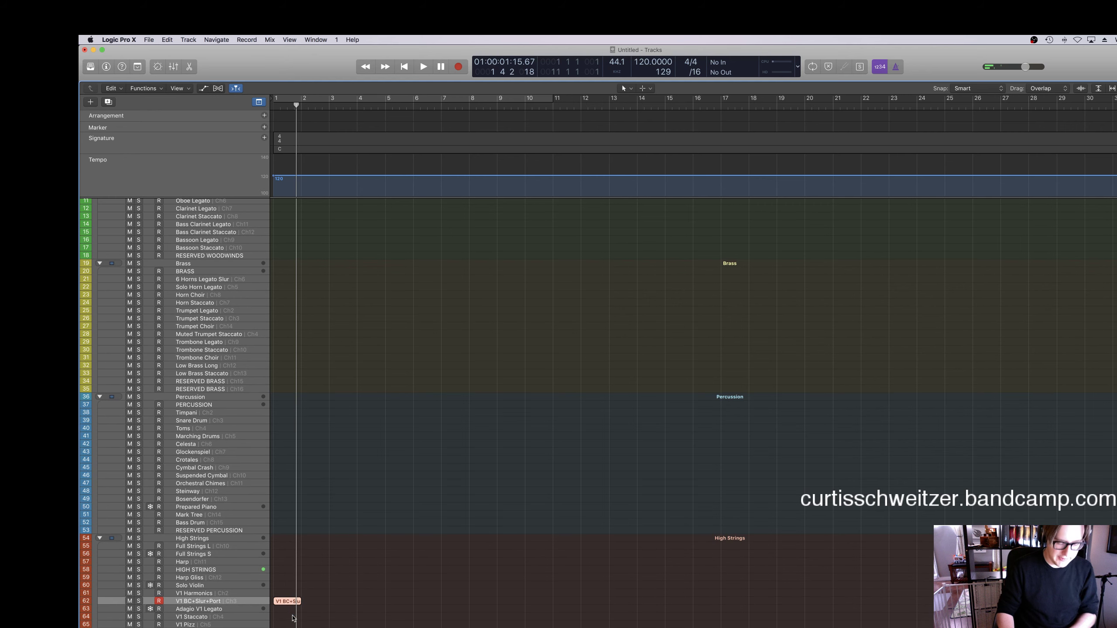
# Set the project tempo to 90.
pyautogui.click(297, 97)
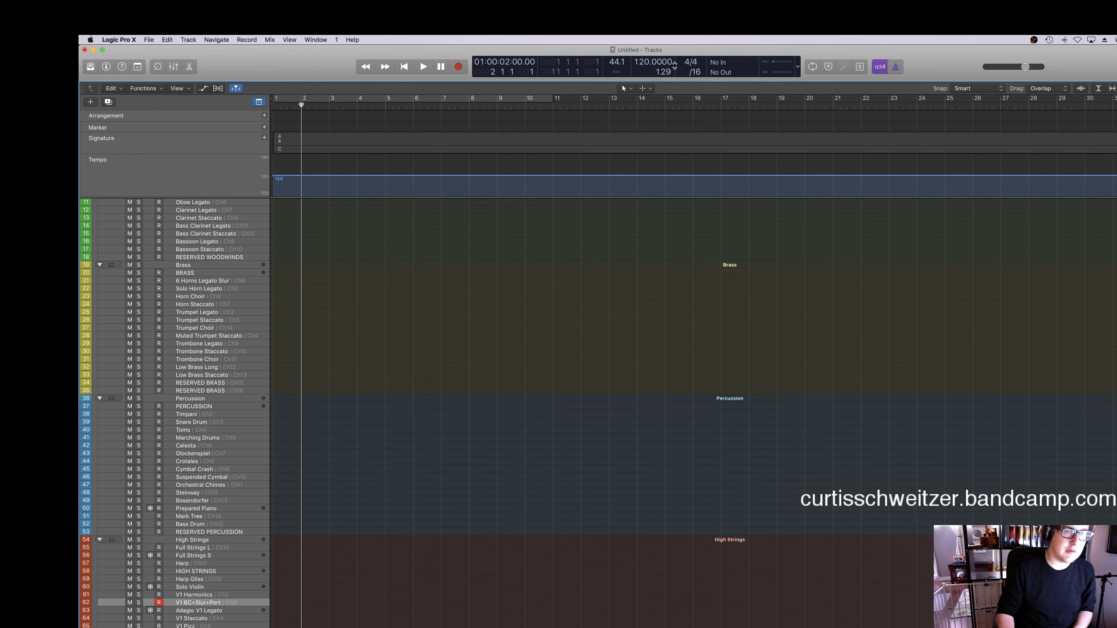
pyautogui.doubleClick(636, 62)
pyautogui.write('90')
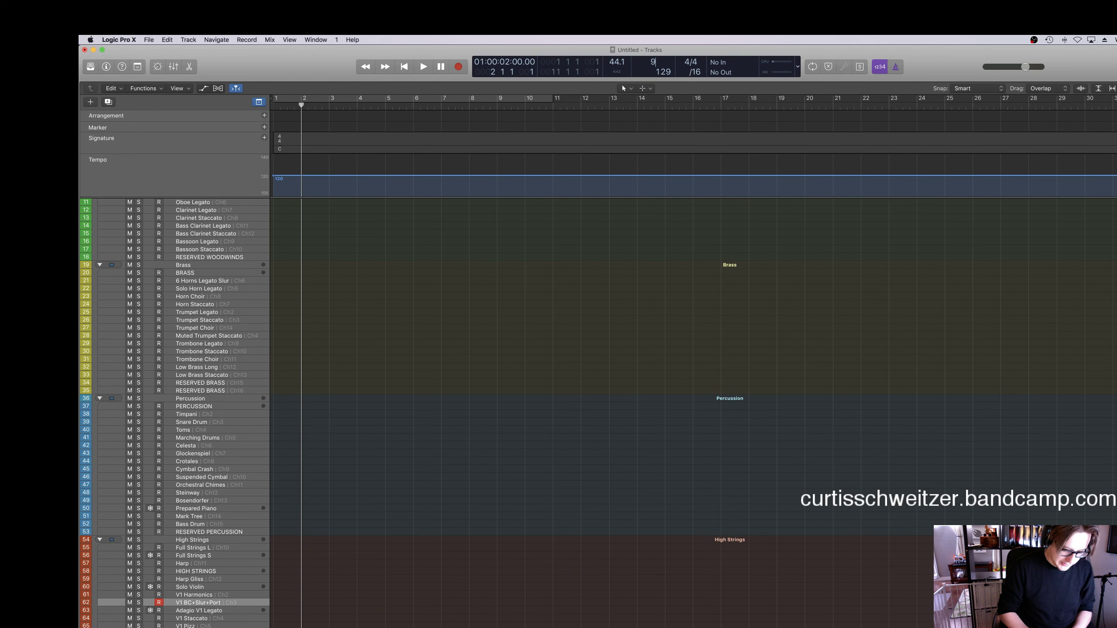
pyautogui.press('Return')
# Record a melody over bars 2 to 5 on the V1 BC+Slur+Port track and open it in the Piano Roll.
pyautogui.press('Return')
pyautogui.press('space')
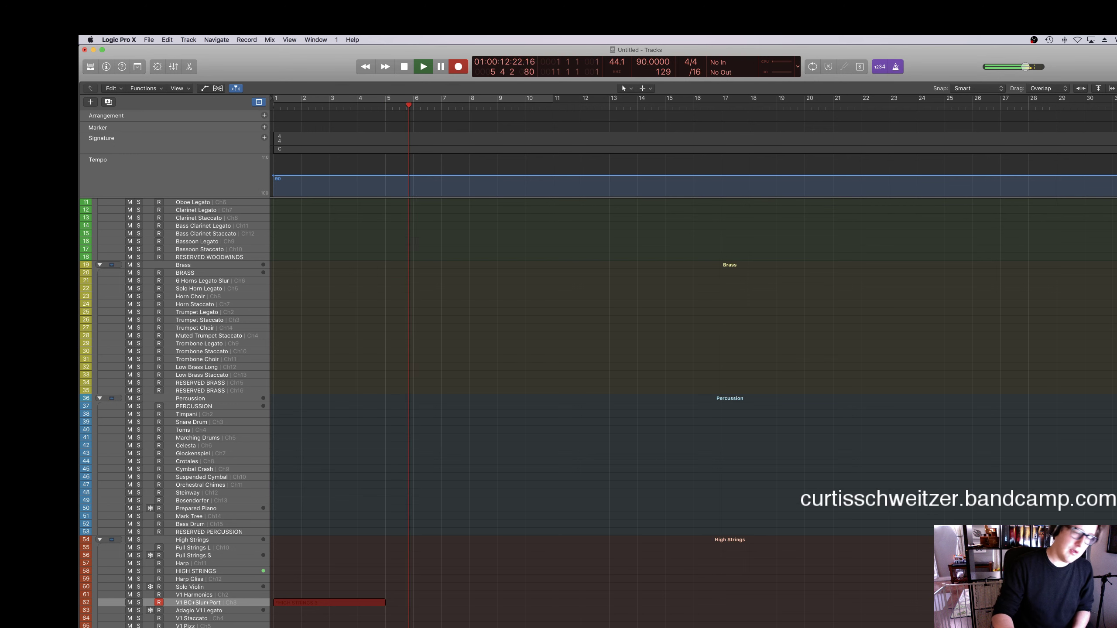
pyautogui.press('space')
pyautogui.press('e')
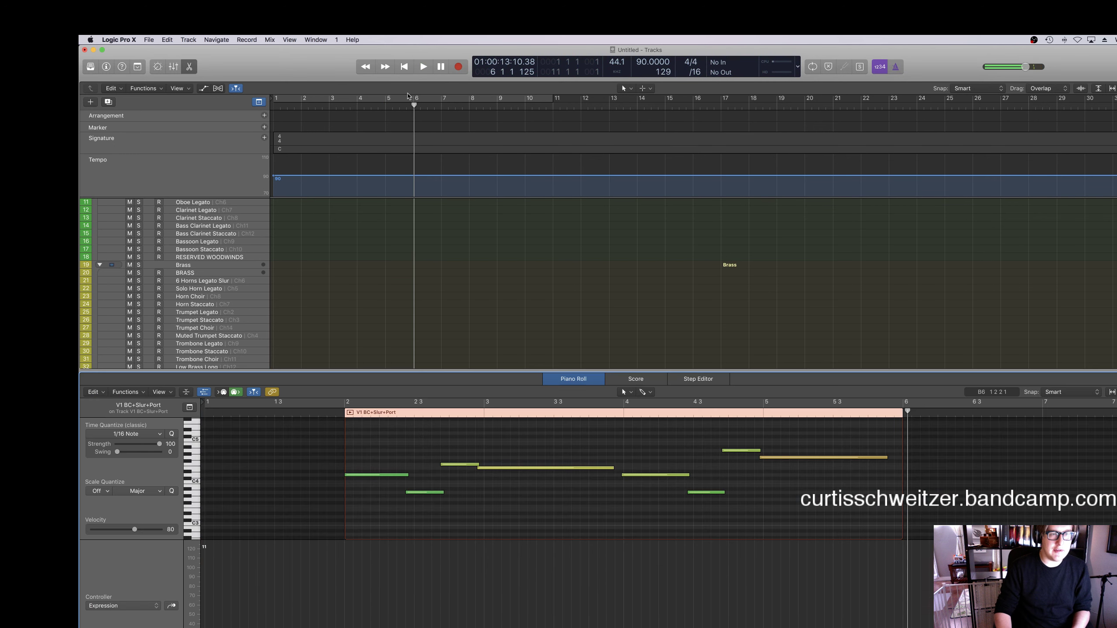
# Play back the recorded melody from just before bar 2 and stop in bar 3.
pyautogui.moveTo(424, 437); pyautogui.dragTo(345, 487)
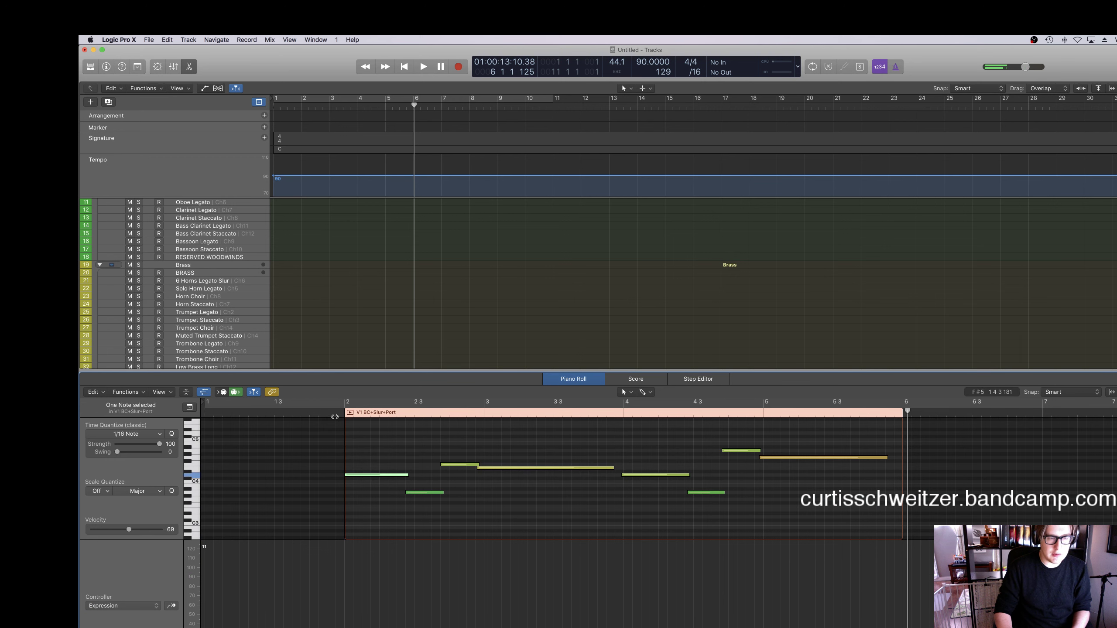
pyautogui.doubleClick(334, 417)
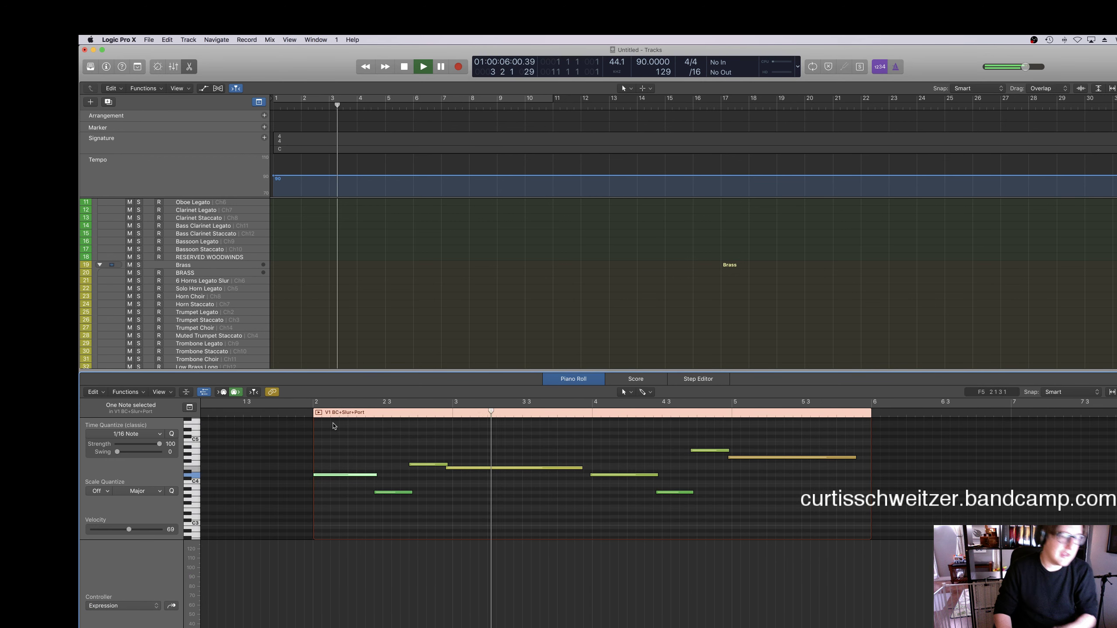
pyautogui.press('space')
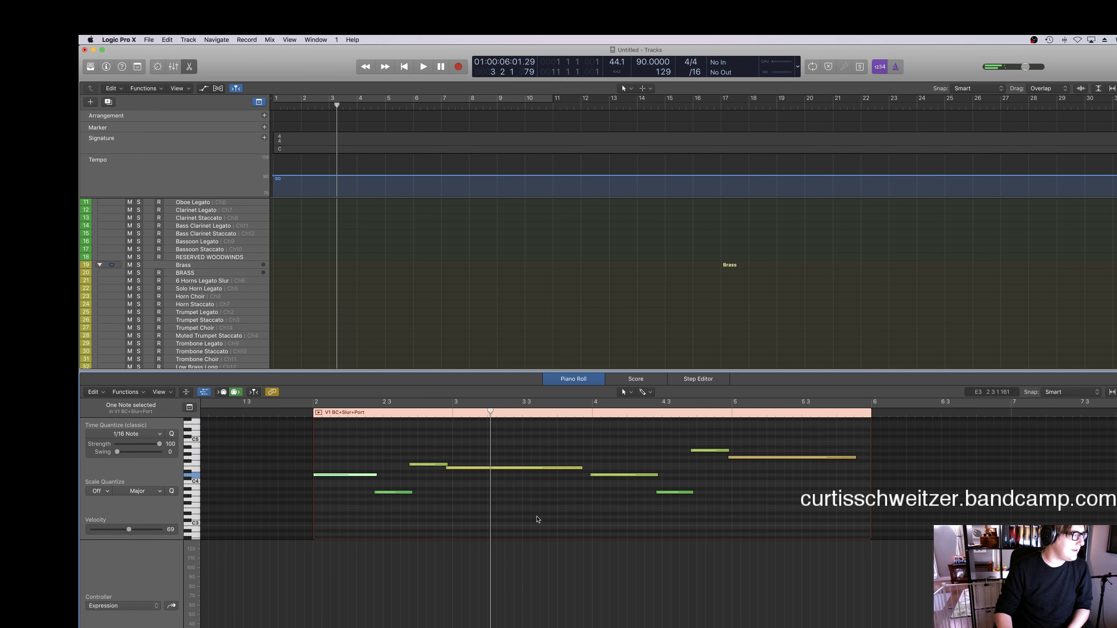
pyautogui.press('super+Tab')
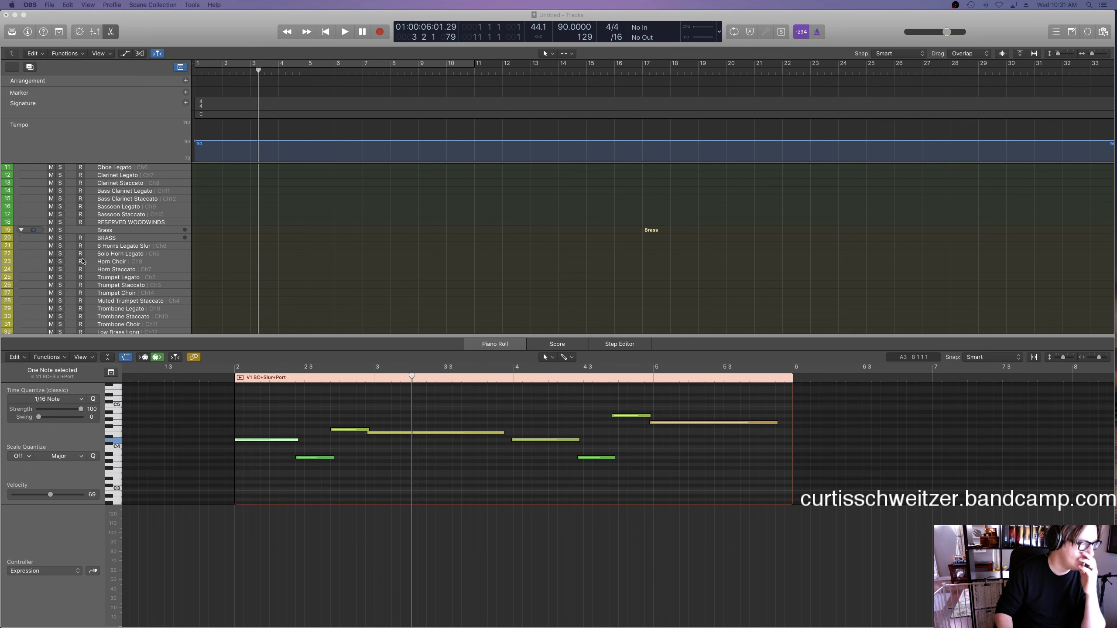
# Play the melody through, extend its last note to the region's end at bar 6, and set the tempo to 75.
pyautogui.click(217, 383)
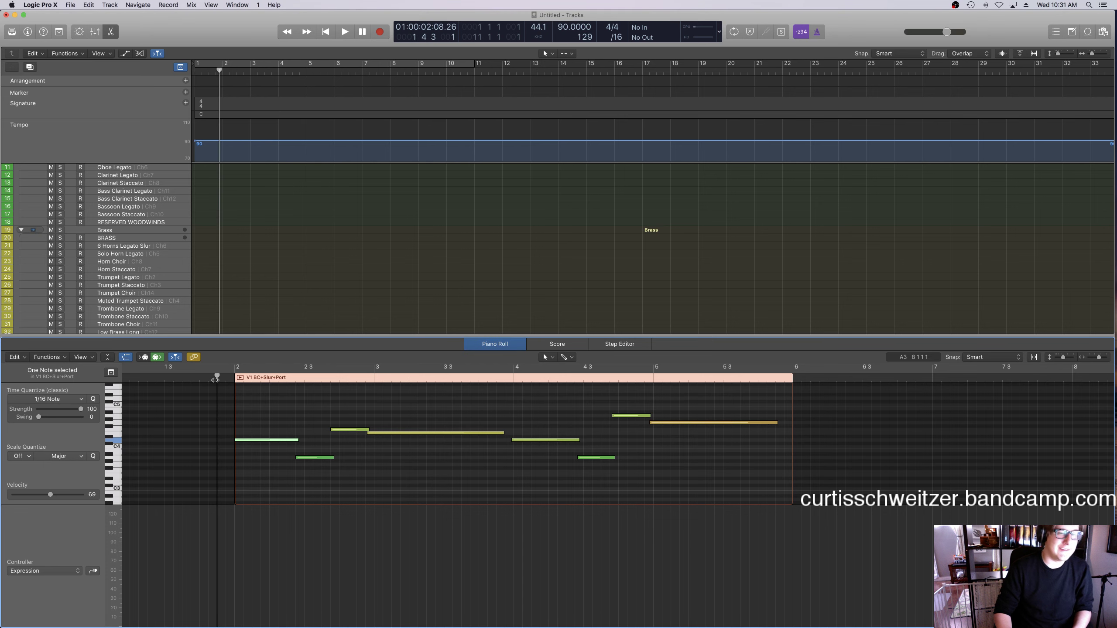
pyautogui.press('space')
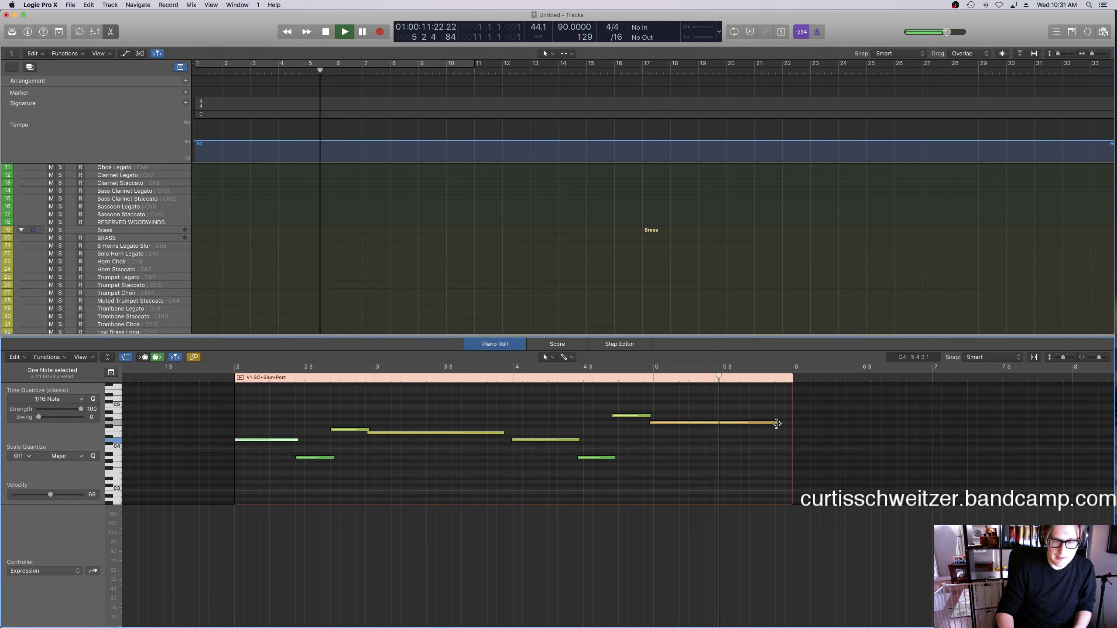
pyautogui.moveTo(777, 423); pyautogui.dragTo(790, 423)
pyautogui.click(369, 181)
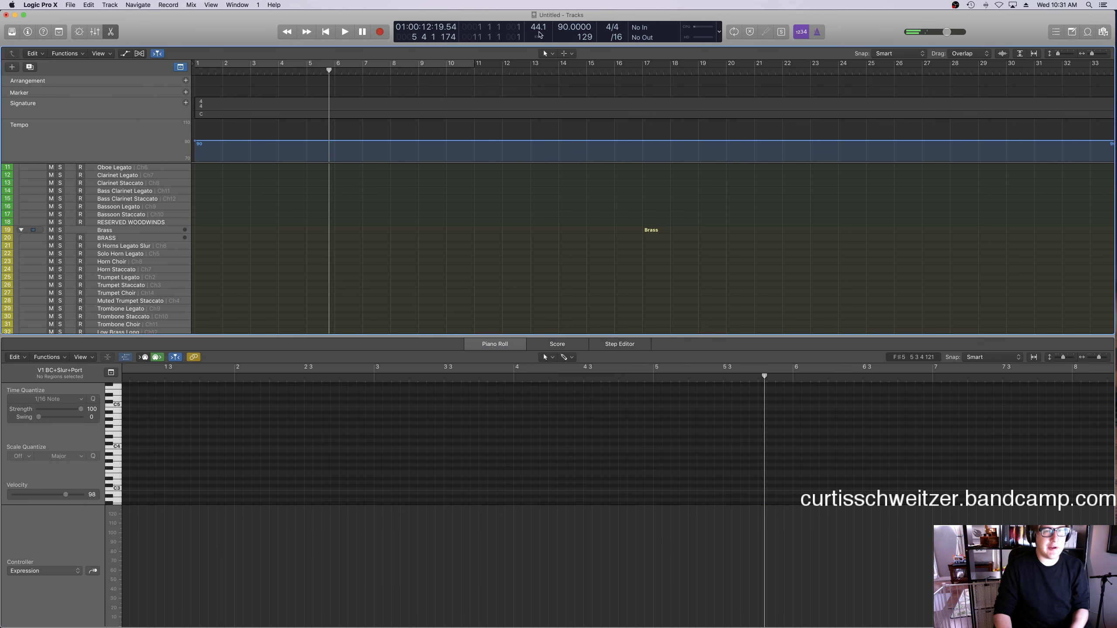
pyautogui.doubleClick(568, 30)
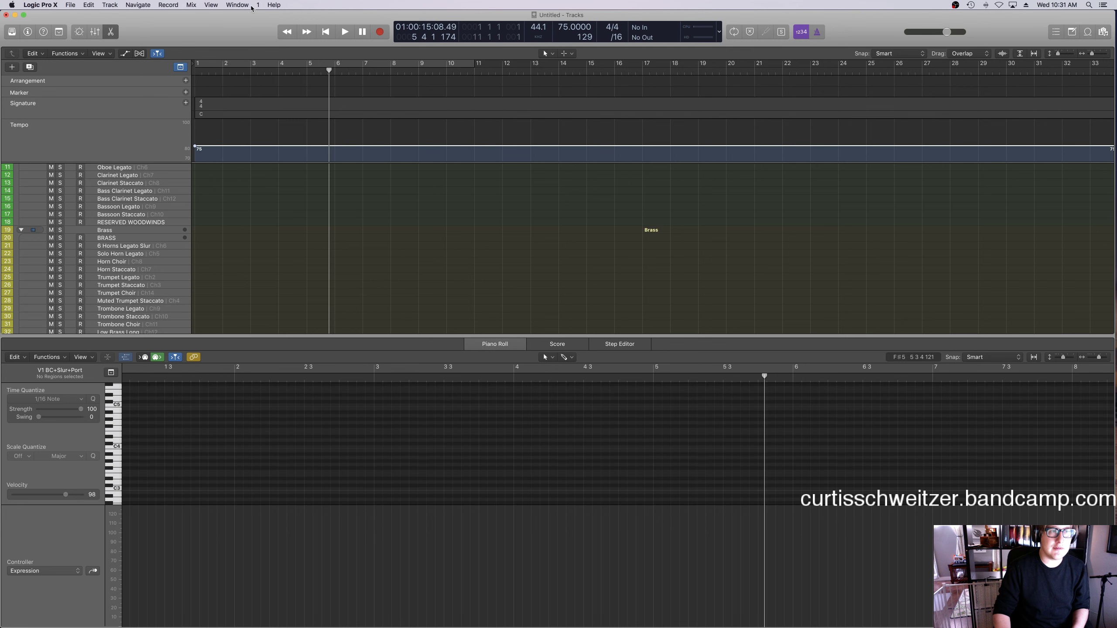
# Save the project as 032917K in the WIP folder inside Logic, organized as a folder.
pyautogui.press('super+s')
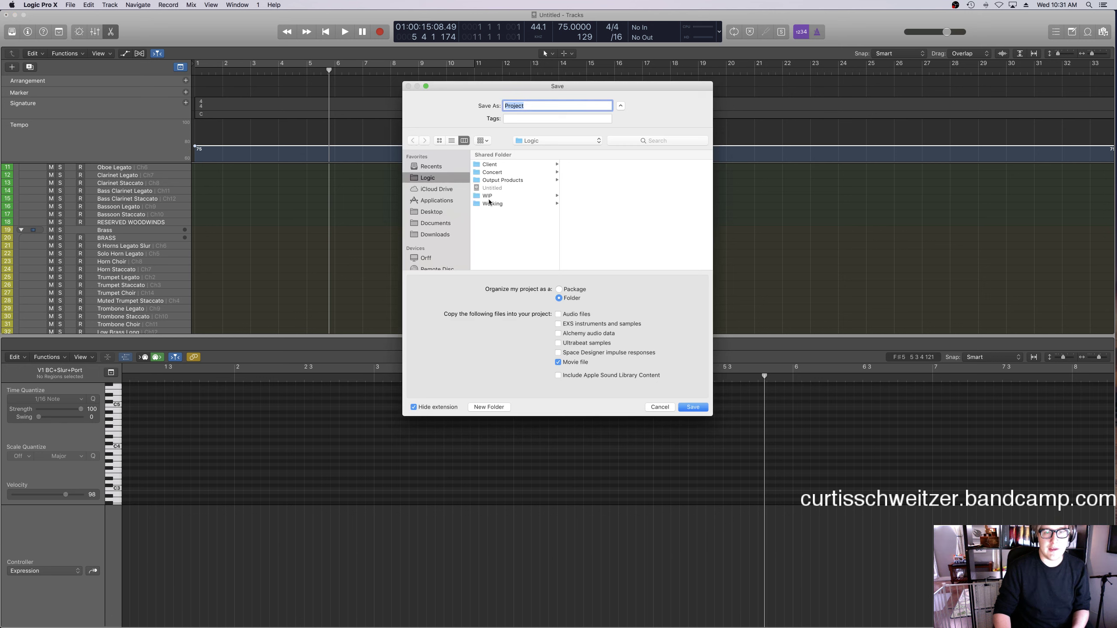
pyautogui.click(487, 196)
pyautogui.click(1048, 3)
pyautogui.click(1048, 3)
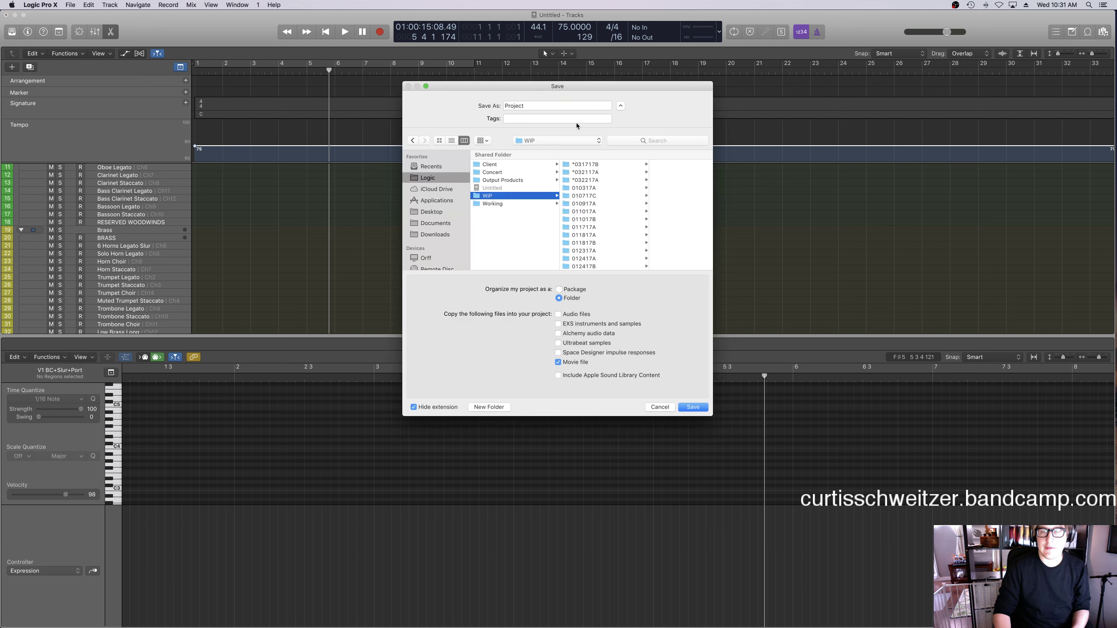
pyautogui.click(520, 106)
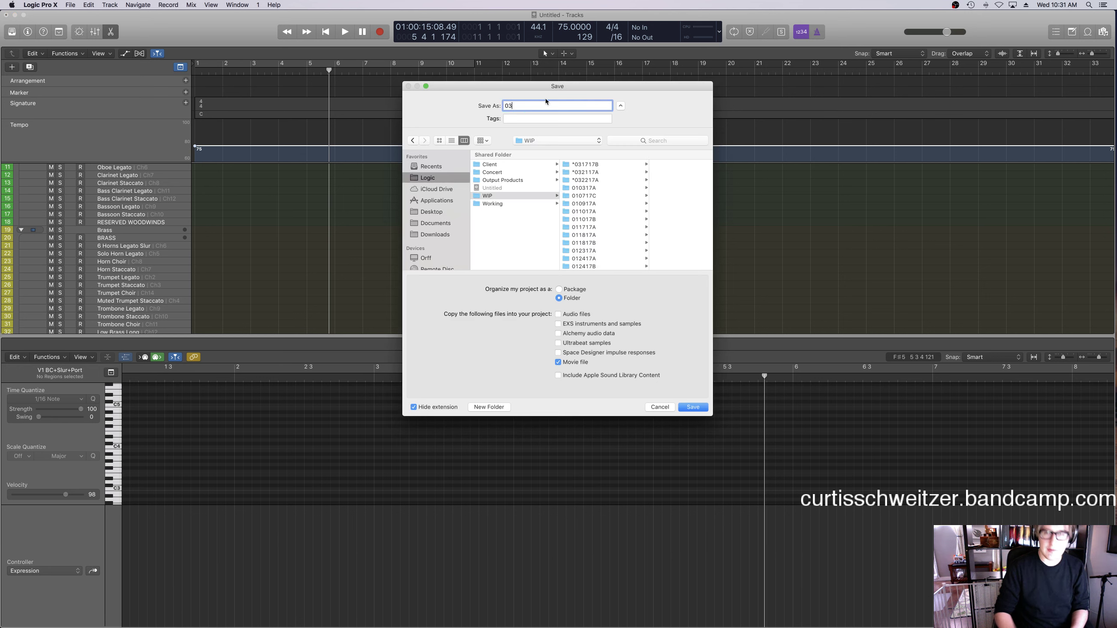
pyautogui.click(1069, 4)
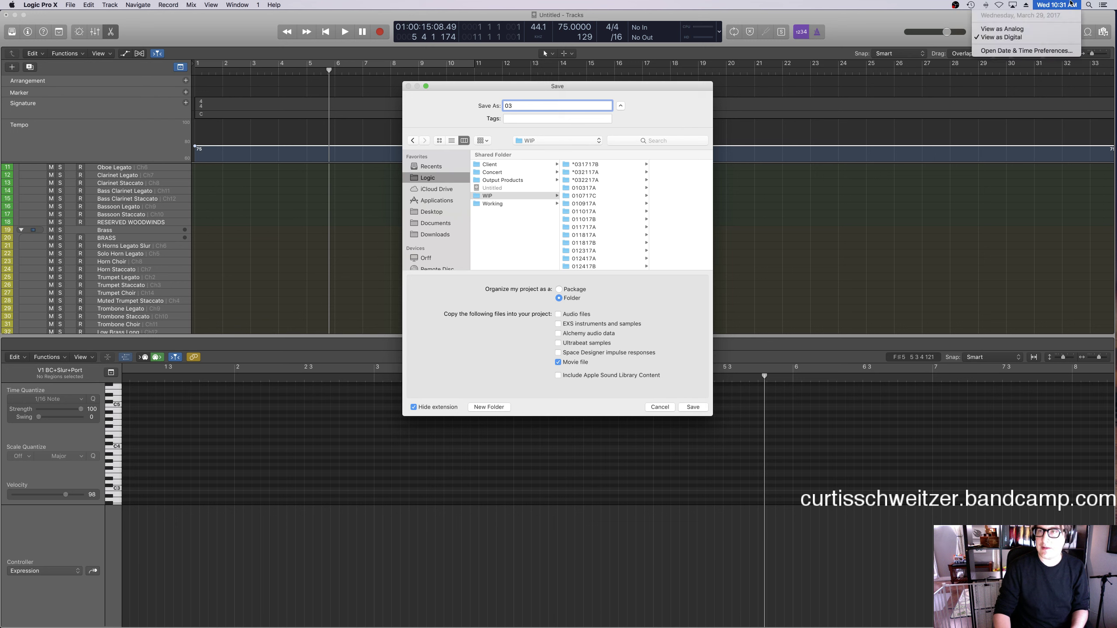
pyautogui.click(1069, 4)
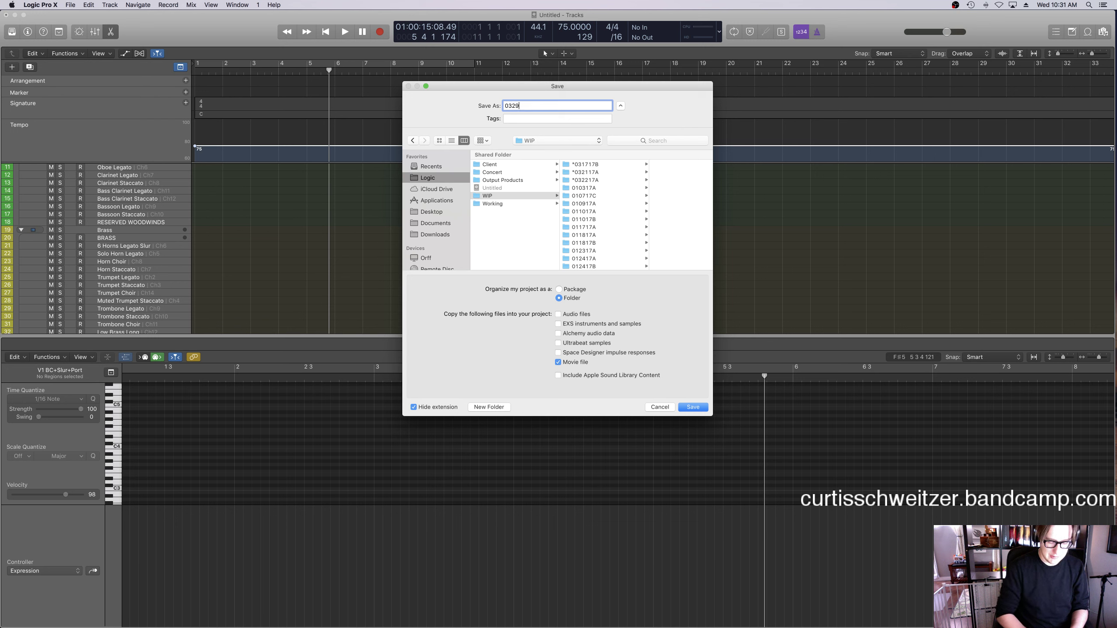
pyautogui.press('Return')
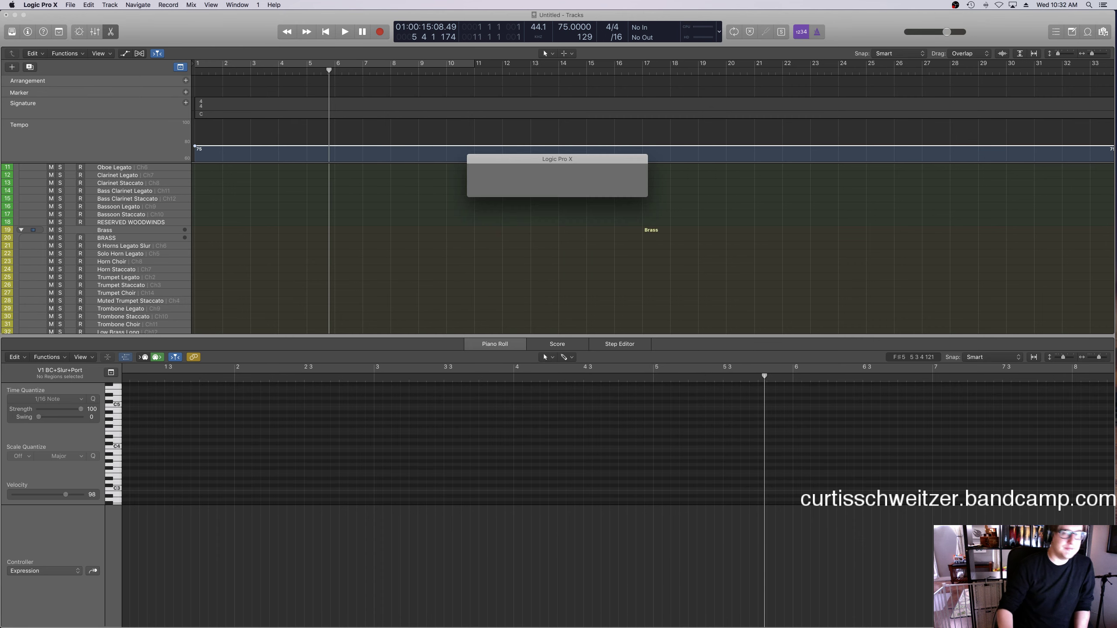
# Set the V1 BC+Slur+Port region's Expression to 63 during playback and view its notation in the Score editor.
pyautogui.scroll(-20, 429, 252)
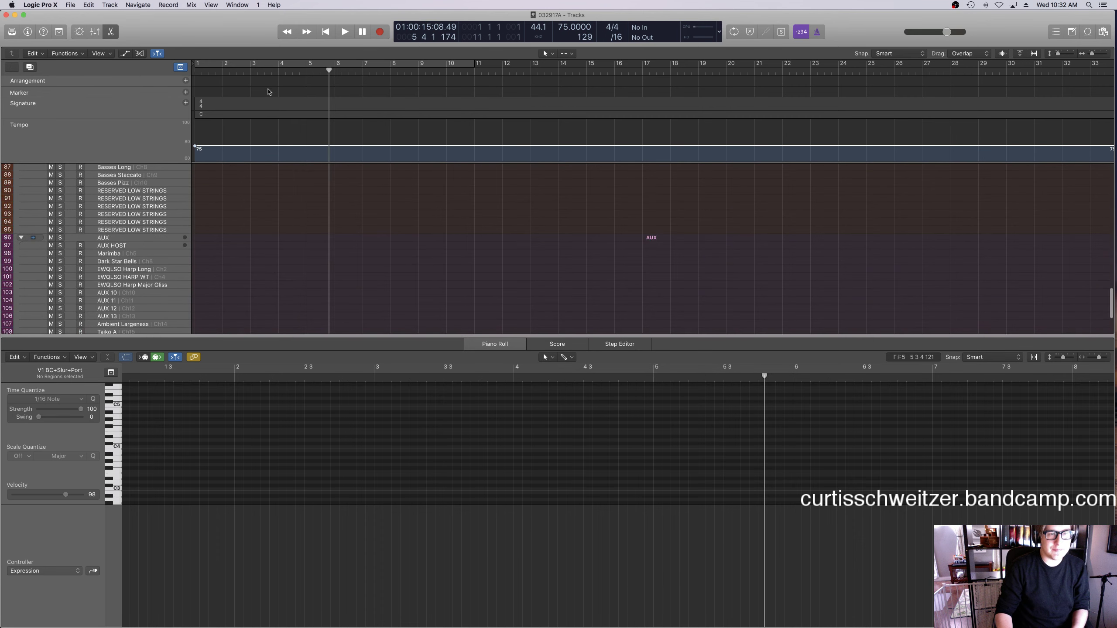
pyautogui.scroll(11, 264, 130)
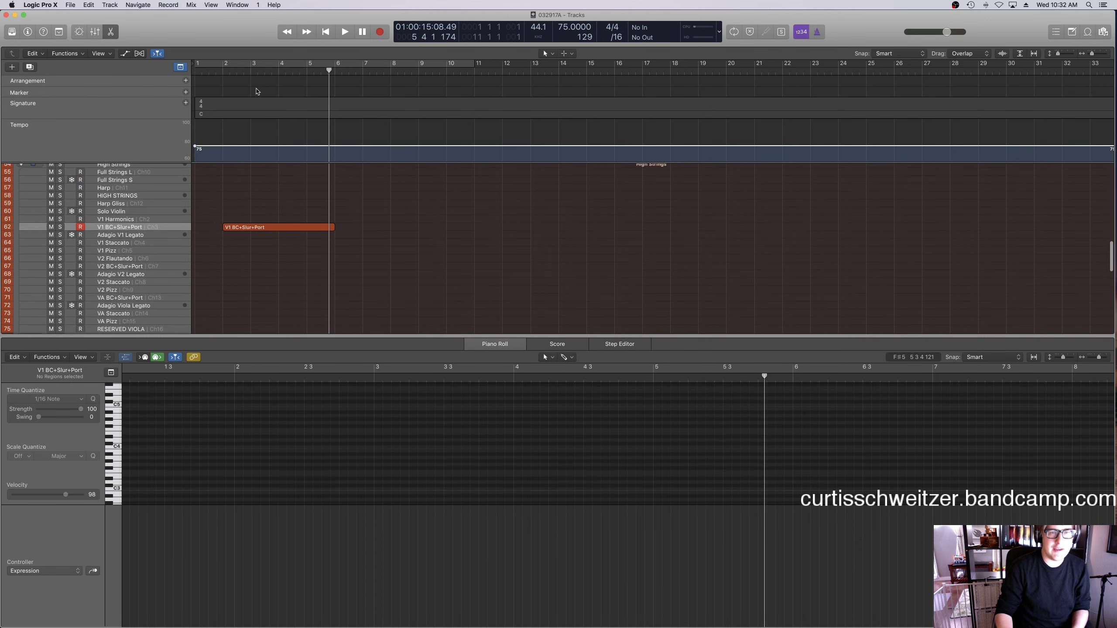
pyautogui.press('Return')
pyautogui.press('space')
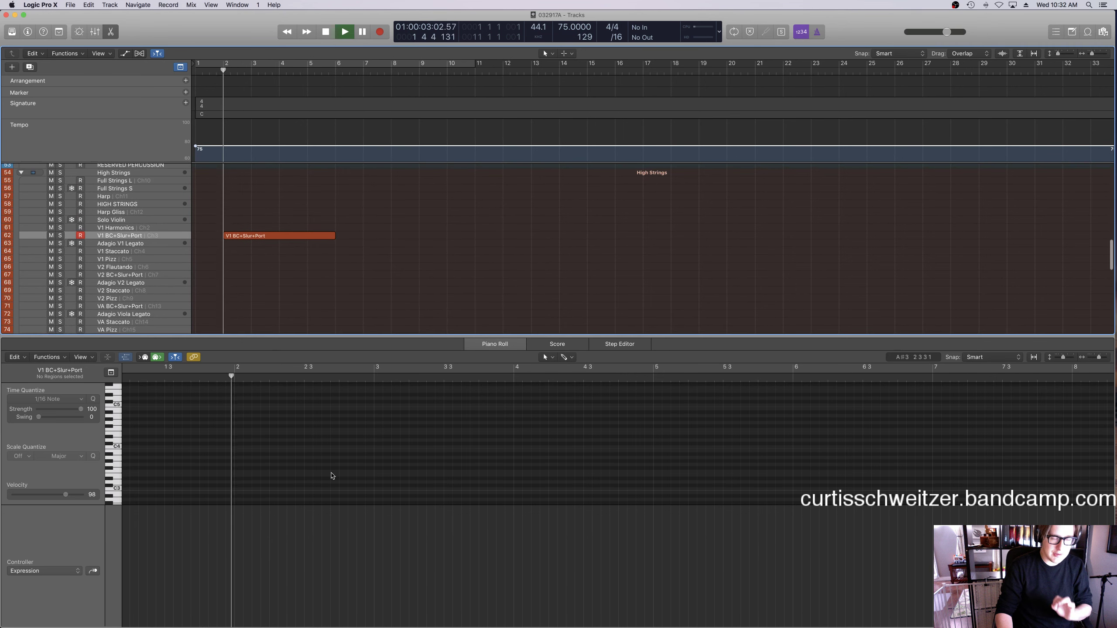
pyautogui.click(291, 233)
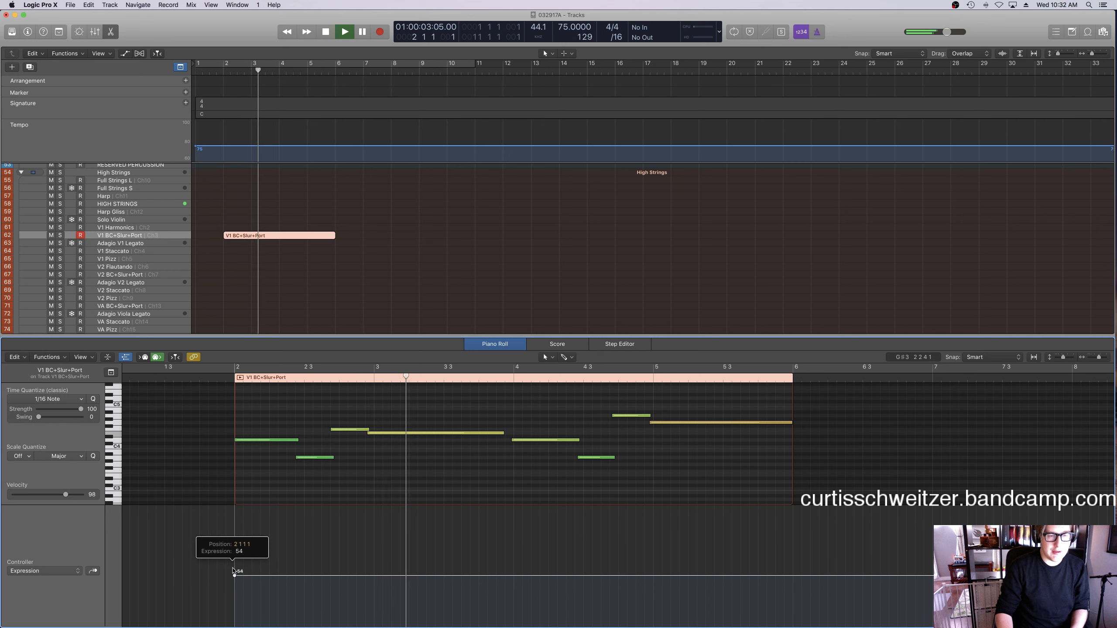
pyautogui.moveTo(261, 578); pyautogui.dragTo(257, 570)
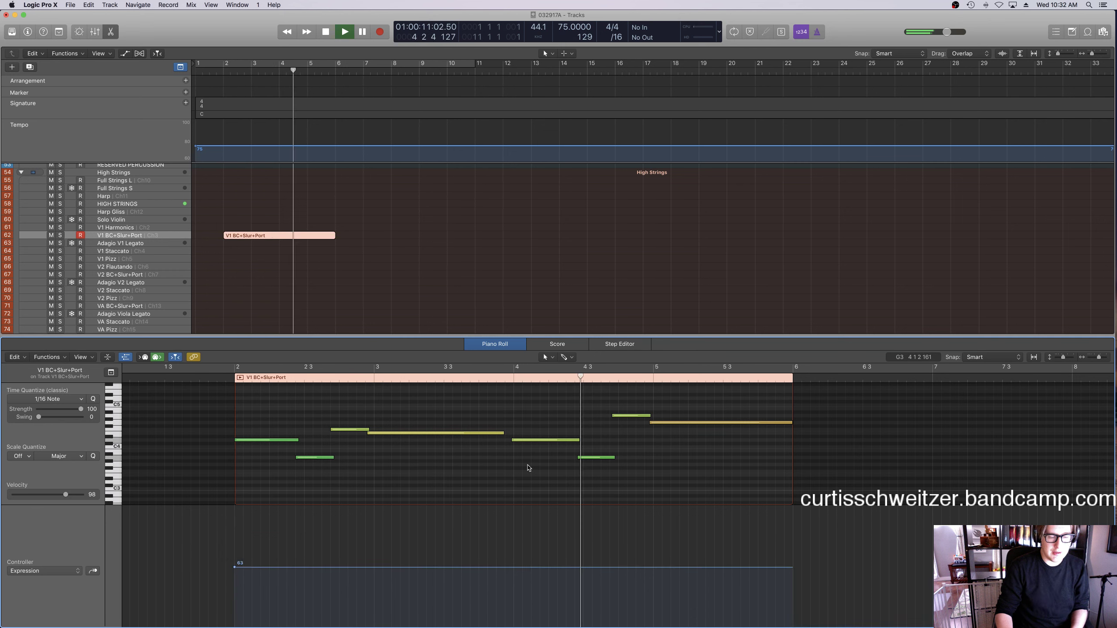
pyautogui.press('space')
pyautogui.click(550, 351)
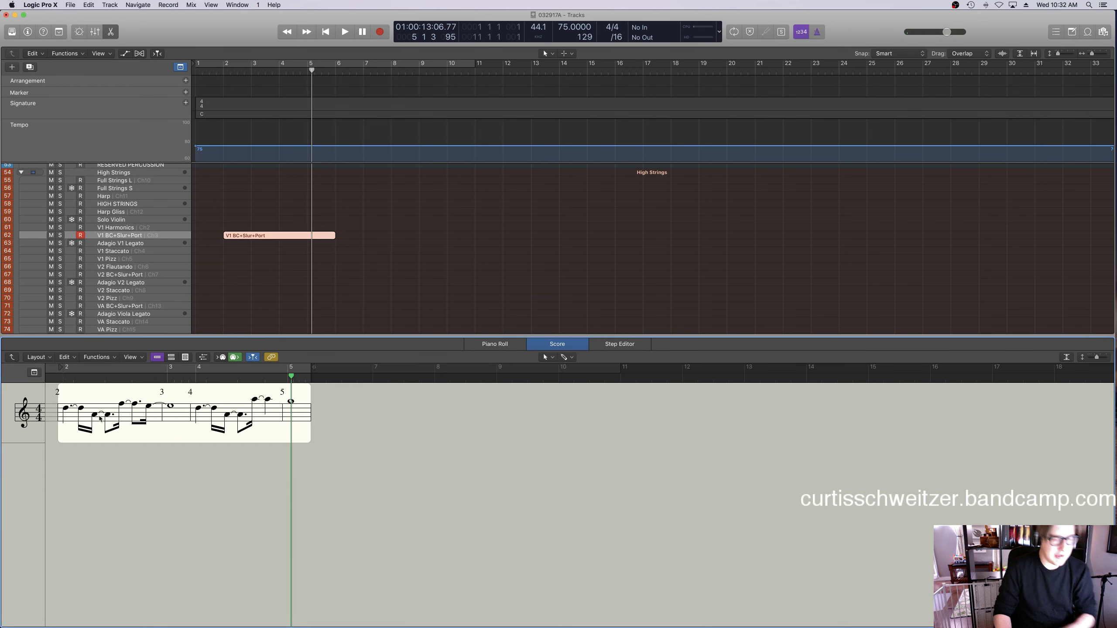
# Switch to Screen Sharing and connect to the Satie computer.
pyautogui.press('super+space')
pyautogui.write('s')
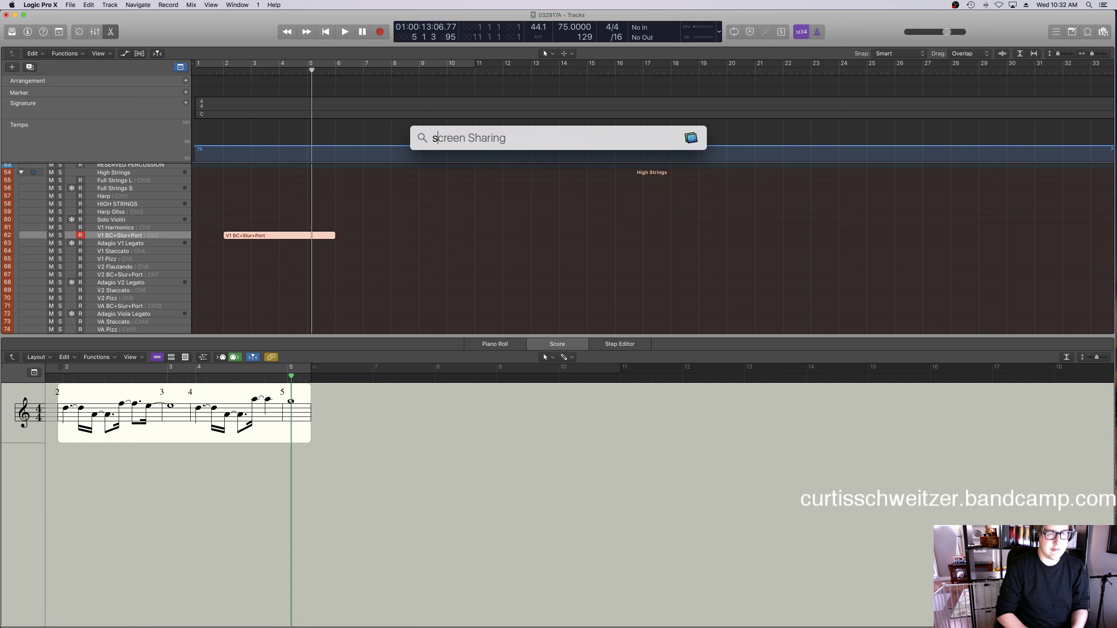
pyautogui.press('Return')
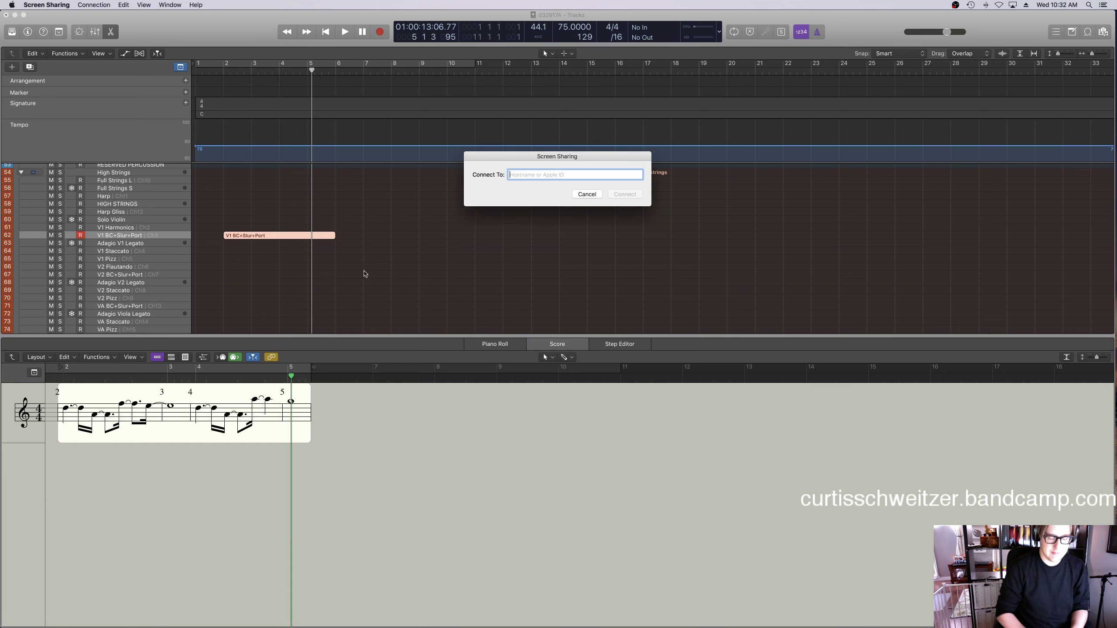
pyautogui.write('Sati')
pyautogui.press('Down')
pyautogui.press('Return')
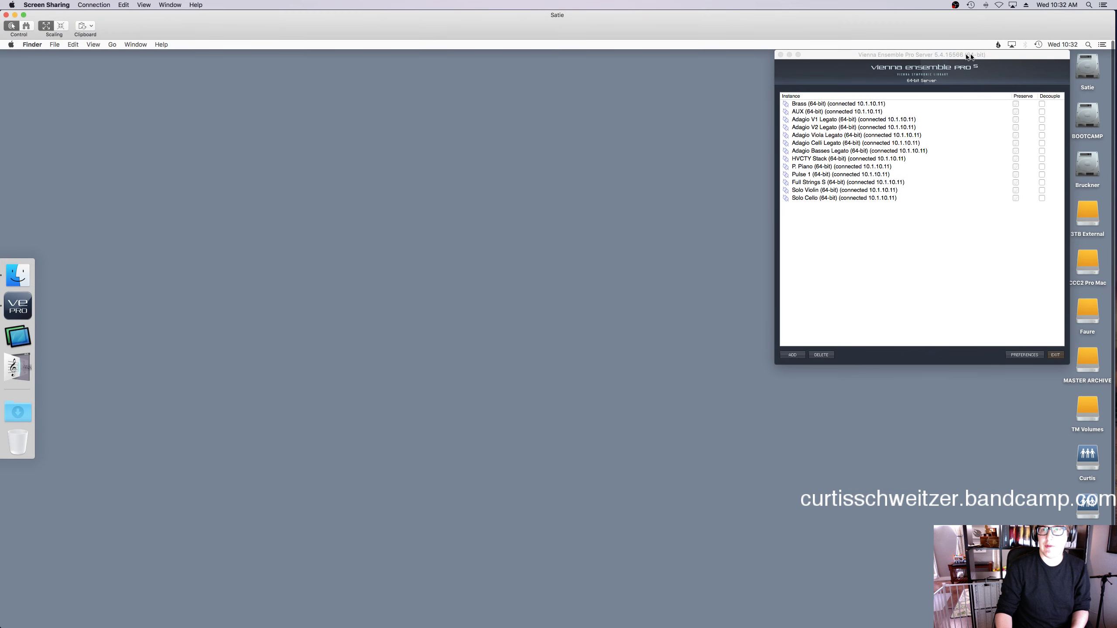
# Hide the Screen Sharing session and return to Logic Pro X.
pyautogui.click(1041, 46)
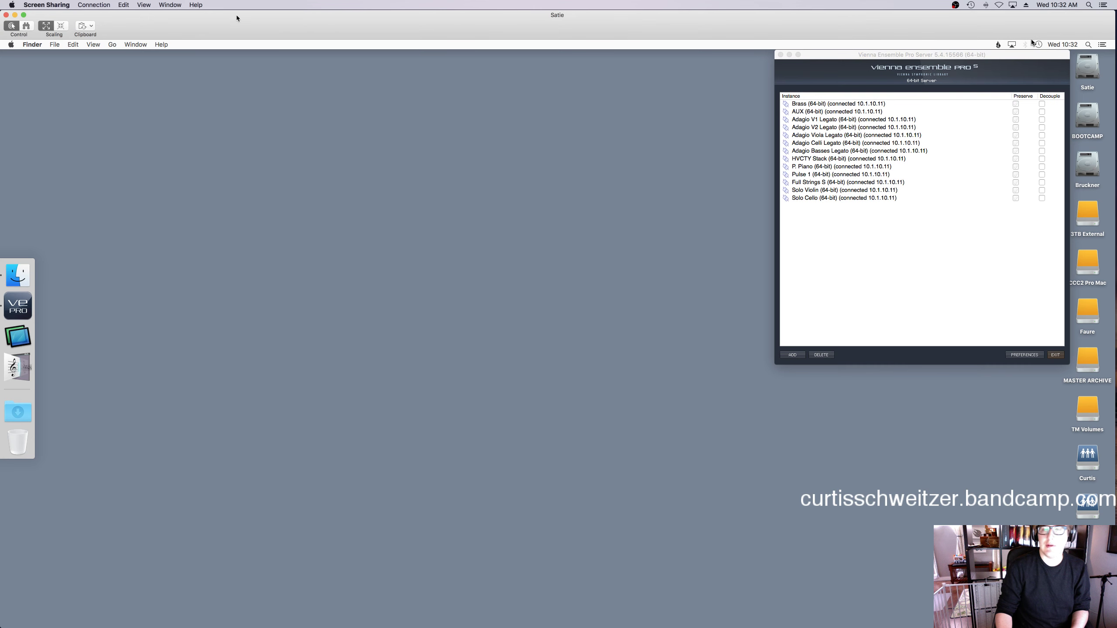
pyautogui.click(57, 5)
pyautogui.click(57, 94)
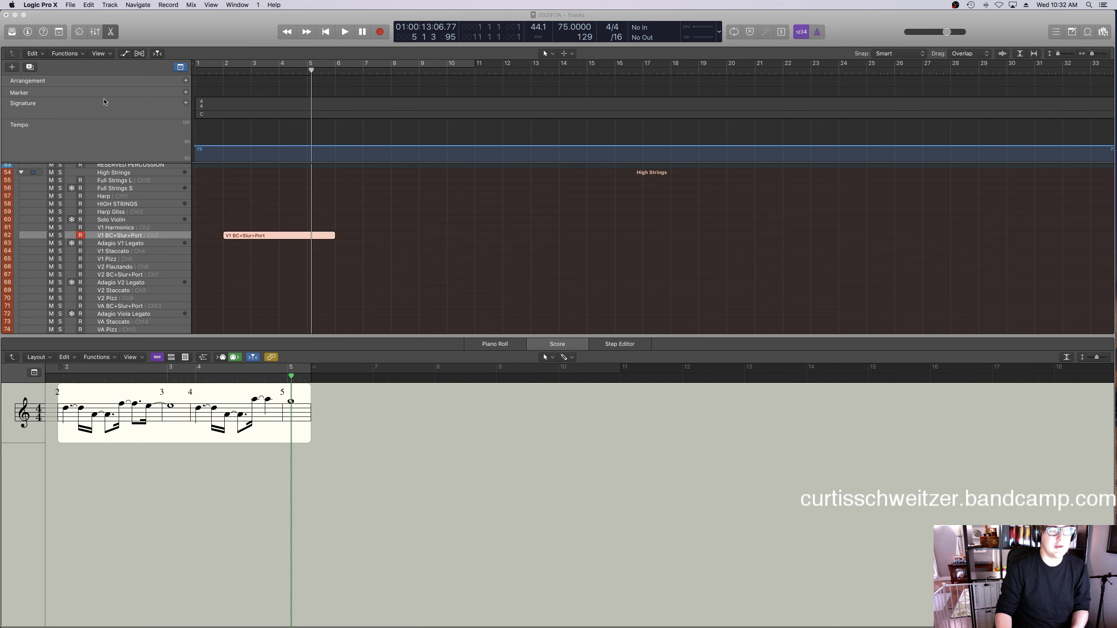
# Transpose all notes of the V1 BC+Slur+Port region down 12 semitones in the Piano Roll.
pyautogui.press('e')
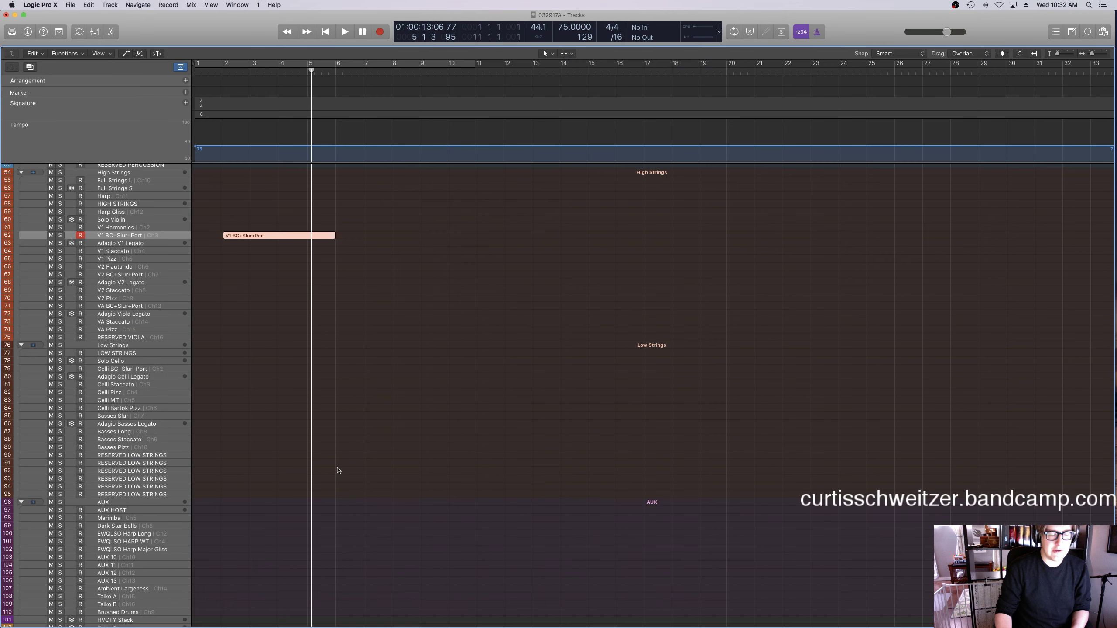
pyautogui.press('e')
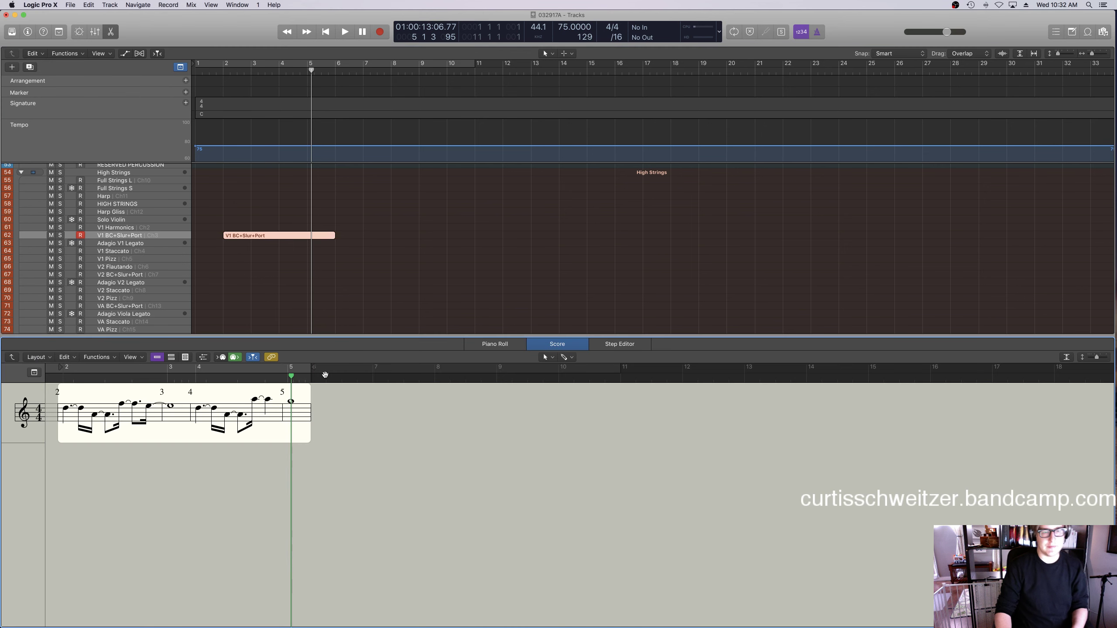
pyautogui.click(513, 353)
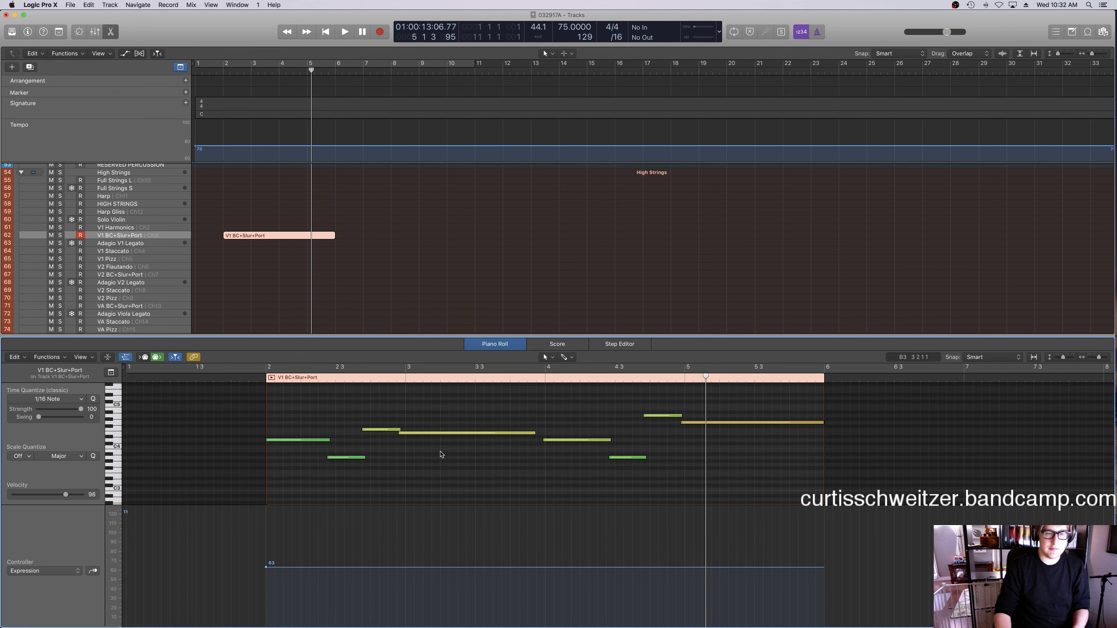
pyautogui.rightClick(444, 434)
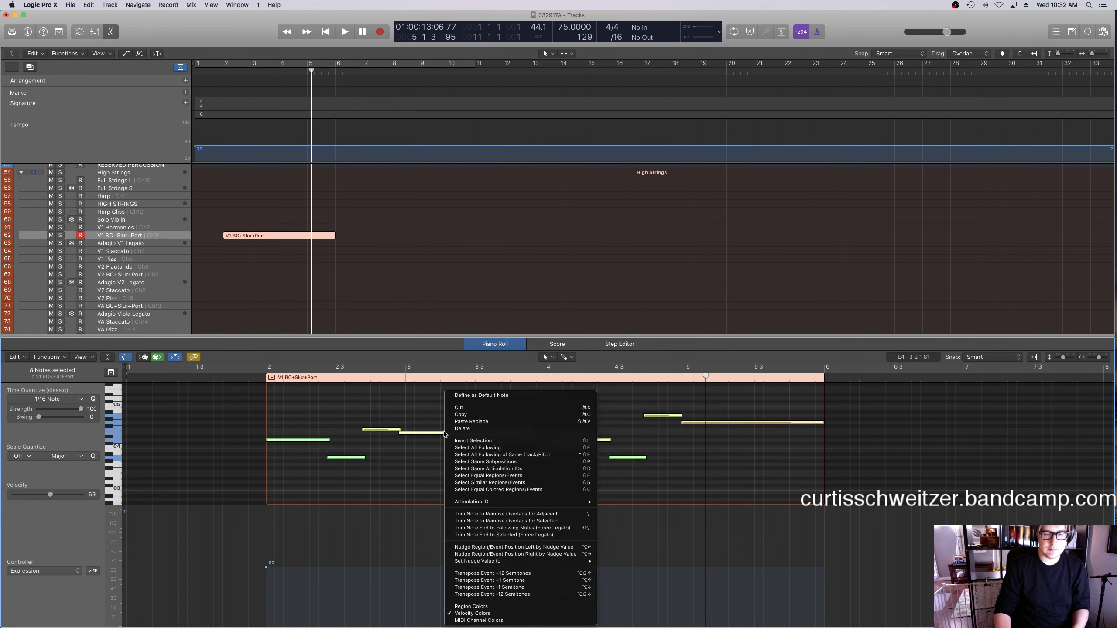
pyautogui.click(489, 594)
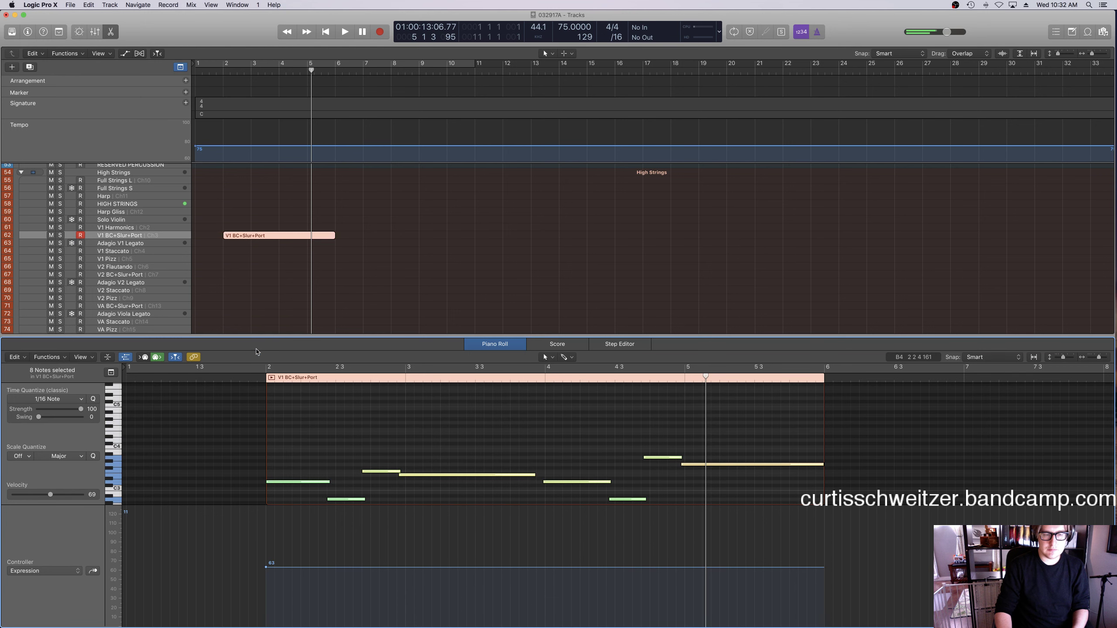
# During playback, reshape the V1 BC+Slur+Port region's Expression to rise from 29 at bar 2 to 48 at bar 3.
pyautogui.click(263, 371)
pyautogui.press('space')
pyautogui.moveTo(317, 567); pyautogui.dragTo(316, 604)
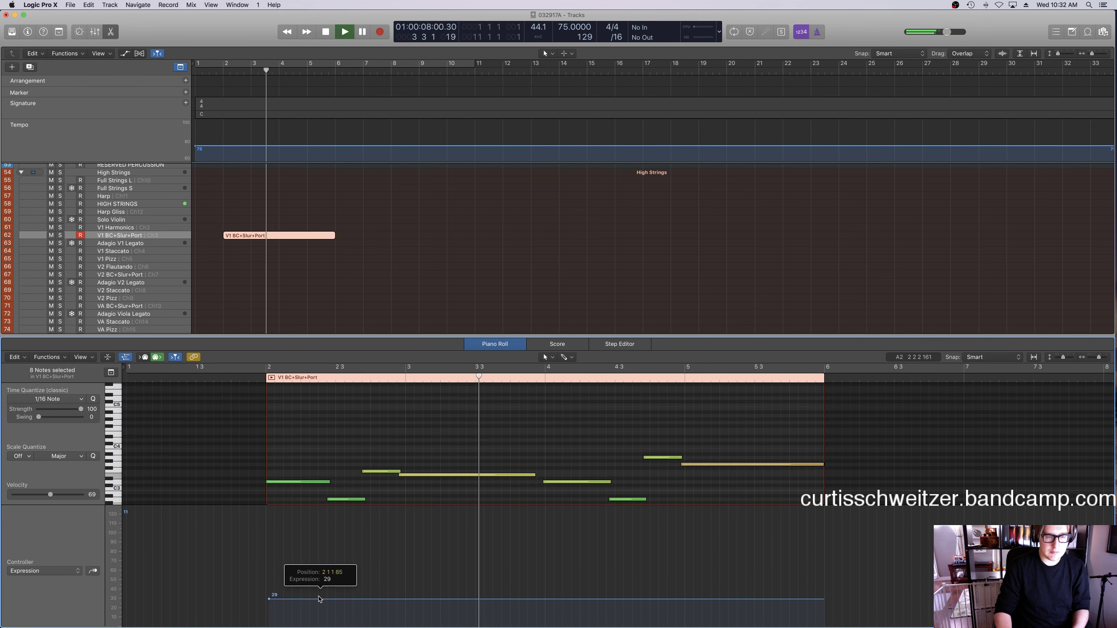
pyautogui.moveTo(339, 600); pyautogui.dragTo(404, 581)
# Set the V1 BC+Slur+Port region's Modulation to 127 and switch the controller lane back to Expression.
pyautogui.click(44, 571)
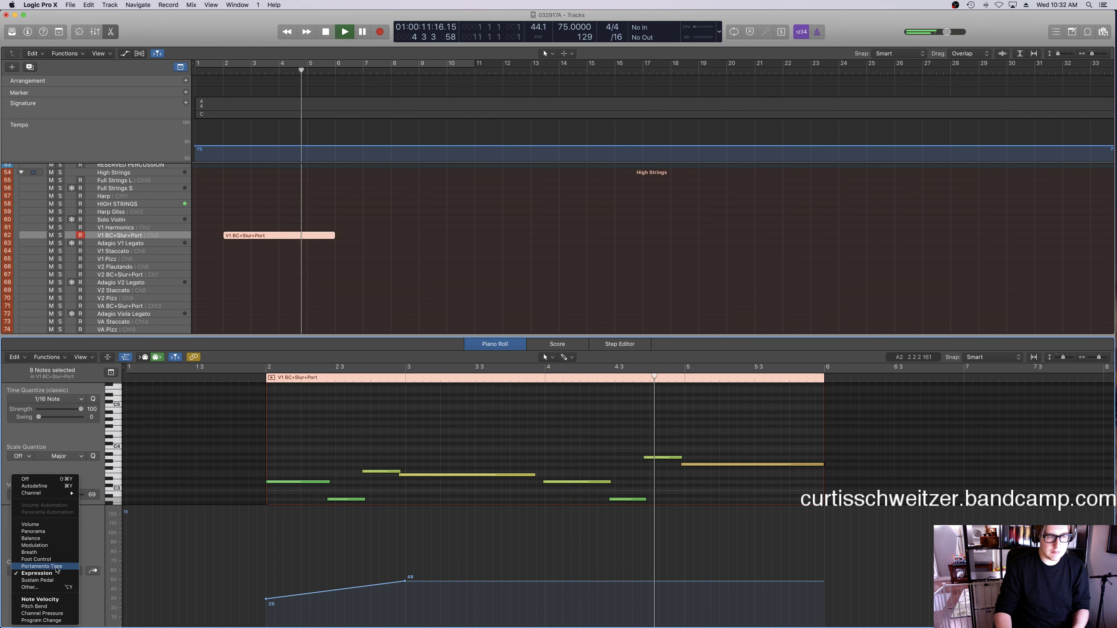
pyautogui.click(318, 542)
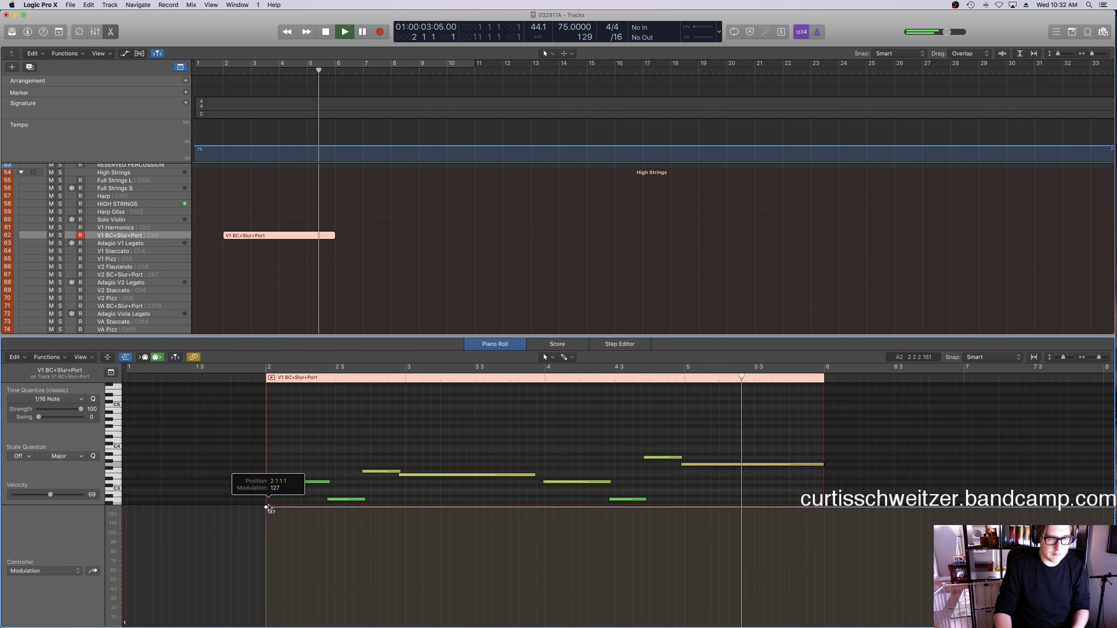
pyautogui.click(44, 571)
pyautogui.click(35, 607)
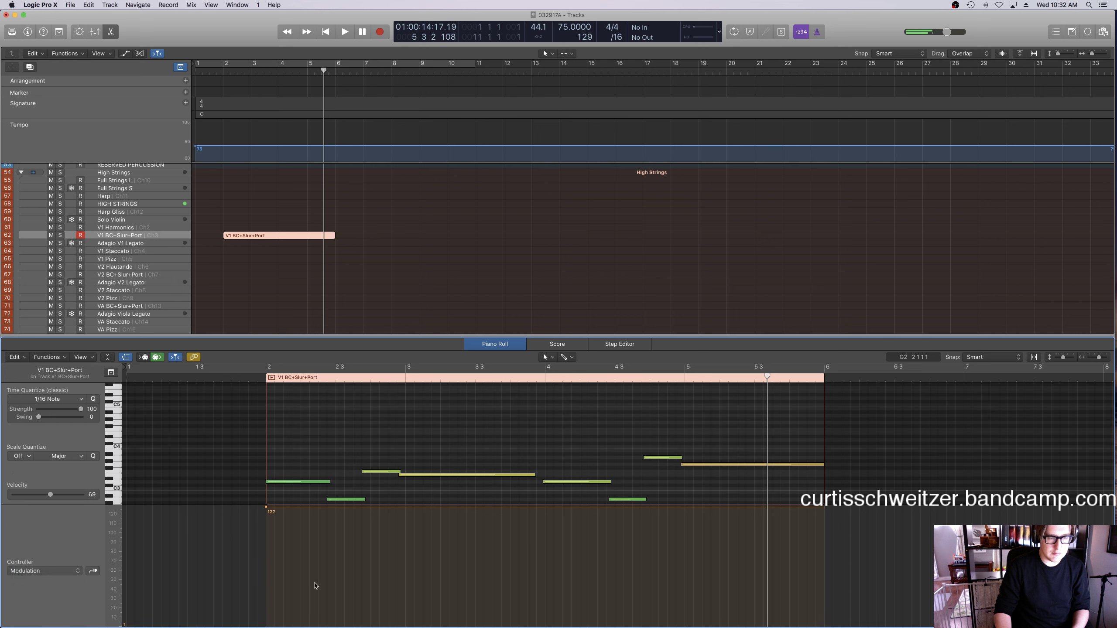
# Shape the V1 region's opening Expression as a curve from 0 at bar 2 up to 34, continuing towards the bar 3 point.
pyautogui.moveTo(266, 598)
pyautogui.mouseDown()
pyautogui.moveTo(266, 625)
pyautogui.moveTo(274, 588)
pyautogui.mouseUp()
pyautogui.press('t')
pyautogui.click(290, 598)
pyautogui.press('t')
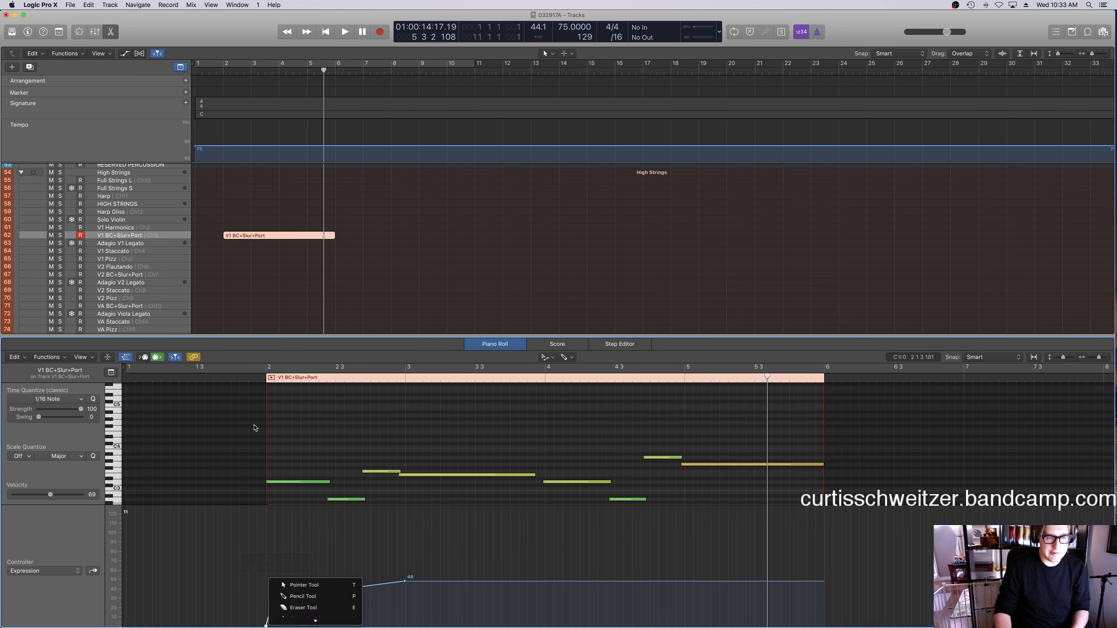
pyautogui.press('t')
# Play back the V1 melody while lowering its Expression point at bar 3, and close the Piano Roll.
pyautogui.press('space')
pyautogui.press('space')
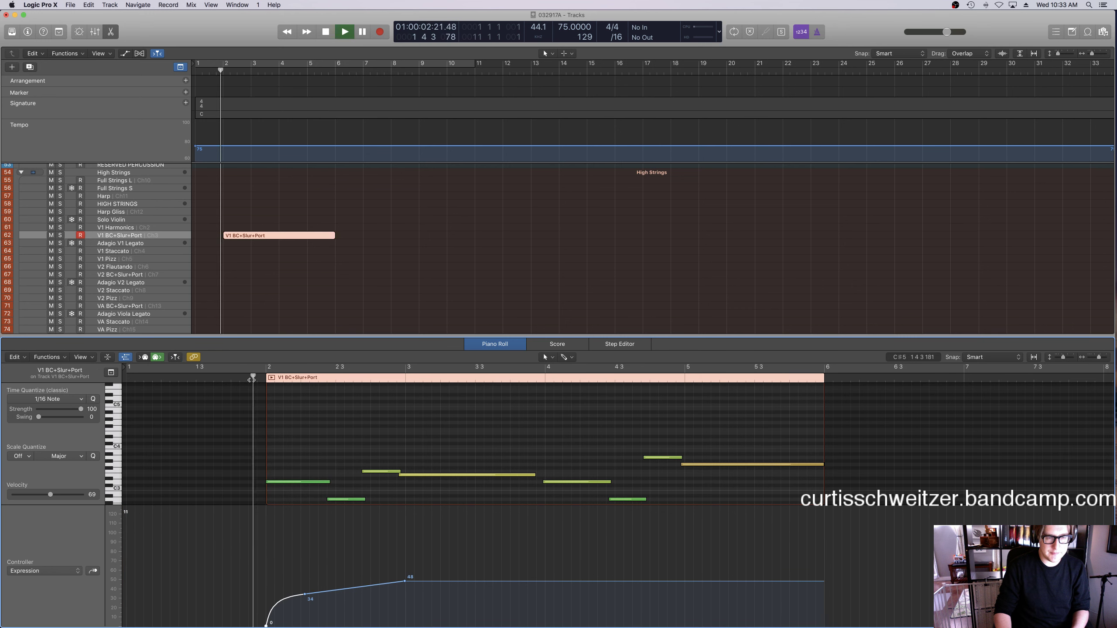
pyautogui.moveTo(405, 581); pyautogui.dragTo(404, 589)
pyautogui.click(320, 274)
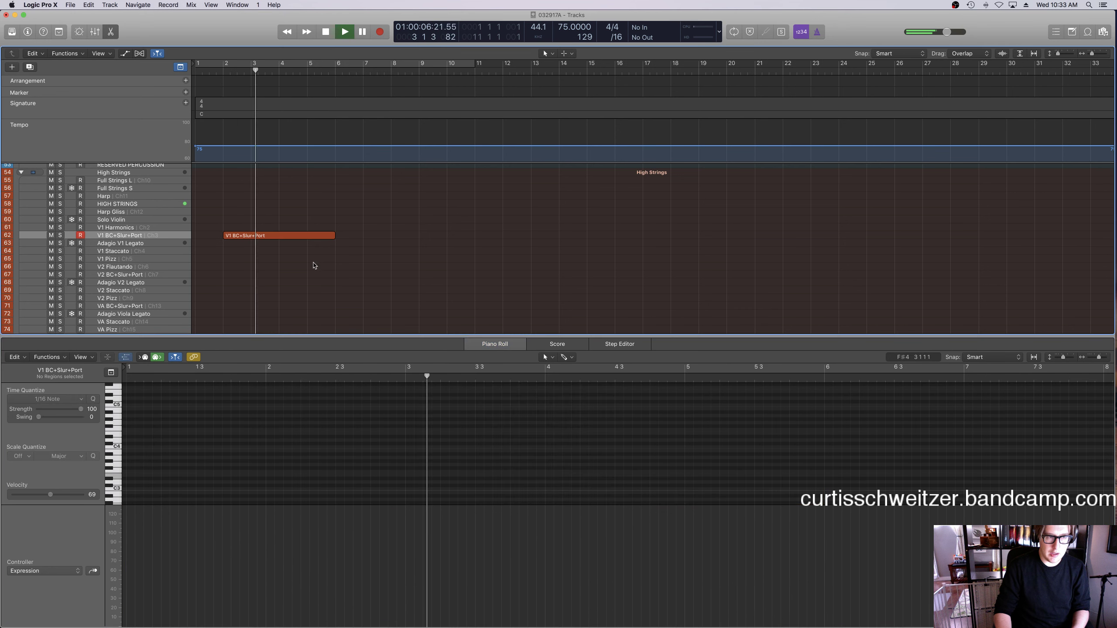
pyautogui.press('e')
pyautogui.press('space')
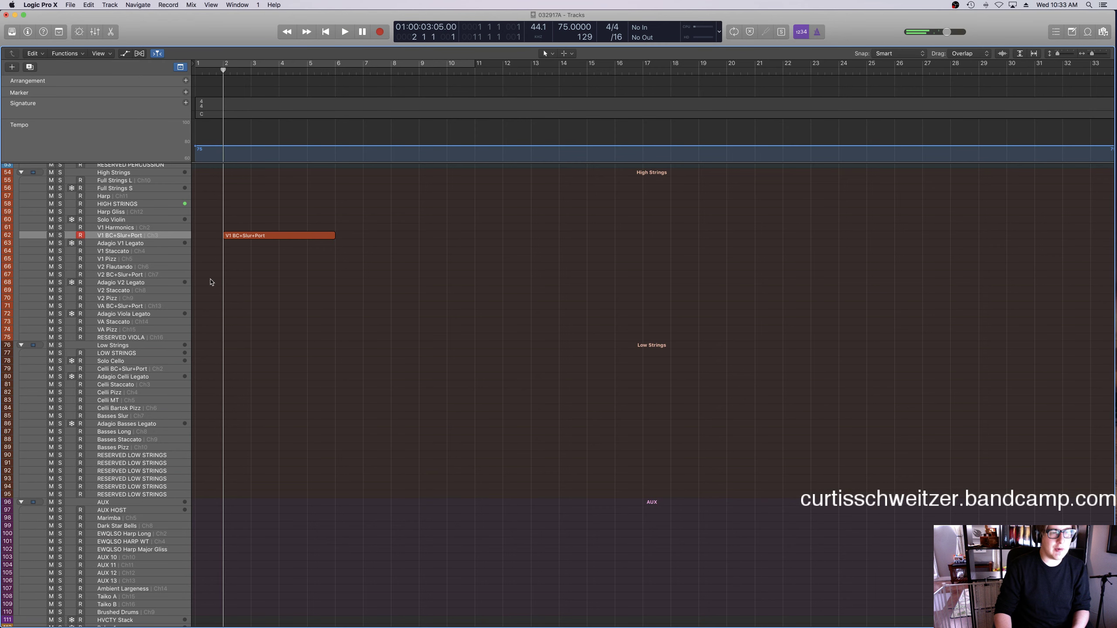
# Record a four-bar cello part on the Celli BC+Slur+Port track from bar 2 to bar 6.
pyautogui.click(128, 371)
pyautogui.press('Return')
pyautogui.press('space')
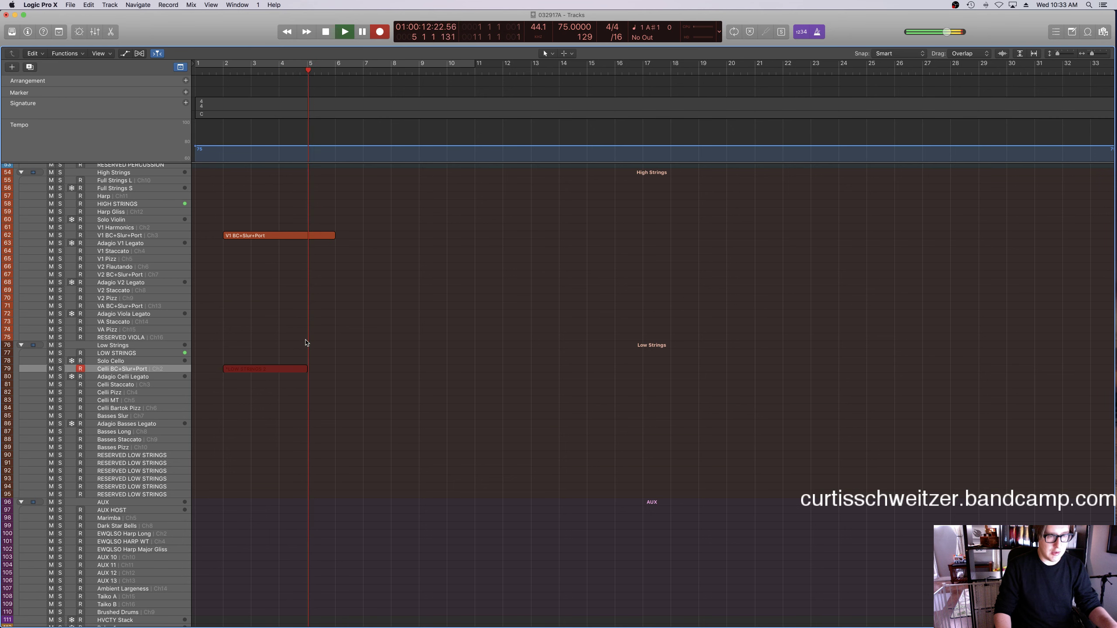
pyautogui.hscroll(1, 308, 345)
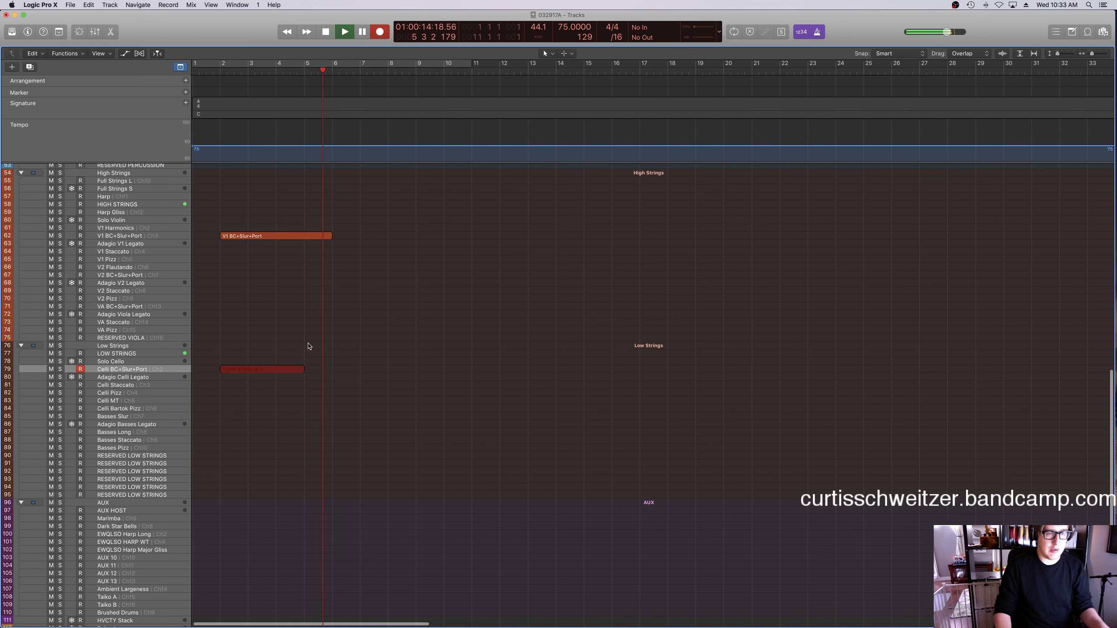
pyautogui.press('space')
pyautogui.click(305, 347)
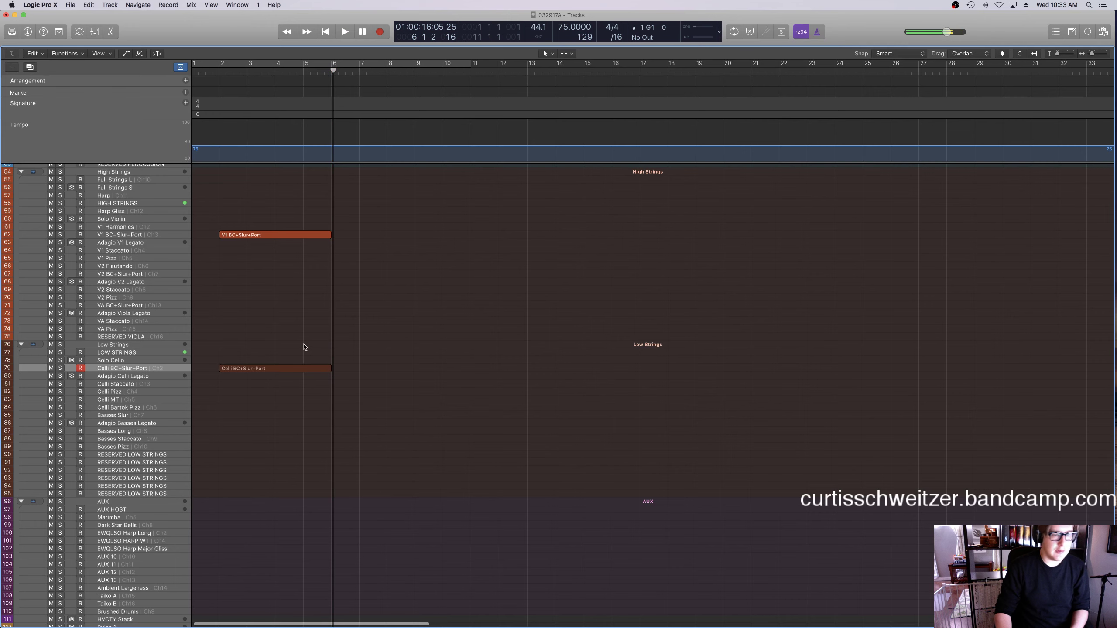
# Open the Celli BC+Slur+Port region in the Piano Roll and quantize all its notes to 1/16 notes.
pyautogui.press('p')
pyautogui.click(291, 250)
pyautogui.scroll(-5, 292, 250)
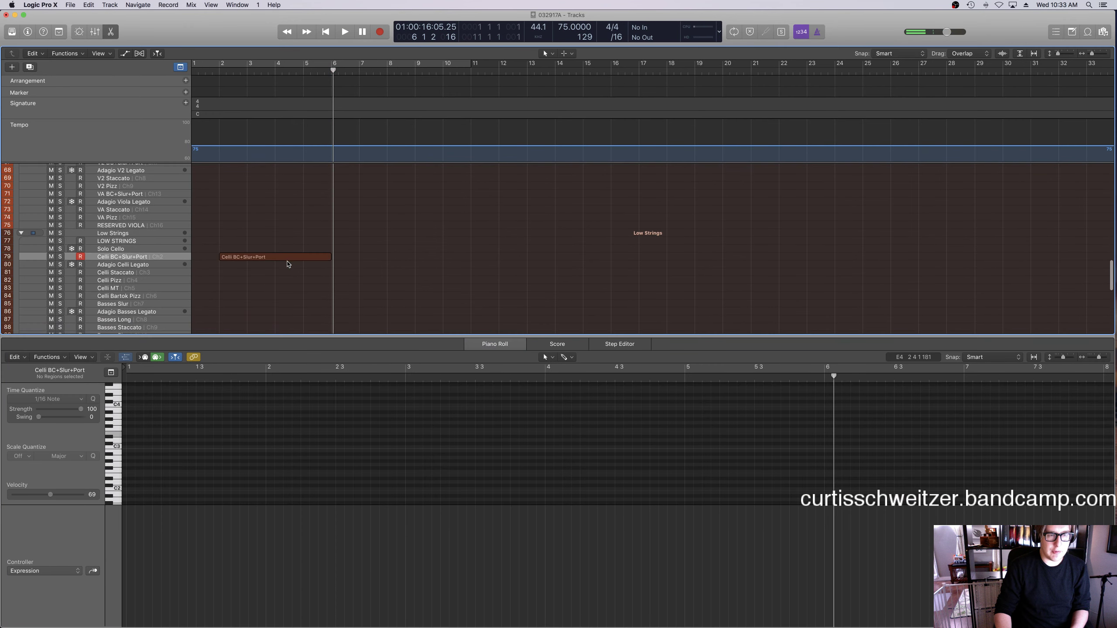
pyautogui.moveTo(288, 236); pyautogui.dragTo(280, 264)
pyautogui.press('p')
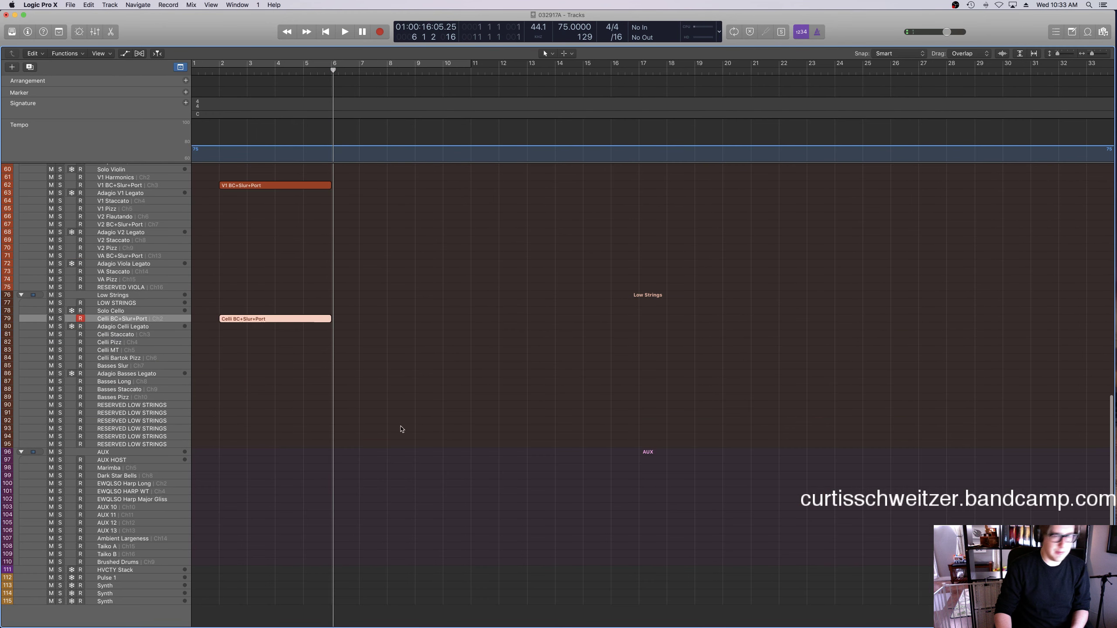
pyautogui.press('p')
pyautogui.press('super+a')
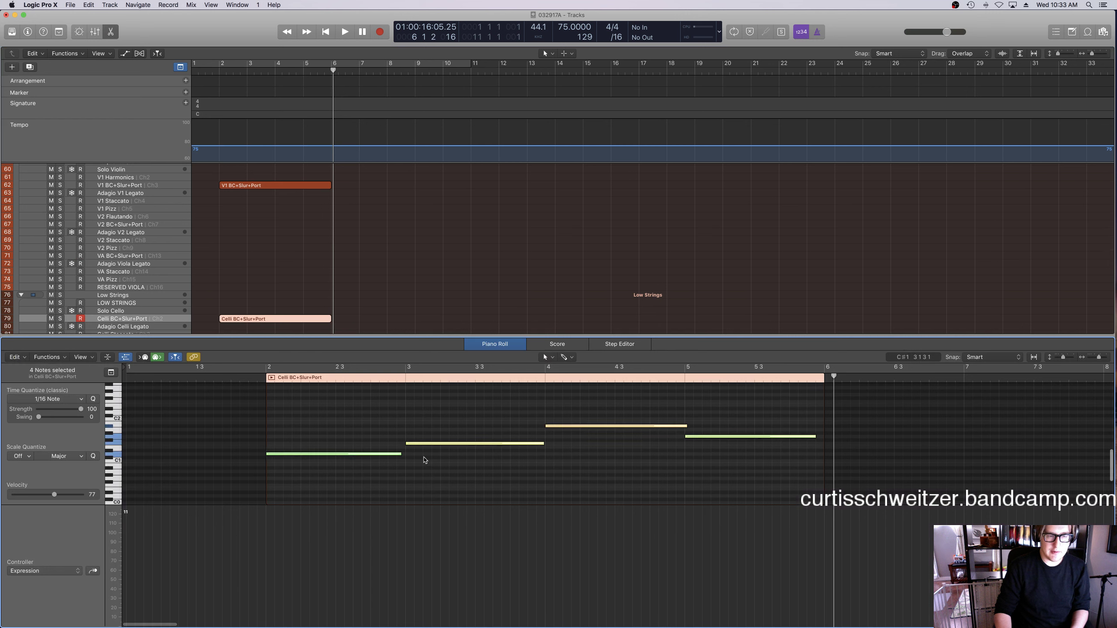
pyautogui.press('q')
# Lengthen the first cello note to bar 3 and the last cello note to bar 6.
pyautogui.moveTo(398, 454); pyautogui.dragTo(405, 454)
pyautogui.click(818, 437)
pyautogui.moveTo(818, 437); pyautogui.dragTo(827, 437)
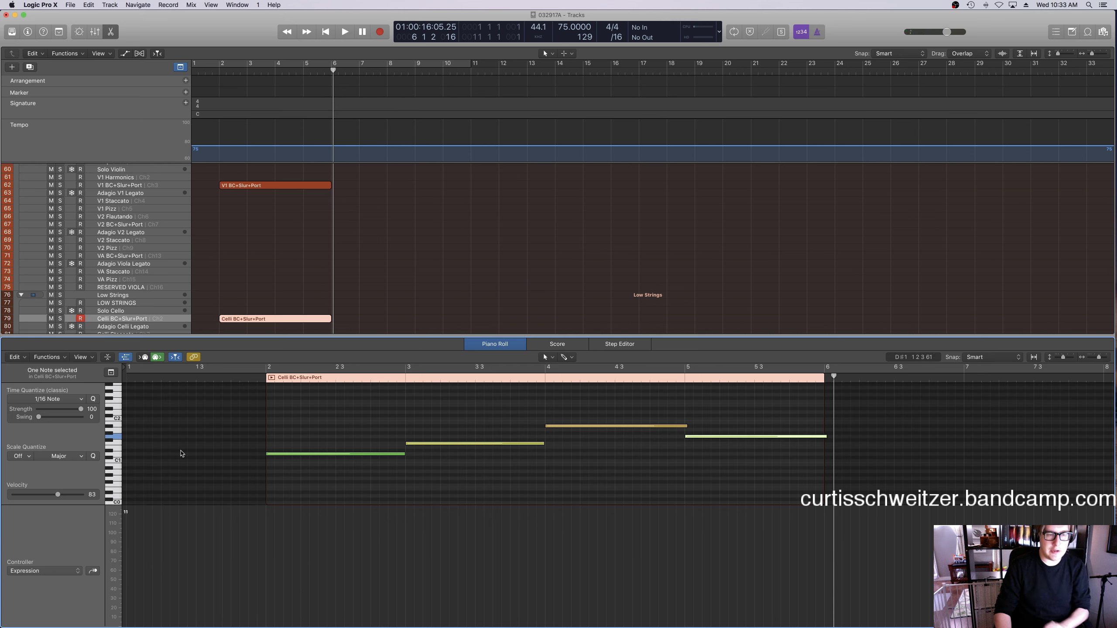
# Draw the Celli region's Expression as a curve rising from 38 at bar 2 to 61 midway through the bar.
pyautogui.click(267, 590)
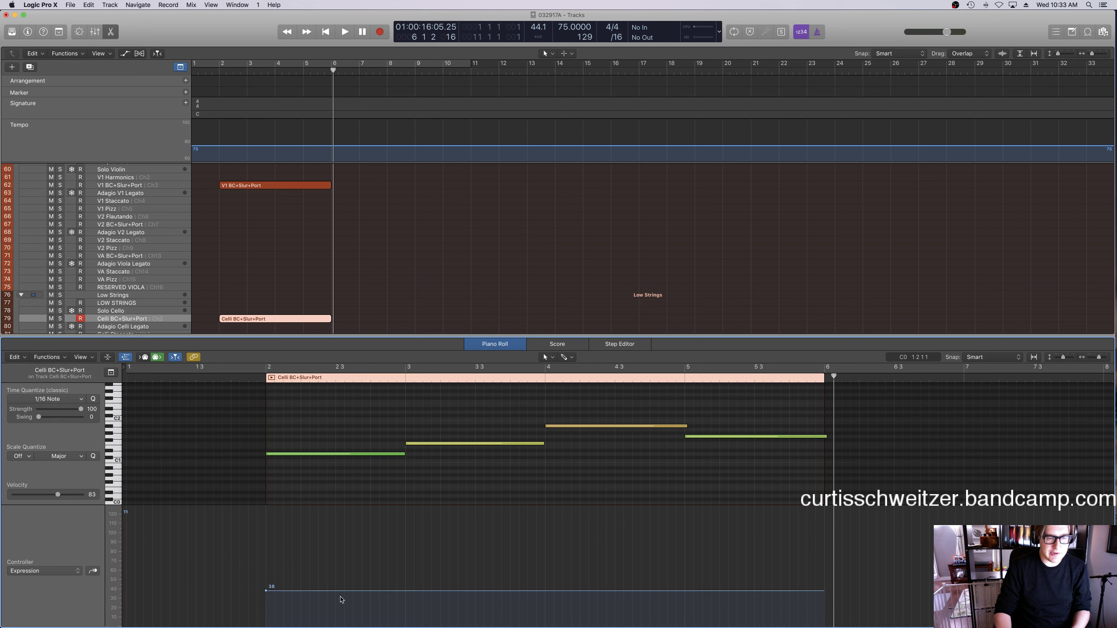
pyautogui.moveTo(371, 590); pyautogui.dragTo(353, 569)
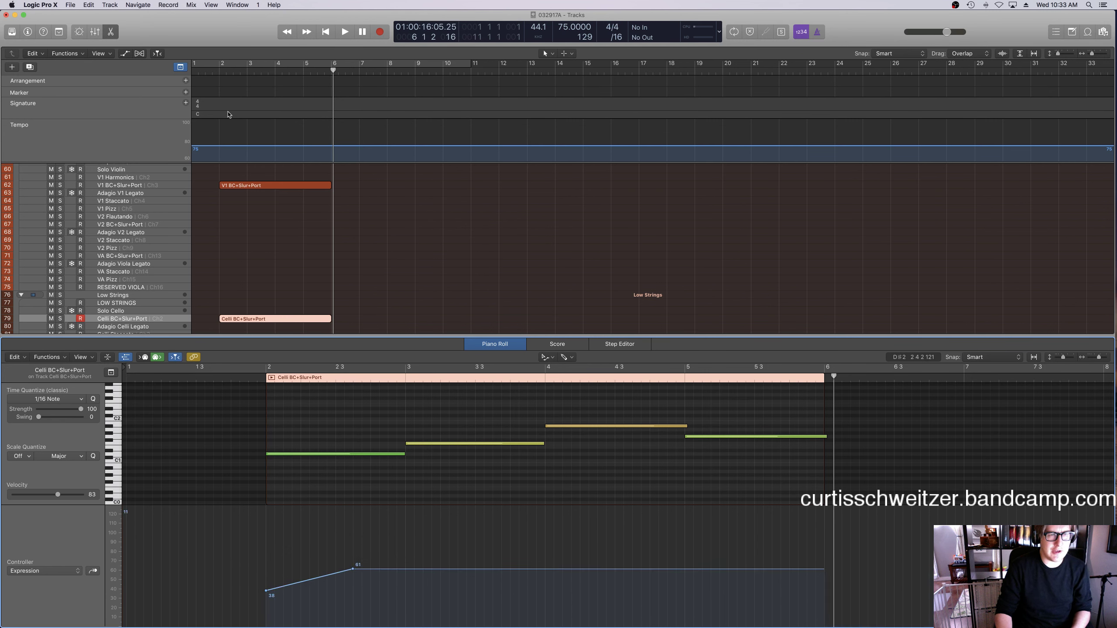
pyautogui.moveTo(315, 580); pyautogui.dragTo(310, 566)
pyautogui.rightClick(303, 561)
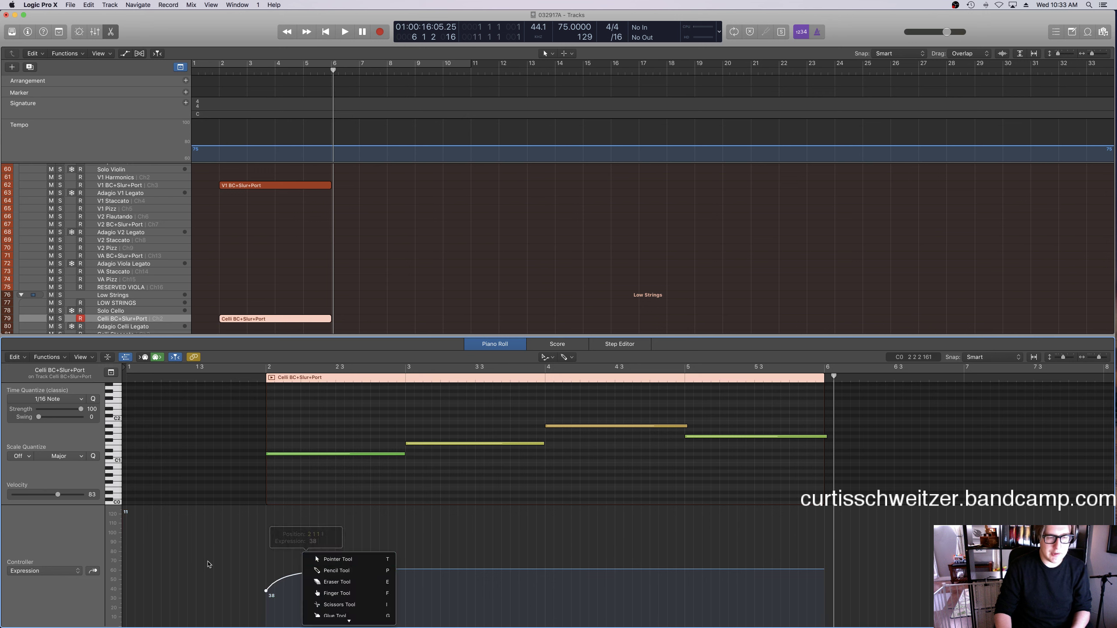
pyautogui.click(308, 557)
# Set the Celli BC+Slur+Port region's Modulation to 84 and play back from just before bar 2.
pyautogui.click(44, 571)
pyautogui.click(62, 546)
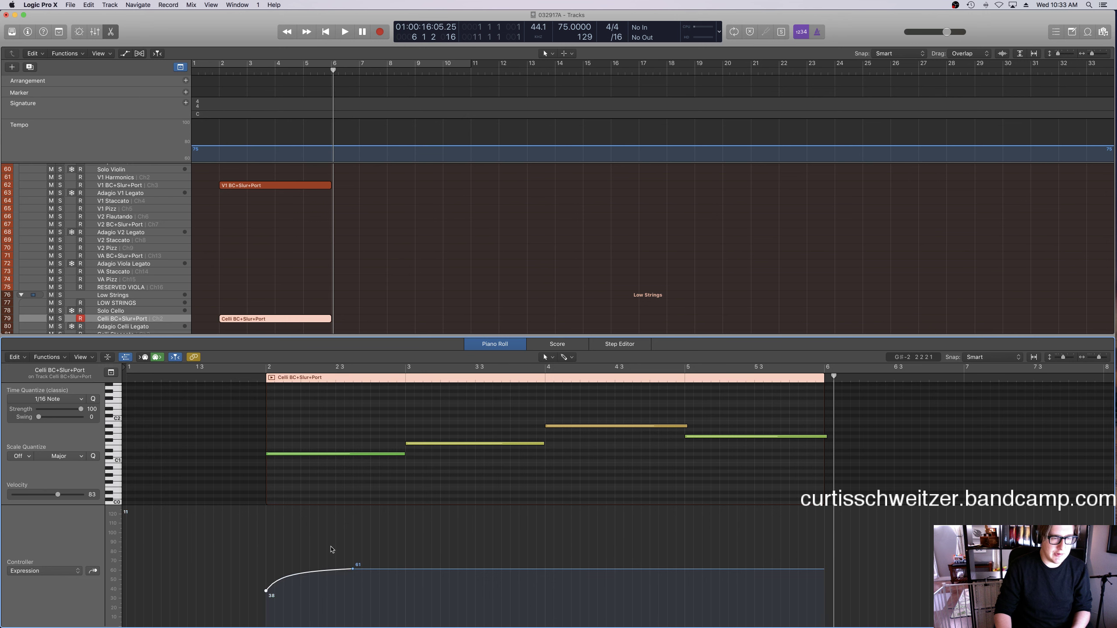
pyautogui.click(255, 373)
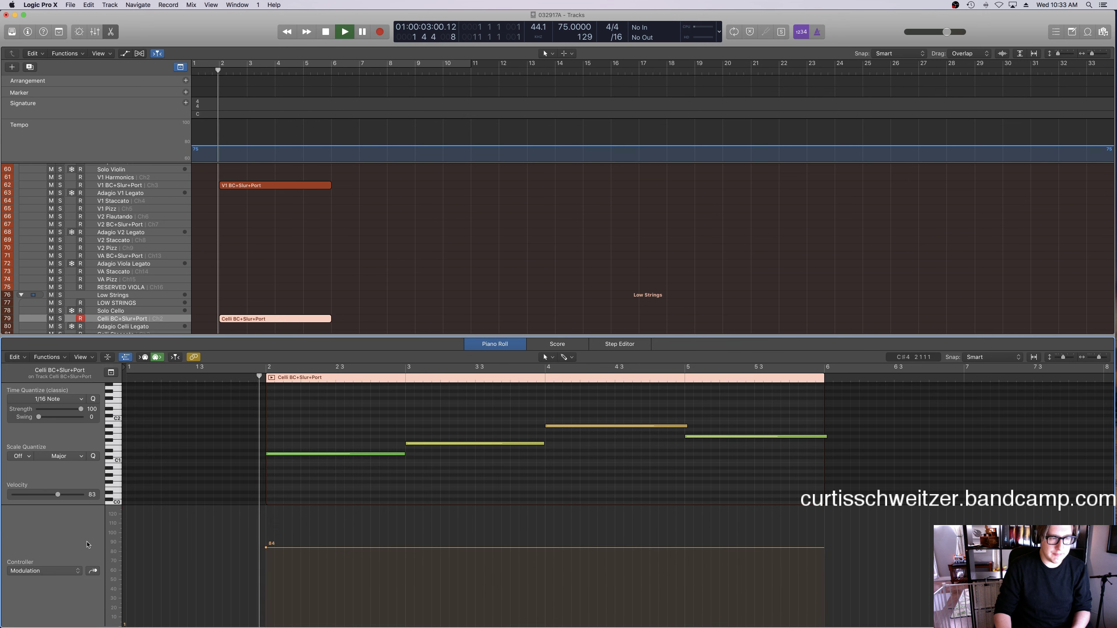
pyautogui.press('space')
# Lower the Celli region's Expression curve to run from 24 to 47, stretch it to bar 3, and close the Piano Roll.
pyautogui.click(44, 570)
pyautogui.press('Return')
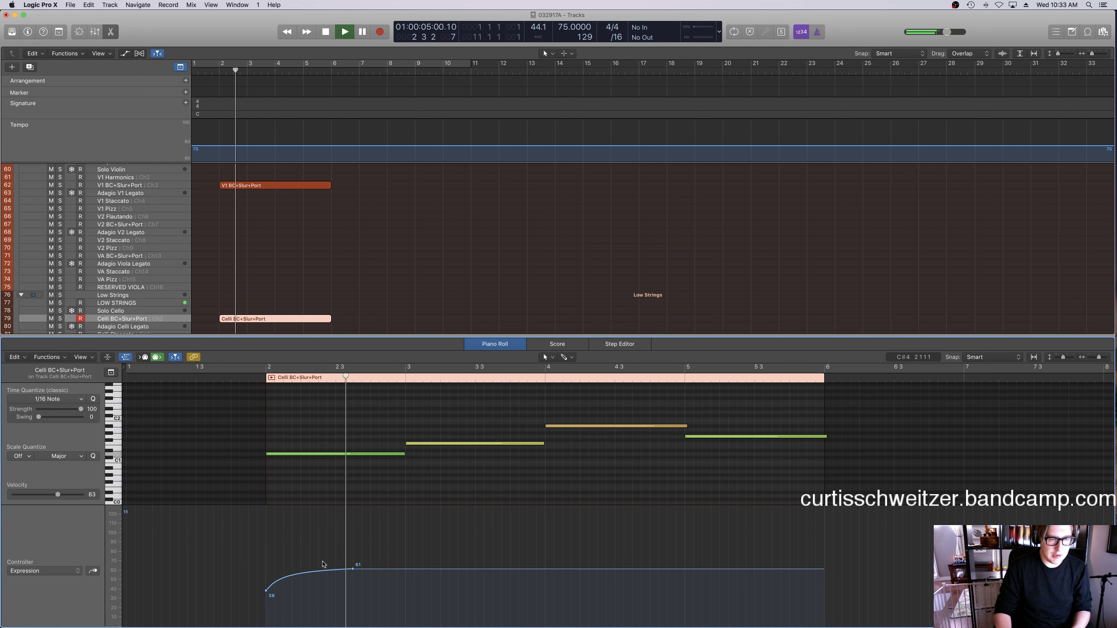
pyautogui.moveTo(319, 590)
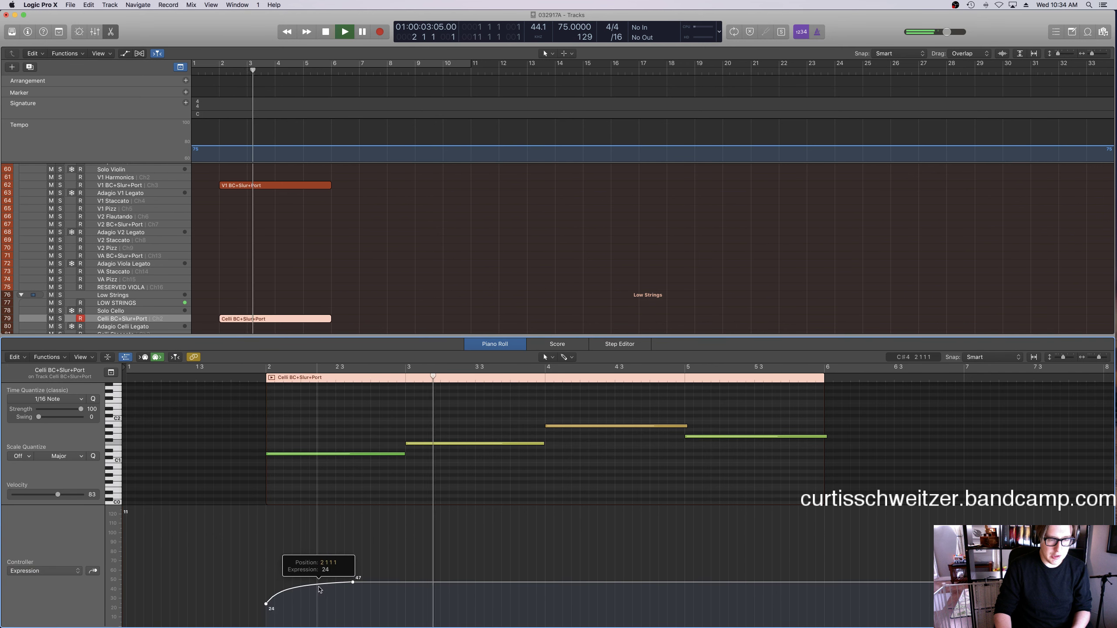
pyautogui.moveTo(353, 584); pyautogui.dragTo(425, 586)
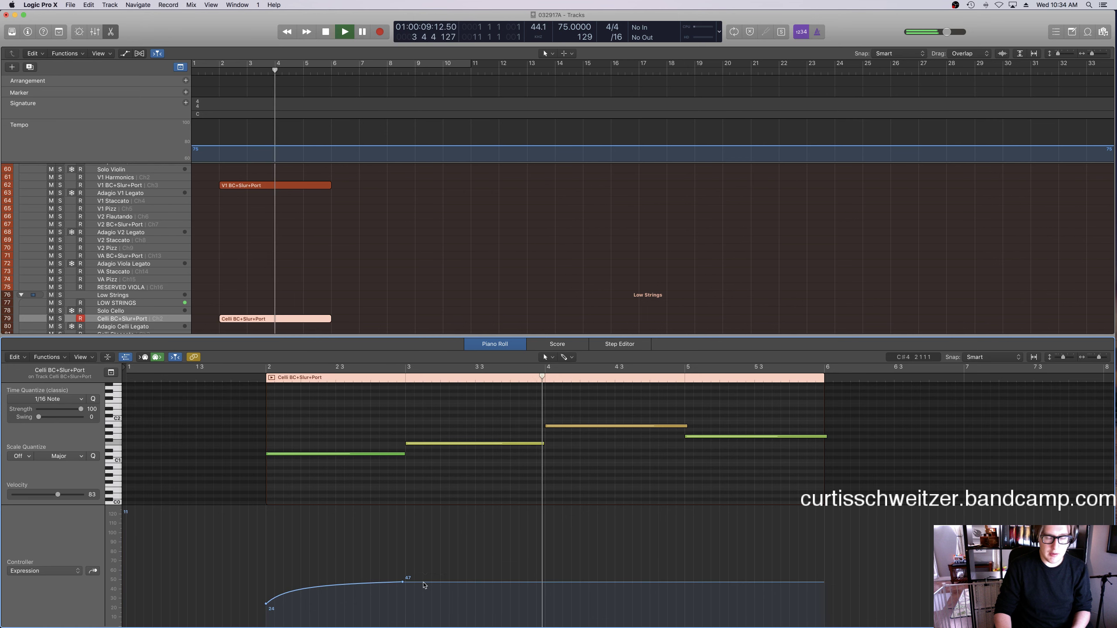
pyautogui.click(335, 245)
pyautogui.press('e')
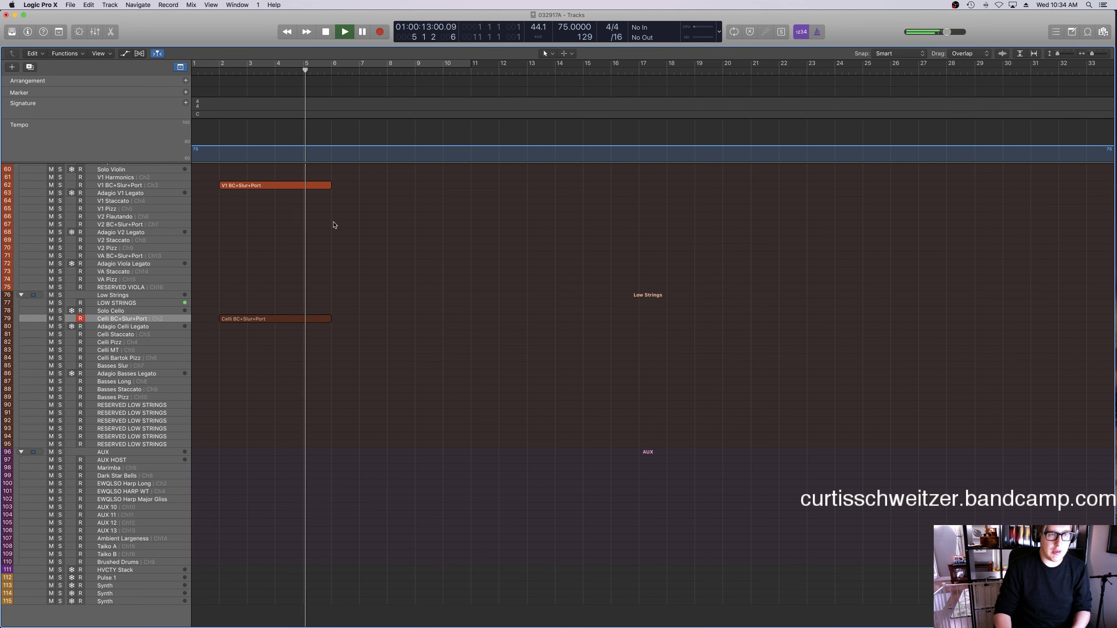
pyautogui.scroll(3, 334, 224)
pyautogui.press('space')
# Record a four-bar viola part on the VA BC+Slur+Port track from bar 2 to bar 6.
pyautogui.moveTo(191, 230); pyautogui.dragTo(195, 230)
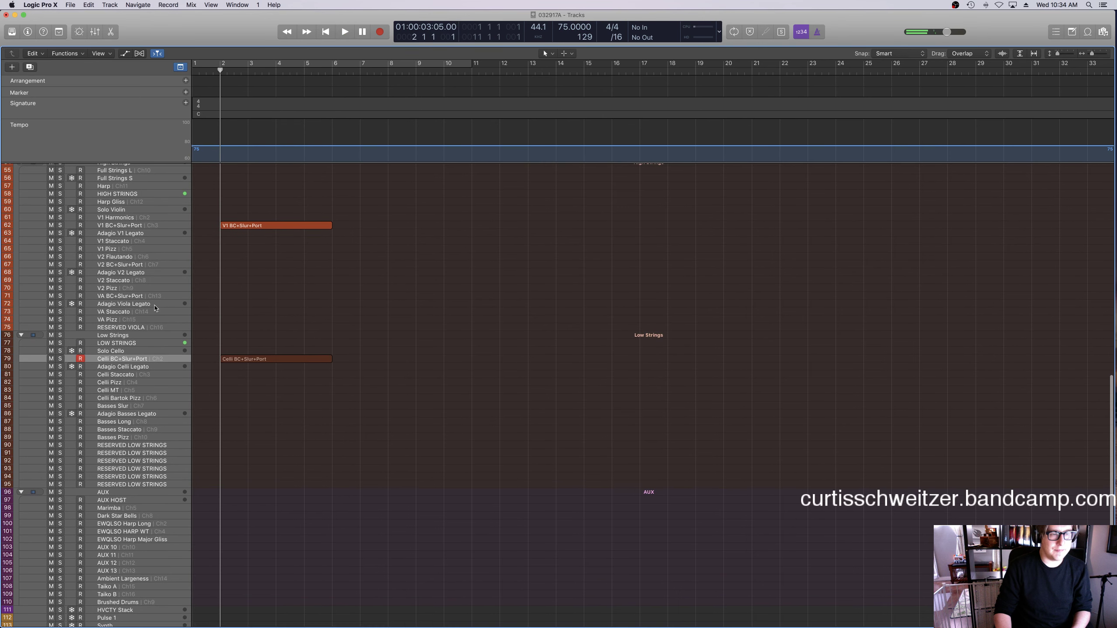
pyautogui.scroll(-1, 137, 299)
pyautogui.click(136, 296)
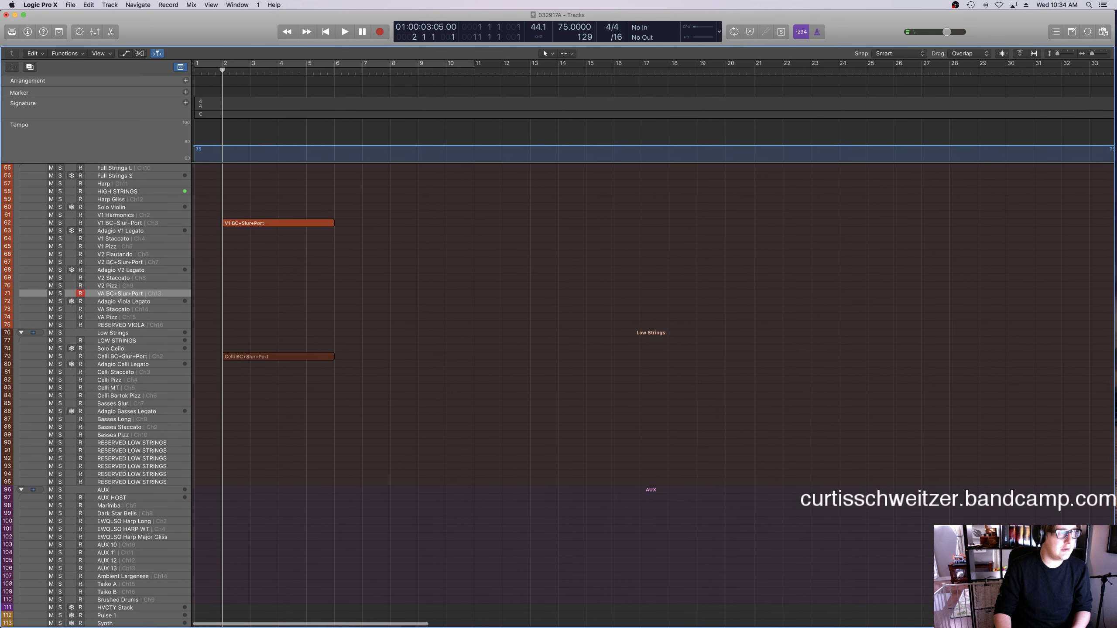
pyautogui.press('Return')
pyautogui.press('space')
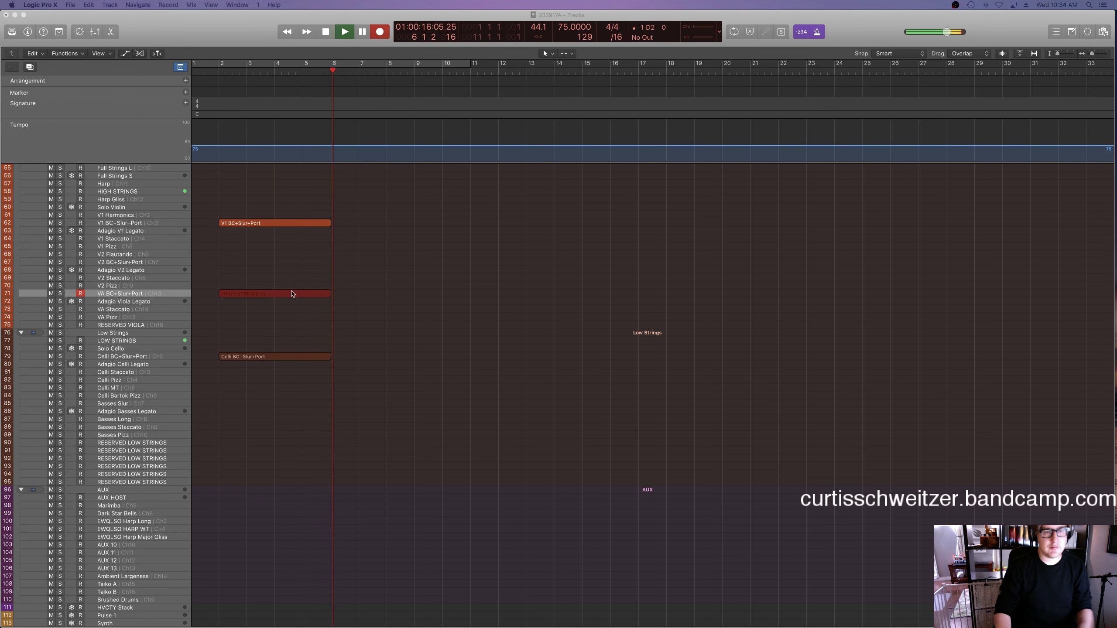
pyautogui.press('space')
# Quantize the VA BC+Slur+Port notes to 1/16 notes in the Piano Roll, slightly lengthening the second note and shortening the first.
pyautogui.press('p')
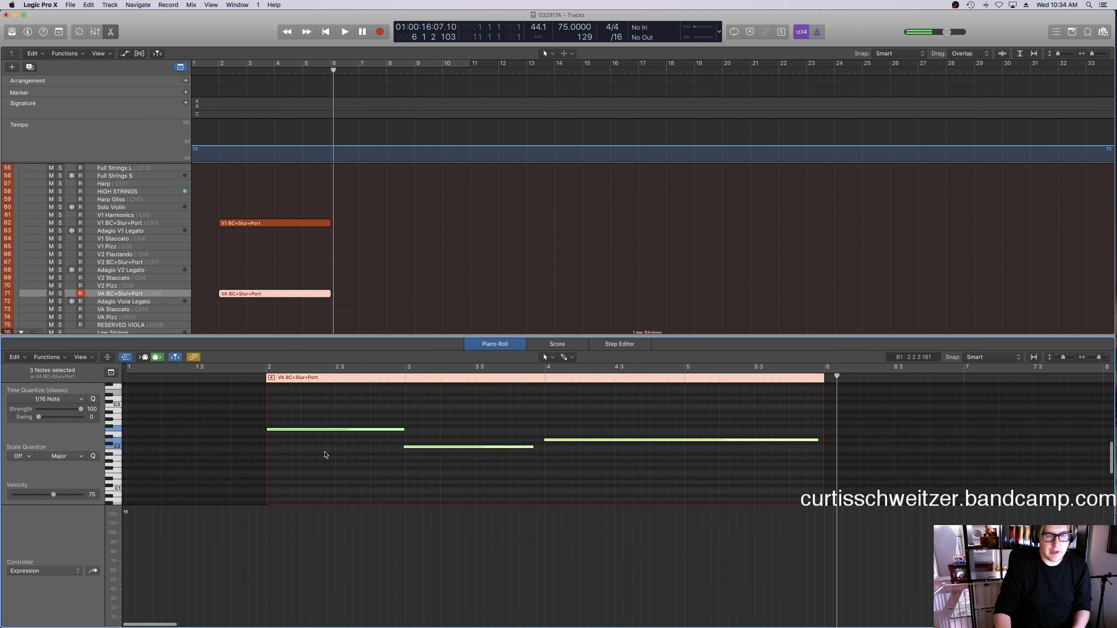
pyautogui.click(536, 447)
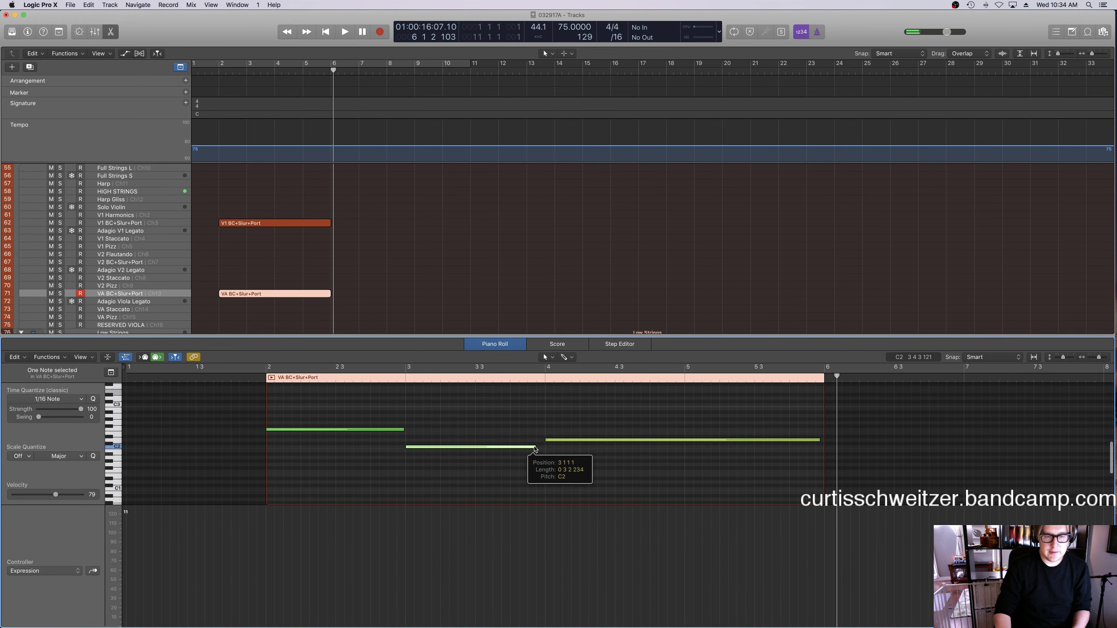
pyautogui.moveTo(535, 447); pyautogui.dragTo(538, 447)
pyautogui.moveTo(403, 429); pyautogui.dragTo(400, 429)
# Set the VA BC+Slur+Port region's Expression to 60 and its Modulation to 76, returning to the Expression lane.
pyautogui.click(267, 568)
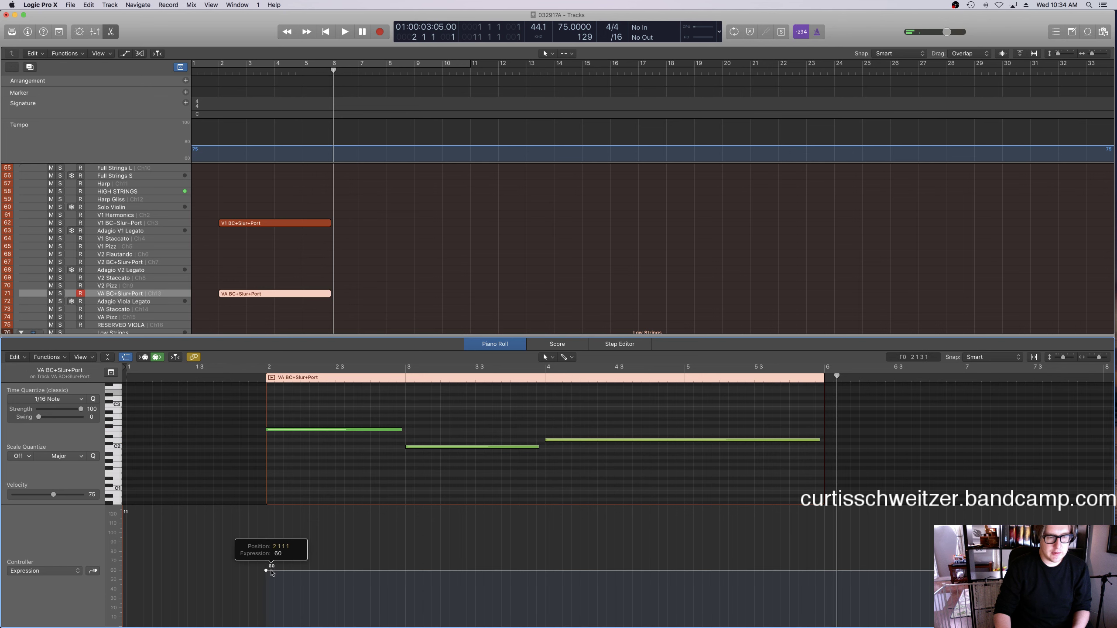
pyautogui.click(20, 573)
pyautogui.click(38, 545)
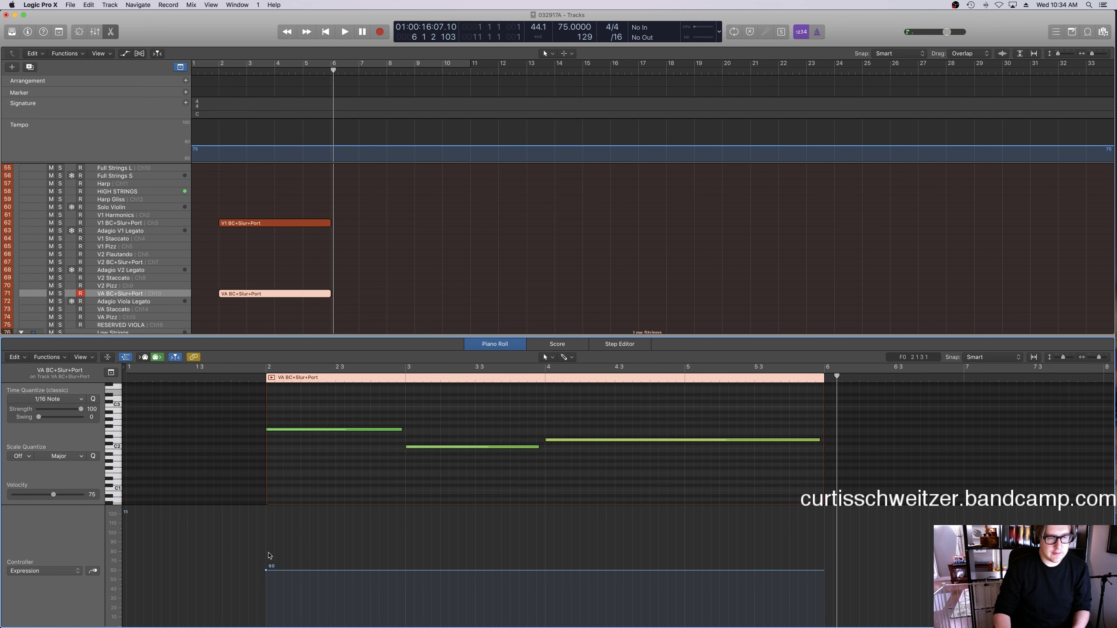
pyautogui.click(267, 554)
pyautogui.click(37, 572)
pyautogui.click(37, 572)
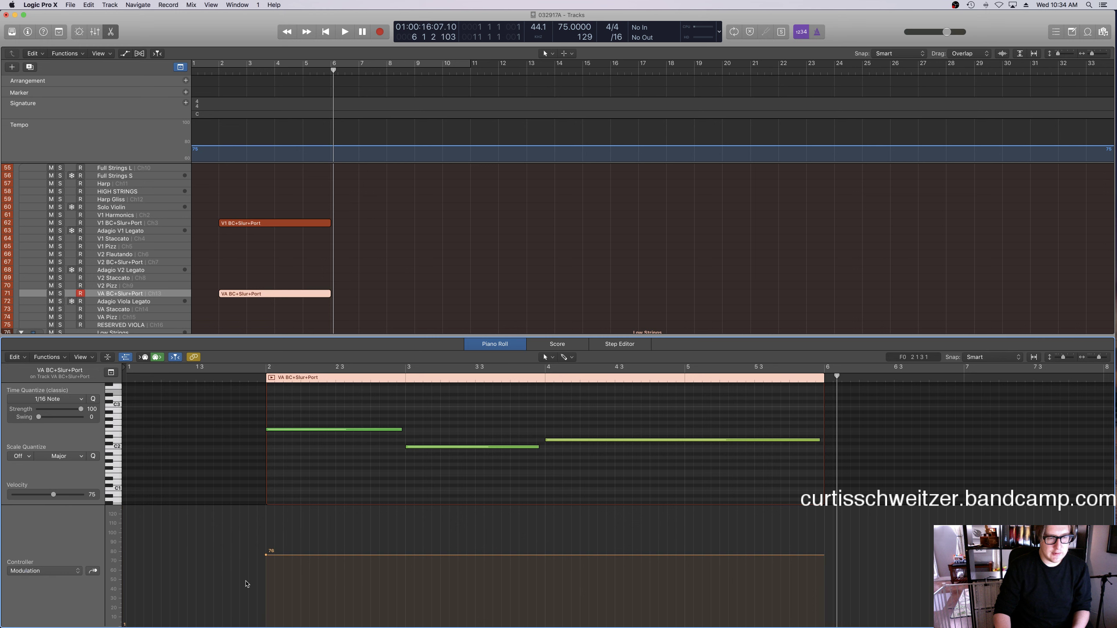
# Curve the viola region's opening Expression from 14 at bar 2 up to 60 and start playback.
pyautogui.moveTo(267, 570); pyautogui.dragTo(319, 576)
pyautogui.rightClick(271, 578)
pyautogui.press('Escape')
pyautogui.press('space')
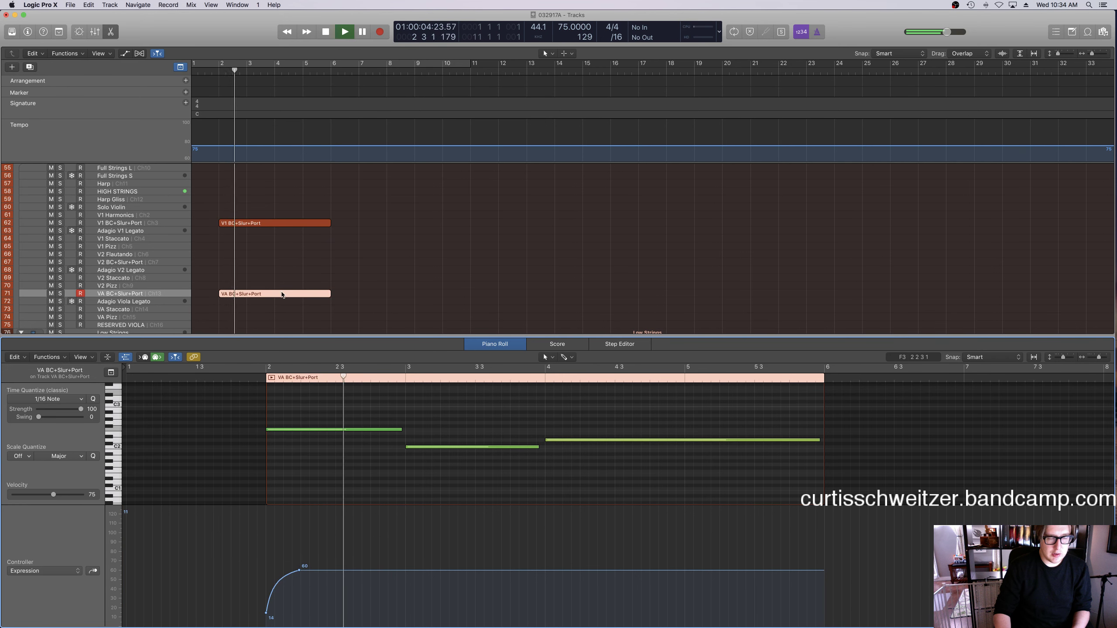
# During playback, lower the end of the viola's Expression curve to 51 and move it to position 2 3 1 181.
pyautogui.click(244, 287)
pyautogui.click(245, 293)
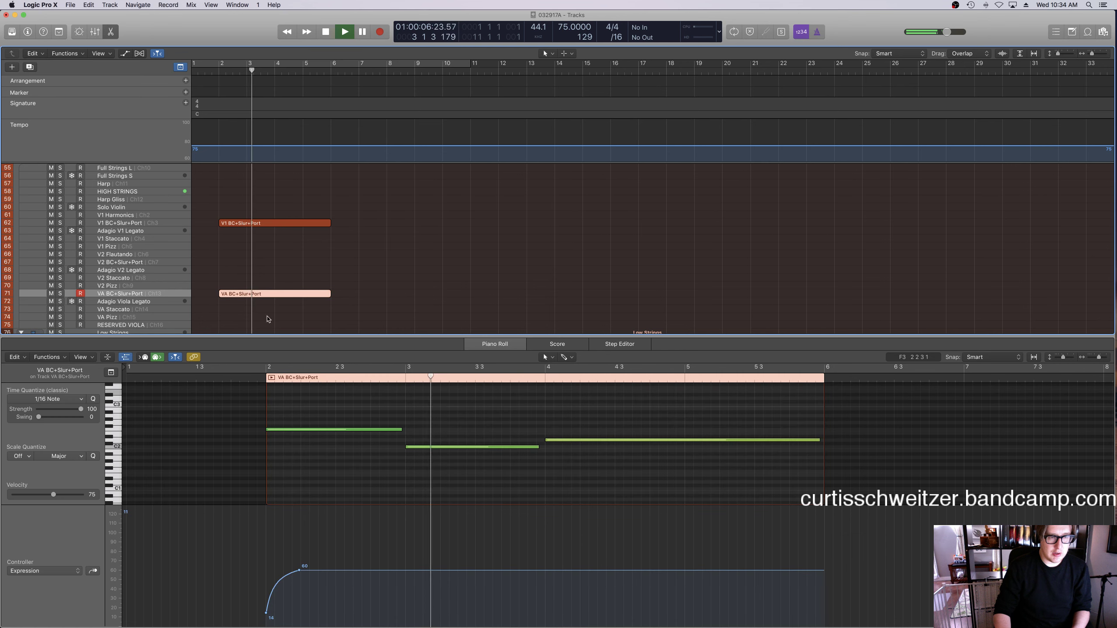
pyautogui.moveTo(370, 577); pyautogui.dragTo(411, 580)
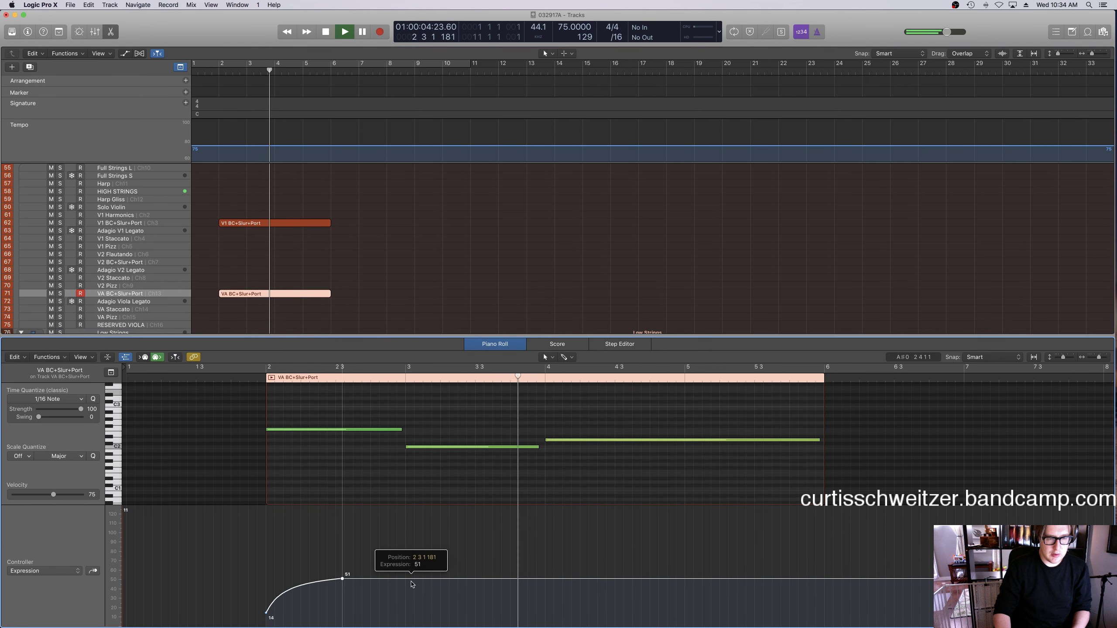
# Lower the viola region's whole Expression curve to rise from 12 to 49, and close the Piano Roll.
pyautogui.moveTo(319, 582); pyautogui.dragTo(328, 591)
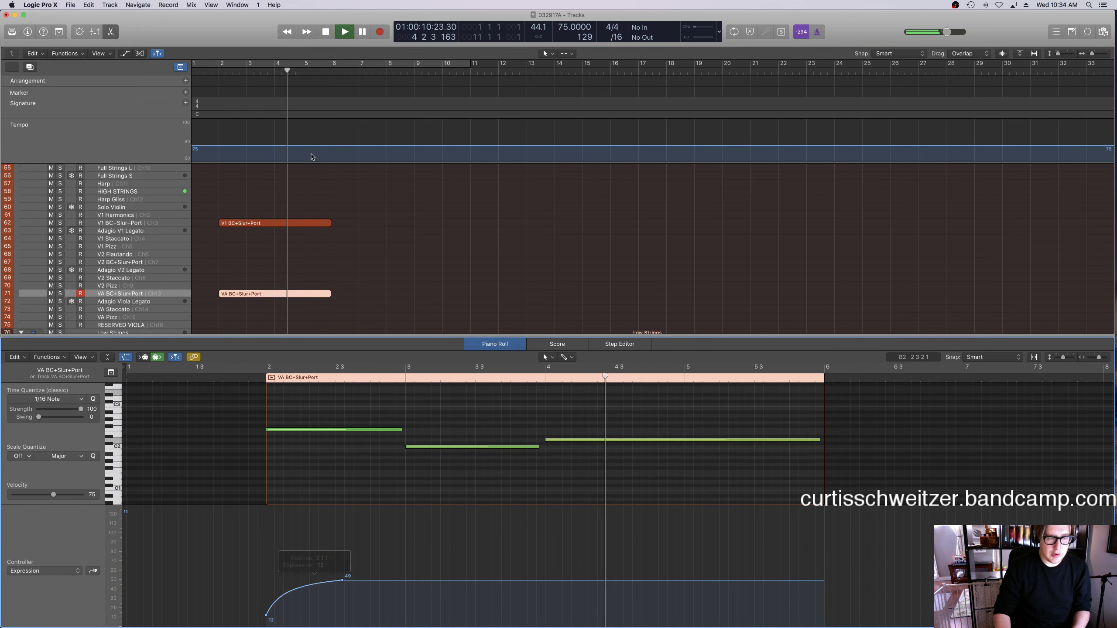
pyautogui.press('e')
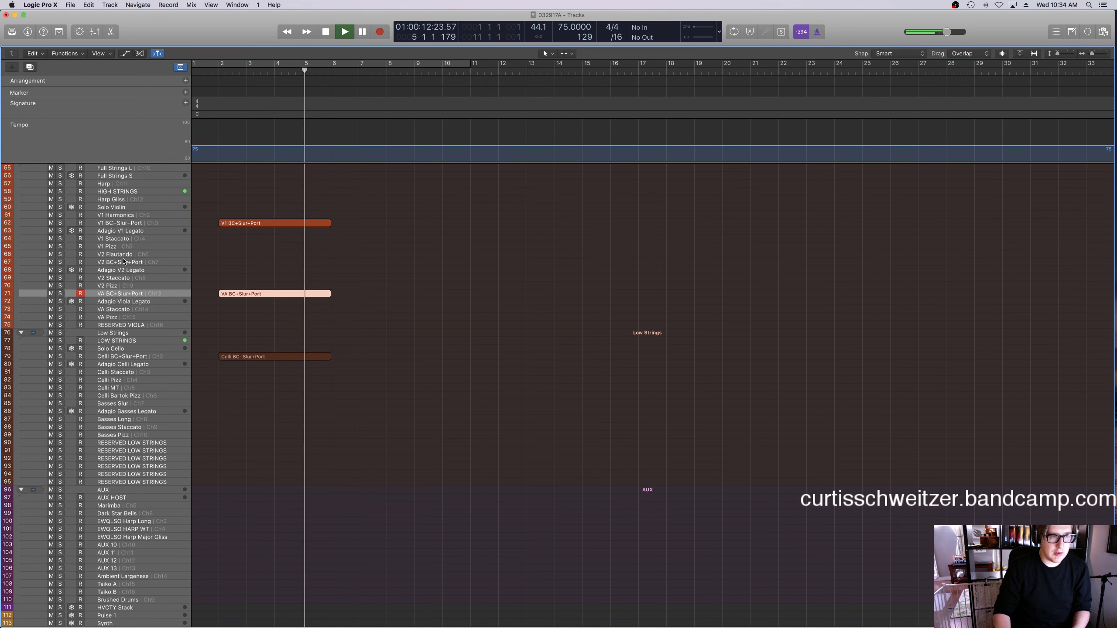
# Record a second-violin part on the V2 BC+Slur+Port track from bar 2 to bar 6.
pyautogui.click(125, 261)
pyautogui.press('space')
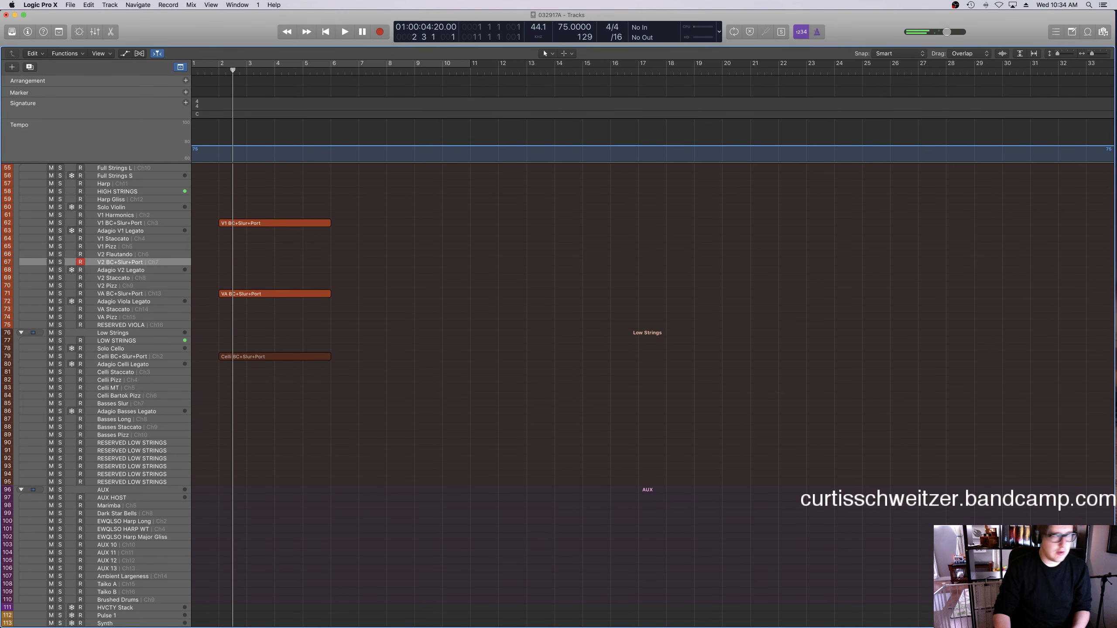
pyautogui.press('Return')
pyautogui.press('space')
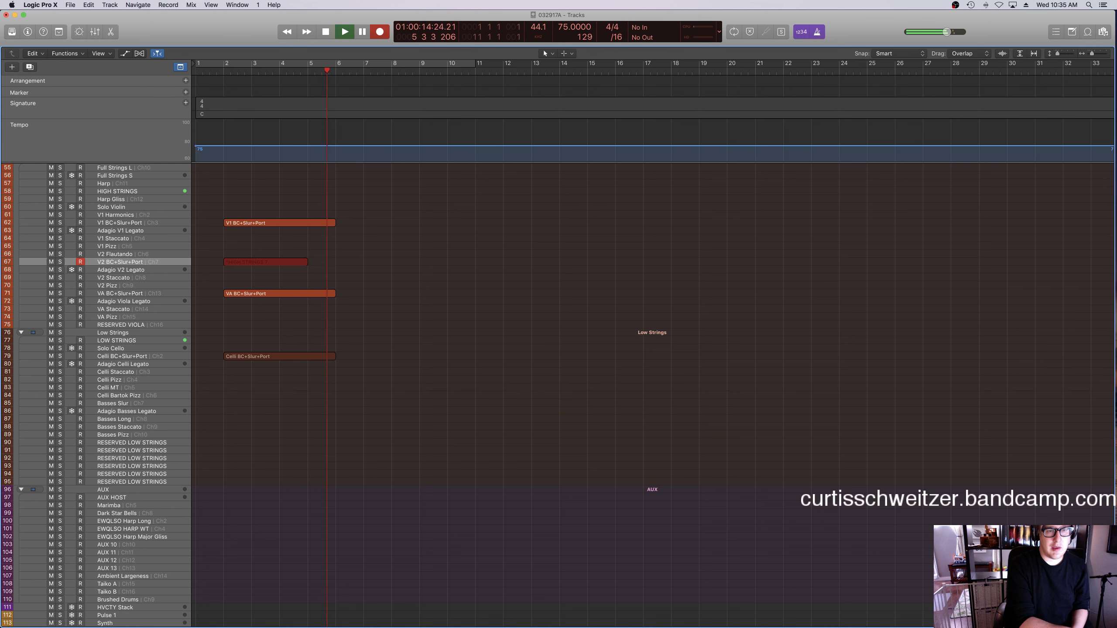
pyautogui.press('space')
# In the Piano Roll, align the second-violin region's first note with the region start and lengthen it to 2 0 0 0.
pyautogui.press('e')
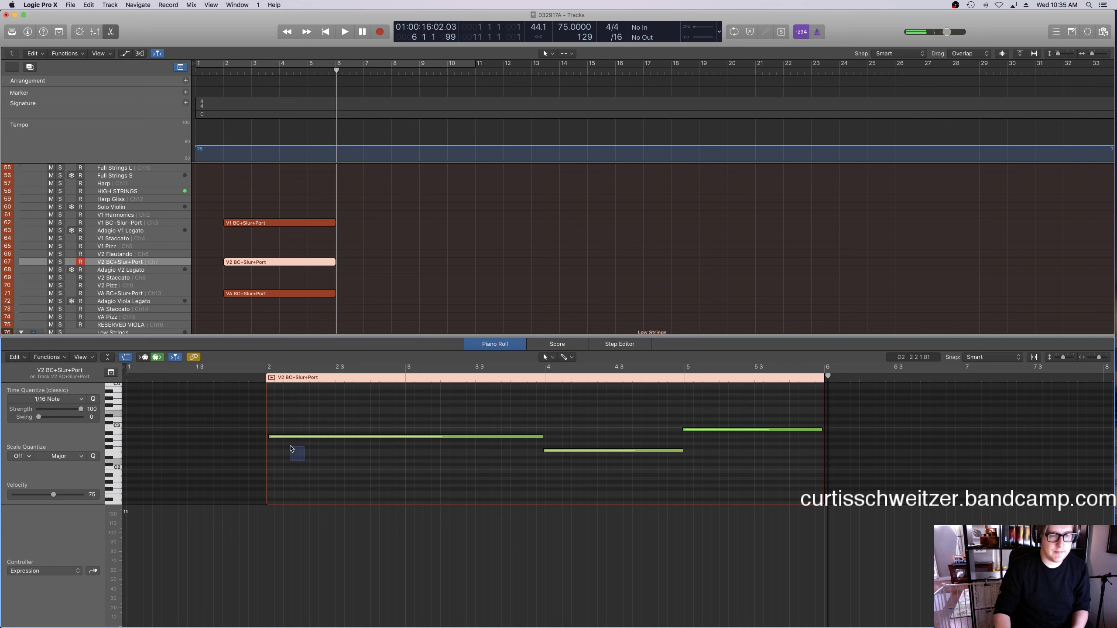
pyautogui.moveTo(294, 436); pyautogui.dragTo(291, 436)
pyautogui.moveTo(542, 437); pyautogui.dragTo(546, 437)
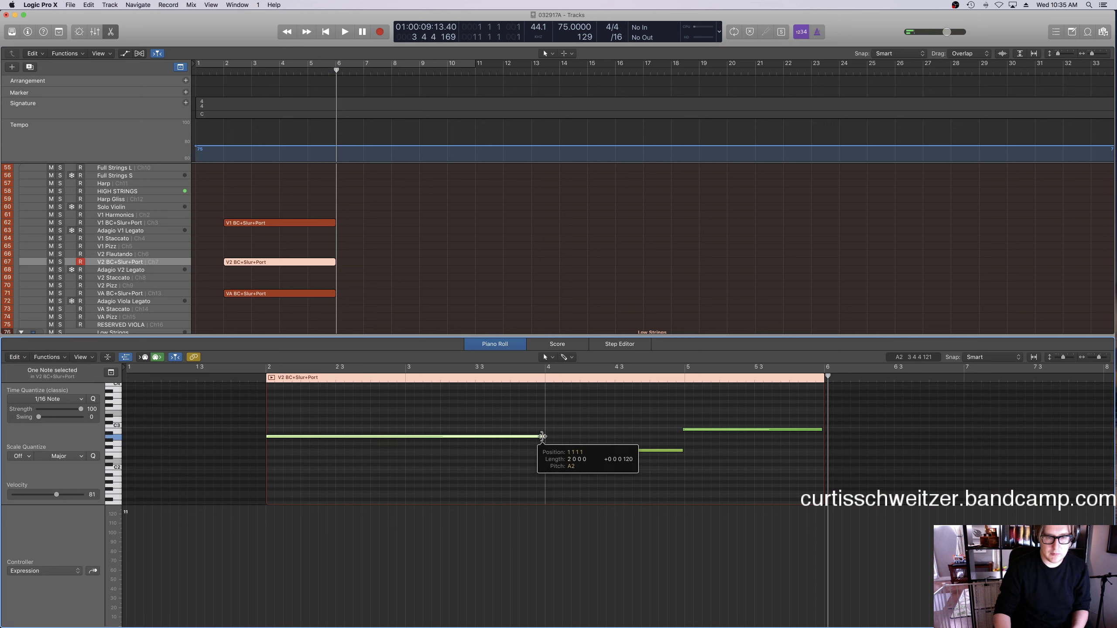
# Curve the second-violin region's opening Expression from 14 at position 2 1 1 1 up to 53.
pyautogui.click(266, 577)
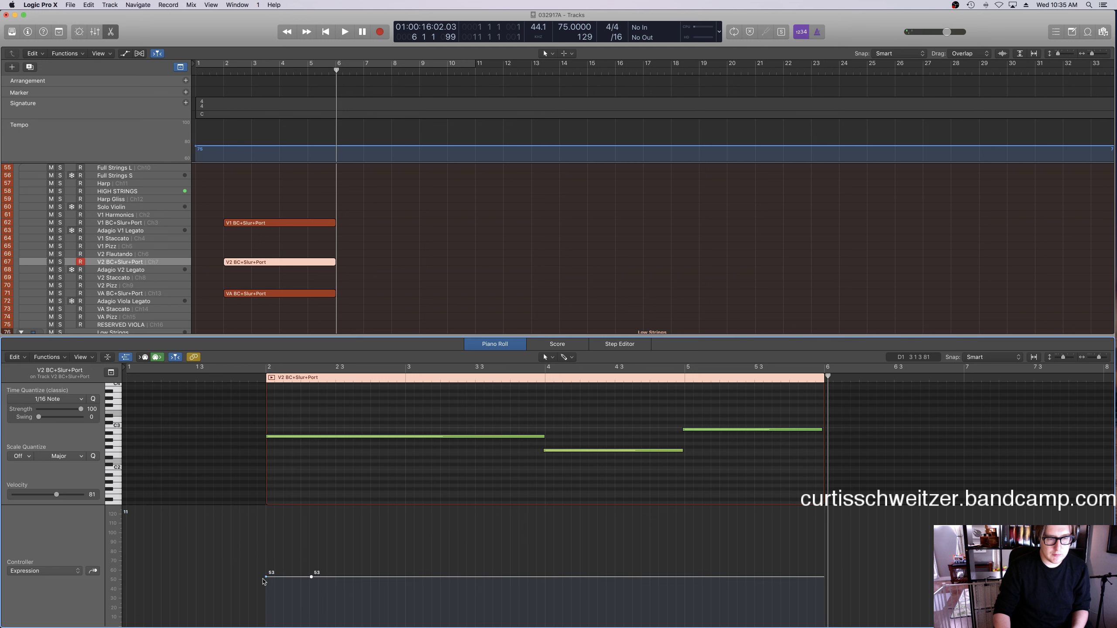
pyautogui.moveTo(267, 577)
pyautogui.mouseDown()
pyautogui.moveTo(268, 613)
pyautogui.moveTo(282, 582)
pyautogui.mouseUp()
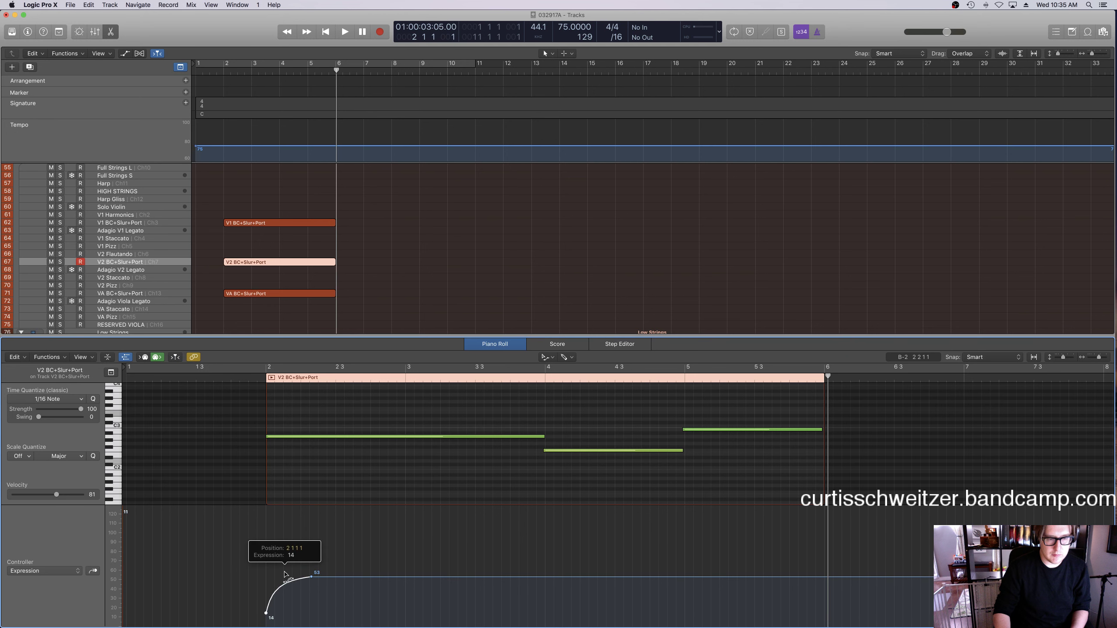
pyautogui.press('t')
# Set the second-violin region's Modulation to 70 and play from the beginning.
pyautogui.click(60, 571)
pyautogui.click(35, 545)
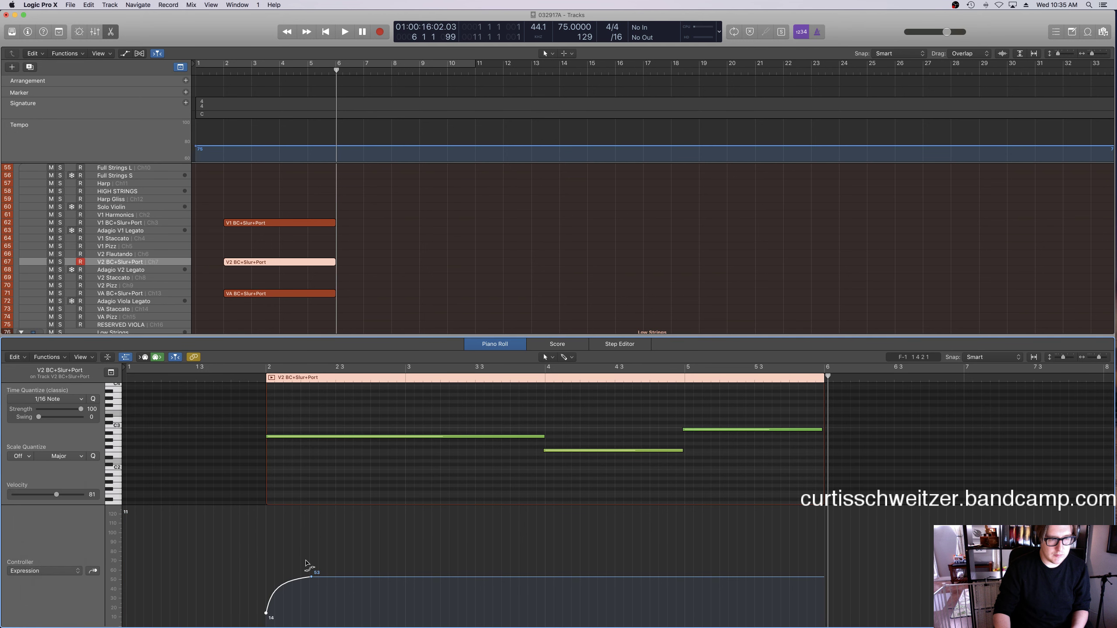
pyautogui.click(266, 560)
pyautogui.press('Return')
pyautogui.press('space')
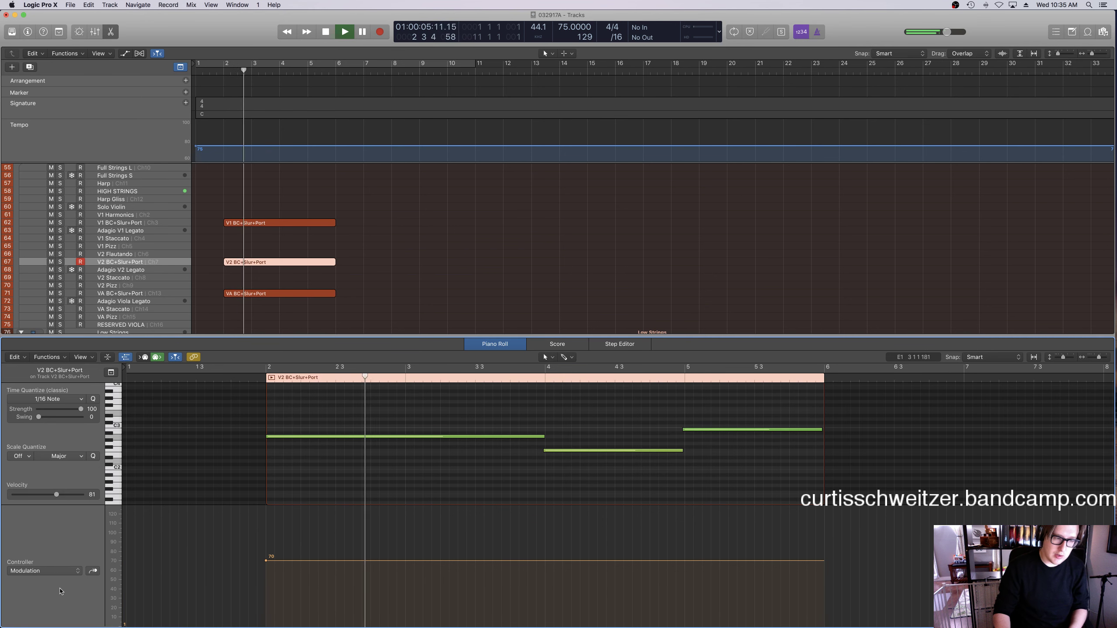
# During playback, raise the second-violin region's whole Expression curve to rise from 35 to 74.
pyautogui.click(44, 571)
pyautogui.click(36, 597)
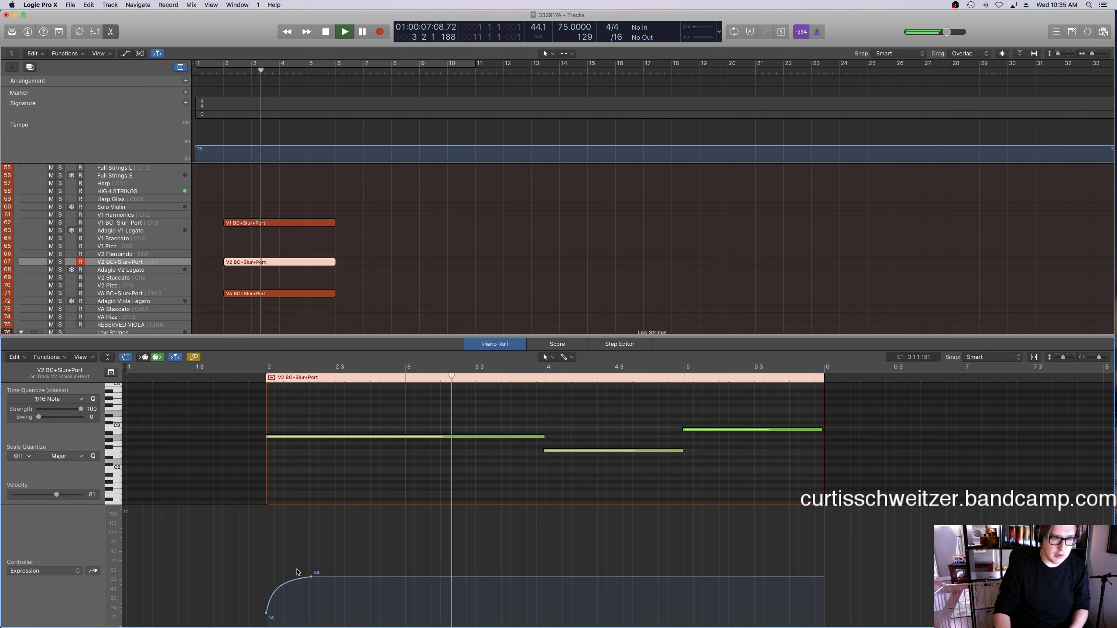
pyautogui.moveTo(302, 579); pyautogui.dragTo(296, 559)
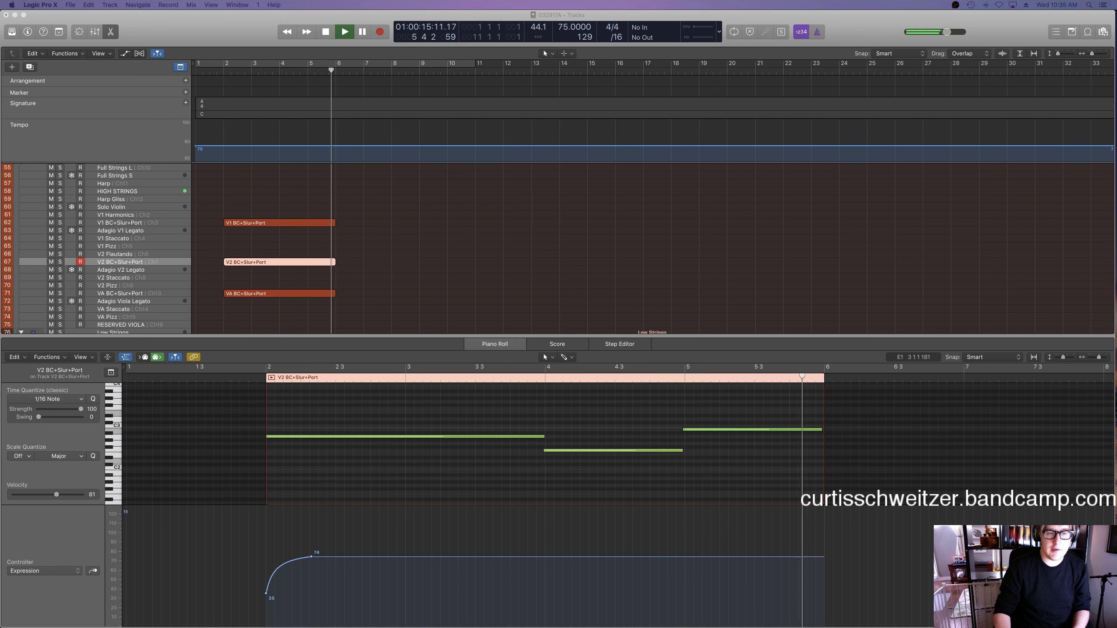
pyautogui.click(446, 459)
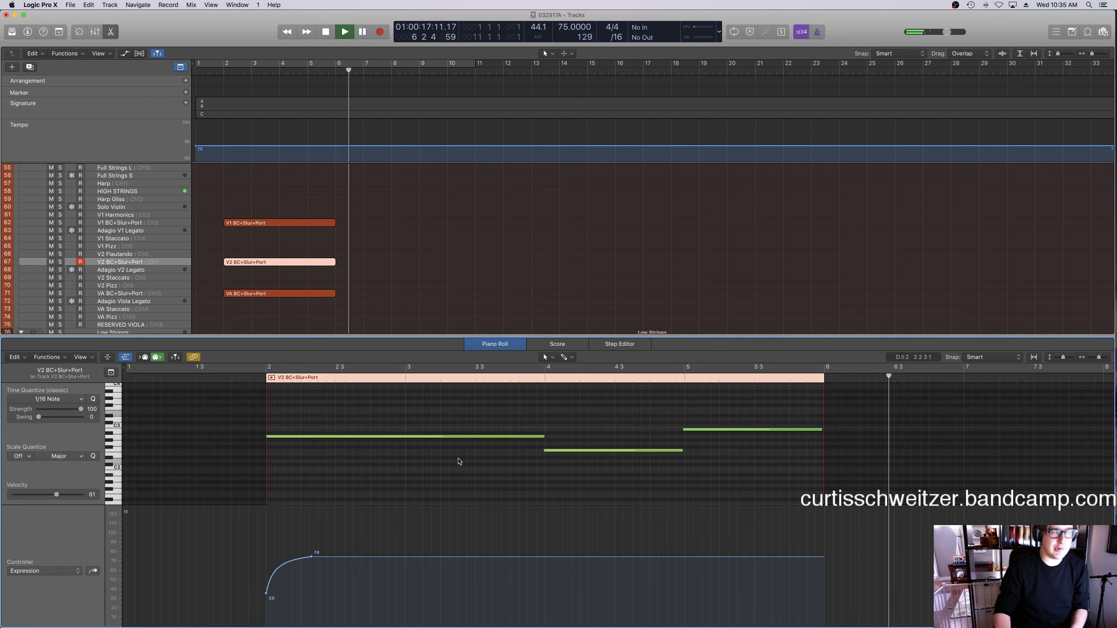
# Replay from just before bar 2 and lower the V1 BC+Slur+Port region's Expression points to 25 and 31.
pyautogui.click(215, 70)
pyautogui.click(374, 237)
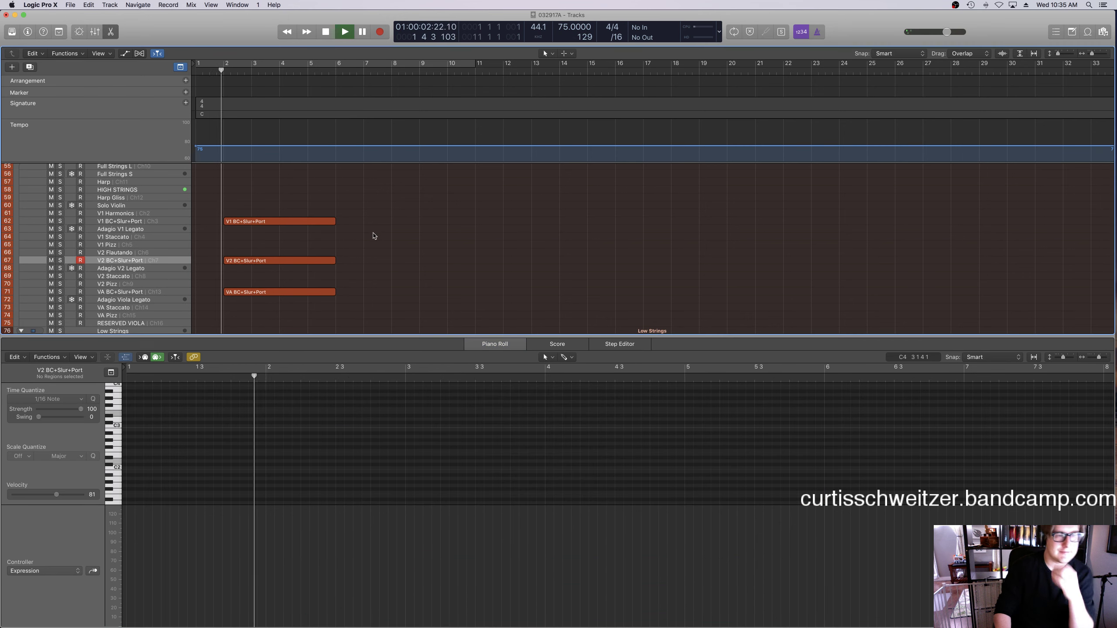
pyautogui.scroll(3, 310, 269)
pyautogui.click(309, 269)
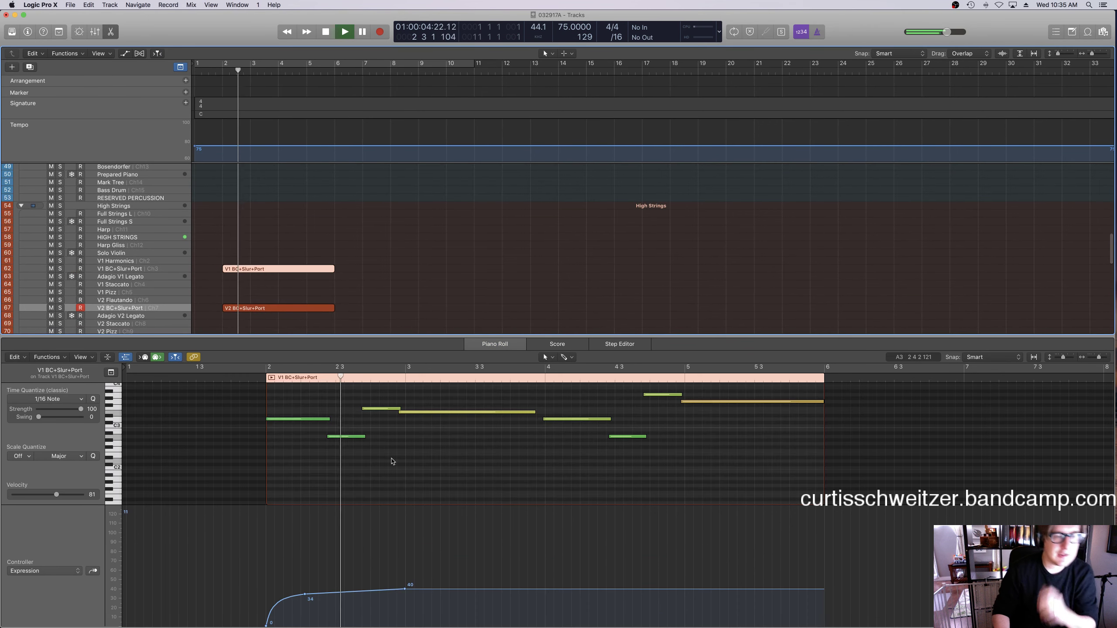
pyautogui.click(365, 605)
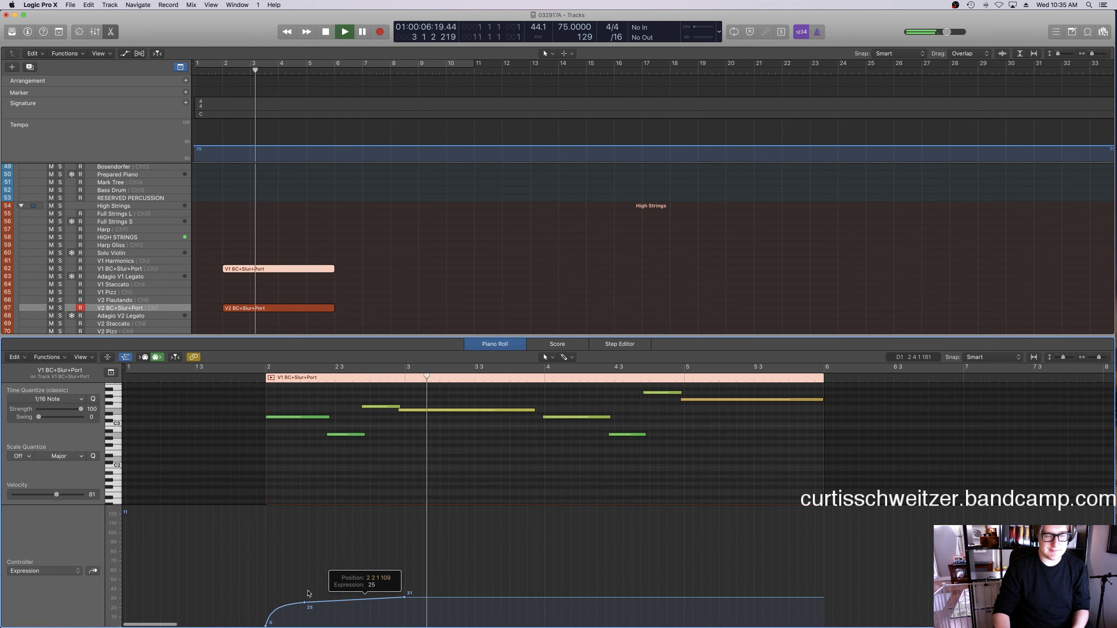
# Lower the first-violin region's Modulation below 127 and close the Piano Roll.
pyautogui.click(44, 570)
pyautogui.click(35, 544)
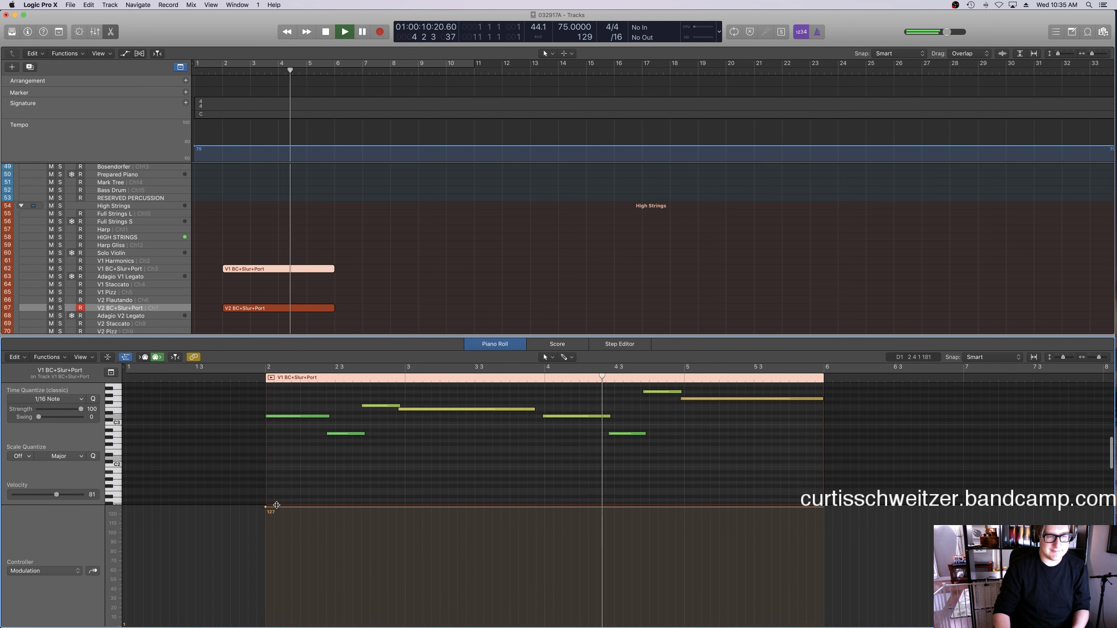
pyautogui.moveTo(267, 508)
pyautogui.mouseDown()
pyautogui.moveTo(272, 543)
pyautogui.moveTo(270, 526)
pyautogui.mouseUp()
pyautogui.press('e')
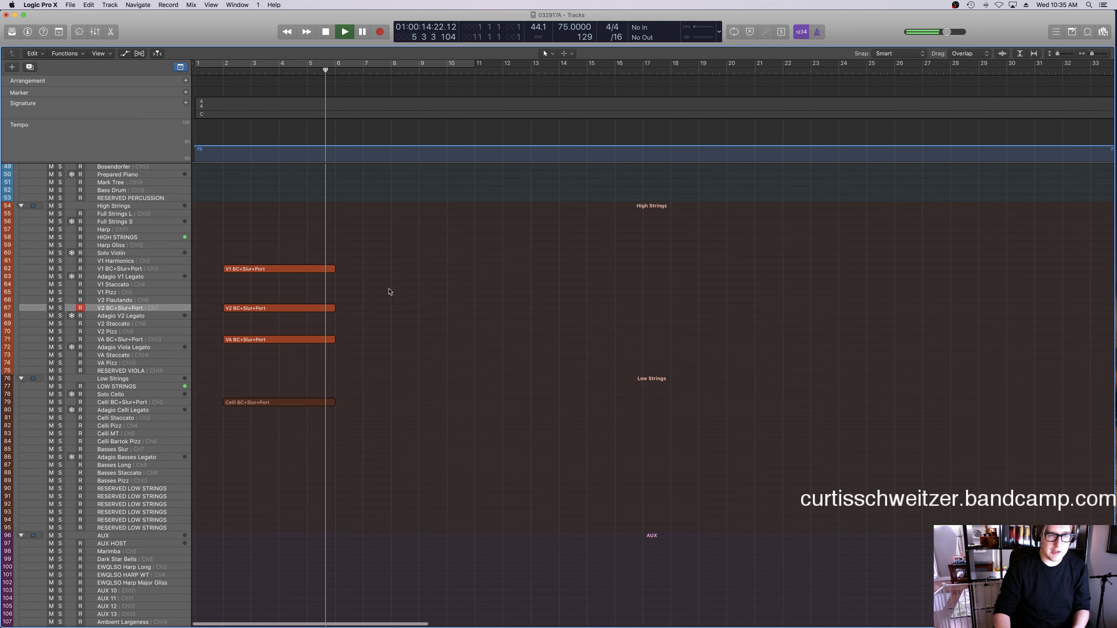
# Stop playback and move the V1, V2, VA and Celli regions together to start at bar 6.
pyautogui.scroll(3, 392, 309)
pyautogui.press('space')
pyautogui.moveTo(332, 552); pyautogui.dragTo(361, 346)
pyautogui.click(382, 312)
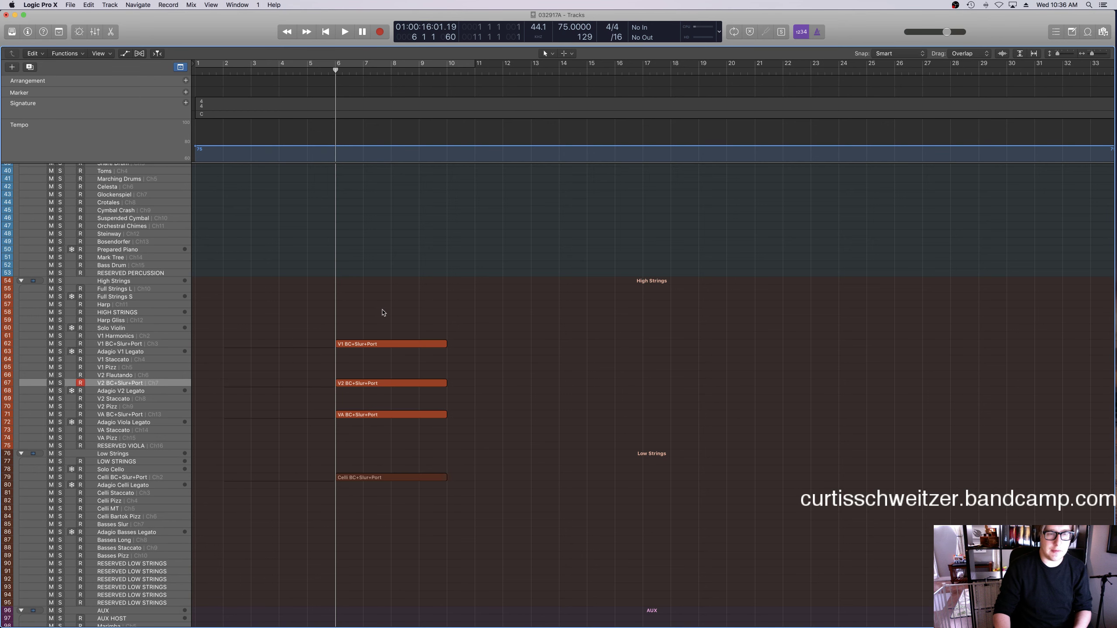
# Record a V2 BC+Slur+Port lead-in over bars 2 to 6, join it with the bar 6 region, and open the Piano Roll.
pyautogui.click(230, 71)
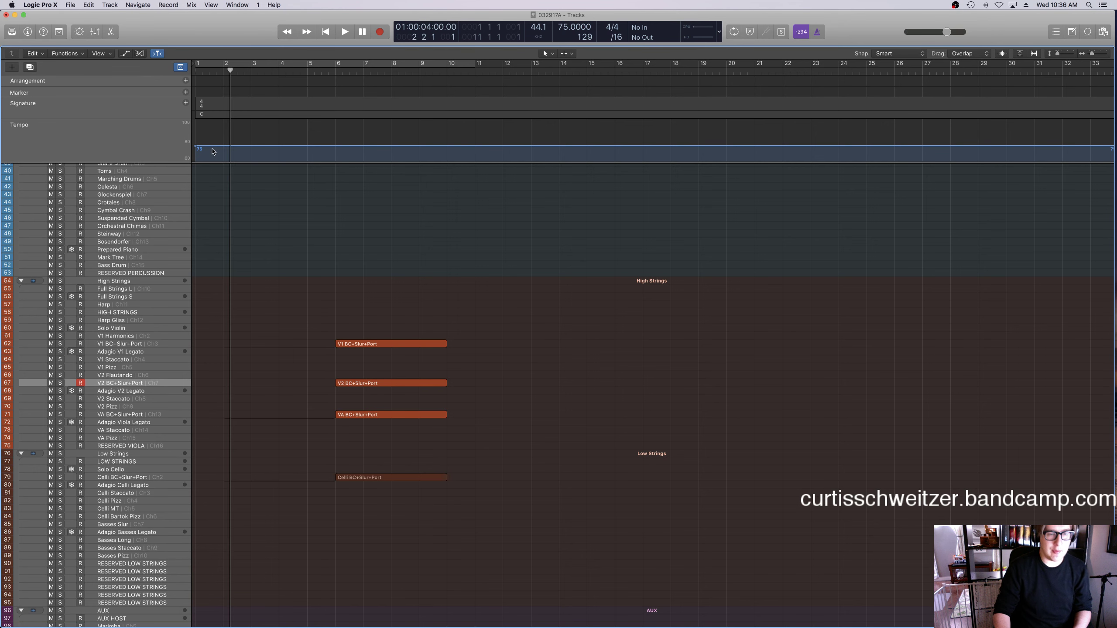
pyautogui.press('Return')
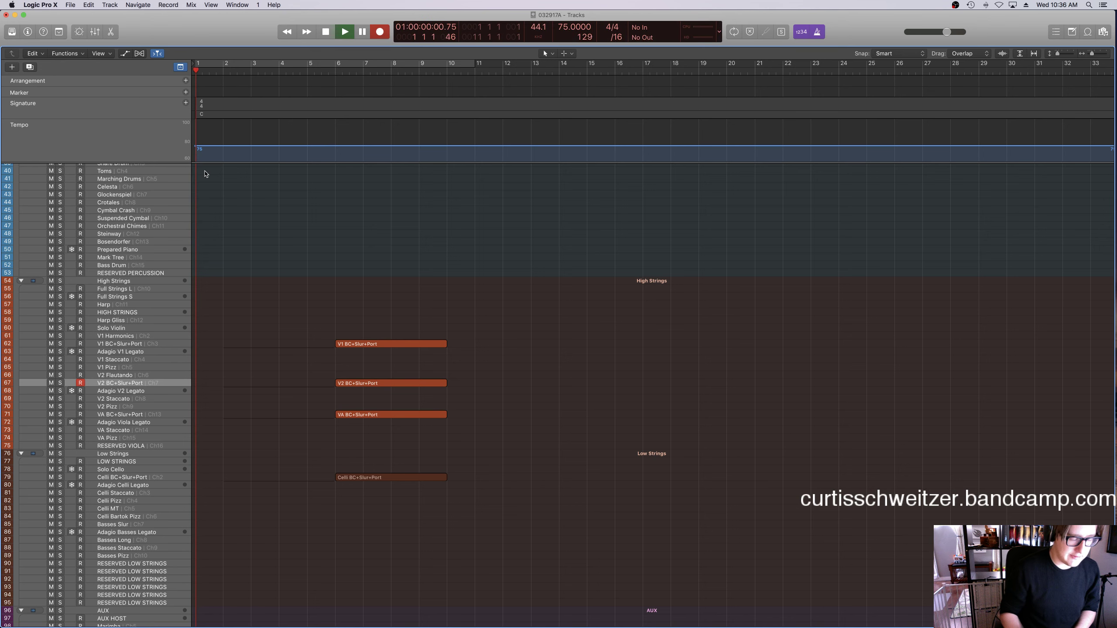
pyautogui.press('space')
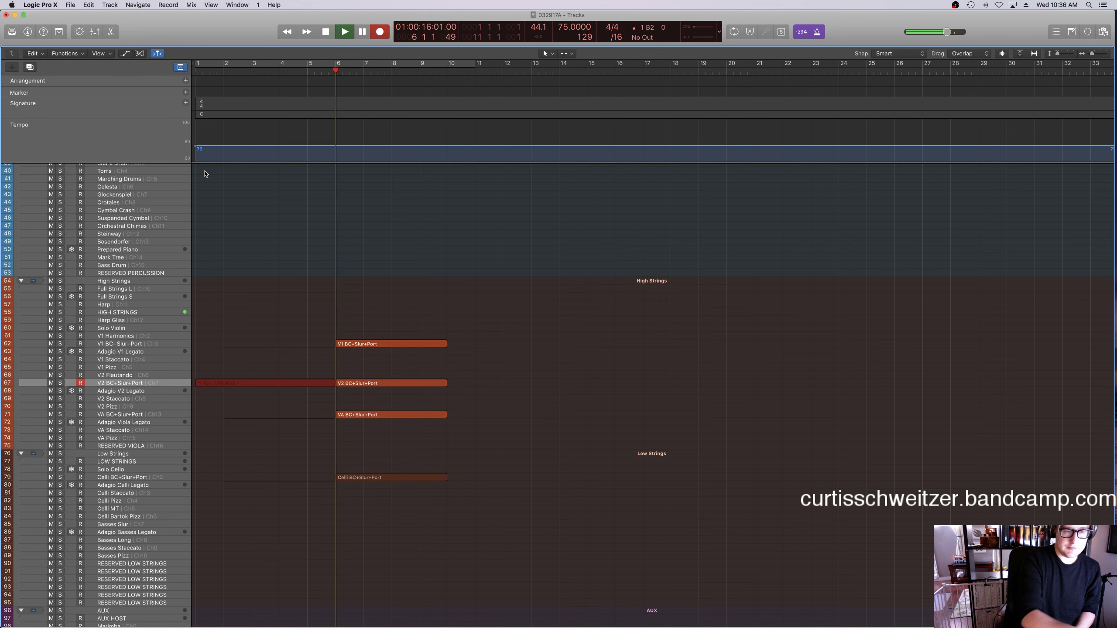
pyautogui.press('space')
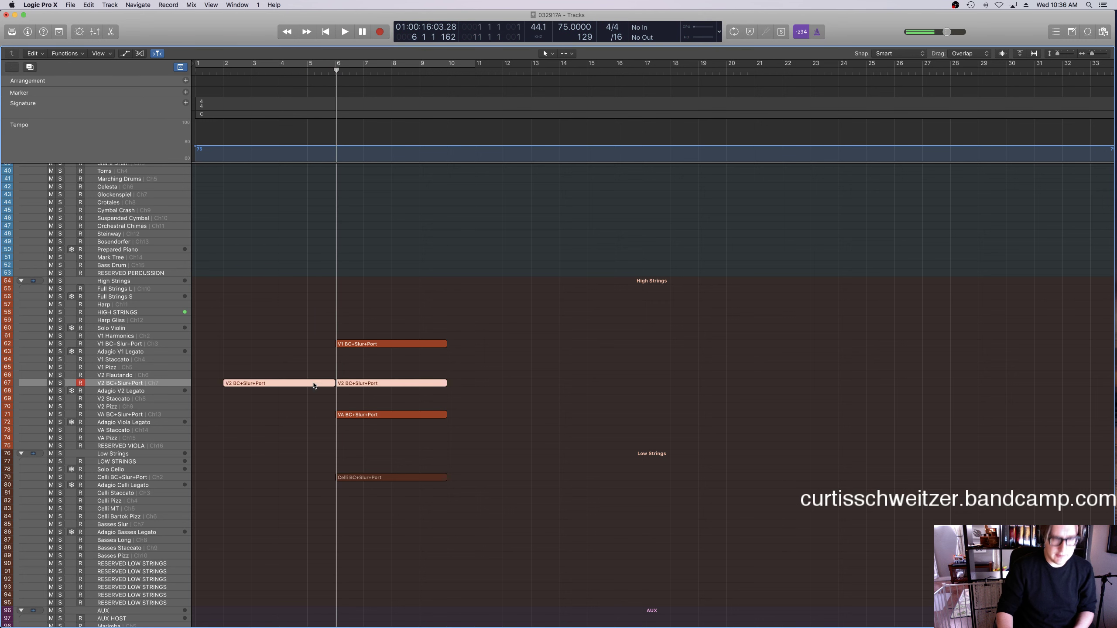
pyautogui.doubleClick(305, 391)
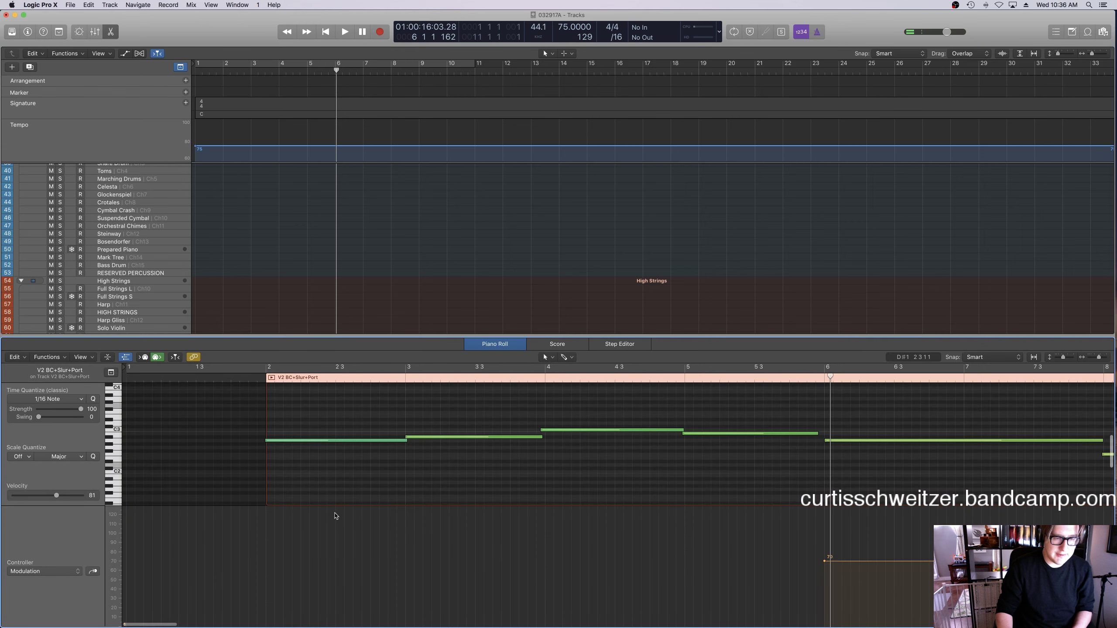
# Add an Expression point of 24 at bar 2 of the second-violin region, ramping gradually into the curve at bar 6.
pyautogui.click(48, 571)
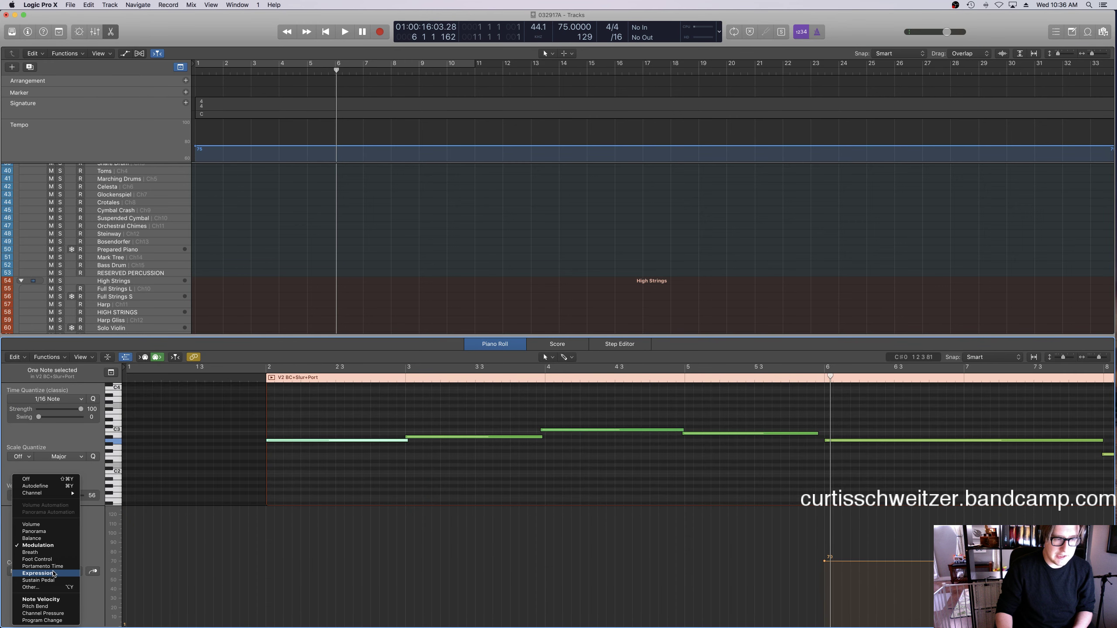
pyautogui.click(135, 570)
pyautogui.moveTo(276, 578); pyautogui.dragTo(271, 605)
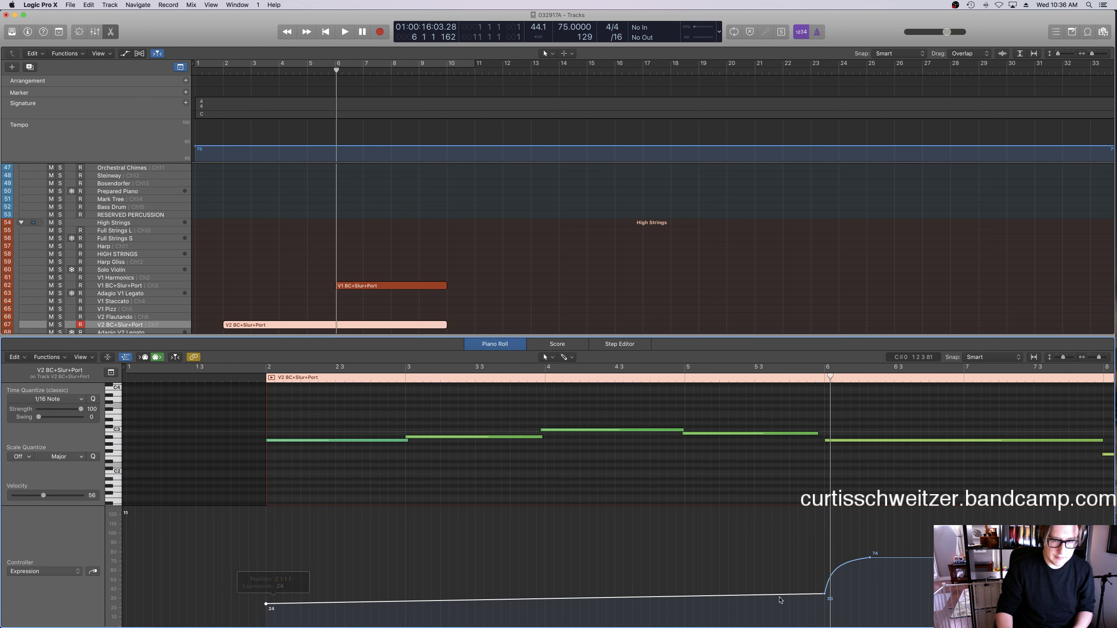
pyautogui.moveTo(825, 595)
pyautogui.mouseDown()
pyautogui.moveTo(814, 594)
pyautogui.moveTo(826, 593)
pyautogui.mouseUp()
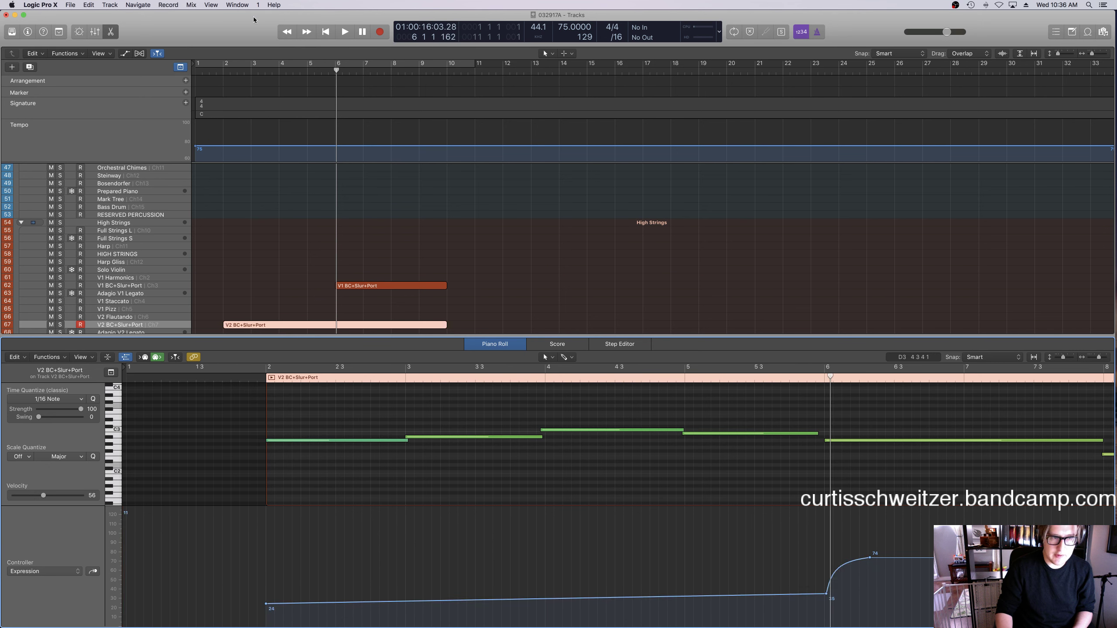
# Play the piece from the beginning and close the Piano Roll to show all string tracks.
pyautogui.press('Return')
pyautogui.press('space')
pyautogui.click(304, 299)
pyautogui.press('e')
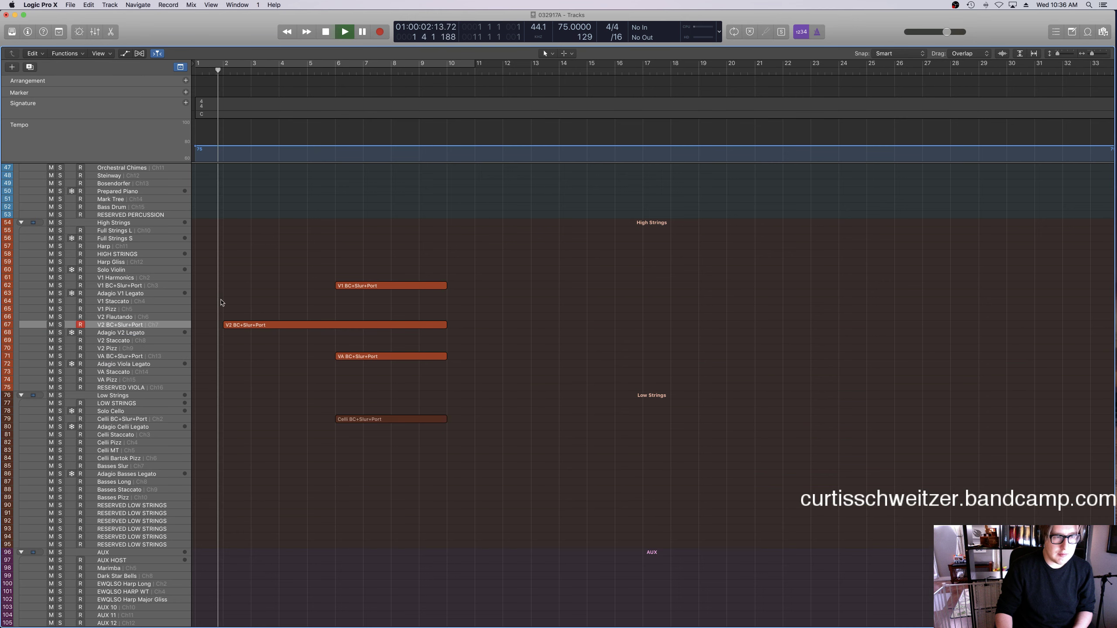
# Try recording a viola lead-in from bar 2 on the VA BC+Slur+Port track, and undo the take.
pyautogui.click(122, 358)
pyautogui.press('space')
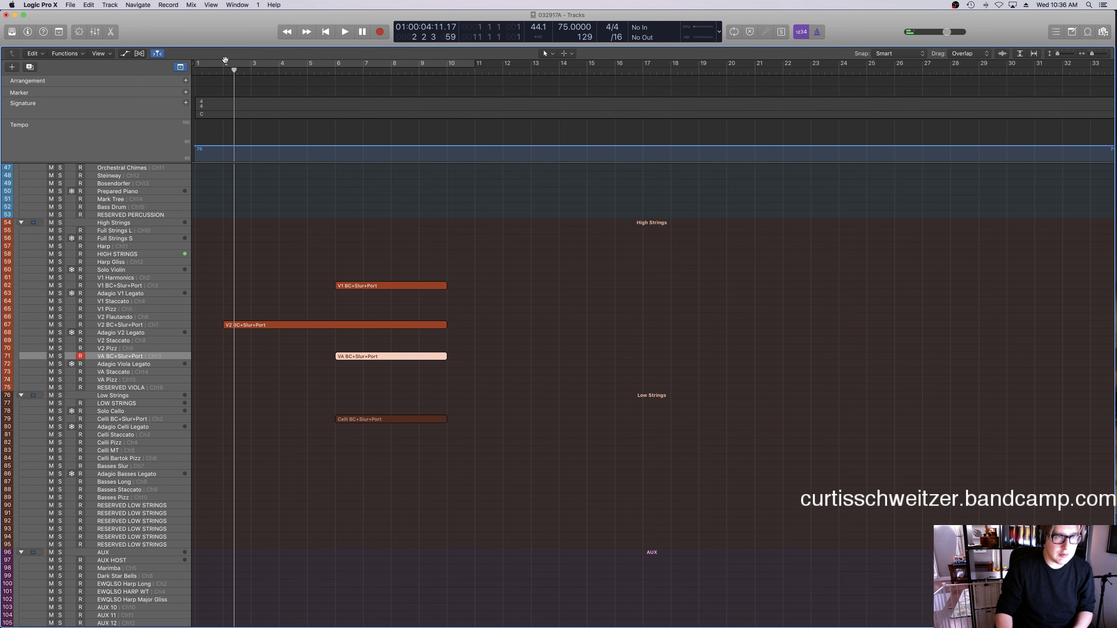
pyautogui.press('Return')
pyautogui.press('space')
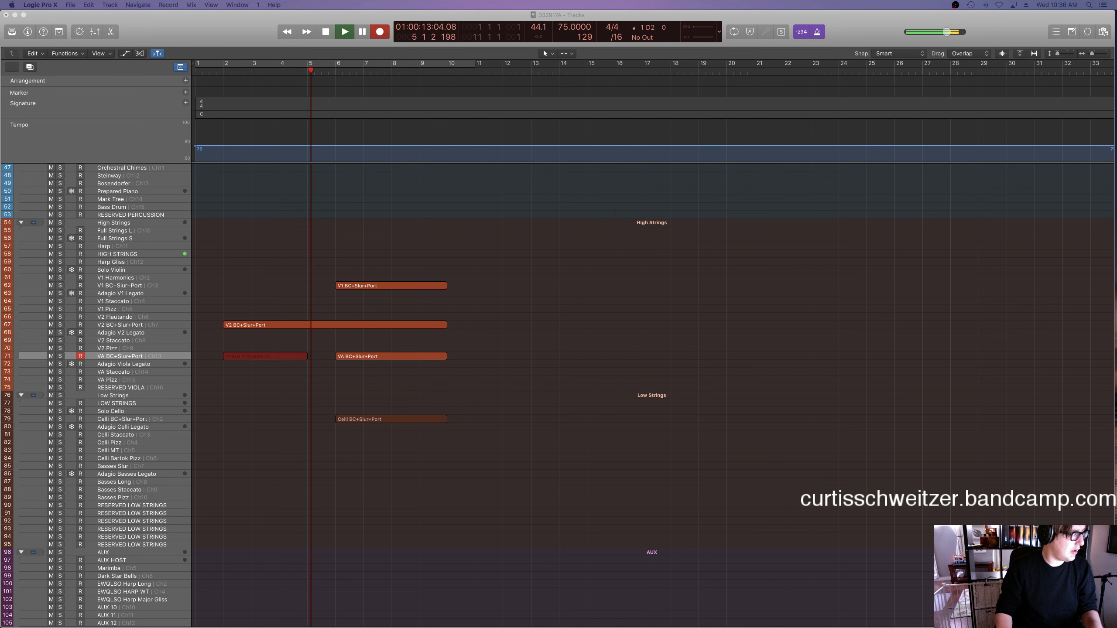
pyautogui.press('space')
pyautogui.press('super+z')
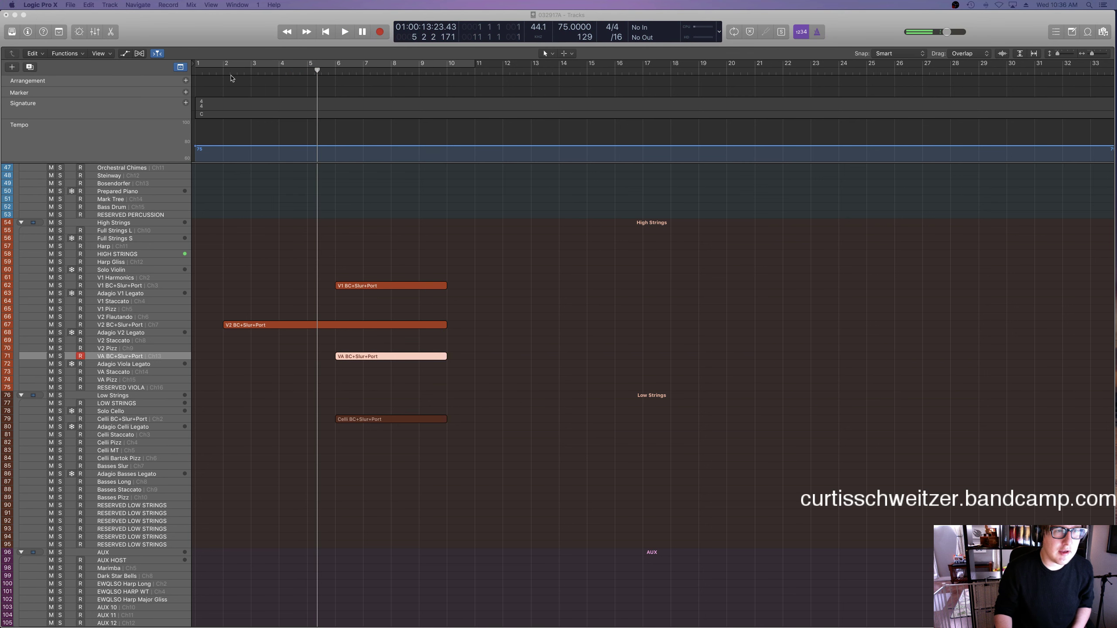
# Record a cello lead-in over bars 2 to 6 on the Celli BC+Slur+Port track.
pyautogui.click(123, 413)
pyautogui.click(122, 421)
pyautogui.press('r')
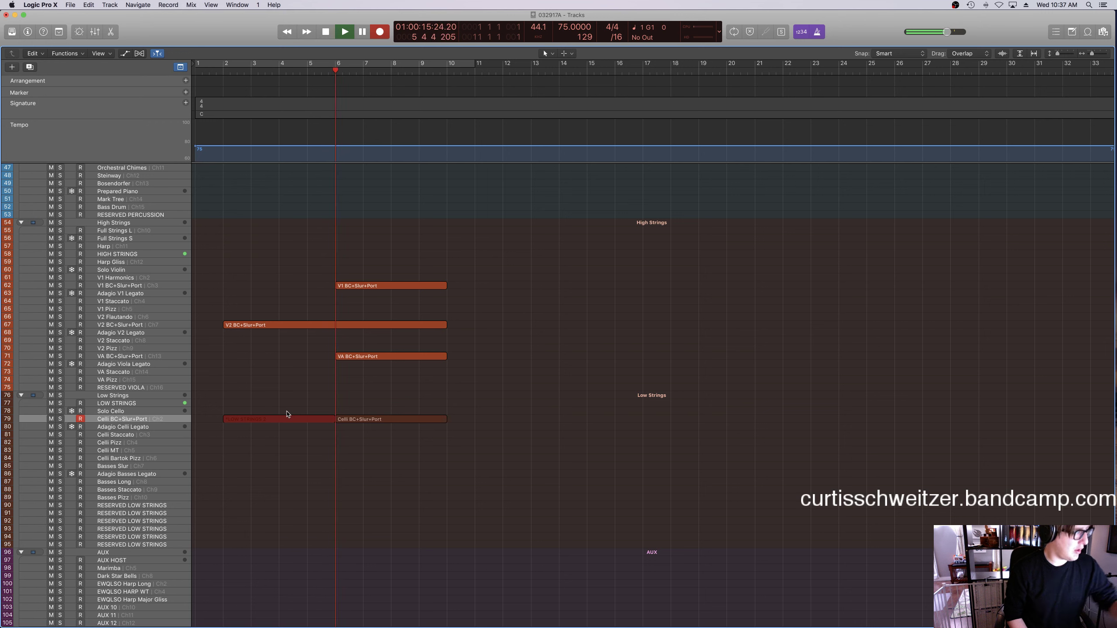
pyautogui.press('space')
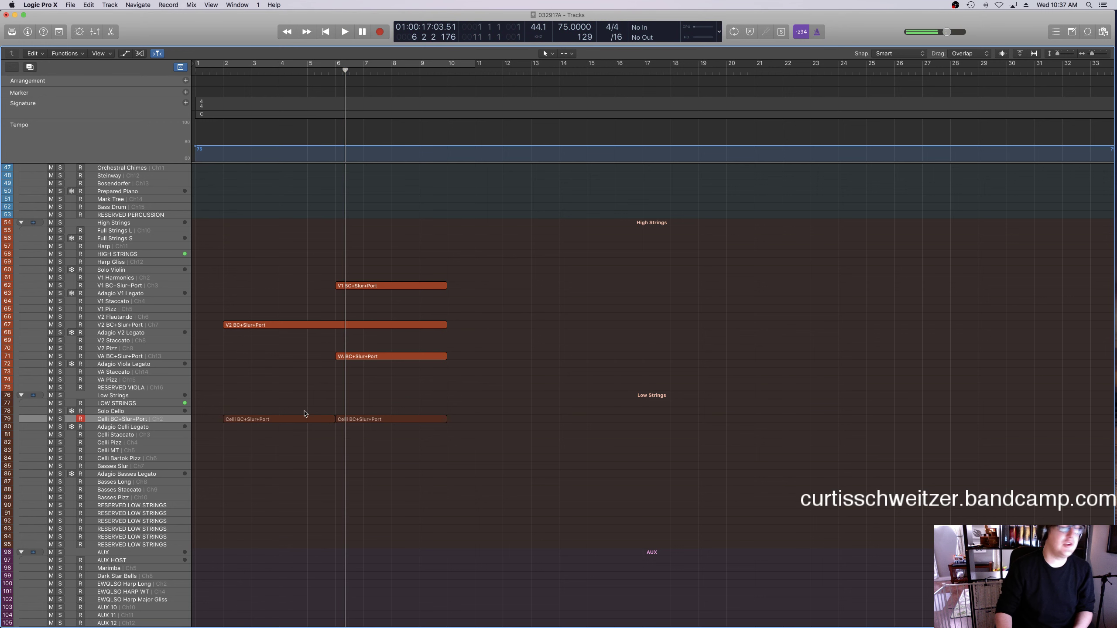
# Move the second-violin Expression point from bar 6 to shortly after bar 2, raising its level, and play from bar 2.
pyautogui.doubleClick(318, 324)
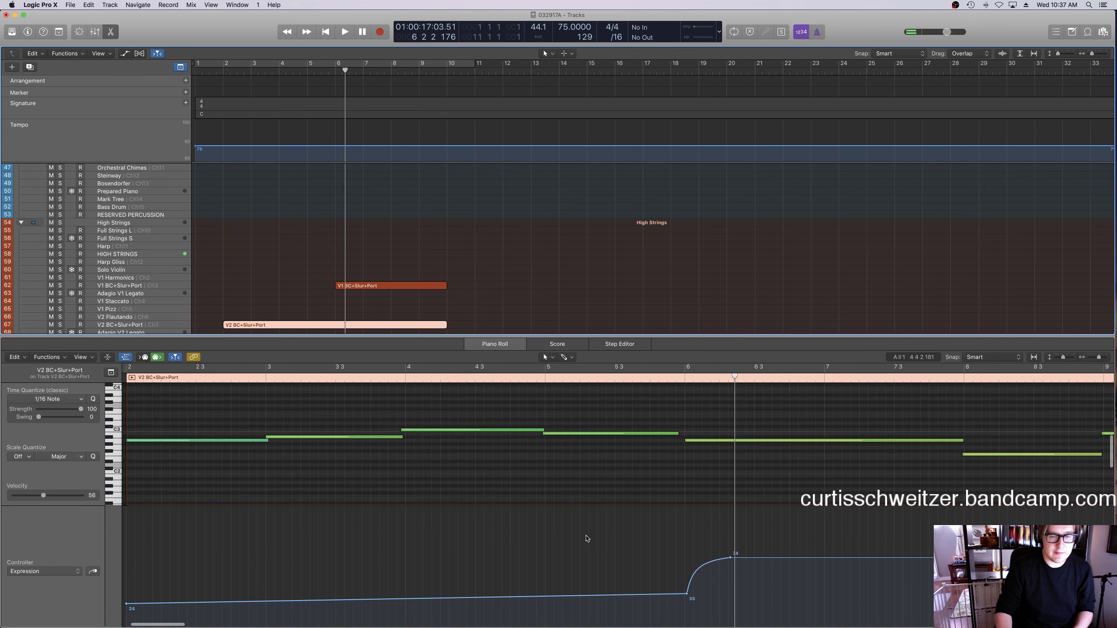
pyautogui.moveTo(688, 597); pyautogui.dragTo(149, 574)
pyautogui.hscroll(-3, 207, 404)
pyautogui.click(134, 373)
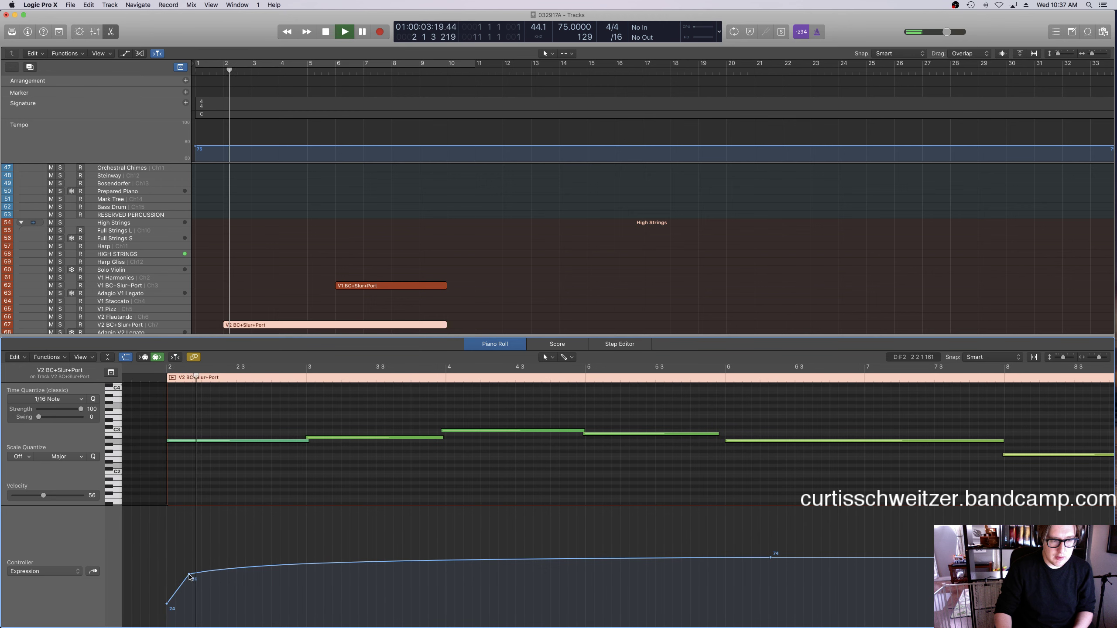
# Shift the second-violin Expression point slightly later after bar 2 and join the two Celli BC+Slur+Port regions.
pyautogui.moveTo(188, 574); pyautogui.dragTo(201, 574)
pyautogui.scroll(-10, 337, 189)
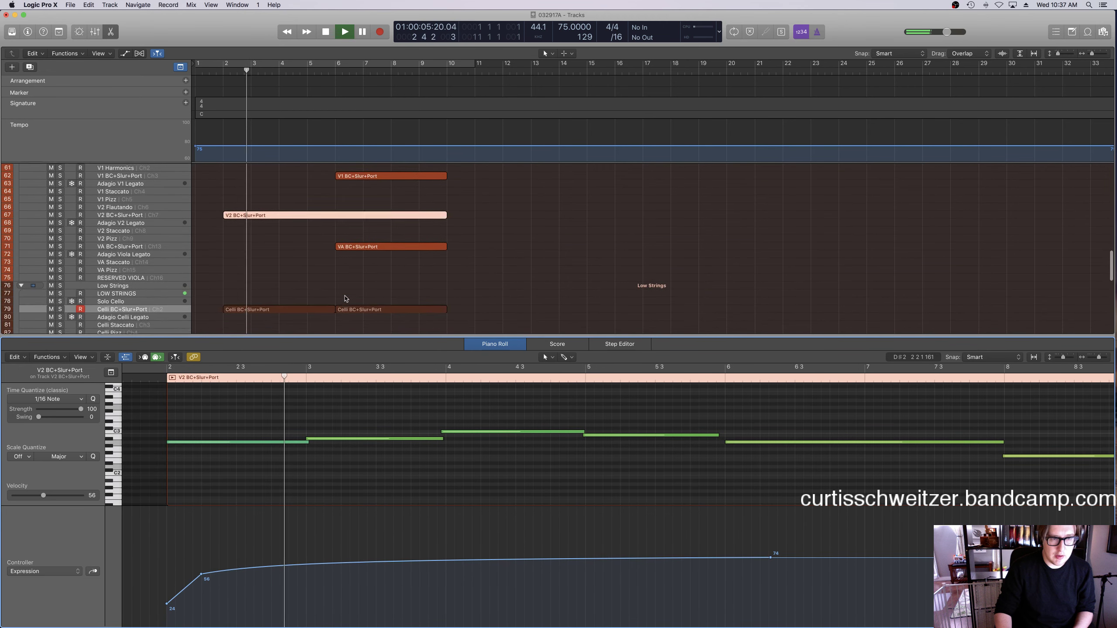
pyautogui.moveTo(348, 313); pyautogui.dragTo(326, 296)
pyautogui.press('super+j')
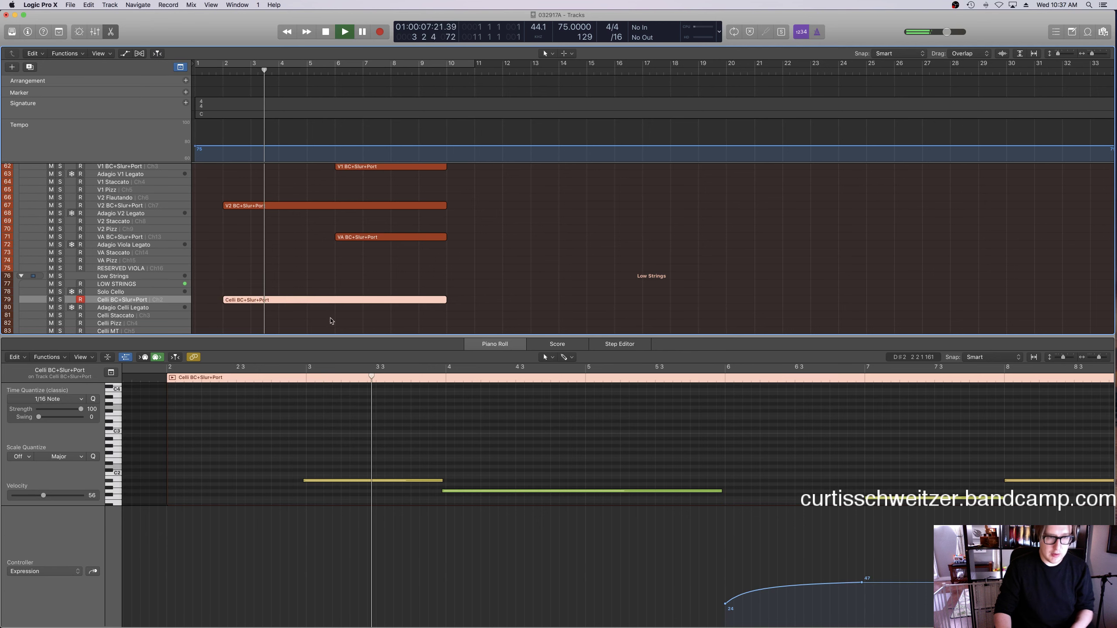
# Add a cello Expression point of 33 at bar 2, move the bar 6 point into bar 4 at 36, and close the Piano Roll.
pyautogui.click(392, 608)
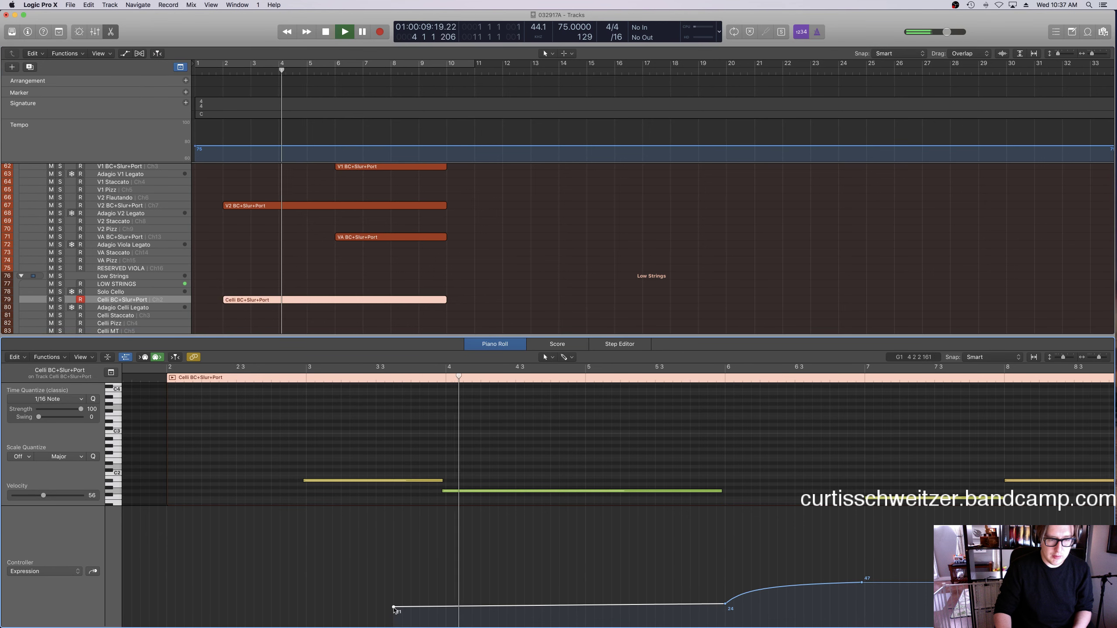
pyautogui.moveTo(392, 608); pyautogui.dragTo(167, 595)
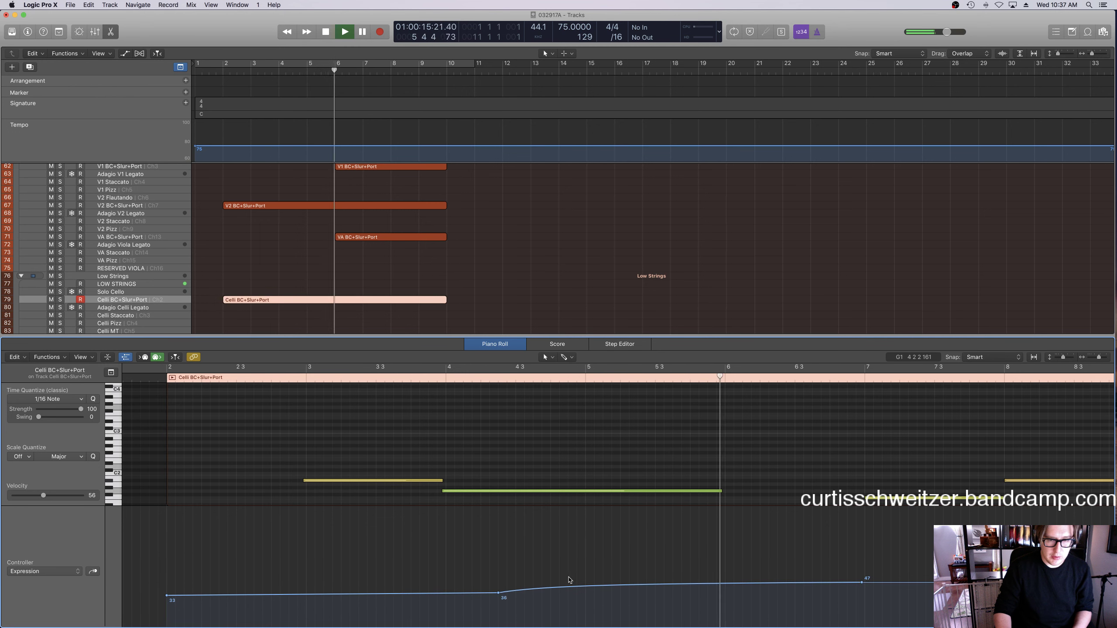
pyautogui.click(384, 289)
pyautogui.press('e')
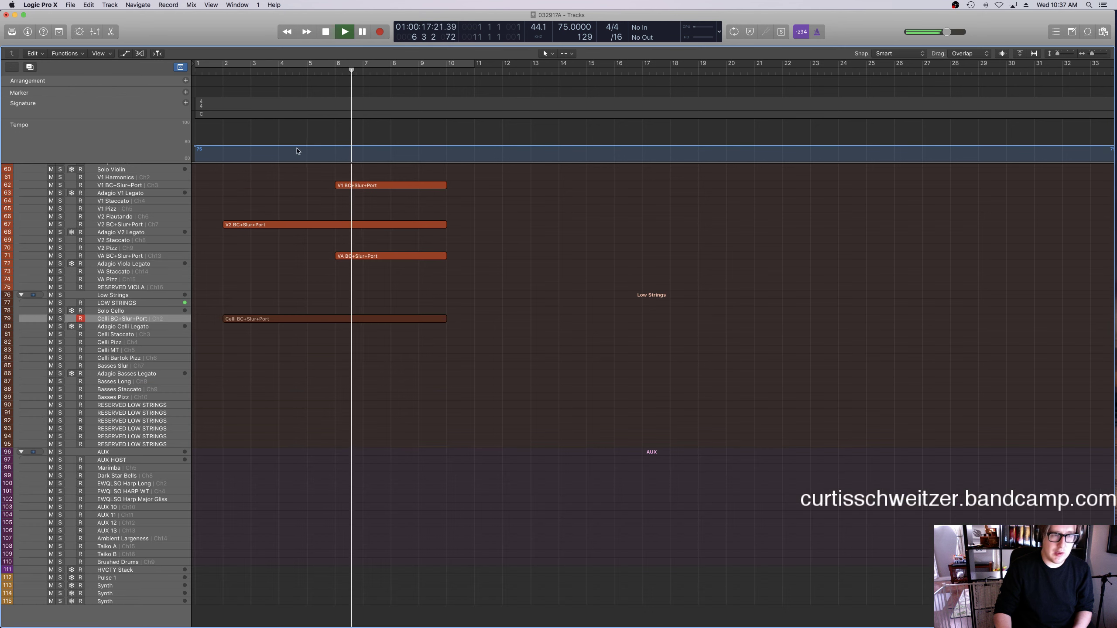
pyautogui.press('space')
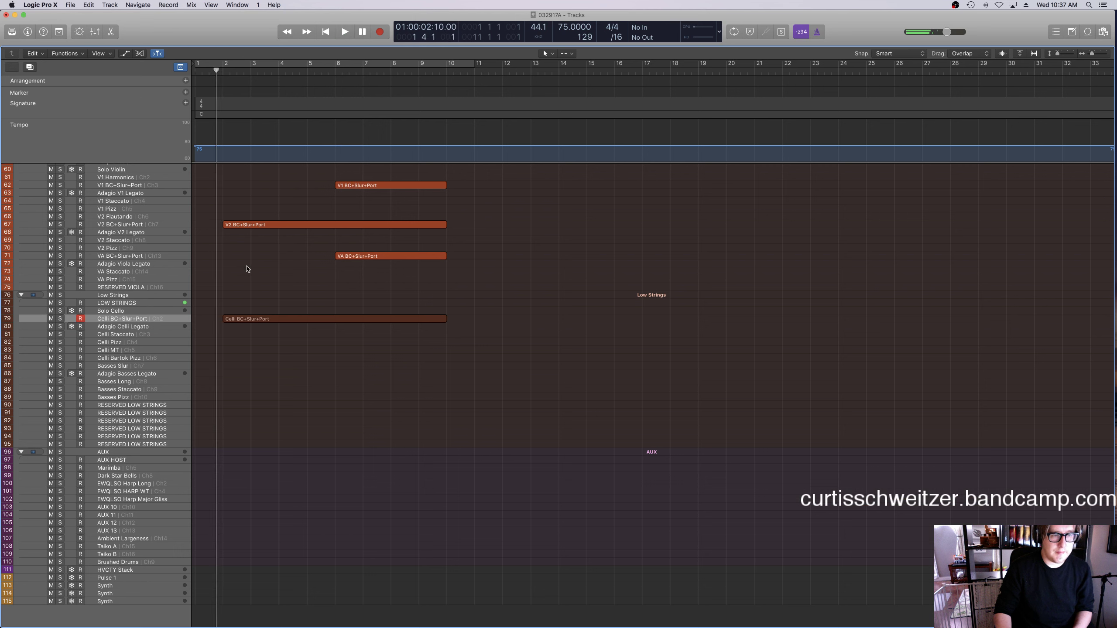
# Record a viola lead-in over bars 2 to 6 on the VA BC+Slur+Port track.
pyautogui.click(127, 257)
pyautogui.press('r')
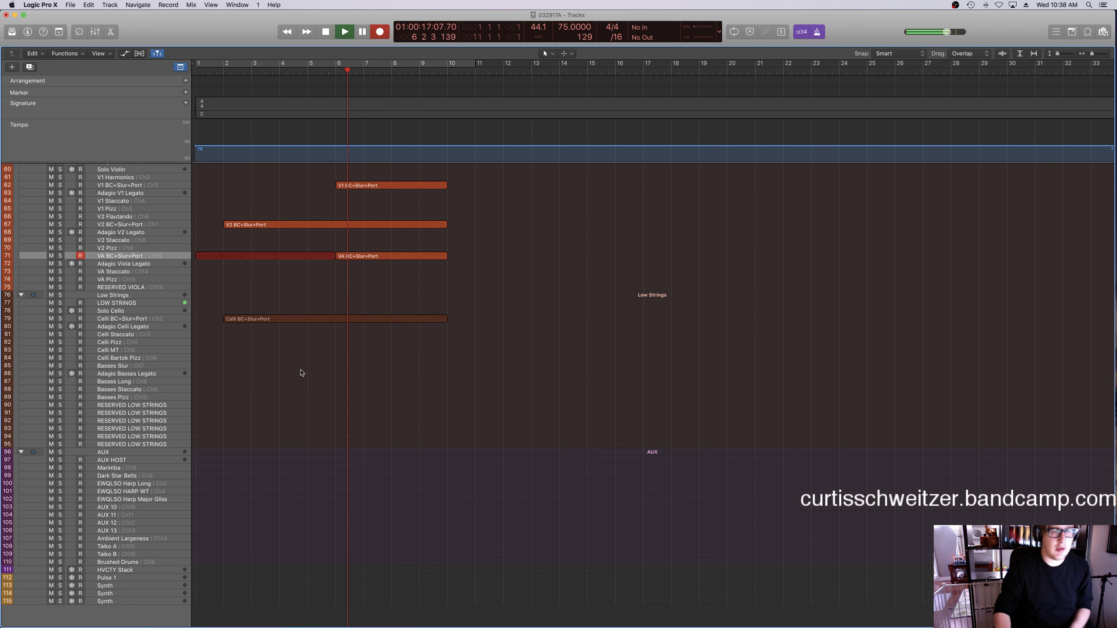
pyautogui.scroll(5, 383, 299)
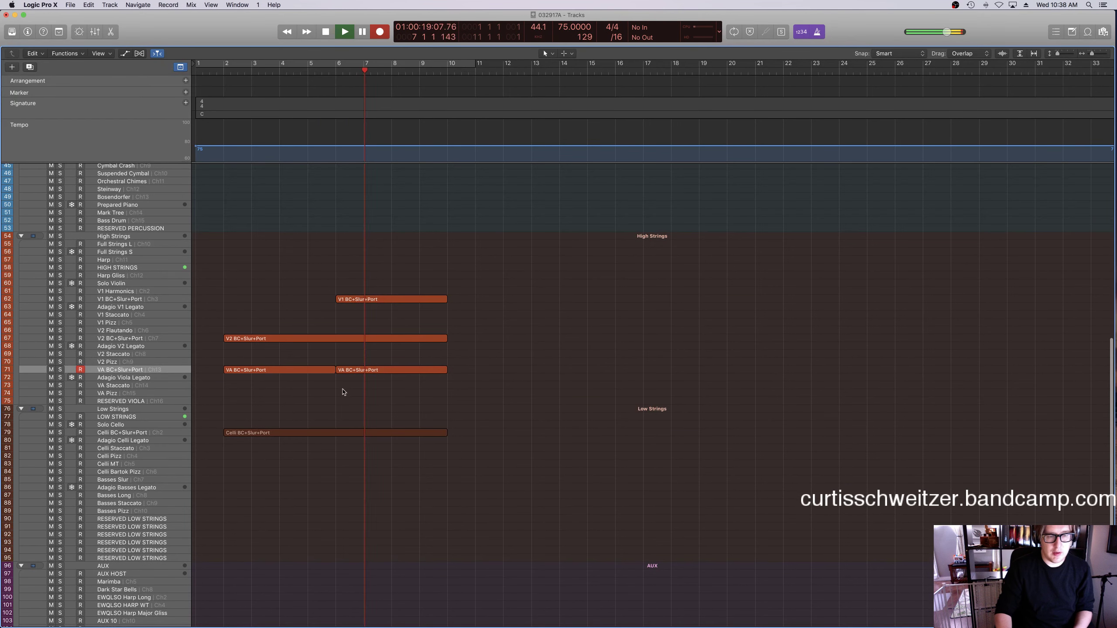
pyautogui.press('space')
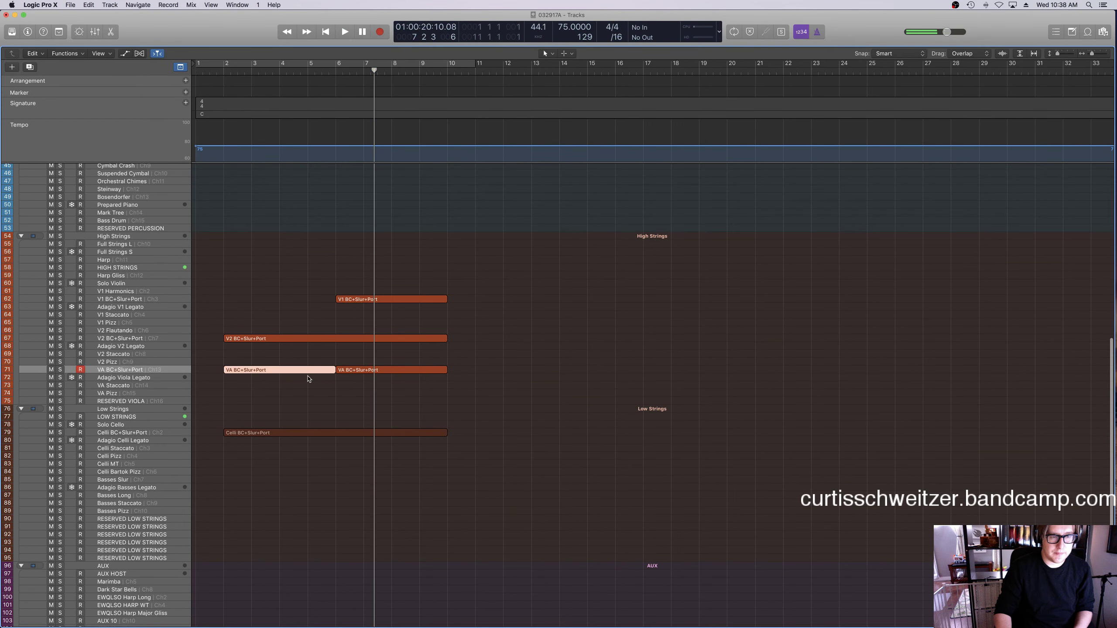
# Open the viola lead-in in the Piano Roll and add an Expression point at bar 2 with level 36.
pyautogui.press('e')
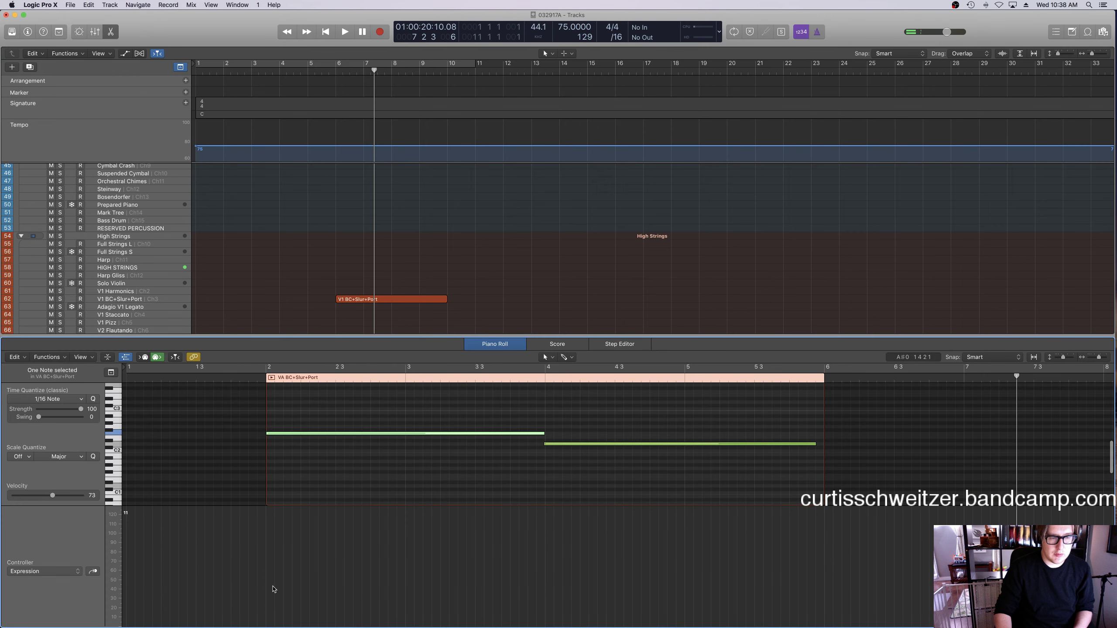
pyautogui.click(267, 596)
pyautogui.hotkey('shift', 'space')
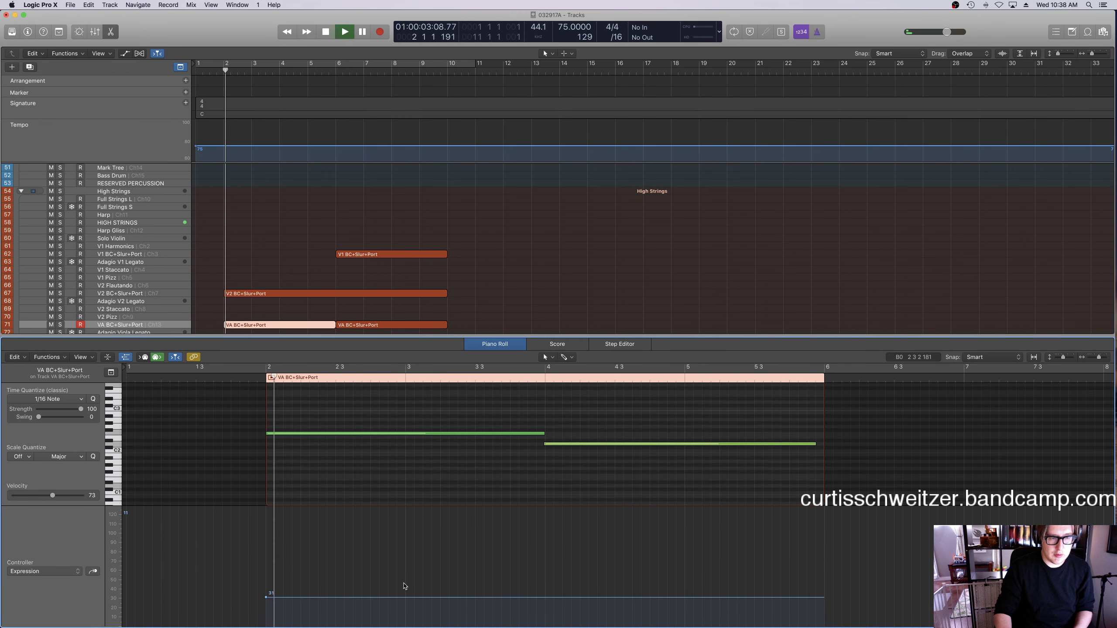
pyautogui.moveTo(398, 597); pyautogui.dragTo(398, 593)
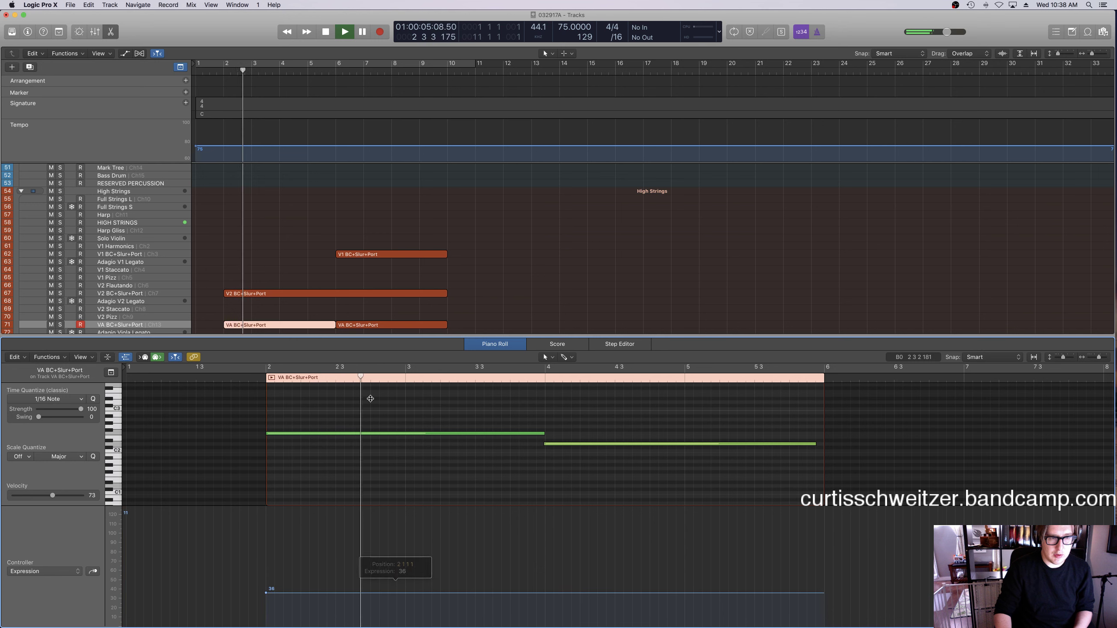
# Move the second-violin Expression point from shortly after bar 2 to shortly after bar 5, and close the Piano Roll.
pyautogui.click(299, 293)
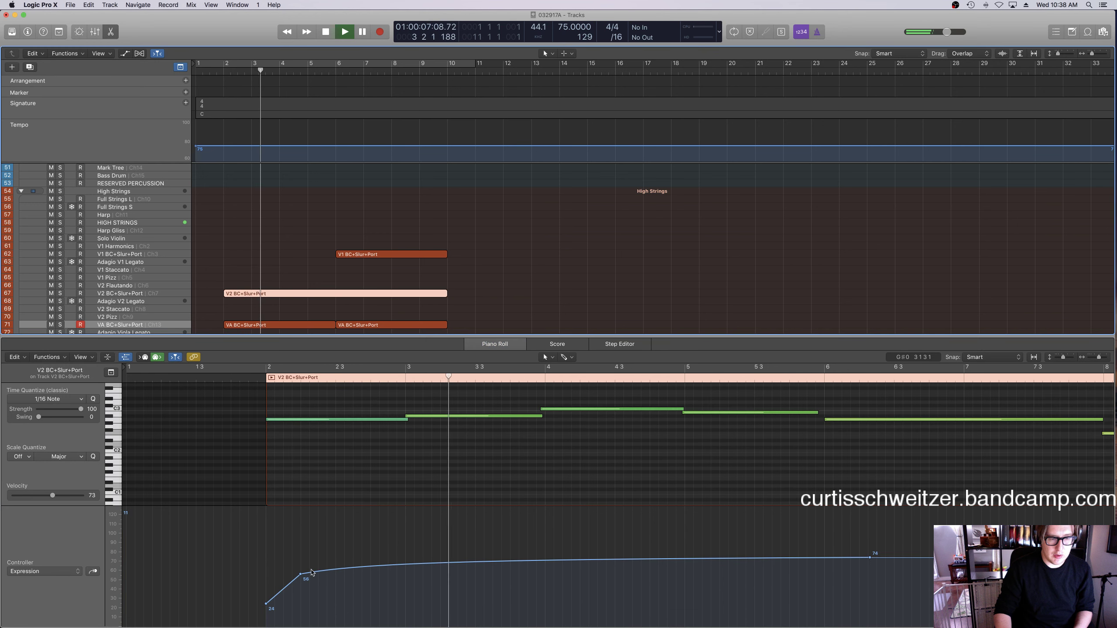
pyautogui.moveTo(300, 574); pyautogui.dragTo(703, 574)
pyautogui.click(365, 230)
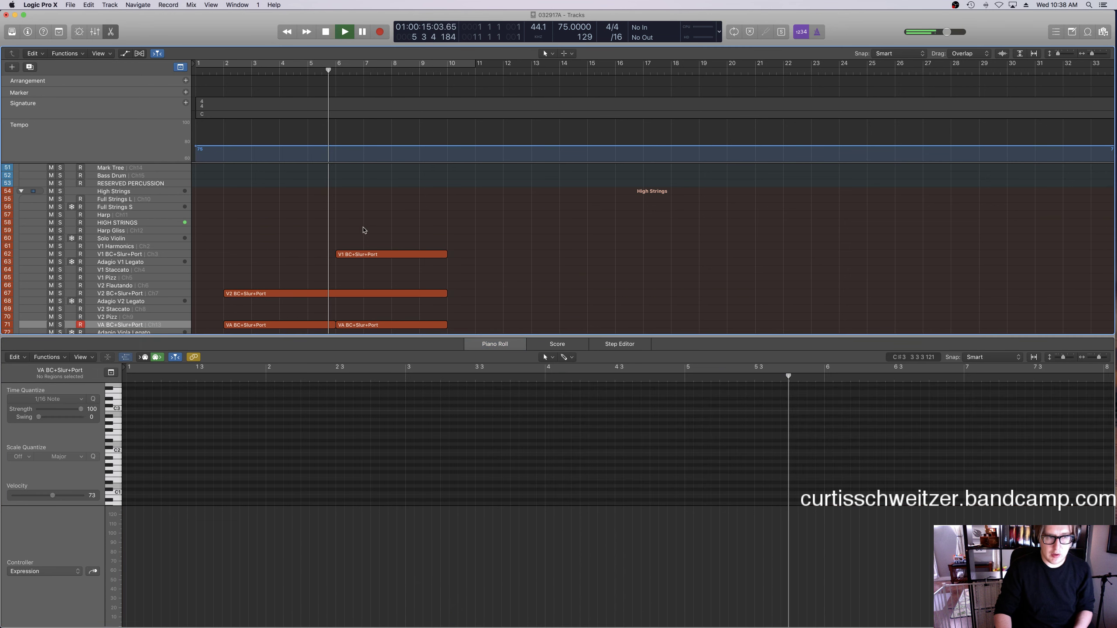
pyautogui.press('e')
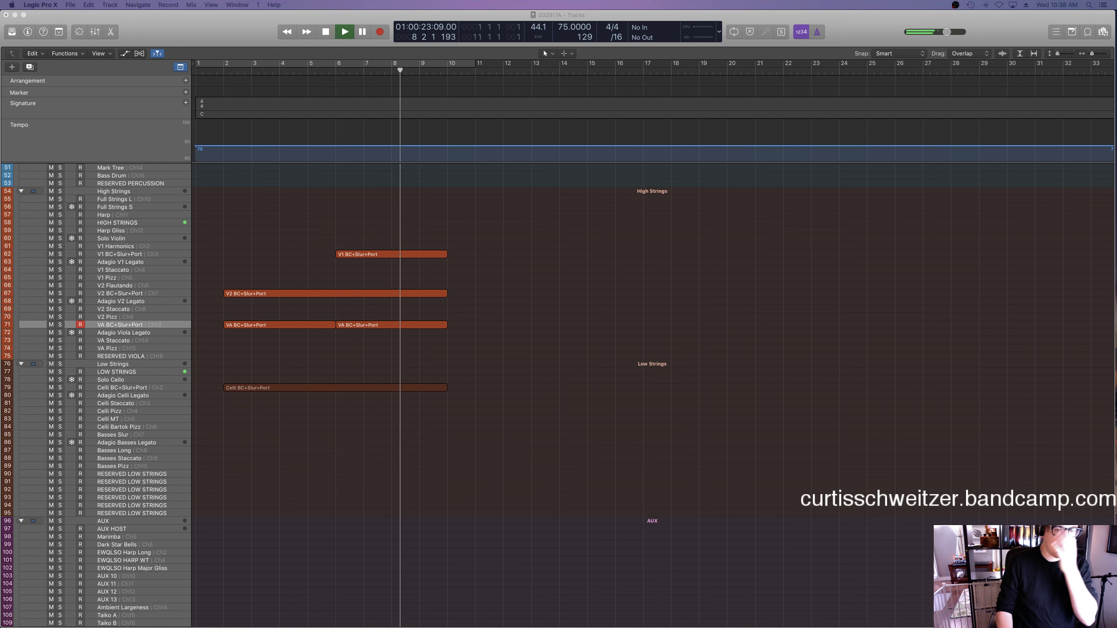
# Select the Solo Horn Legato track and play the piece from late in bar 5.
pyautogui.scroll(10, 286, 394)
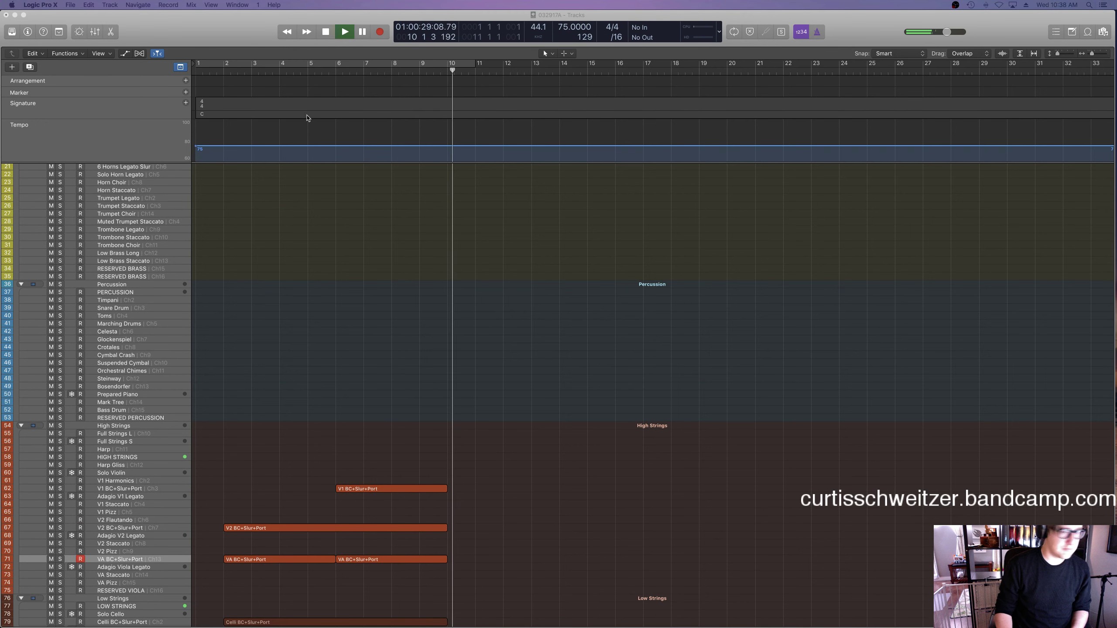
pyautogui.press('space')
pyautogui.click(348, 71)
pyautogui.click(116, 176)
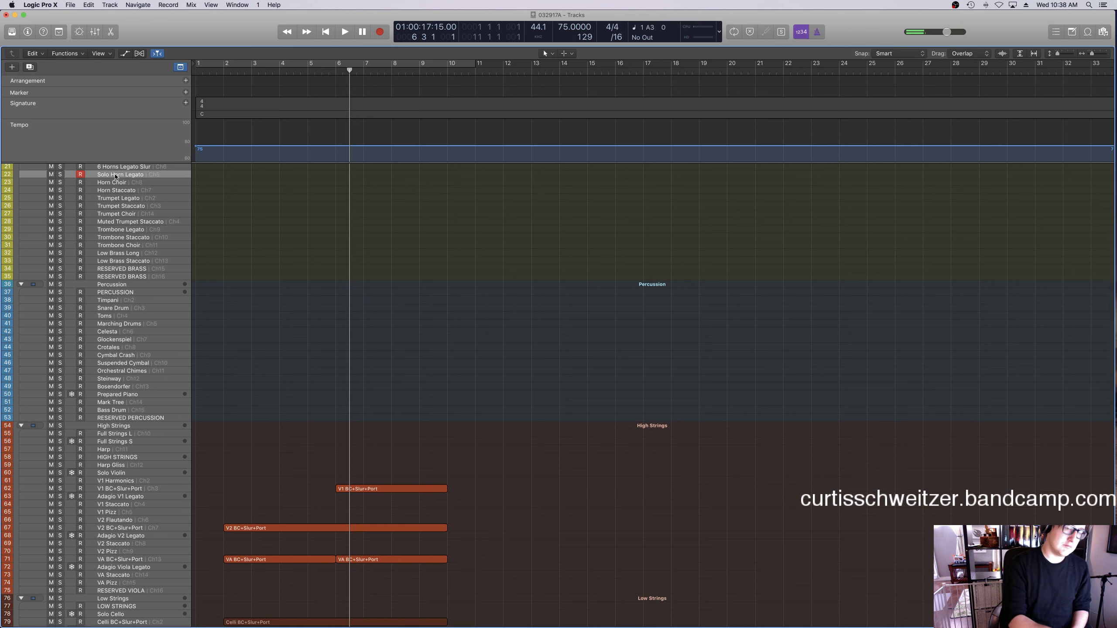
pyautogui.click(328, 73)
pyautogui.press('space')
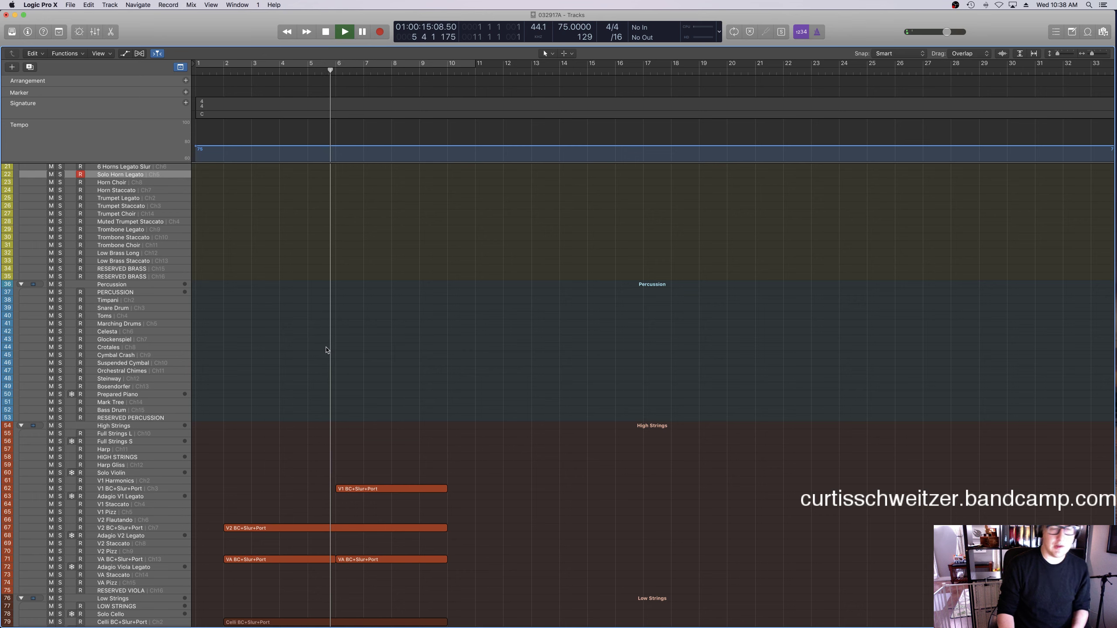
# Add a Modulation level of 97 from bar 6 in the V1 BC+Slur+Port region, close the Piano Roll and stop playback.
pyautogui.scroll(-3, 327, 350)
pyautogui.scroll(-2, 327, 351)
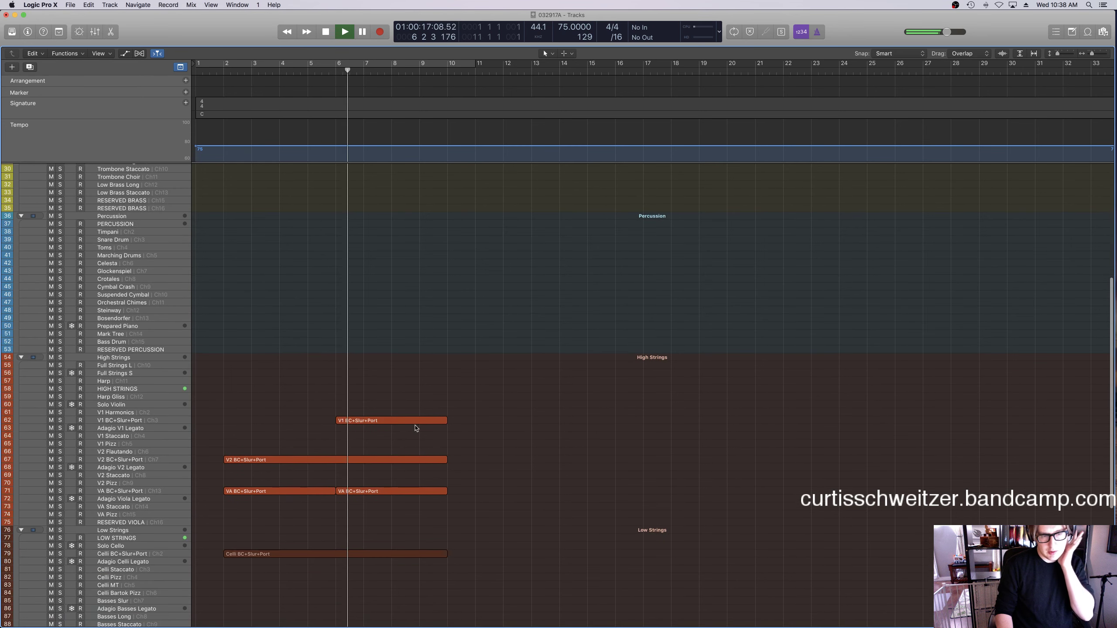
pyautogui.click(390, 421)
pyautogui.press('e')
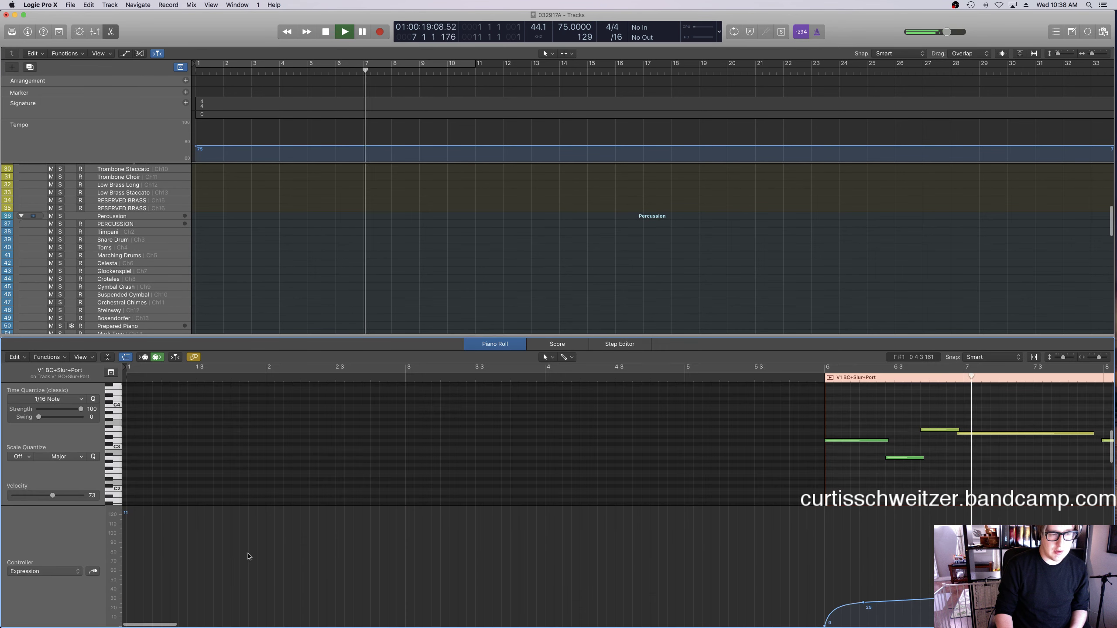
pyautogui.click(44, 572)
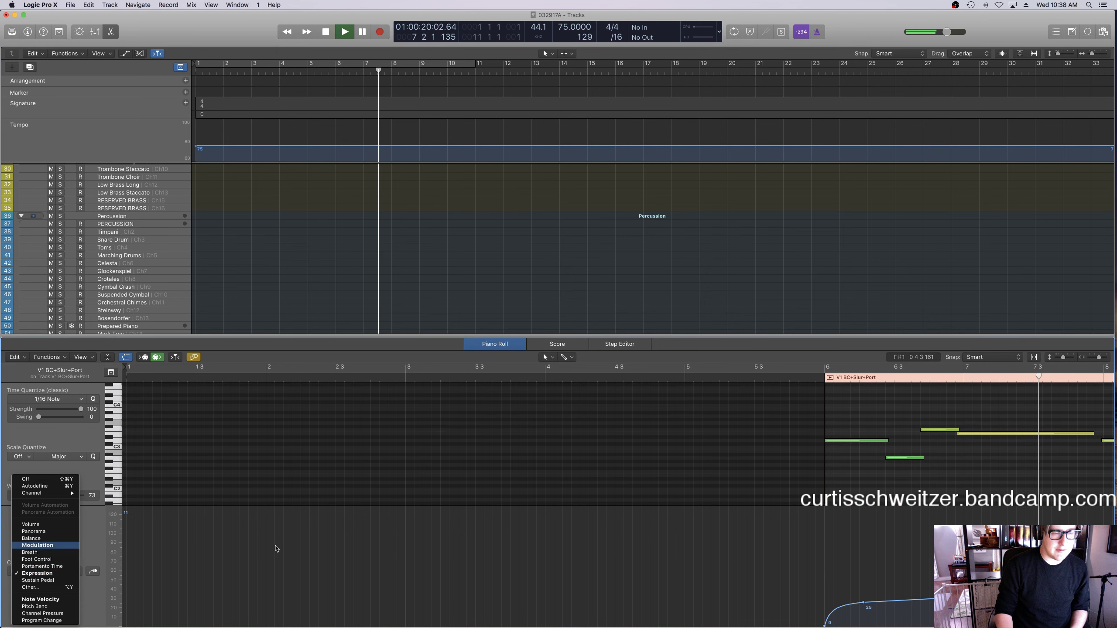
pyautogui.press('Return')
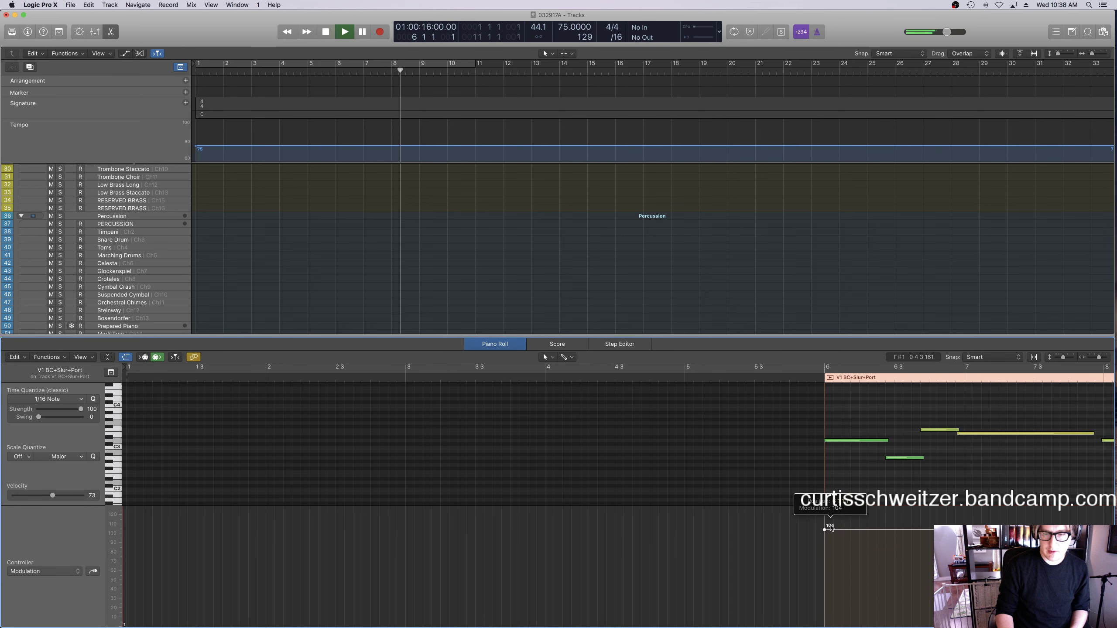
pyautogui.moveTo(830, 528); pyautogui.dragTo(830, 534)
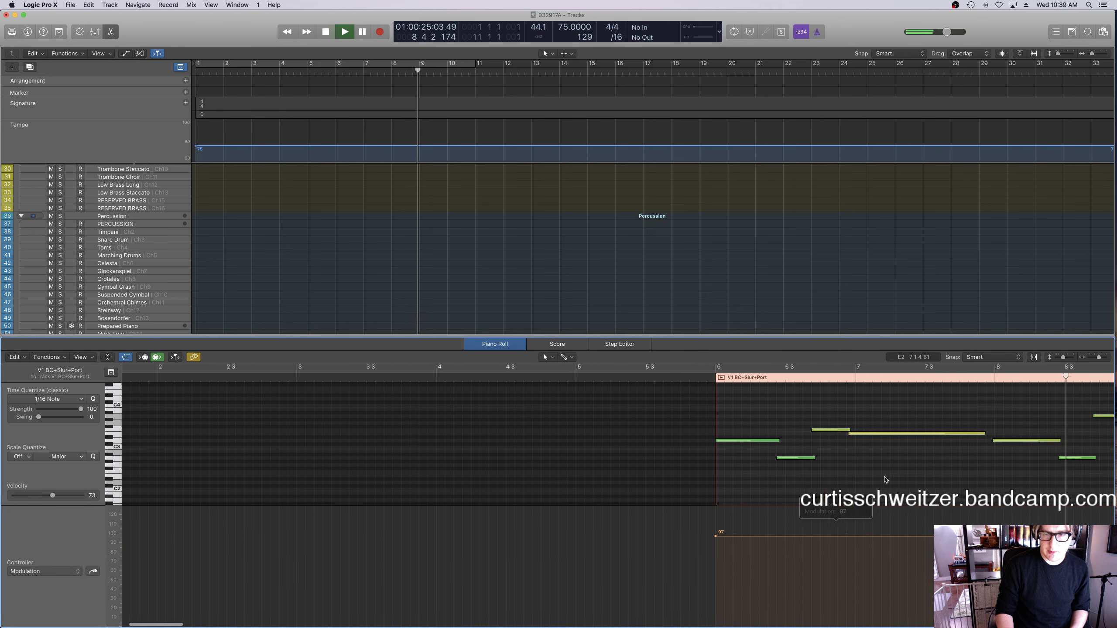
pyautogui.press('e')
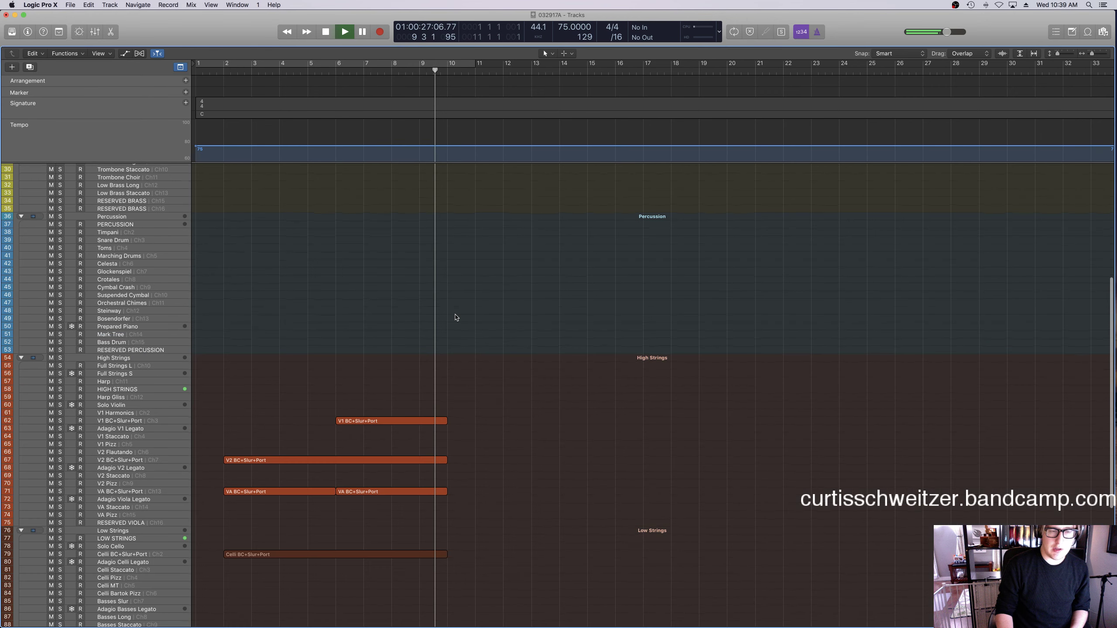
pyautogui.press('space')
# Join the two VA BC+Slur+Port regions and move all the string regions four bars later.
pyautogui.moveTo(364, 527); pyautogui.dragTo(290, 481)
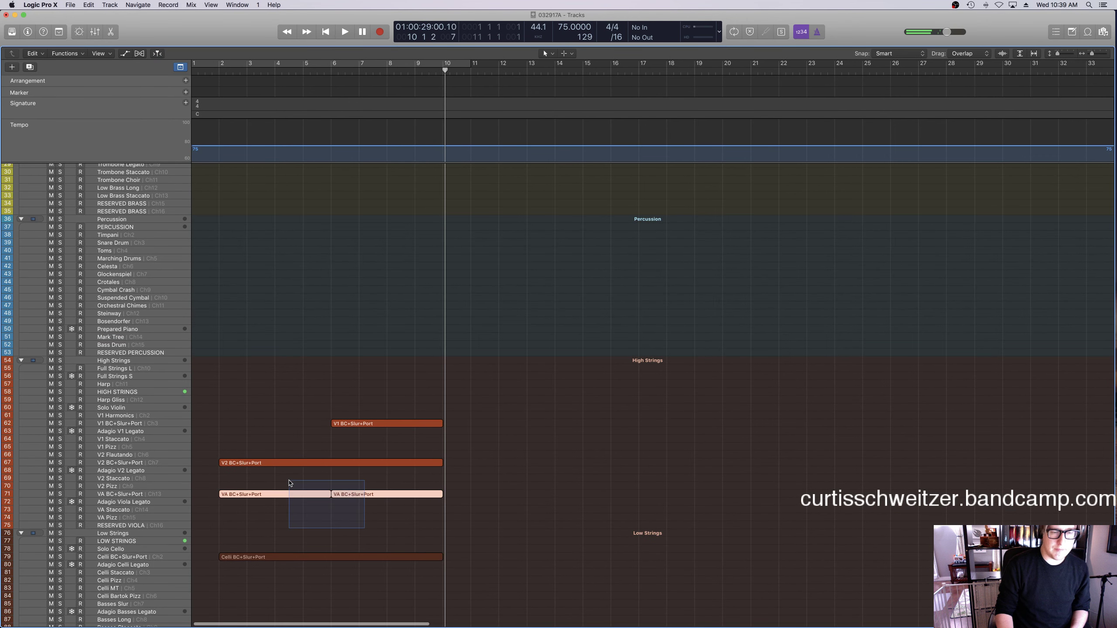
pyautogui.moveTo(361, 573); pyautogui.dragTo(311, 330)
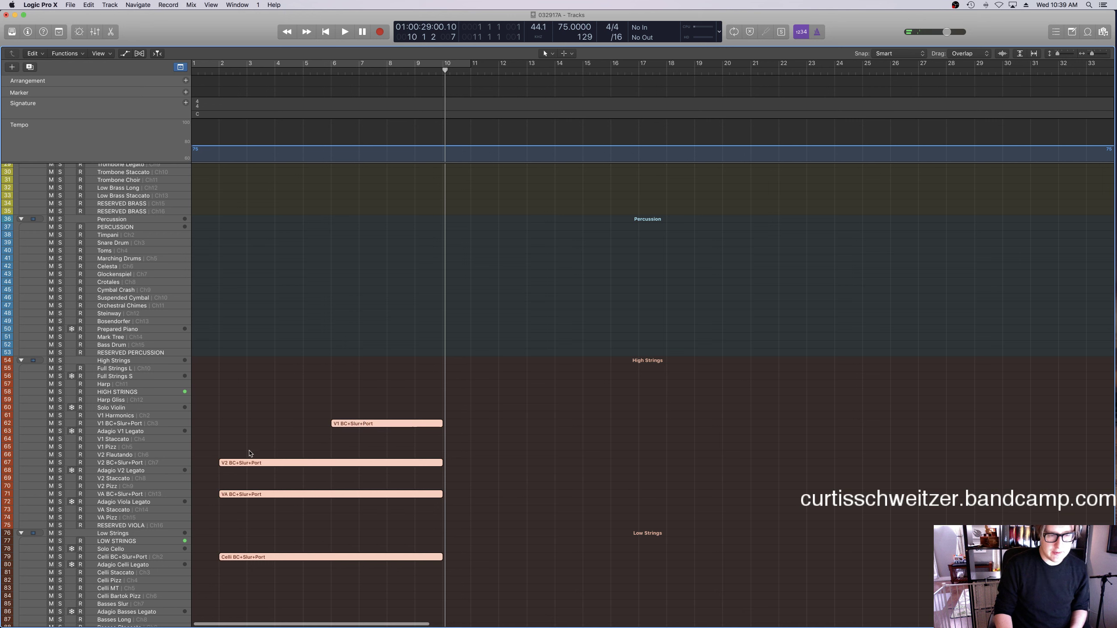
pyautogui.moveTo(301, 467); pyautogui.dragTo(414, 467)
pyautogui.press('Return')
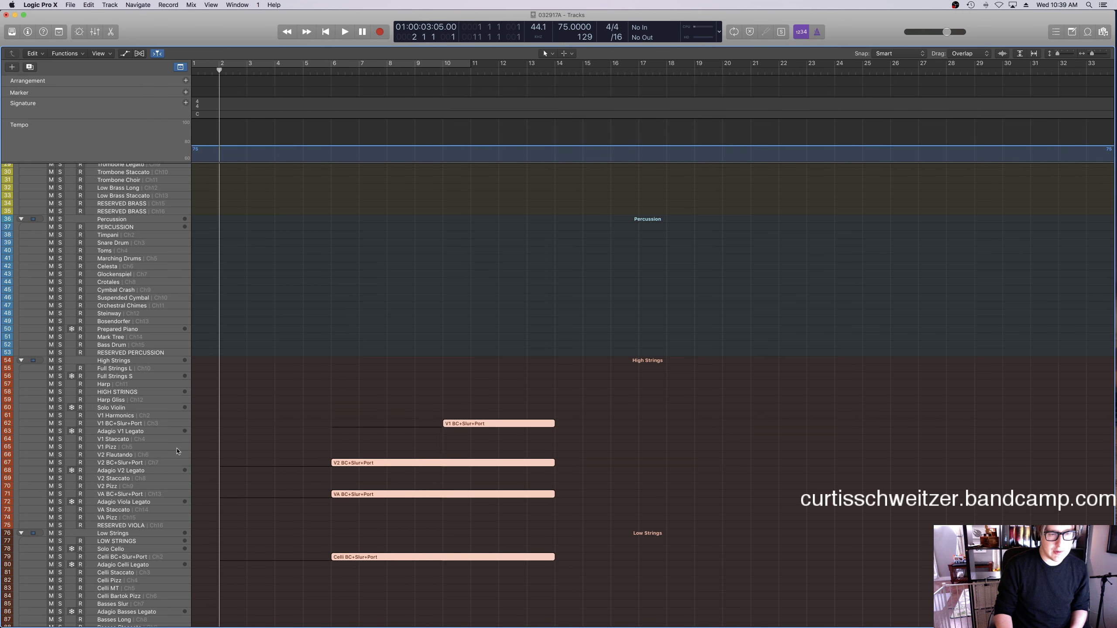
# Record a second-violin lead-in over bars 2 to 6 on the V2 BC+Slur+Port track.
pyautogui.click(244, 458)
pyautogui.click(159, 463)
pyautogui.click(271, 437)
pyautogui.press('Return')
pyautogui.press('space')
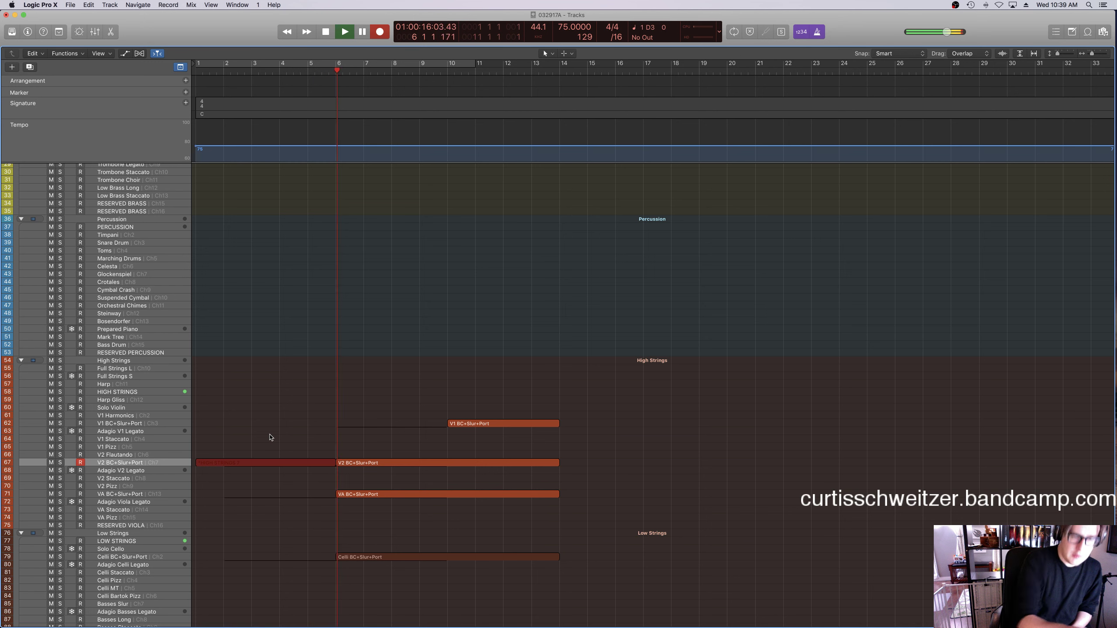
pyautogui.press('space')
# Join the two V2 BC+Slur+Port regions and show the joined region's Expression in the Piano Roll.
pyautogui.moveTo(358, 457); pyautogui.dragTo(321, 468)
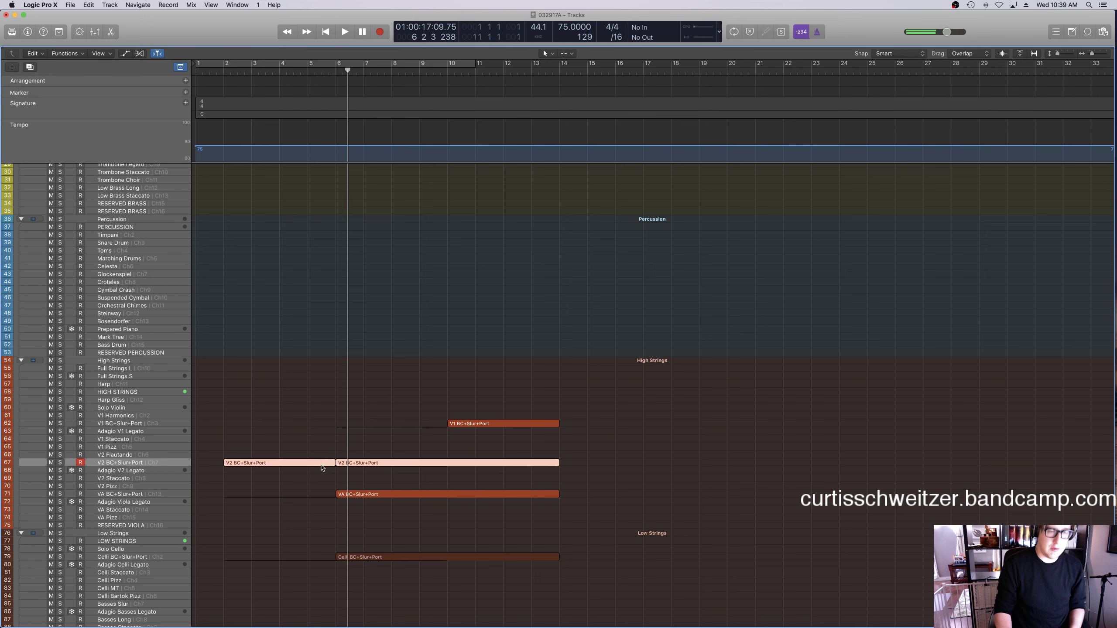
pyautogui.press('e')
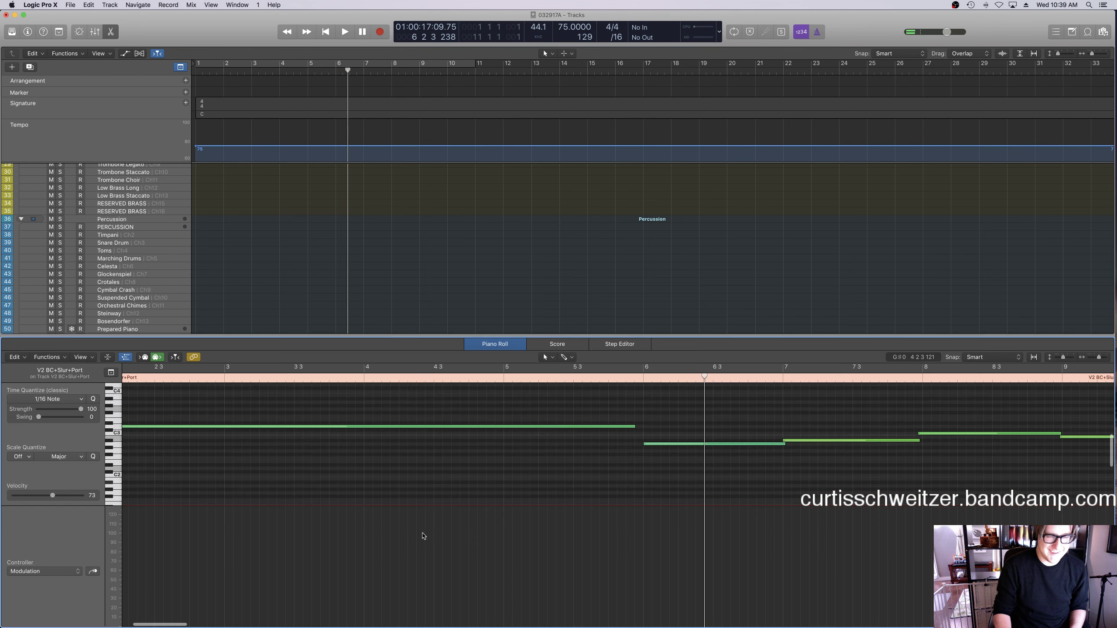
pyautogui.click(49, 571)
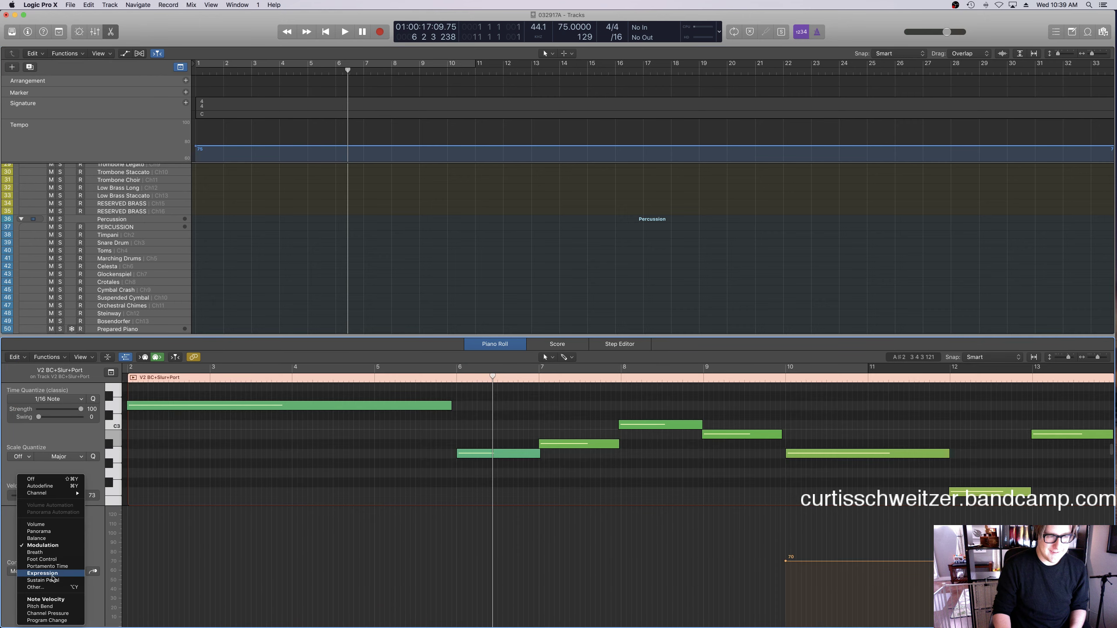
pyautogui.click(52, 573)
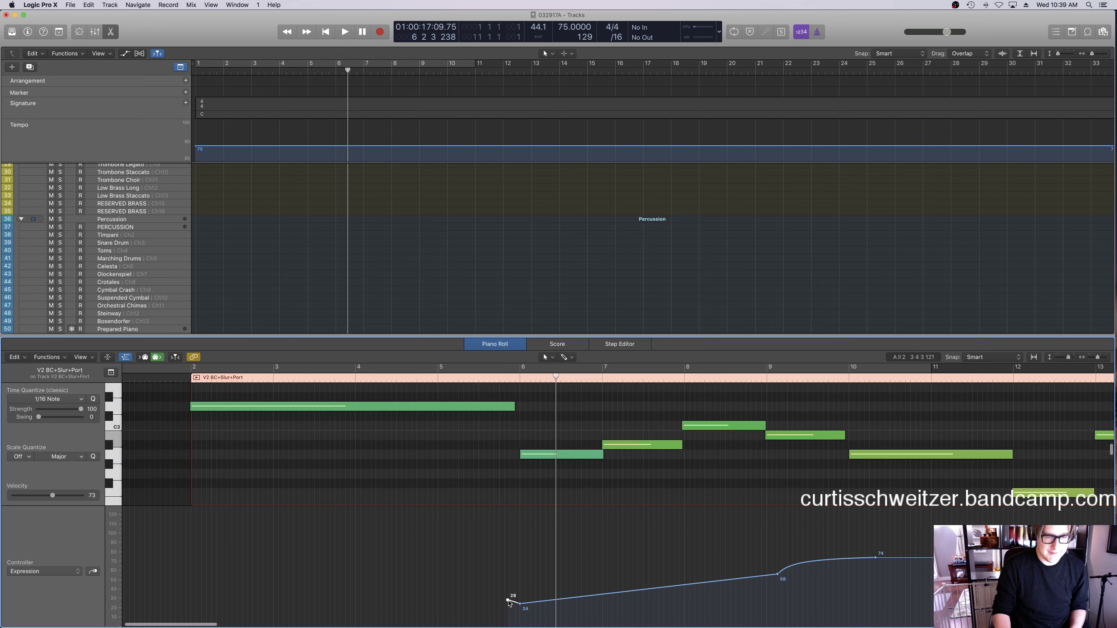
# Move the added Expression point before bar 6 back to bar 2, lowering its level, and select the opening second-violin note.
pyautogui.moveTo(519, 603); pyautogui.dragTo(163, 621)
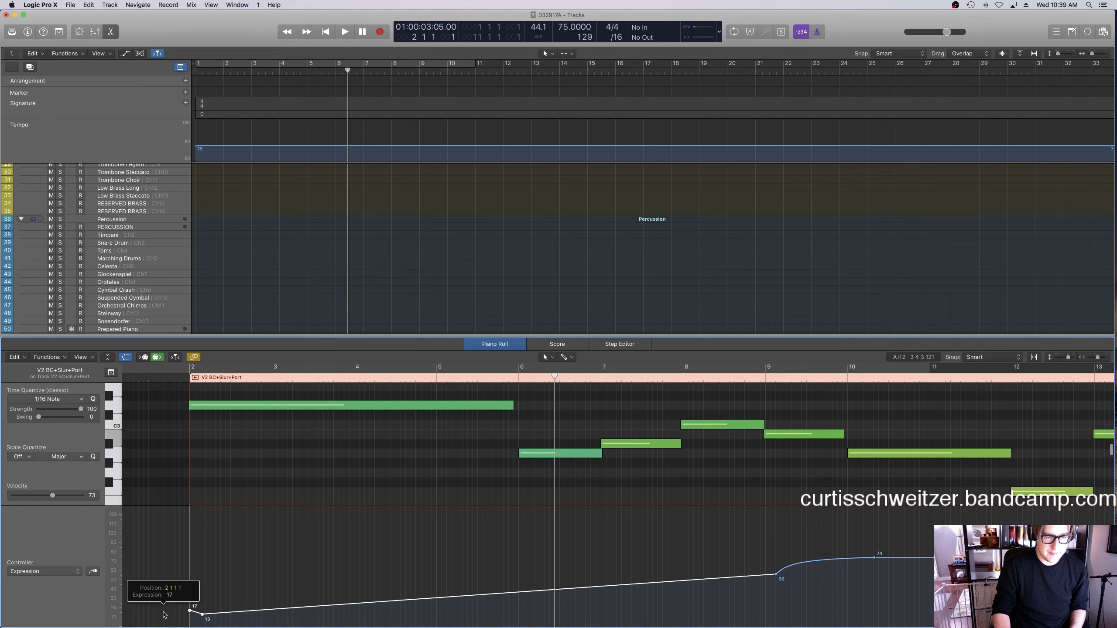
pyautogui.press('super+z')
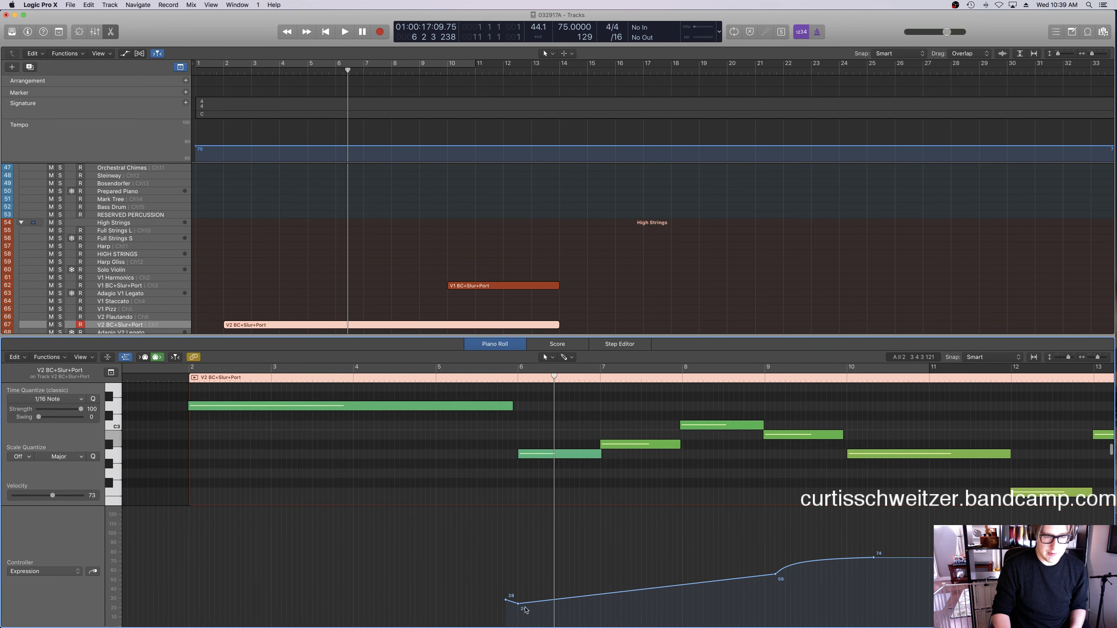
pyautogui.moveTo(508, 602); pyautogui.dragTo(162, 621)
pyautogui.click(197, 409)
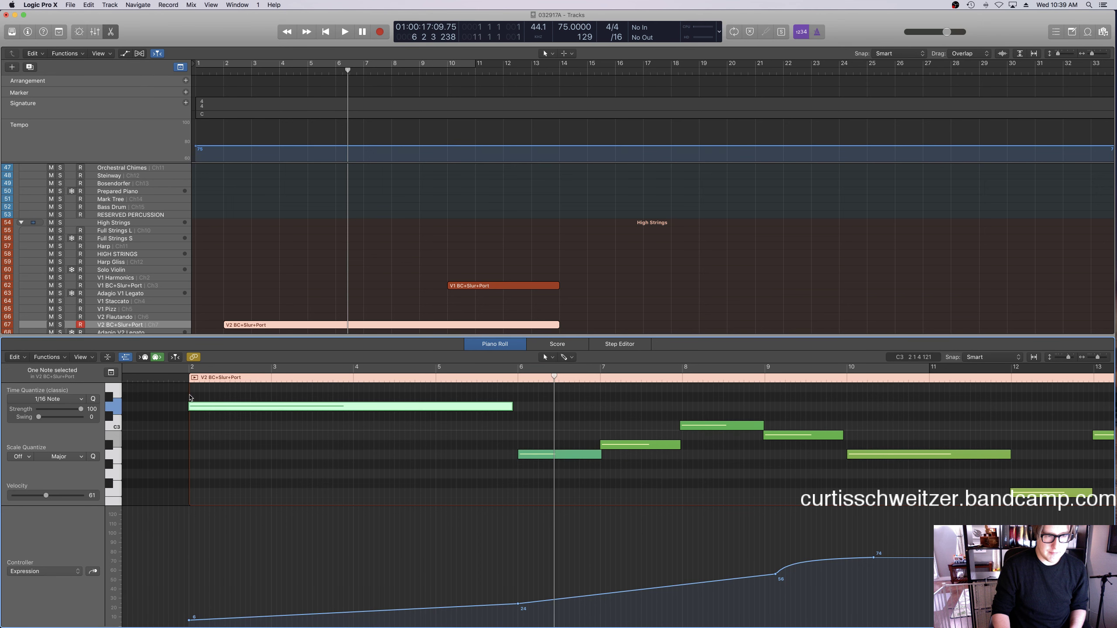
# Curve the second violin's Expression ramp between bars 2 and 6 while playing it back, and stop playback.
pyautogui.doubleClick(178, 382)
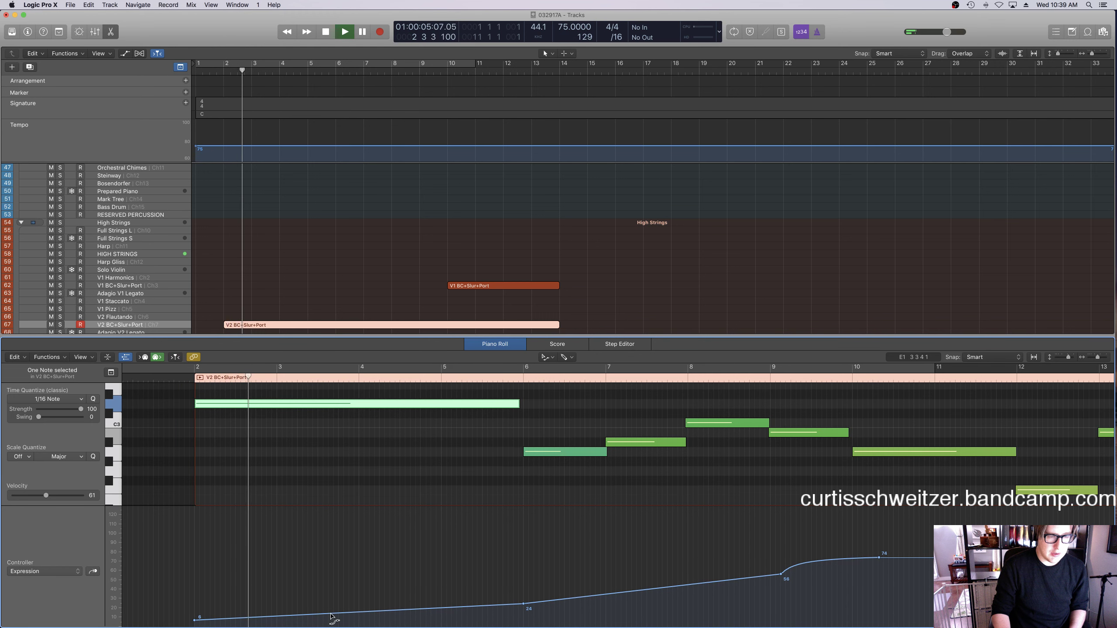
pyautogui.press('Escape')
pyautogui.press('Escape')
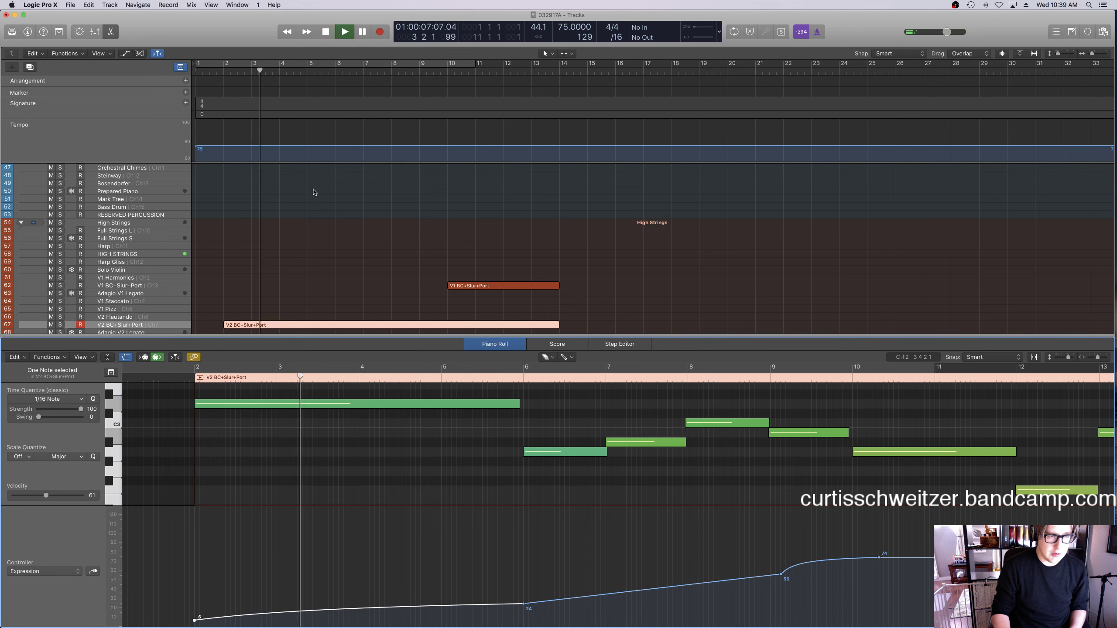
pyautogui.click(303, 221)
pyautogui.press('space')
# Record a first-violin lead-in from bar 3 to bar 6 on the V1 BC+Slur+Port track.
pyautogui.click(303, 221)
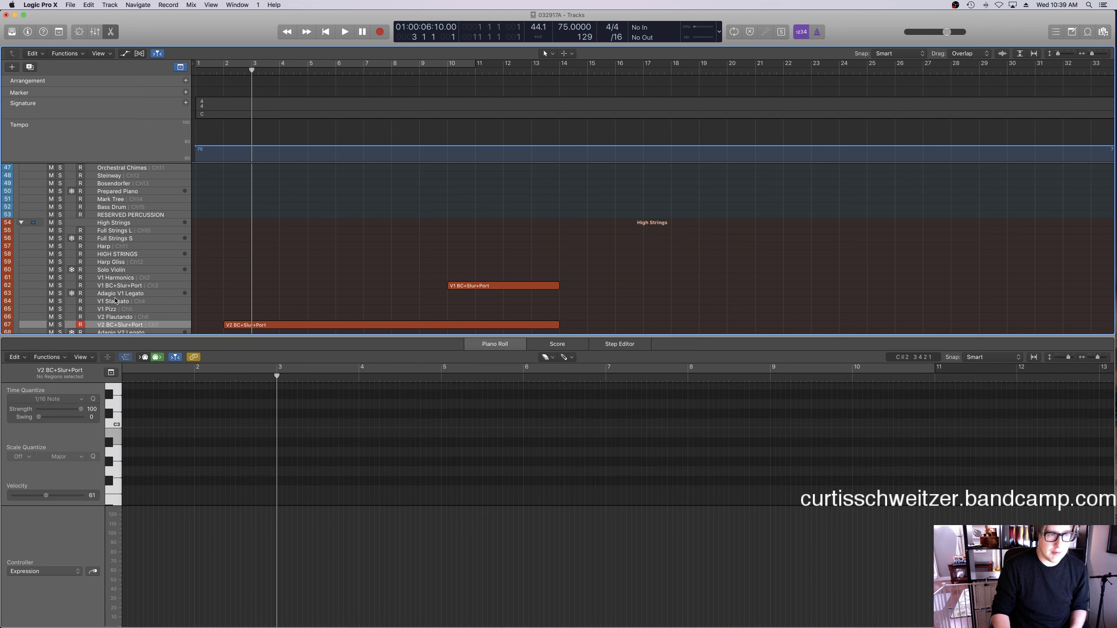
pyautogui.click(306, 287)
pyautogui.press('space')
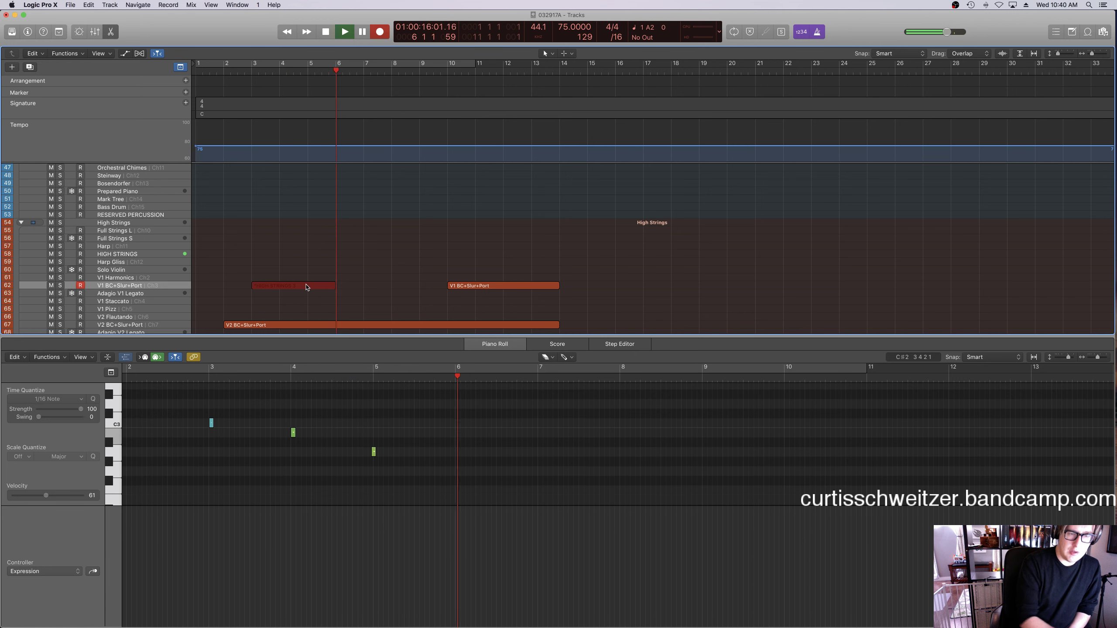
pyautogui.press('space')
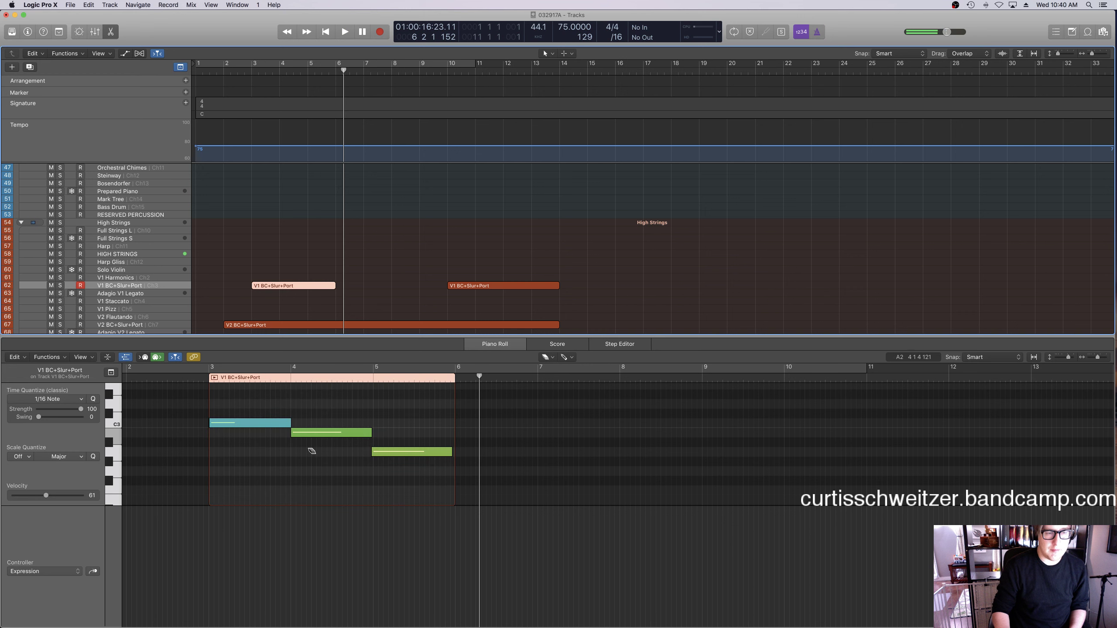
# Set the first-violin lead-in's starting Expression to 34 and starting Modulation to 33 at bar 3.
pyautogui.click(240, 422)
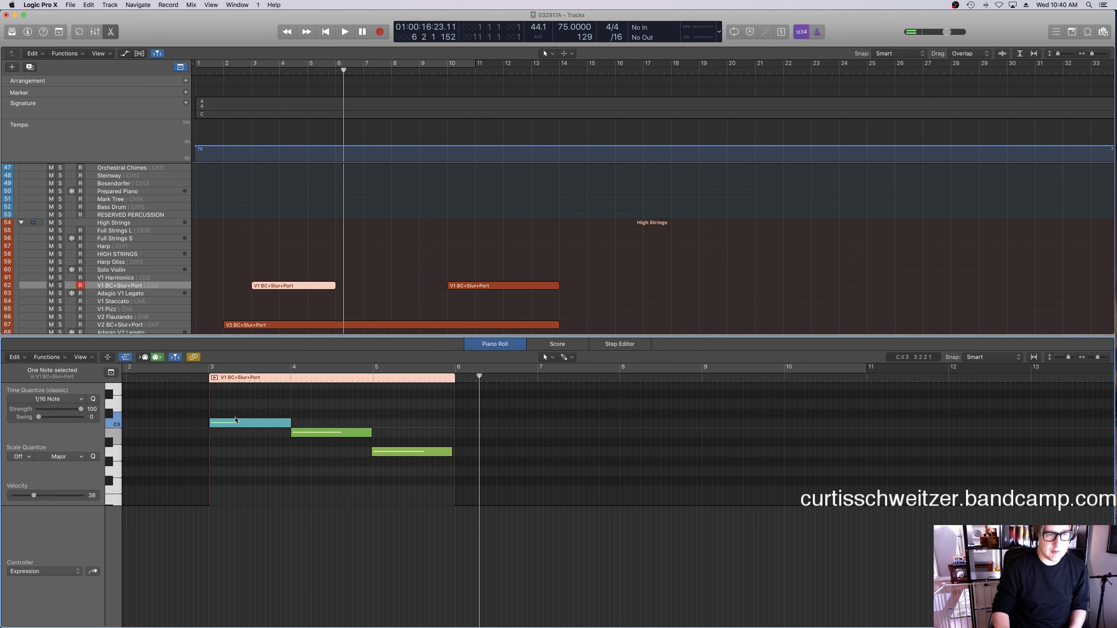
pyautogui.moveTo(210, 585); pyautogui.dragTo(206, 595)
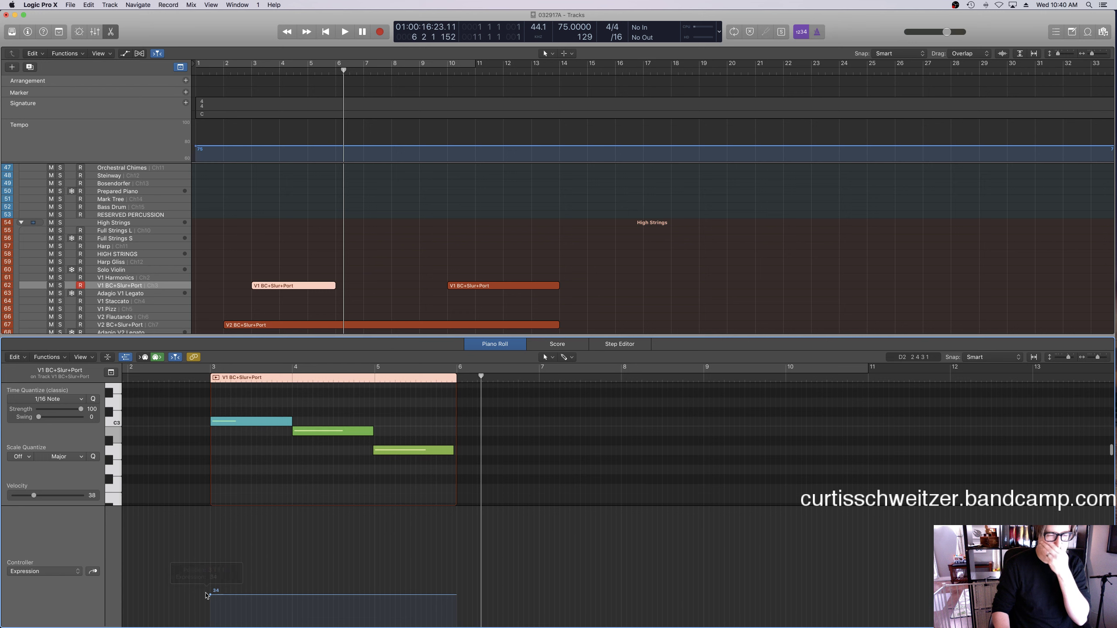
pyautogui.click(33, 572)
pyautogui.click(40, 545)
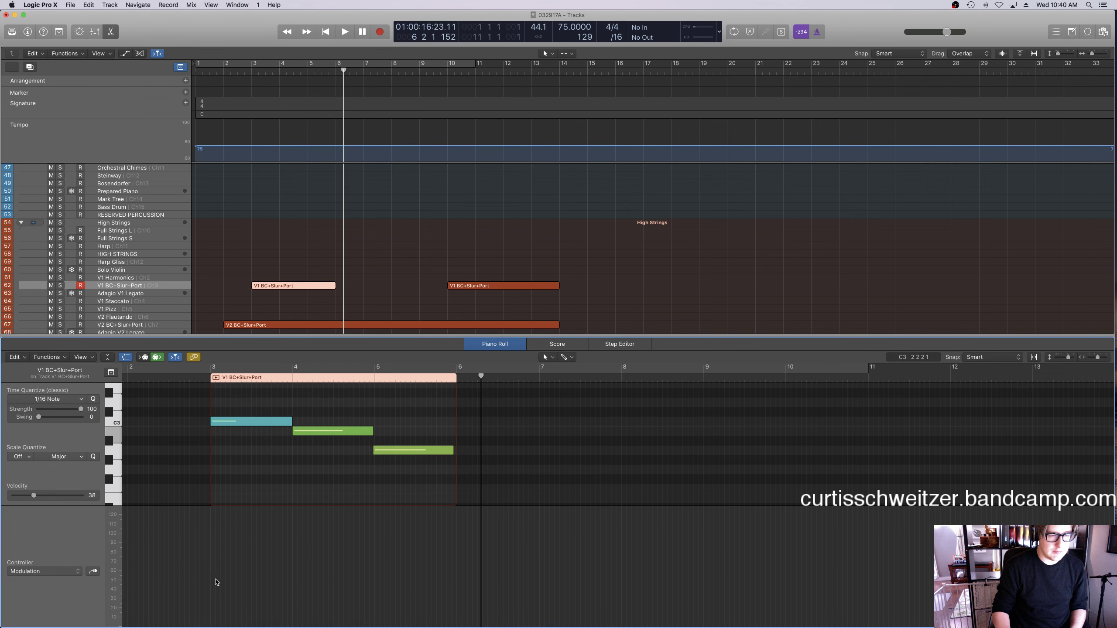
pyautogui.click(211, 595)
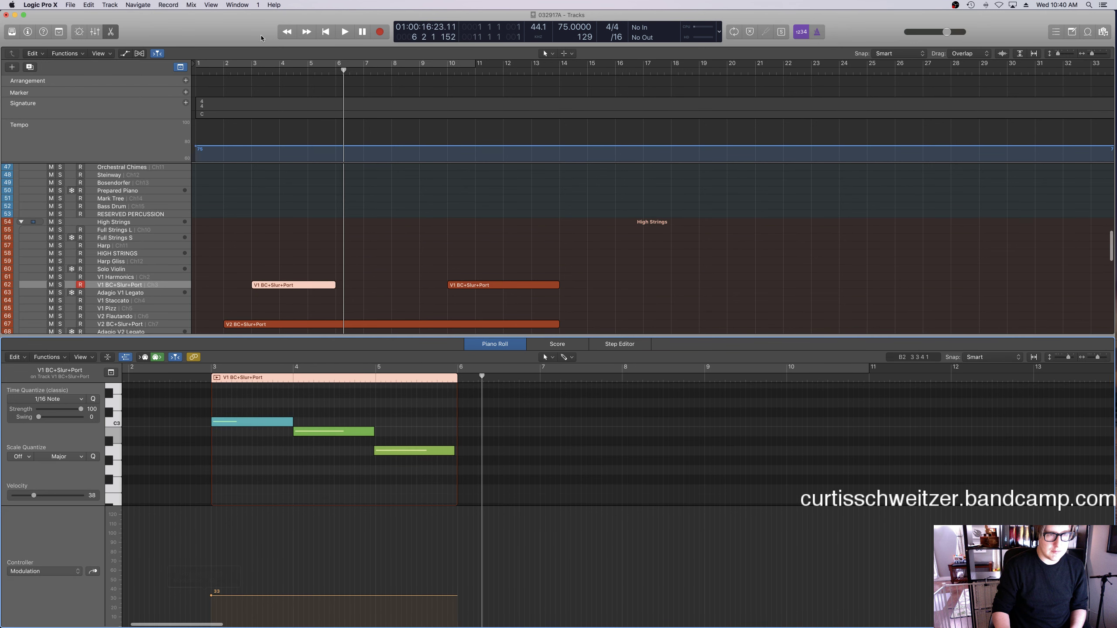
# Play the piece, ramp the first-violin lead-in's Expression upward from bar 3 to bar 6, and close the Piano Roll.
pyautogui.press('space')
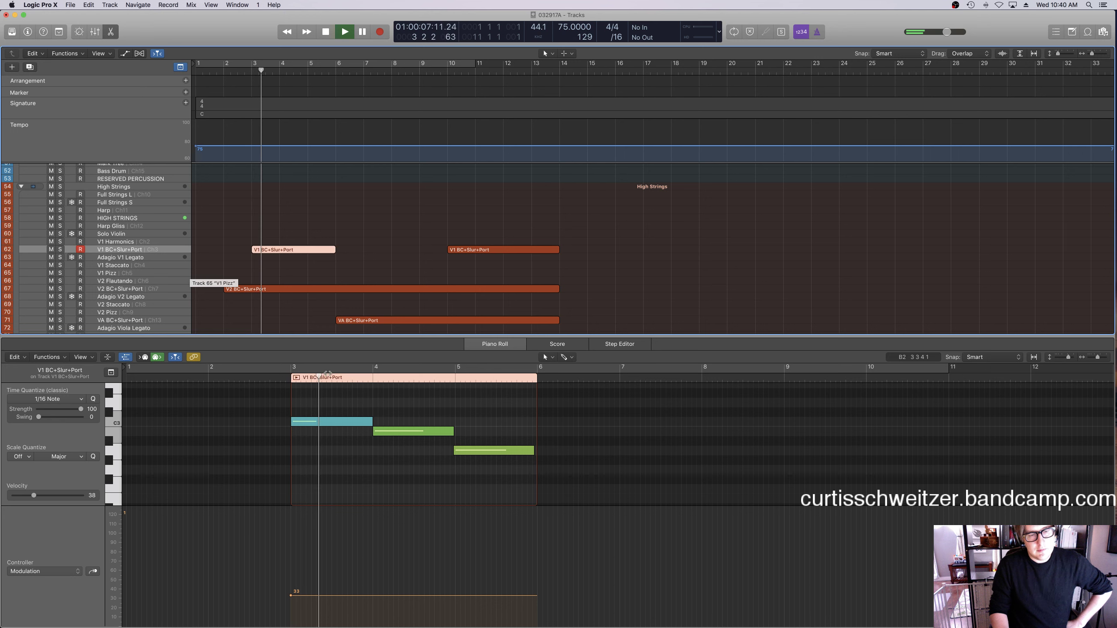
pyautogui.click(44, 571)
pyautogui.click(26, 590)
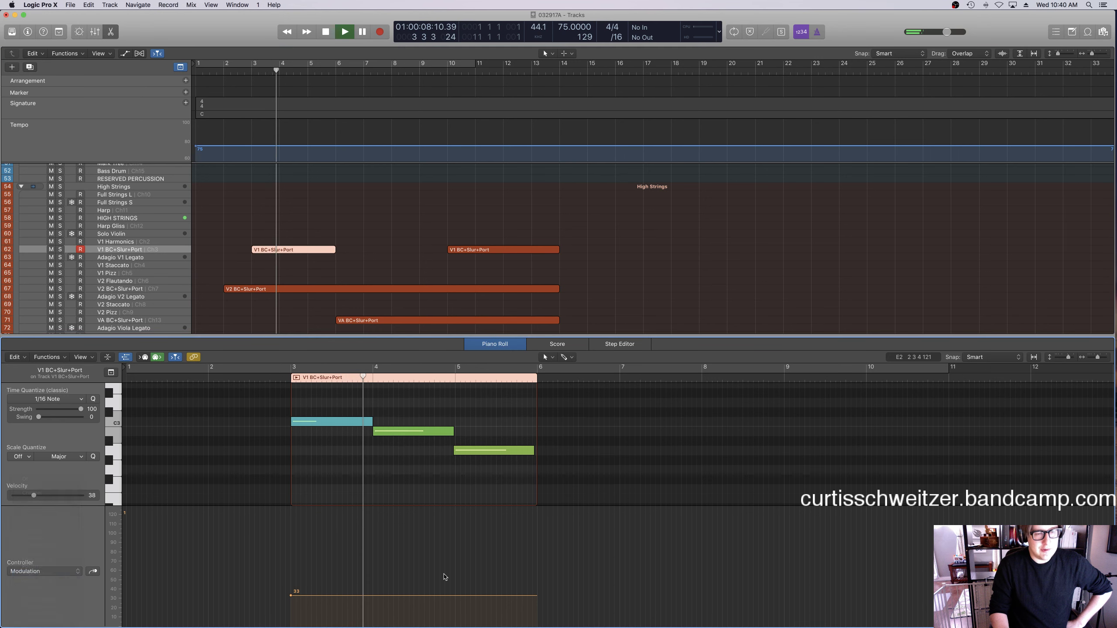
pyautogui.moveTo(459, 582); pyautogui.dragTo(536, 576)
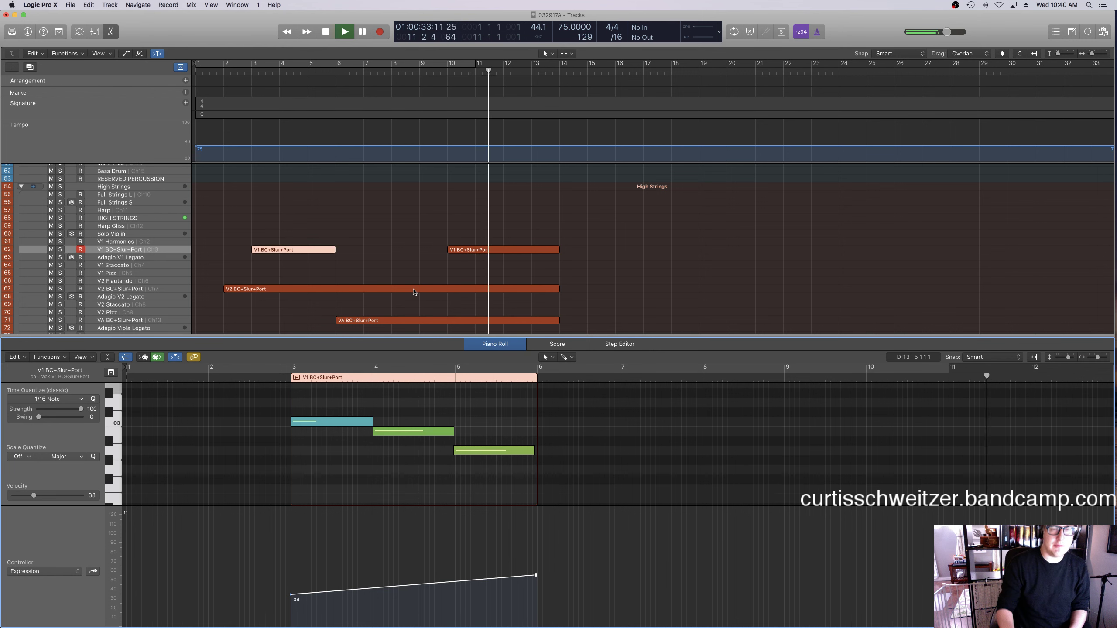
pyautogui.click(364, 278)
pyautogui.scroll(-3, 364, 279)
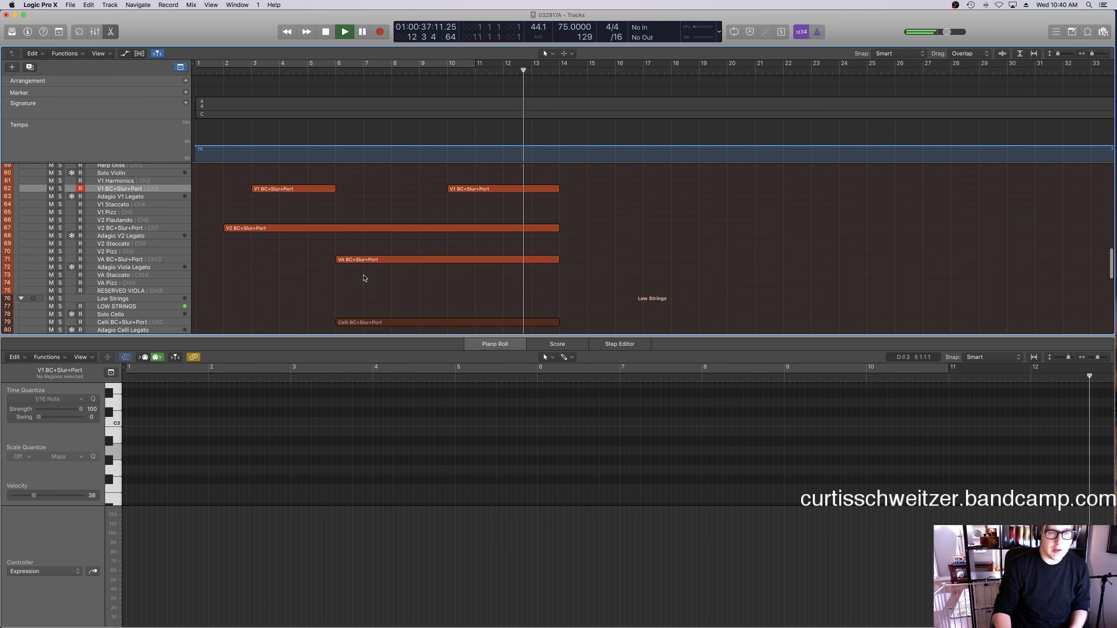
pyautogui.press('e')
pyautogui.press('space')
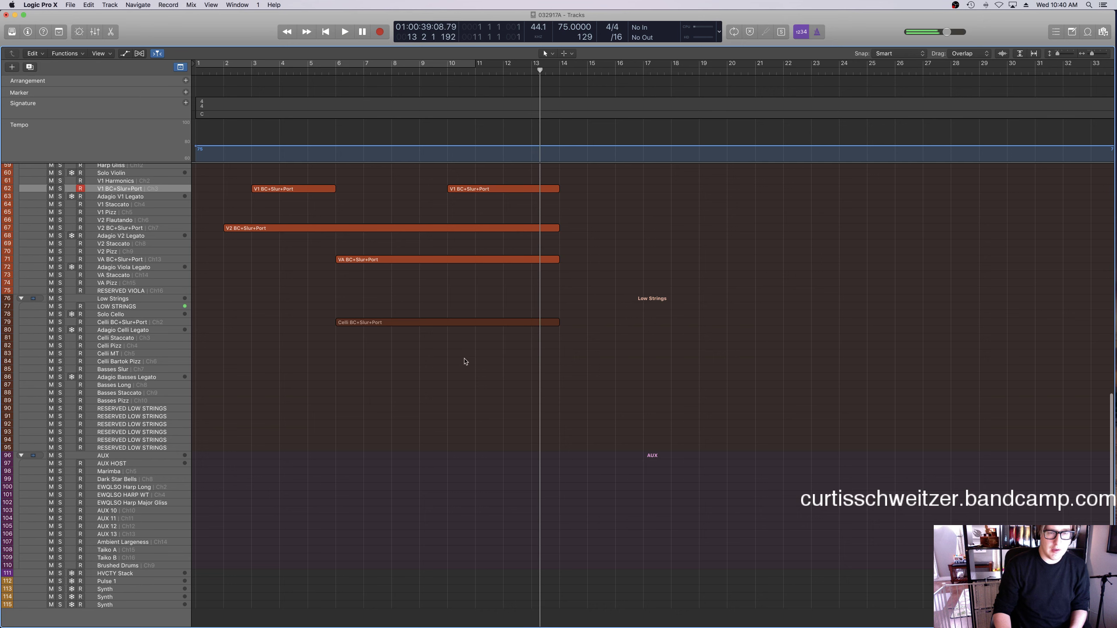
# Copy the Celli BC+Slur+Port region to the Bass Clarinet Legato track at its original position.
pyautogui.click(436, 323)
pyautogui.scroll(15, 410, 306)
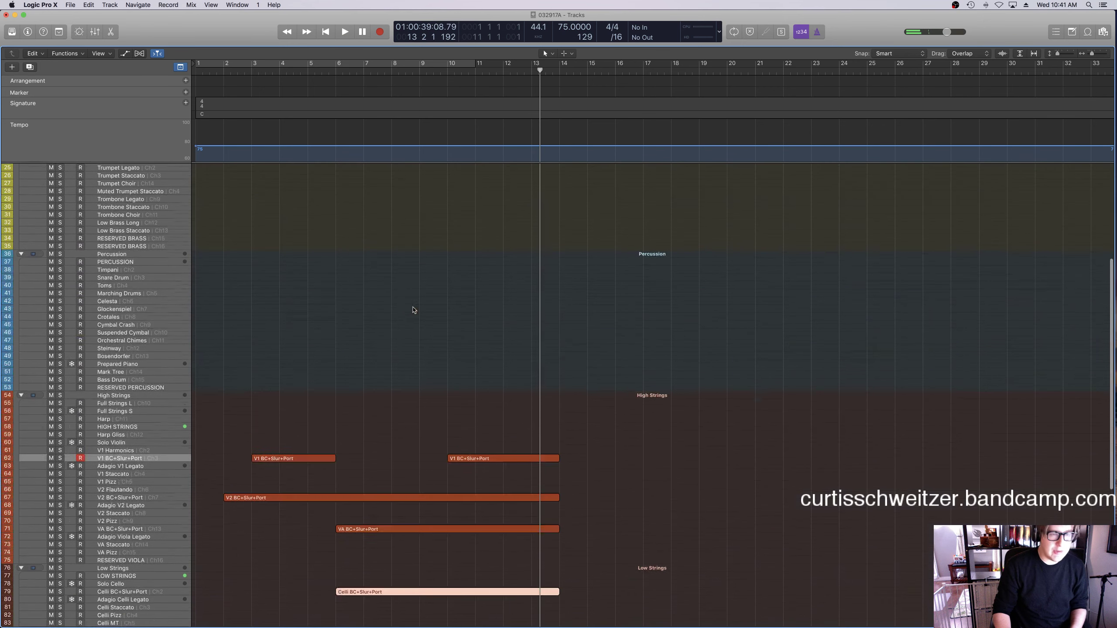
pyautogui.scroll(1, 262, 283)
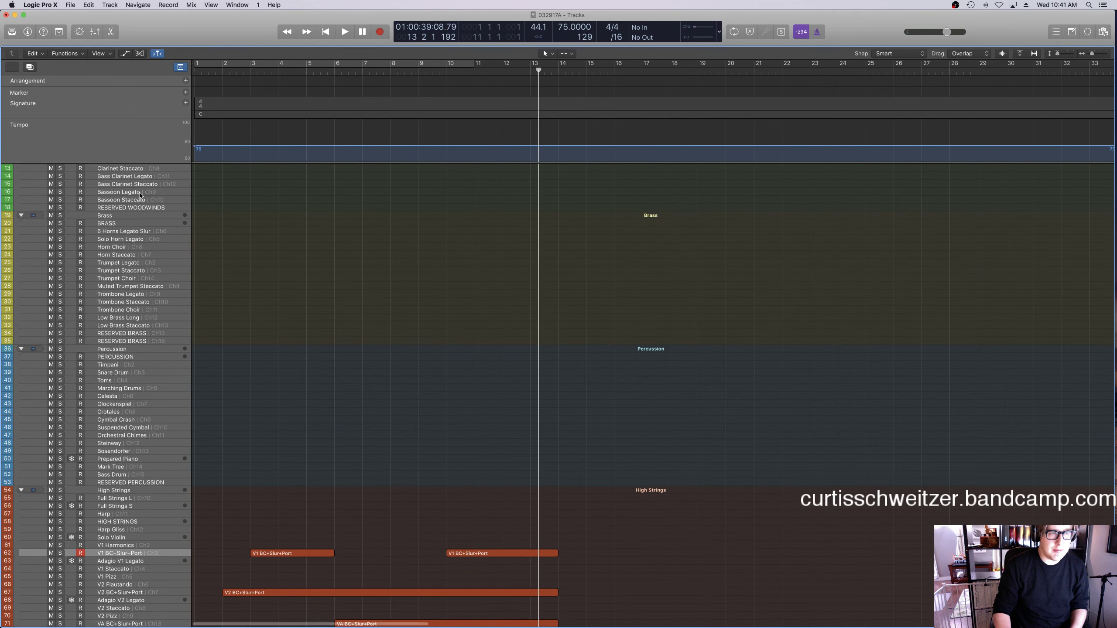
pyautogui.click(141, 193)
pyautogui.click(136, 185)
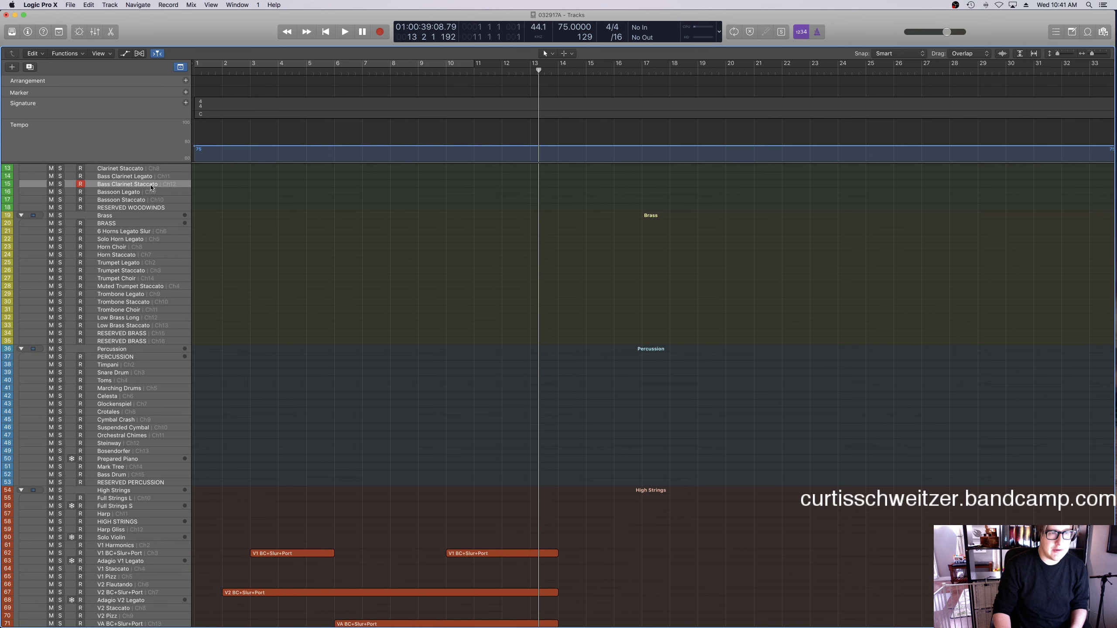
pyautogui.click(142, 168)
pyautogui.click(144, 176)
pyautogui.click(87, 5)
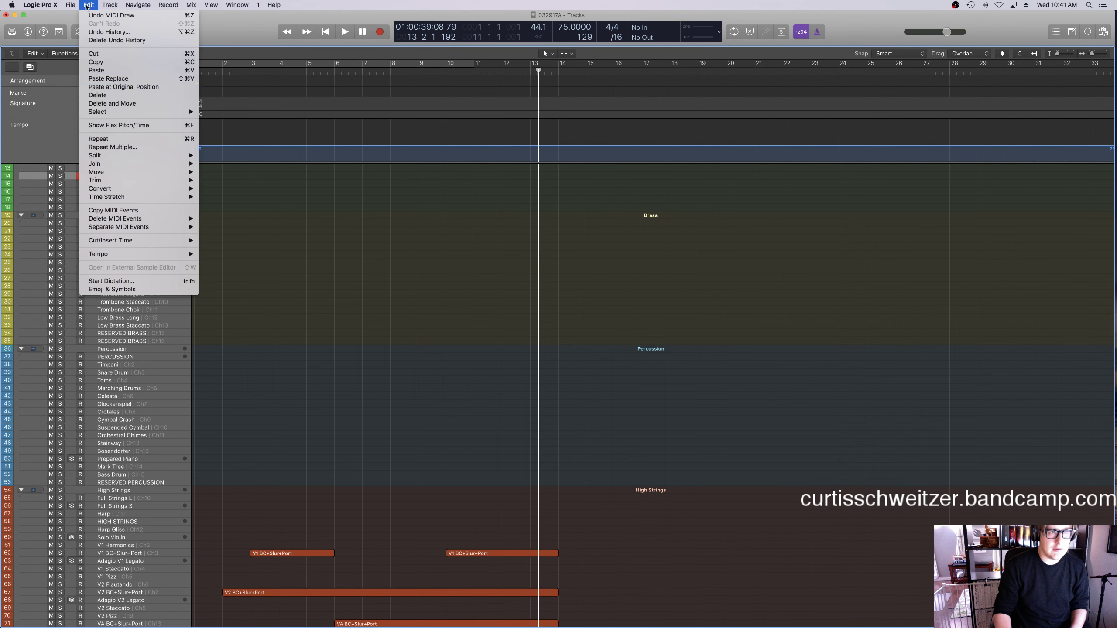
pyautogui.click(154, 88)
# Play from just before bar 6 with Woodwinds soloed and show the bass clarinet region in the Piano Roll.
pyautogui.click(328, 74)
pyautogui.press('space')
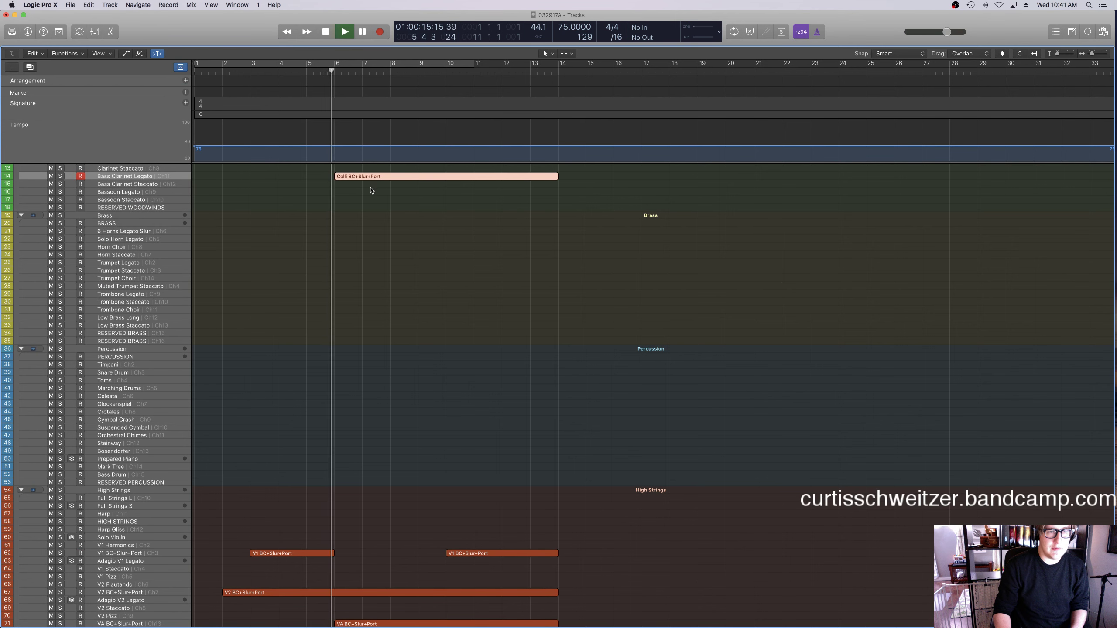
pyautogui.scroll(5, 99, 205)
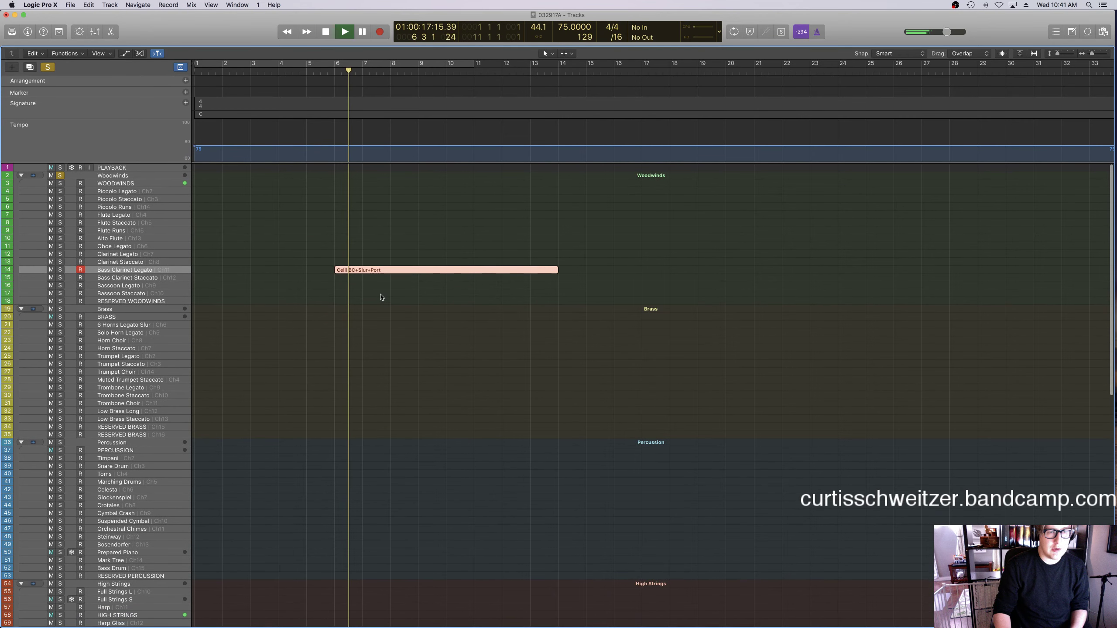
pyautogui.press('s')
pyautogui.press('p')
pyautogui.hscroll(8, 462, 526)
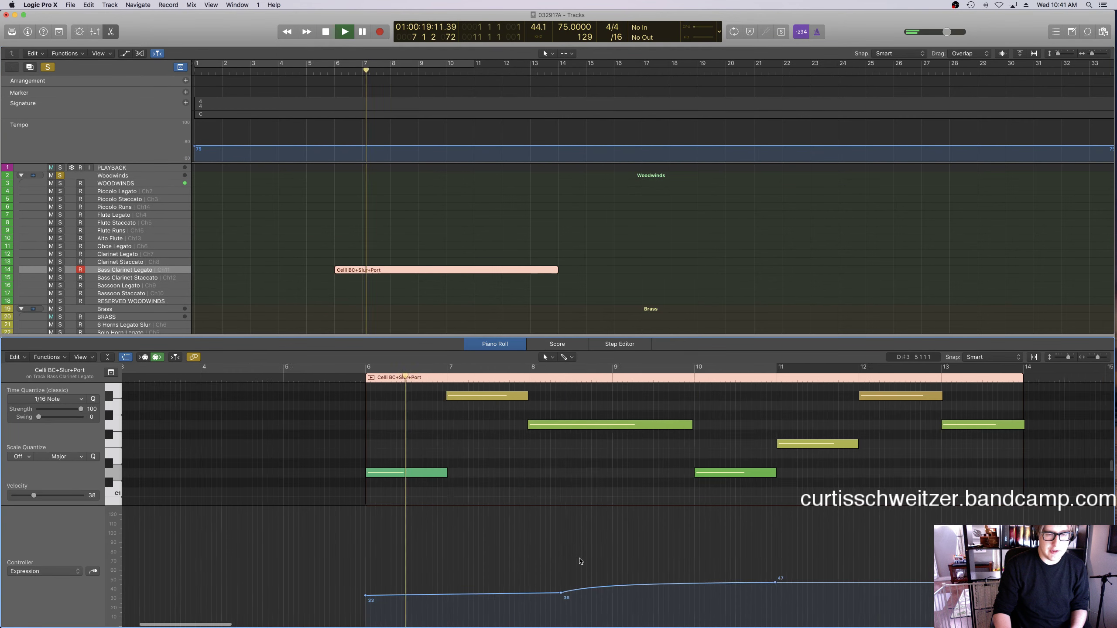
# Ramp the bass clarinet's Modulation from 10 at bar 6 to 60 at bar 12, and clear the Woodwinds solo.
pyautogui.click(44, 571)
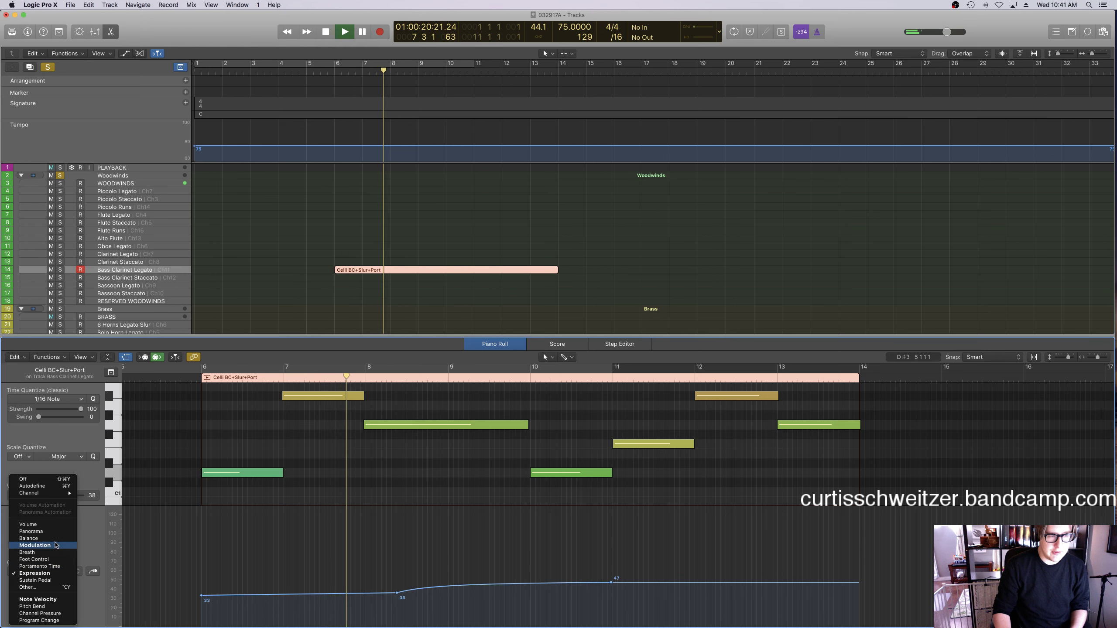
pyautogui.click(44, 526)
pyautogui.moveTo(352, 570); pyautogui.dragTo(219, 621)
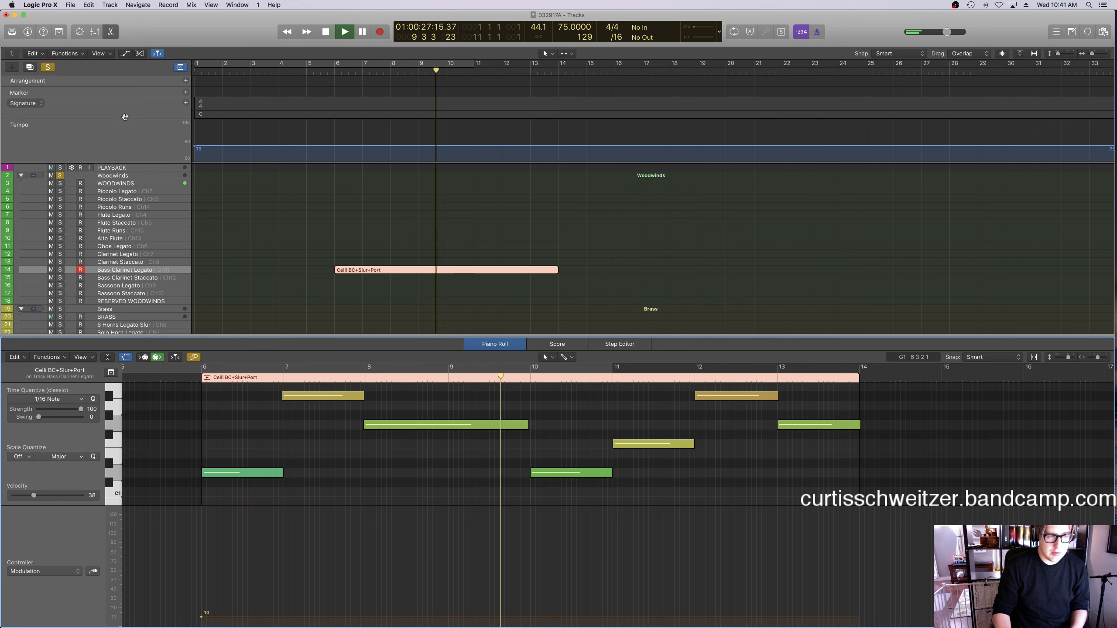
pyautogui.press('ctrl+alt+super+s')
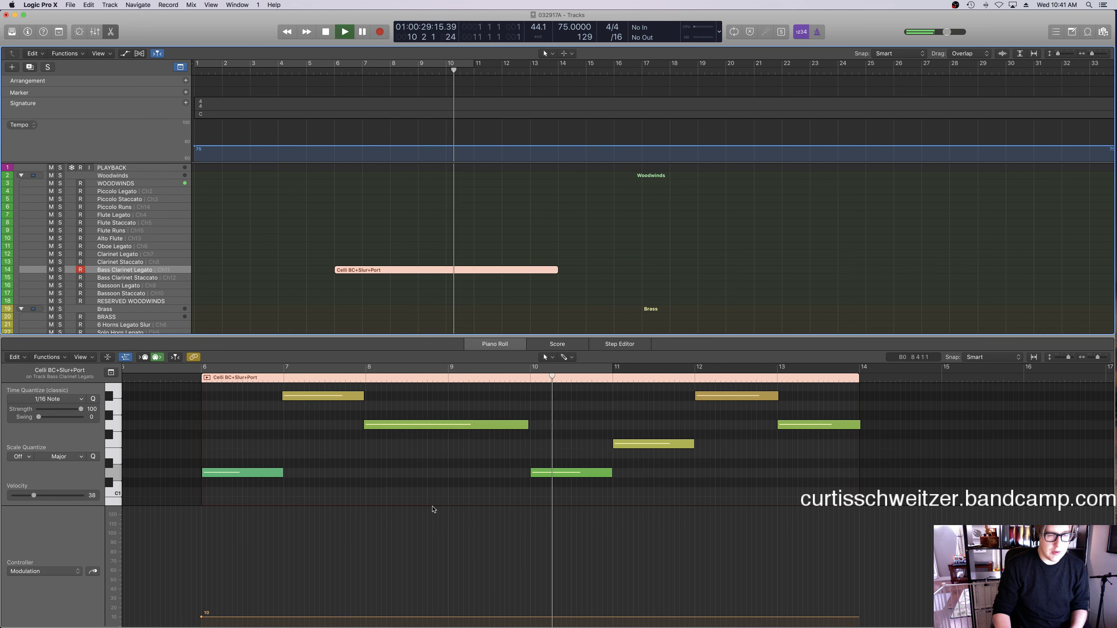
pyautogui.click(379, 617)
pyautogui.moveTo(380, 617); pyautogui.dragTo(697, 571)
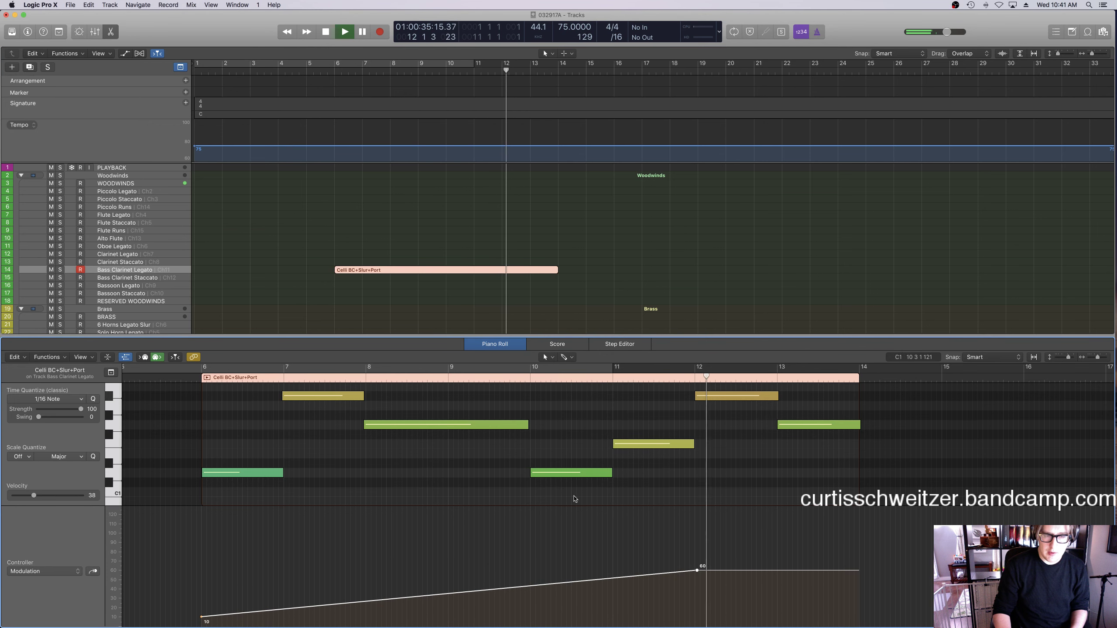
pyautogui.press('e')
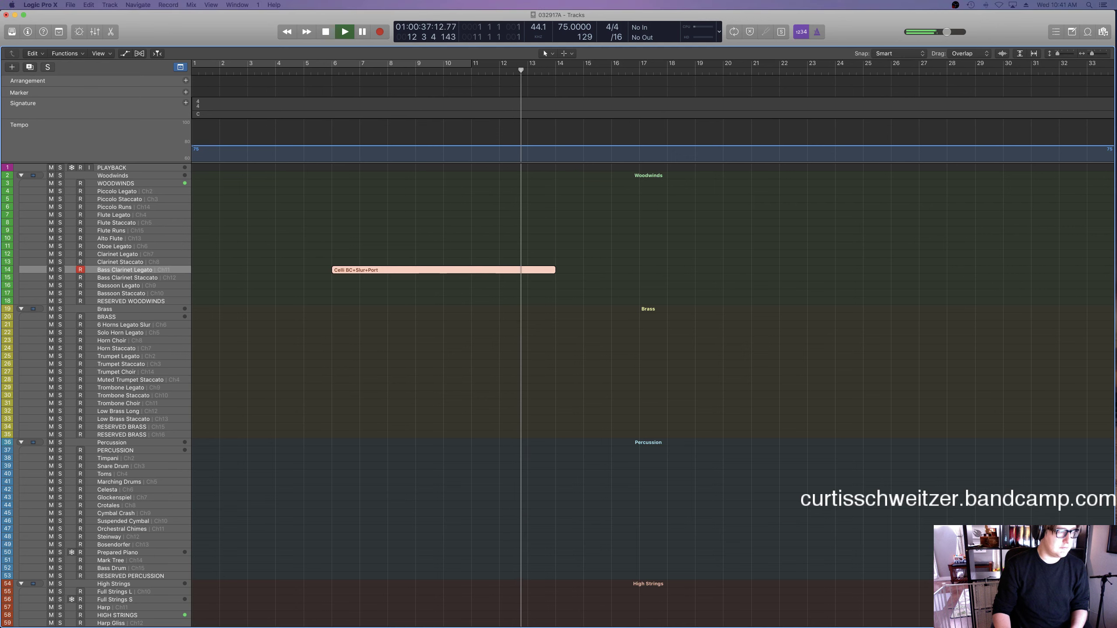
# Play the arrangement from near its opening to hear the strings together with the bass clarinet.
pyautogui.click(519, 171)
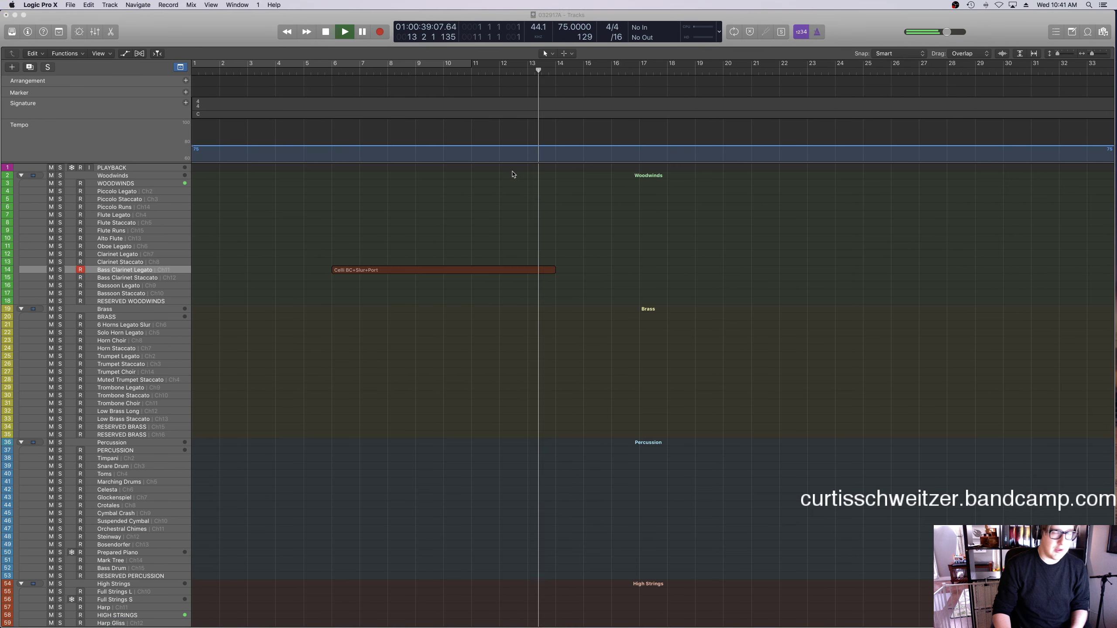
pyautogui.scroll(-10, 512, 172)
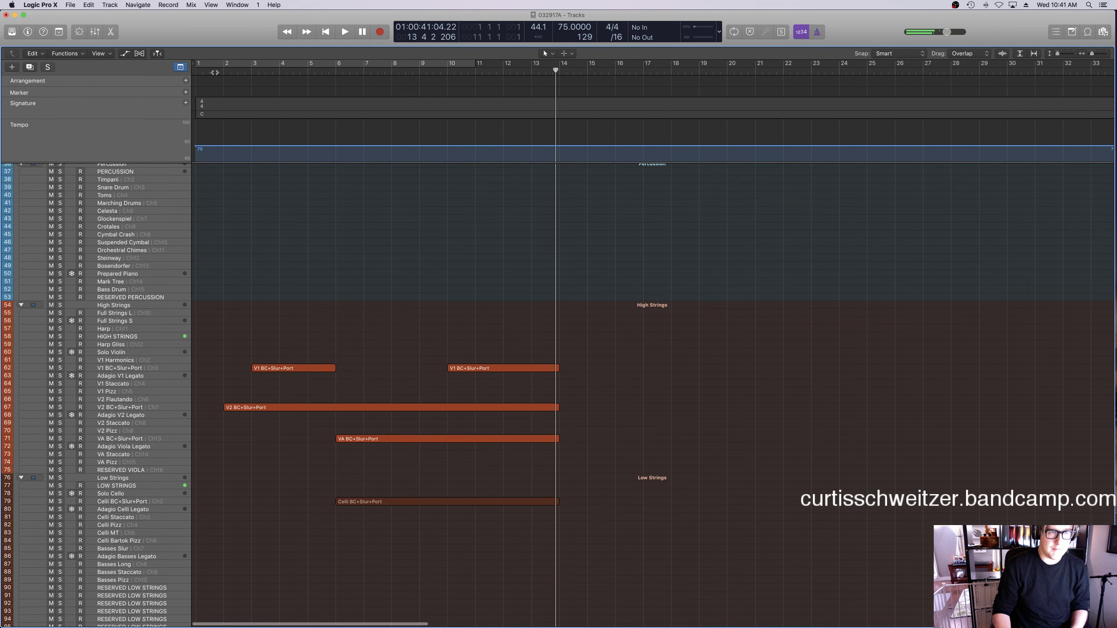
pyautogui.press('space')
pyautogui.scroll(3, 407, 266)
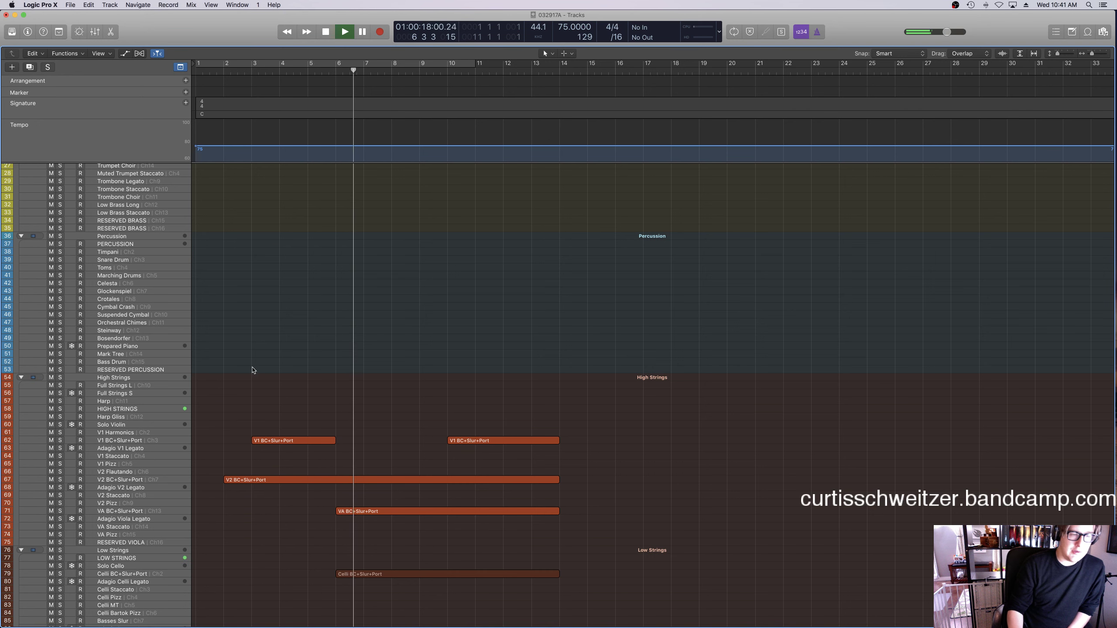
# Record a first-violin passage from bar 6 to bar 10 and join the three V1 BC+Slur+Port regions.
pyautogui.click(135, 442)
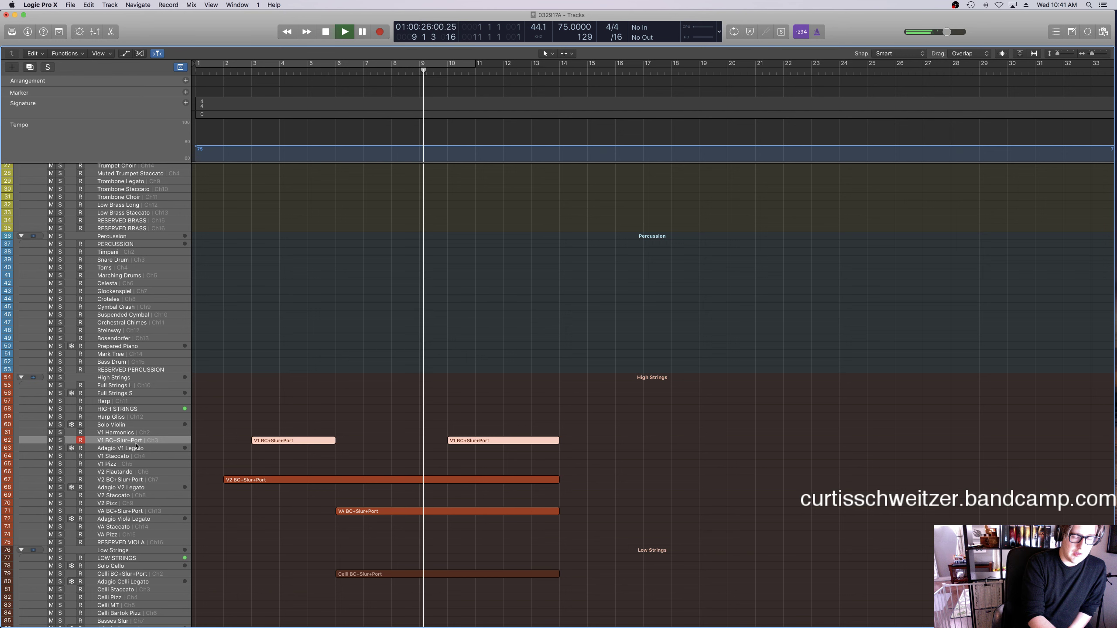
pyautogui.press('space')
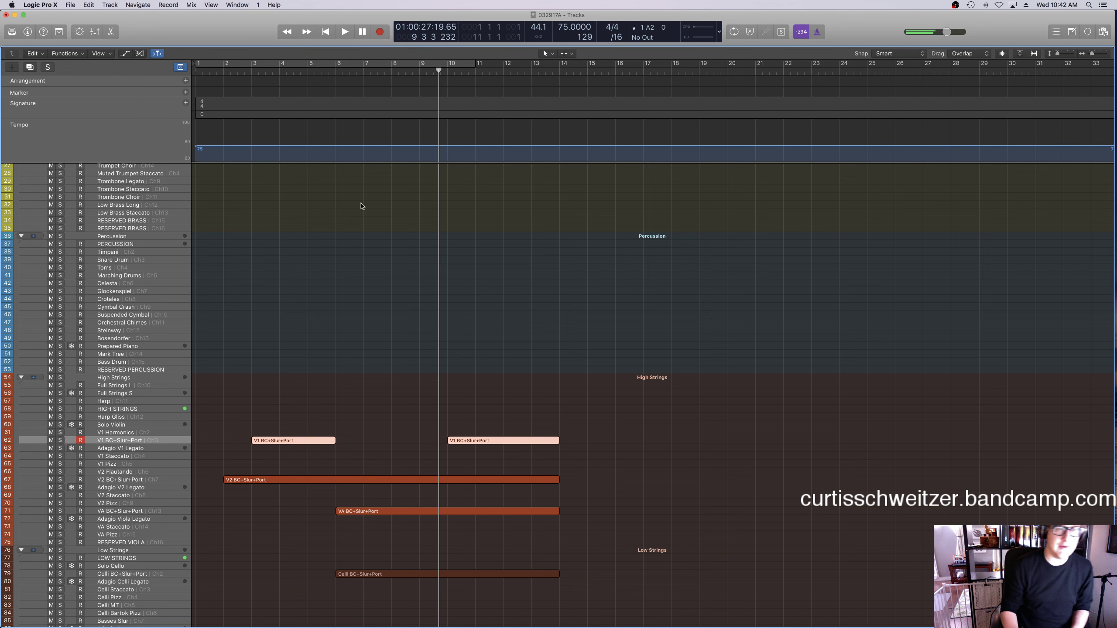
pyautogui.press('space')
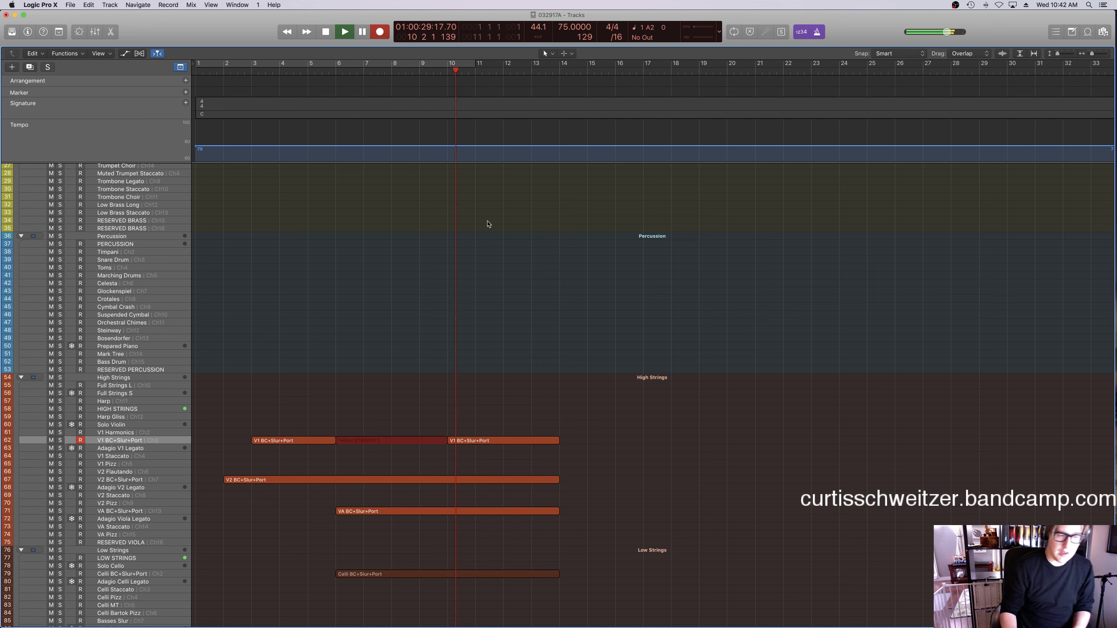
pyautogui.press('space')
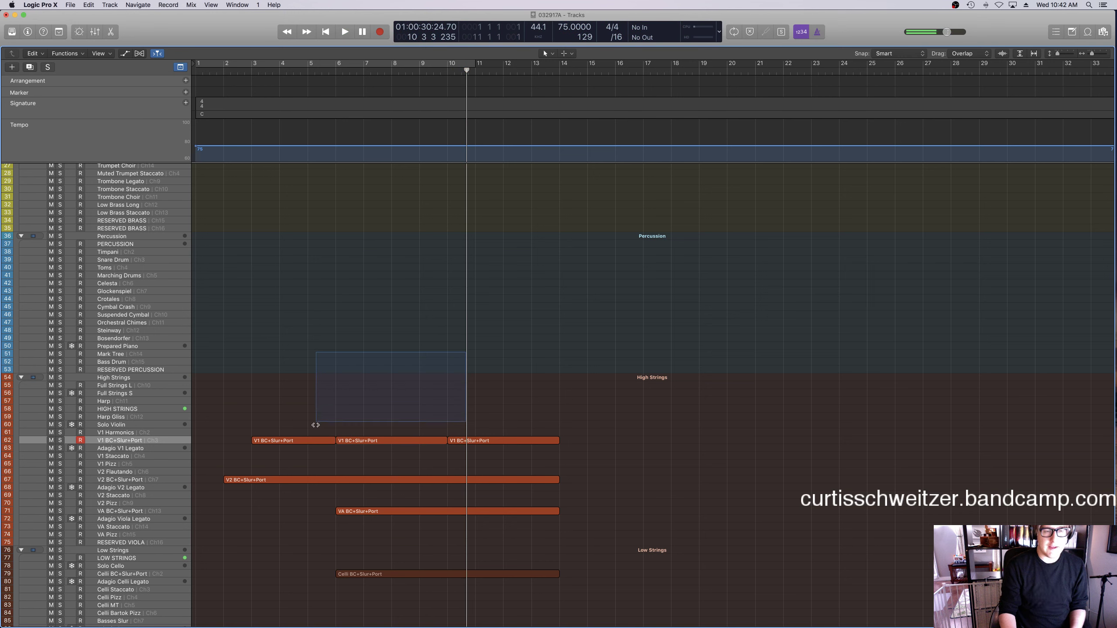
pyautogui.moveTo(316, 425); pyautogui.dragTo(314, 442)
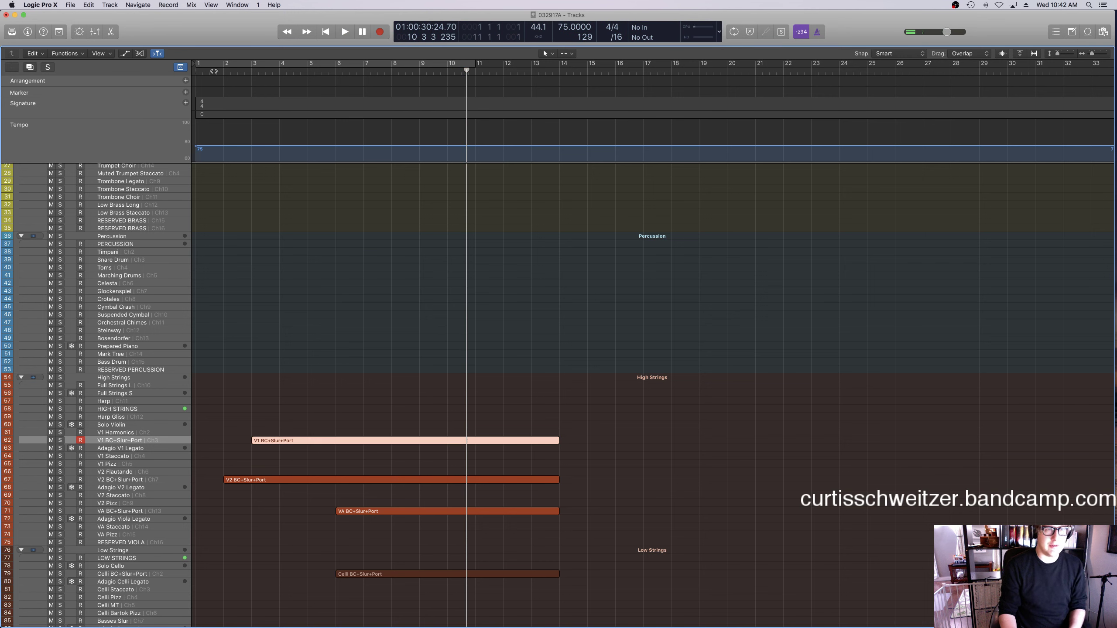
# Play the piece from the beginning to review the joined first-violin part.
pyautogui.press('Return')
pyautogui.press('space')
pyautogui.click(350, 344)
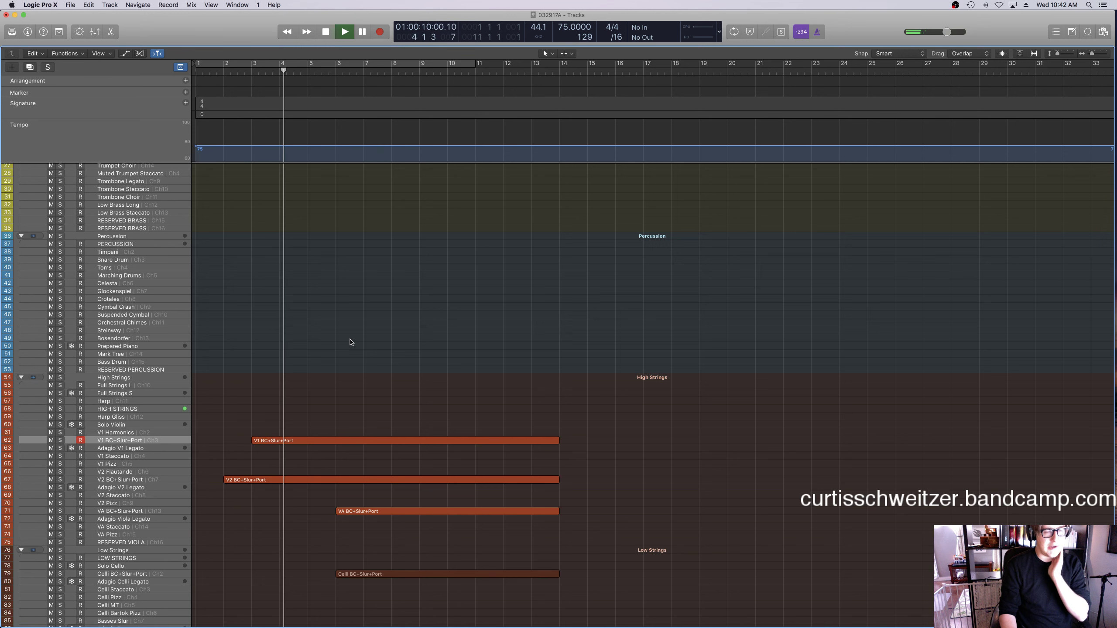
# Raise the V2 BC+Slur+Port region's early Expression points to 26 at bar 2 and 44 at bar 6.
pyautogui.click(249, 481)
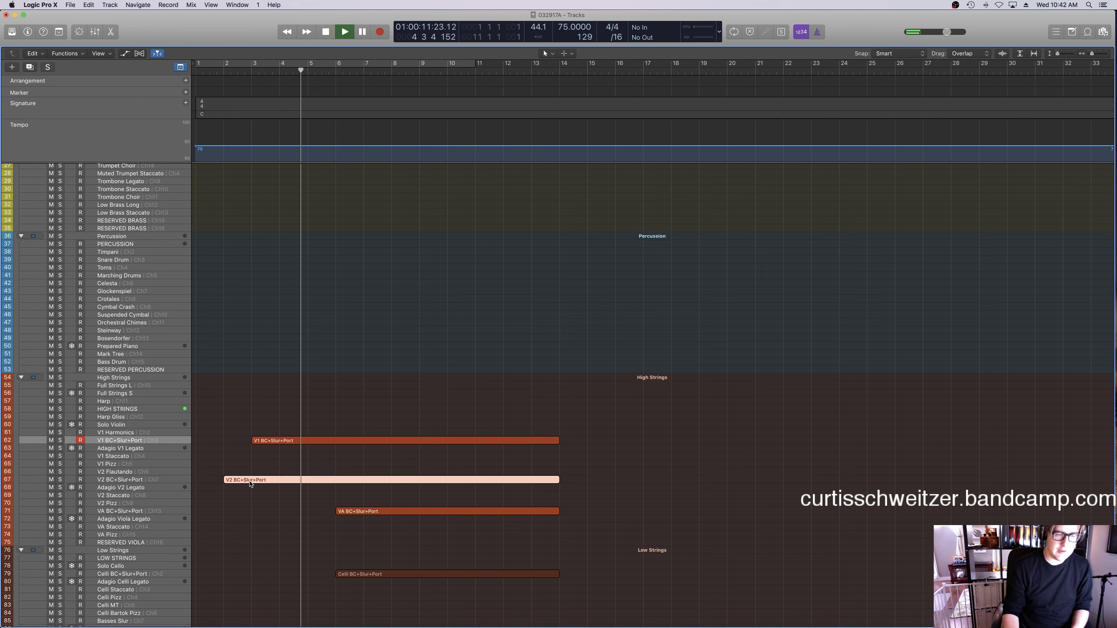
pyautogui.doubleClick(249, 481)
pyautogui.click(27, 571)
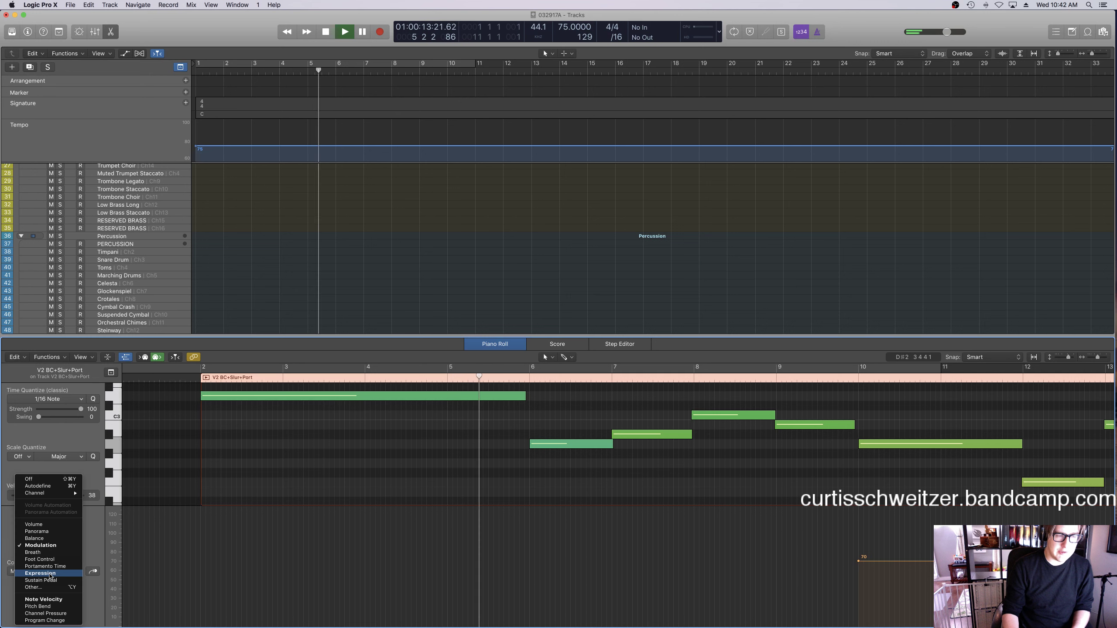
pyautogui.click(41, 573)
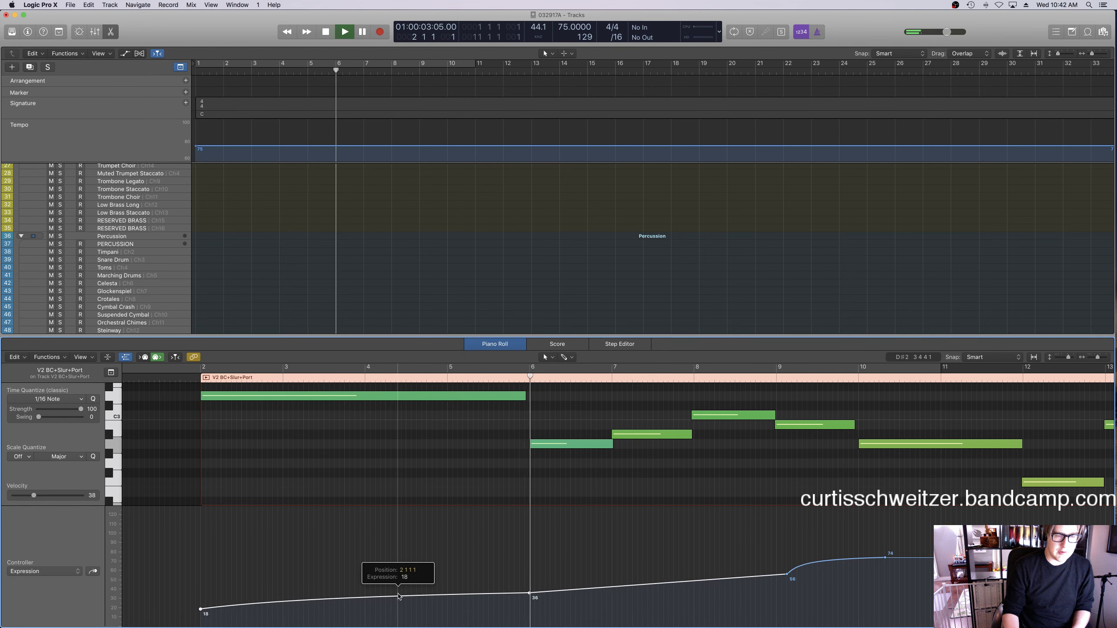
pyautogui.moveTo(398, 594); pyautogui.dragTo(398, 591)
# Add Modulation at the start of the V2 BC+Slur+Port region and close the Piano Roll.
pyautogui.click(44, 571)
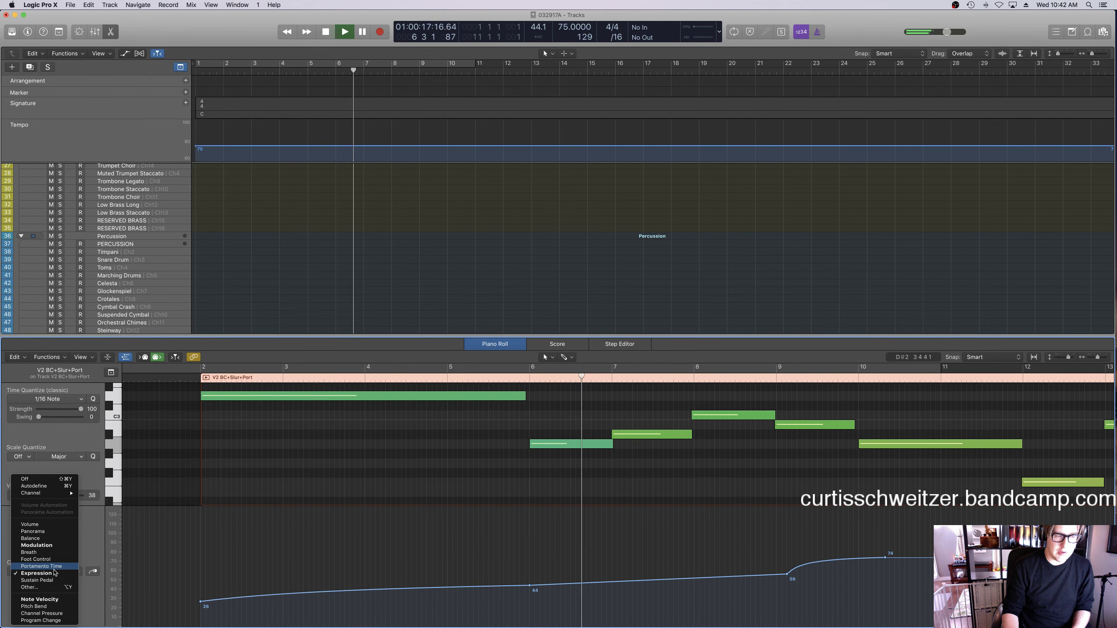
pyautogui.click(37, 545)
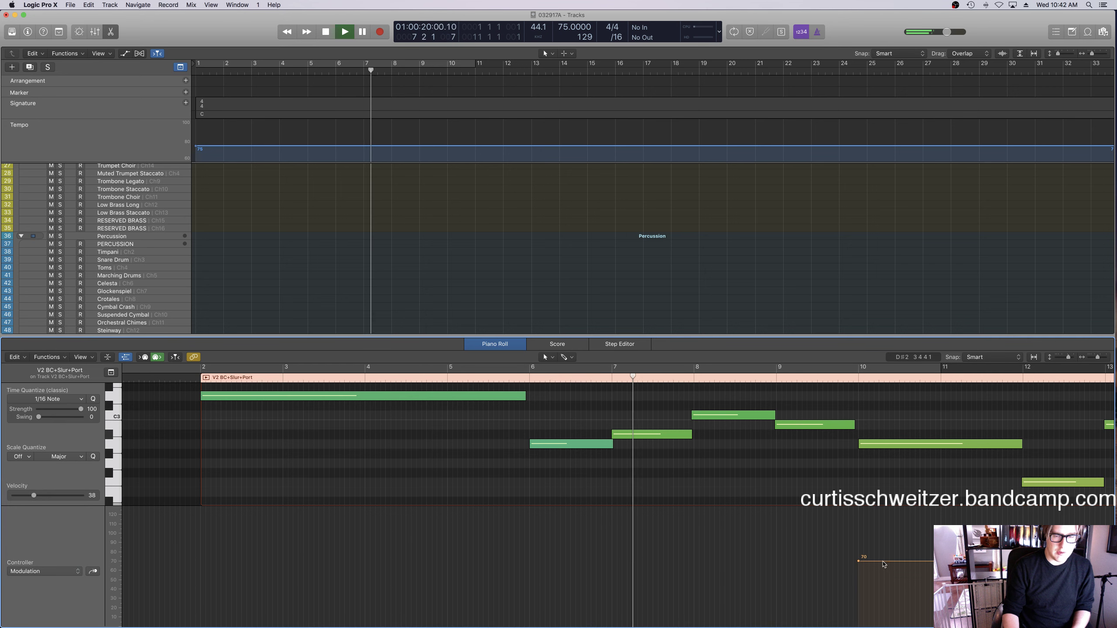
pyautogui.click(279, 615)
pyautogui.moveTo(294, 618); pyautogui.dragTo(201, 568)
pyautogui.press('e')
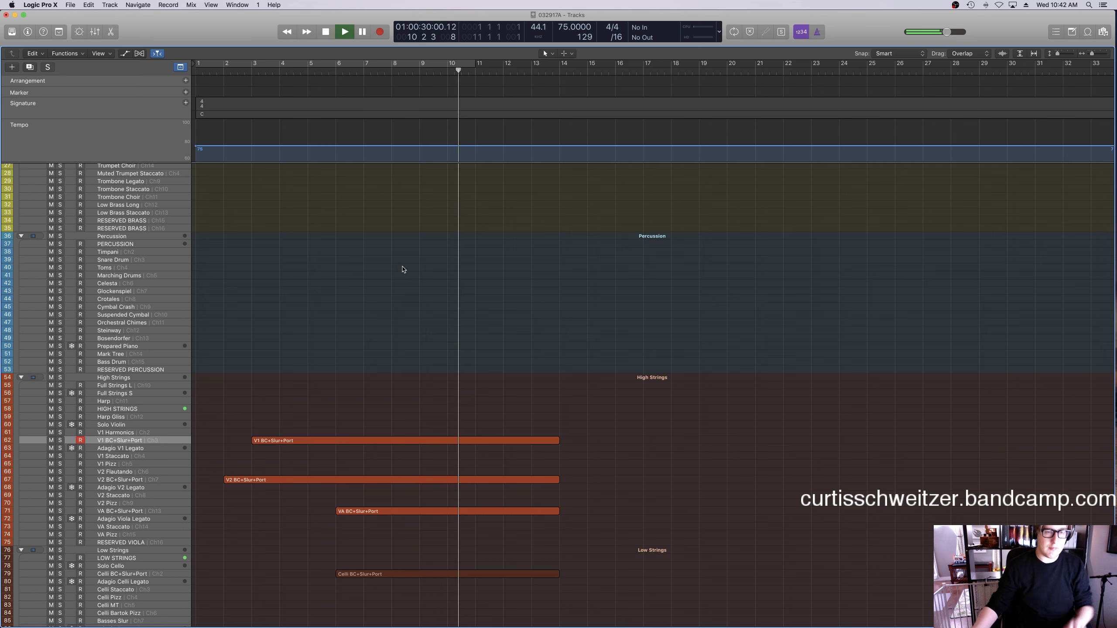
# Record an Ambient Largeness part from bar 10 to bar 14.
pyautogui.press('space')
pyautogui.scroll(-5, 328, 337)
pyautogui.scroll(-10, 328, 338)
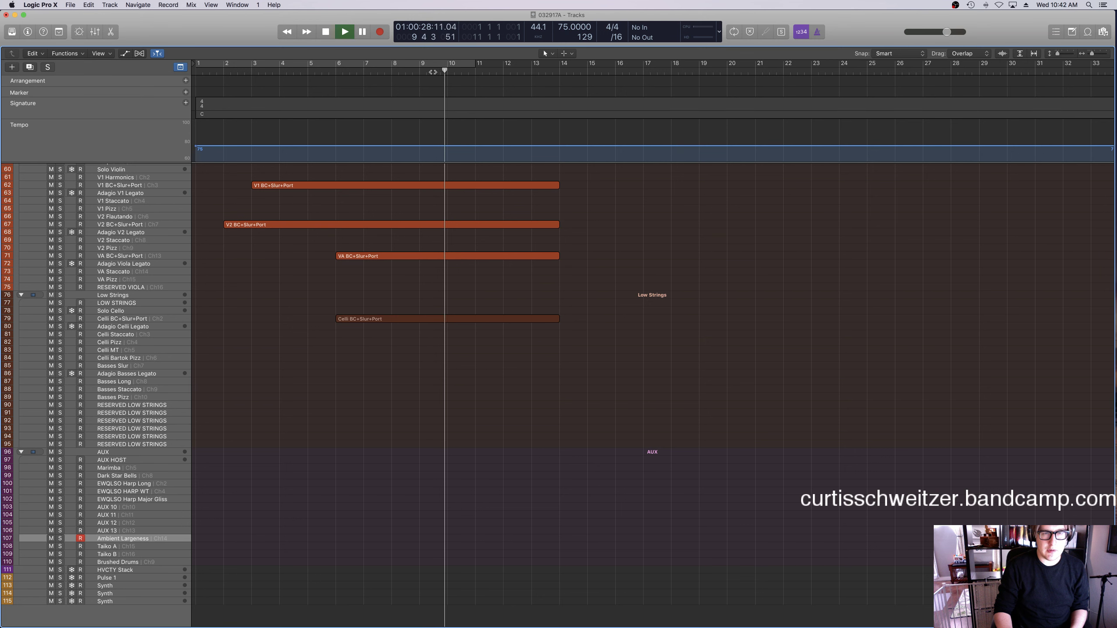
pyautogui.press('space')
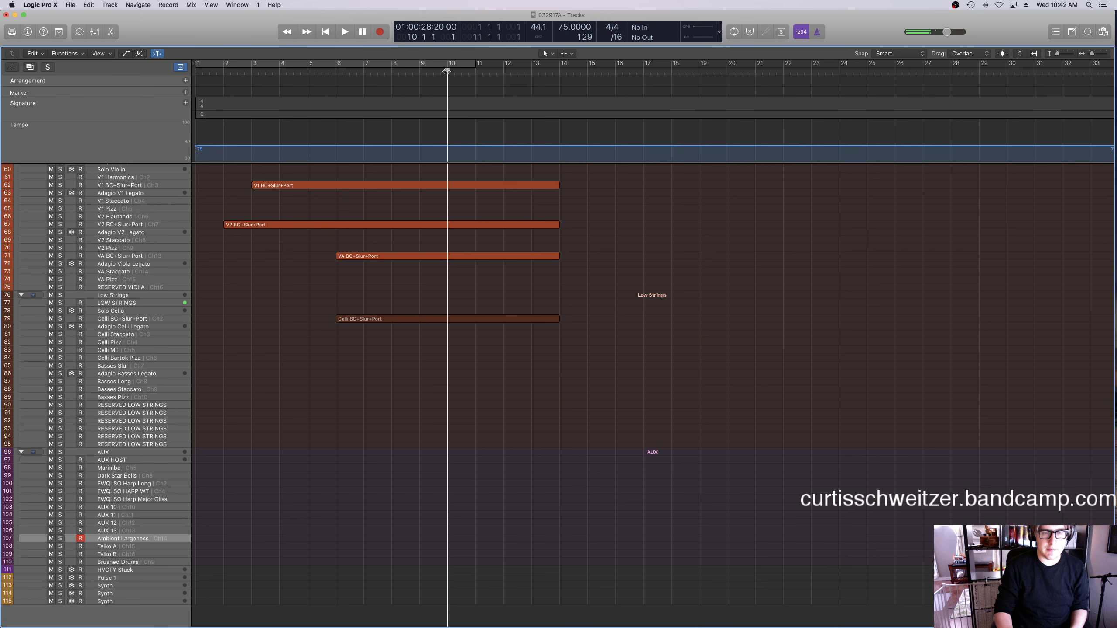
pyautogui.press('space')
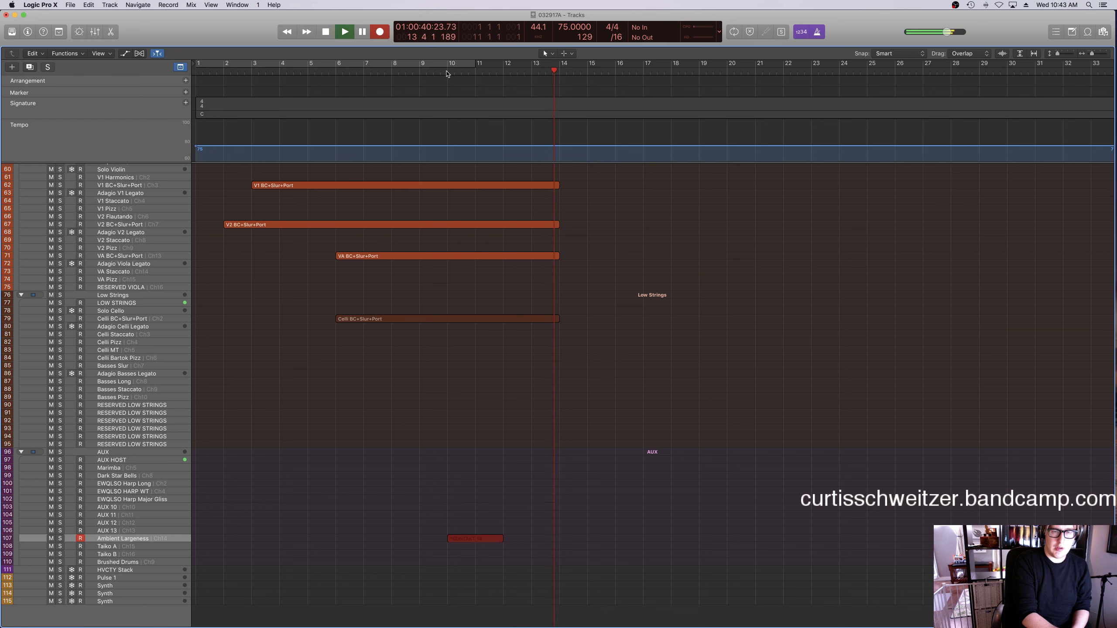
pyautogui.press('space')
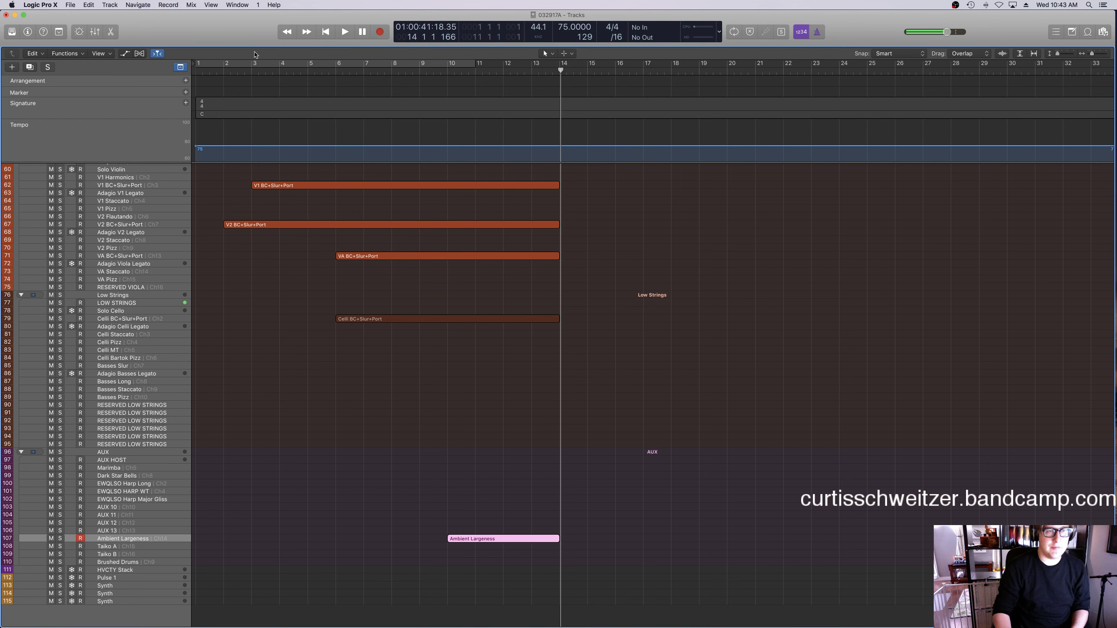
# Play the piece from around bar 2 to hear the Ambient Largeness part with the strings.
pyautogui.click(220, 72)
pyautogui.press('space')
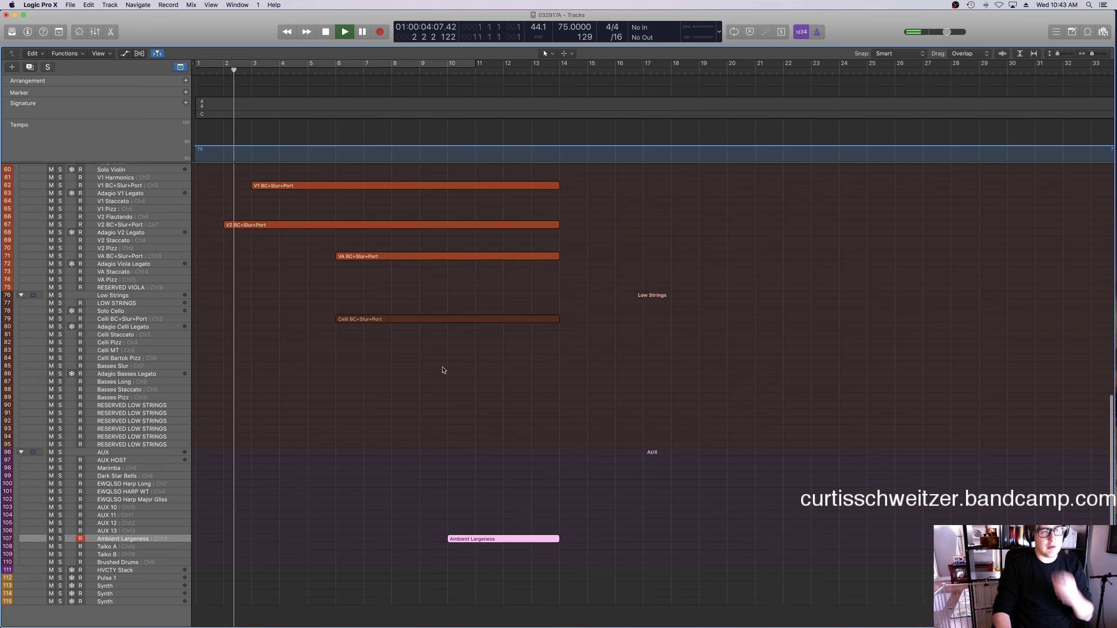
pyautogui.scroll(2, 442, 370)
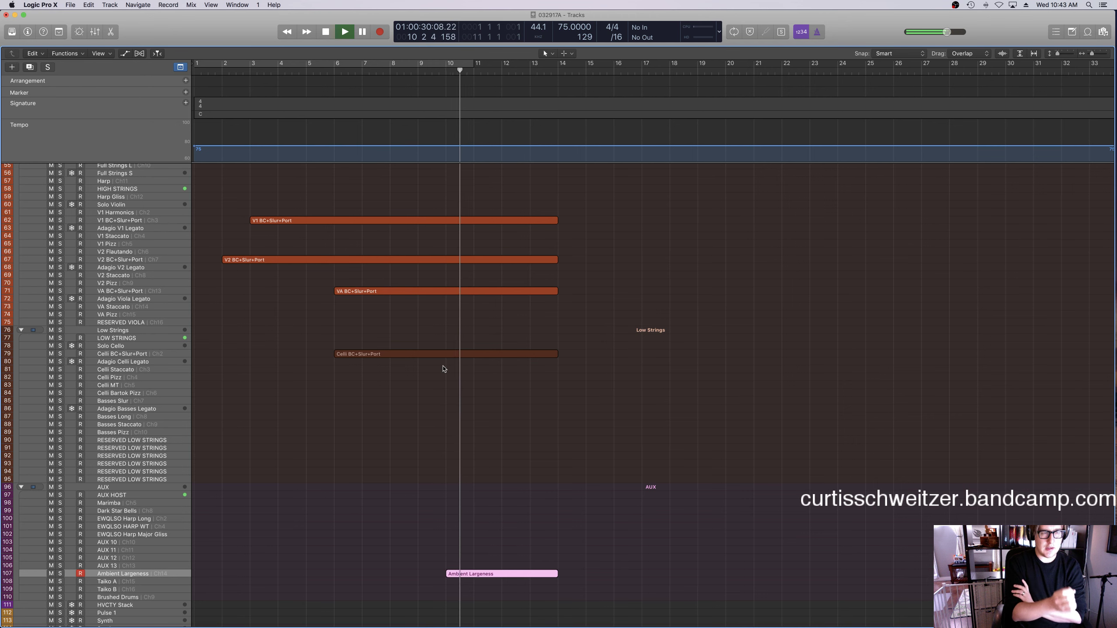
pyautogui.scroll(1, 466, 484)
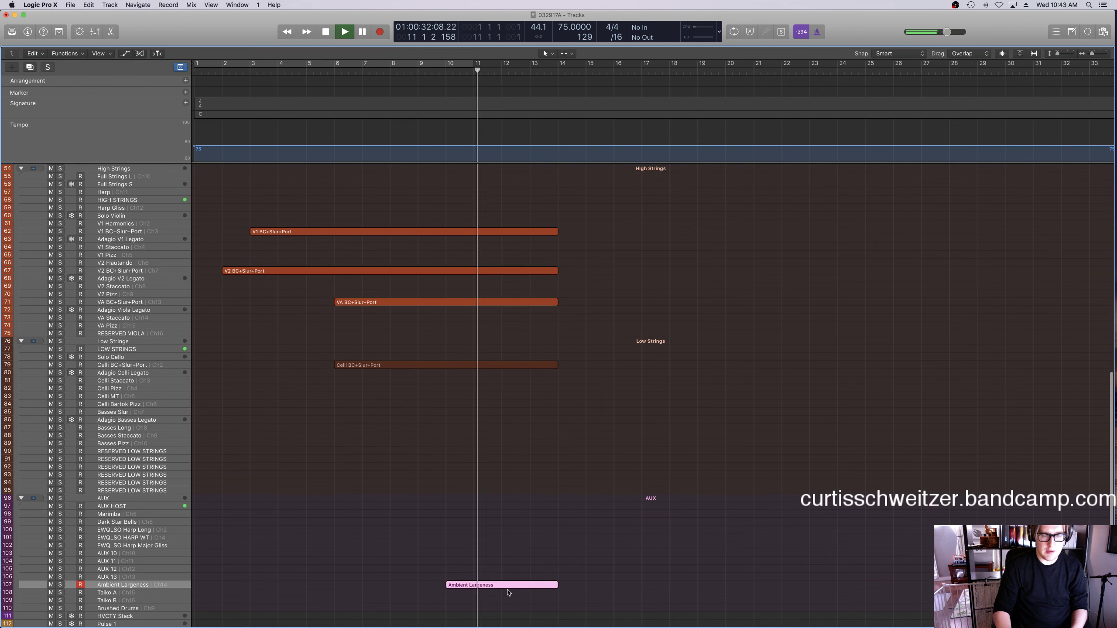
# Set the Ambient Largeness region's Expression to 66 at bar 10 and close the editor.
pyautogui.doubleClick(503, 590)
pyautogui.click(62, 571)
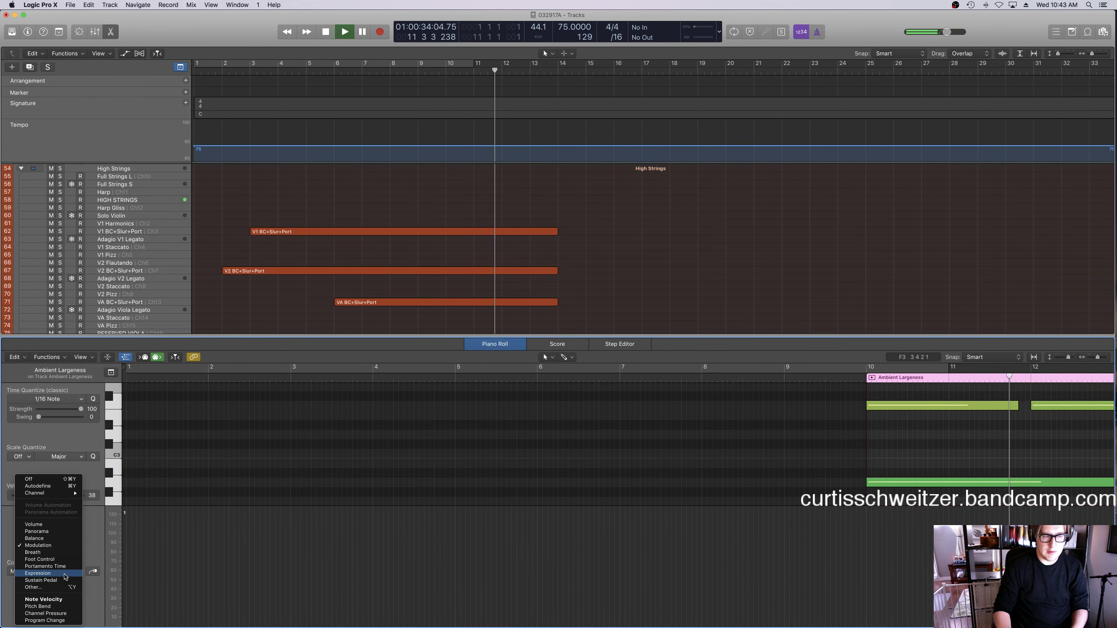
pyautogui.press('Return')
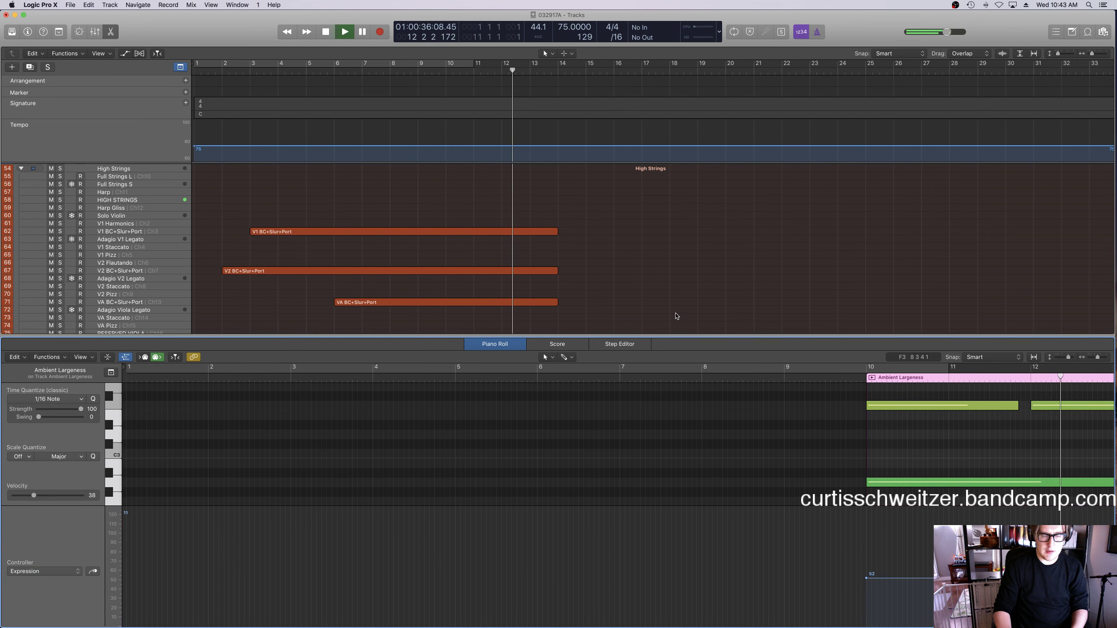
pyautogui.press('e')
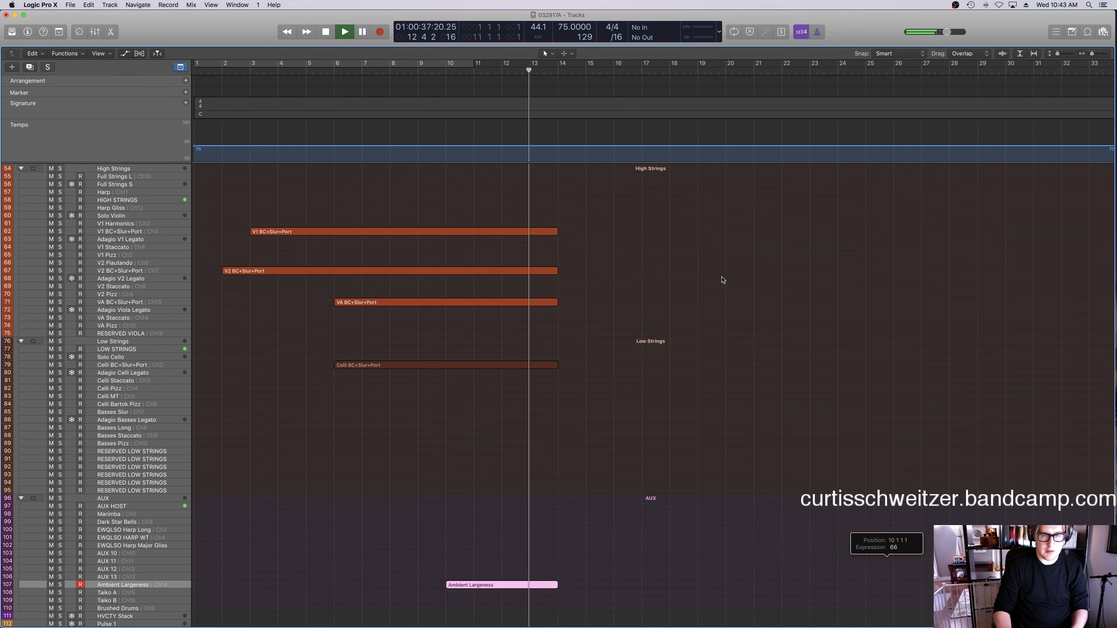
# Record a new first-violin passage on the V1 BC+Slur+Port track from bar 14 to bar 20.
pyautogui.scroll(5, 684, 293)
pyautogui.scroll(3, 683, 294)
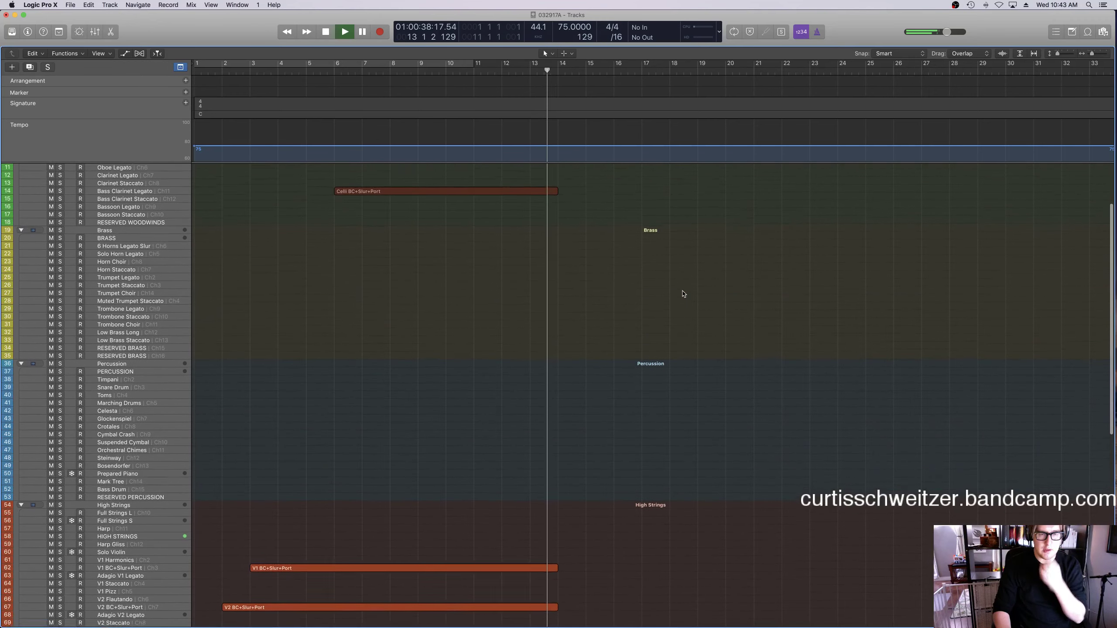
pyautogui.hscroll(4, 682, 294)
pyautogui.scroll(-6, 680, 295)
pyautogui.press('space')
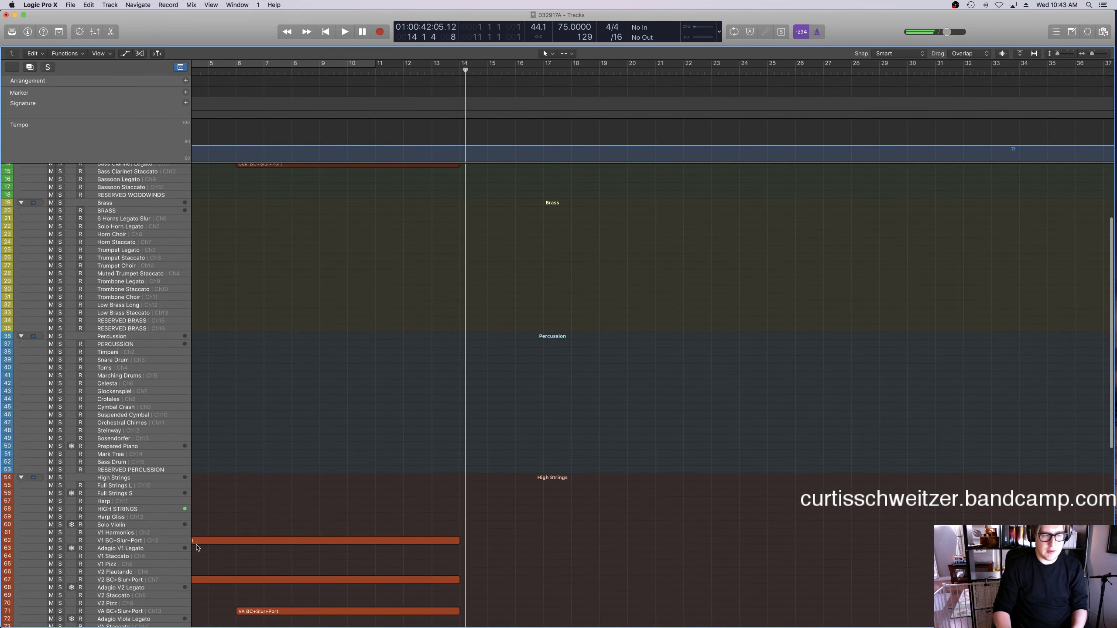
pyautogui.click(156, 499)
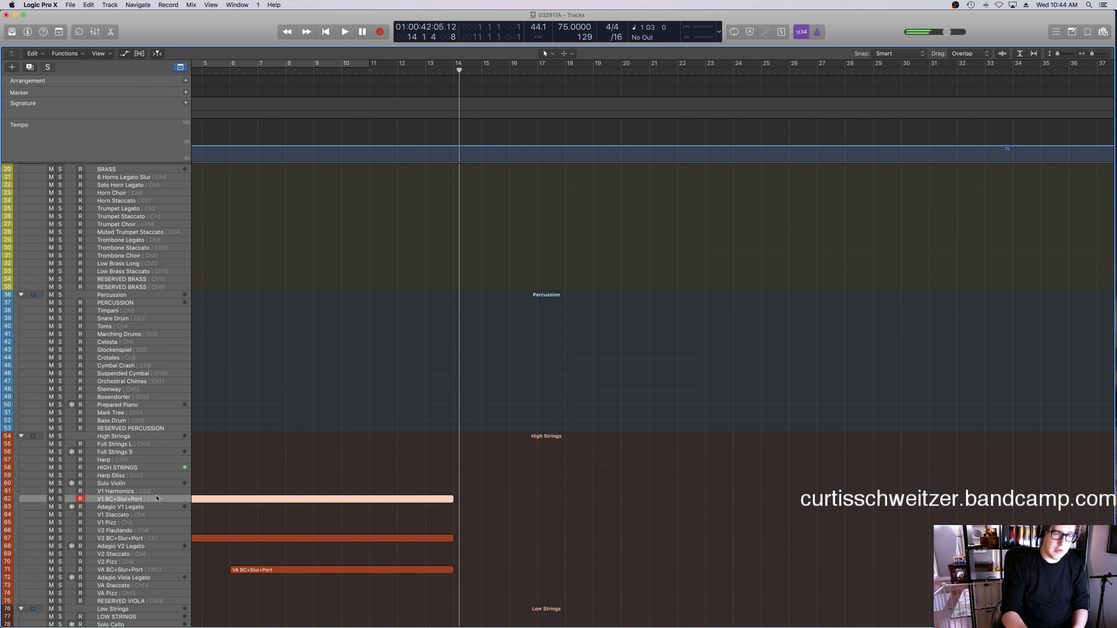
pyautogui.press('space')
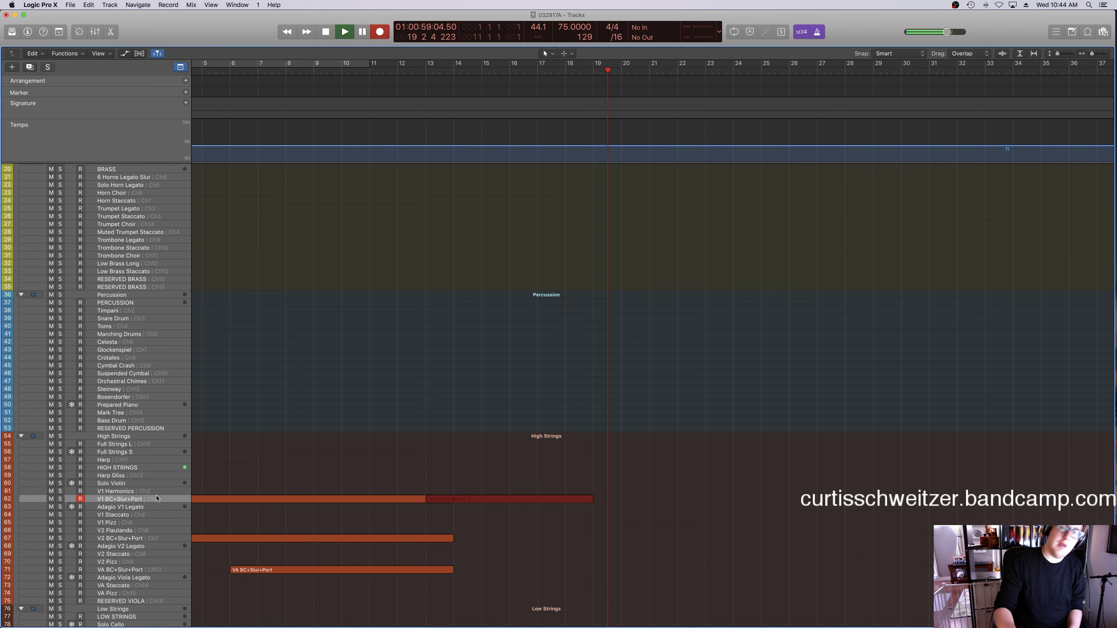
pyautogui.press('space')
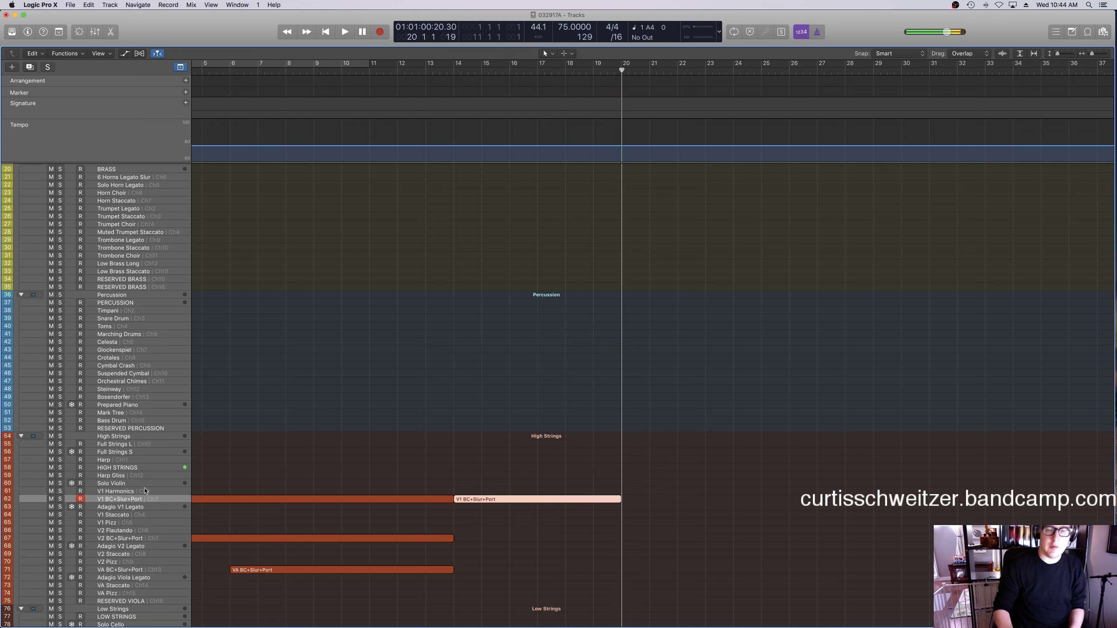
# Play from around bar 12 through the new first-violin passage with the Celli BC+Slur+Port track selected for live playing.
pyautogui.click(442, 72)
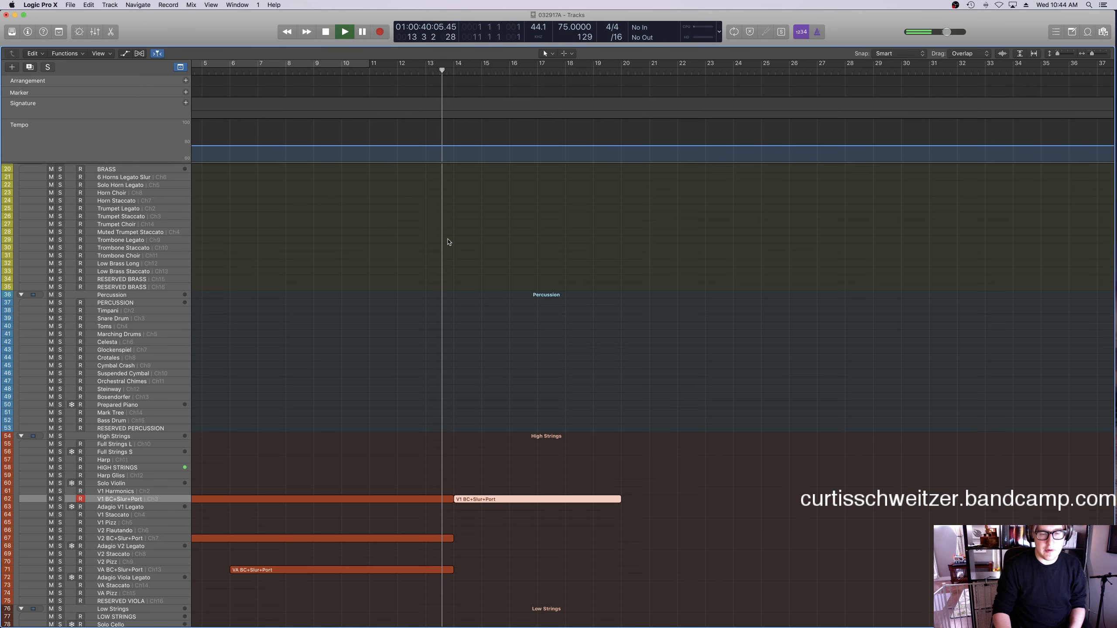
pyautogui.scroll(-3, 448, 242)
pyautogui.click(409, 77)
pyautogui.press('space')
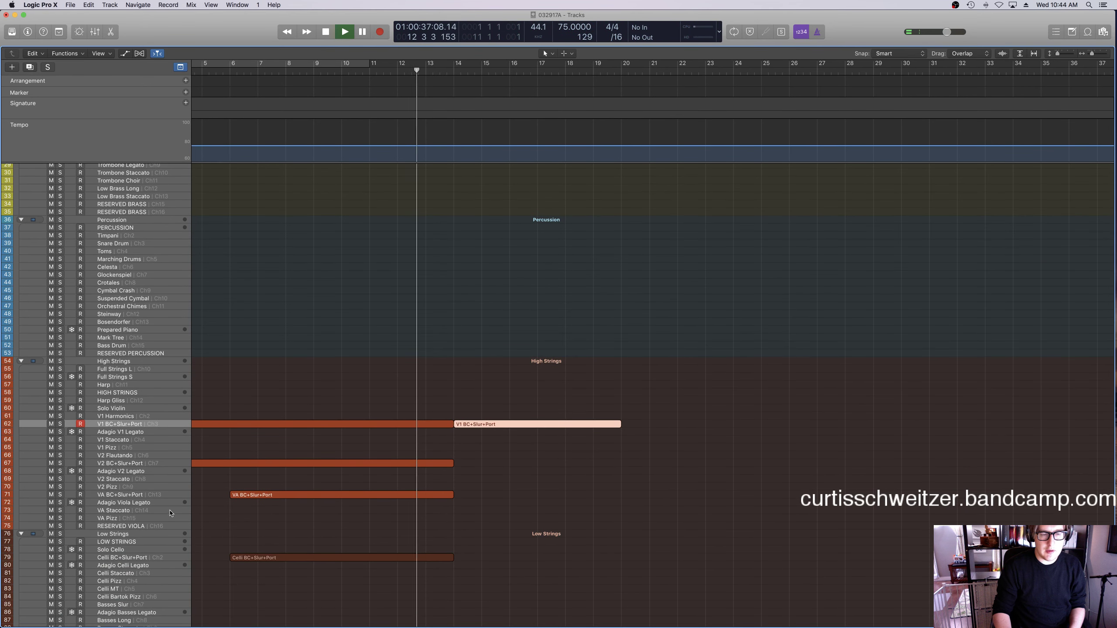
pyautogui.click(113, 559)
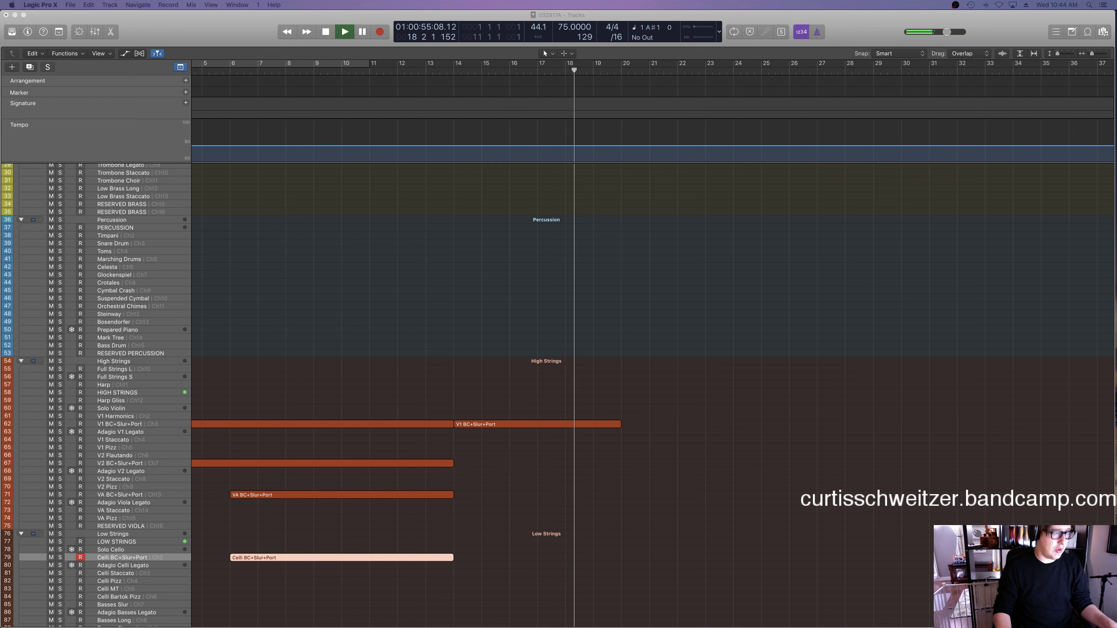
pyautogui.press('space')
# Extend the last long note of the new V1 region back to bar 18, with the preceding A4 note reaching it.
pyautogui.doubleClick(479, 424)
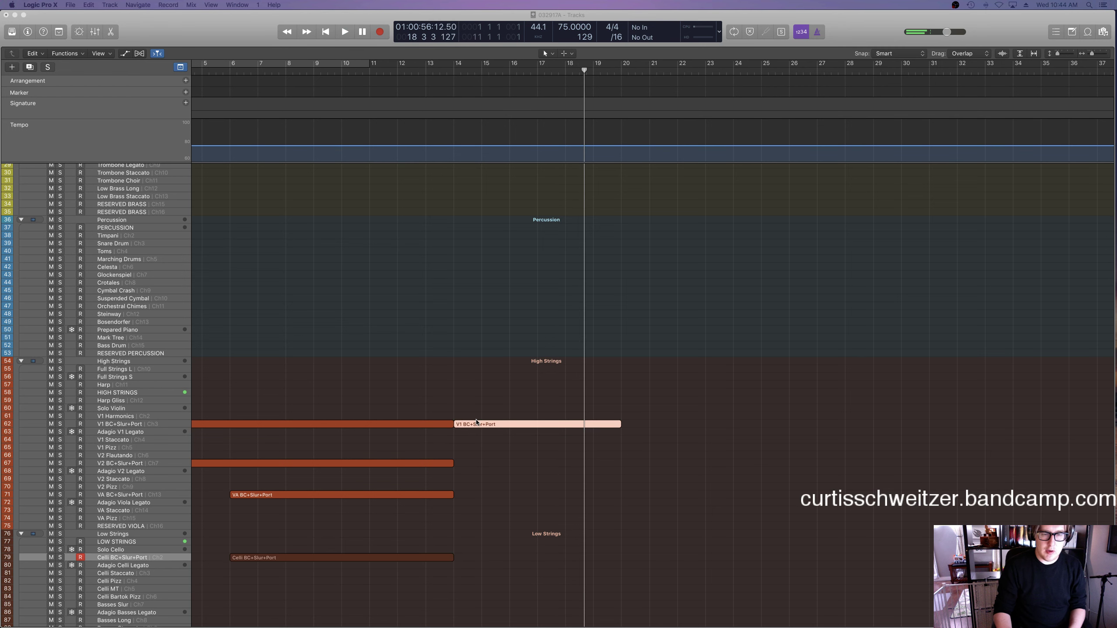
pyautogui.scroll(3, 875, 454)
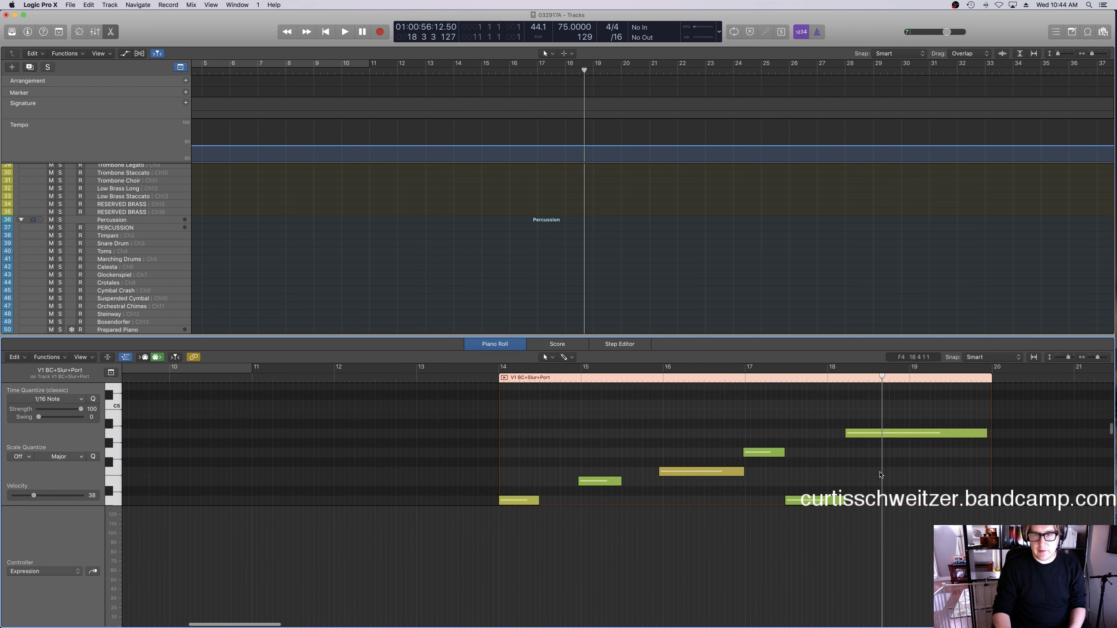
pyautogui.scroll(-3, 862, 444)
pyautogui.scroll(1, 846, 435)
pyautogui.moveTo(844, 441); pyautogui.dragTo(830, 461)
pyautogui.scroll(3, 825, 441)
pyautogui.scroll(-3, 827, 451)
pyautogui.click(822, 461)
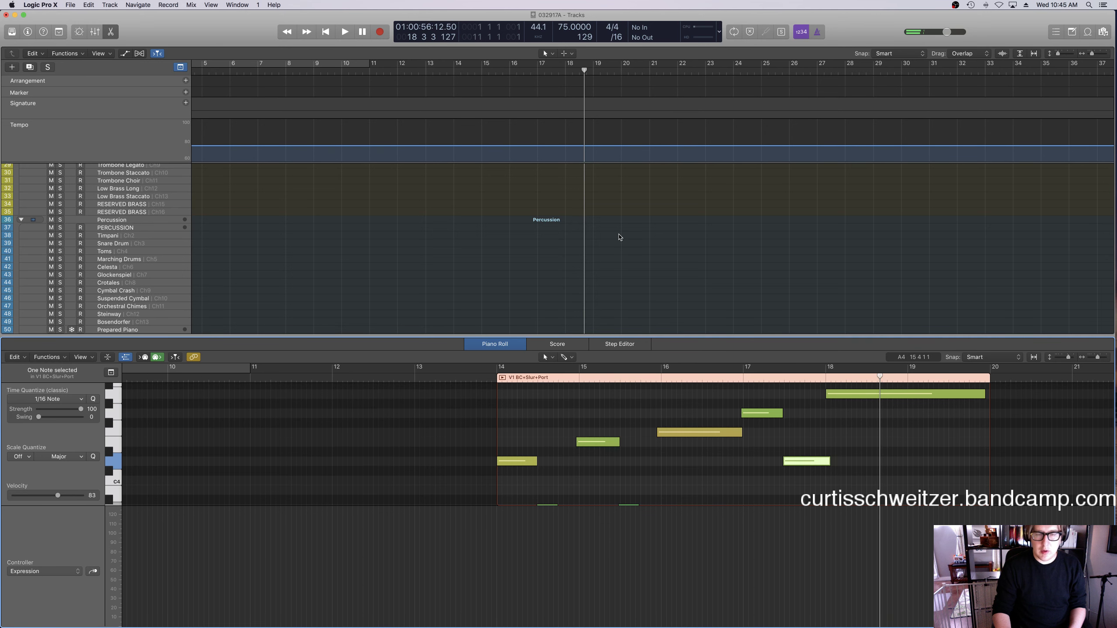
pyautogui.press('e')
# Record a cello passage from bar 14 to bar 20 and join it with the earlier Celli BC+Slur+Port region.
pyautogui.click(462, 77)
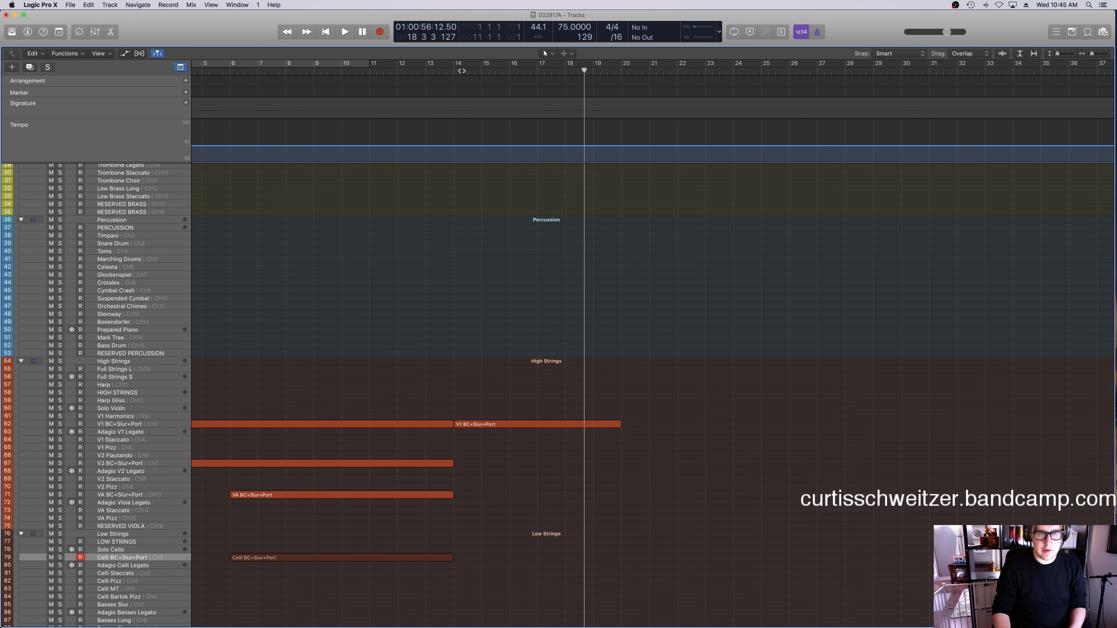
pyautogui.click(461, 71)
pyautogui.press('space')
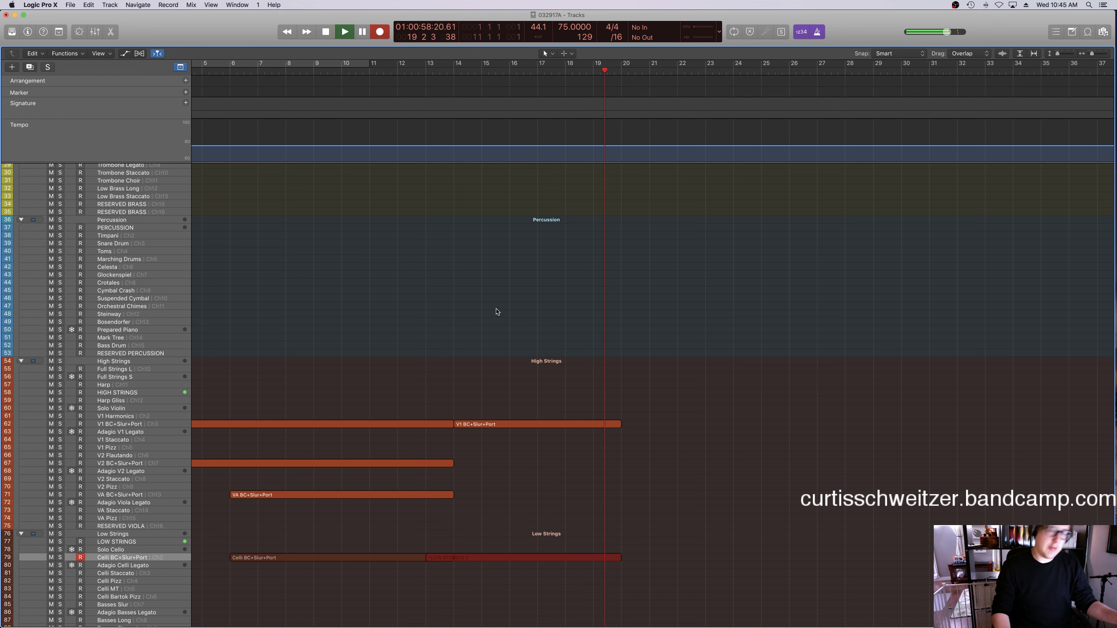
pyautogui.hscroll(1, 497, 312)
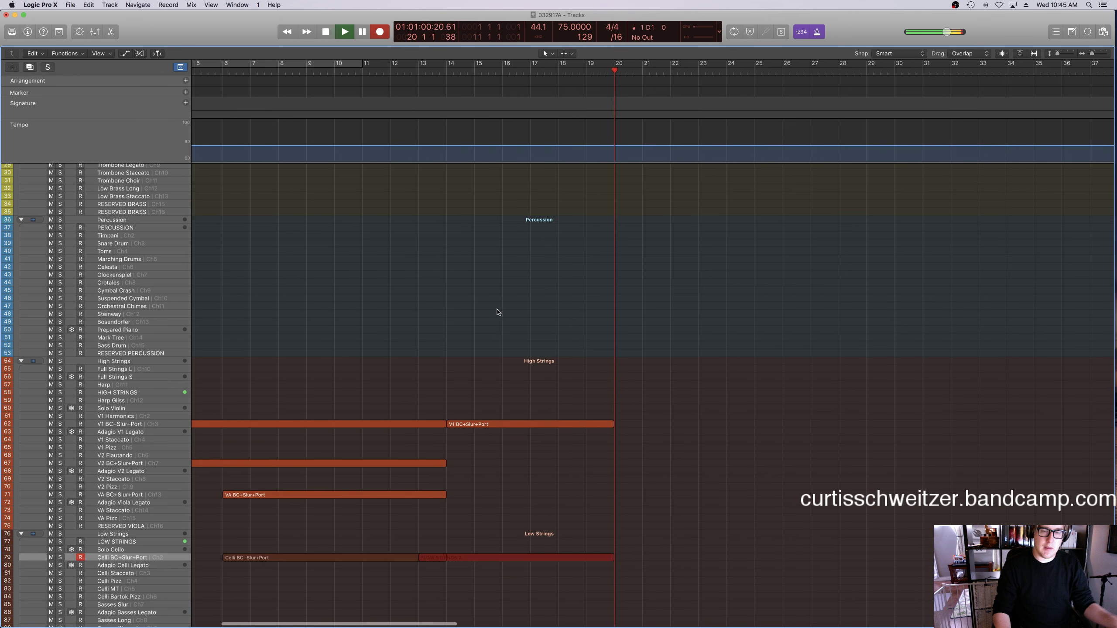
pyautogui.press('space')
pyautogui.moveTo(498, 528); pyautogui.dragTo(431, 567)
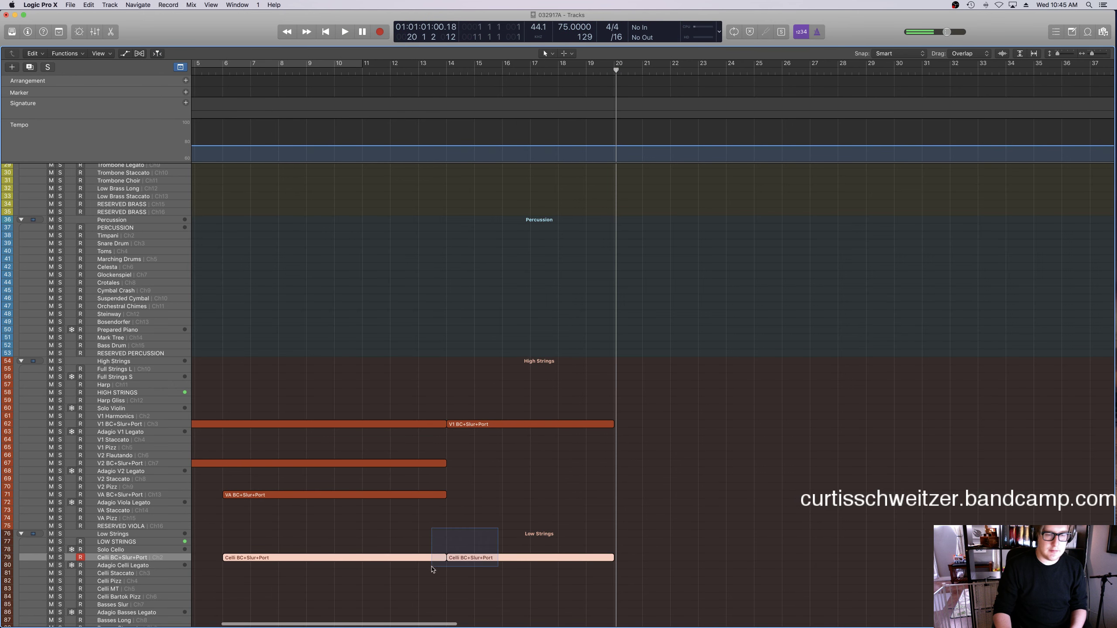
# Play around bar 14 while examining the notes of the joined Celli BC+Slur+Port region in the Piano Roll.
pyautogui.click(446, 73)
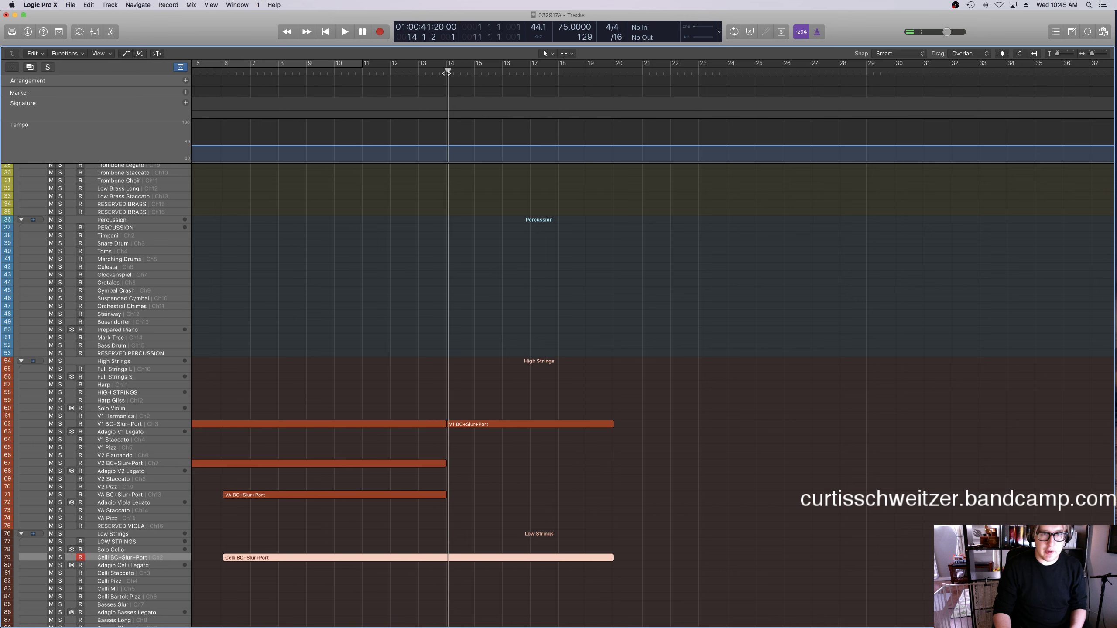
pyautogui.press('p')
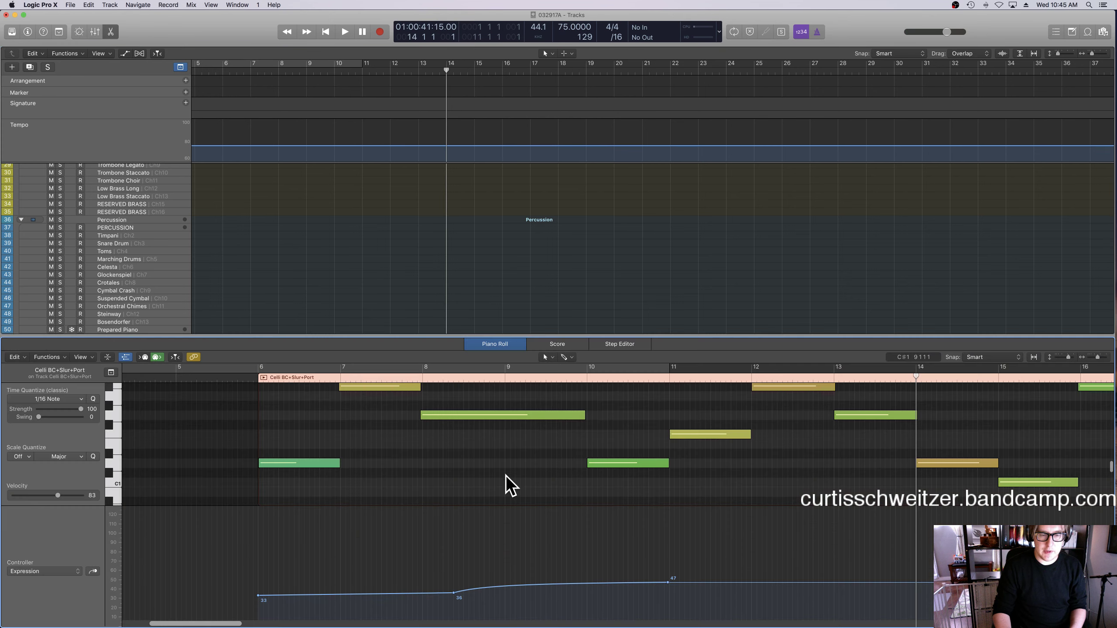
pyautogui.hscroll(5, 740, 492)
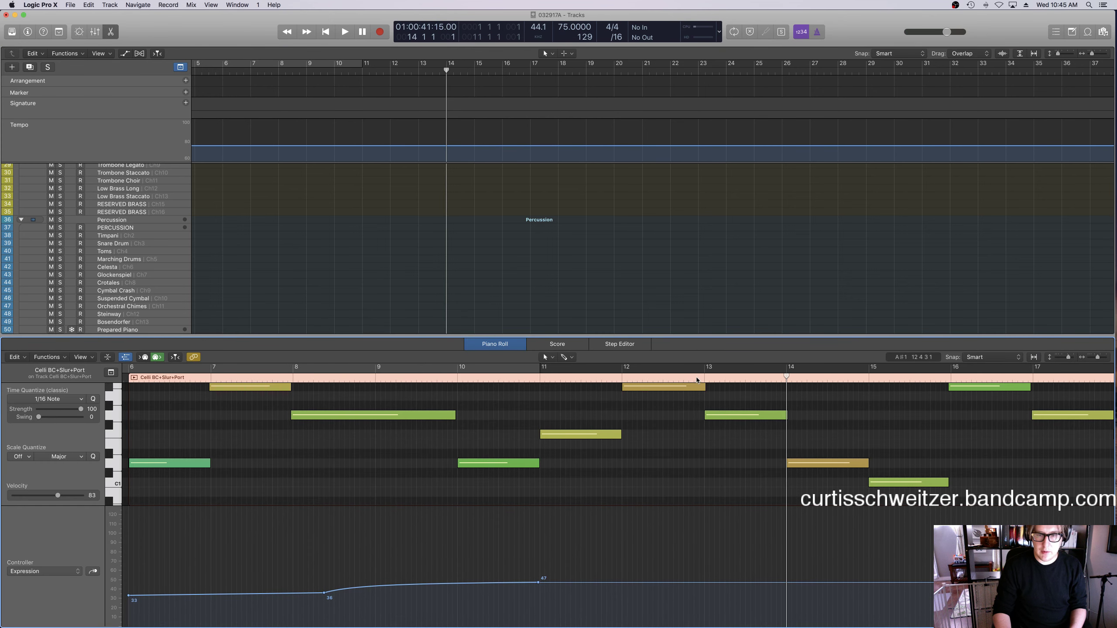
pyautogui.press('space')
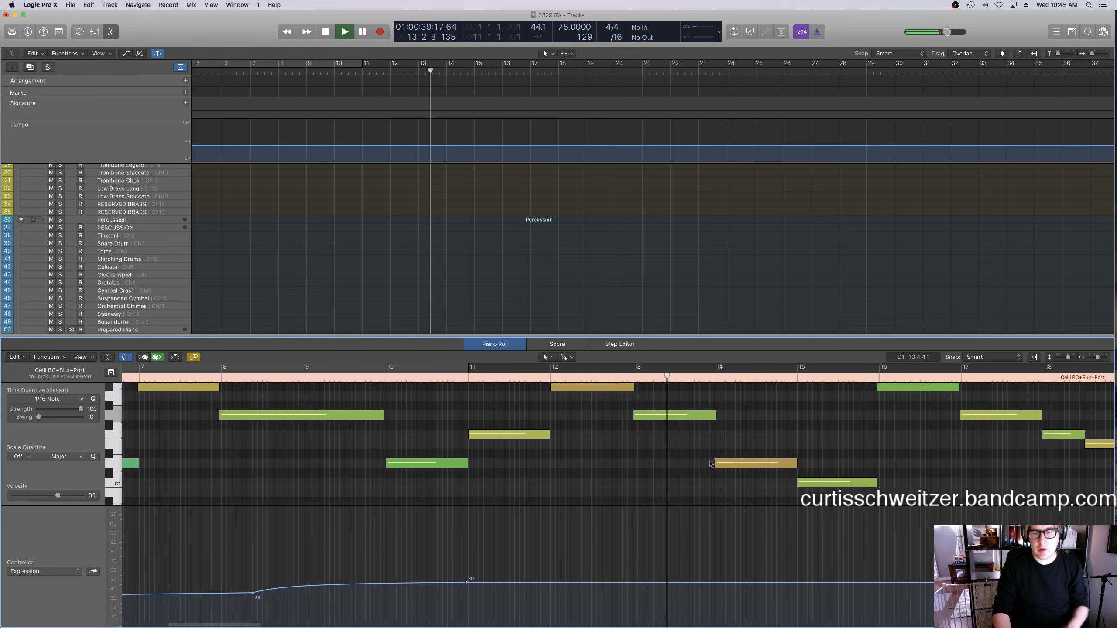
pyautogui.click(656, 299)
pyautogui.press('p')
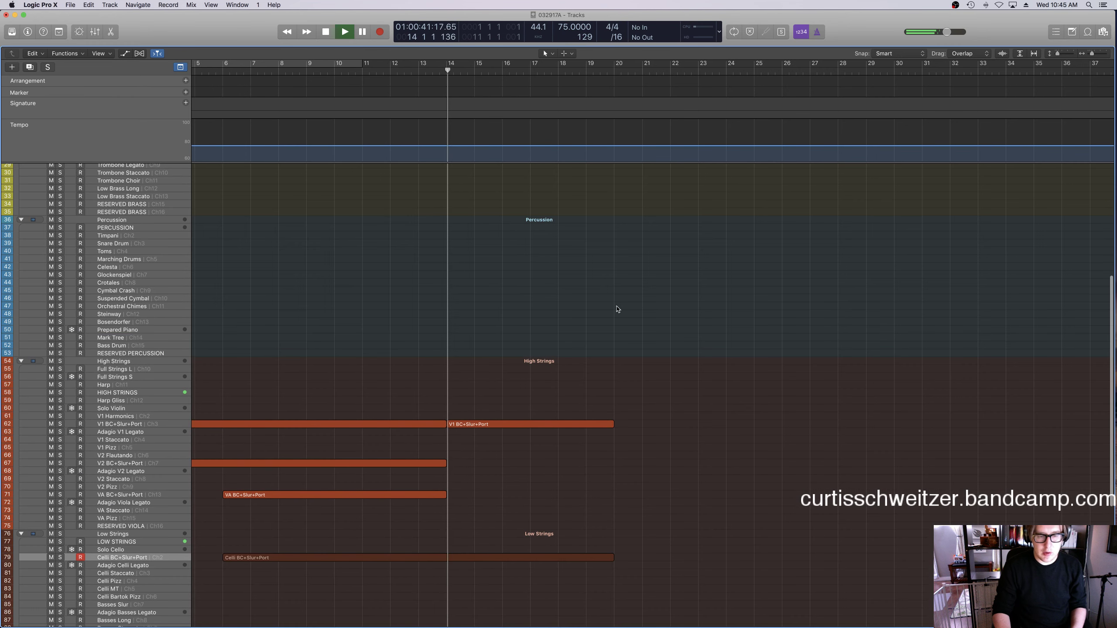
# Record a second-violin passage on the V2 BC+Slur+Port track from bar 14 to bar 20.
pyautogui.click(199, 464)
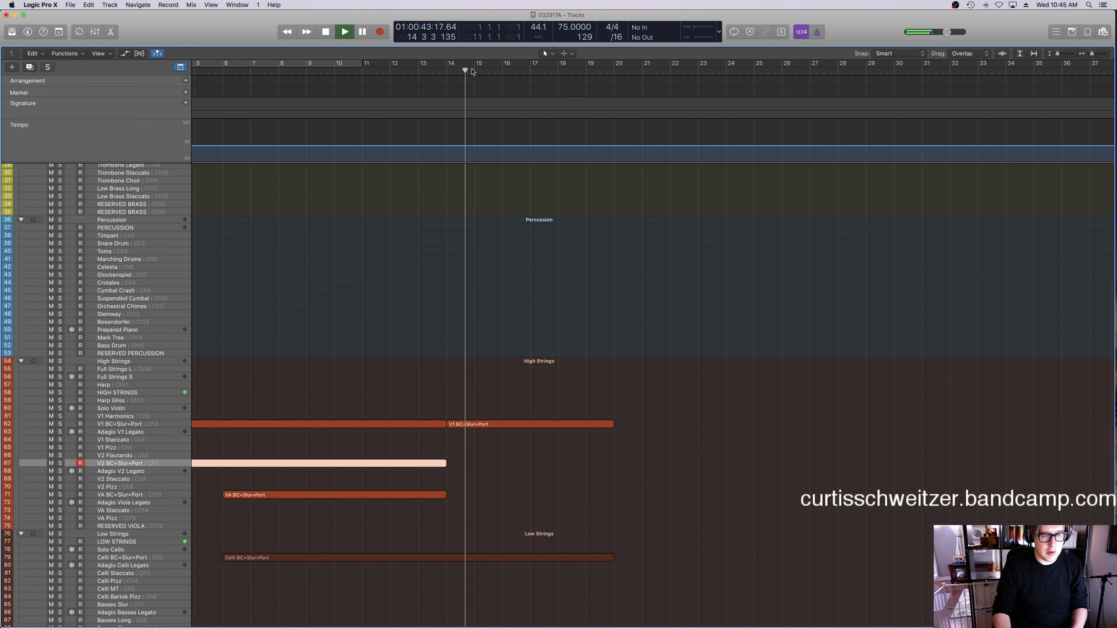
pyautogui.moveTo(473, 71); pyautogui.dragTo(460, 71)
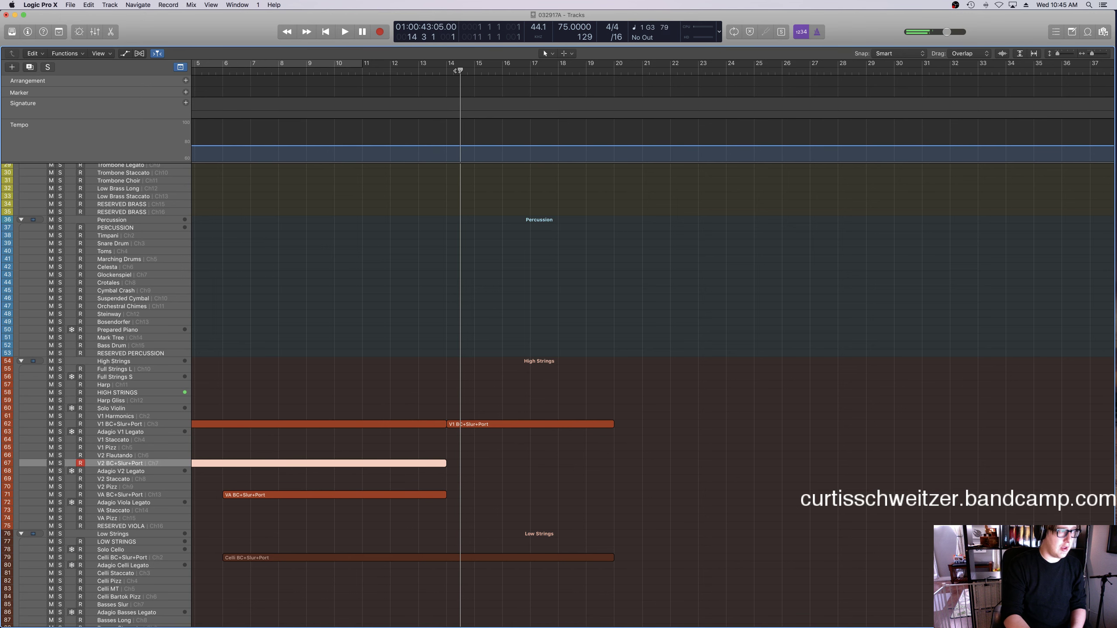
pyautogui.press('space')
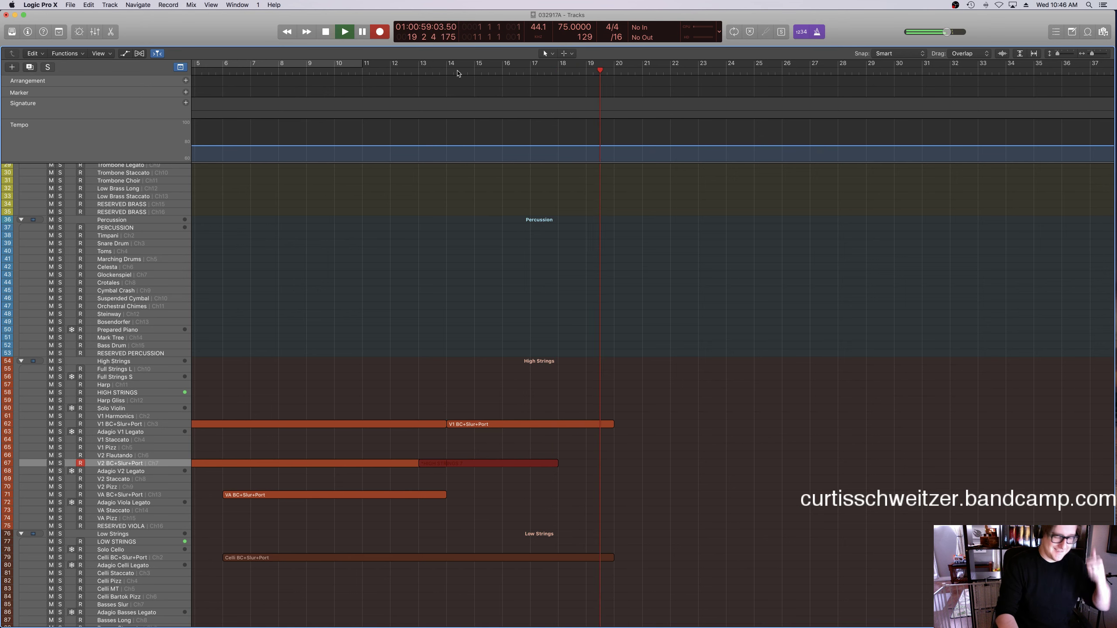
pyautogui.press('space')
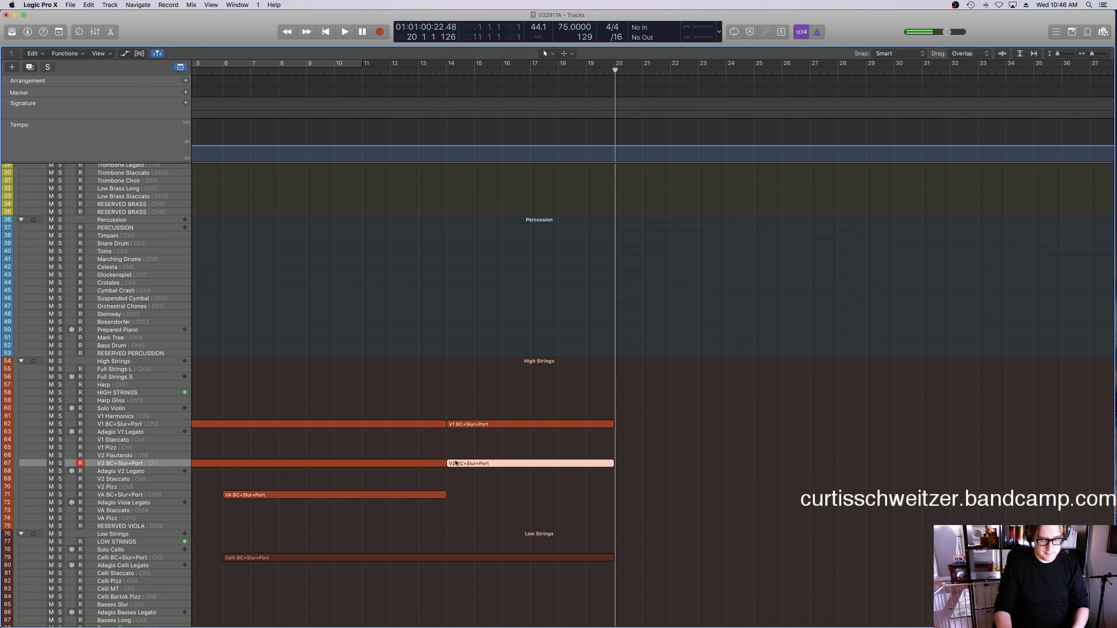
# Join the two V2 BC+Slur+Port regions and the two V1 BC+Slur+Port regions into one continuous region per track.
pyautogui.keyDown('shift'); pyautogui.click(431, 467); pyautogui.keyUp('shift')
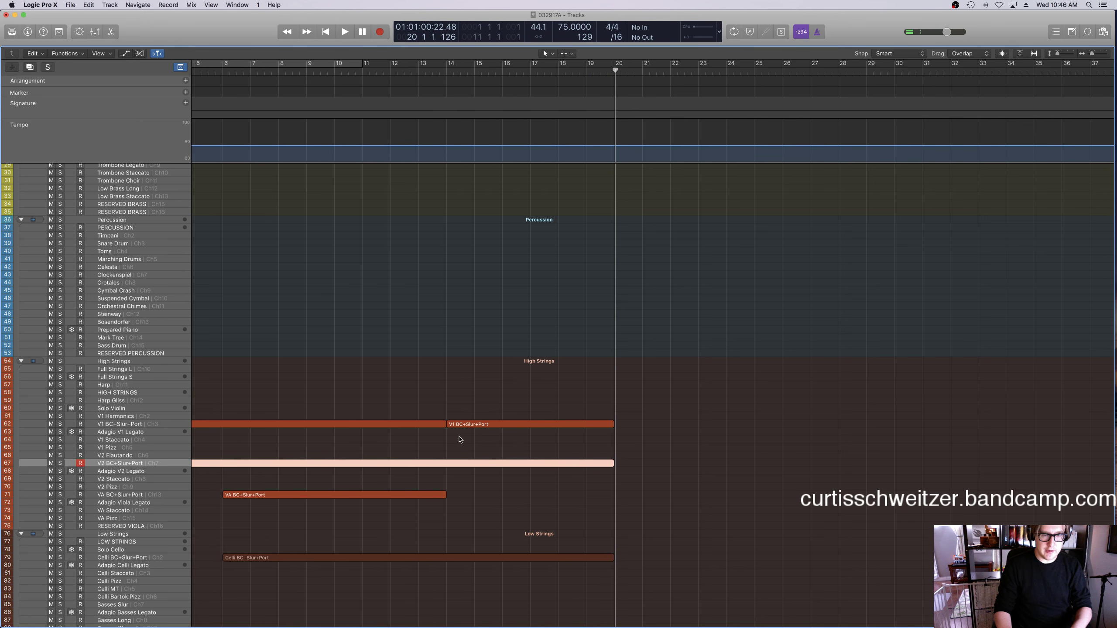
pyautogui.moveTo(460, 439); pyautogui.dragTo(431, 413)
pyautogui.click(438, 73)
pyautogui.press('space')
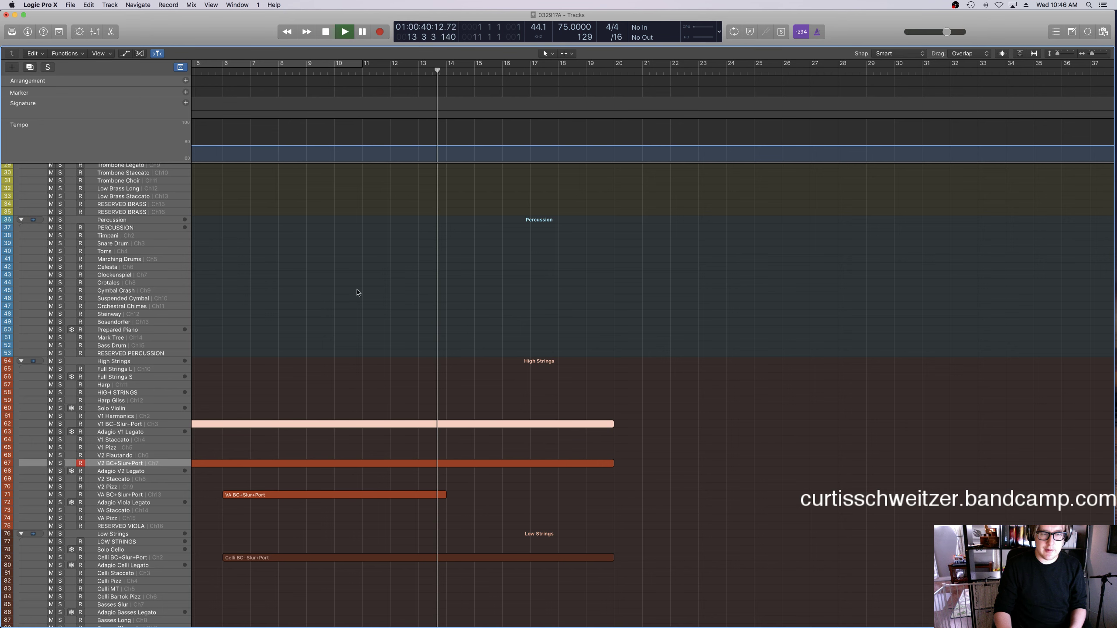
# Record a viola passage from bar 14 to bar 20 and join it with the earlier VA BC+Slur+Port region.
pyautogui.click(144, 495)
pyautogui.press('space')
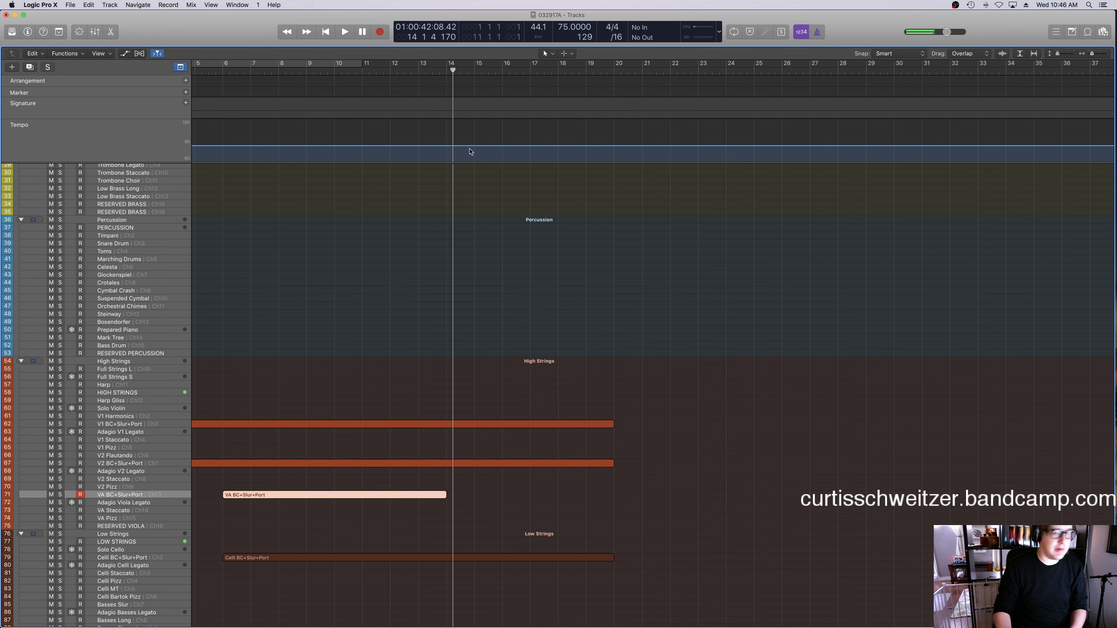
pyautogui.press('space')
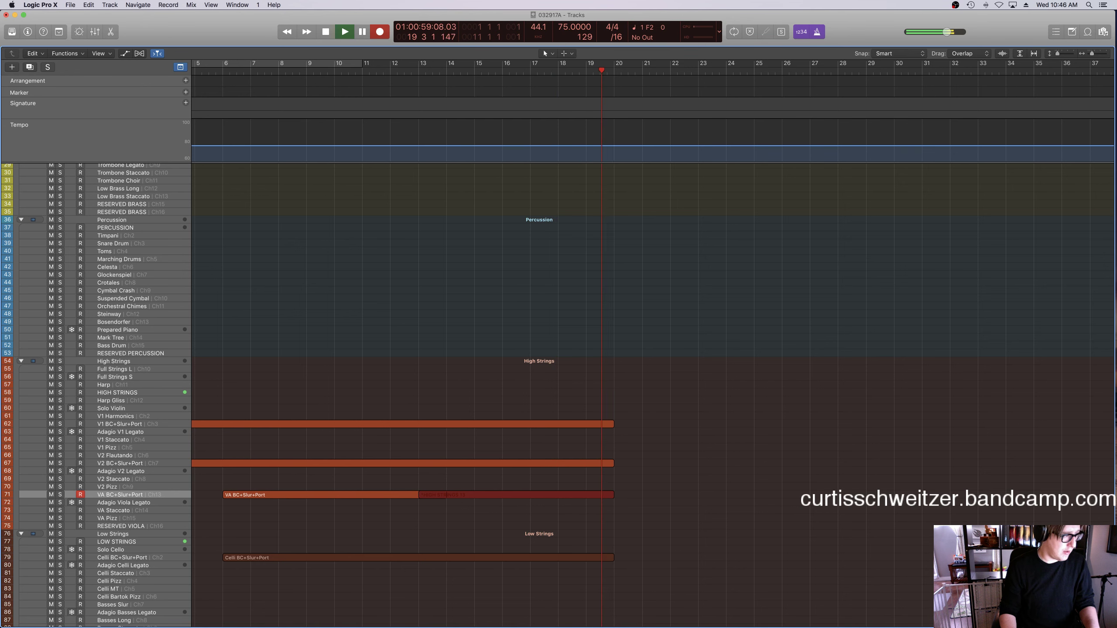
pyautogui.press('space')
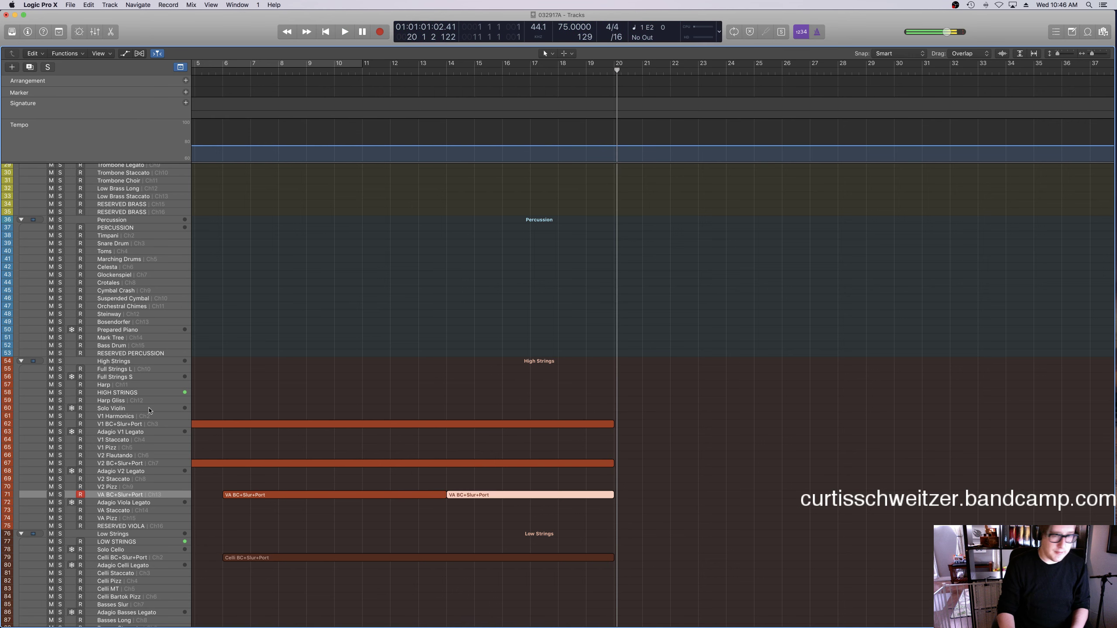
pyautogui.moveTo(524, 526); pyautogui.dragTo(402, 493)
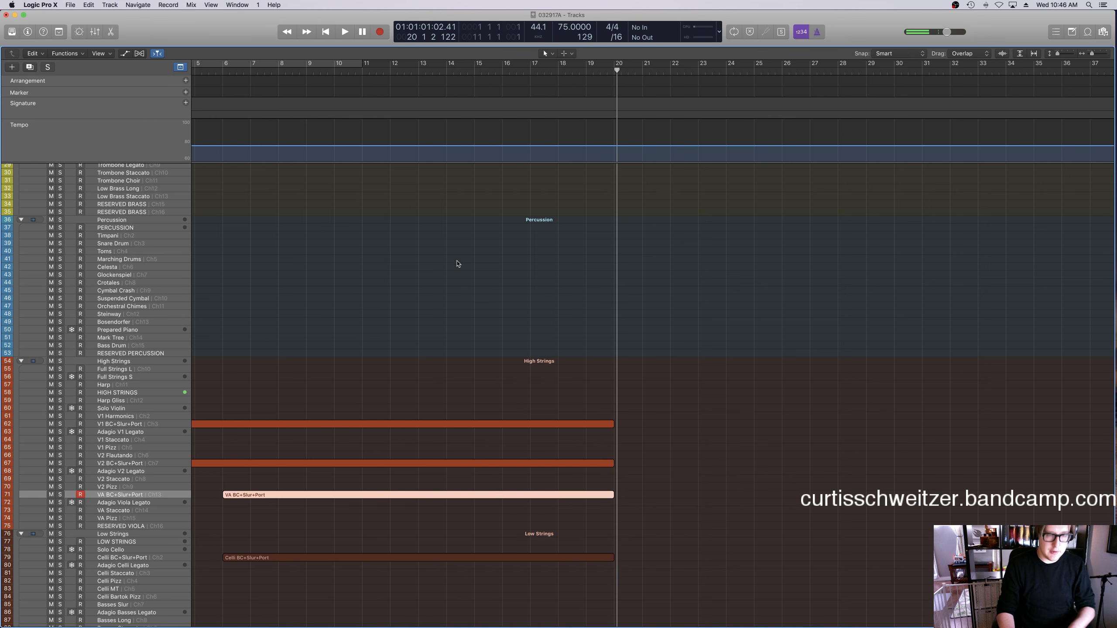
# Play the arrangement from just before bar 2 to about bar 16 to review all the string parts together.
pyautogui.hscroll(-5, 457, 264)
pyautogui.click(215, 70)
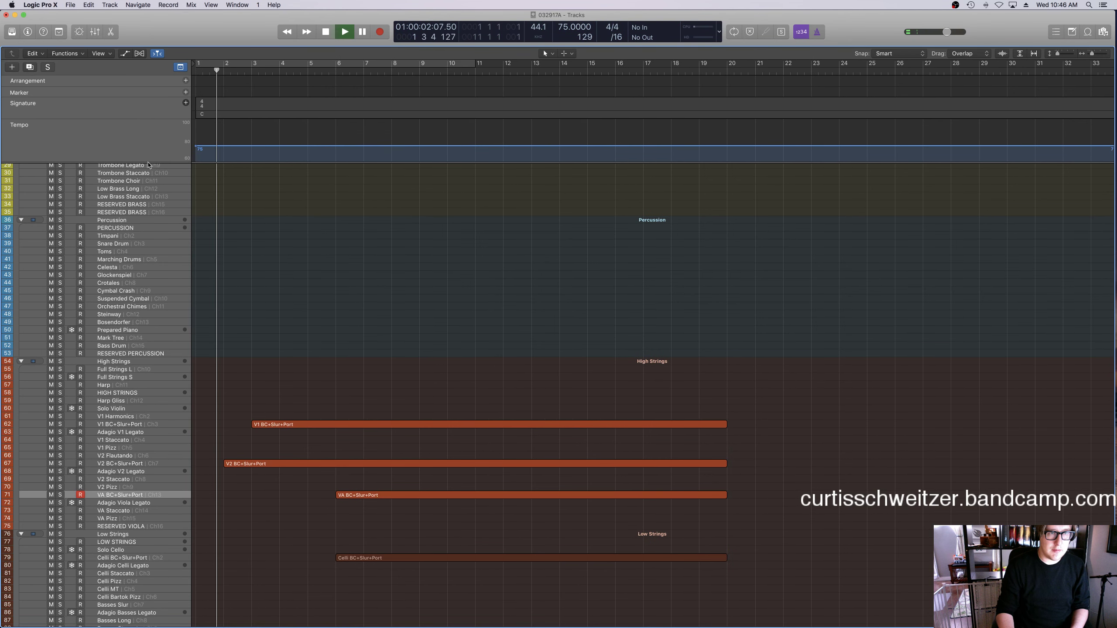
pyautogui.press('space')
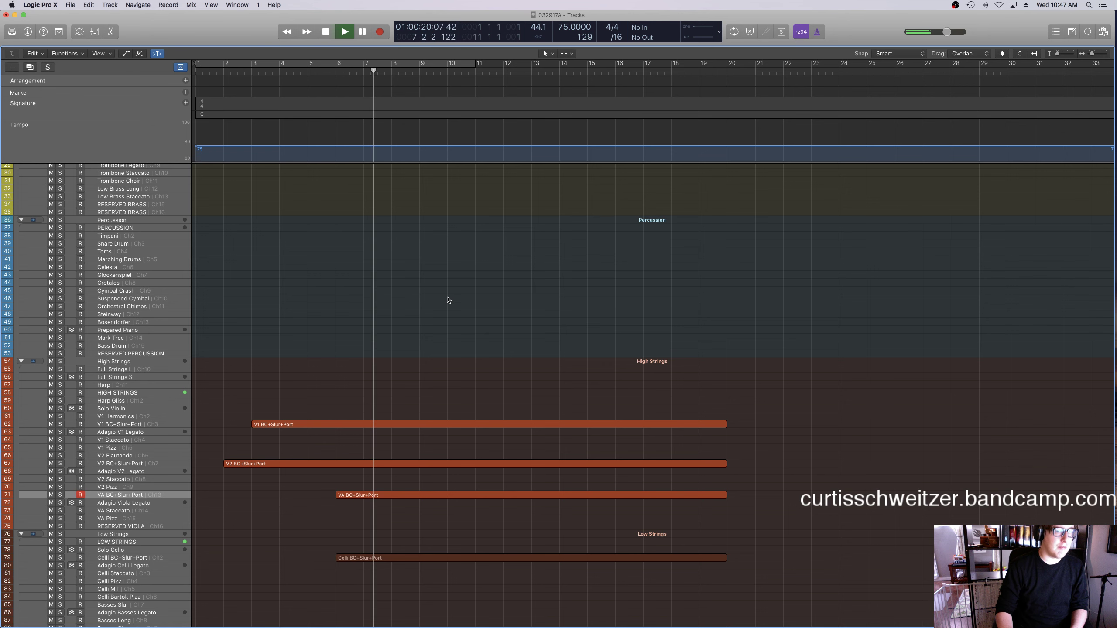
pyautogui.scroll(2, 447, 301)
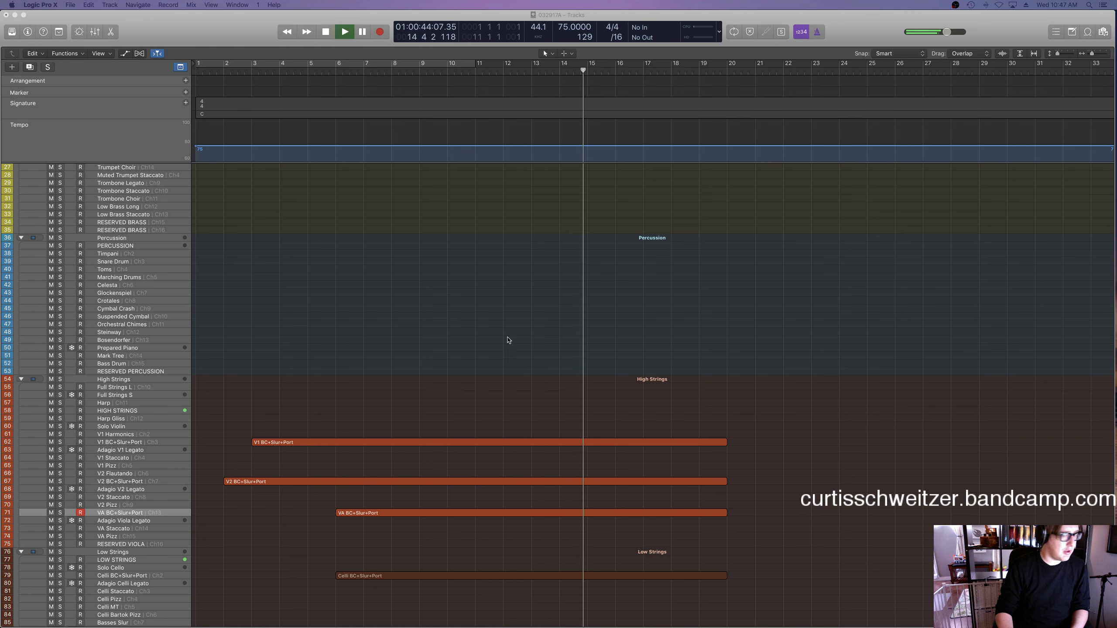
# Shape an Expression swell in the V2 region, rising from 74 at bar 13 to 89 at bar 14 and back to 74 at bar 15.
pyautogui.doubleClick(614, 481)
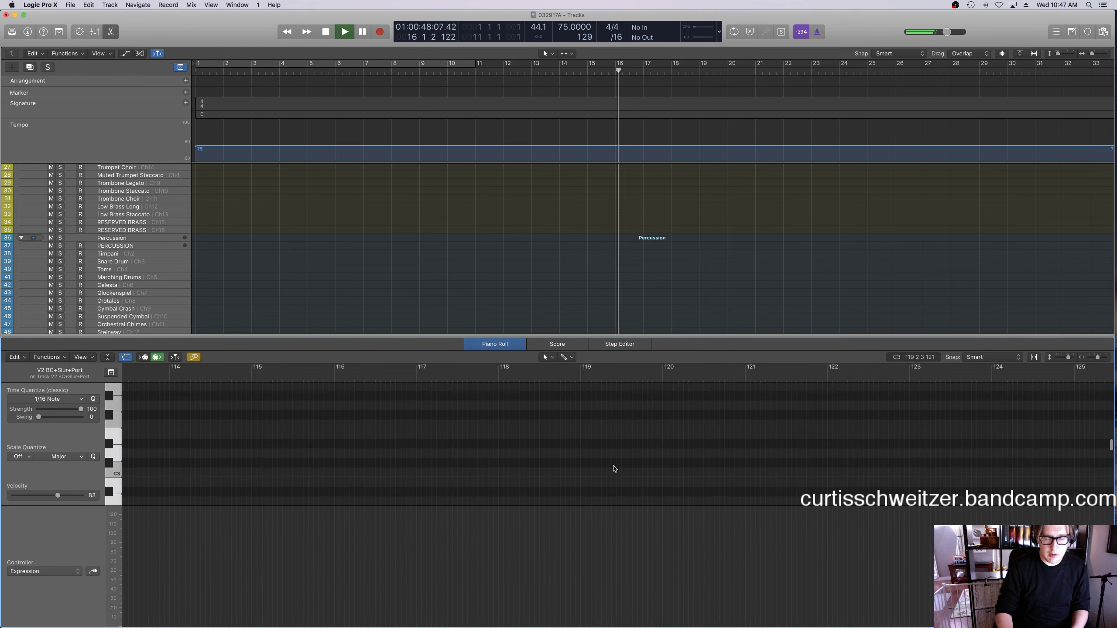
pyautogui.press('space')
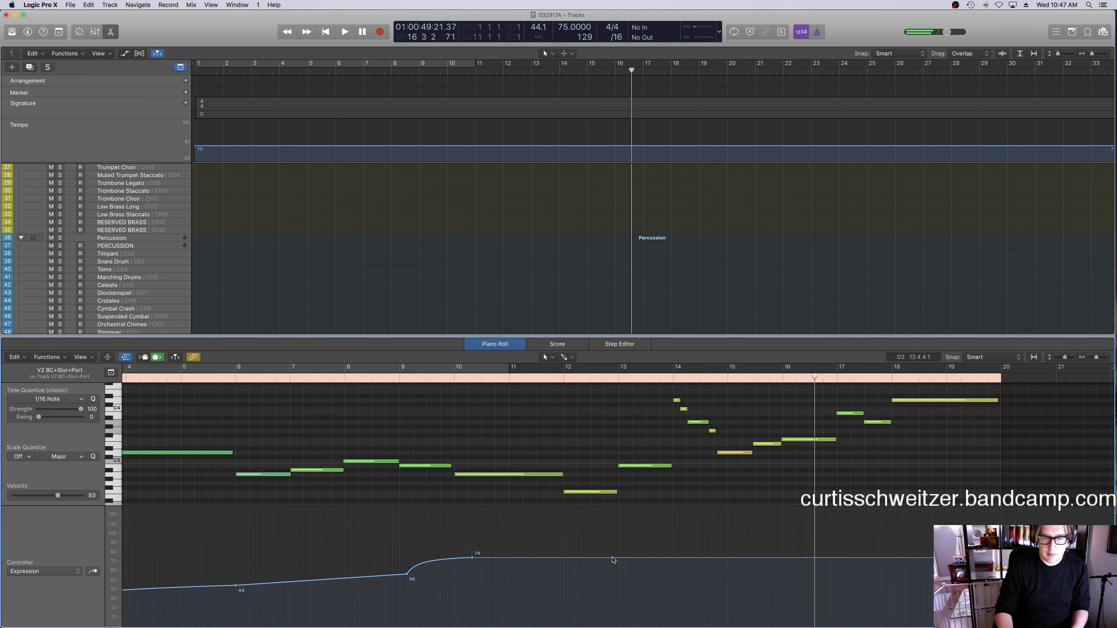
pyautogui.moveTo(668, 559); pyautogui.dragTo(732, 558)
pyautogui.click(608, 379)
pyautogui.press('space')
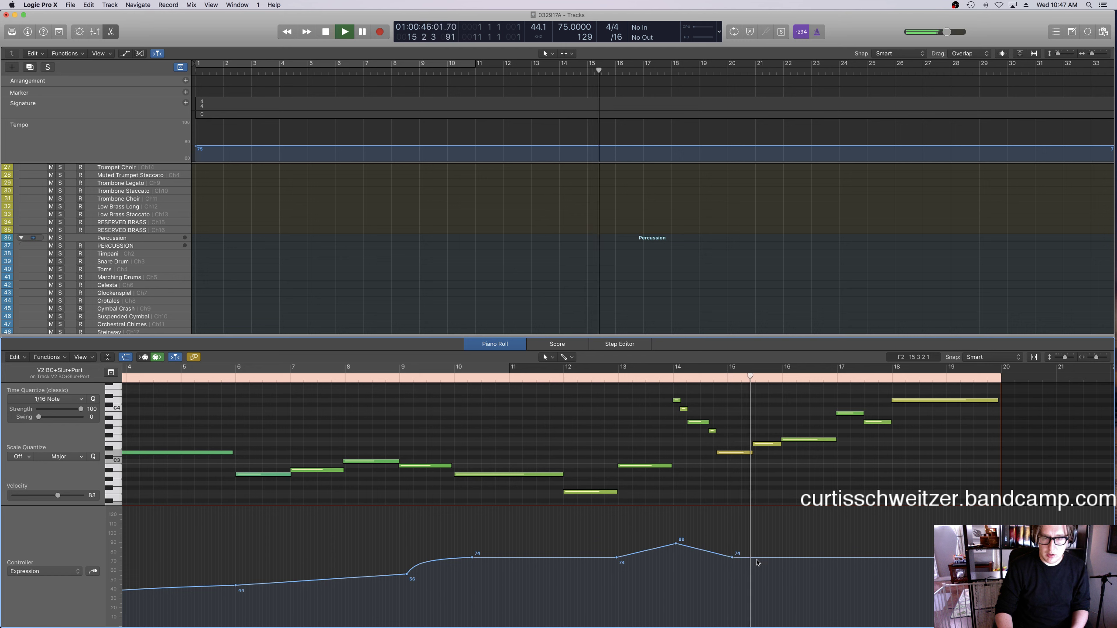
# Lower the V2 Expression to 57 just before bar 16, raise it to about 78 before bar 18, and slightly lengthen the note leading into bar 15.
pyautogui.moveTo(737, 562); pyautogui.dragTo(777, 574)
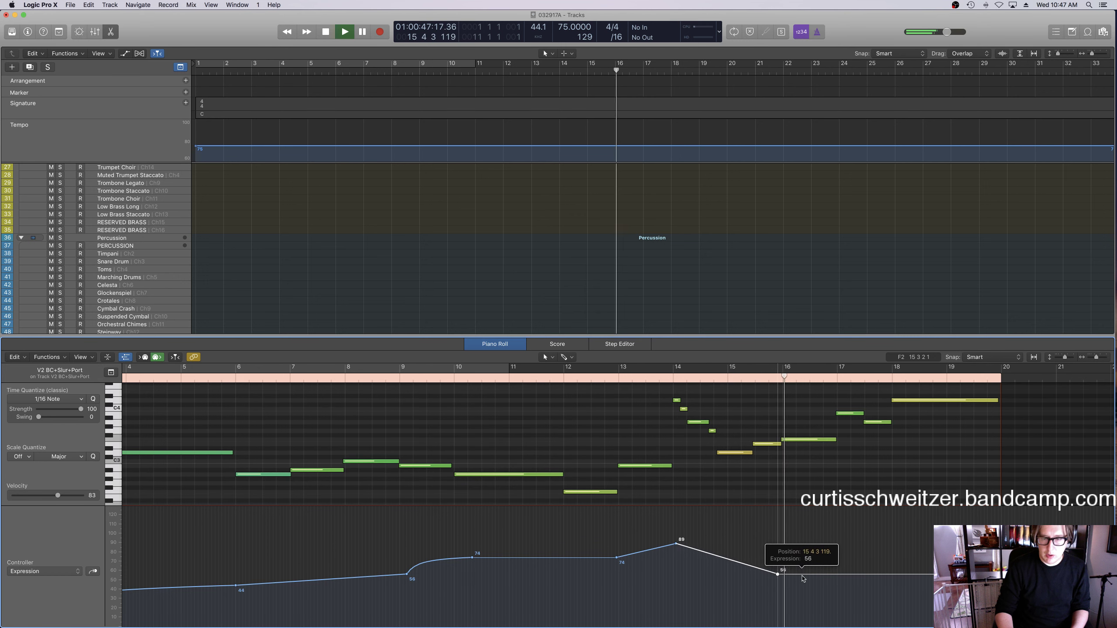
pyautogui.moveTo(750, 451); pyautogui.dragTo(755, 451)
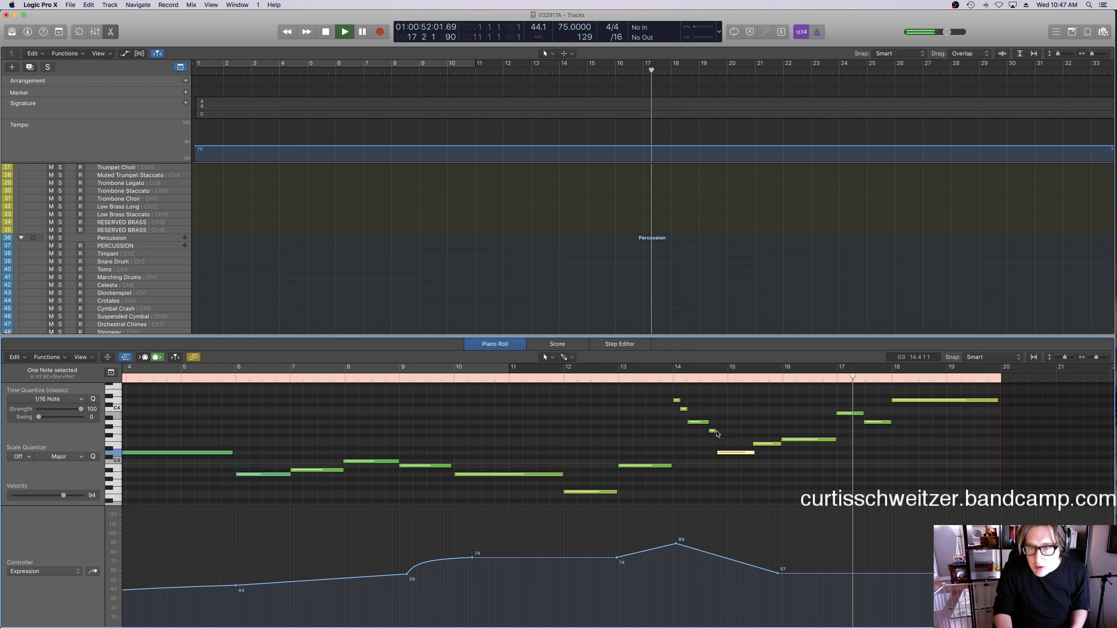
pyautogui.moveTo(862, 577); pyautogui.dragTo(888, 553)
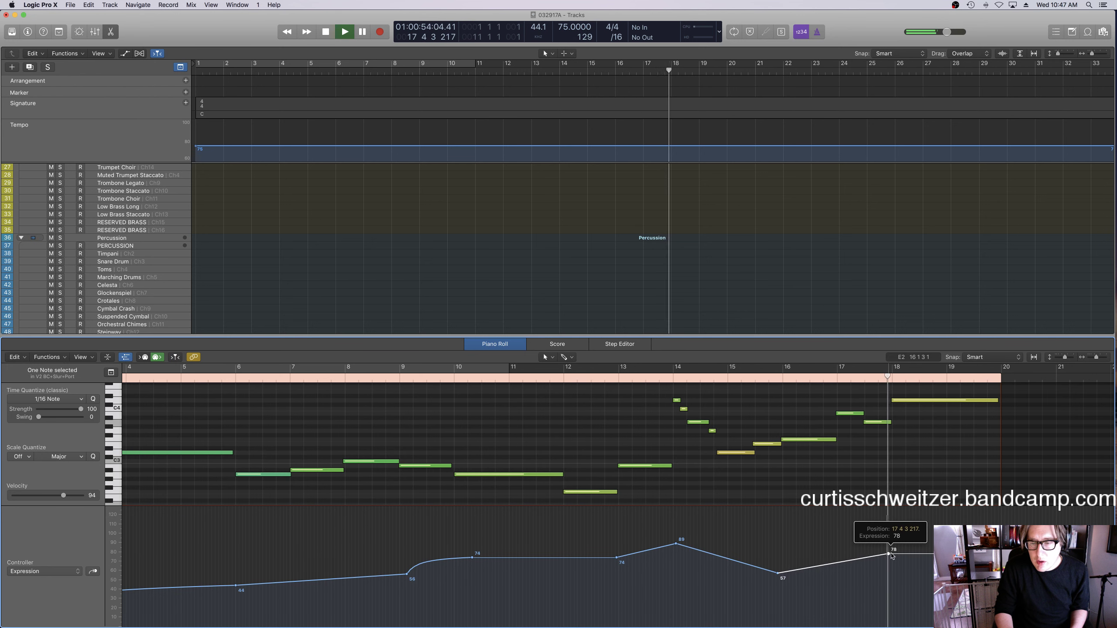
pyautogui.moveTo(777, 573); pyautogui.dragTo(777, 569)
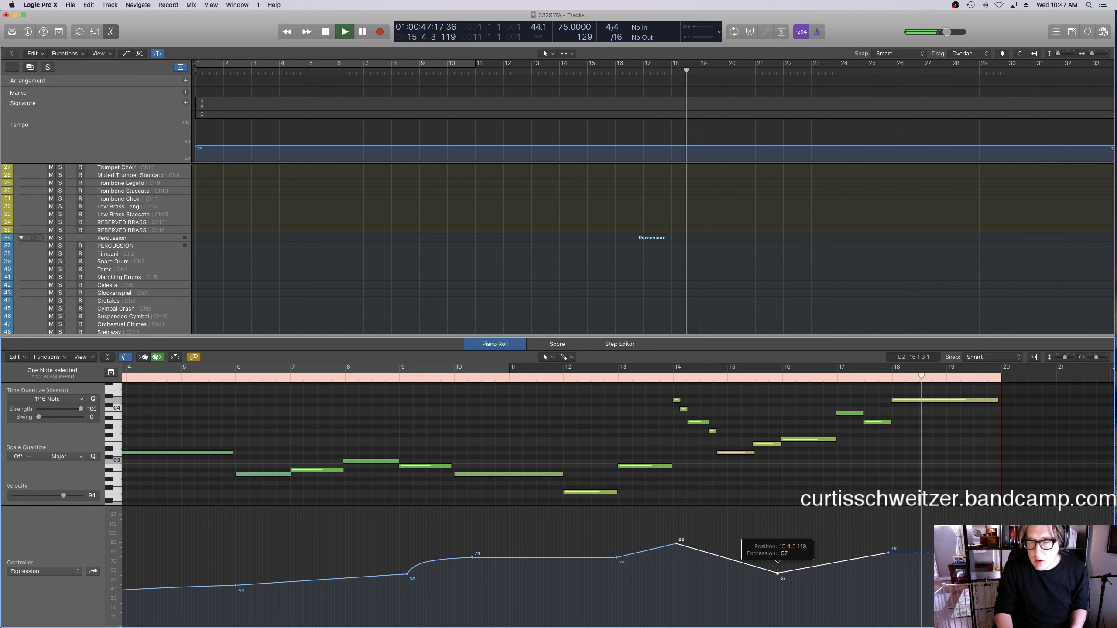
pyautogui.press('e')
pyautogui.click(728, 277)
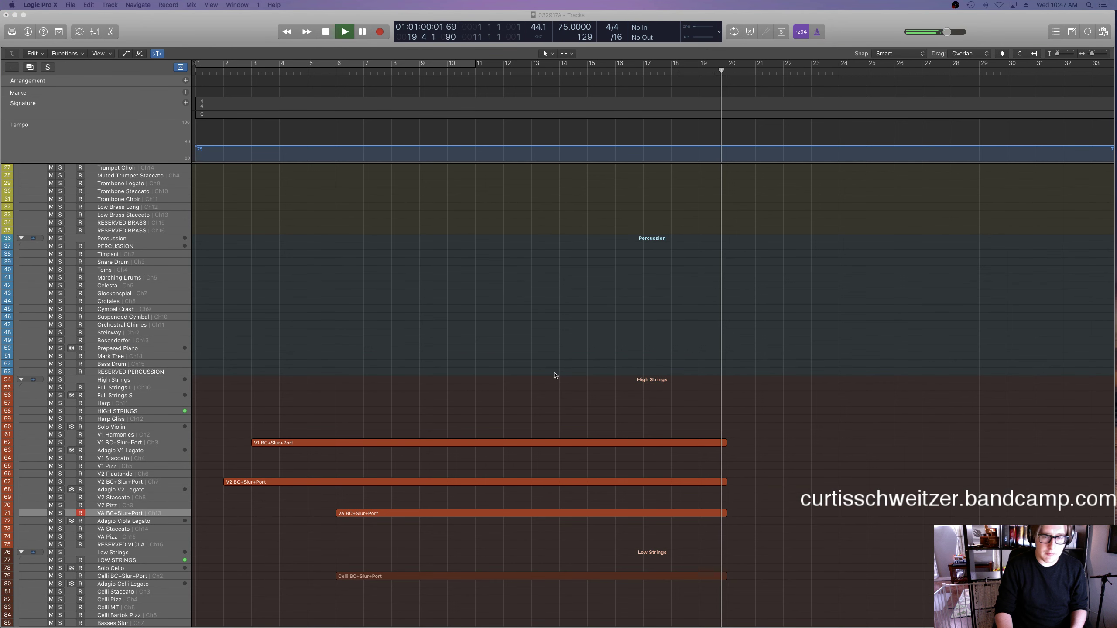
pyautogui.press('space')
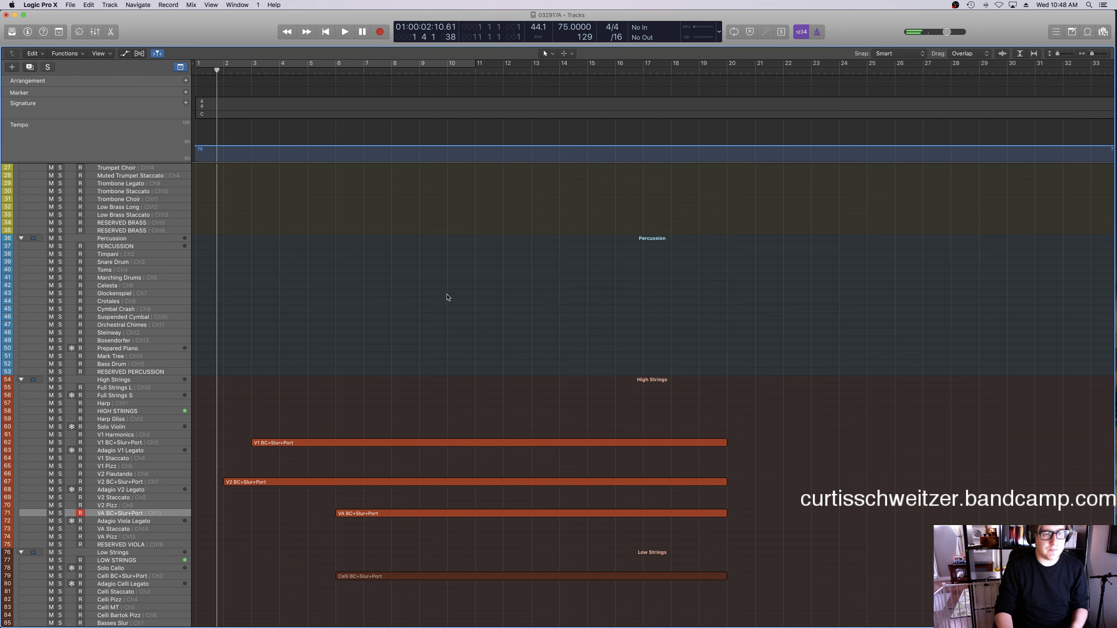
# Open the score of all instruments in a separate window and enlarge it to fill the screen.
pyautogui.scroll(10, 518, 318)
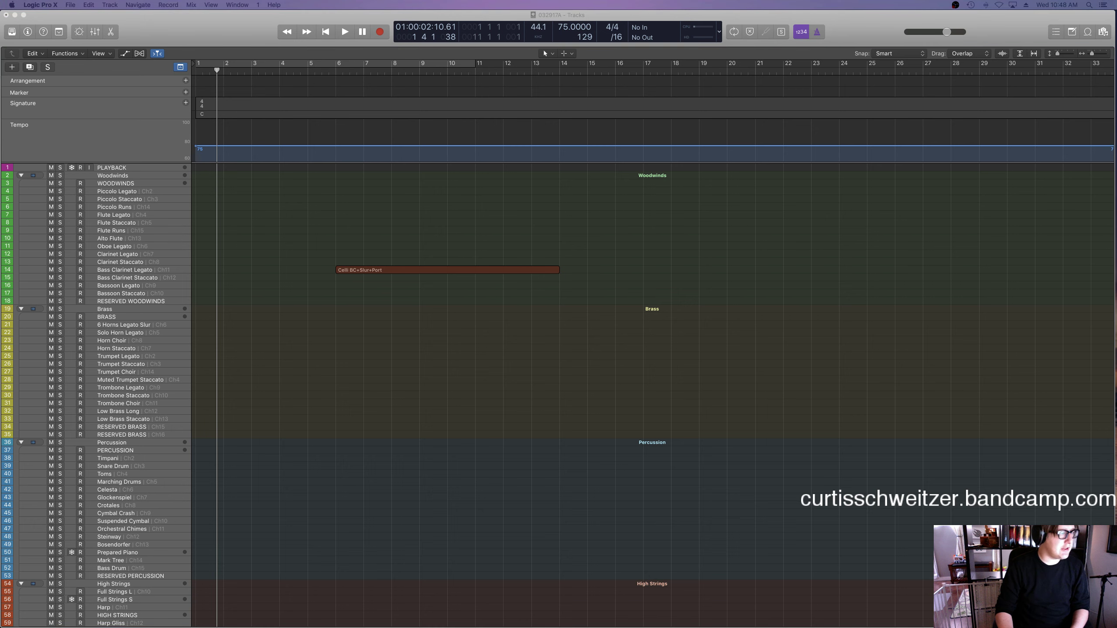
pyautogui.press('super+3')
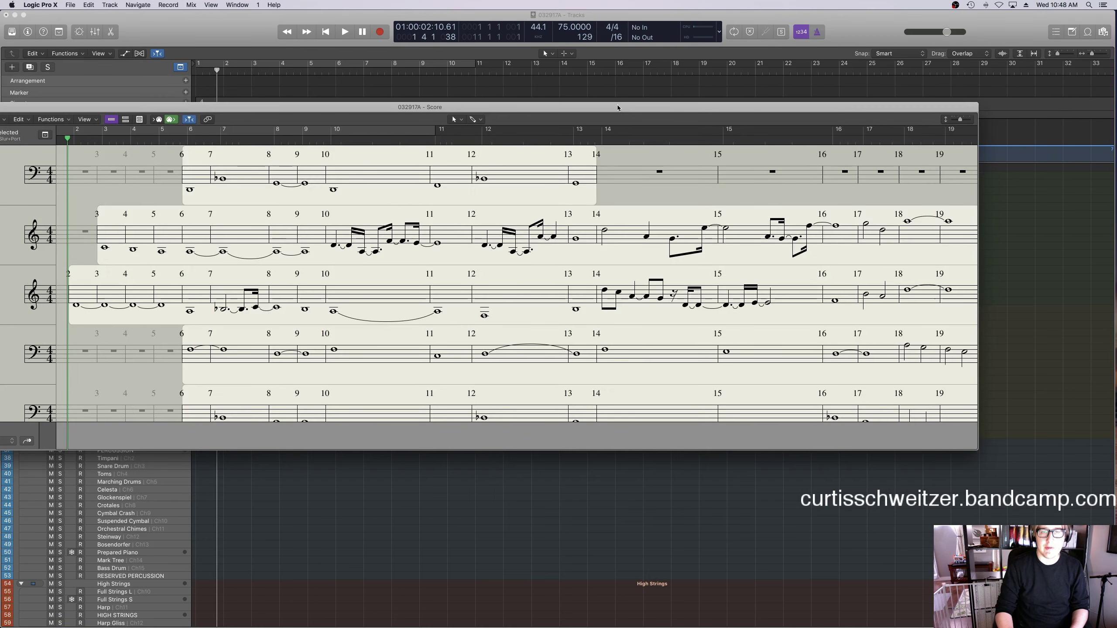
pyautogui.doubleClick(618, 108)
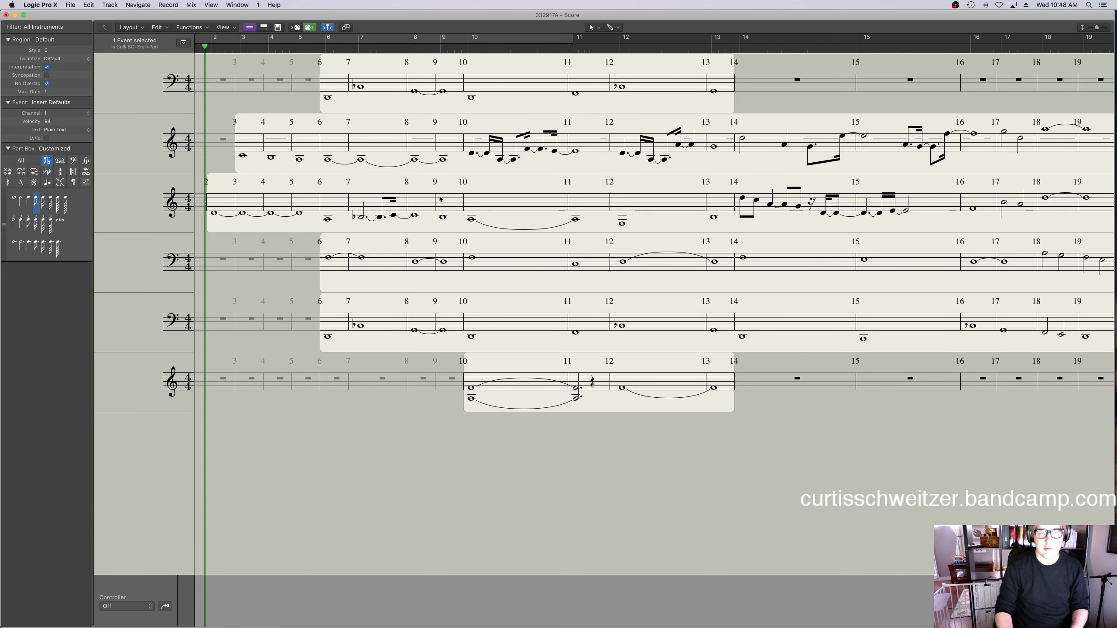
# Select all six part regions and set their score display quantization to 8.
pyautogui.click(557, 220)
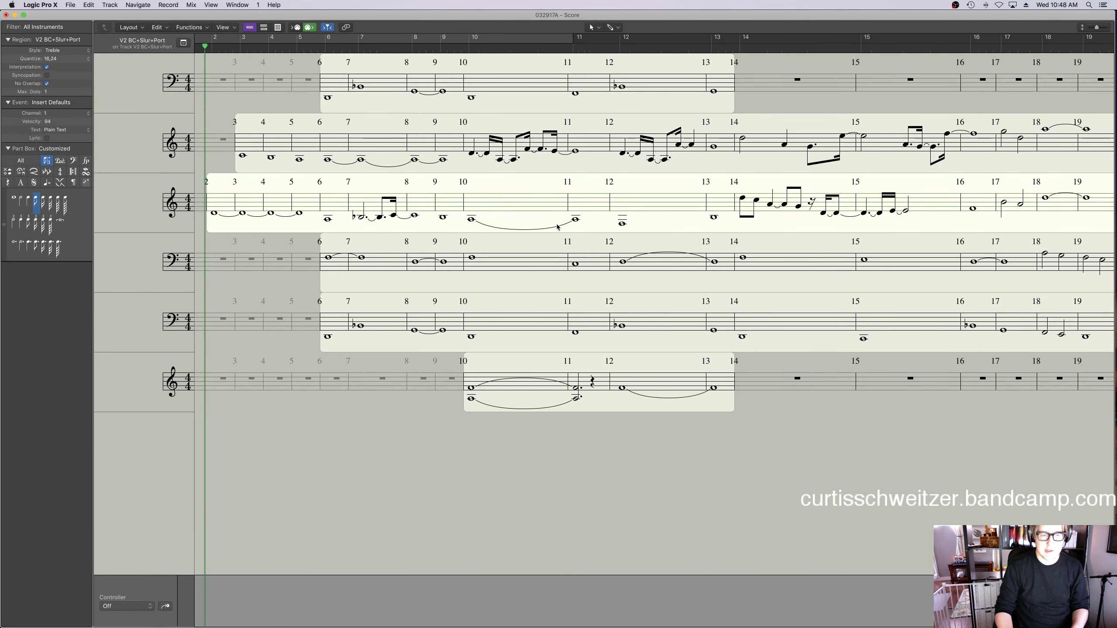
pyautogui.press('super+Tab')
pyautogui.hotkey('ctrl', 'Up')
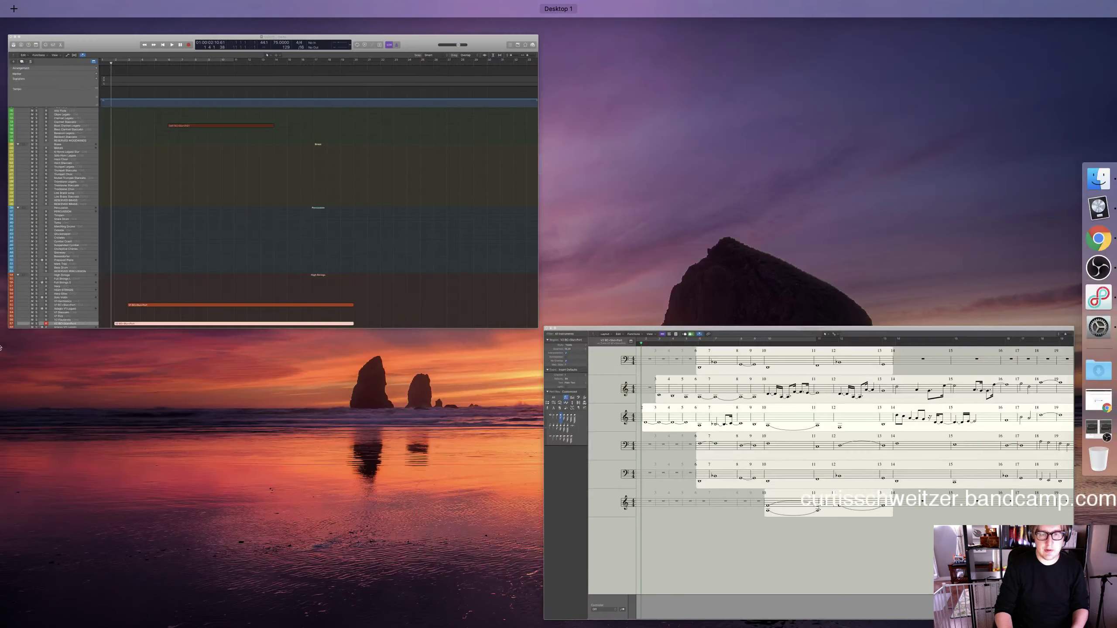
pyautogui.click(330, 284)
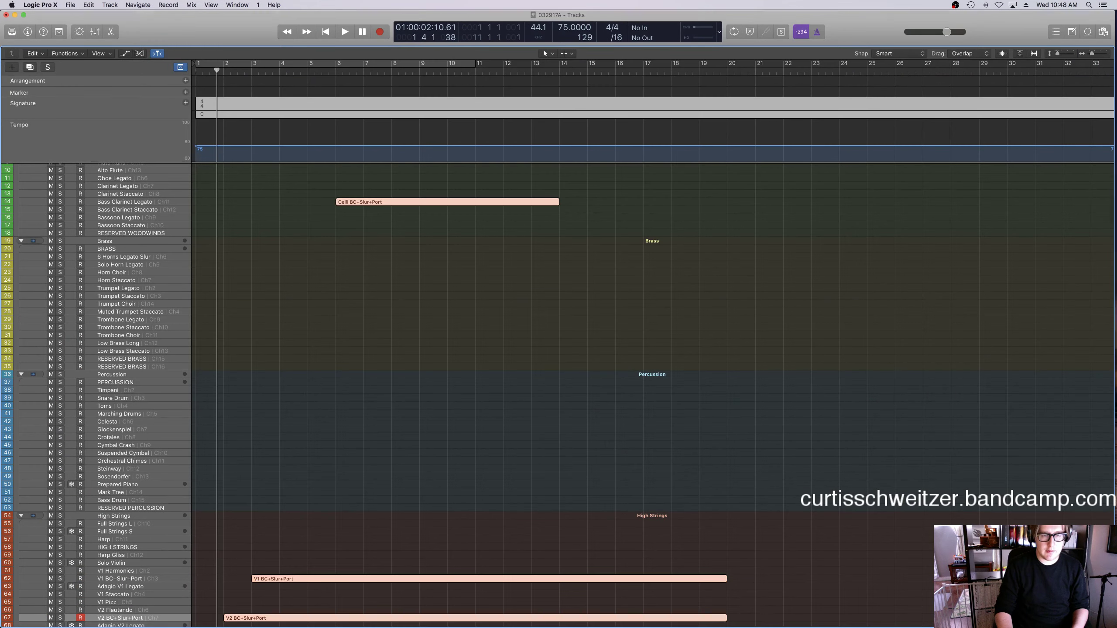
pyautogui.hotkey('ctrl', 'Up')
pyautogui.click(263, 233)
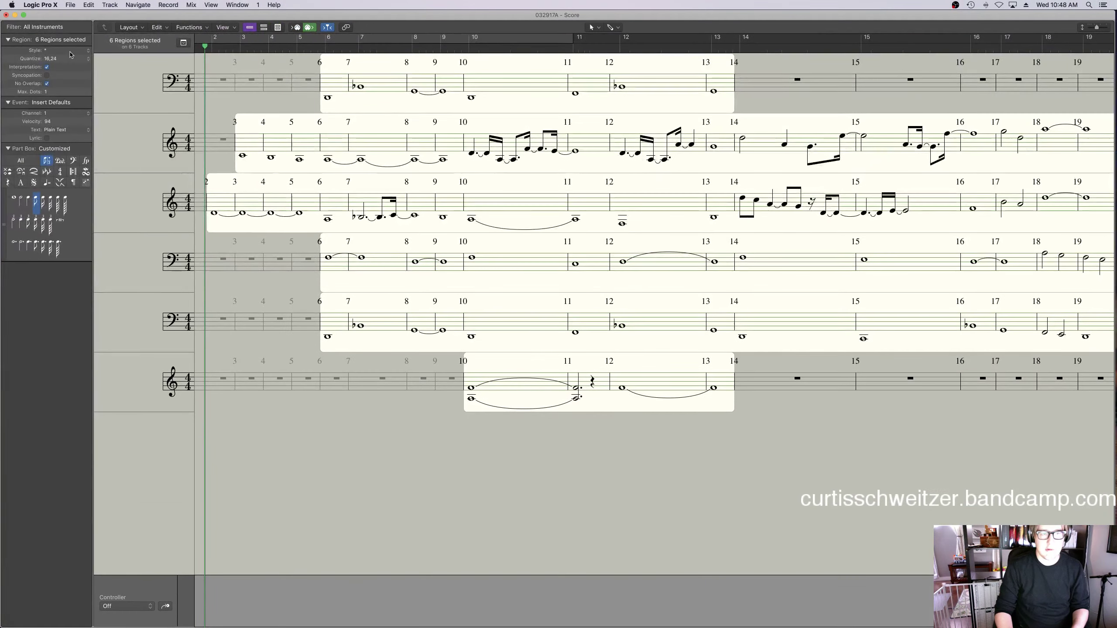
pyautogui.click(57, 59)
pyautogui.click(56, 17)
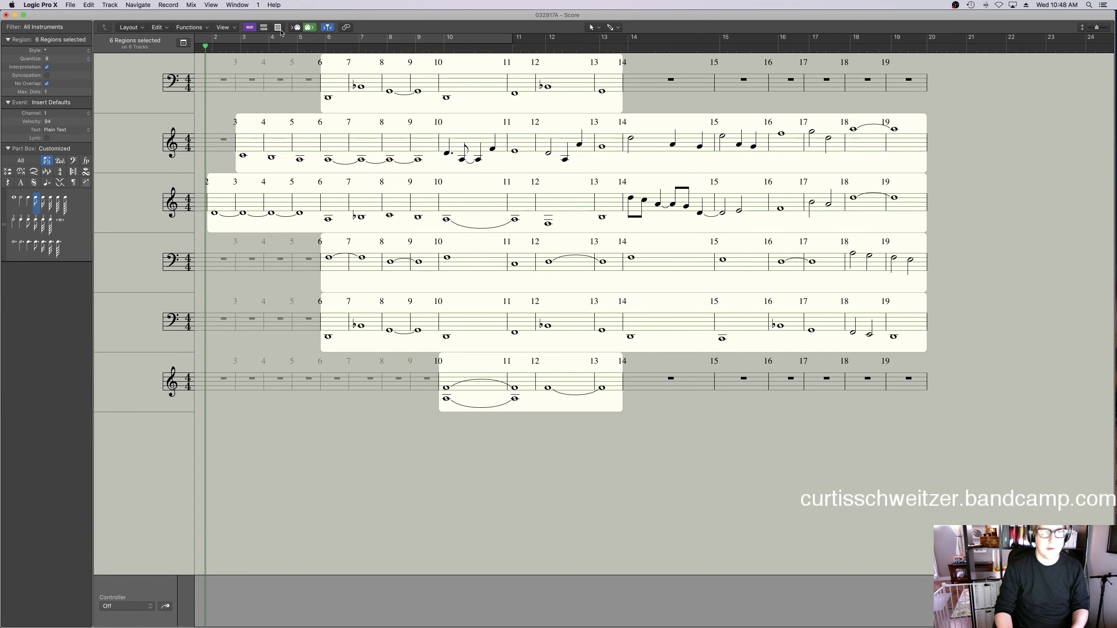
# Return to the Tracks window, review the string and Ambient Largeness regions, and place the playhead at bar 10.
pyautogui.press('super+1')
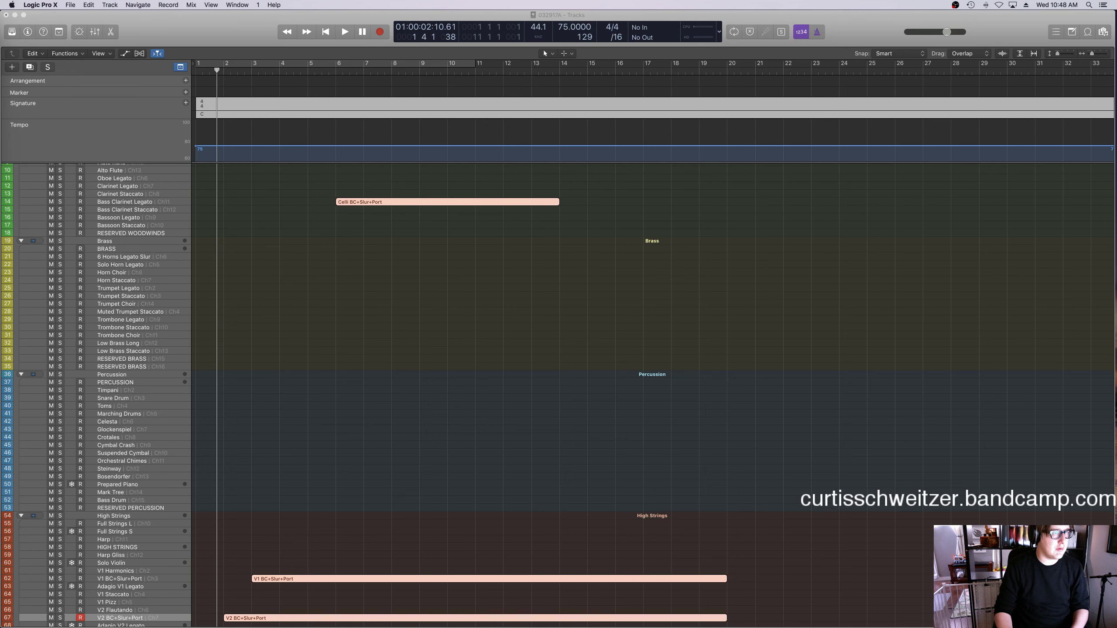
pyautogui.scroll(-15, 378, 280)
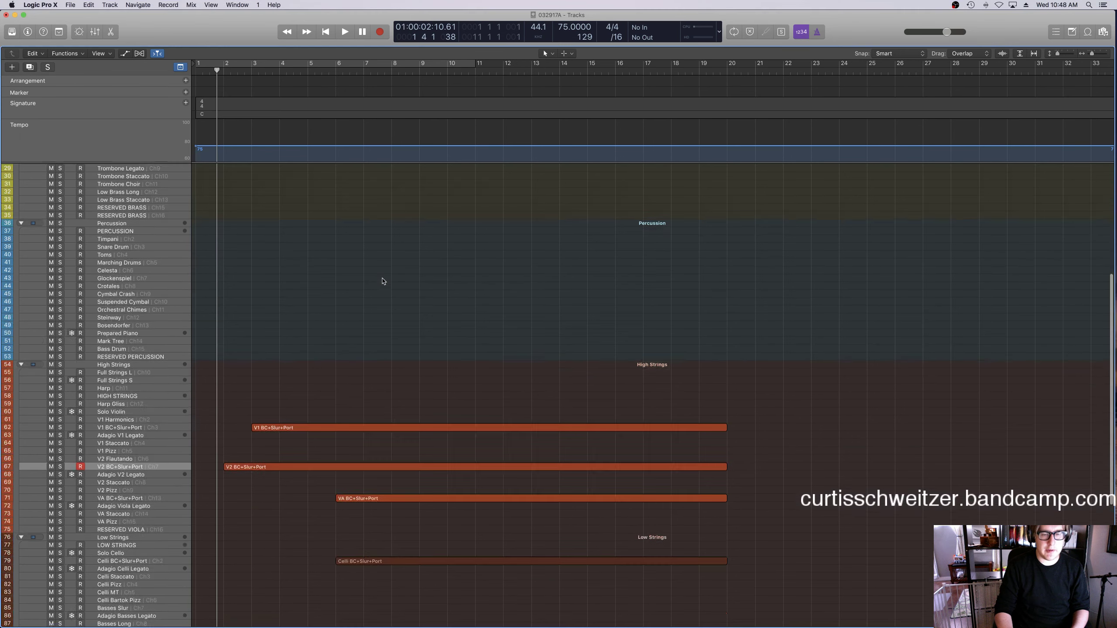
pyautogui.scroll(5, 413, 277)
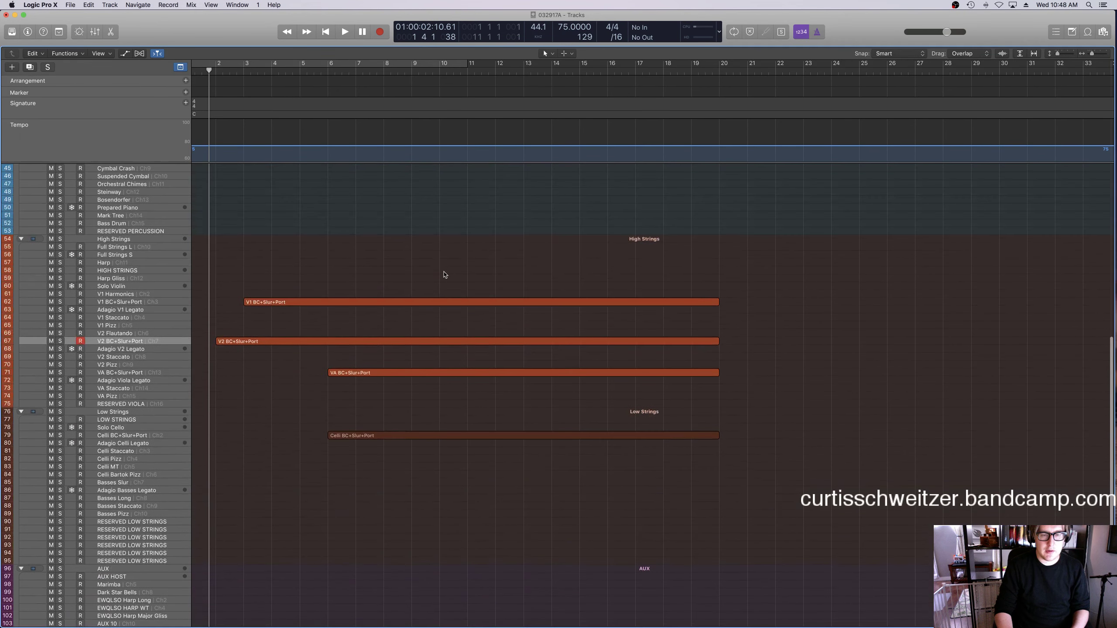
pyautogui.scroll(-4, 444, 274)
pyautogui.click(434, 78)
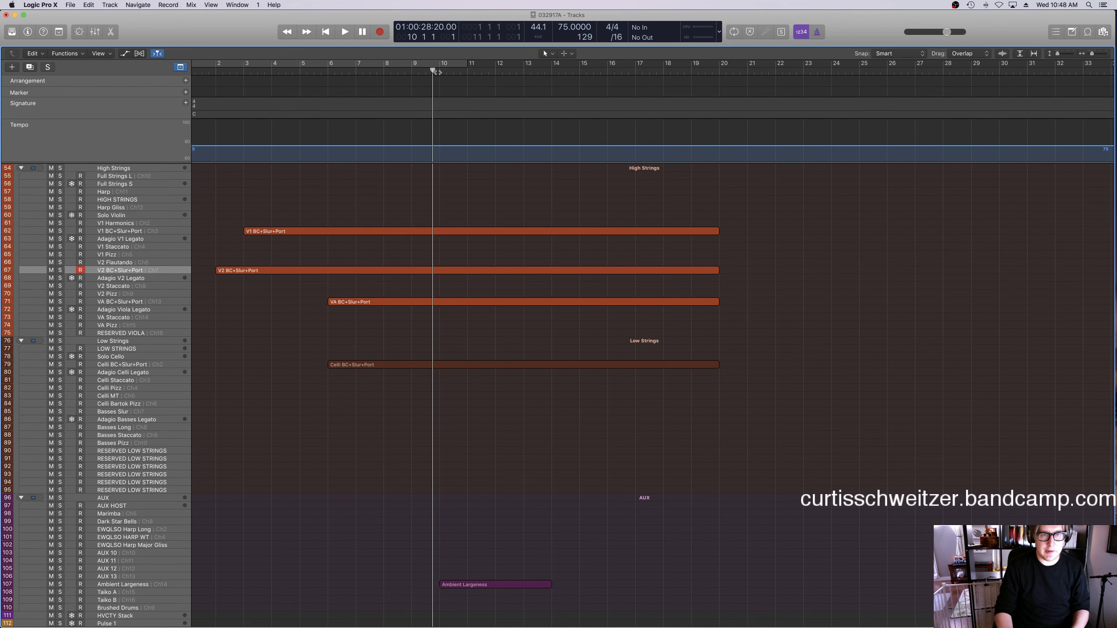
pyautogui.scroll(3, 487, 236)
pyautogui.scroll(15, 487, 236)
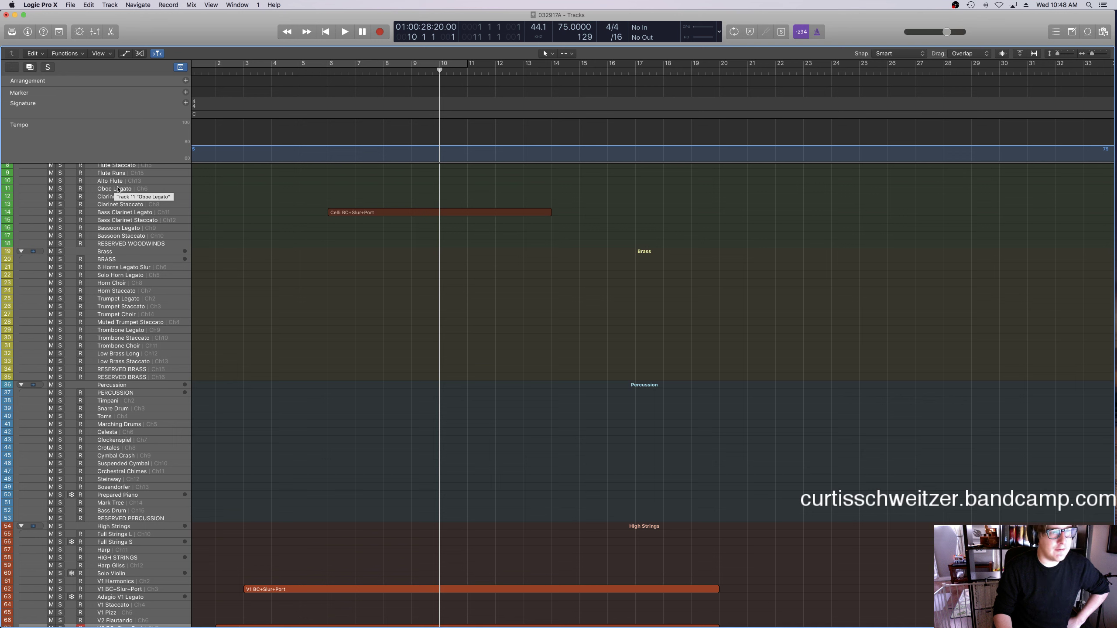
# Record an Oboe Legato part from bar 14 to bar 20.
pyautogui.click(117, 190)
pyautogui.click(547, 71)
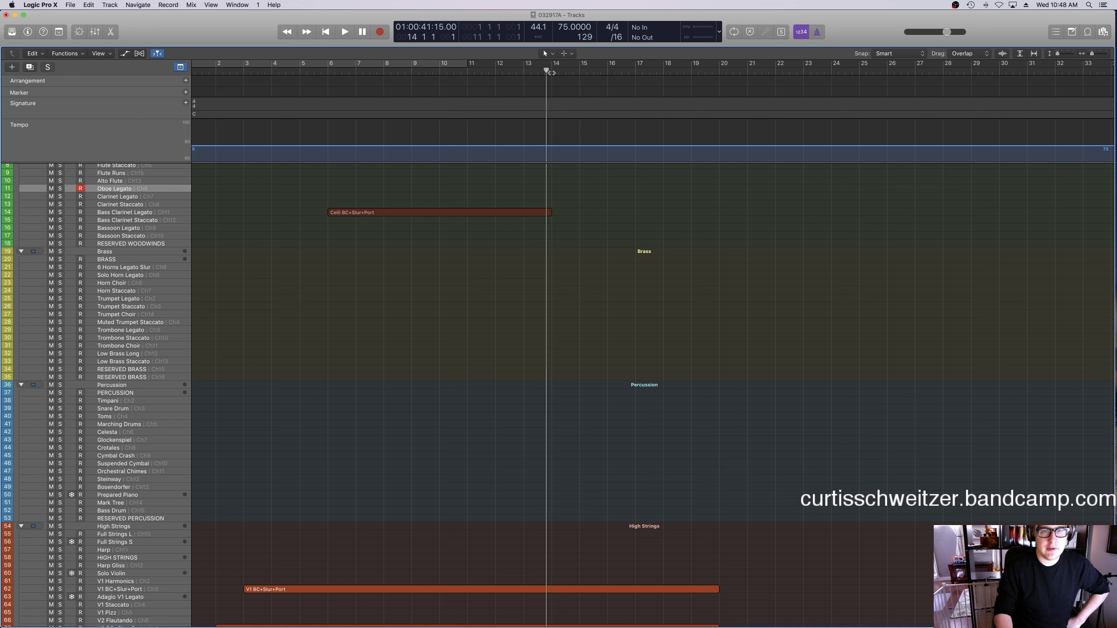
pyautogui.click(552, 71)
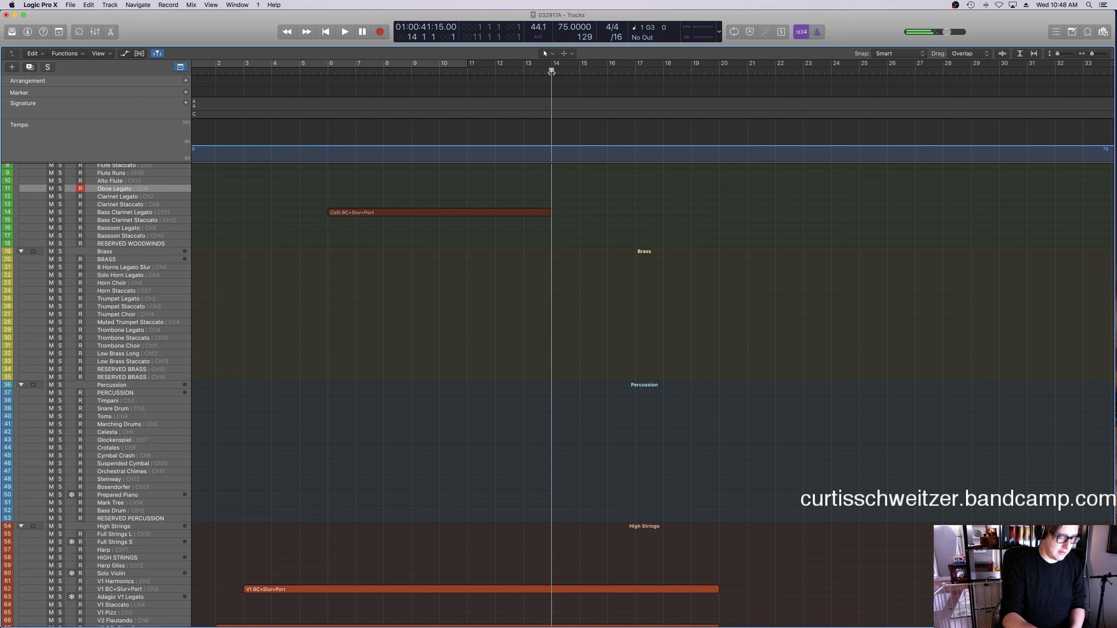
pyautogui.press('r')
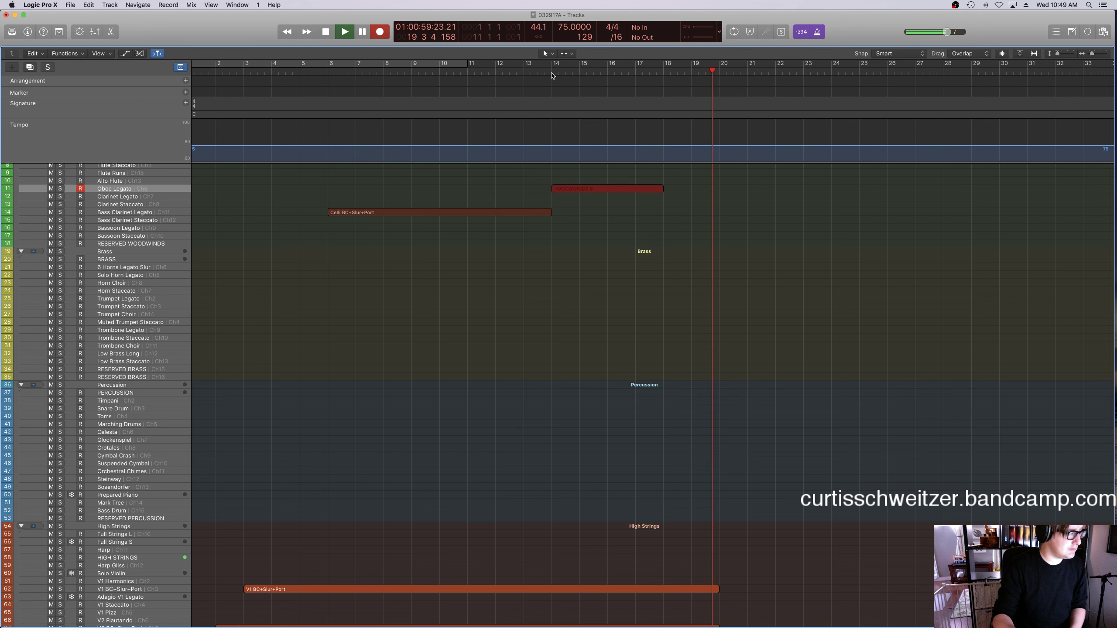
pyautogui.press('space')
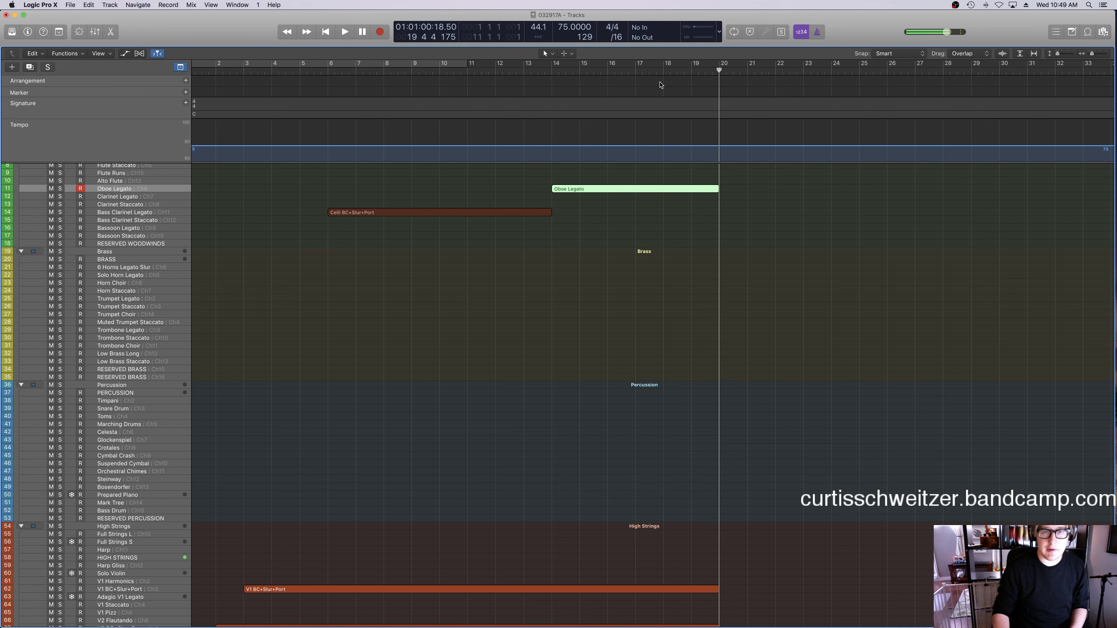
# Record a Clarinet Legato part from bar 14 to bar 20, restarting the take after a short first attempt.
pyautogui.click(566, 74)
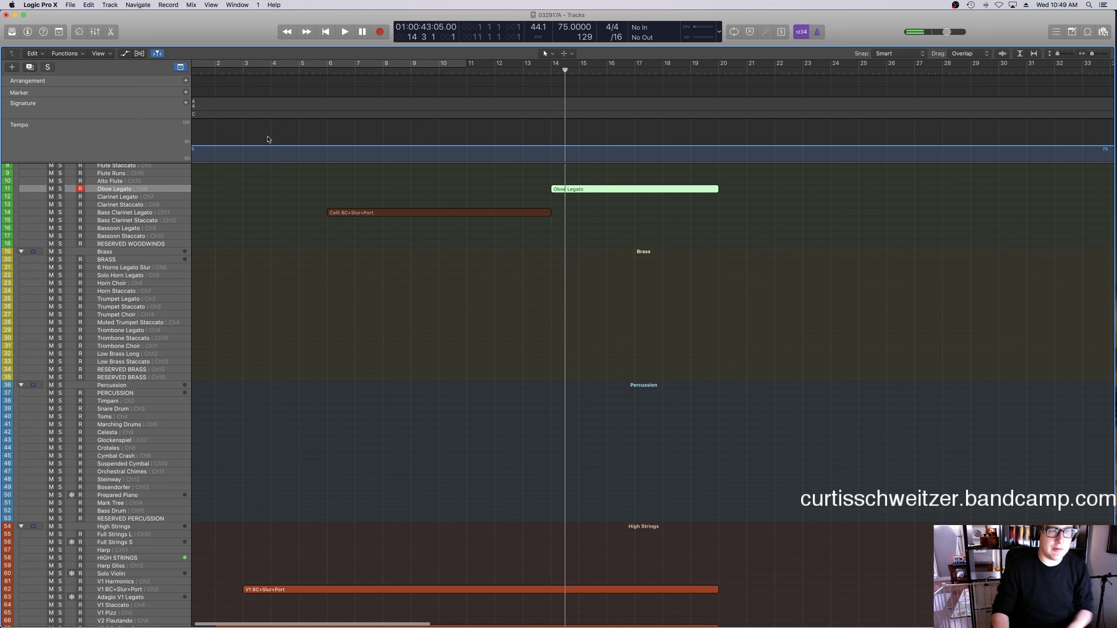
pyautogui.click(126, 198)
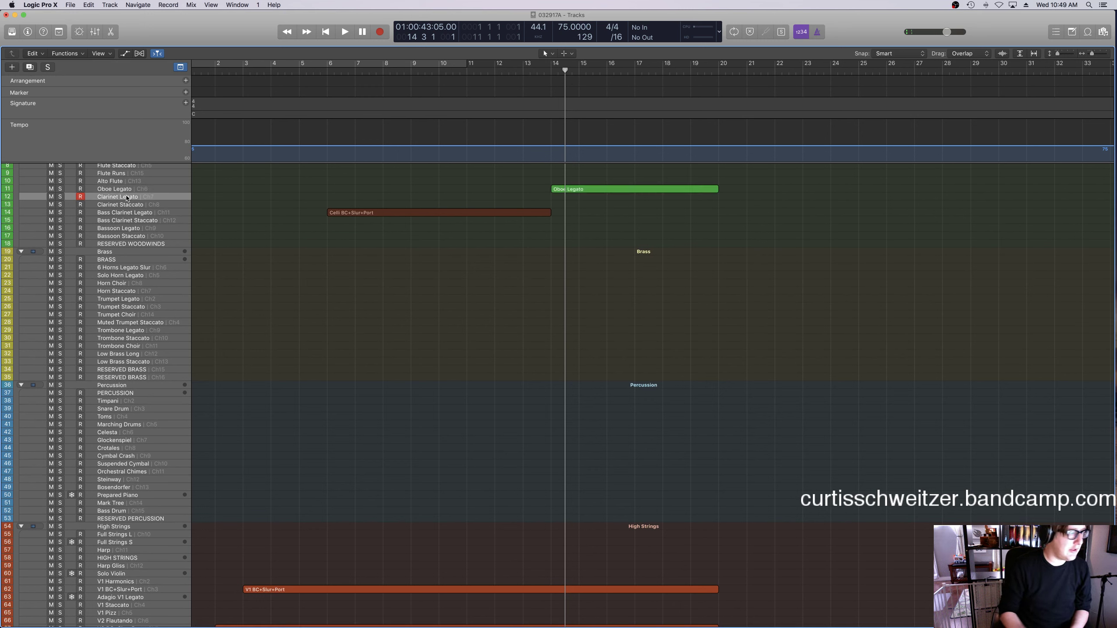
pyautogui.press('r')
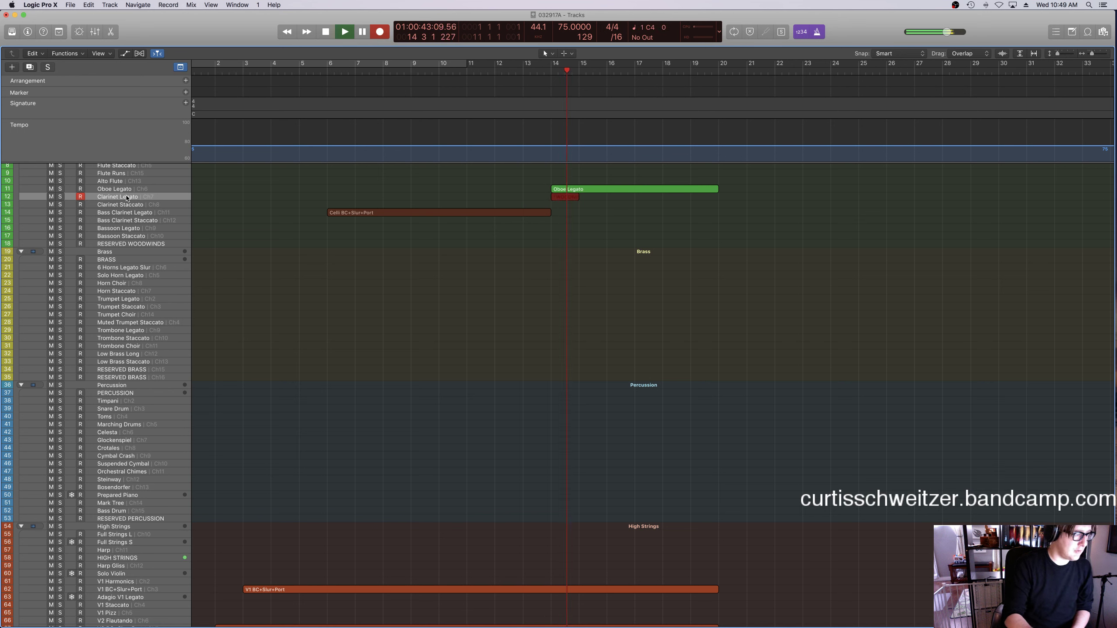
pyautogui.press('space')
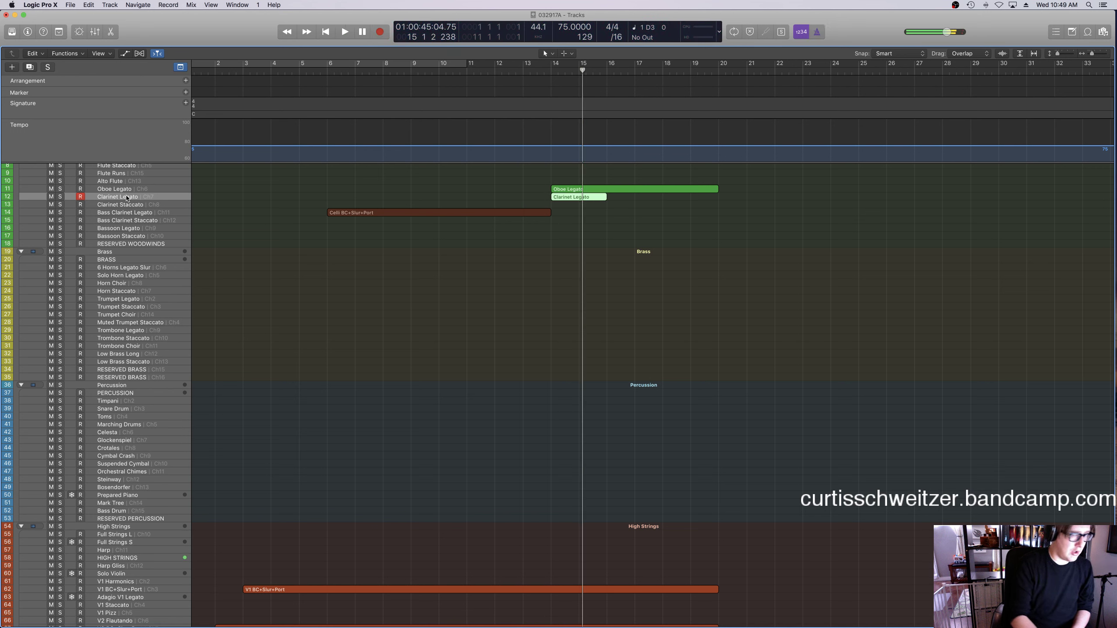
pyautogui.click(555, 72)
pyautogui.press('r')
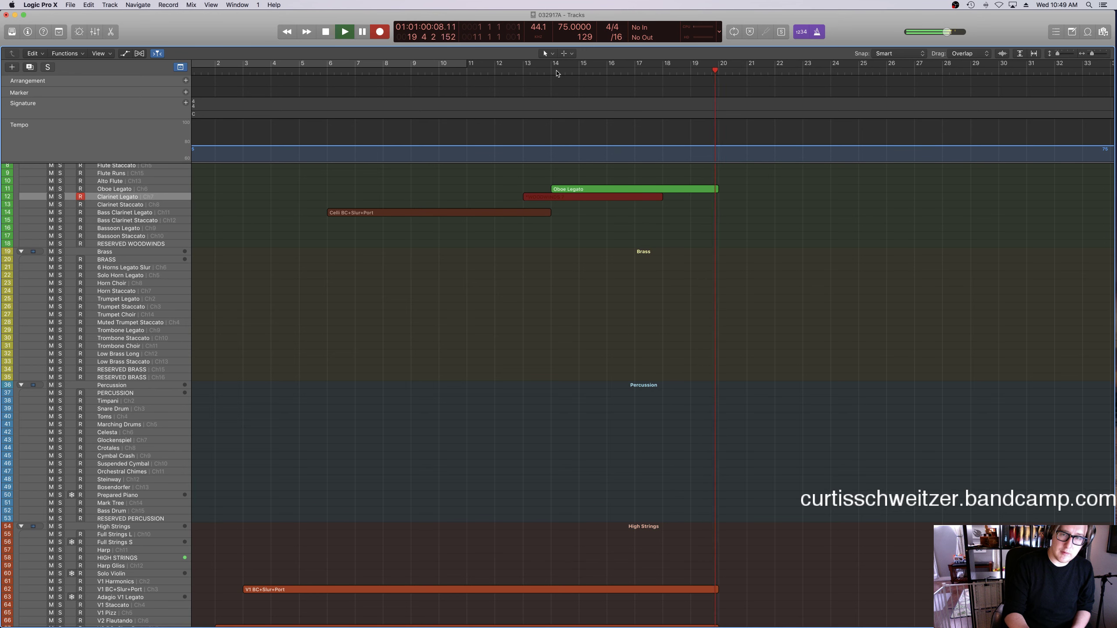
pyautogui.press('space')
# Solo the Woodwinds group and record a Bassoon Legato part from bar 14 to bar 20.
pyautogui.scroll(3, 297, 206)
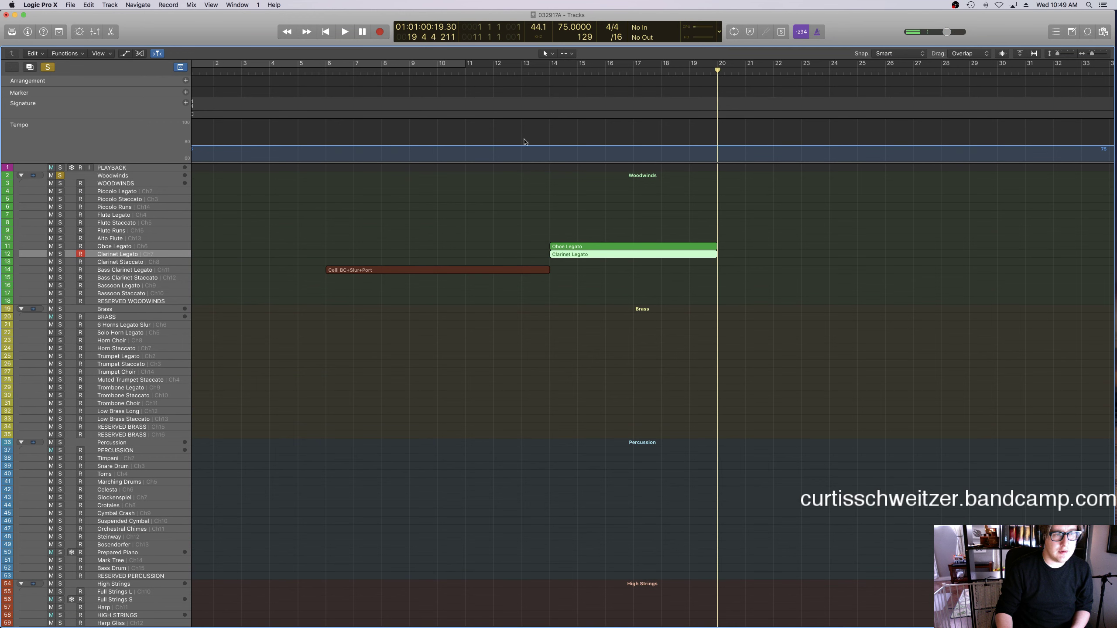
pyautogui.click(555, 75)
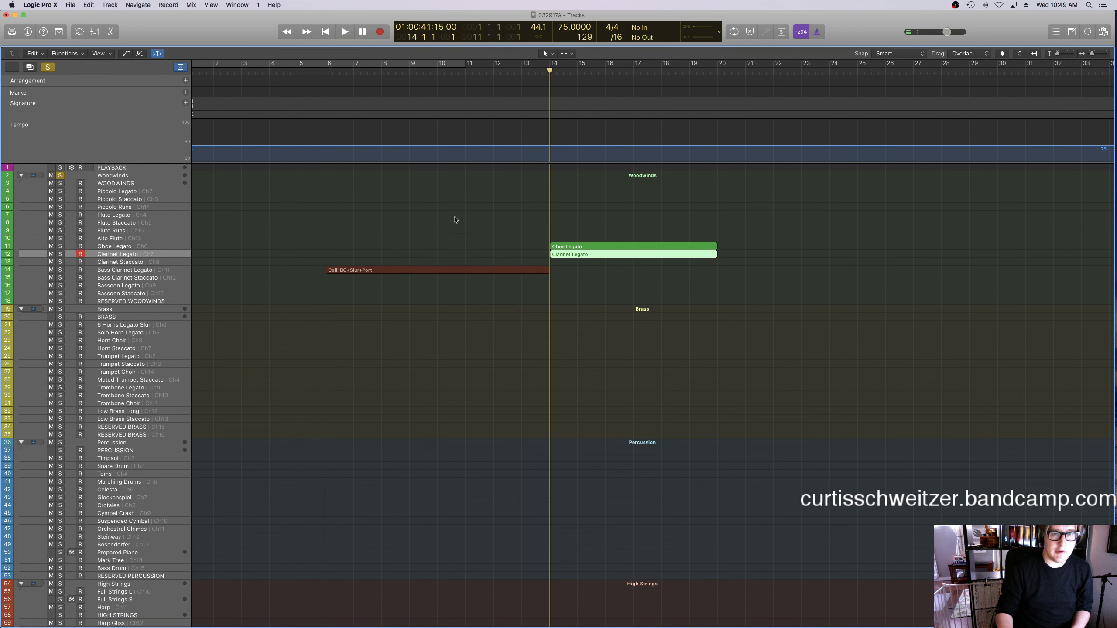
pyautogui.click(123, 285)
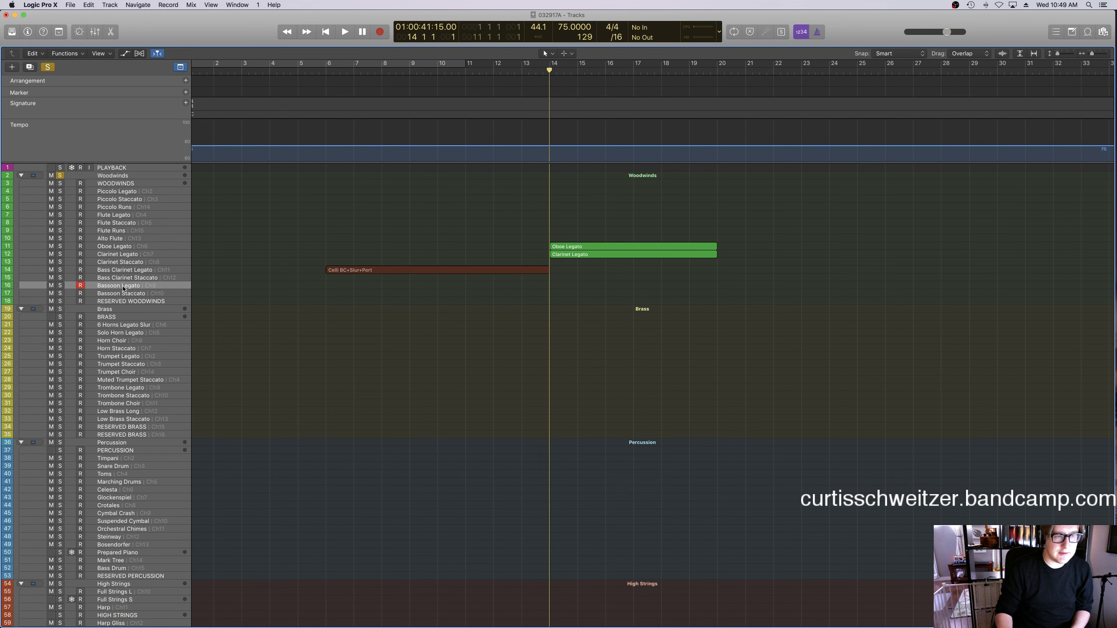
pyautogui.hscroll(1, 123, 288)
pyautogui.press('r')
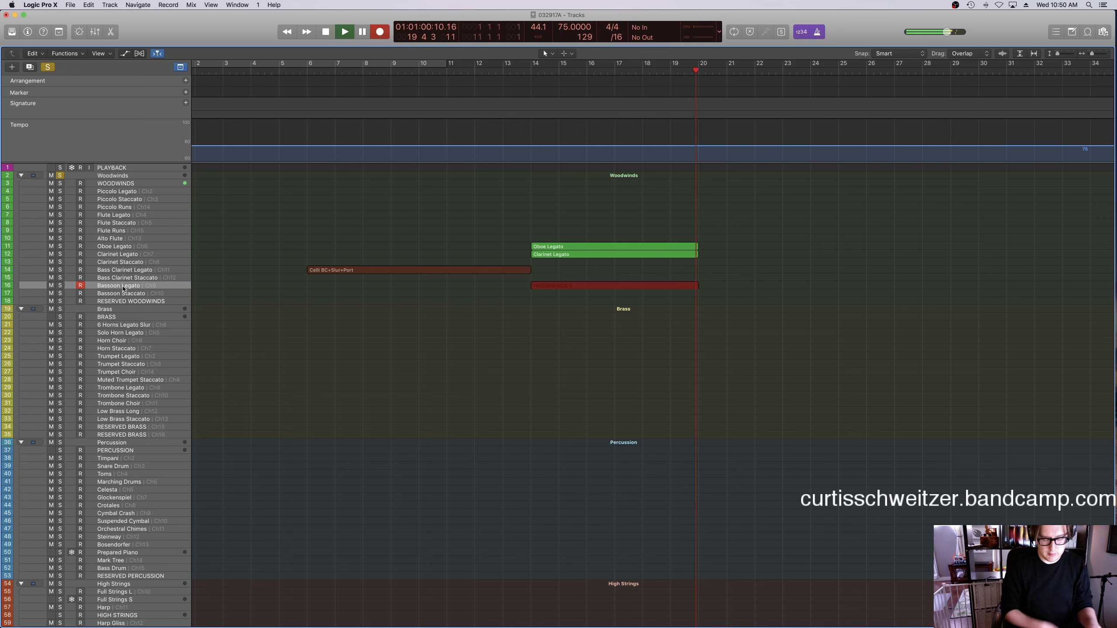
pyautogui.press('space')
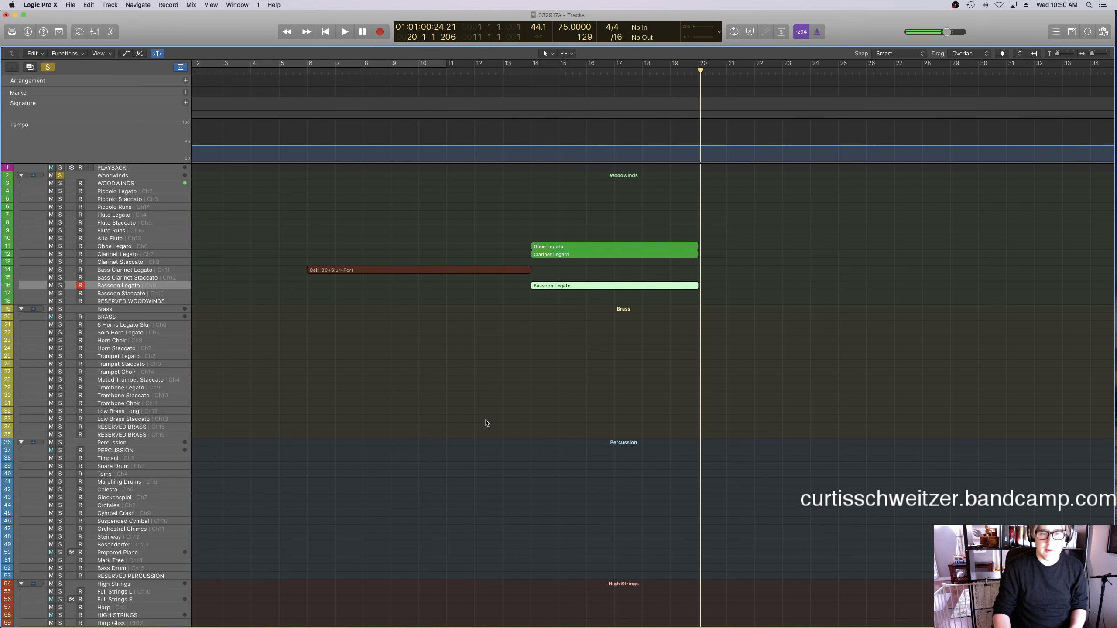
# In the Bassoon Legato region, set Expression to 62 and Modulation to 68 from bar 14.
pyautogui.press('e')
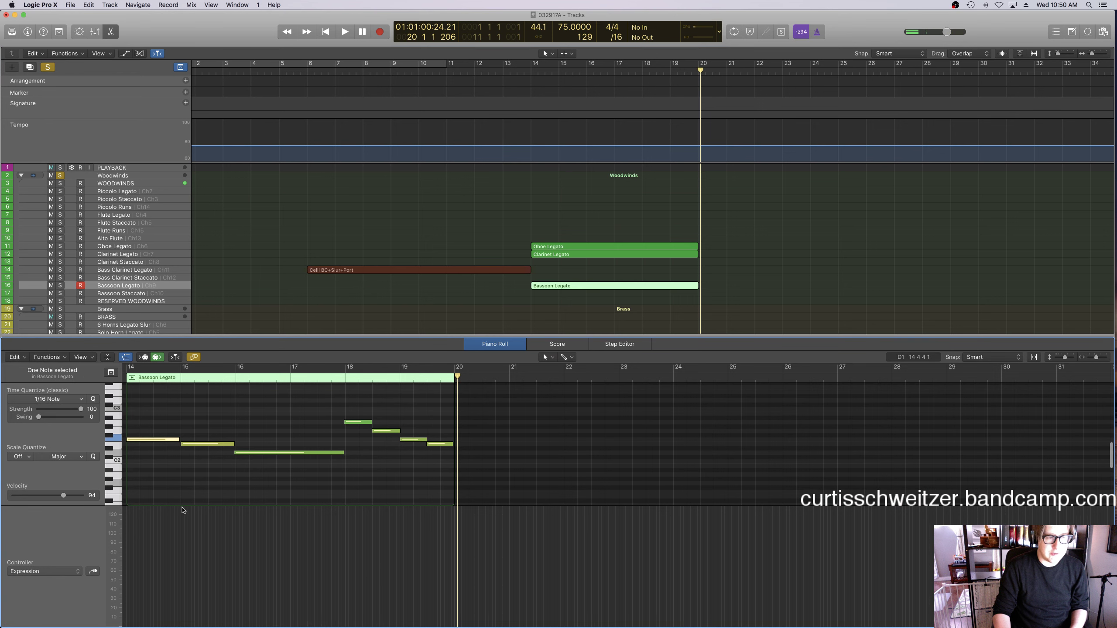
pyautogui.hscroll(-3, 143, 450)
pyautogui.click(177, 568)
pyautogui.hotkey('shift', 'space')
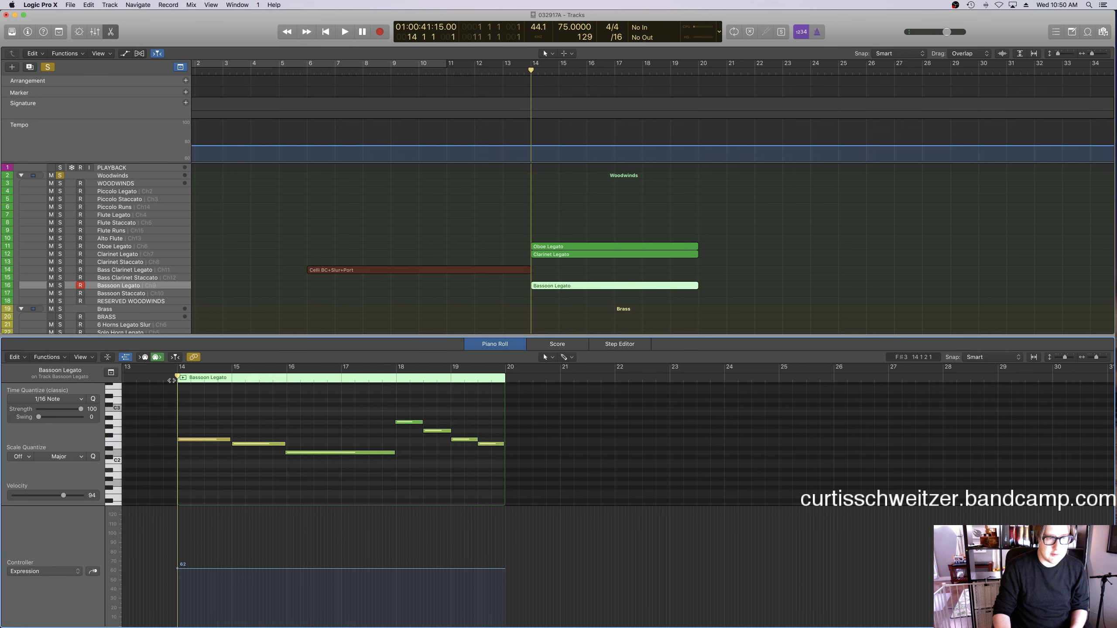
pyautogui.click(43, 571)
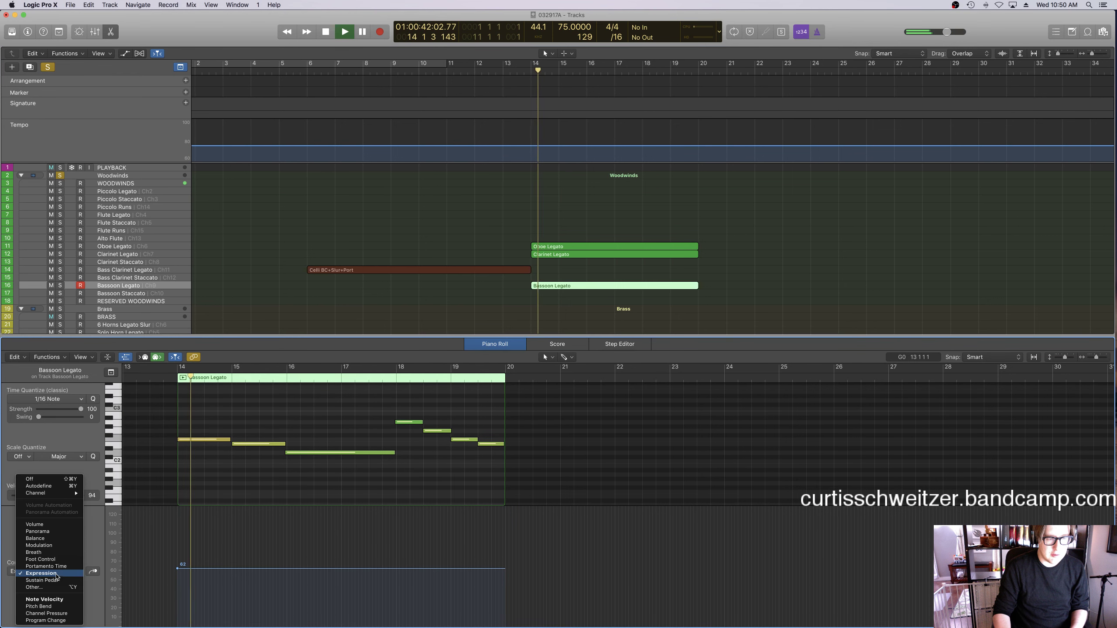
pyautogui.click(54, 545)
pyautogui.click(178, 563)
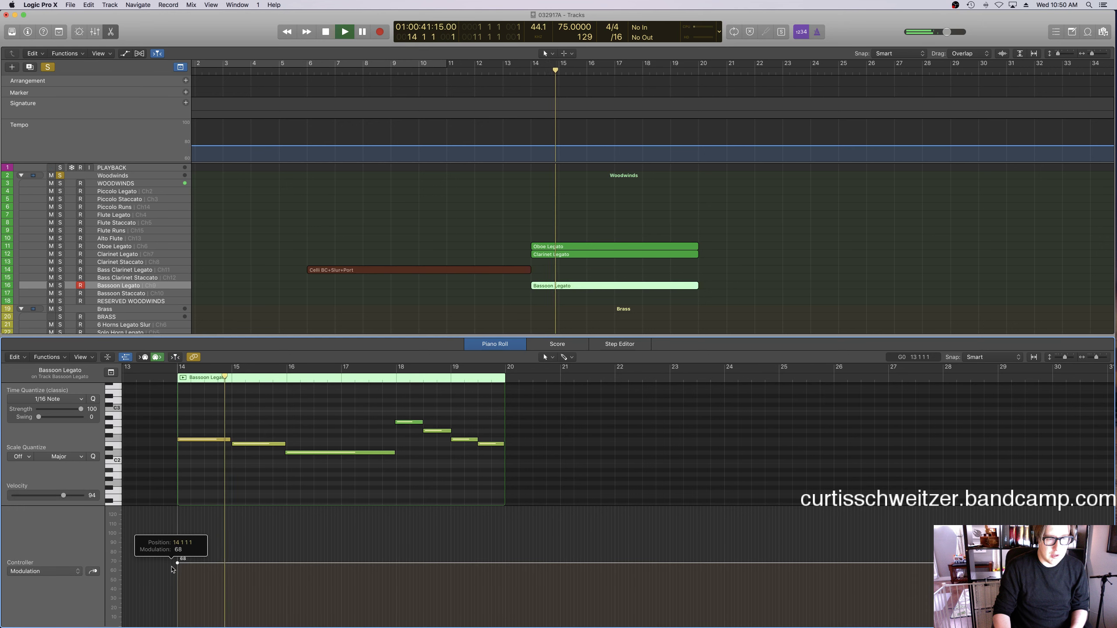
# Set the Clarinet Legato region's Modulation to 59 from bar 14.
pyautogui.click(549, 259)
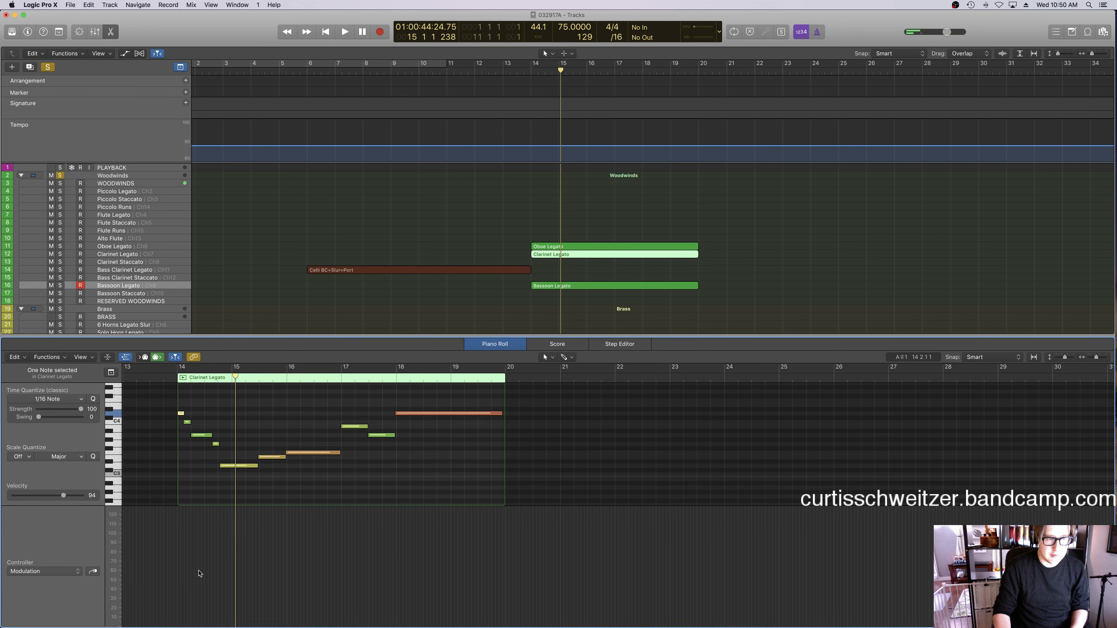
pyautogui.click(177, 571)
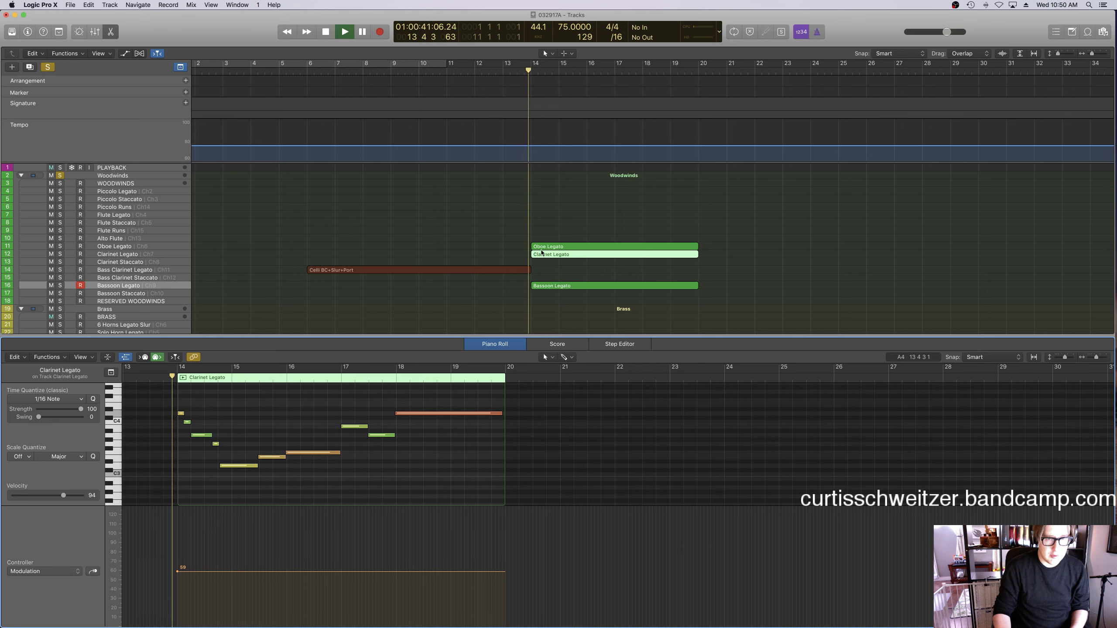
# Set the Oboe Legato region's Expression to 66 from bar 14, raise it to 124, and replay the passage.
pyautogui.click(572, 246)
pyautogui.click(45, 571)
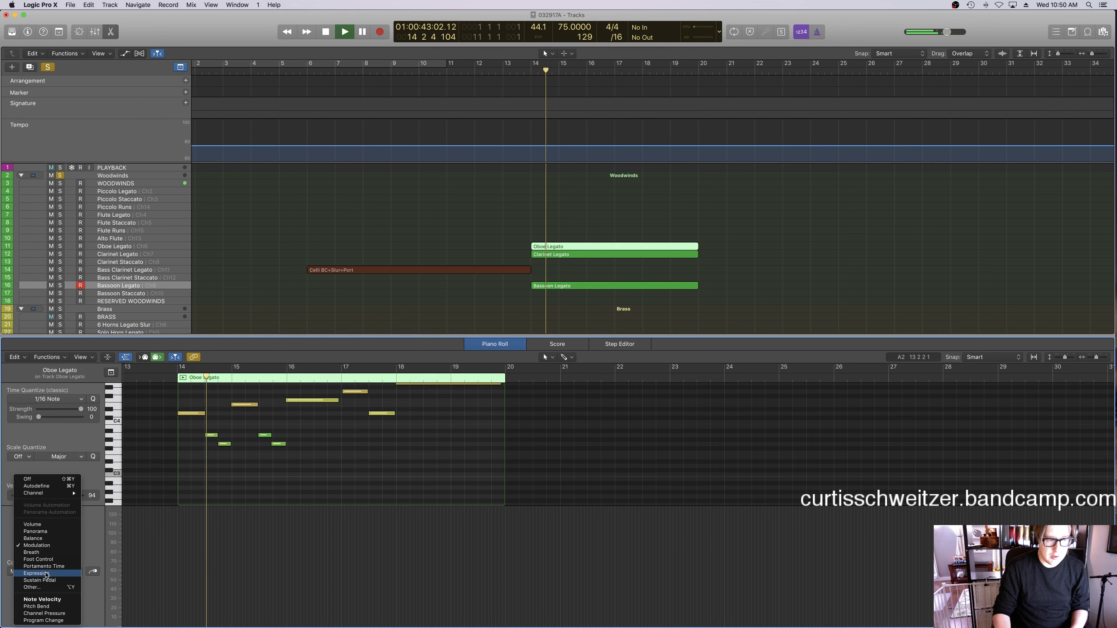
pyautogui.click(40, 598)
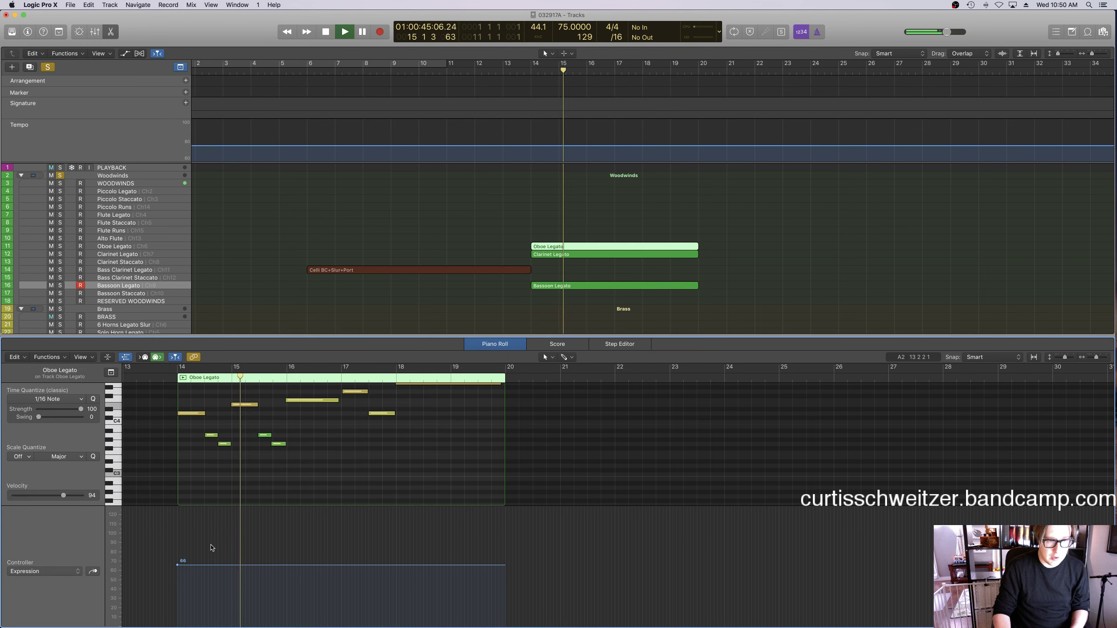
pyautogui.press('space')
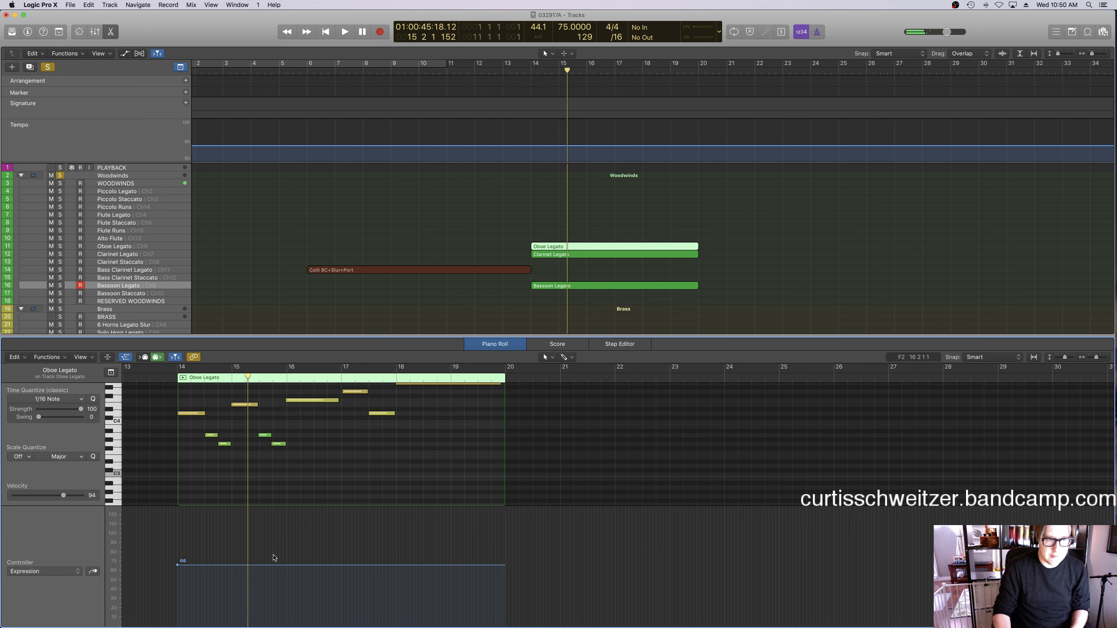
pyautogui.moveTo(273, 558); pyautogui.dragTo(251, 511)
pyautogui.press('space')
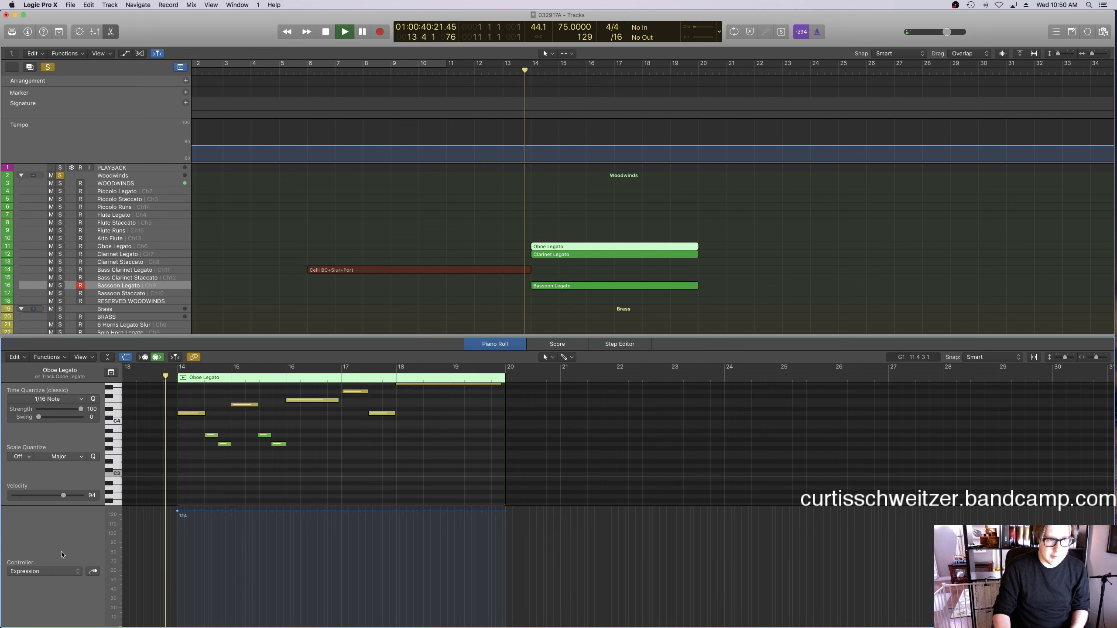
# Raise the note velocity of all Oboe Legato notes to 127 and replay from just before bar 14.
pyautogui.click(44, 571)
pyautogui.click(35, 480)
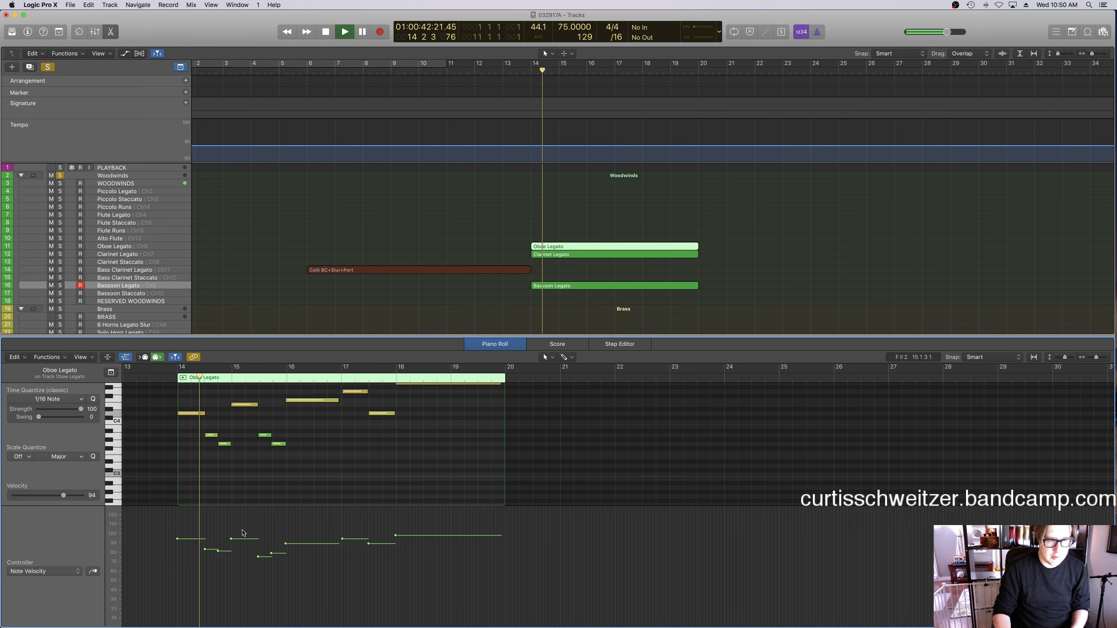
pyautogui.press('super+a')
pyautogui.moveTo(242, 538); pyautogui.dragTo(225, 467)
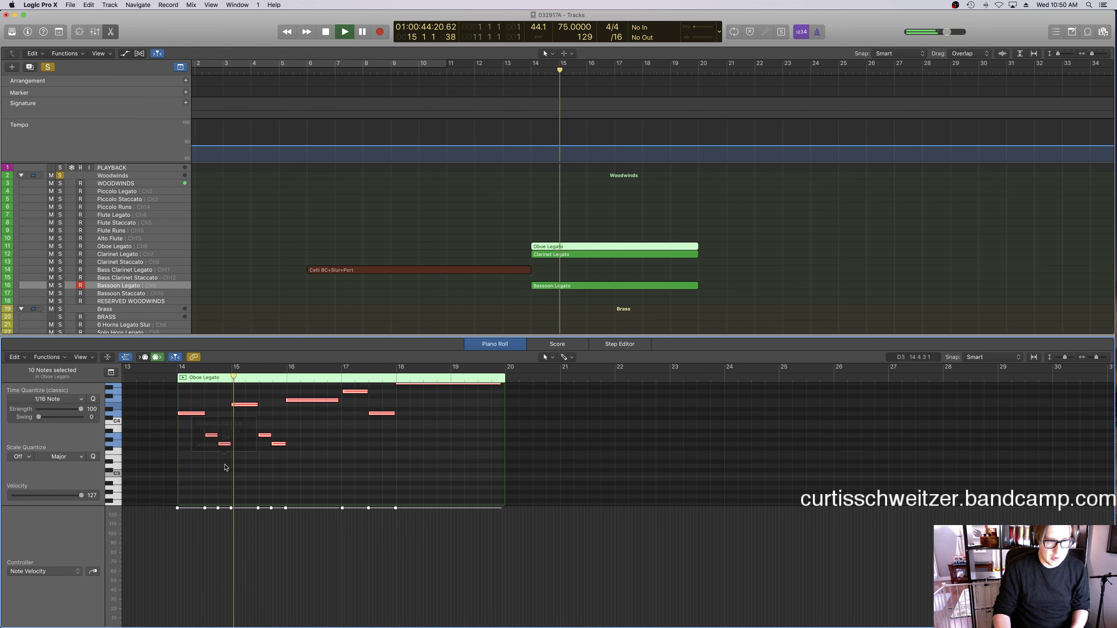
pyautogui.press('space')
pyautogui.press('space')
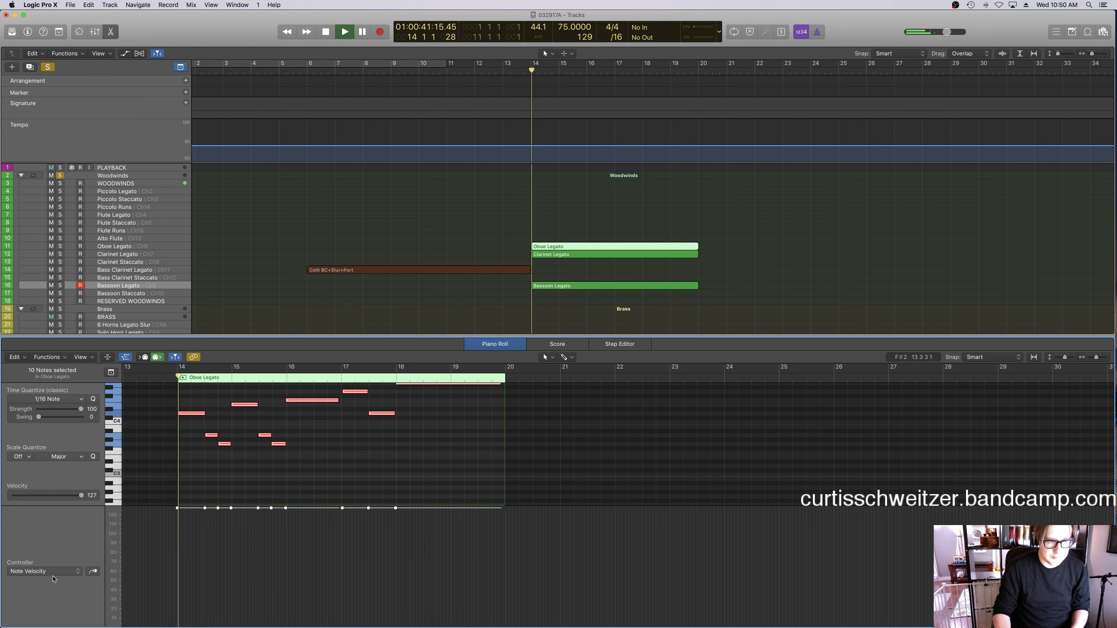
# Shape the Oboe Legato Expression to start at 92 at bar 14, rise to 102 at bar 18, and fall toward bar 20.
pyautogui.click(52, 571)
pyautogui.click(214, 527)
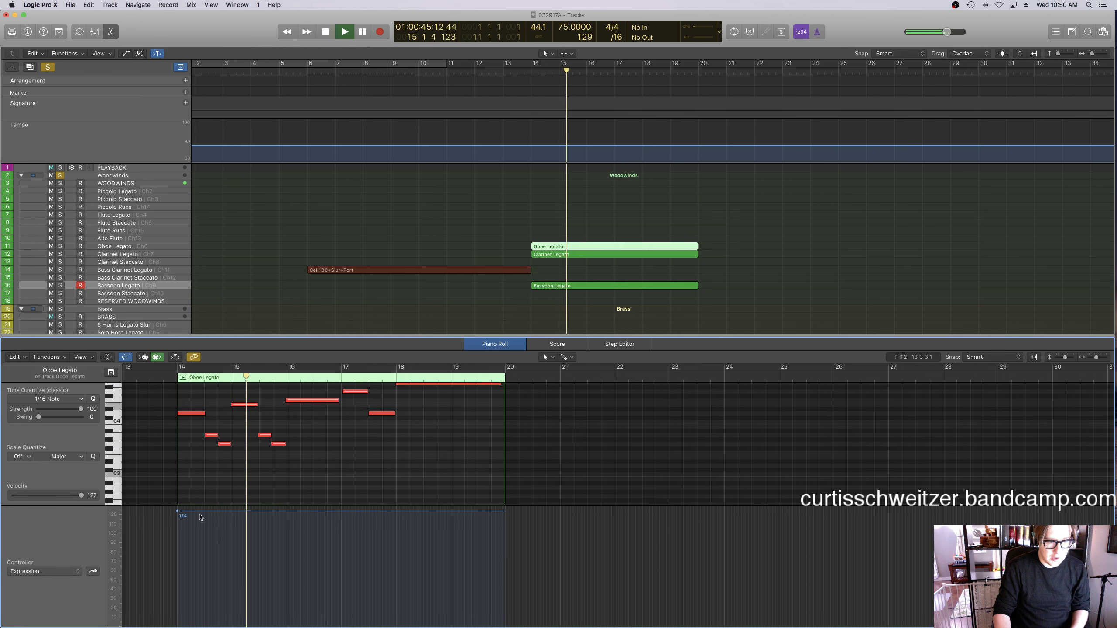
pyautogui.moveTo(200, 517); pyautogui.dragTo(188, 539)
pyautogui.click(331, 540)
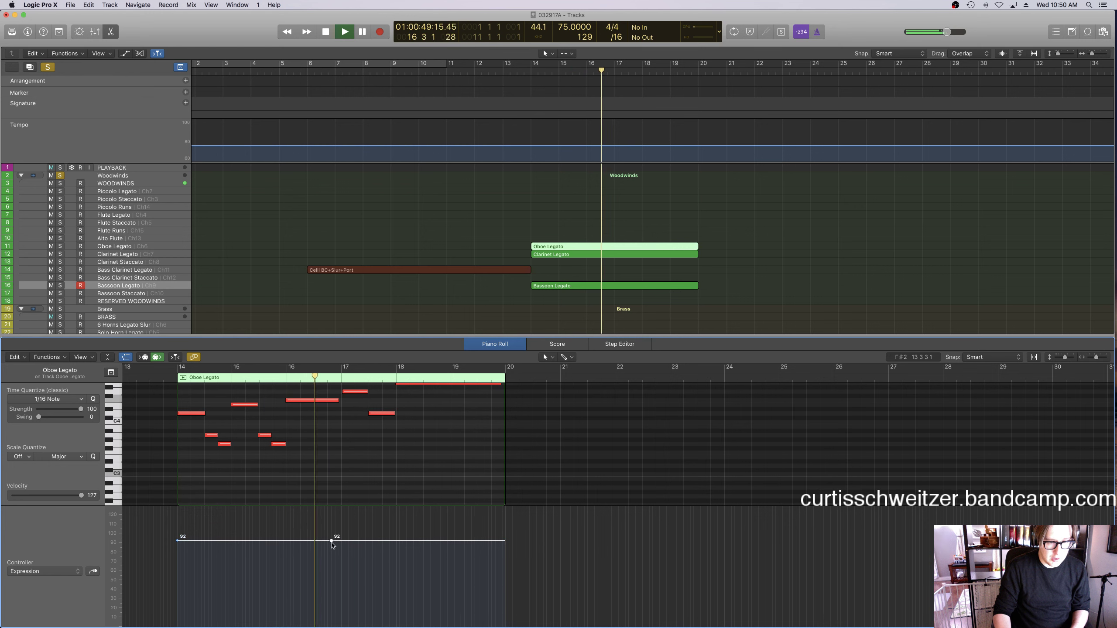
pyautogui.moveTo(331, 541); pyautogui.dragTo(504, 555)
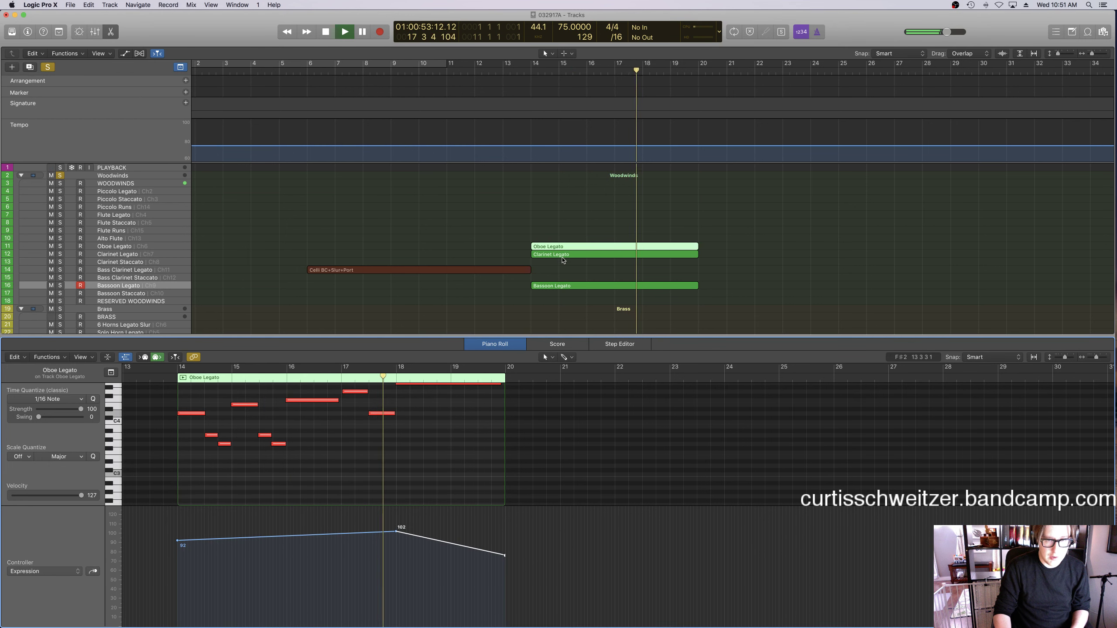
# Shape the Clarinet Legato Modulation to rise from 59 at bar 14 to 75 at bar 18 and fall to 47 toward bar 20.
pyautogui.click(562, 258)
pyautogui.click(44, 571)
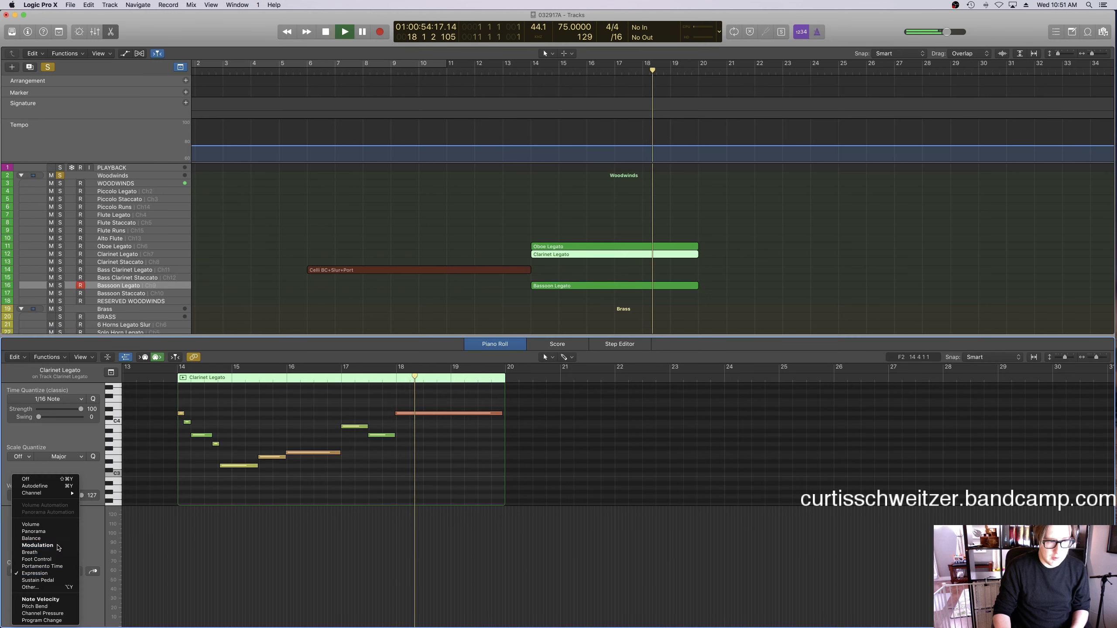
pyautogui.click(58, 547)
pyautogui.click(417, 572)
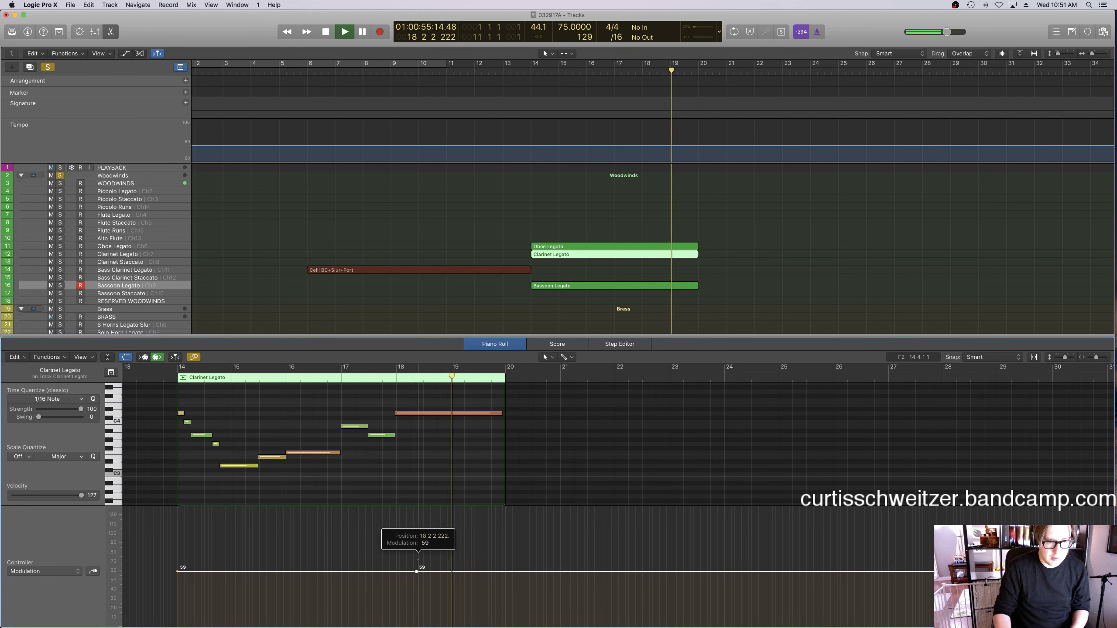
pyautogui.moveTo(416, 571); pyautogui.dragTo(398, 556)
pyautogui.moveTo(502, 556); pyautogui.dragTo(502, 583)
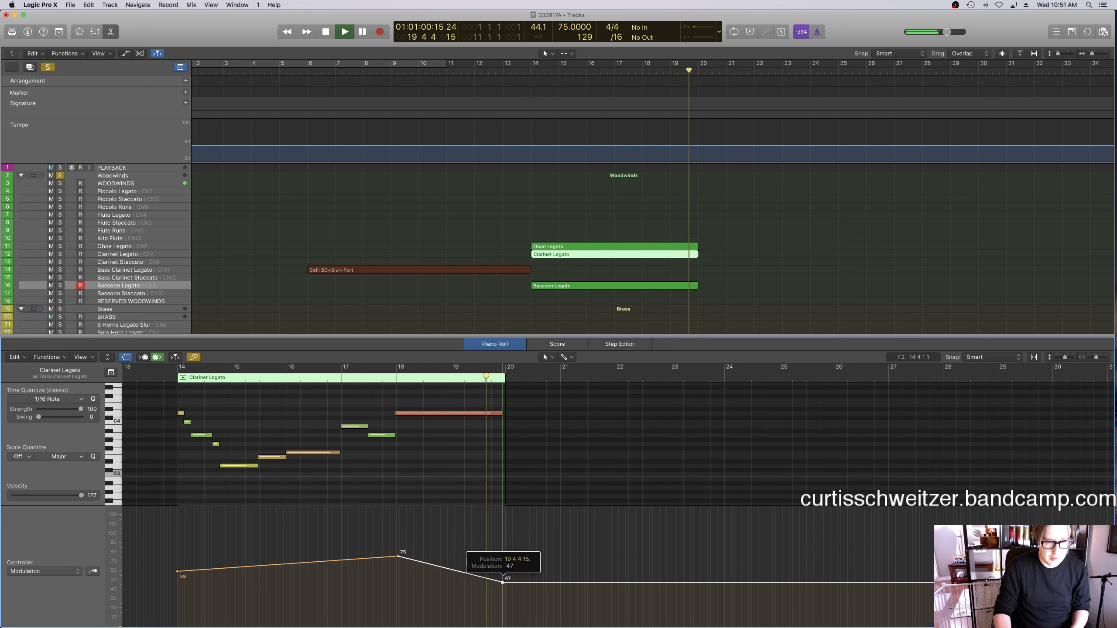
# Shape the Bassoon Legato Expression to hold 57 until bar 17, curve up to 77 at bar 18, and fall to 38 by bar 20.
pyautogui.click(582, 292)
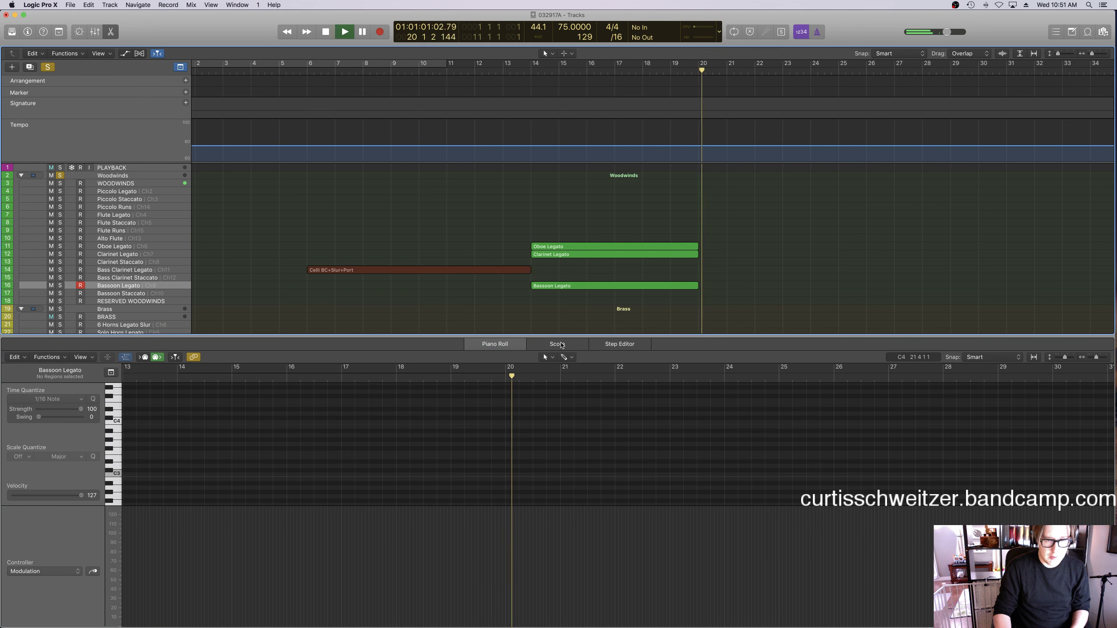
pyautogui.click(572, 286)
pyautogui.click(58, 571)
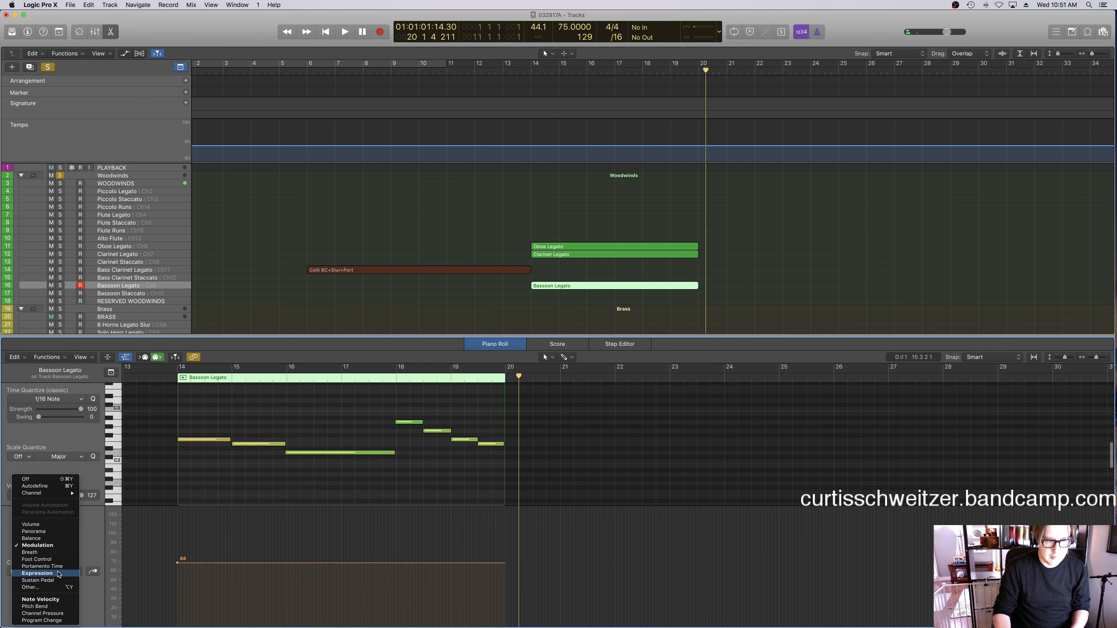
pyautogui.press('Return')
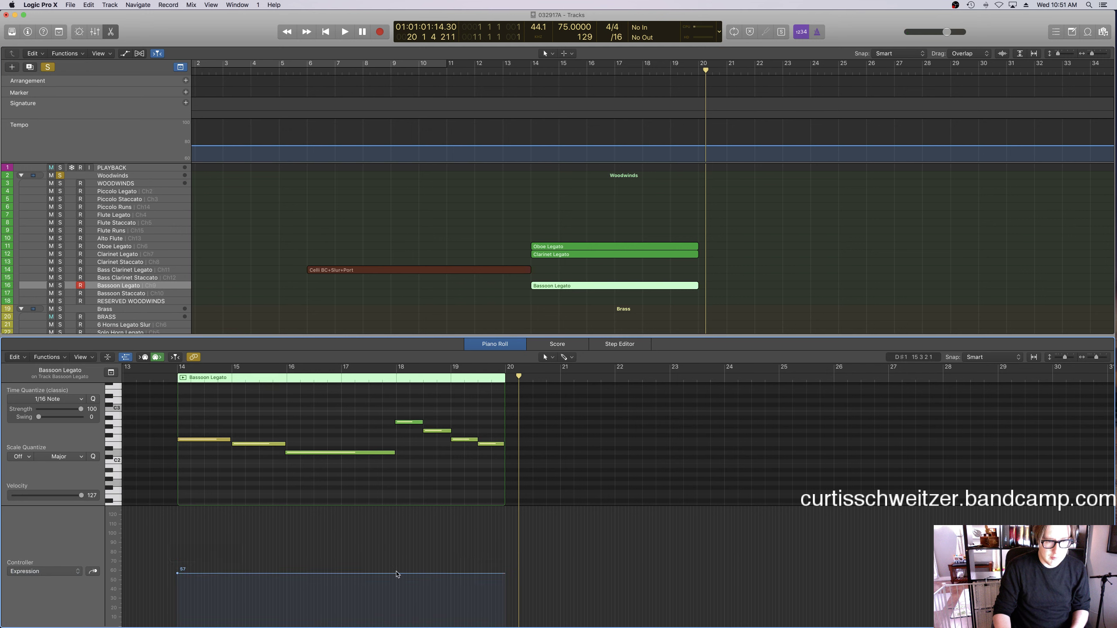
pyautogui.click(387, 573)
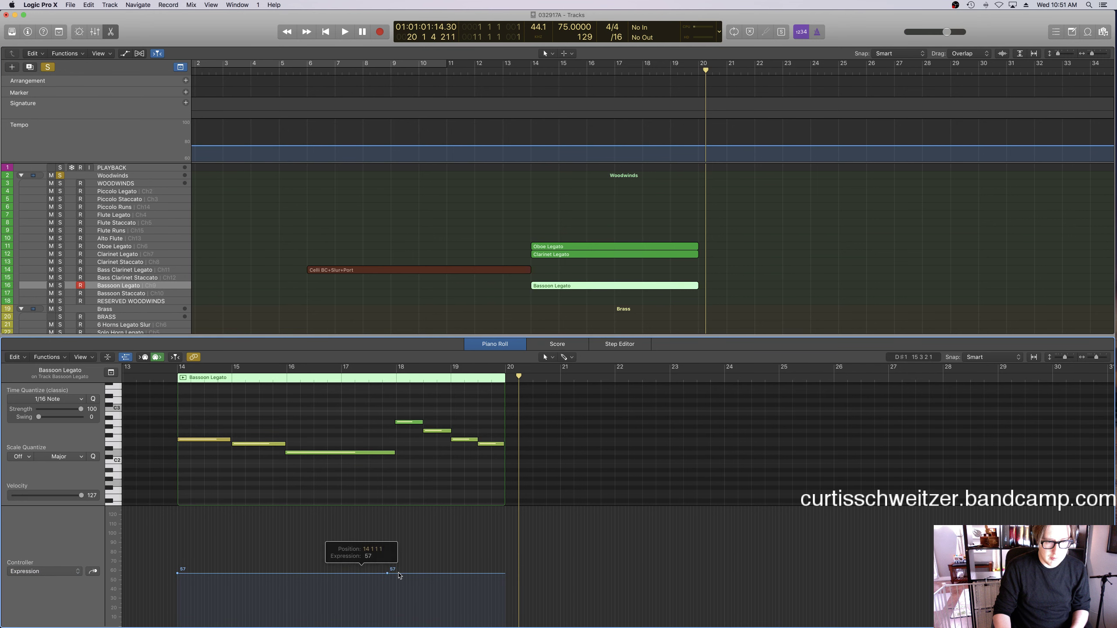
pyautogui.moveTo(346, 573); pyautogui.dragTo(402, 557)
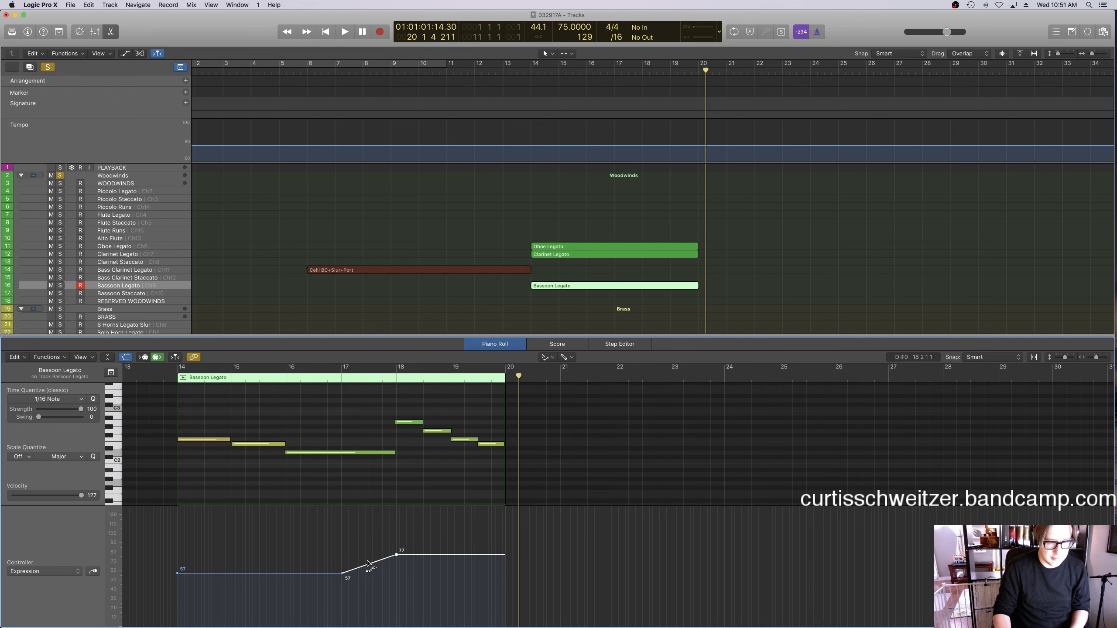
pyautogui.moveTo(368, 563); pyautogui.dragTo(373, 569)
pyautogui.rightClick(425, 553)
pyautogui.click(428, 557)
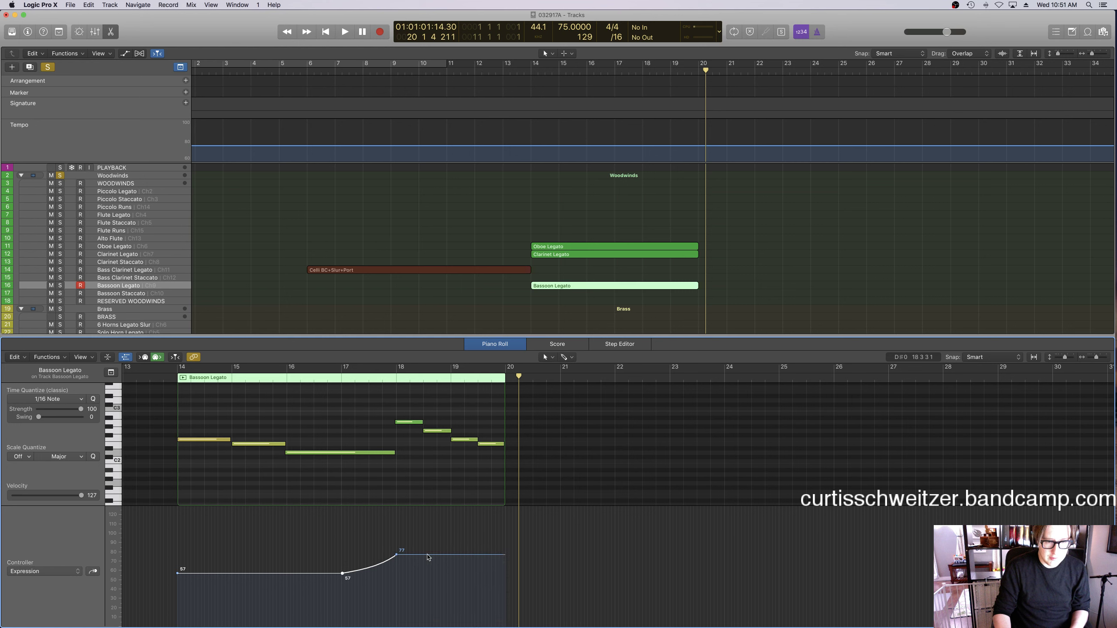
pyautogui.moveTo(428, 556); pyautogui.dragTo(505, 590)
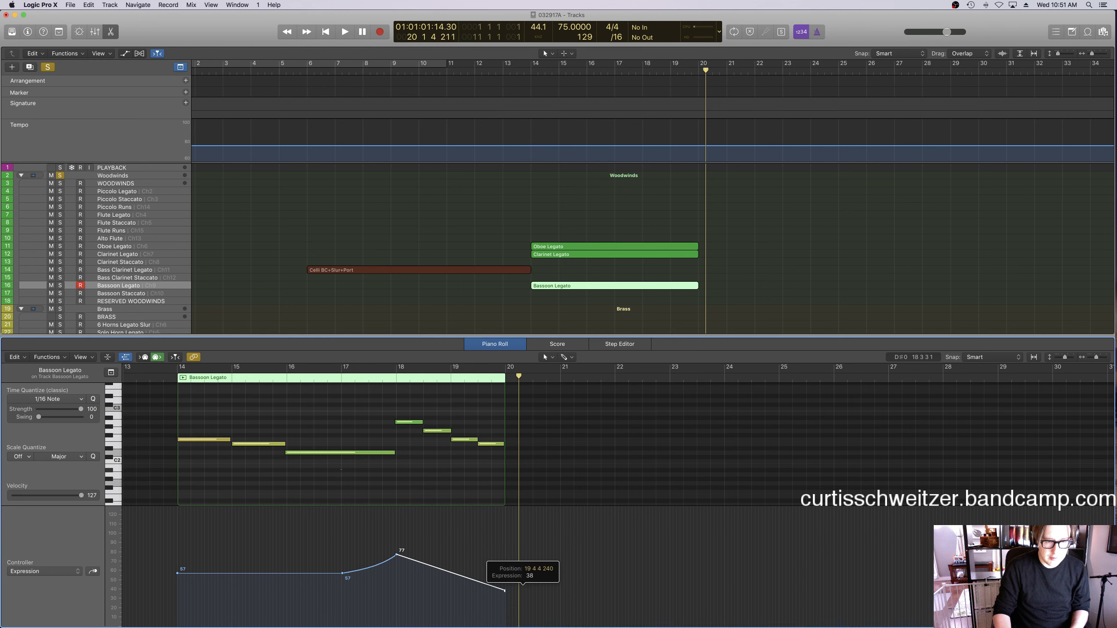
# Replay from just before bar 14 and turn off the Woodwinds solo to hear them with the full orchestra.
pyautogui.click(160, 376)
pyautogui.press('space')
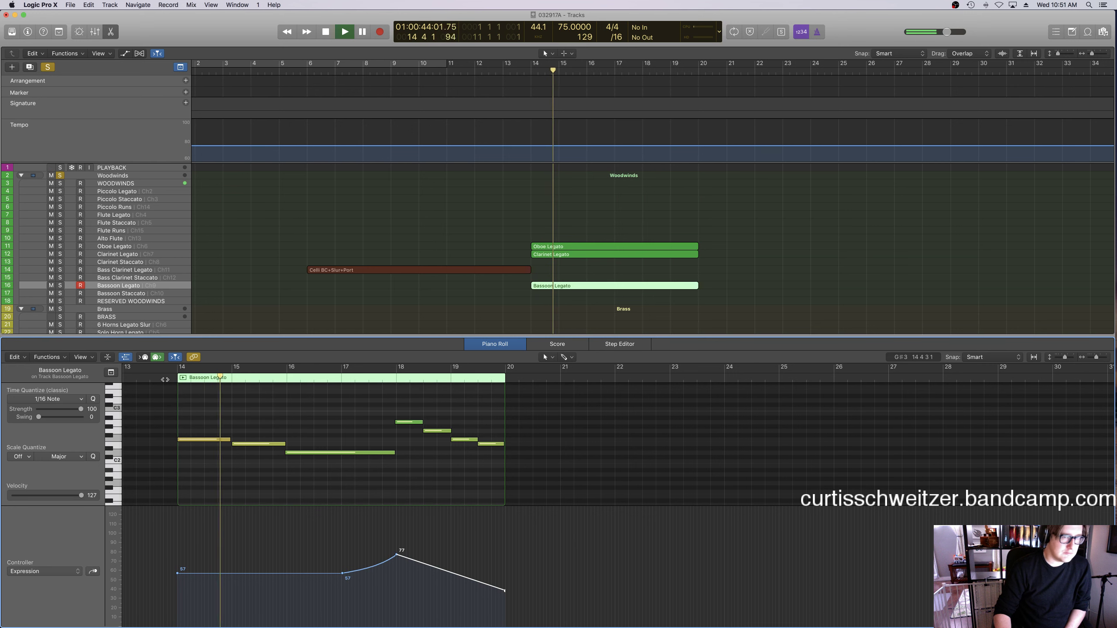
pyautogui.click(348, 282)
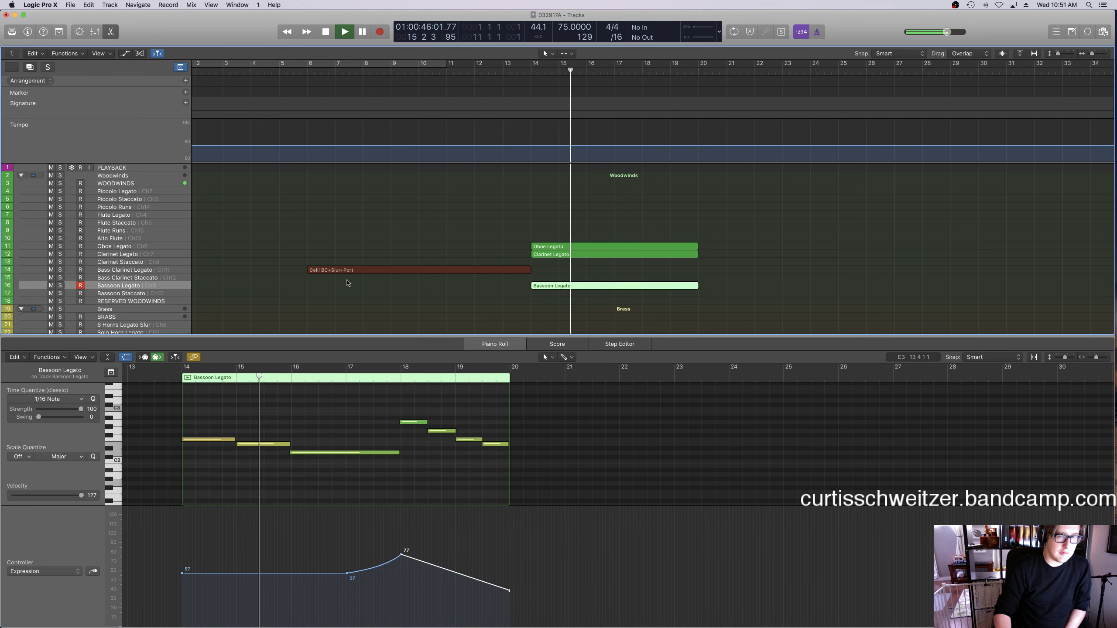
pyautogui.click(470, 294)
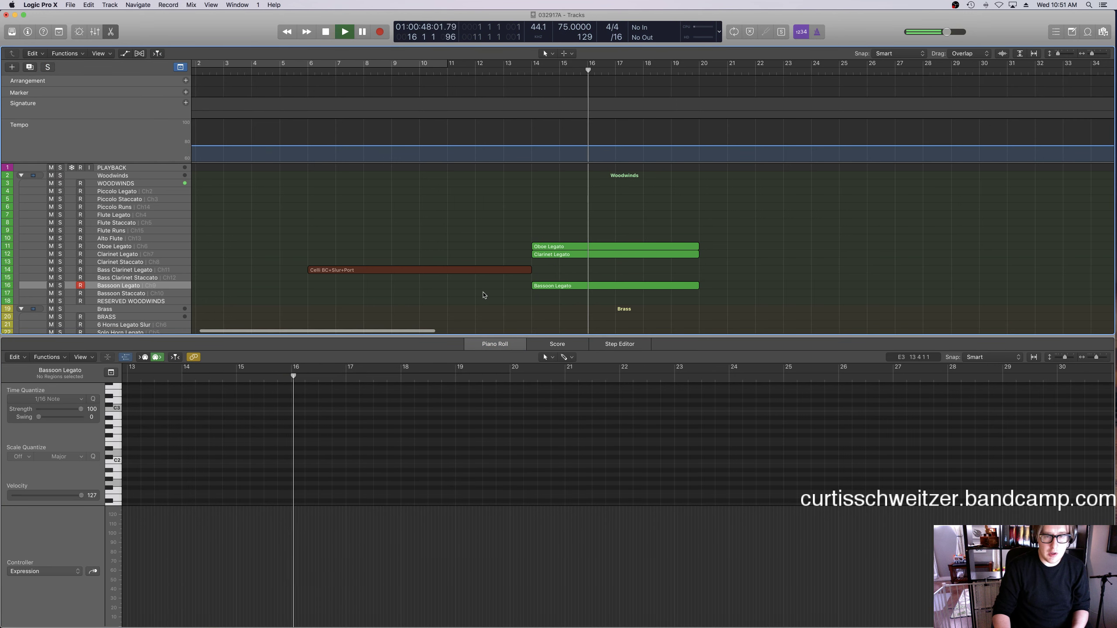
# Lower the Oboe Legato Expression to 69 at bar 14, 79 at bar 18 and 63 at bar 20, and close the note editor.
pyautogui.click(567, 246)
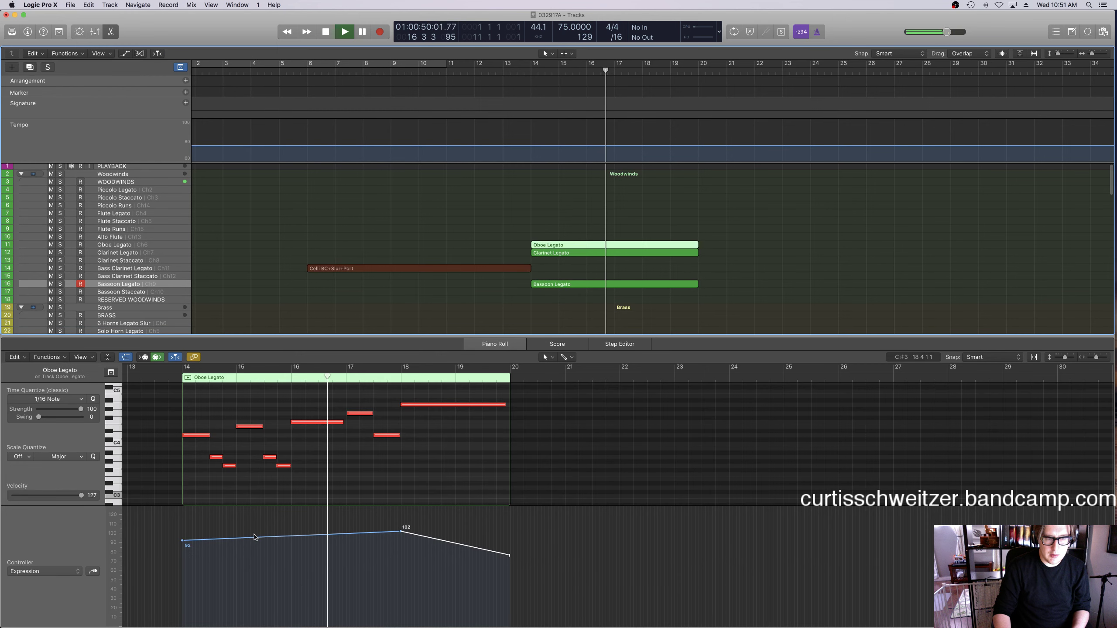
pyautogui.moveTo(255, 537); pyautogui.dragTo(260, 557)
pyautogui.moveTo(509, 556); pyautogui.dragTo(510, 567)
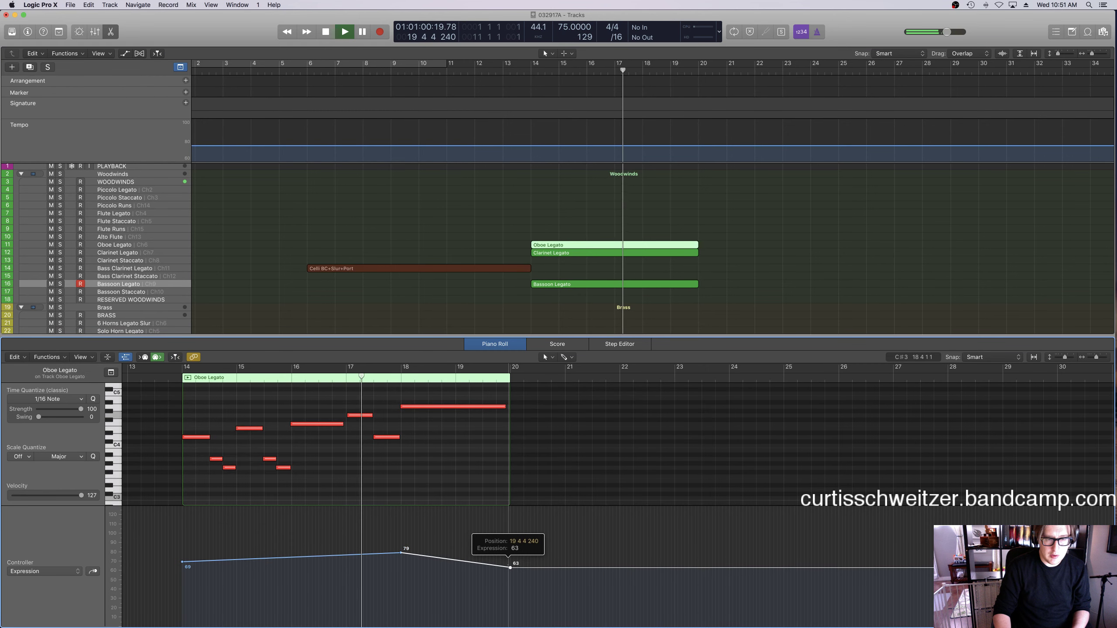
pyautogui.scroll(1, 510, 567)
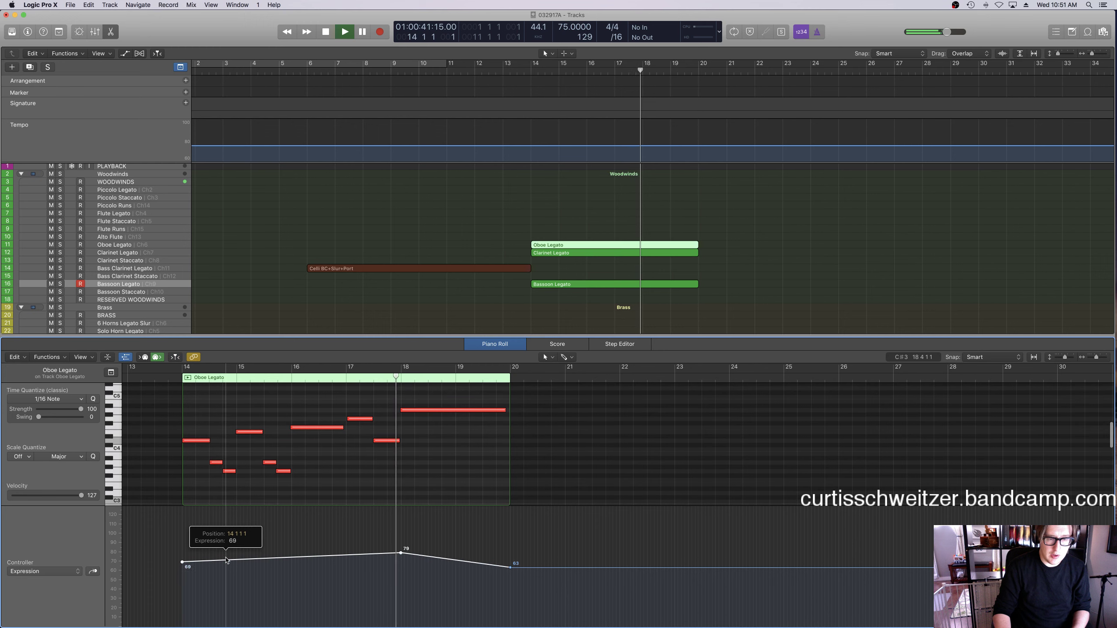
pyautogui.press('e')
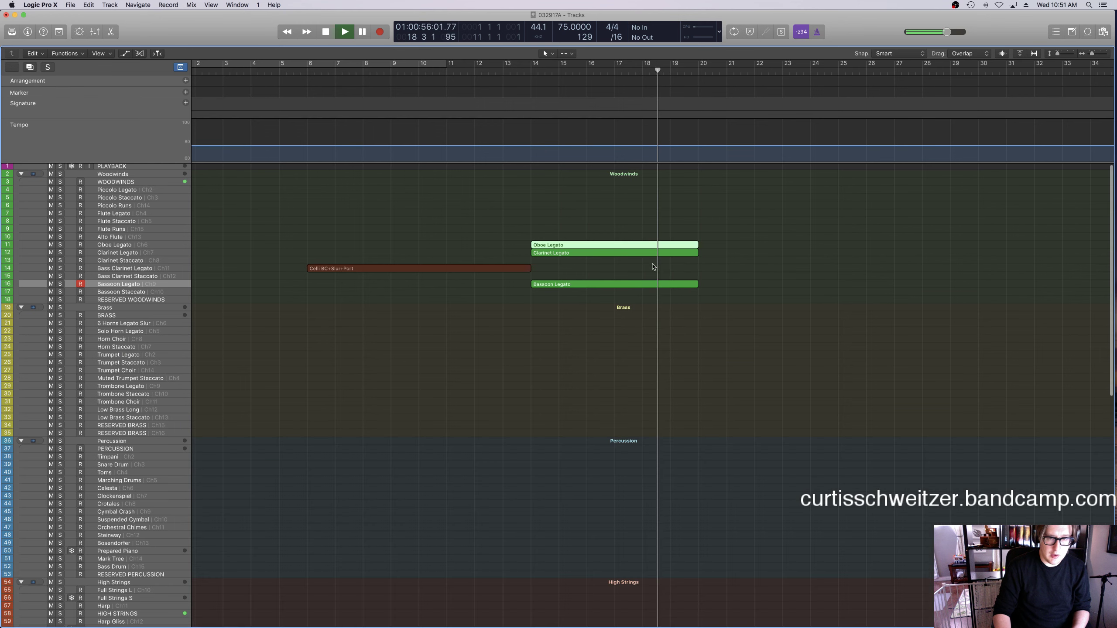
# Try to record a Solo Horn Legato line from bar 10 to just before bar 20.
pyautogui.scroll(-10, 666, 326)
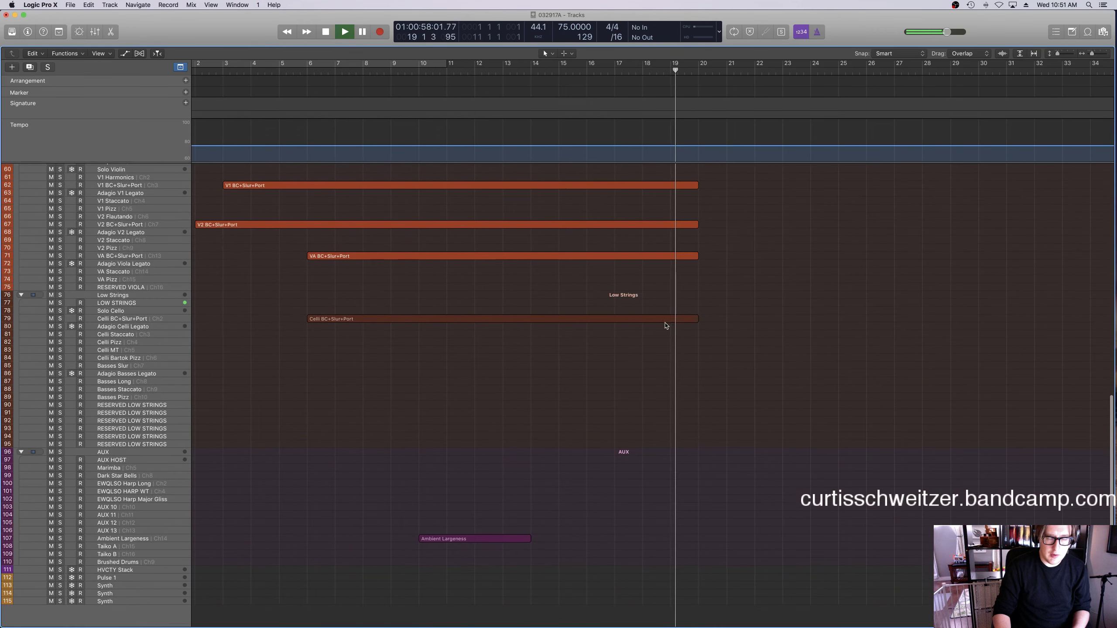
pyautogui.scroll(8, 666, 325)
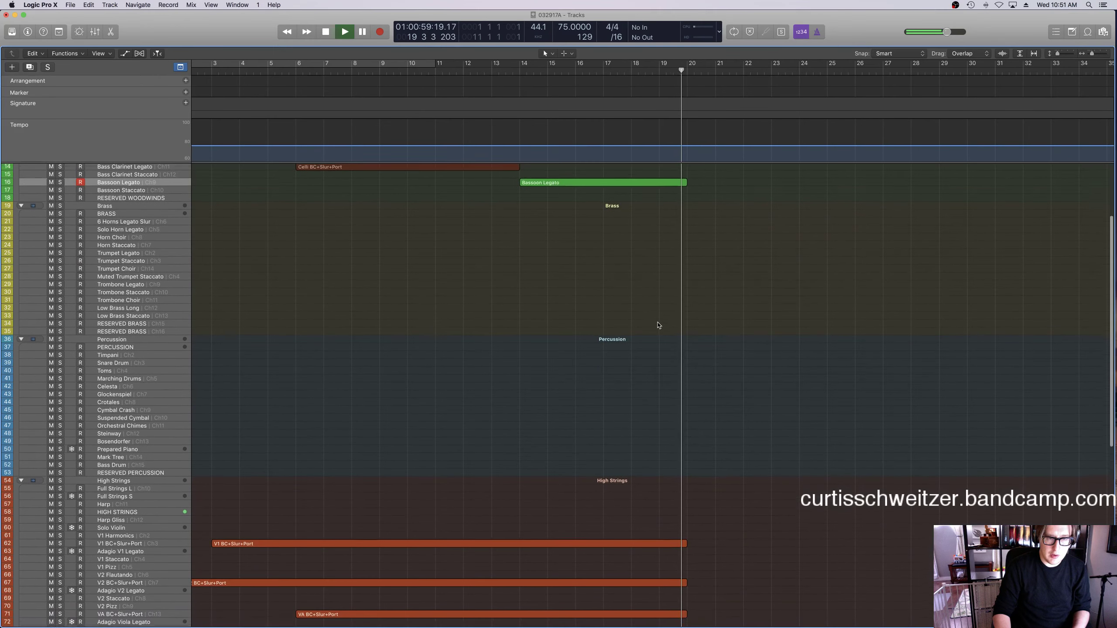
pyautogui.scroll(-2, 659, 324)
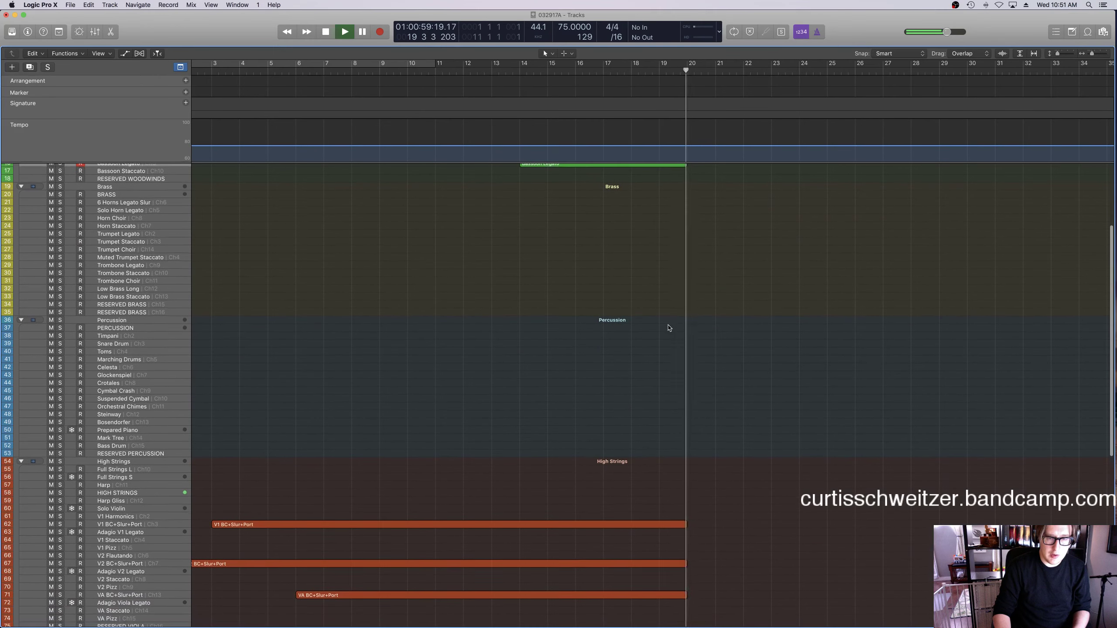
pyautogui.click(289, 73)
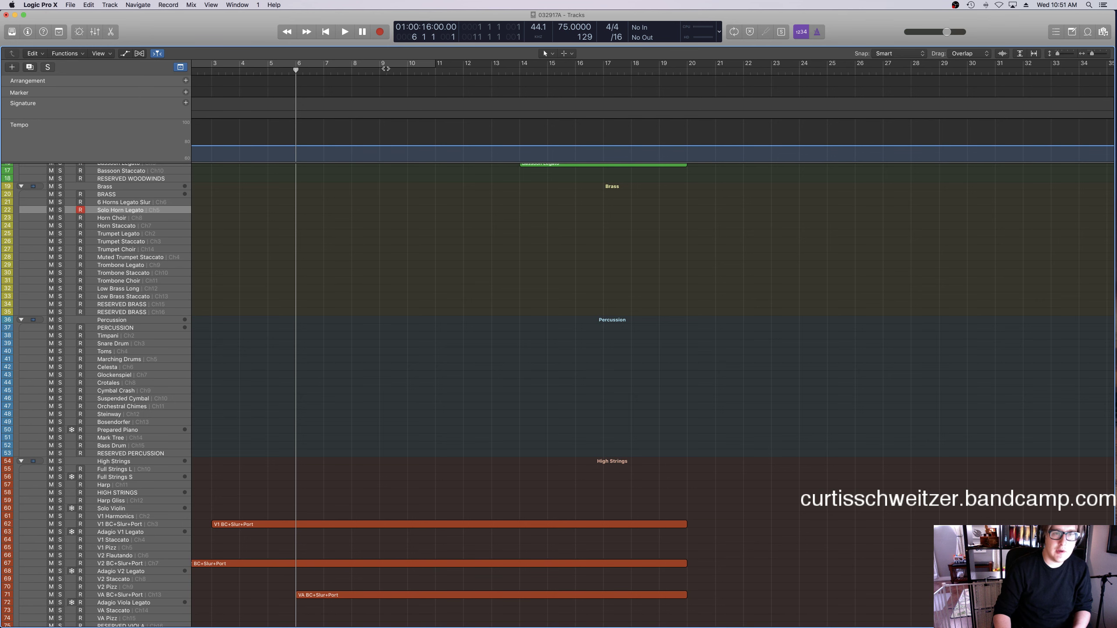
pyautogui.hotkey('ctrl', 'Up')
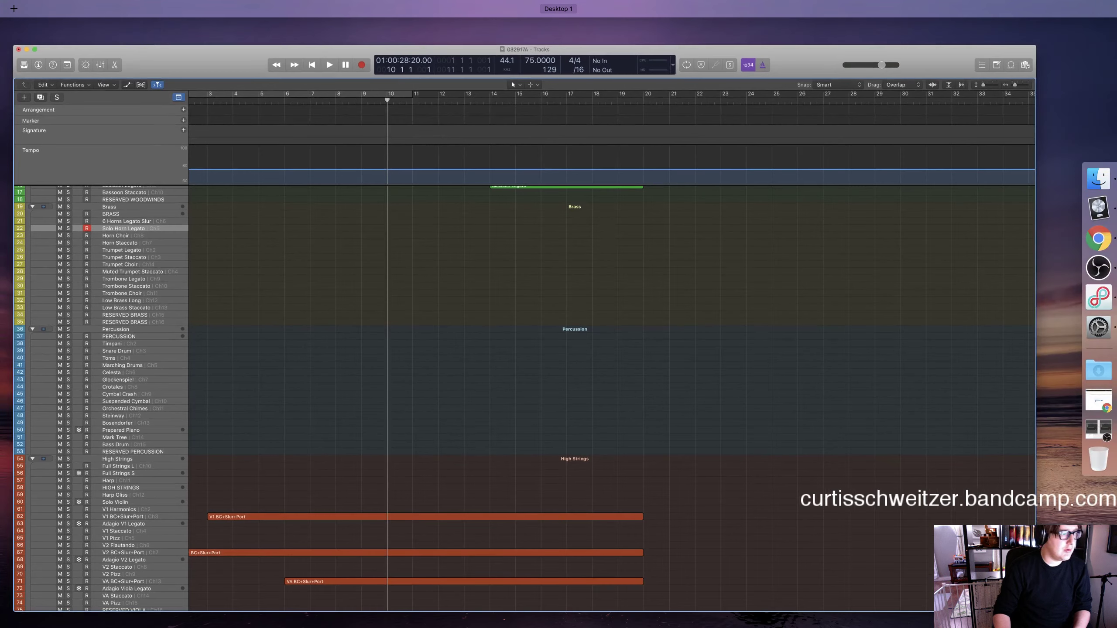
pyautogui.hotkey('ctrl', 'Up')
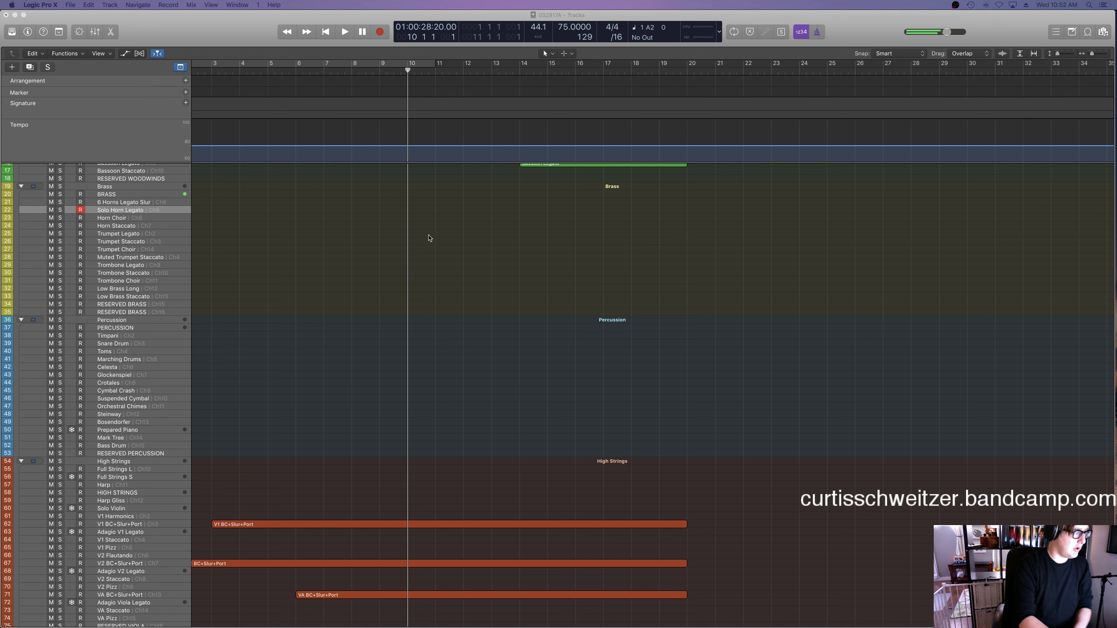
pyautogui.press('r')
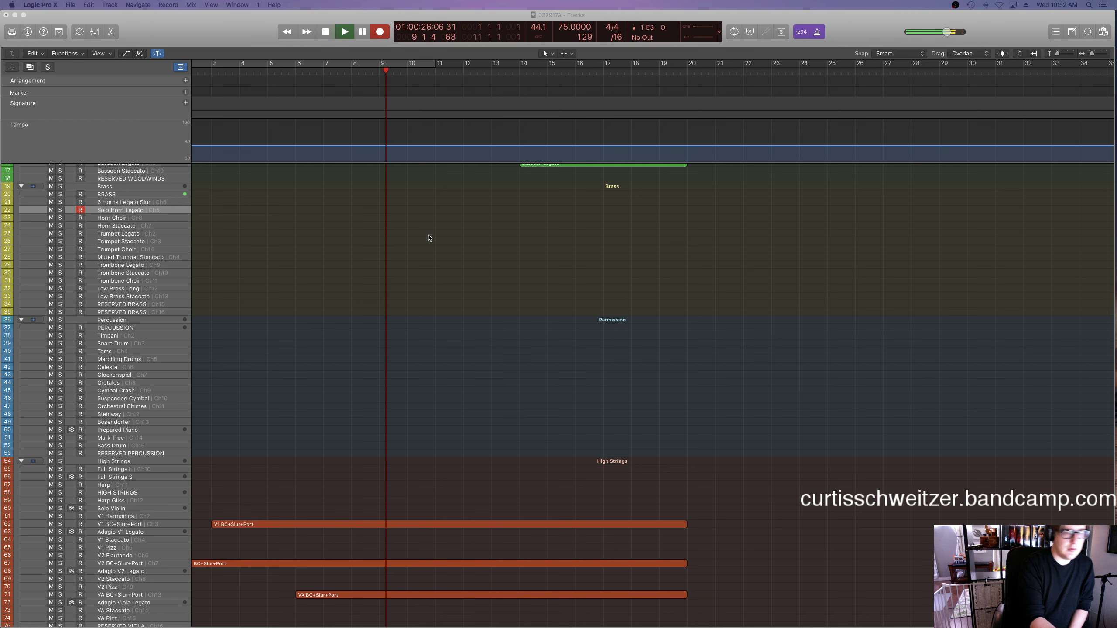
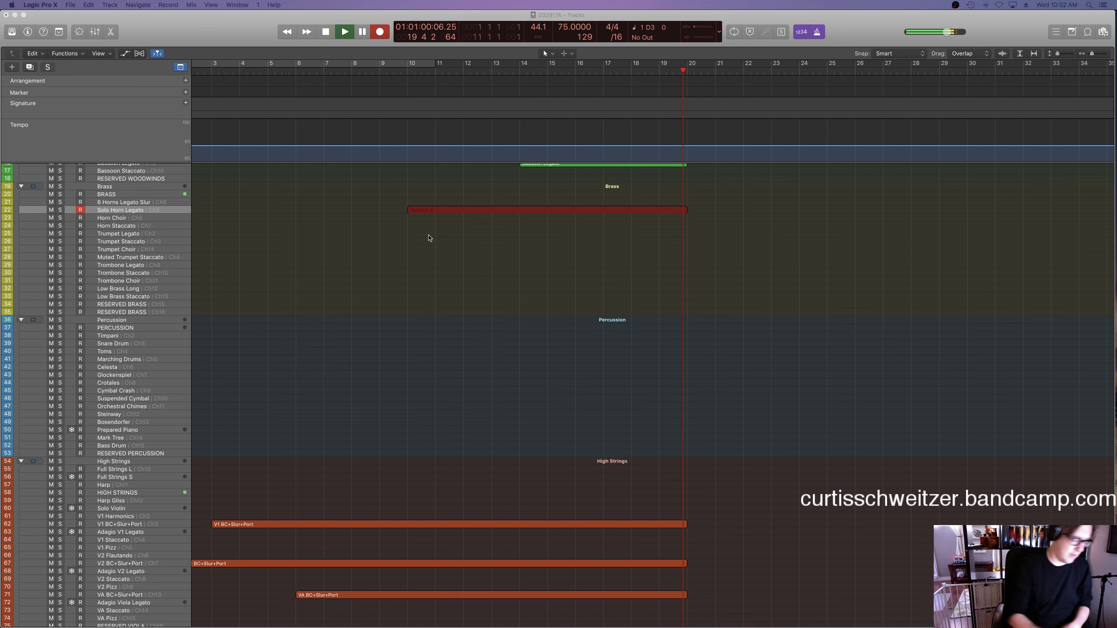
pyautogui.press('space')
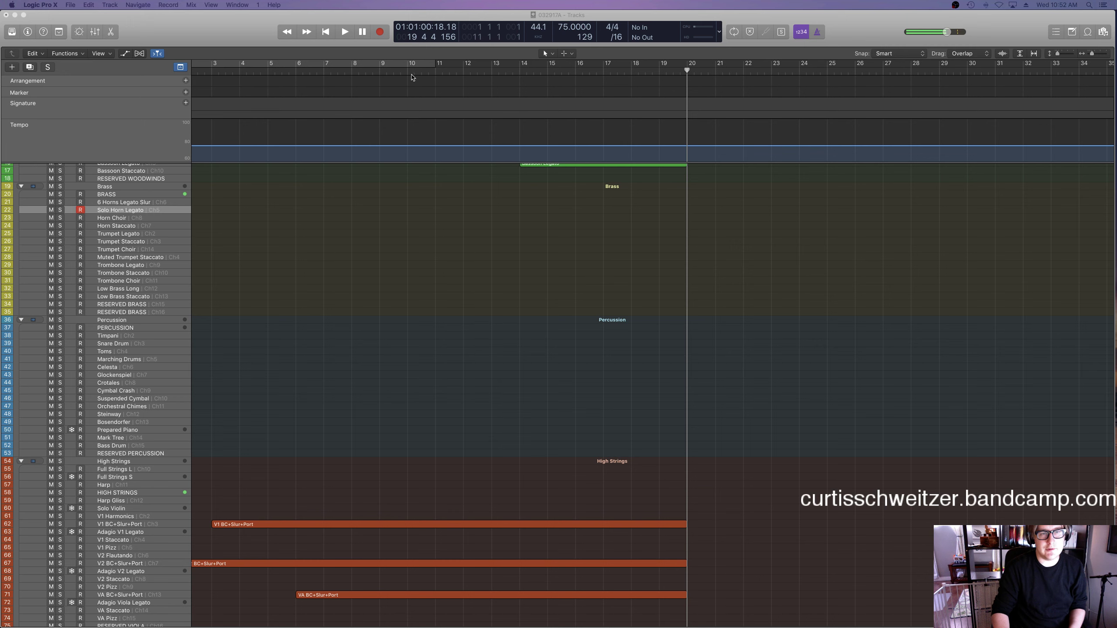
# Play the piece from the beginning and select the Mark Tree track during playback.
pyautogui.click(416, 70)
pyautogui.click(325, 32)
pyautogui.press('space')
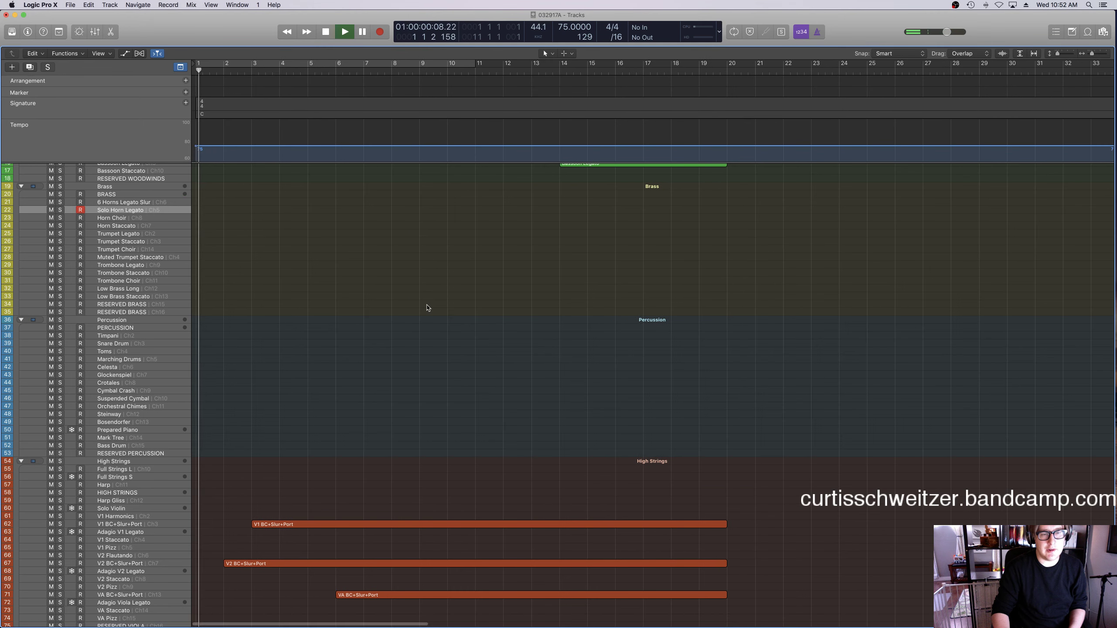
pyautogui.hotkey('ctrl', 'Up')
pyautogui.hotkey('ctrl', 'Up')
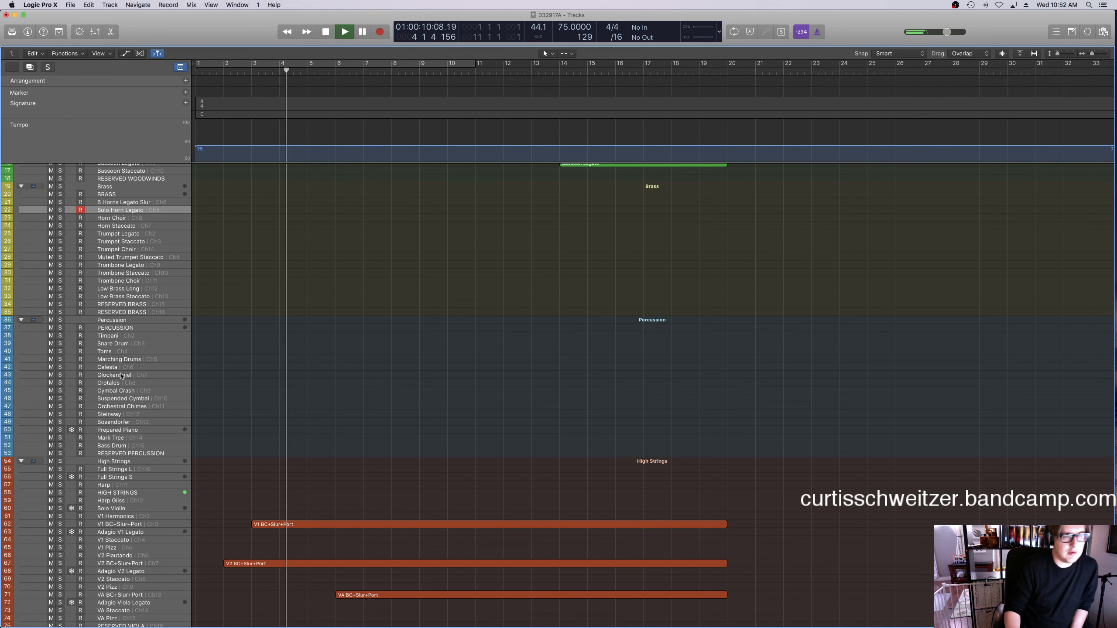
pyautogui.click(124, 438)
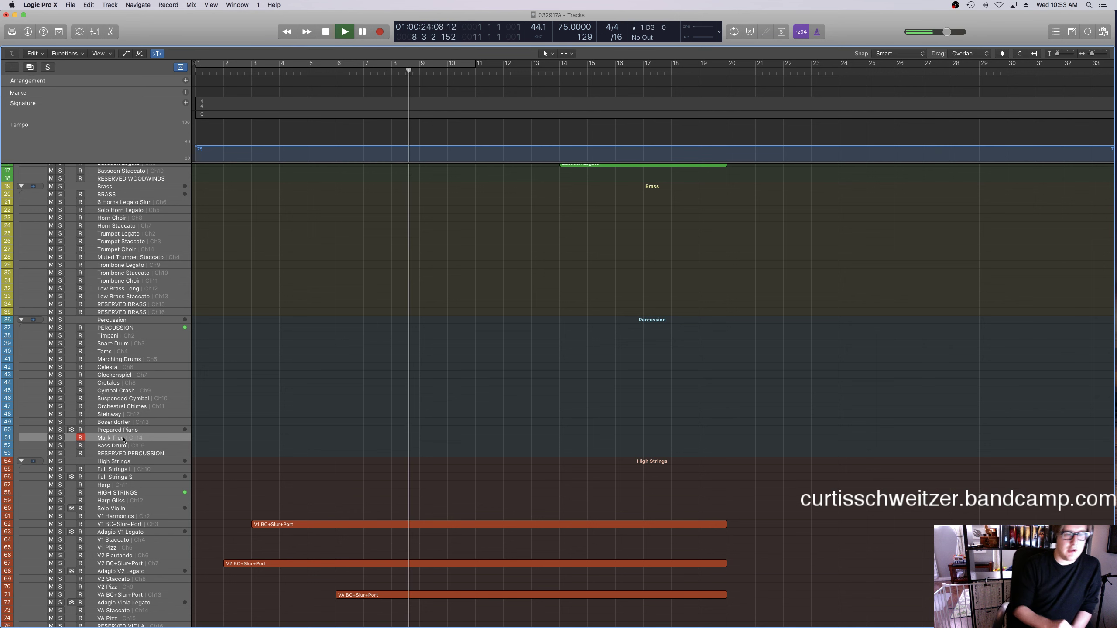
# Raise the V1 BC+Slur+Port region's Expression around bars 10 and 11, including its low point at bar 10, and close the note editor.
pyautogui.scroll(-8, 276, 475)
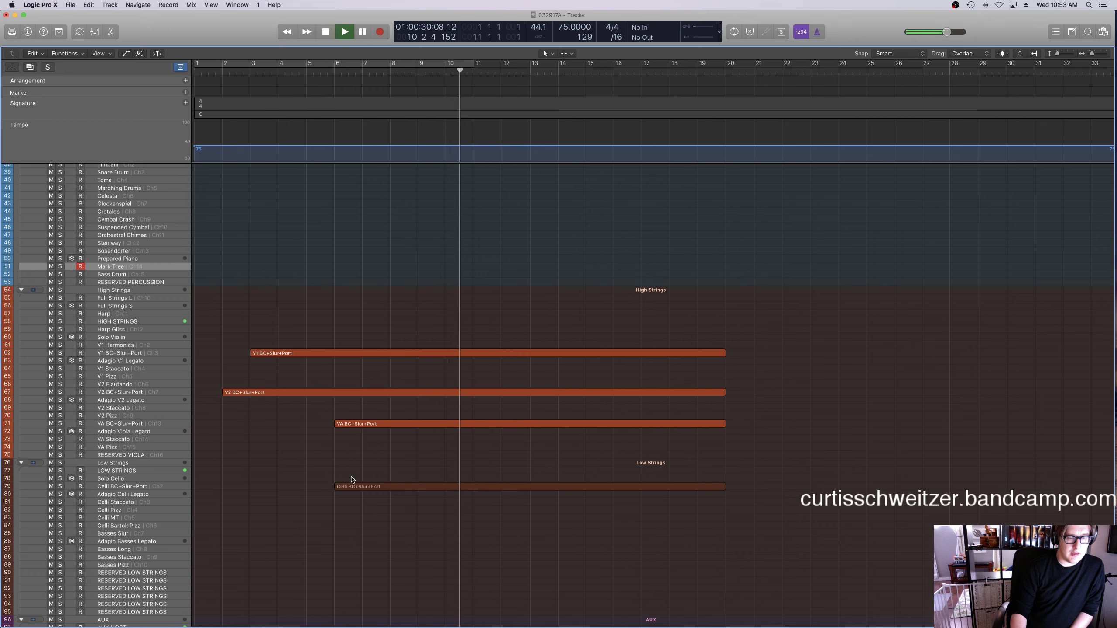
pyautogui.hscroll(3, 348, 480)
pyautogui.scroll(3, 351, 480)
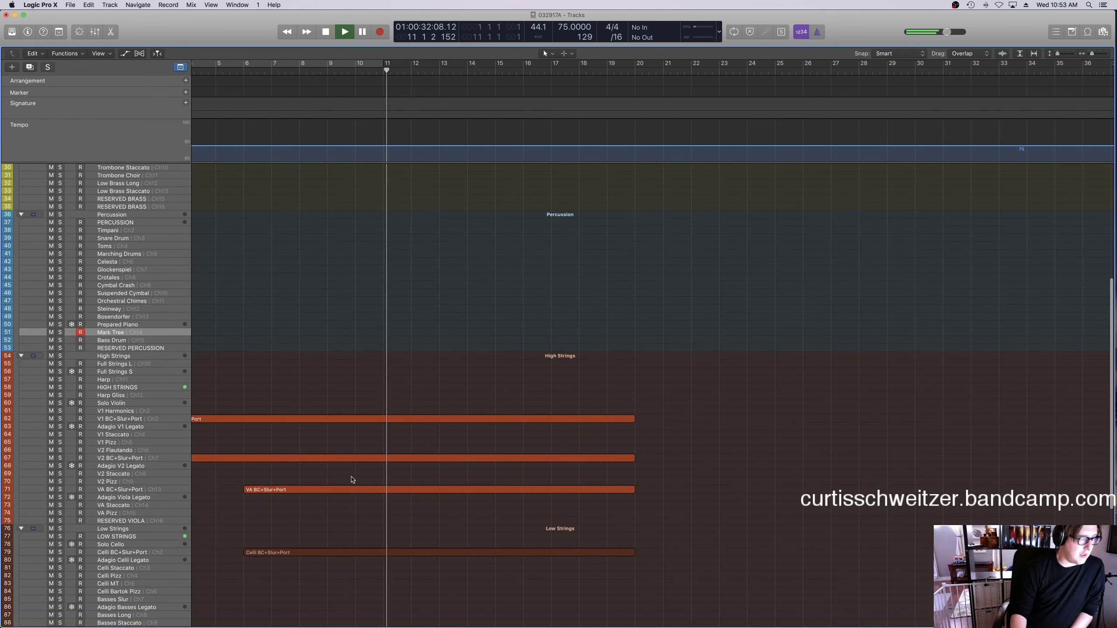
pyautogui.click(349, 420)
pyautogui.doubleClick(348, 420)
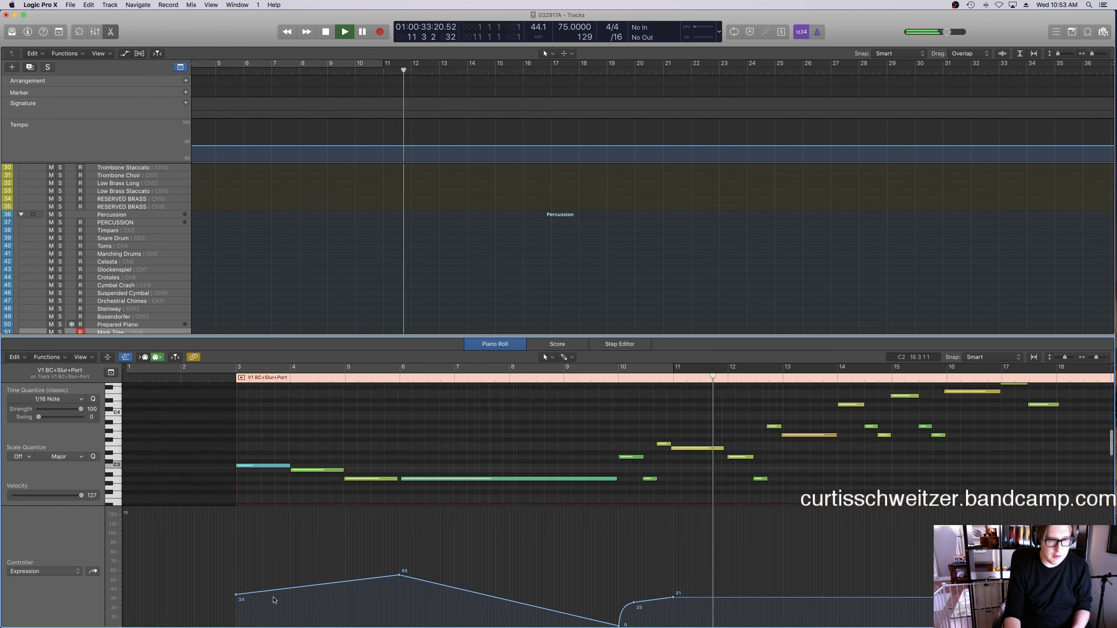
pyautogui.moveTo(661, 603); pyautogui.dragTo(661, 591)
pyautogui.moveTo(618, 625); pyautogui.dragTo(618, 611)
pyautogui.press('p')
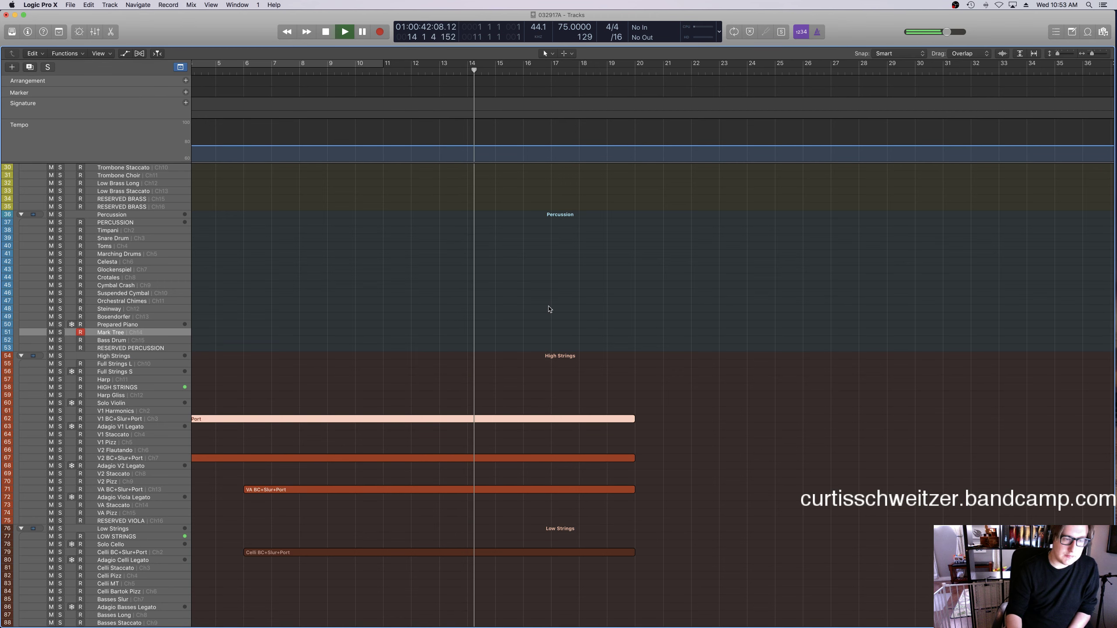
pyautogui.click(493, 336)
pyautogui.scroll(15, 462, 341)
pyautogui.hscroll(5, 462, 341)
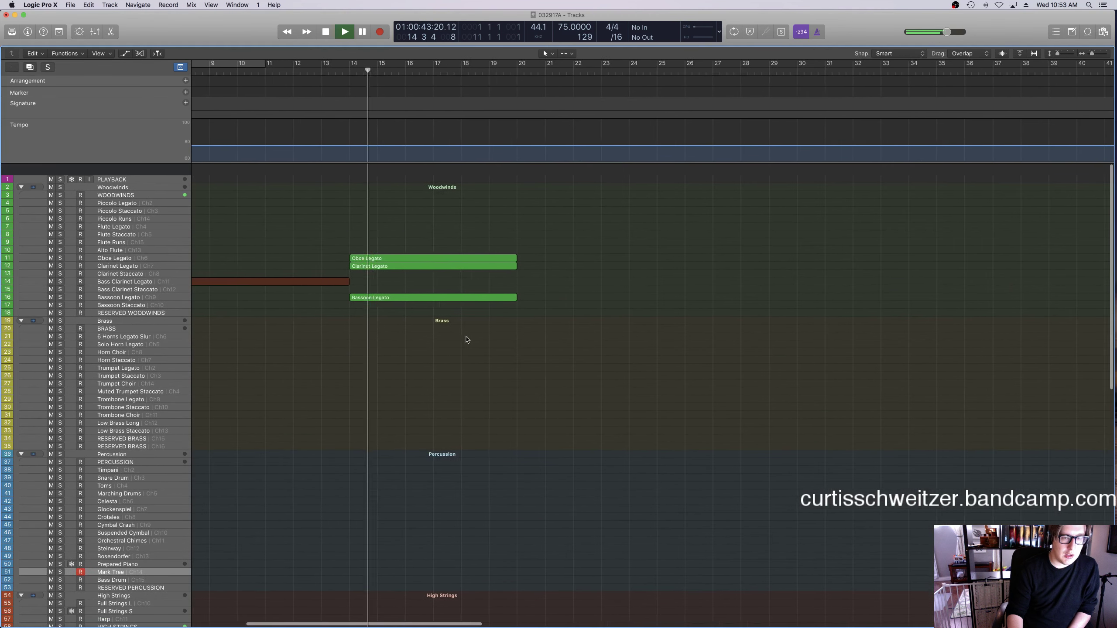
pyautogui.scroll(-1, 464, 339)
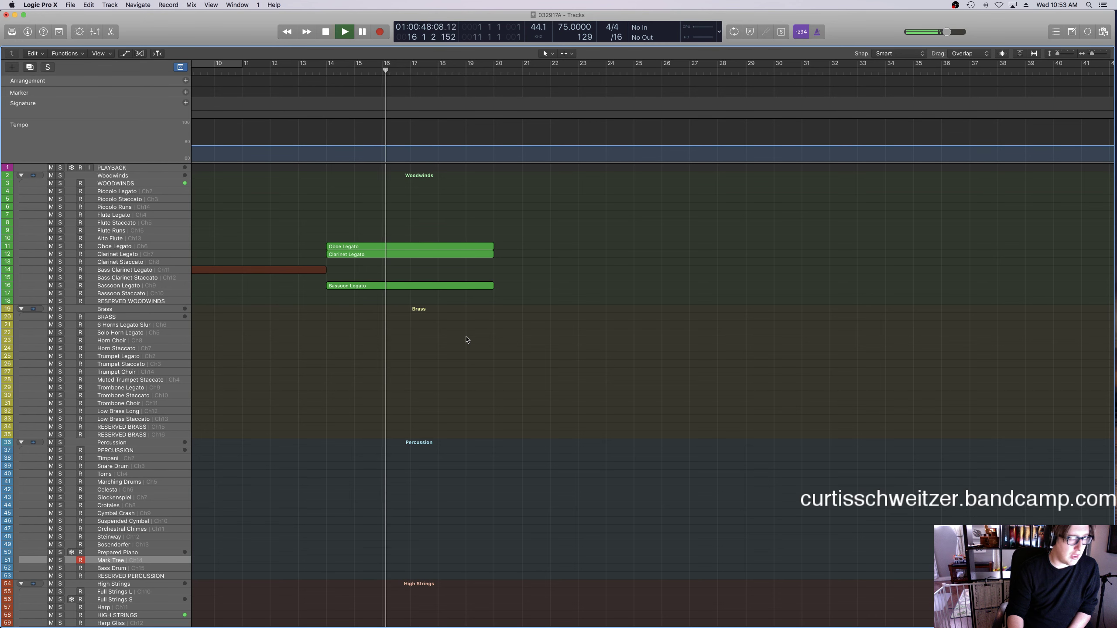
# In the VA BC+Slur+Port region, ramp the Expression from 49 just after bar 16 up to 66 at bar 18.
pyautogui.scroll(-3, 470, 352)
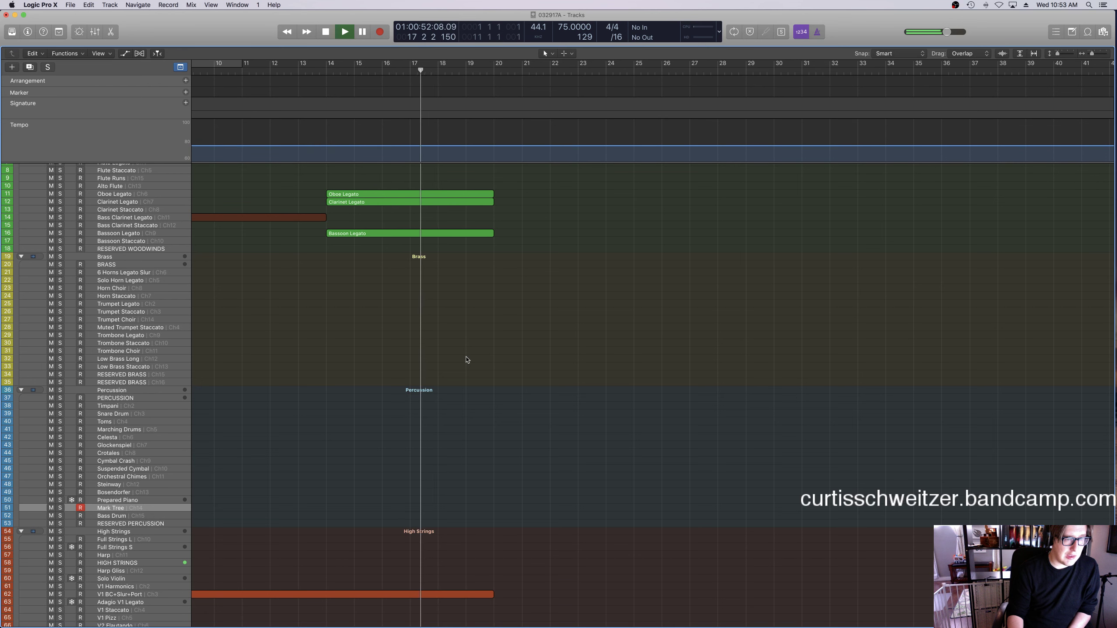
pyautogui.scroll(-15, 467, 360)
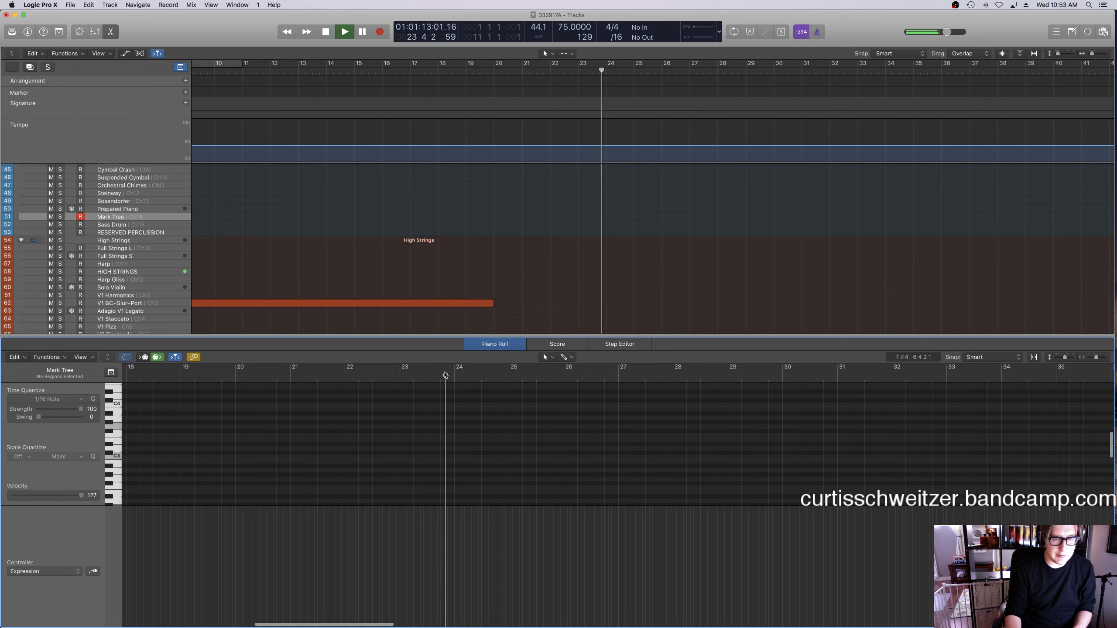
pyautogui.scroll(-6, 444, 264)
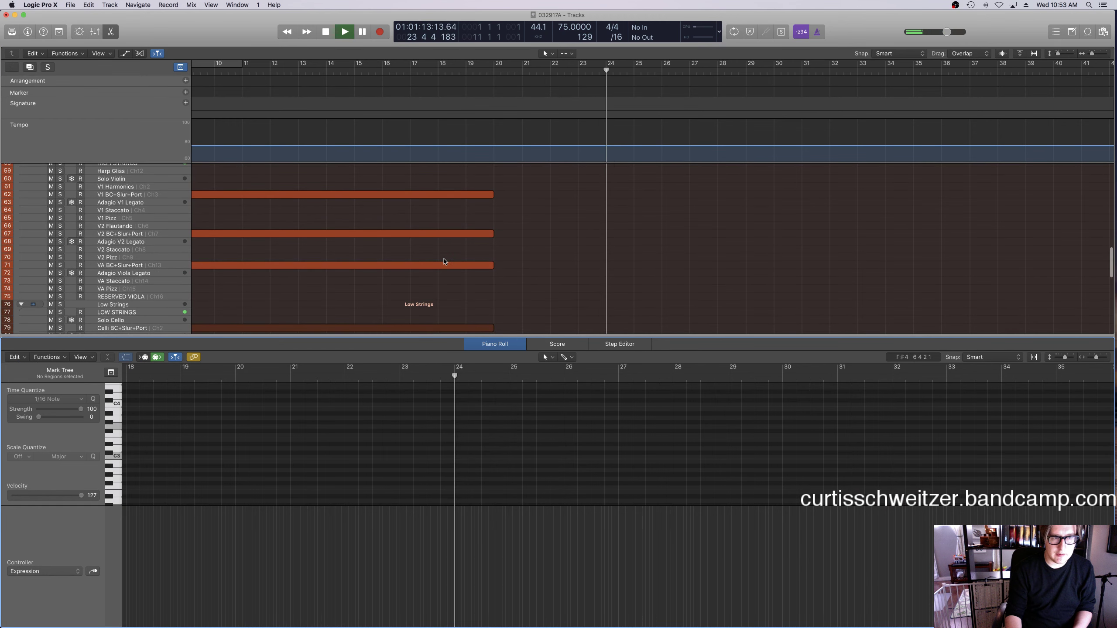
pyautogui.click(445, 264)
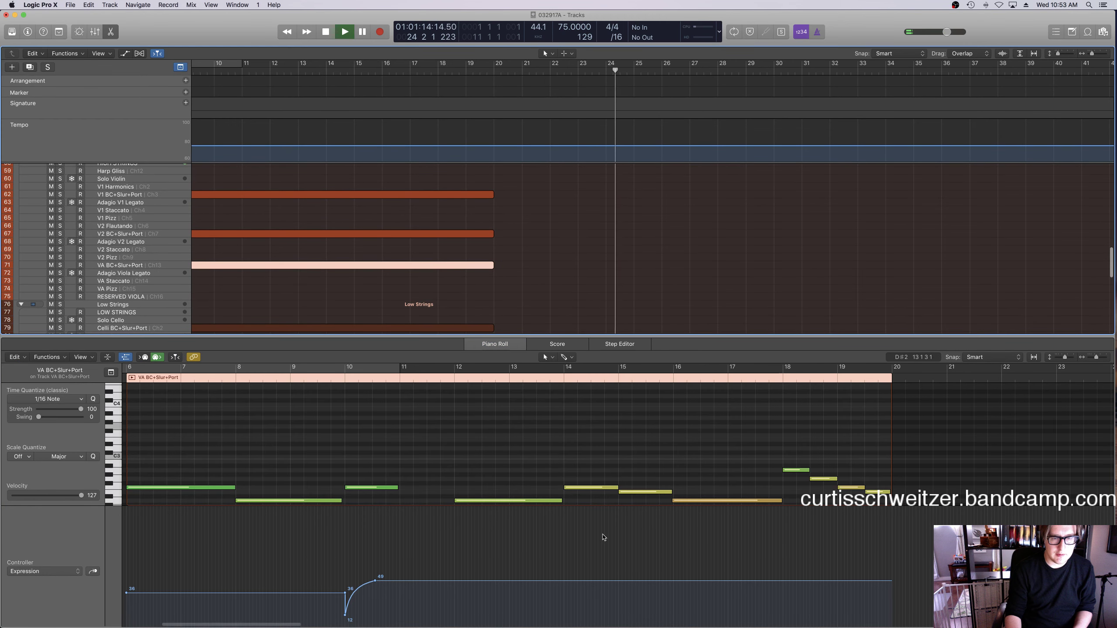
pyautogui.click(679, 580)
pyautogui.moveTo(739, 581); pyautogui.dragTo(781, 565)
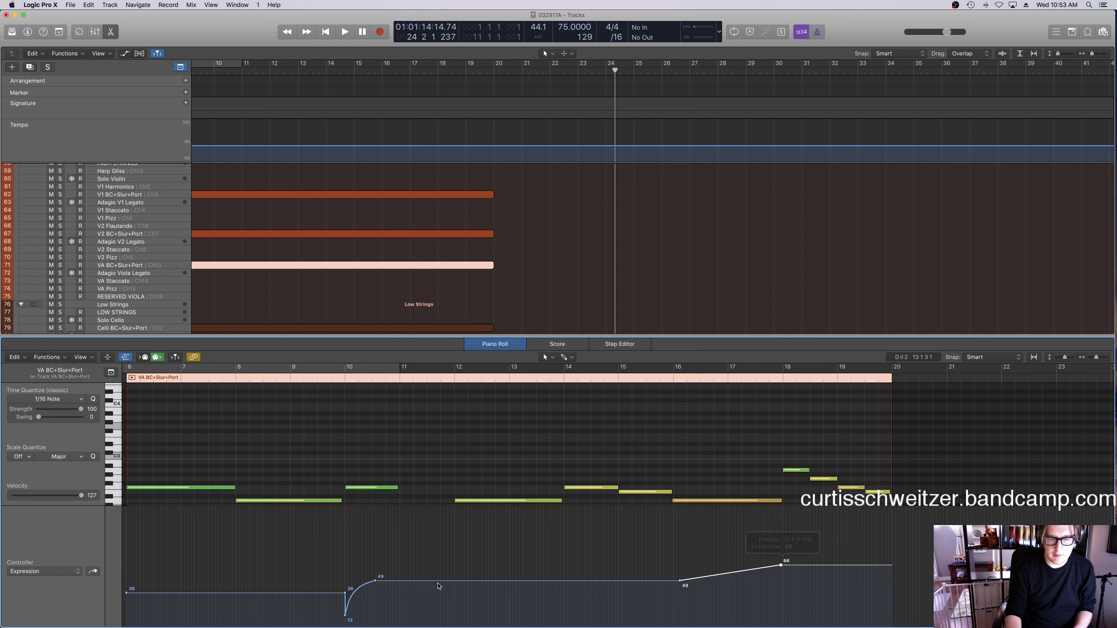
# Play from bar 10 while raising the viola Expression dip there to 23 and tapering the curve down from bar 18 to bar 20.
pyautogui.click(330, 368)
pyautogui.press('space')
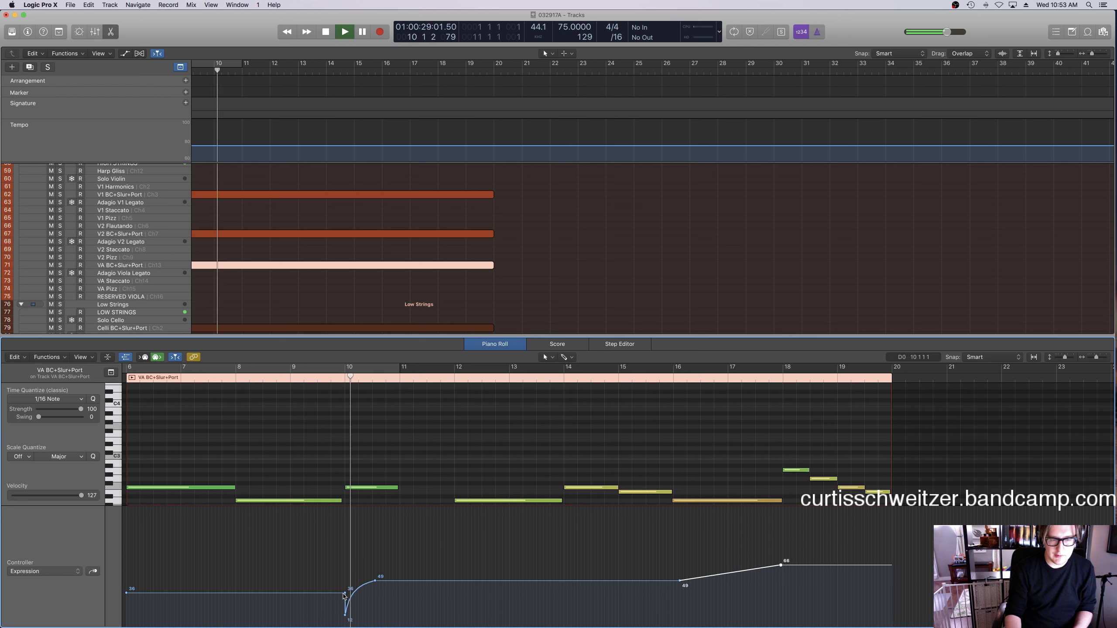
pyautogui.moveTo(344, 594); pyautogui.dragTo(344, 601)
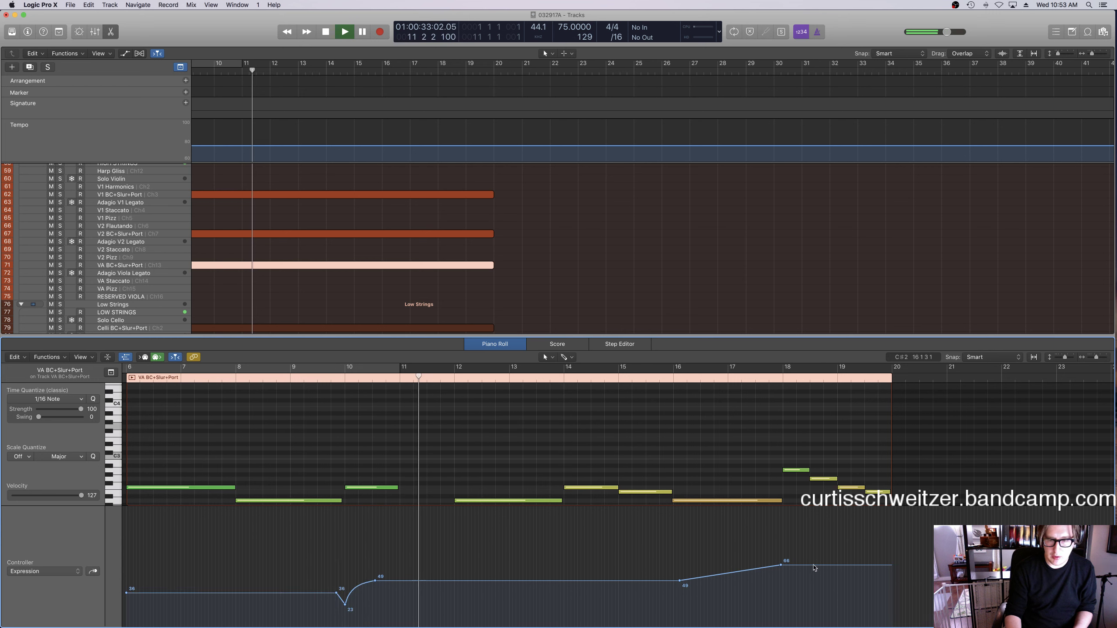
pyautogui.click(892, 587)
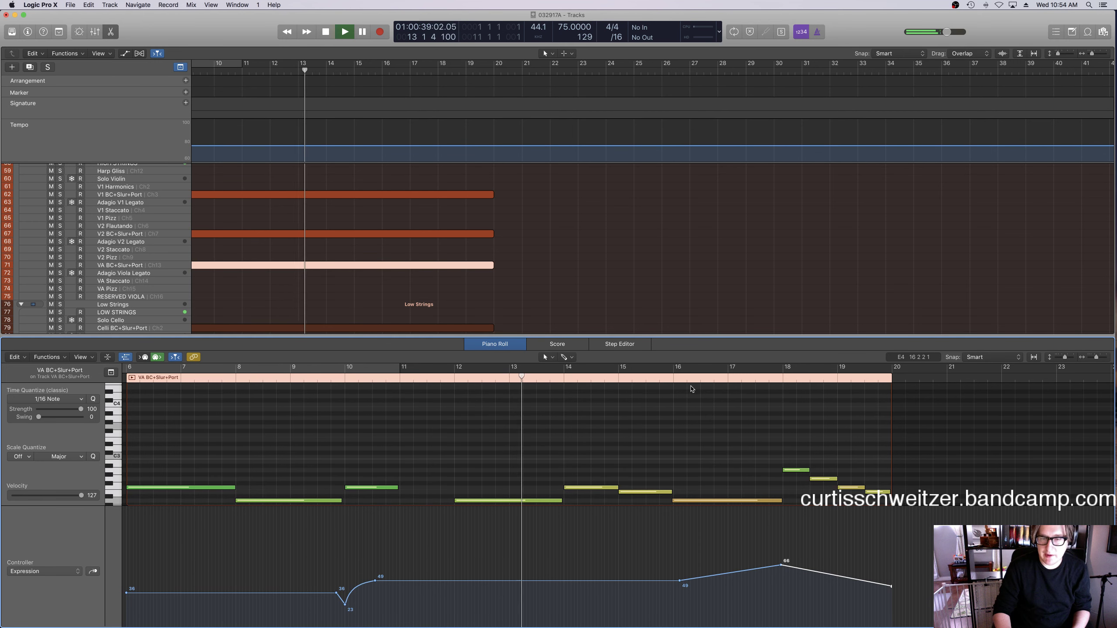
# Listen to the passage from just before bar 18 through bar 20, closing the note editor, and stop playback.
pyautogui.click(777, 380)
pyautogui.click(759, 378)
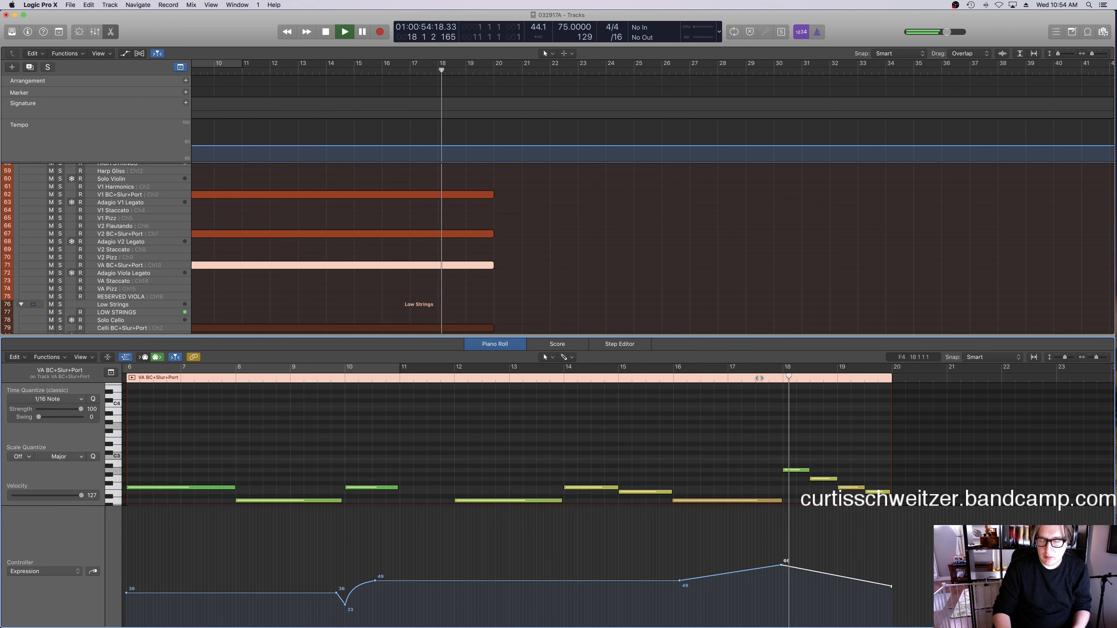
pyautogui.click(624, 242)
pyautogui.press('e')
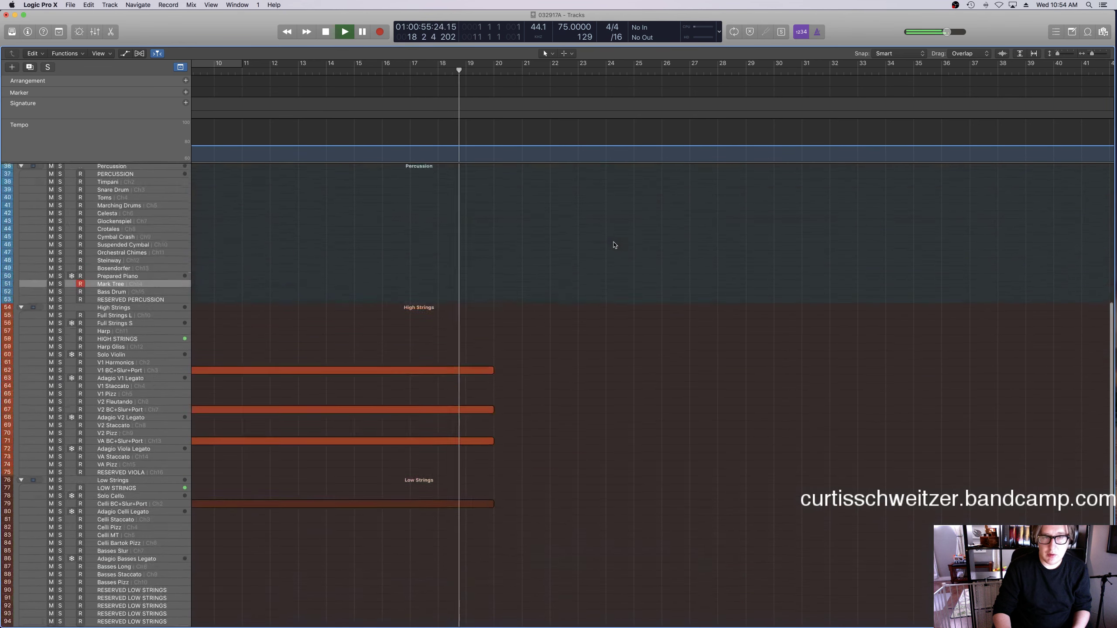
pyautogui.scroll(20, 616, 245)
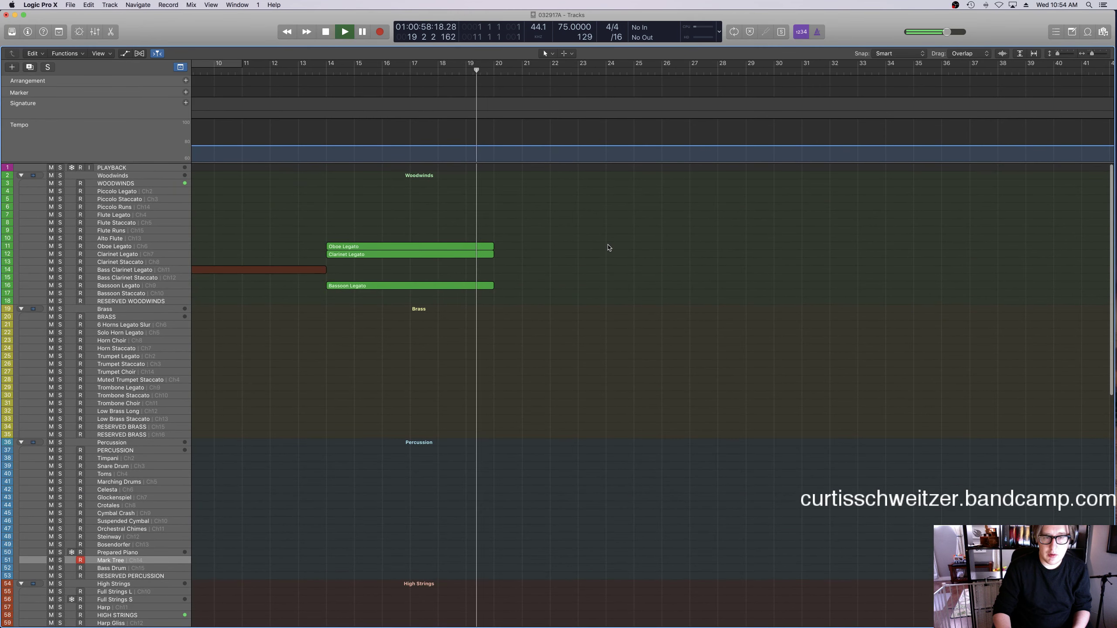
pyautogui.scroll(-15, 608, 248)
pyautogui.scroll(1, 609, 247)
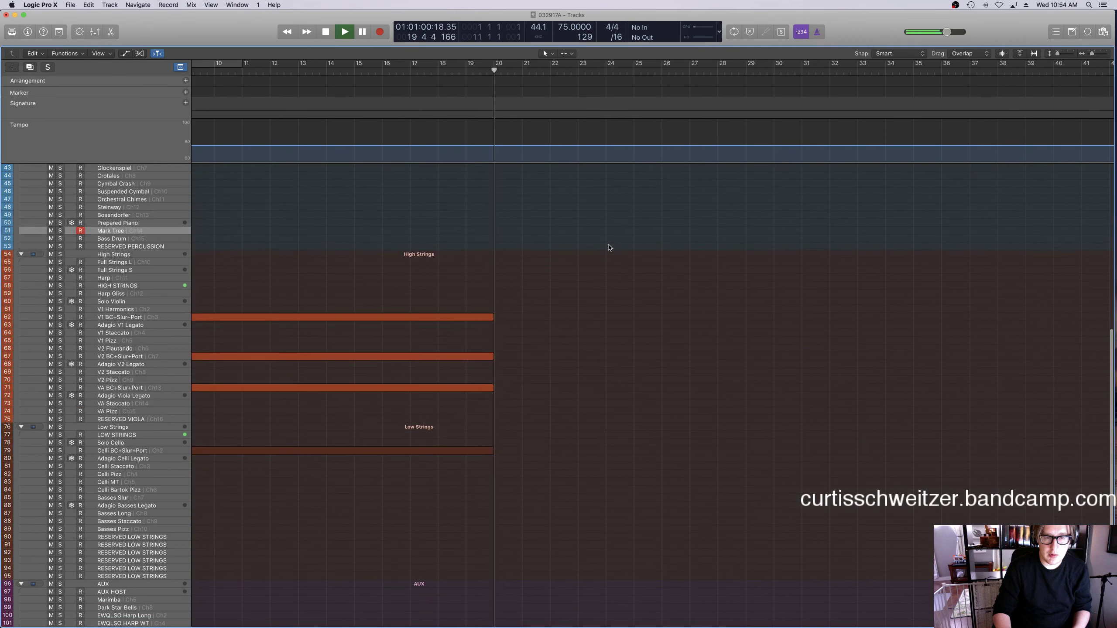
pyautogui.press('space')
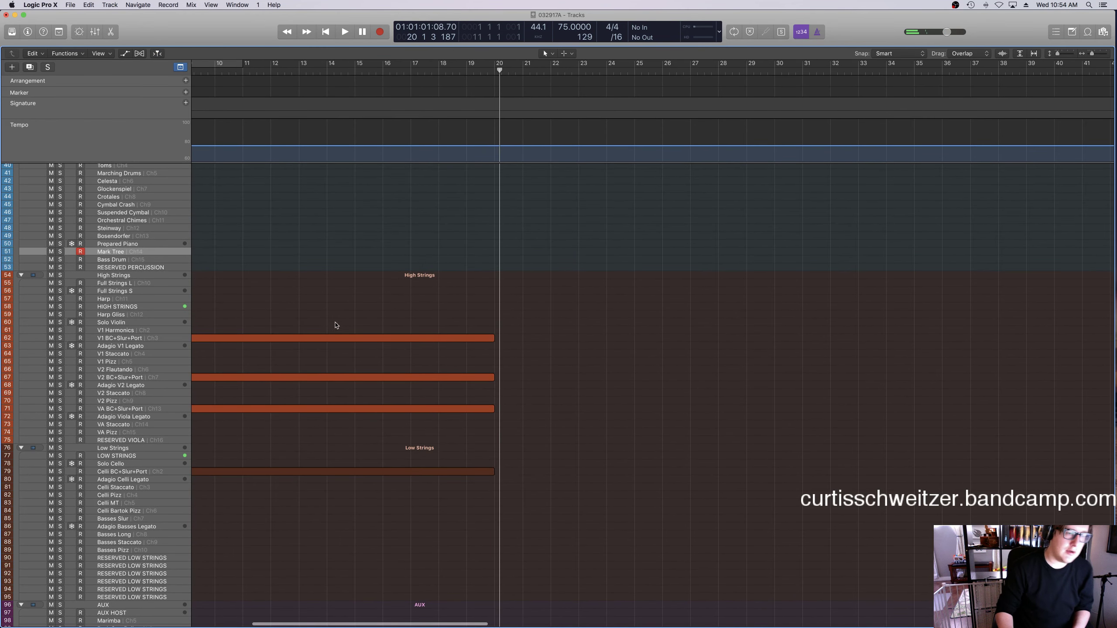
# Select the V1 BC+Slur+Port track to try out notes on it.
pyautogui.click(174, 339)
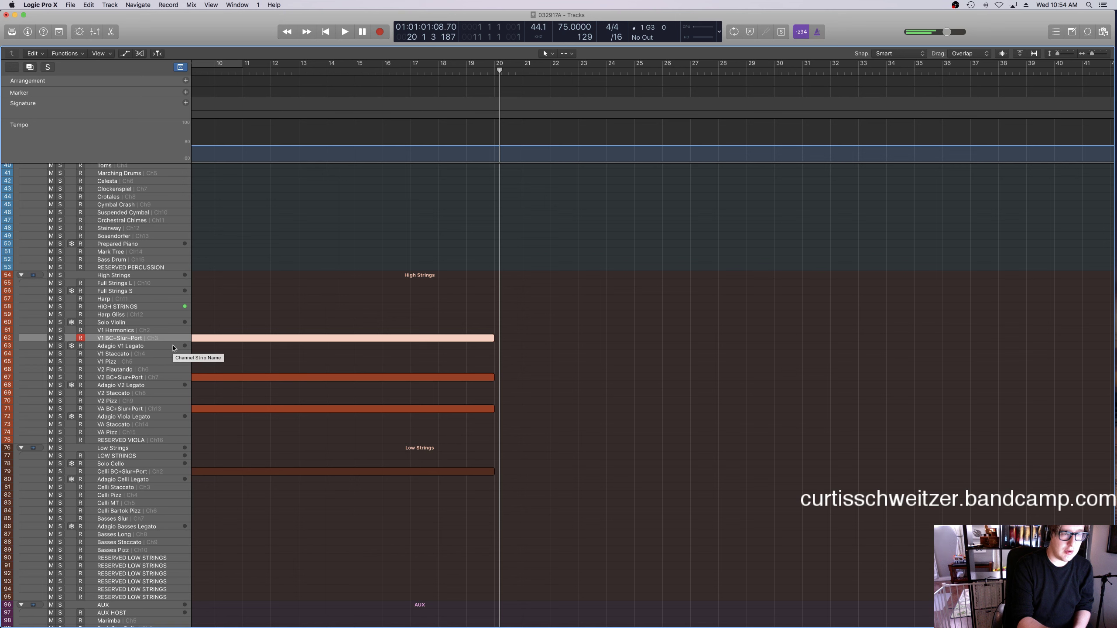
pyautogui.hscroll(-10, 417, 282)
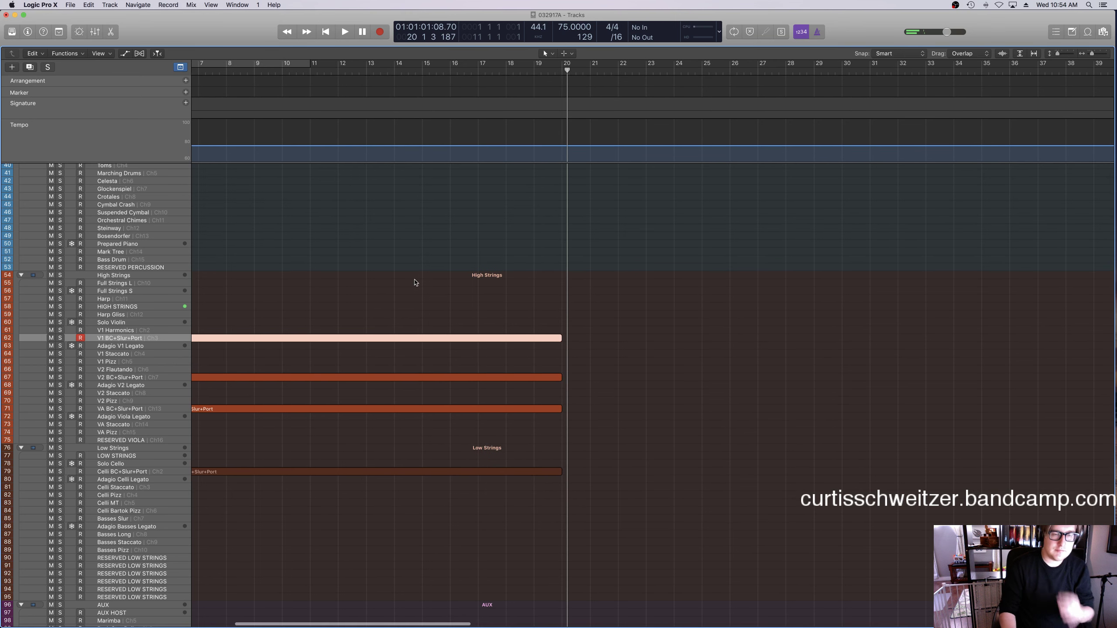
pyautogui.scroll(1, 416, 281)
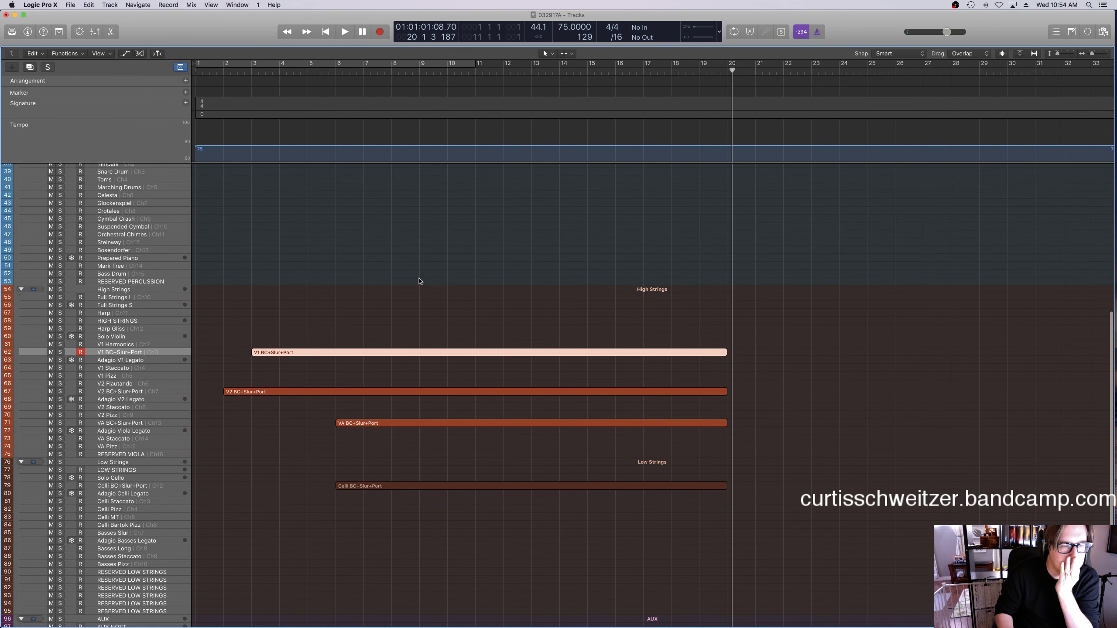
# Play back the string arrangement from bar 1 beat 4 to just past the end of the regions at bar 20.
pyautogui.moveTo(214, 71); pyautogui.dragTo(217, 71)
pyautogui.click(504, 293)
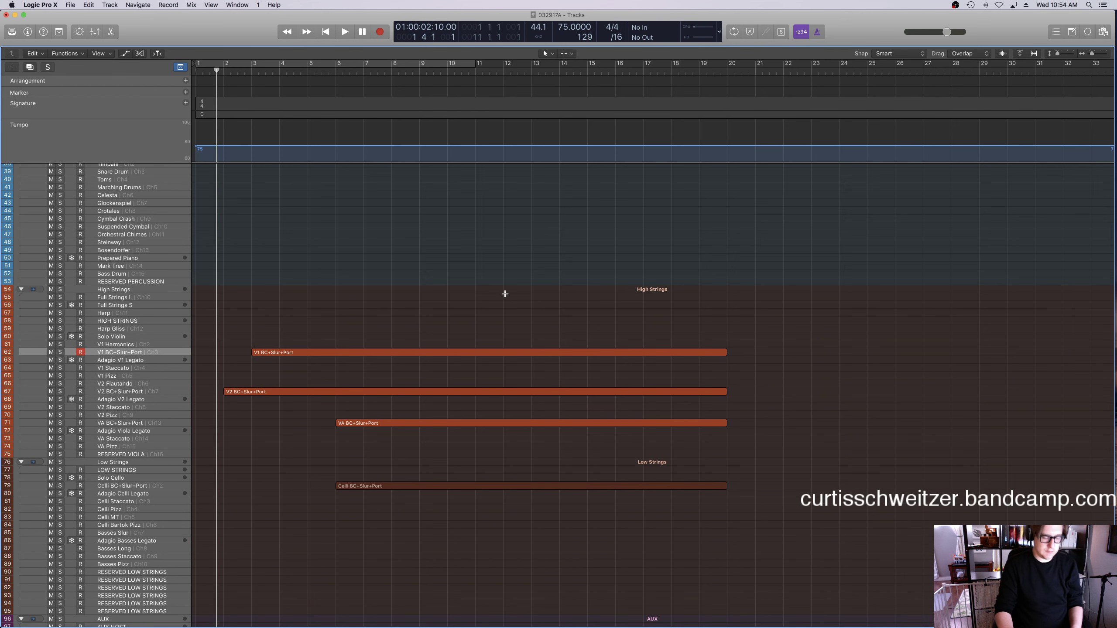
pyautogui.hotkey('ctrl', 'Up')
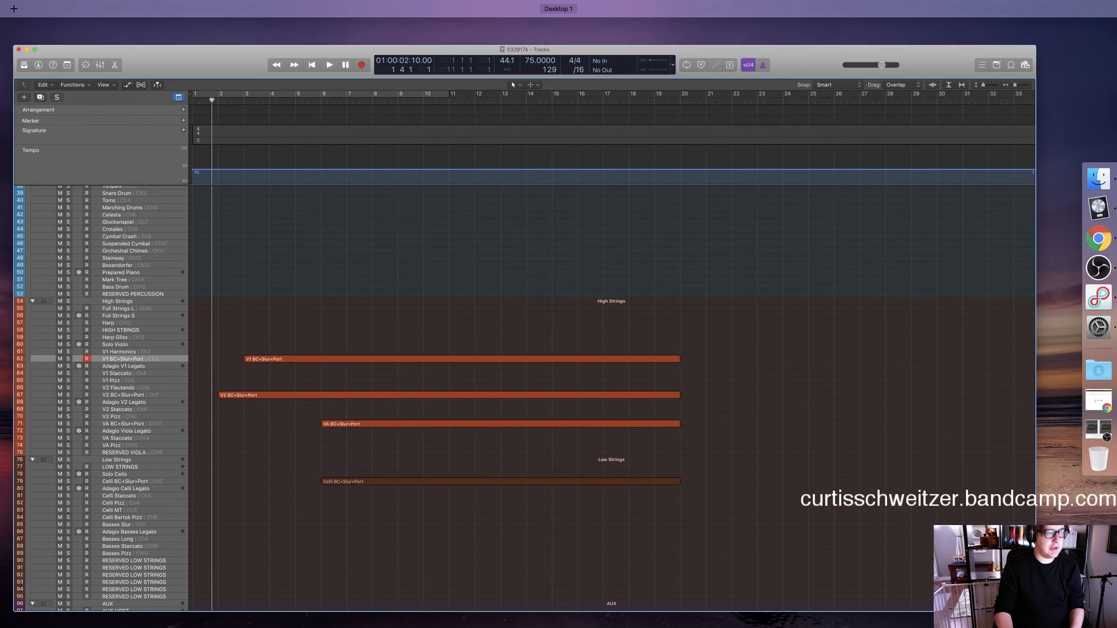
pyautogui.hotkey('ctrl', 'Up')
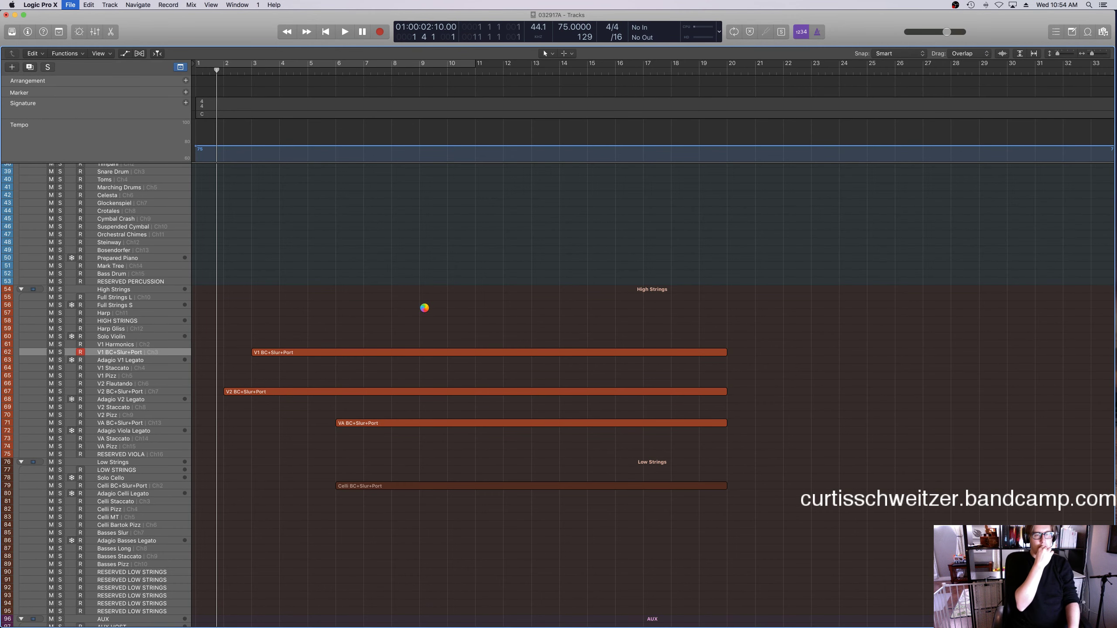
pyautogui.press('space')
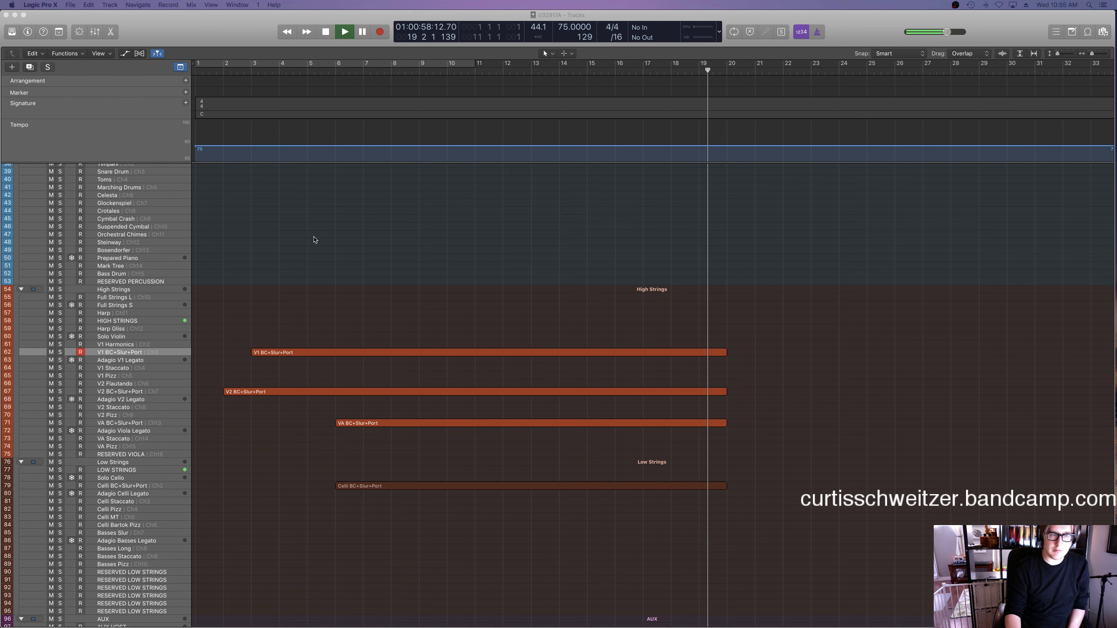
pyautogui.hscroll(10, 326, 239)
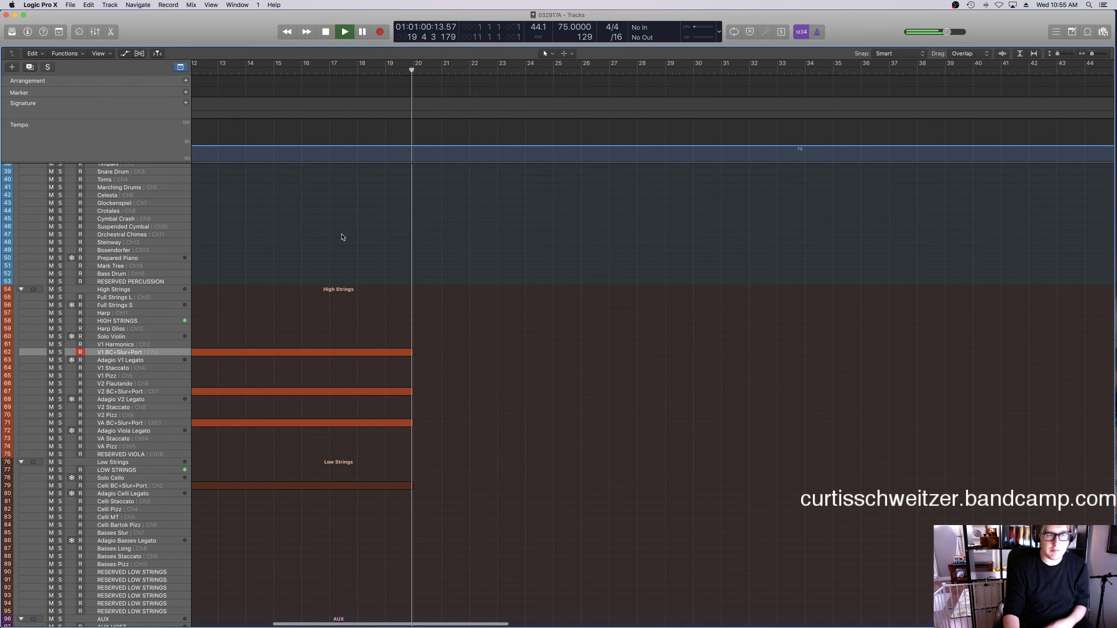
pyautogui.press('space')
# Record a viola take on the VA BC+Slur+Port track, continuing from the end of its region at bar 20.
pyautogui.scroll(-3, 347, 238)
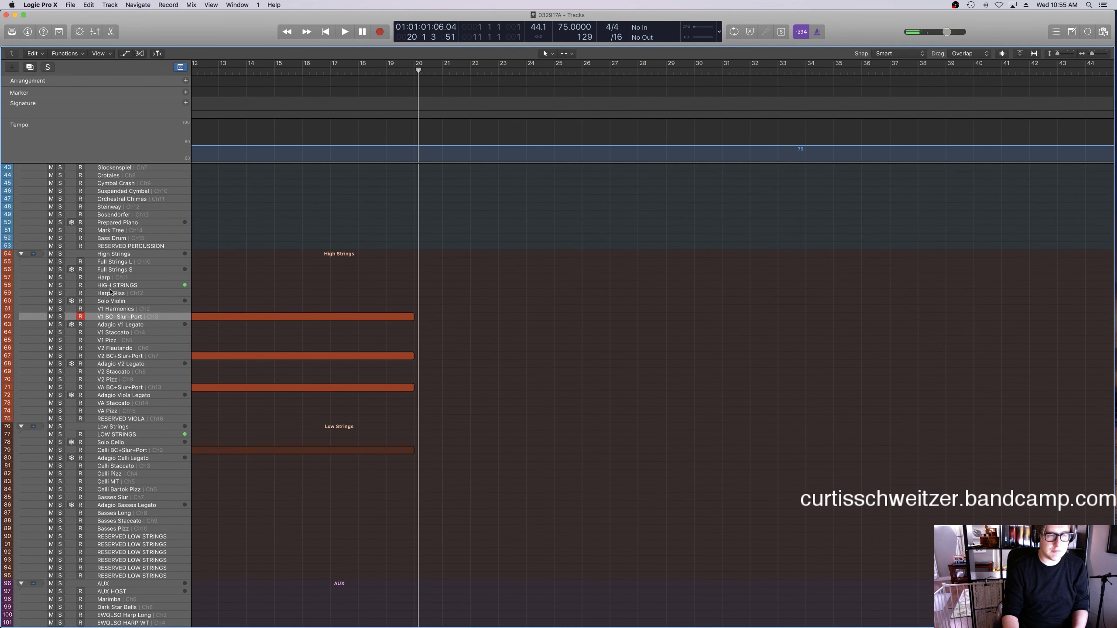
pyautogui.click(124, 389)
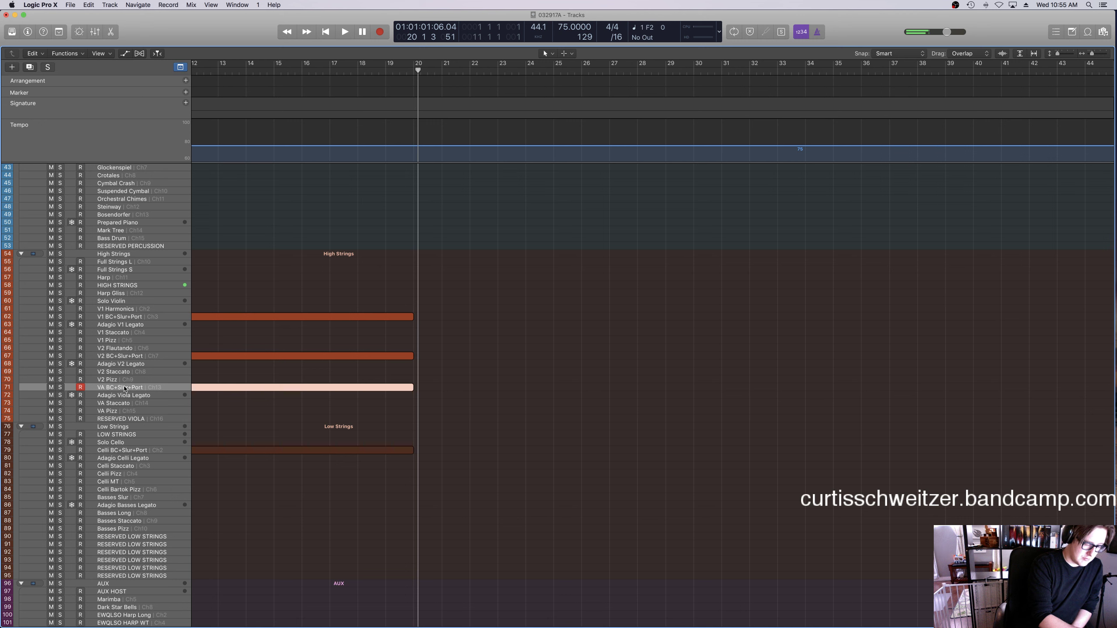
pyautogui.press('space')
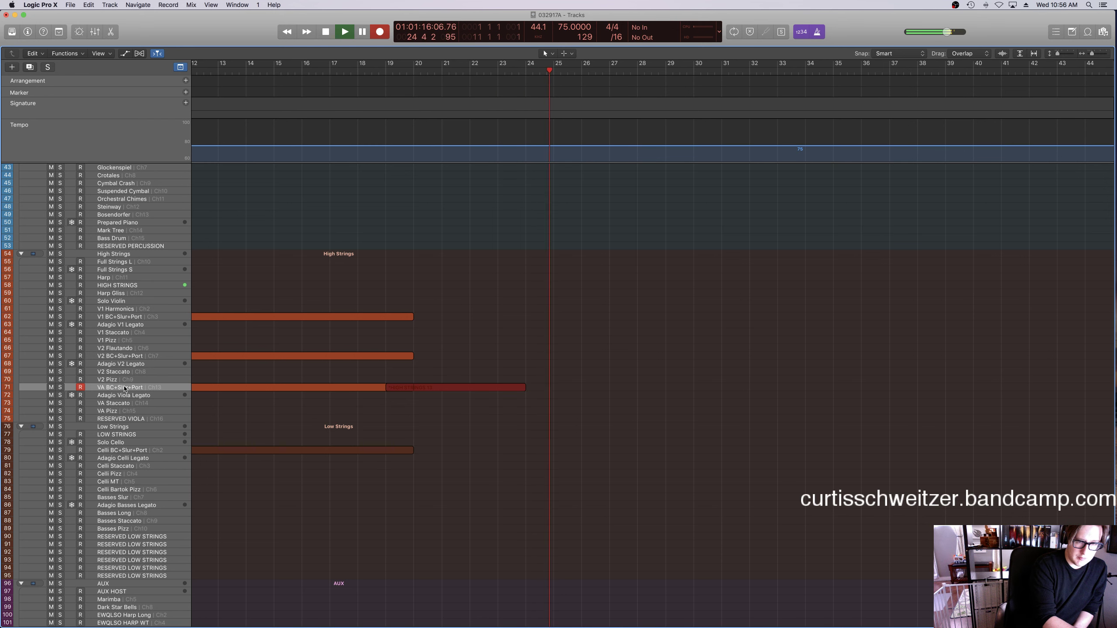
pyautogui.press('space')
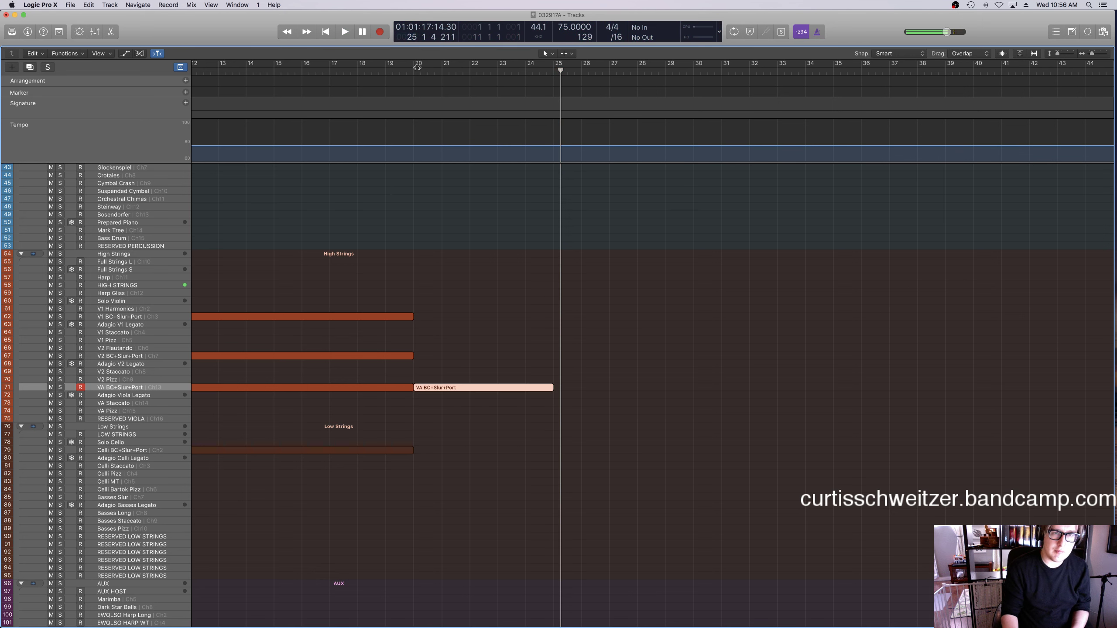
# Record a take on the Celli BC+Slur+Port track from bar 20, and delete the new cello and viola regions.
pyautogui.click(417, 67)
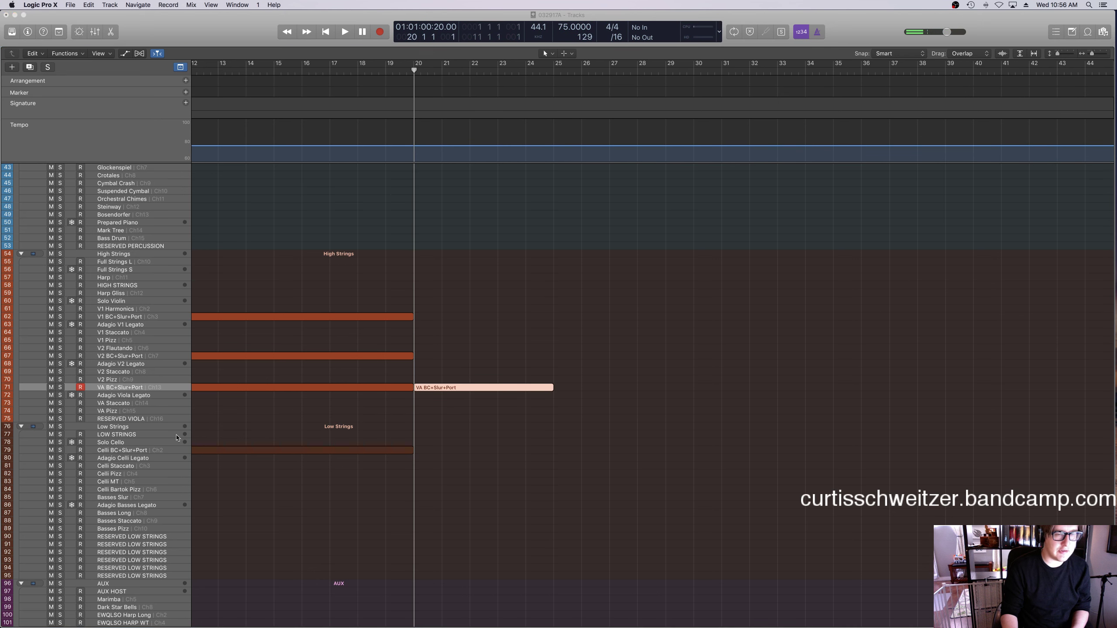
pyautogui.click(181, 451)
pyautogui.press('r')
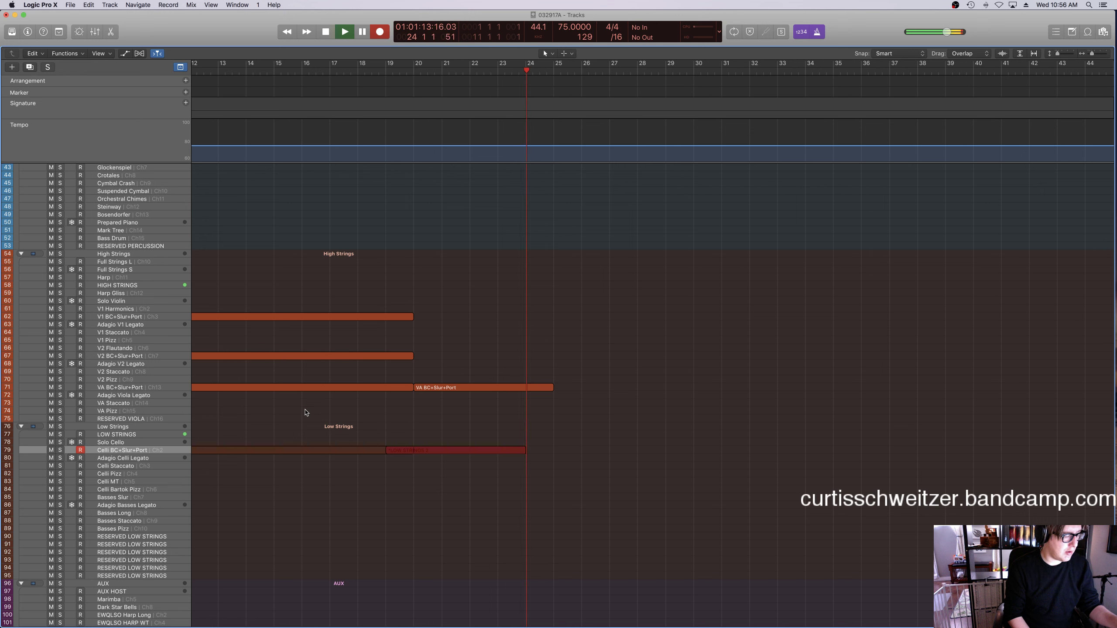
pyautogui.press('space')
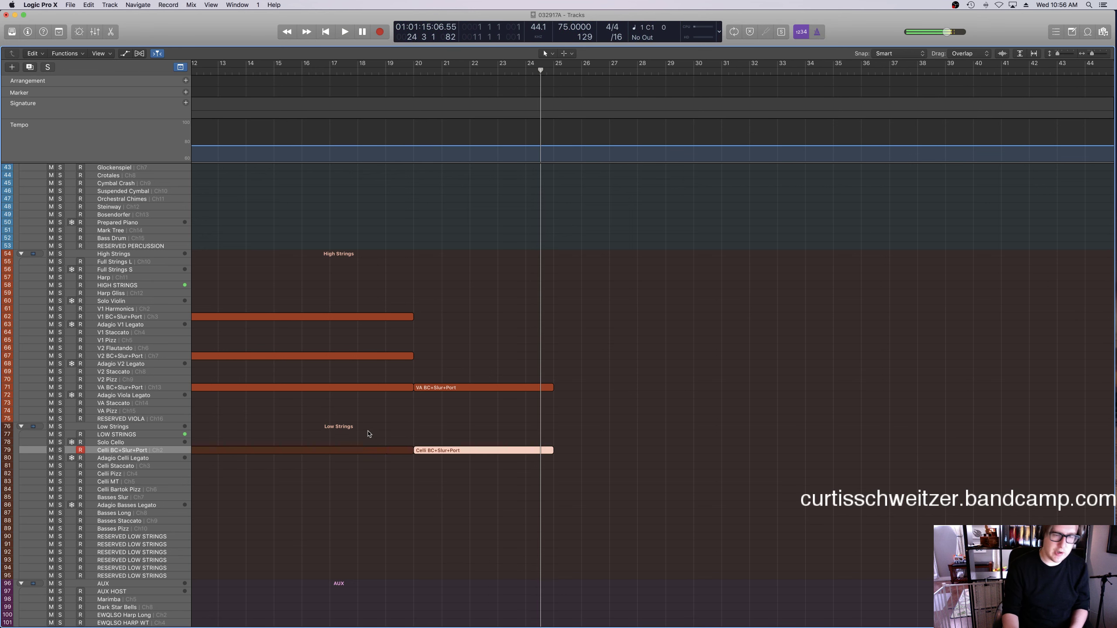
pyautogui.press('Delete')
pyautogui.click(443, 386)
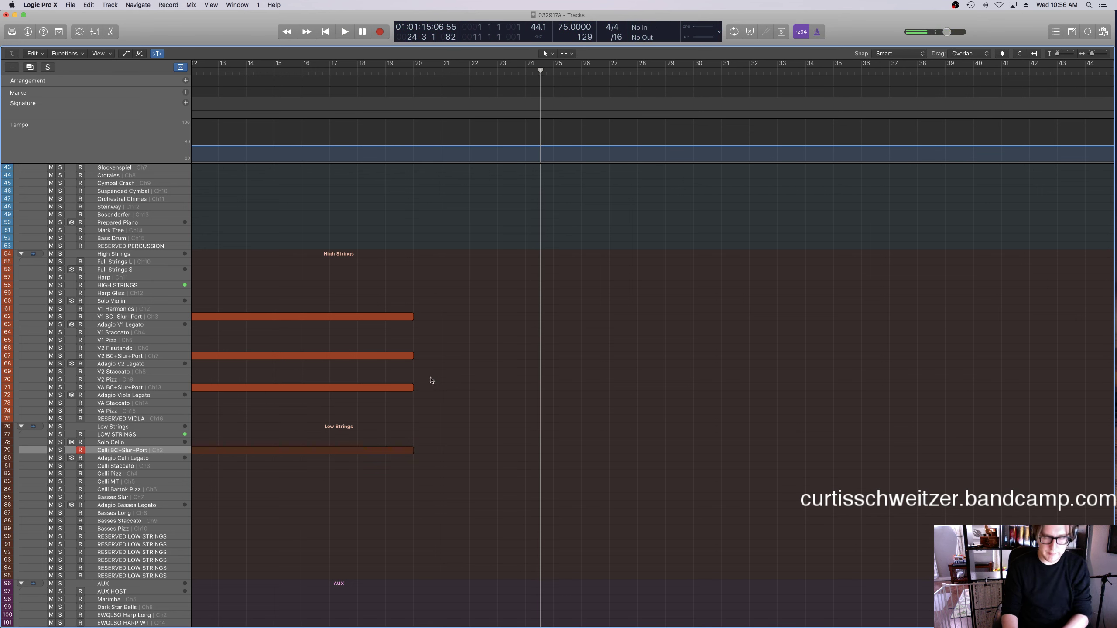
# Record another viola take on the VA BC+Slur+Port track, from bar 20 to bar 26.
pyautogui.click(407, 387)
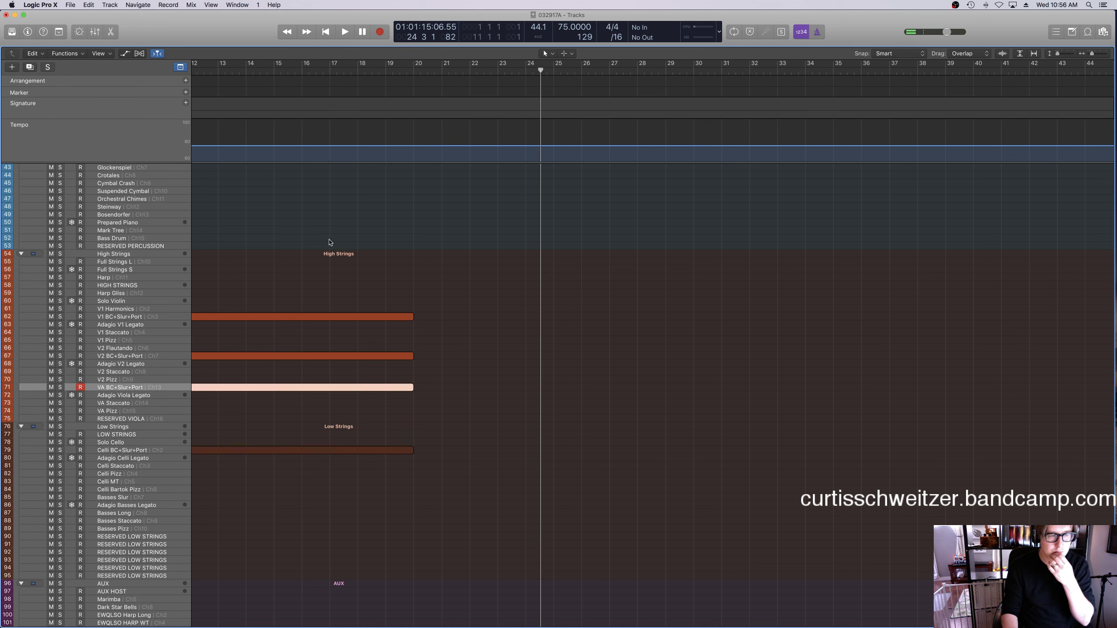
pyautogui.click(419, 72)
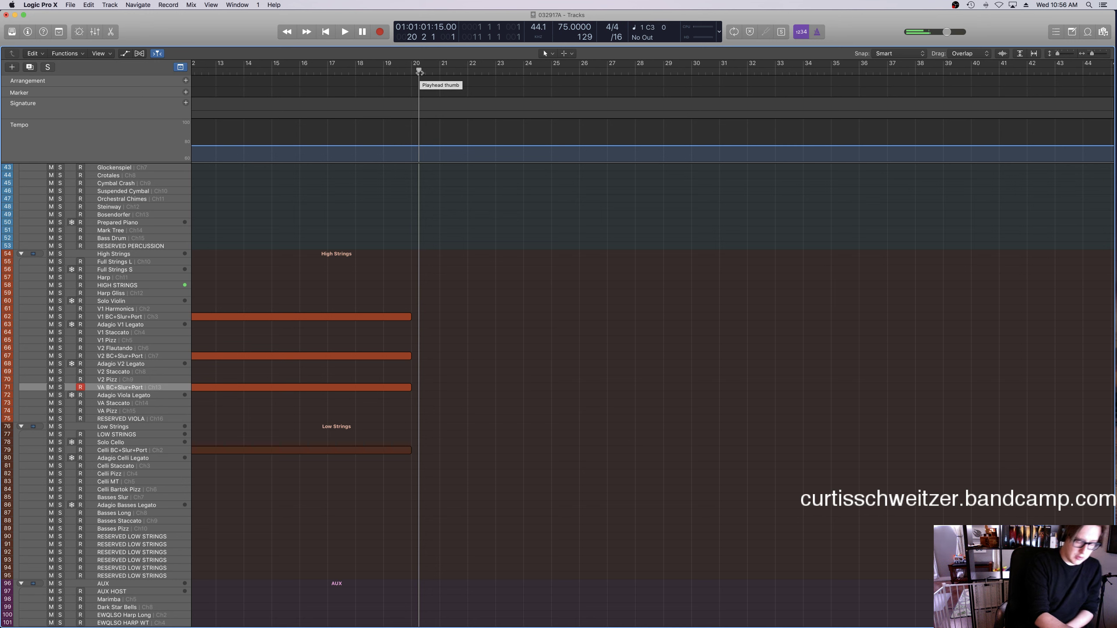
pyautogui.press('space')
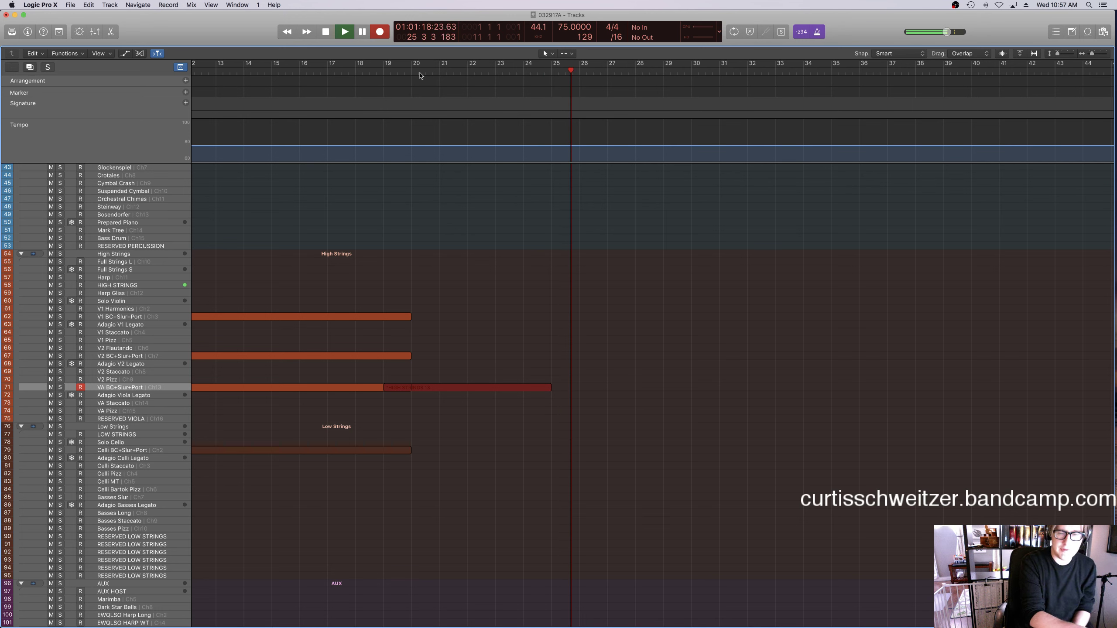
pyautogui.press('space')
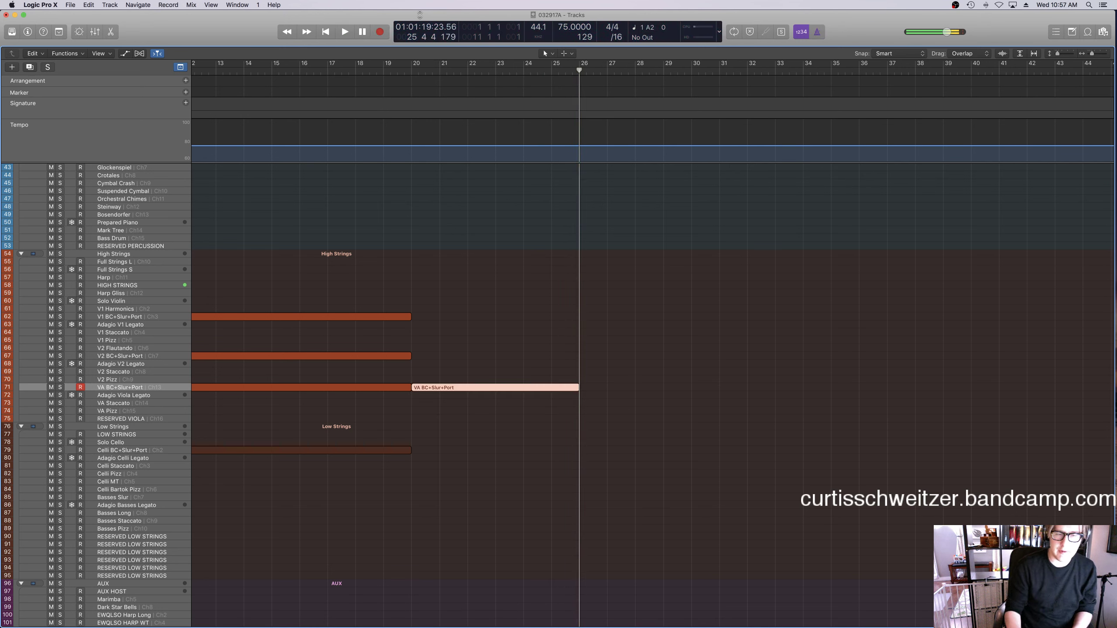
# Try another cello take on the Celli BC+Slur+Port track from bar 20 and delete the recorded region.
pyautogui.click(418, 69)
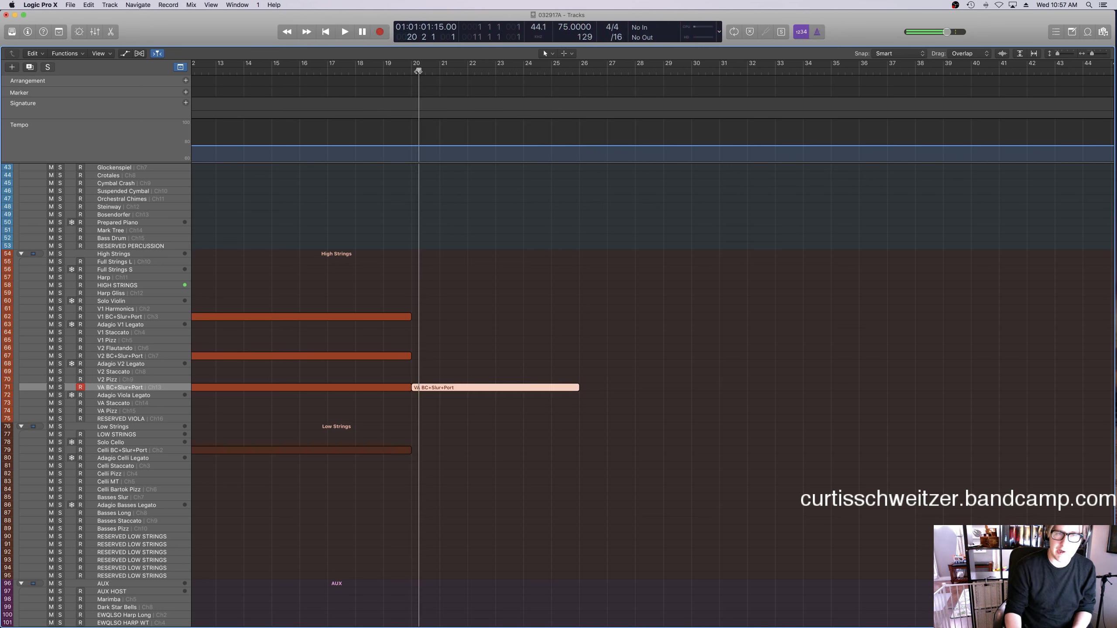
pyautogui.click(126, 451)
pyautogui.press('space')
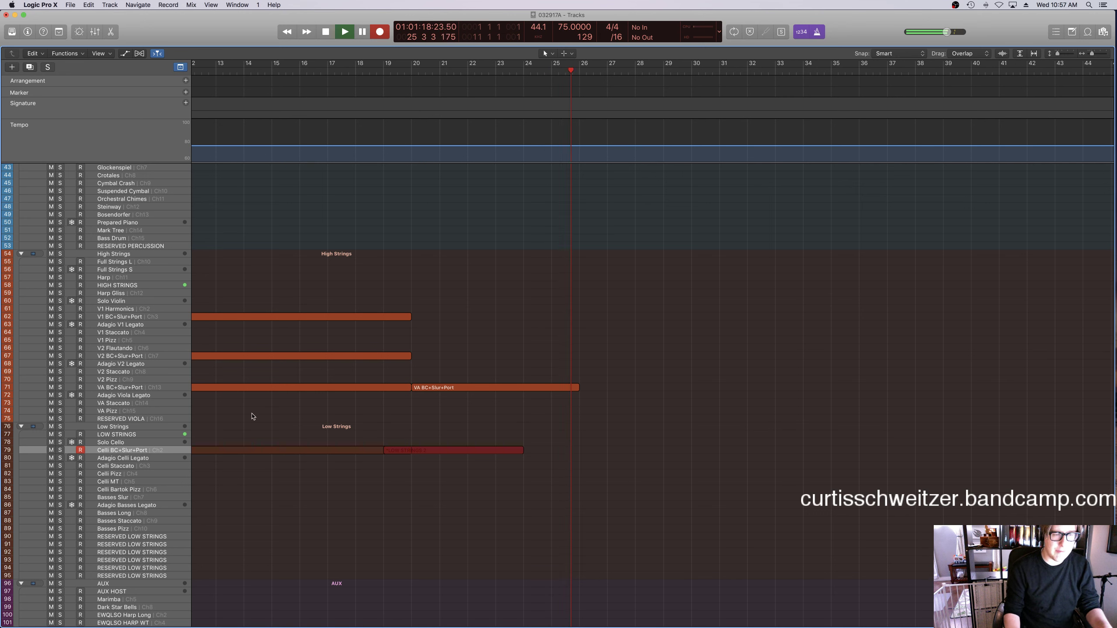
pyautogui.press('space')
pyautogui.click(425, 74)
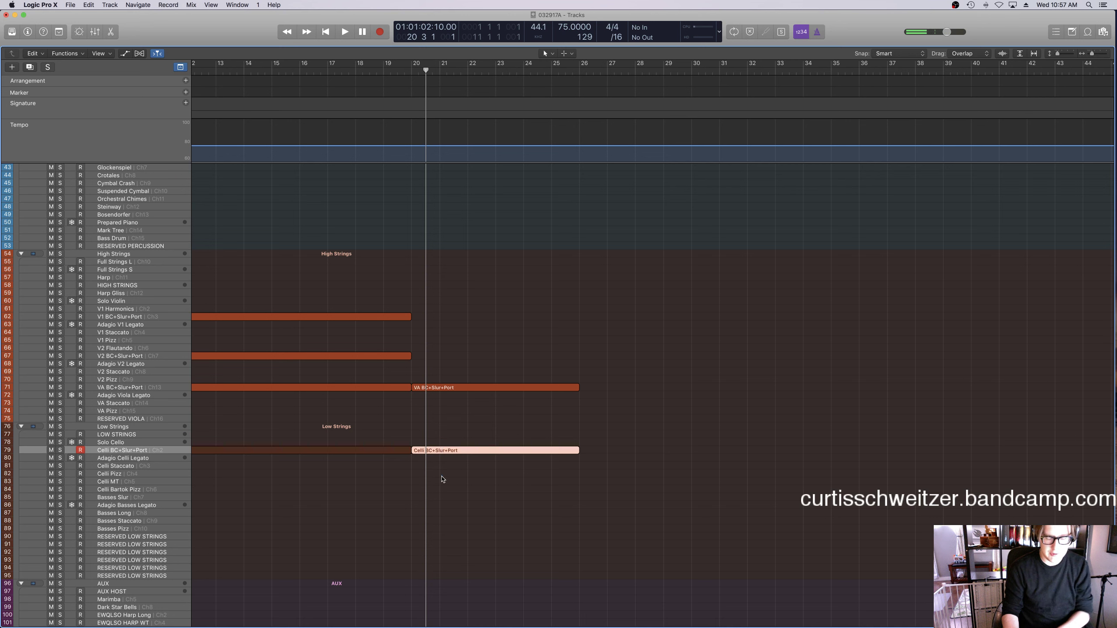
pyautogui.press('Delete')
# Record a take on the Basses Slur track from bar 20, and delete it together with the new viola region.
pyautogui.click(142, 497)
pyautogui.press('r')
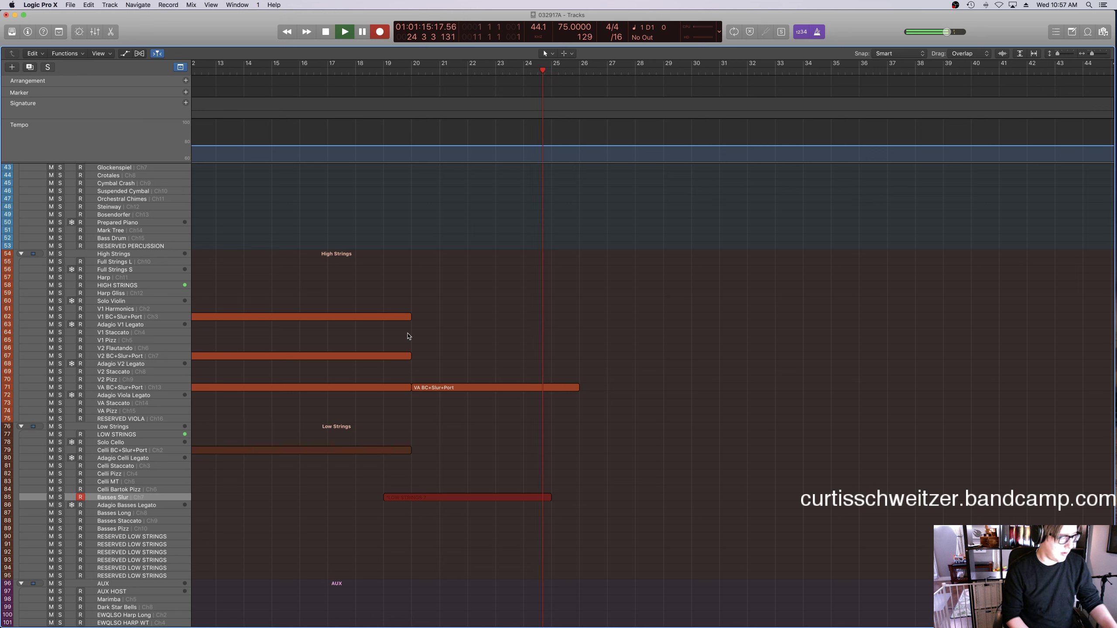
pyautogui.press('space')
pyautogui.moveTo(530, 319); pyautogui.dragTo(465, 528)
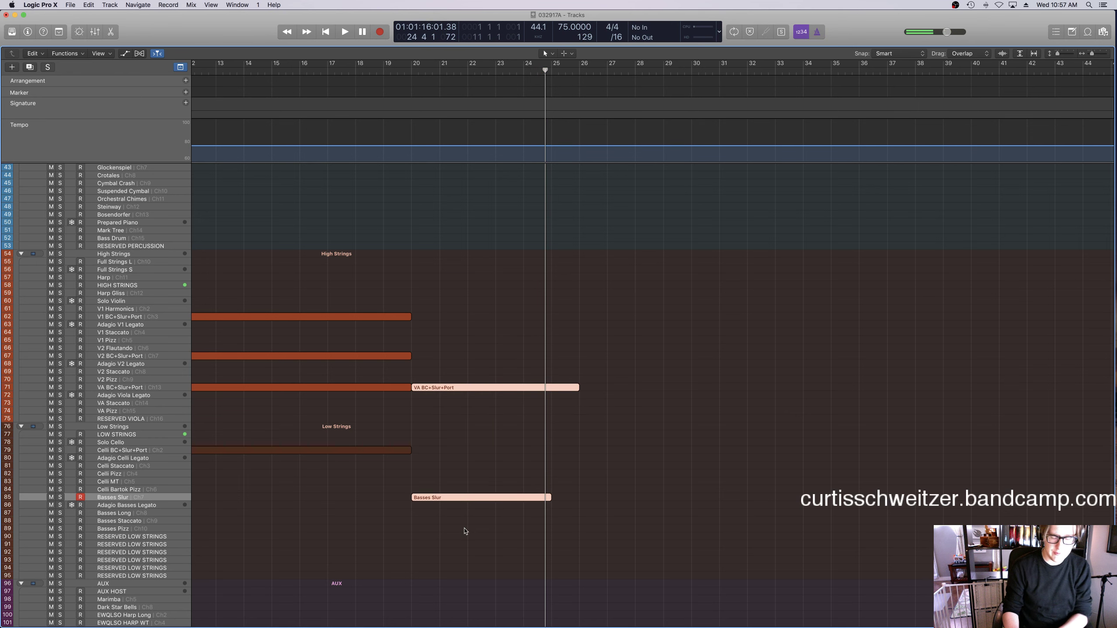
pyautogui.press('Delete')
pyautogui.scroll(5, 516, 429)
pyautogui.hscroll(-5, 517, 428)
pyautogui.hscroll(-3, 517, 428)
pyautogui.scroll(2, 515, 428)
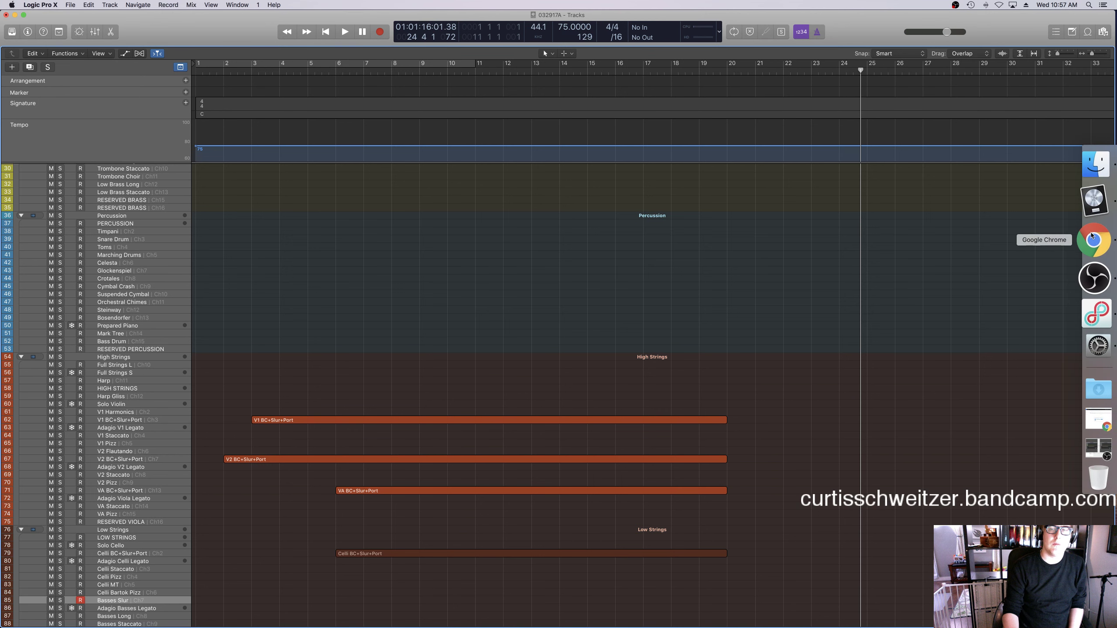
pyautogui.click(1092, 242)
pyautogui.click(560, 332)
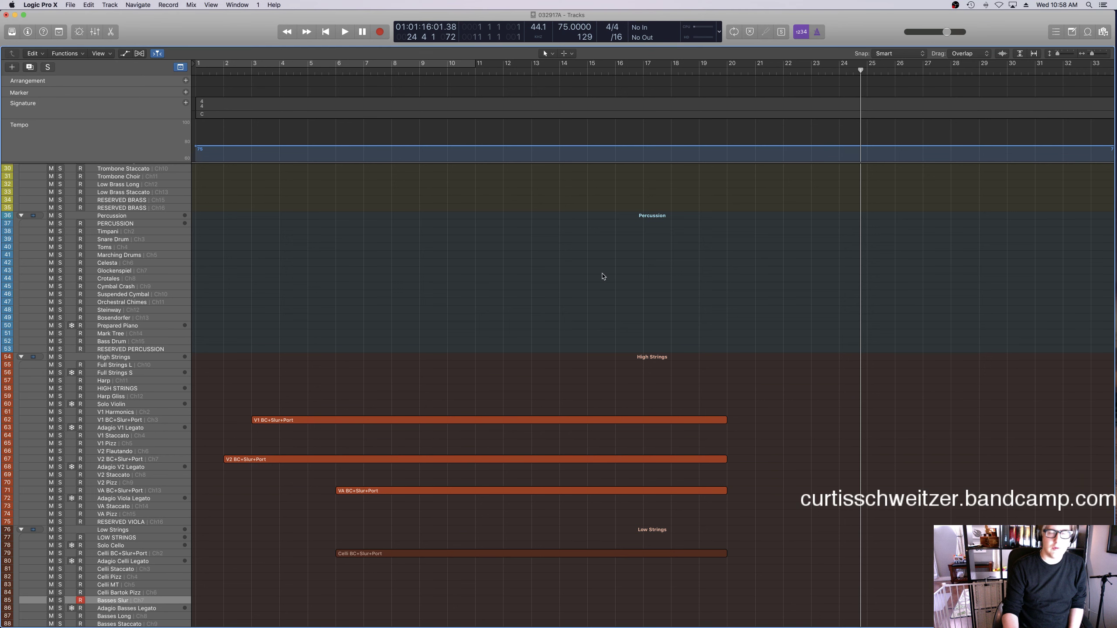
# Play the arrangement from about bar 15 and try out the HVCTY Stack track's sound over it.
pyautogui.click(587, 77)
pyautogui.press('space')
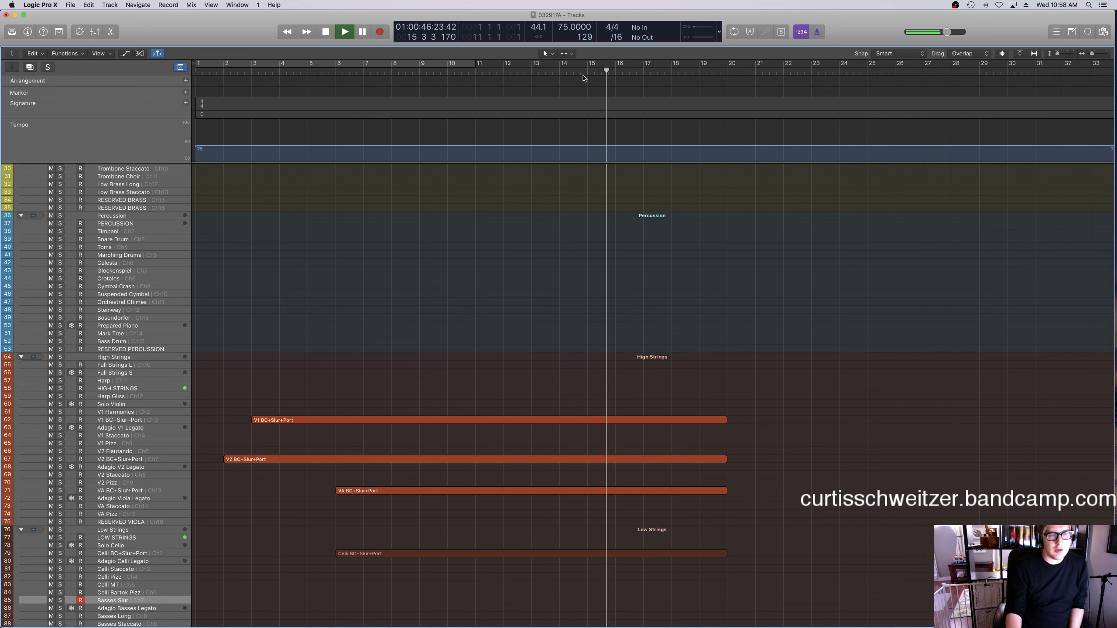
pyautogui.hscroll(8, 626, 247)
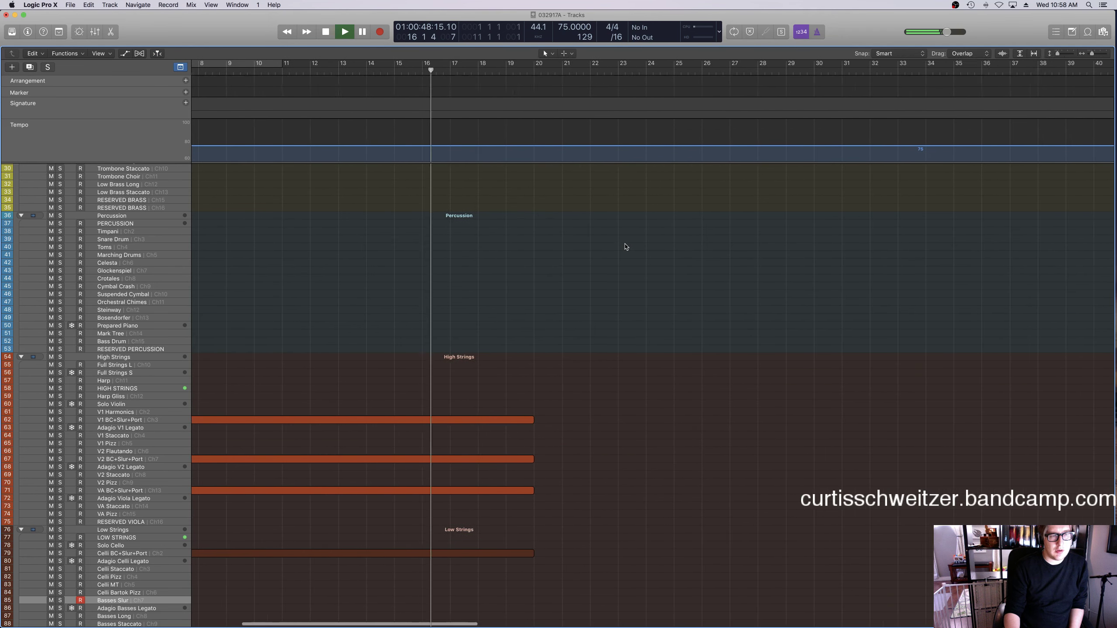
pyautogui.hscroll(-4, 623, 245)
pyautogui.scroll(-10, 553, 175)
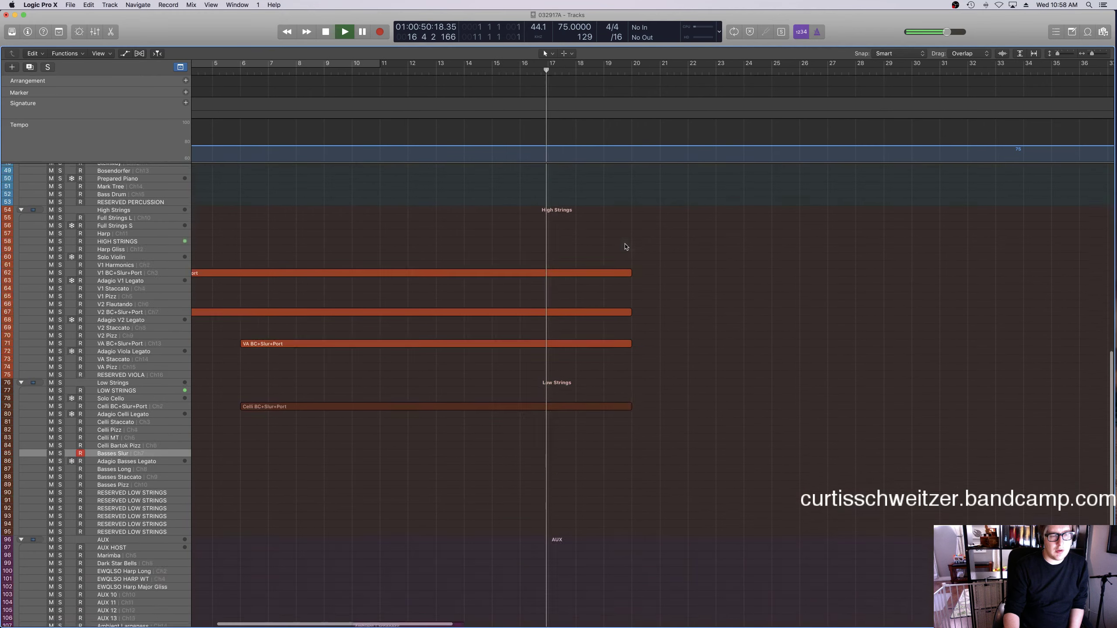
pyautogui.scroll(1, 155, 574)
pyautogui.click(142, 571)
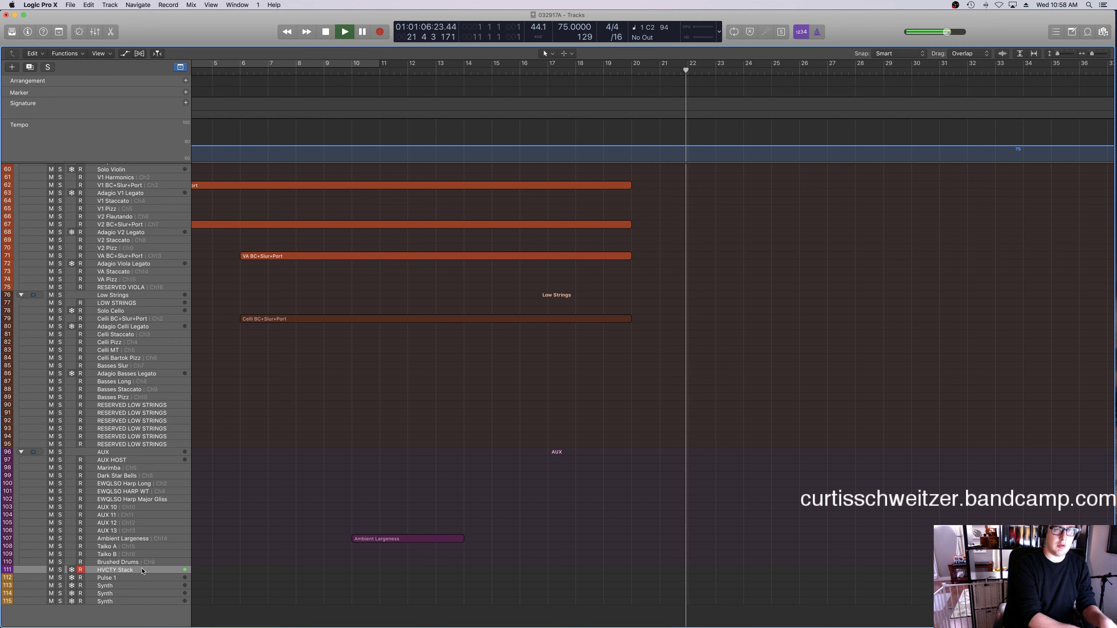
pyautogui.press('space')
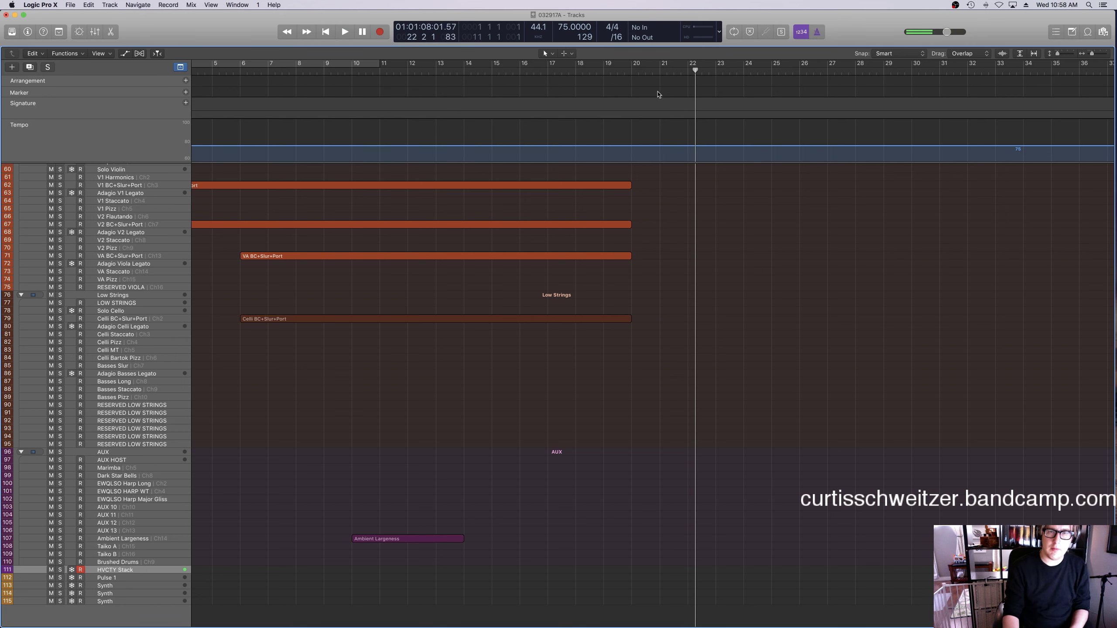
# Record a region on the HVCTY Stack track from bar 20 to bar 23.
pyautogui.click(637, 71)
pyautogui.press('space')
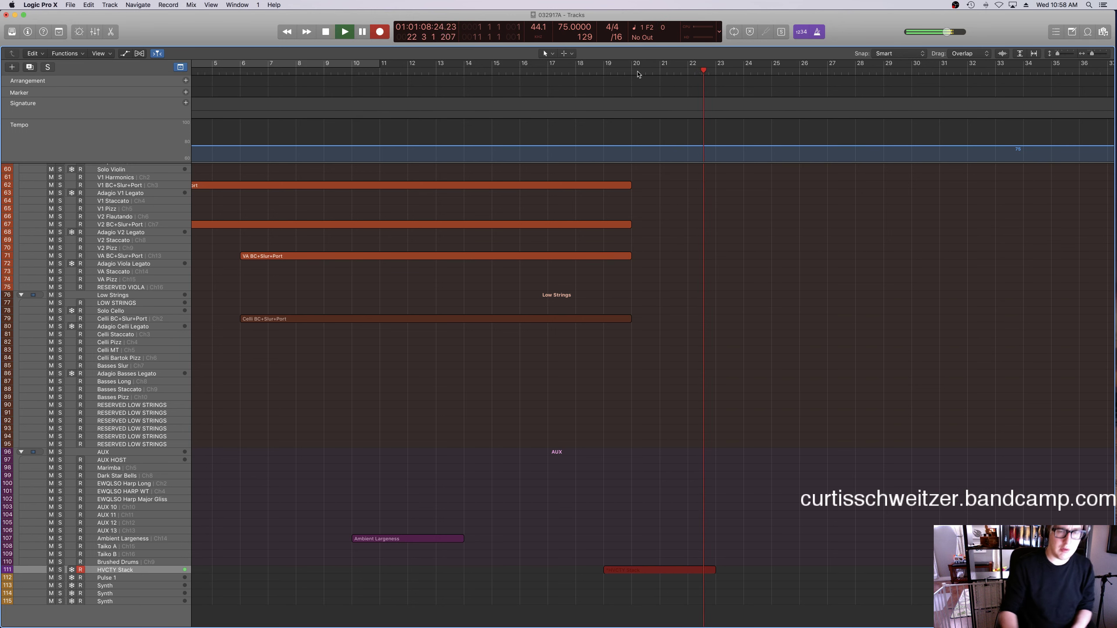
pyautogui.press('space')
# Examine the new HVCTY Stack region's notes in the Piano Roll and play it back from just before bar 20.
pyautogui.press('super+a')
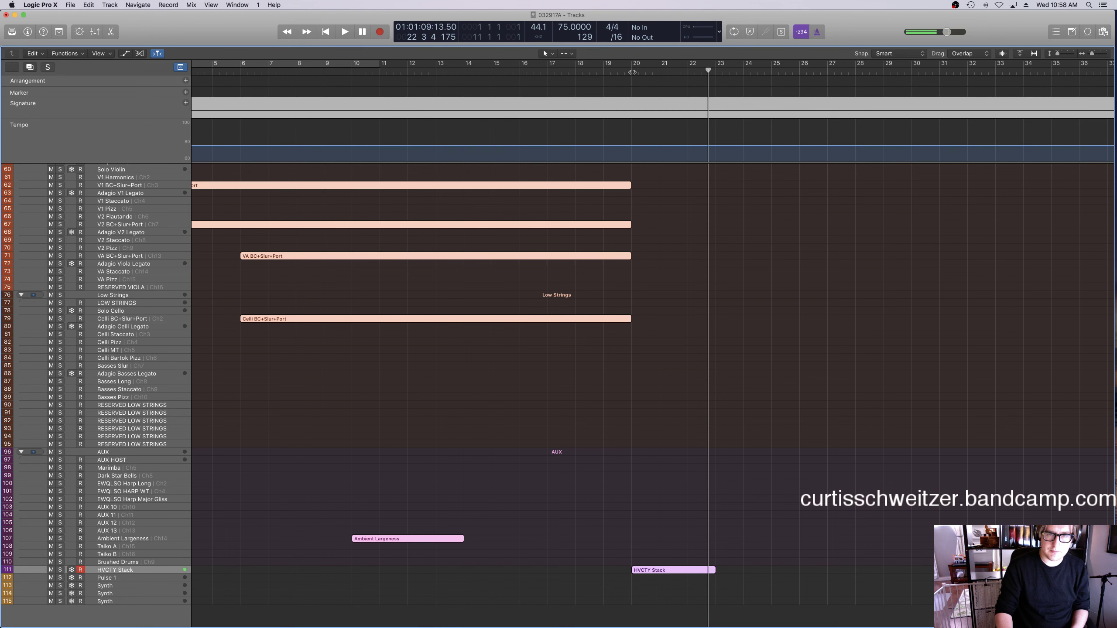
pyautogui.click(660, 571)
pyautogui.doubleClick(659, 570)
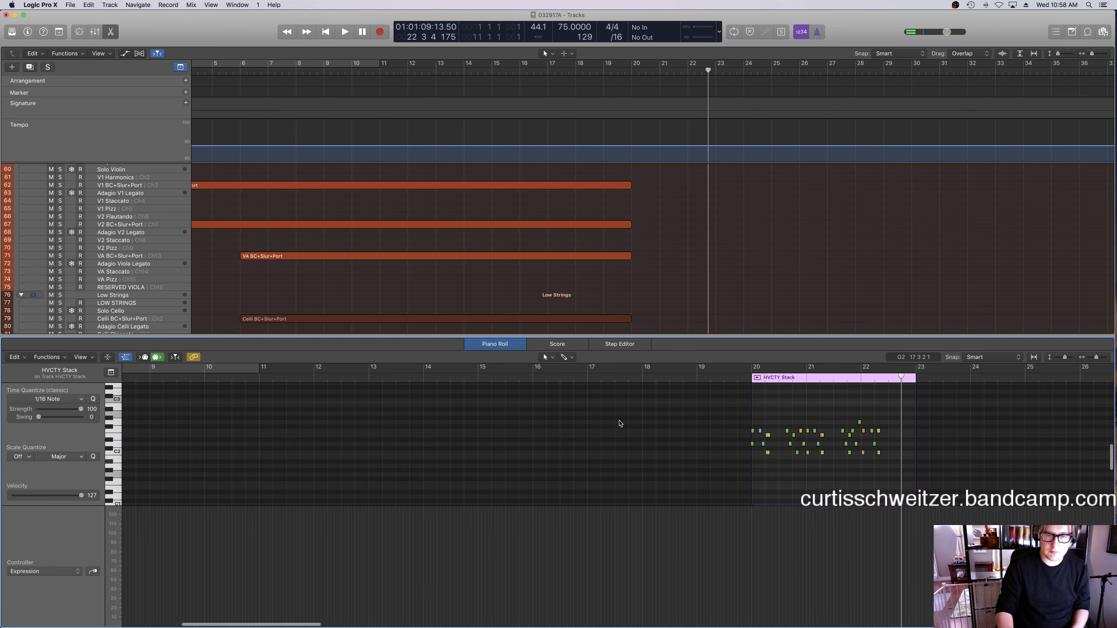
pyautogui.press('e')
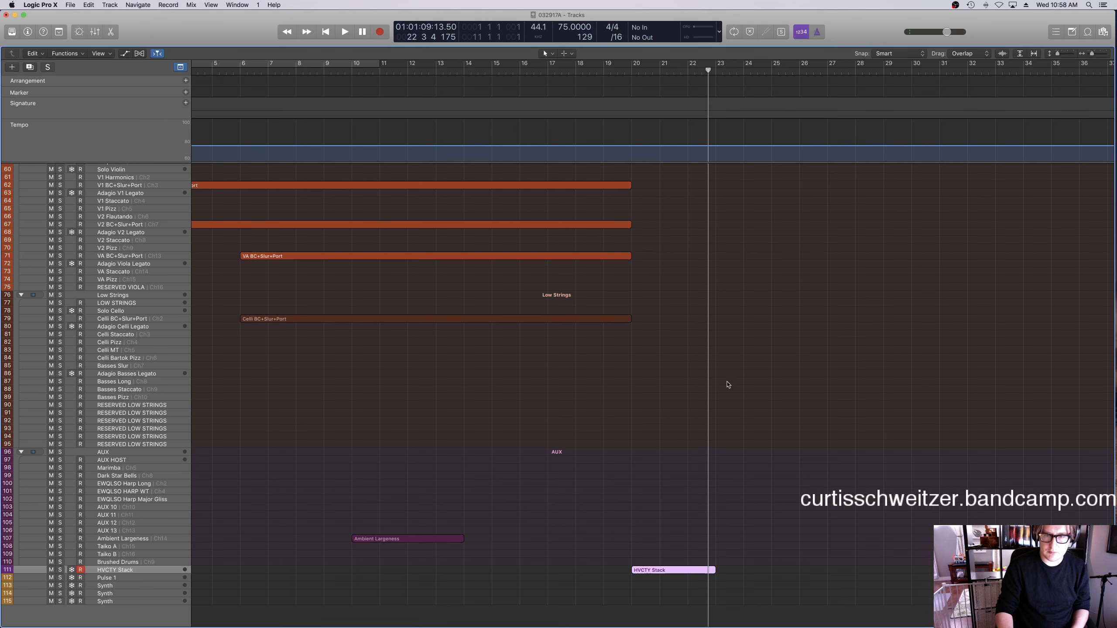
pyautogui.click(625, 69)
pyautogui.press('space')
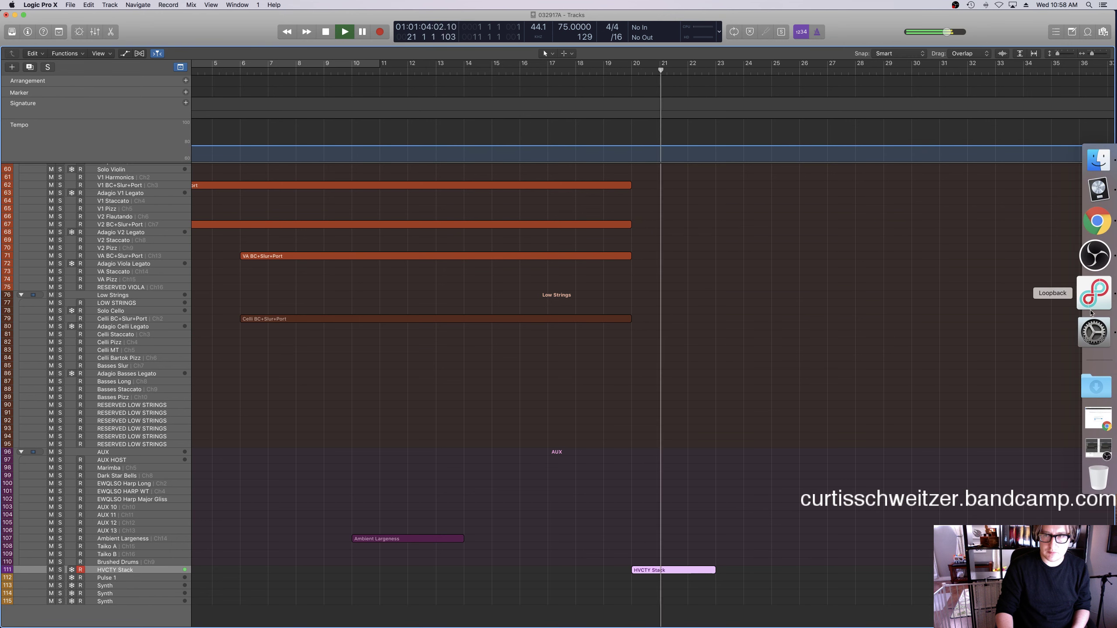
# Switch to the Screen Sharing app.
pyautogui.press('super+space')
pyautogui.write('scre')
pyautogui.press('Return')
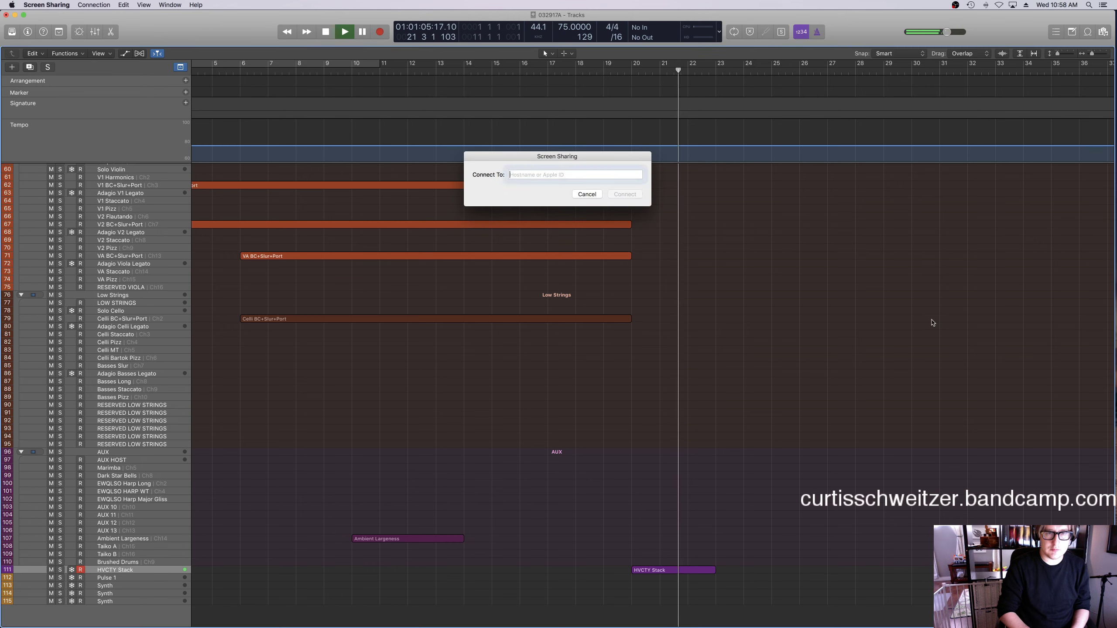
# Connect to the Satie computer and open the HVCTY Stack instance's Kontakt instrument.
pyautogui.write('Sat')
pyautogui.press('Return')
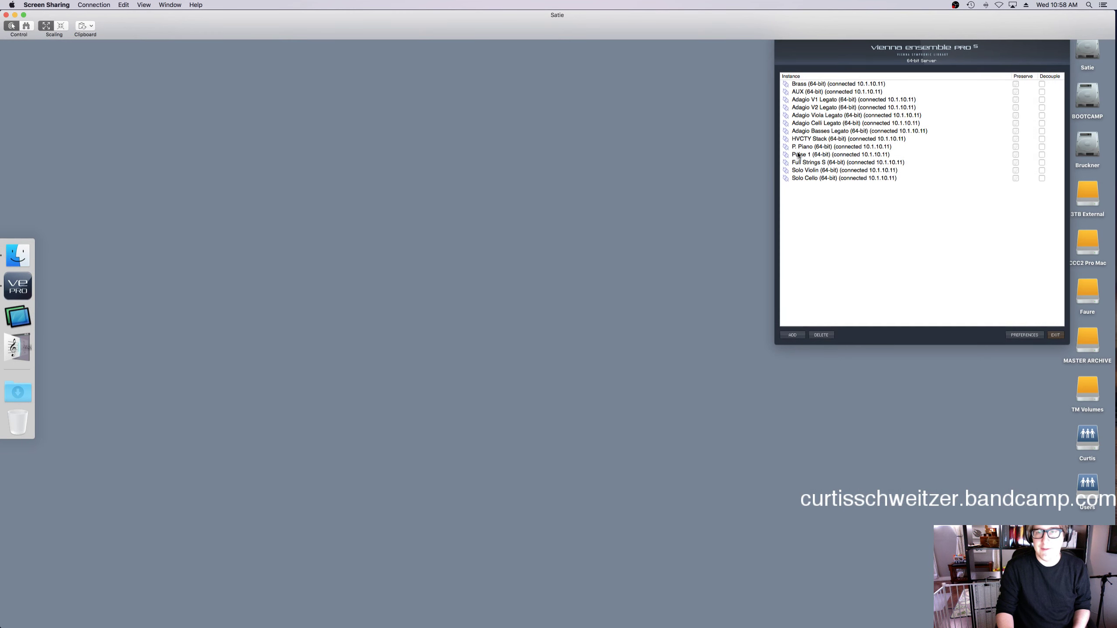
pyautogui.doubleClick(800, 139)
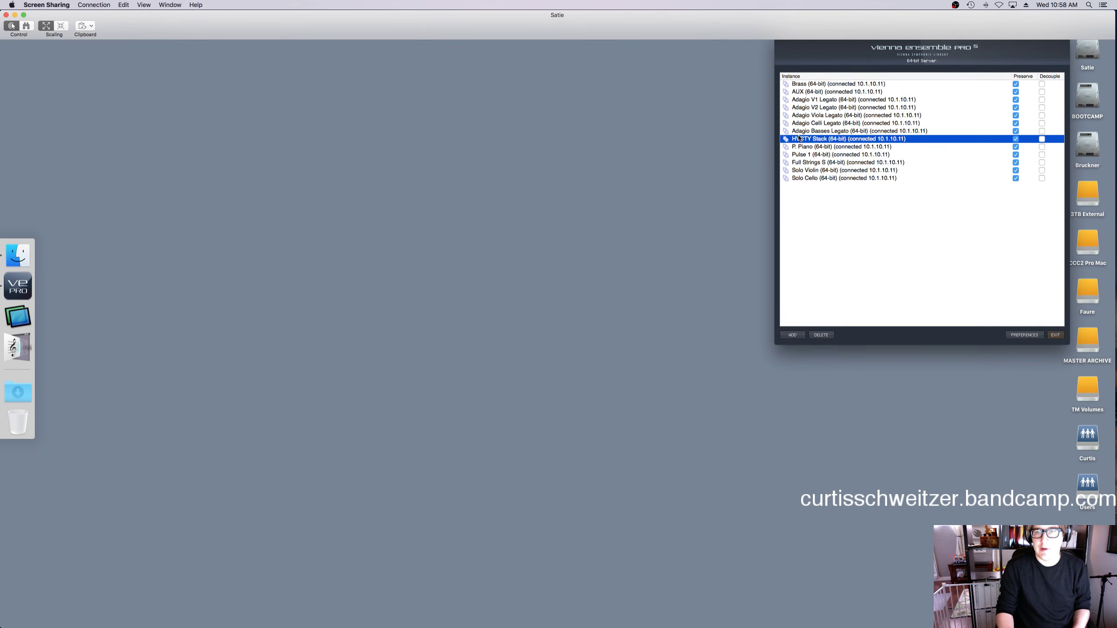
pyautogui.doubleClick(412, 488)
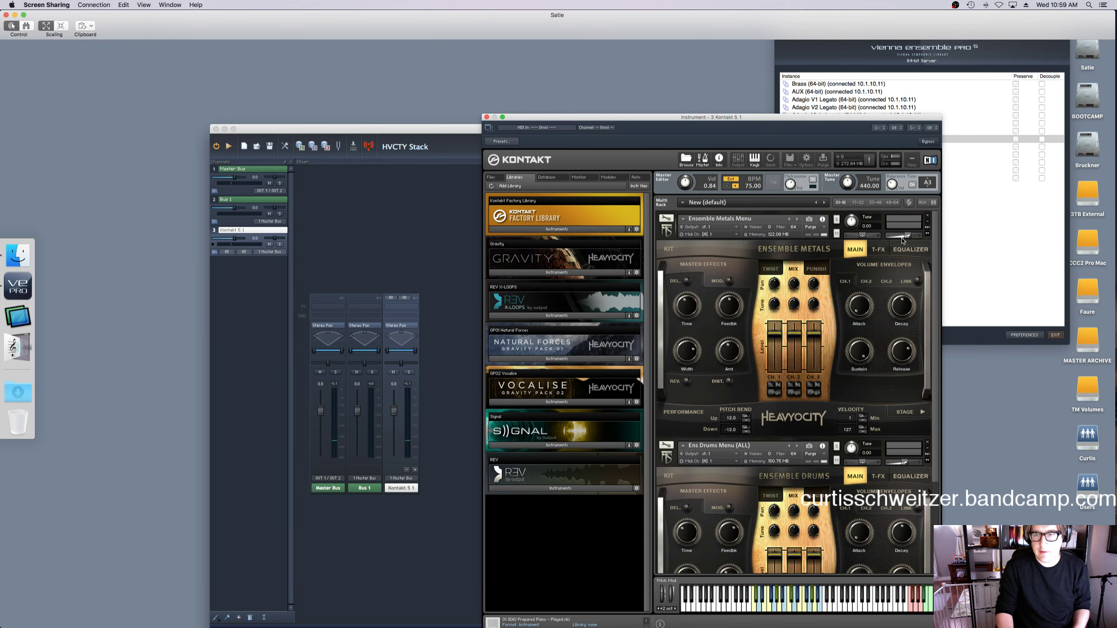
# Slightly lower the Ensemble Metals Menu instrument's volume in Kontakt and quit Screen Sharing.
pyautogui.moveTo(902, 239); pyautogui.dragTo(895, 238)
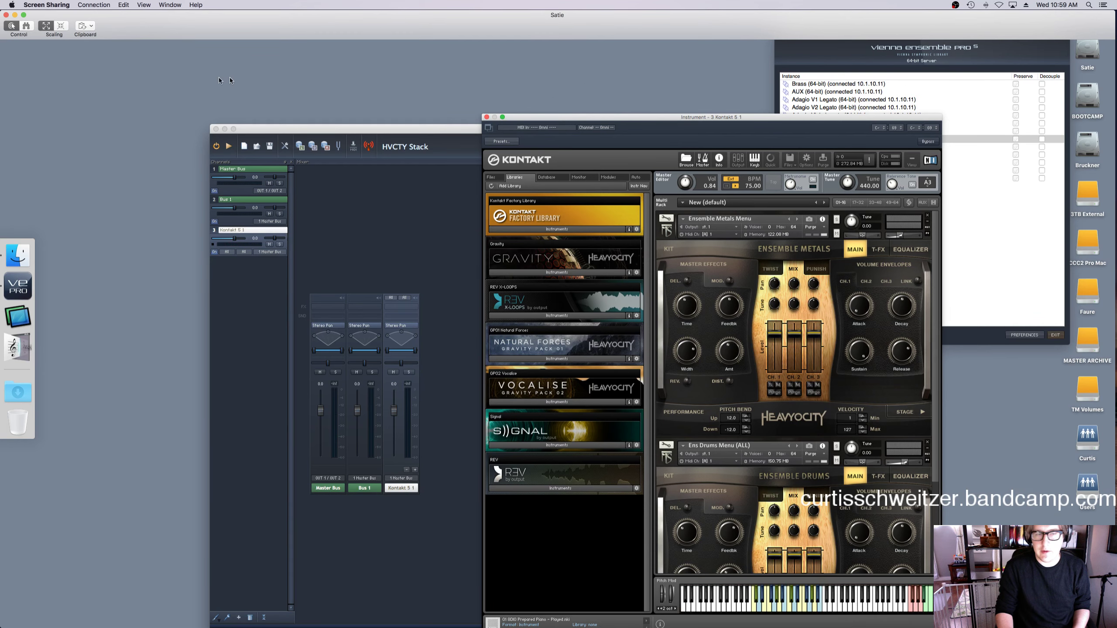
pyautogui.moveTo(88, 40)
pyautogui.click(46, 5)
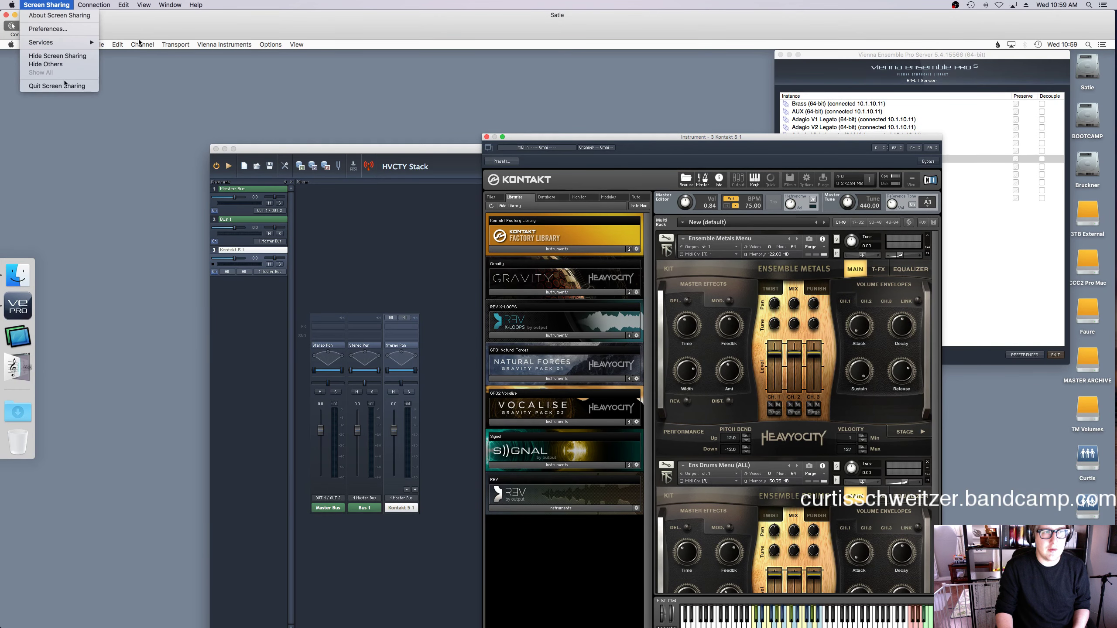
pyautogui.click(65, 86)
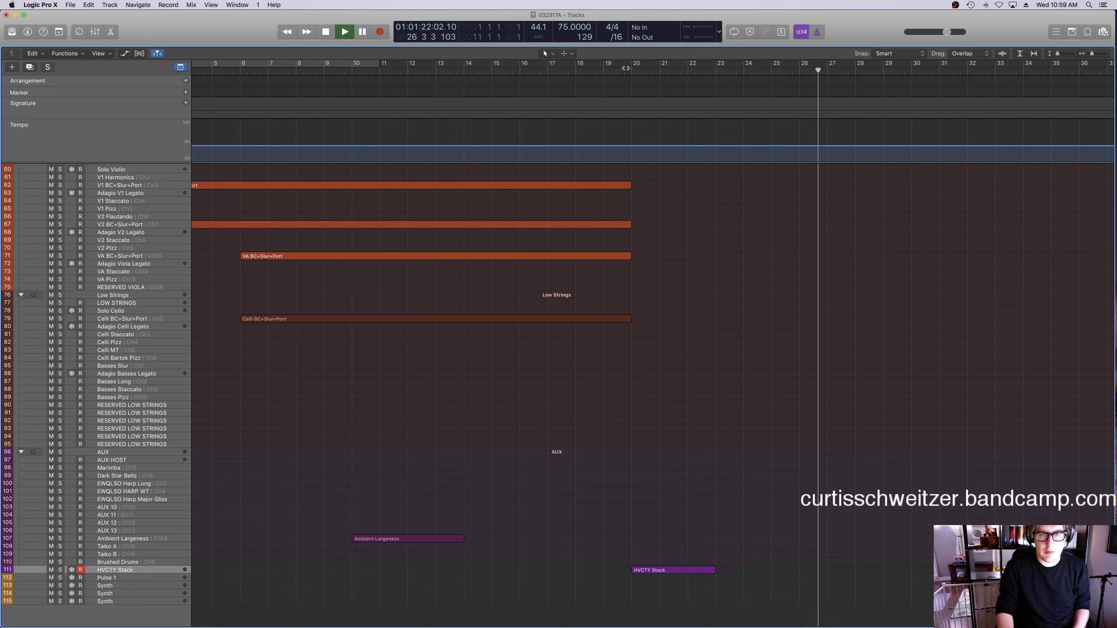
# Shorten the HVCTY Stack region by splitting it at bar 22 and deleting everything after that point.
pyautogui.click(682, 72)
pyautogui.moveTo(739, 551); pyautogui.dragTo(702, 584)
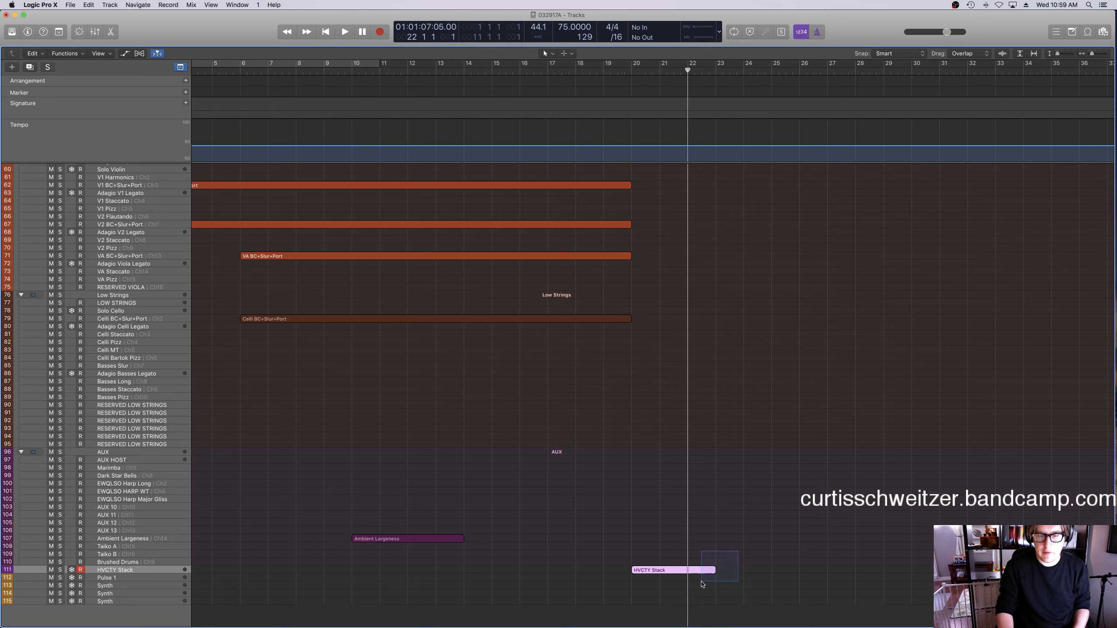
pyautogui.press('BackSpace')
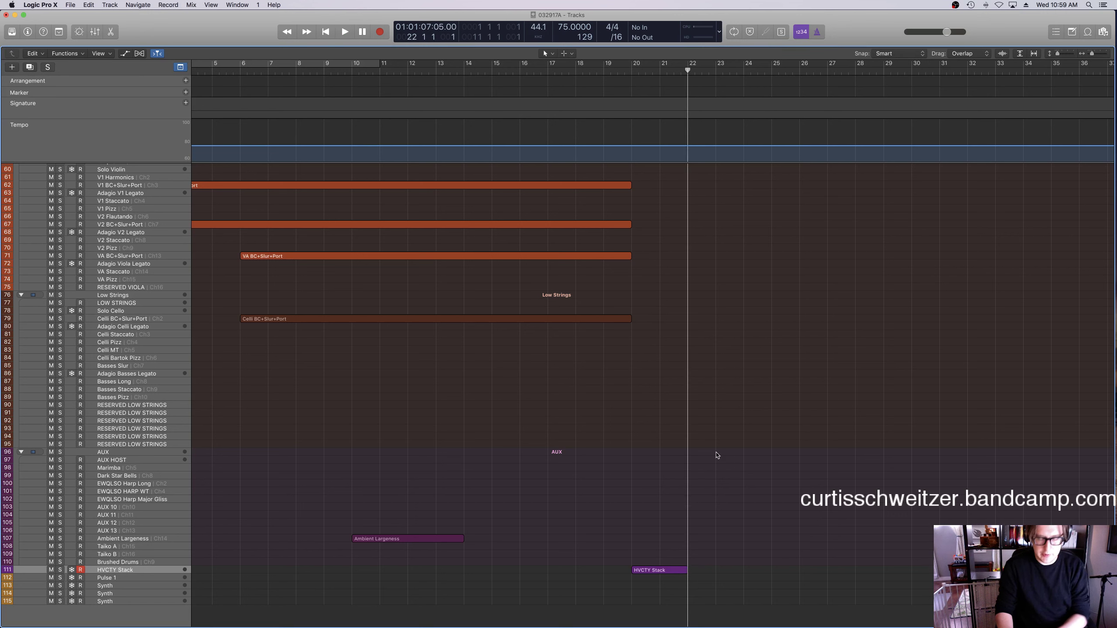
# Play the trimmed HVCTY Stack region from bar 20 and check its notes in the Piano Roll.
pyautogui.doubleClick(632, 70)
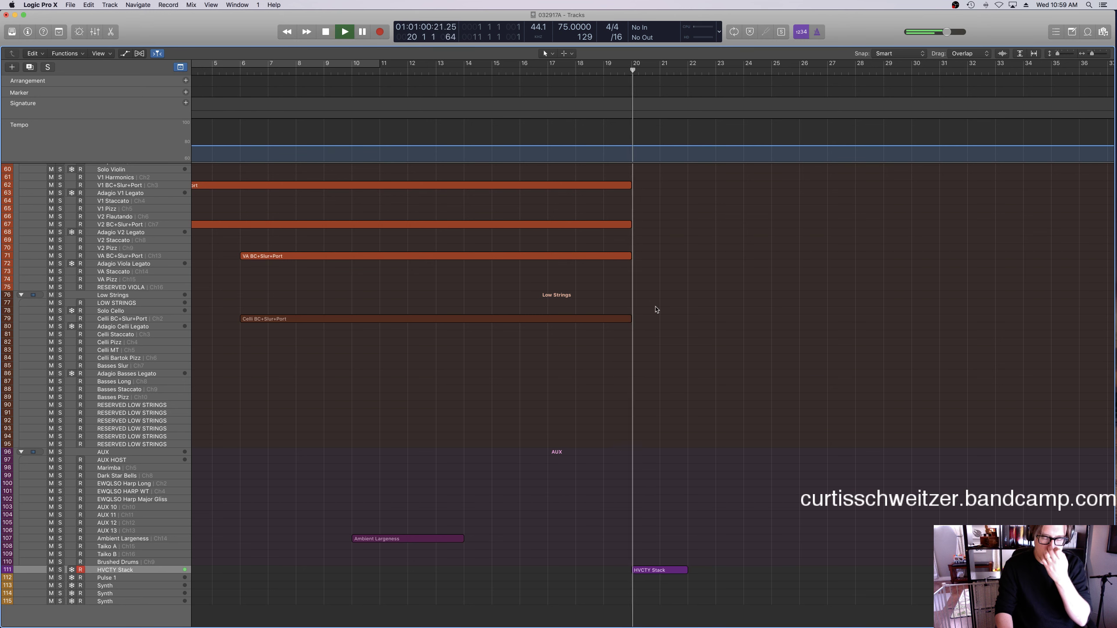
pyautogui.click(655, 568)
pyautogui.doubleClick(655, 568)
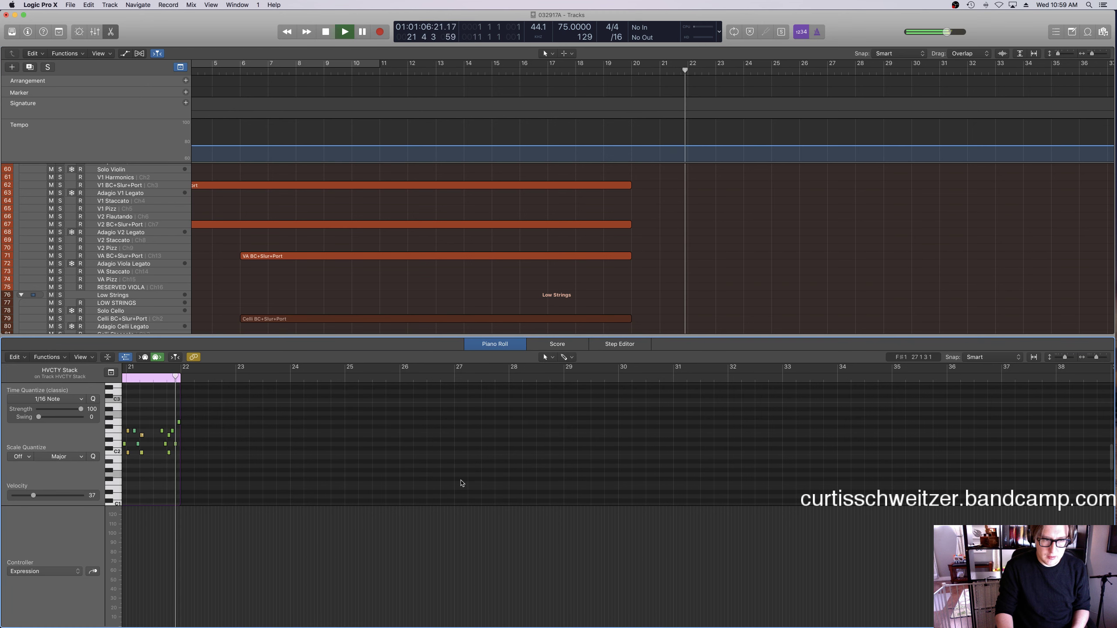
pyautogui.press('space')
pyautogui.press('e')
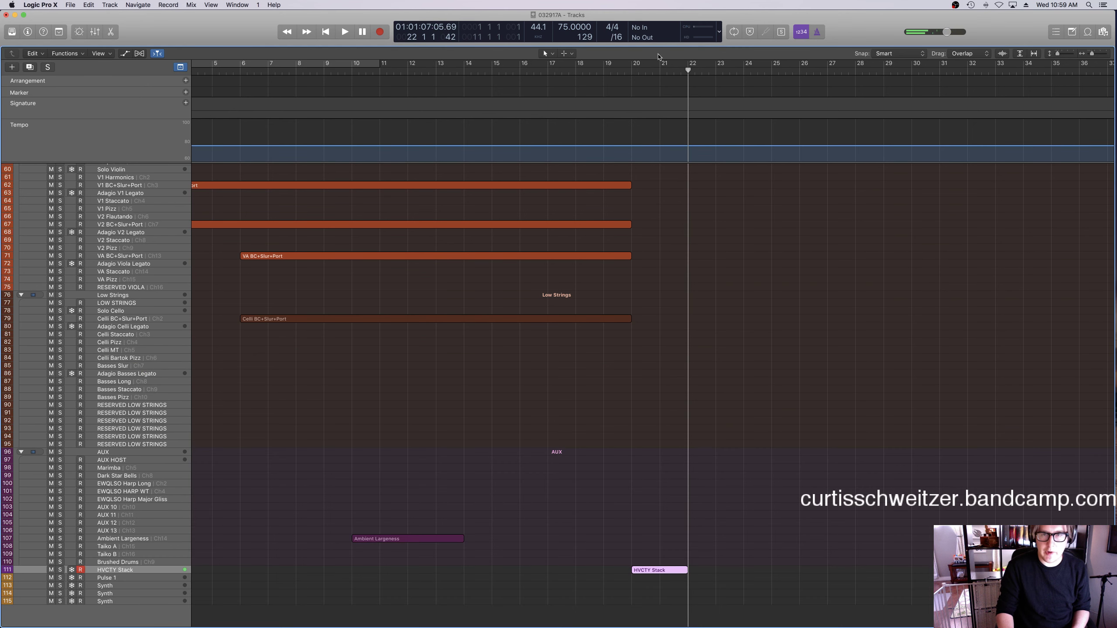
# Try to record a drum part on the Taiko B track from bar 20 over the HVCTY Stack region.
pyautogui.click(633, 73)
pyautogui.click(131, 554)
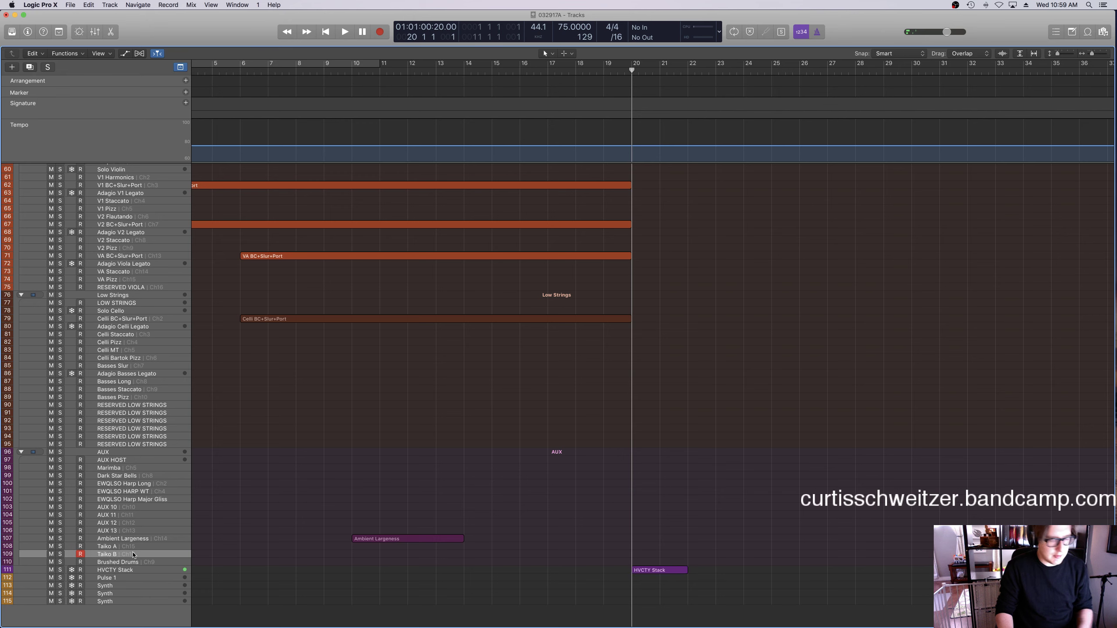
pyautogui.hscroll(1, 132, 556)
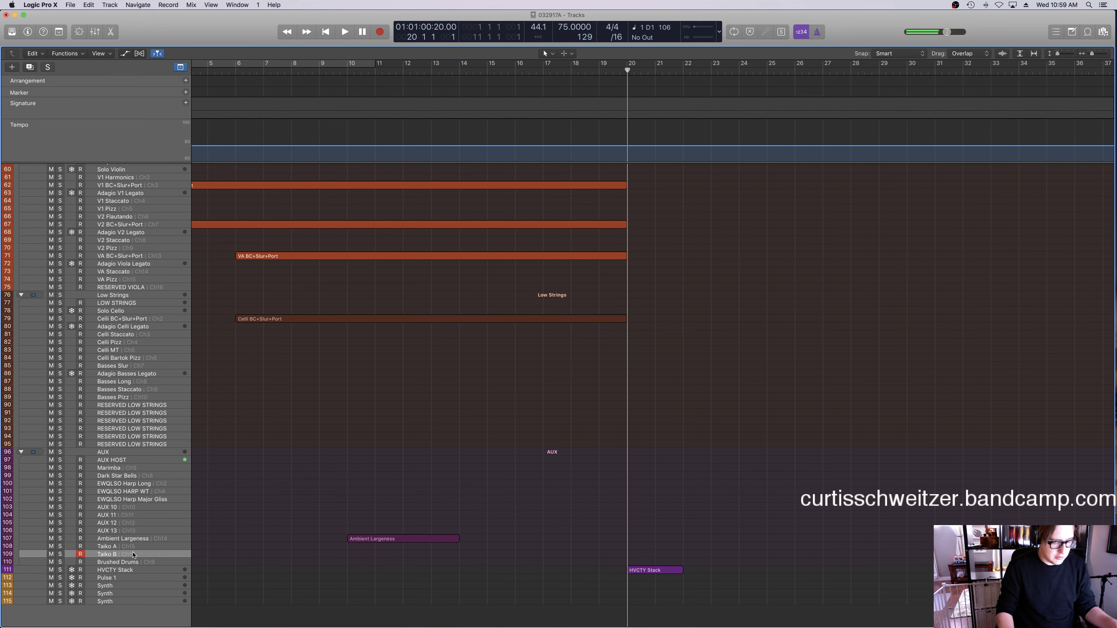
pyautogui.press('r')
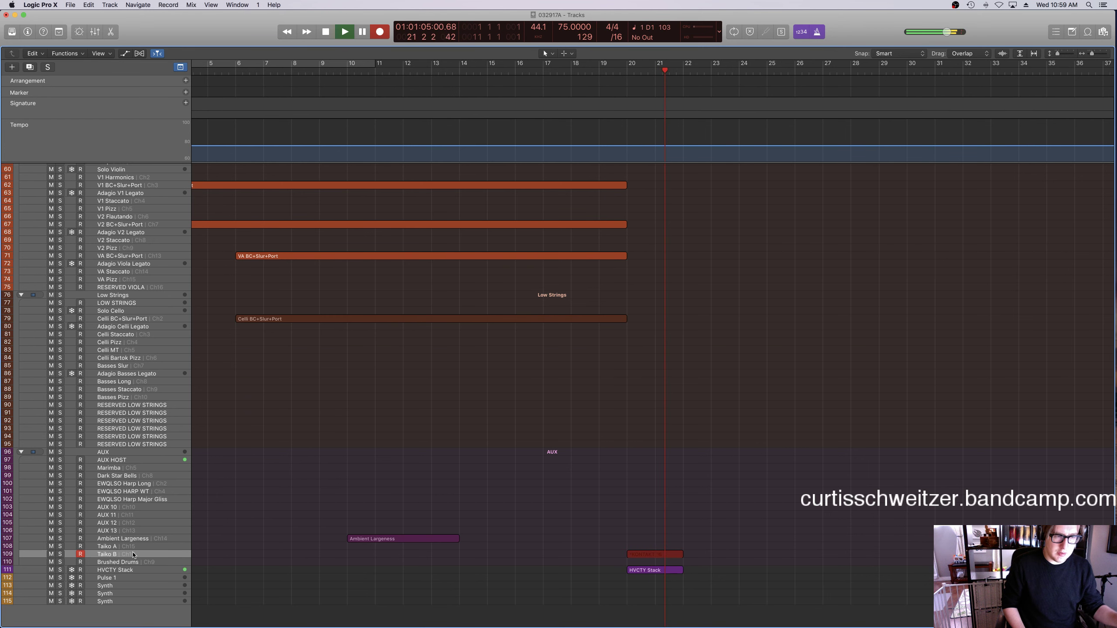
pyautogui.press('space')
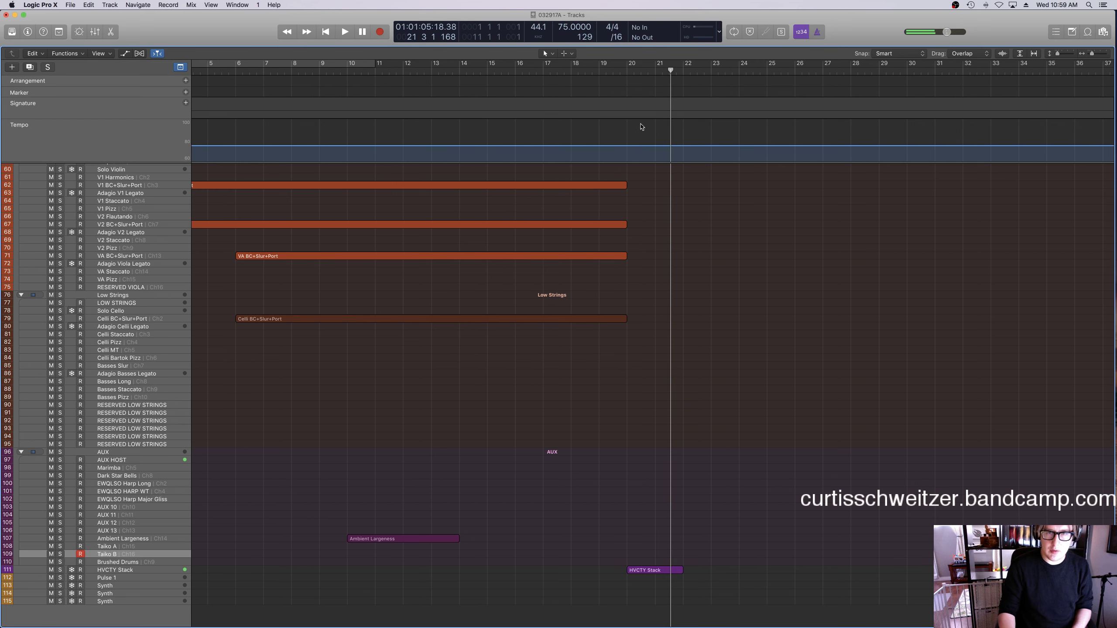
pyautogui.click(628, 72)
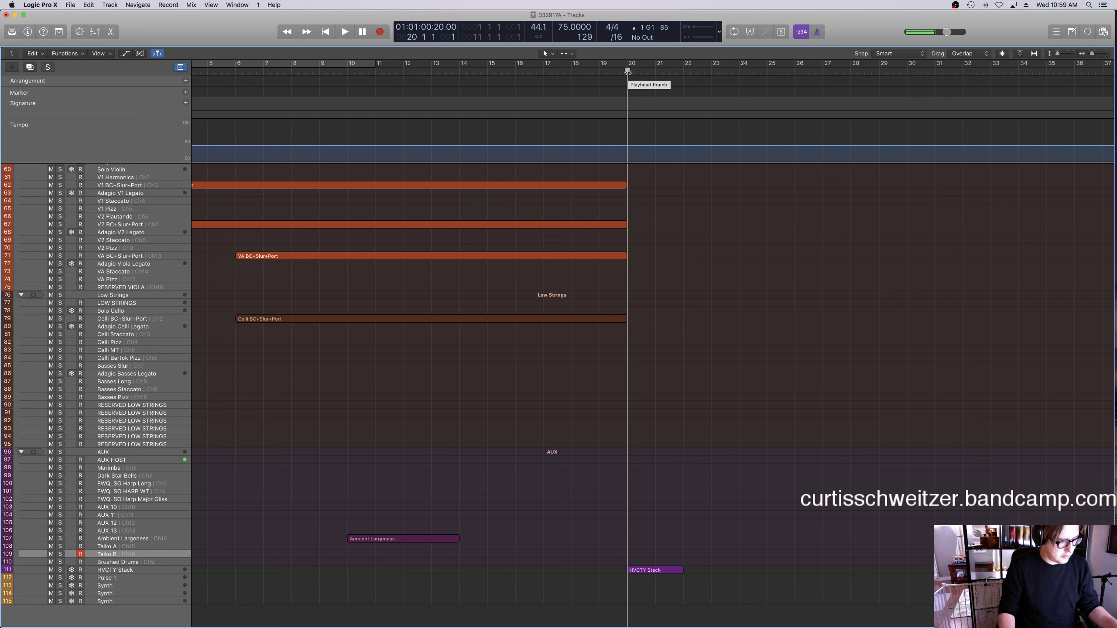
pyautogui.press('r')
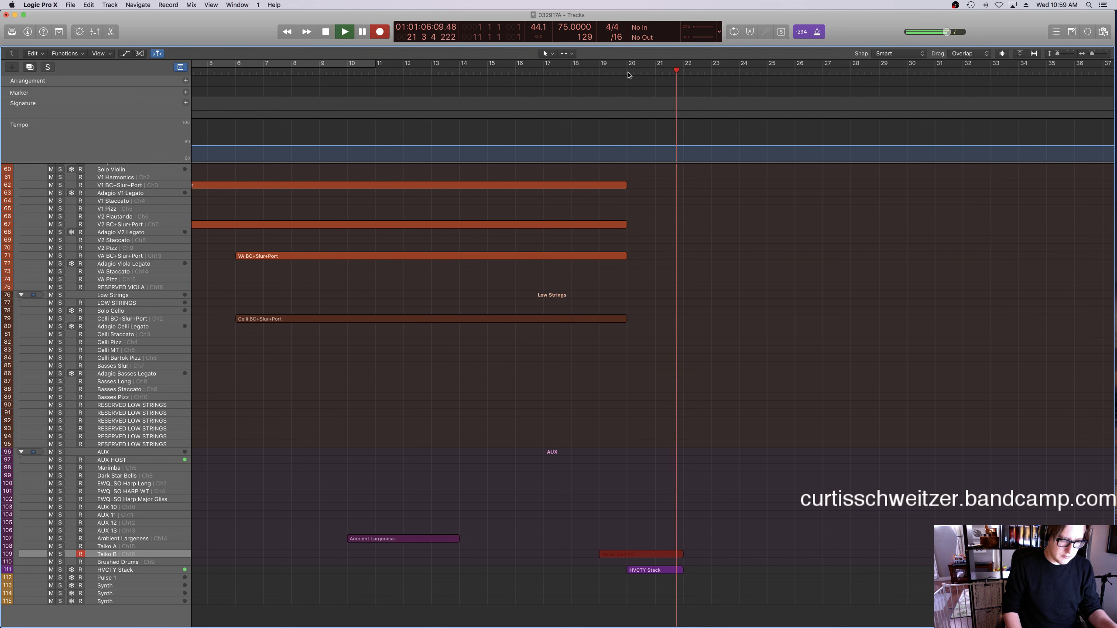
pyautogui.press('space')
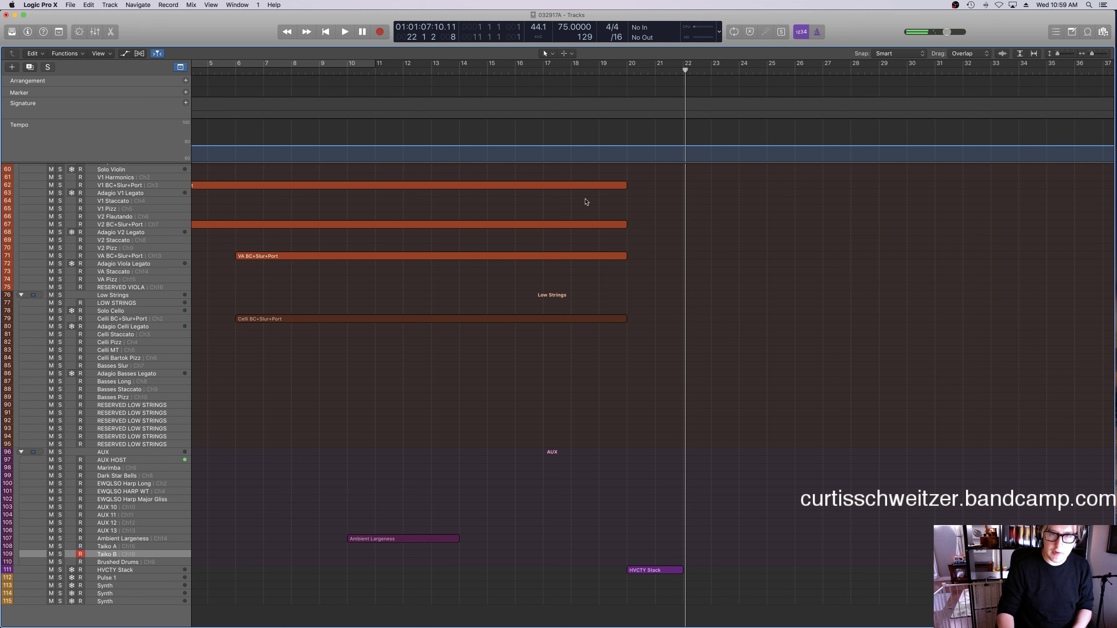
# Compare the Taiko A and Taiko B sounds and record a Taiko B region from bar 20 to bar 22.
pyautogui.click(140, 547)
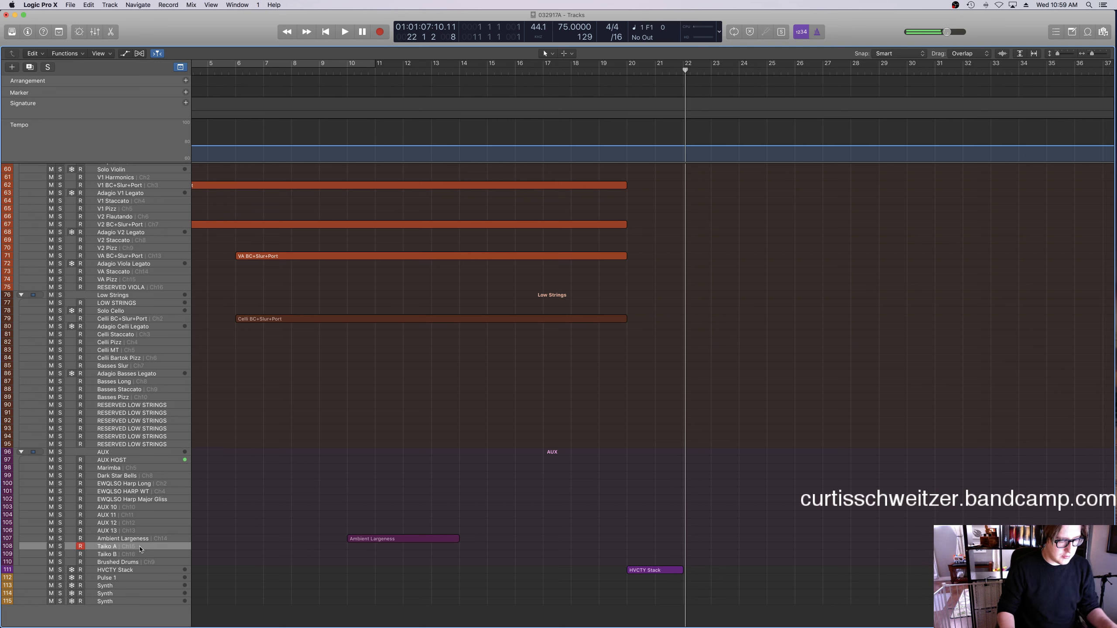
pyautogui.click(138, 554)
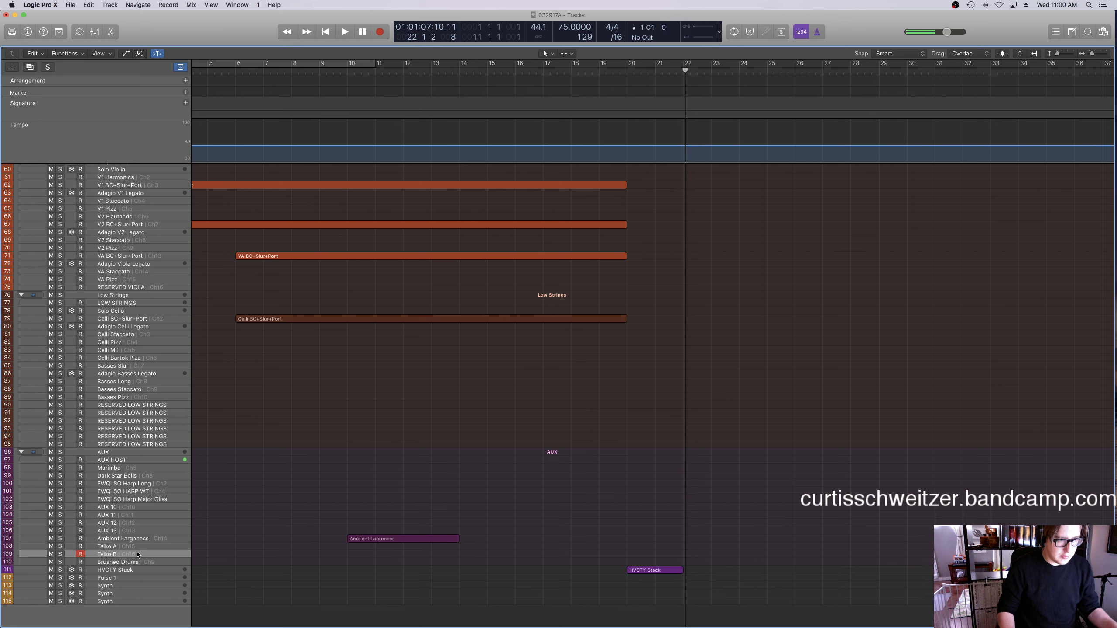
pyautogui.click(641, 72)
pyautogui.press('space')
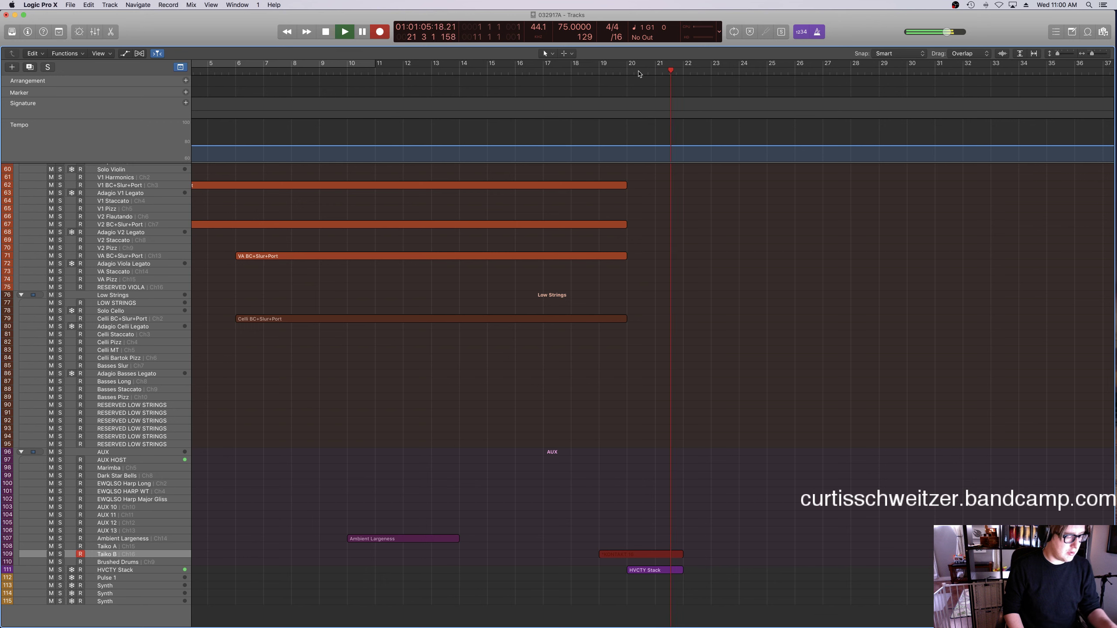
pyautogui.press('space')
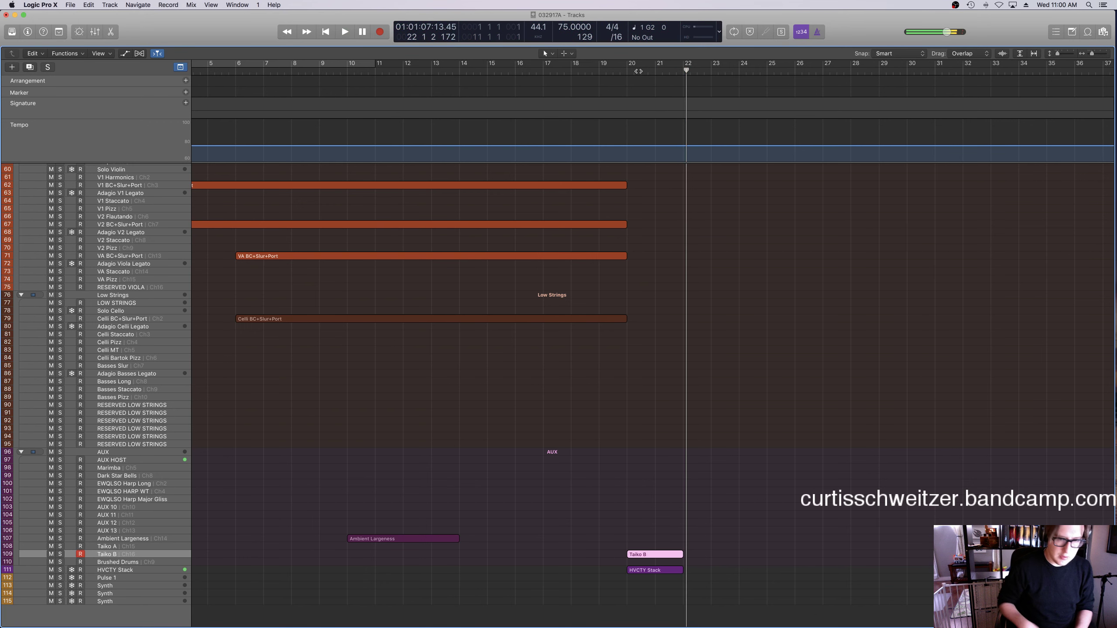
# Show Note Velocity for the Taiko B region in the Piano Roll and lower its last note's velocity to about 20.
pyautogui.press('e')
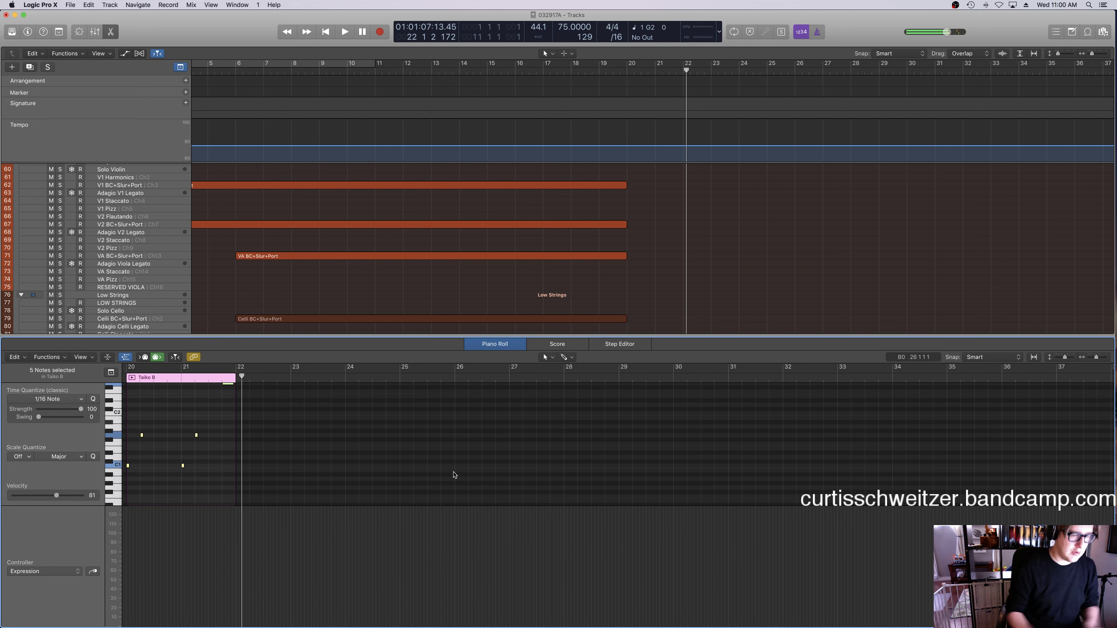
pyautogui.click(29, 572)
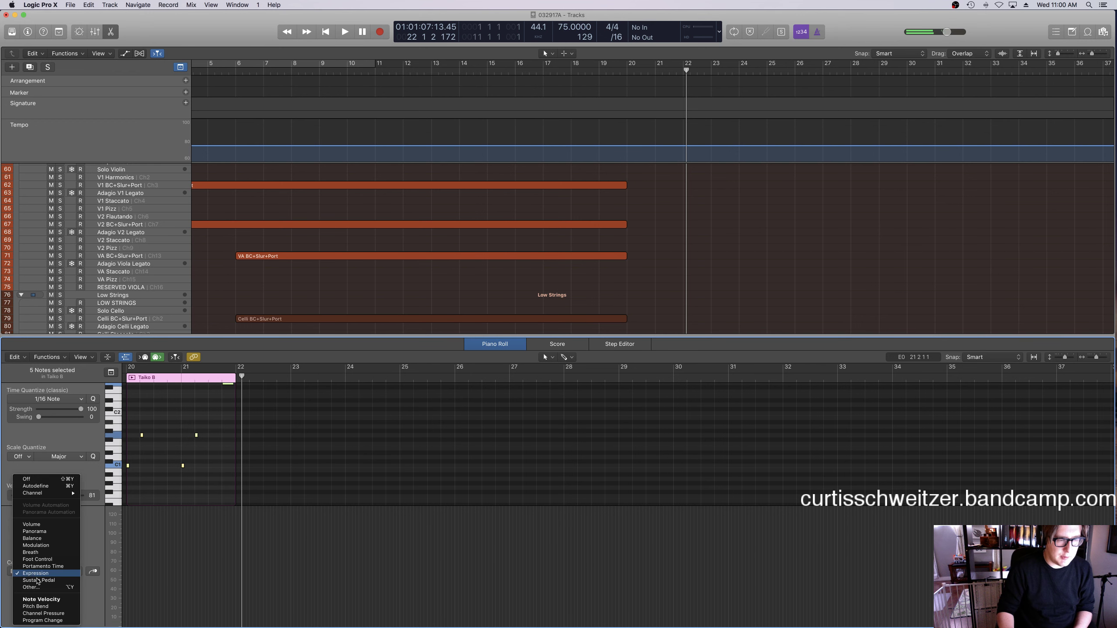
pyautogui.click(43, 598)
pyautogui.moveTo(222, 554); pyautogui.dragTo(222, 588)
pyautogui.hscroll(-3, 198, 439)
pyautogui.click(181, 377)
pyautogui.press('space')
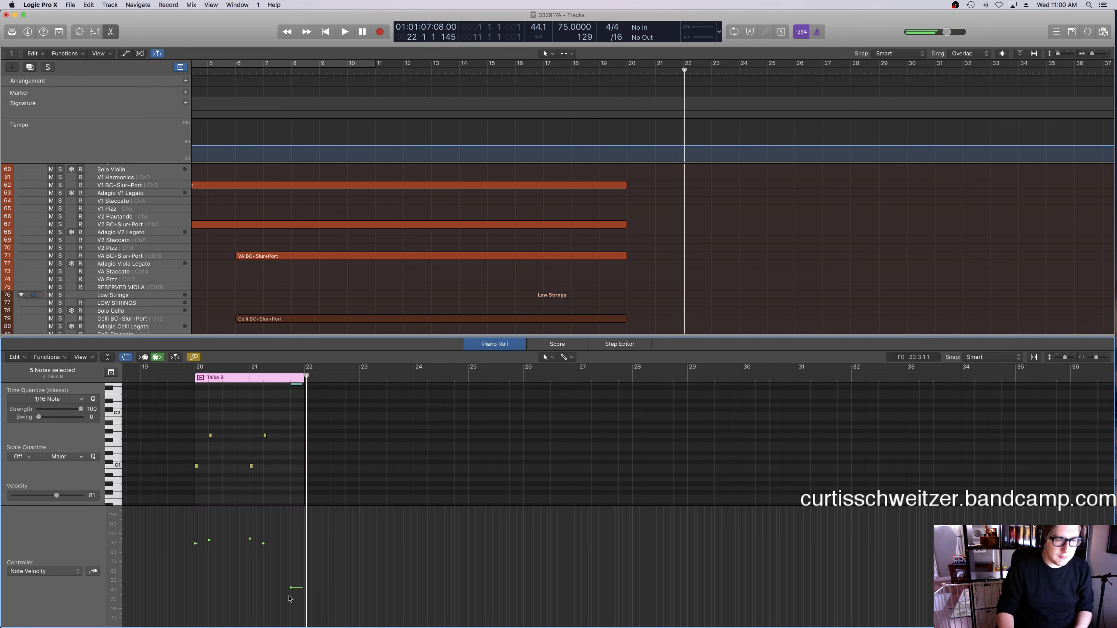
pyautogui.moveTo(289, 598); pyautogui.dragTo(289, 607)
# Play back the Taiko B region from just before bar 20 and close the Piano Roll.
pyautogui.click(181, 377)
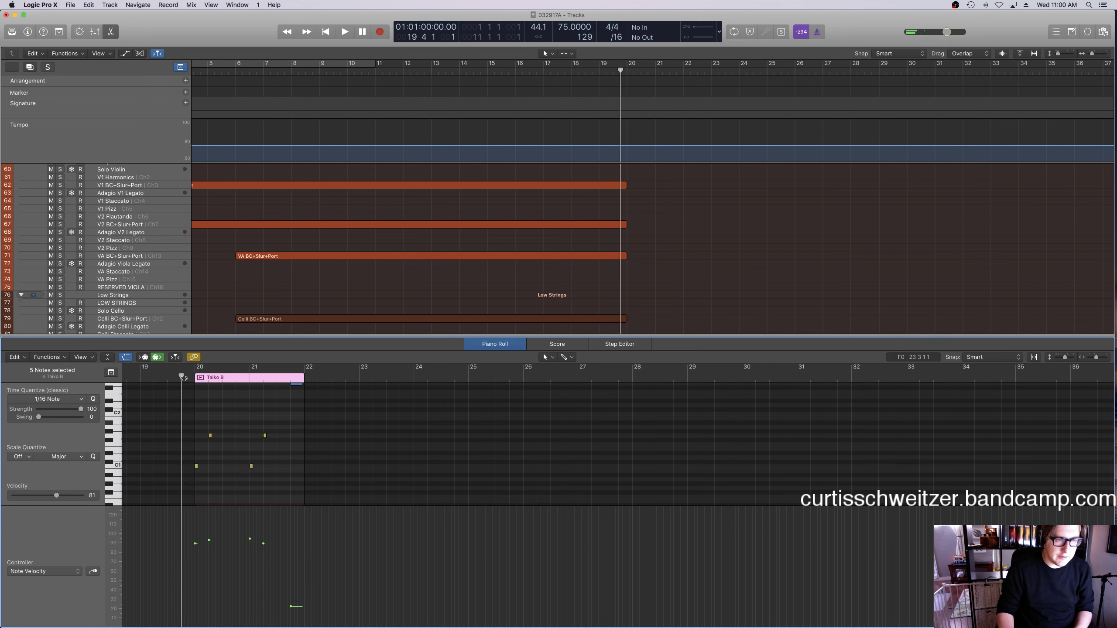
pyautogui.press('space')
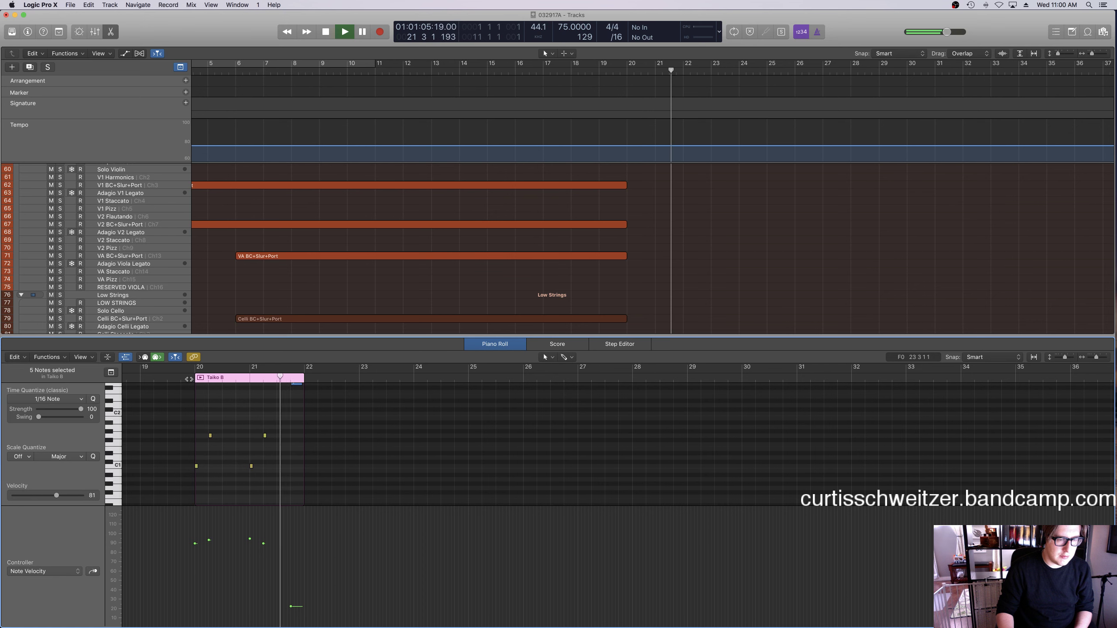
pyautogui.press('space')
pyautogui.press('e')
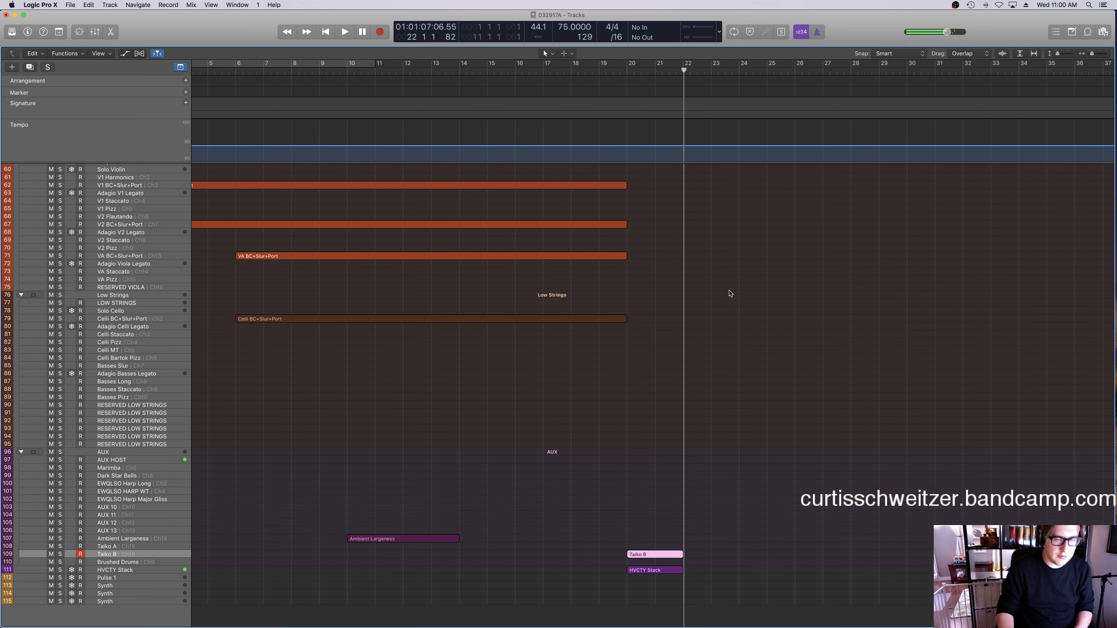
# Record a new region on the VA BC+Slur+Port track from bar 20 to bar 24.
pyautogui.click(125, 538)
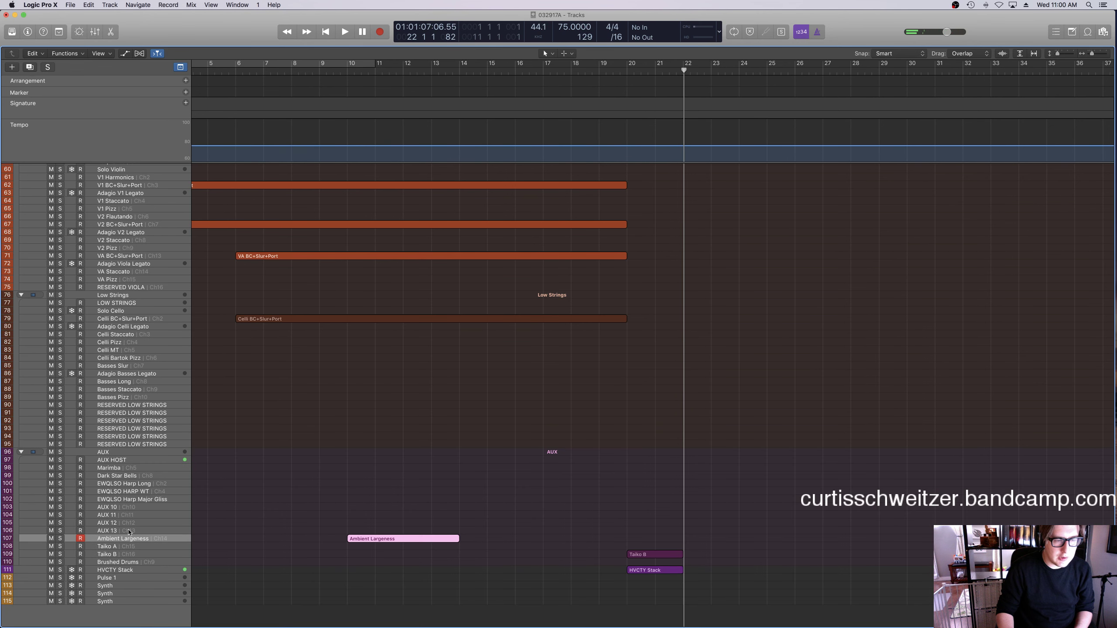
pyautogui.click(628, 70)
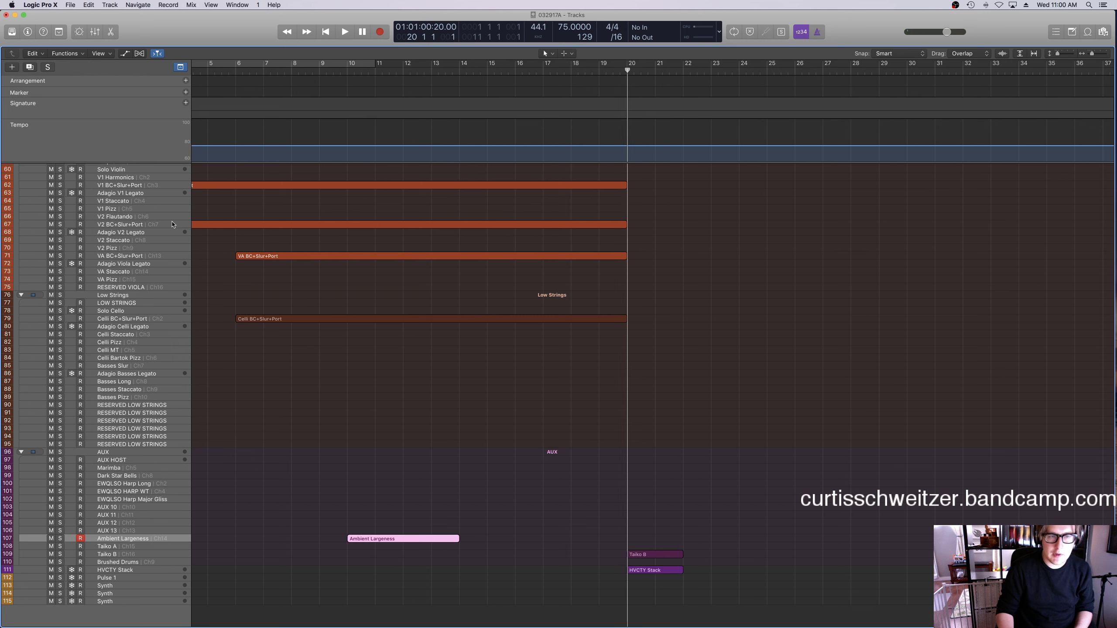
pyautogui.click(137, 258)
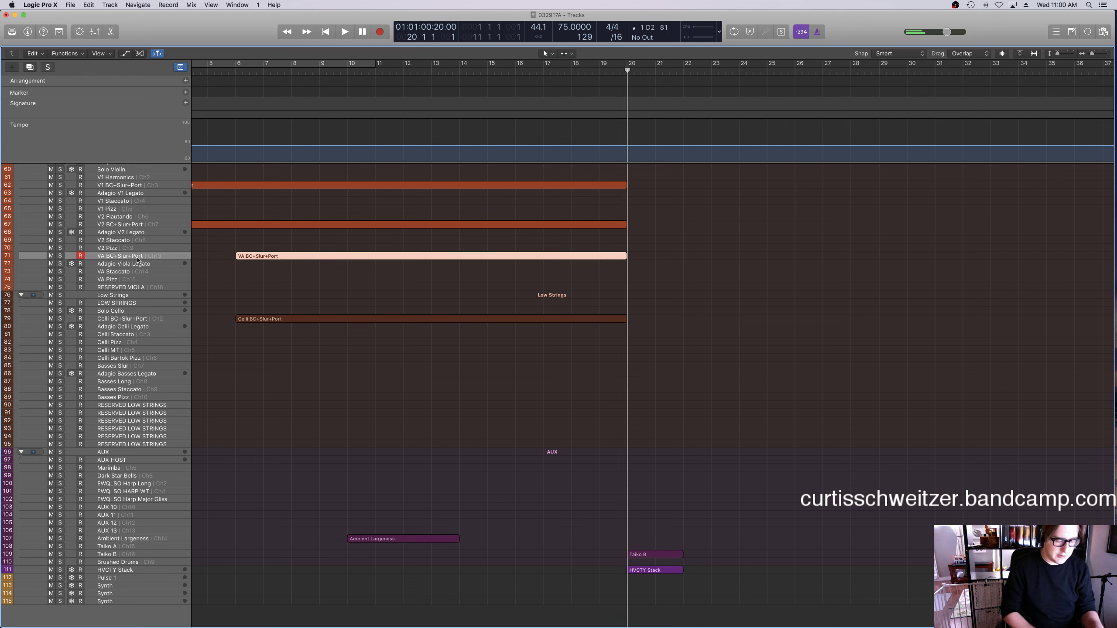
pyautogui.press('r')
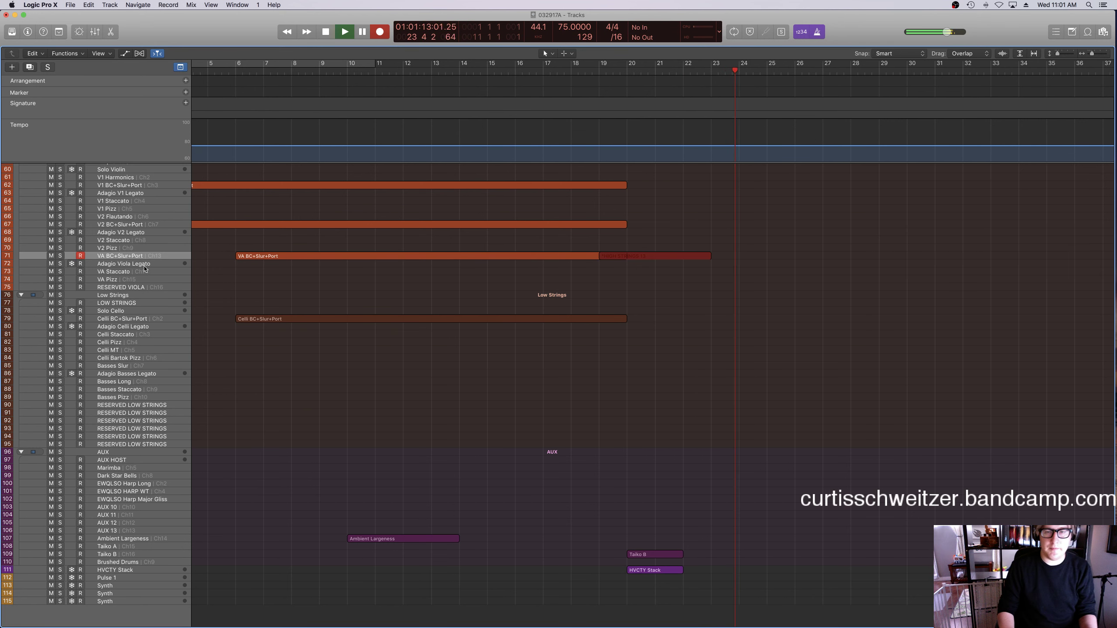
pyautogui.press('space')
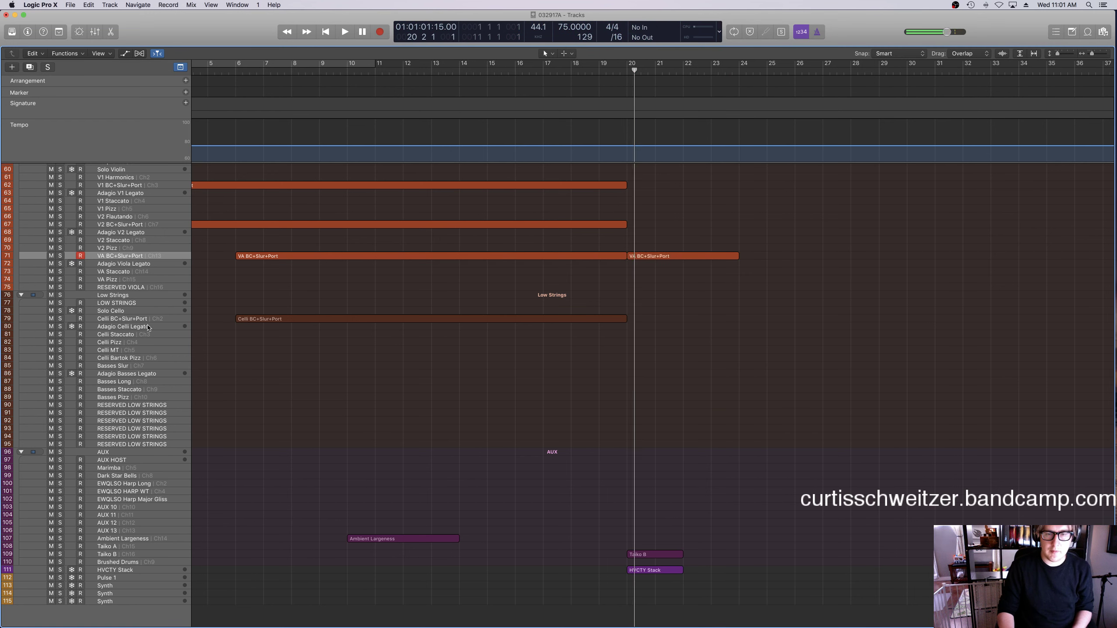
# Record a region on the Basses Slur track from bar 20 to bar 24.
pyautogui.click(141, 320)
pyautogui.press('r')
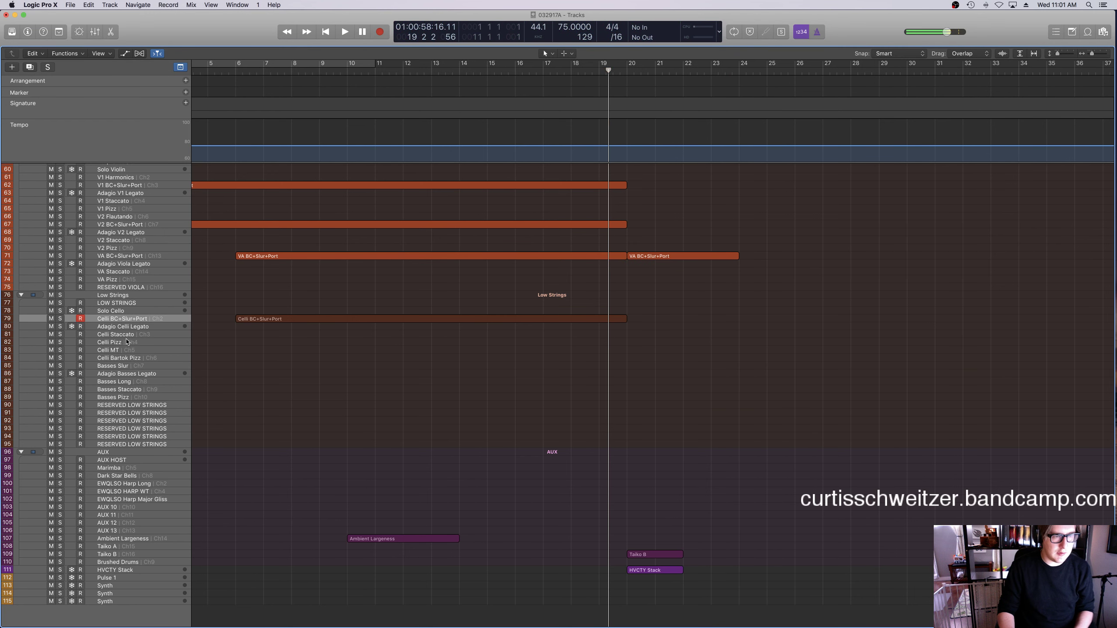
pyautogui.click(120, 389)
pyautogui.click(118, 368)
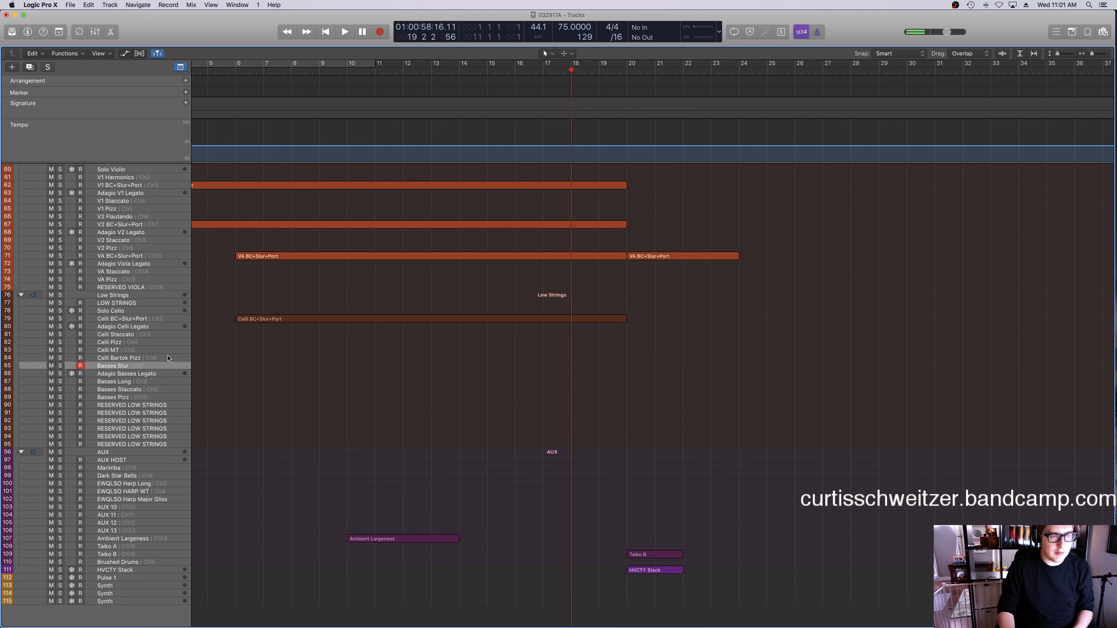
pyautogui.press('r')
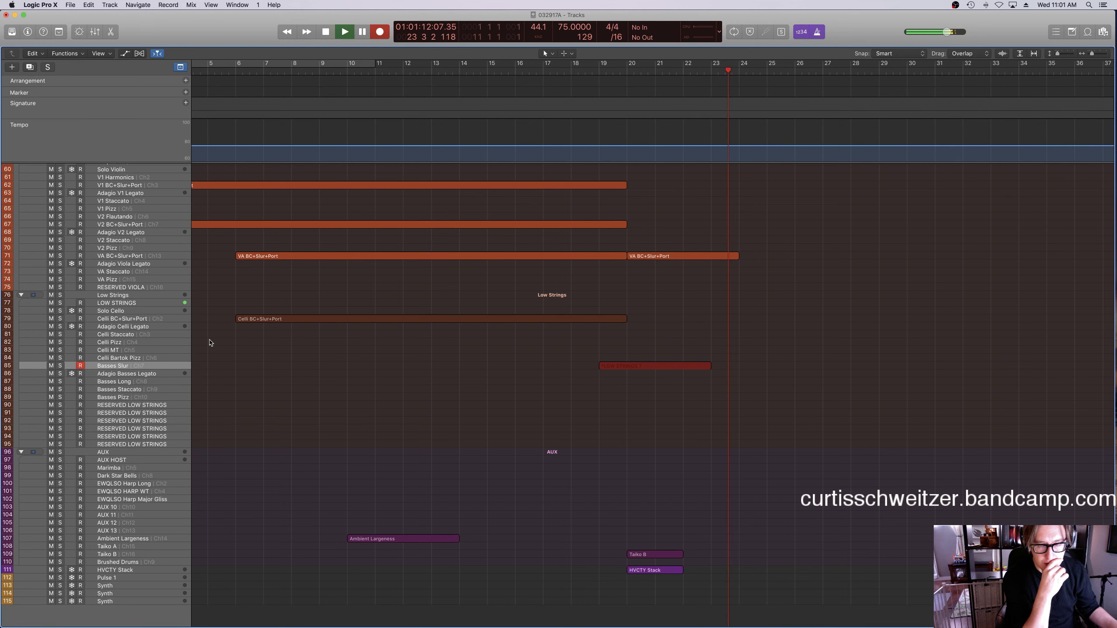
pyautogui.press('space')
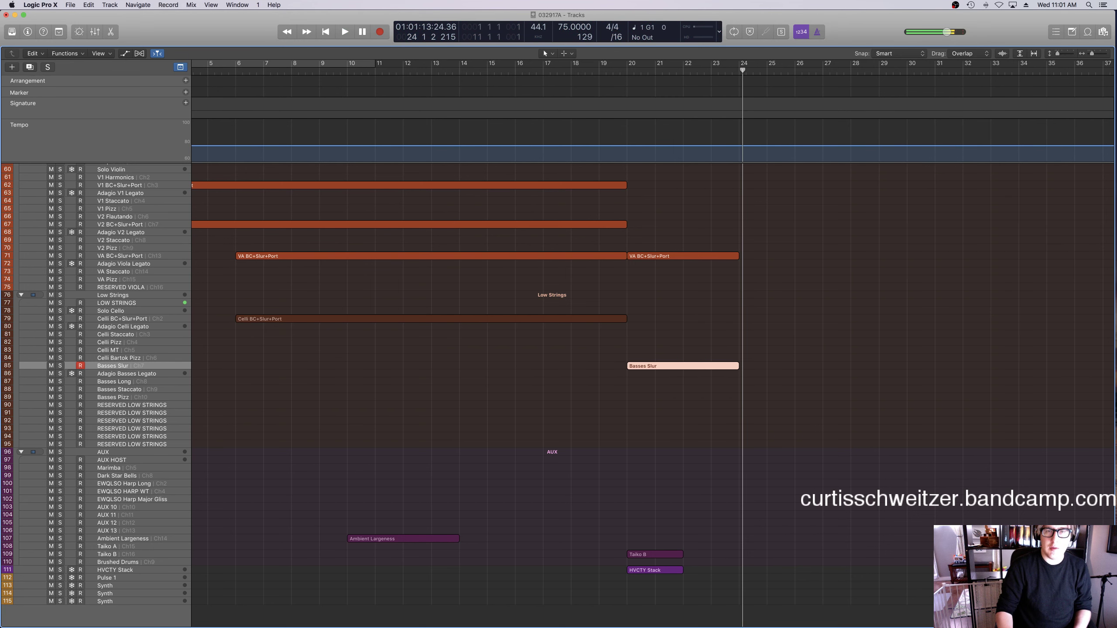
# Try a first take on the Celli BC+Slur+Port track from bar 20 and undo the recording.
pyautogui.click(645, 74)
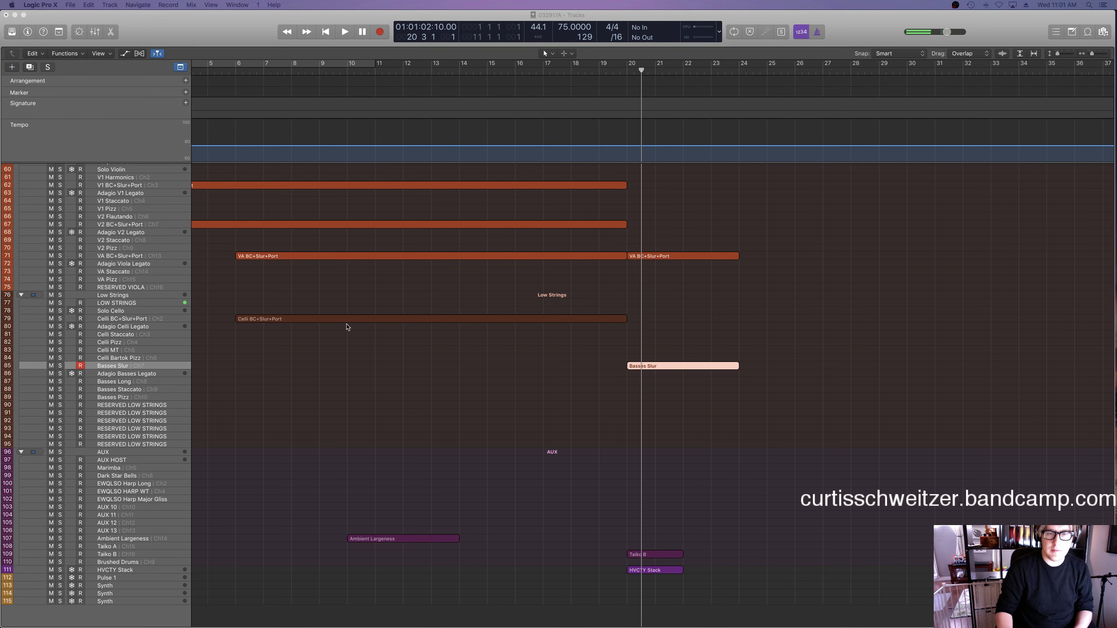
pyautogui.click(346, 319)
pyautogui.press('space')
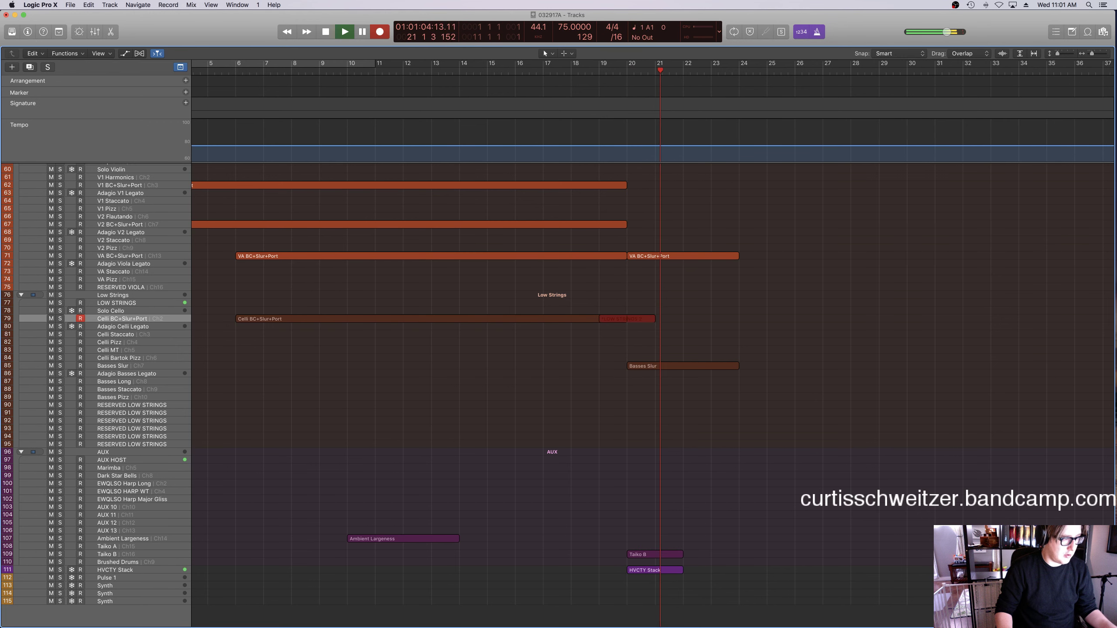
pyautogui.press('space')
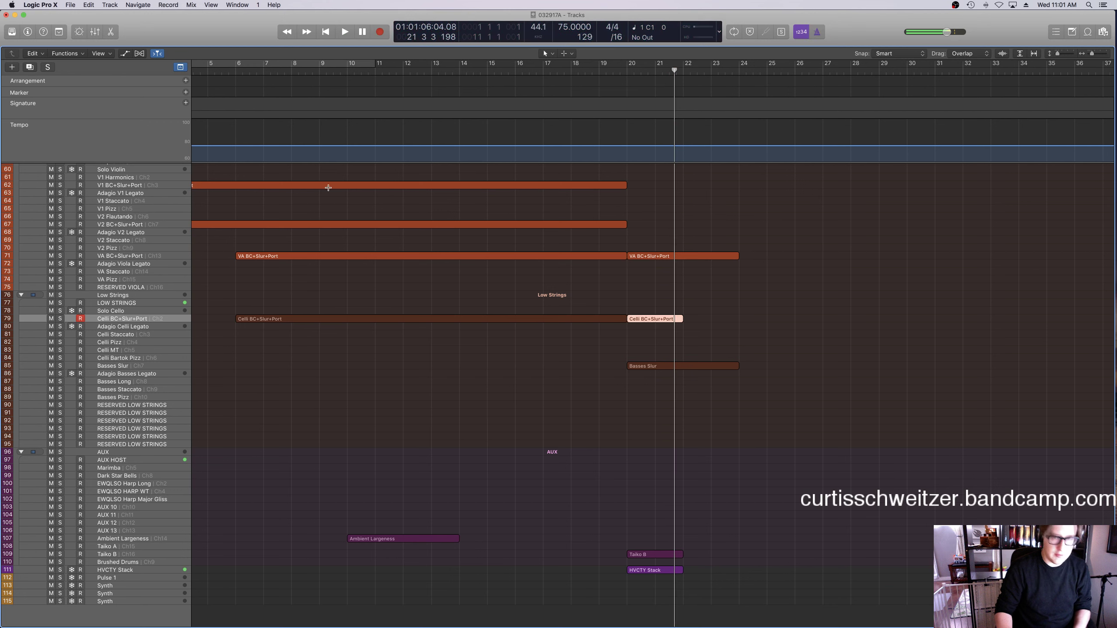
pyautogui.press('super+z')
# Record a region on the Celli BC+Slur+Port track from bar 20 to bar 24.
pyautogui.press(',')
pyautogui.press(',')
pyautogui.press(',')
pyautogui.click(369, 264)
pyautogui.press('space')
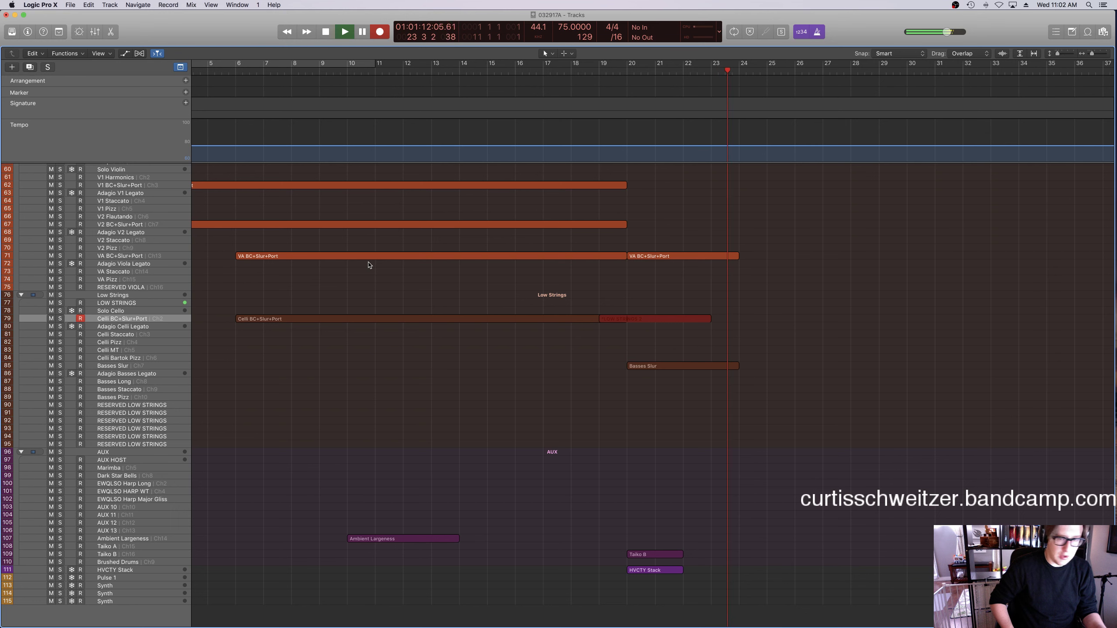
pyautogui.press('space')
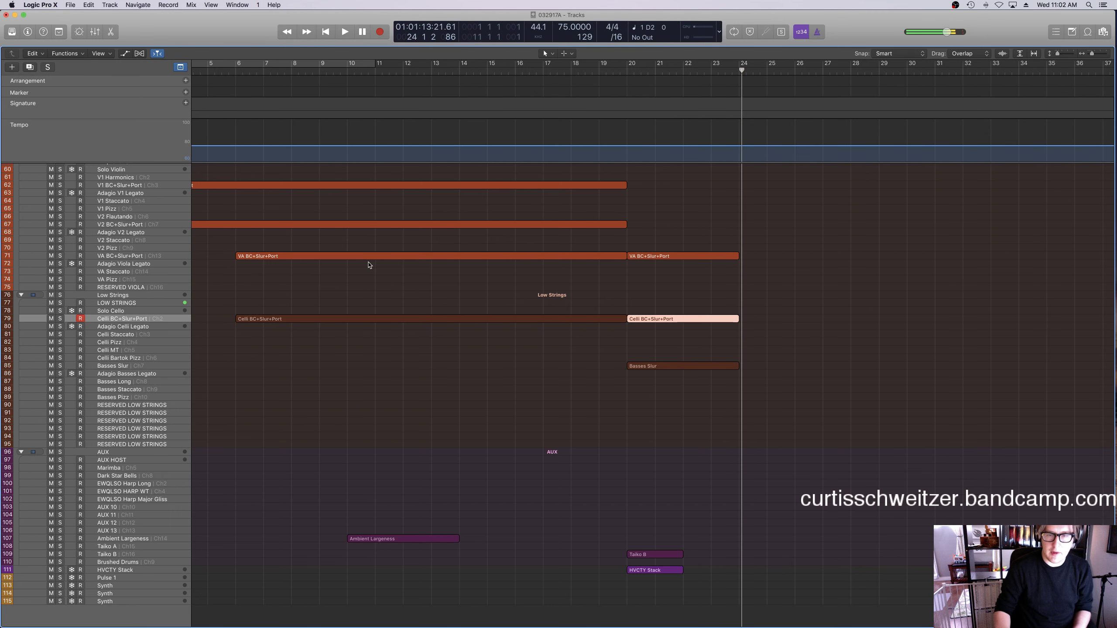
# Repeat the Taiko B and HVCTY Stack regions to fill up to bar 24 and start playback just before bar 20.
pyautogui.moveTo(708, 595); pyautogui.dragTo(738, 557)
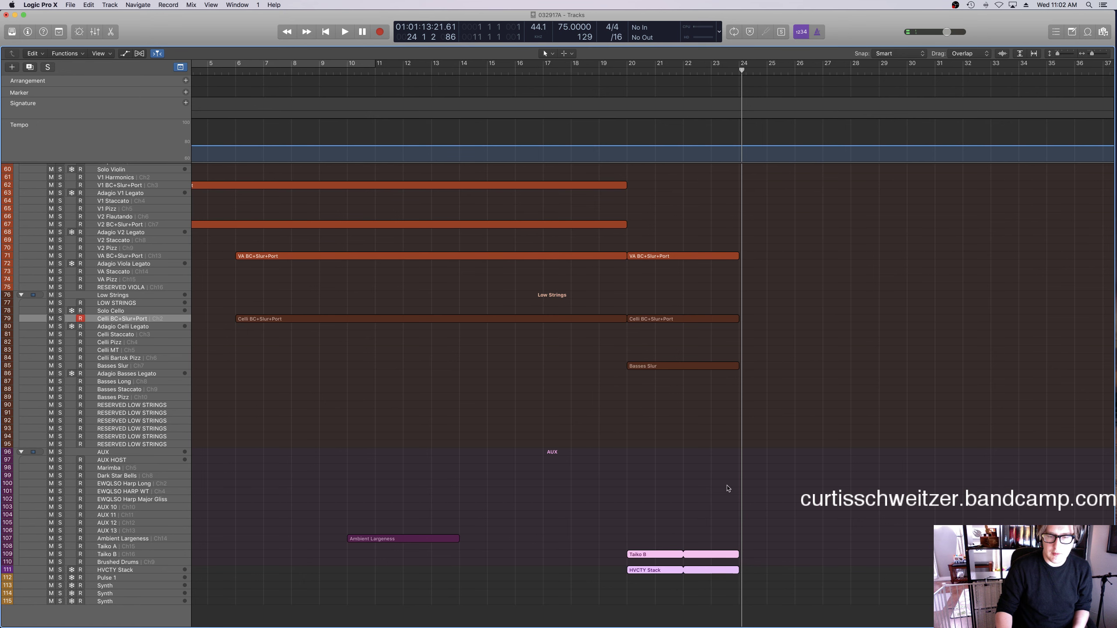
pyautogui.click(614, 61)
pyautogui.press('space')
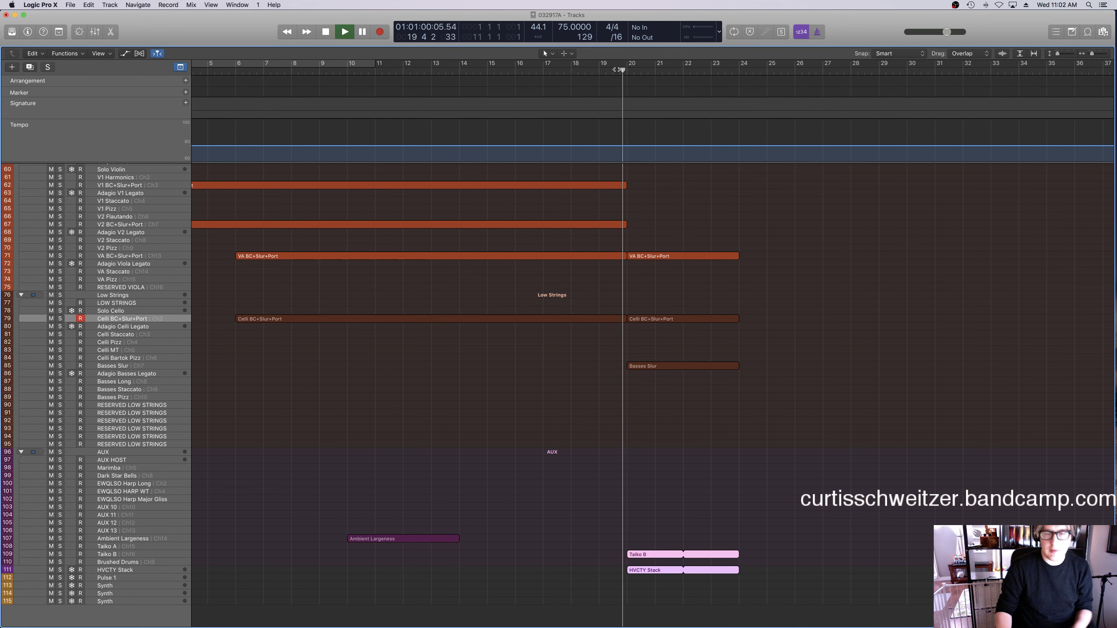
pyautogui.click(780, 439)
# Select the Solo Horn Legato track in the Brass section for recording and stop playback.
pyautogui.hscroll(10, 780, 438)
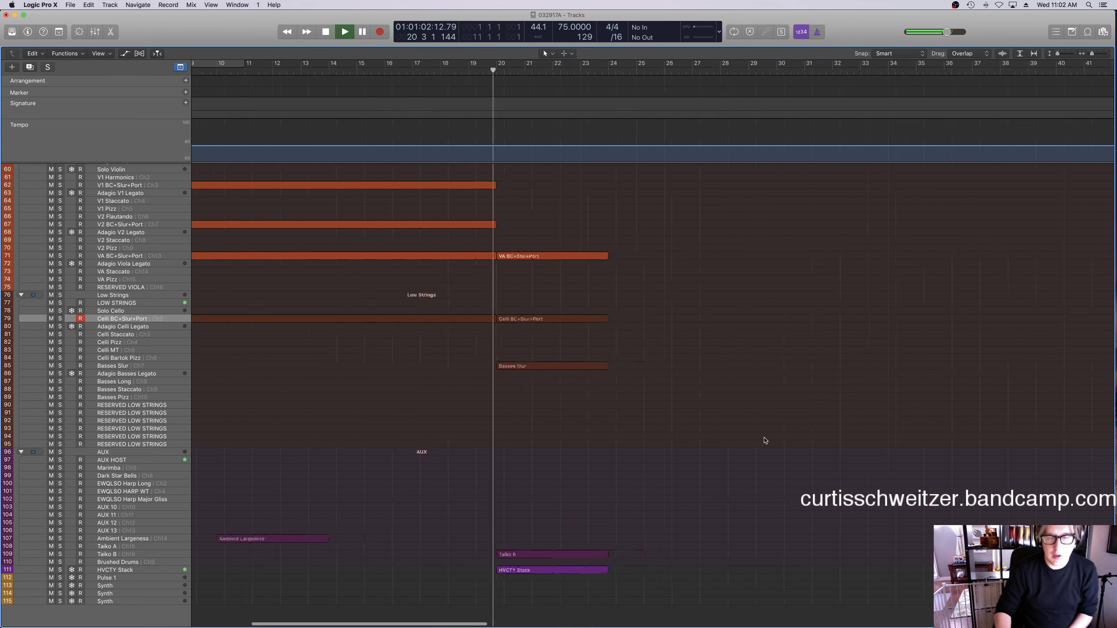
pyautogui.scroll(5, 737, 440)
pyautogui.scroll(10, 668, 436)
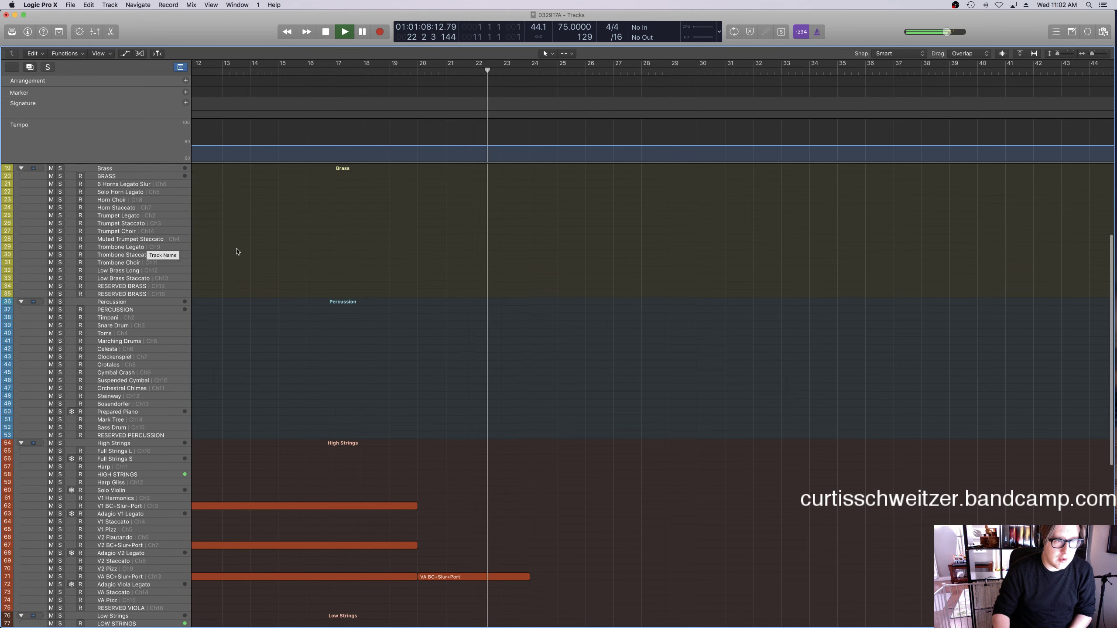
pyautogui.scroll(2, 131, 246)
pyautogui.click(117, 184)
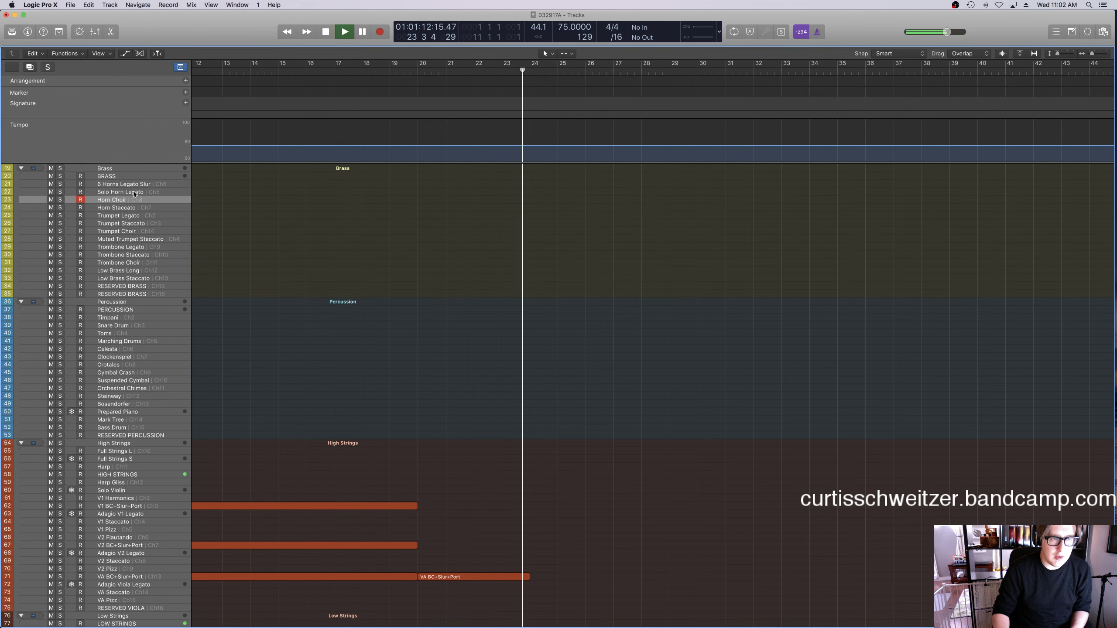
pyautogui.press('Down')
pyautogui.press('space')
# Try a first take on the Solo Horn Legato track from bar 20.
pyautogui.click(411, 68)
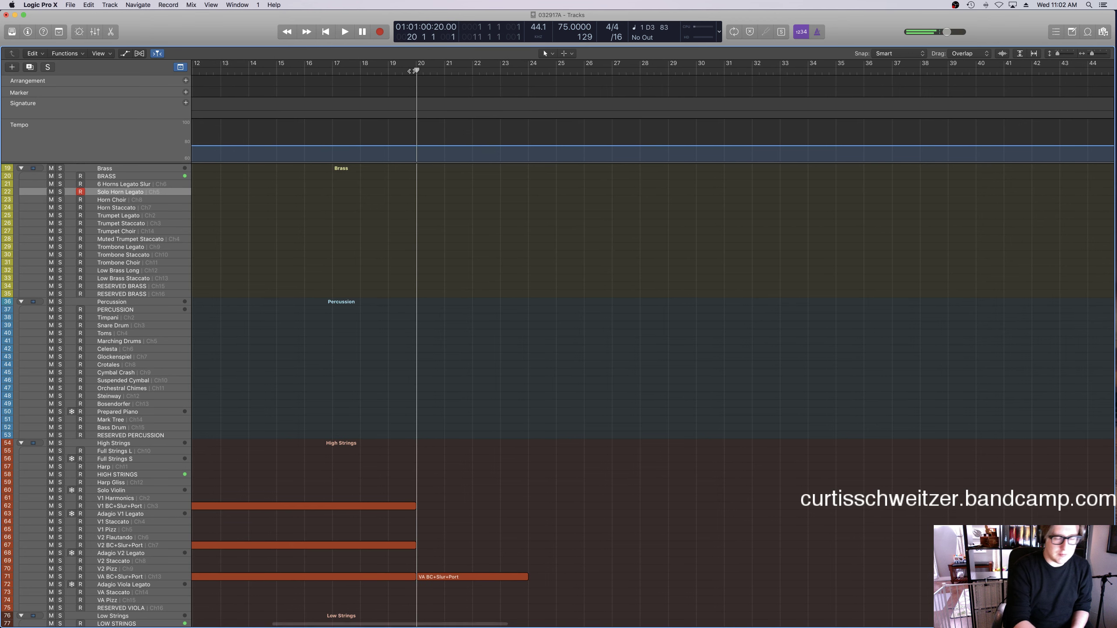
pyautogui.press('space')
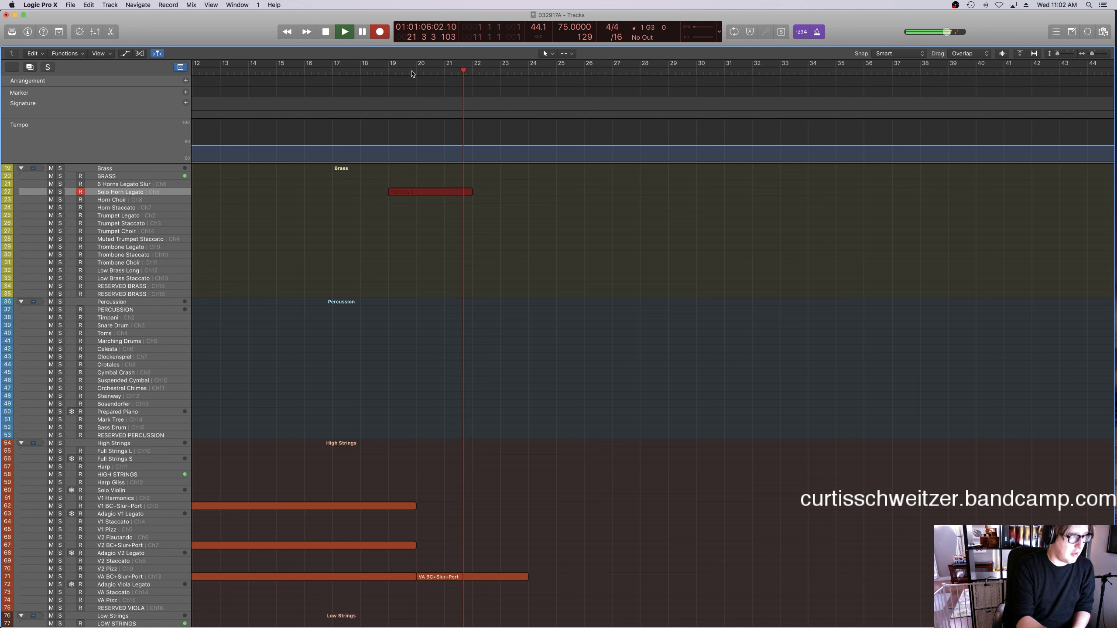
pyautogui.press('space')
# Record a region on the Solo Horn Legato track from bar 20 to bar 24.
pyautogui.click(422, 71)
pyautogui.press('r')
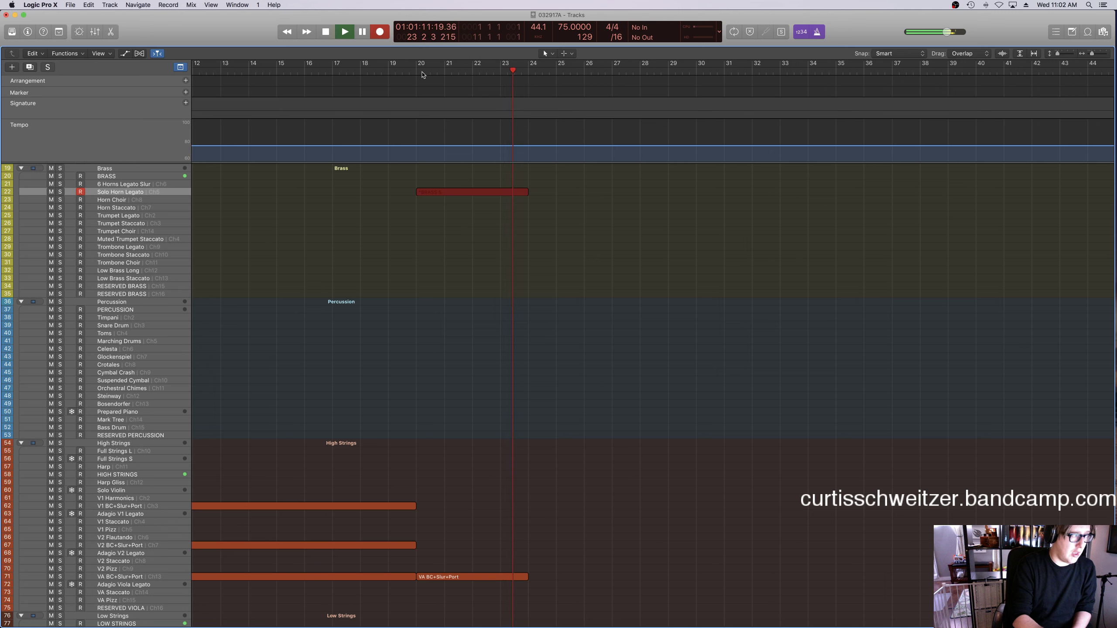
pyautogui.press('space')
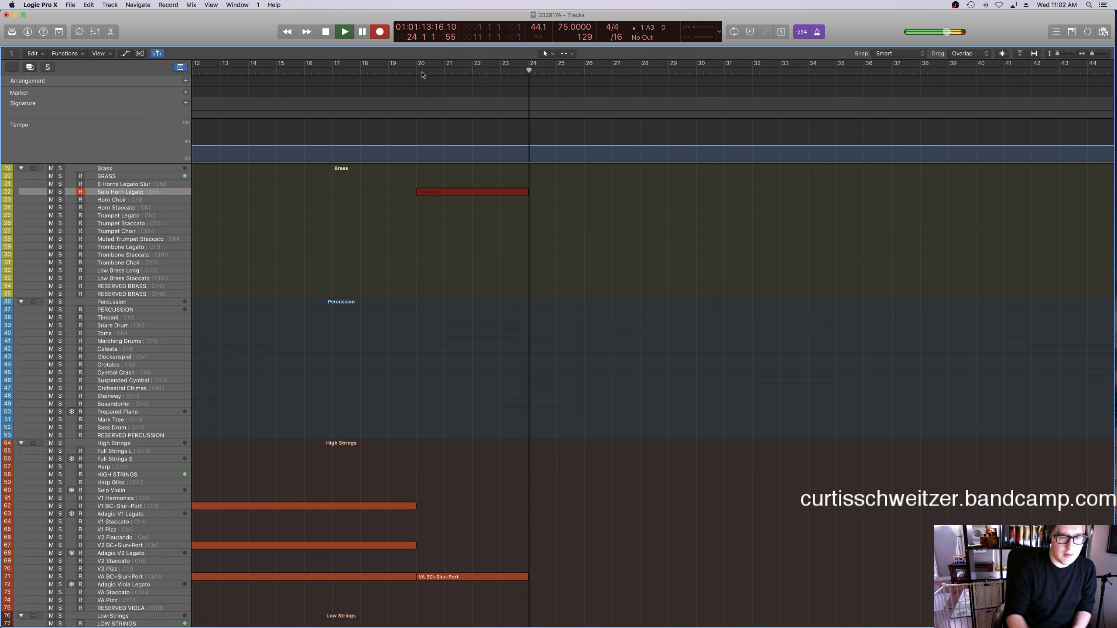
# Record a region on the Trombone Choir track from bar 20 to bar 24.
pyautogui.click(422, 75)
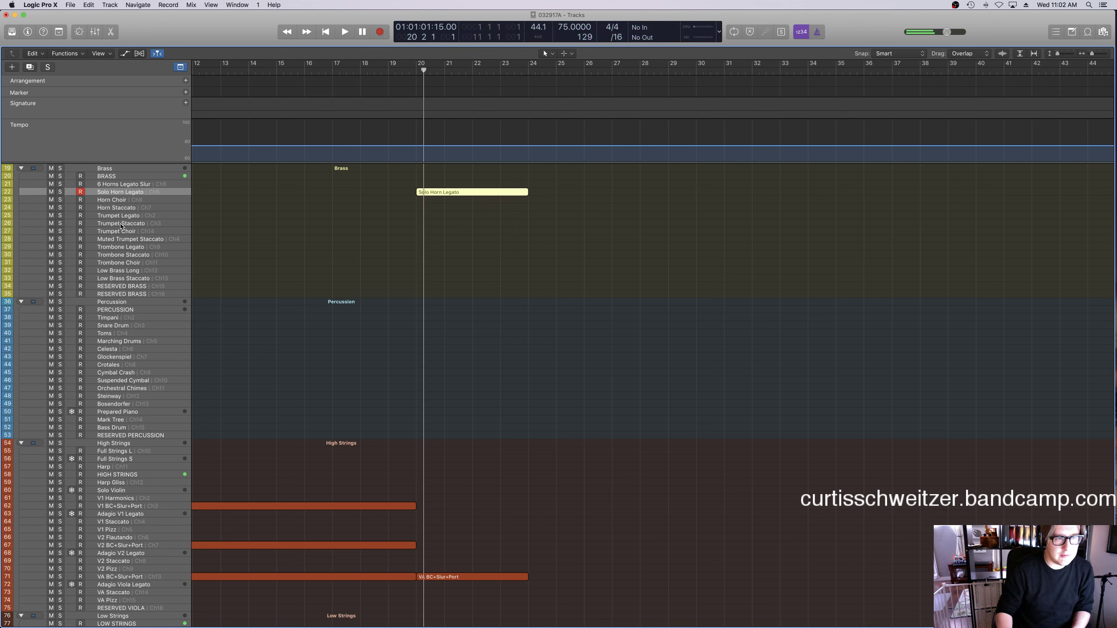
pyautogui.click(126, 248)
pyautogui.click(135, 264)
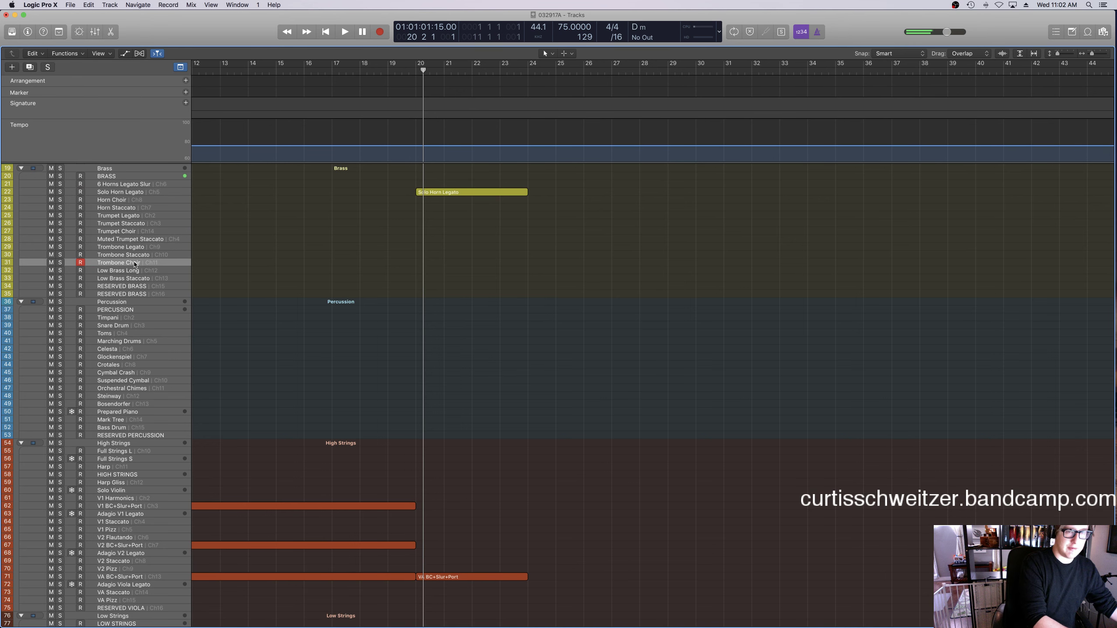
pyautogui.press('space')
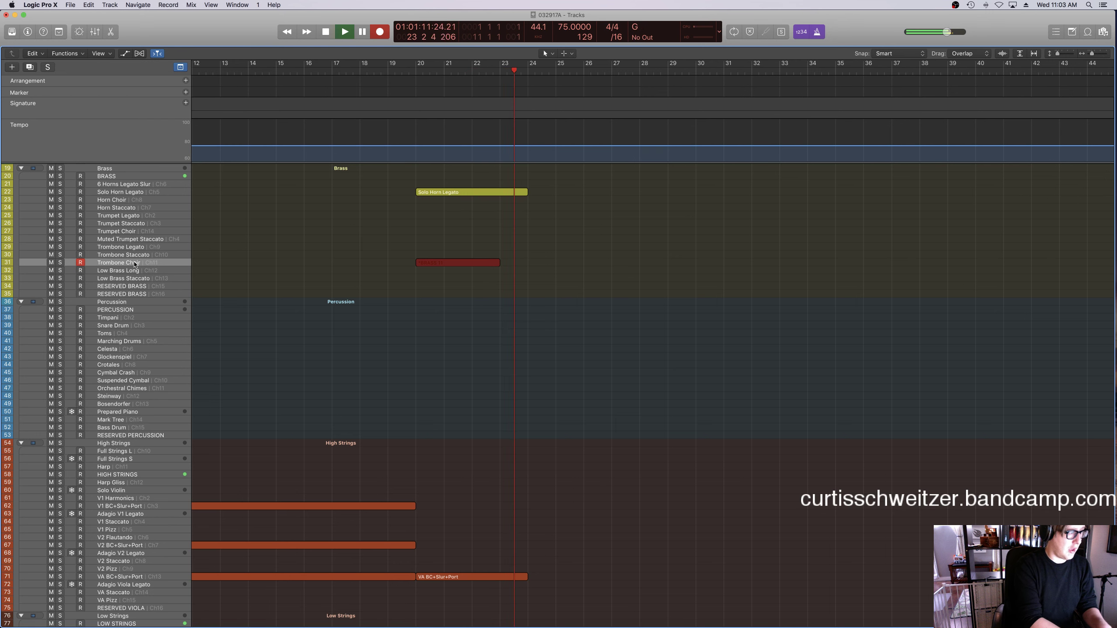
pyautogui.press('space')
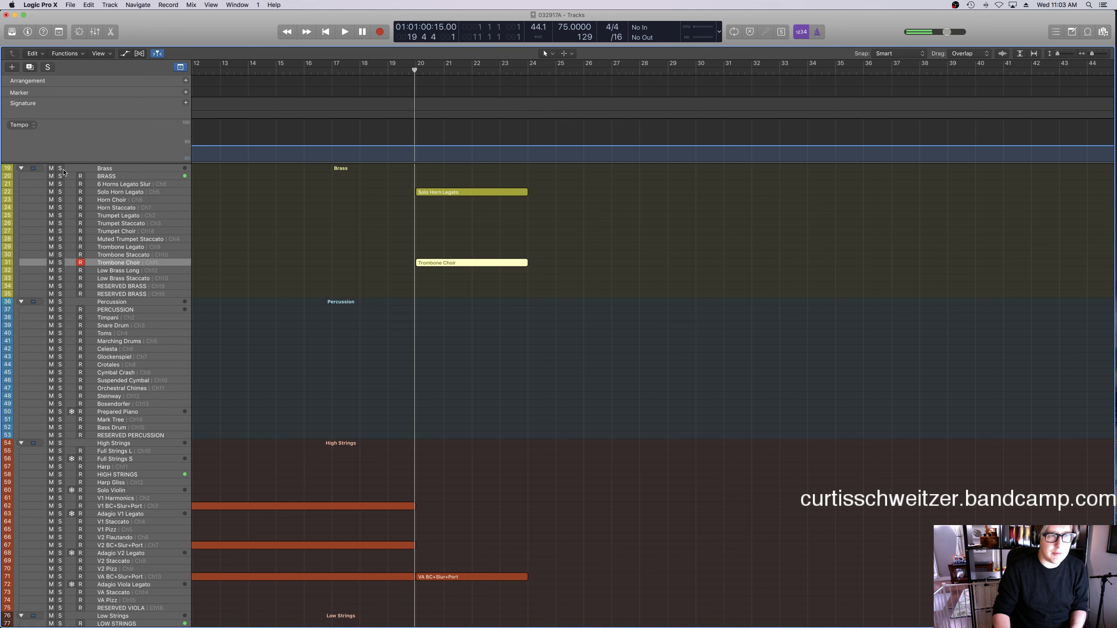
# Solo the Brass stack and draw a Modulation ramp in the Solo Horn Legato region from 42 at bar 20 to 94 at bar 21.
pyautogui.click(61, 168)
pyautogui.press('space')
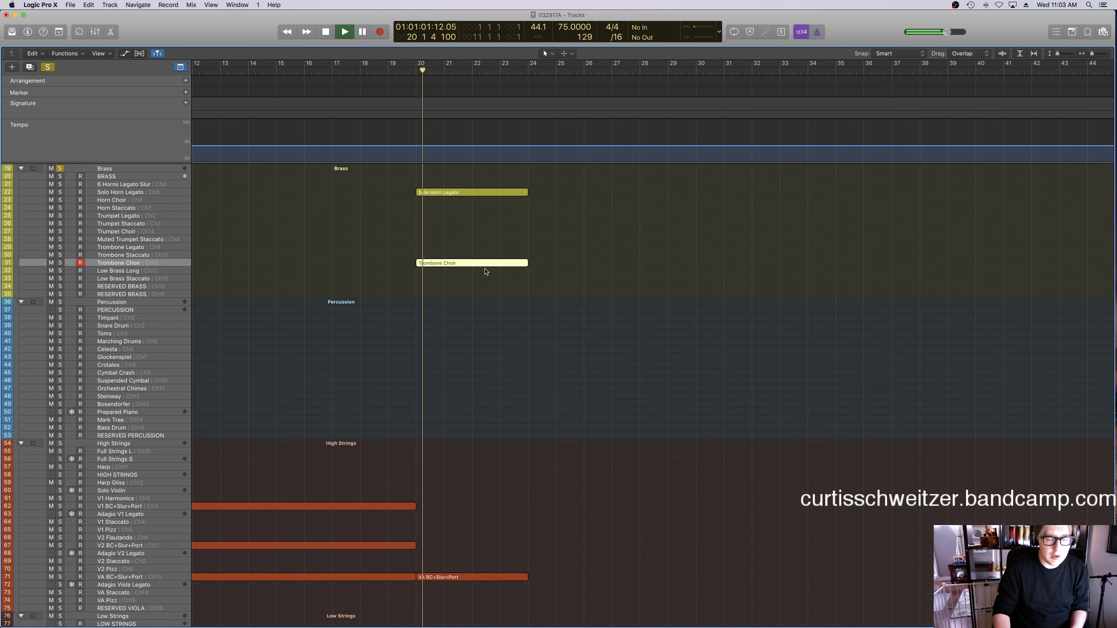
pyautogui.doubleClick(476, 193)
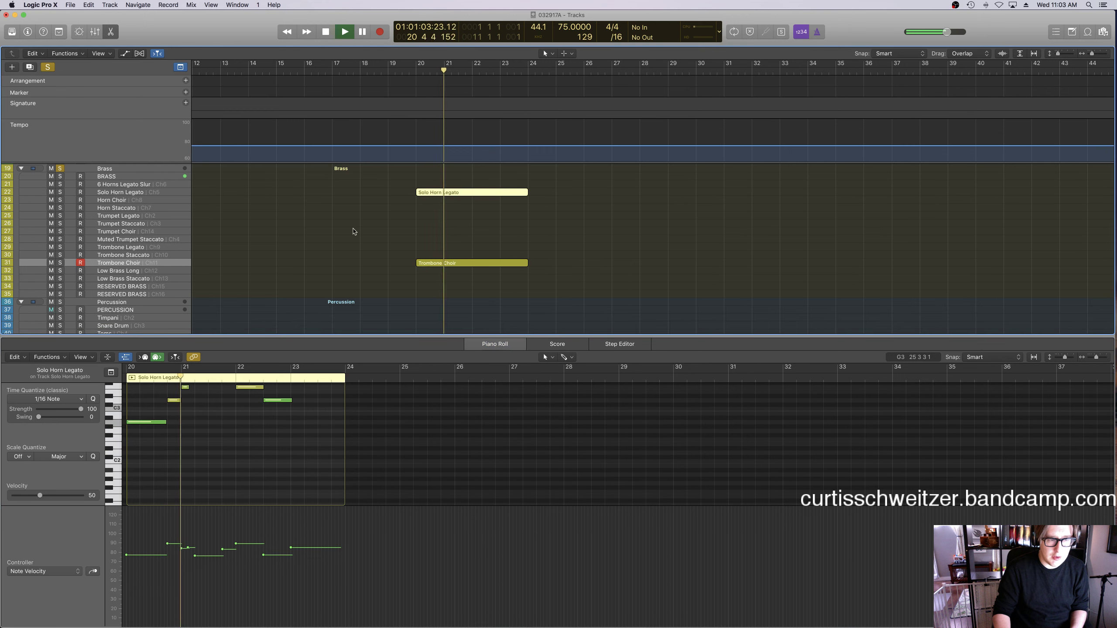
pyautogui.click(146, 421)
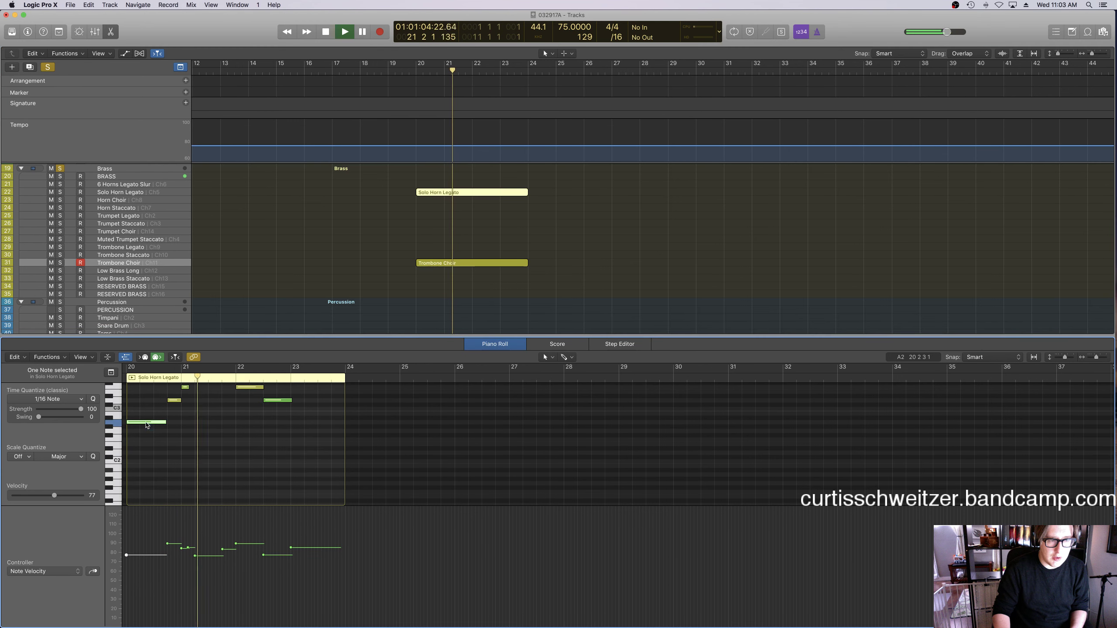
pyautogui.click(42, 571)
pyautogui.click(31, 581)
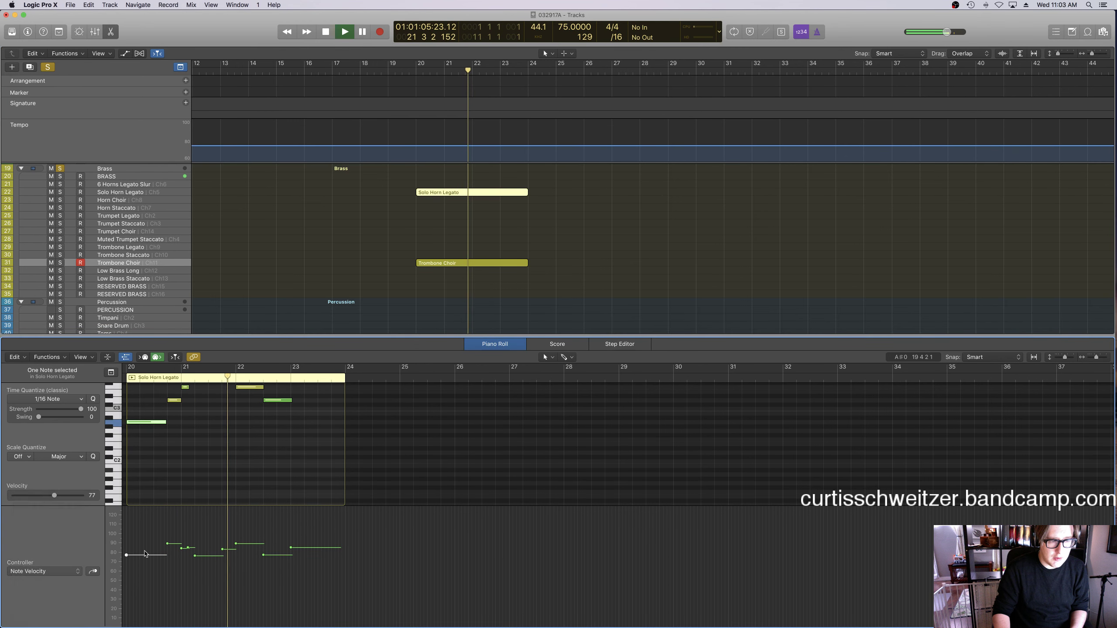
pyautogui.click(170, 585)
pyautogui.moveTo(195, 581); pyautogui.dragTo(226, 539)
pyautogui.press('space')
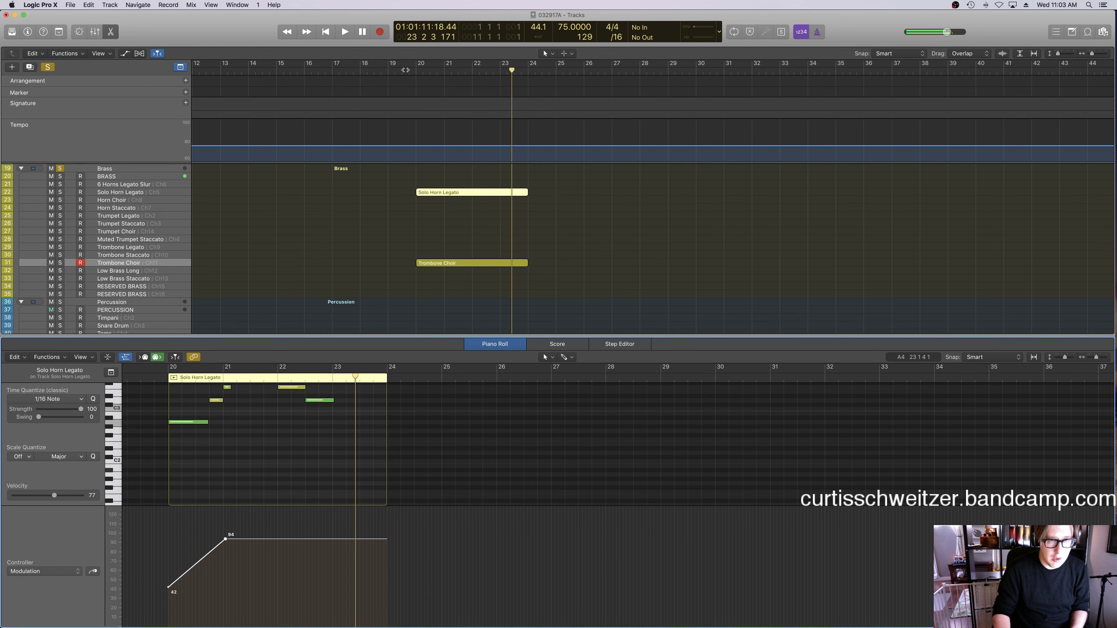
# Play back the soloed brass from just before bar 20 and close the Piano Roll.
pyautogui.press('space')
pyautogui.click(262, 299)
pyautogui.press('e')
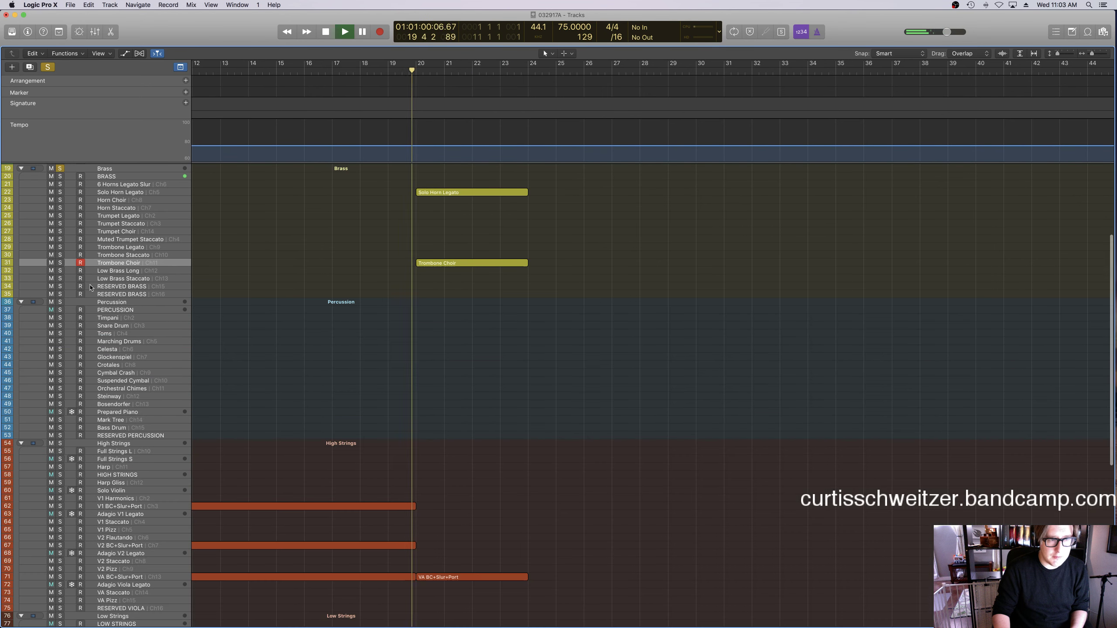
pyautogui.press('space')
# Record a region on the Low Brass Long track from bar 20 to bar 24, unsolo the Brass stack and play back.
pyautogui.click(117, 272)
pyautogui.click(429, 69)
pyautogui.press('space')
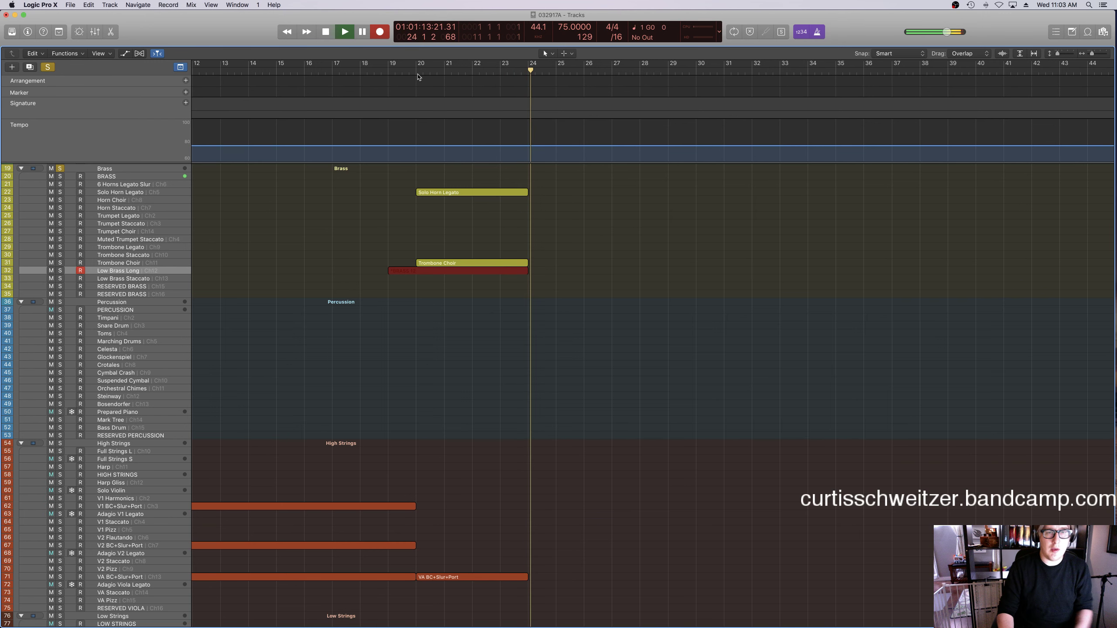
pyautogui.press('space')
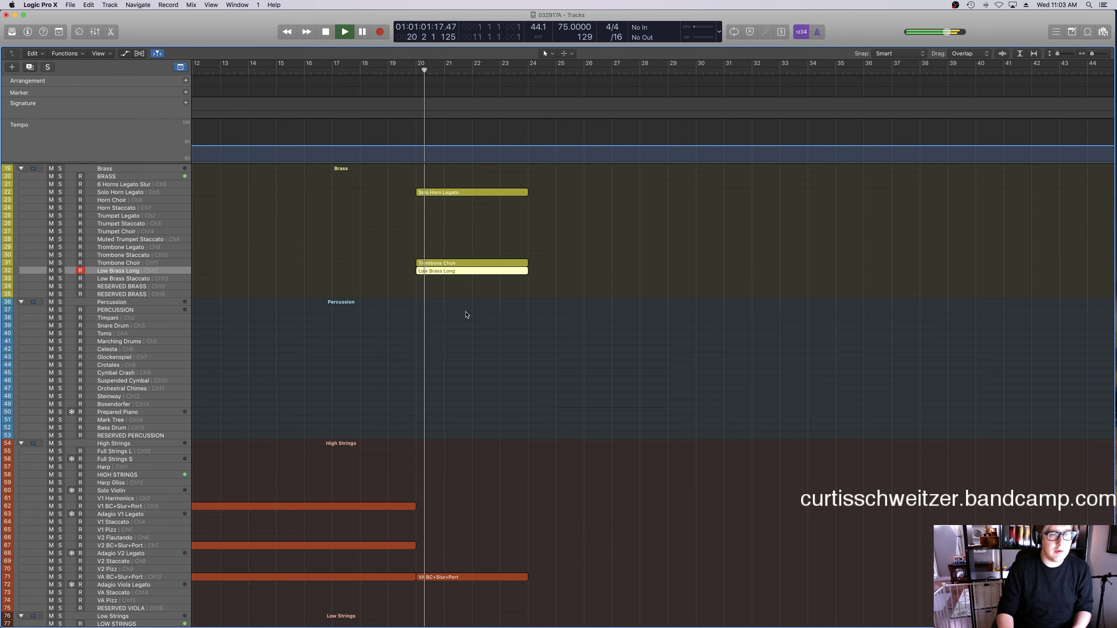
# Set the Low Brass Long region's Modulation to 0 and Expression to 38 at bar 20 in the Piano Roll, and close the editor.
pyautogui.press('p')
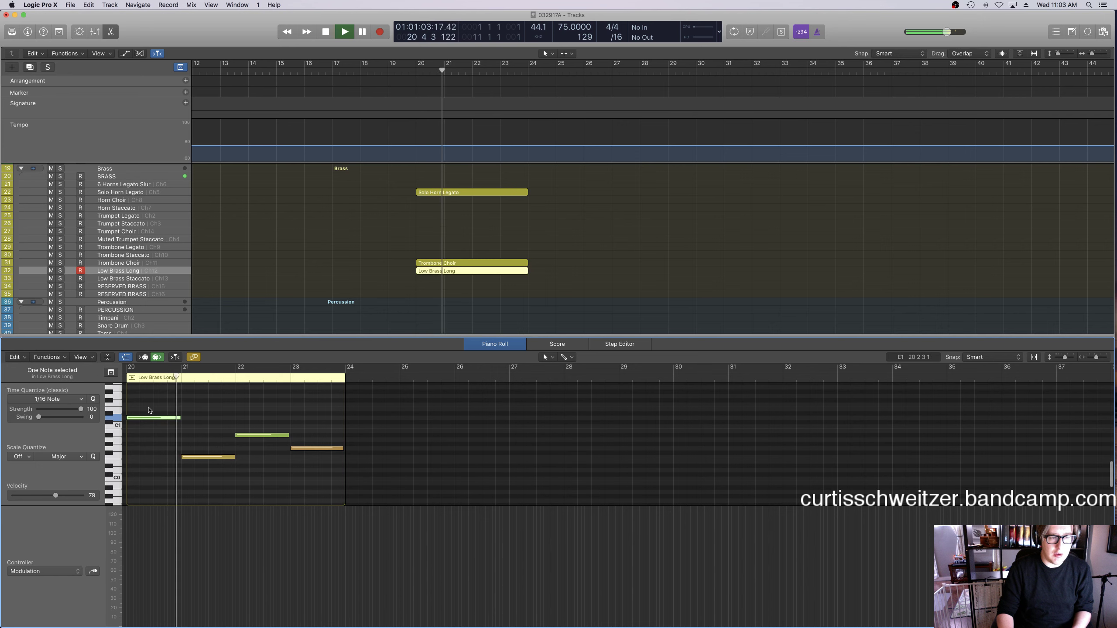
pyautogui.hscroll(-3, 216, 483)
pyautogui.moveTo(268, 614); pyautogui.dragTo(134, 624)
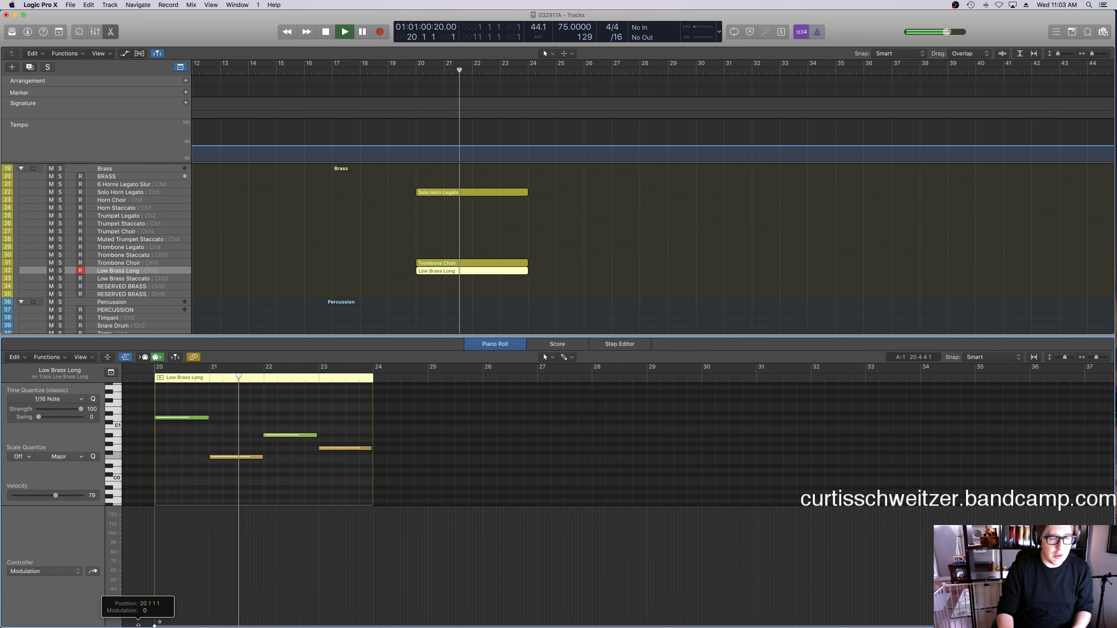
pyautogui.click(44, 571)
pyautogui.click(42, 577)
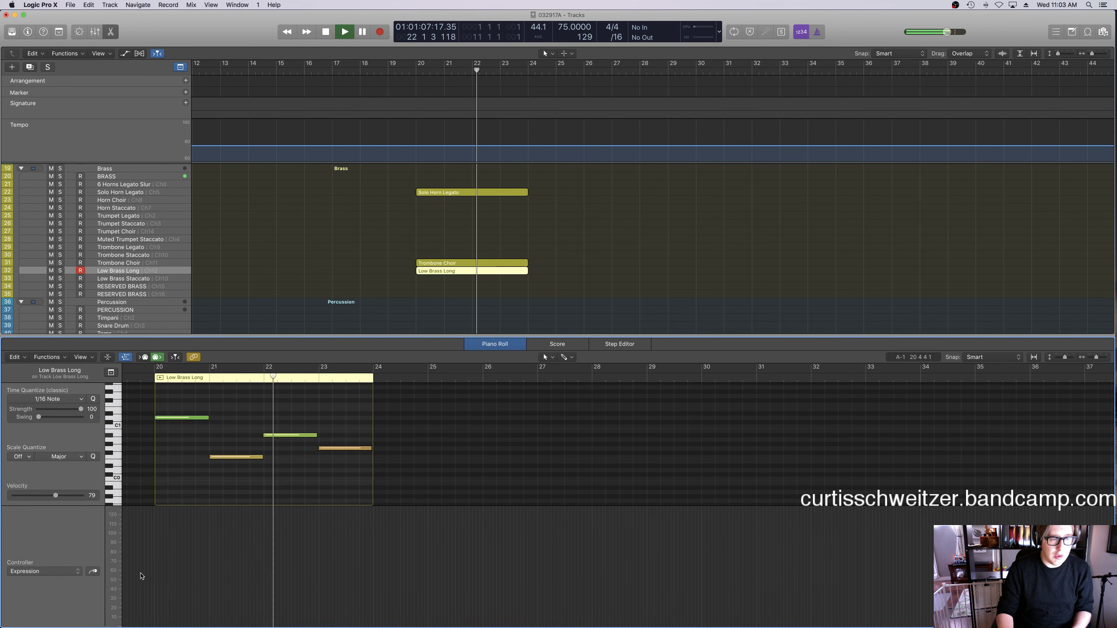
pyautogui.moveTo(155, 572); pyautogui.dragTo(168, 591)
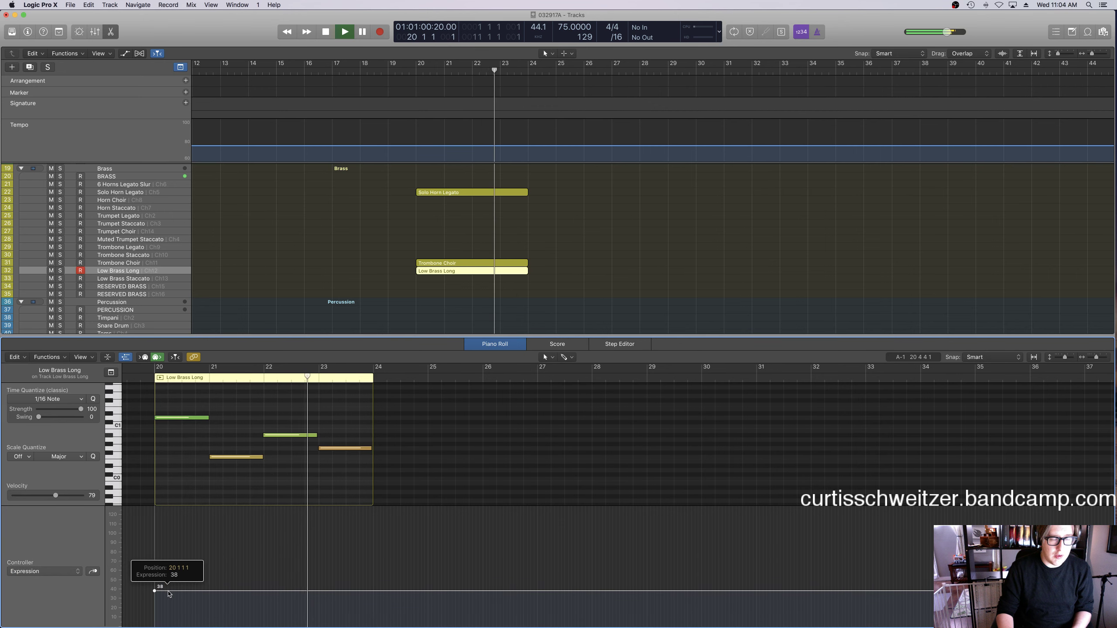
pyautogui.press('e')
pyautogui.hscroll(-5, 556, 273)
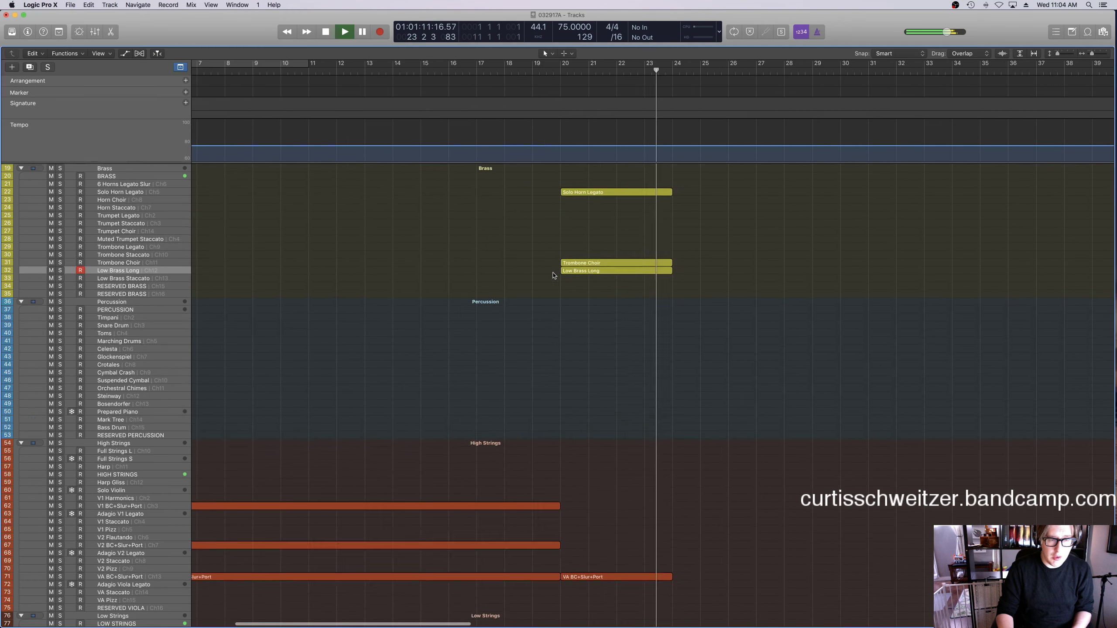
# Play back the whole piece from the opening bar and view the track regions.
pyautogui.scroll(-10, 506, 251)
pyautogui.hscroll(-6, 447, 227)
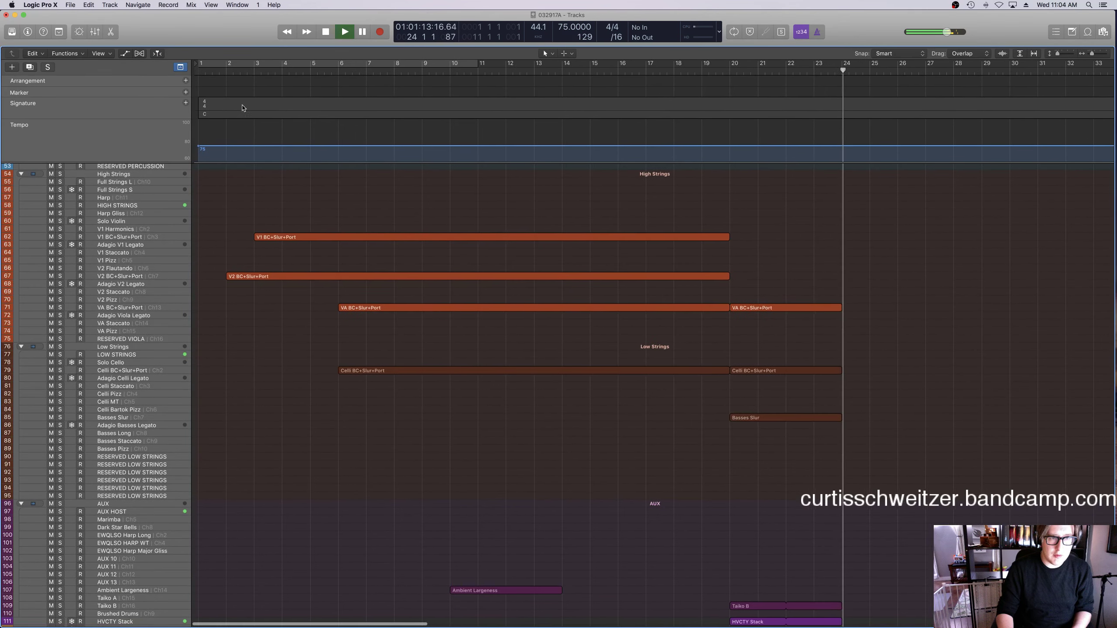
pyautogui.click(214, 73)
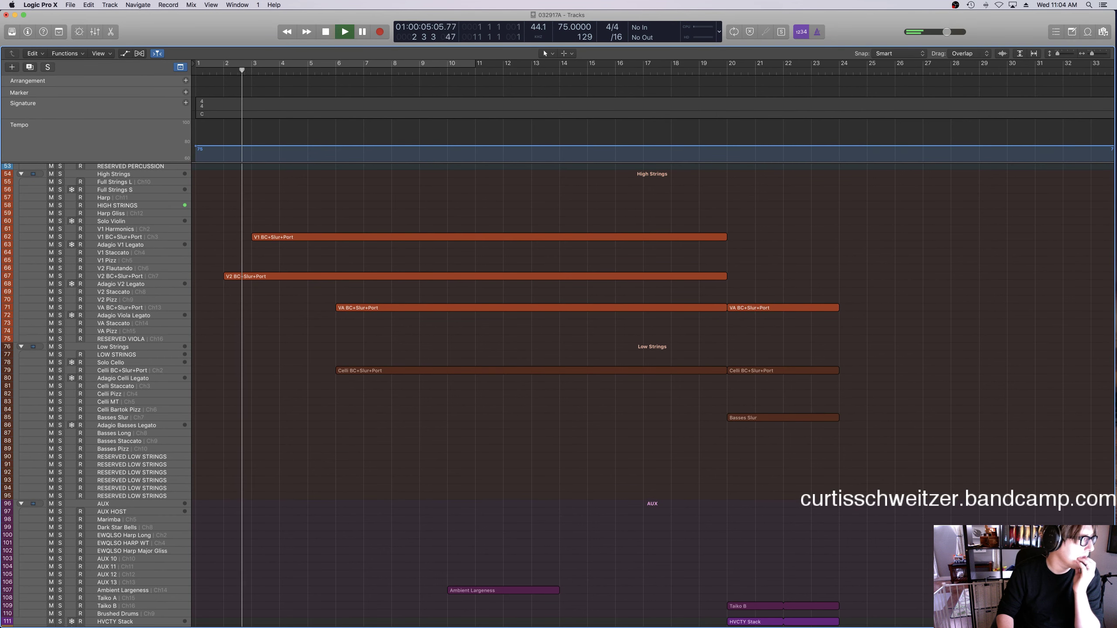
pyautogui.moveTo(1093, 369)
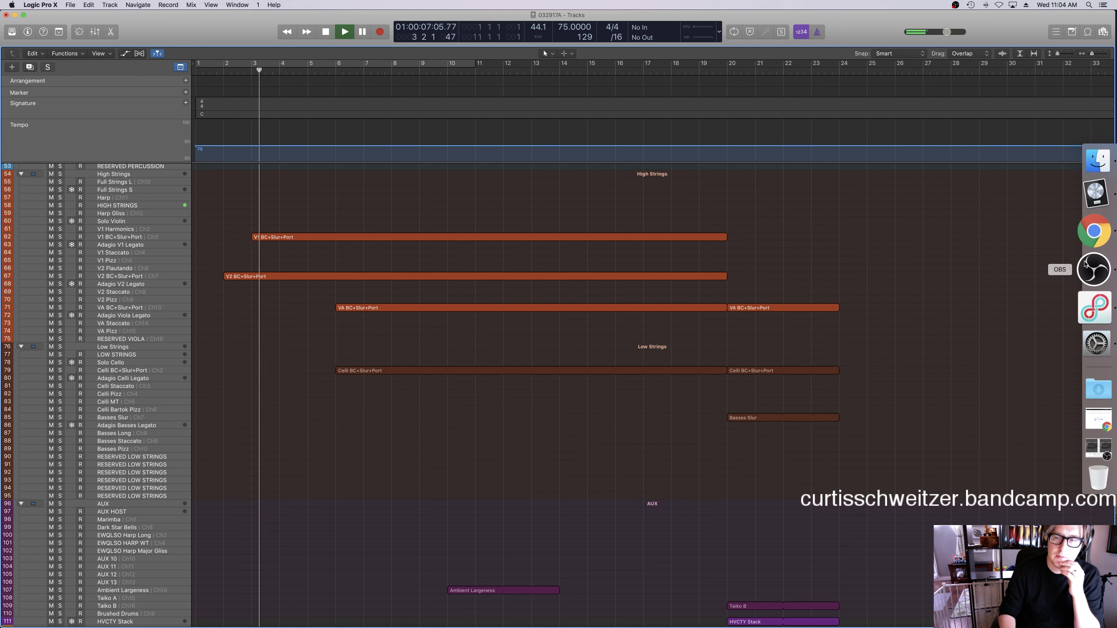
pyautogui.click(1098, 249)
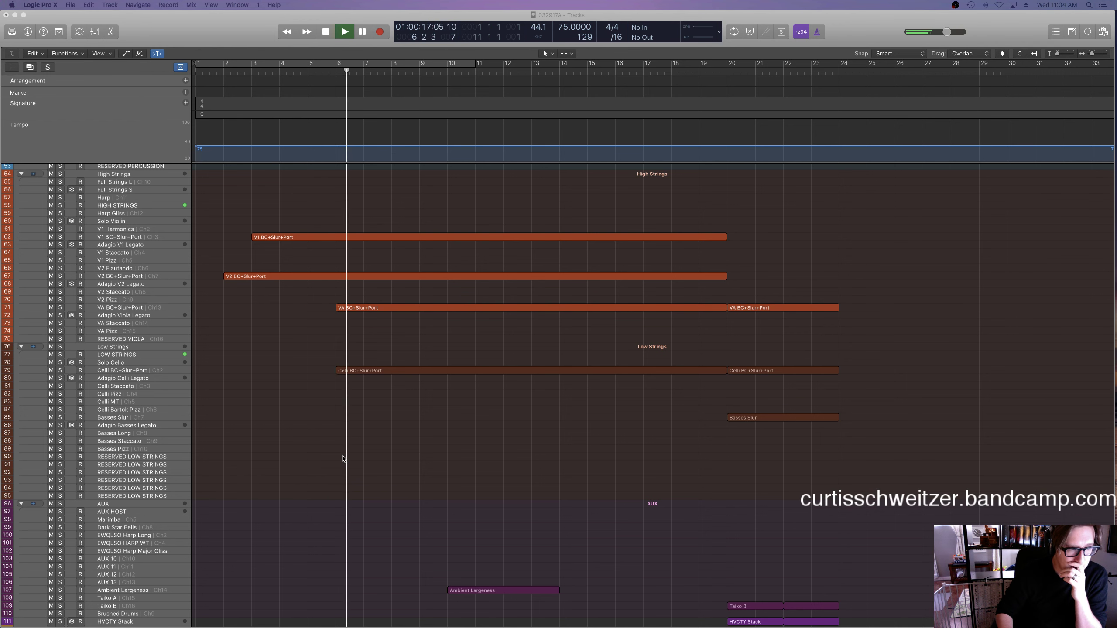
pyautogui.scroll(7, 327, 457)
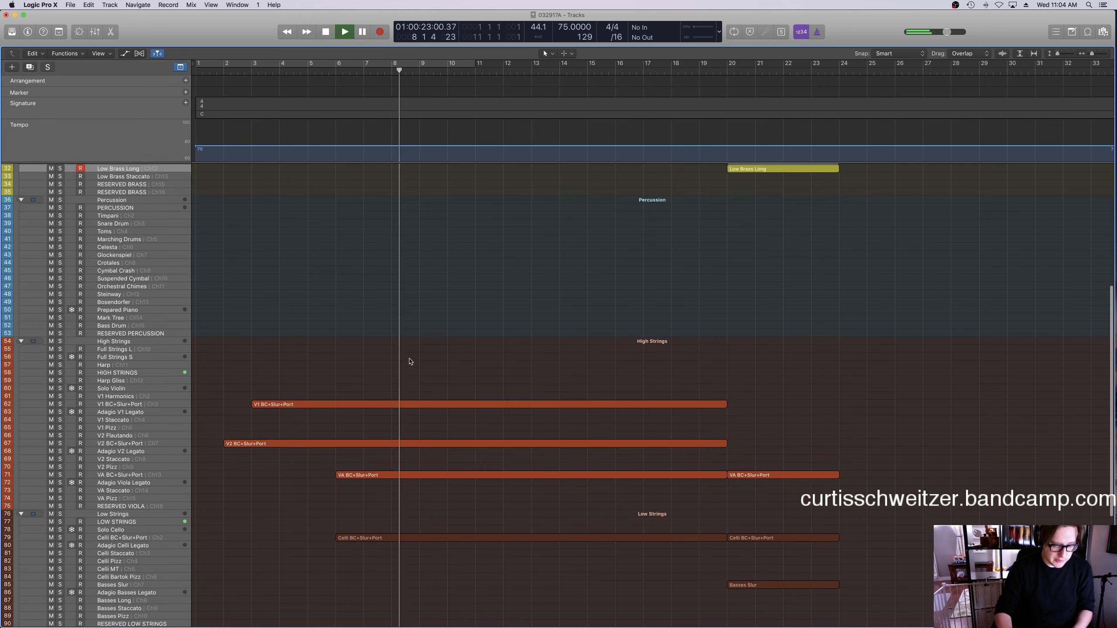
# Show all parts in an enlarged Score editor and examine the notation during playback, stopping at bar 24.
pyautogui.press('e')
pyautogui.click(570, 346)
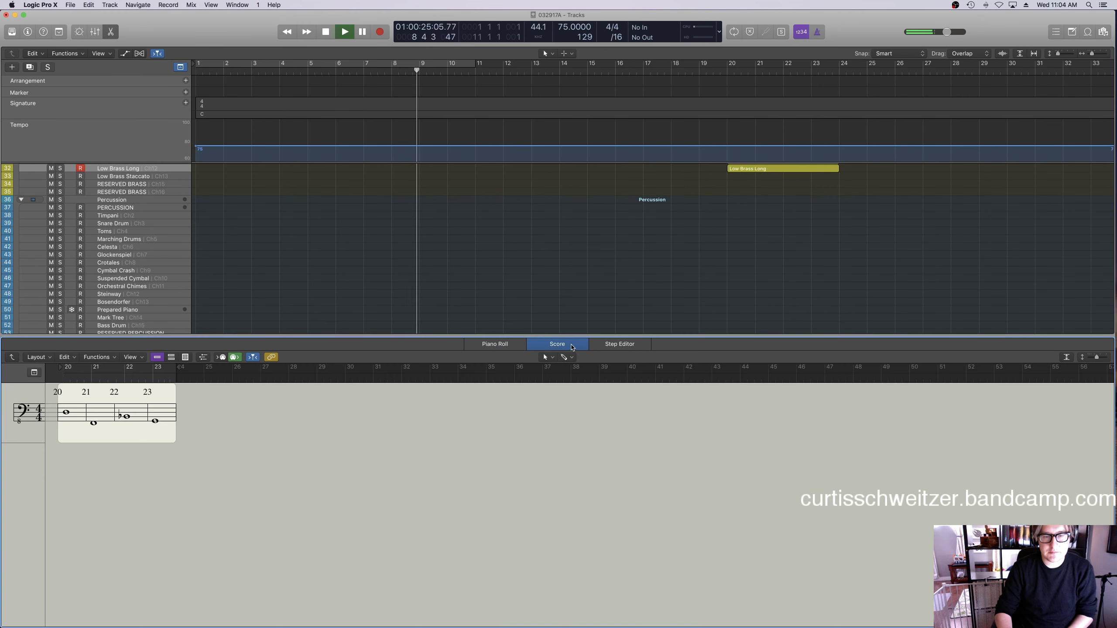
pyautogui.click(9, 358)
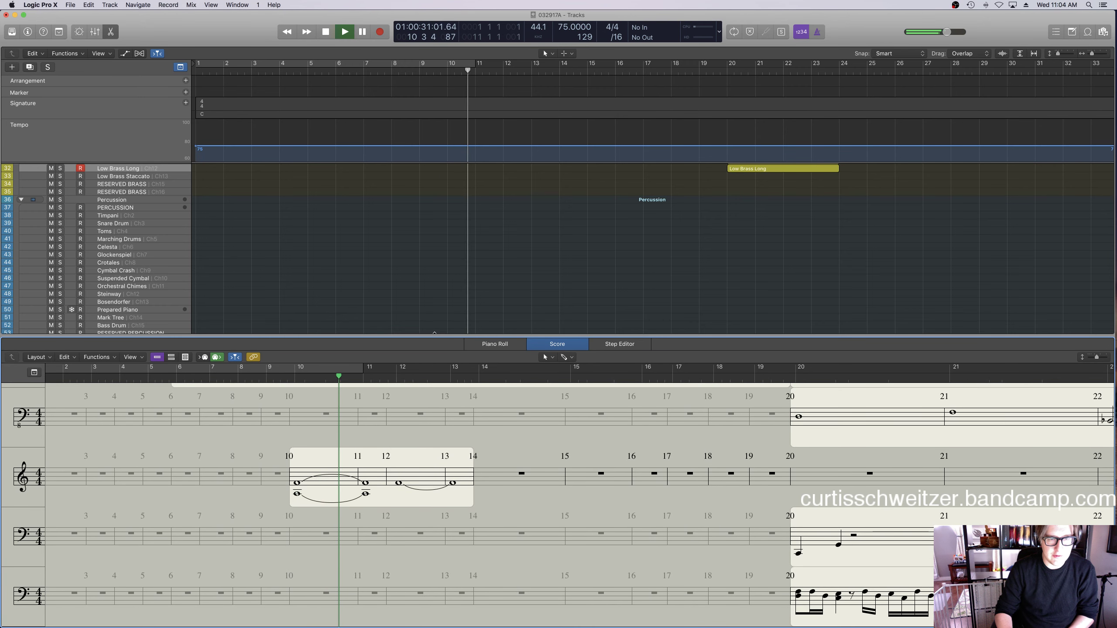
pyautogui.moveTo(435, 345); pyautogui.dragTo(459, 94)
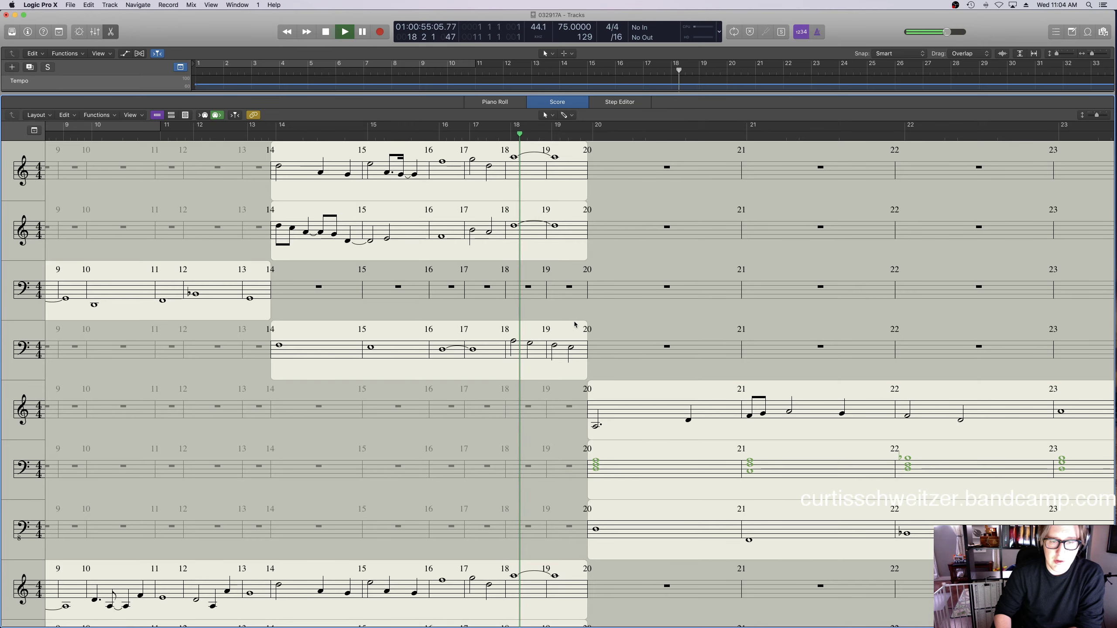
pyautogui.scroll(-10, 571, 324)
pyautogui.scroll(-5, 578, 324)
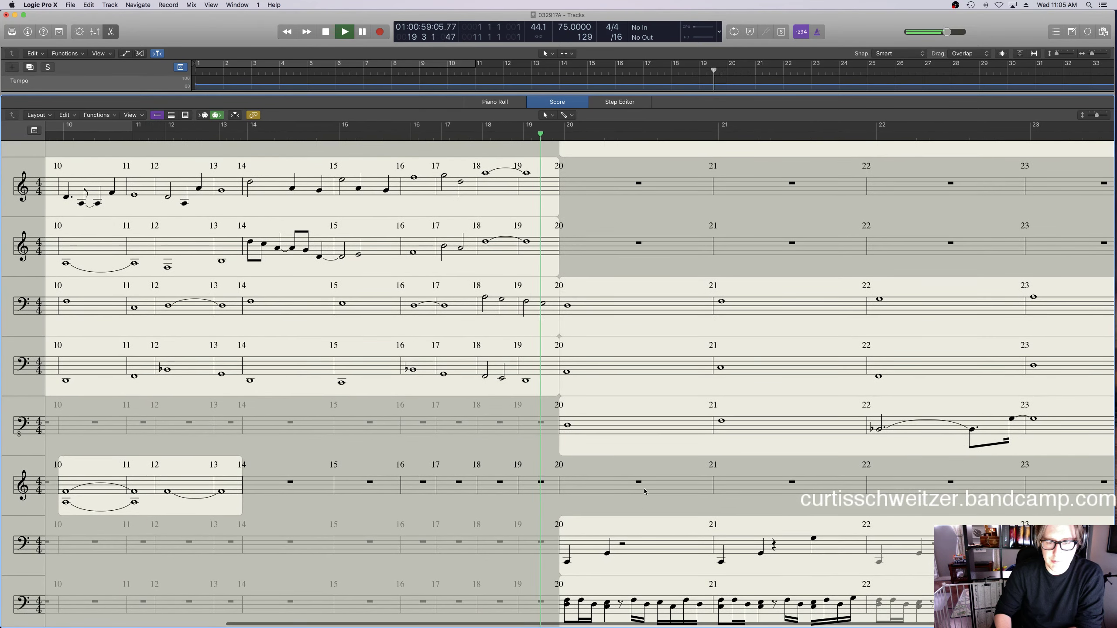
pyautogui.scroll(10, 654, 476)
pyautogui.scroll(2, 654, 477)
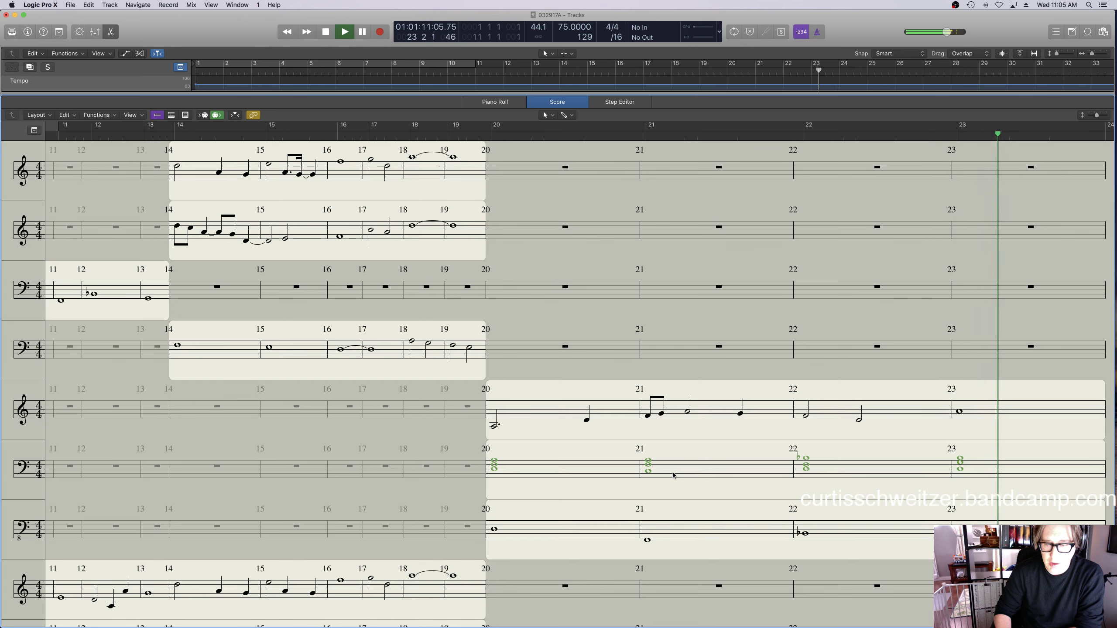
pyautogui.hscroll(1, 675, 475)
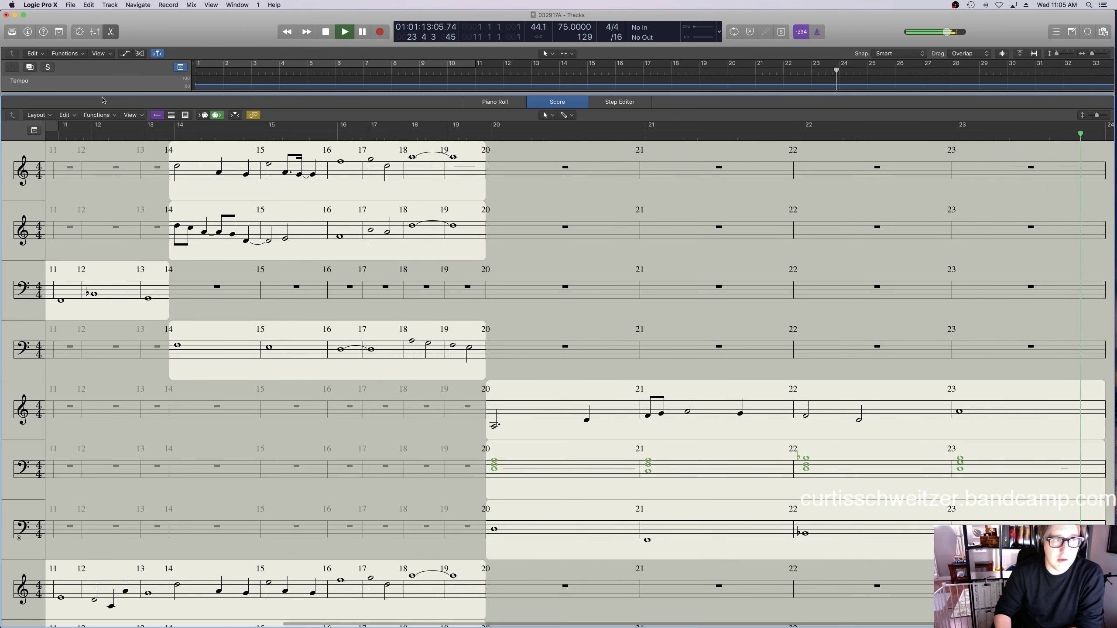
pyautogui.press('space')
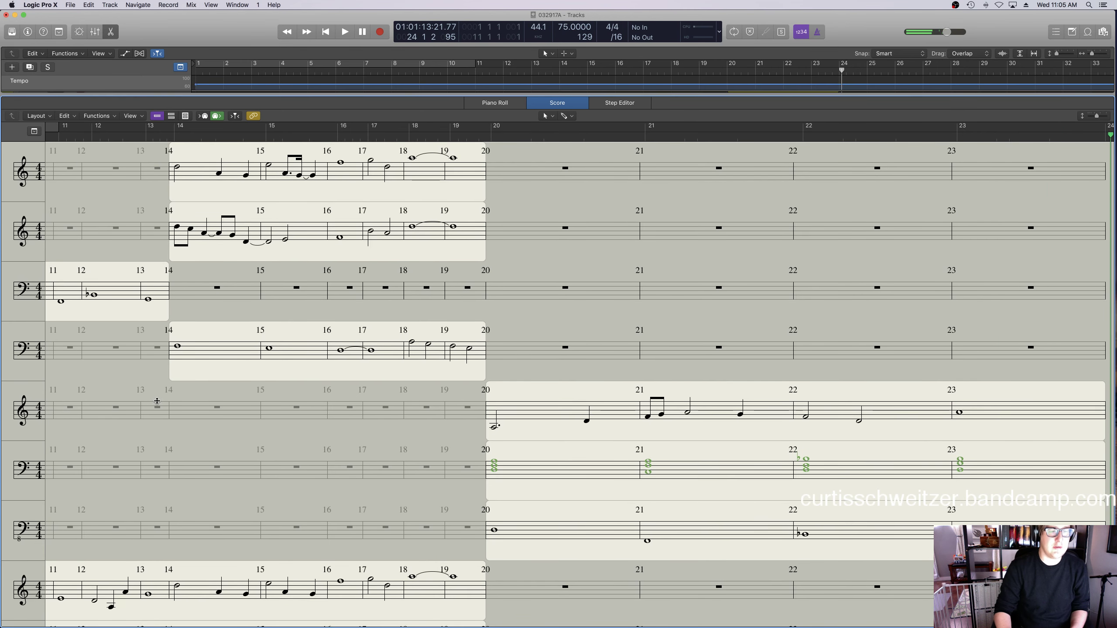
# Reduce the height of the Score editor area and close the editor.
pyautogui.moveTo(103, 94); pyautogui.dragTo(493, 397)
pyautogui.press('p')
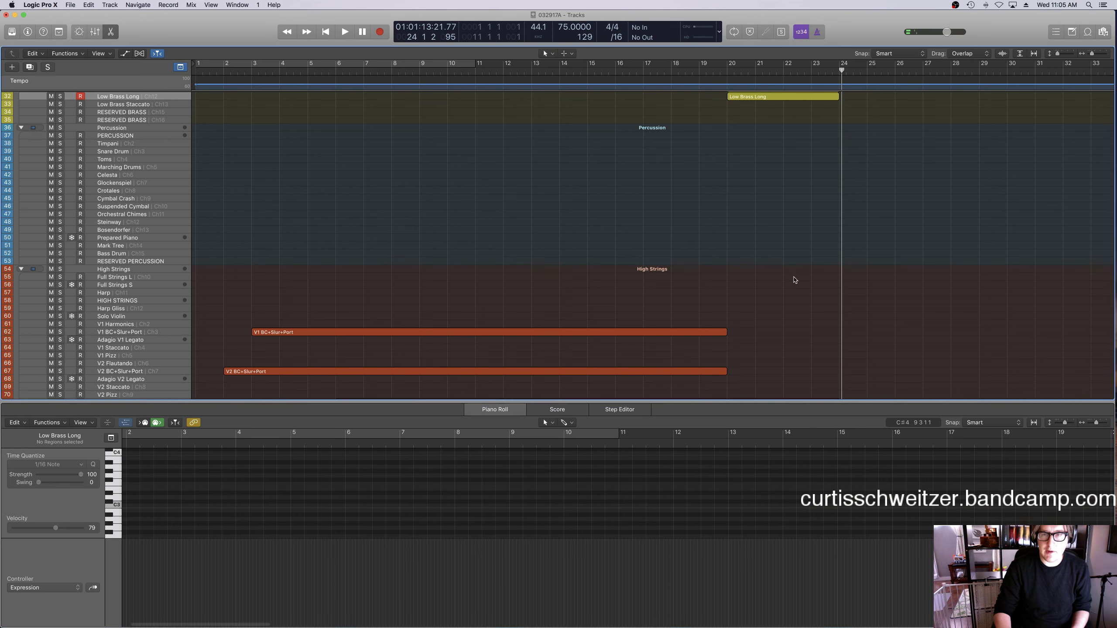
pyautogui.hscroll(5, 795, 279)
pyautogui.press('p')
# Try recording a continuation on the Solo Horn Legato track from bar 24 and undo the take.
pyautogui.scroll(4, 795, 279)
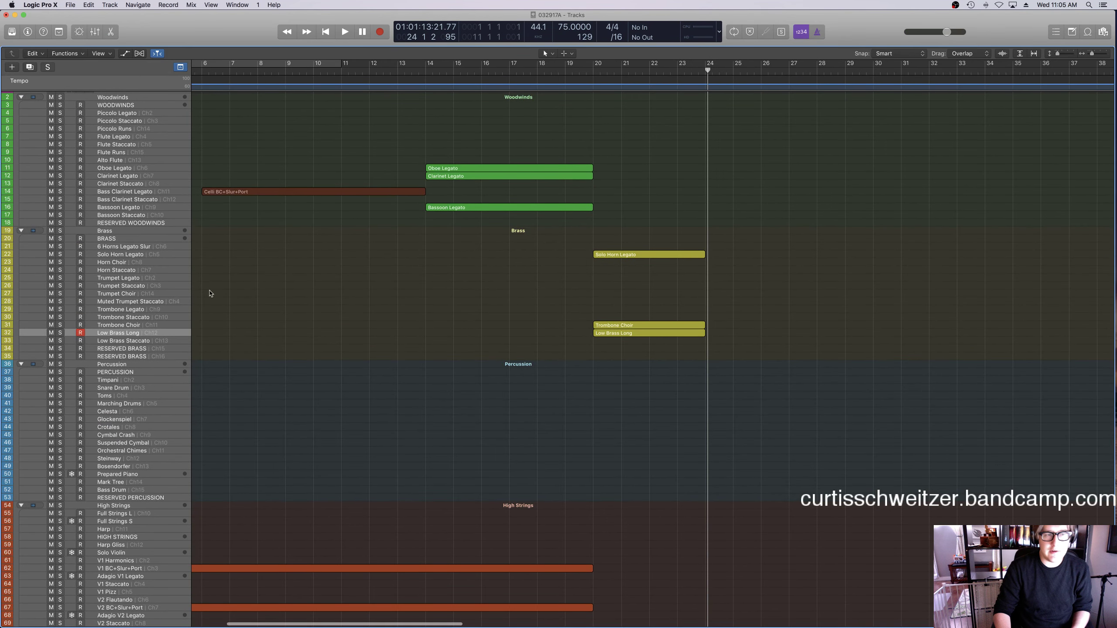
pyautogui.scroll(-4, 492, 407)
pyautogui.hscroll(8, 506, 404)
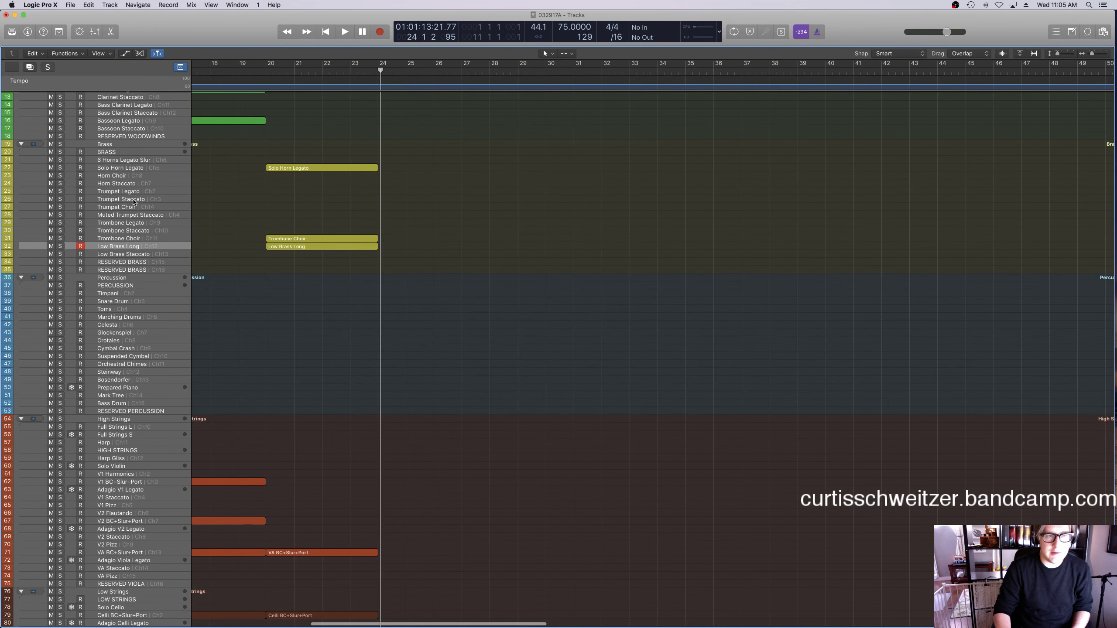
pyautogui.click(134, 167)
pyautogui.scroll(3, 402, 215)
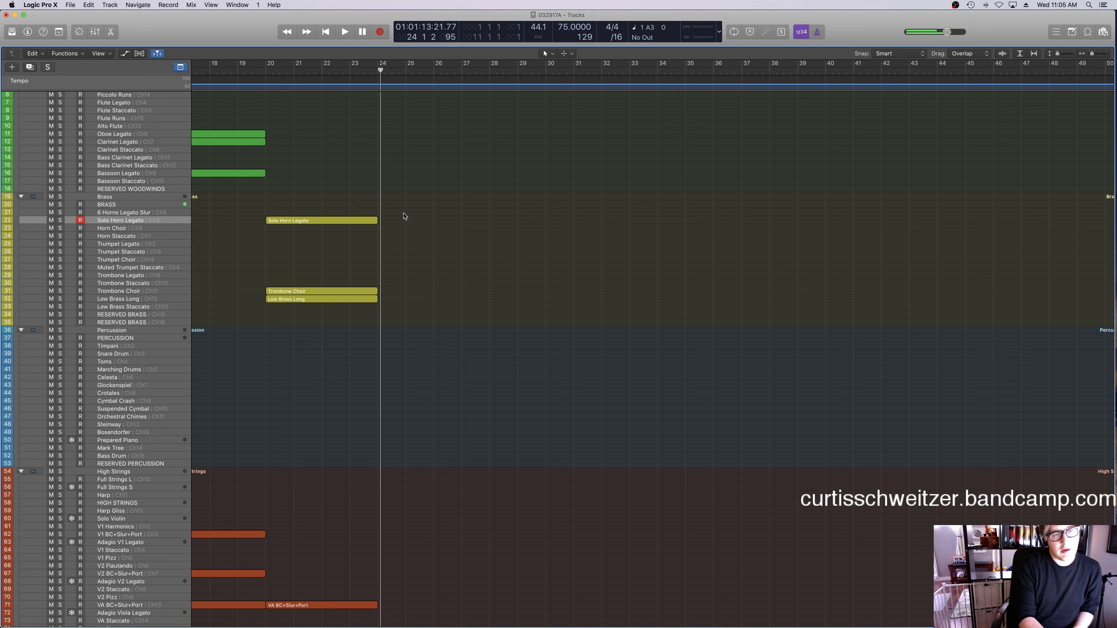
pyautogui.press('space')
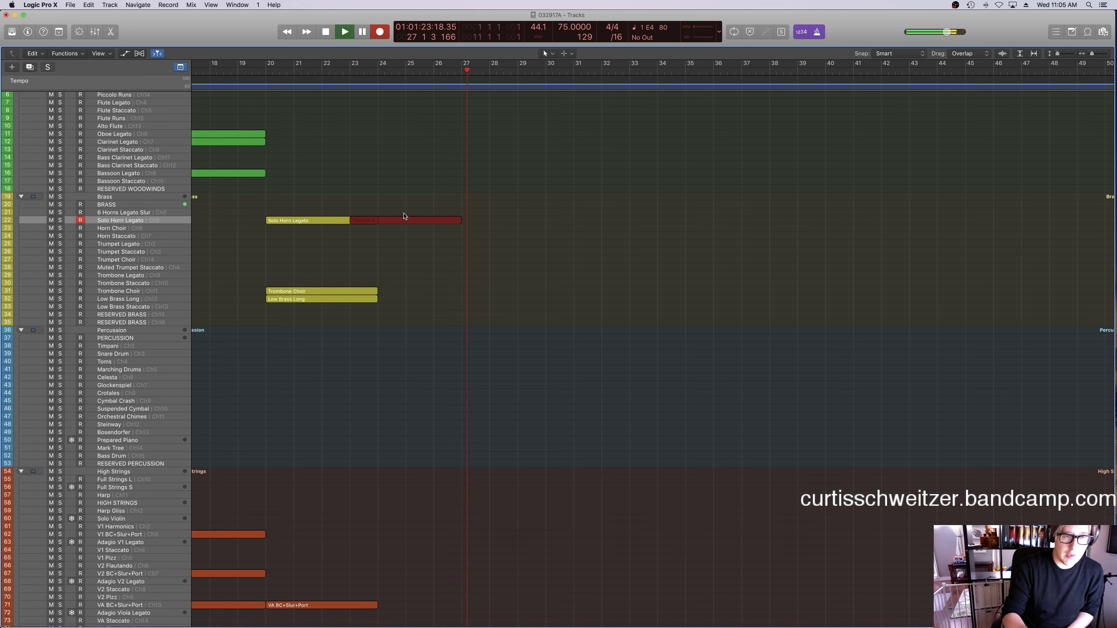
pyautogui.press('space')
pyautogui.press('super+z')
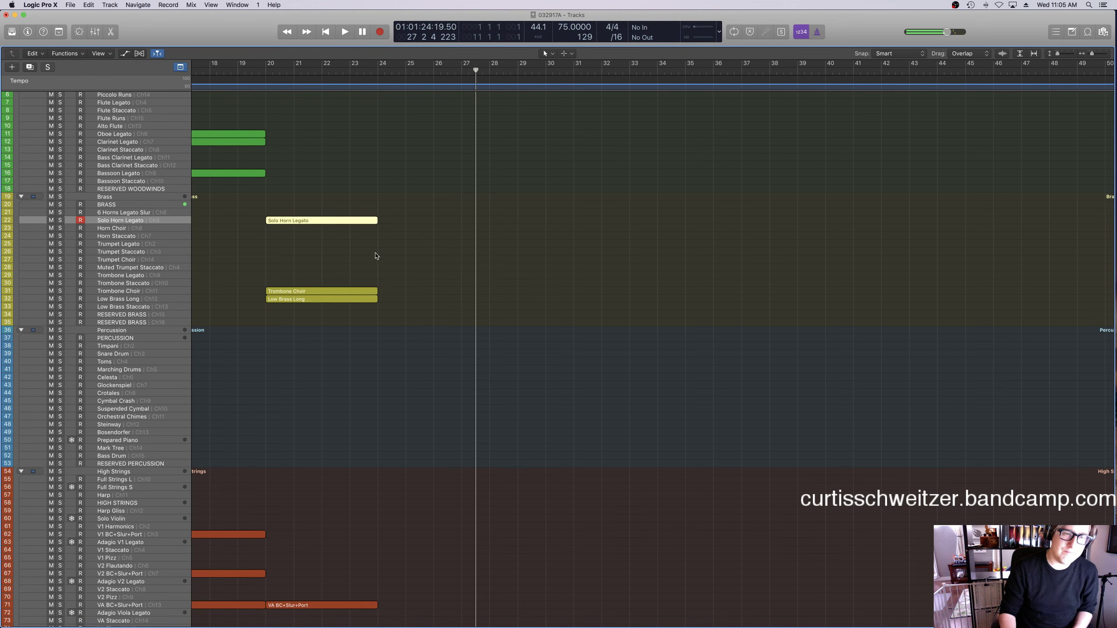
# Loop the Trombone Choir and Low Brass Long regions to bar 28 and move the playhead back to bar 24.
pyautogui.moveTo(387, 279); pyautogui.dragTo(511, 299)
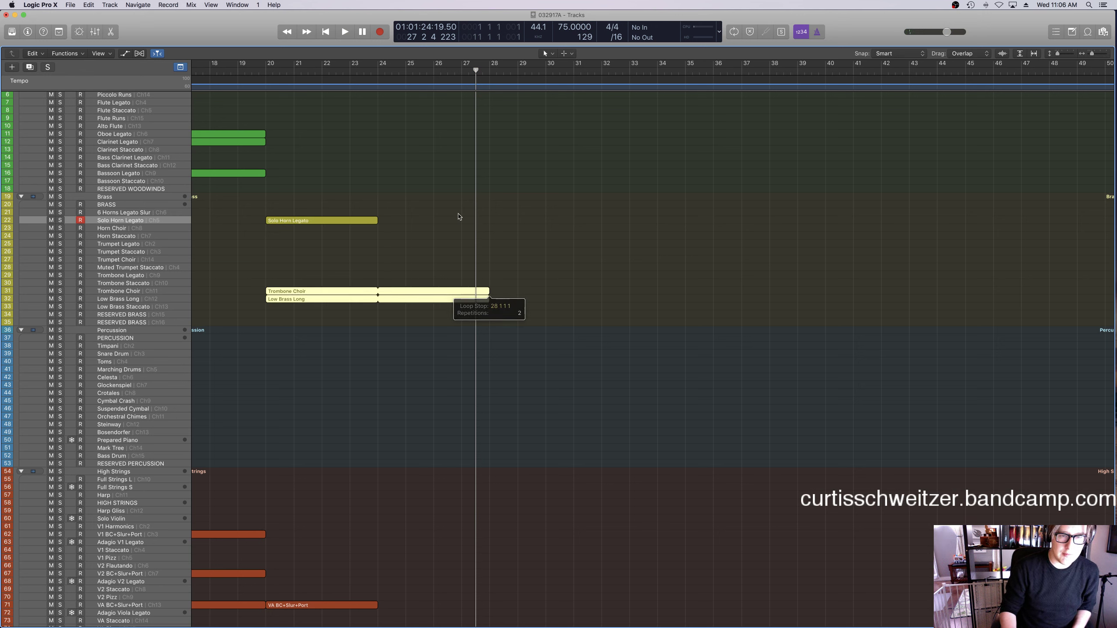
pyautogui.press(',')
pyautogui.press(',')
pyautogui.press(',')
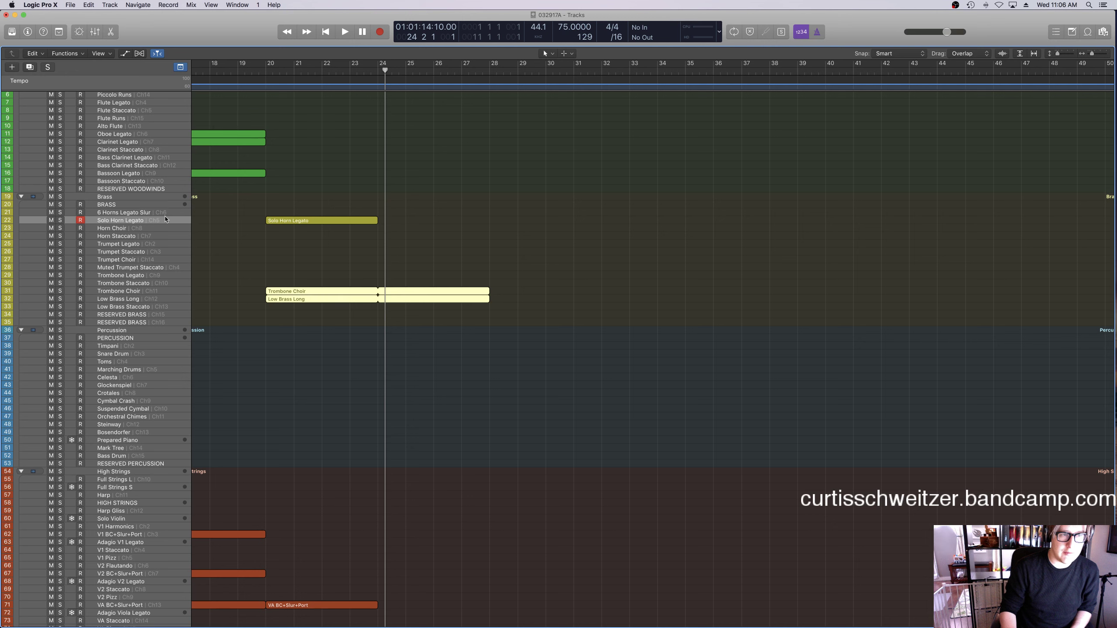
# Select the 6 Horns Legato Slur track, try recording from around bar 24 and undo the short take.
pyautogui.press('Up')
pyautogui.press(',')
pyautogui.press('space')
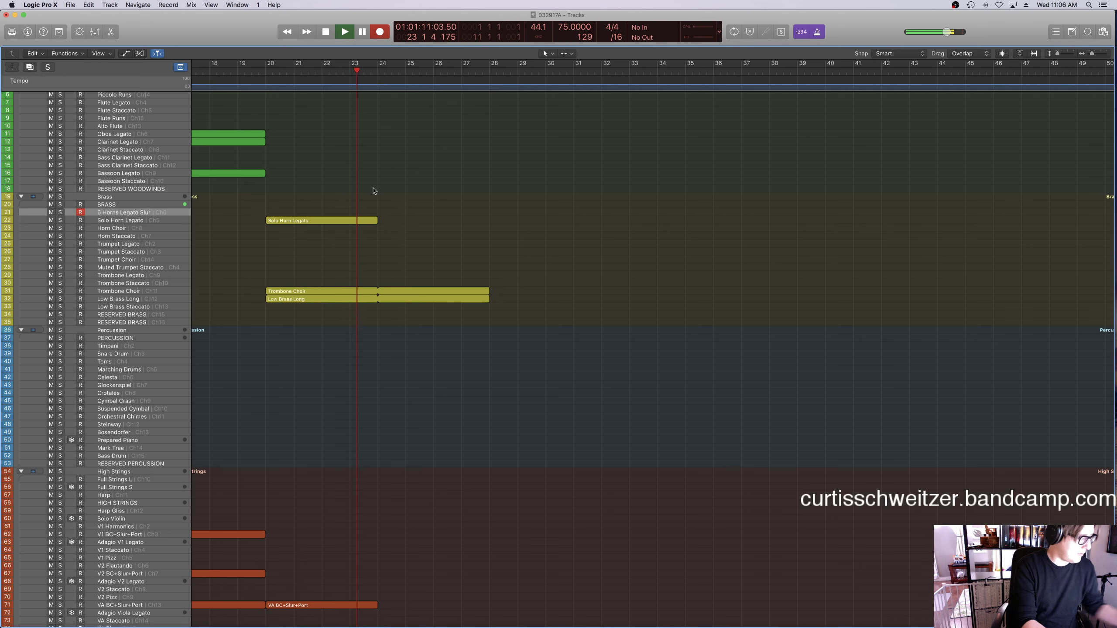
pyautogui.press('space')
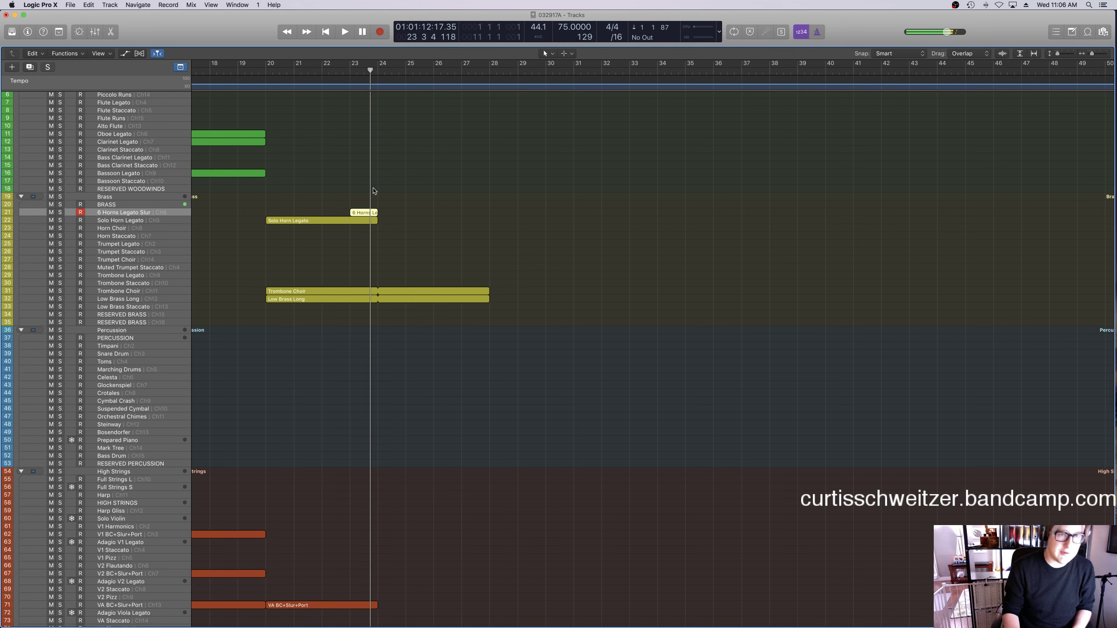
pyautogui.press('super+z')
# Record a trial 6 Horns Legato Slur take over bars 24 to 26, inspect its notes up close and delete the region.
pyautogui.press('space')
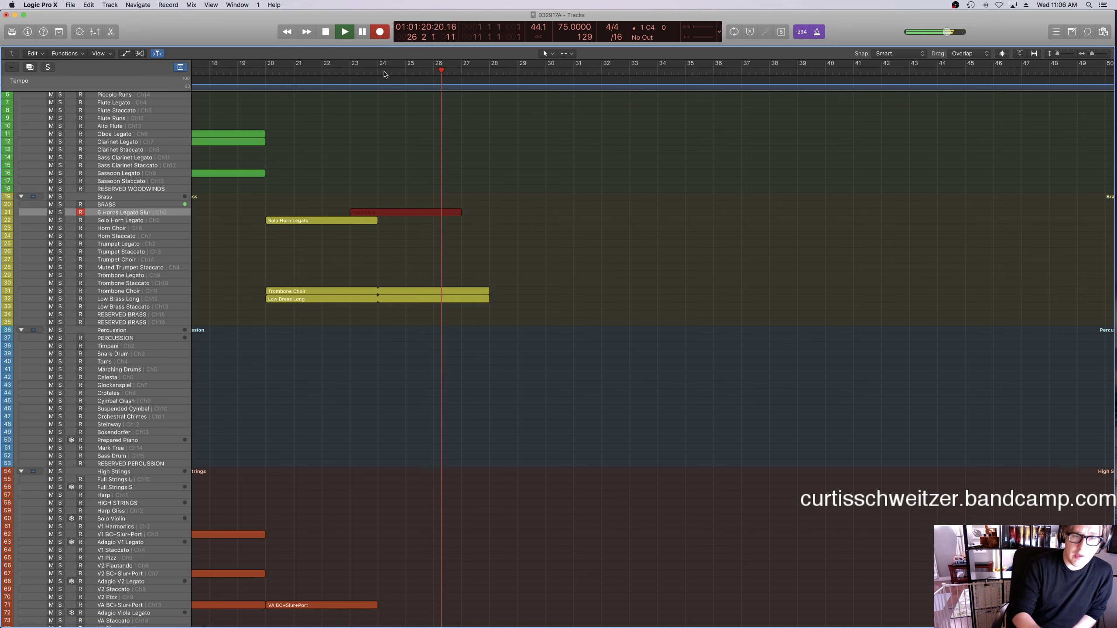
pyautogui.press('space')
pyautogui.press('z')
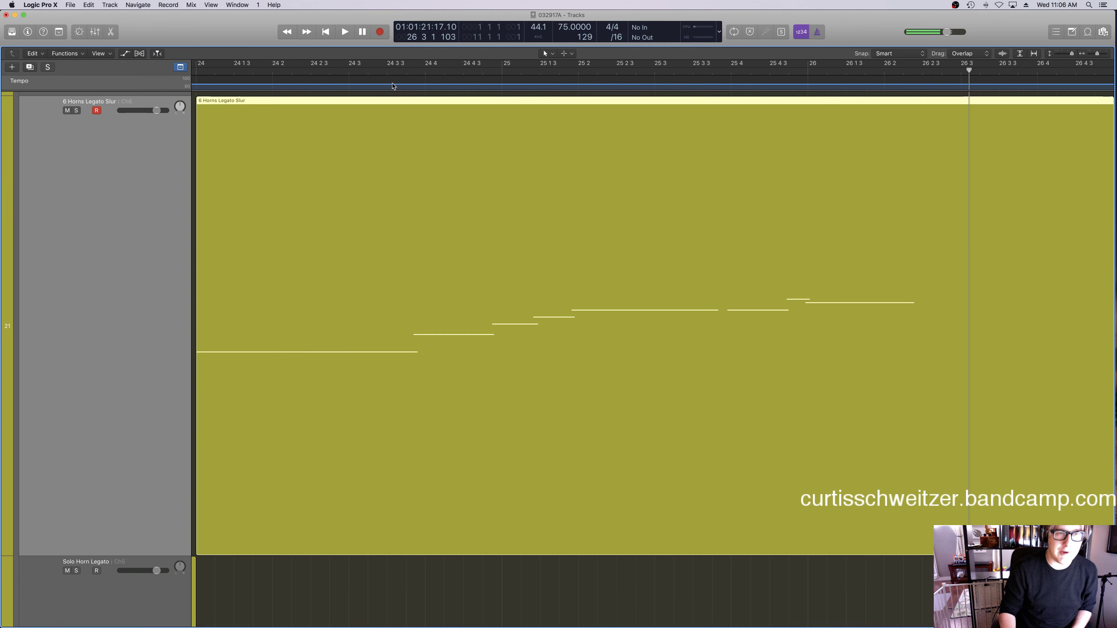
pyautogui.press('z')
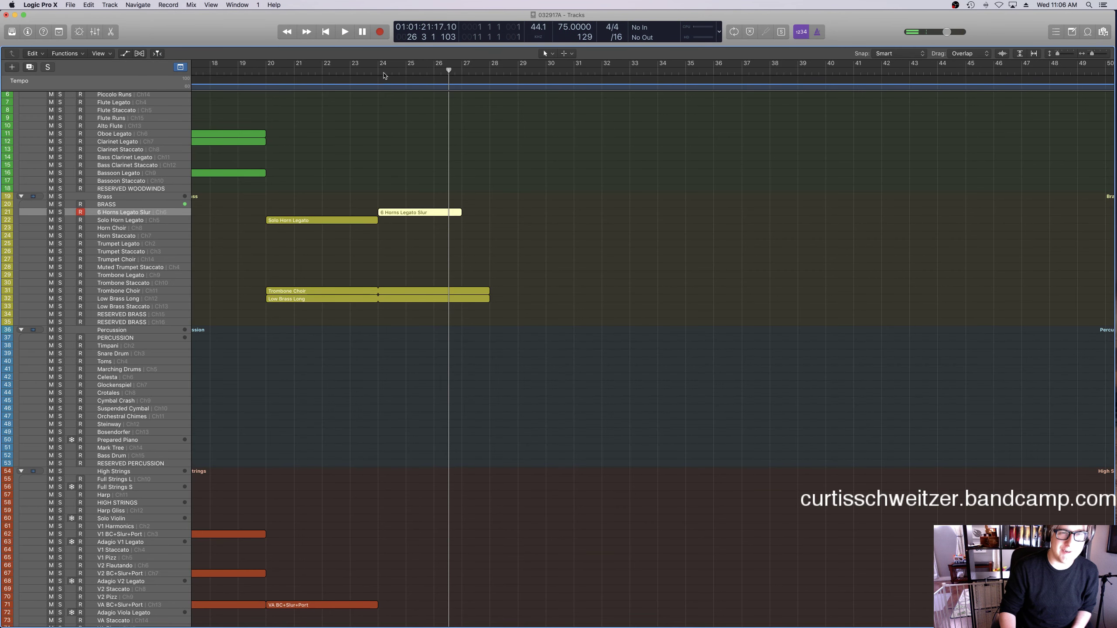
pyautogui.press('Delete')
pyautogui.click(384, 75)
pyautogui.press(',')
pyautogui.press('space')
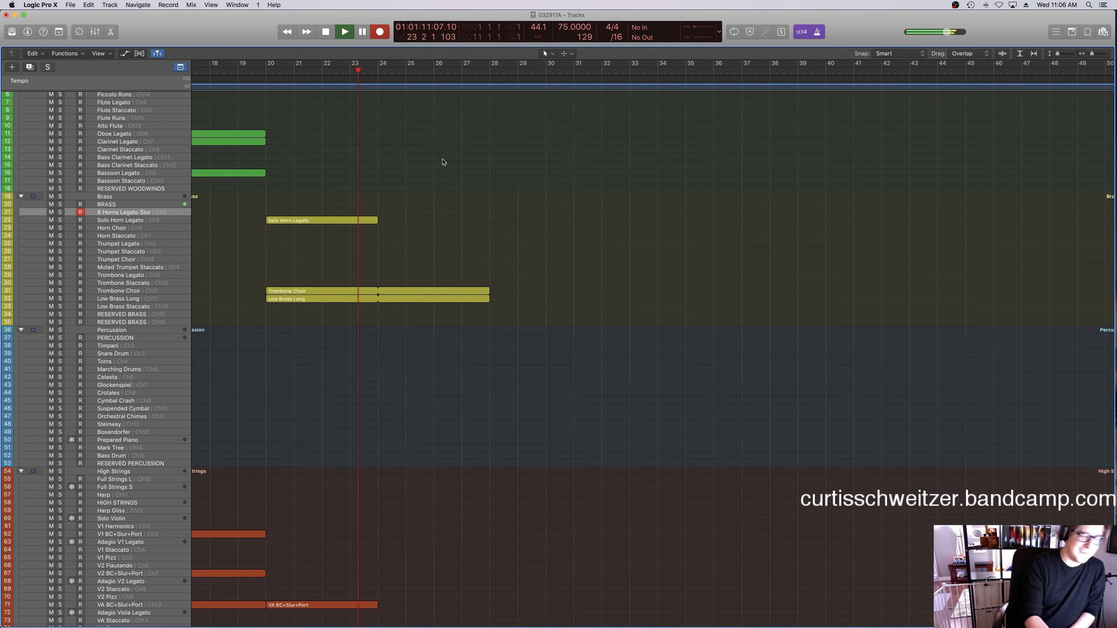
pyautogui.press('space')
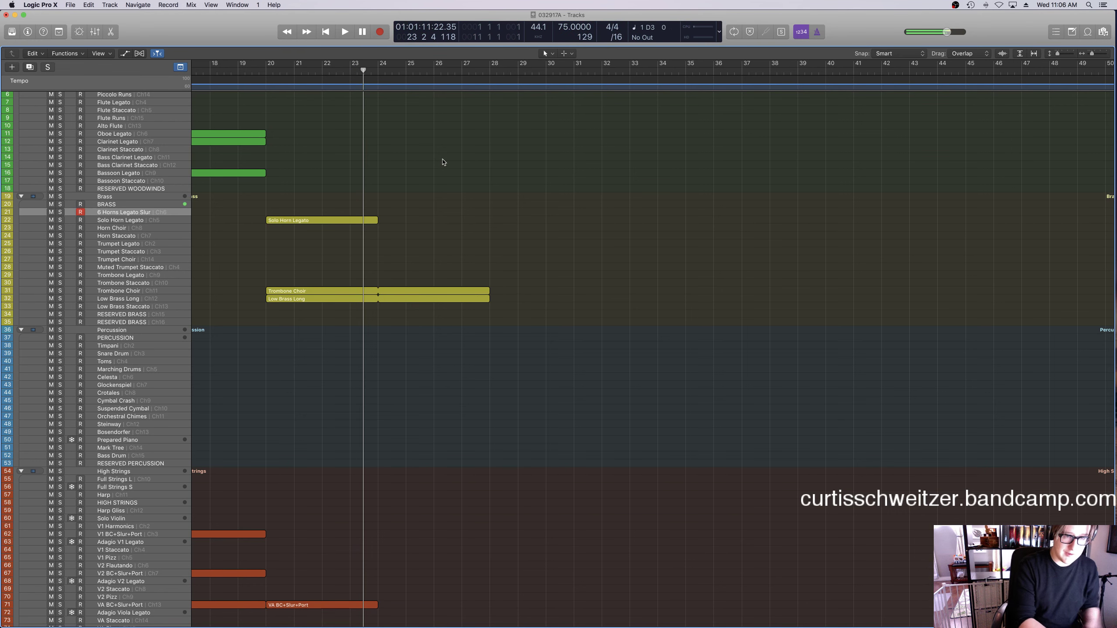
# Try another 6 Horns Legato Slur take from bar 24 into bar 26 and undo it.
pyautogui.click(384, 74)
pyautogui.press(',')
pyautogui.press('space')
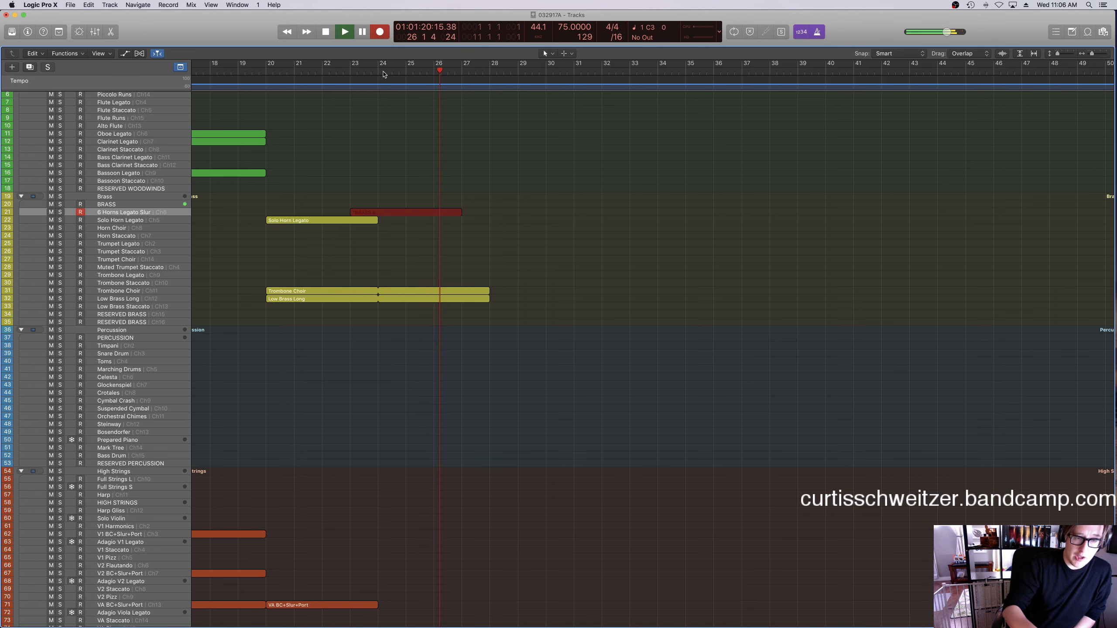
pyautogui.press('space')
pyautogui.press('super+z')
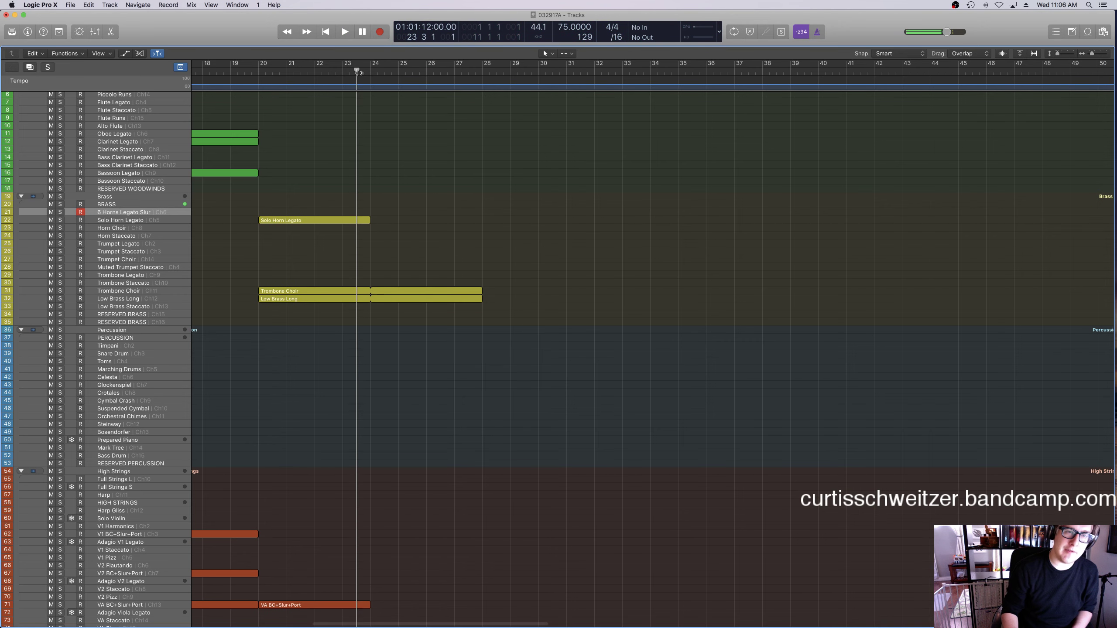
# Try recording a 6 Horns Legato Slur take from bar 24 through to bar 28 and discard it.
pyautogui.click(378, 72)
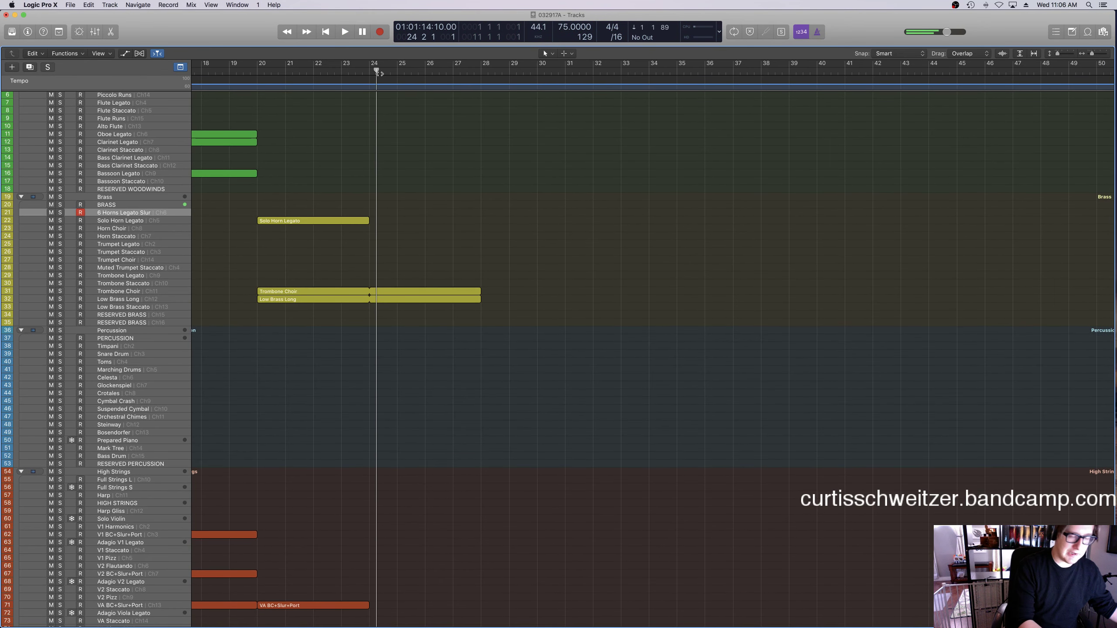
pyautogui.press('r')
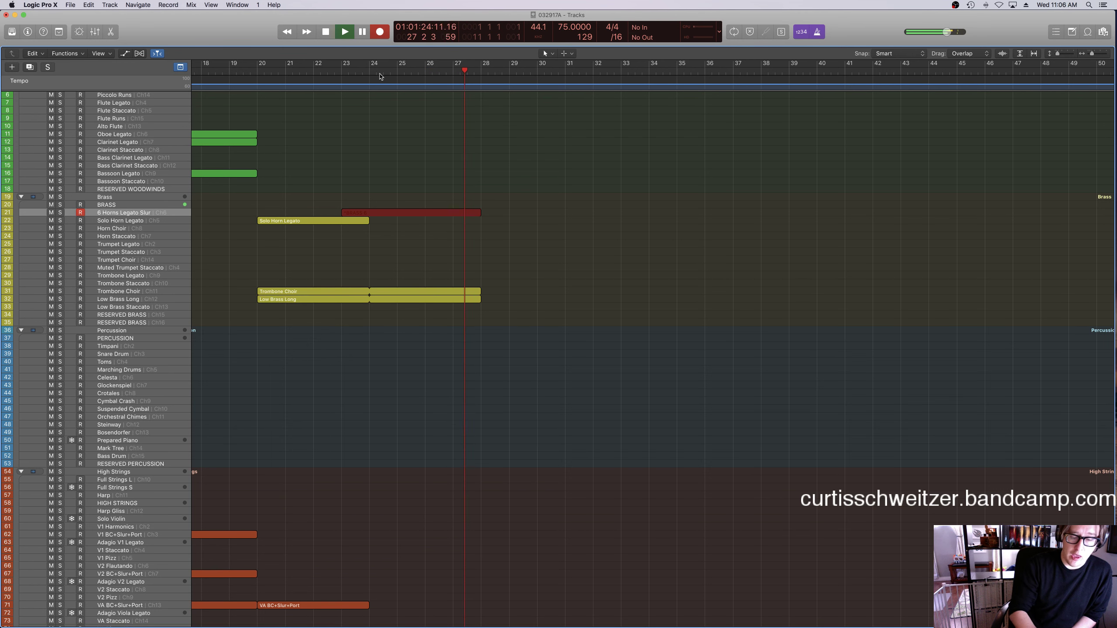
pyautogui.press('r')
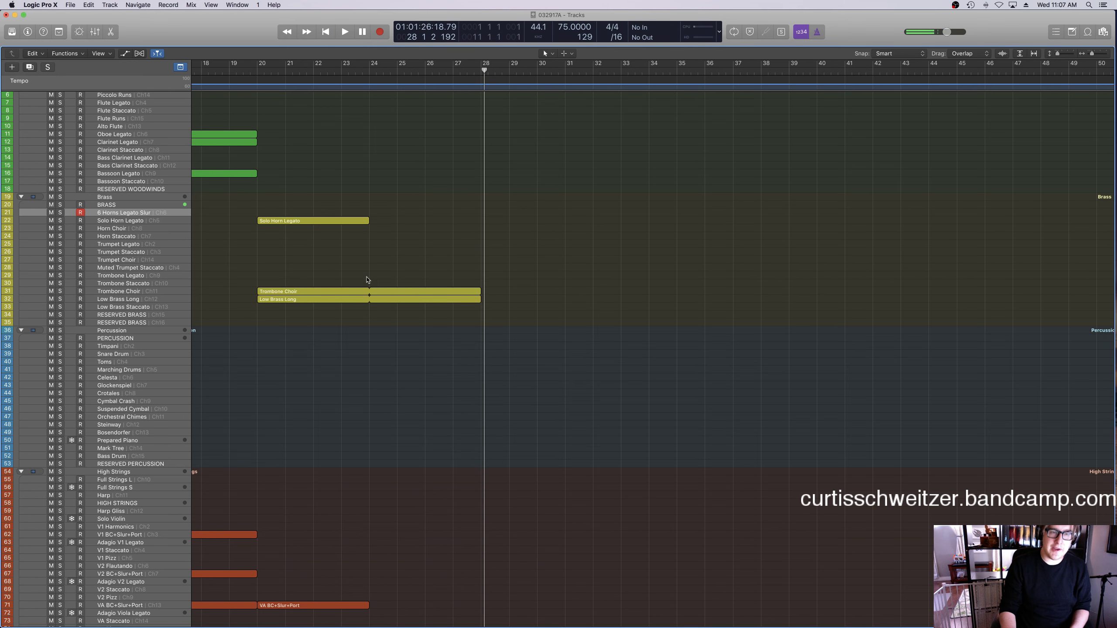
# Extend the Taiko B and HVCTY Stack loops to bar 28.
pyautogui.scroll(-15, 368, 280)
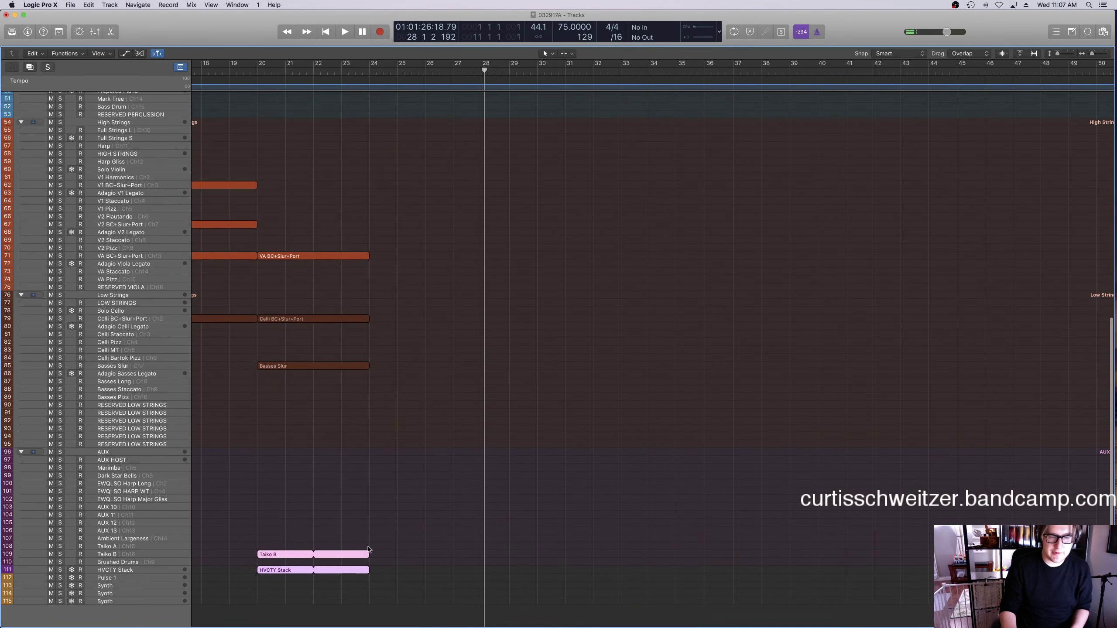
pyautogui.moveTo(369, 553); pyautogui.dragTo(481, 555)
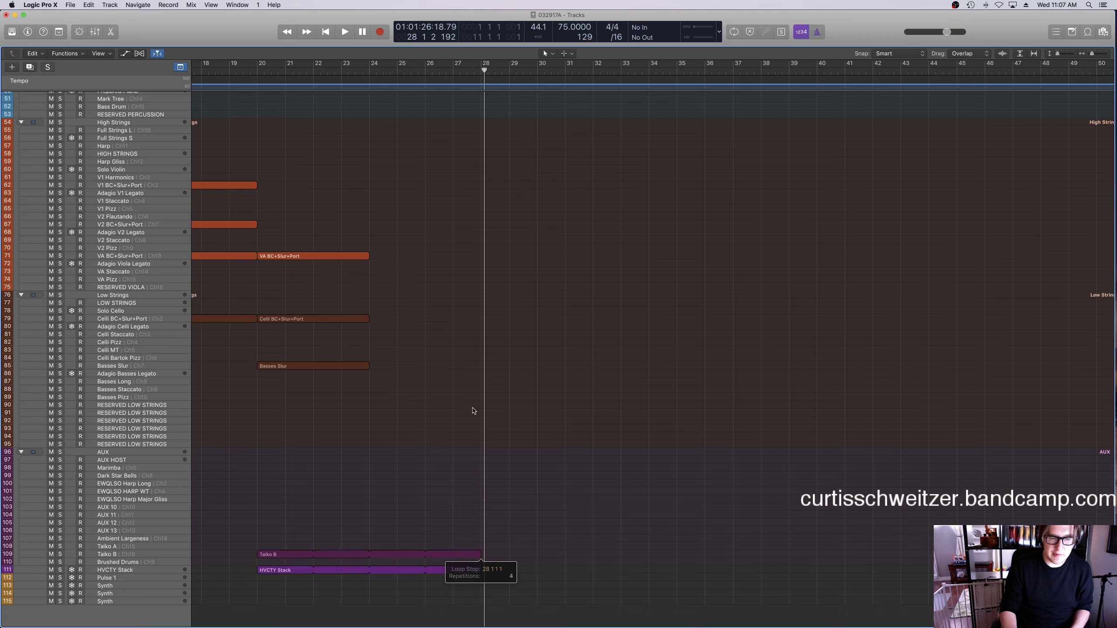
# Record a new 6 Horns Legato Slur take from bar 24 through to bar 28.
pyautogui.scroll(17, 473, 407)
pyautogui.click(370, 73)
pyautogui.press('space')
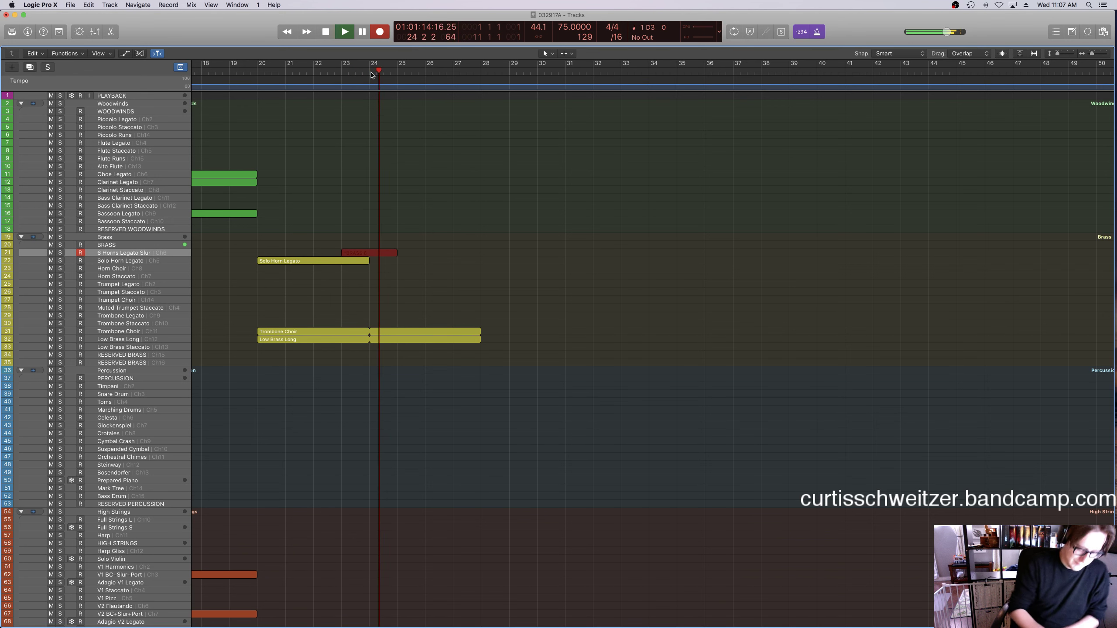
pyautogui.press('space')
pyautogui.press('space')
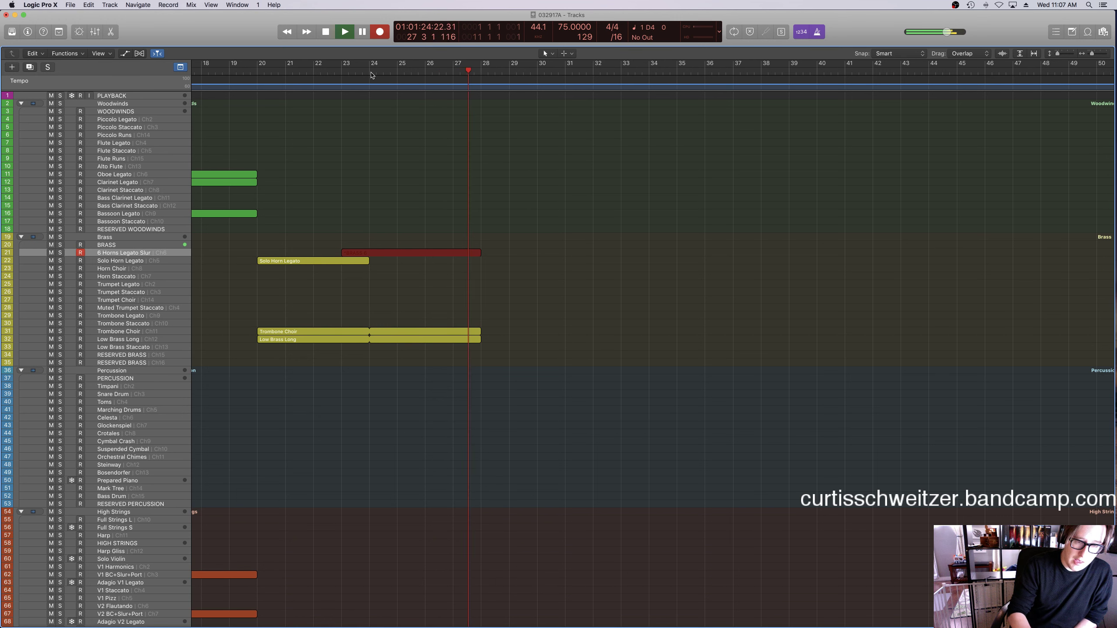
pyautogui.press('space')
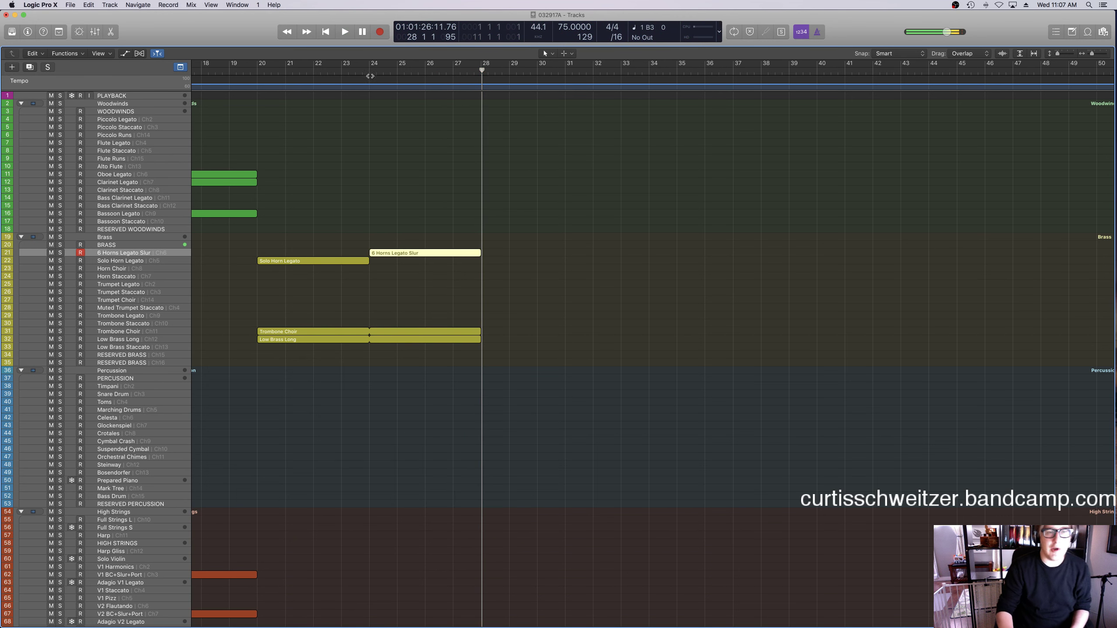
# Play from bar 20 and loop the VA BC+Slur+Port, Celli BC+Slur+Port and Basses Slur regions from bar 24 out to bar 28.
pyautogui.click(355, 69)
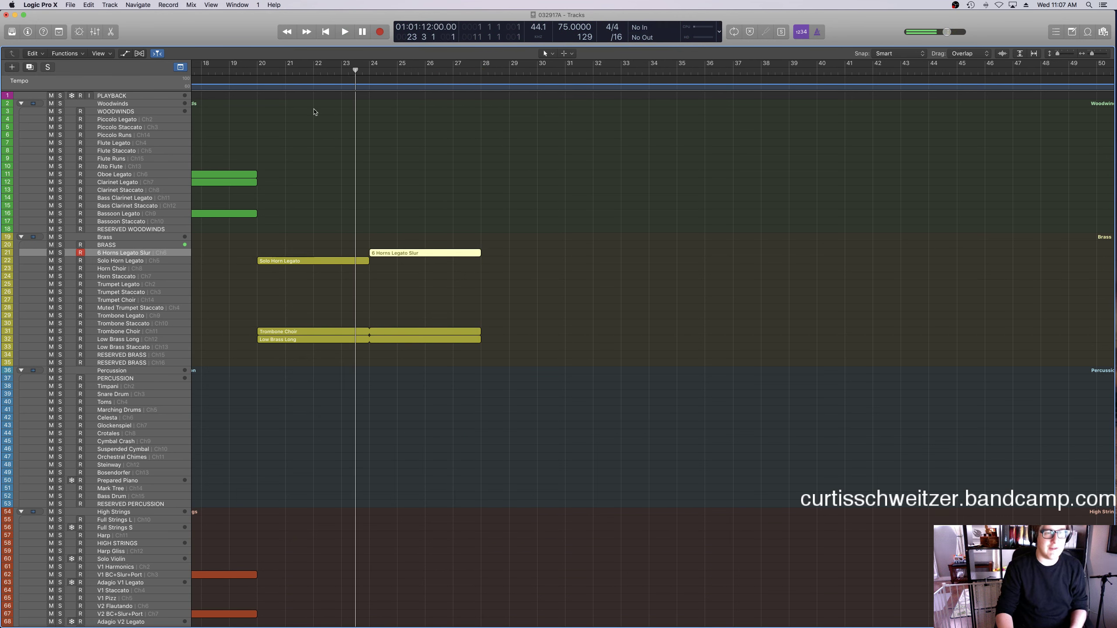
pyautogui.click(248, 74)
pyautogui.scroll(-5, 445, 331)
pyautogui.press('space')
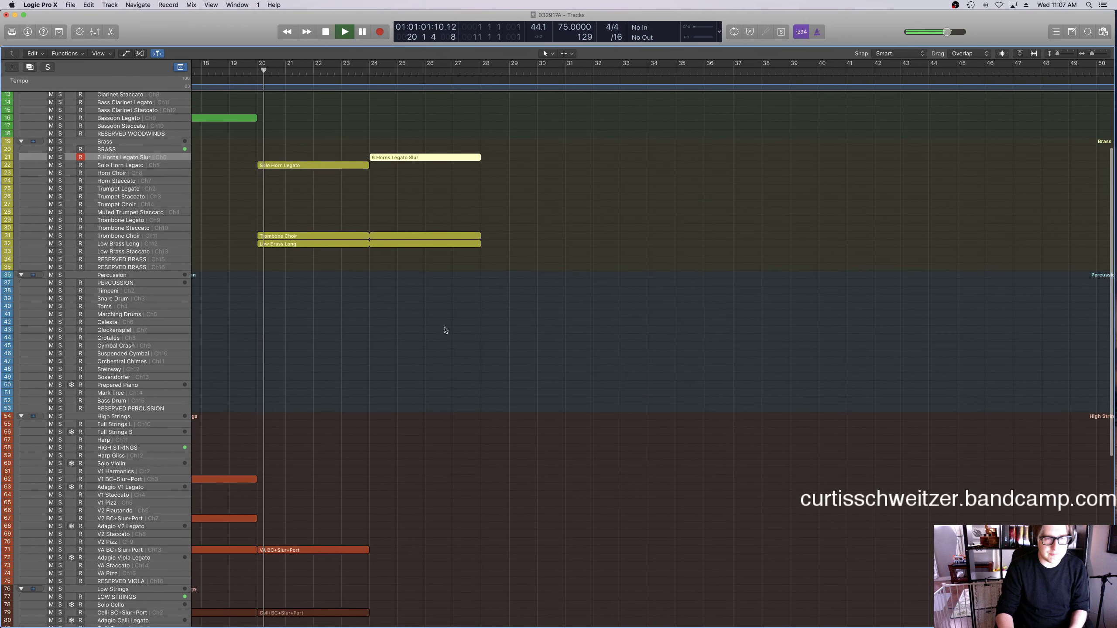
pyautogui.click(445, 331)
pyautogui.scroll(-8, 445, 331)
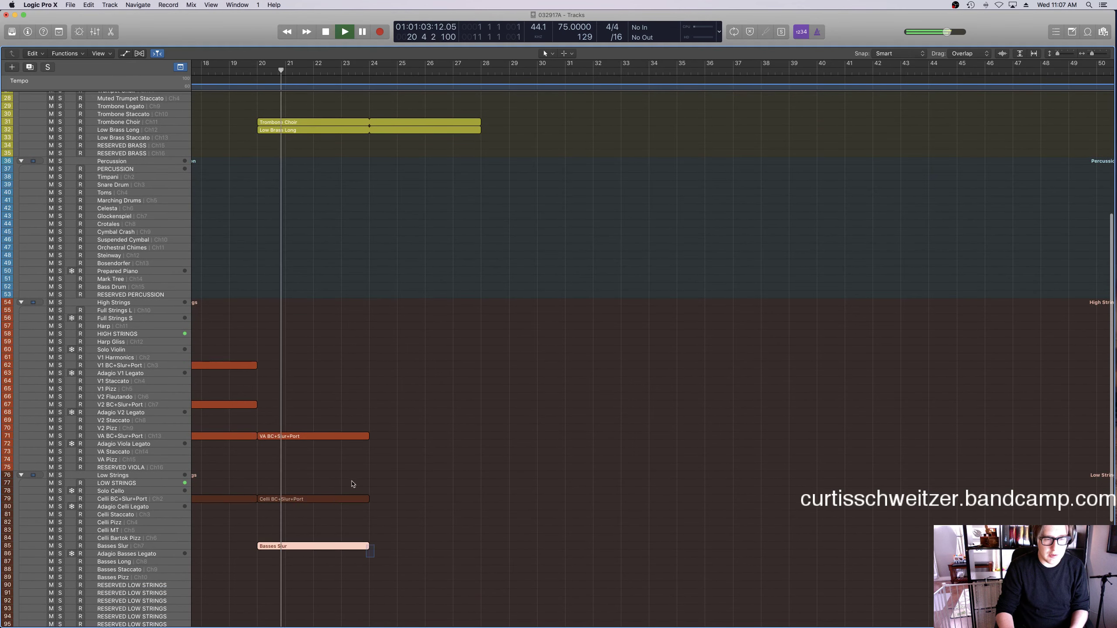
pyautogui.moveTo(353, 484); pyautogui.dragTo(510, 444)
pyautogui.press('super+z')
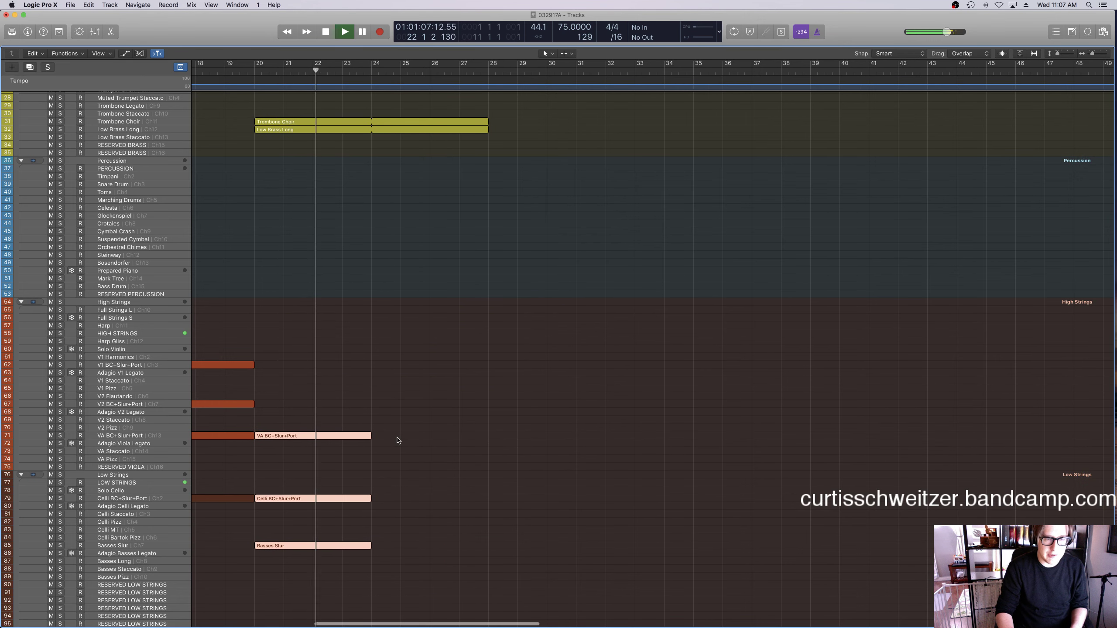
pyautogui.moveTo(371, 433); pyautogui.dragTo(481, 394)
pyautogui.click(449, 394)
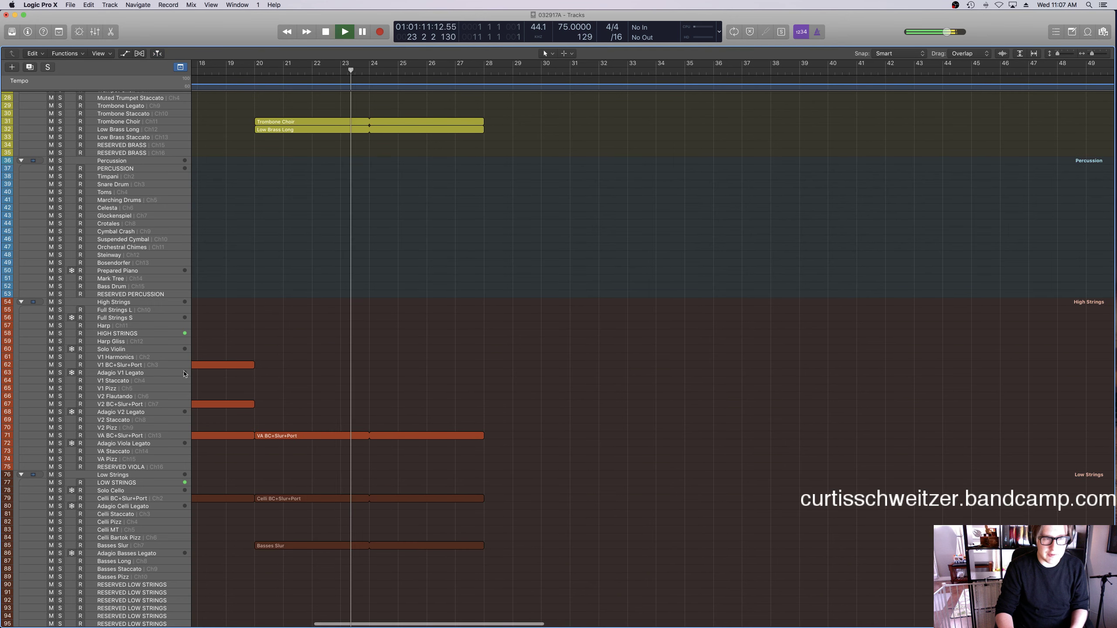
# Record a V2 BC+Slur+Port part from bar 24 through to bar 28.
pyautogui.click(122, 403)
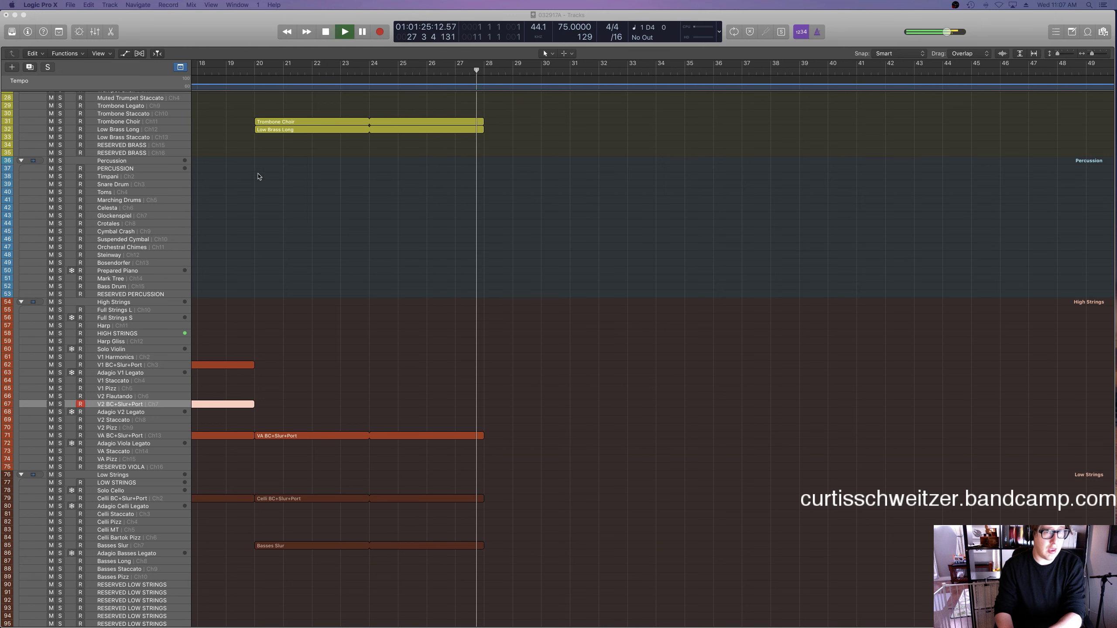
pyautogui.press('space')
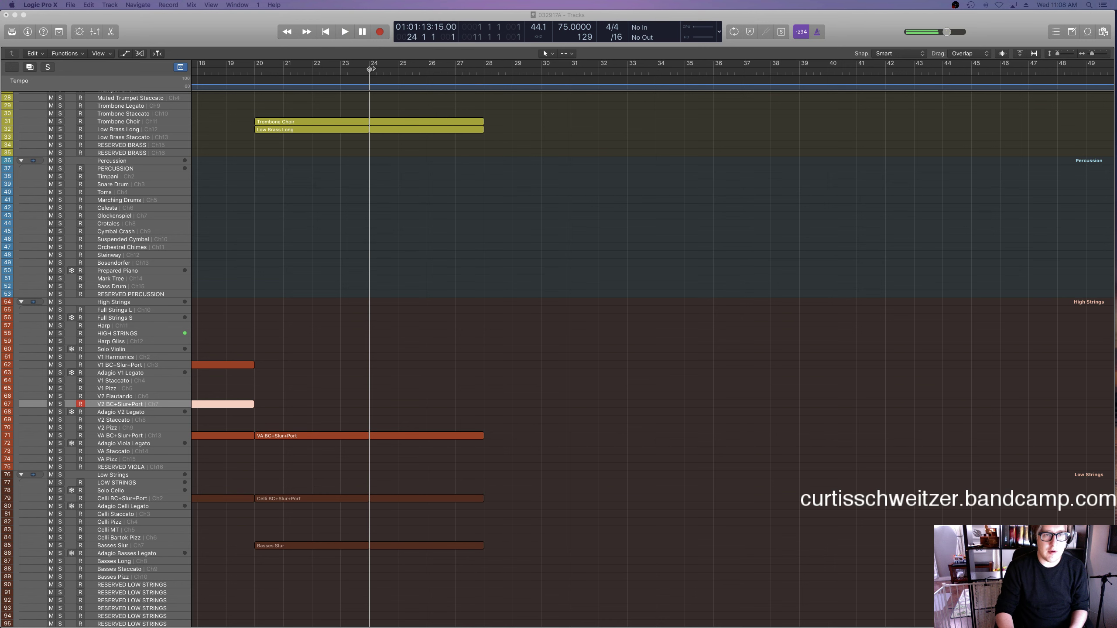
pyautogui.scroll(3, 437, 205)
pyautogui.press('space')
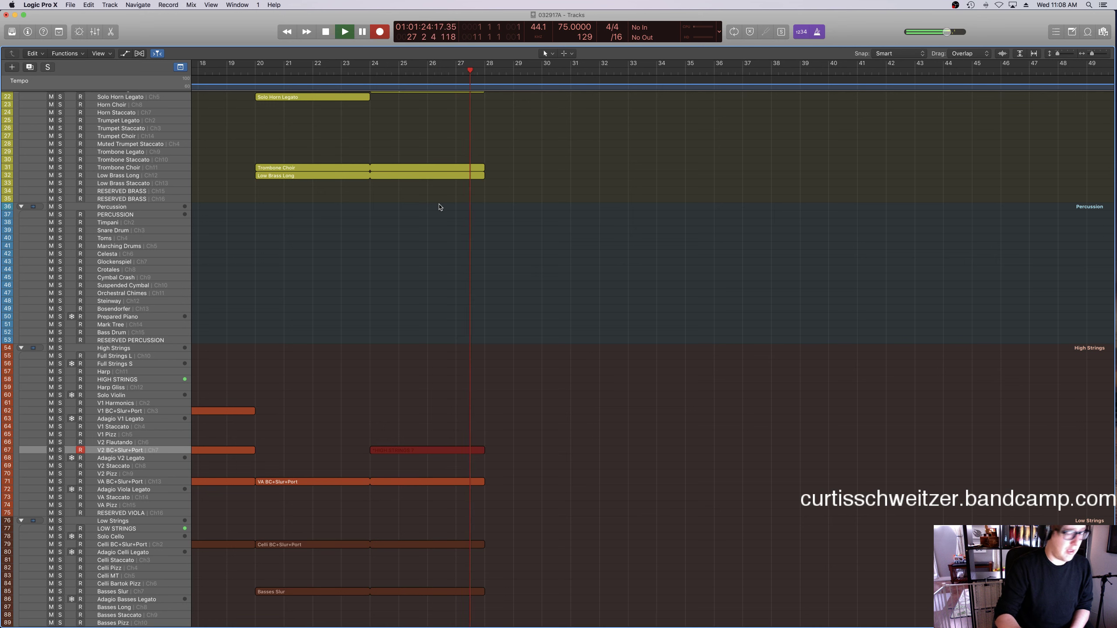
pyautogui.press('space')
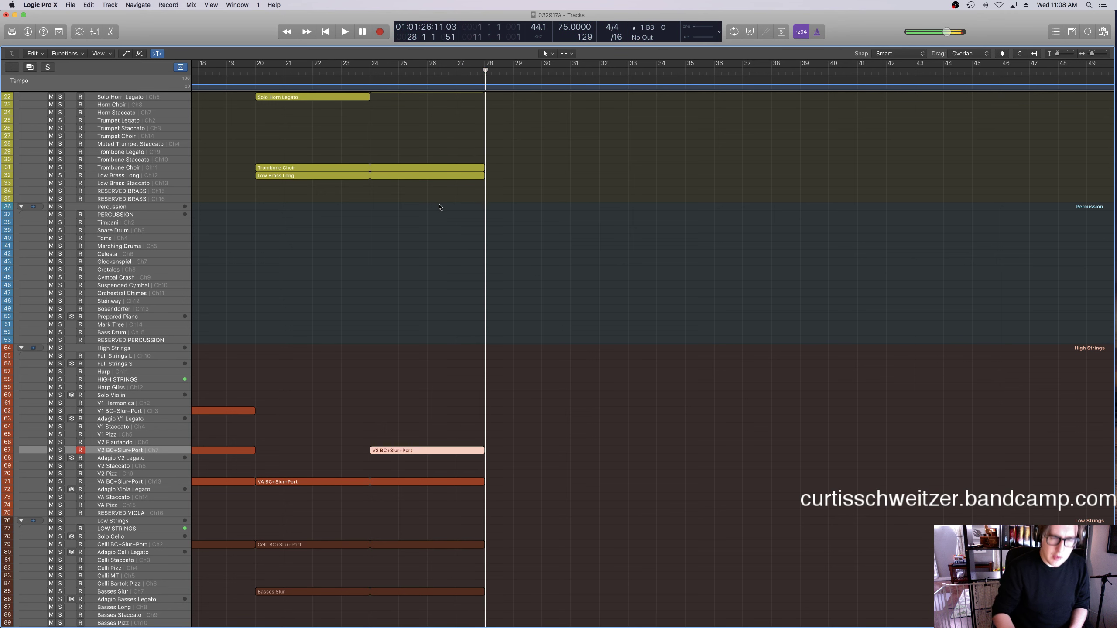
# Play from just before bar 24 with the High Strings and Low Strings groups soloed.
pyautogui.doubleClick(364, 76)
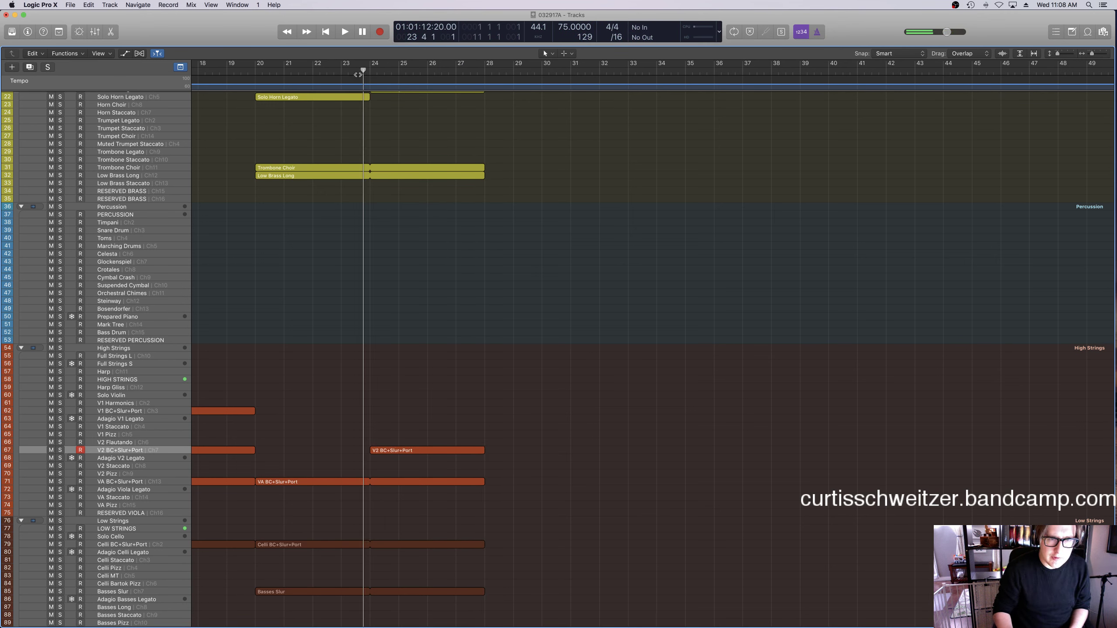
pyautogui.click(60, 489)
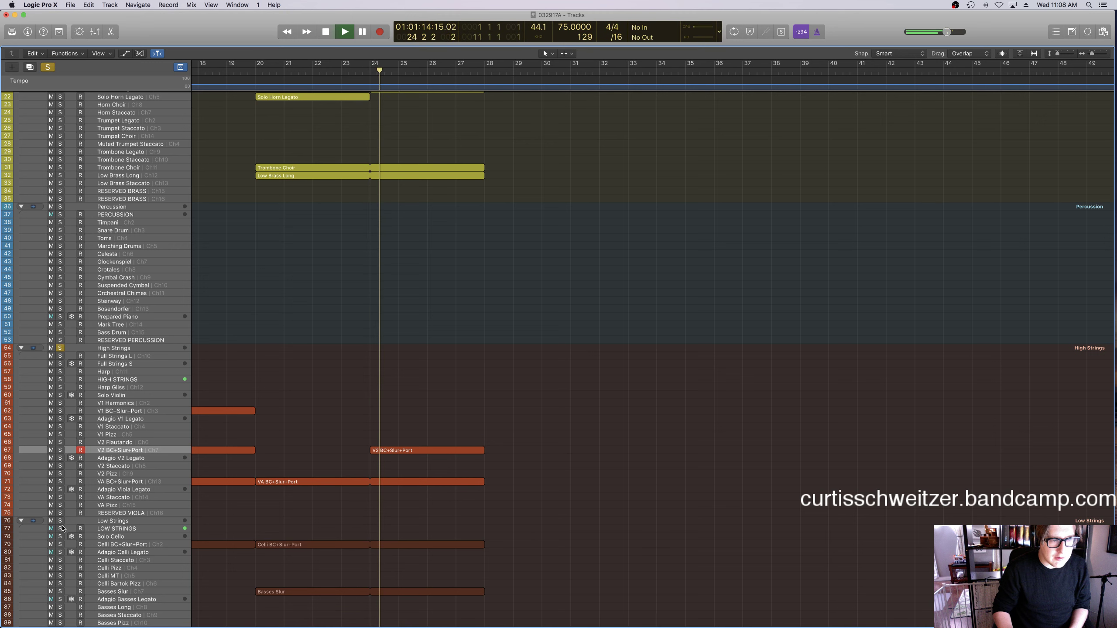
pyautogui.click(61, 521)
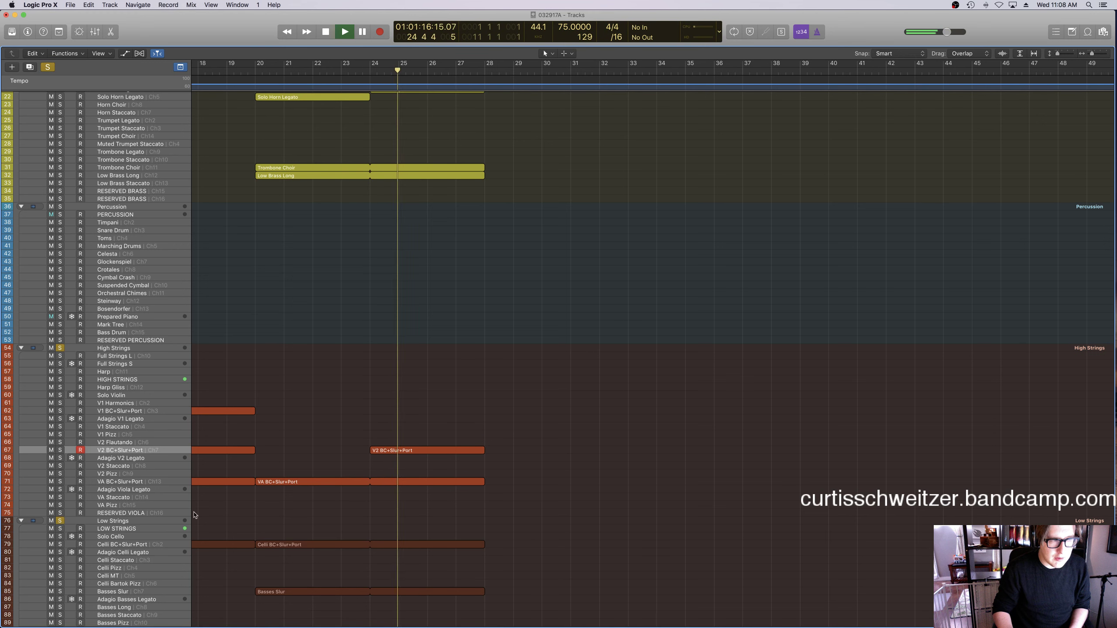
# Open the looped viola region in the Piano Roll, select all regions and convert their loops into separate regions.
pyautogui.click(436, 483)
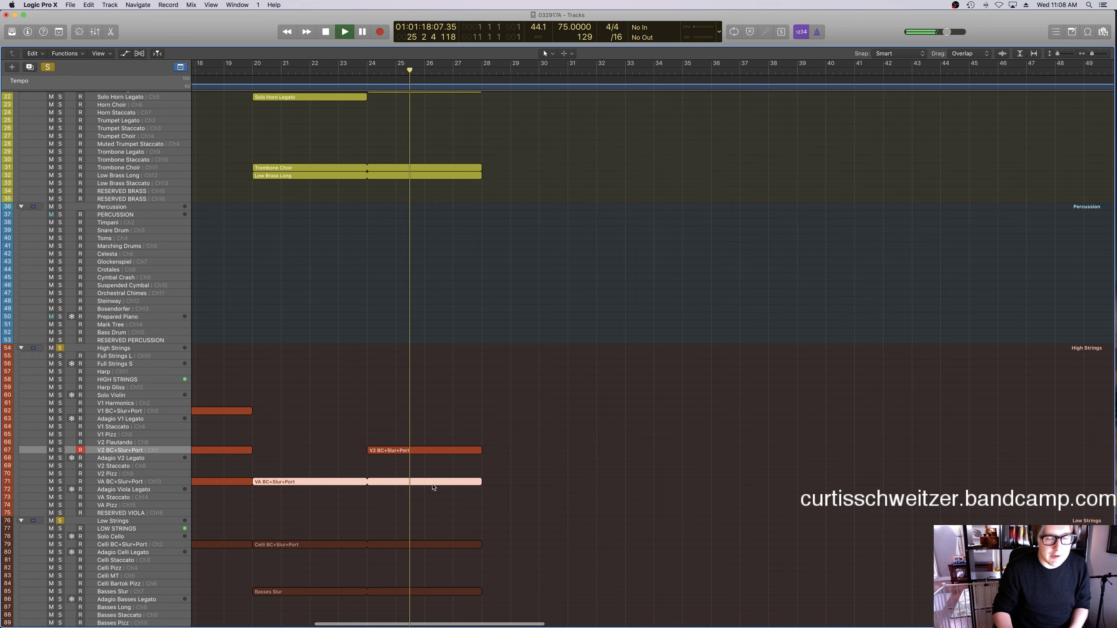
pyautogui.doubleClick(436, 483)
pyautogui.press('super+a')
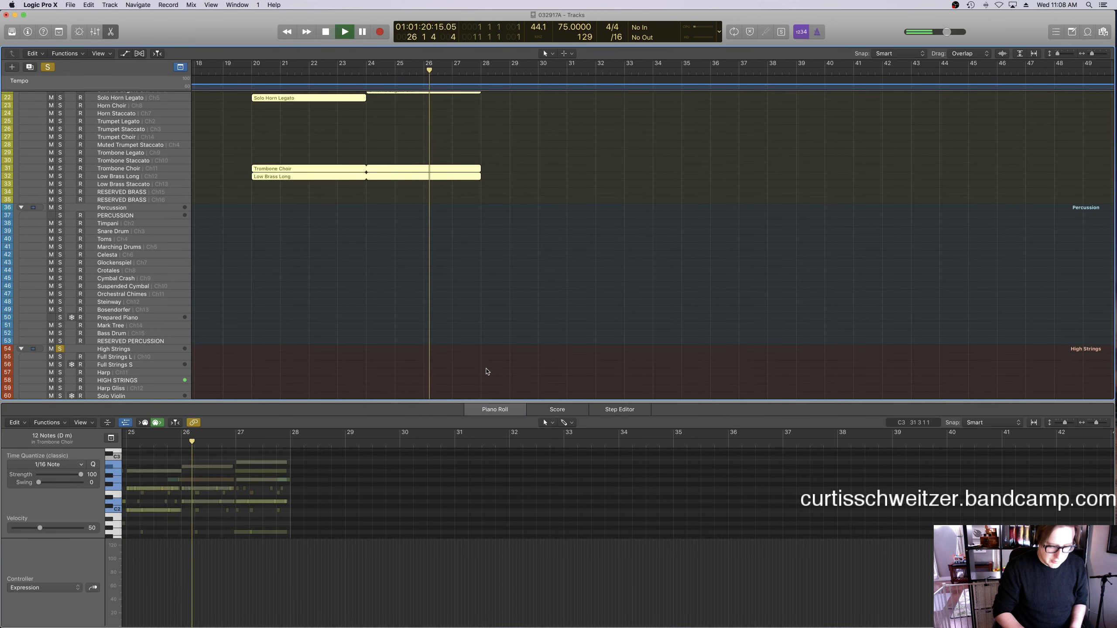
pyautogui.scroll(-6, 490, 361)
pyautogui.press('space')
pyautogui.click(497, 336)
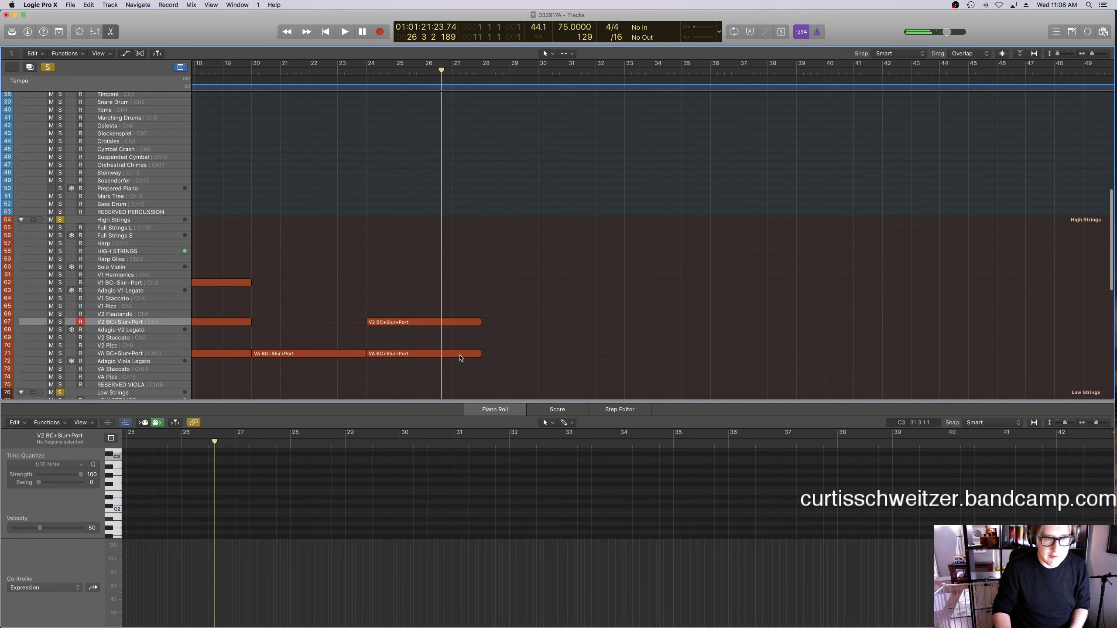
# In the VA BC+Slur+Port region at bar 24, lower the bar 26 note to the bar 25 pitch and the bar 27 note to the bar 24 pitch.
pyautogui.click(422, 353)
pyautogui.click(210, 480)
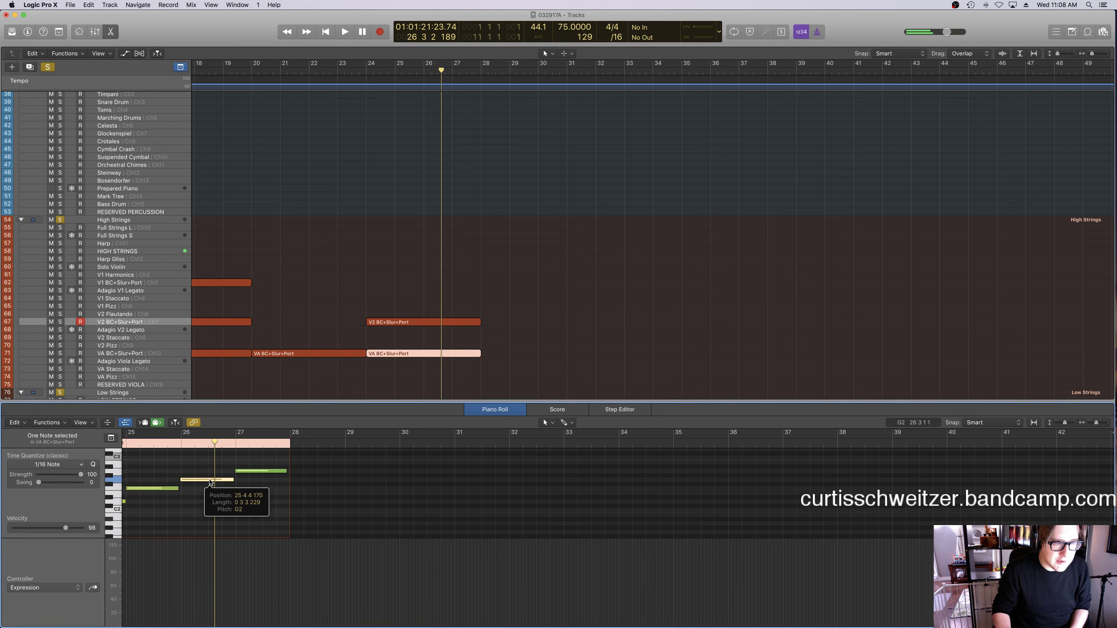
pyautogui.moveTo(210, 483); pyautogui.dragTo(242, 502)
pyautogui.click(242, 474)
pyautogui.hscroll(-2, 216, 478)
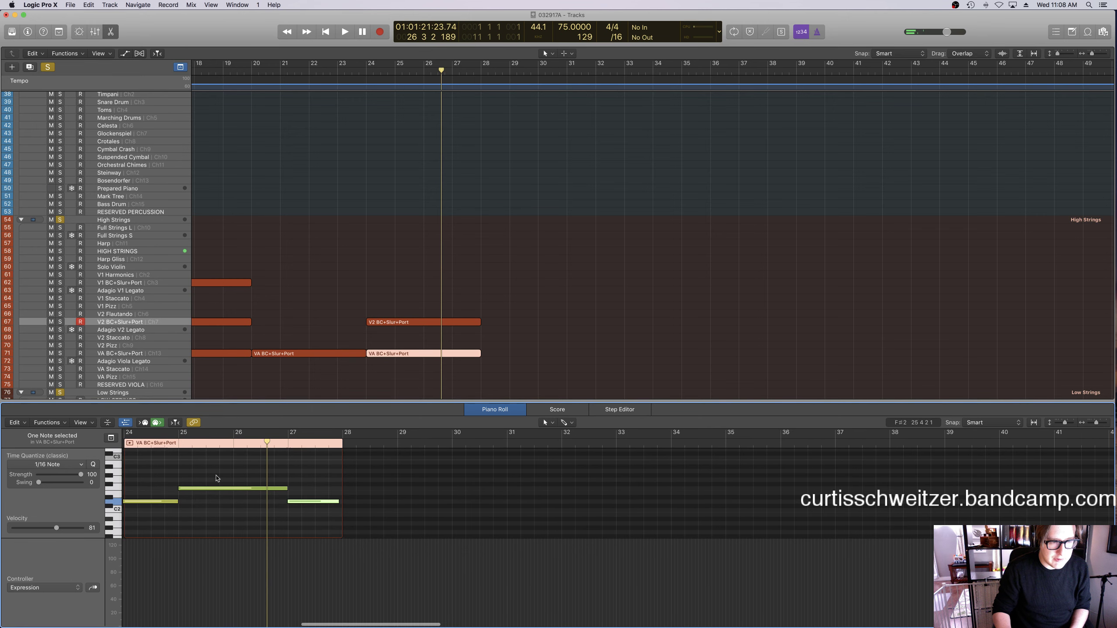
# Play the edited passage from bar 24 to bar 28 with the Piano Roll closed and all solos cleared.
pyautogui.doubleClick(159, 445)
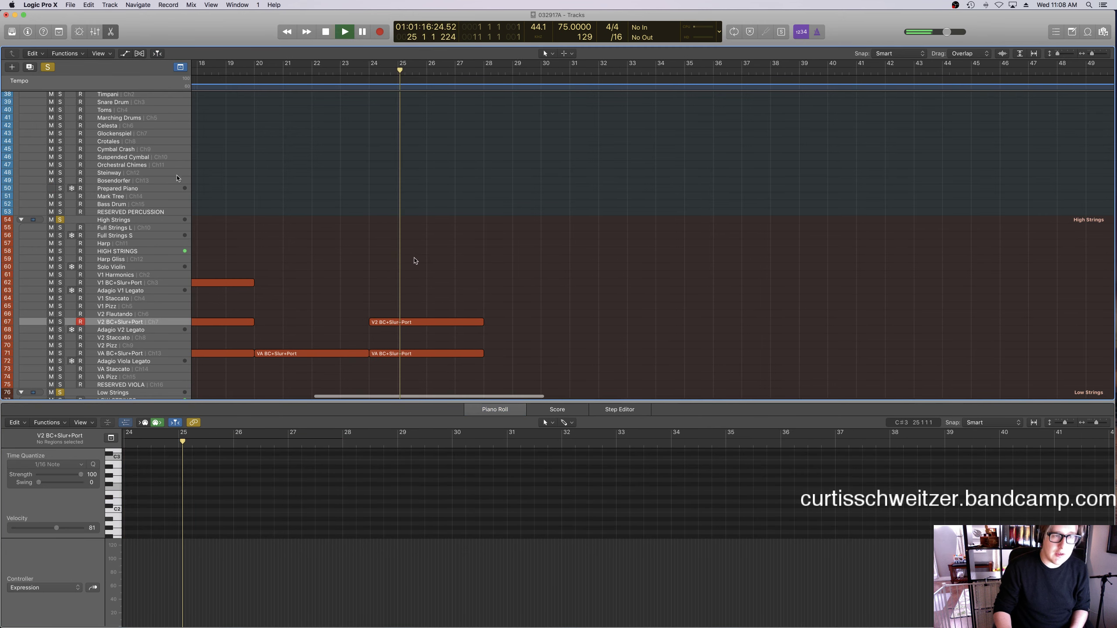
pyautogui.press('e')
pyautogui.click(48, 67)
pyautogui.scroll(15, 449, 321)
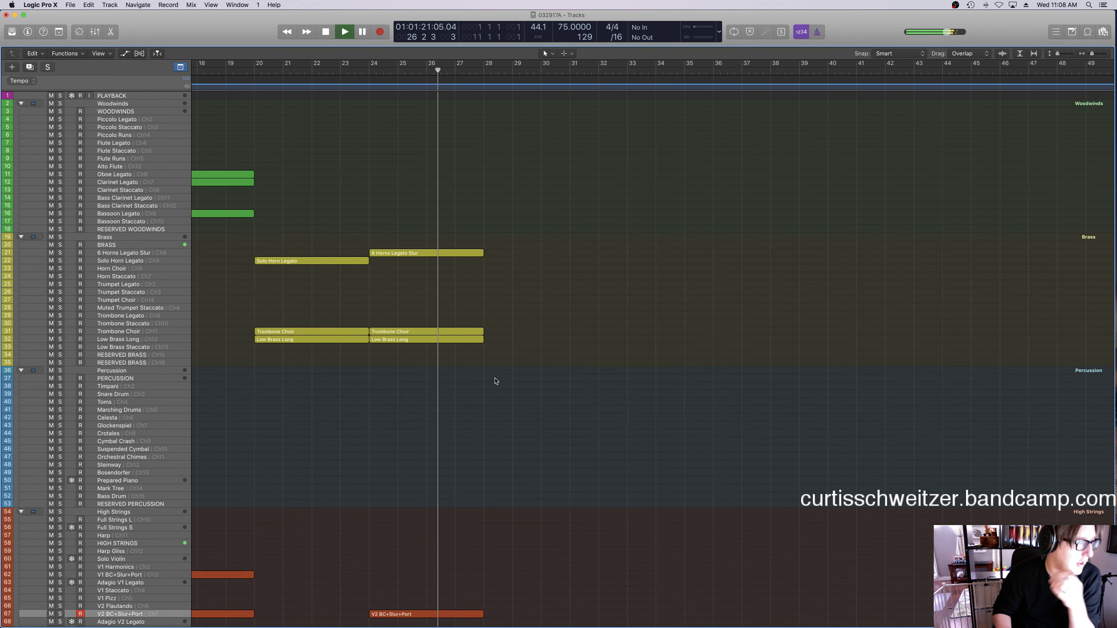
pyautogui.hscroll(2, 495, 381)
pyautogui.hscroll(1, 495, 381)
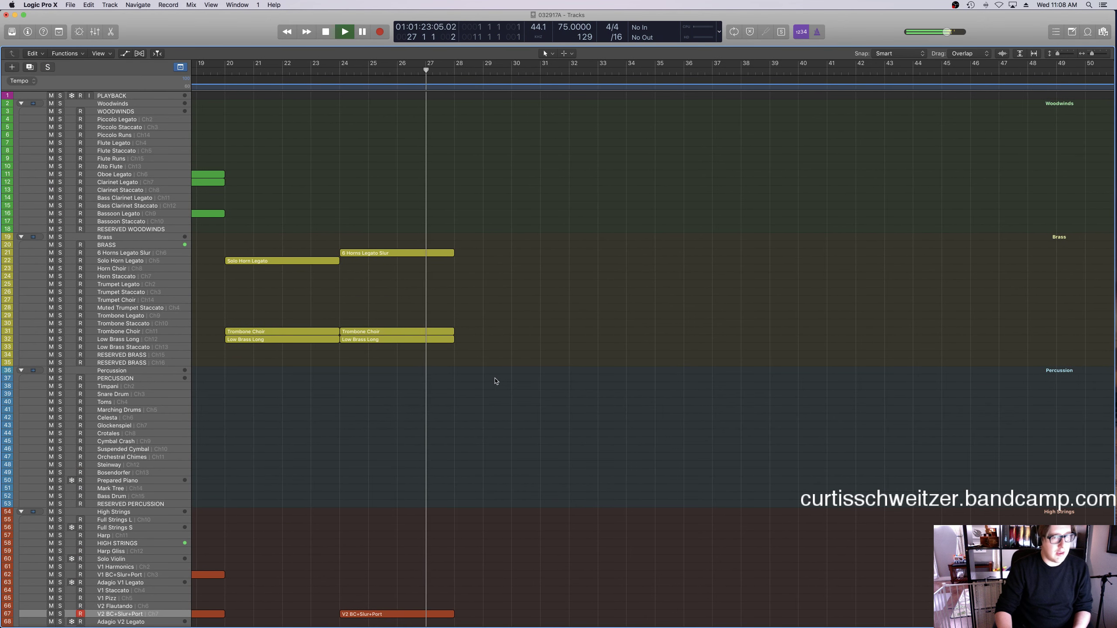
pyautogui.scroll(-4, 496, 389)
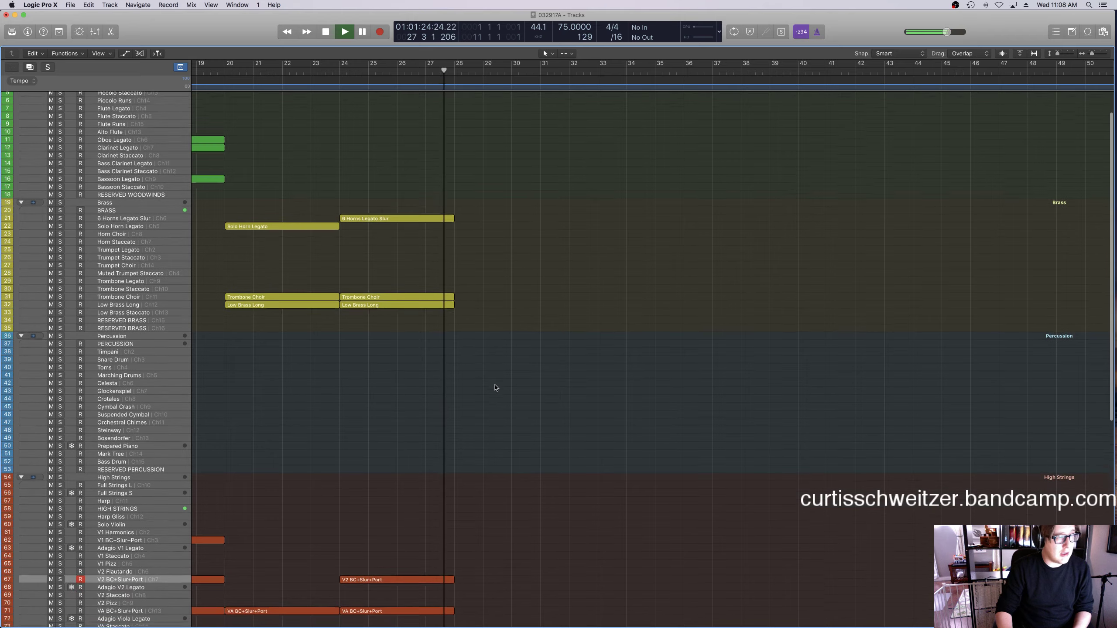
pyautogui.scroll(-5, 496, 388)
pyautogui.press('space')
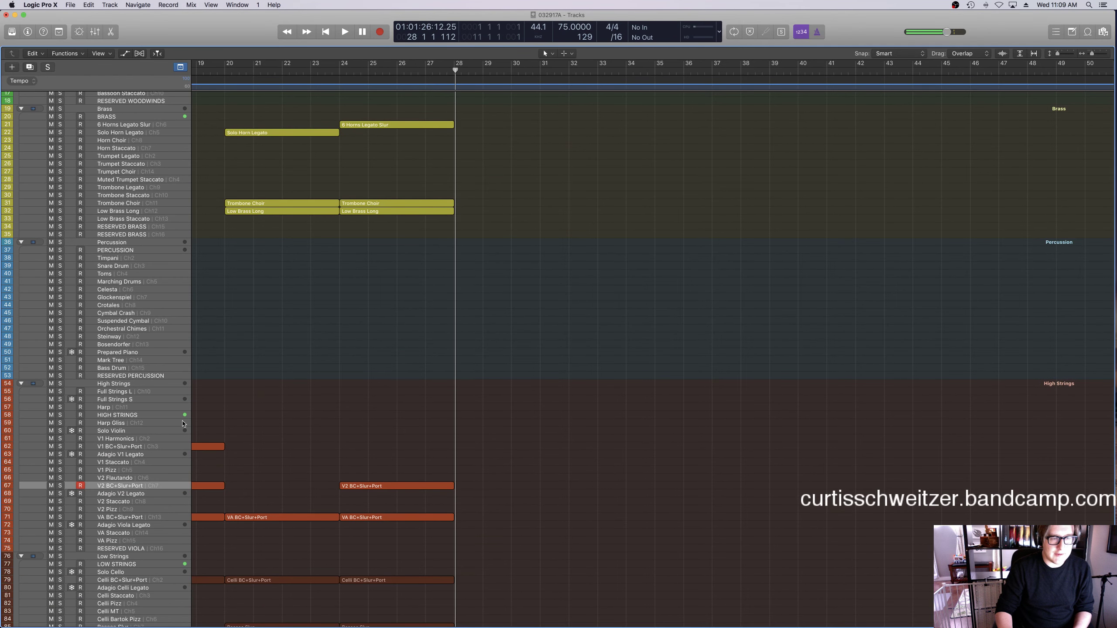
# Select all regions in the arrangement, convert any remaining loops into separate regions and clear the selection.
pyautogui.hscroll(-8, 283, 426)
pyautogui.scroll(1, 653, 356)
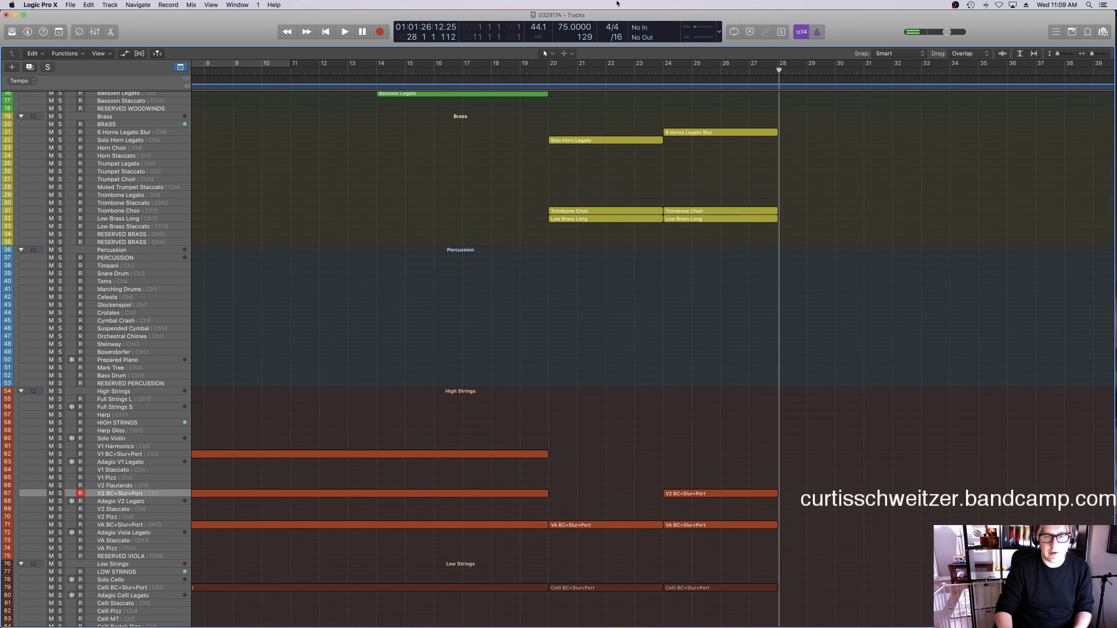
pyautogui.hscroll(-3, 446, 284)
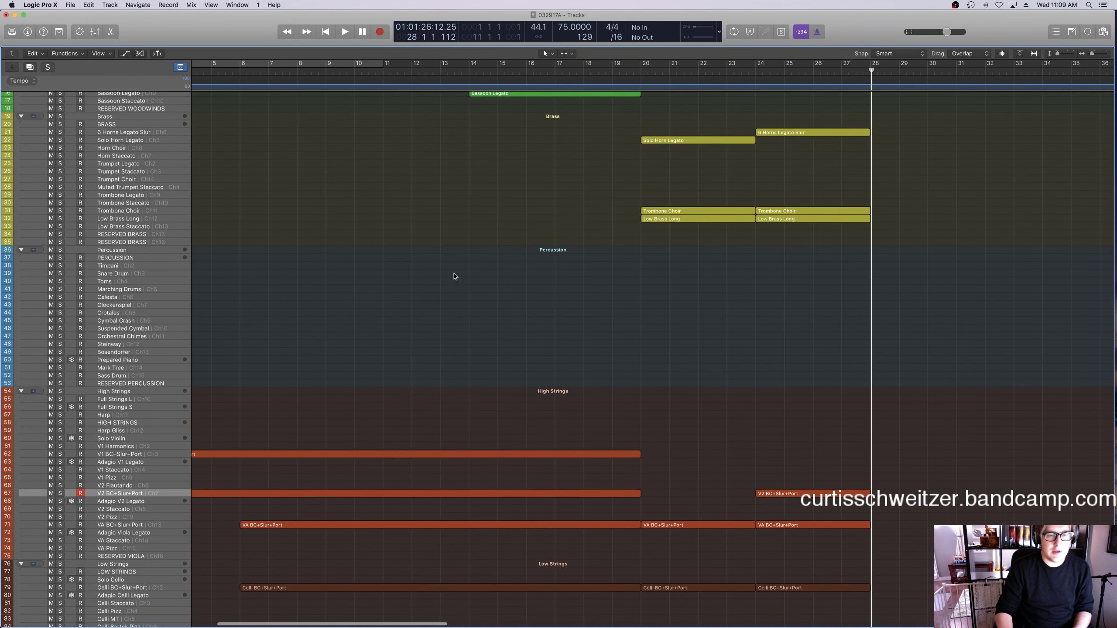
pyautogui.press('super+a')
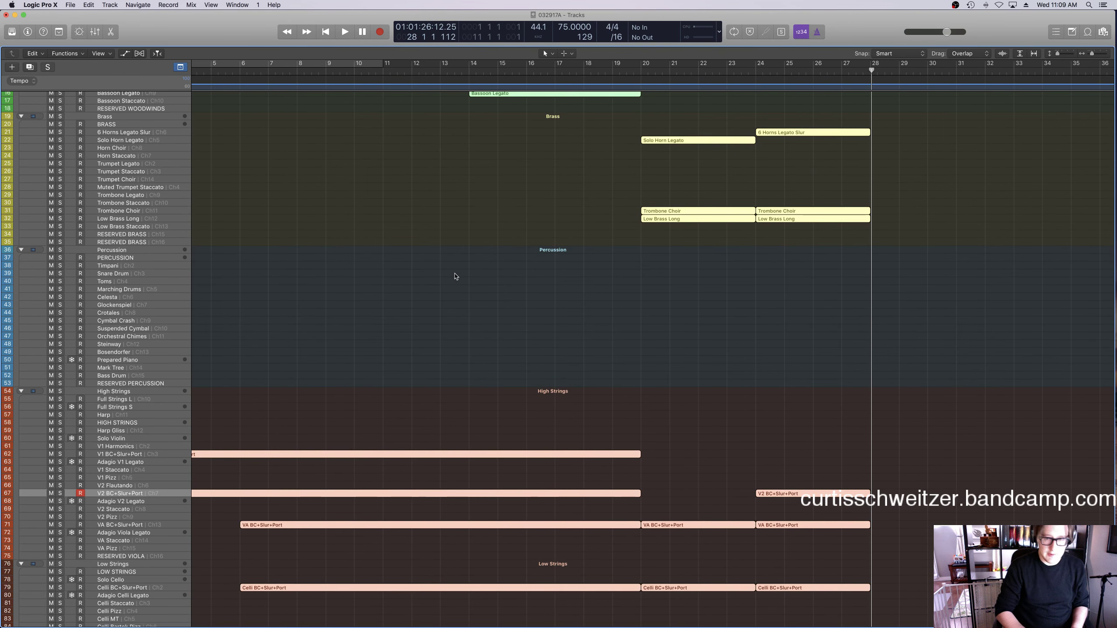
pyautogui.hotkey('ctrl', 'l')
pyautogui.click(534, 146)
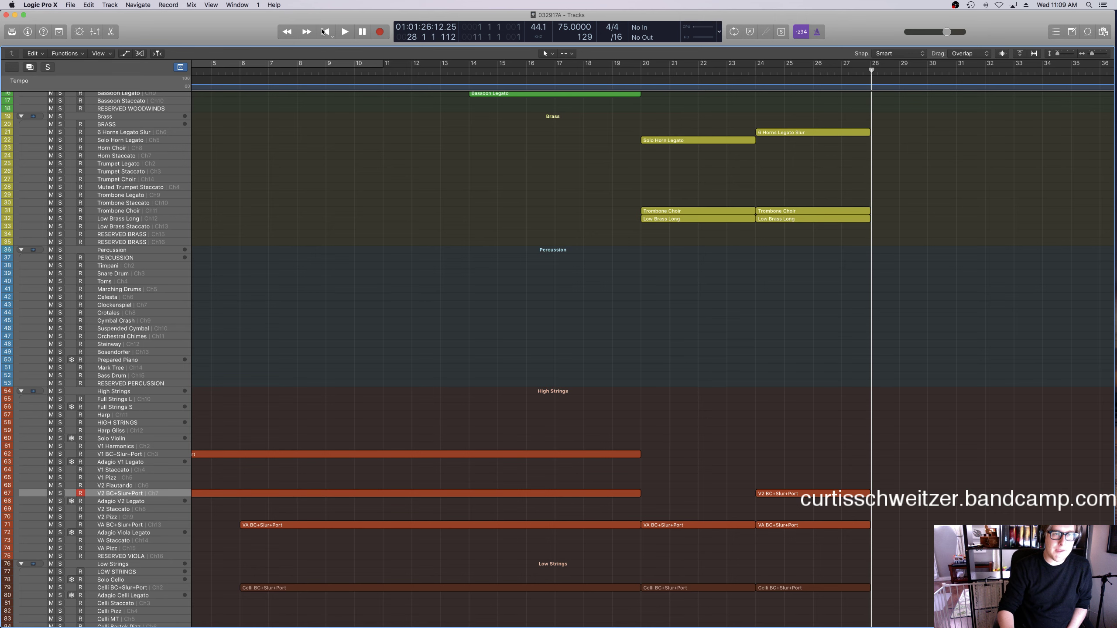
# Play the piece from the beginning past bar 28 and follow the woodwind, brass, string and percussion regions.
pyautogui.click(346, 32)
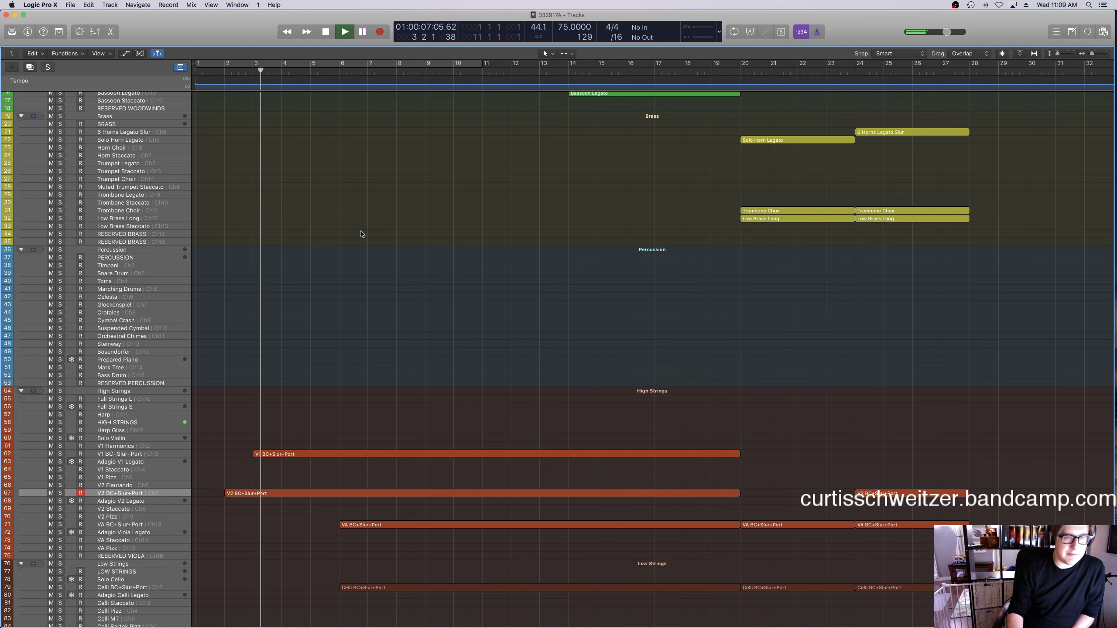
pyautogui.moveTo(1112, 304)
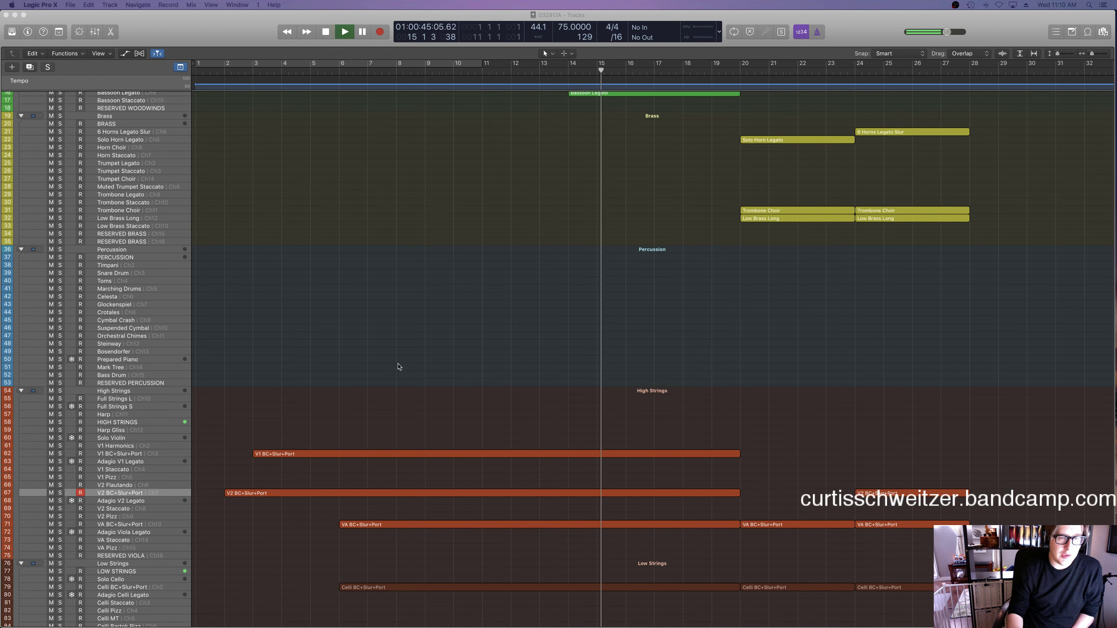
pyautogui.hscroll(3, 475, 382)
pyautogui.hscroll(3, 475, 382)
pyautogui.scroll(8, 475, 382)
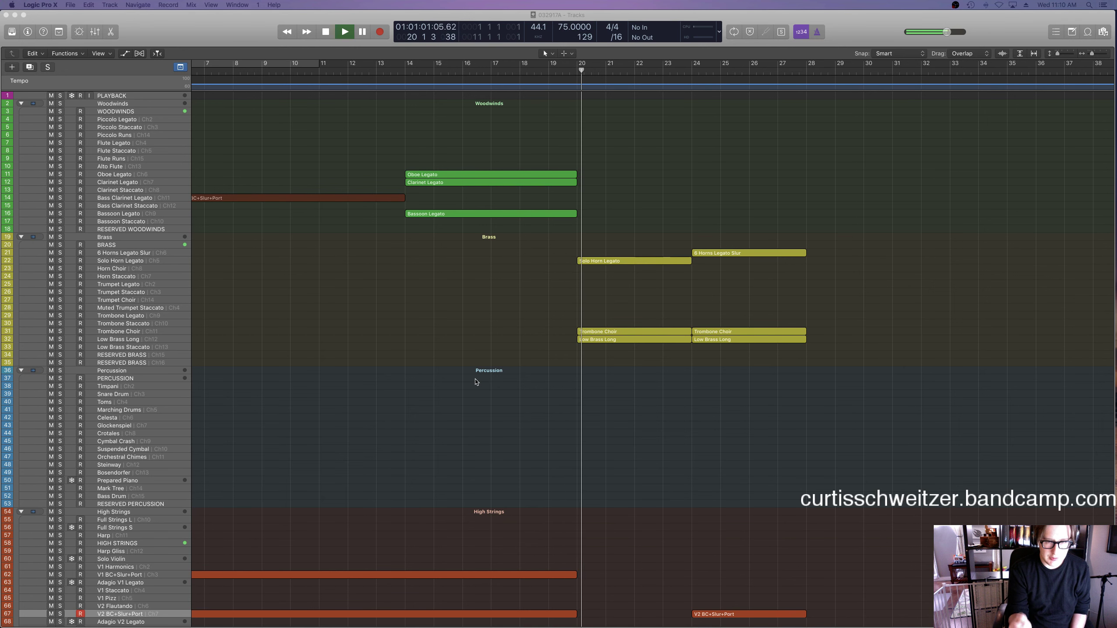
pyautogui.hscroll(10, 506, 389)
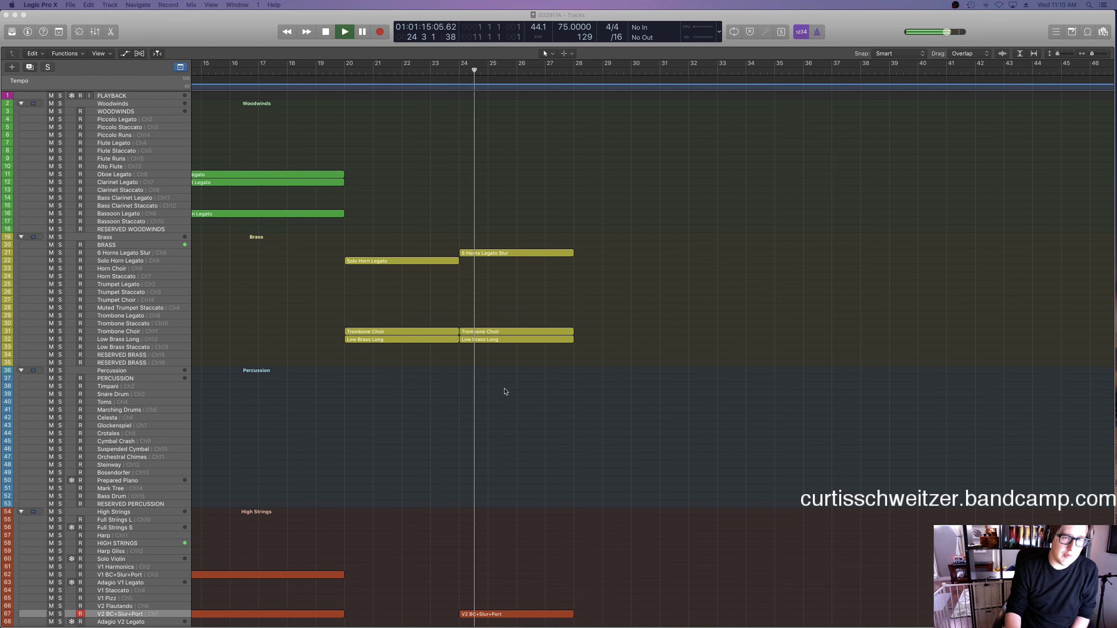
pyautogui.scroll(-2, 505, 391)
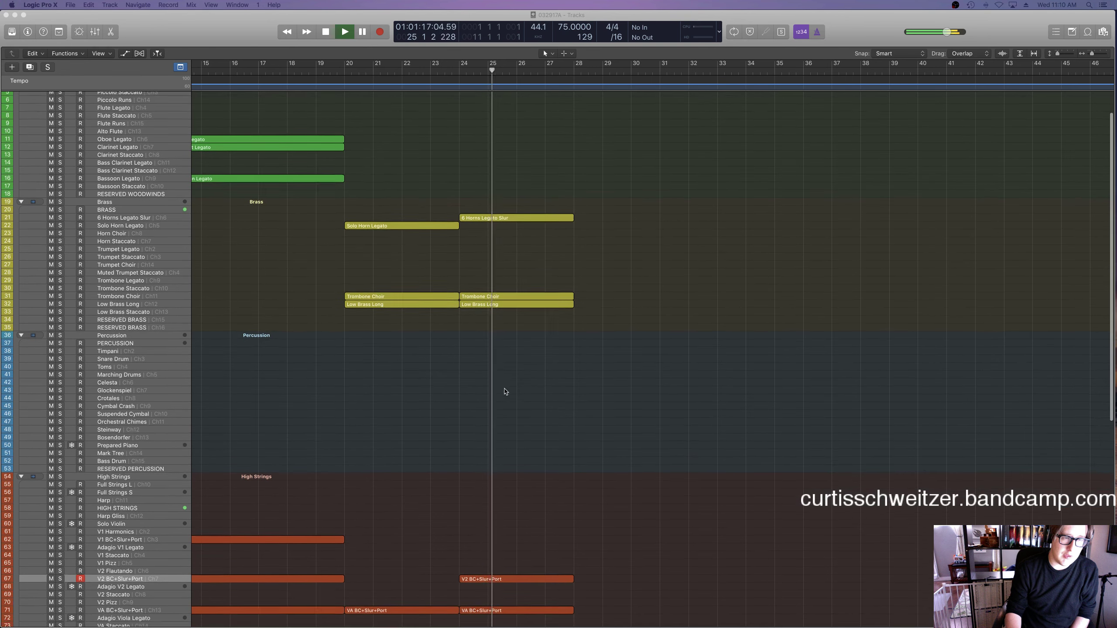
pyautogui.scroll(2, 505, 392)
pyautogui.hscroll(2, 504, 392)
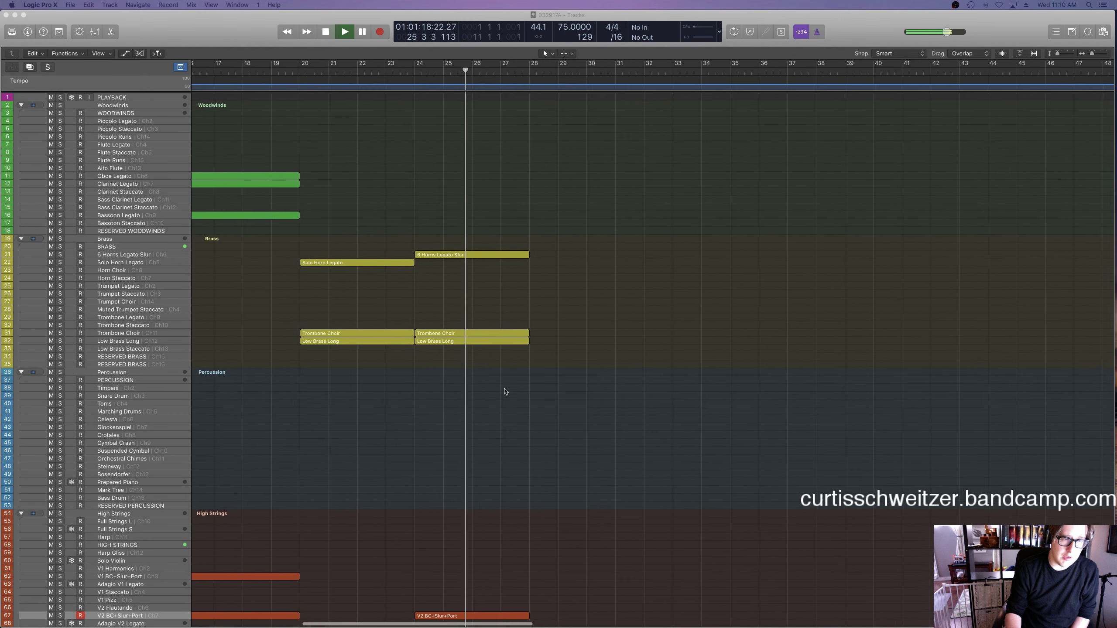
pyautogui.scroll(-3, 505, 392)
pyautogui.scroll(-3, 505, 391)
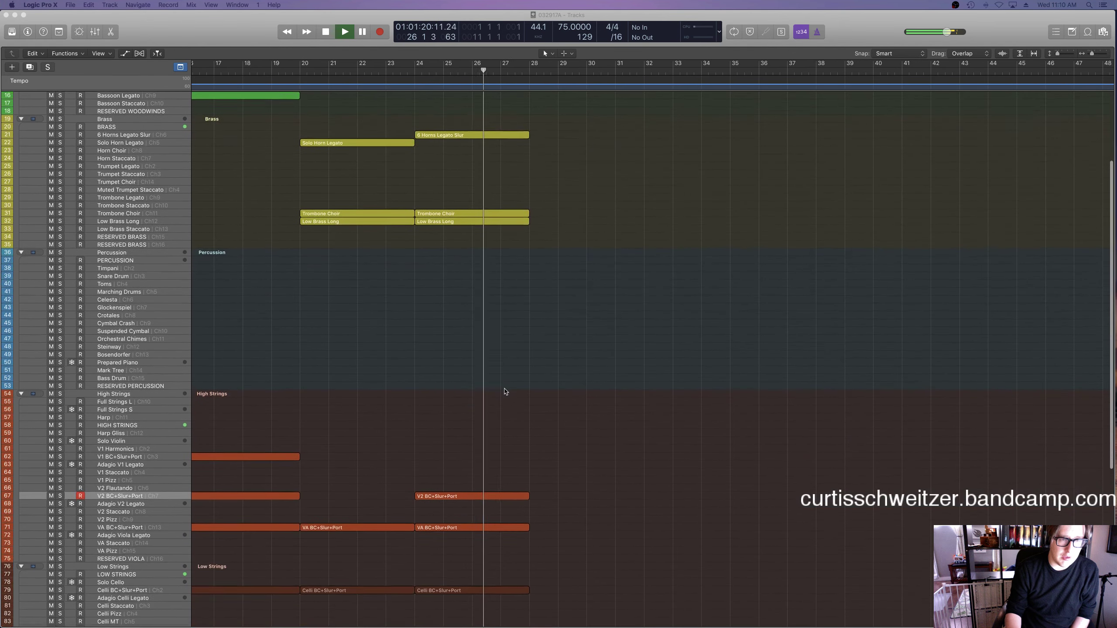
pyautogui.scroll(-3, 505, 391)
pyautogui.scroll(-6, 505, 392)
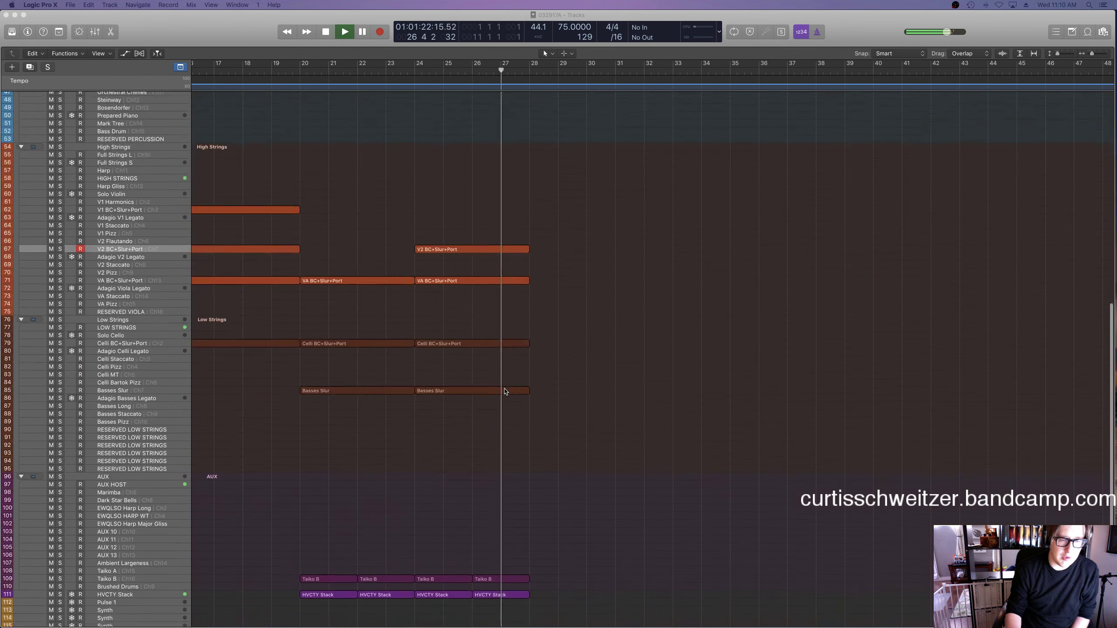
pyautogui.scroll(4, 504, 391)
pyautogui.scroll(8, 505, 391)
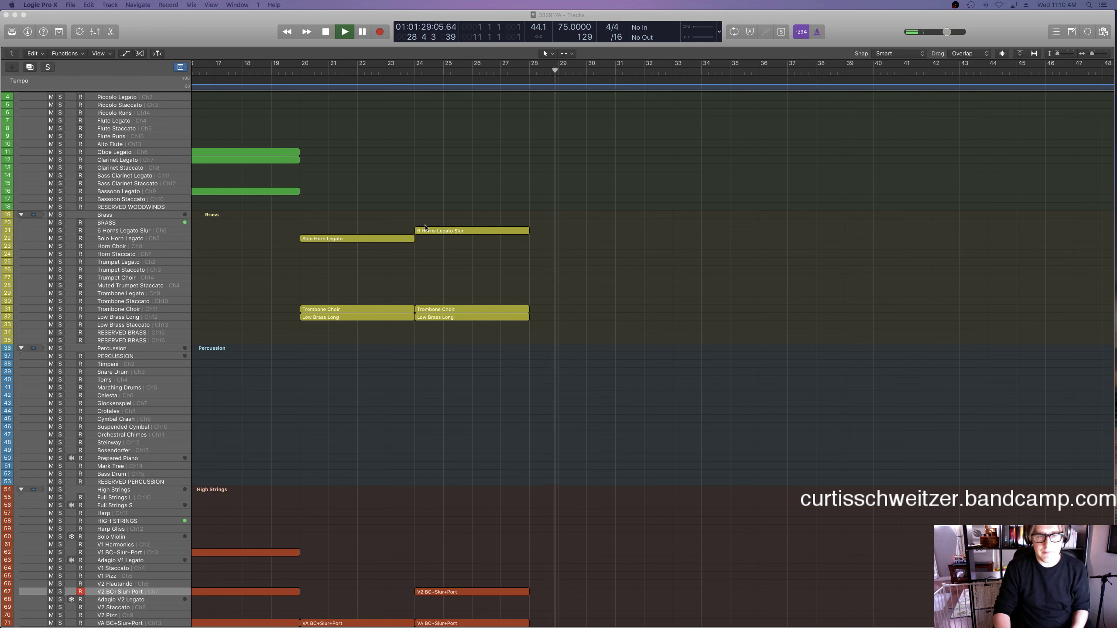
# In the 6 Horns Legato Slur region, draw a Modulation curve starting at about 39 on bar 24 and rising to bar 28.
pyautogui.click(440, 230)
pyautogui.press('space')
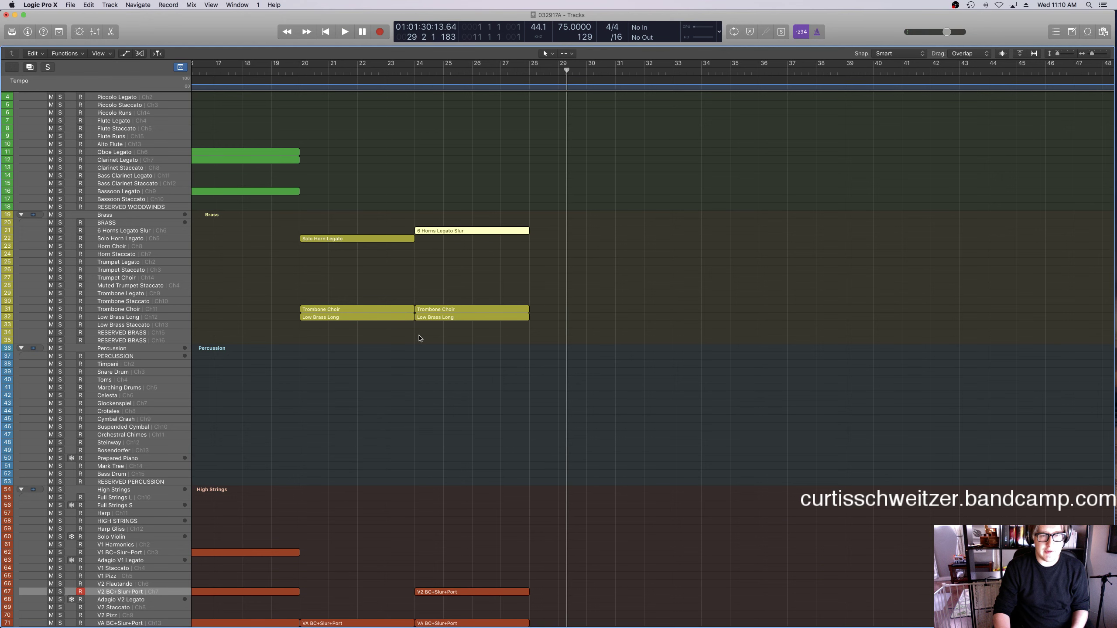
pyautogui.press('p')
pyautogui.hscroll(-1, 155, 519)
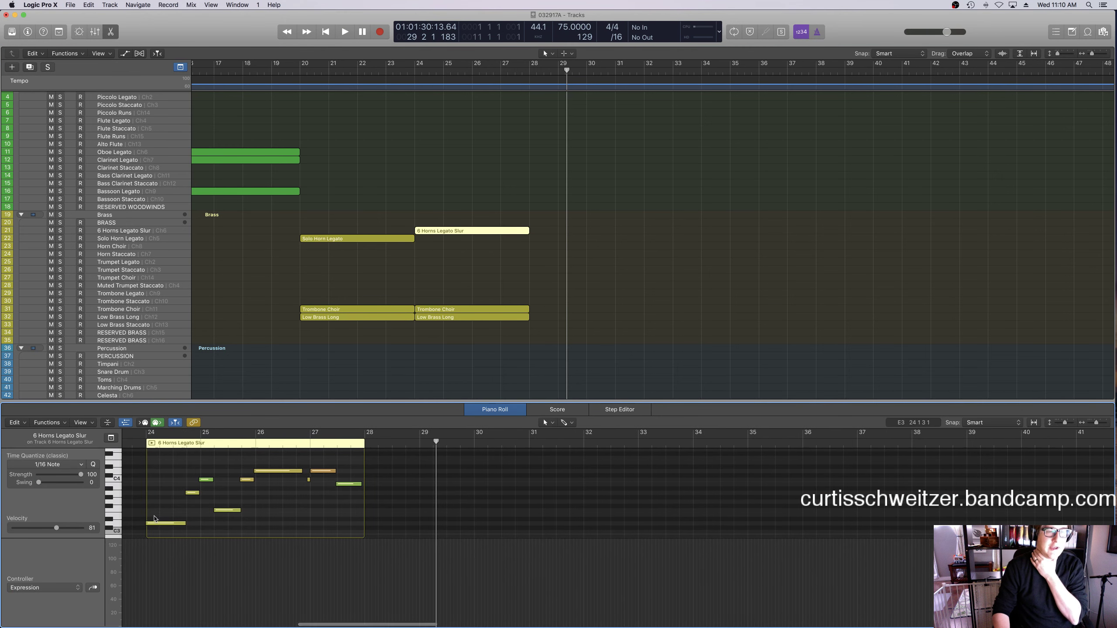
pyautogui.click(154, 523)
pyautogui.hscroll(-1, 142, 584)
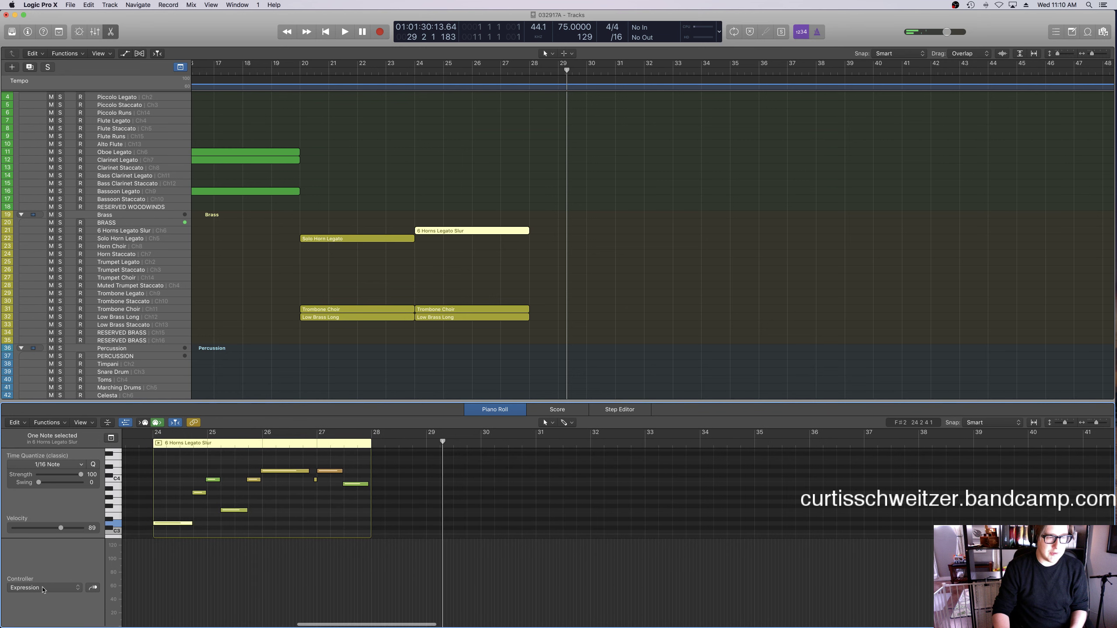
pyautogui.click(43, 589)
pyautogui.click(46, 545)
pyautogui.hscroll(-1, 267, 543)
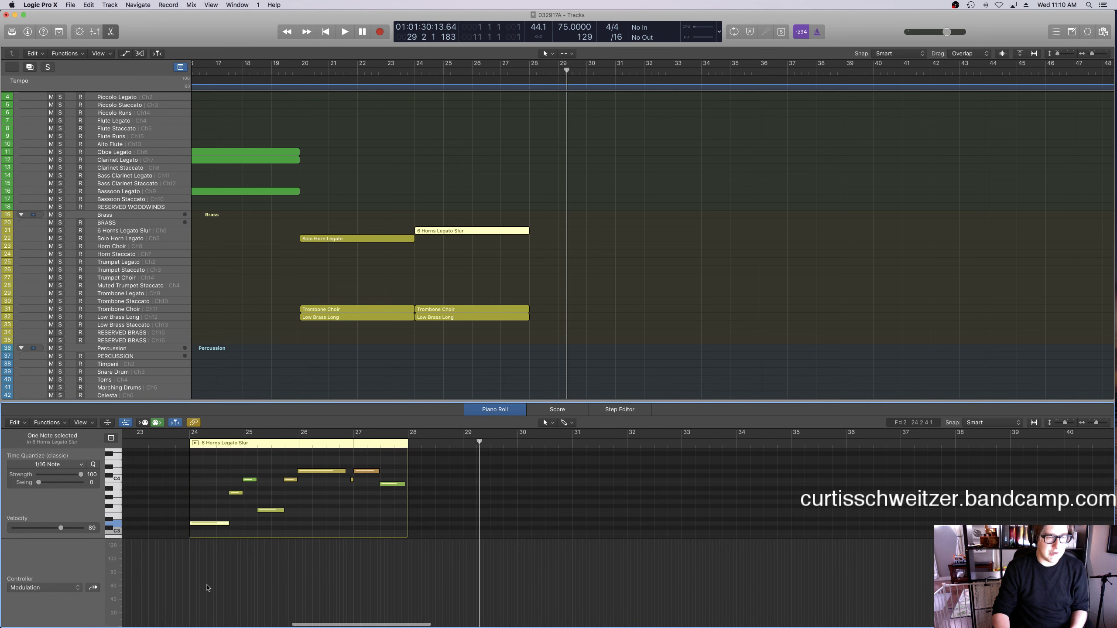
pyautogui.hotkey('shift', 'space')
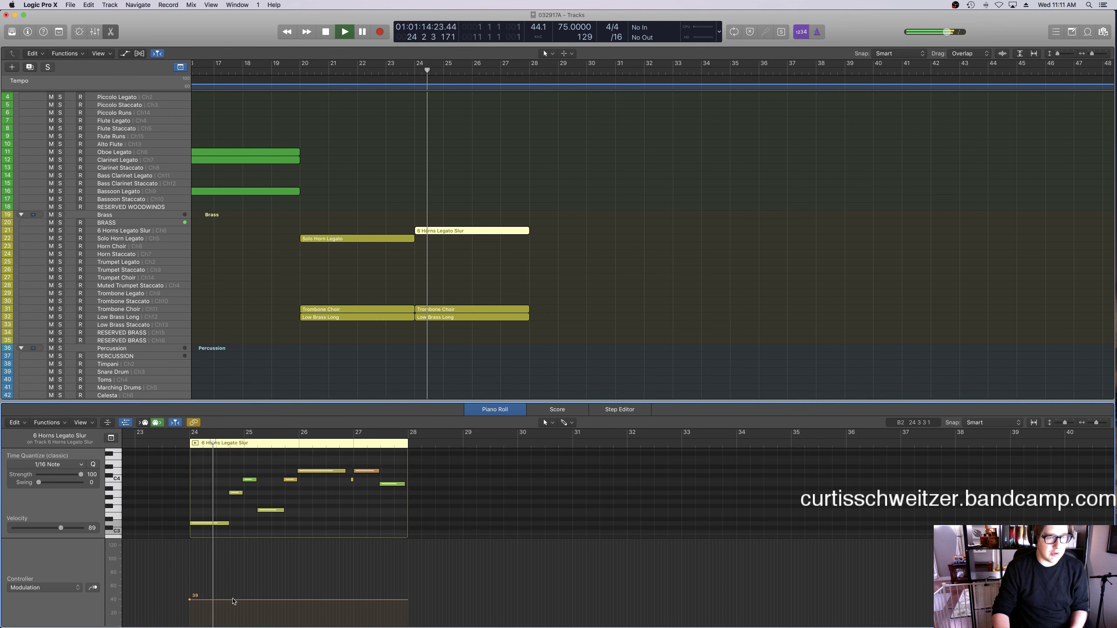
pyautogui.moveTo(372, 571); pyautogui.dragTo(408, 576)
# Join the two Trombone Choir regions into one region from bar 20 to bar 28 and stop playback.
pyautogui.click(454, 311)
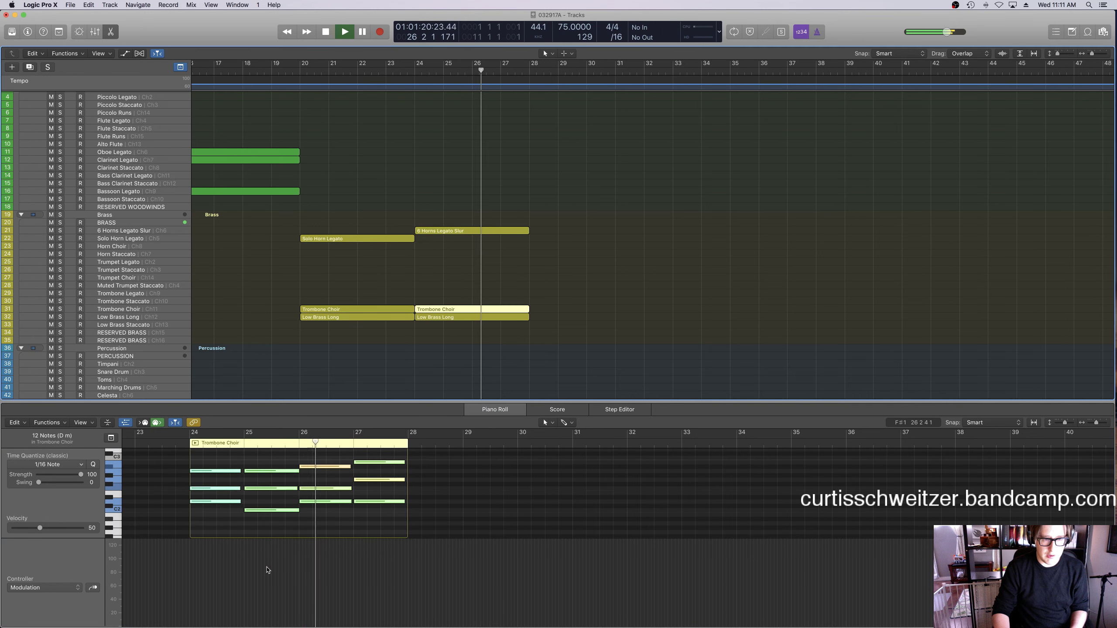
pyautogui.moveTo(446, 276); pyautogui.dragTo(402, 307)
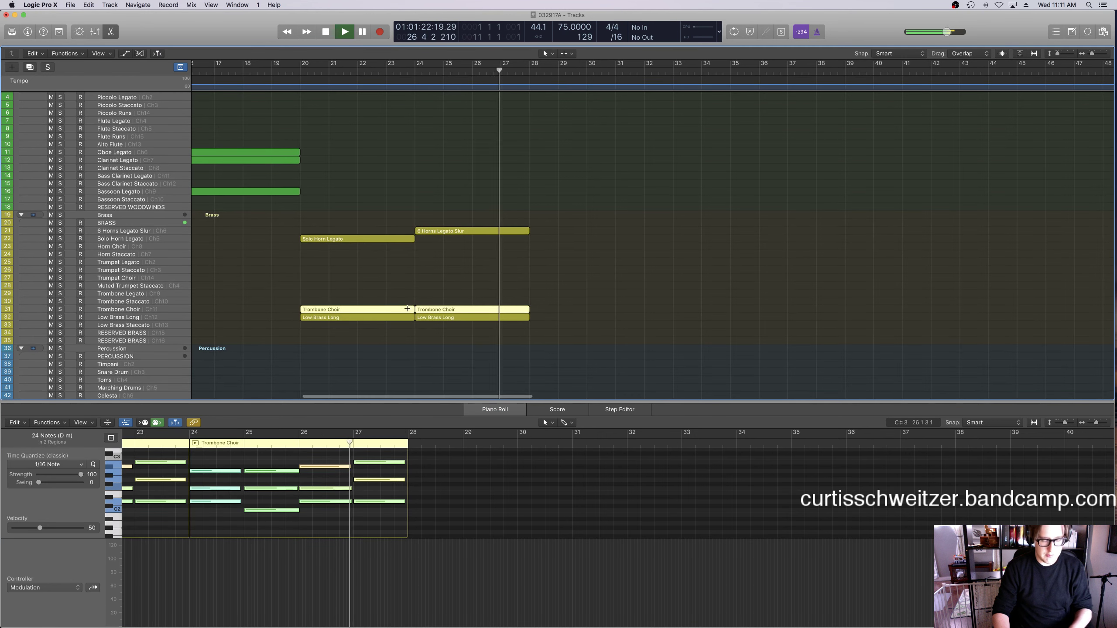
pyautogui.press('j')
pyautogui.press('space')
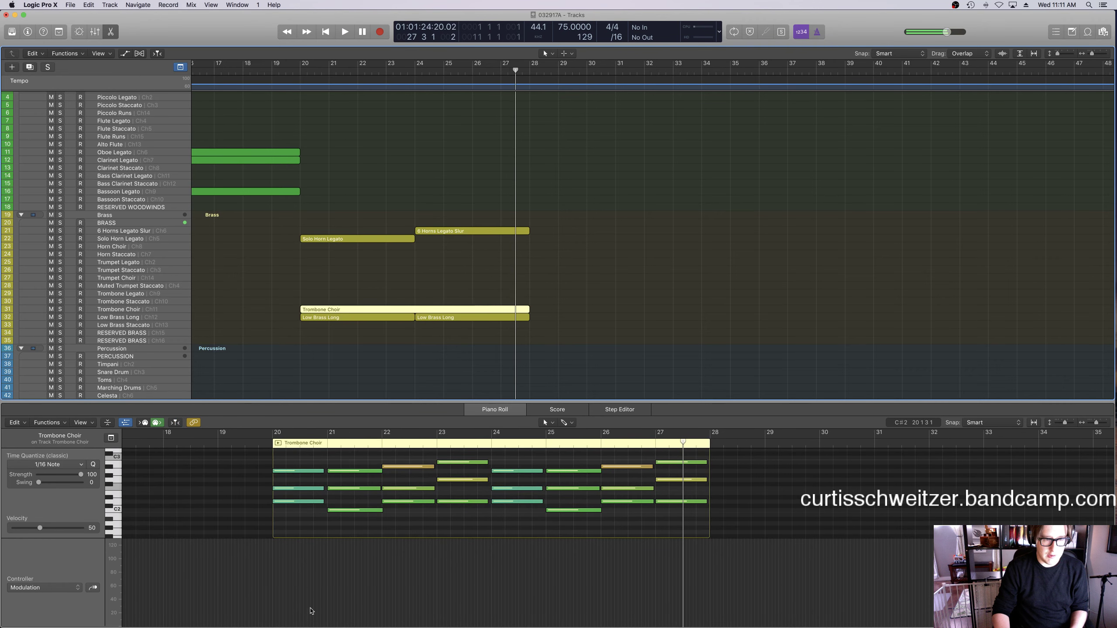
# Draw Trombone Choir Modulation from about 29 at bar 20 to 40 at bar 24, rising further to bar 28, and close the editor.
pyautogui.moveTo(267, 607)
pyautogui.mouseDown()
pyautogui.moveTo(260, 592)
pyautogui.moveTo(272, 607)
pyautogui.mouseUp()
pyautogui.hotkey('shift', 'Return')
pyautogui.moveTo(491, 608); pyautogui.dragTo(488, 599)
pyautogui.moveTo(567, 603); pyautogui.dragTo(705, 575)
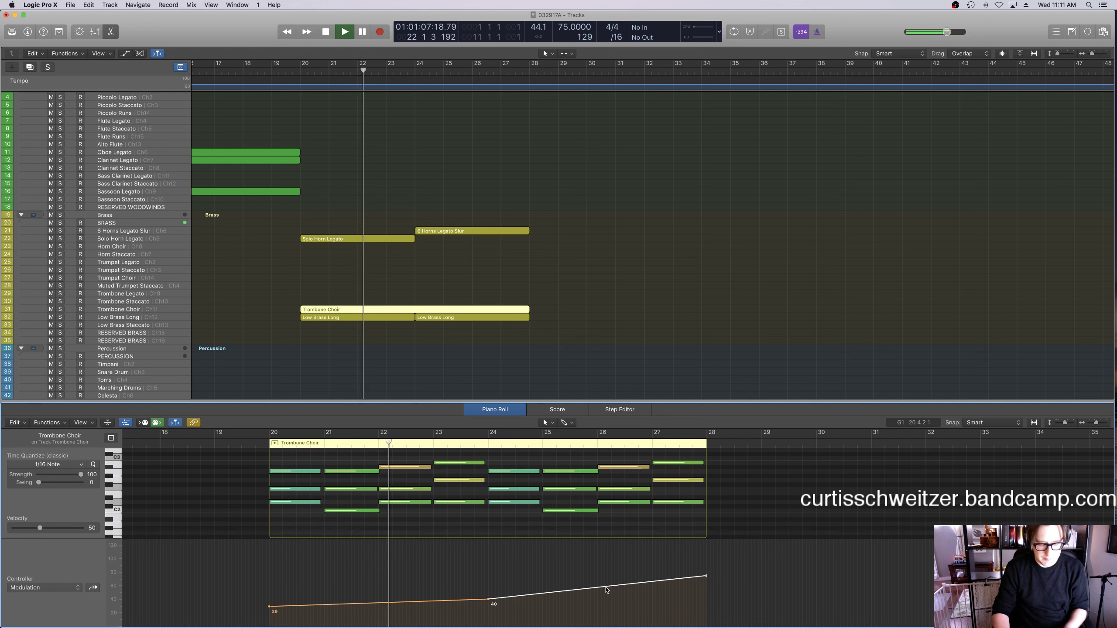
pyautogui.moveTo(621, 583); pyautogui.dragTo(620, 592)
pyautogui.press('e')
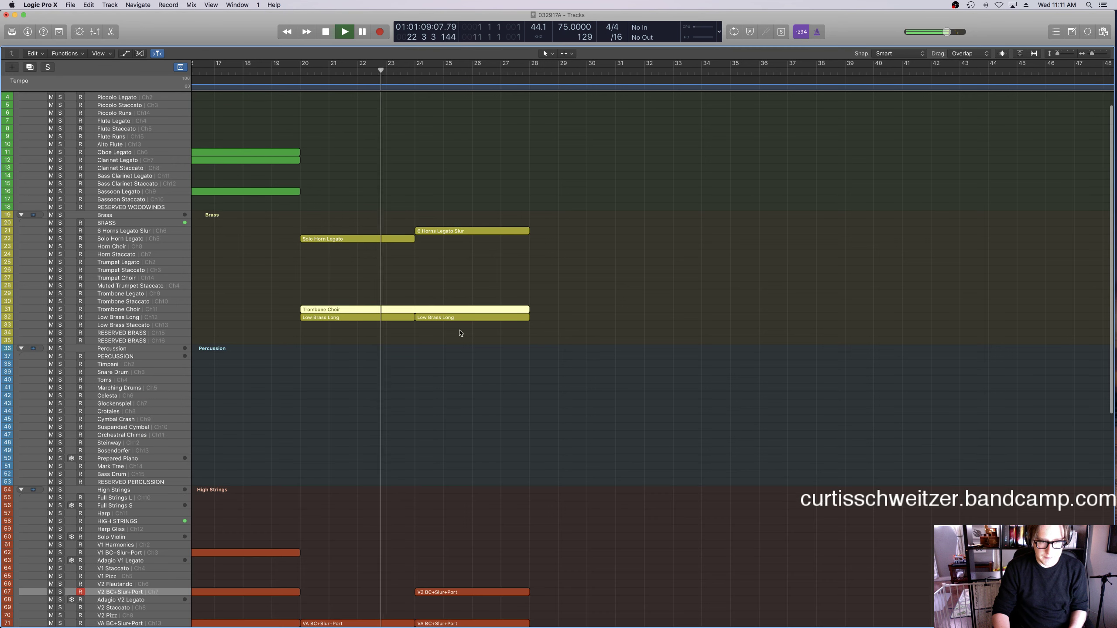
# Join the two Low Brass Long regions and draw a rising Modulation ramp from bar 24 to bar 28.
pyautogui.click(439, 318)
pyautogui.press('j')
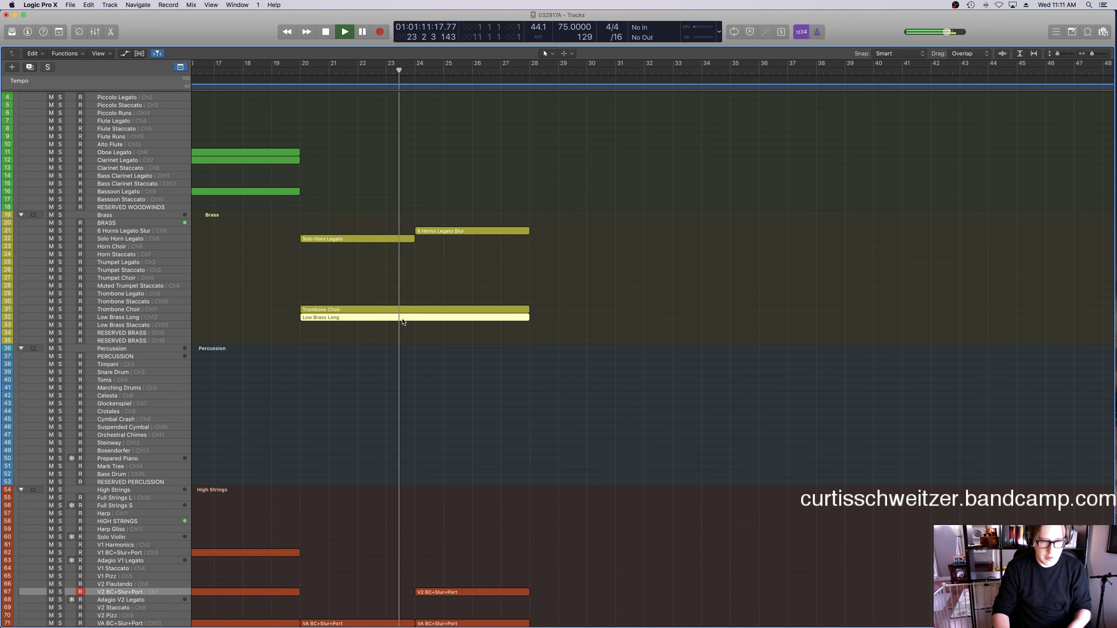
pyautogui.press('e')
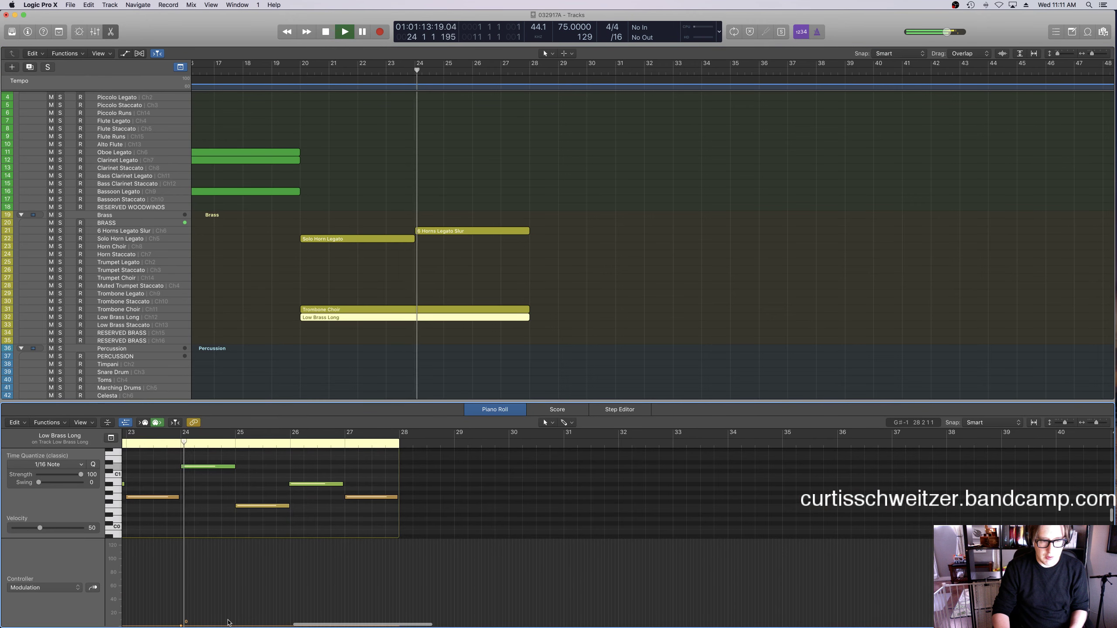
pyautogui.moveTo(261, 621); pyautogui.dragTo(399, 594)
pyautogui.press('e')
# Join the viola, cello and Basses Slur regions into one continuous region per track, ending at bar 28.
pyautogui.scroll(-10, 543, 352)
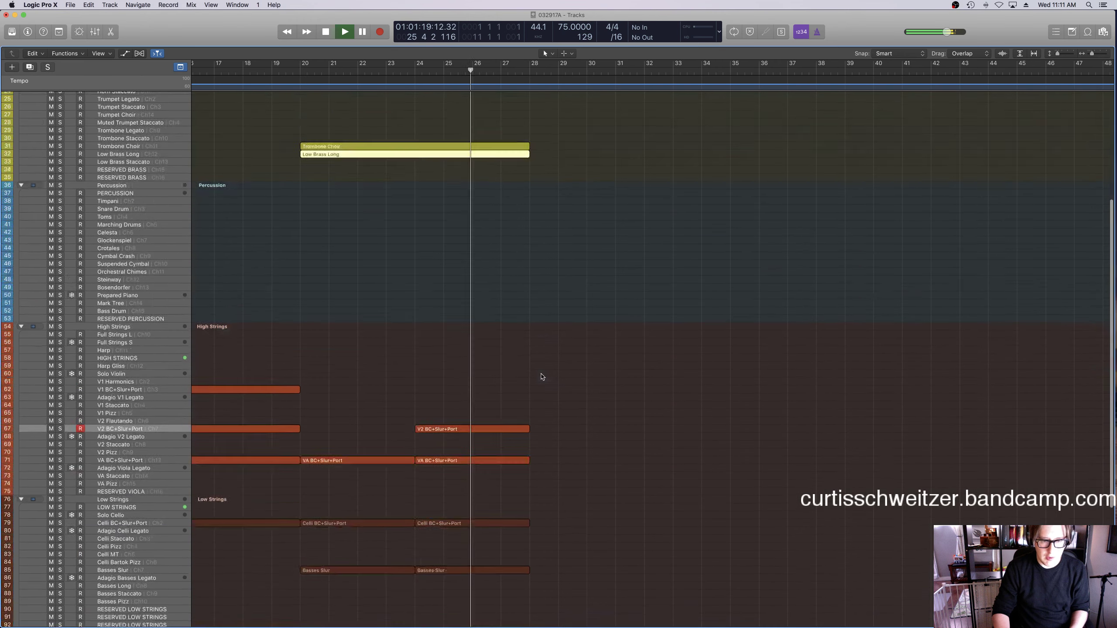
pyautogui.moveTo(442, 414); pyautogui.dragTo(290, 393)
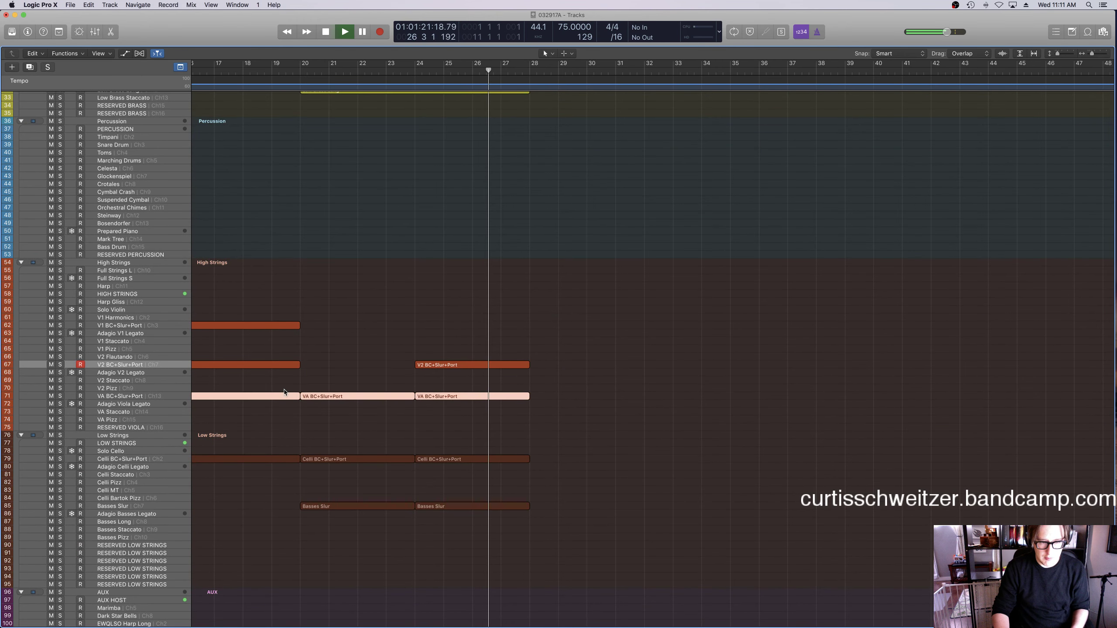
pyautogui.press('j')
pyautogui.moveTo(446, 479); pyautogui.dragTo(283, 458)
pyautogui.press('j')
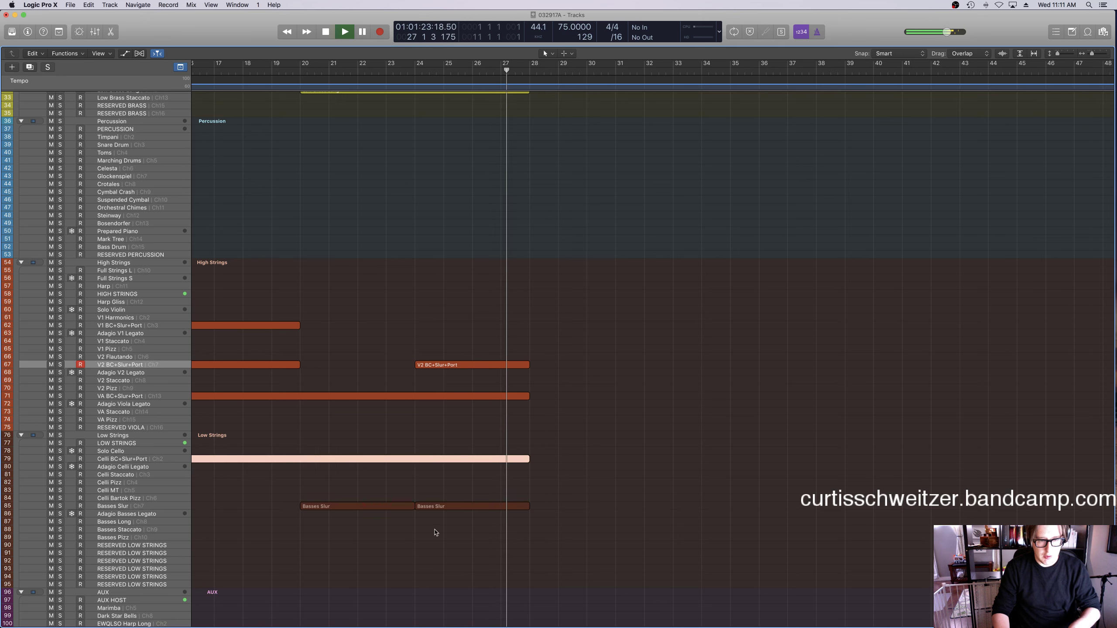
pyautogui.moveTo(434, 530); pyautogui.dragTo(368, 506)
pyautogui.press('j')
pyautogui.scroll(3, 489, 389)
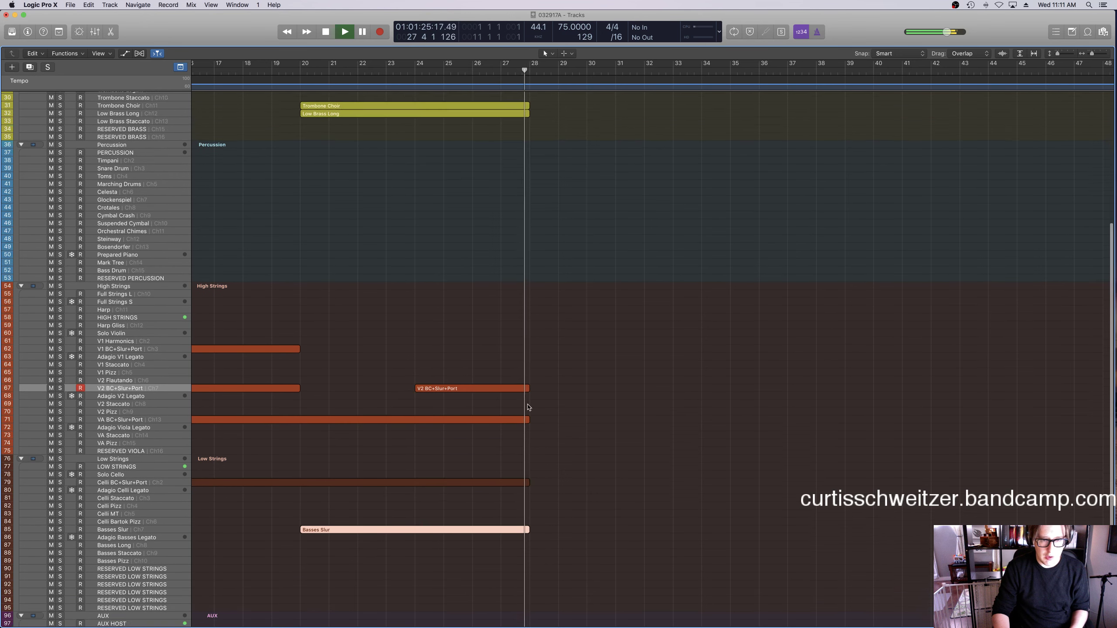
# Set the Expression of the joined Basses Slur region to 22 from bar 20 and start playback there.
pyautogui.press('space')
pyautogui.moveTo(401, 72); pyautogui.dragTo(415, 72)
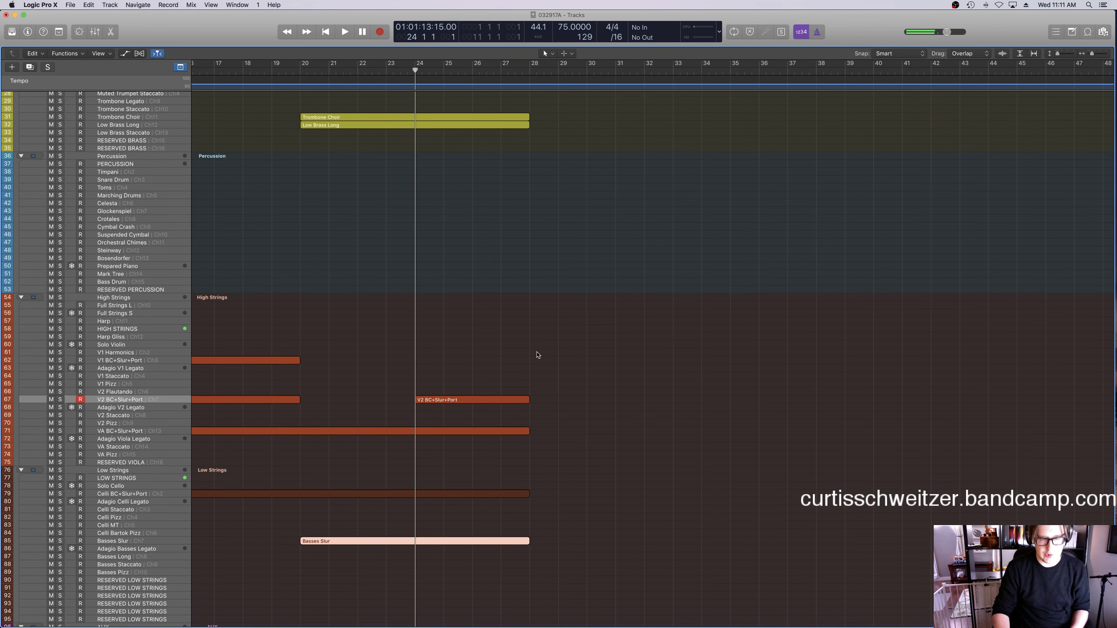
pyautogui.press('e')
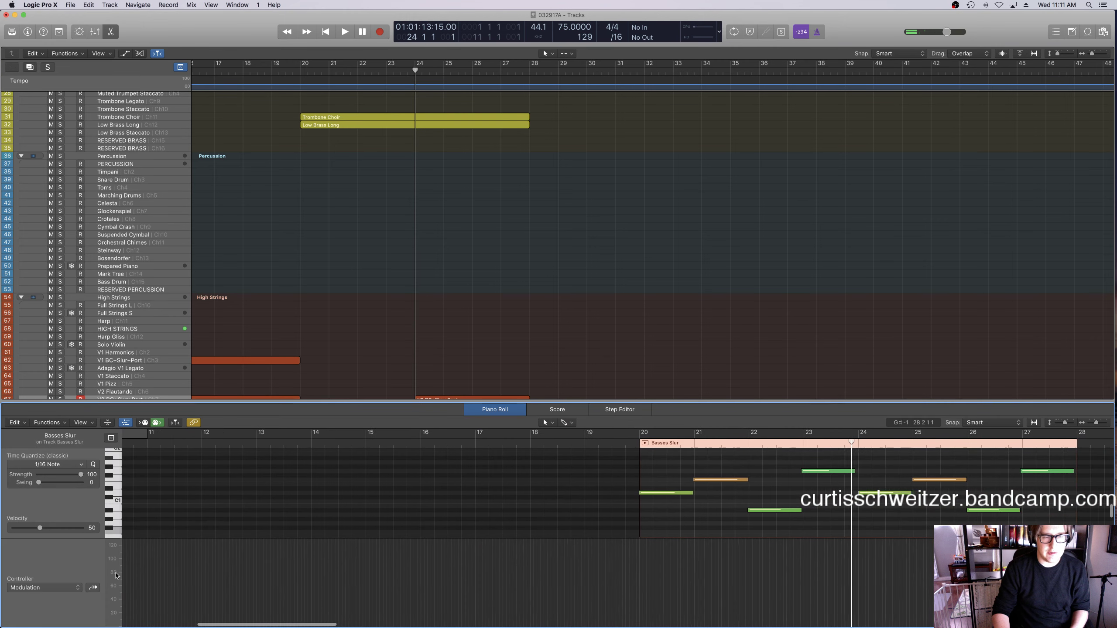
pyautogui.click(52, 588)
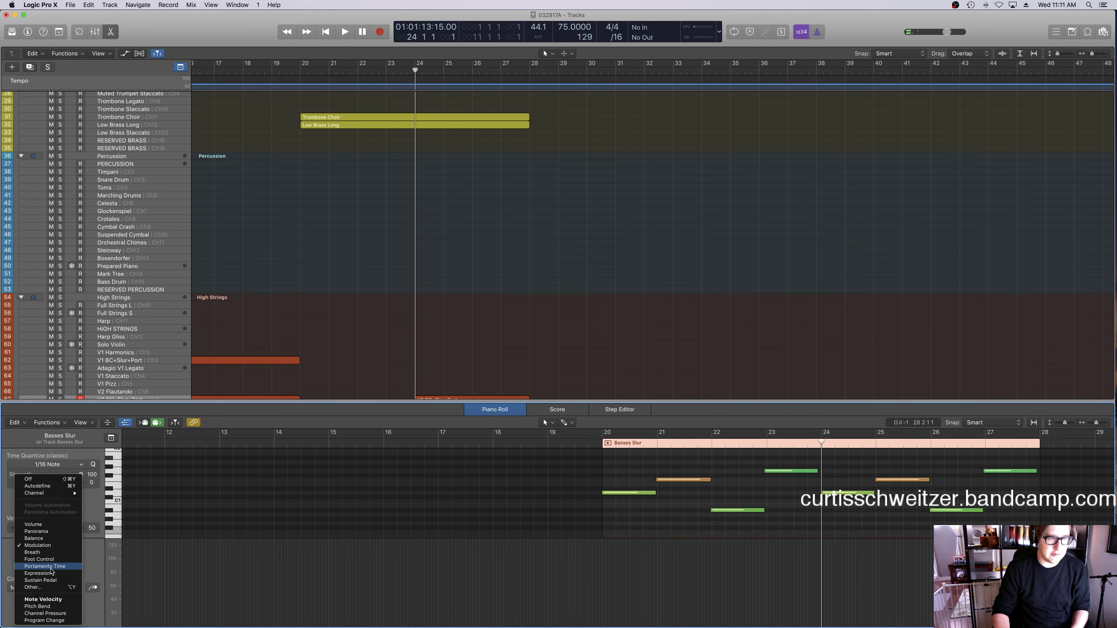
pyautogui.click(49, 574)
pyautogui.hscroll(10, 373, 581)
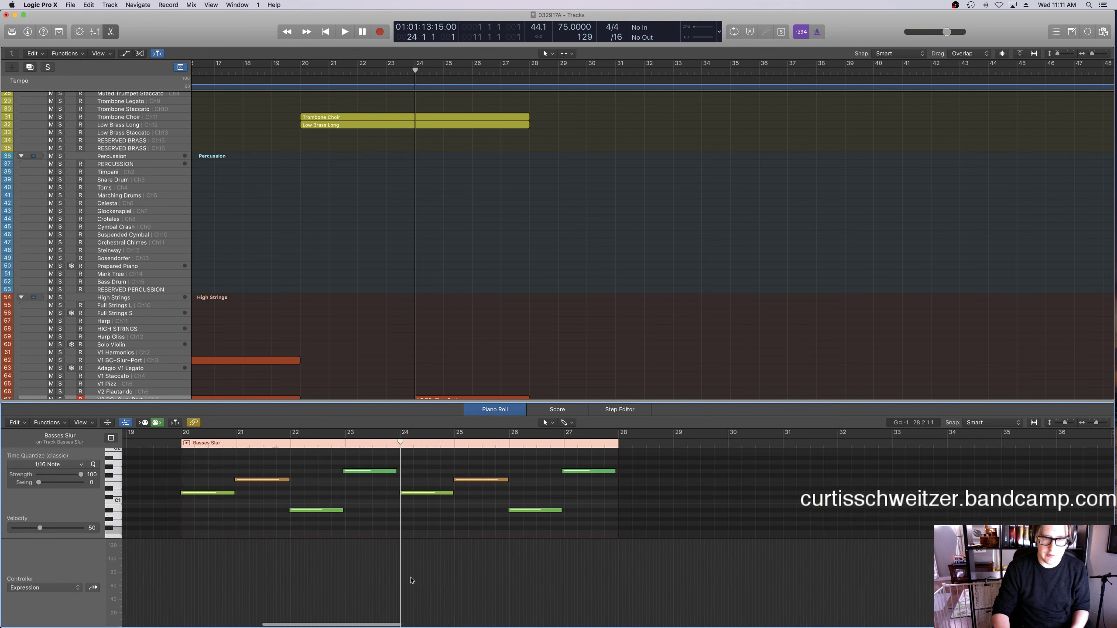
pyautogui.hscroll(-2, 374, 580)
pyautogui.click(185, 611)
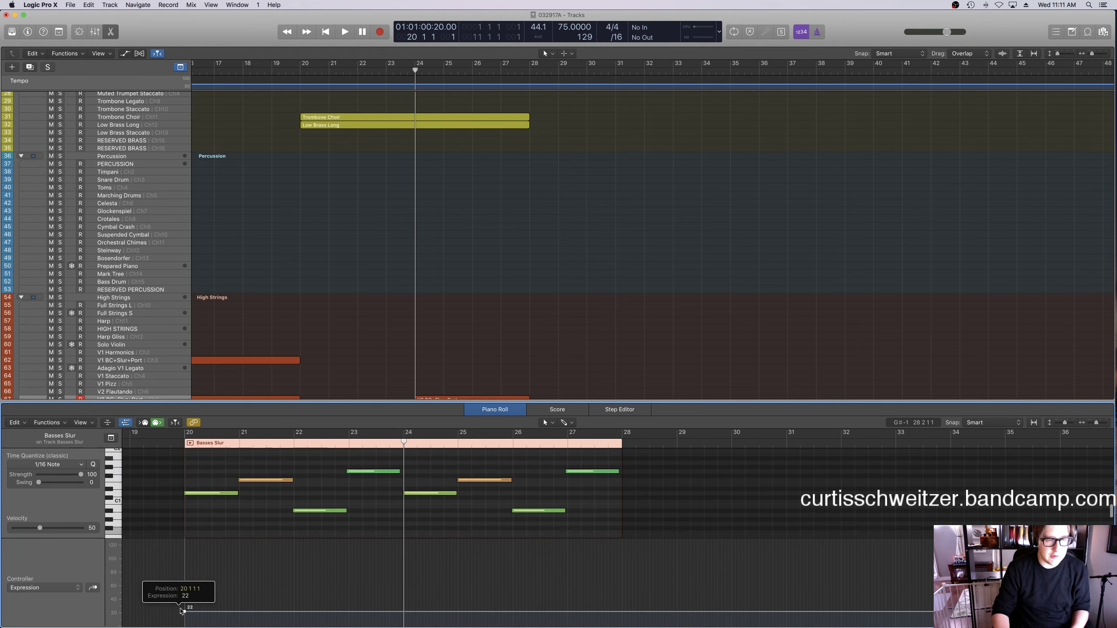
pyautogui.click(178, 445)
pyautogui.press('space')
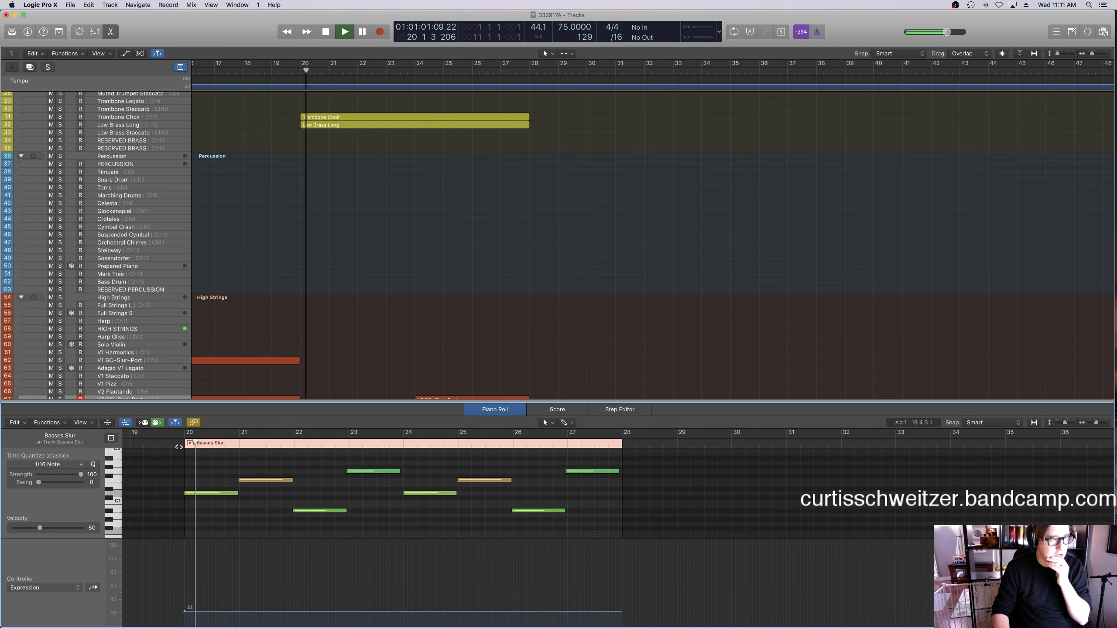
# Hold the basses' Expression at 22 until bar 24, with a ramp up to about 50 at bar 28.
pyautogui.click(399, 611)
pyautogui.click(421, 611)
pyautogui.moveTo(423, 612); pyautogui.dragTo(621, 594)
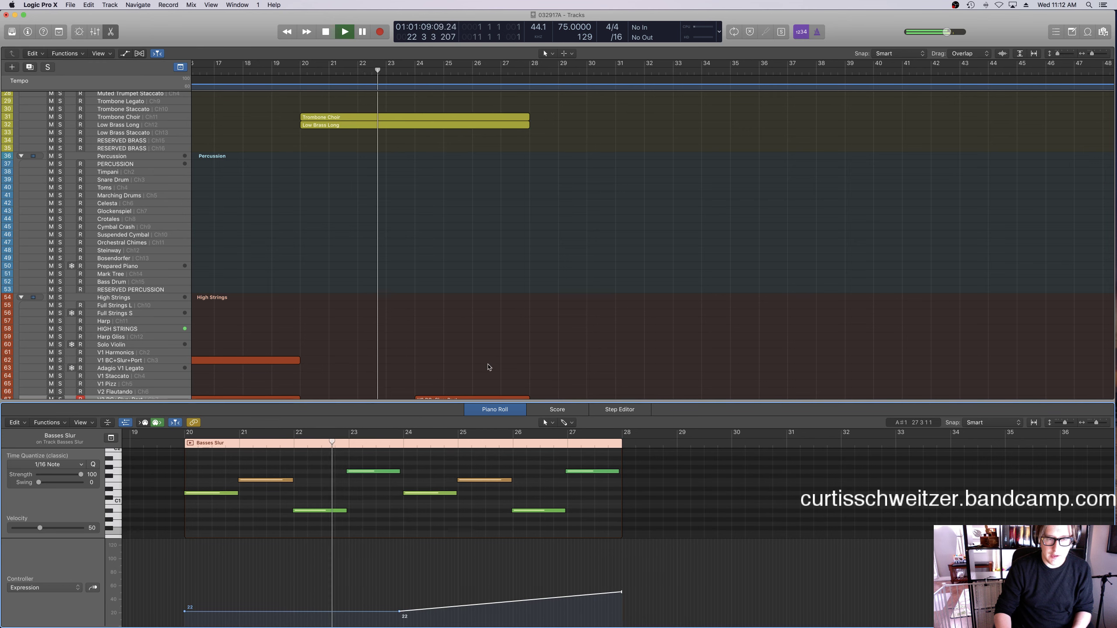
# In the Celli BC+Slur+Port region, ramp Expression from 47 just before bar 24 up to about 75 at bar 28.
pyautogui.scroll(-3, 482, 368)
pyautogui.scroll(-8, 482, 368)
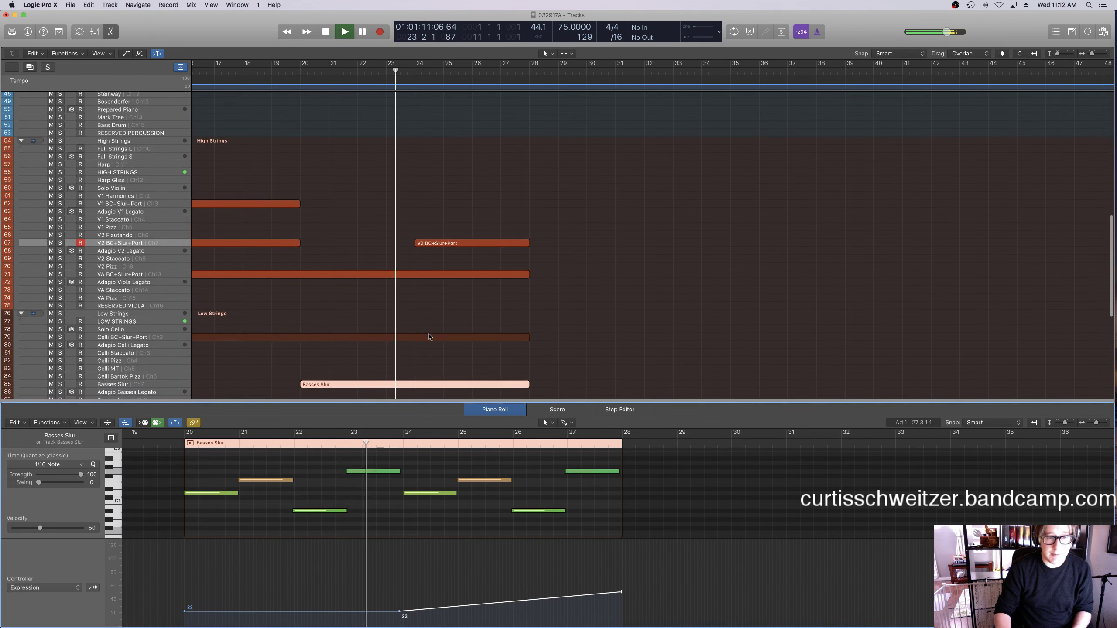
pyautogui.click(431, 338)
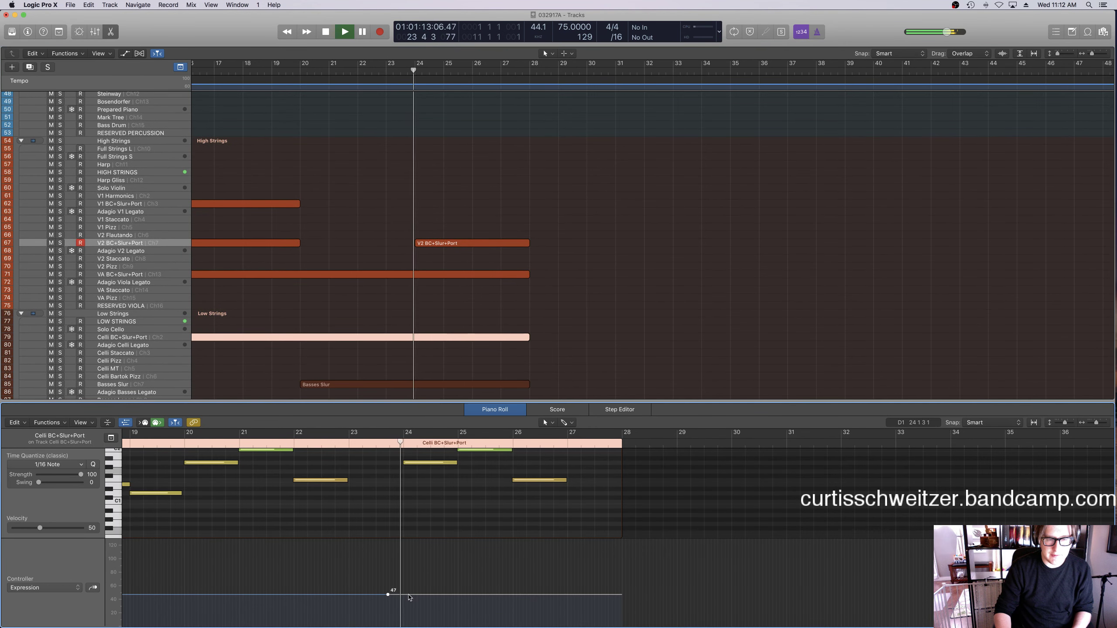
pyautogui.click(388, 594)
pyautogui.moveTo(517, 593); pyautogui.dragTo(517, 579)
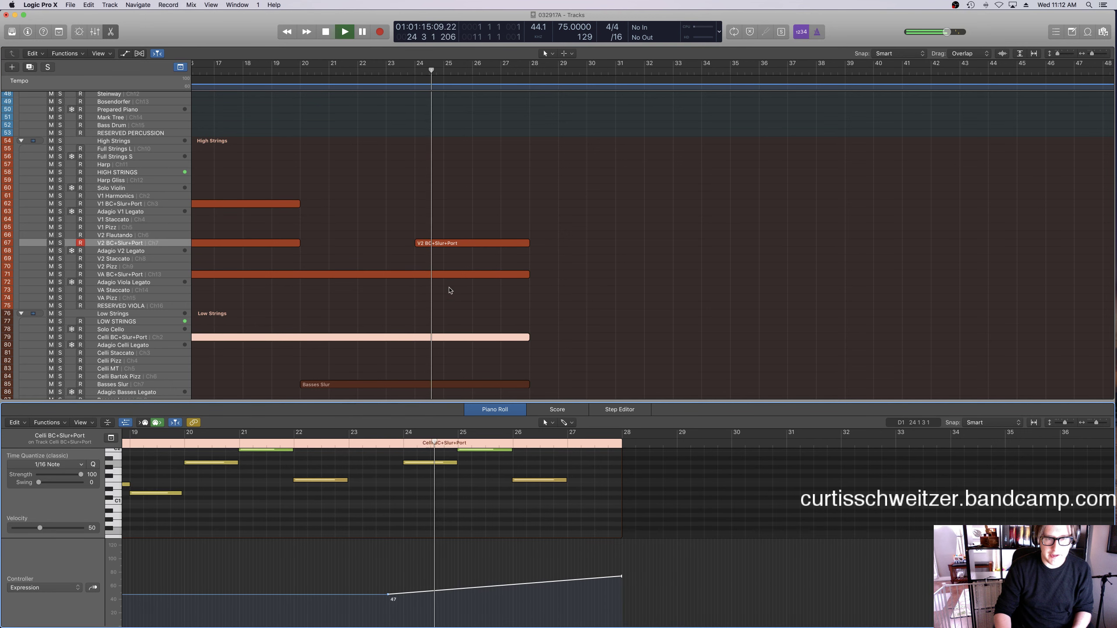
# In the VA BC+Slur+Port region, ramp Expression from 43 at bar 25 up to 69 at bar 28.
pyautogui.click(438, 275)
pyautogui.click(459, 597)
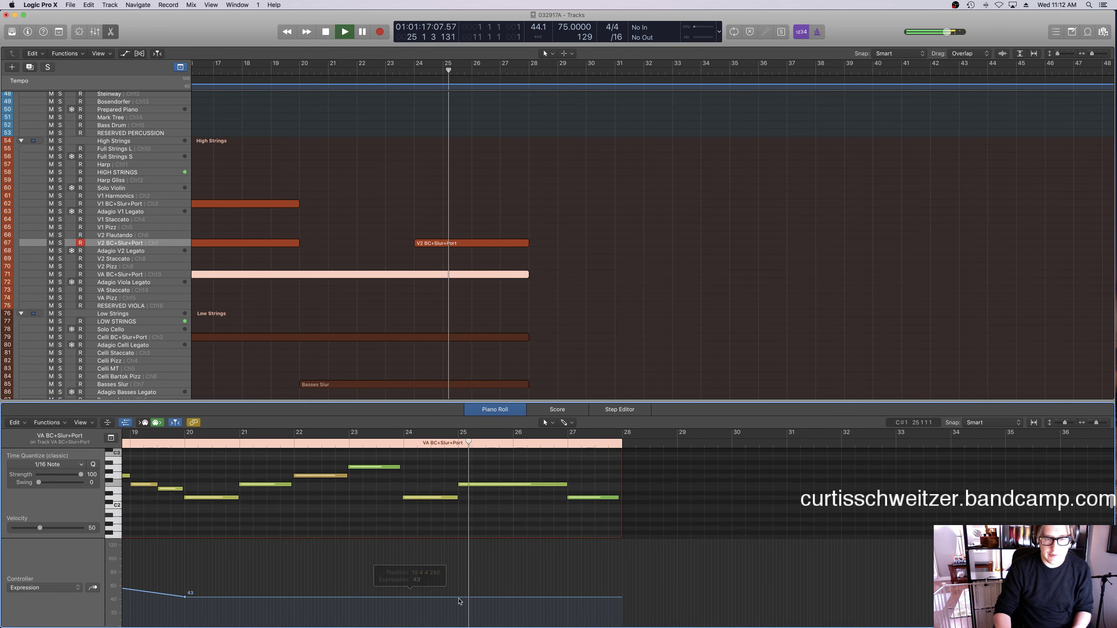
pyautogui.moveTo(623, 591); pyautogui.dragTo(623, 579)
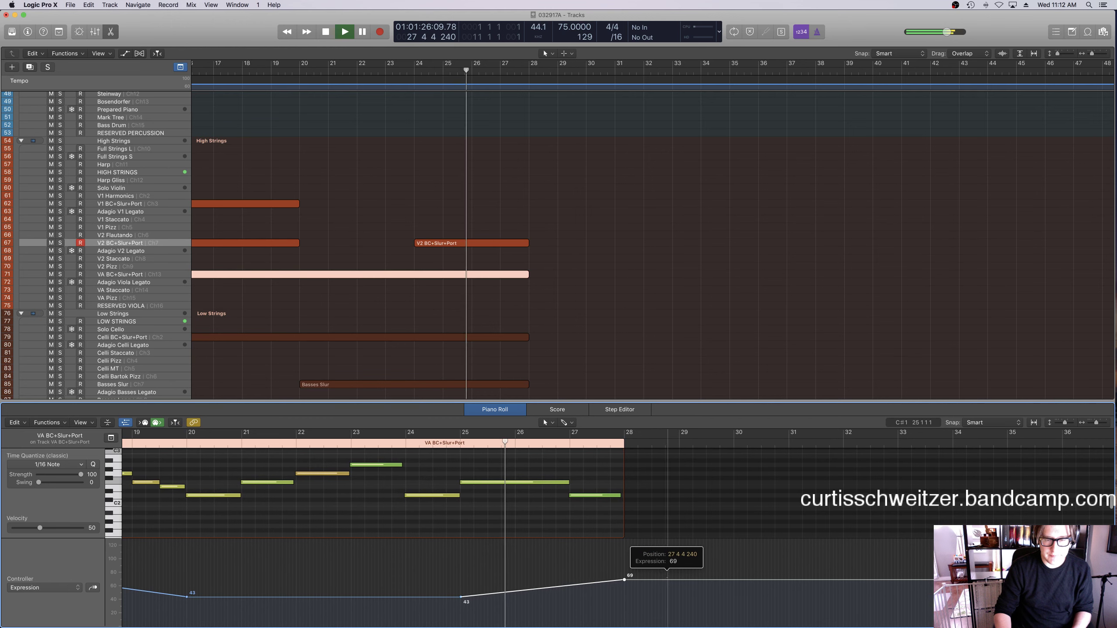
pyautogui.click(586, 282)
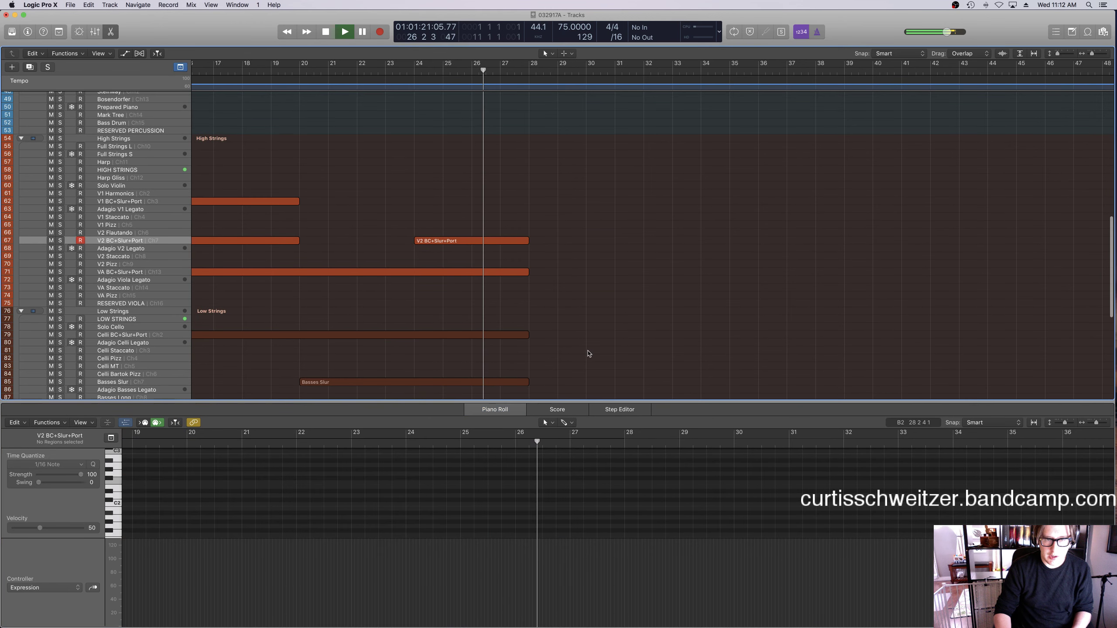
pyautogui.press('e')
# Raise the end of the Modulation ramp in the 6 Horns Legato Slur region to 81 just before bar 28.
pyautogui.scroll(10, 590, 353)
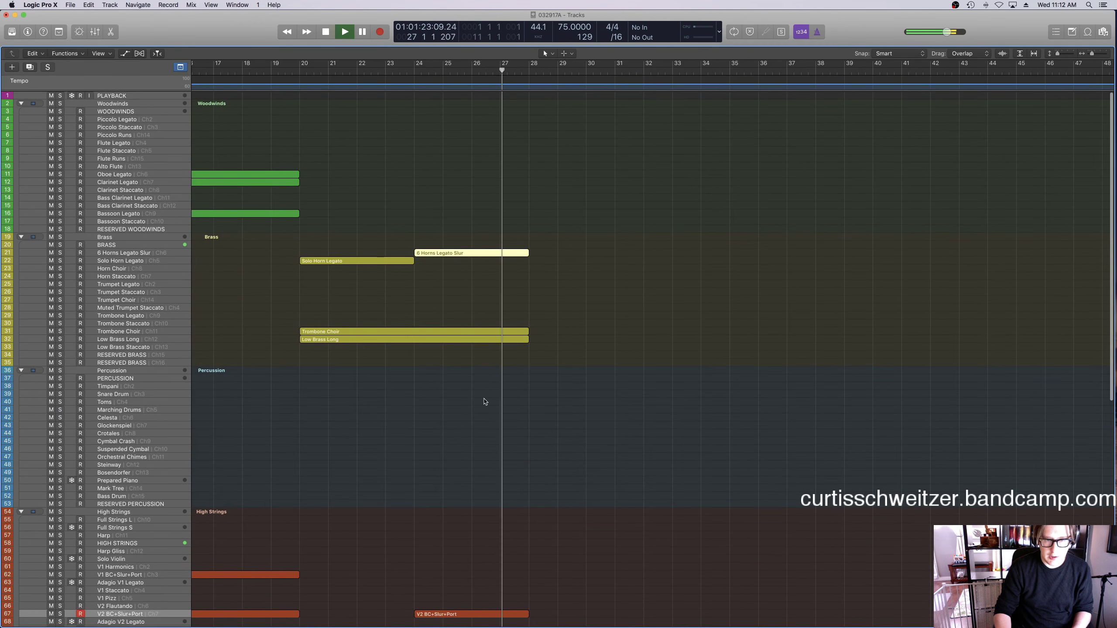
pyautogui.press('e')
pyautogui.click(44, 588)
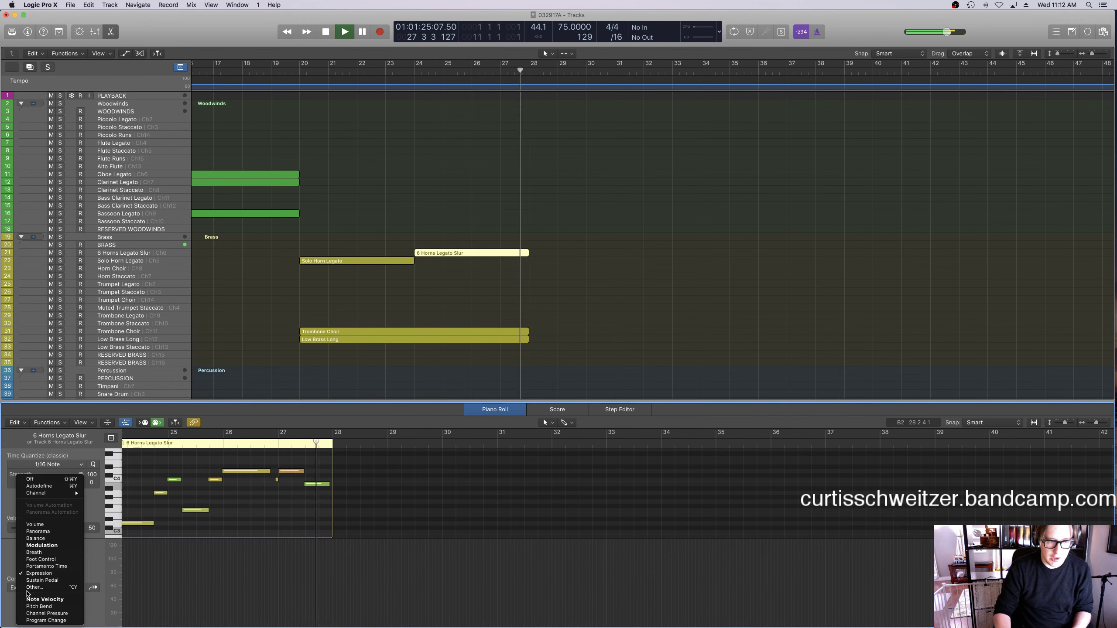
pyautogui.click(42, 545)
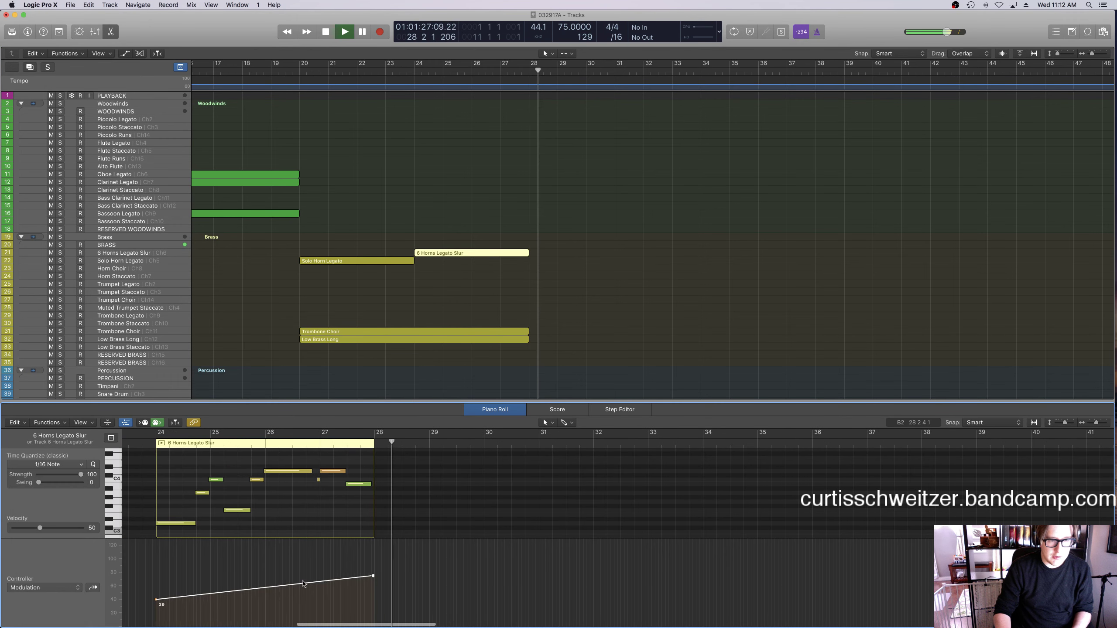
pyautogui.moveTo(373, 576); pyautogui.dragTo(374, 569)
pyautogui.press('e')
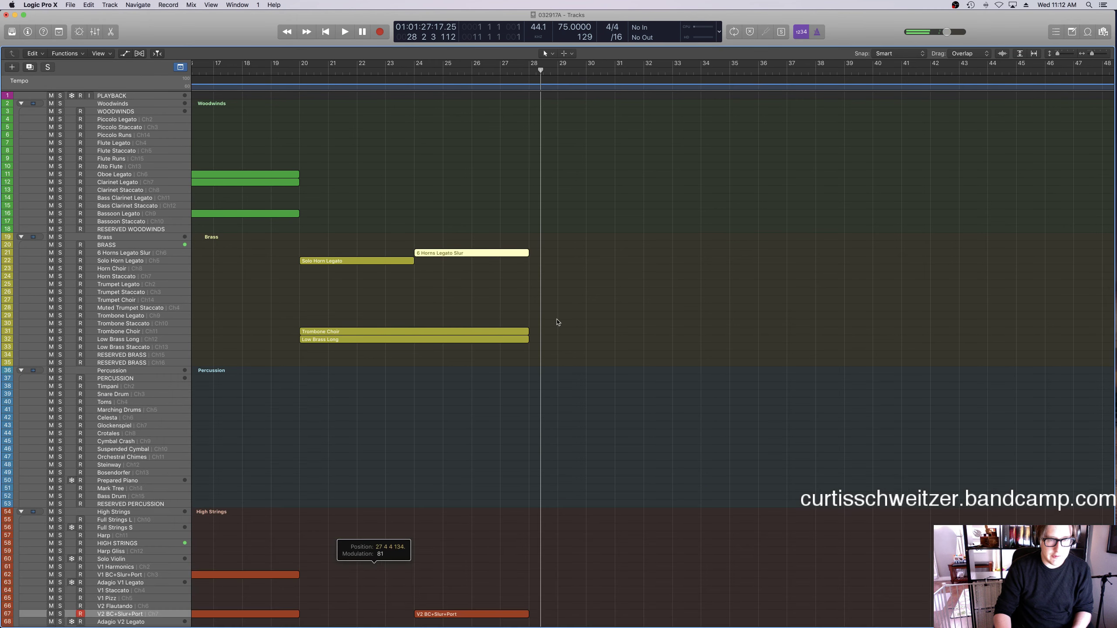
# Record a short-note part of about two bars on Full Strings S from bar 28 and quantize its notes to 1/16.
pyautogui.click(250, 441)
pyautogui.scroll(-6, 238, 453)
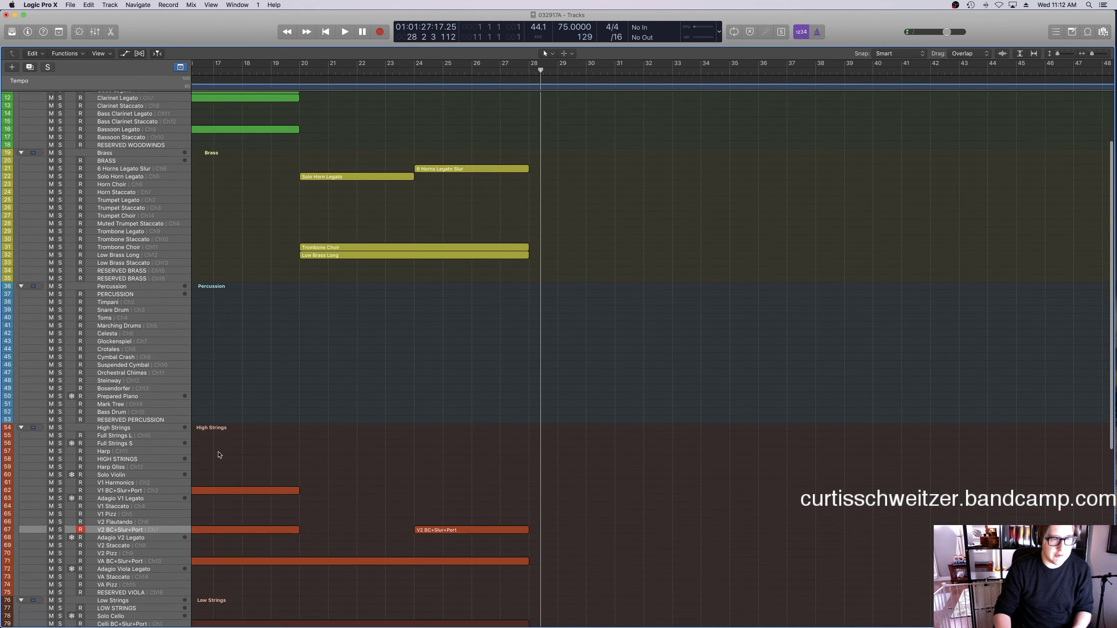
pyautogui.click(130, 406)
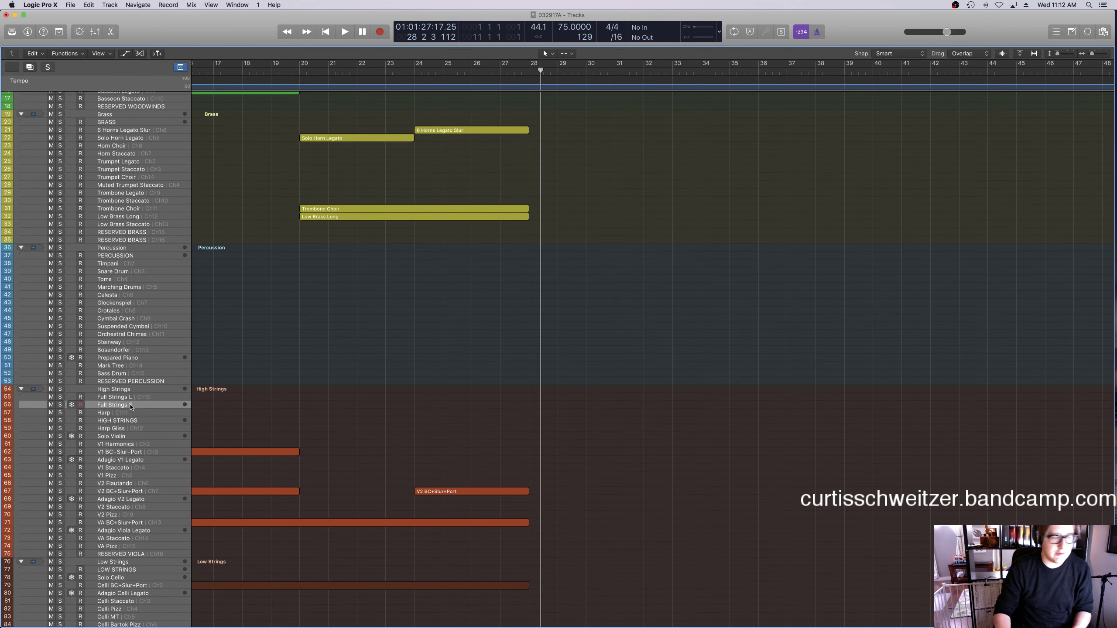
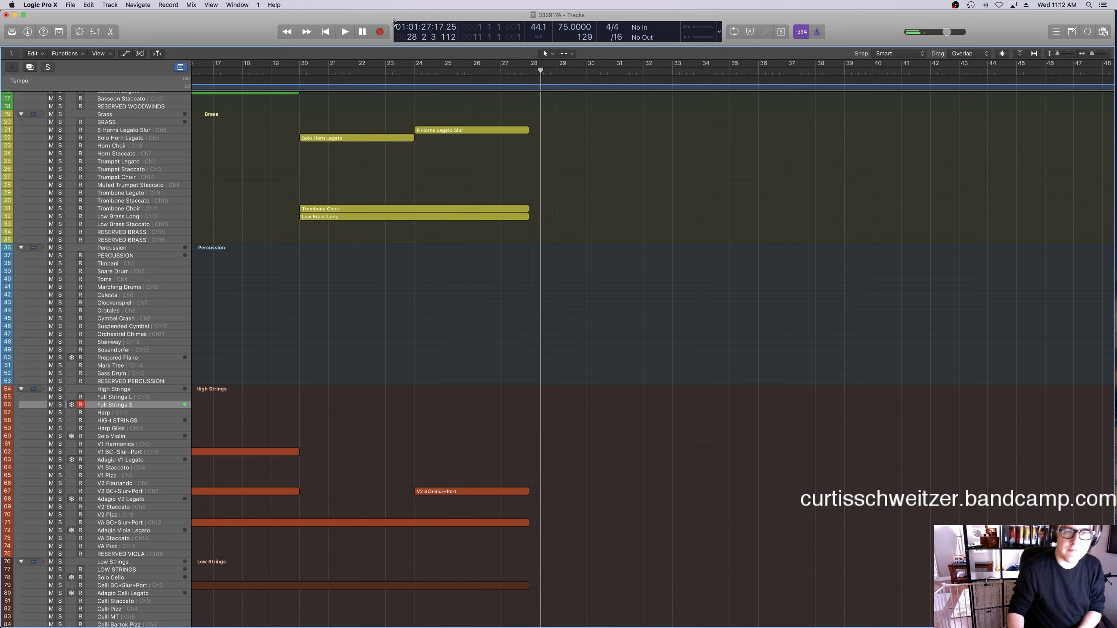
pyautogui.doubleClick(418, 71)
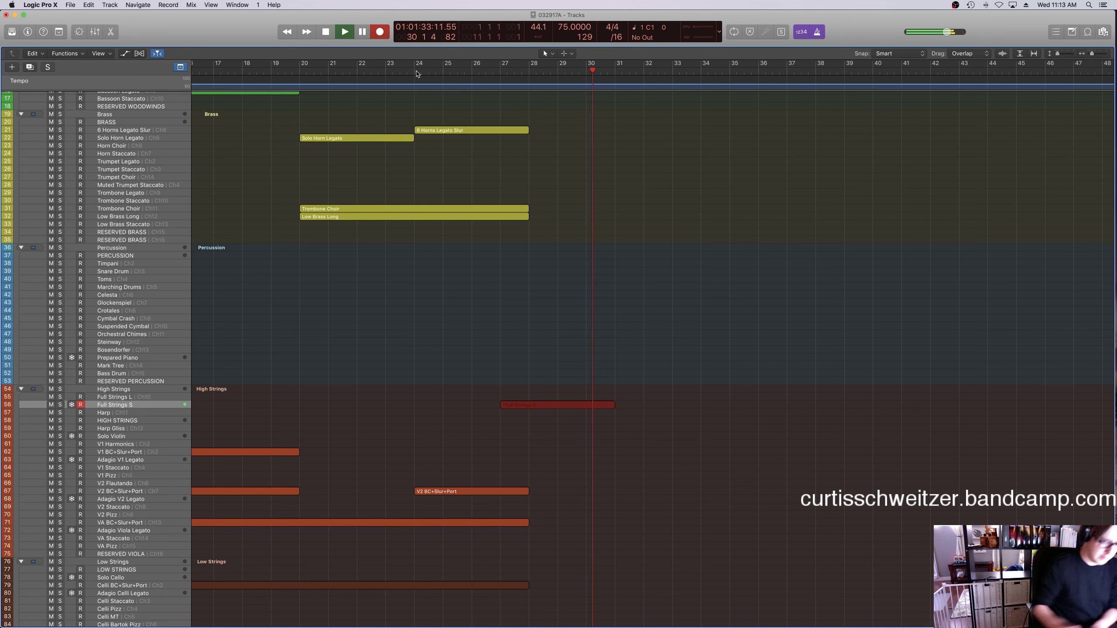
pyautogui.press('space')
pyautogui.press('e')
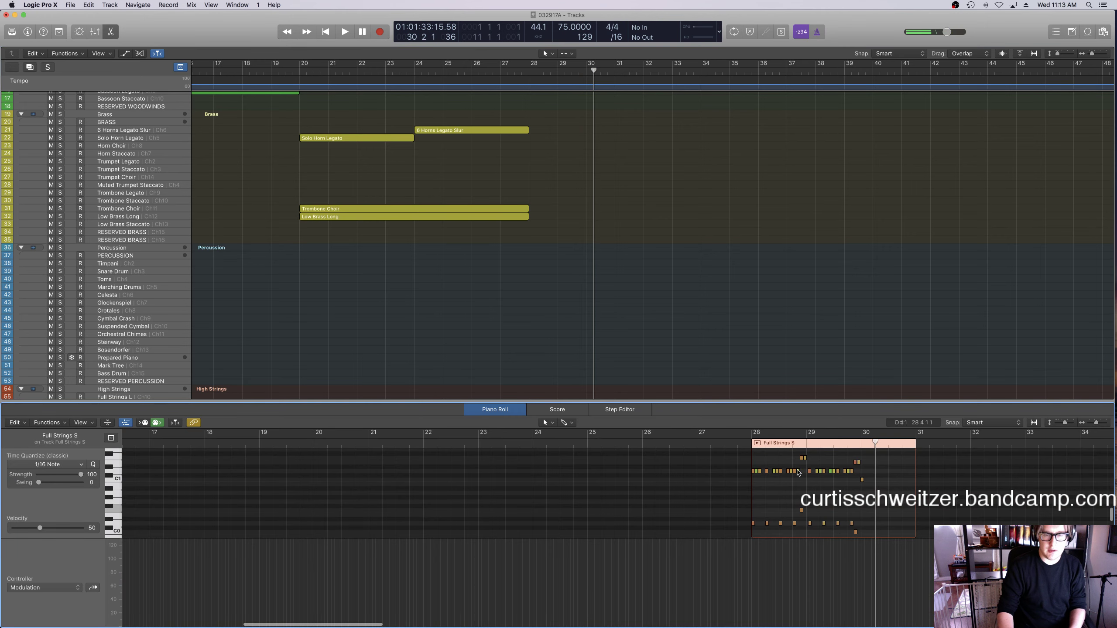
pyautogui.hotkey('shift', 'space')
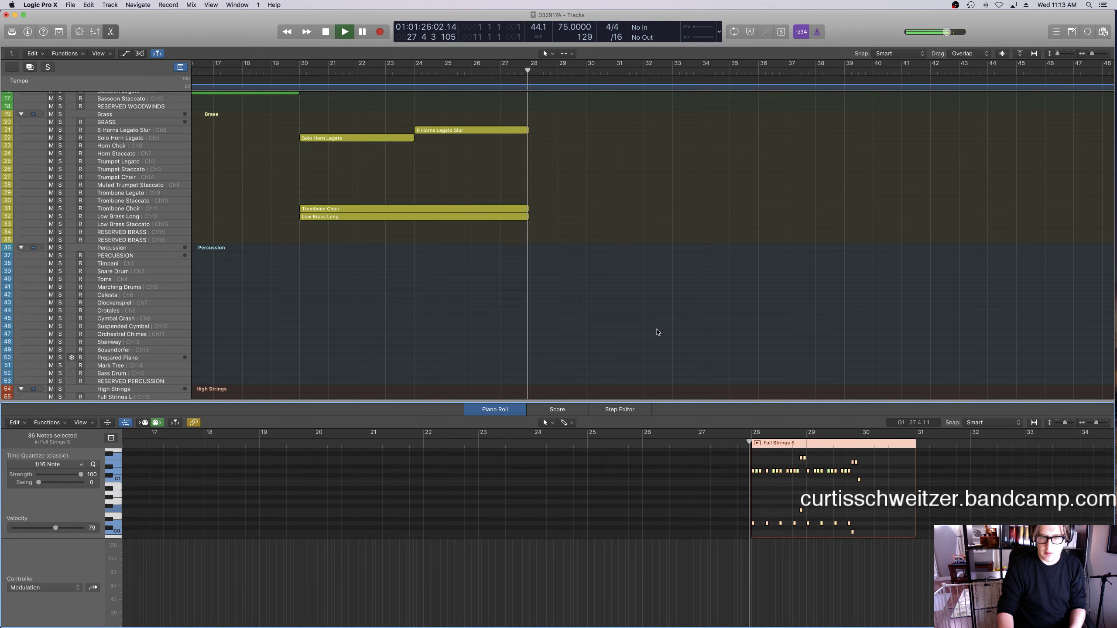
# Extend the loops of the last Taiko B and HVCTY Stack regions to bar 32.
pyautogui.click(653, 331)
pyautogui.press('e')
pyautogui.scroll(-10, 653, 327)
pyautogui.moveTo(532, 589); pyautogui.dragTo(644, 555)
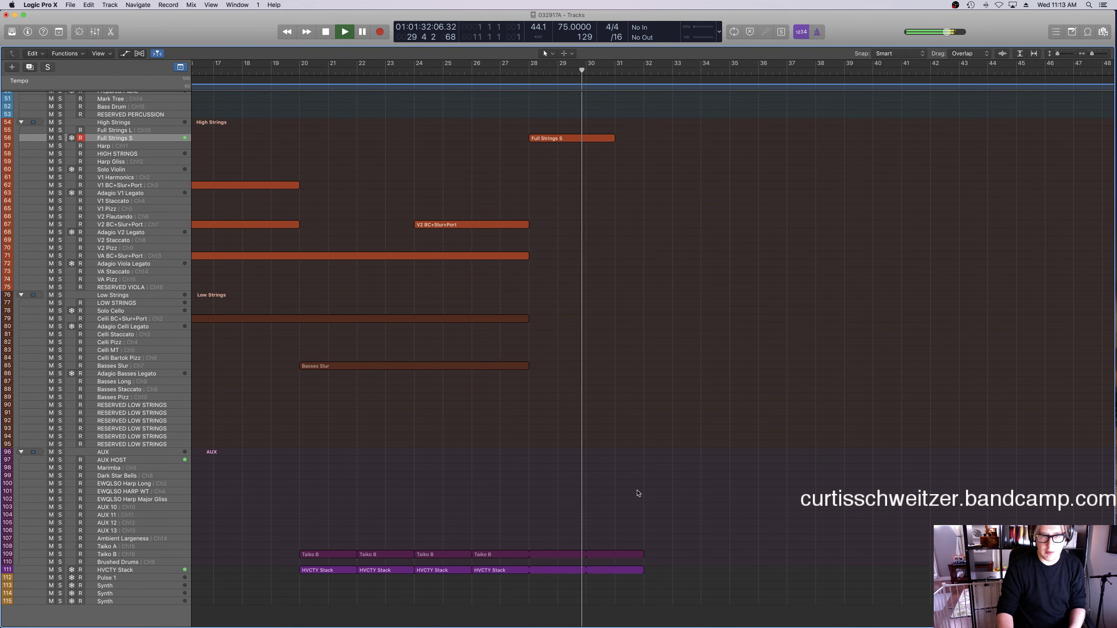
# Split the Full Strings S region at bar 30 and delete the part after the split.
pyautogui.scroll(15, 638, 492)
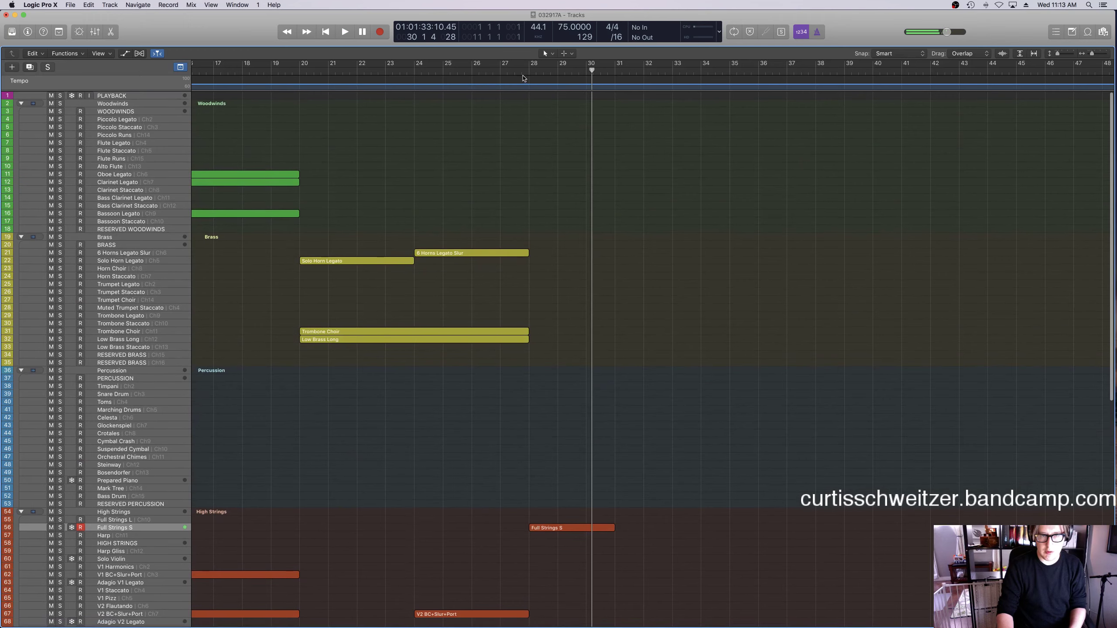
pyautogui.click(526, 69)
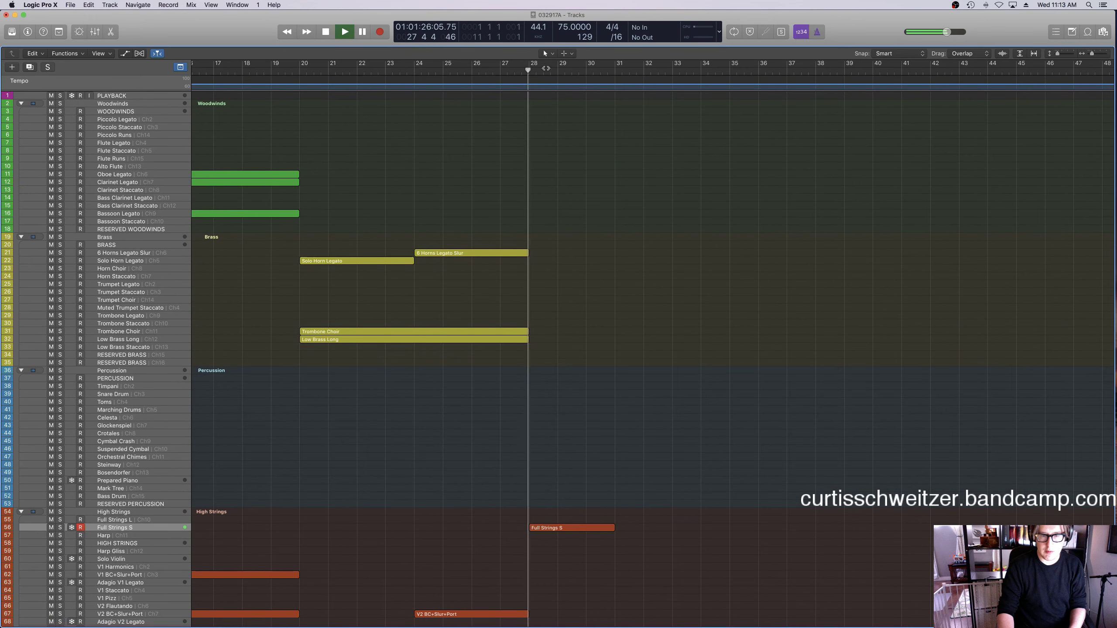
pyautogui.click(584, 70)
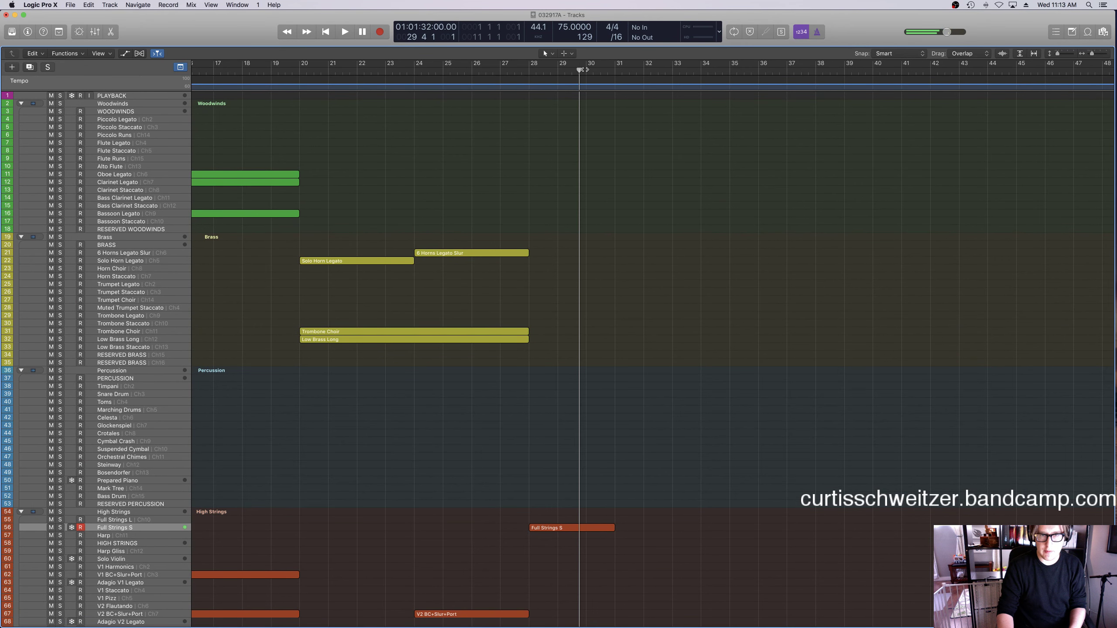
pyautogui.doubleClick(600, 532)
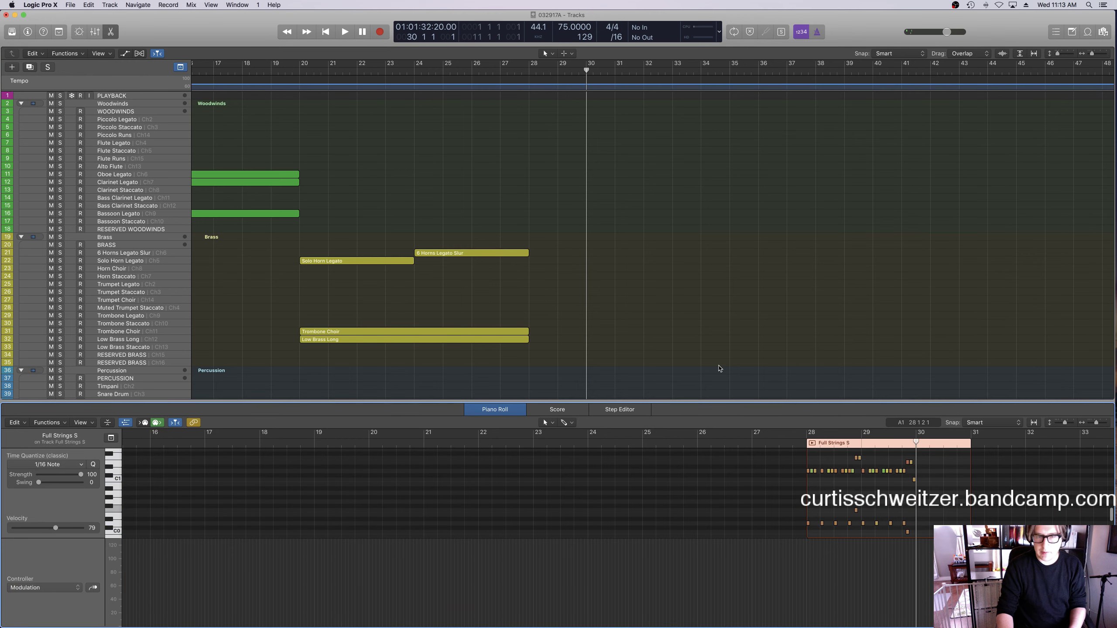
pyautogui.press('p')
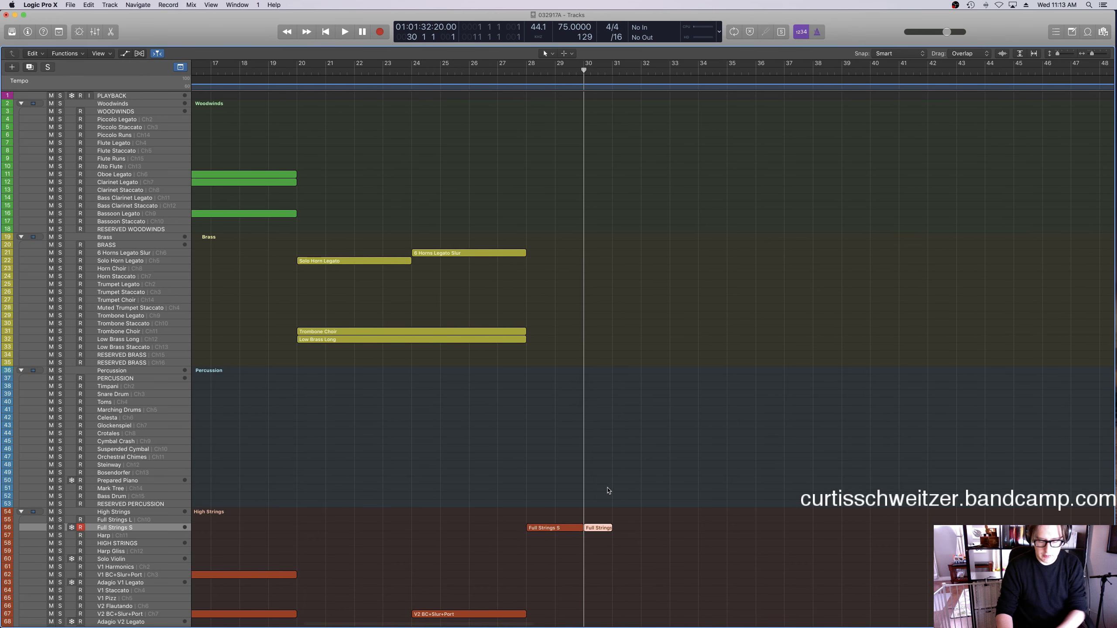
pyautogui.press('Delete')
# Loop the trimmed Full Strings S region out to bar 32 and play back from bar 27.
pyautogui.scroll(-4, 594, 471)
pyautogui.moveTo(582, 462); pyautogui.dragTo(640, 461)
pyautogui.doubleClick(507, 83)
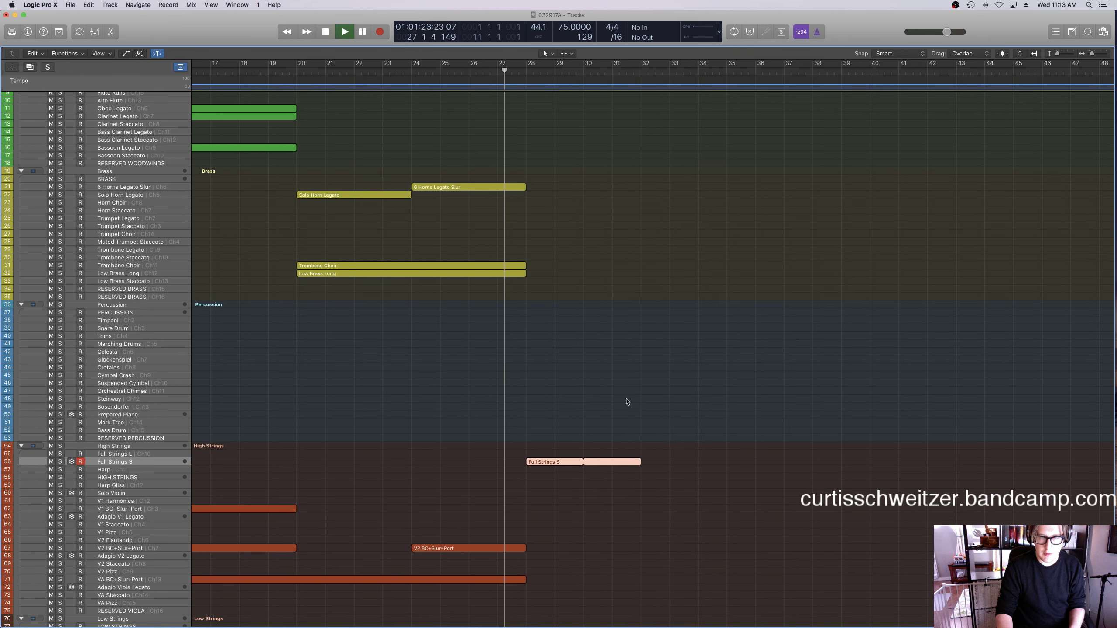
# Copy the looped Full Strings S region onto the Celli Staccato track at bar 28.
pyautogui.scroll(-5, 628, 399)
pyautogui.moveTo(641, 407); pyautogui.dragTo(535, 329)
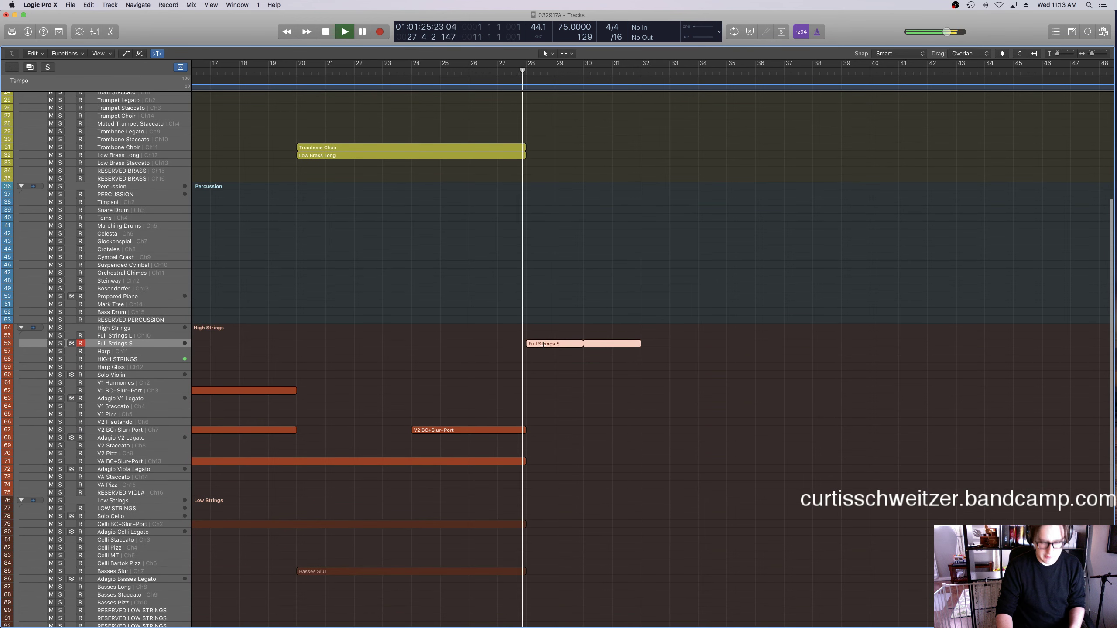
pyautogui.scroll(-3, 469, 393)
pyautogui.click(138, 492)
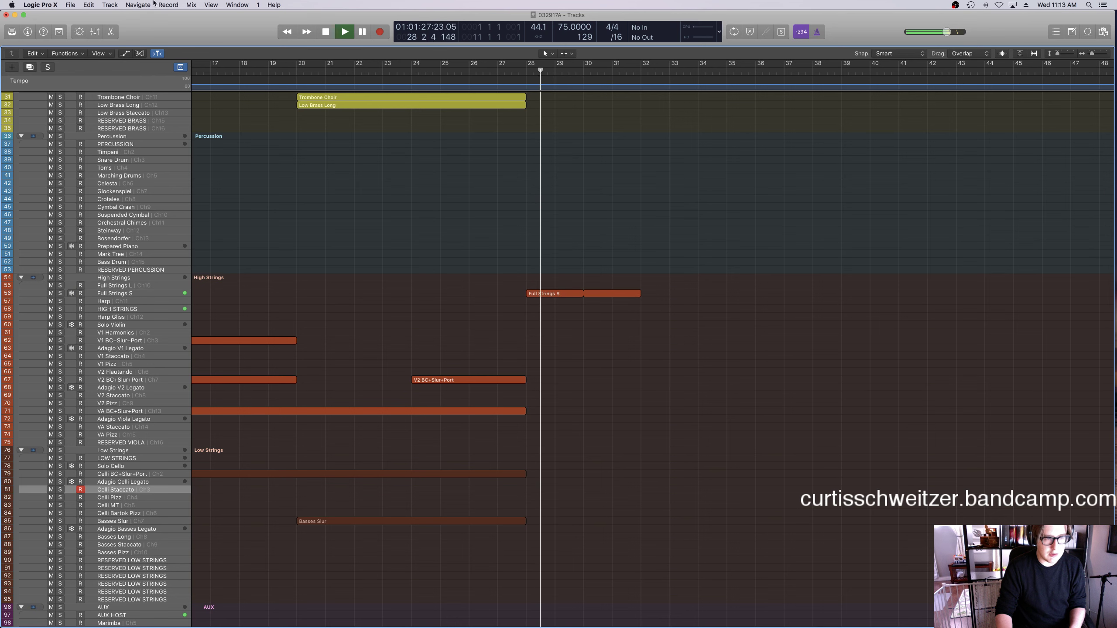
pyautogui.click(88, 4)
pyautogui.press('Return')
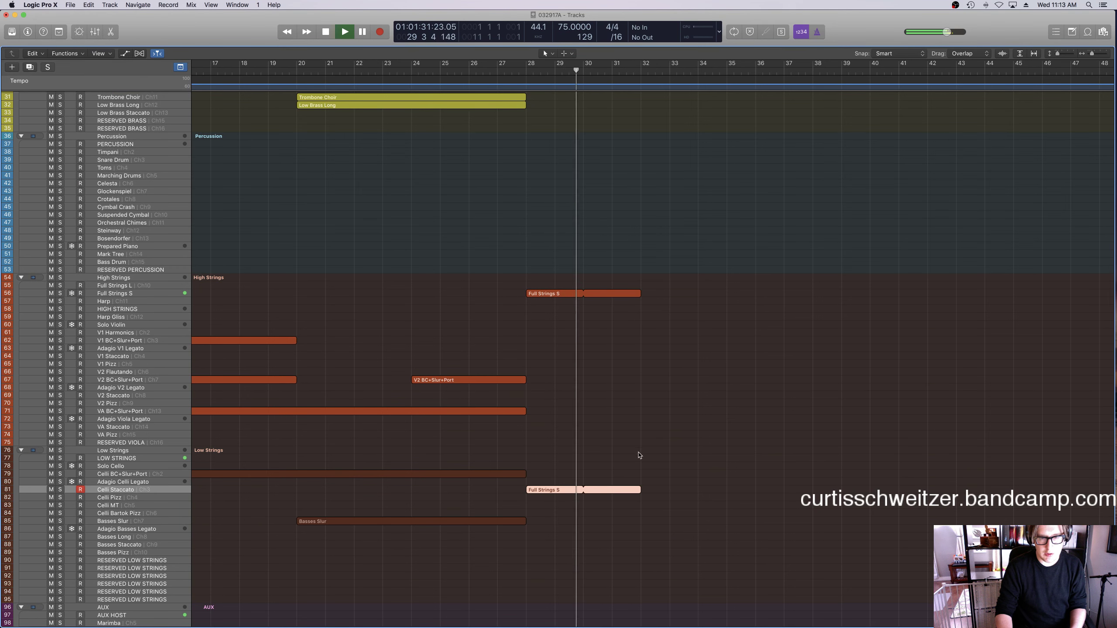
# Delete the low-octave notes from the Full Strings S copy on the Celli Staccato track.
pyautogui.doubleClick(567, 491)
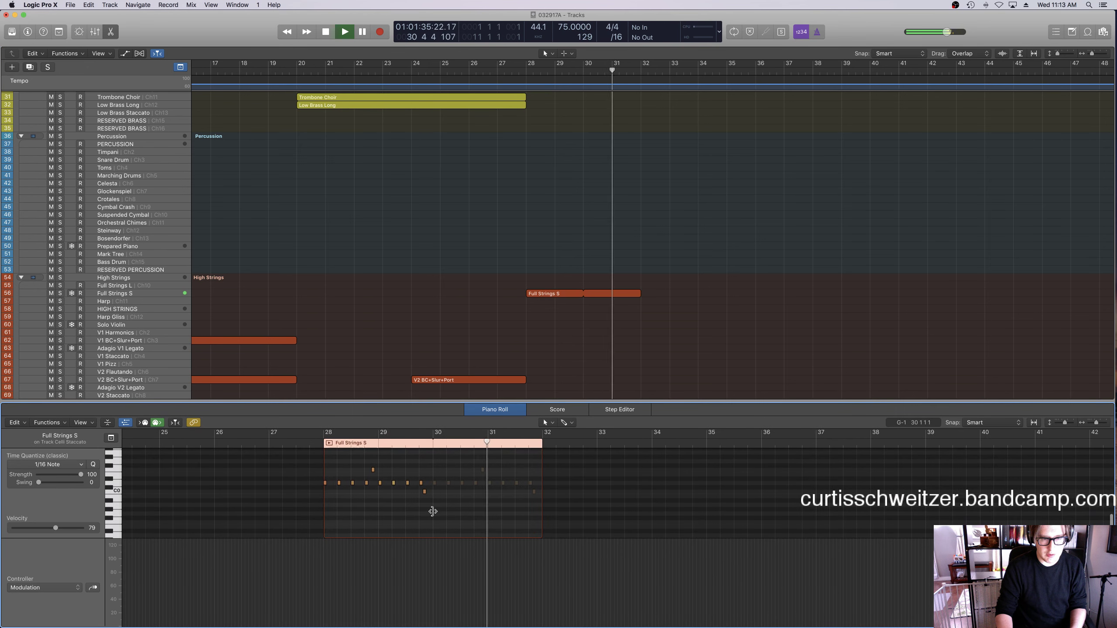
pyautogui.moveTo(433, 512); pyautogui.dragTo(321, 471)
pyautogui.moveTo(425, 485); pyautogui.dragTo(325, 559)
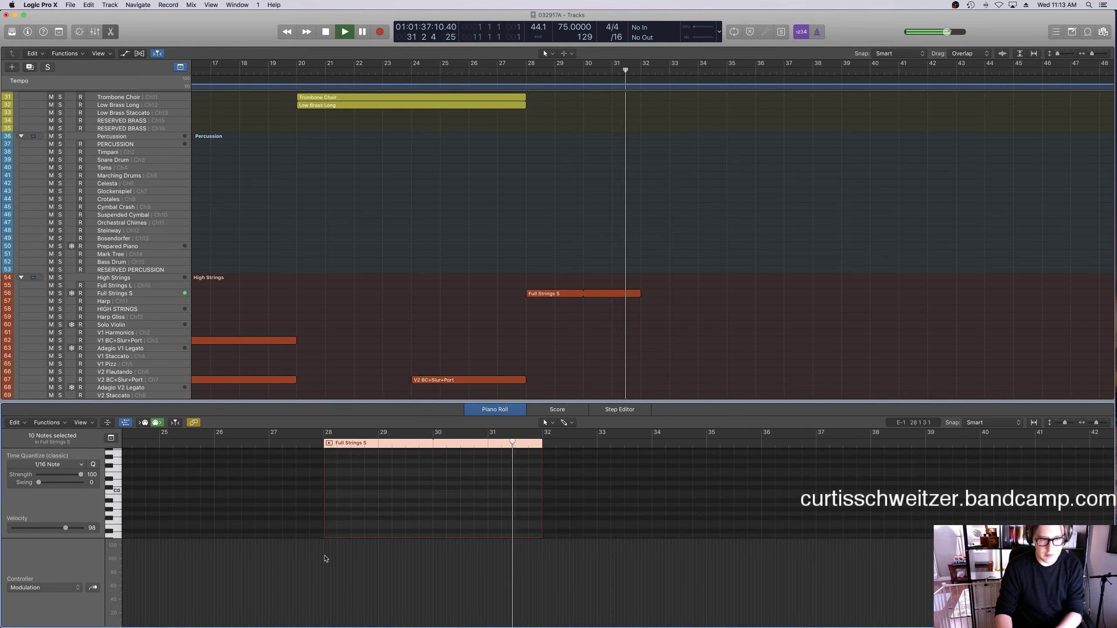
# Lower the Note Velocity of all remaining notes in the Celli Staccato region together by about 20.
pyautogui.click(44, 587)
pyautogui.click(383, 515)
pyautogui.press('space')
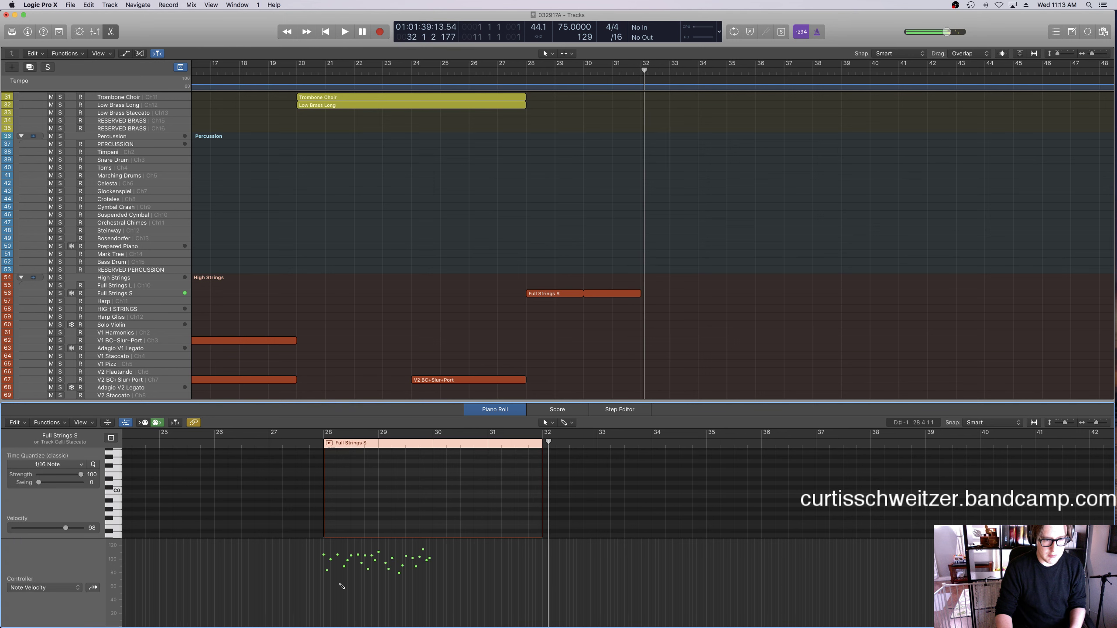
pyautogui.moveTo(339, 558); pyautogui.dragTo(339, 571)
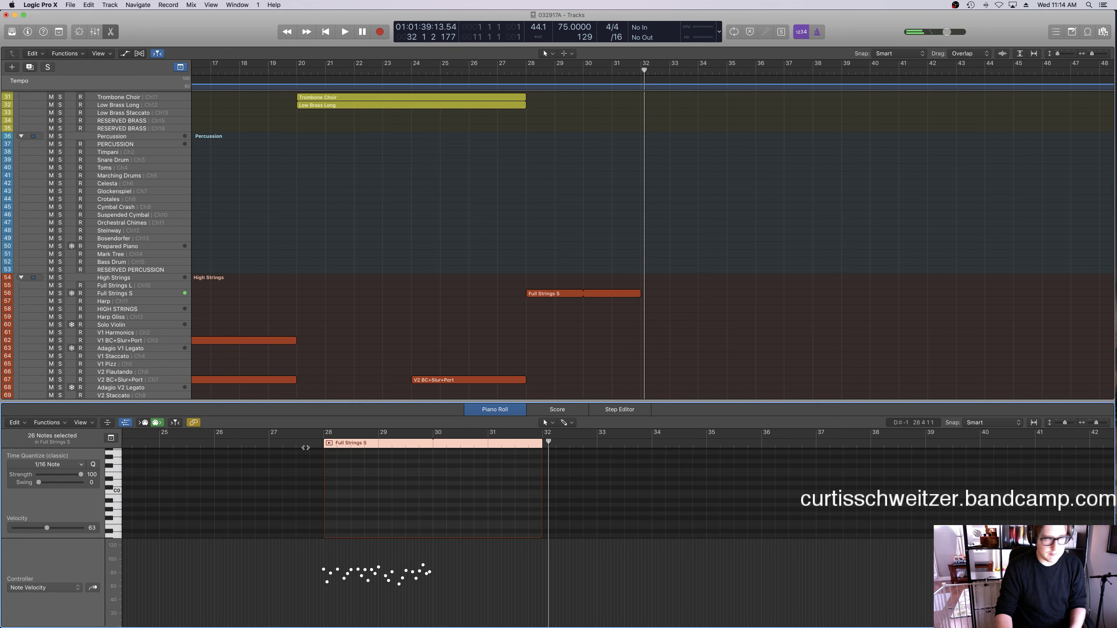
# Play back from bar 28 to check the staccato strings and look over the percussion tracks.
pyautogui.press('space')
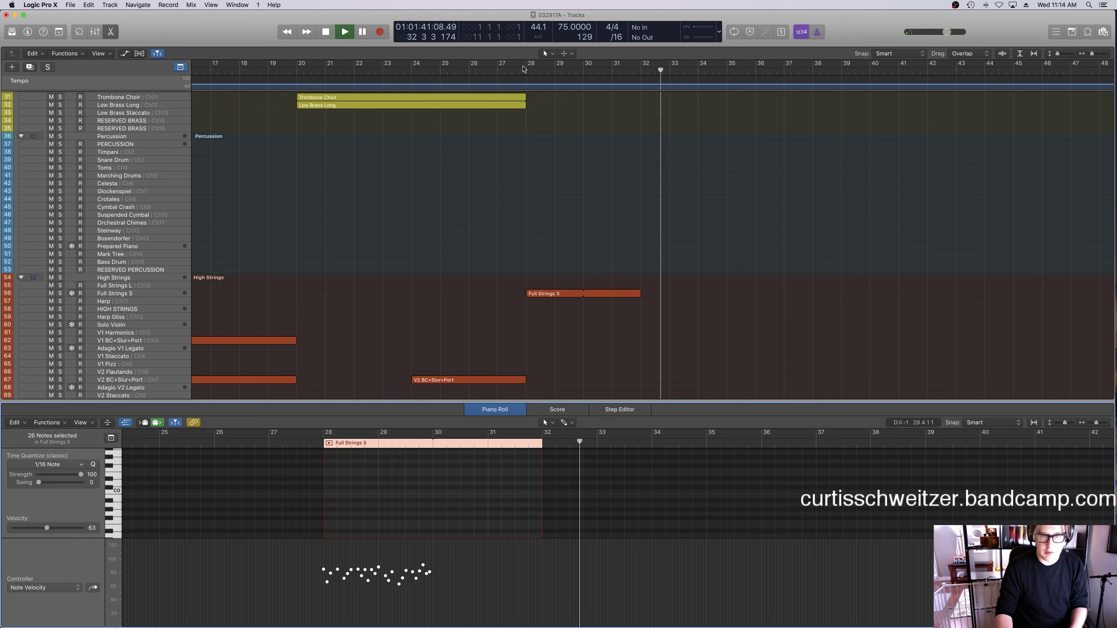
pyautogui.press('space')
pyautogui.press('space')
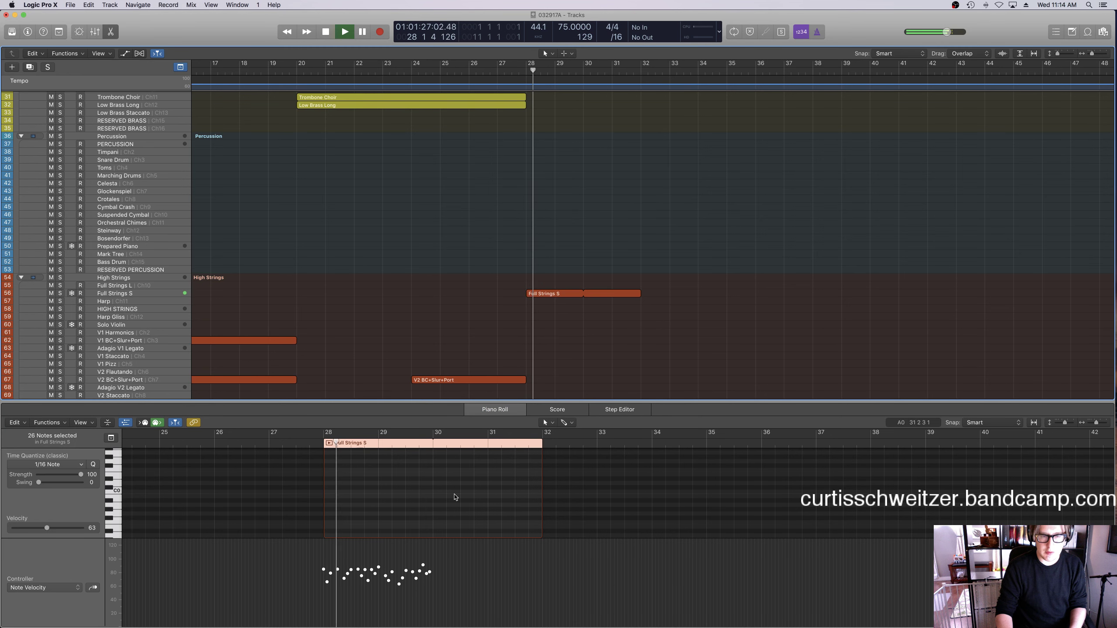
pyautogui.press('e')
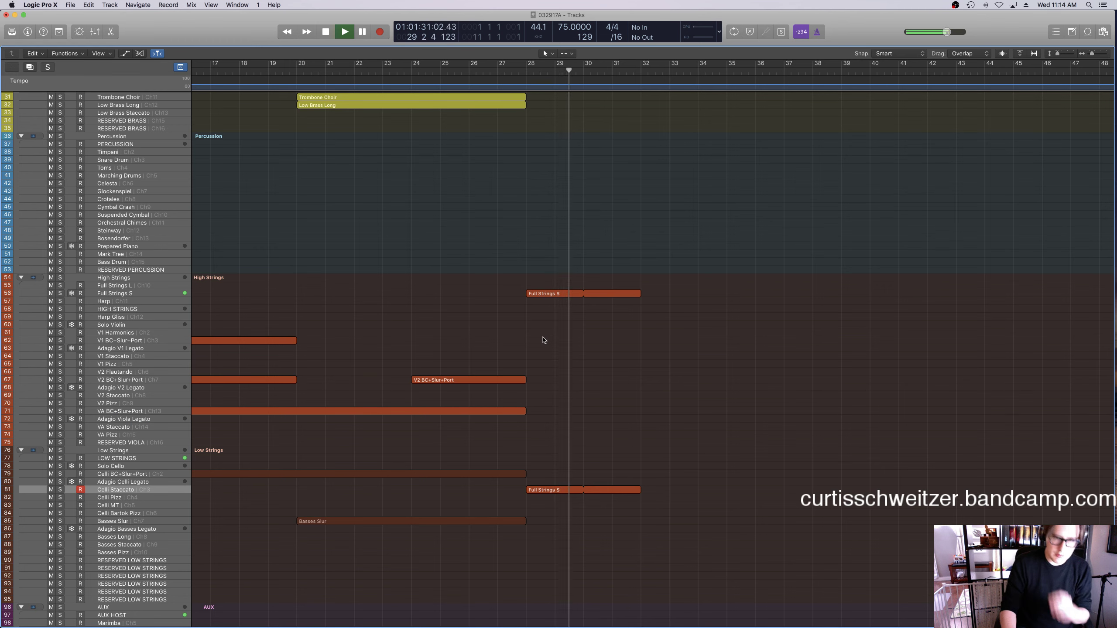
pyautogui.scroll(-7, 525, 368)
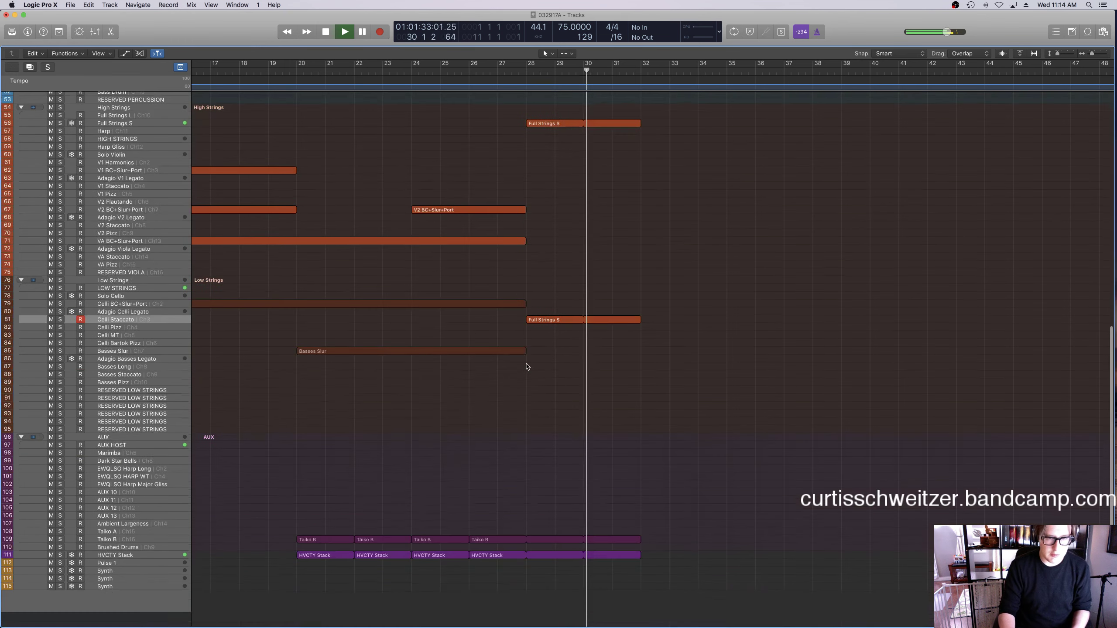
pyautogui.scroll(10, 523, 371)
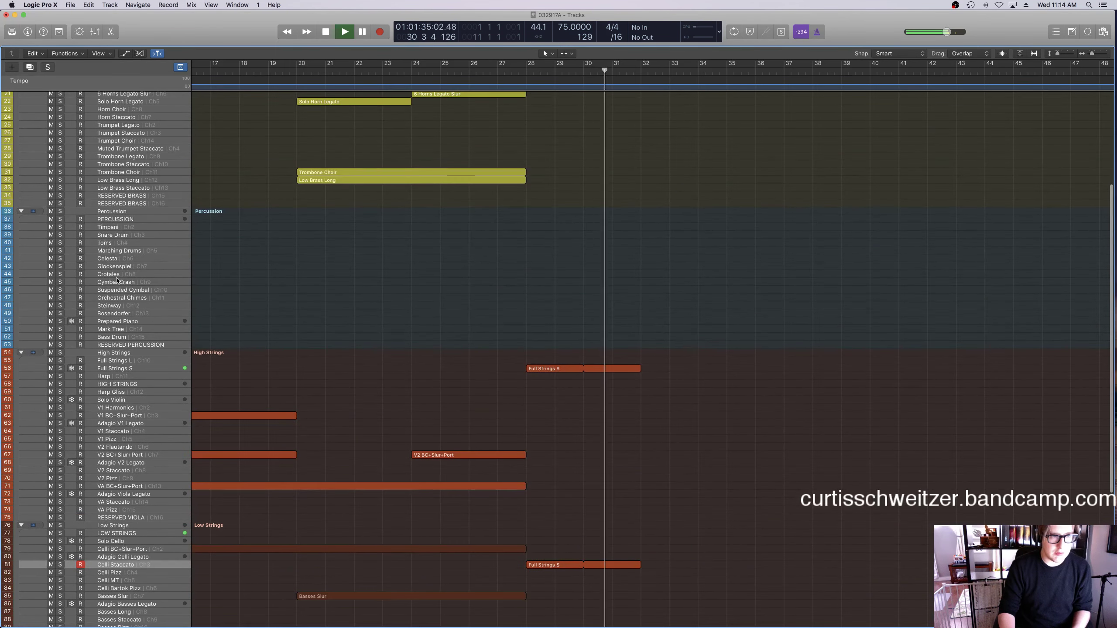
pyautogui.press('space')
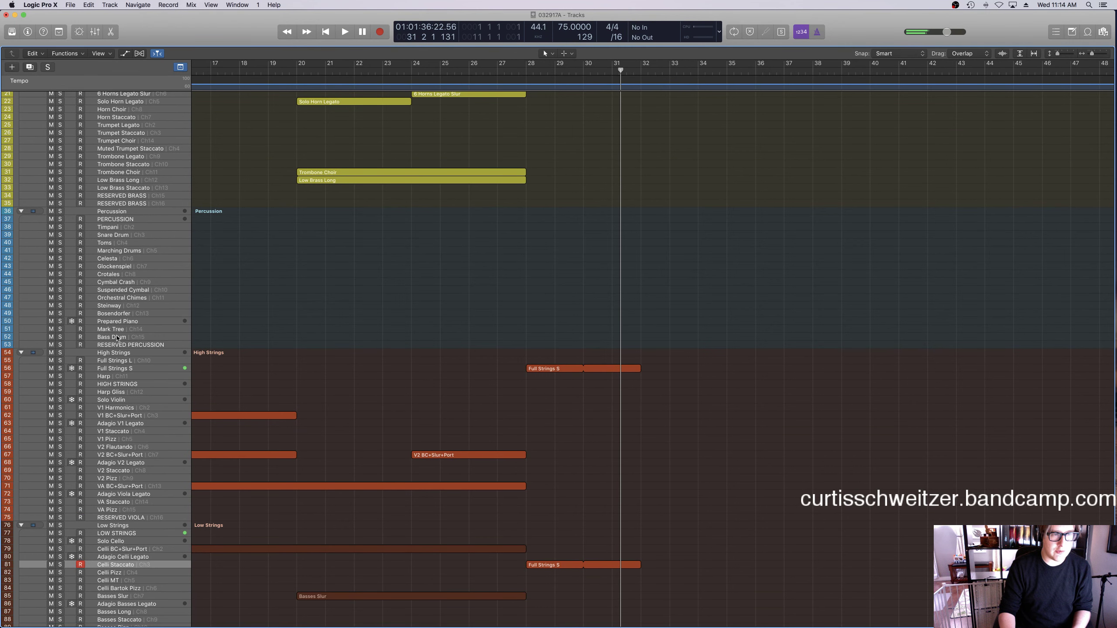
# Record a snare part on the Snare Drum track from bar 28 to bar 32, starting the take one bar earlier.
pyautogui.click(113, 235)
pyautogui.press(',')
pyautogui.press(',')
pyautogui.press(',')
pyautogui.press(',')
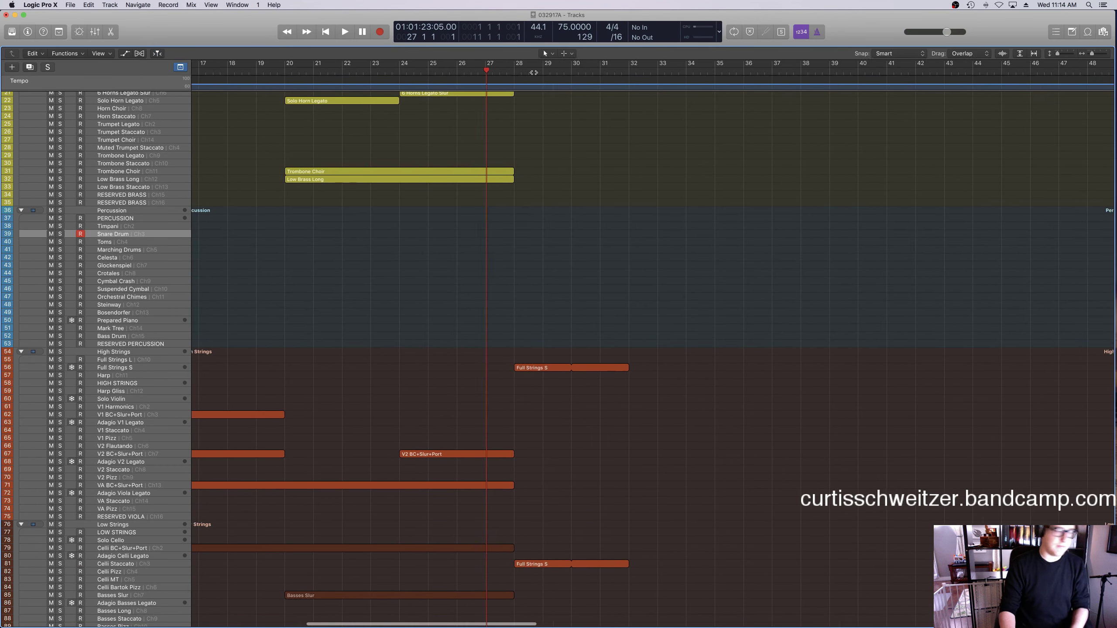
pyautogui.press('space')
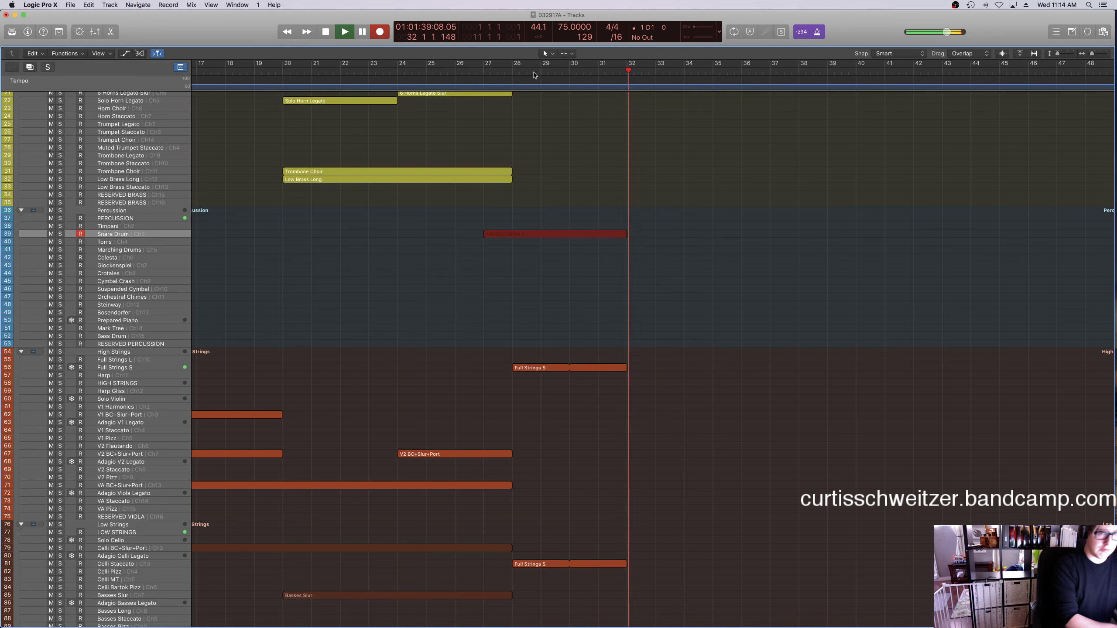
pyautogui.press('space')
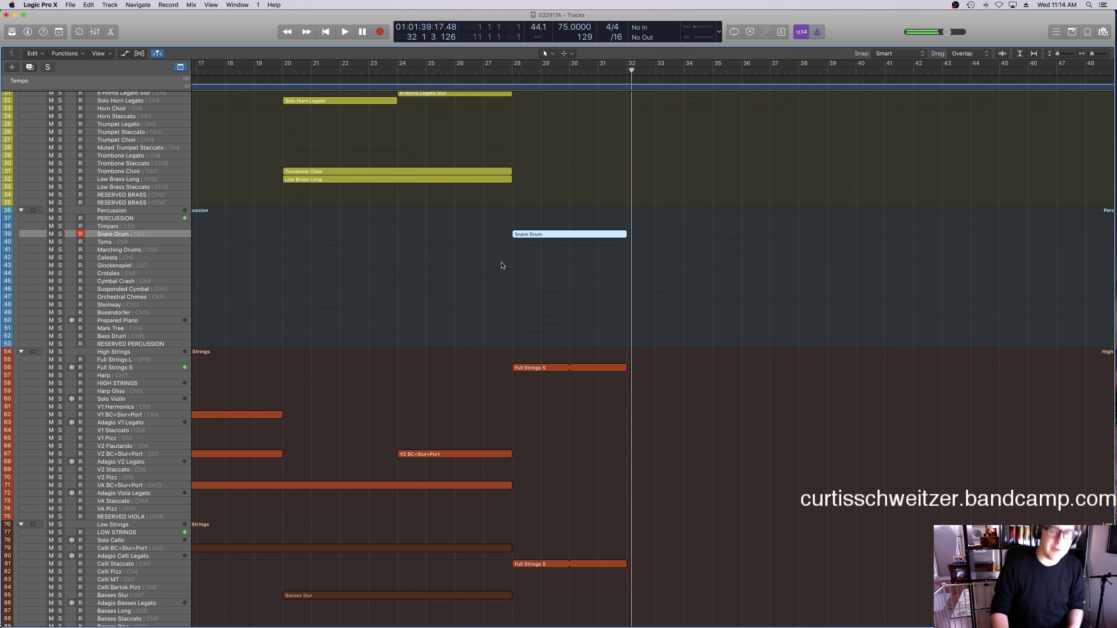
pyautogui.press('e')
pyautogui.press('e')
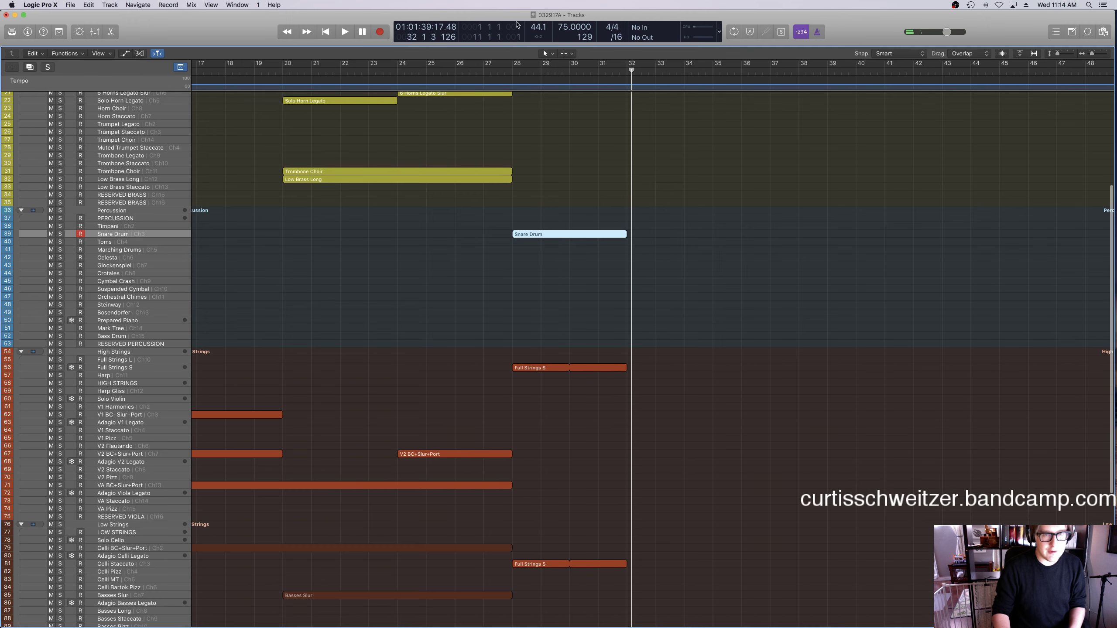
# Play back from bar 28 with the mixer shown to check the snare against the staccato strings.
pyautogui.click(511, 71)
pyautogui.press('space')
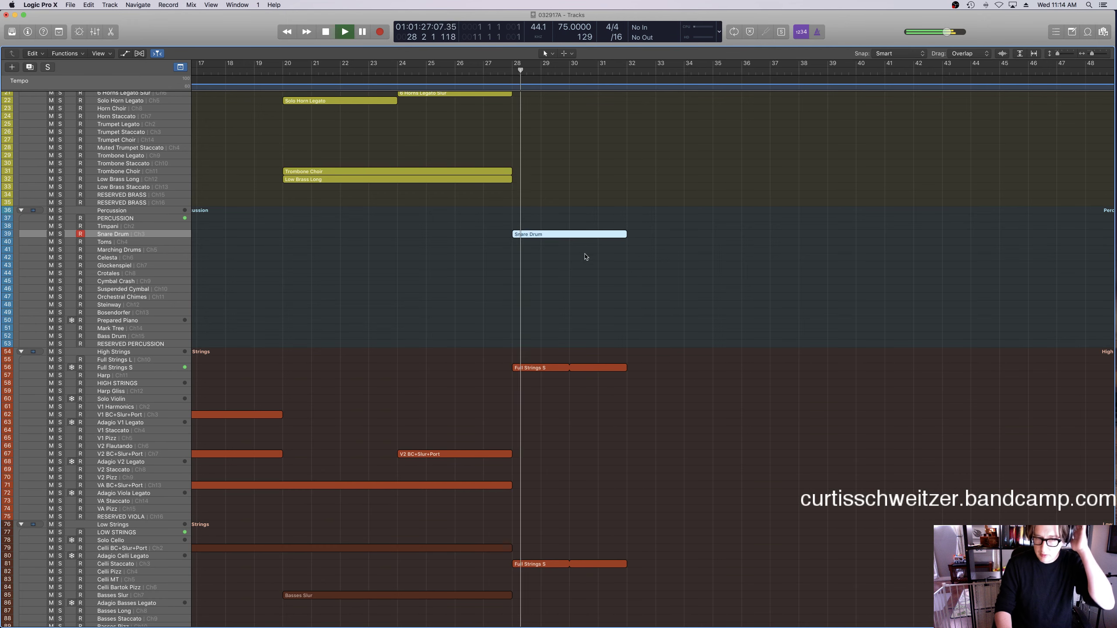
pyautogui.moveTo(1094, 326)
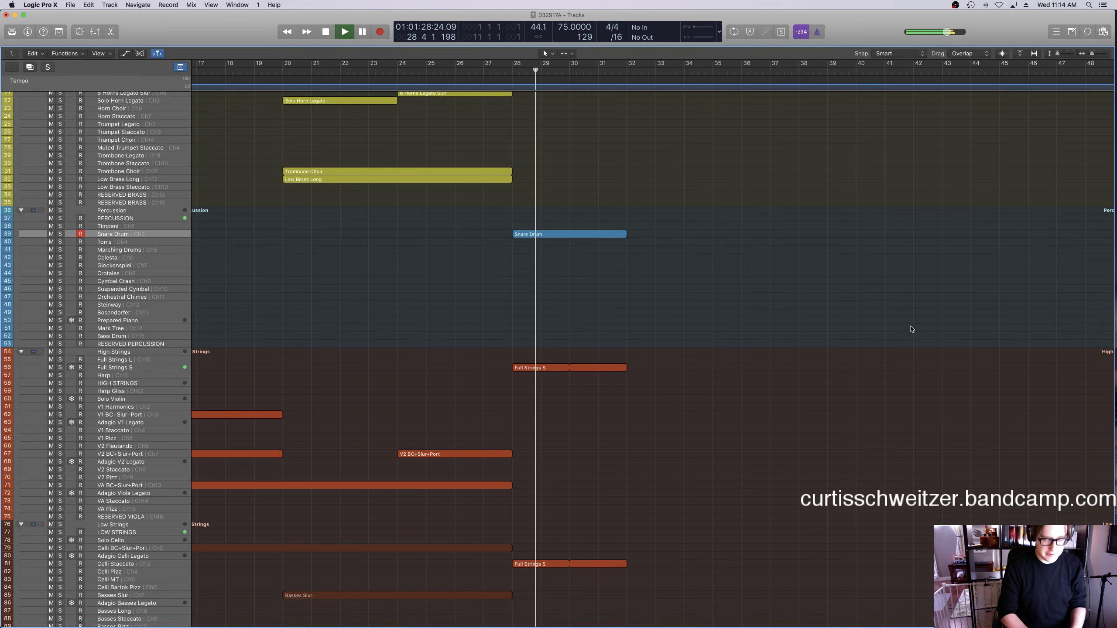
pyautogui.press('x')
# Open Screen Sharing and connect to 10.1.10.15 with the saved account password.
pyautogui.press('super+space')
pyautogui.write('scree')
pyautogui.press('Return')
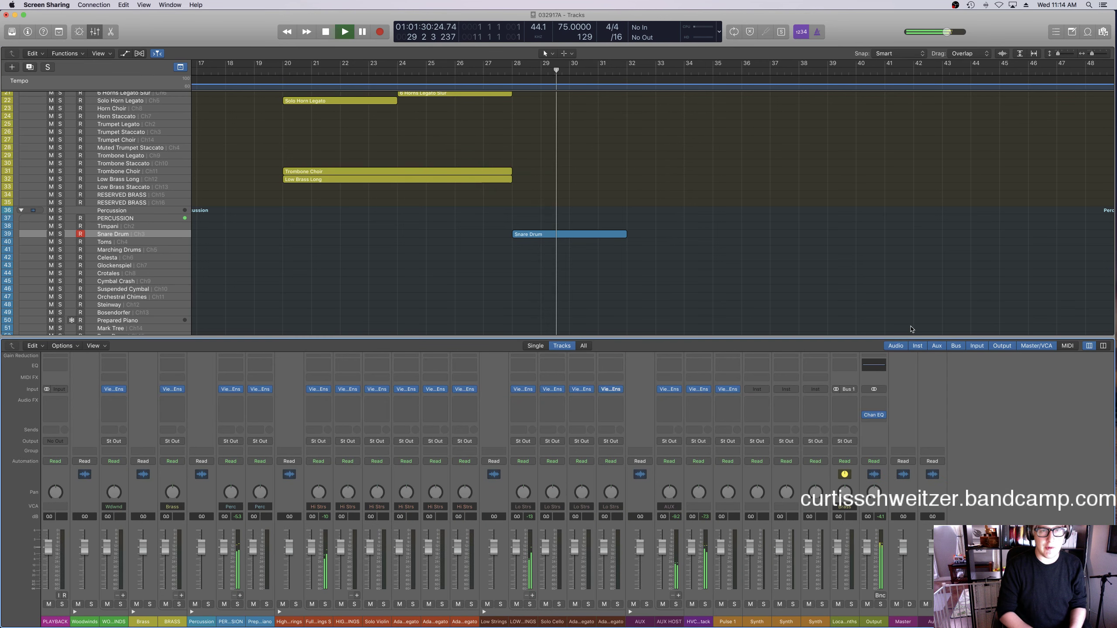
pyautogui.write('10.1.')
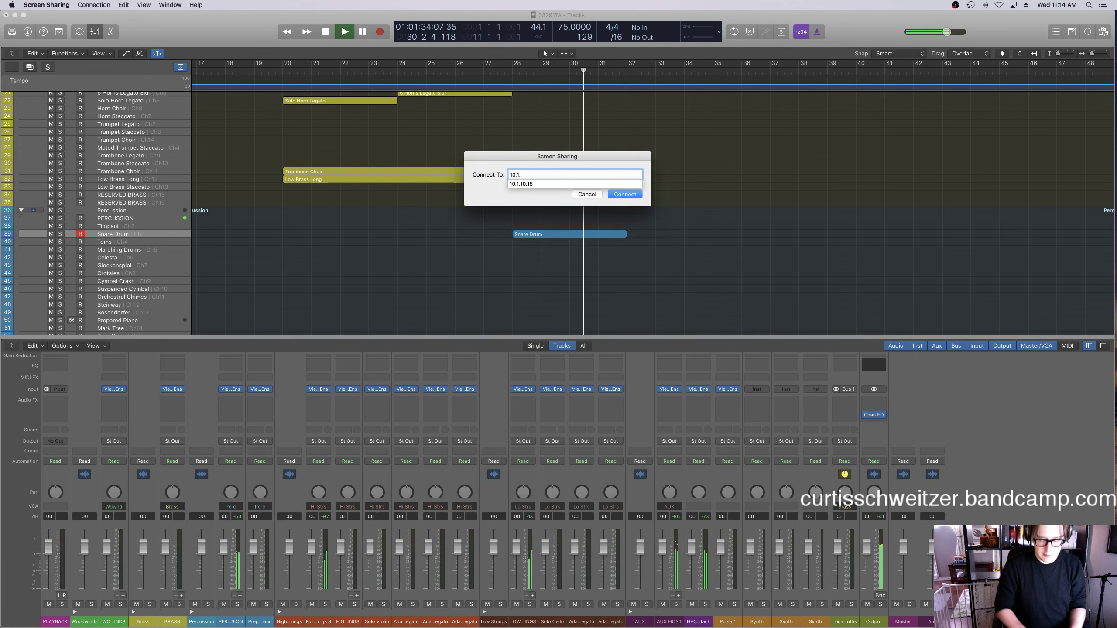
pyautogui.press('Down')
pyautogui.press('Return')
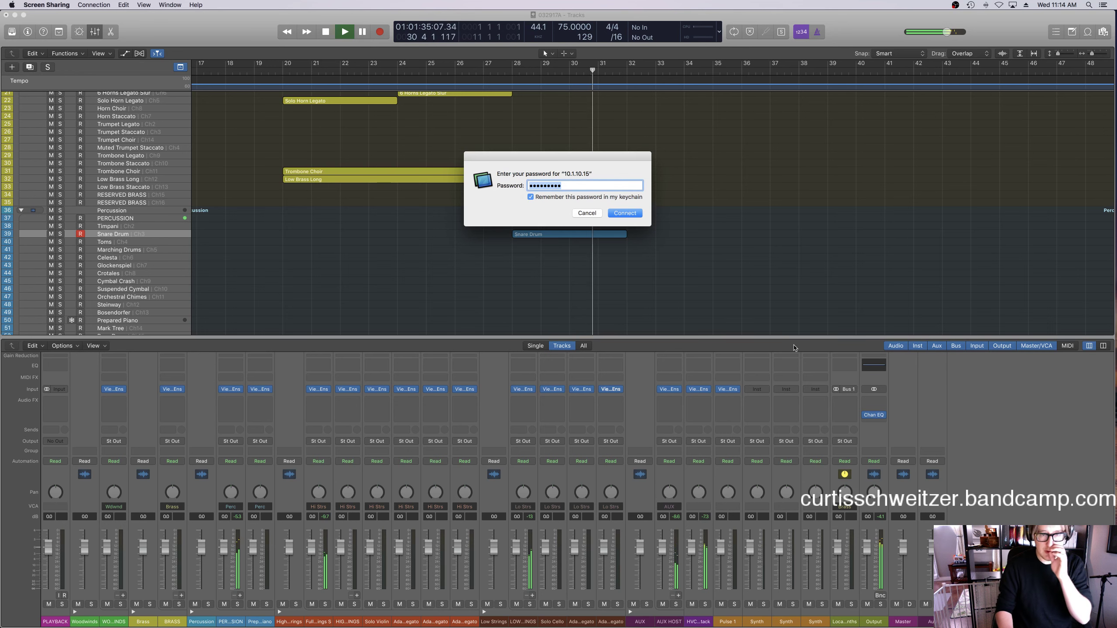
pyautogui.press('Return')
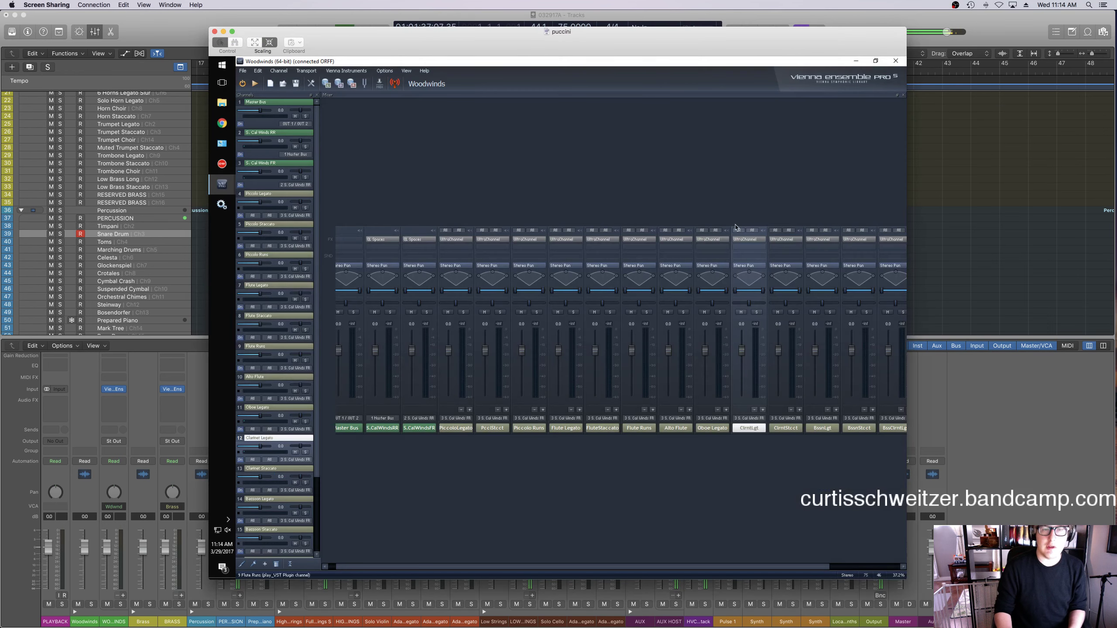
# In Vienna Ensemble Pro's Percussion instance, open the Snare instrument, lower its Main microphone fader and return to Logic Pro.
pyautogui.click(897, 63)
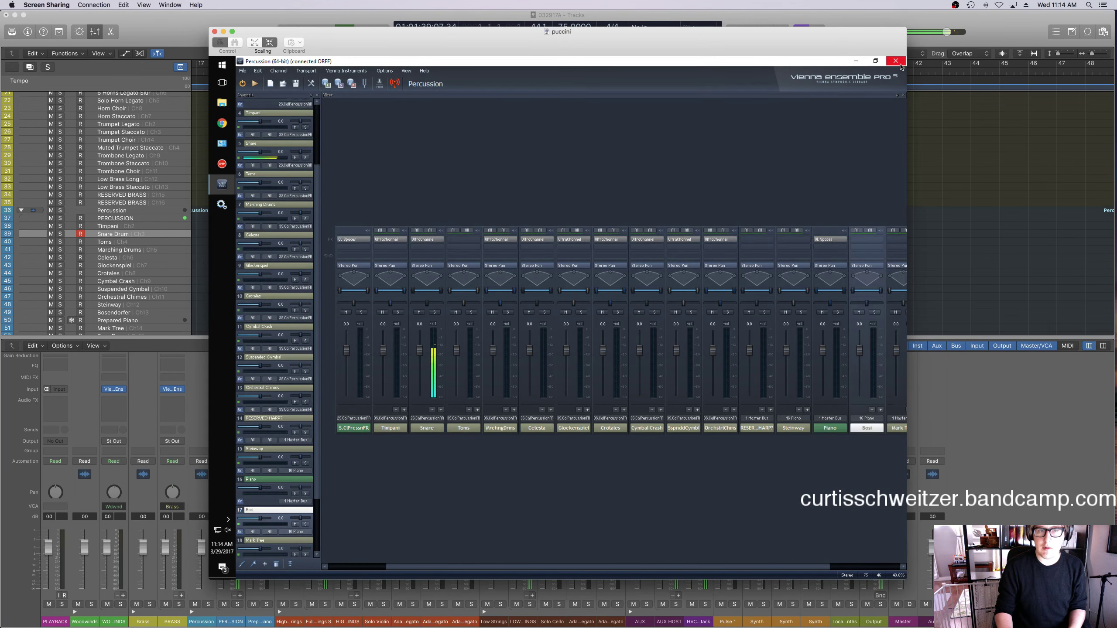
pyautogui.click(430, 429)
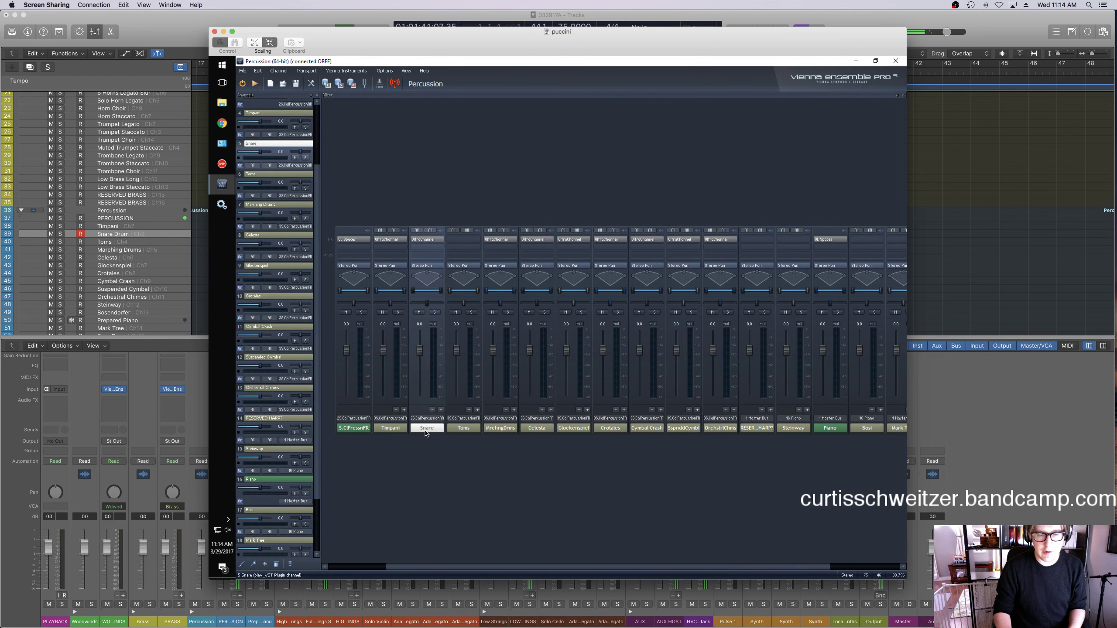
pyautogui.doubleClick(427, 430)
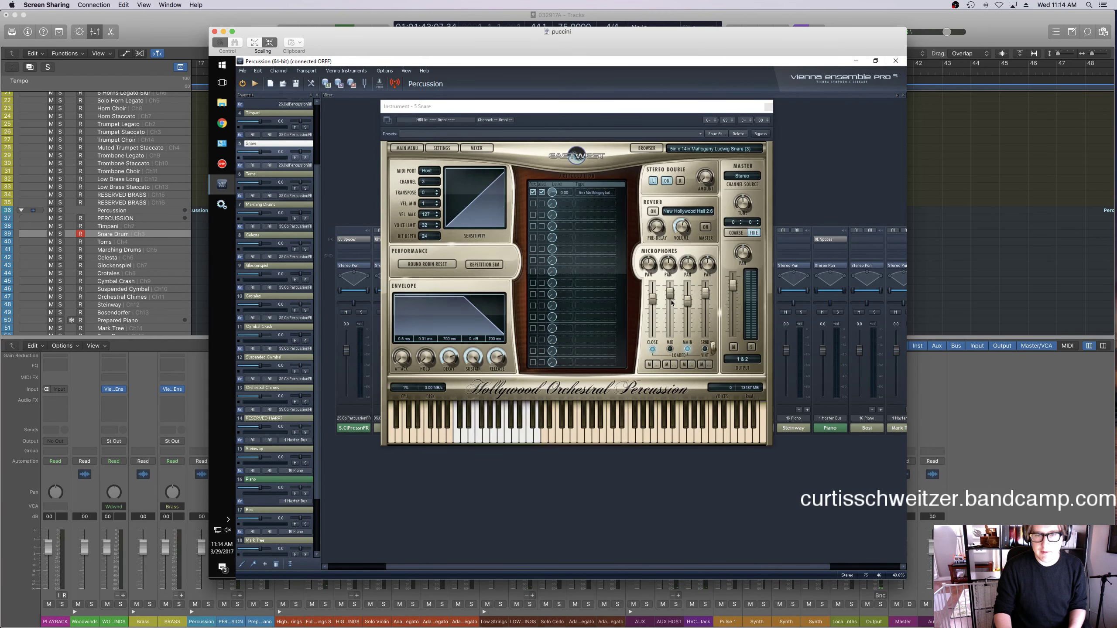
pyautogui.moveTo(685, 307); pyautogui.dragTo(686, 319)
pyautogui.click(1041, 270)
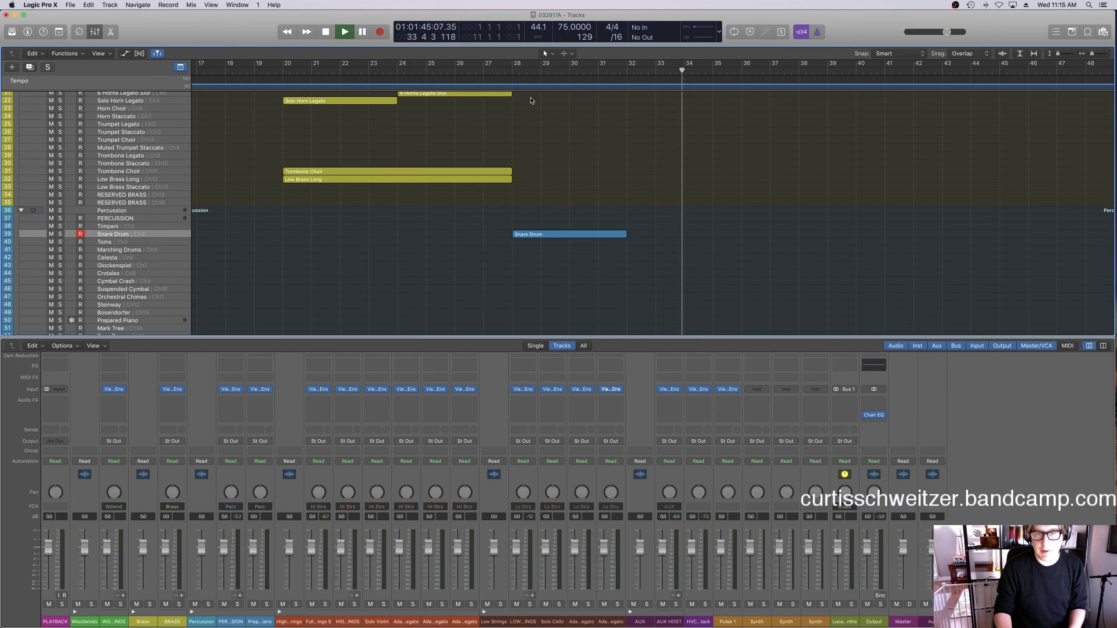
# Replay from bar 28 while checking the Snare instrument's levels on the remote machine, and return to Logic Pro with the mixer hidden.
pyautogui.hotkey('shift', 'space')
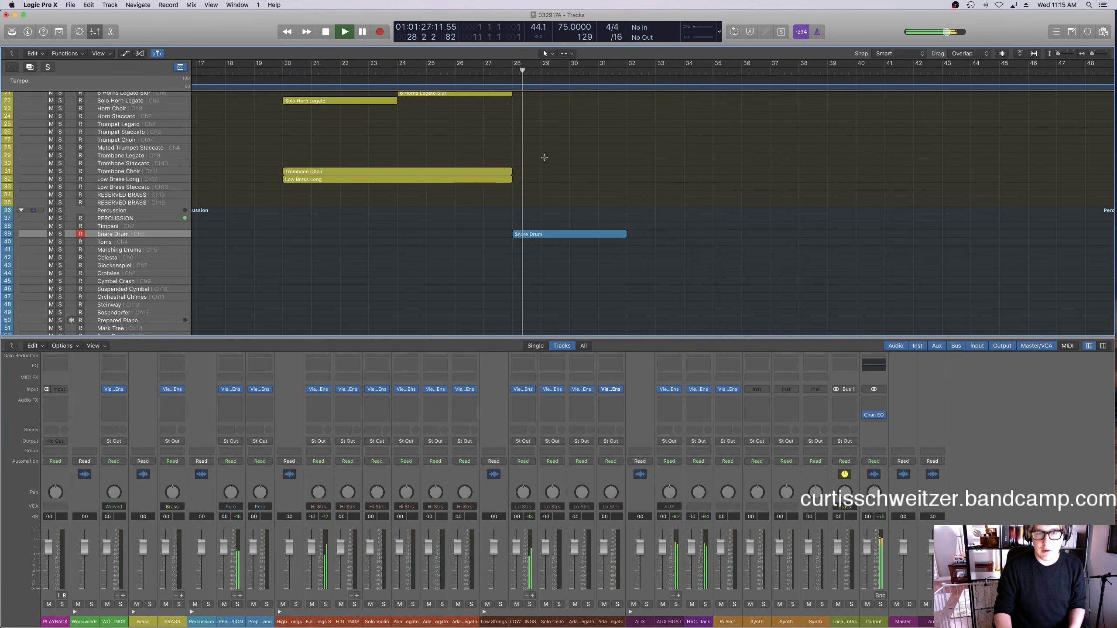
pyautogui.press('super+Tab')
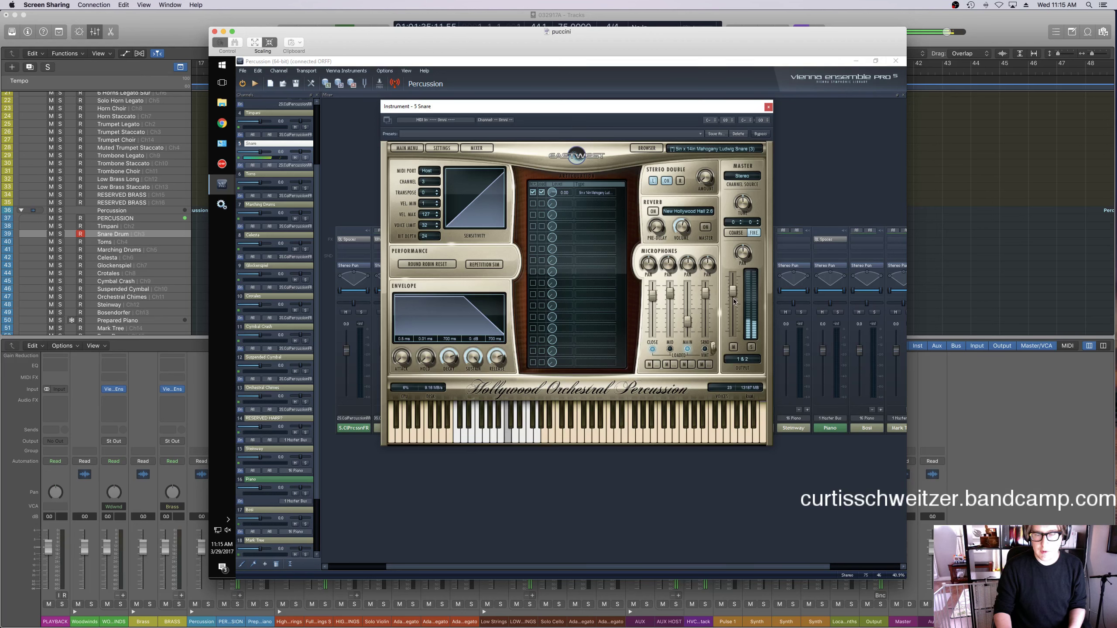
pyautogui.click(931, 276)
pyautogui.press('p')
pyautogui.press('p')
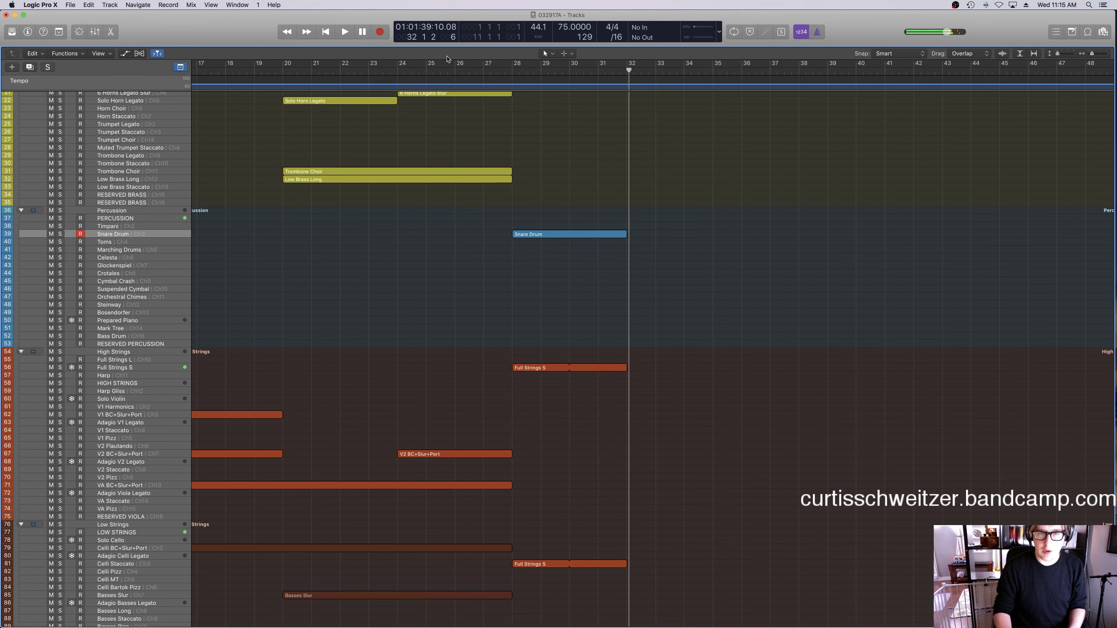
# Play back the transition into bar 28 and look over the percussion tracks.
pyautogui.click(497, 72)
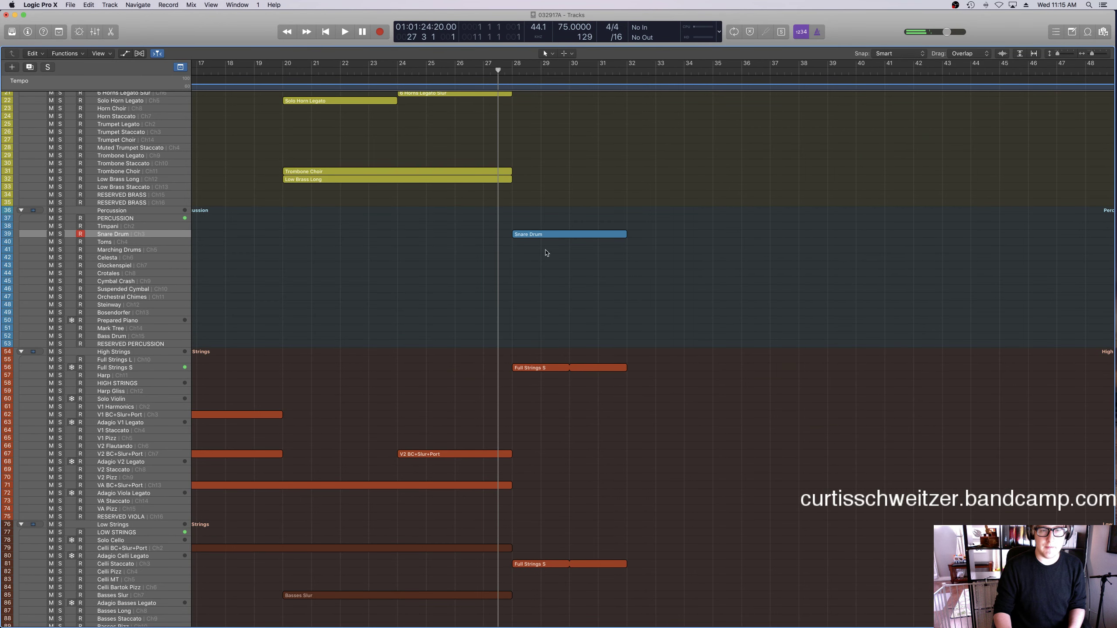
pyautogui.press('space')
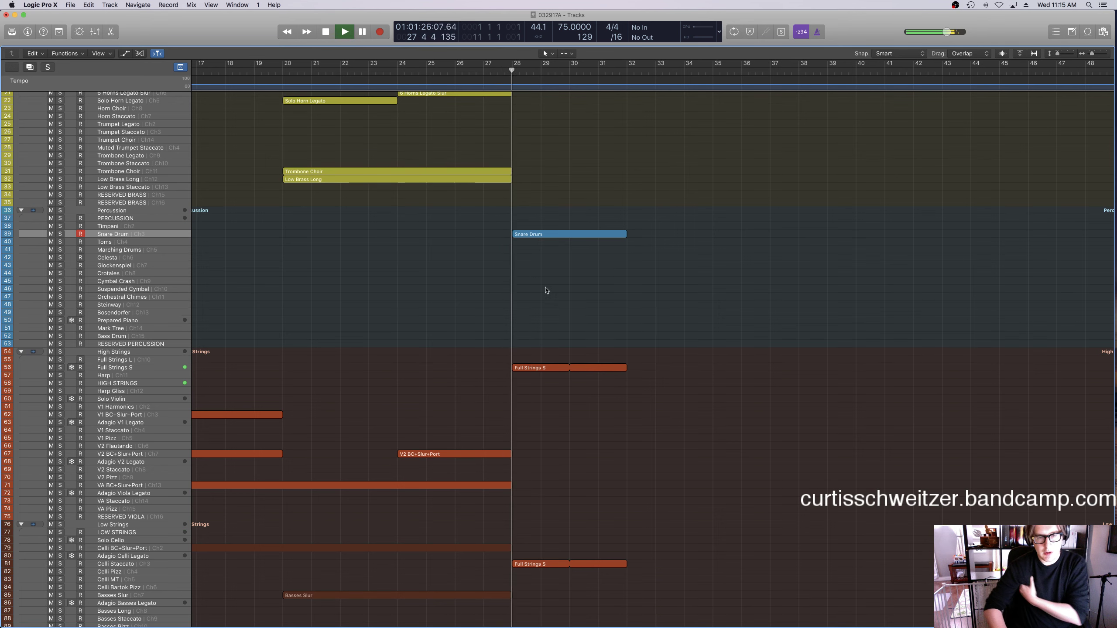
pyautogui.scroll(-10, 547, 308)
pyautogui.press('space')
pyautogui.scroll(8, 531, 369)
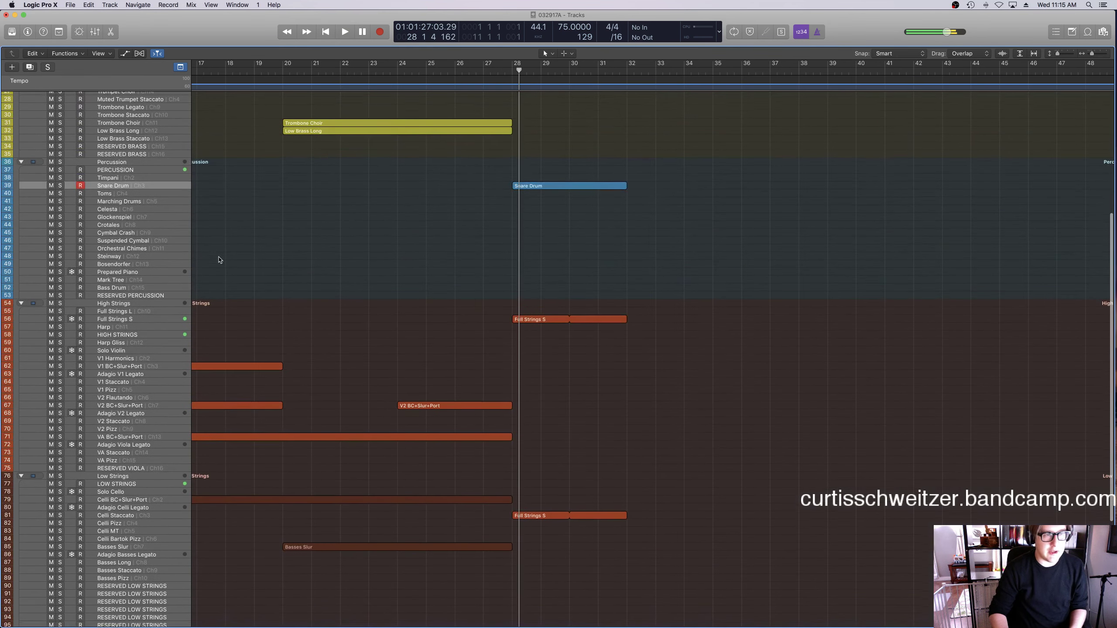
pyautogui.scroll(1, 215, 260)
pyautogui.hscroll(-1, 185, 264)
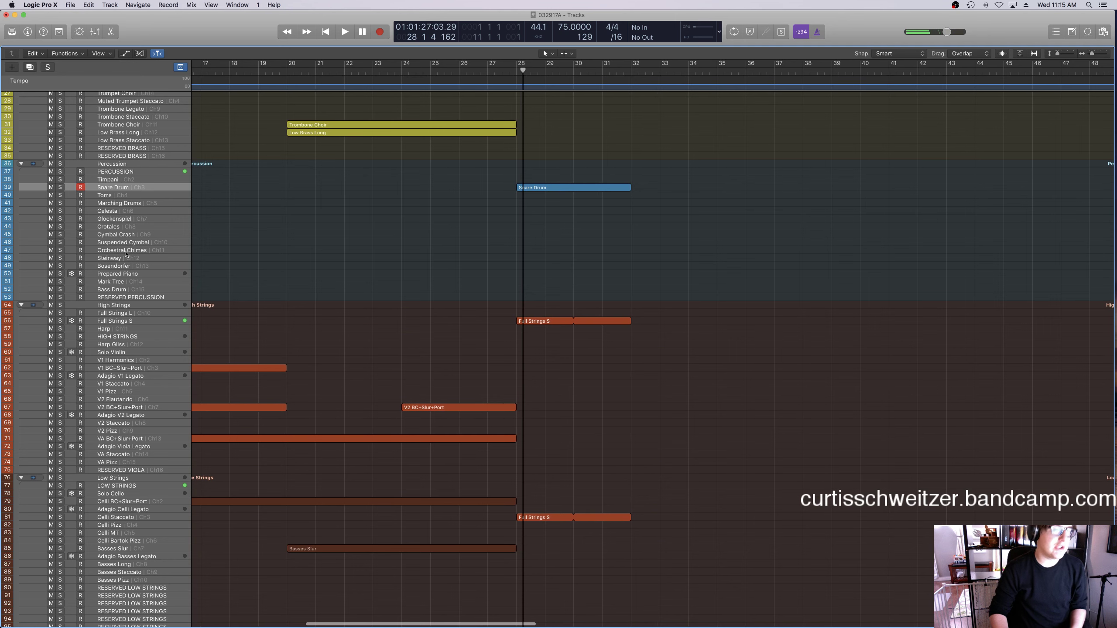
# Record a swell into bar 28 on the Suspended Cymbal track and move its region slightly earlier.
pyautogui.click(125, 242)
pyautogui.click(460, 73)
pyautogui.press('space')
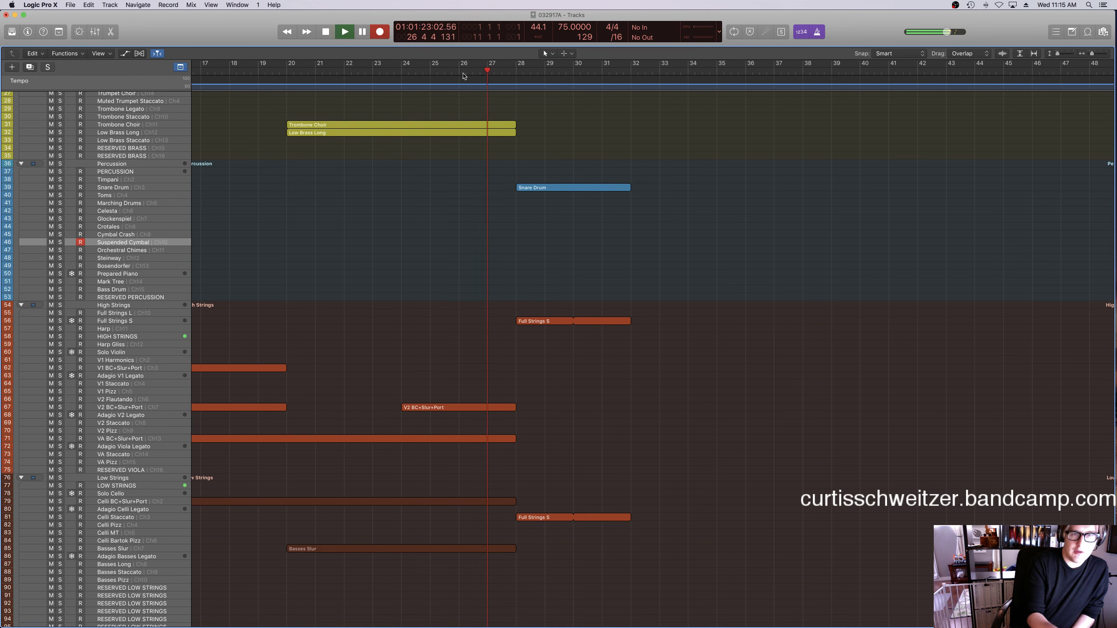
pyautogui.press('r')
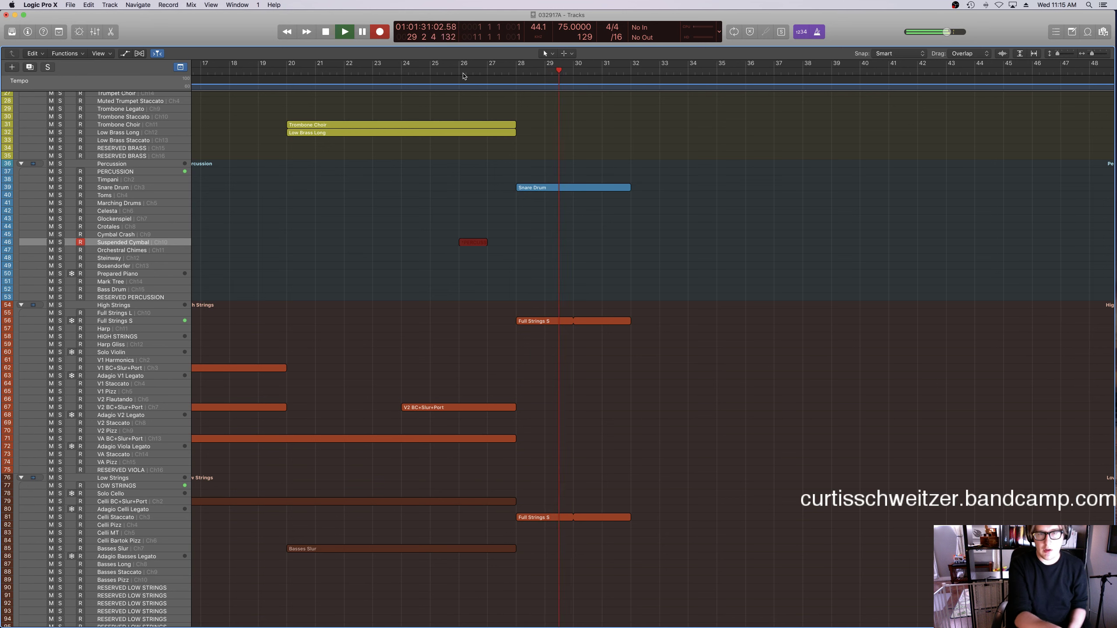
pyautogui.press('space')
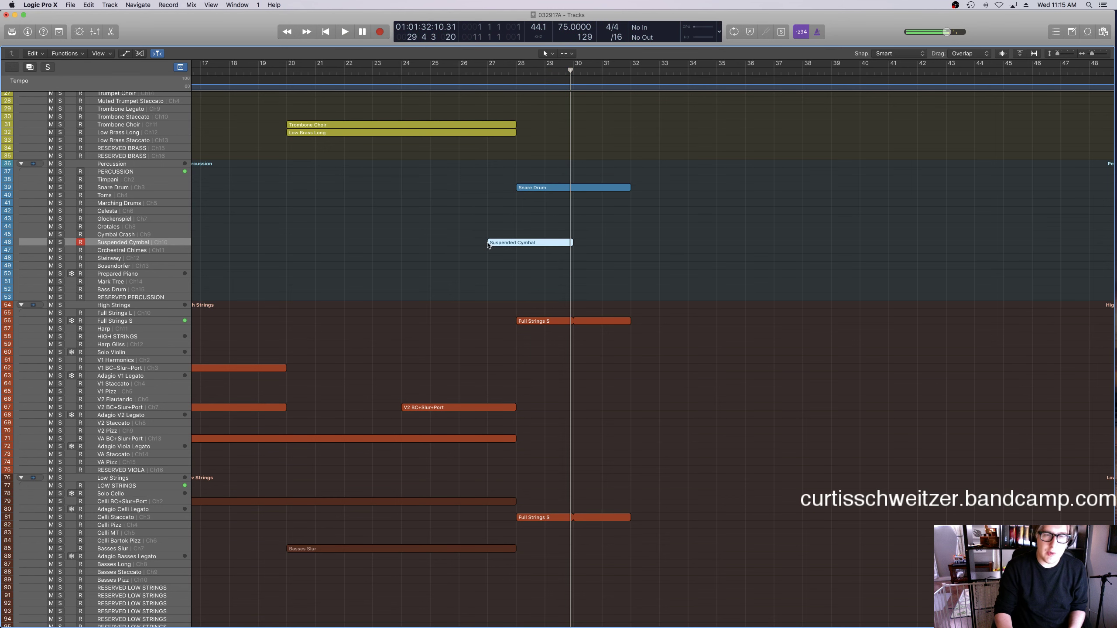
pyautogui.moveTo(493, 245); pyautogui.dragTo(487, 245)
# Play back from just before bar 27 to bar 32 to check the cymbal swell, looking over the other tracks.
pyautogui.click(480, 71)
pyautogui.press('space')
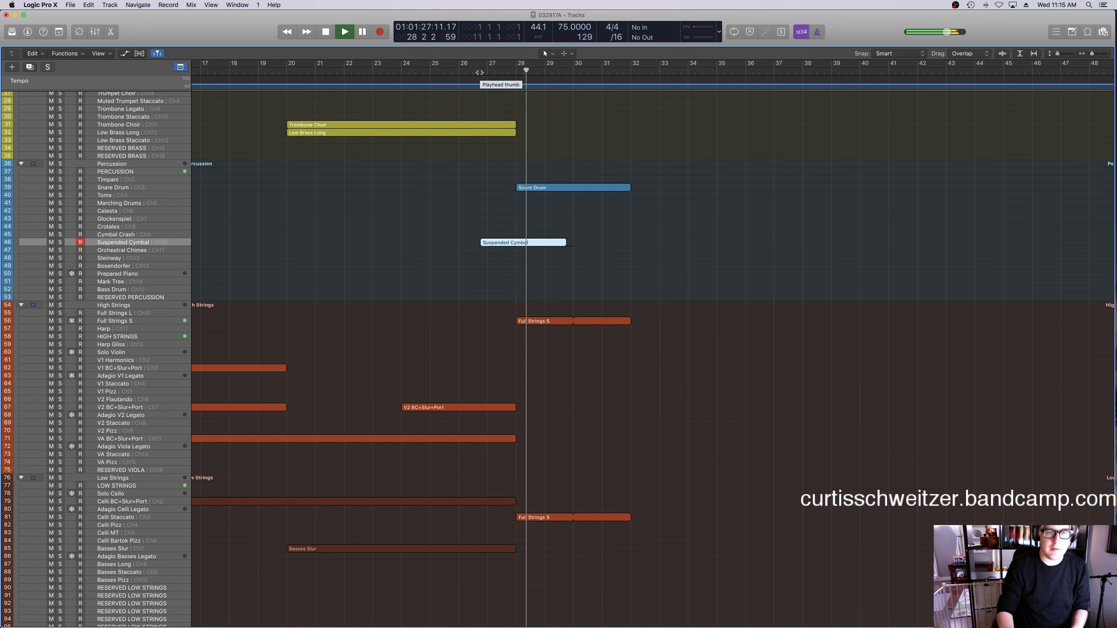
pyautogui.click(654, 234)
pyautogui.press('p')
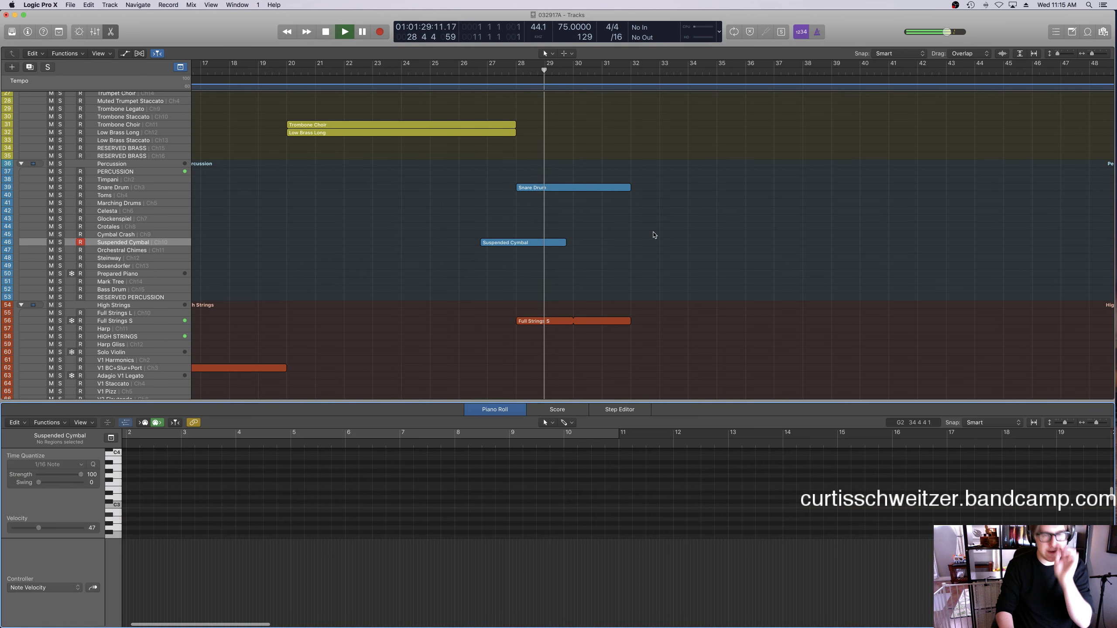
pyautogui.press('p')
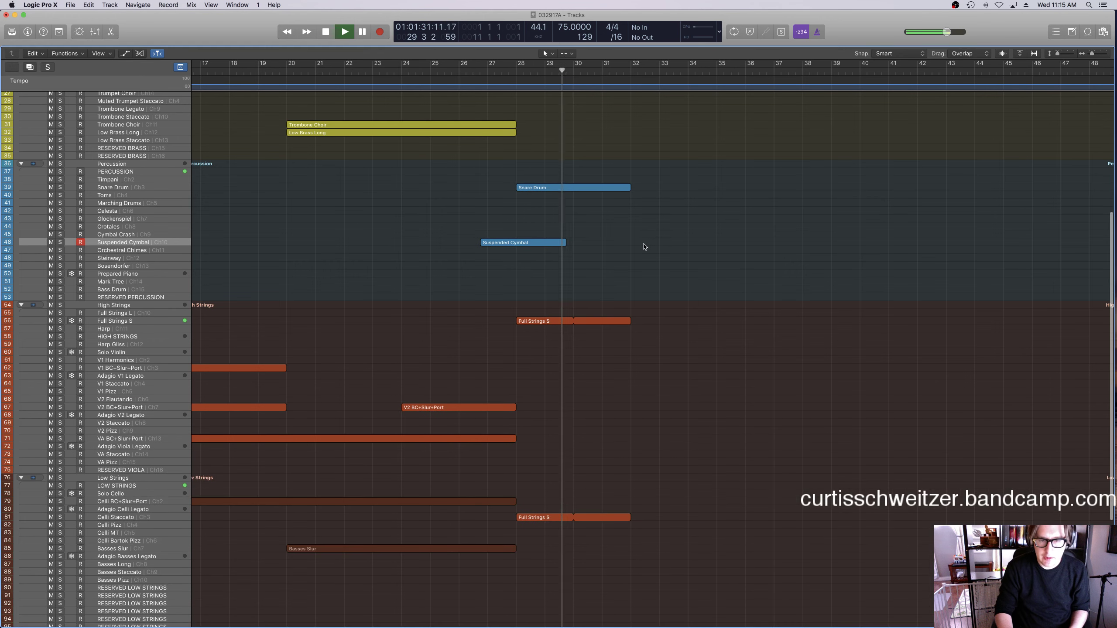
pyautogui.scroll(-5, 646, 246)
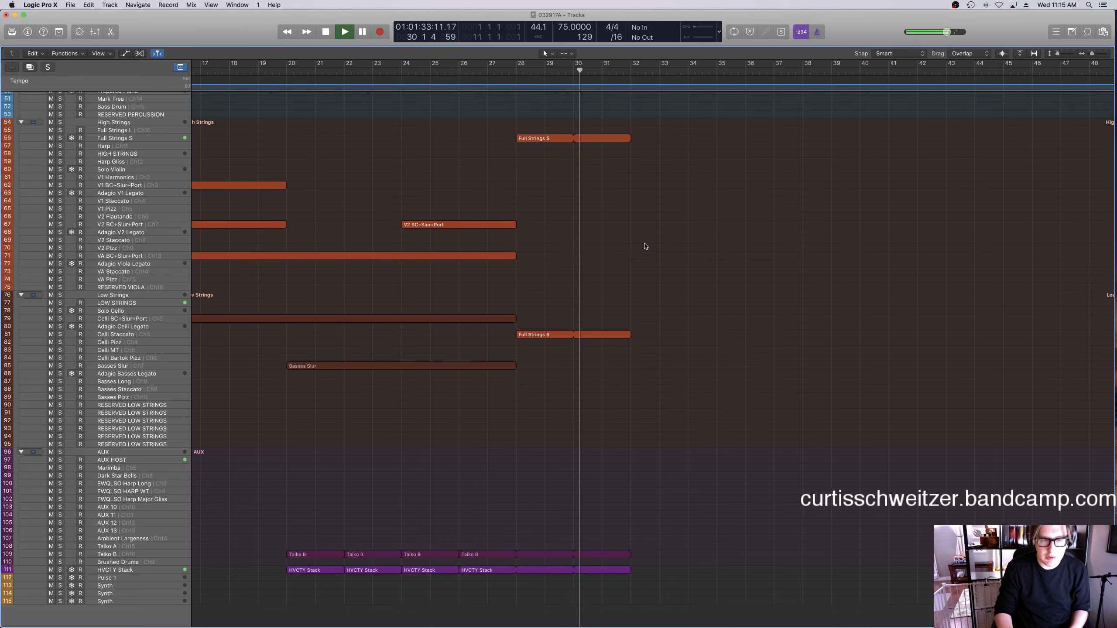
pyautogui.scroll(8, 646, 246)
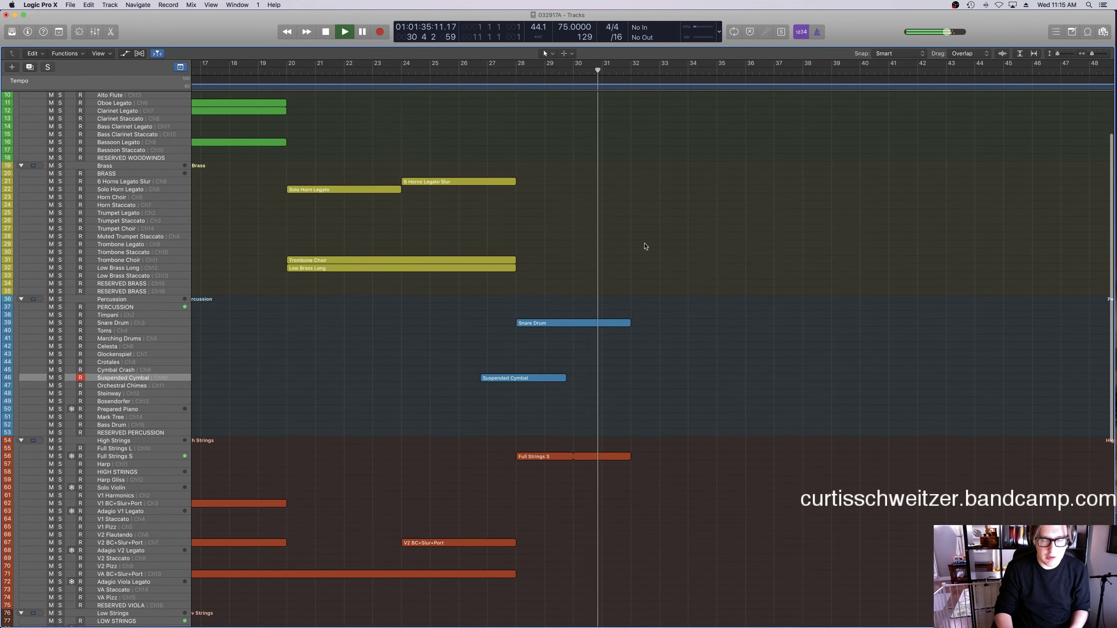
pyautogui.scroll(-3, 645, 246)
pyautogui.scroll(-4, 646, 246)
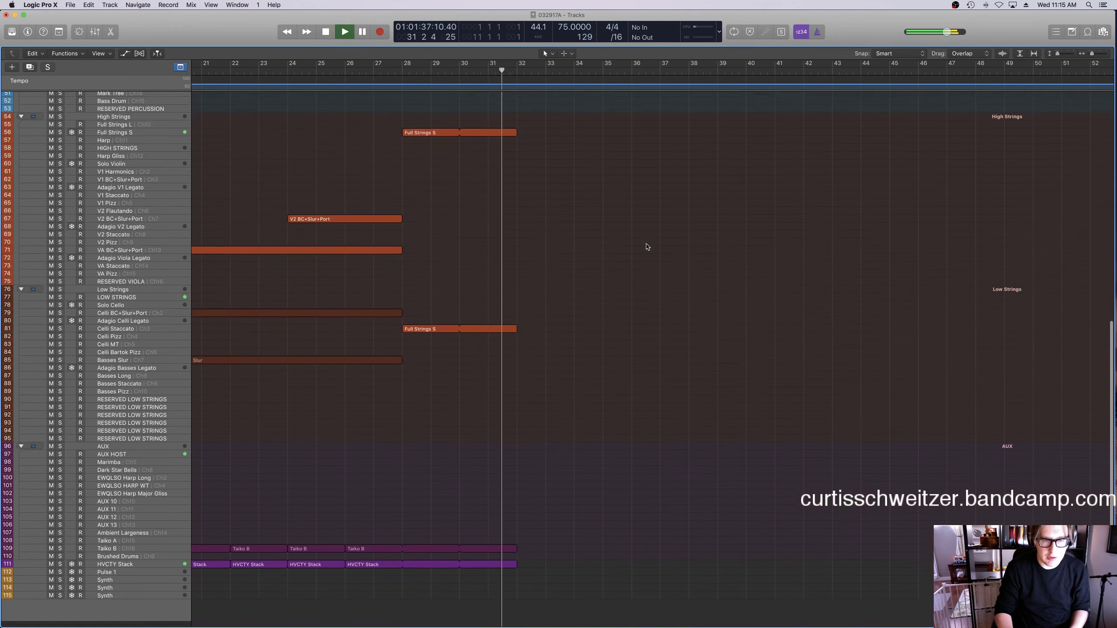
pyautogui.scroll(4, 647, 247)
pyautogui.press('space')
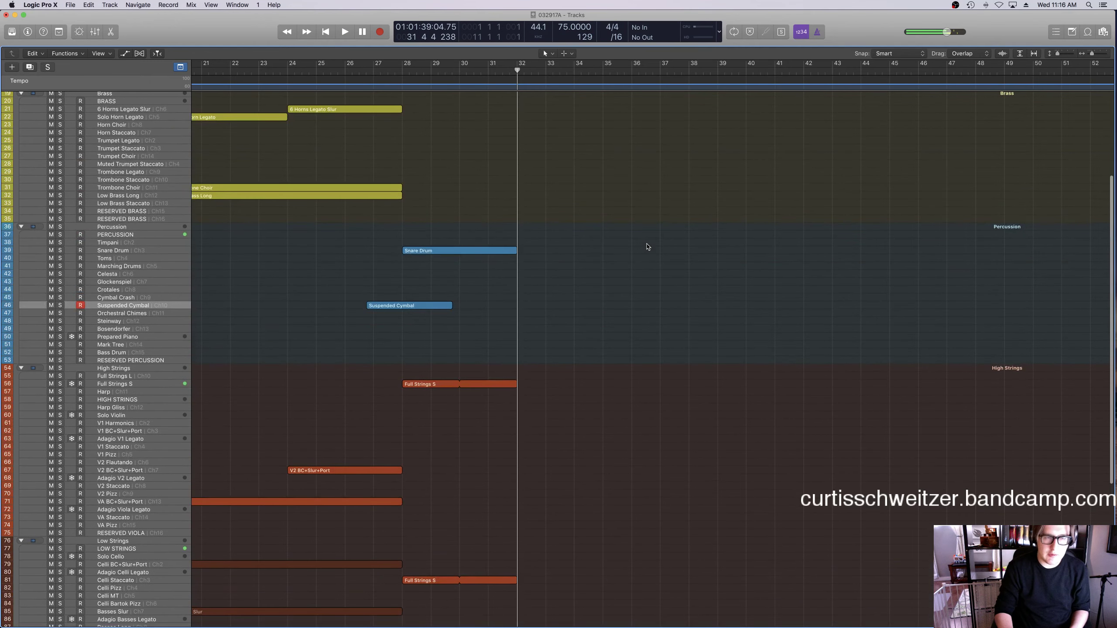
# Extend the looped Full Strings S staccato part by four bars to bar 36.
pyautogui.scroll(-4, 532, 374)
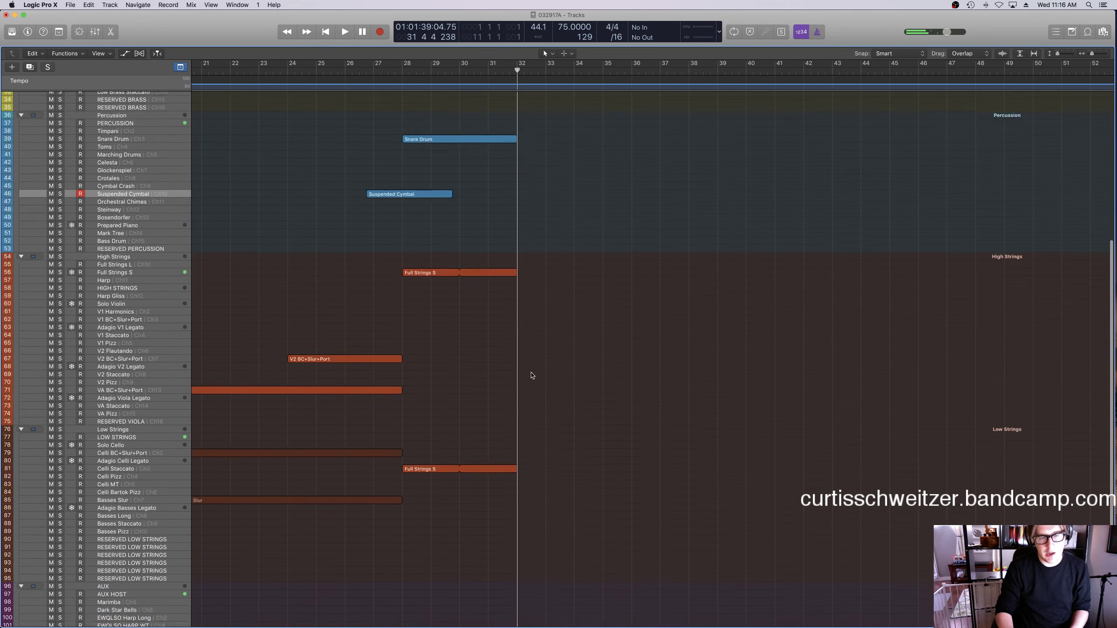
pyautogui.moveTo(448, 501); pyautogui.dragTo(617, 254)
pyautogui.scroll(8, 411, 250)
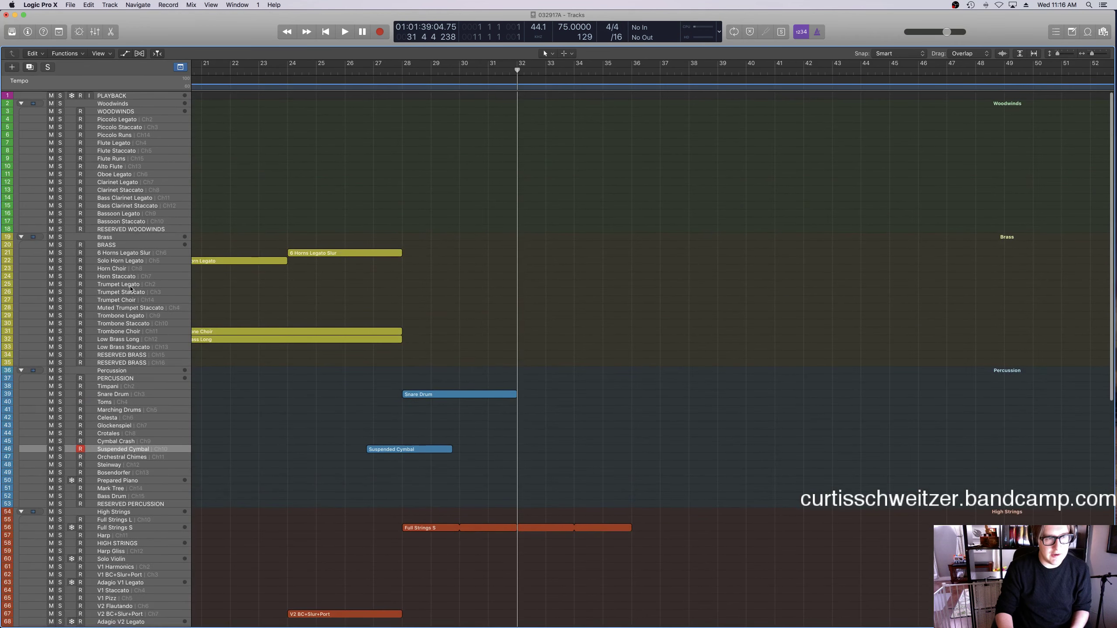
# Try to record a Trumpet Legato part around bars 32 to 34 and discard the take.
pyautogui.click(130, 288)
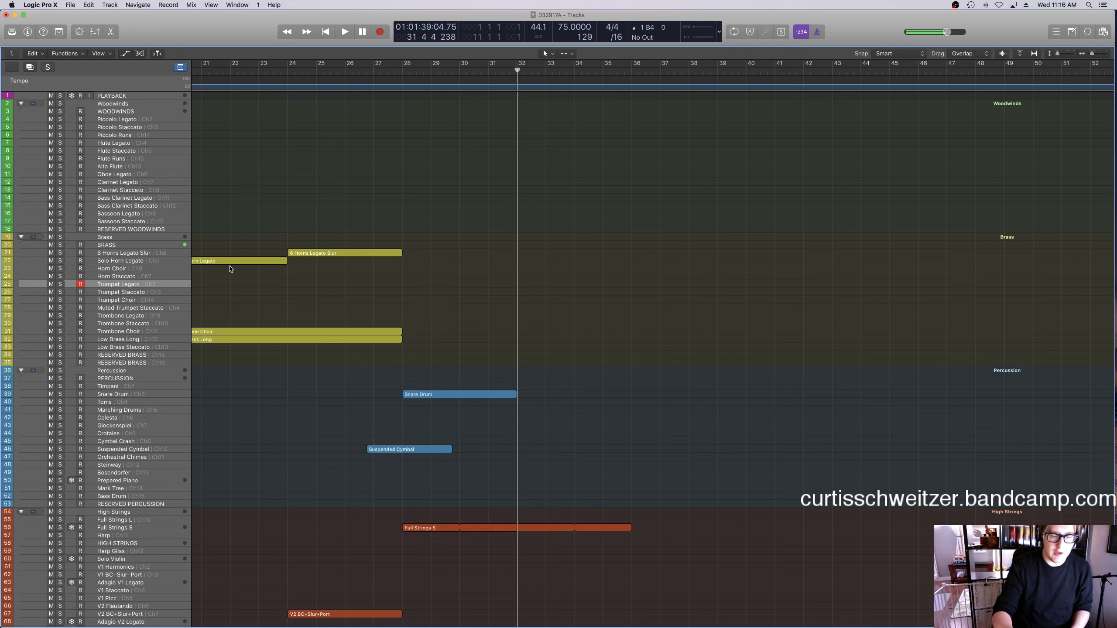
pyautogui.press('space')
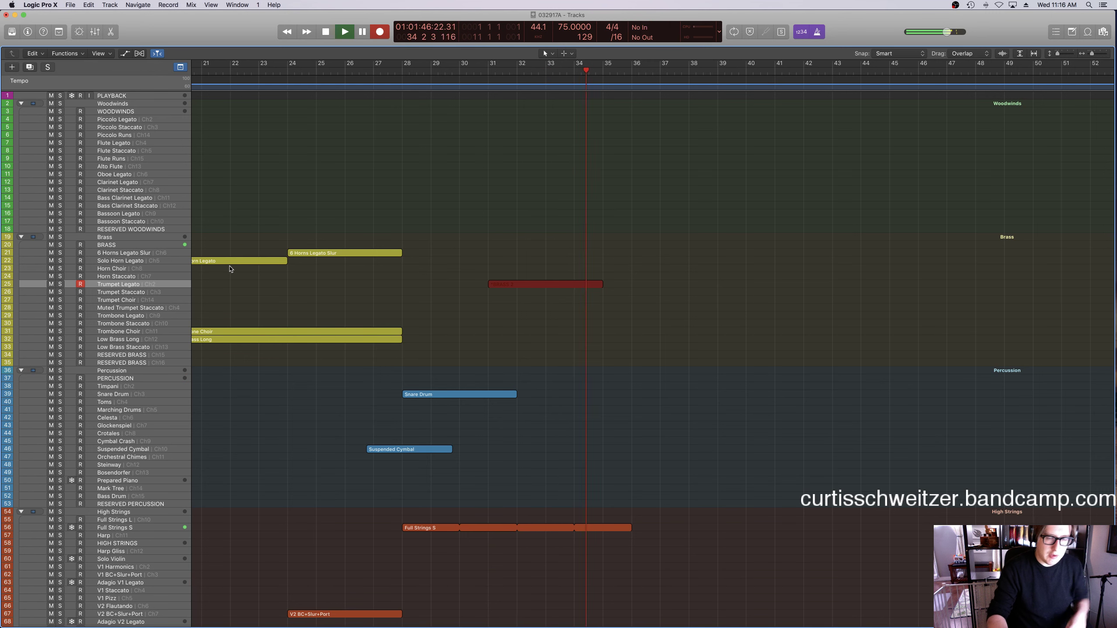
pyautogui.press('space')
pyautogui.press('Delete')
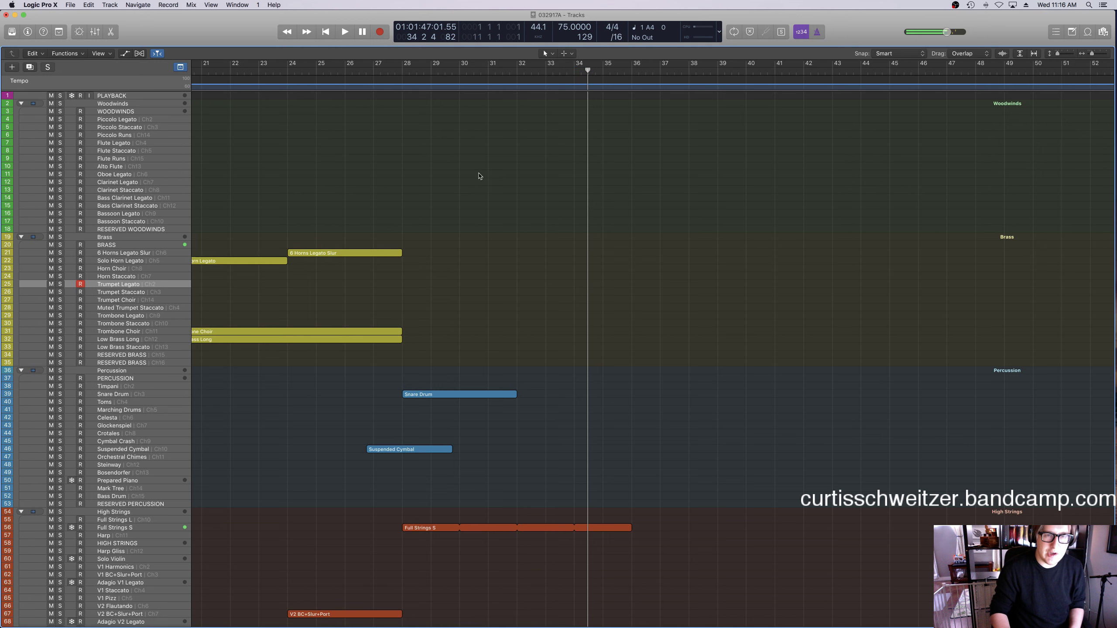
# Play back from about bar 30 to bar 34 while auditioning the 6 Horns Legato Slur track.
pyautogui.click(459, 70)
pyautogui.press('space')
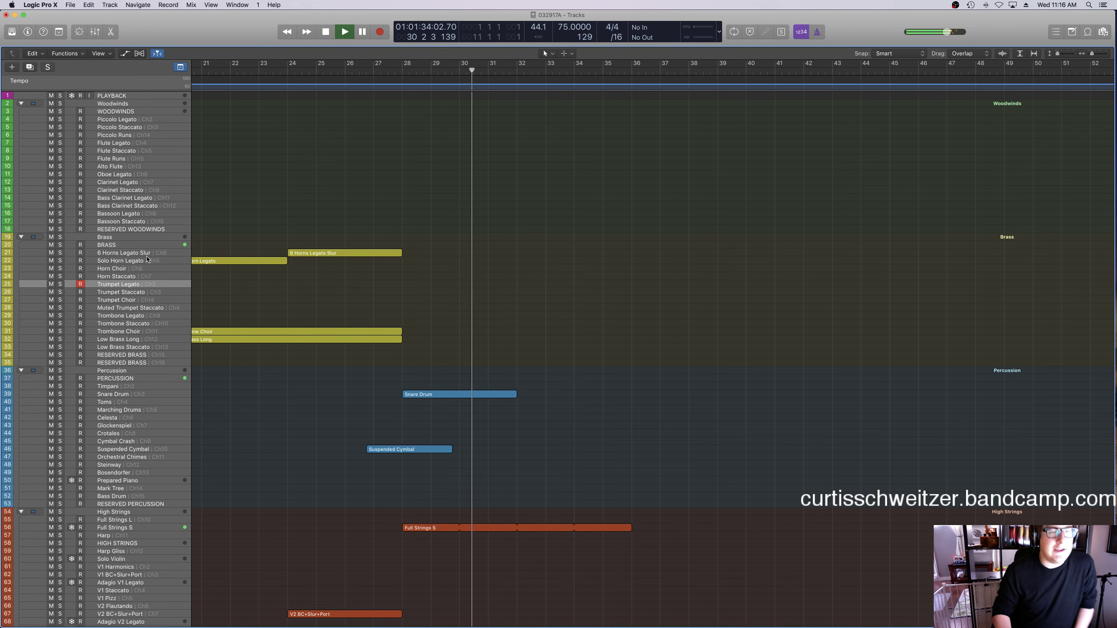
pyautogui.click(230, 261)
pyautogui.press('Up')
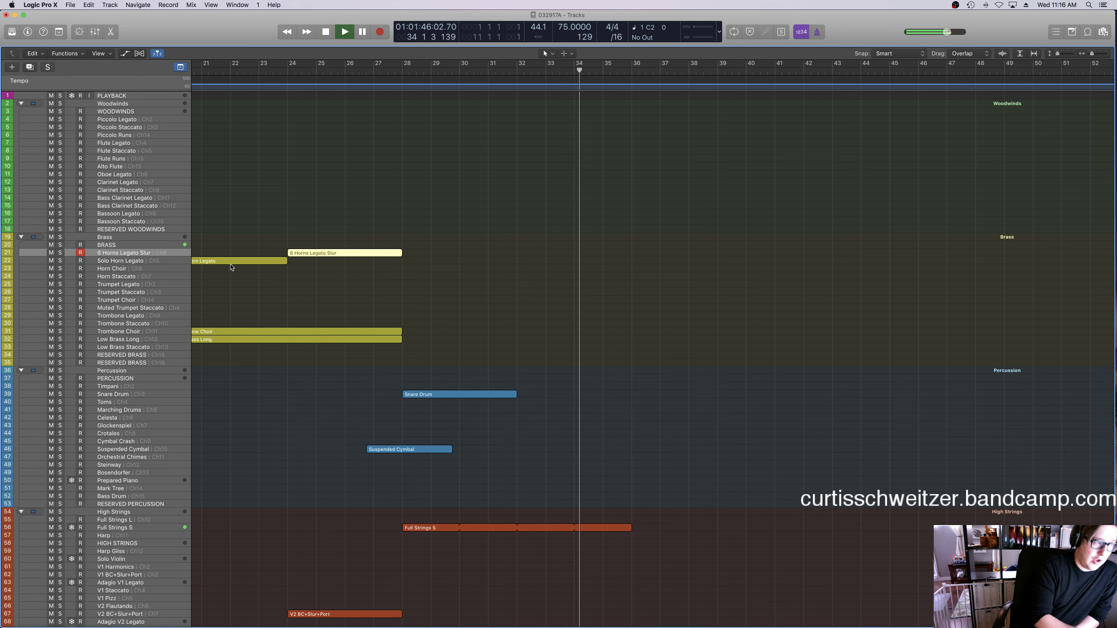
pyautogui.press('space')
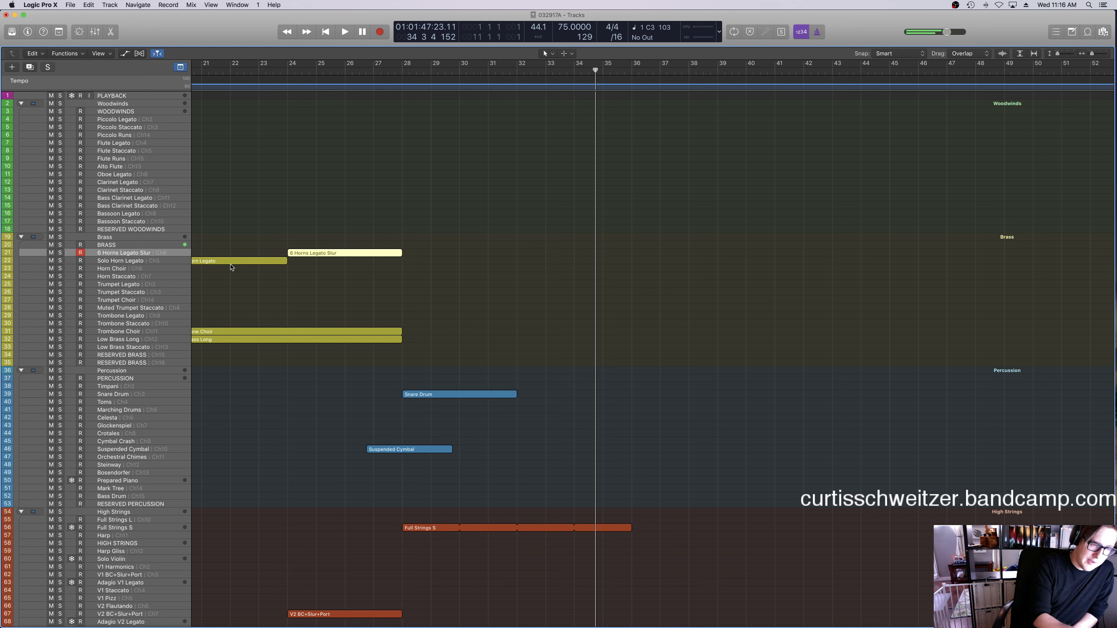
# Record a horn melody on the 6 Horns Legato Slur track from bar 32 to bar 36.
pyautogui.click(529, 71)
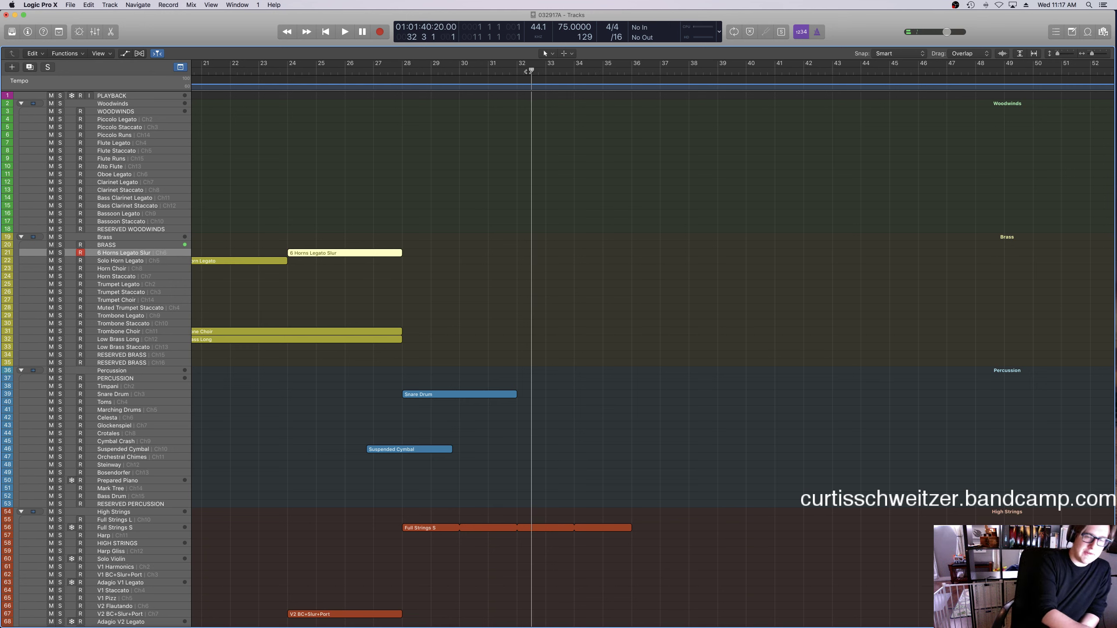
pyautogui.press('space')
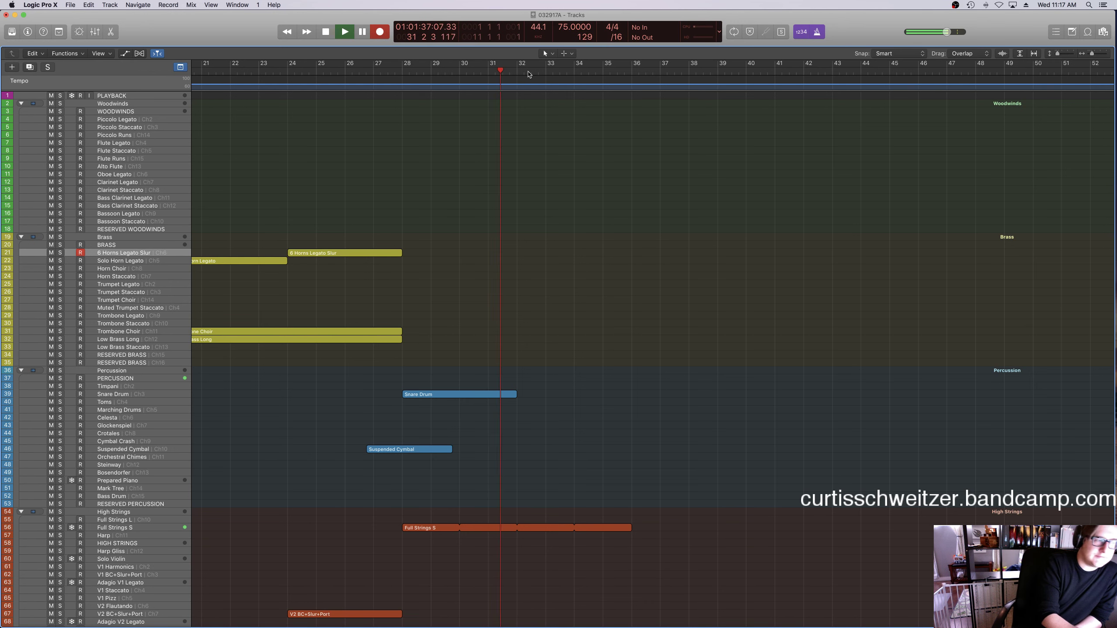
pyautogui.press('r')
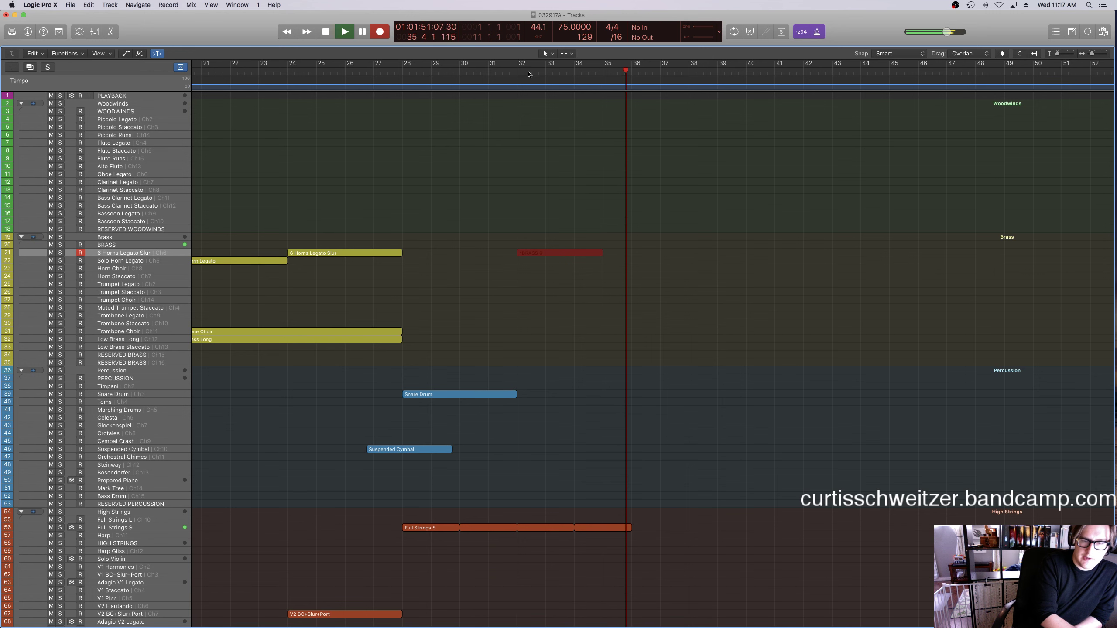
pyautogui.press('space')
# Set a constant modulation of 85 across the 6 Horns Legato Slur region at bars 32 to 36.
pyautogui.press('e')
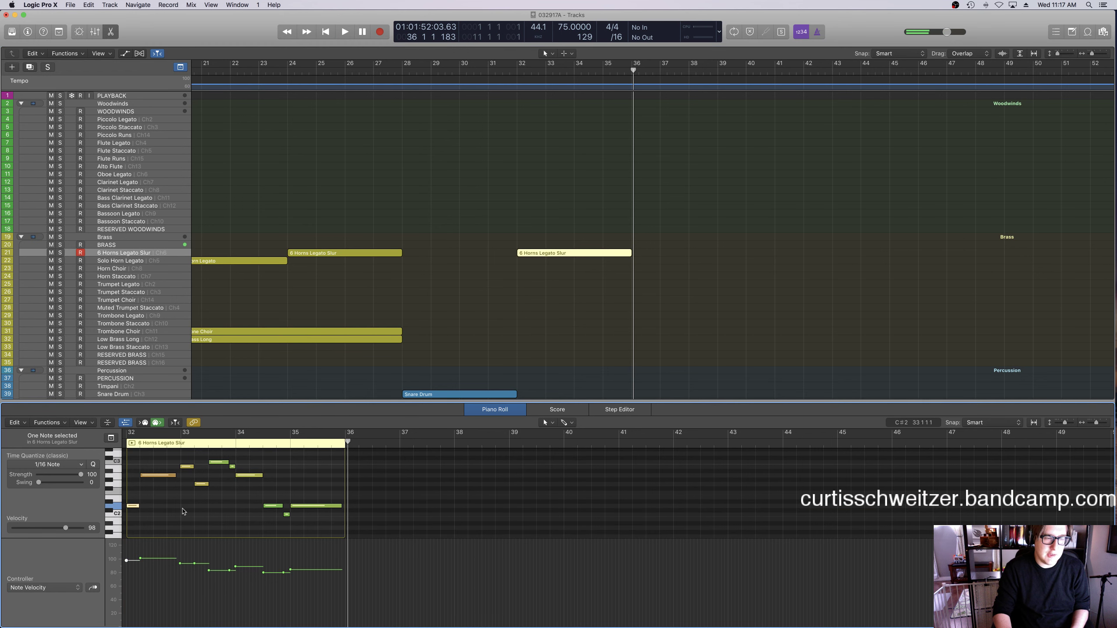
pyautogui.click(44, 588)
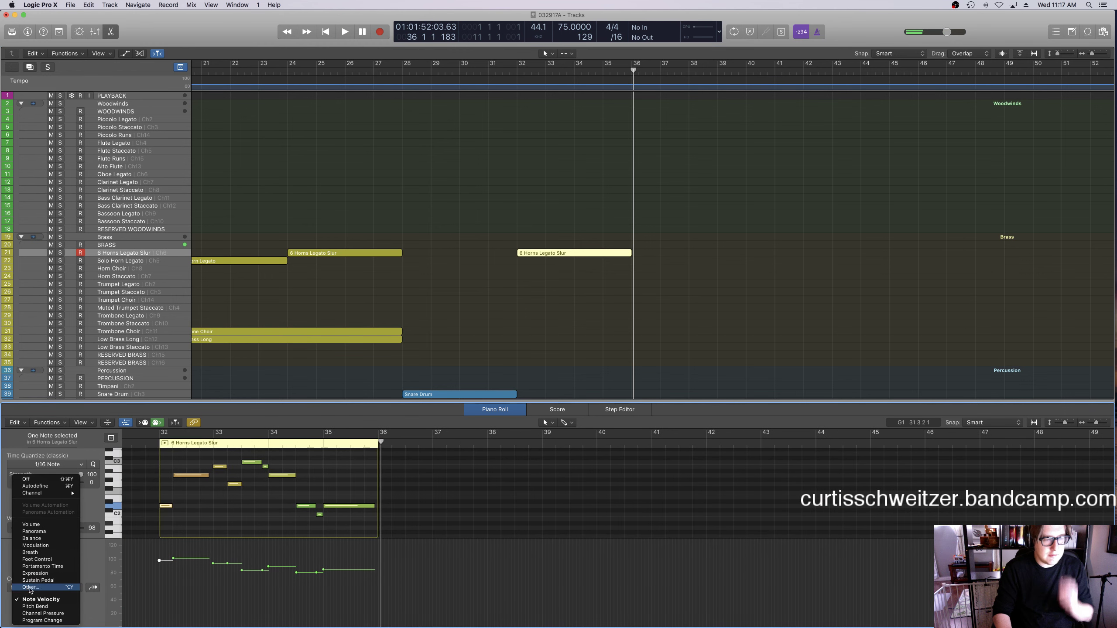
pyautogui.click(57, 546)
pyautogui.moveTo(183, 577); pyautogui.dragTo(159, 587)
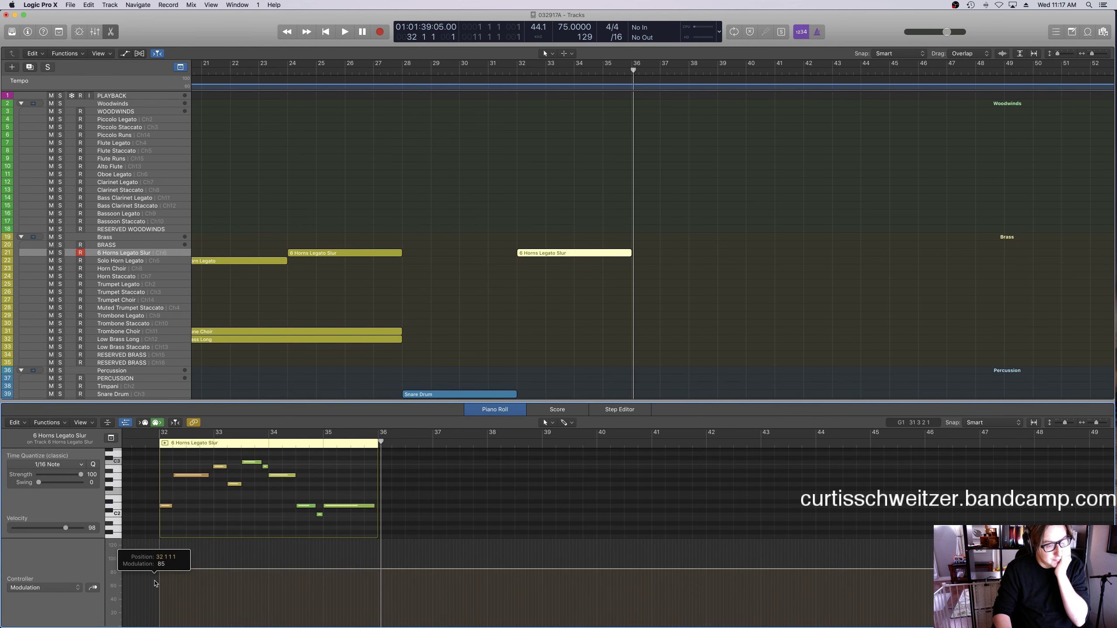
pyautogui.hotkey('shift', 'space')
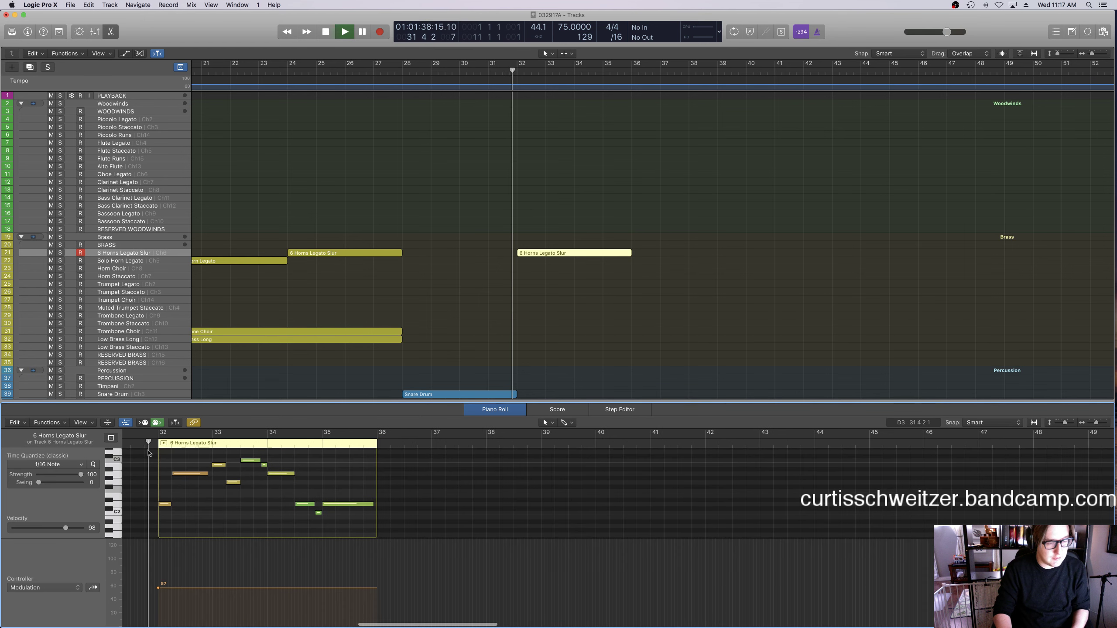
pyautogui.moveTo(216, 581); pyautogui.dragTo(216, 562)
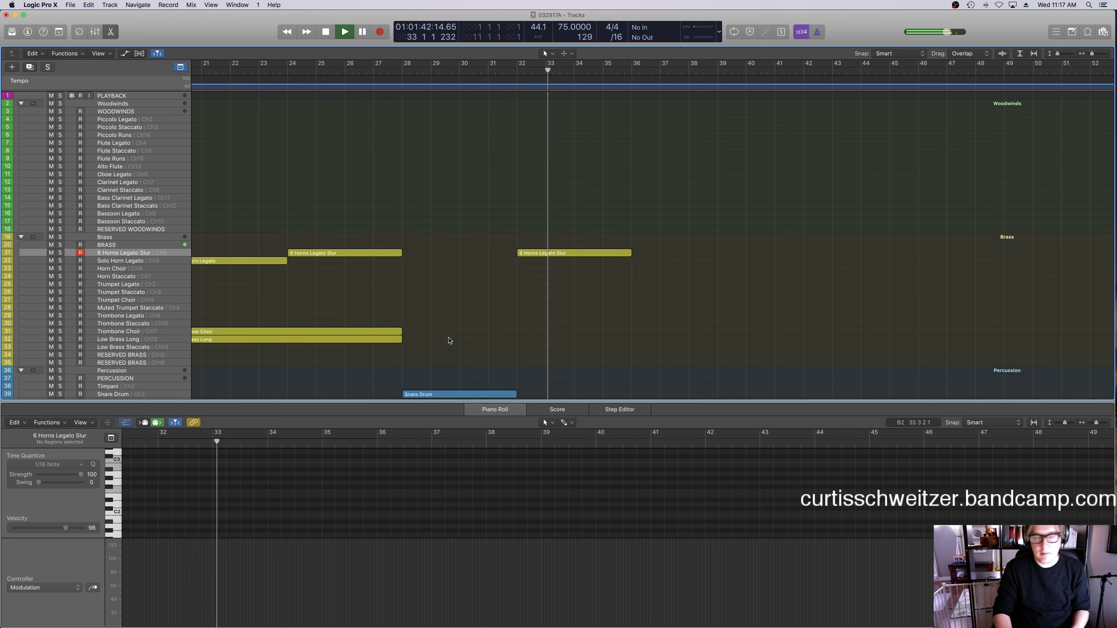
# Copy the horn region at bars 32 to 36 to the same position on the Trombone Legato track.
pyautogui.press('e')
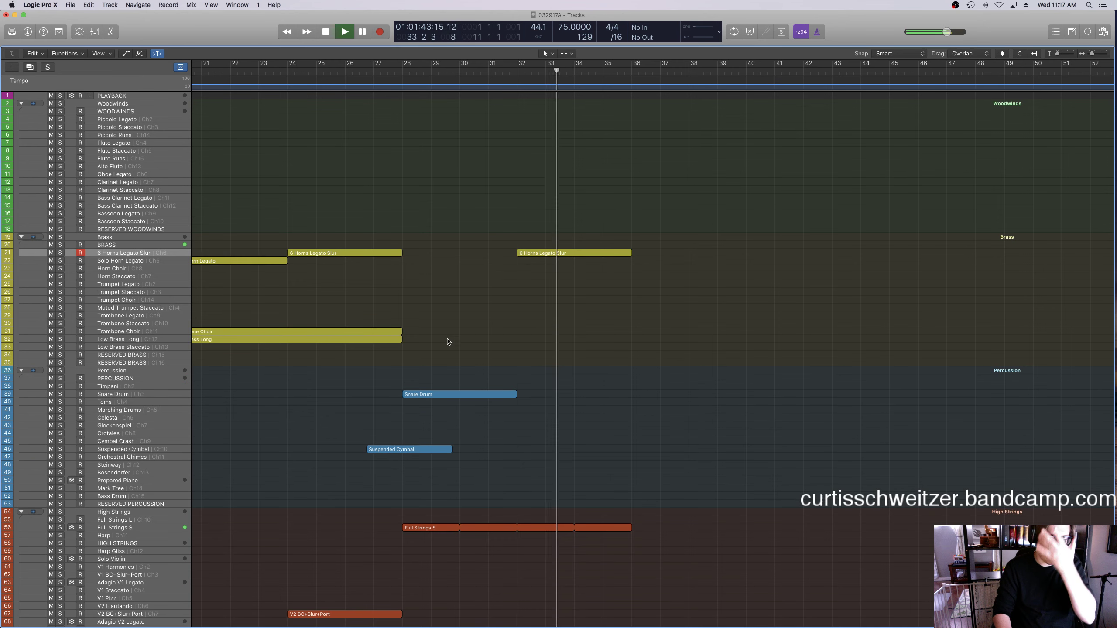
pyautogui.click(532, 253)
pyautogui.press('e')
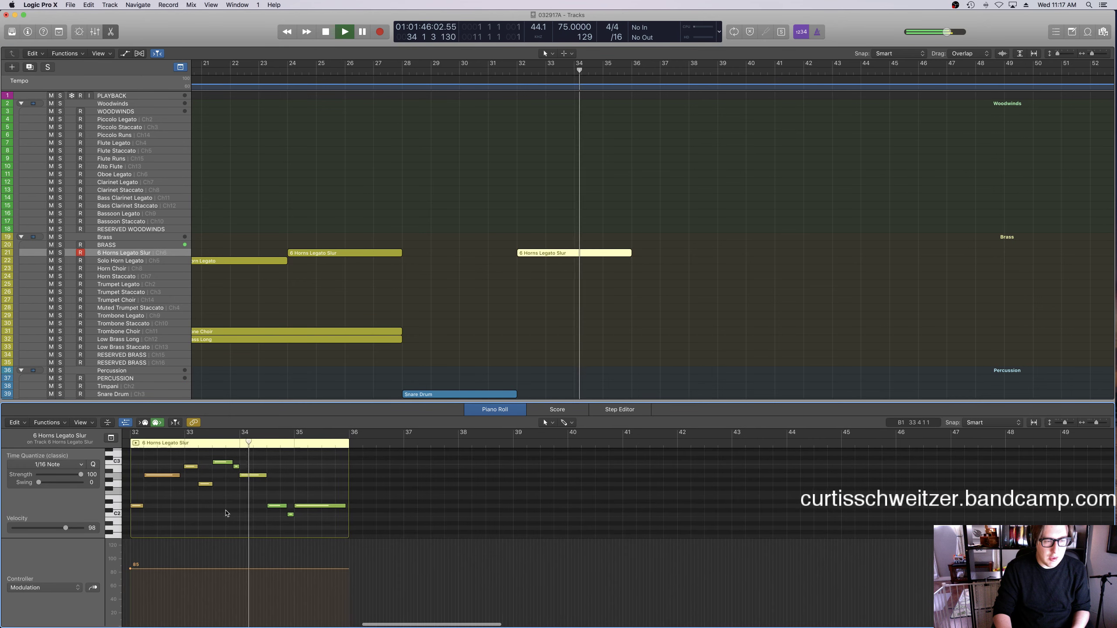
pyautogui.click(653, 279)
pyautogui.click(578, 252)
pyautogui.press('space')
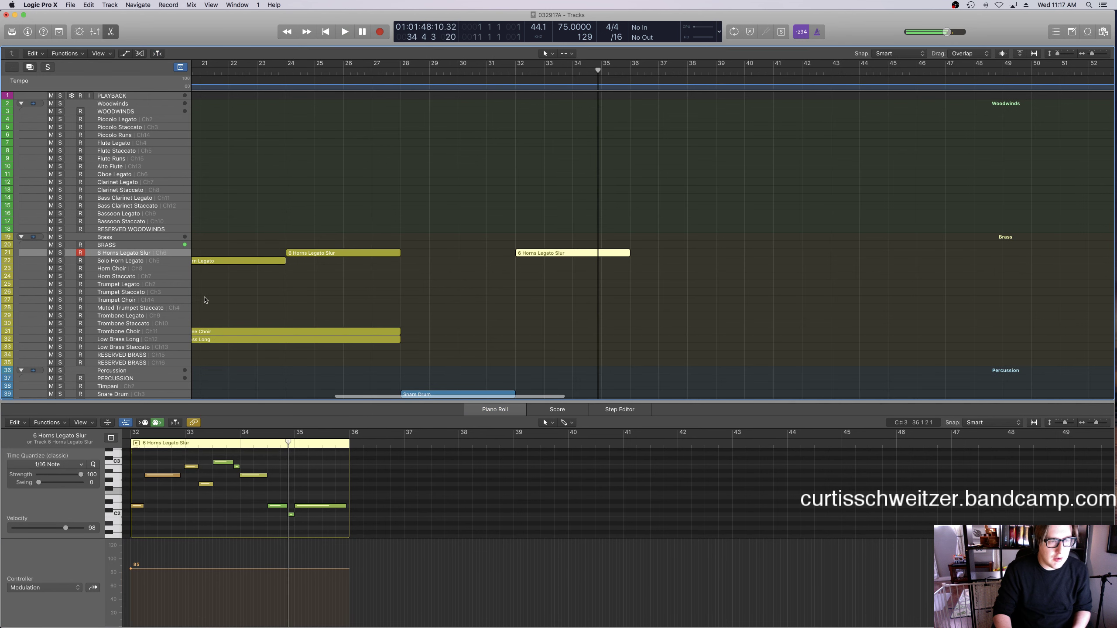
pyautogui.click(138, 287)
pyautogui.click(116, 5)
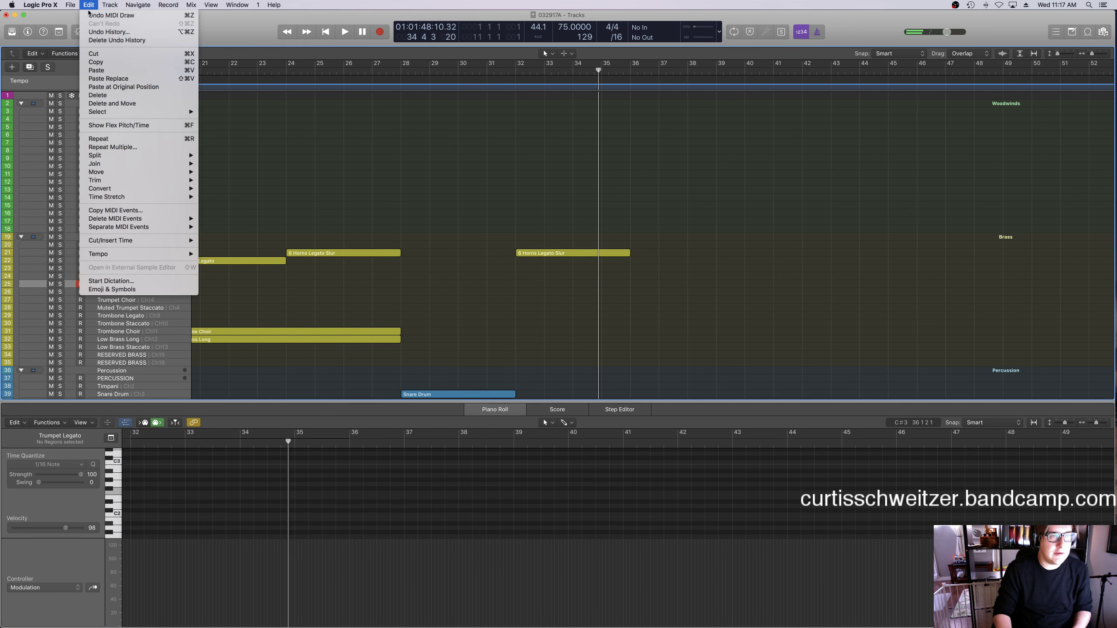
pyautogui.click(106, 92)
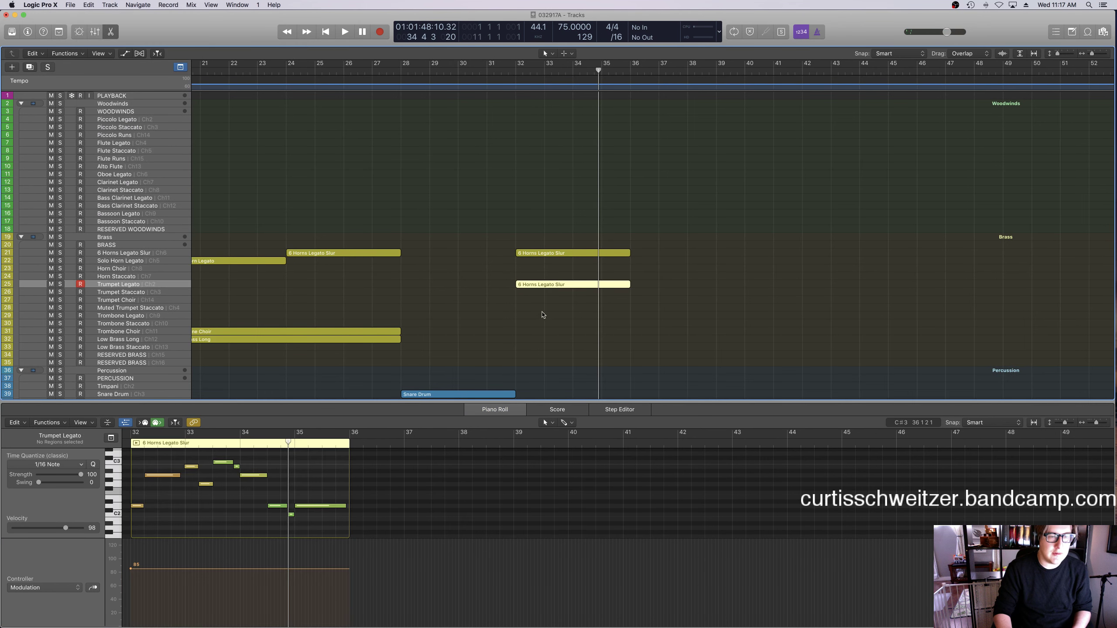
pyautogui.moveTo(552, 284); pyautogui.dragTo(553, 318)
# Transpose all notes of the Trombone Legato region down 12 semitones.
pyautogui.hotkey('shift', 'space')
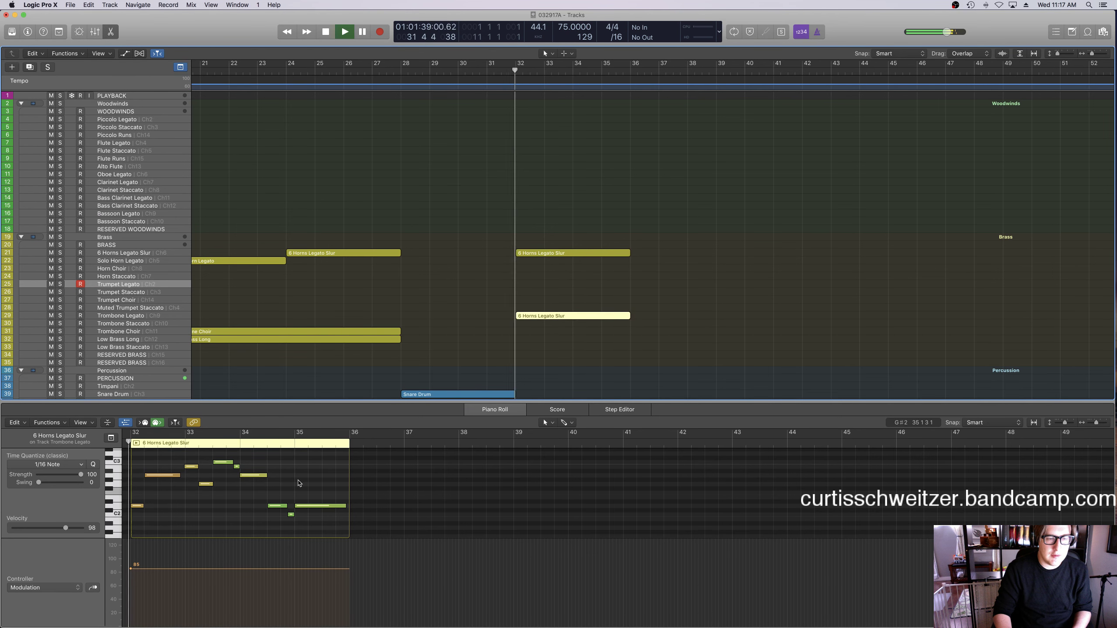
pyautogui.click(308, 498)
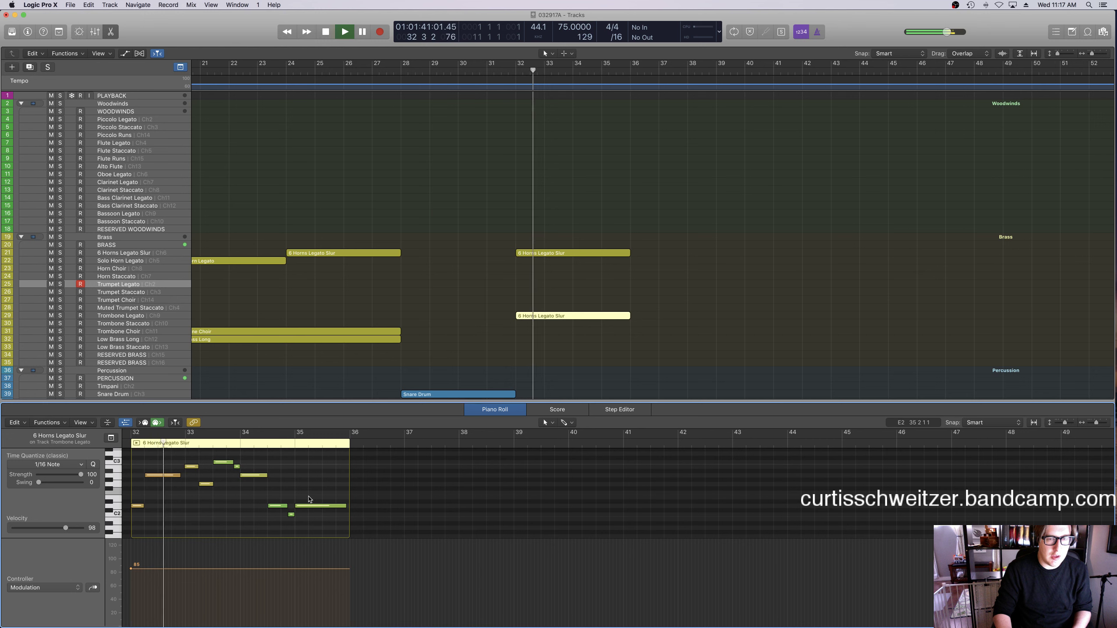
pyautogui.press('super+a')
pyautogui.rightClick(319, 506)
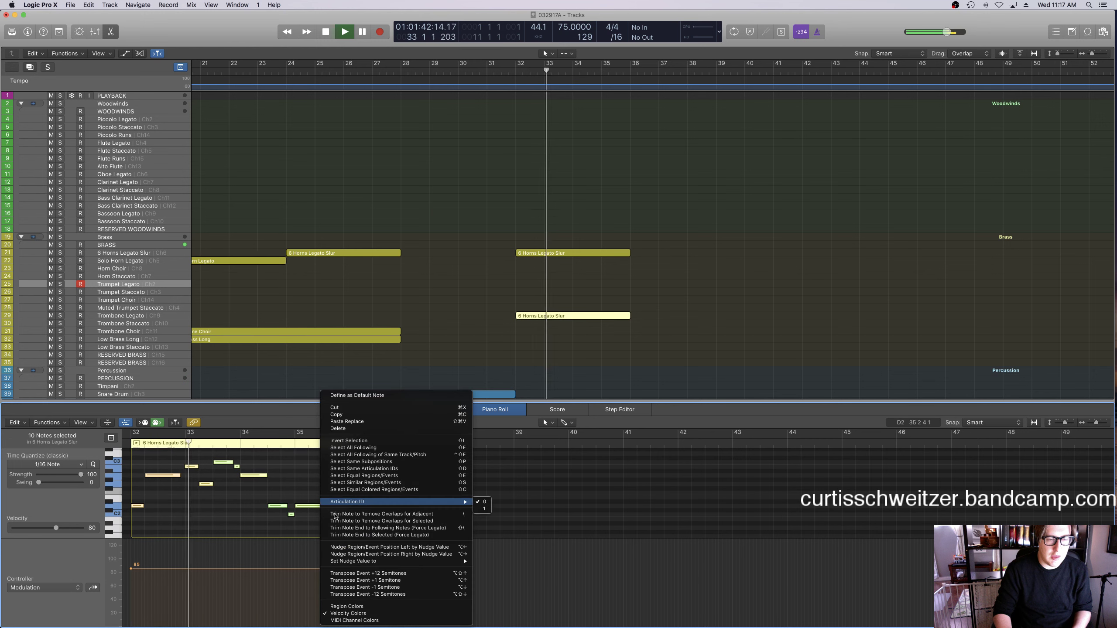
pyautogui.click(374, 594)
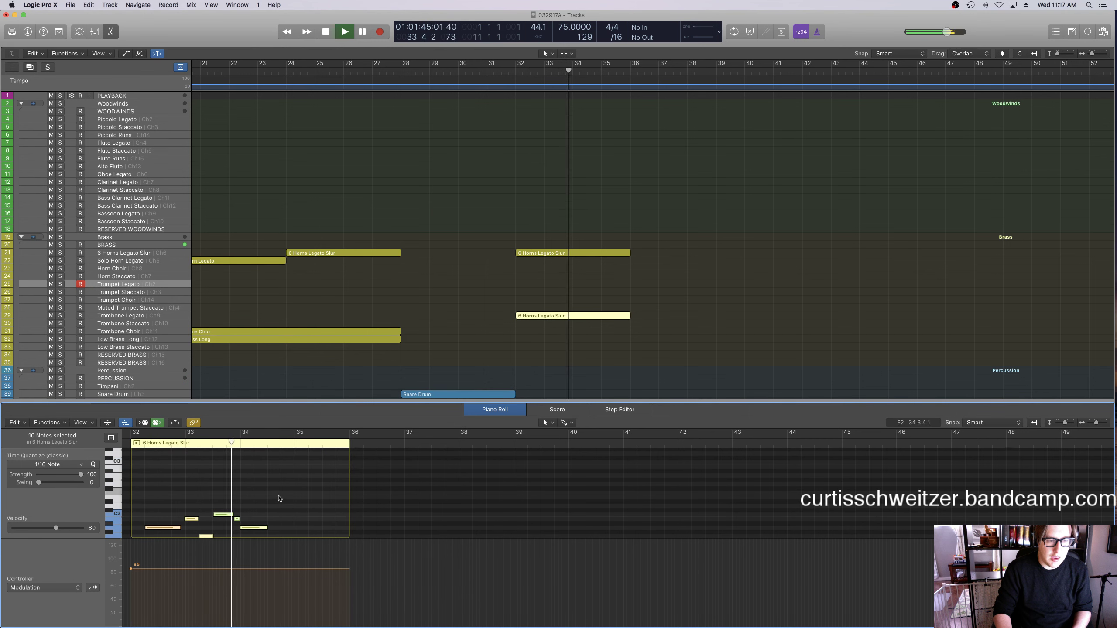
pyautogui.scroll(-3, 282, 484)
pyautogui.hscroll(-5, 280, 492)
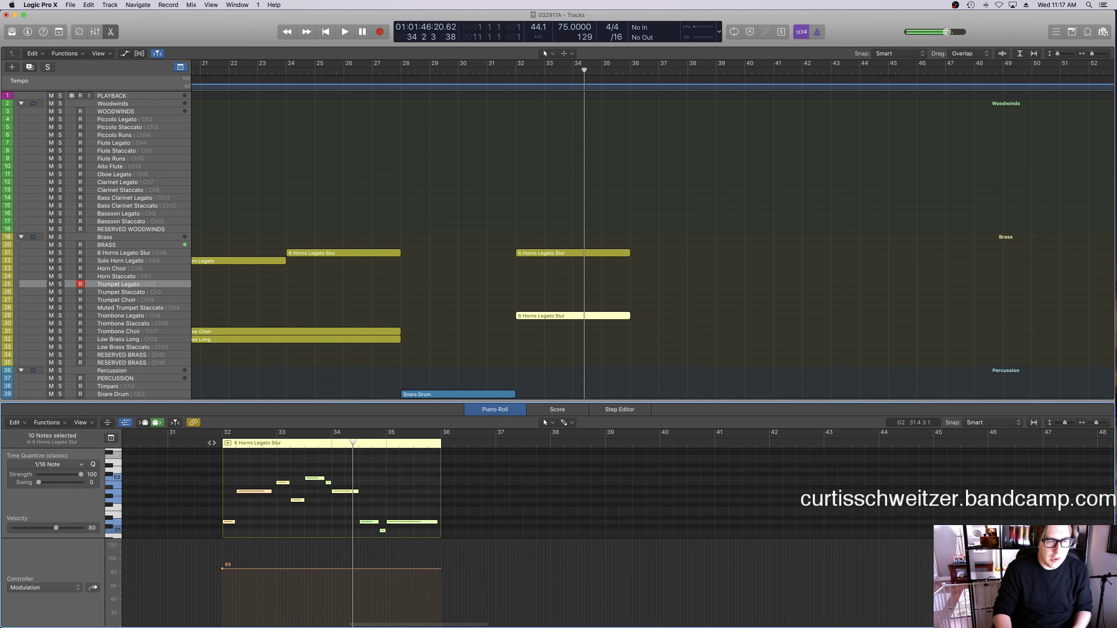
# Lower the modulation across the Trombone Legato region to 74 while playing it back.
pyautogui.click(212, 433)
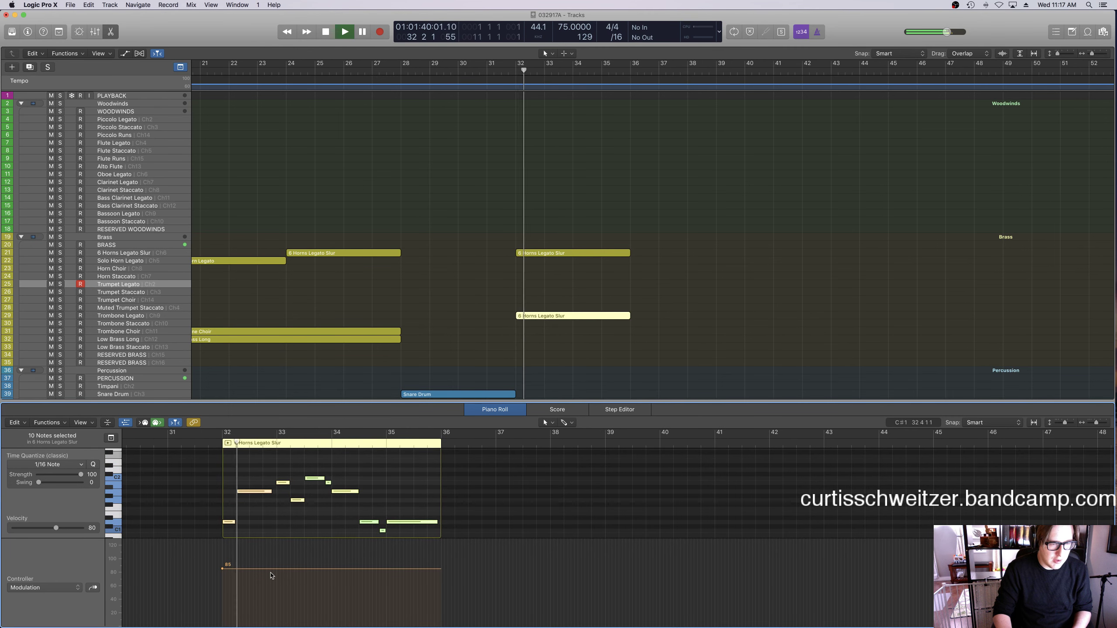
pyautogui.moveTo(270, 569); pyautogui.dragTo(274, 579)
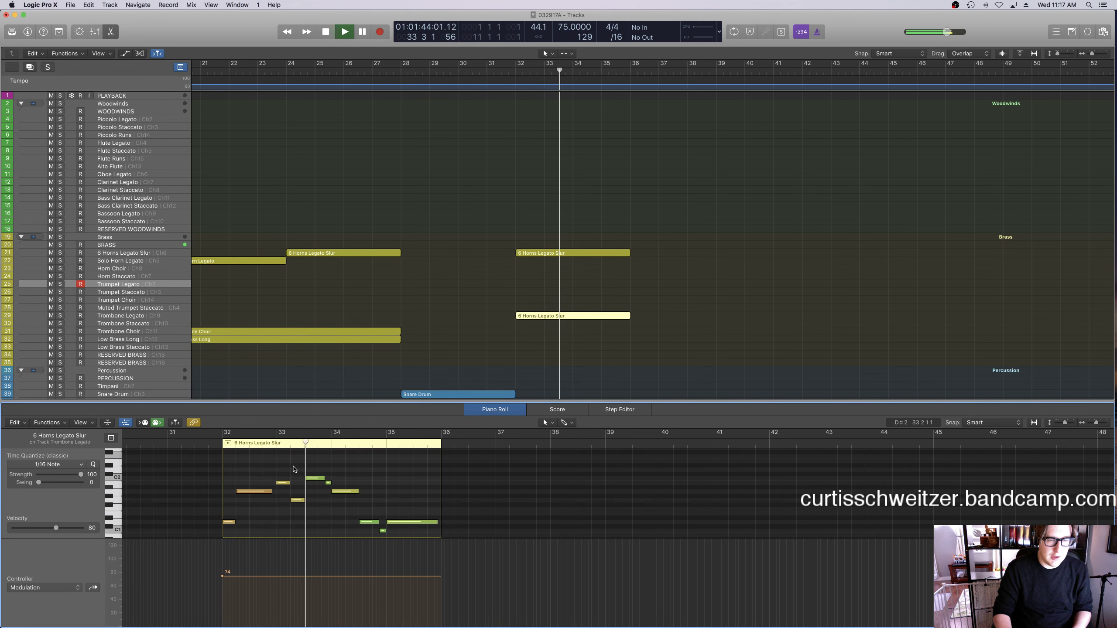
pyautogui.click(455, 363)
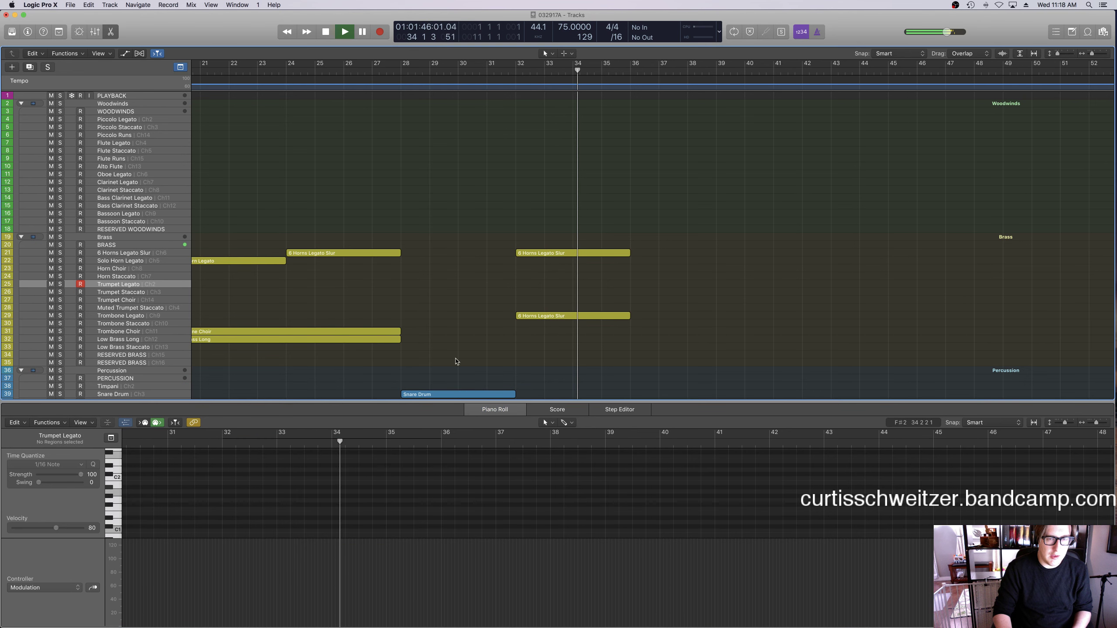
# Extend the Snare Drum, Taiko B and HVCTY Stack parts as loops to bar 36.
pyautogui.press('e')
pyautogui.moveTo(517, 409); pyautogui.dragTo(495, 382)
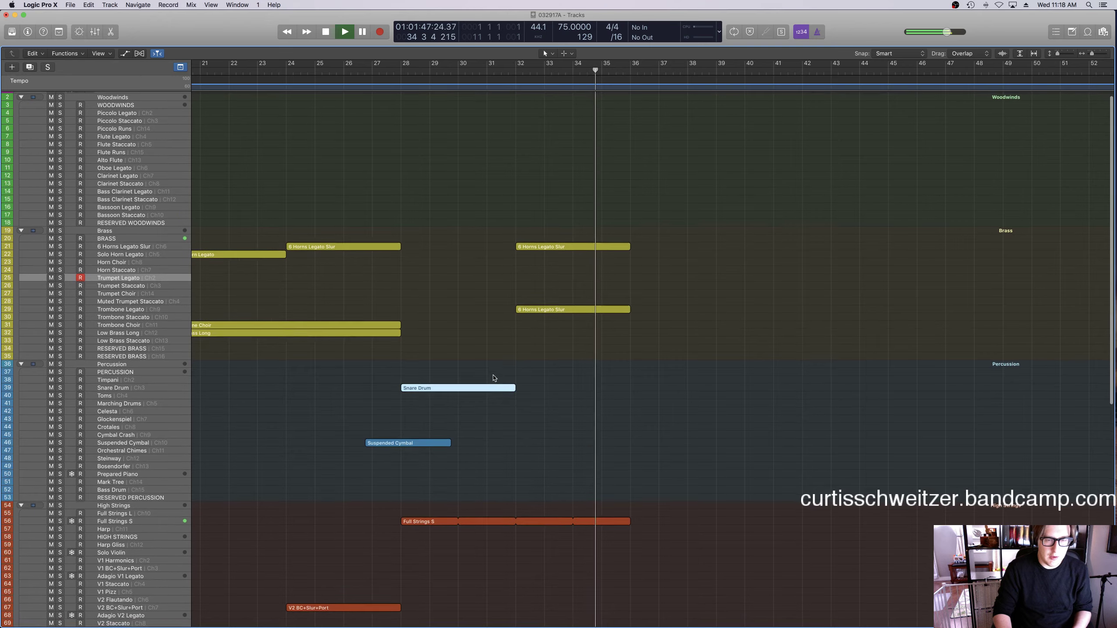
pyautogui.scroll(-15, 523, 462)
pyautogui.moveTo(528, 581); pyautogui.dragTo(631, 556)
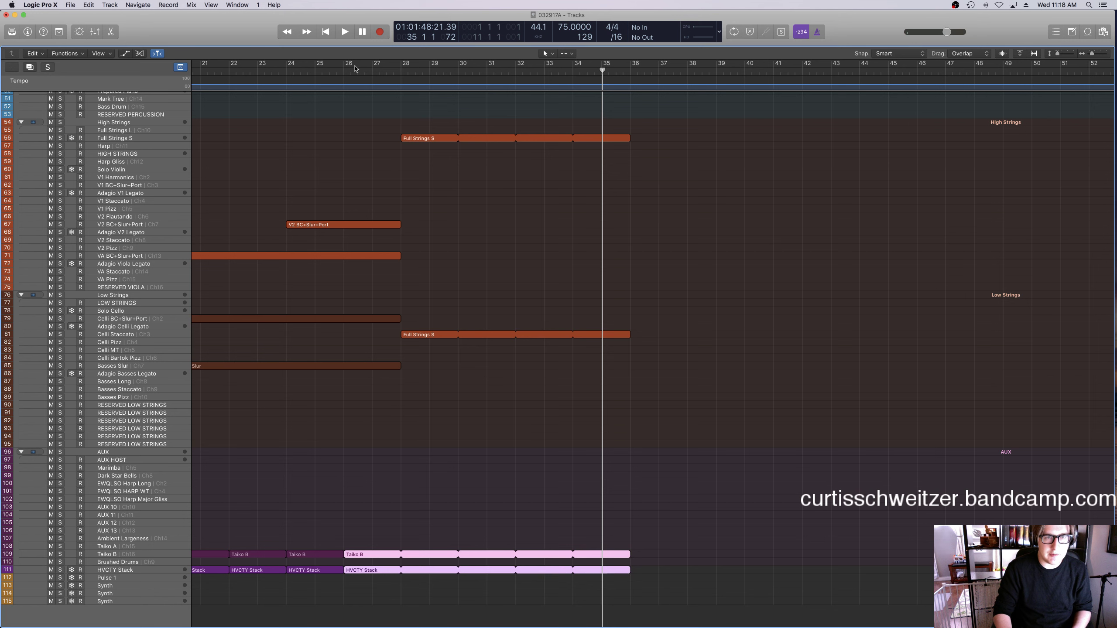
# Play back from bar 26 to about bar 35 to check the extended arrangement, and return the playhead to just before bar 32.
pyautogui.click(373, 69)
pyautogui.click(349, 69)
pyautogui.press('space')
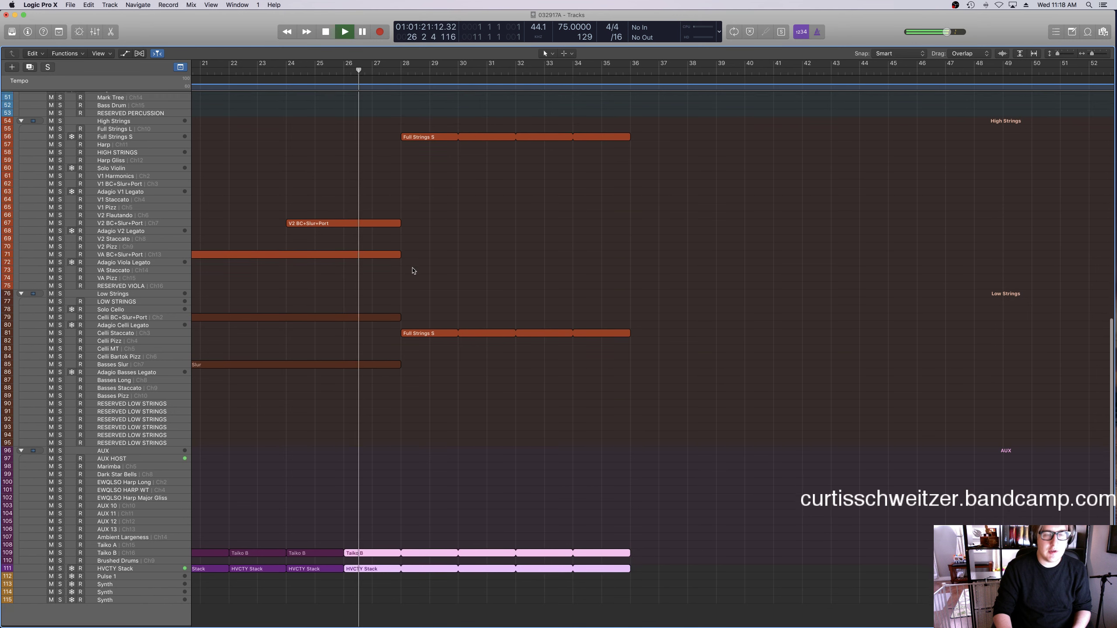
pyautogui.scroll(5, 415, 269)
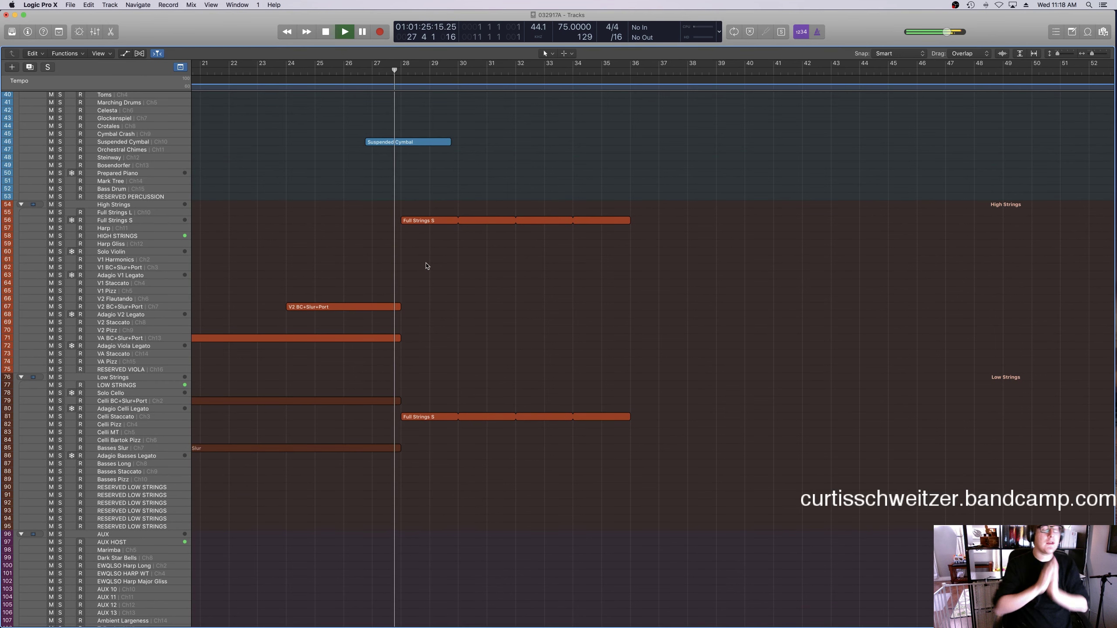
pyautogui.scroll(5, 481, 314)
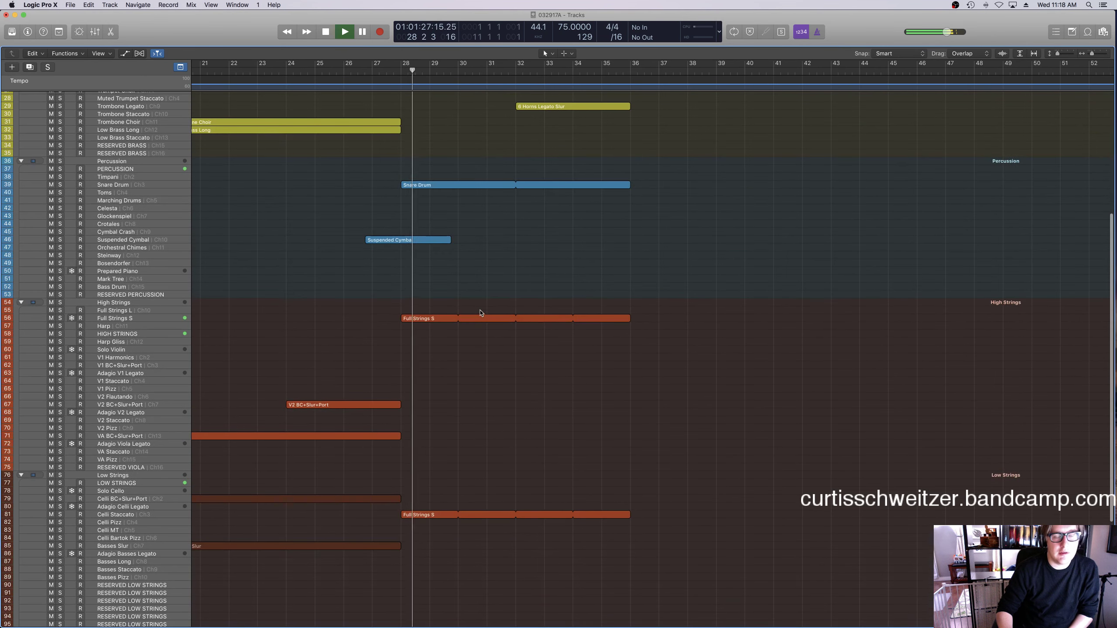
pyautogui.scroll(3, 444, 266)
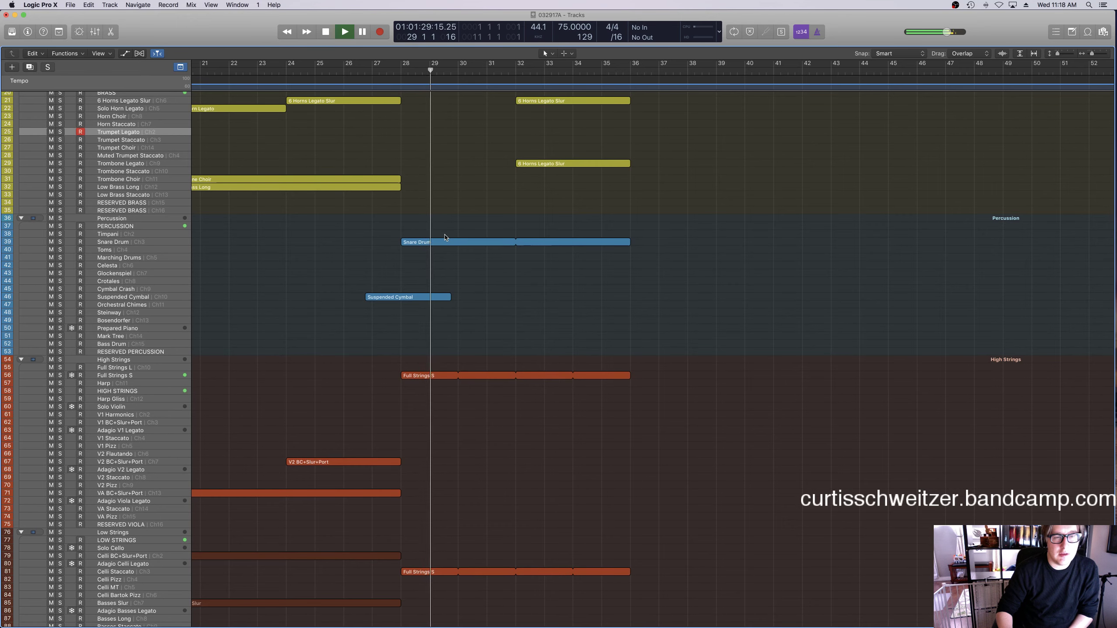
pyautogui.scroll(8, 451, 242)
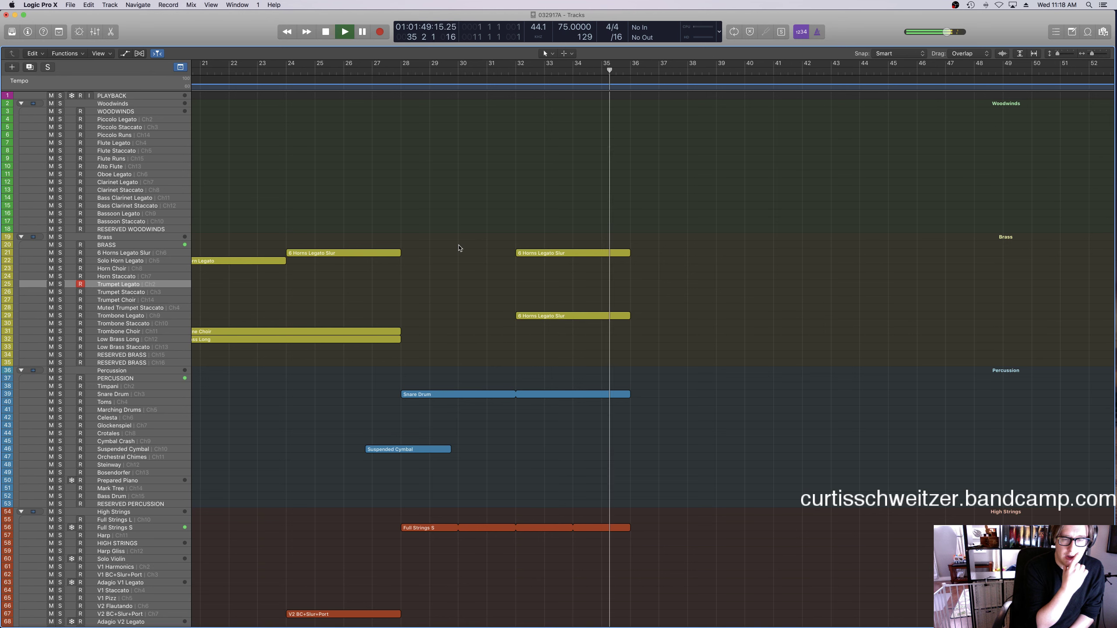
pyautogui.press('space')
pyautogui.click(508, 71)
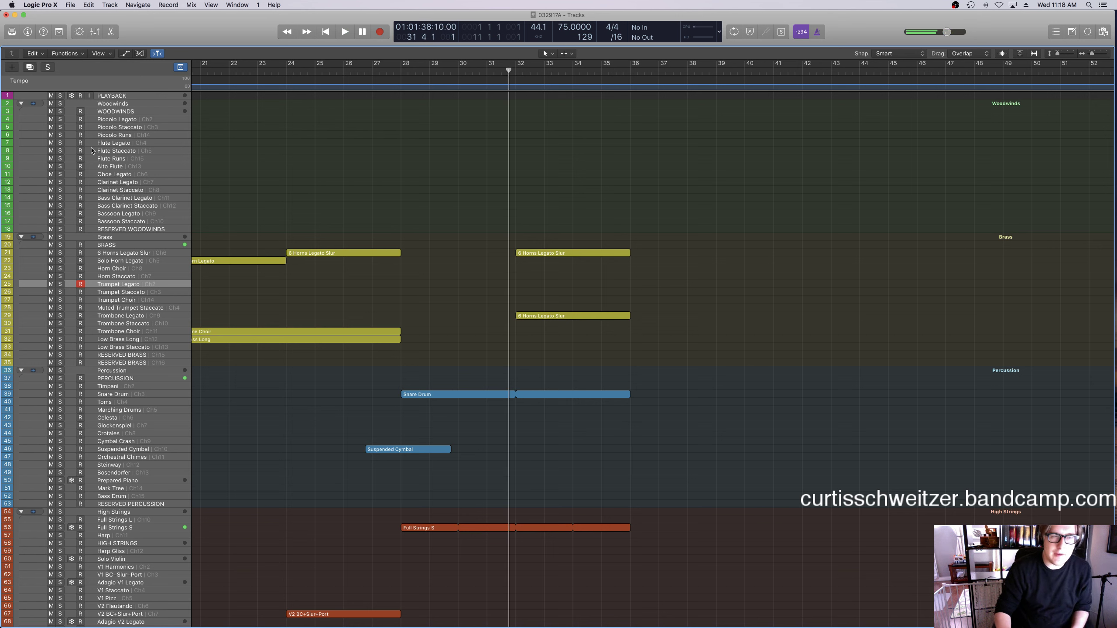
# Play back from just before bar 32 to about bar 35 with the Brass stack soloed, then with the solo cleared.
pyautogui.click(60, 238)
pyautogui.press('space')
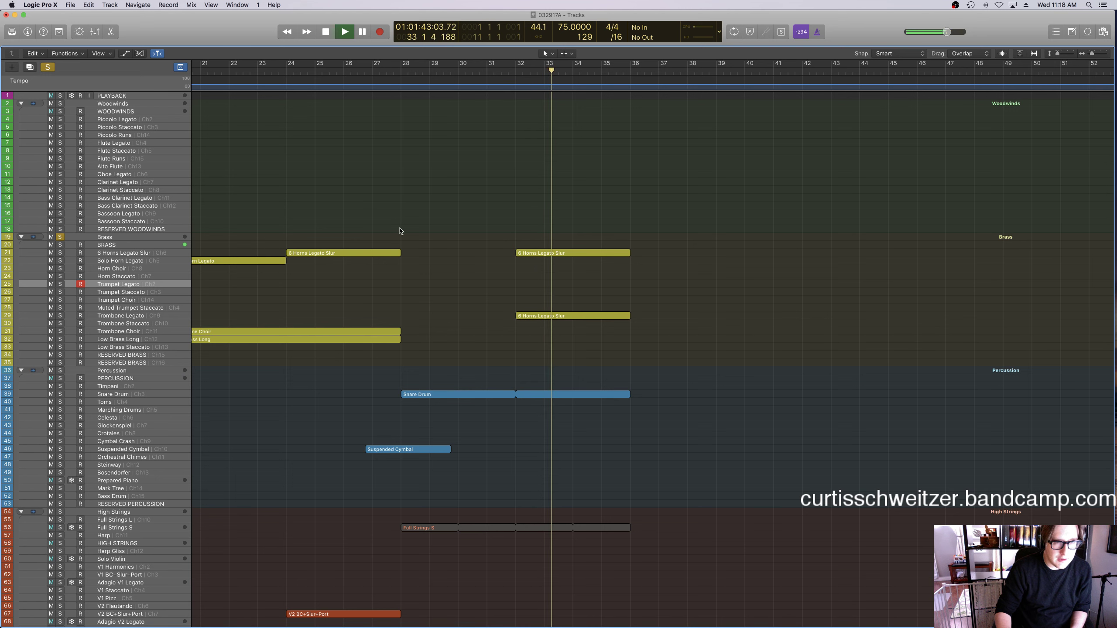
pyautogui.click(48, 67)
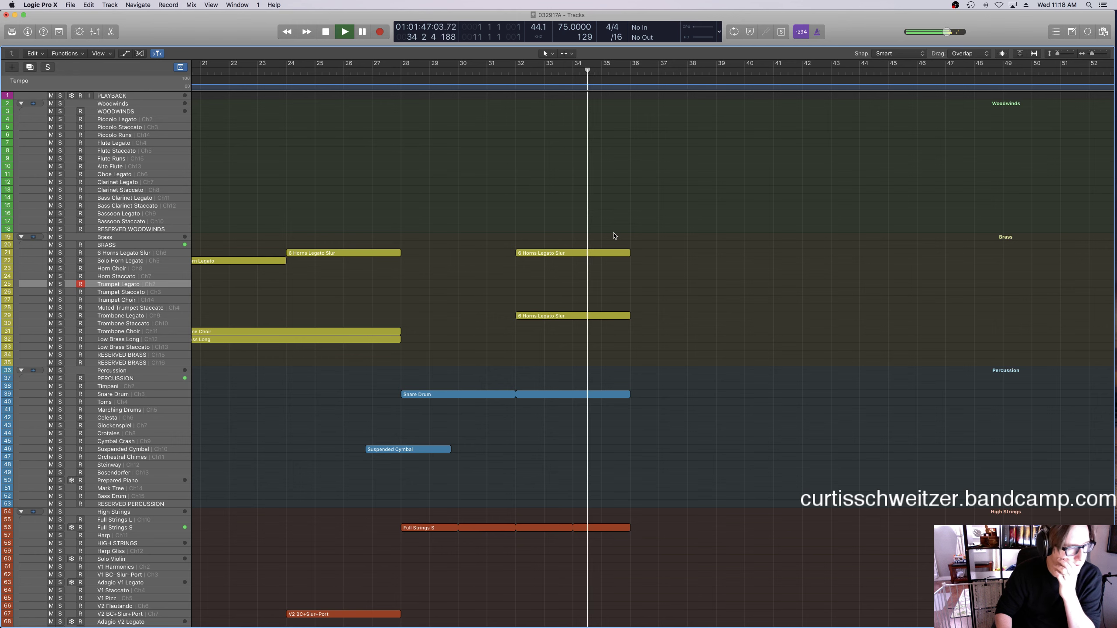
pyautogui.scroll(-5, 614, 237)
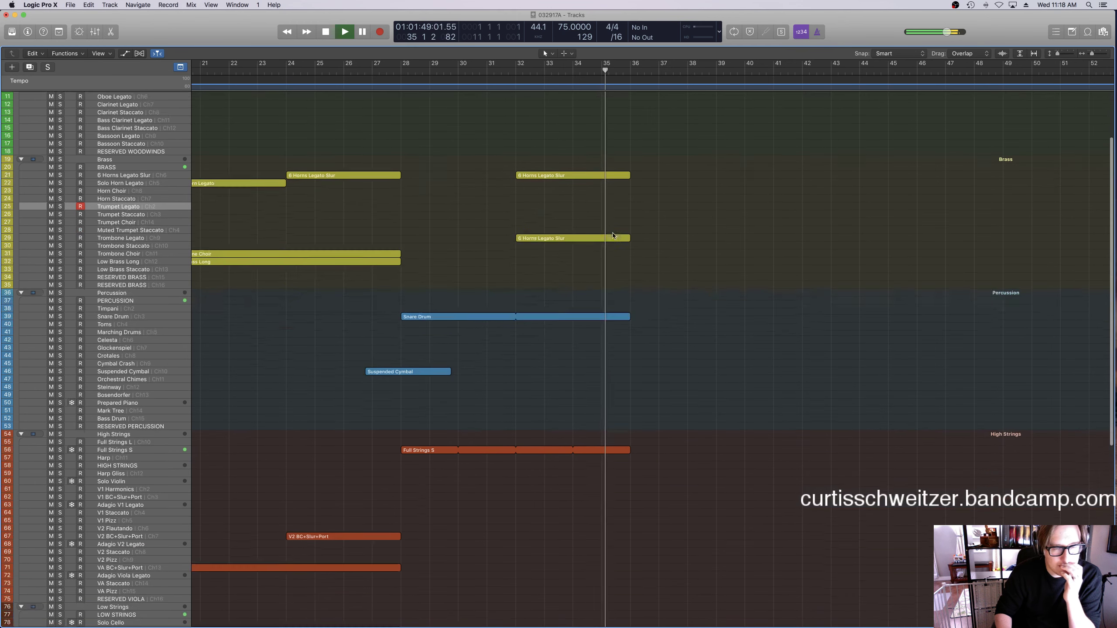
pyautogui.scroll(-4, 614, 236)
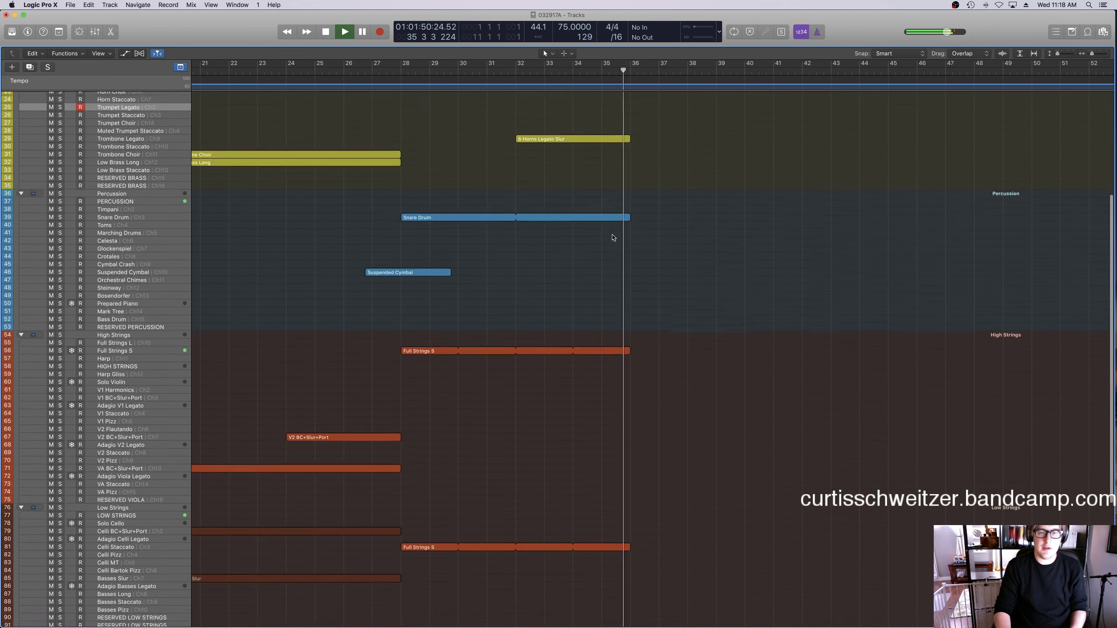
pyautogui.press('space')
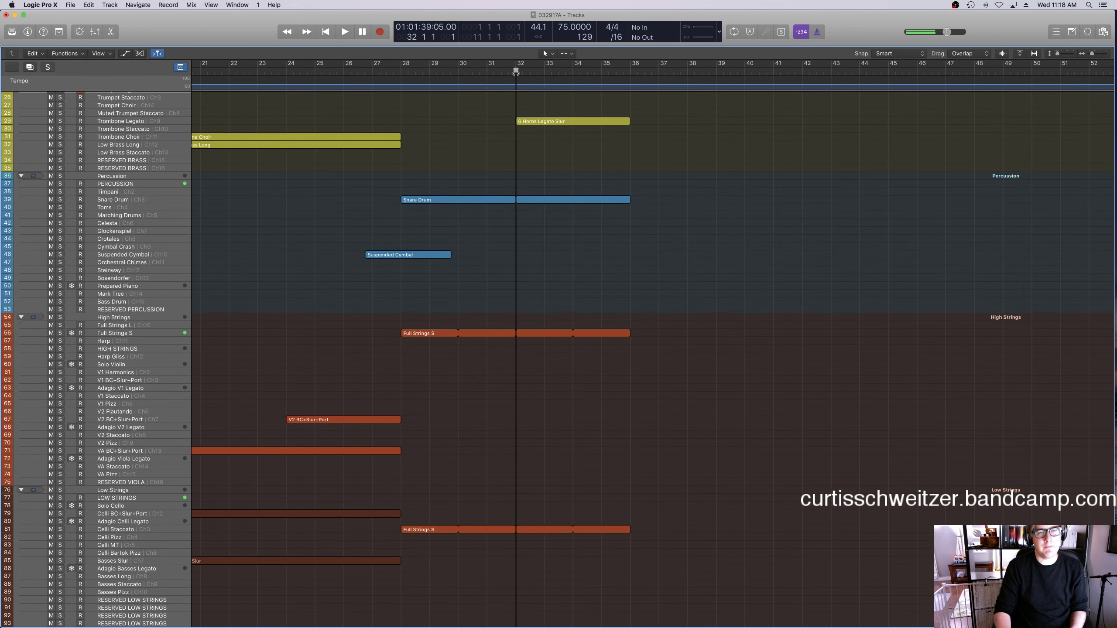
# Rename the first Synth track below Pulse 1 as Choir TTBB.
pyautogui.scroll(-9, 310, 456)
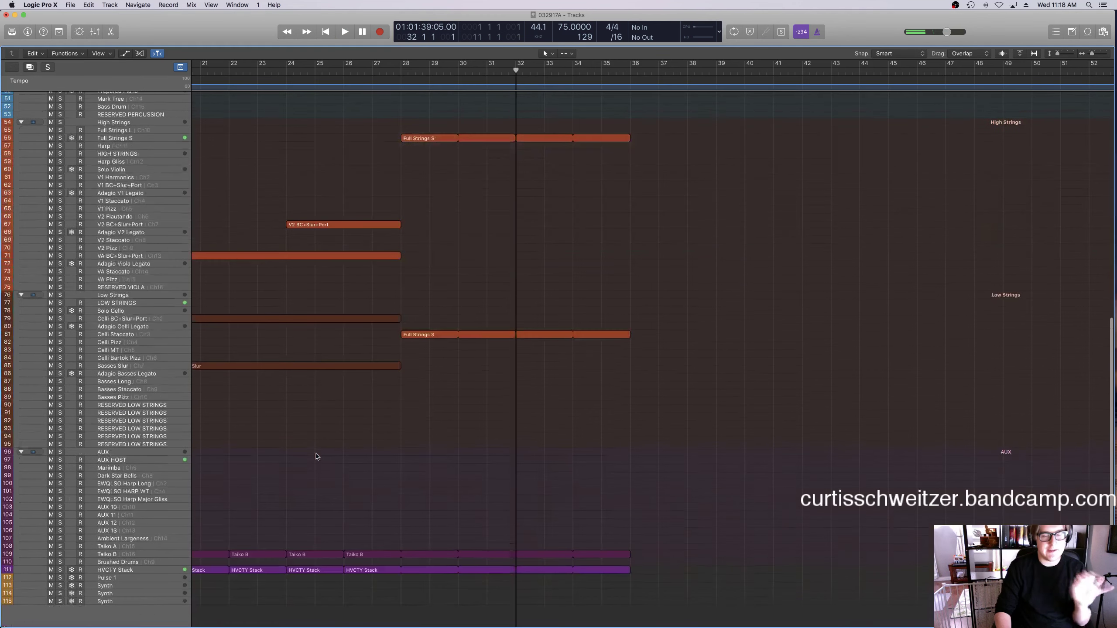
pyautogui.click(107, 585)
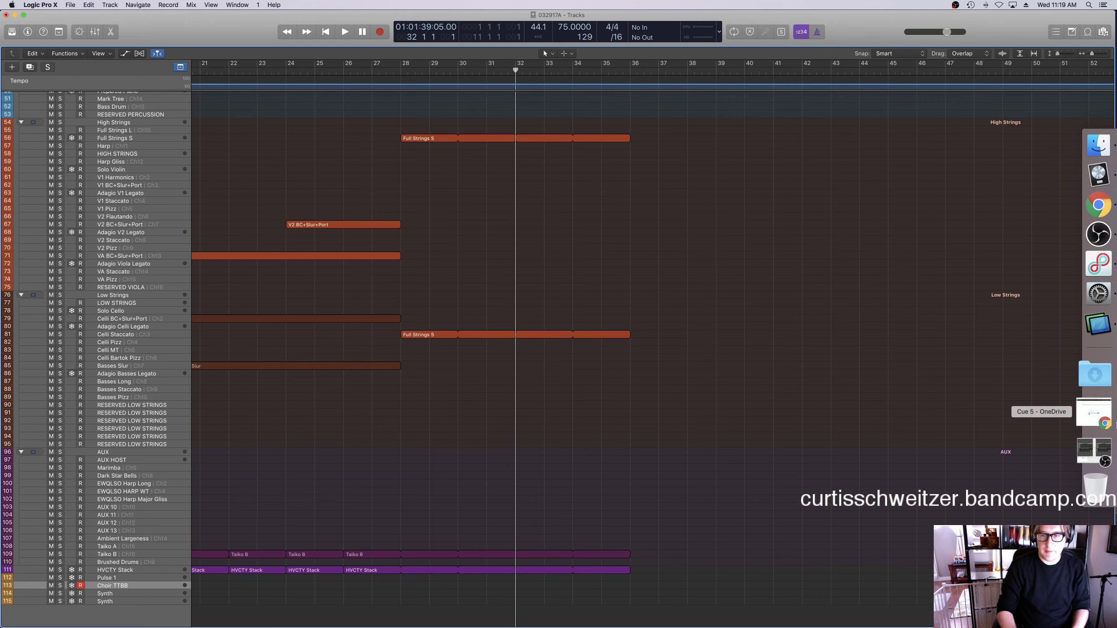
# Switch to Screen Sharing and close the Snare instrument, Percussion and Low Strings windows on the puccini machine.
pyautogui.click(1094, 345)
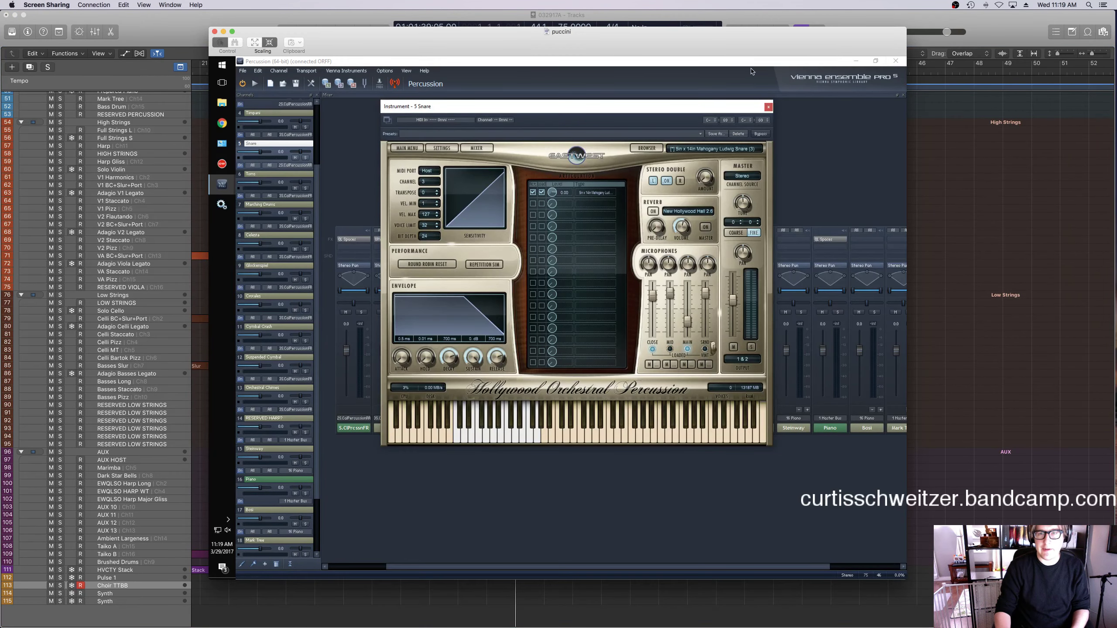
pyautogui.click(769, 108)
pyautogui.click(895, 61)
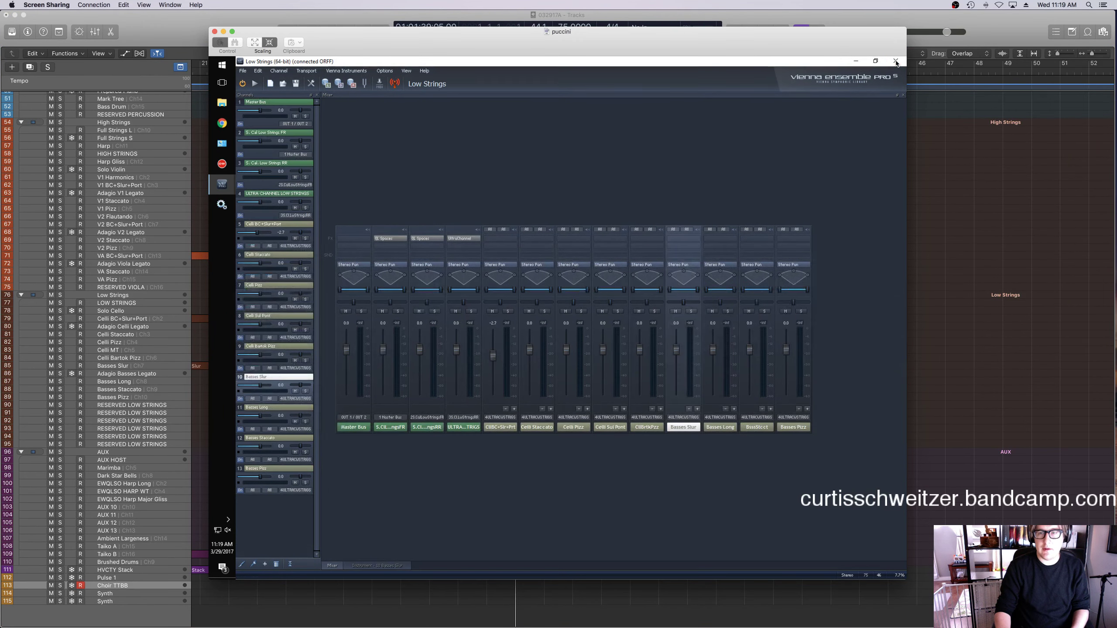
pyautogui.click(896, 62)
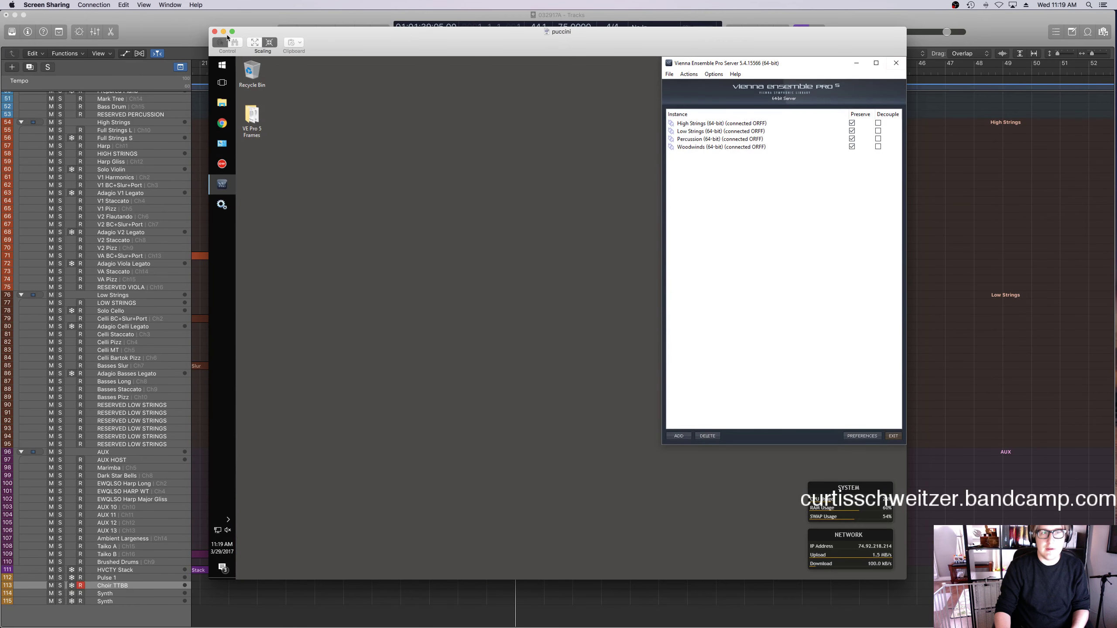
# Open a new screen sharing connection to the Satie machine.
pyautogui.click(89, 4)
pyautogui.click(92, 15)
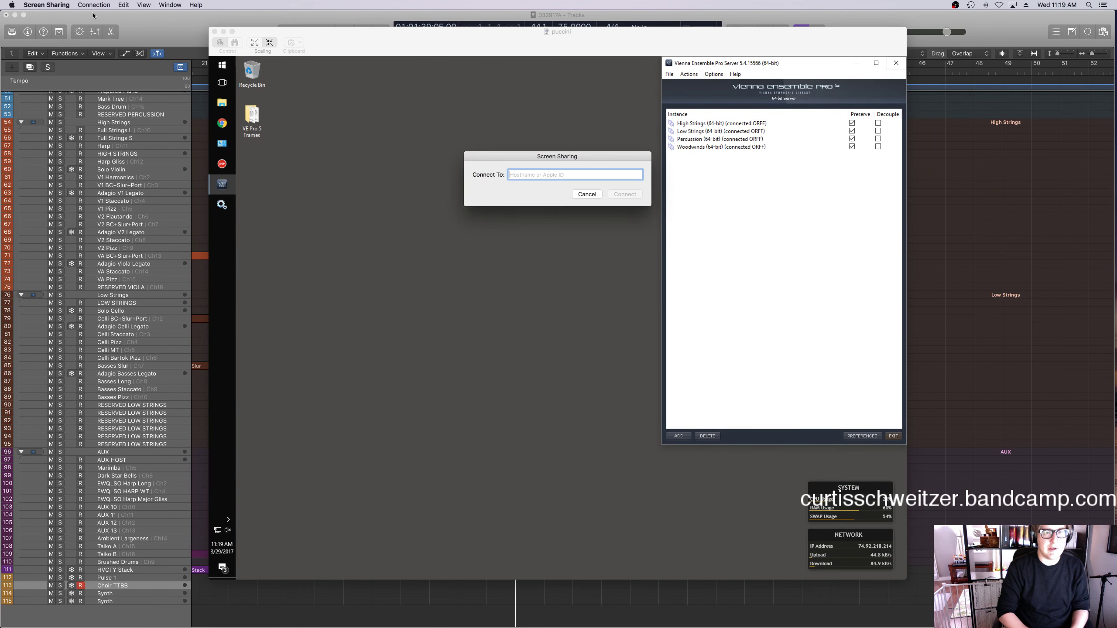
pyautogui.write('Sat')
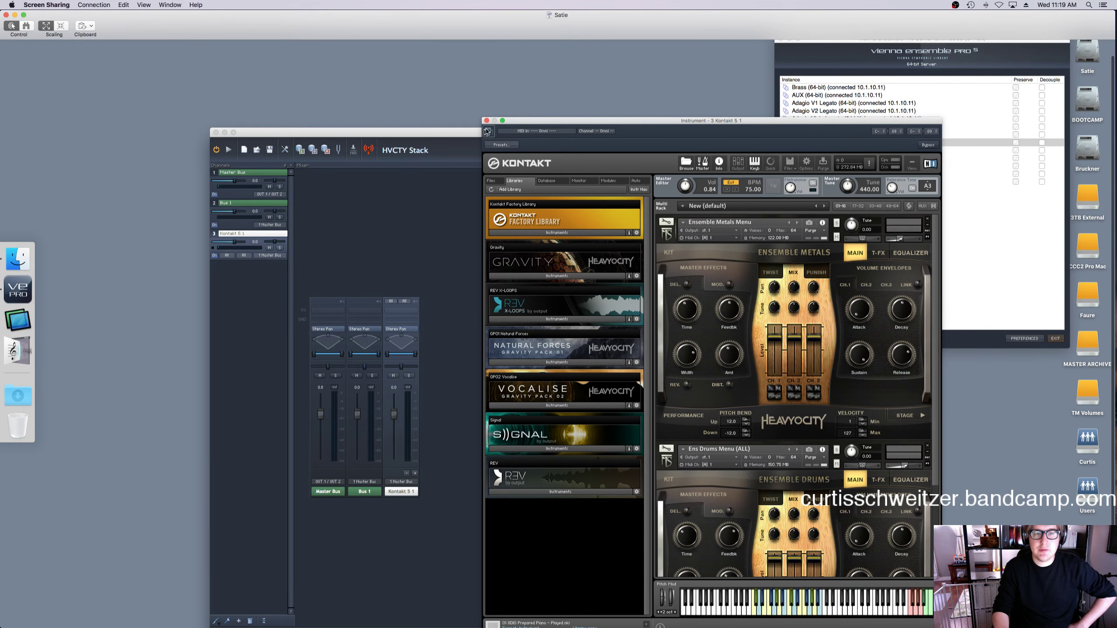
# Close the Kontakt and HVCTY Stack windows and add a Vienna Ensemble Pro server instance named Choir TTBB.
pyautogui.click(487, 121)
pyautogui.click(215, 133)
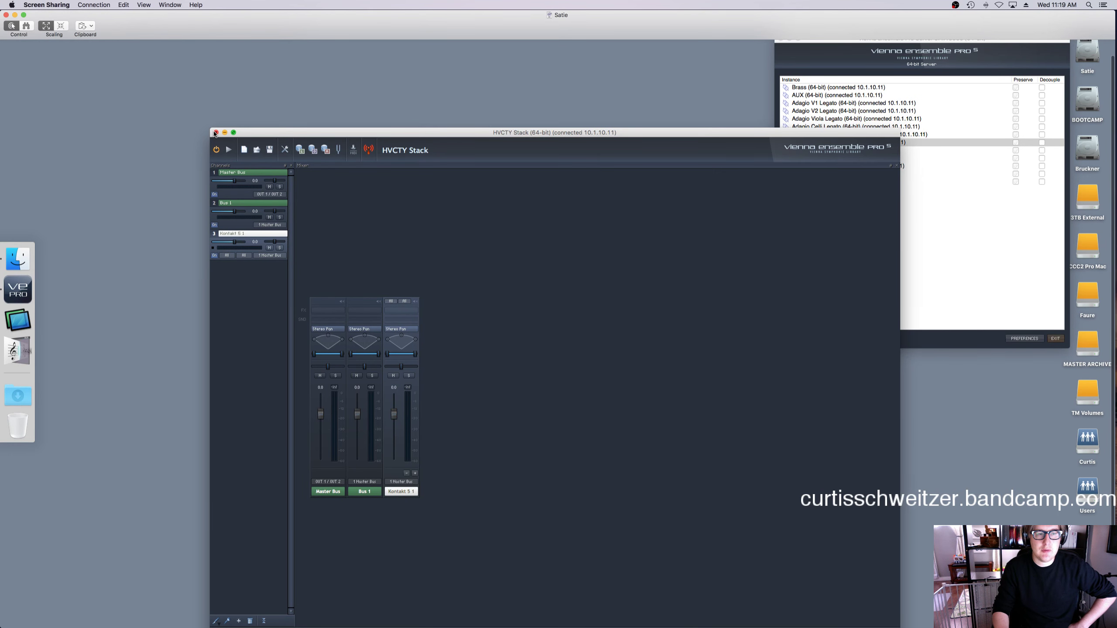
pyautogui.click(797, 336)
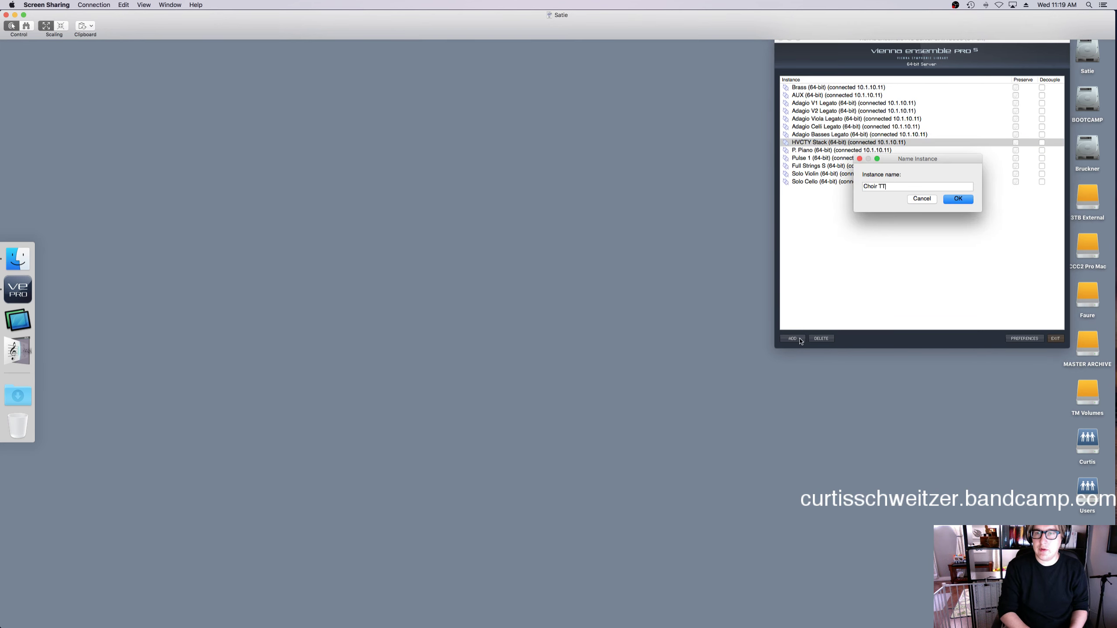
pyautogui.press('Return')
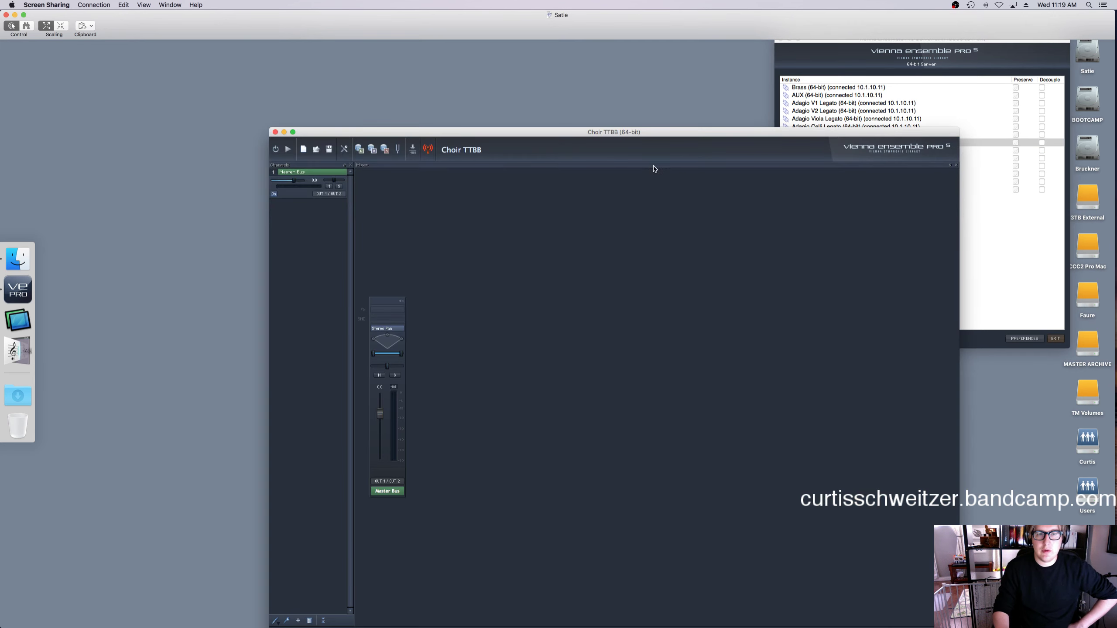
# Add an East West Play stereo plugin to the Choir TTBB instance and place its window over the mixer.
pyautogui.moveTo(626, 137); pyautogui.dragTo(406, 62)
pyautogui.rightClick(271, 237)
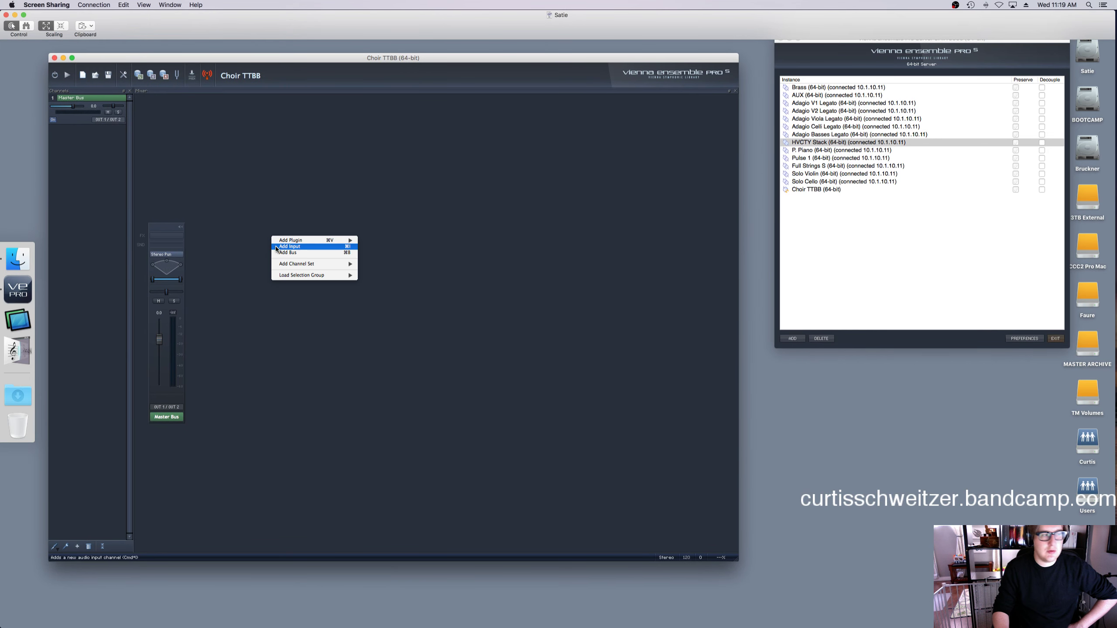
pyautogui.moveTo(319, 241)
pyautogui.moveTo(382, 249)
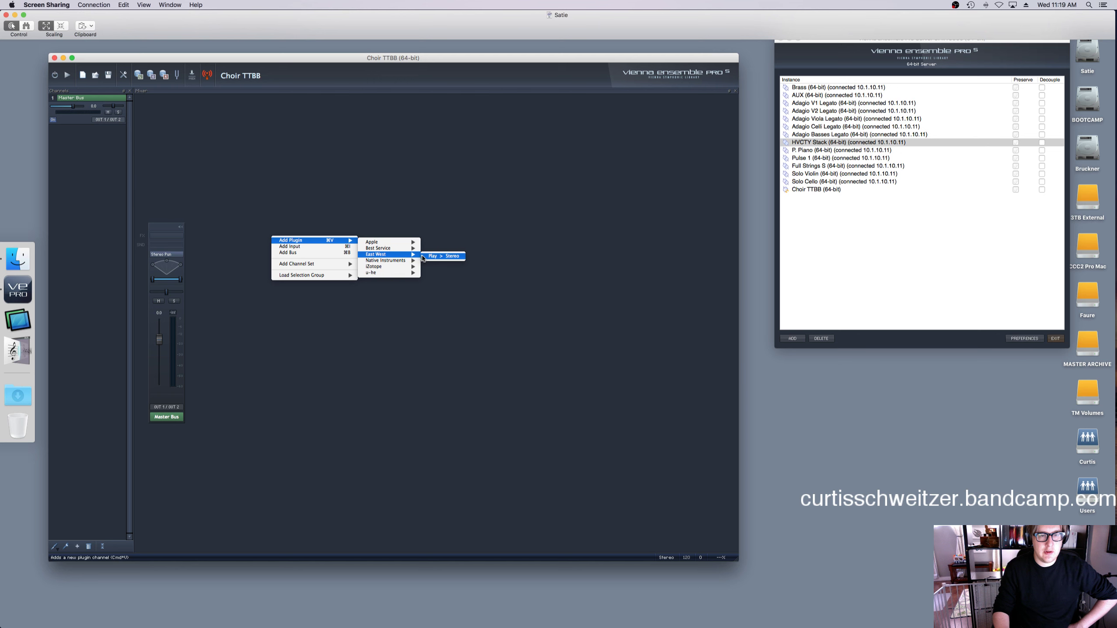
pyautogui.click(425, 259)
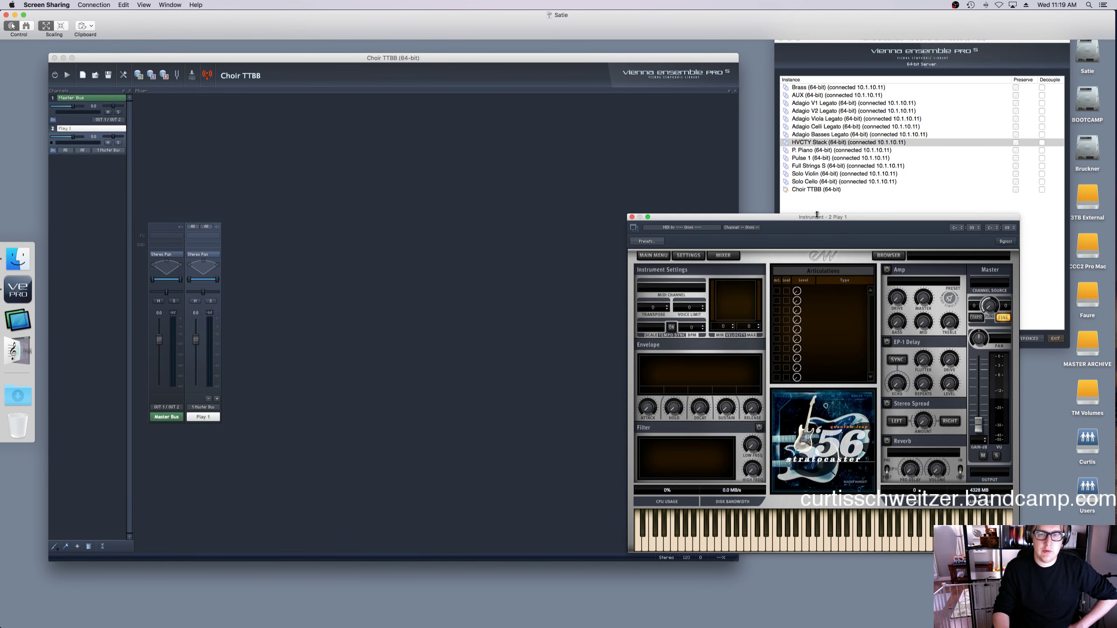
pyautogui.moveTo(816, 215); pyautogui.dragTo(446, 155)
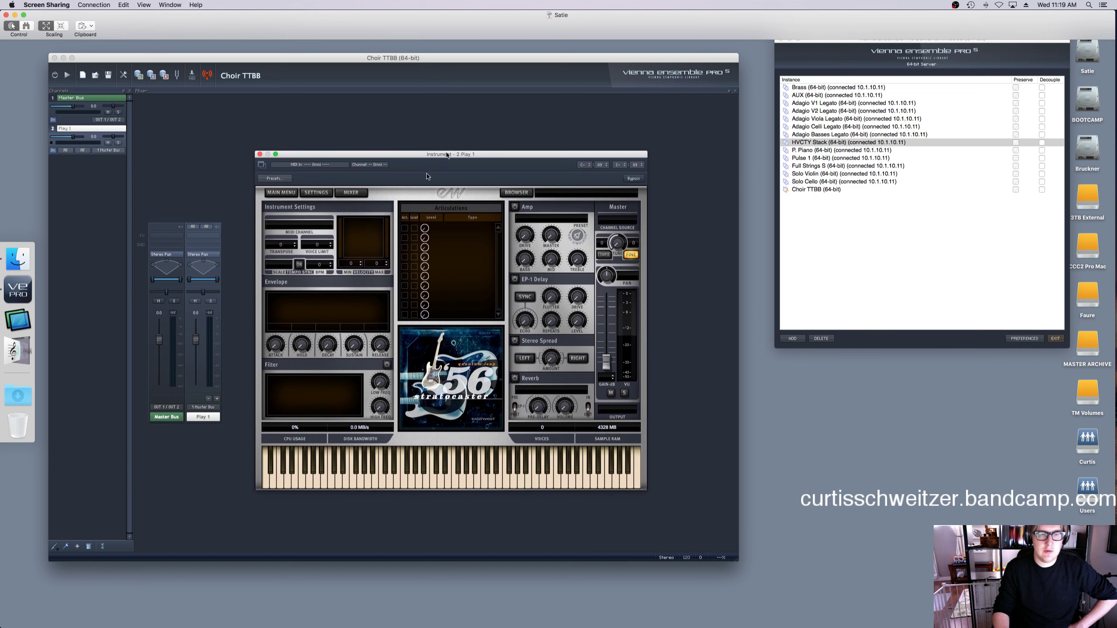
# Browse the Play library to the Mens and Womens WB folder in the Multis of EW Symphonic Choirs Platinum.
pyautogui.click(519, 194)
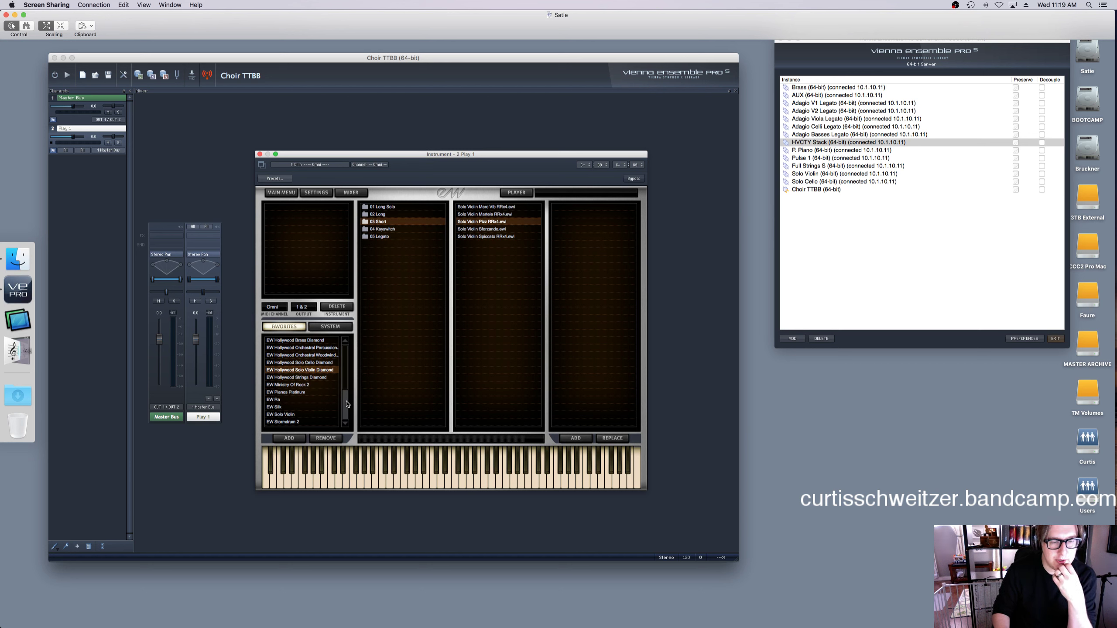
pyautogui.scroll(-3, 347, 404)
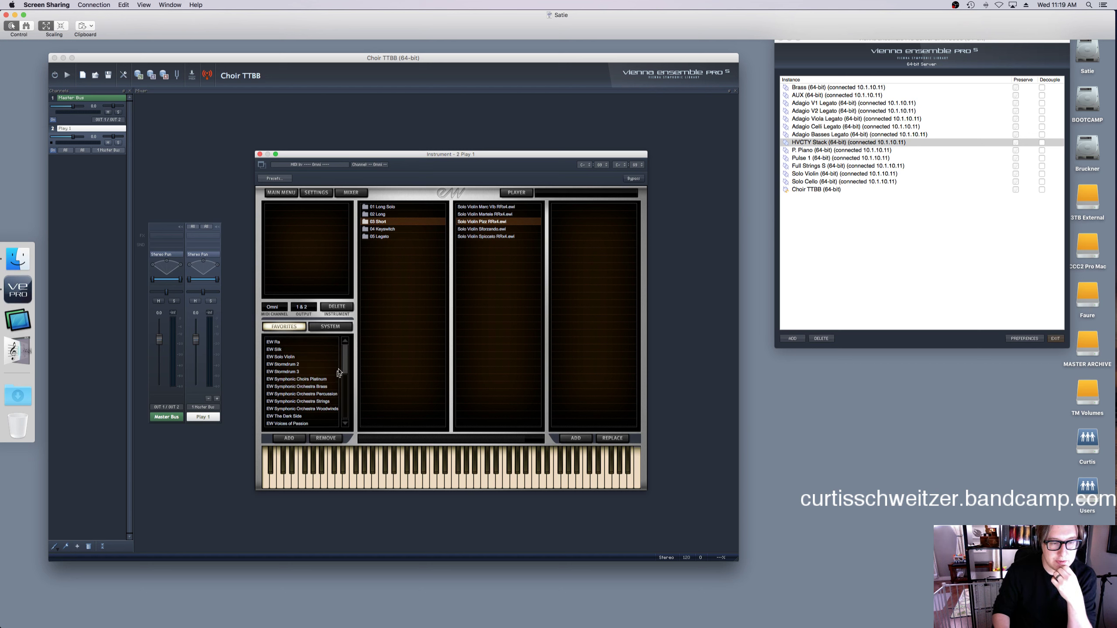
pyautogui.scroll(3, 344, 369)
pyautogui.moveTo(344, 375); pyautogui.dragTo(348, 401)
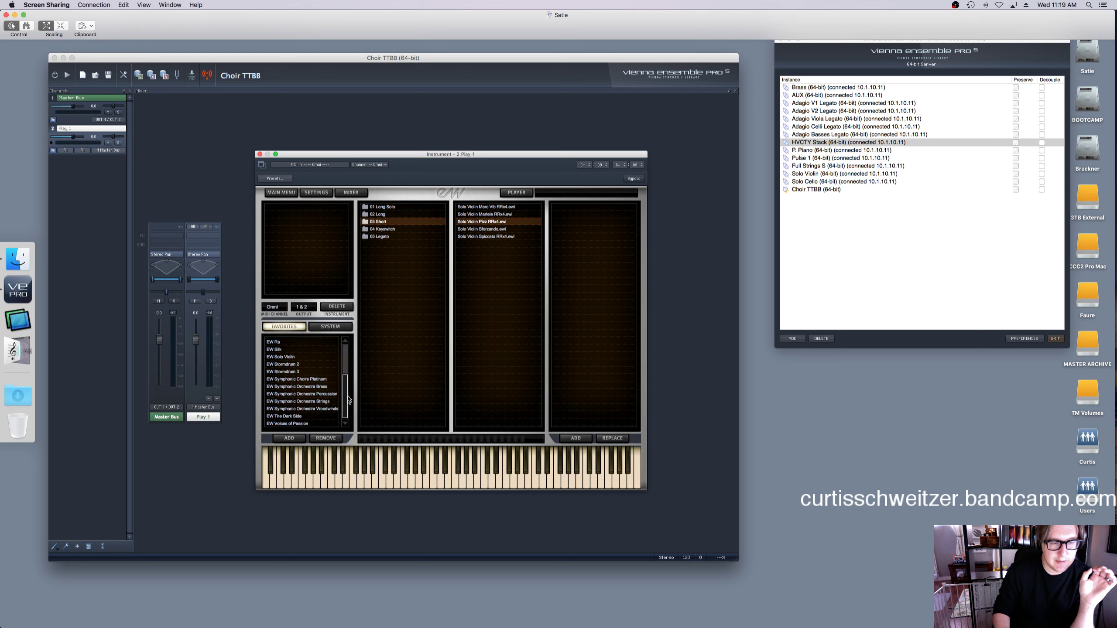
pyautogui.click(323, 381)
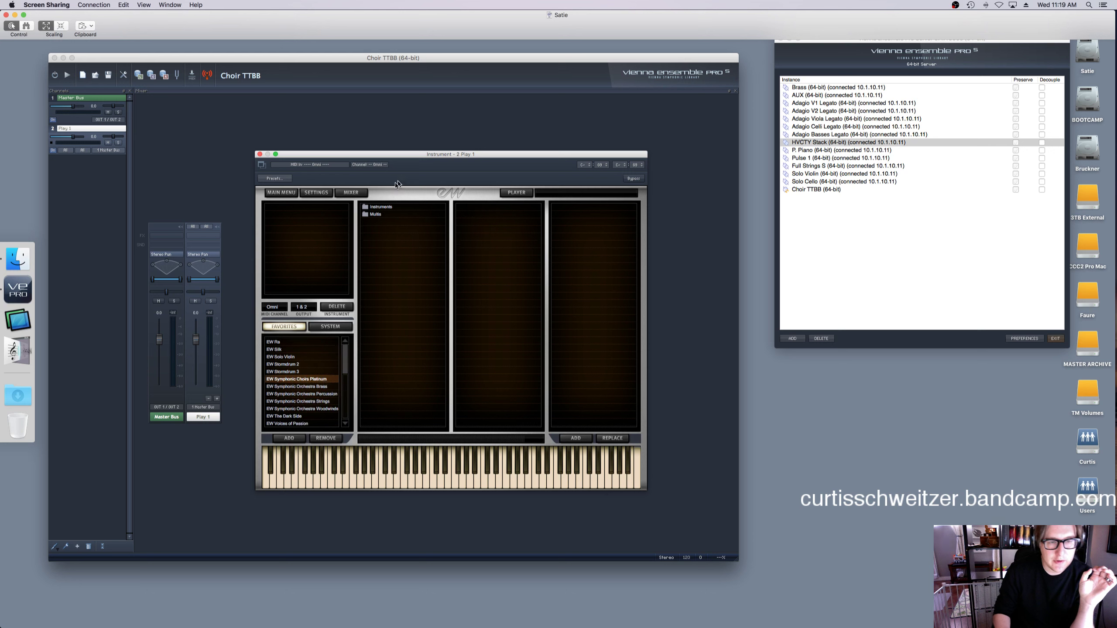
pyautogui.click(381, 214)
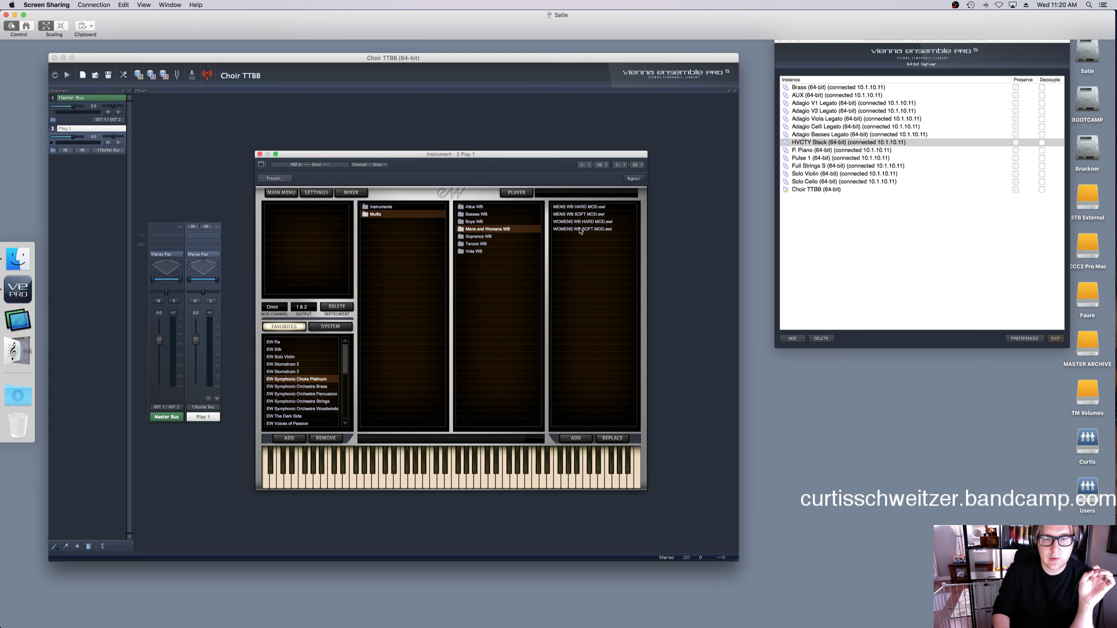
# Load the MENS WB HARD MOD multi from the Mens and Womens WB folder into the Play instrument.
pyautogui.doubleClick(579, 222)
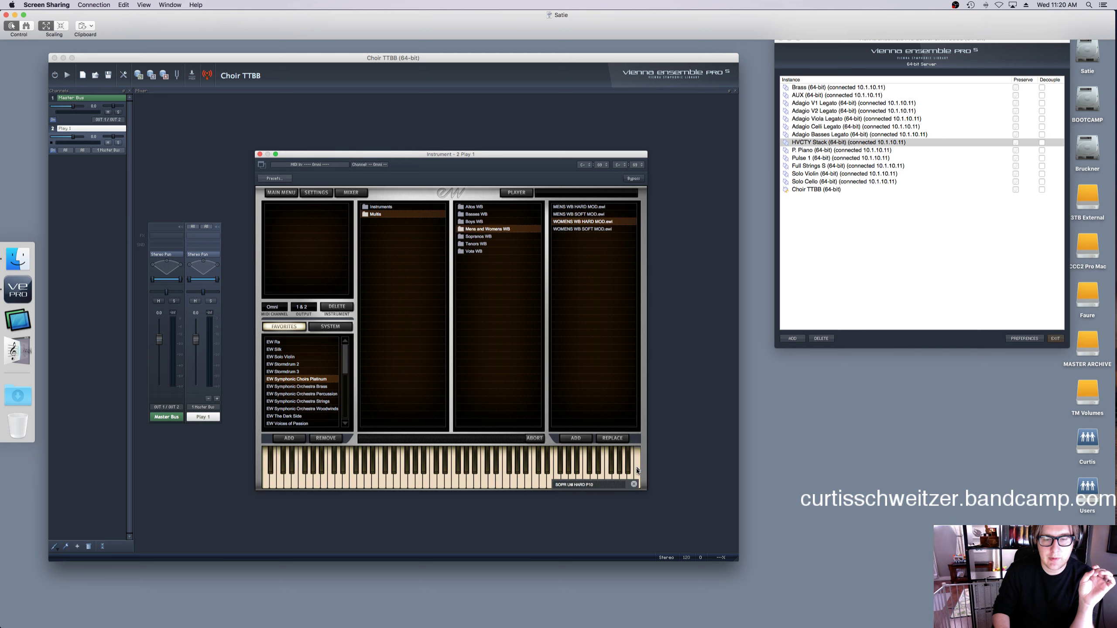
pyautogui.doubleClick(576, 208)
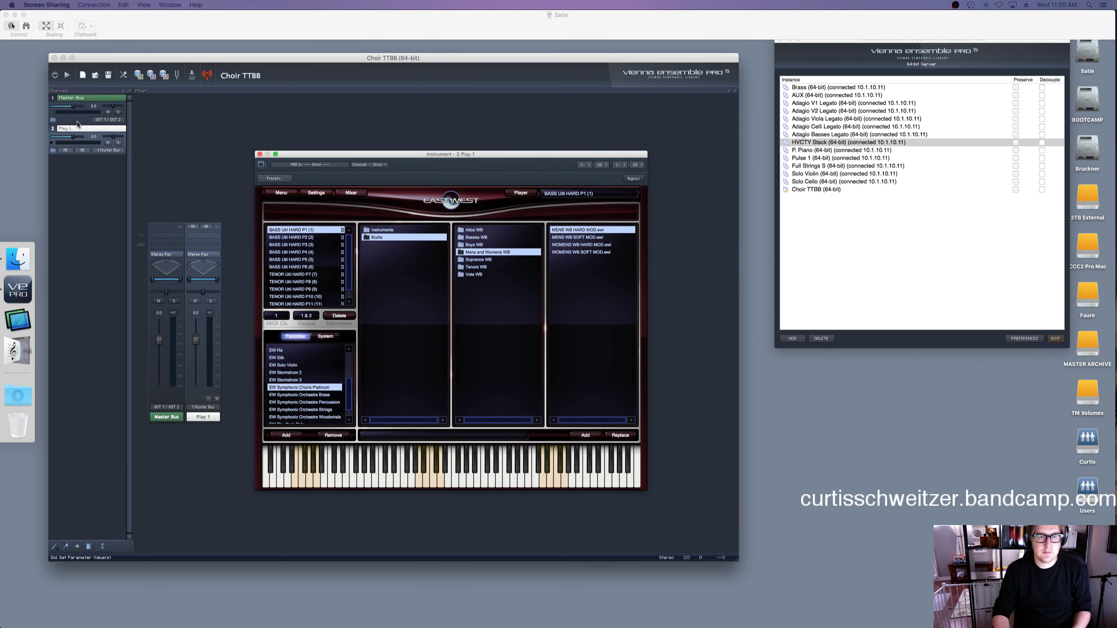
pyautogui.click(78, 124)
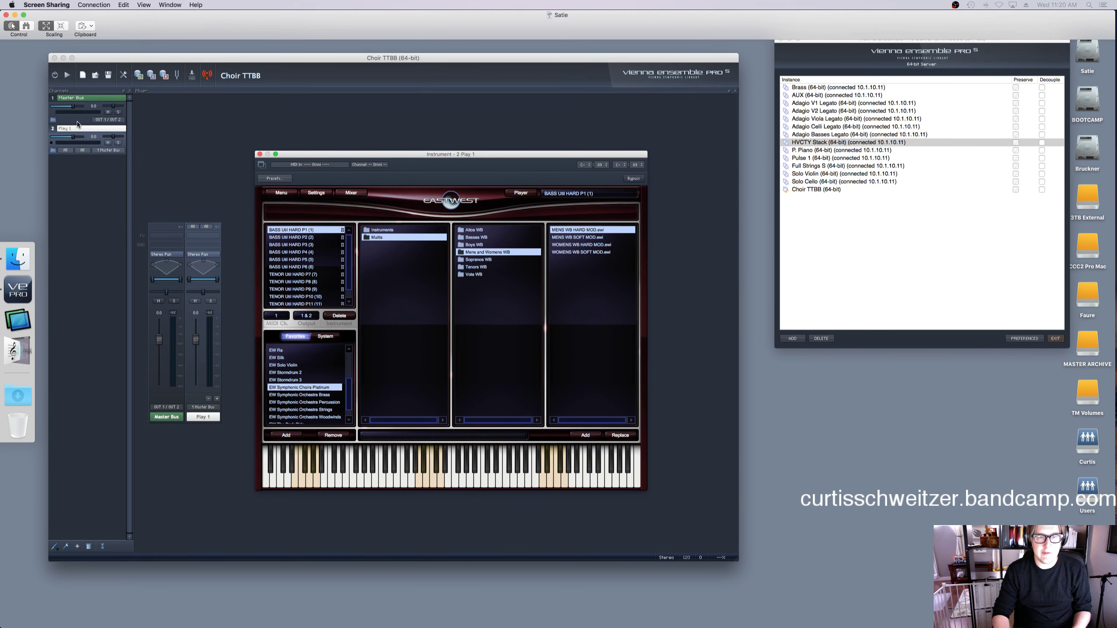
# Load the Latin phrase Concordia Discors into the choir's WordBuilder text editor.
pyautogui.click(514, 193)
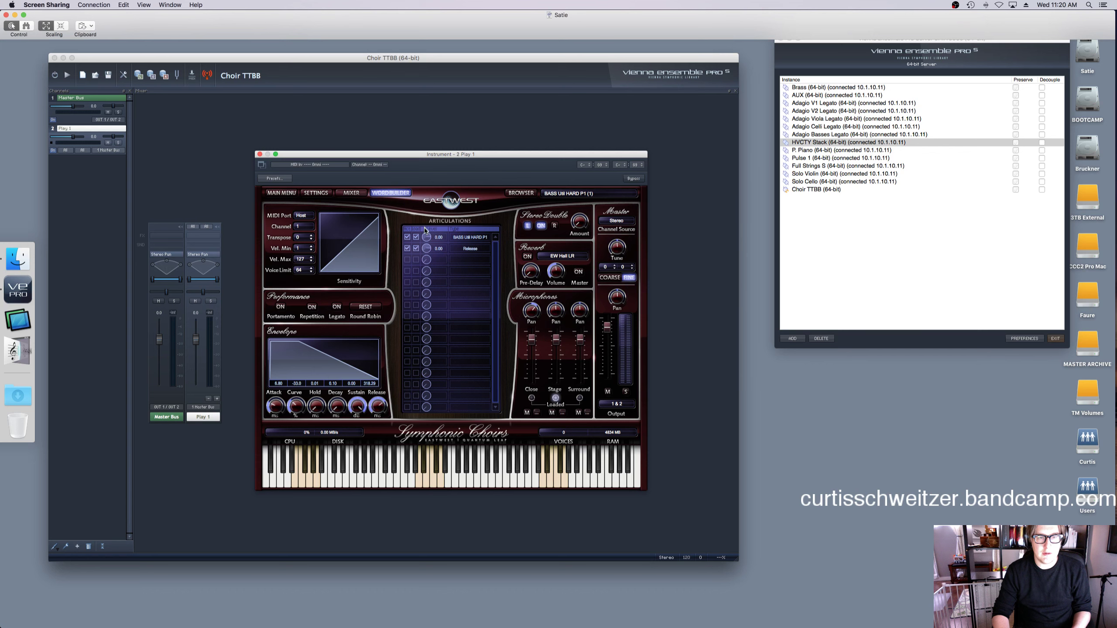
pyautogui.rightClick(394, 247)
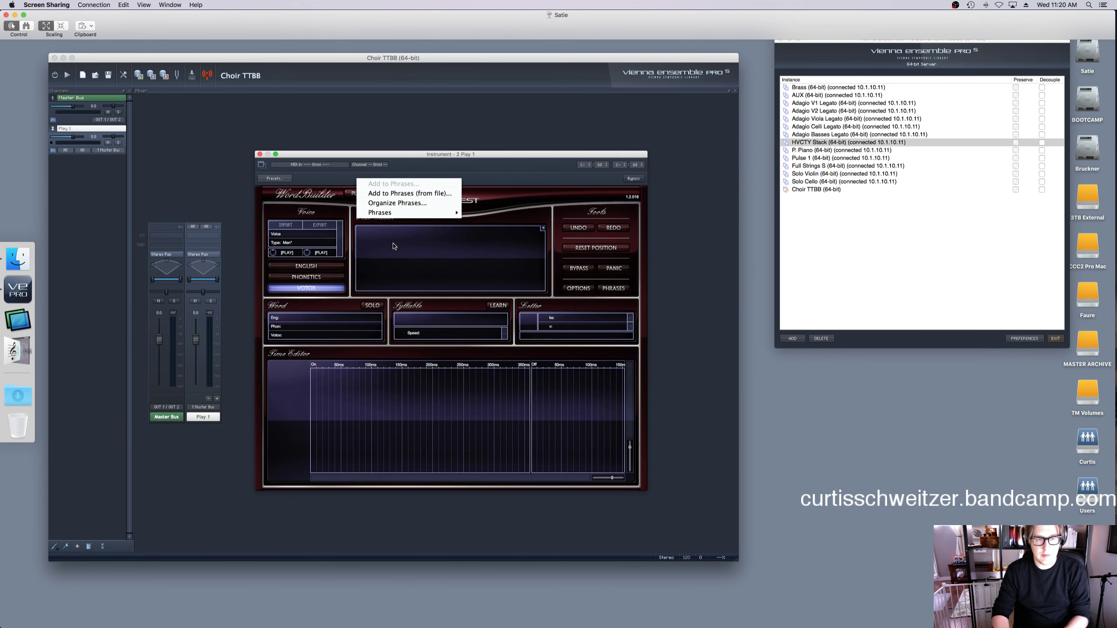
pyautogui.moveTo(398, 212)
pyautogui.moveTo(504, 216)
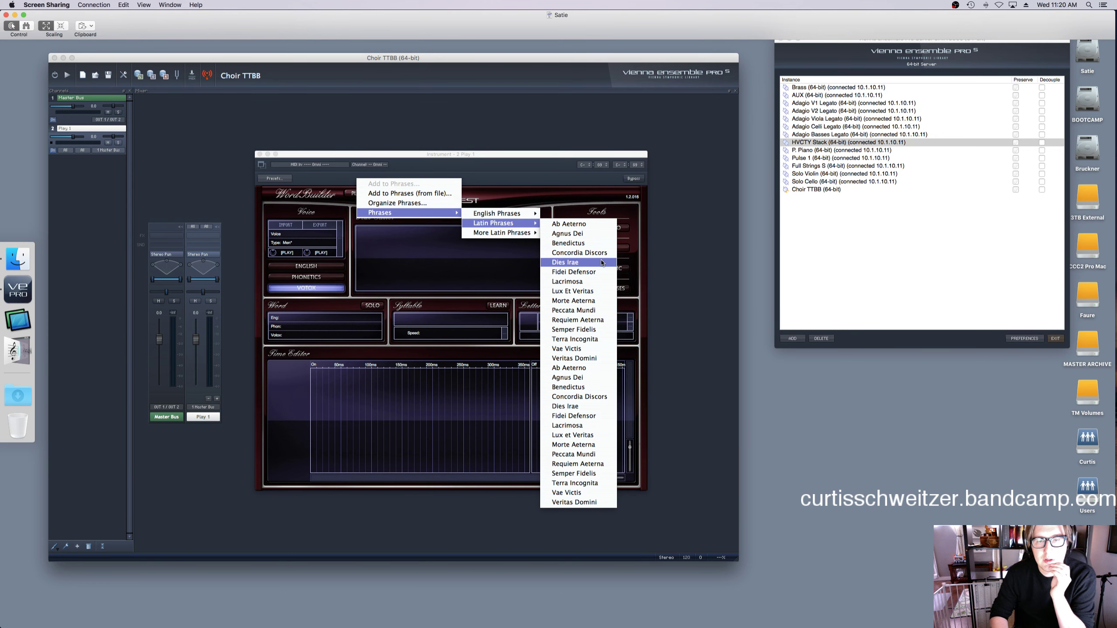
pyautogui.click(594, 253)
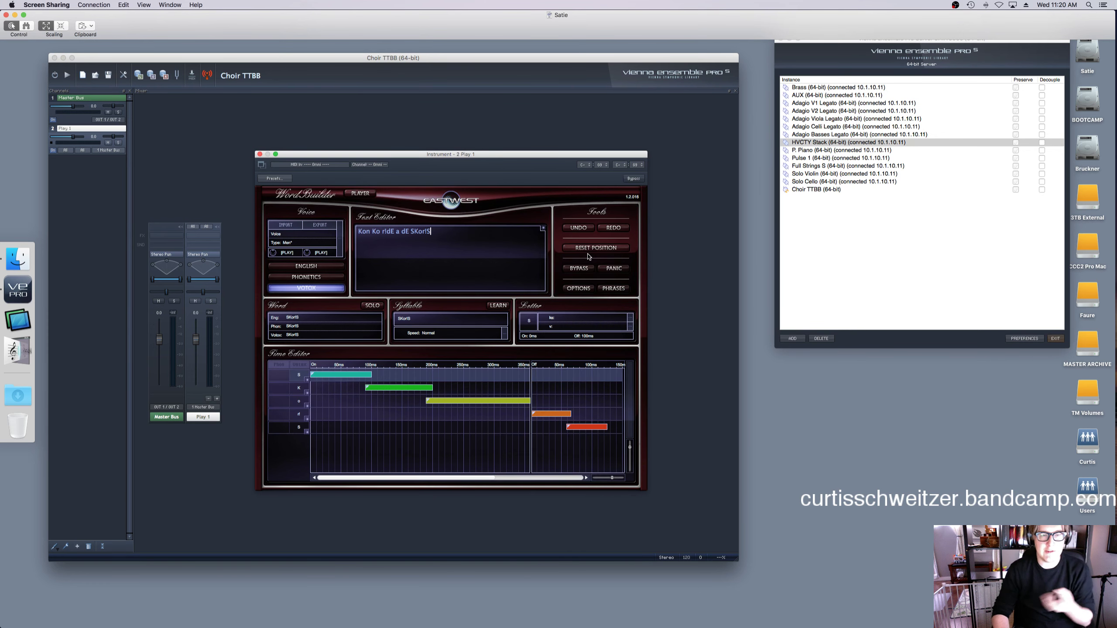
# Switch to Logic Pro X and insert a stereo Vienna Ensemble Pro instrument on the Choir TTBB channel.
pyautogui.press('super+grave')
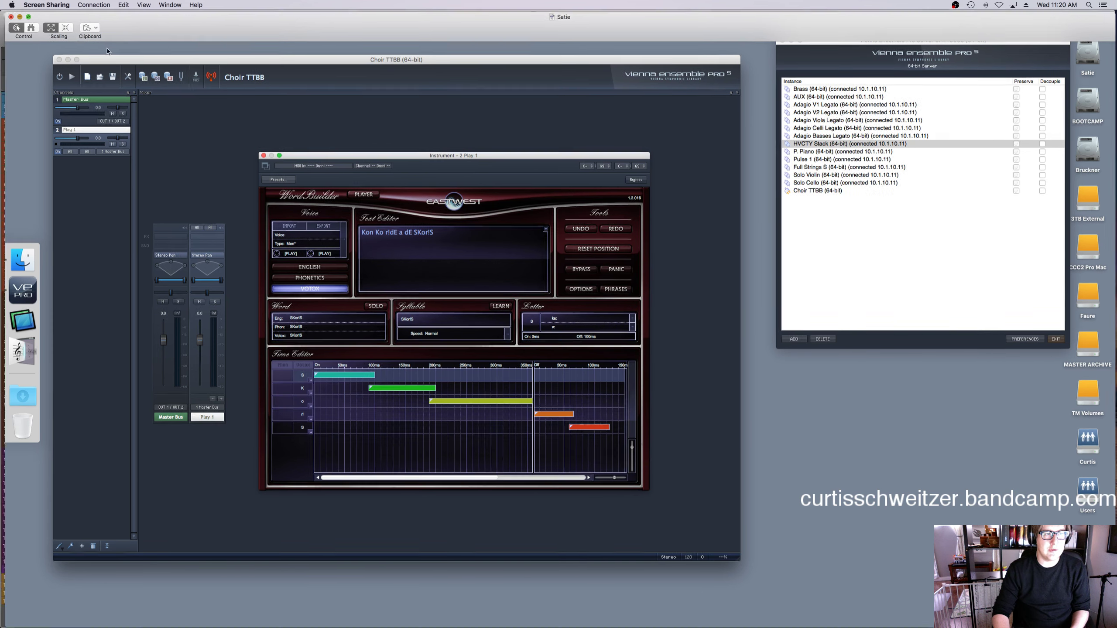
pyautogui.click(954, 323)
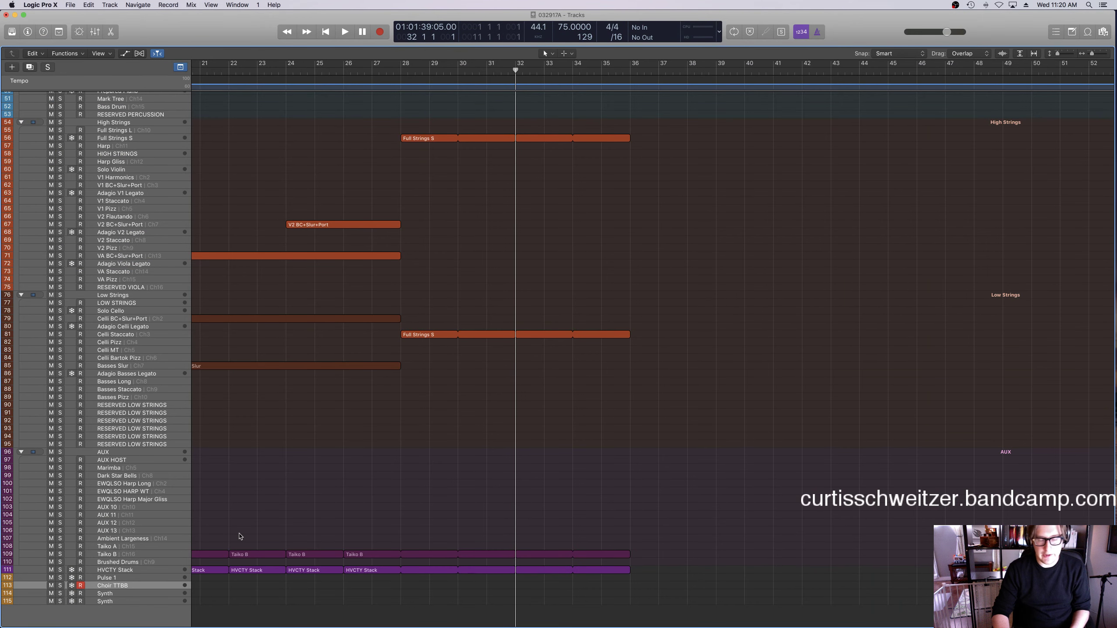
pyautogui.press('x')
pyautogui.click(763, 390)
pyautogui.moveTo(823, 410)
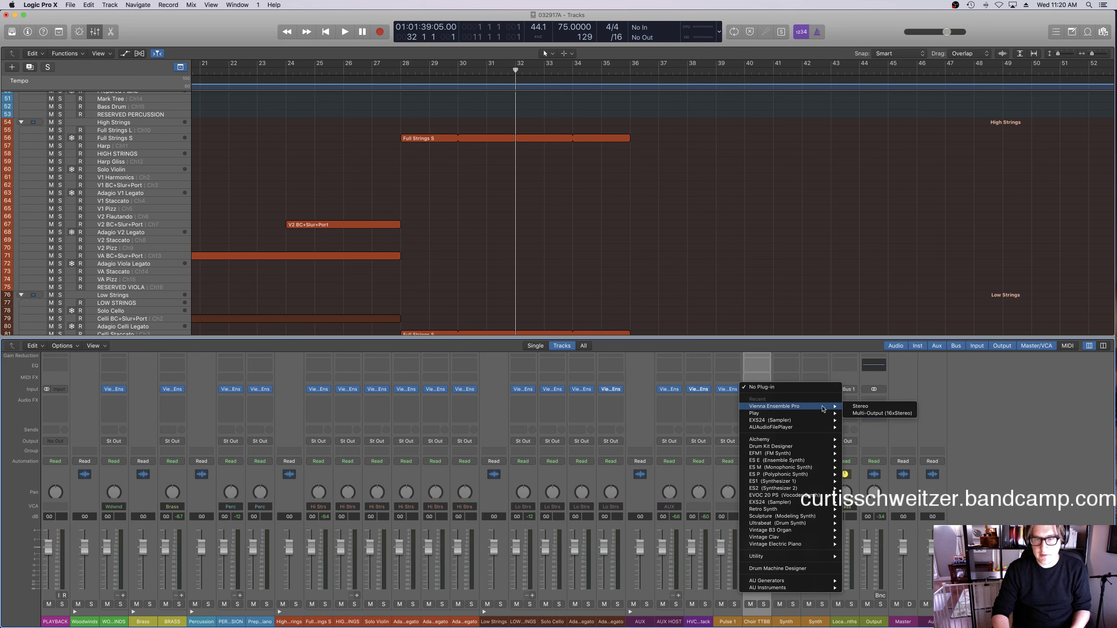
pyautogui.click(872, 408)
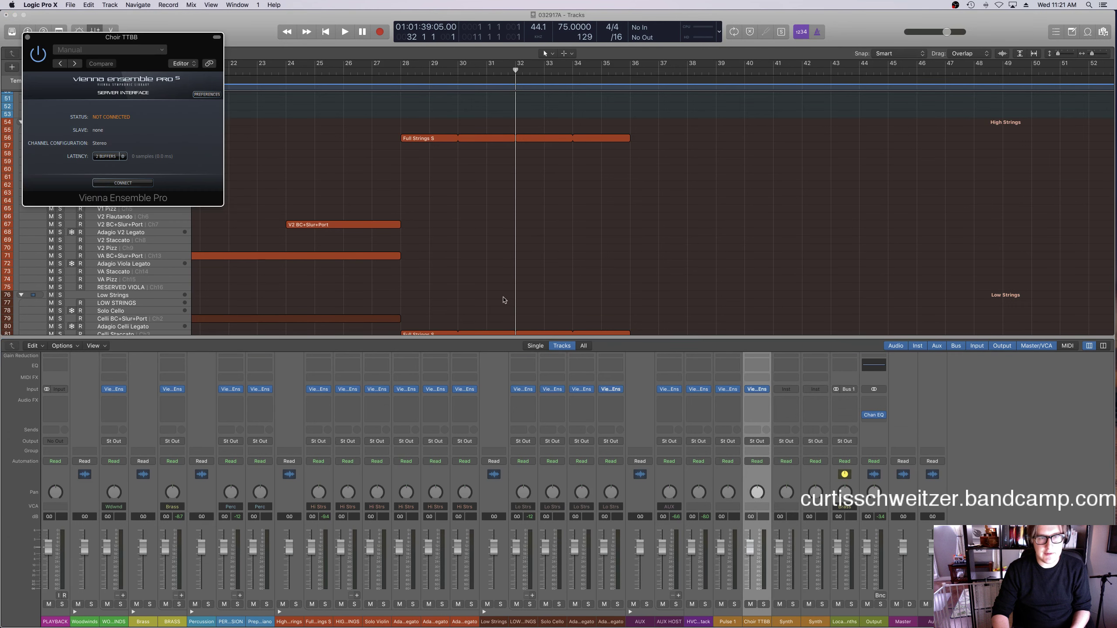
# Connect the Vienna Ensemble Pro plug-in to Satie's Choir TTBB instance and close the plug-in window.
pyautogui.click(123, 183)
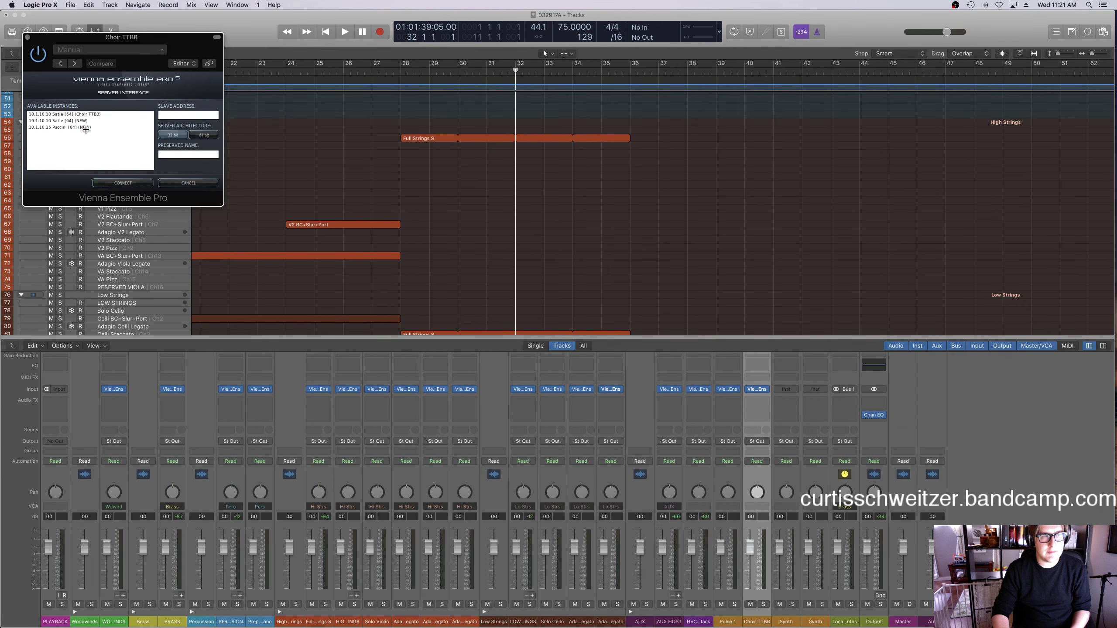
pyautogui.click(80, 115)
pyautogui.click(110, 183)
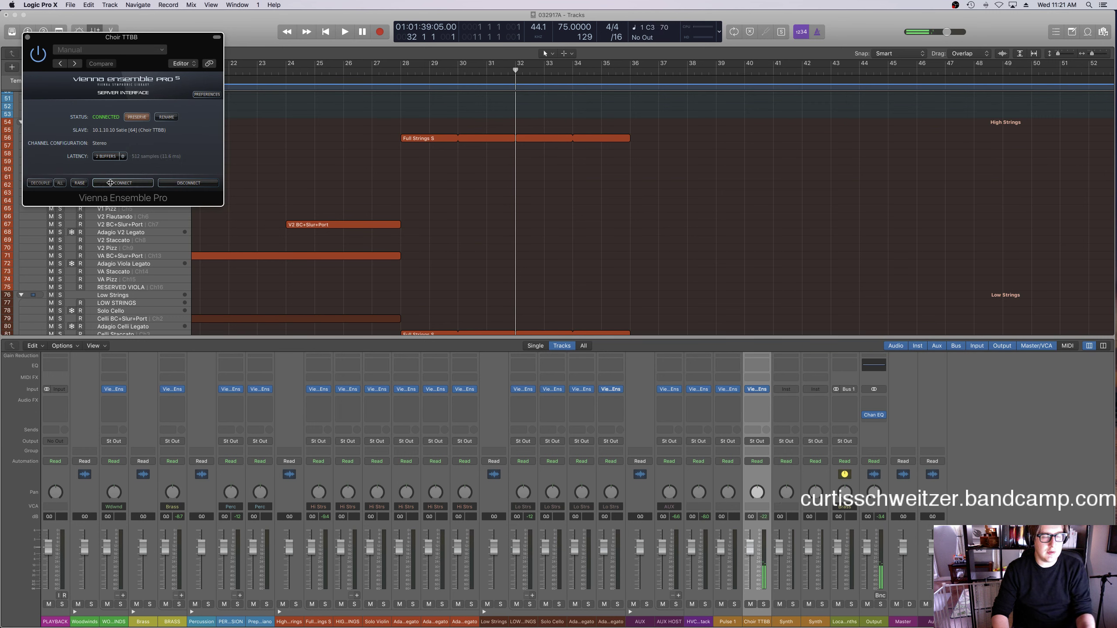
pyautogui.click(29, 38)
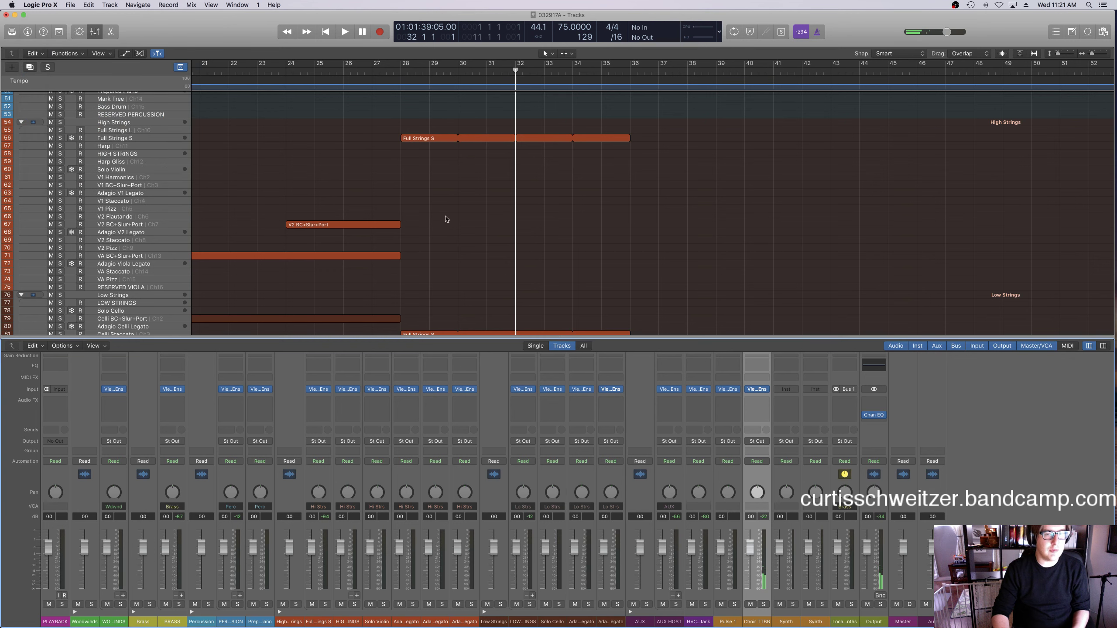
# Switch to Screen Sharing, close the puccini window and bring up the Satie session.
pyautogui.press('super+Tab')
pyautogui.press('super+Tab')
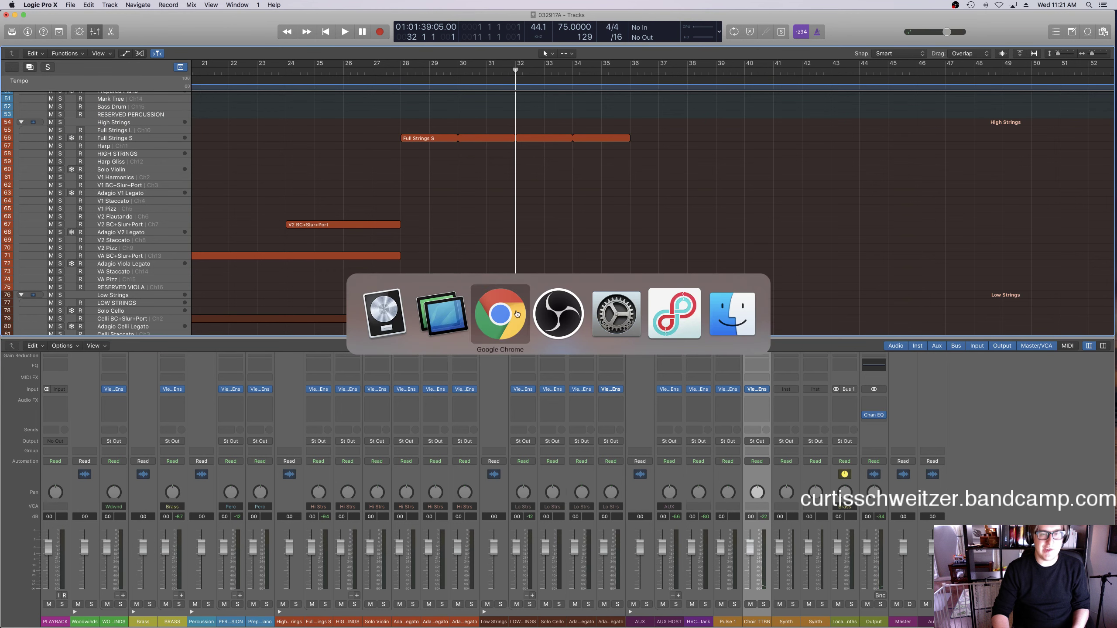
pyautogui.press('super+shift+Tab')
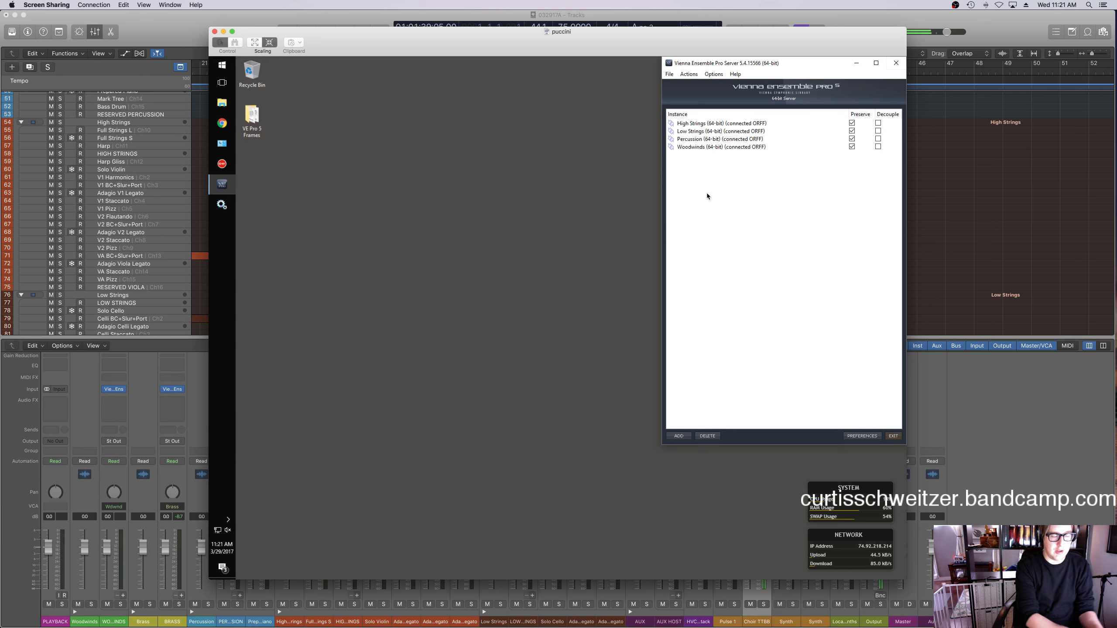
pyautogui.press('super+Tab')
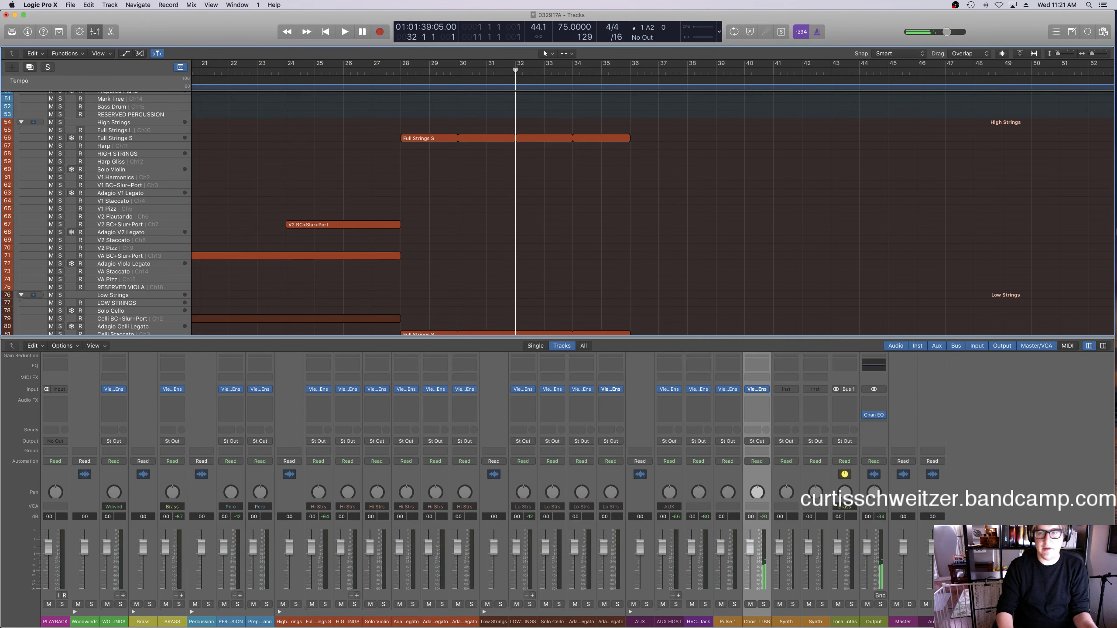
pyautogui.moveTo(1104, 245)
pyautogui.click(1098, 346)
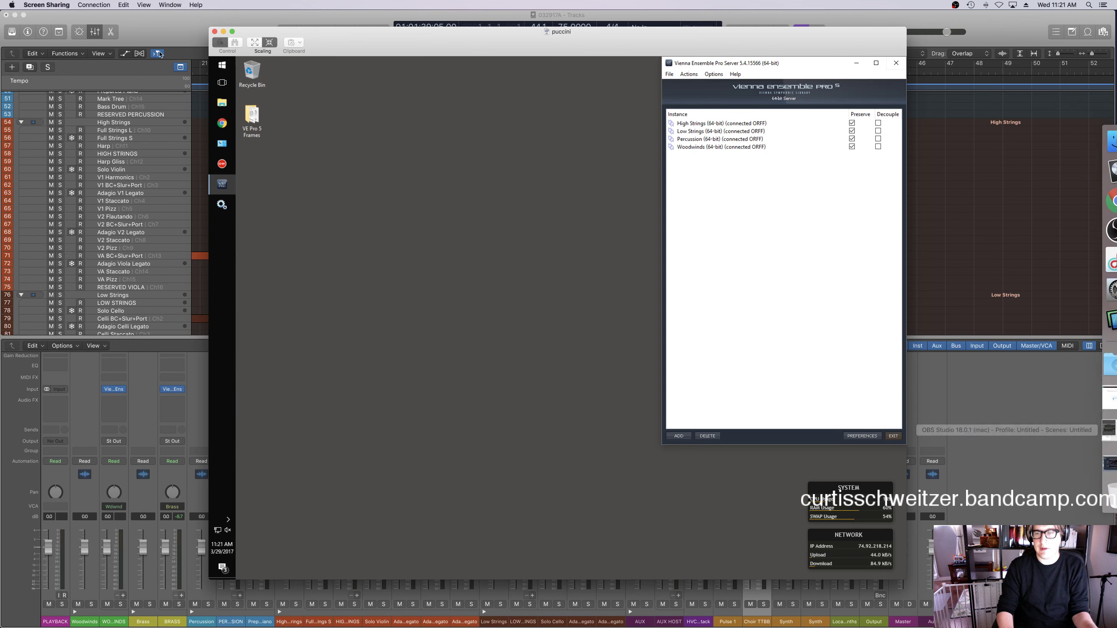
pyautogui.click(215, 32)
pyautogui.moveTo(1105, 401)
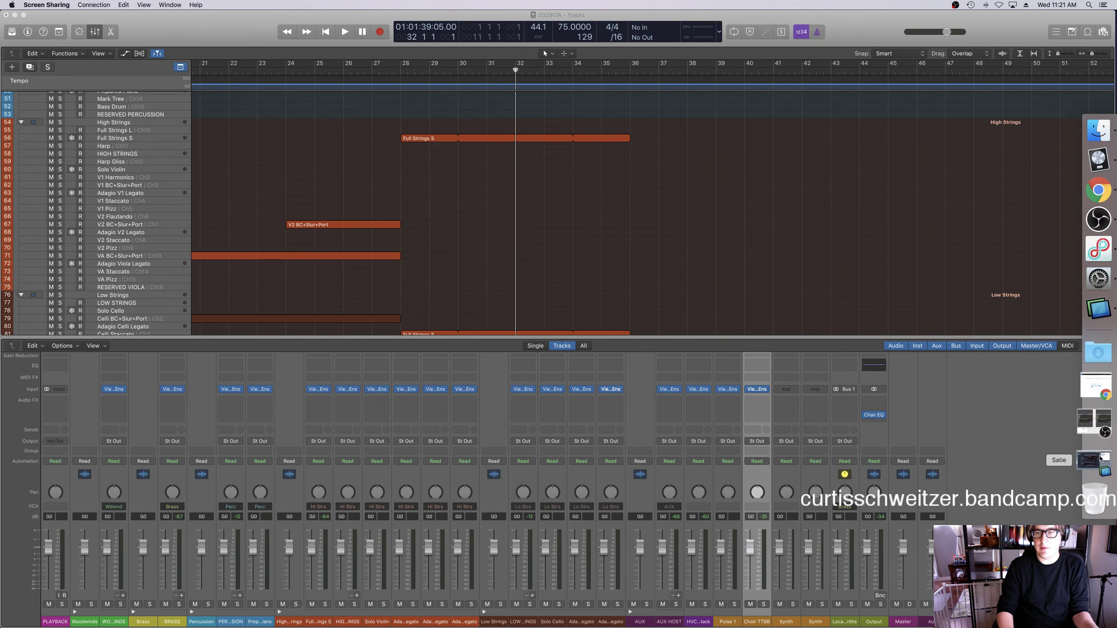
pyautogui.click(1100, 459)
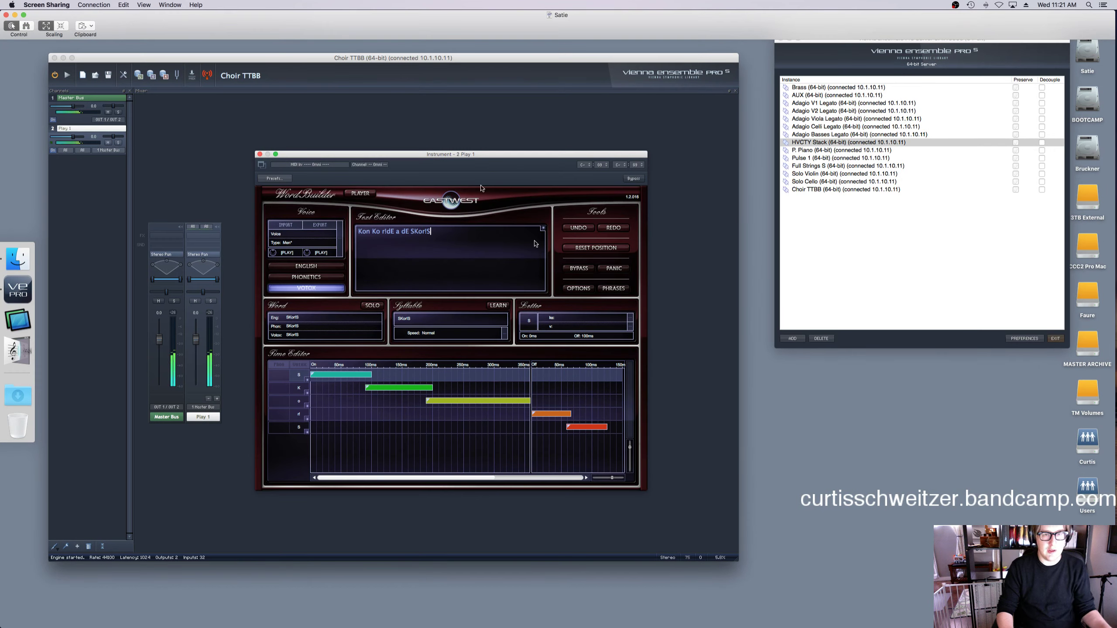
# Insert the East West QL Spaces reverb as Stereo to Stereo on the Play 1 channel.
pyautogui.click(215, 239)
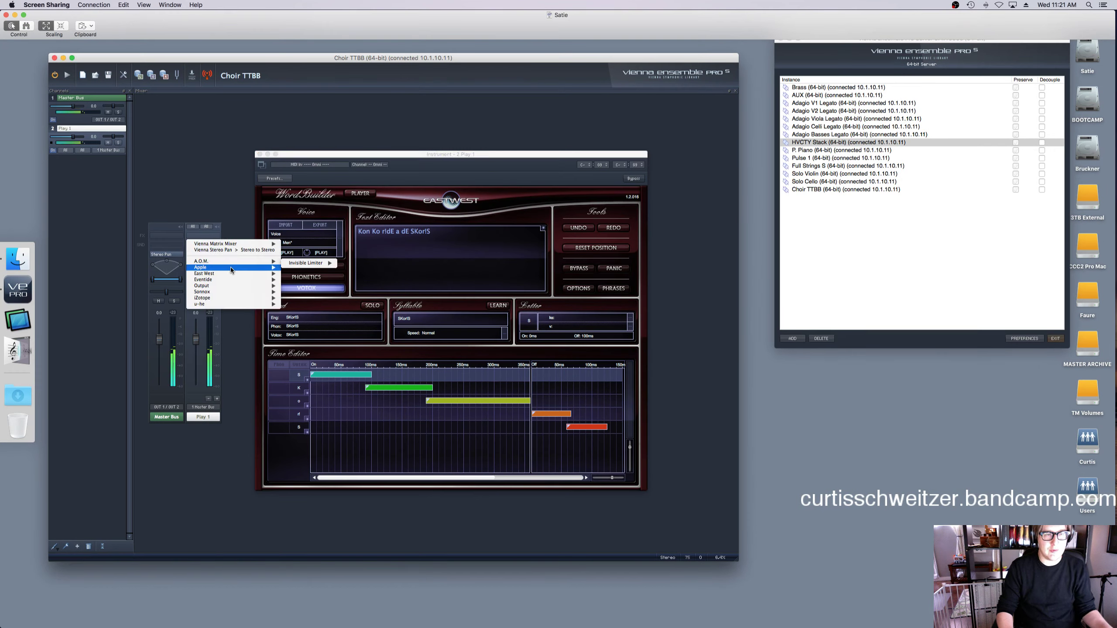
pyautogui.moveTo(204, 273)
pyautogui.moveTo(316, 279)
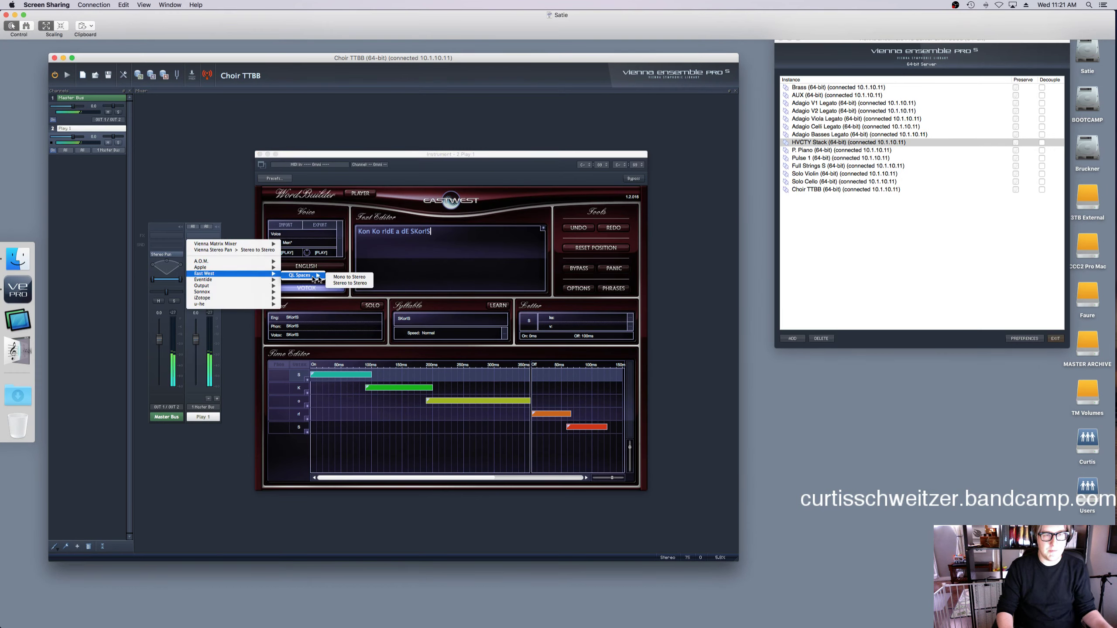
pyautogui.click(348, 283)
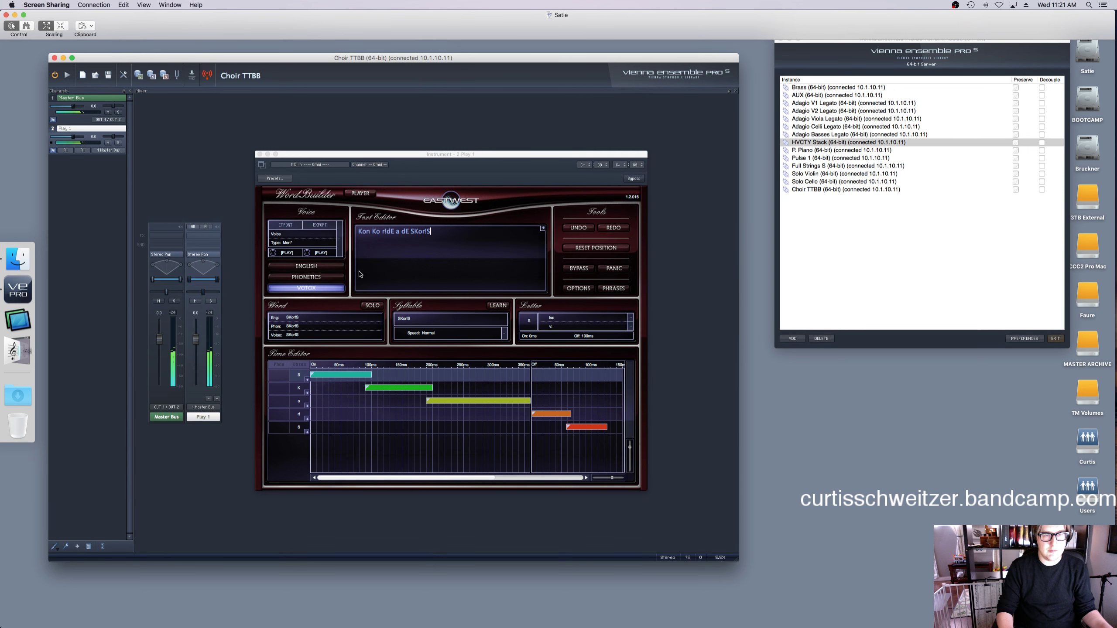
# Load the S. Cal. Hall Choir TS RR 3.7s preset from the instrument-specific Choir folder into QL Spaces.
pyautogui.click(551, 207)
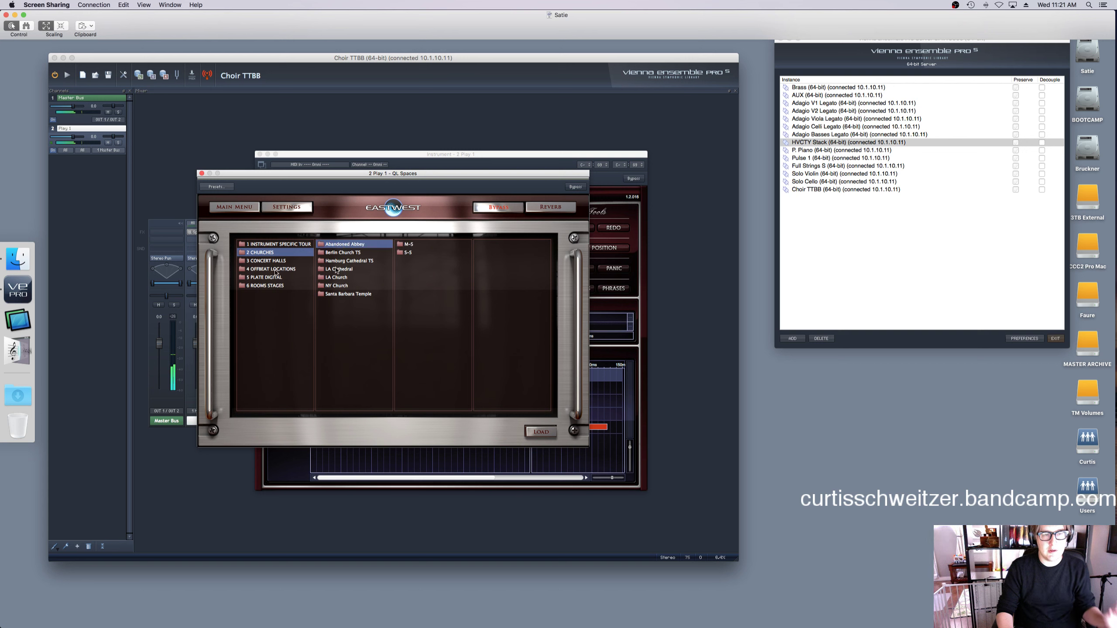
pyautogui.press('Up')
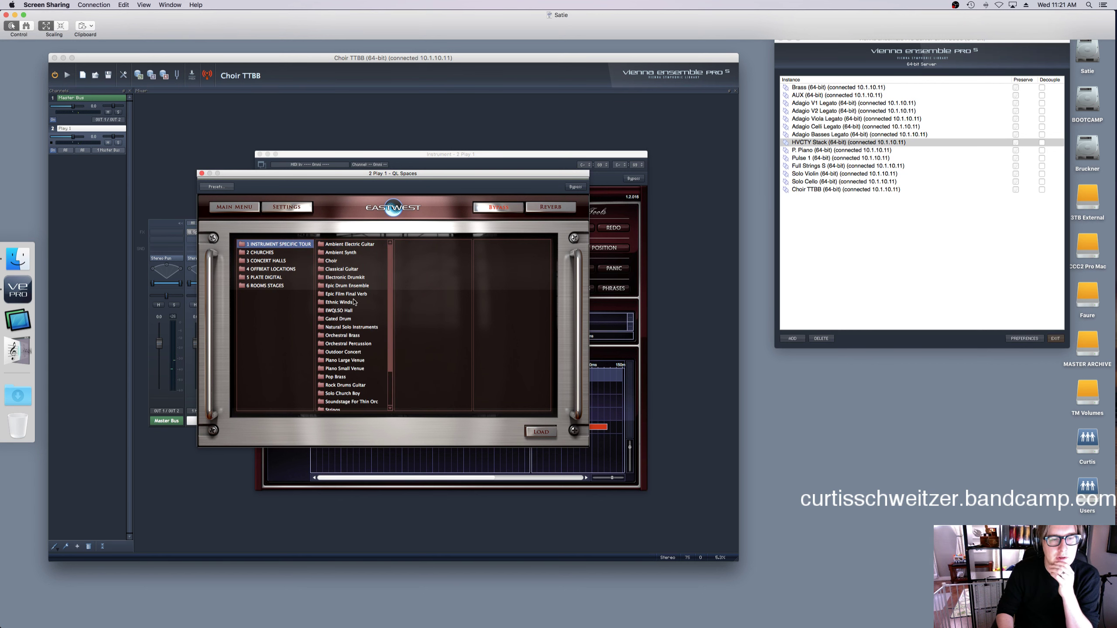
pyautogui.scroll(-3, 337, 366)
pyautogui.scroll(3, 341, 339)
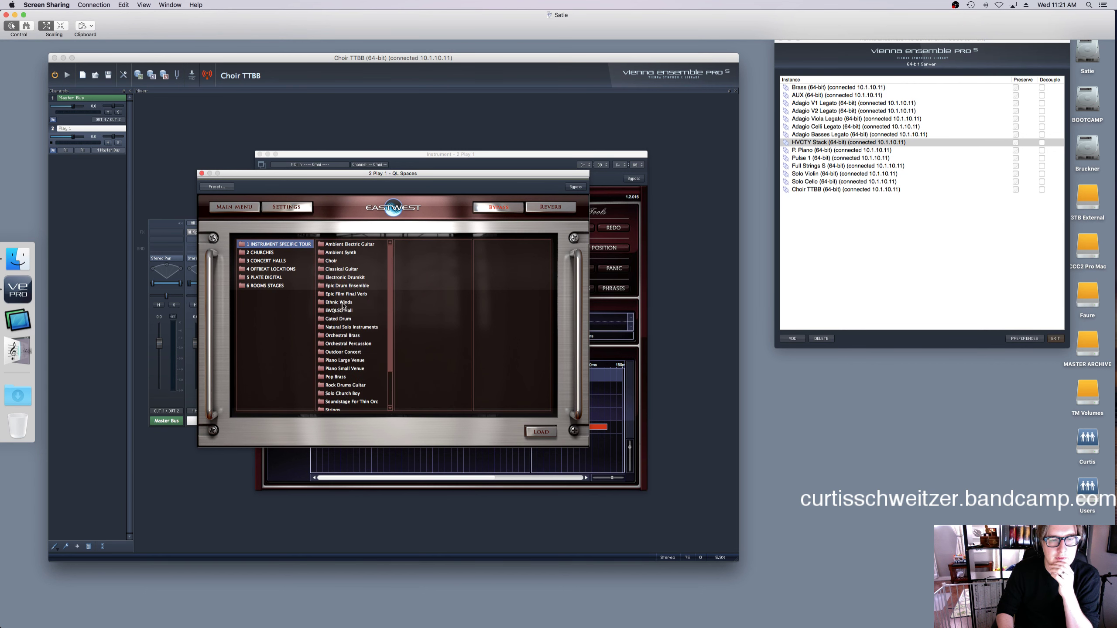
pyautogui.click(332, 261)
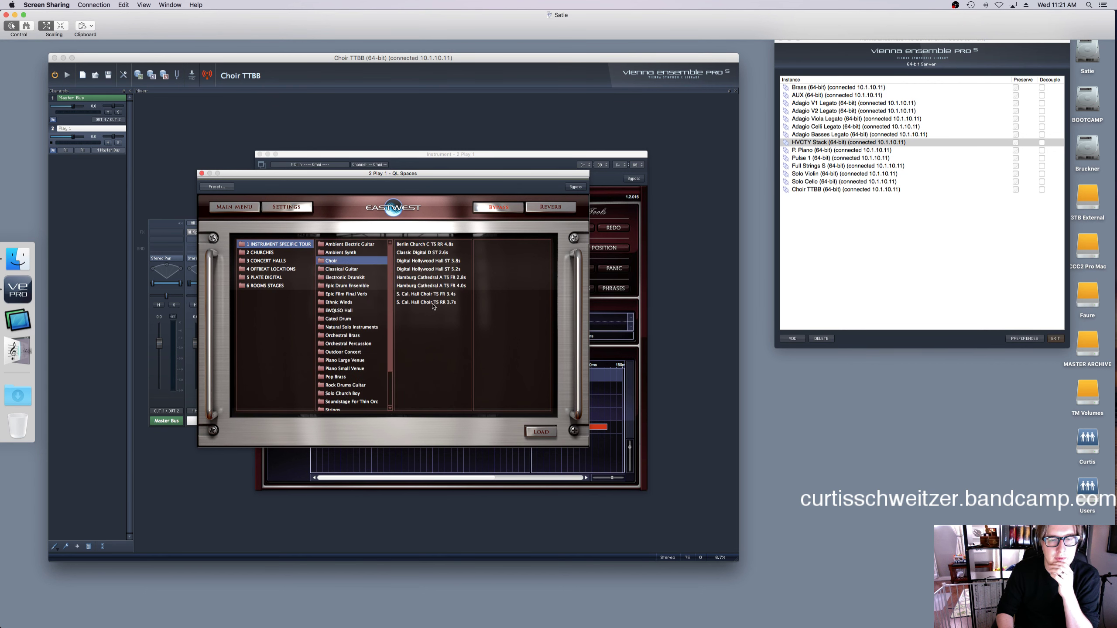
pyautogui.doubleClick(433, 303)
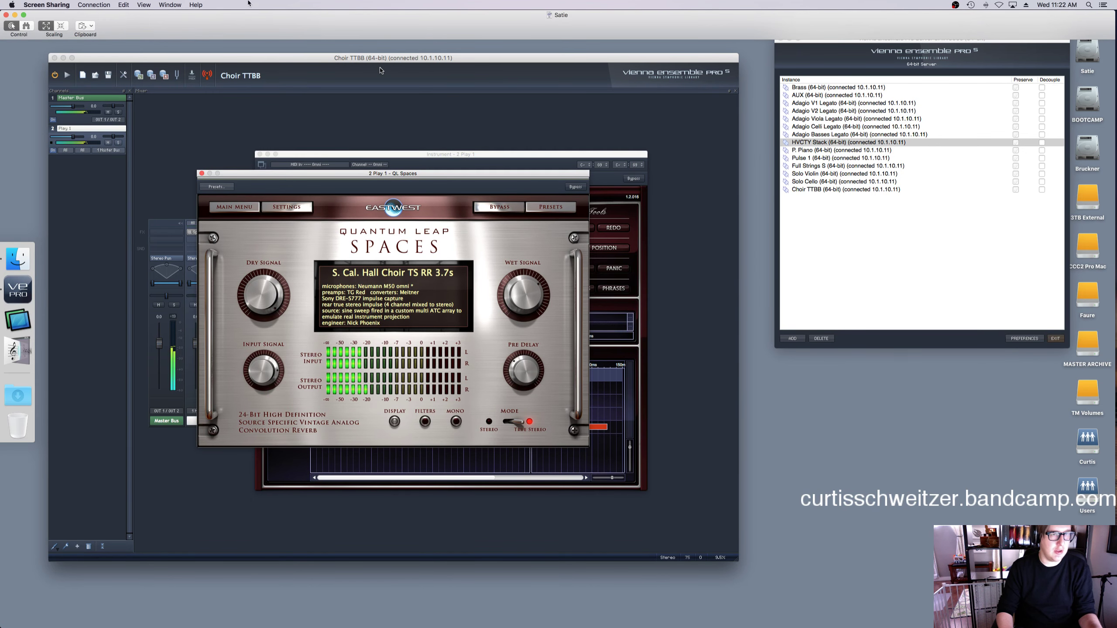
# Minimize the Satie session, return to Logic Pro X and play the arrangement from shortly before bar 28.
pyautogui.click(14, 15)
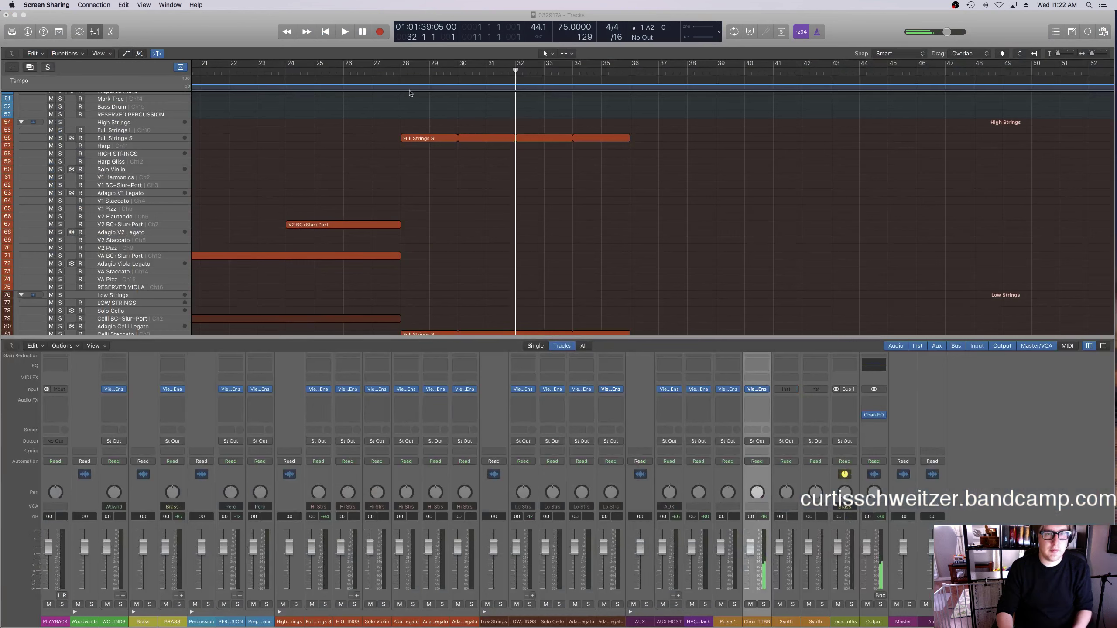
pyautogui.click(387, 72)
pyautogui.press('space')
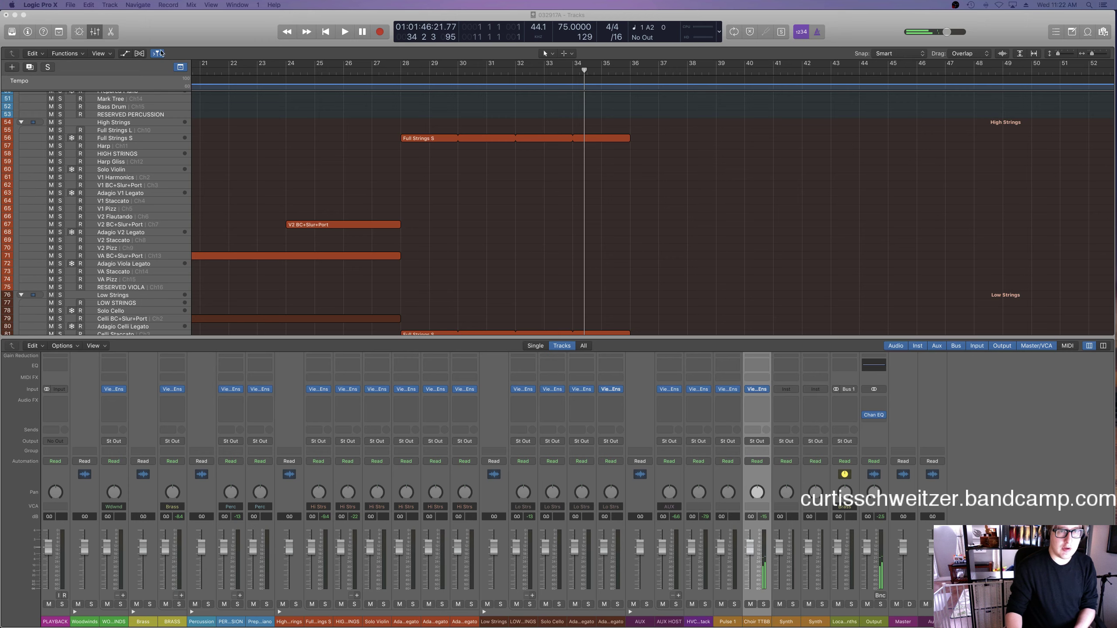
# Record the Choir TTBB part from bar 32 to bar 36 and reset the output channel's peak level display.
pyautogui.scroll(15, 501, 199)
pyautogui.click(522, 75)
pyautogui.press('space')
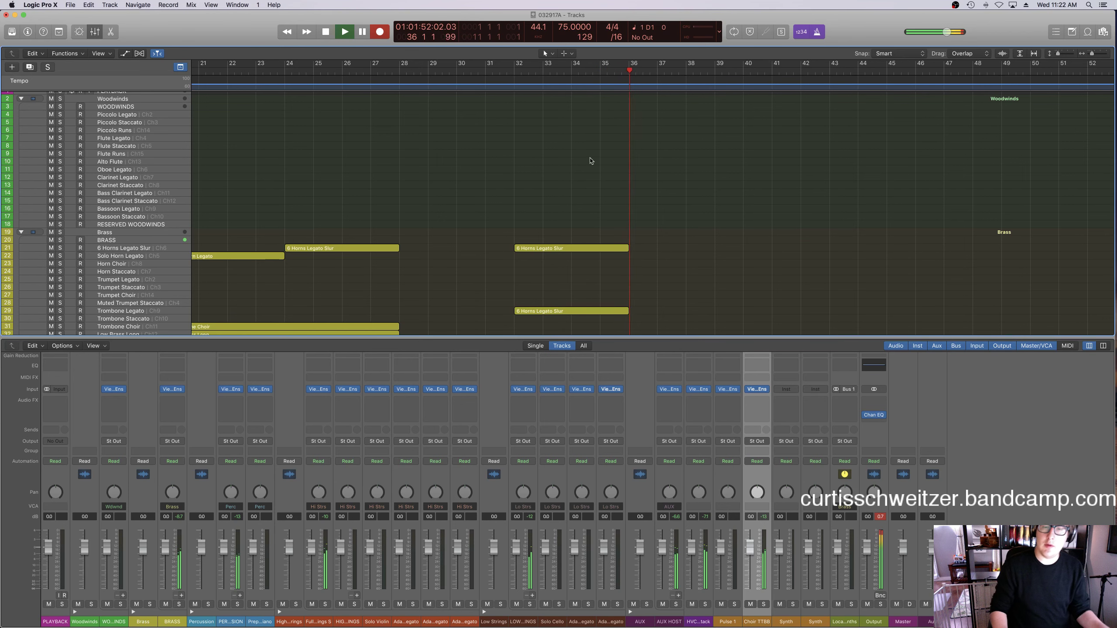
pyautogui.press('space')
pyautogui.click(880, 517)
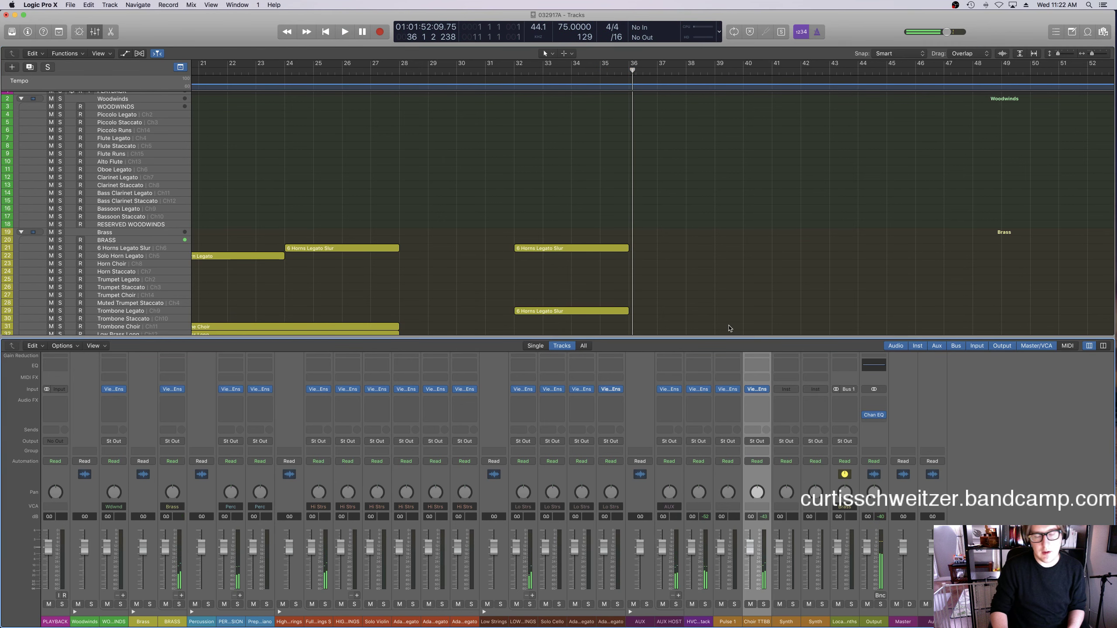
# Review all notes of the recorded Choir TTBB region in the Piano Roll, deselect the region and start playback.
pyautogui.press('p')
pyautogui.scroll(-20, 656, 344)
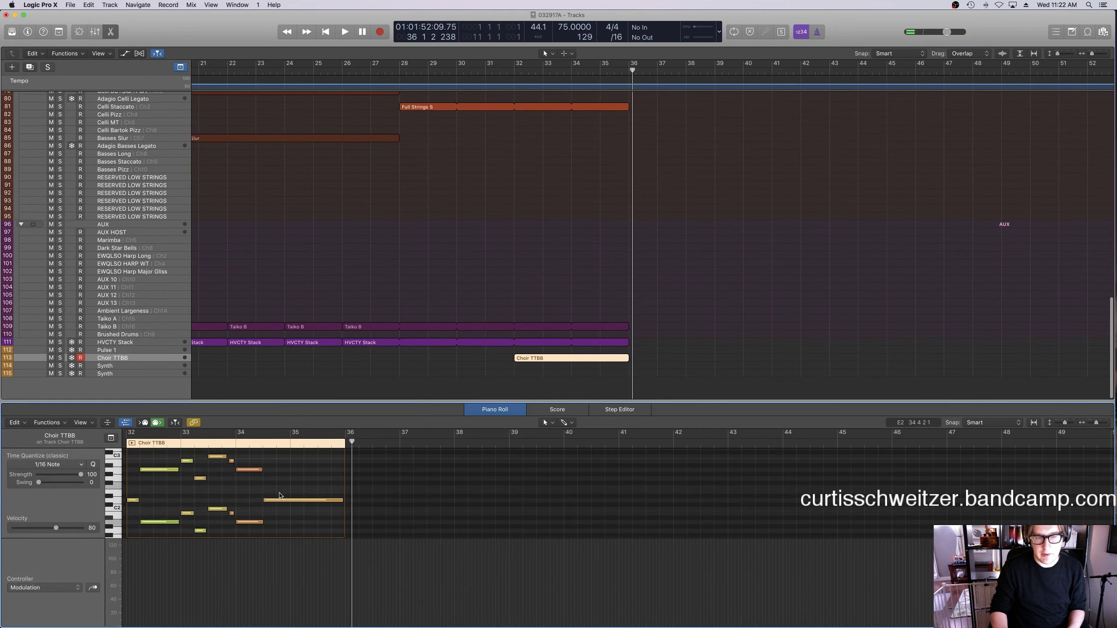
pyautogui.press('super+a')
pyautogui.hscroll(-3, 200, 564)
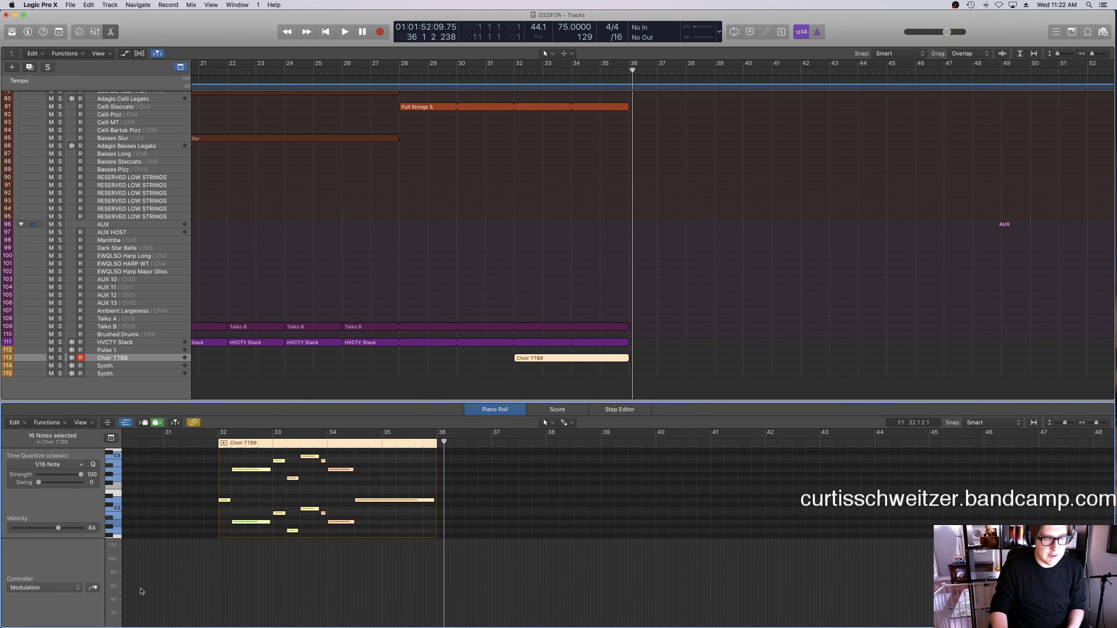
pyautogui.moveTo(233, 585)
pyautogui.mouseDown()
pyautogui.moveTo(219, 530)
pyautogui.moveTo(193, 498)
pyautogui.mouseUp()
pyautogui.click(412, 230)
pyautogui.press('space')
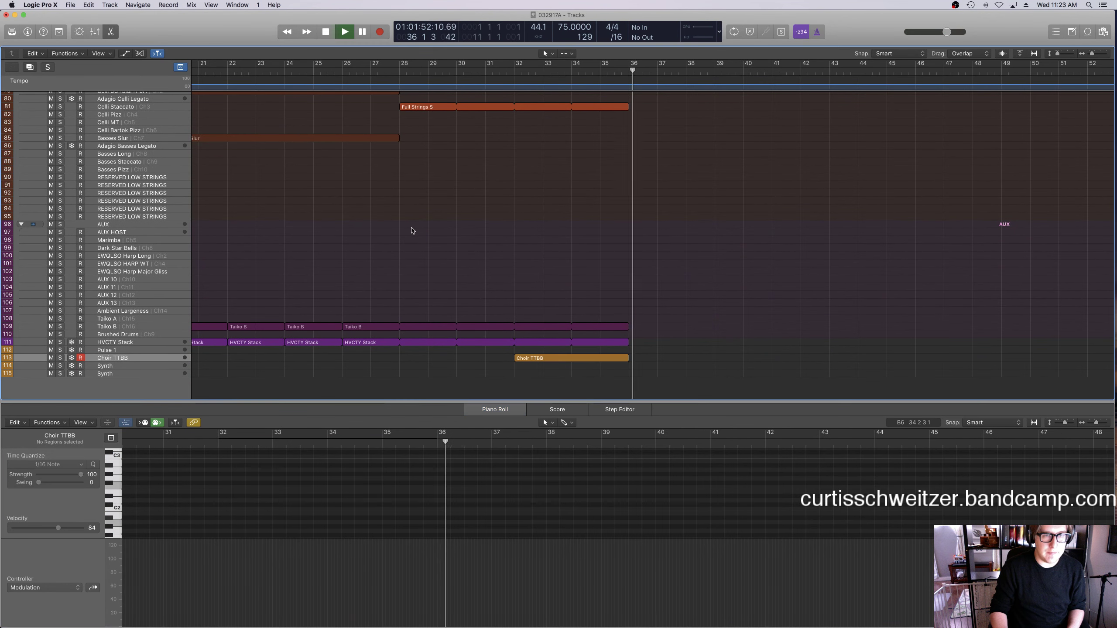
# Clear the selection of all regions, close the Piano Roll and play the arrangement from the beginning.
pyautogui.scroll(20, 440, 232)
pyautogui.press('super+a')
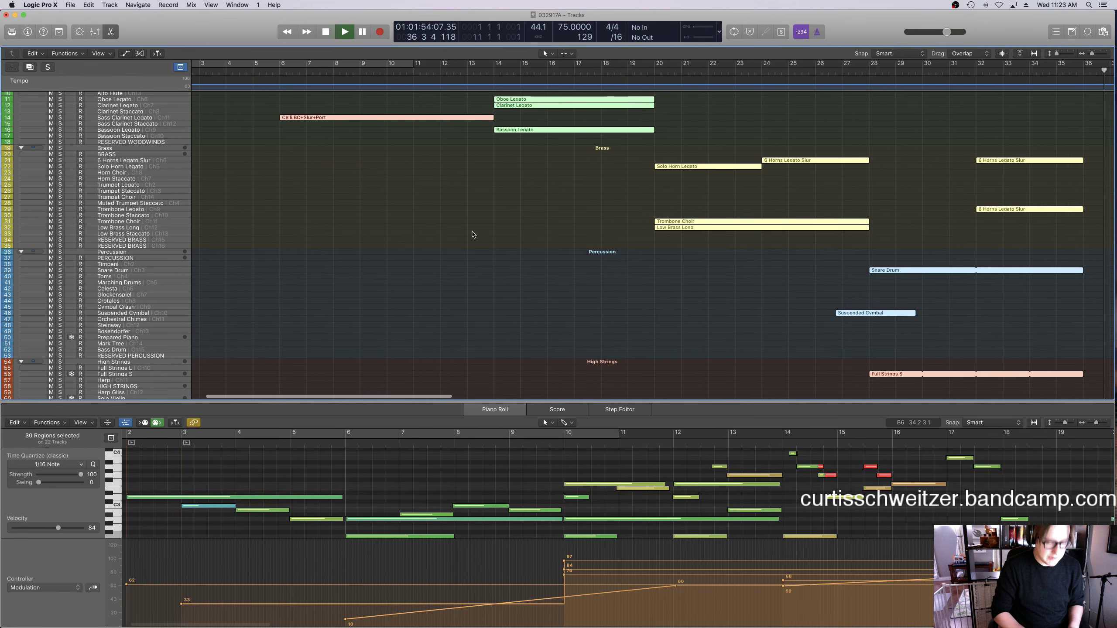
pyautogui.click(531, 177)
pyautogui.press('p')
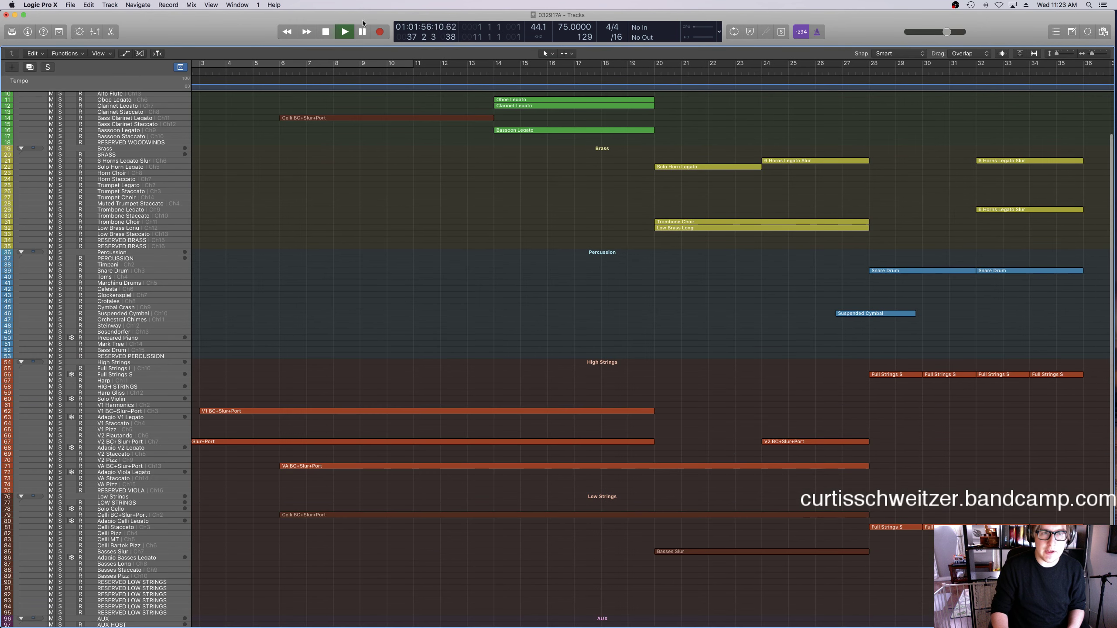
pyautogui.press('Return')
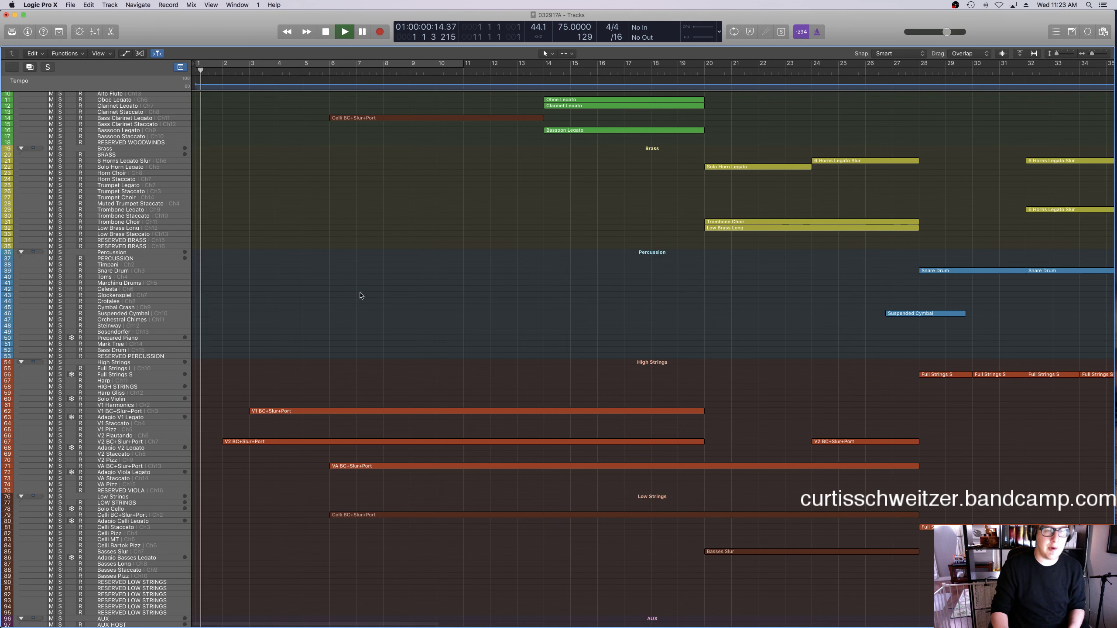
# Switch to the minimized Chrome window showing the OneDrive Cue 5 folder, move it clear and close it.
pyautogui.moveTo(1115, 328)
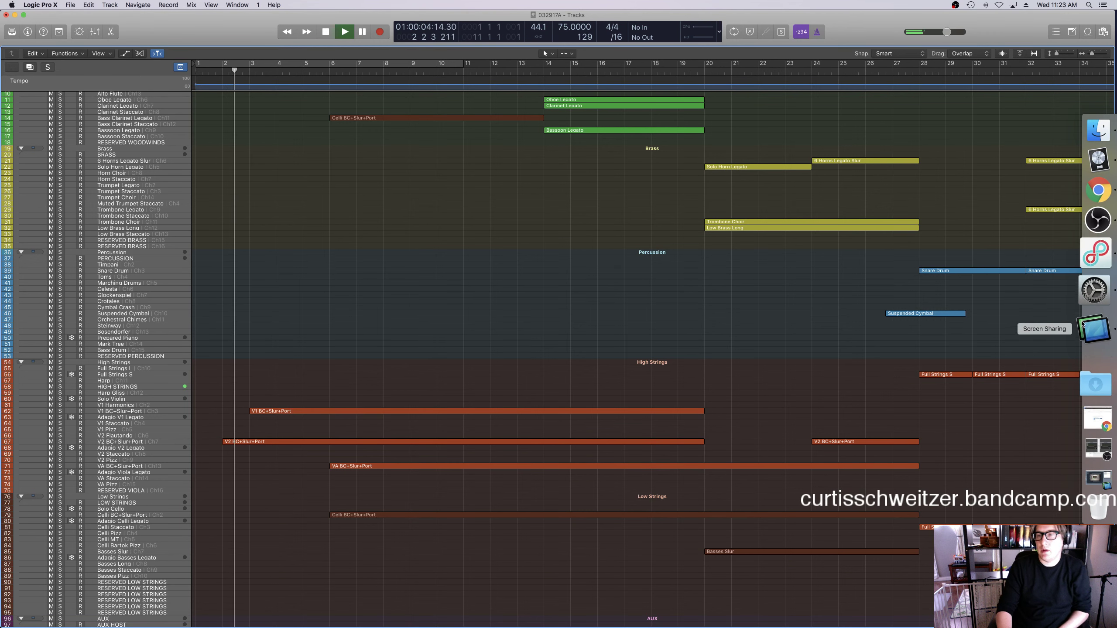
pyautogui.rightClick(1095, 335)
pyautogui.click(1041, 333)
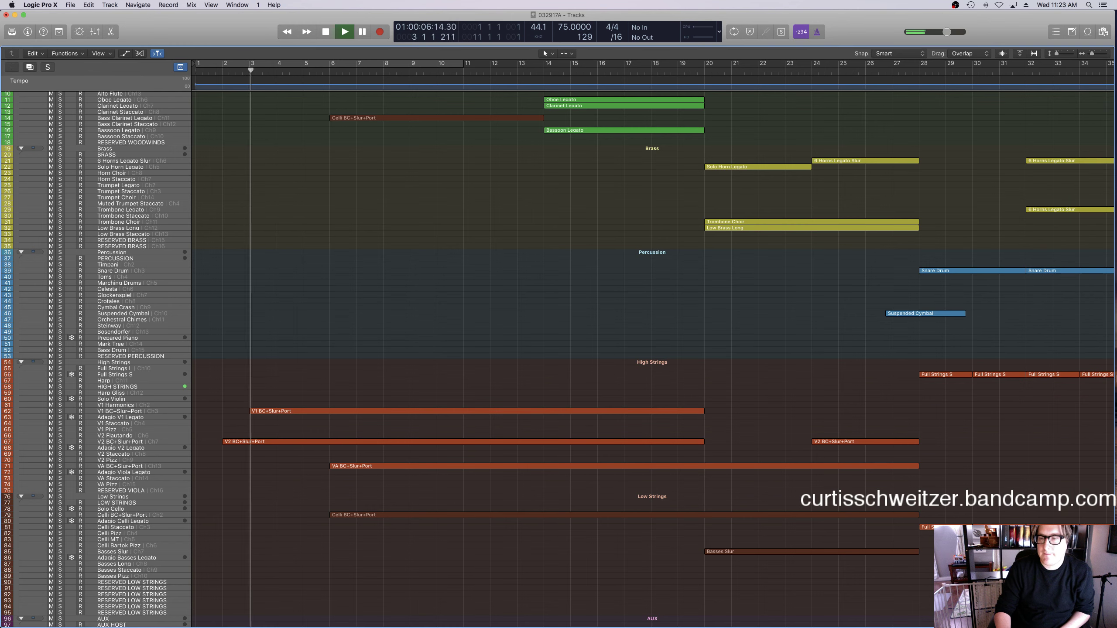
pyautogui.click(1095, 417)
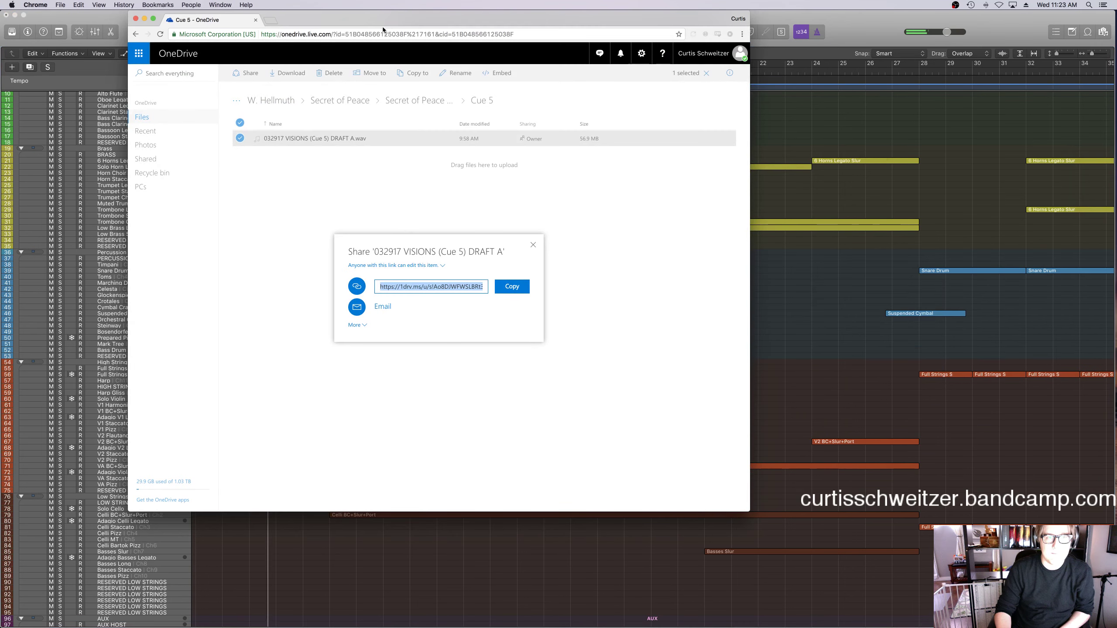
pyautogui.moveTo(344, 20); pyautogui.dragTo(330, 59)
pyautogui.click(123, 59)
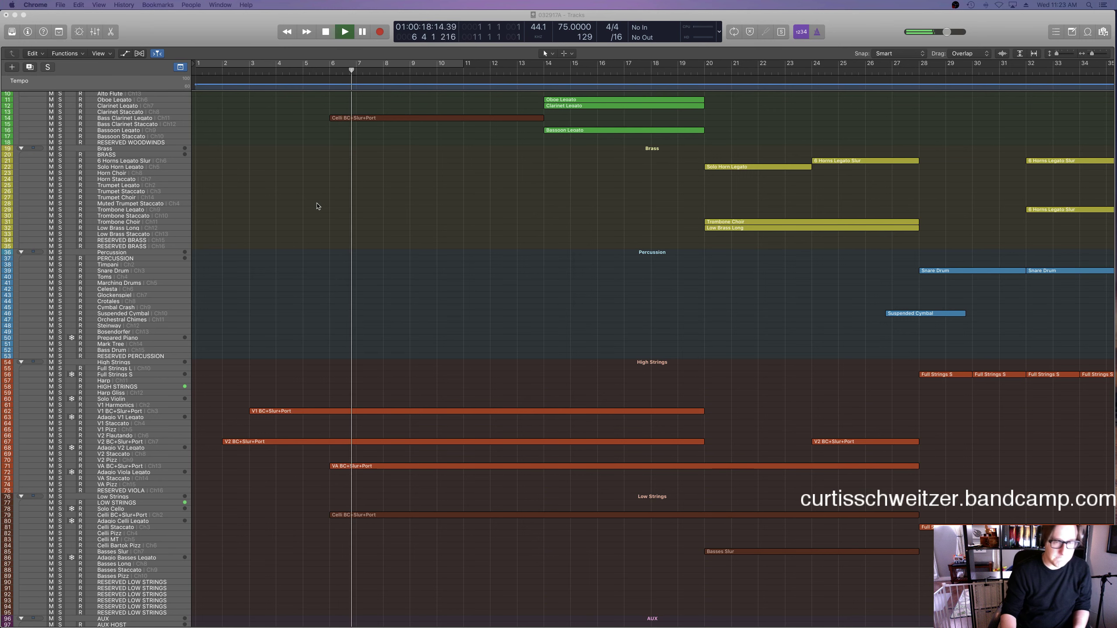
# Rename all regions in the arrangement after their tracks and clear the selection.
pyautogui.click(364, 282)
pyautogui.press('super+a')
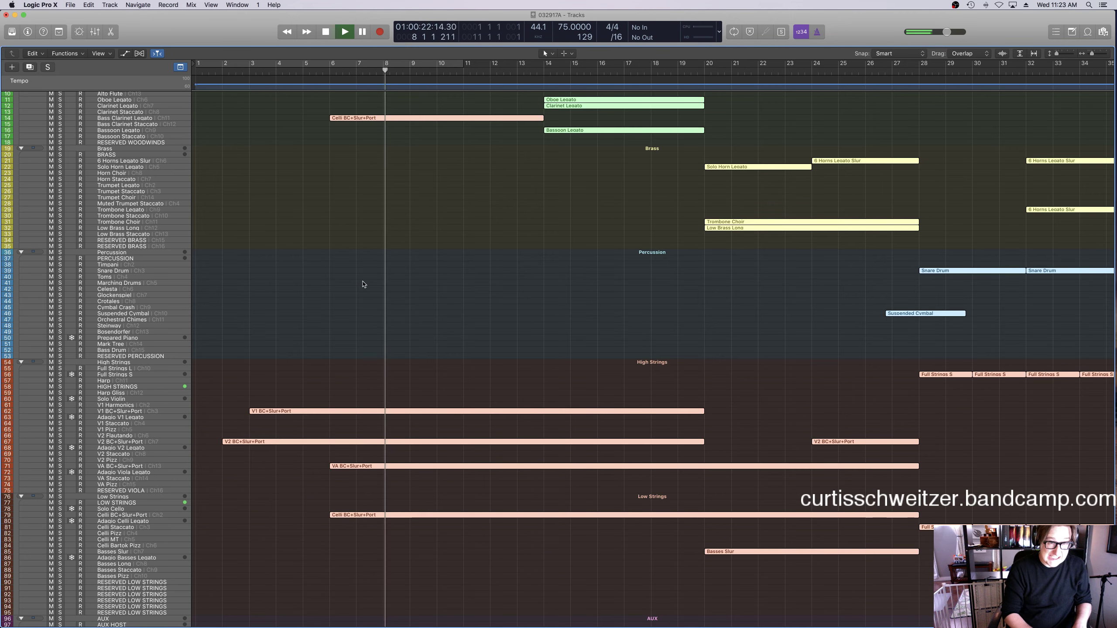
pyautogui.hotkey('alt', 'shift', 'n')
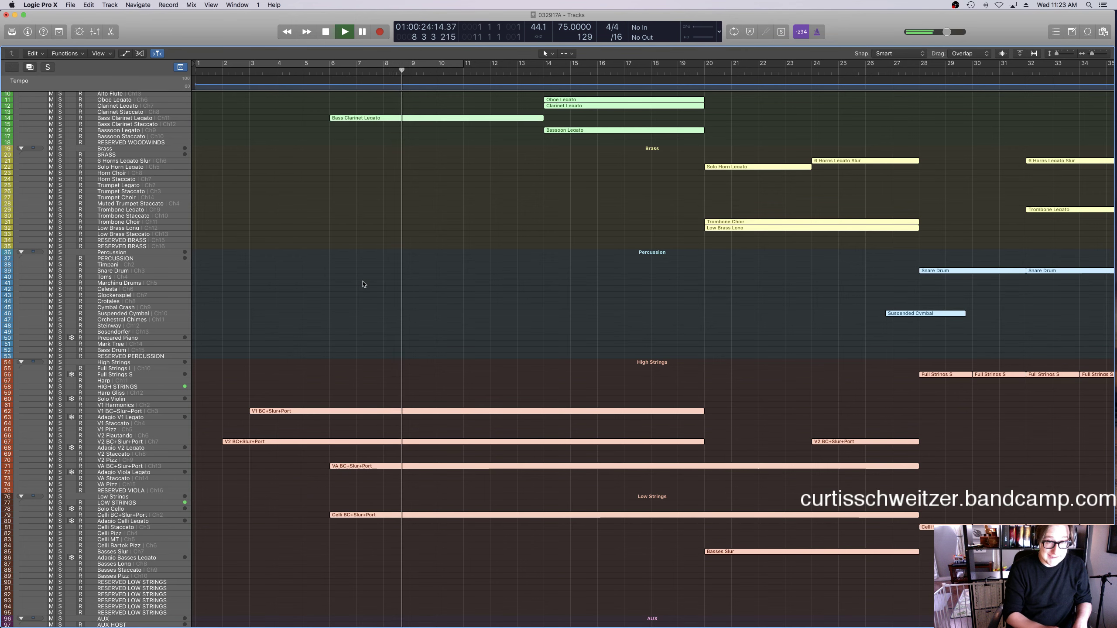
pyautogui.click(364, 283)
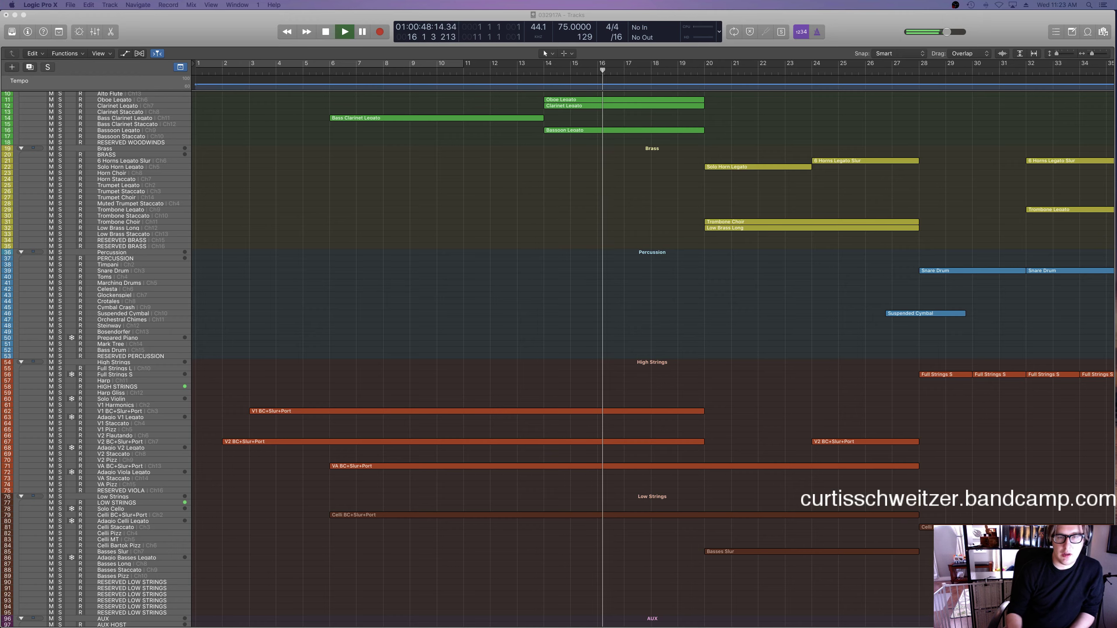
# Join the two Snare Drum regions between bars 28 and 36 into one region.
pyautogui.scroll(-6, 440, 422)
pyautogui.scroll(10, 493, 415)
pyautogui.hscroll(5, 493, 414)
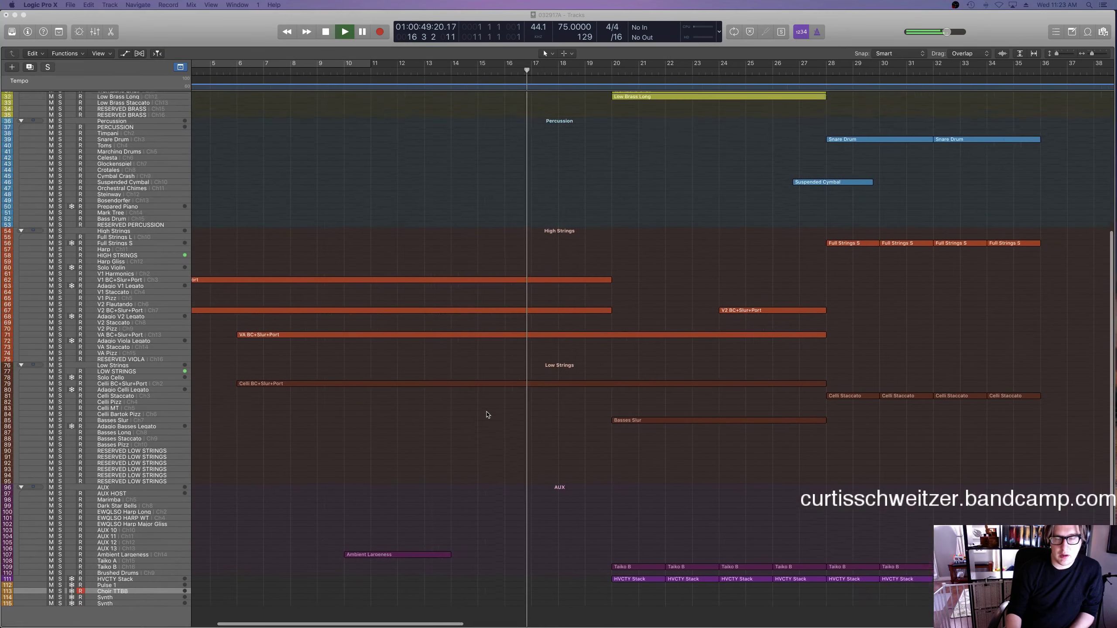
pyautogui.hscroll(3, 486, 415)
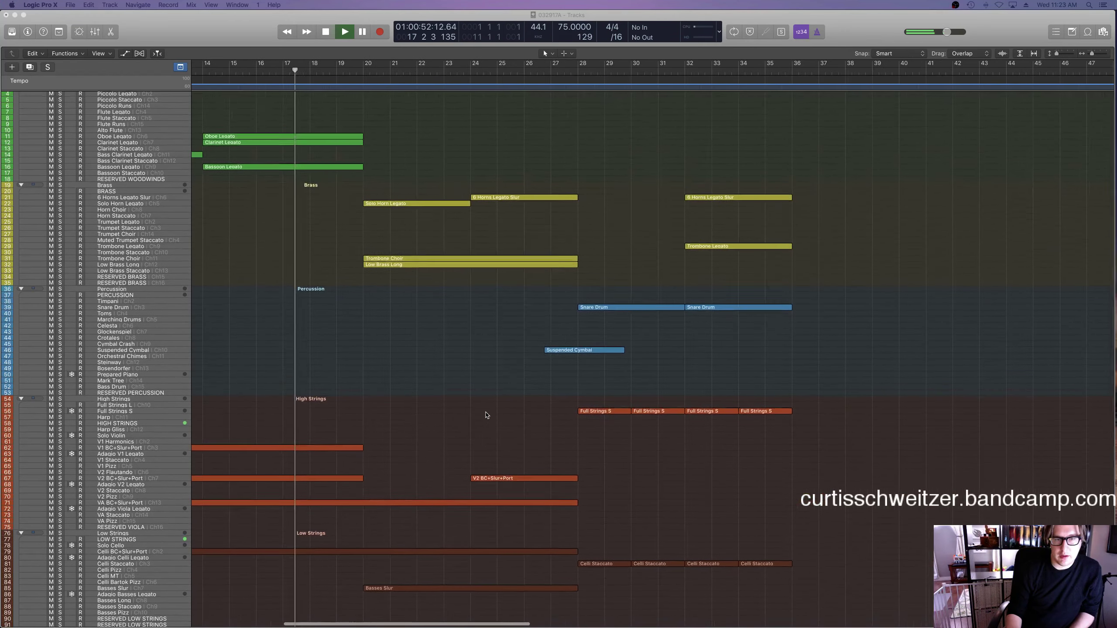
pyautogui.scroll(-3, 486, 415)
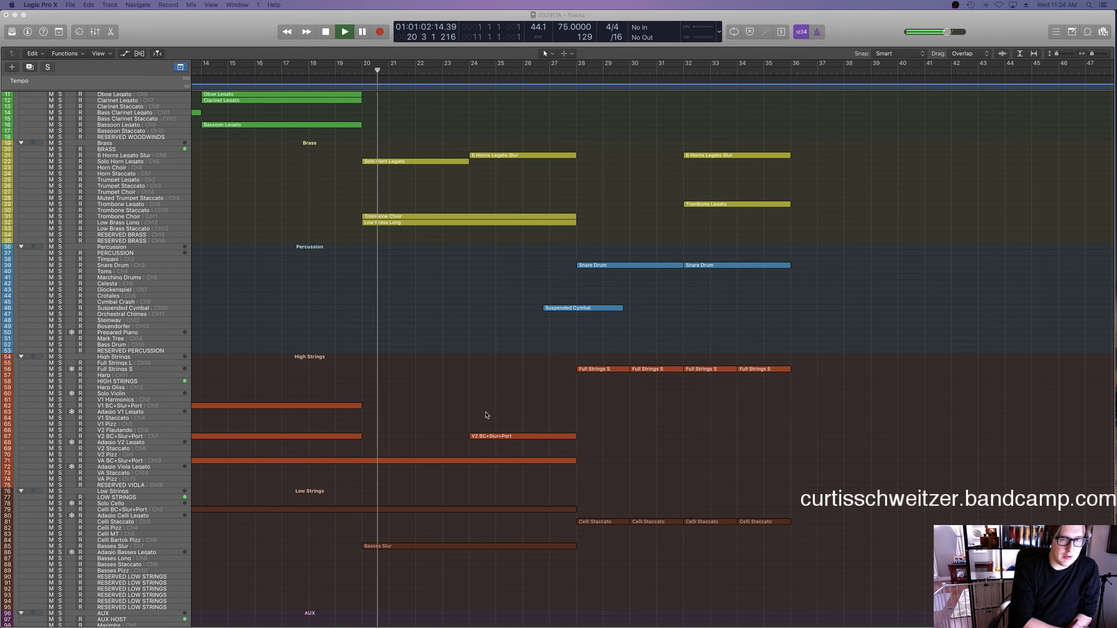
pyautogui.scroll(-5, 486, 415)
pyautogui.scroll(5, 486, 415)
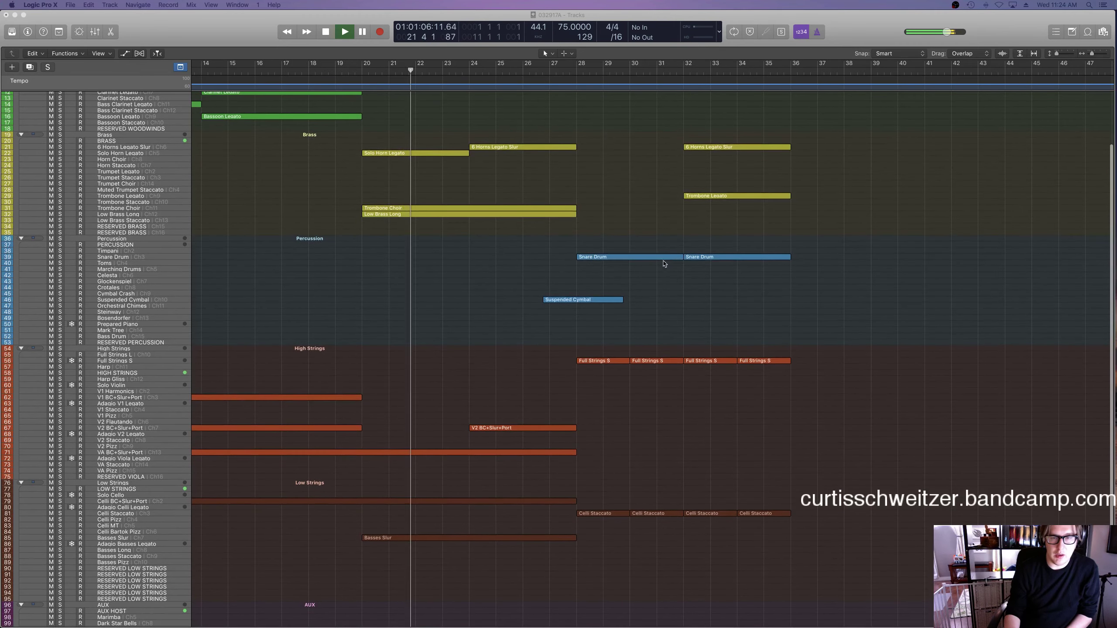
pyautogui.click(657, 257)
pyautogui.press('j')
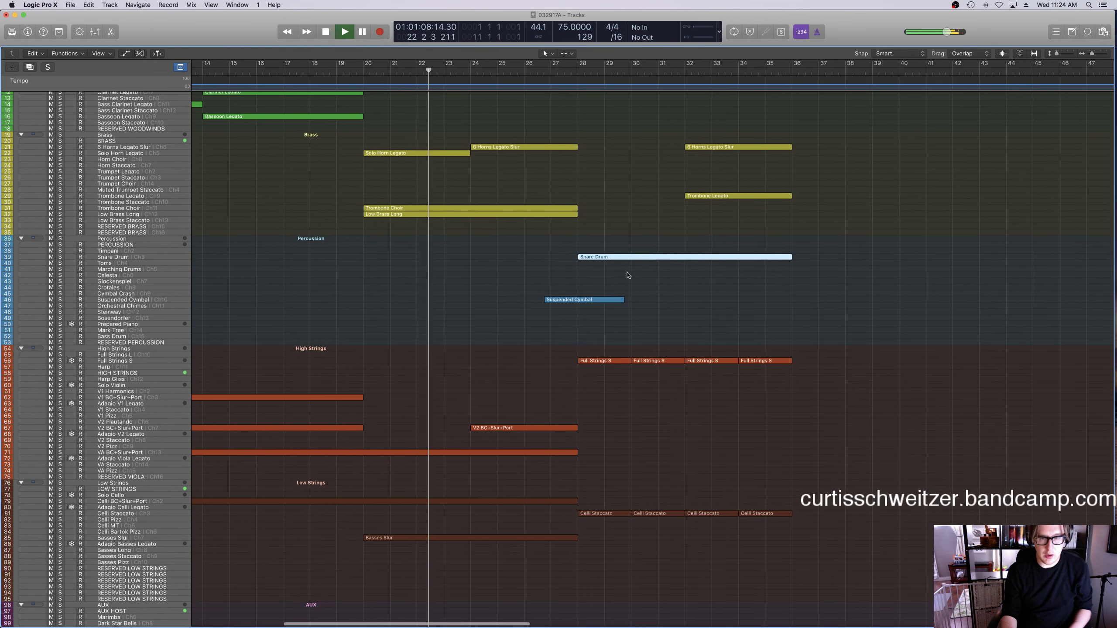
# Display the Note Velocity values of the joined Snare Drum region in the Piano Roll, select all its notes, and close the editor.
pyautogui.press('p')
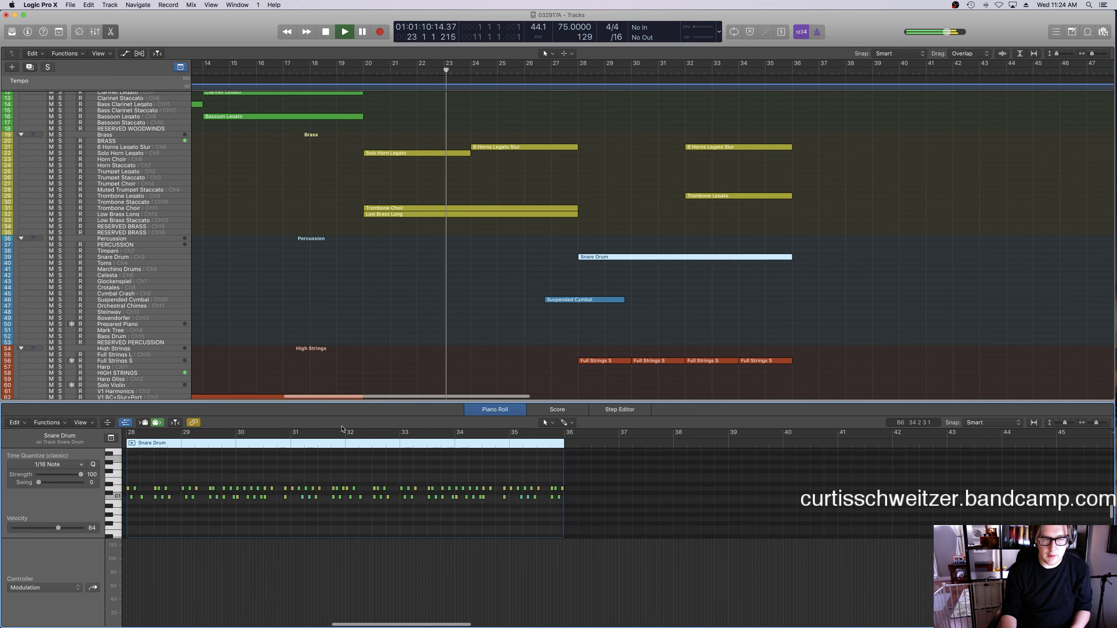
pyautogui.click(26, 588)
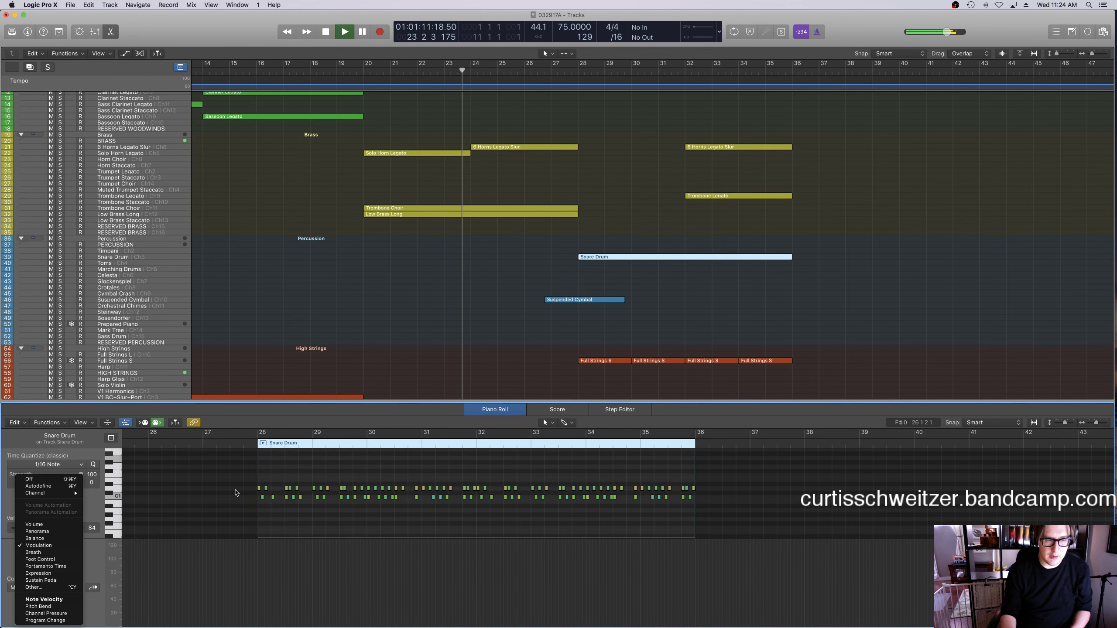
pyautogui.click(27, 592)
pyautogui.click(12, 588)
pyautogui.press('Return')
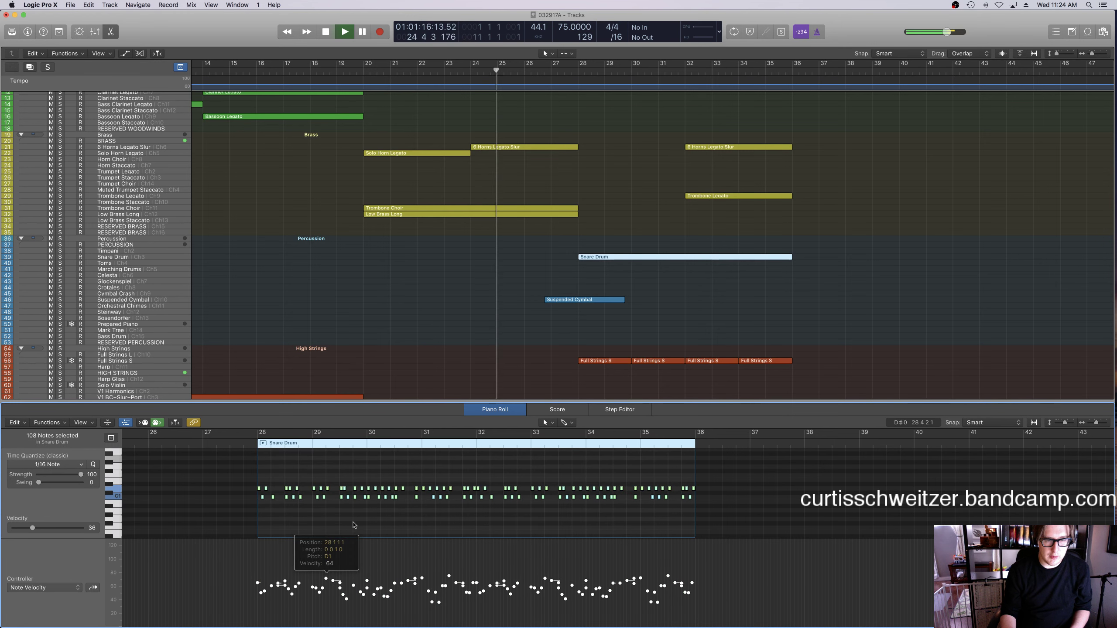
pyautogui.click(390, 365)
pyautogui.press('p')
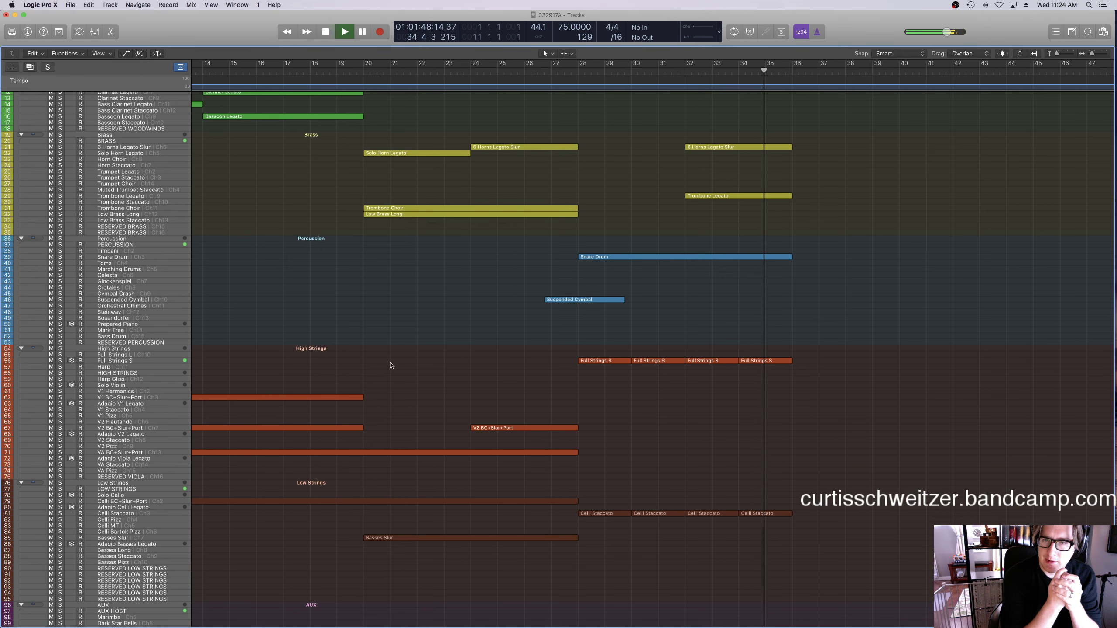
# Open the Choir TTBB region in the Piano Roll, show its Modulation lane and play from shortly before bar 32.
pyautogui.scroll(-5, 627, 486)
pyautogui.scroll(-1, 628, 486)
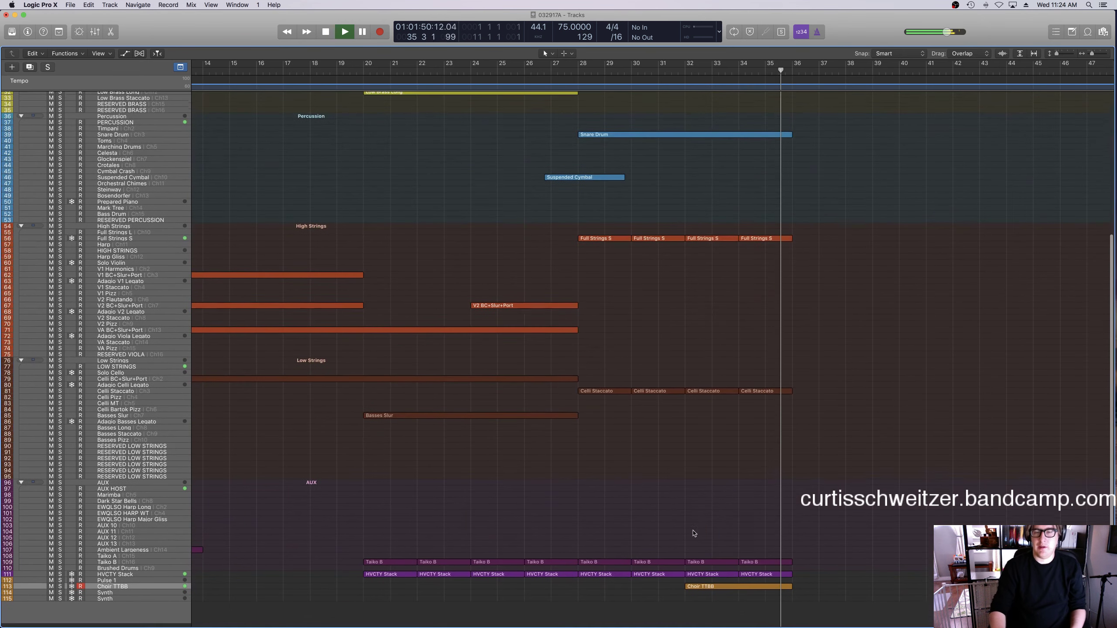
pyautogui.doubleClick(689, 591)
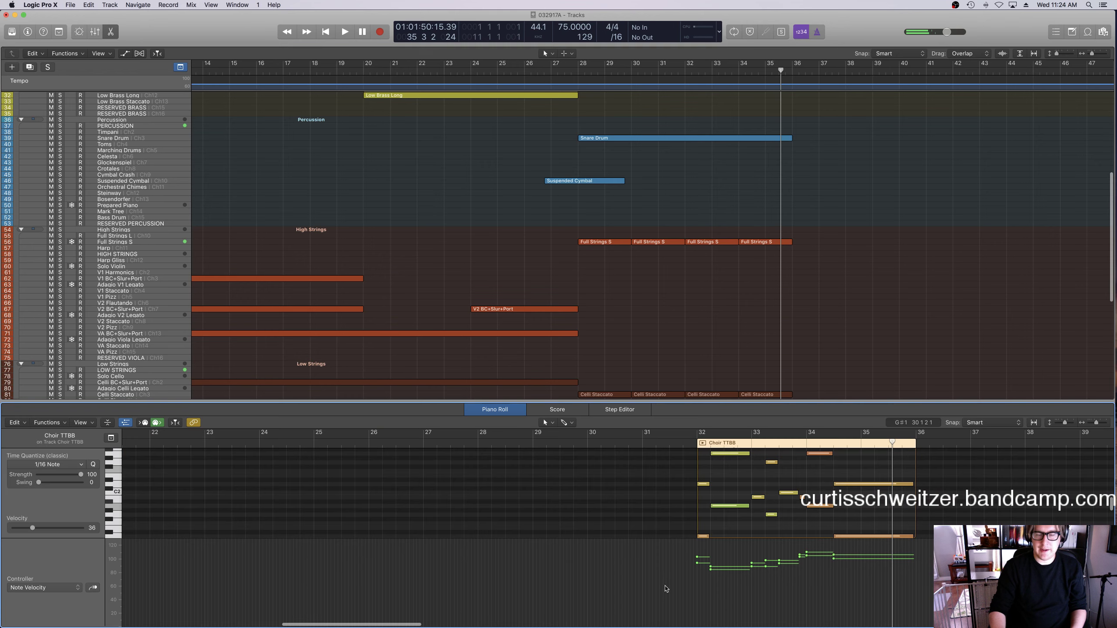
pyautogui.click(40, 587)
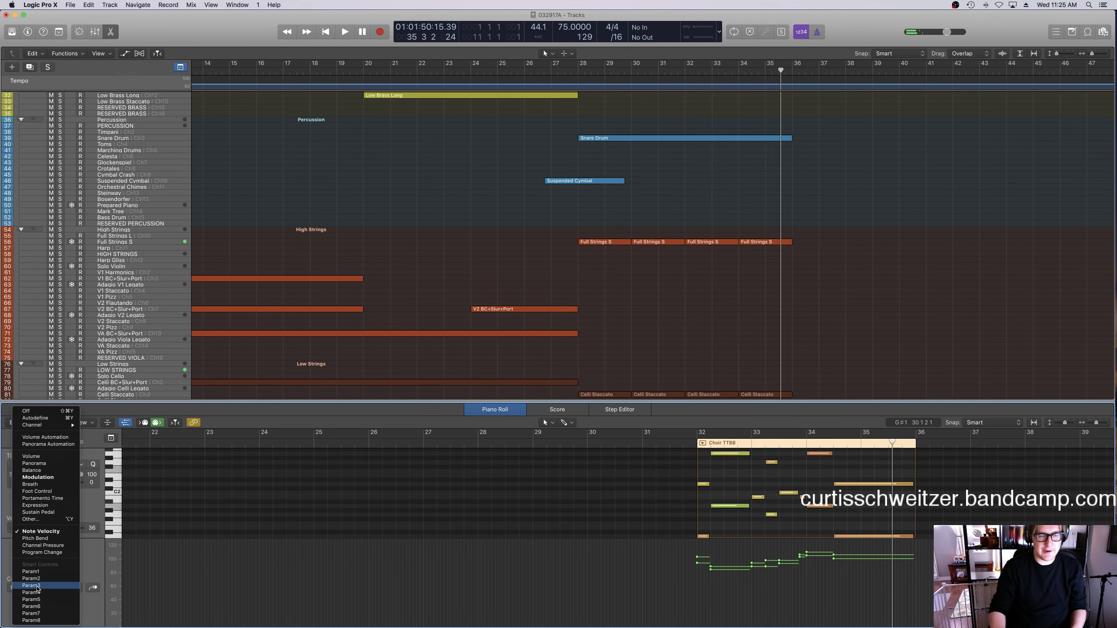
pyautogui.click(62, 478)
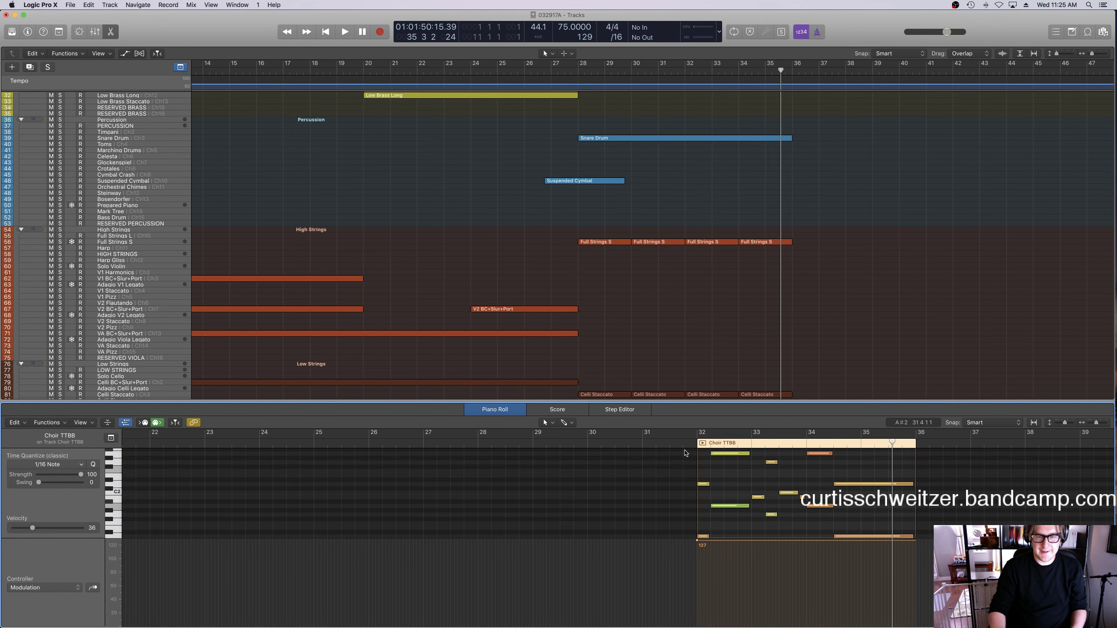
pyautogui.doubleClick(661, 435)
pyautogui.scroll(-10, 651, 329)
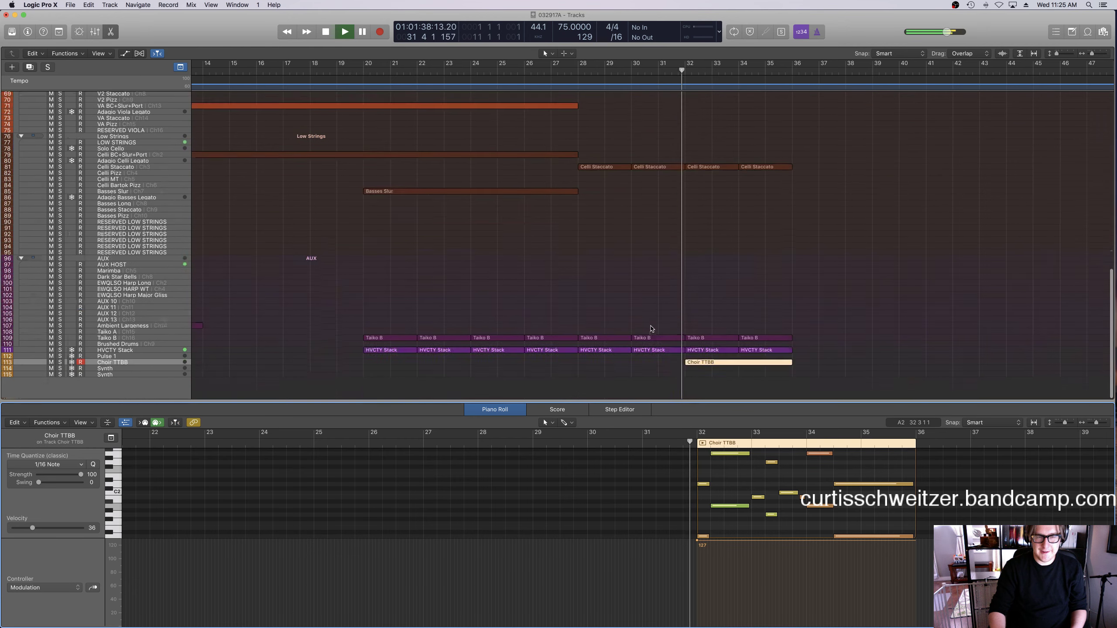
# Solo the Choir TTBB track and lower the region's modulation level to 100.
pyautogui.press('s')
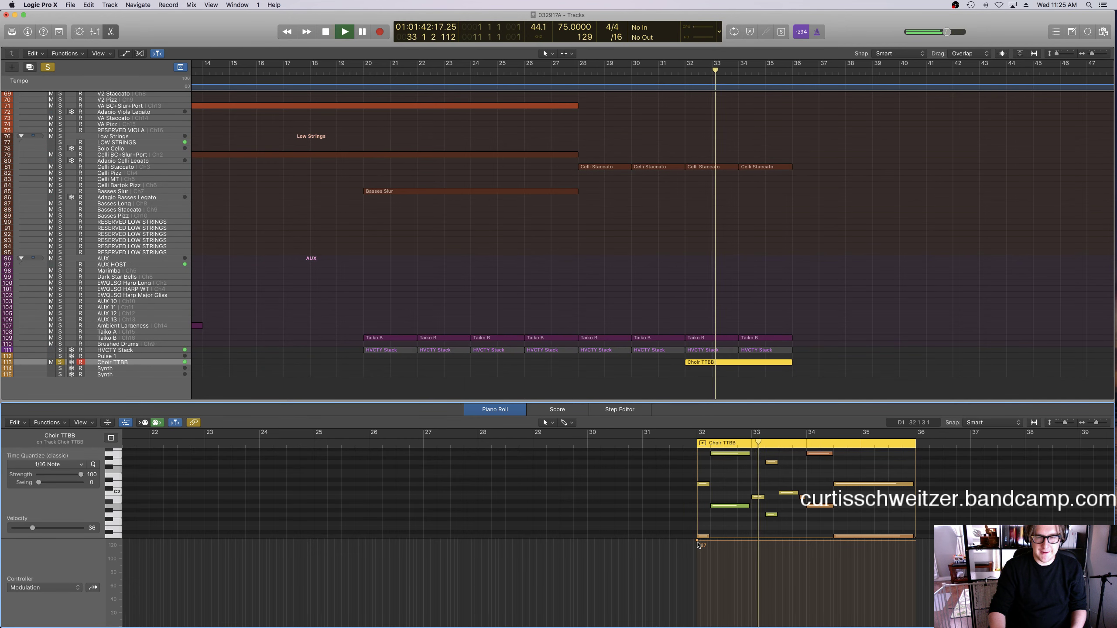
pyautogui.moveTo(698, 543); pyautogui.dragTo(701, 555)
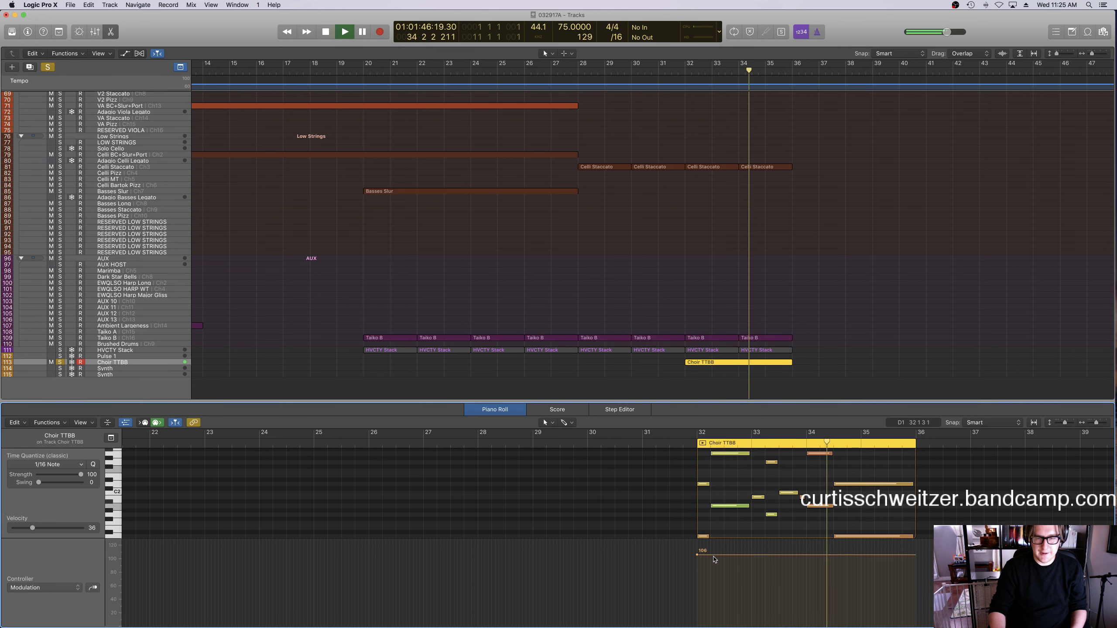
pyautogui.moveTo(714, 557); pyautogui.dragTo(714, 560)
# Lower the note velocities of all 16 Choir TTBB notes together to a Velocity setting of 68 and play from before bar 32.
pyautogui.click(44, 588)
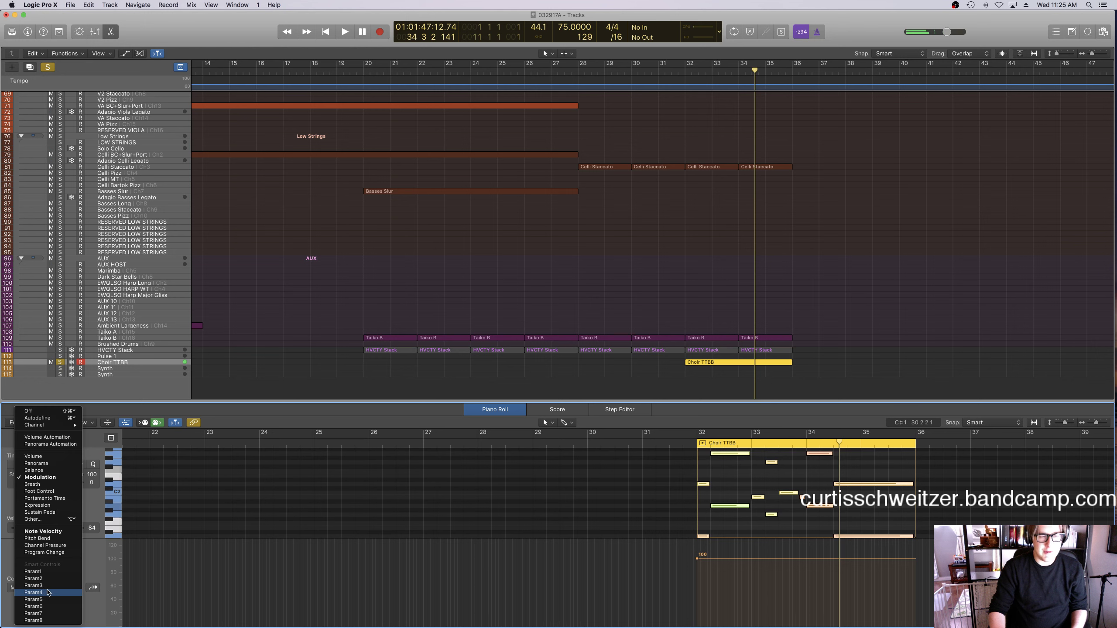
pyautogui.click(43, 531)
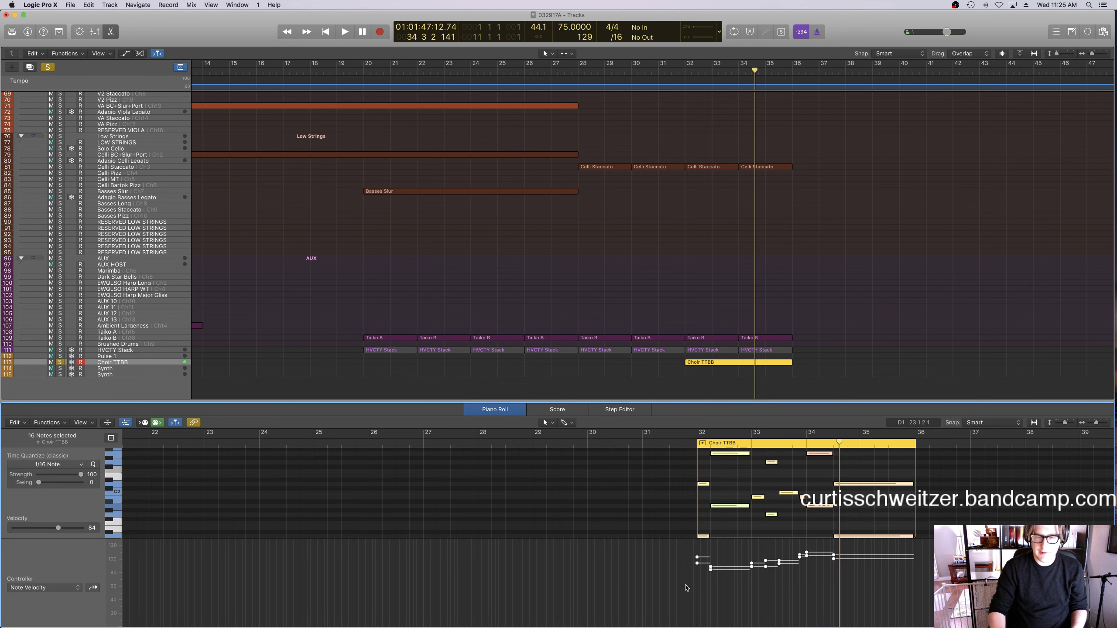
pyautogui.click(695, 560)
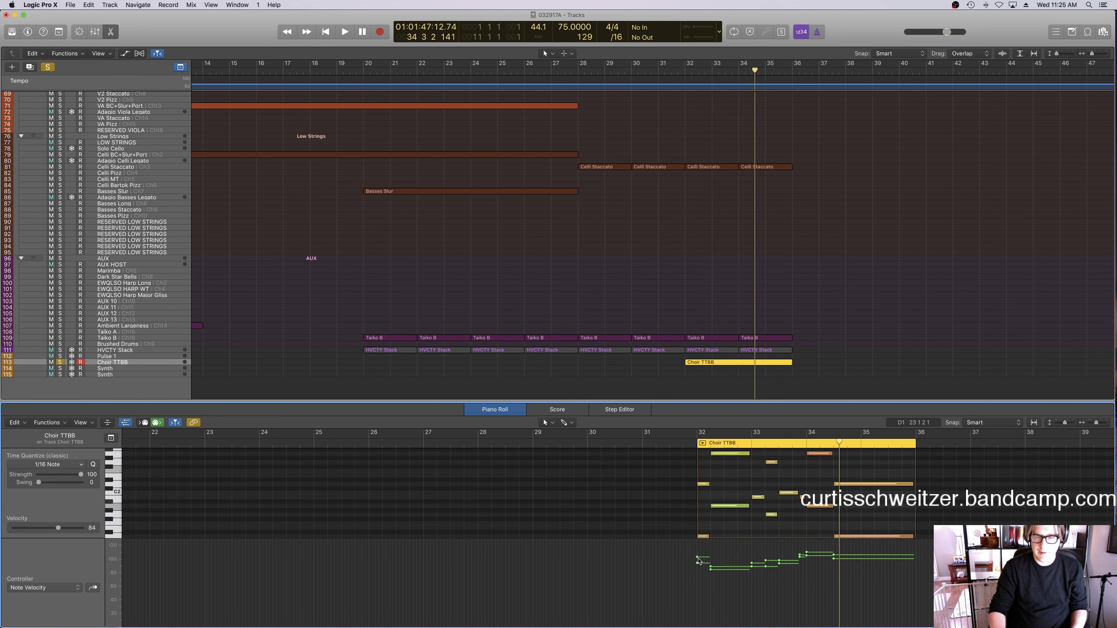
pyautogui.press('super+a')
pyautogui.moveTo(697, 559); pyautogui.dragTo(697, 572)
pyautogui.click(684, 443)
pyautogui.press('space')
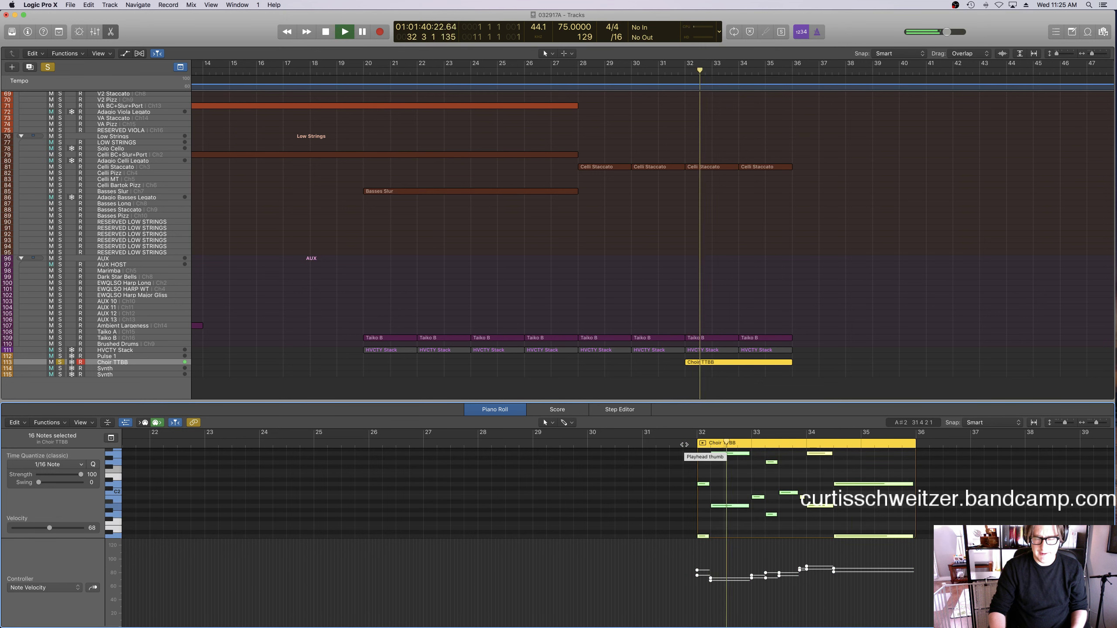
# Turn off solo, close the Piano Roll, and play the full arrangement to bar 36 before stopping.
pyautogui.click(49, 69)
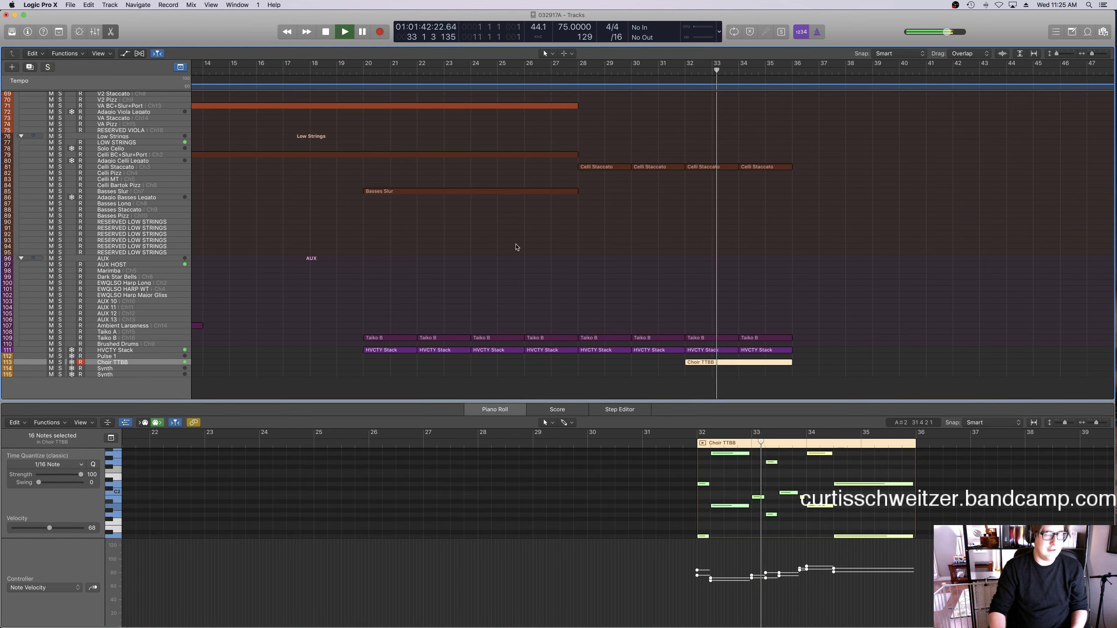
pyautogui.click(656, 279)
pyautogui.press('e')
pyautogui.scroll(10, 661, 286)
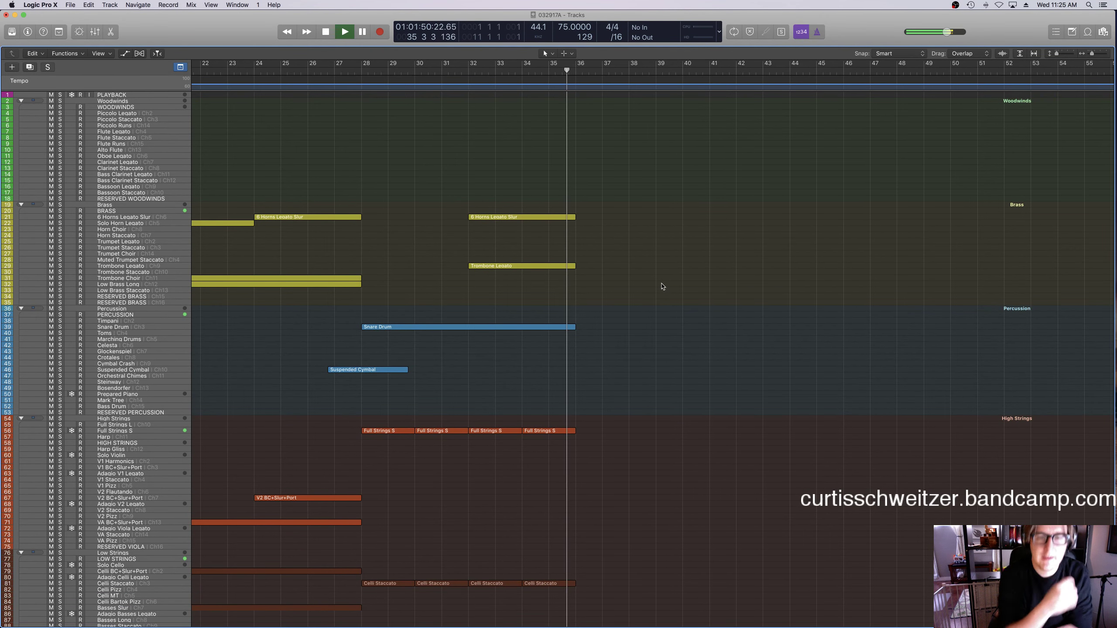
pyautogui.scroll(-4, 662, 286)
pyautogui.scroll(-2, 659, 286)
pyautogui.press('space')
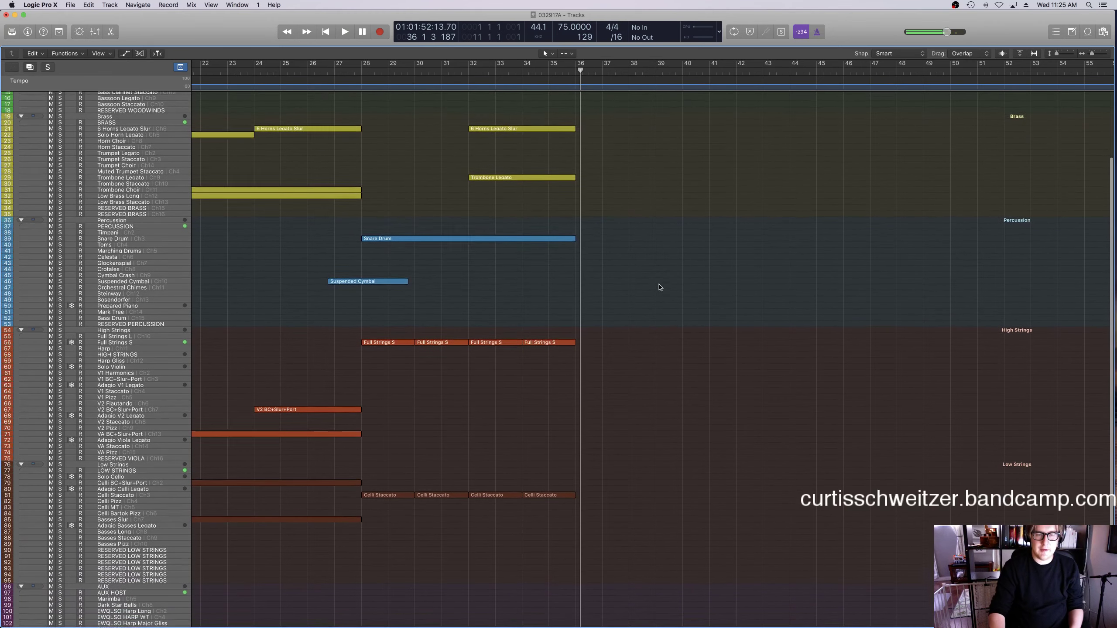
# Select the Full Strings S track and save the project.
pyautogui.click(121, 326)
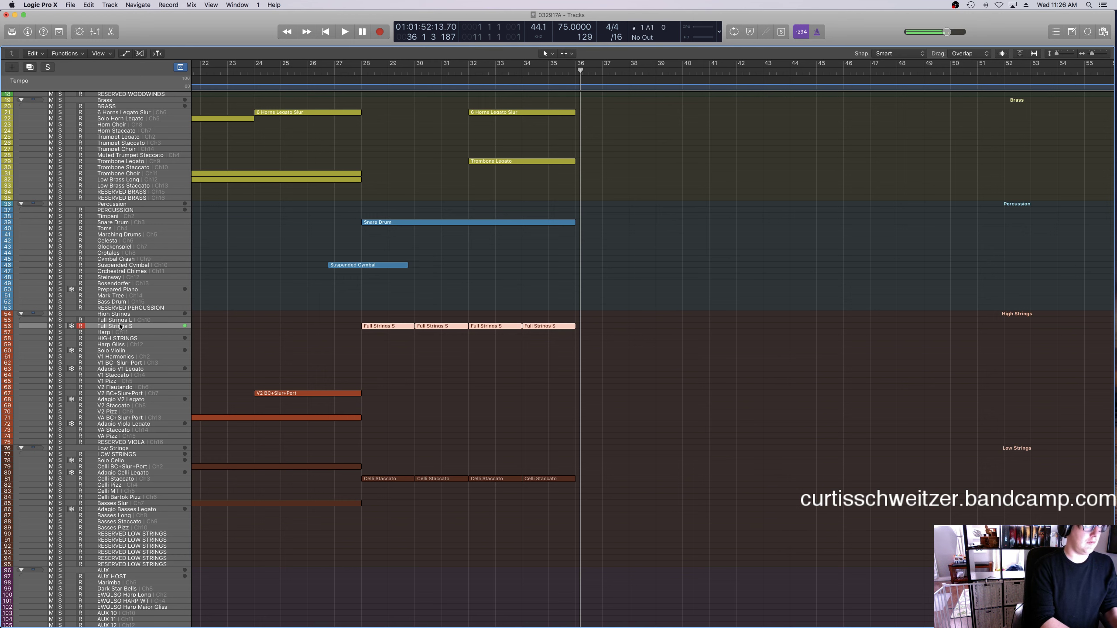
pyautogui.hscroll(5, 120, 326)
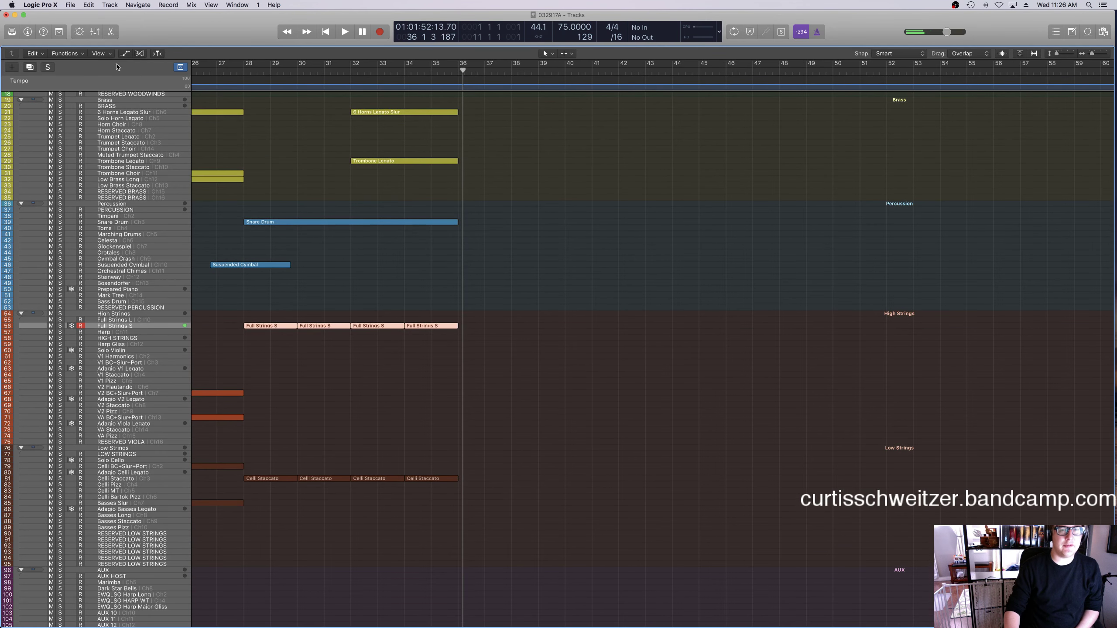
pyautogui.click(69, 5)
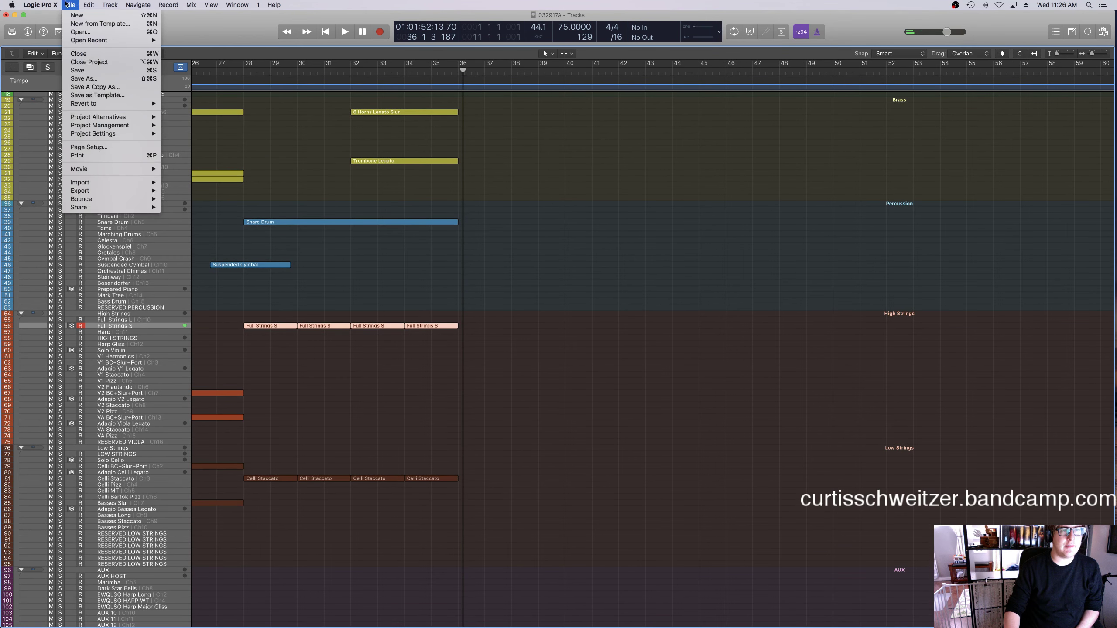
pyautogui.click(79, 69)
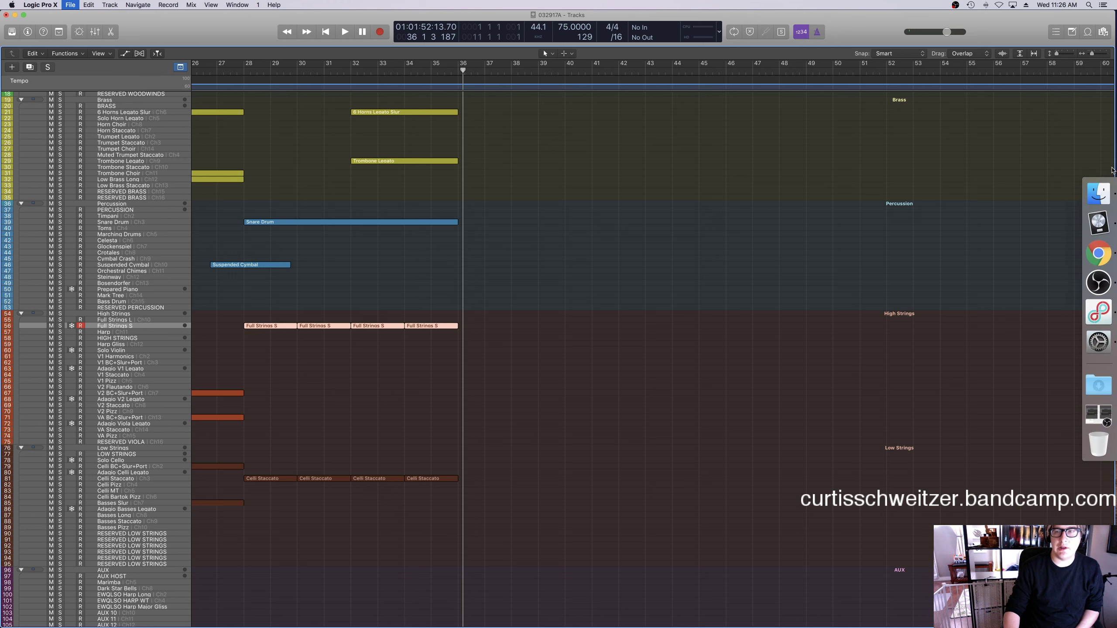
pyautogui.click(1101, 190)
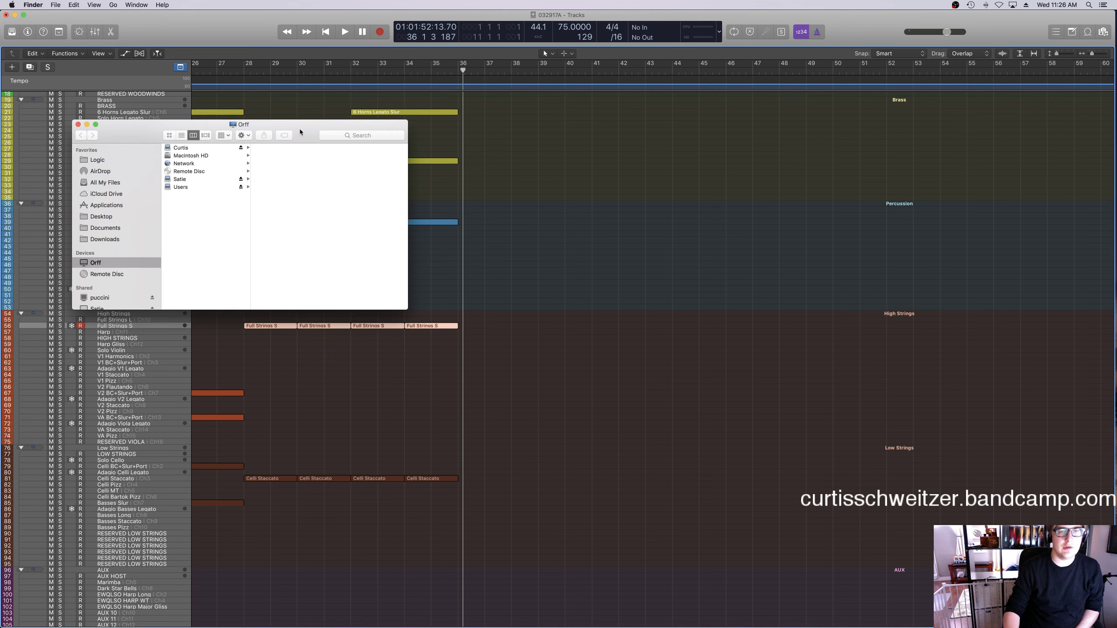
pyautogui.press('super+w')
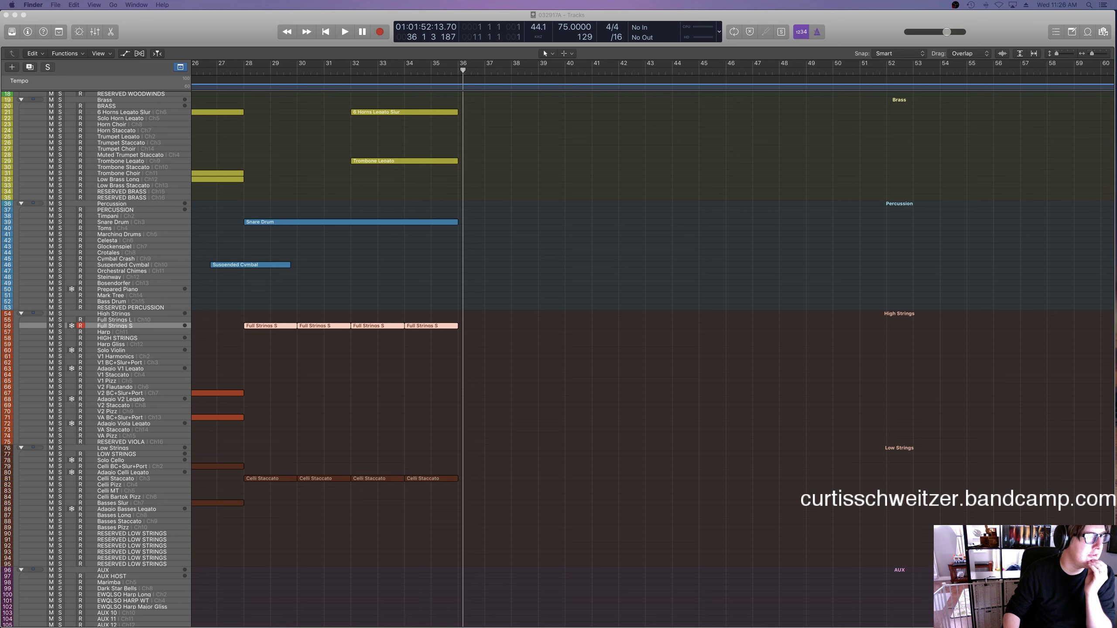
pyautogui.click(320, 287)
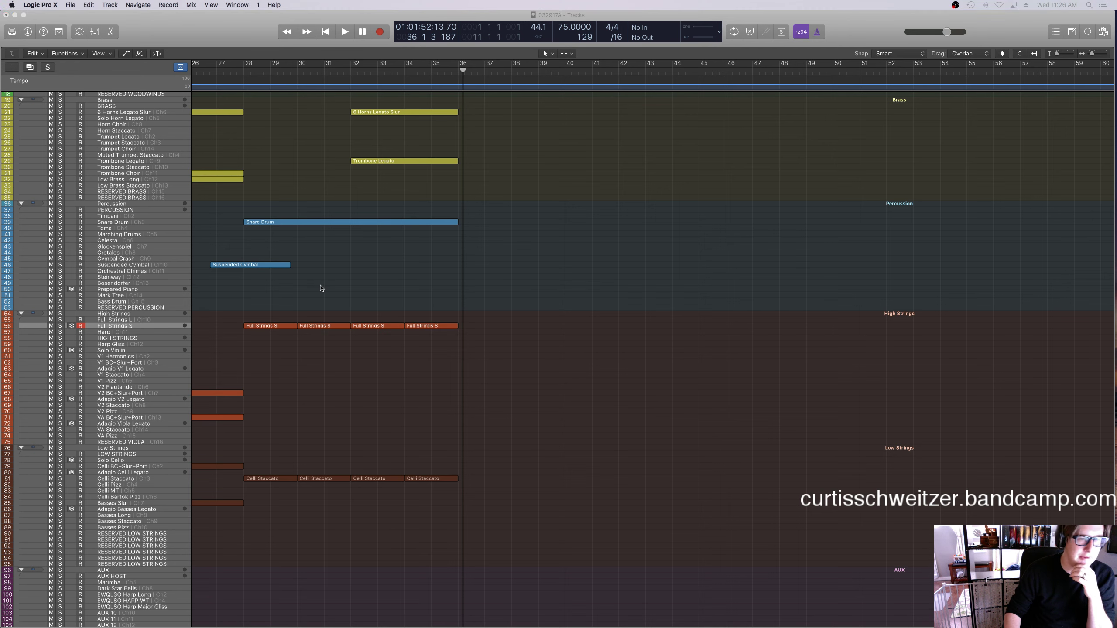
# Quit Logic Pro X, saving the changes to the 032917A project.
pyautogui.hscroll(-6, 320, 287)
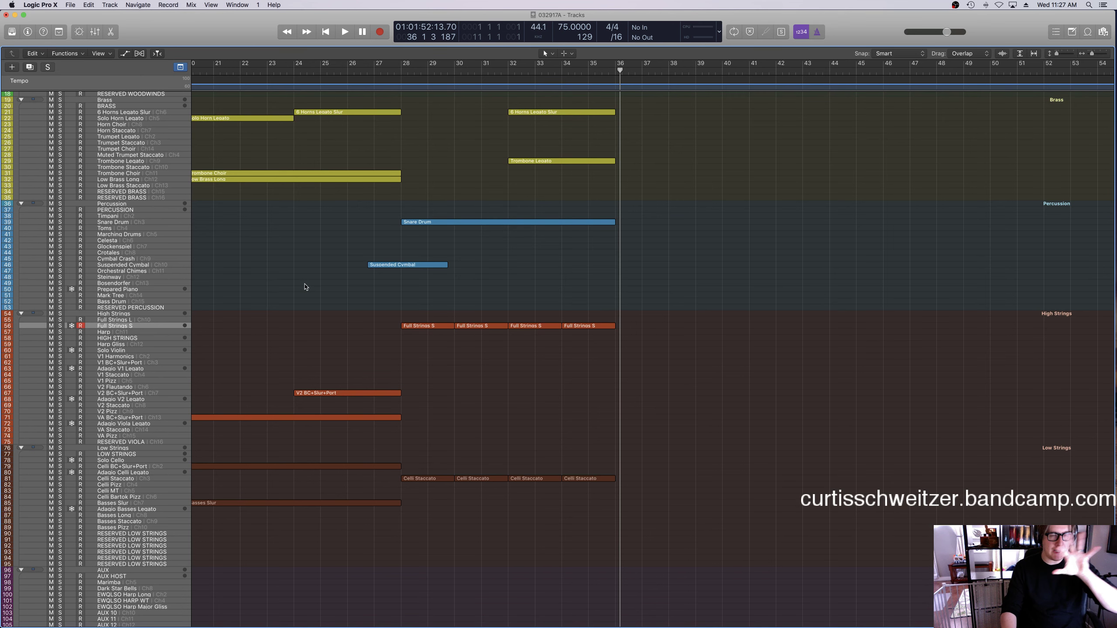
pyautogui.scroll(6, 254, 286)
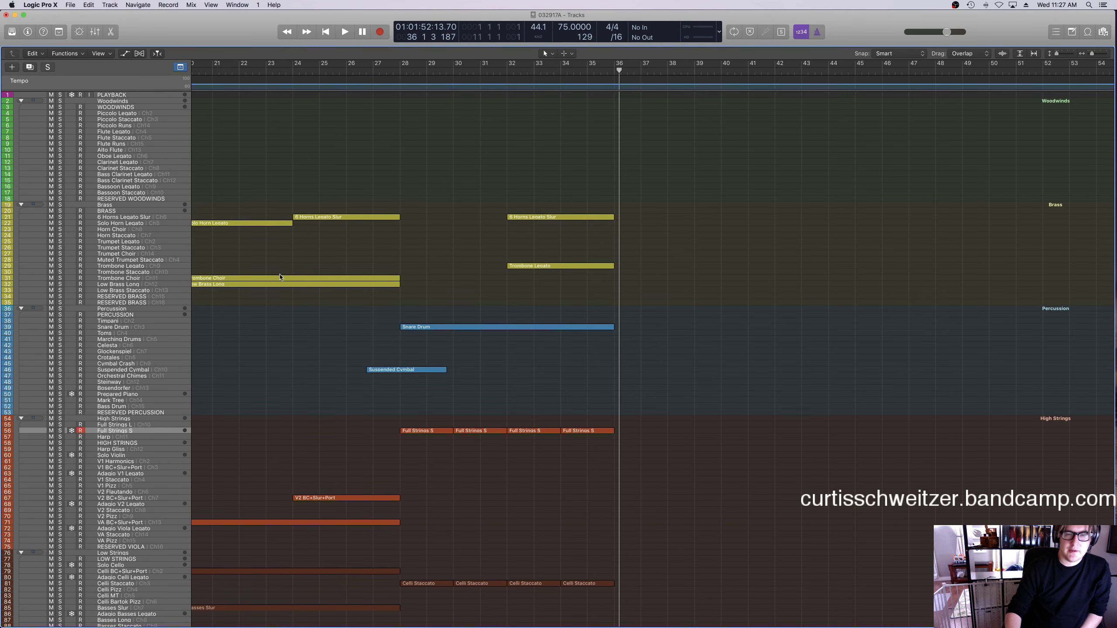
pyautogui.hscroll(-10, 280, 277)
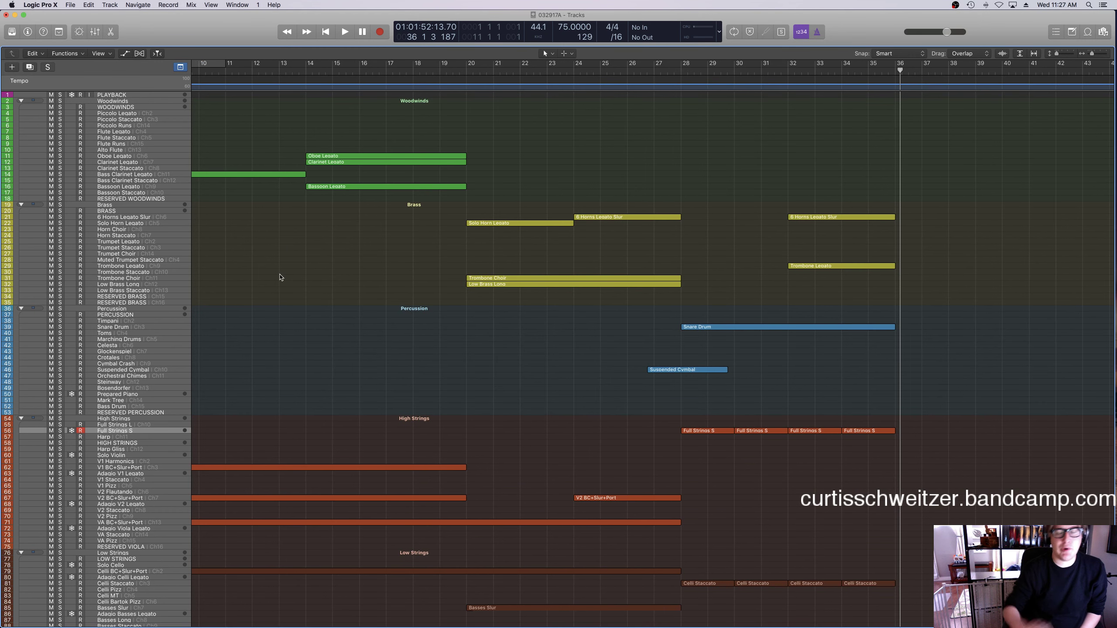
pyautogui.click(40, 5)
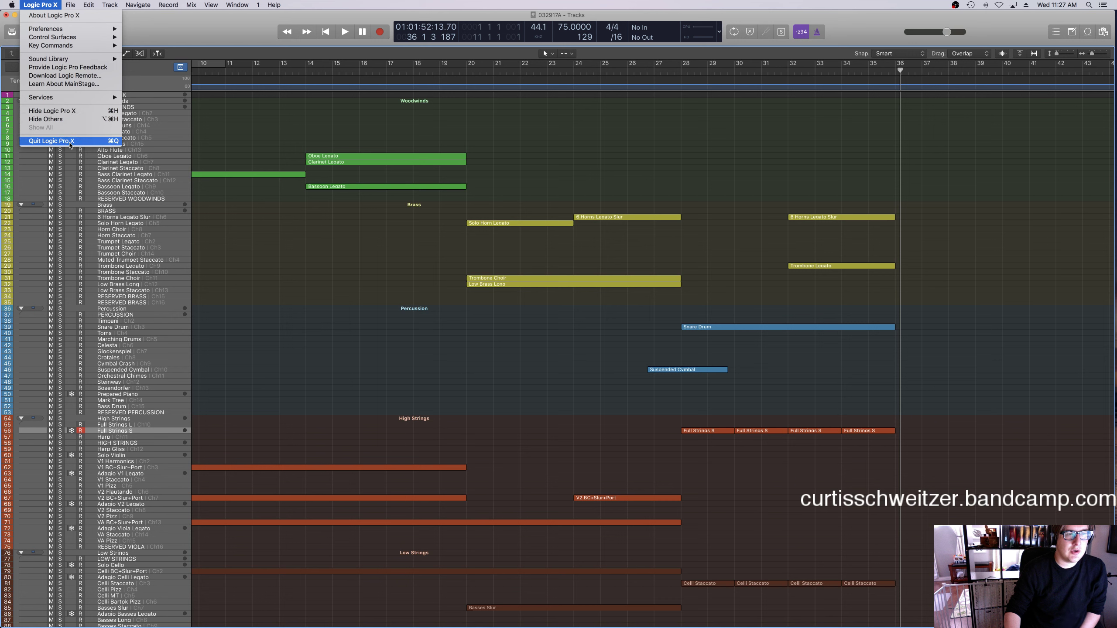
pyautogui.click(51, 141)
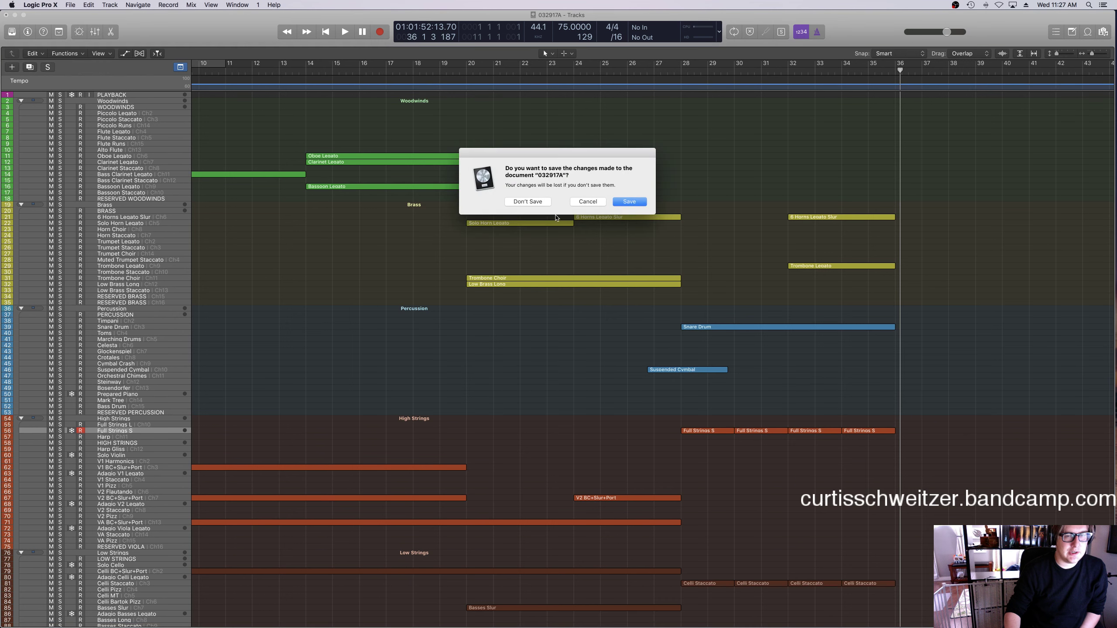
pyautogui.click(622, 201)
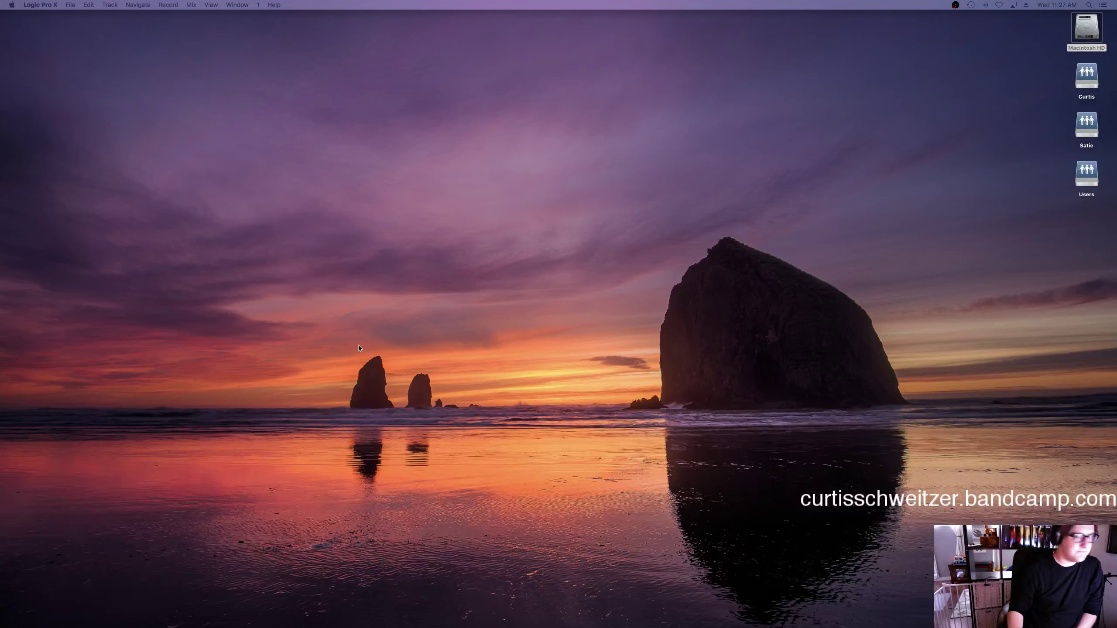
# Relaunch Logic Pro X and bring up the dialog for opening an existing project.
pyautogui.click(938, 228)
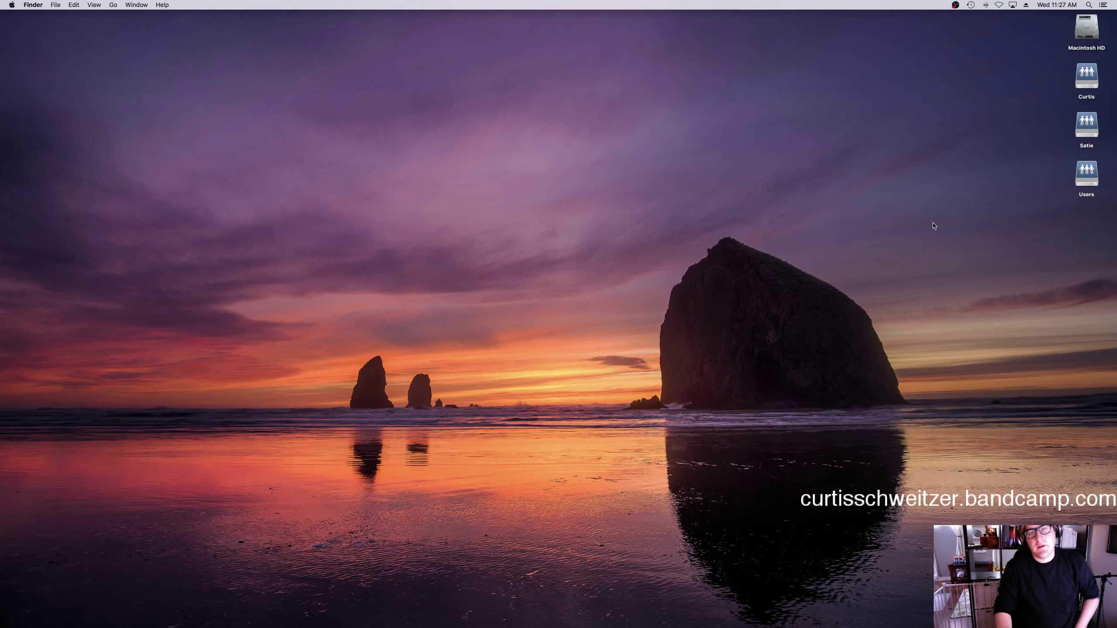
pyautogui.moveTo(1093, 225)
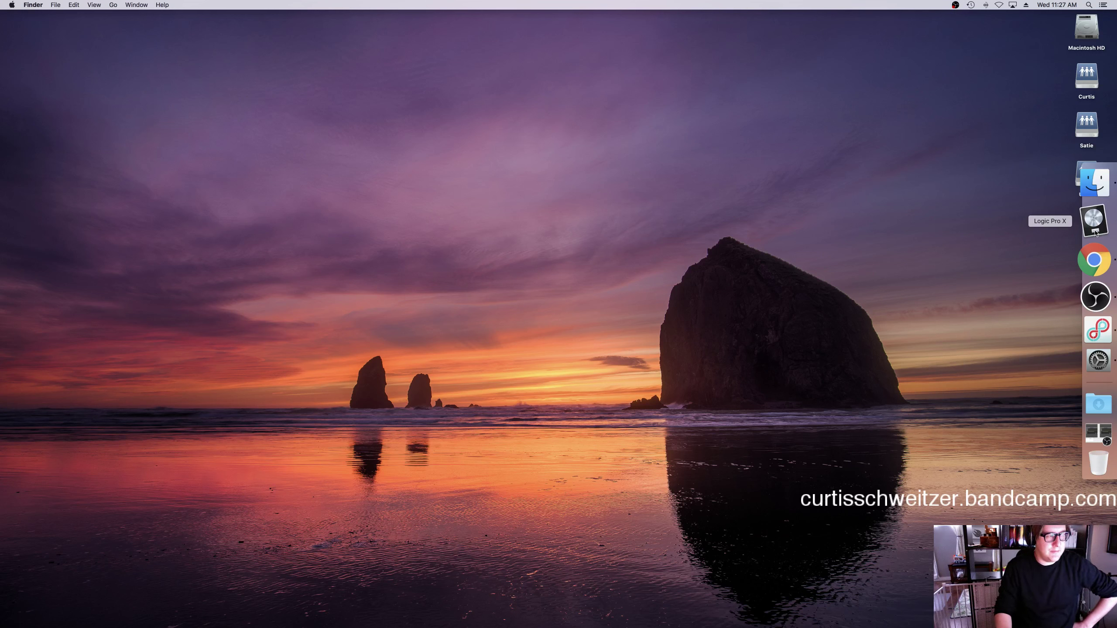
pyautogui.click(1094, 222)
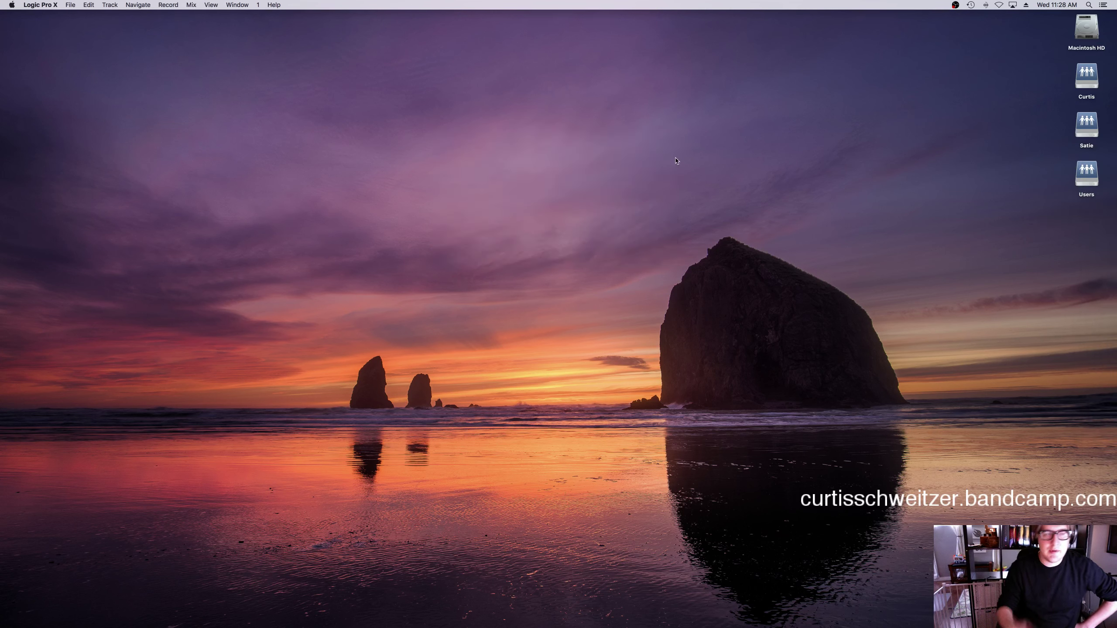
pyautogui.click(71, 5)
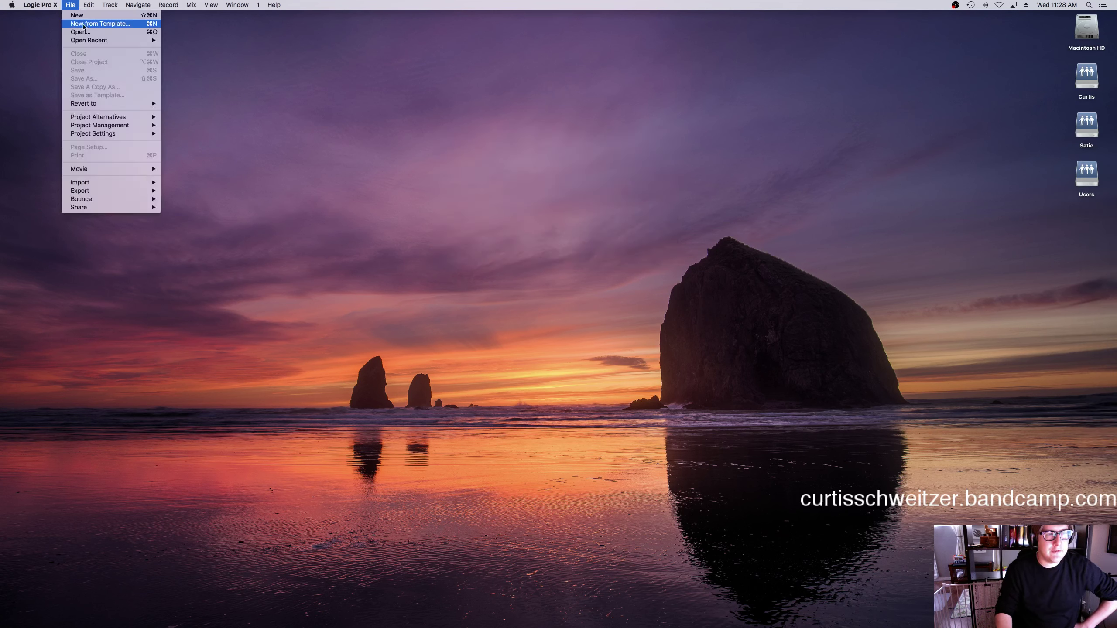
pyautogui.click(123, 31)
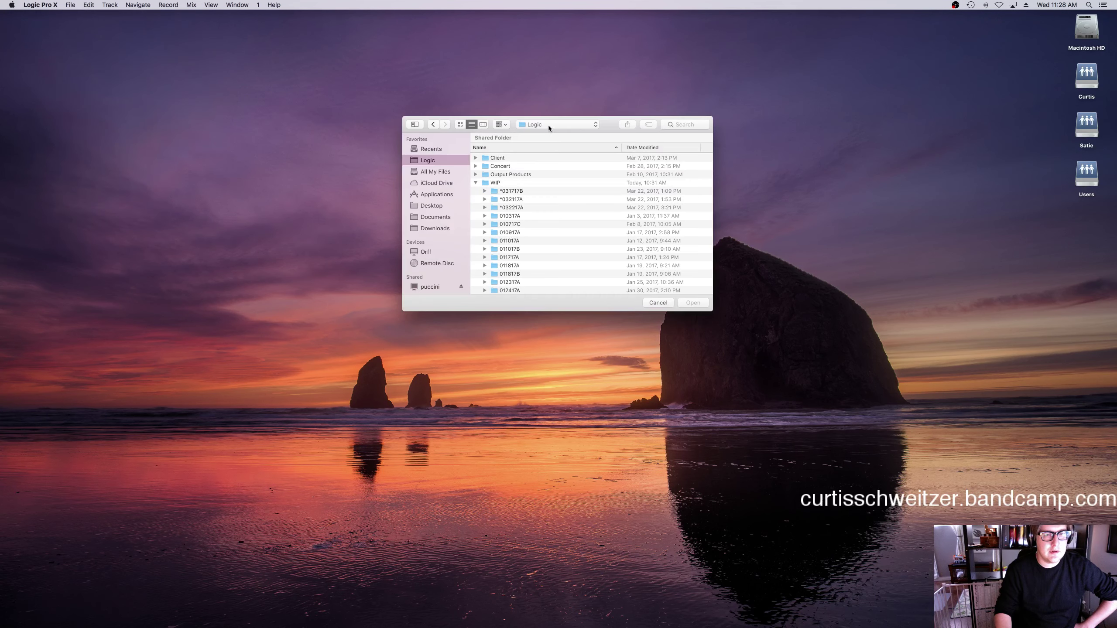
# Browse from the Logic folder through Client and Chucklefish to Spellbound's WIP folder.
pyautogui.click(548, 125)
pyautogui.click(539, 161)
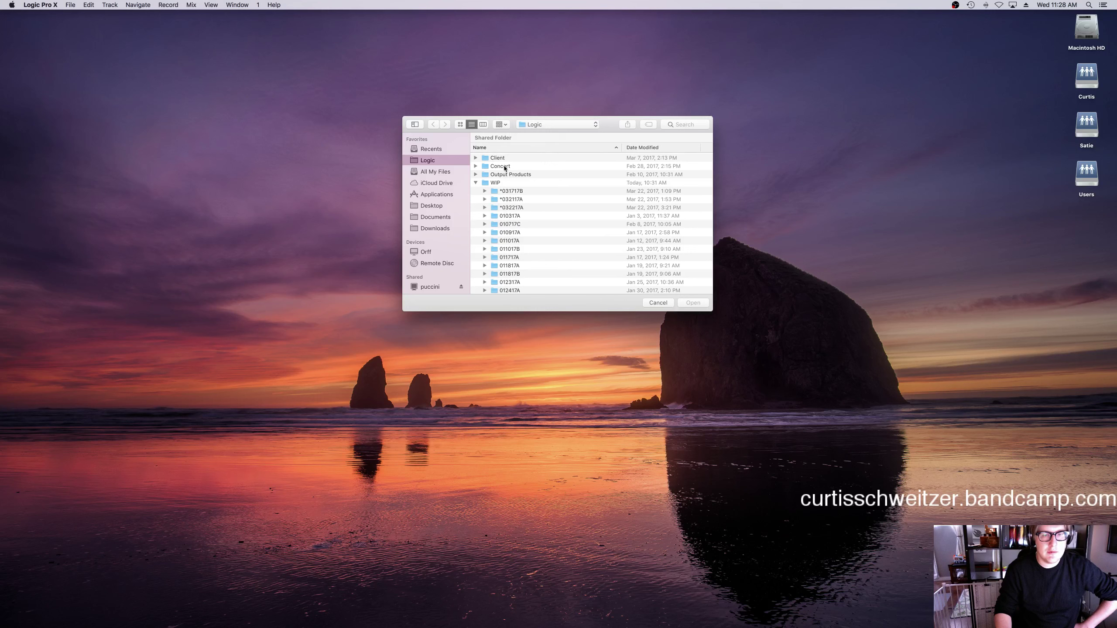
pyautogui.click(488, 157)
pyautogui.click(476, 158)
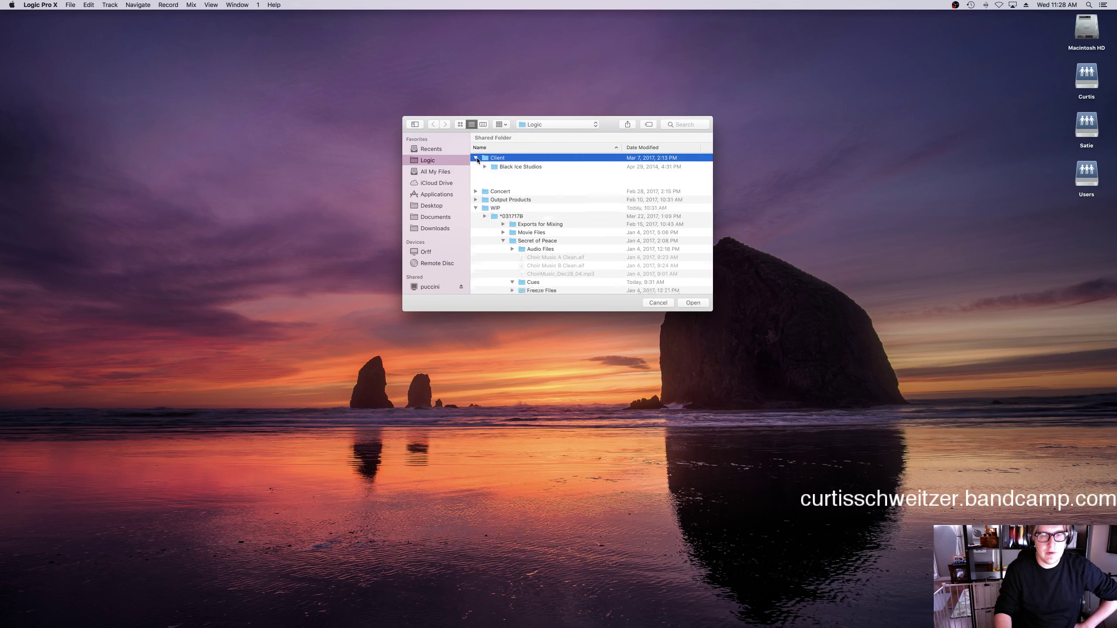
pyautogui.doubleClick(505, 174)
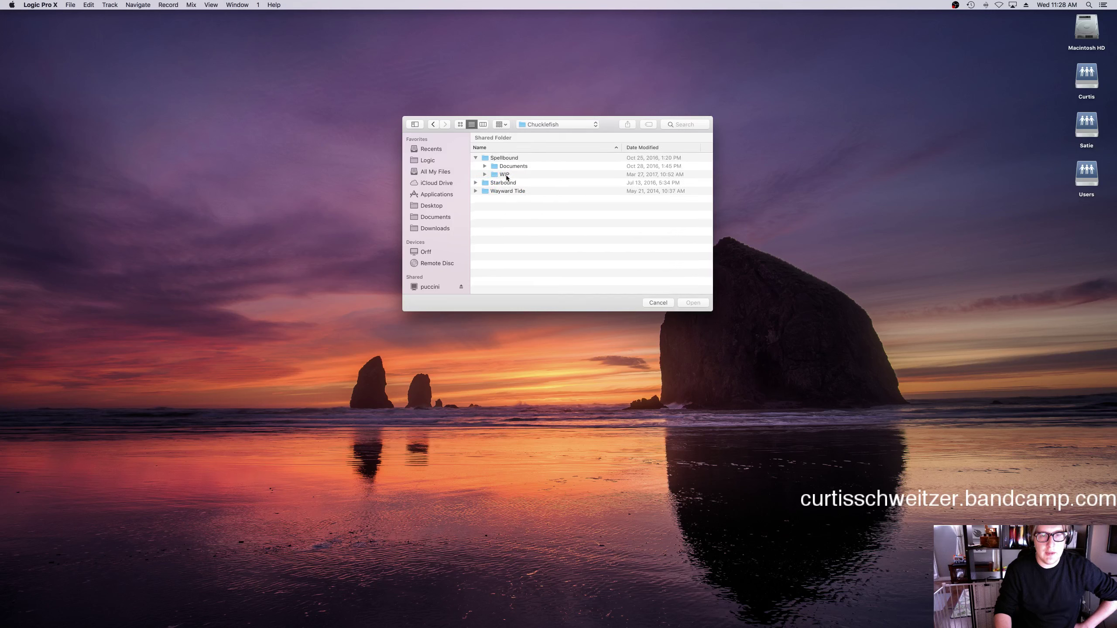
pyautogui.doubleClick(504, 174)
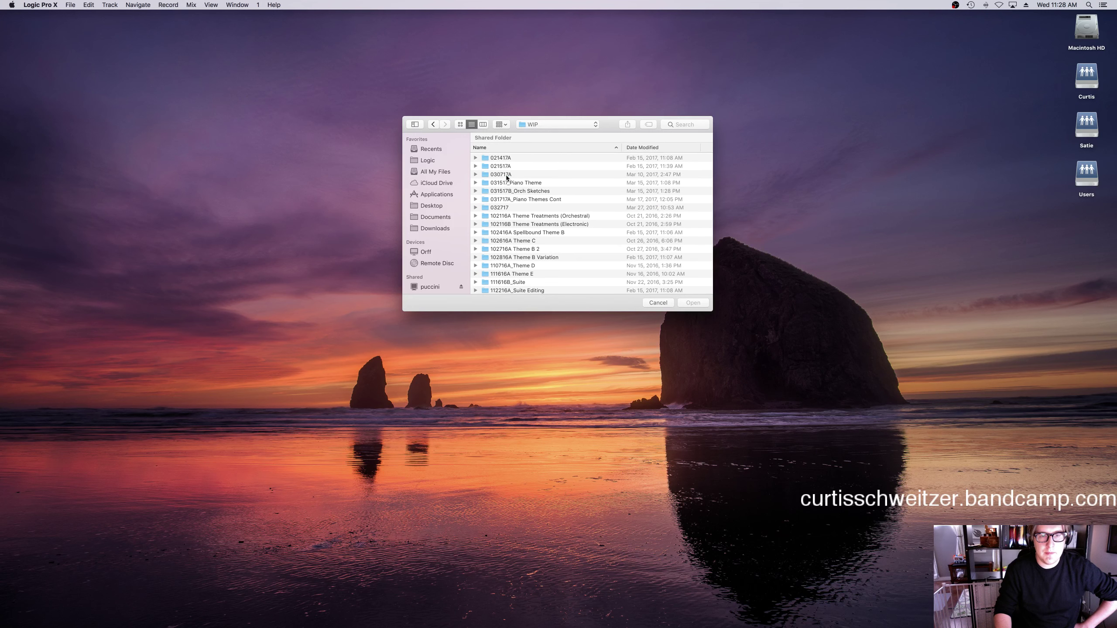
# Look through the dated sketch folders in WIP and enter the 032717 folder.
pyautogui.scroll(-3, 510, 177)
pyautogui.scroll(5, 521, 234)
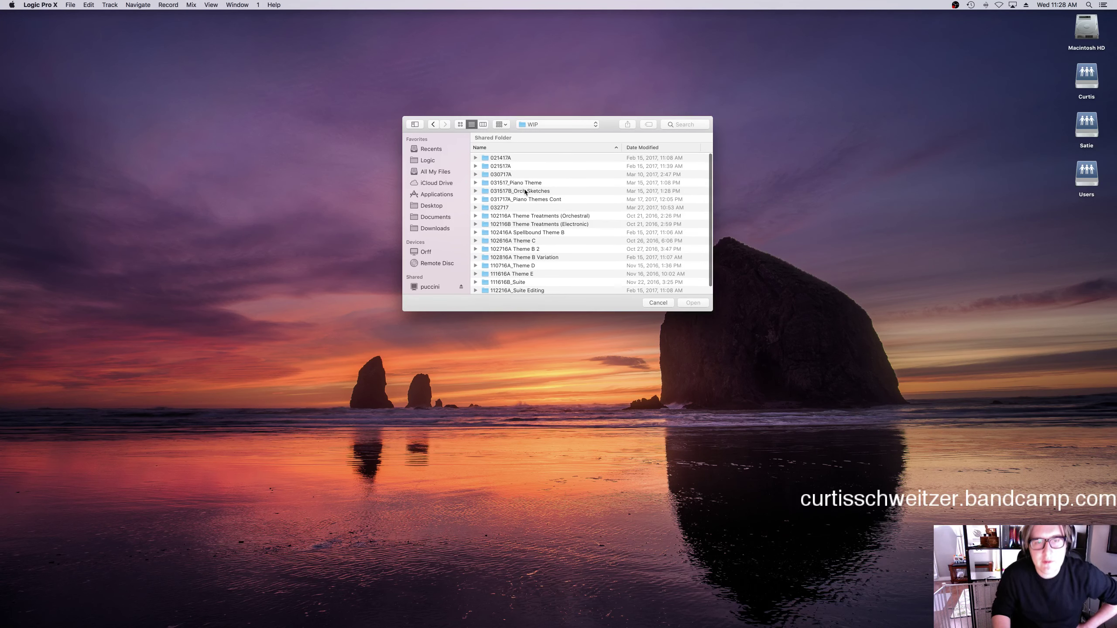
pyautogui.click(509, 175)
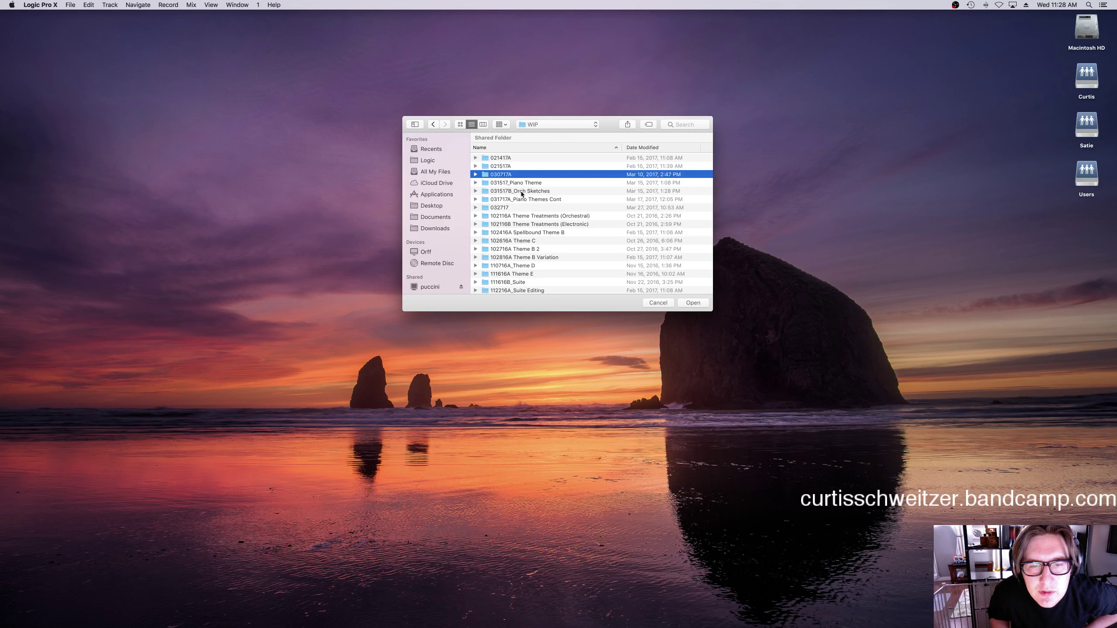
pyautogui.click(522, 192)
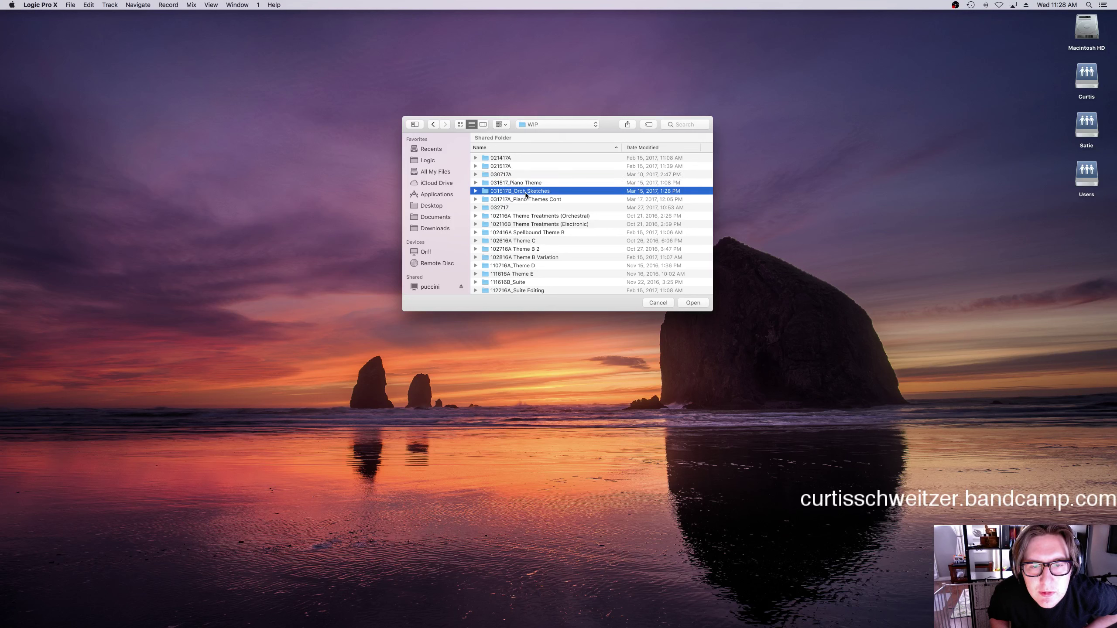
pyautogui.doubleClick(506, 208)
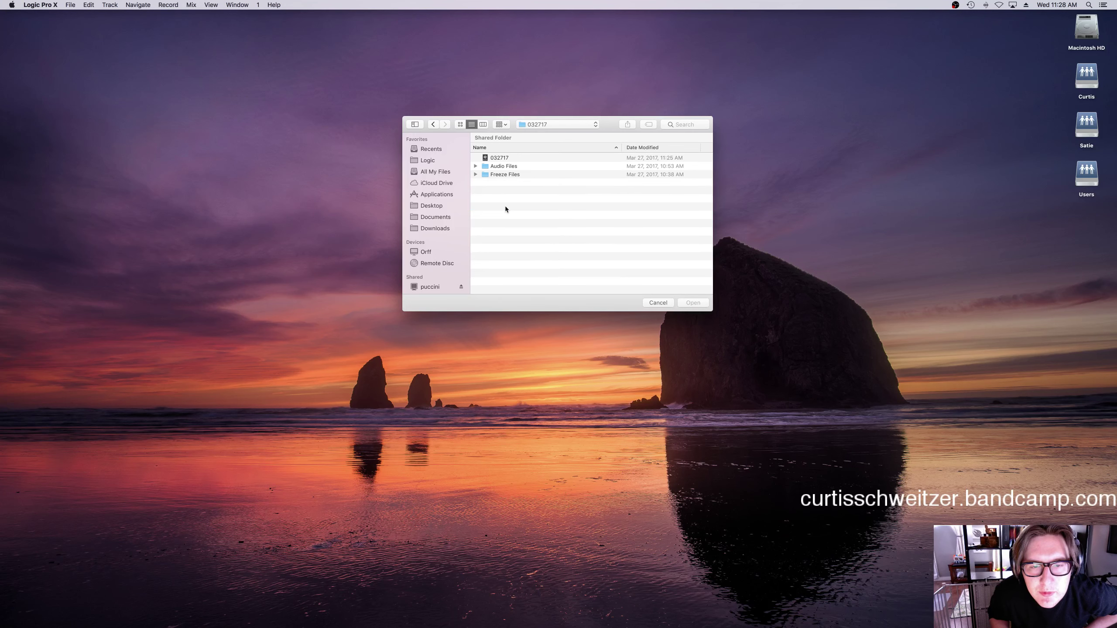
# Open the 032717 project and play its arrangement until just past bar 18.
pyautogui.click(509, 159)
pyautogui.click(689, 303)
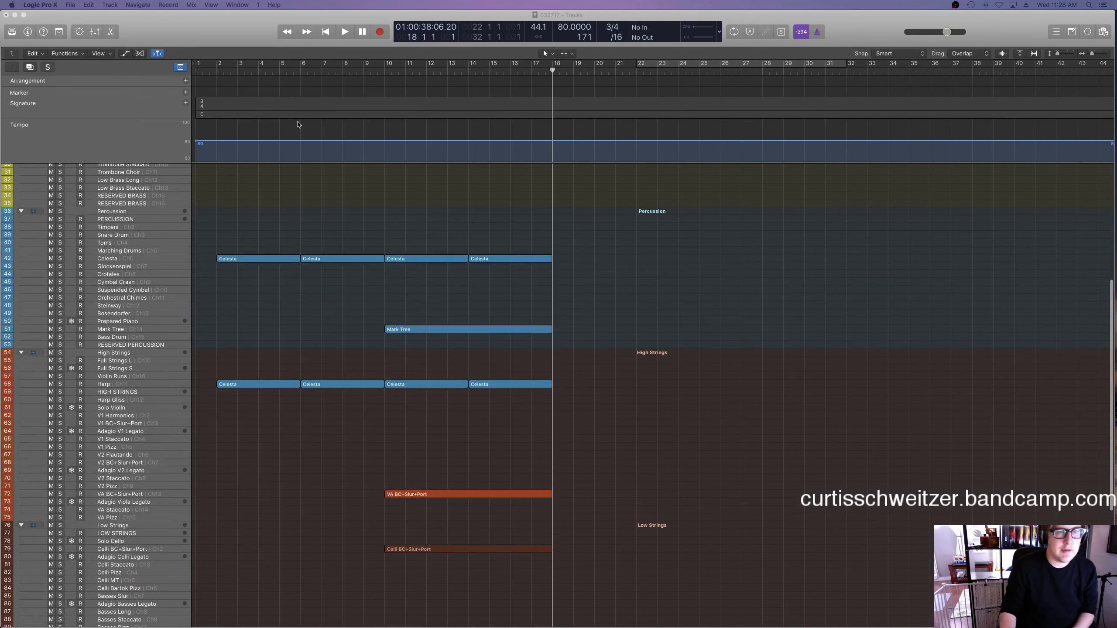
pyautogui.press('space')
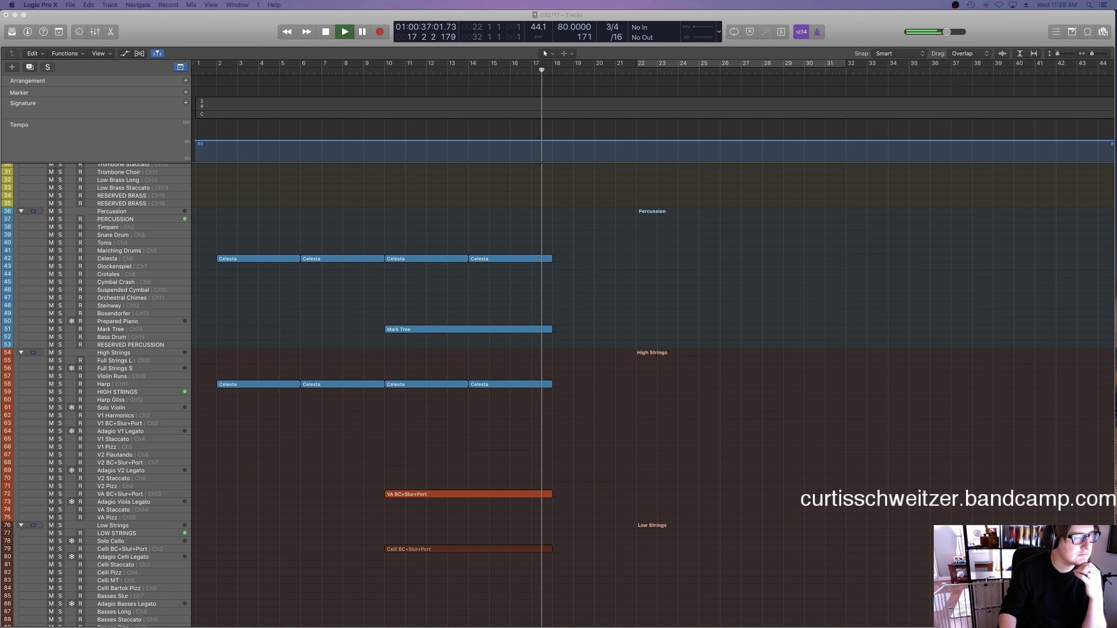
pyautogui.press('space')
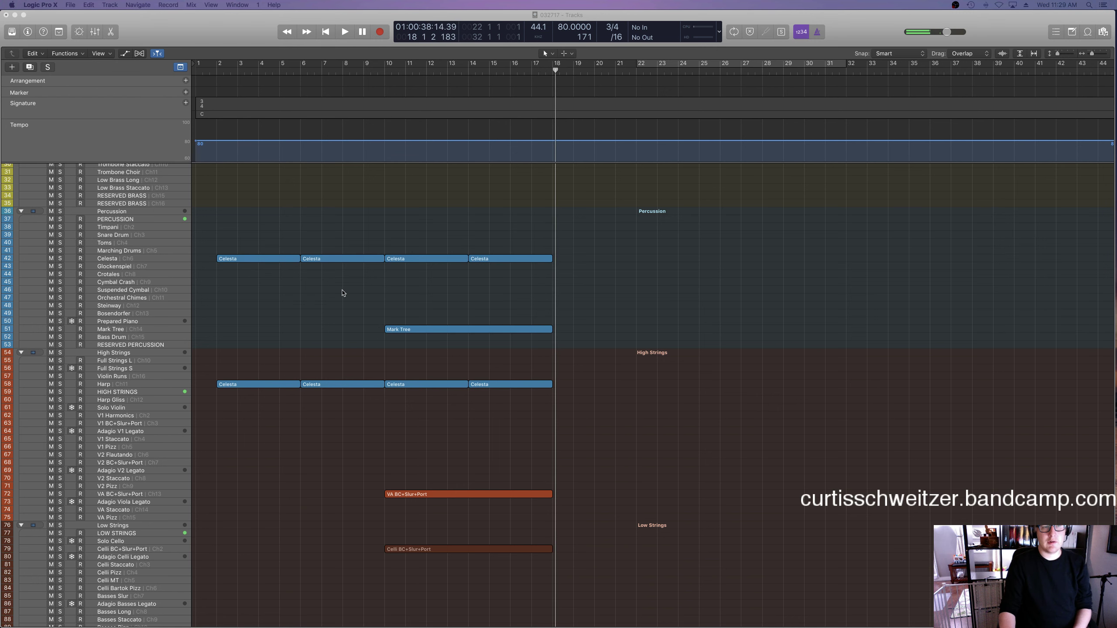
# Select the Steinway track, move the playhead to bar 13 and play the arrangement to bar 18 before stopping.
pyautogui.click(125, 308)
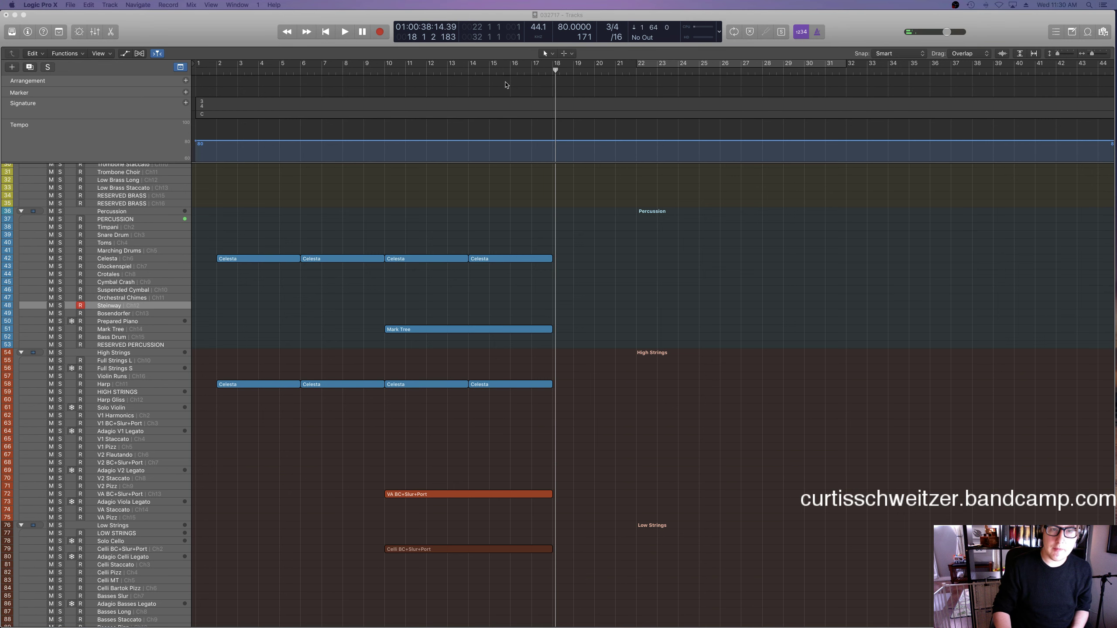
pyautogui.click(461, 73)
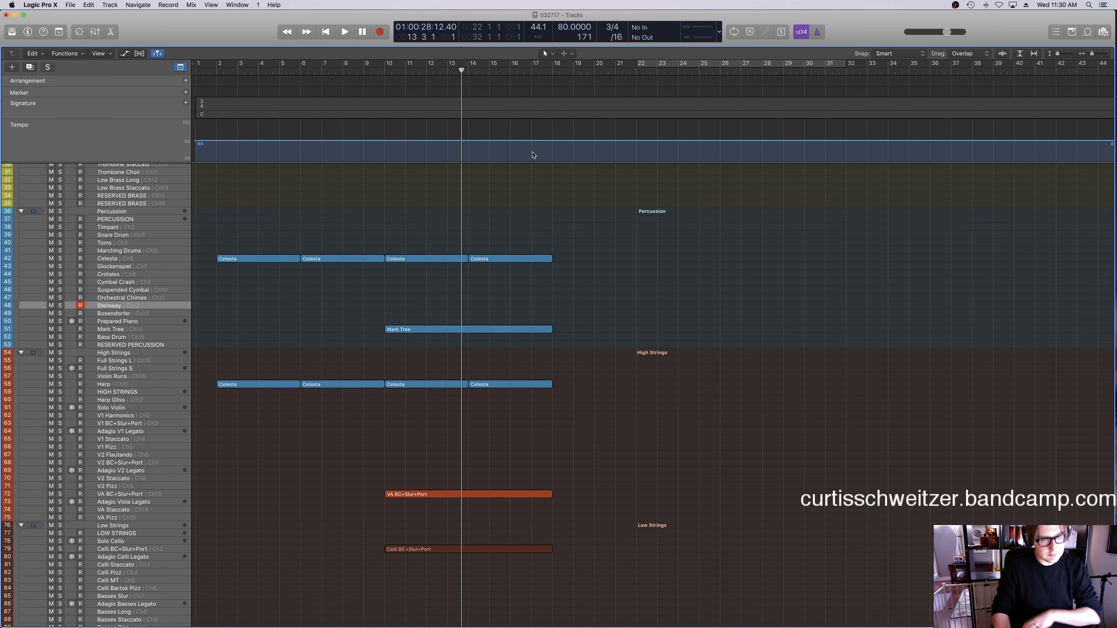
pyautogui.scroll(3, 583, 206)
pyautogui.hscroll(2, 583, 205)
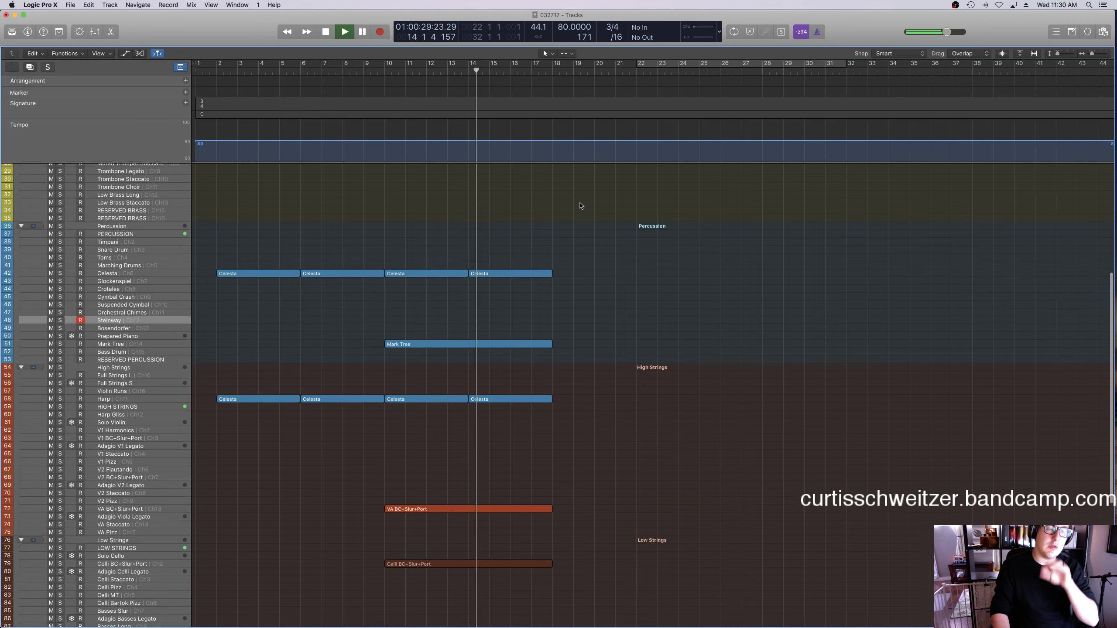
pyautogui.hscroll(2, 580, 205)
pyautogui.scroll(-5, 567, 207)
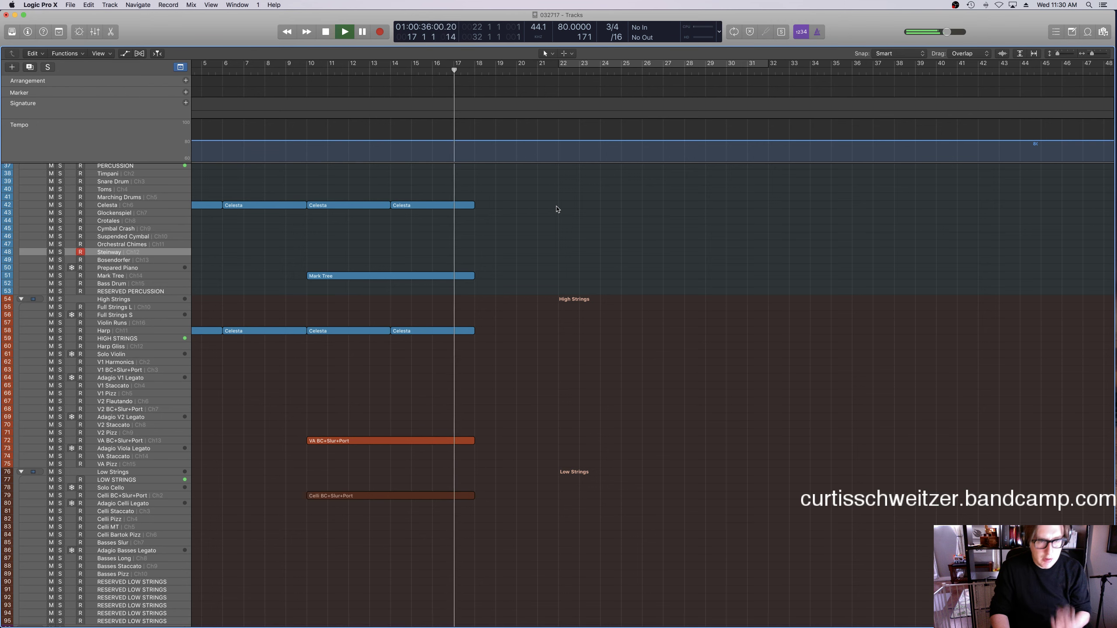
pyautogui.scroll(1, 555, 242)
pyautogui.scroll(2, 554, 242)
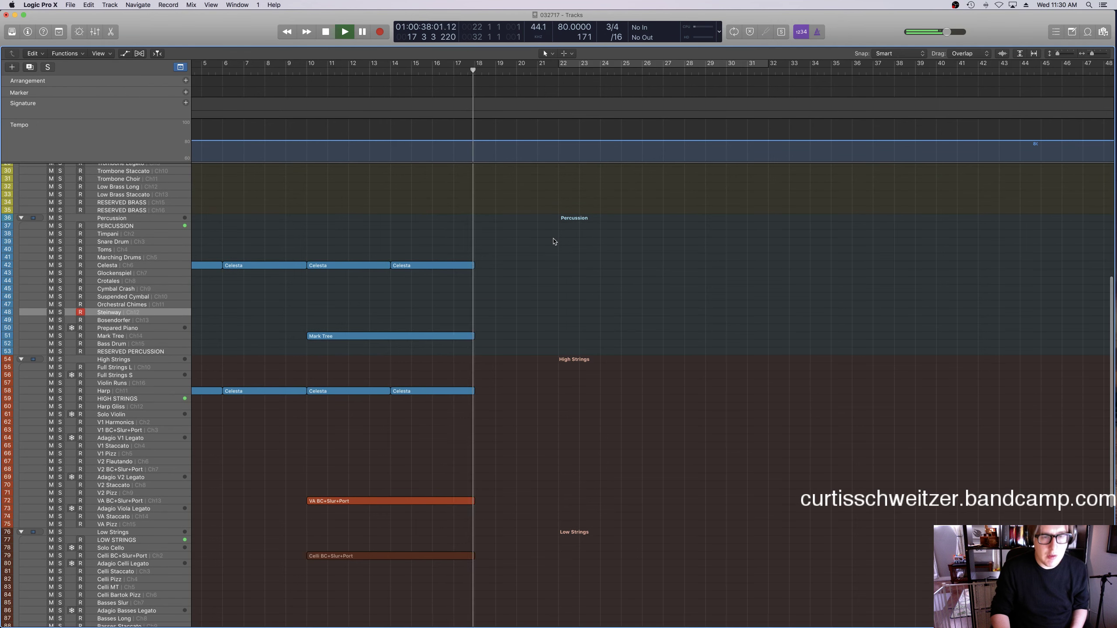
pyautogui.press('space')
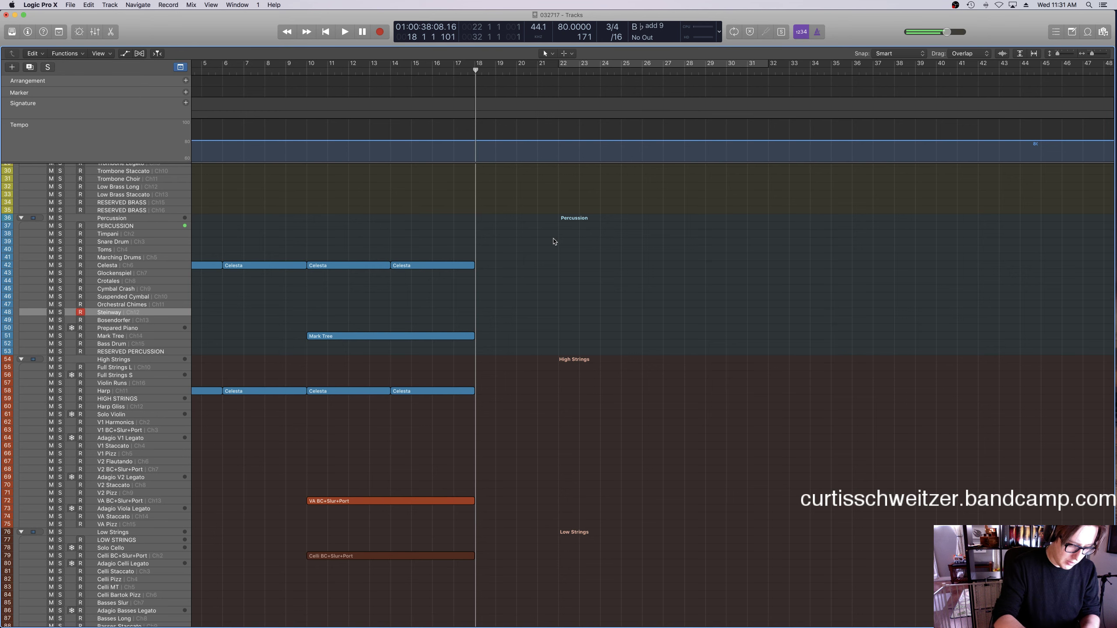
# Record a trial Steinway take from bar 18 until just past bar 28 and delete it.
pyautogui.hscroll(-1, 554, 242)
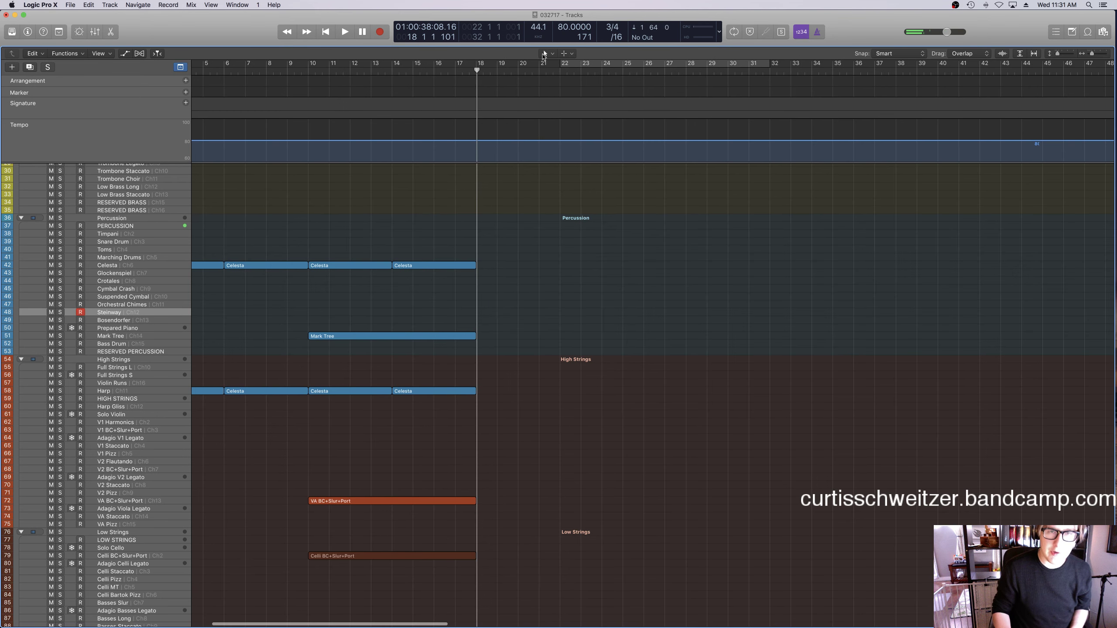
pyautogui.press('space')
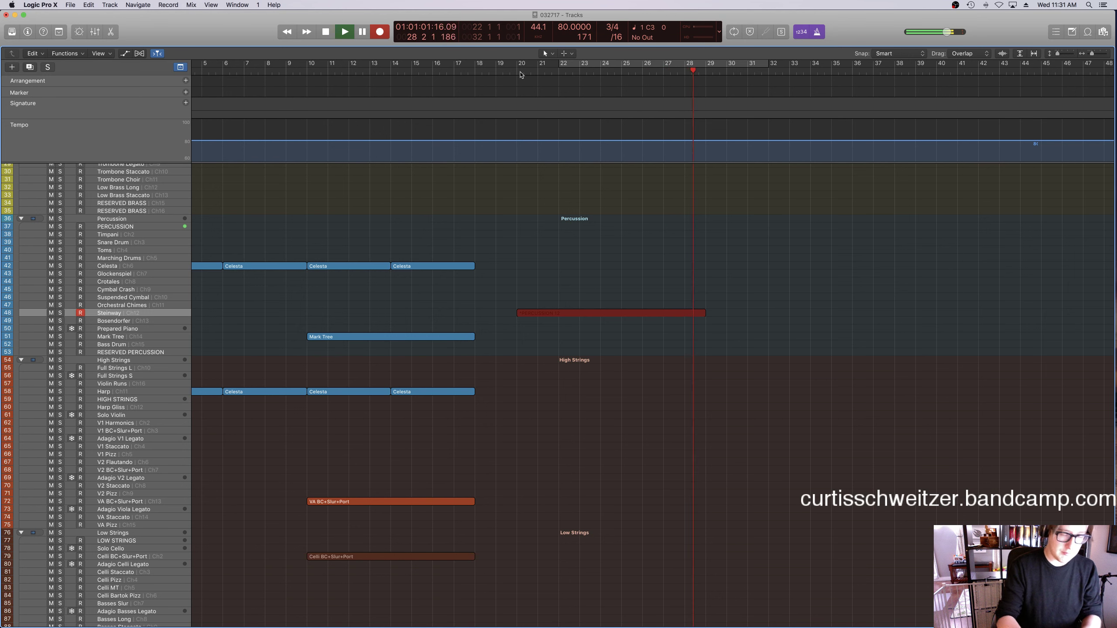
pyautogui.press('space')
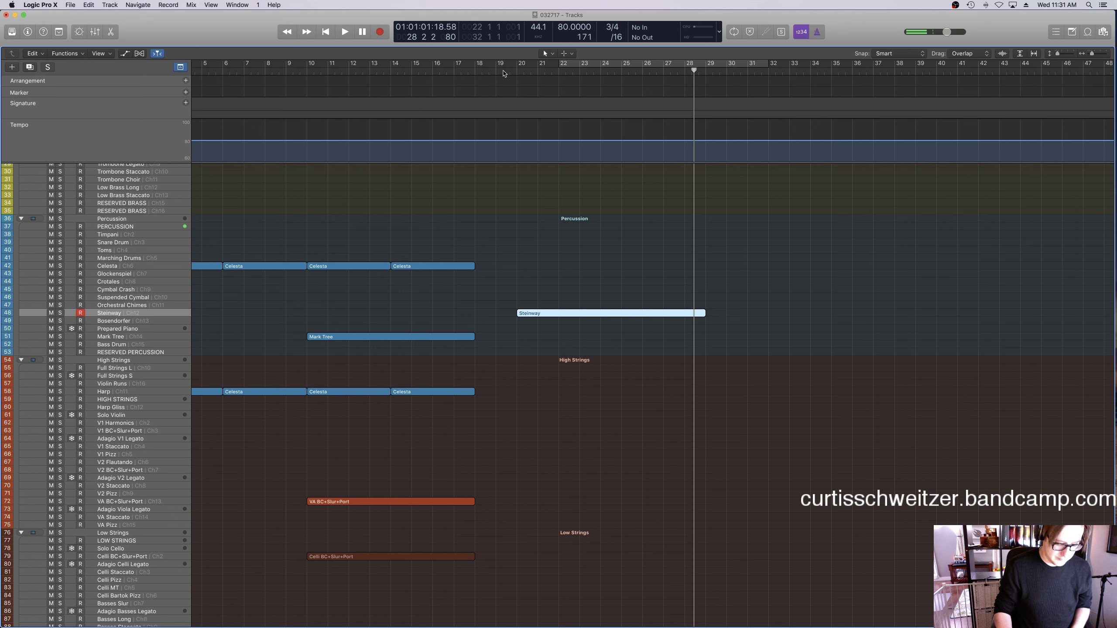
pyautogui.press('Delete')
# Move the playhead to about bar 16, undo the first pass, and record a new Steinway take ending near bar 29.
pyautogui.click(432, 71)
pyautogui.press('r')
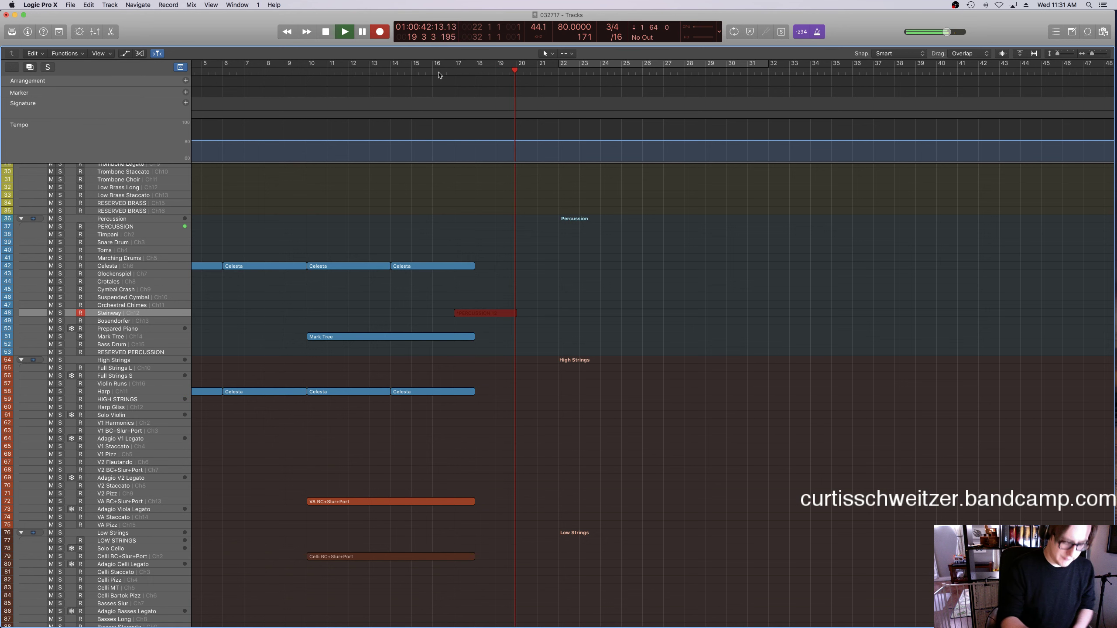
pyautogui.press('space')
pyautogui.press('super+z')
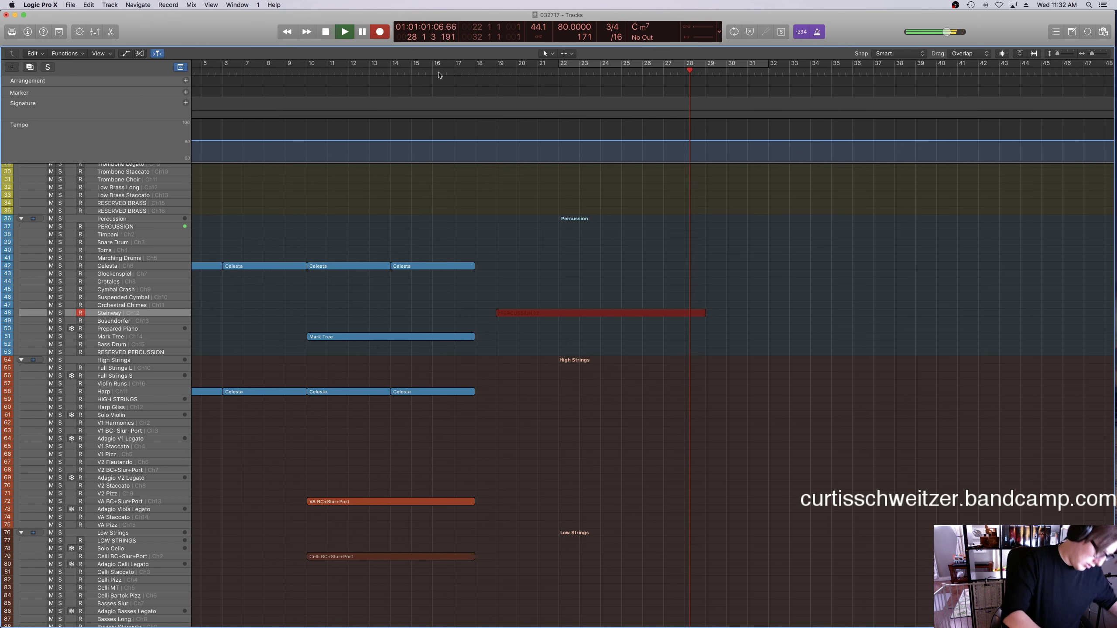
pyautogui.press('space')
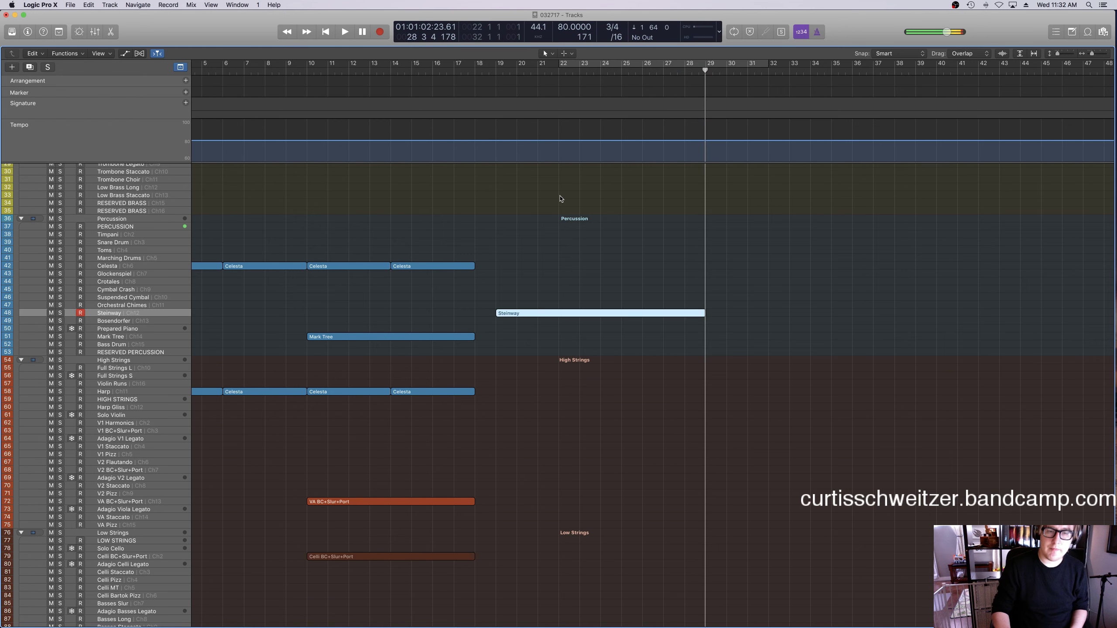
# Transpose the two lowest Steinway notes at bar 28 up 12 semitones and move the region to start at bar 18.
pyautogui.press('p')
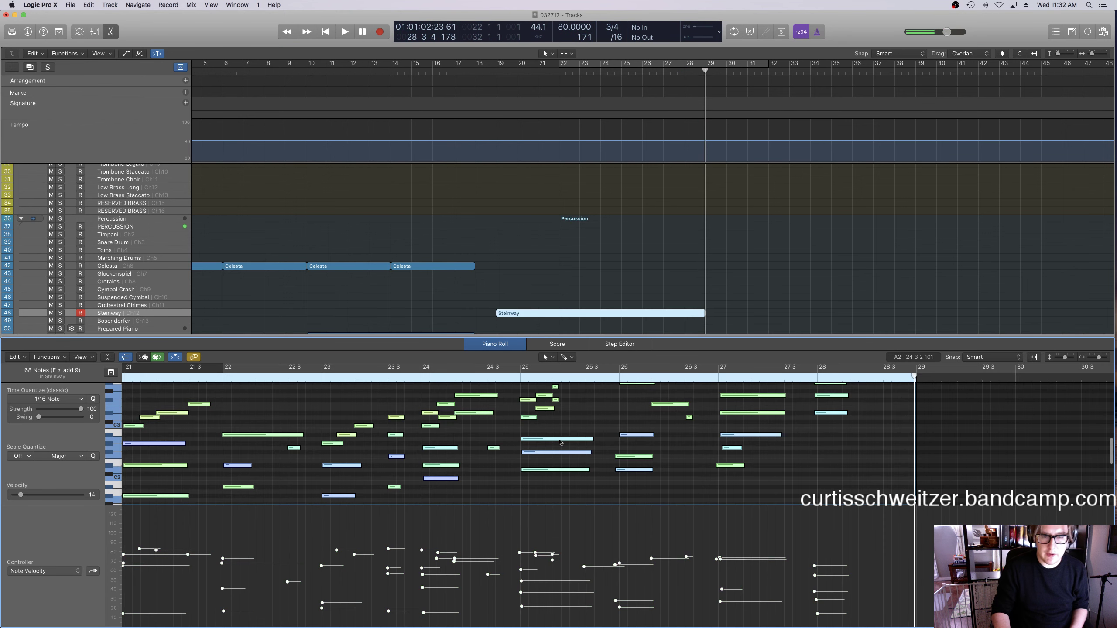
pyautogui.press('p')
pyautogui.click(671, 313)
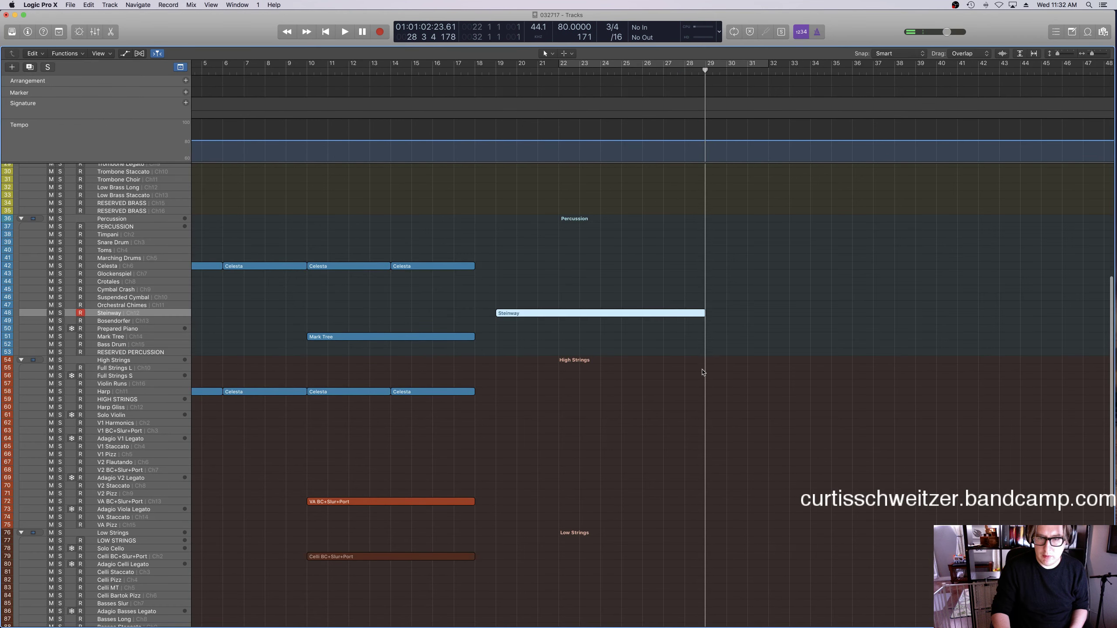
pyautogui.press('p')
pyautogui.scroll(-10, 832, 420)
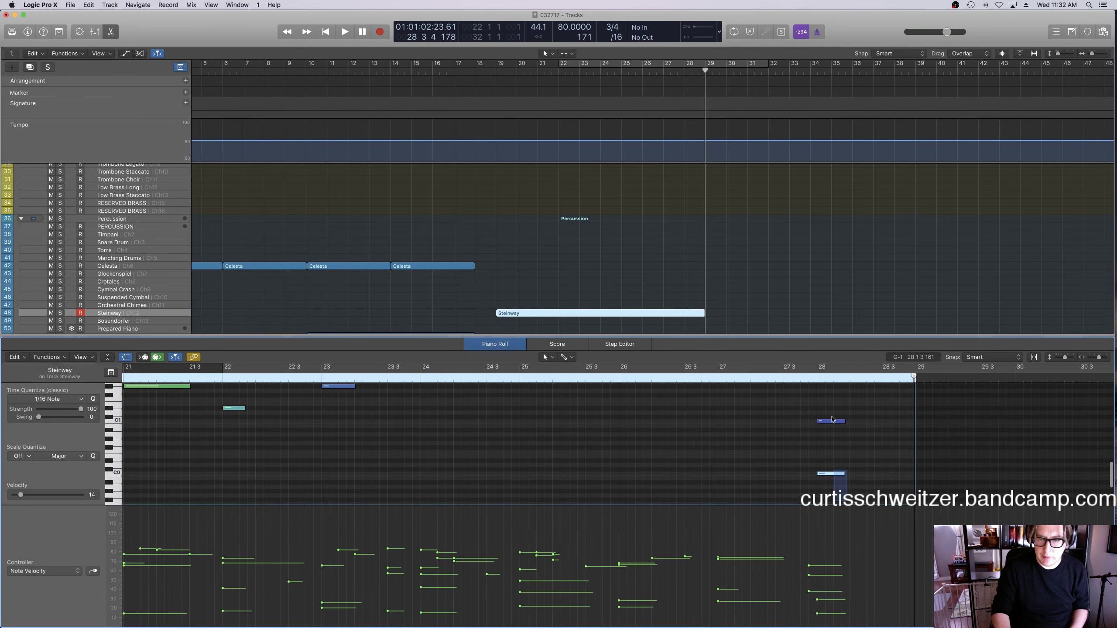
pyautogui.keyDown('shift'); pyautogui.click(832, 420); pyautogui.keyUp('shift')
pyautogui.scroll(10, 831, 418)
pyautogui.rightClick(828, 391)
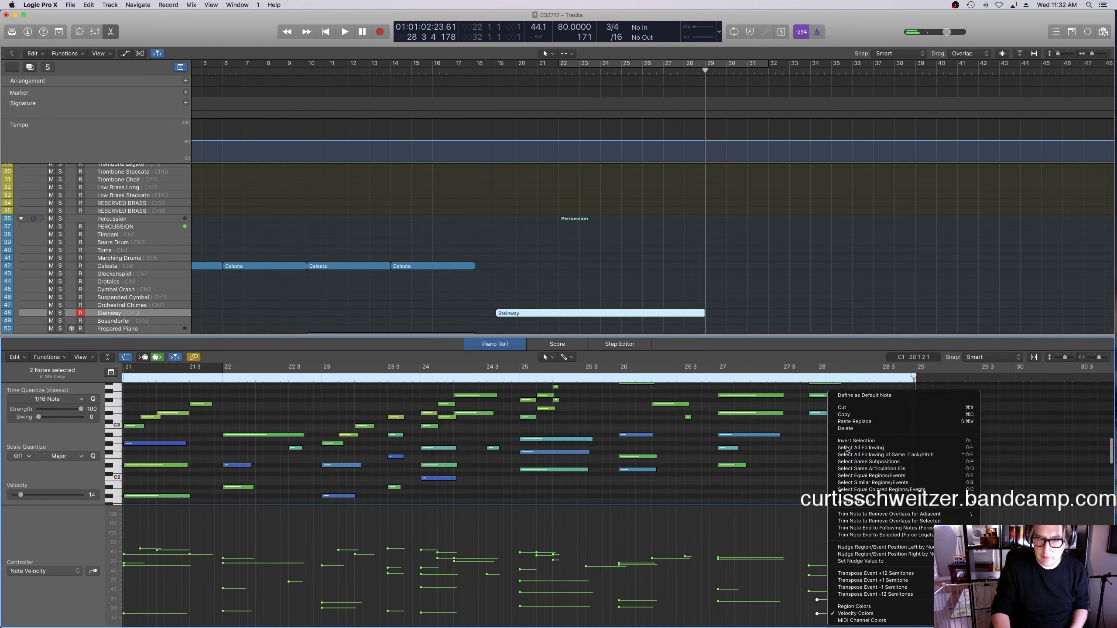
pyautogui.click(889, 573)
pyautogui.press('p')
pyautogui.click(503, 316)
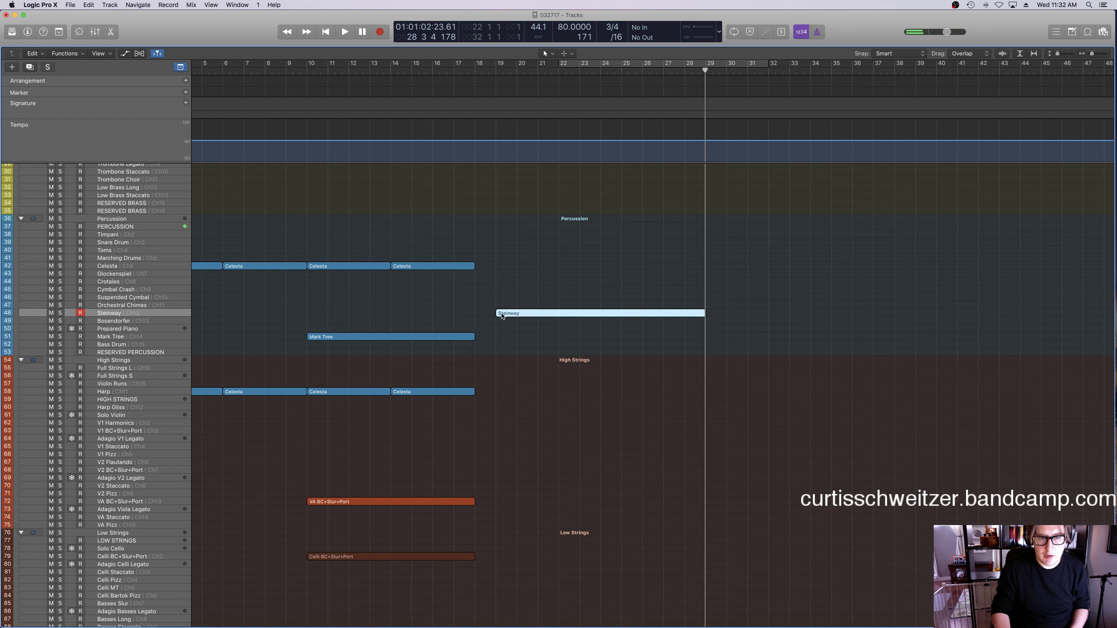
pyautogui.moveTo(503, 316); pyautogui.dragTo(482, 316)
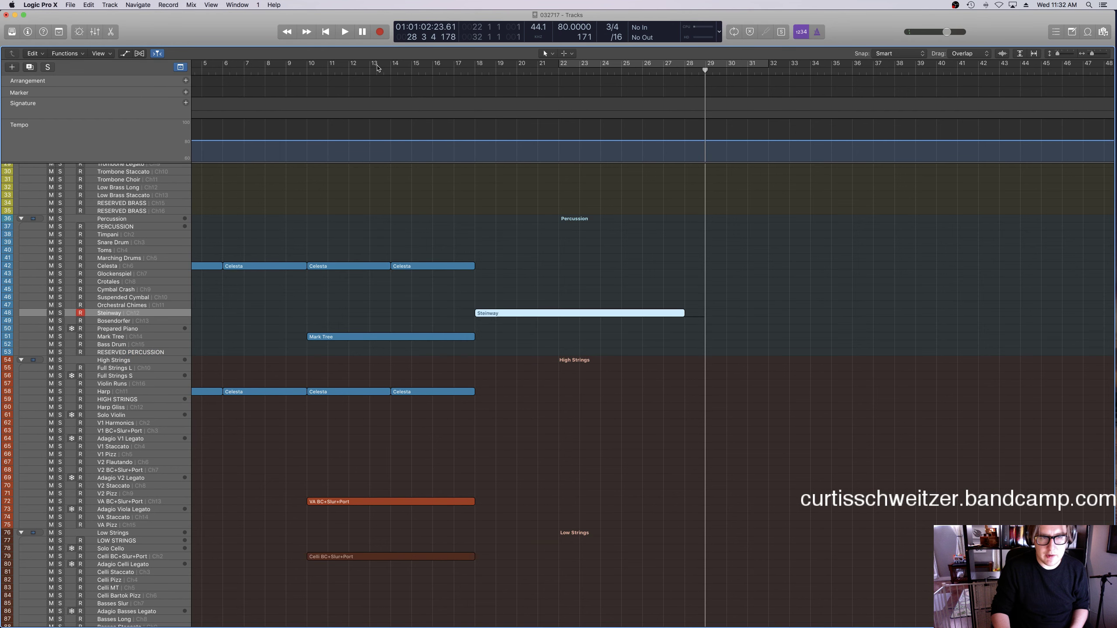
# Play the arrangement from about bar 14 through the Steinway region and stop after bar 23.
pyautogui.click(384, 70)
pyautogui.press('space')
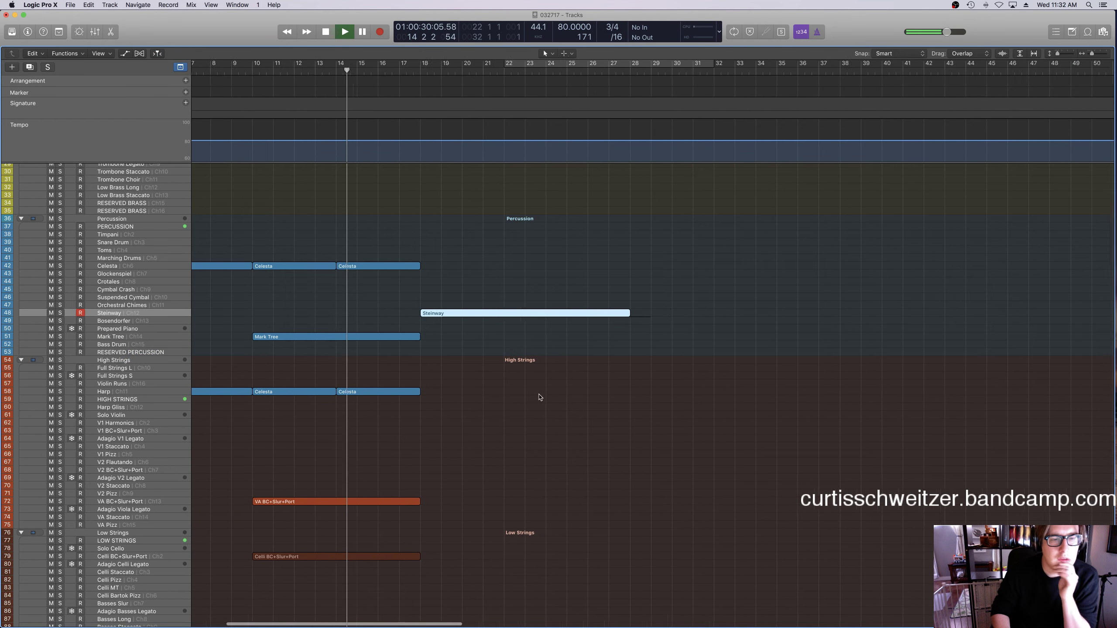
pyautogui.click(525, 396)
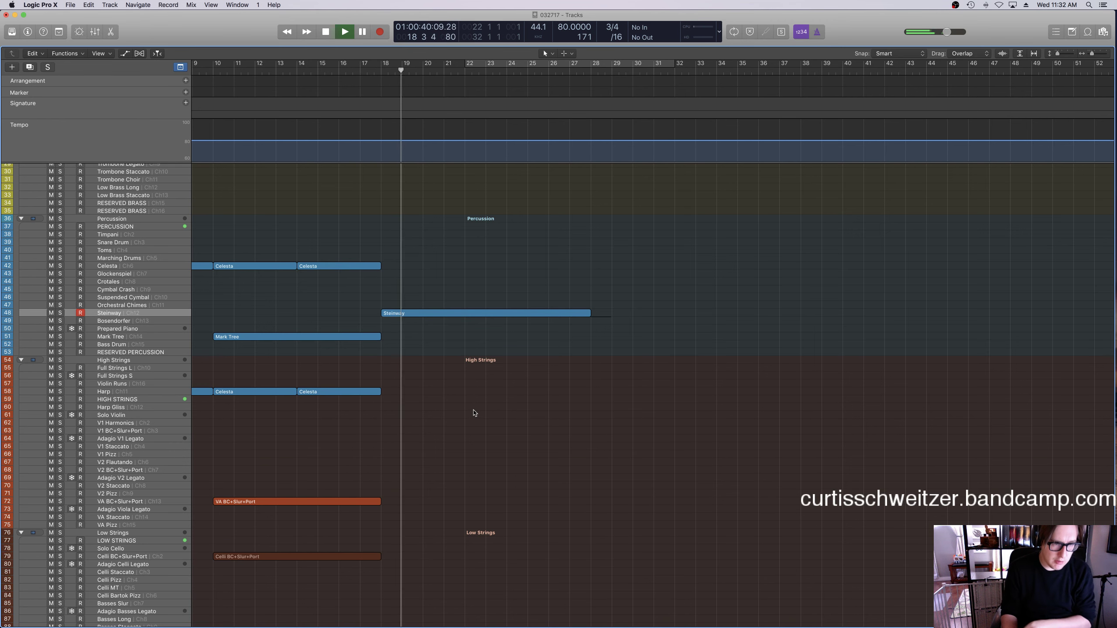
pyautogui.scroll(6, 473, 414)
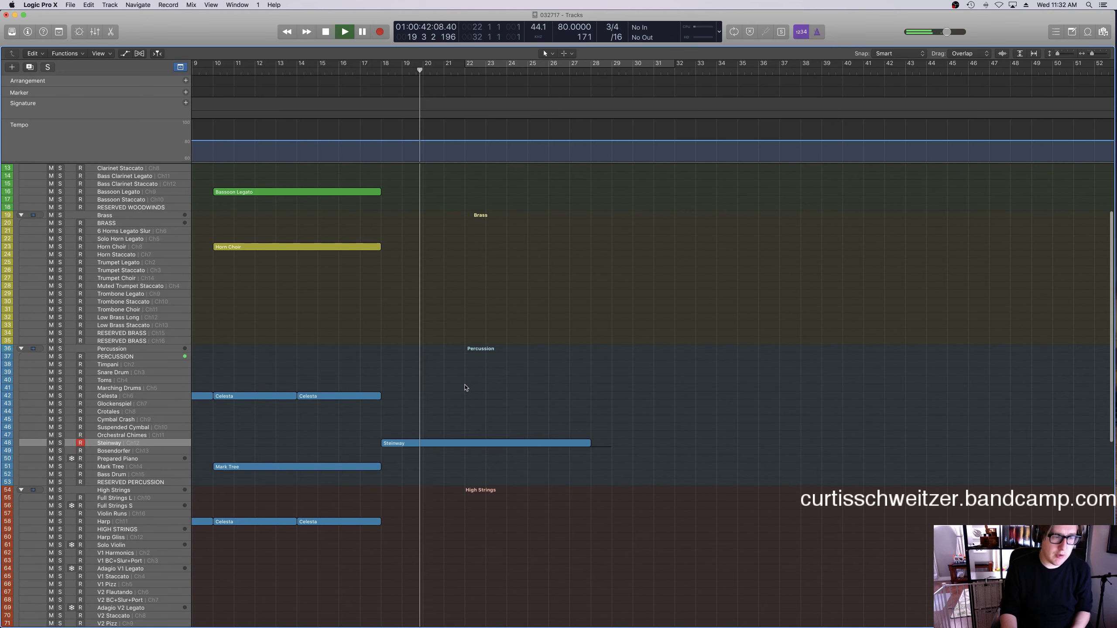
pyautogui.press('e')
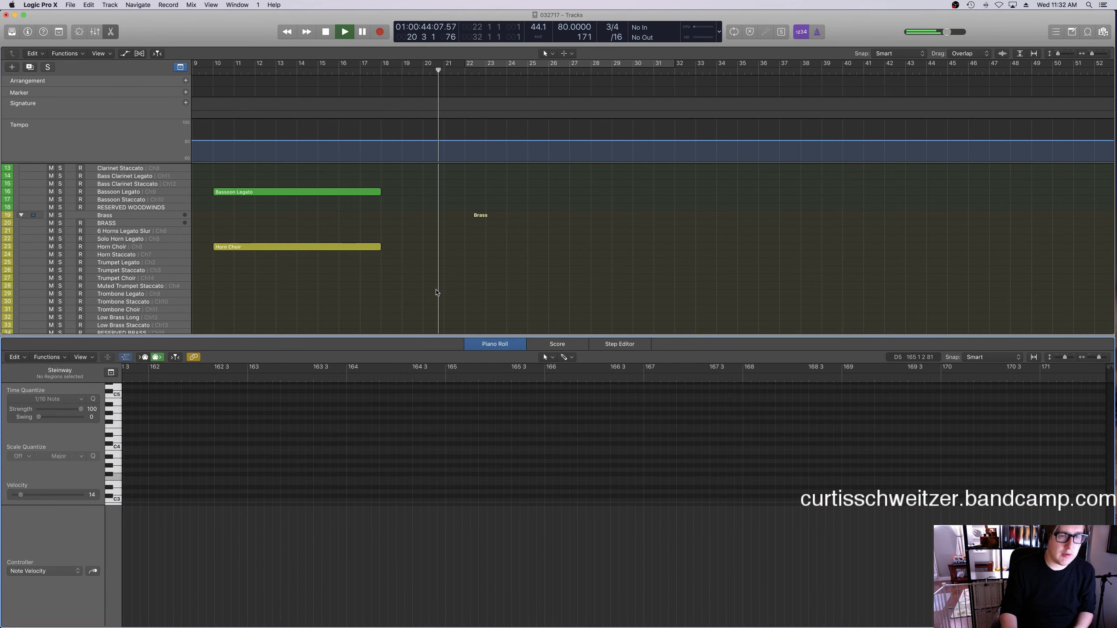
pyautogui.press('e')
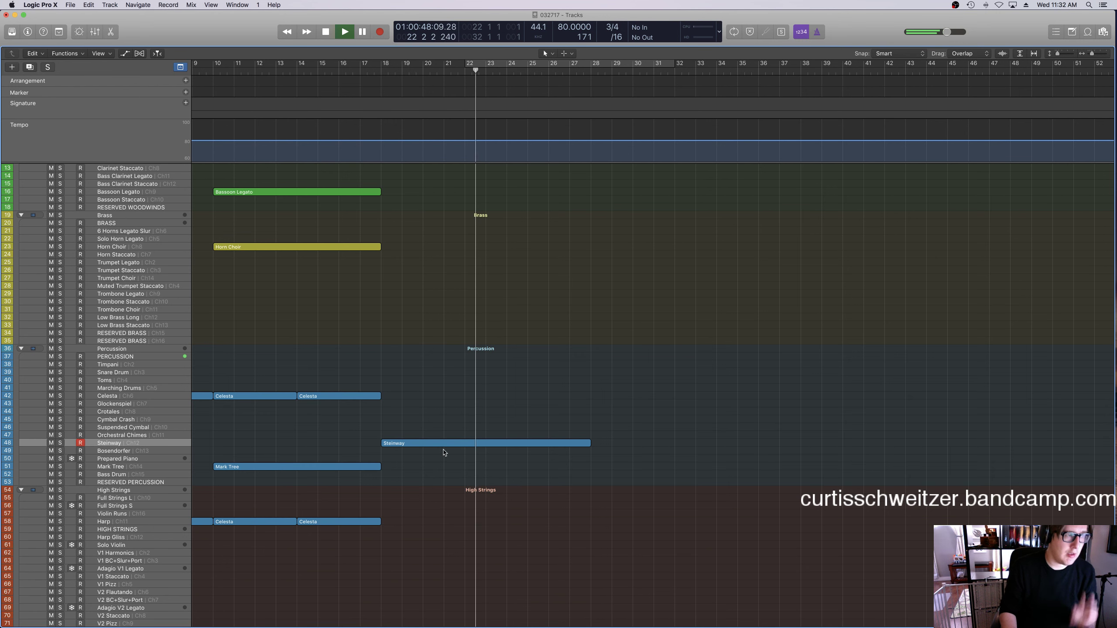
pyautogui.scroll(-4, 483, 468)
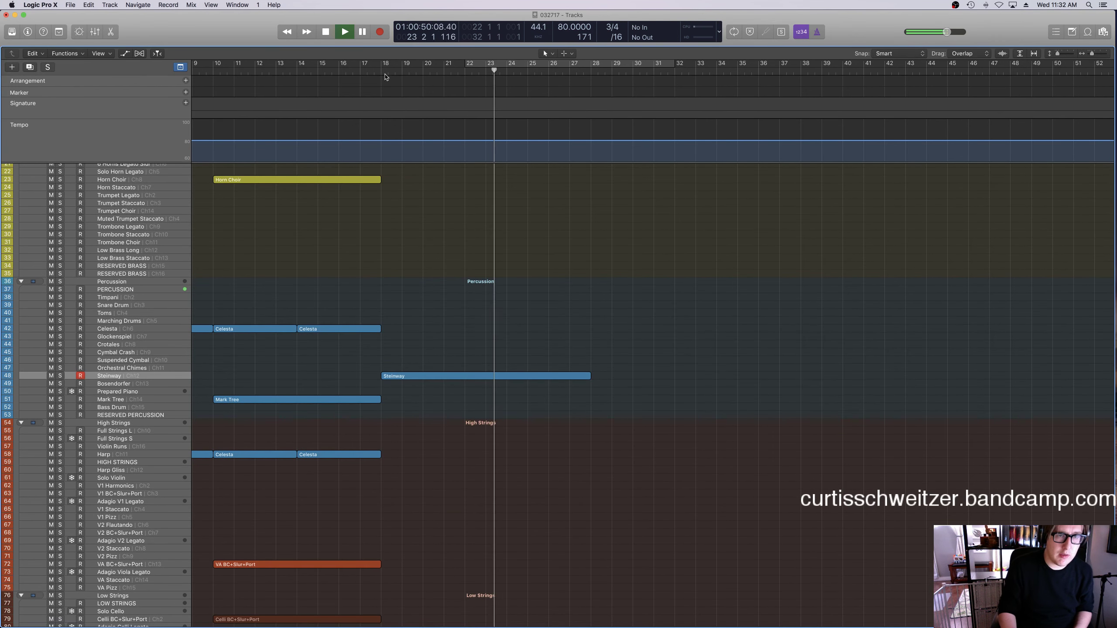
pyautogui.press('space')
# Select the Celli BC+Slur+Port track and record a cello take from bar 18 to bar 28.
pyautogui.scroll(-4, 186, 573)
pyautogui.click(156, 565)
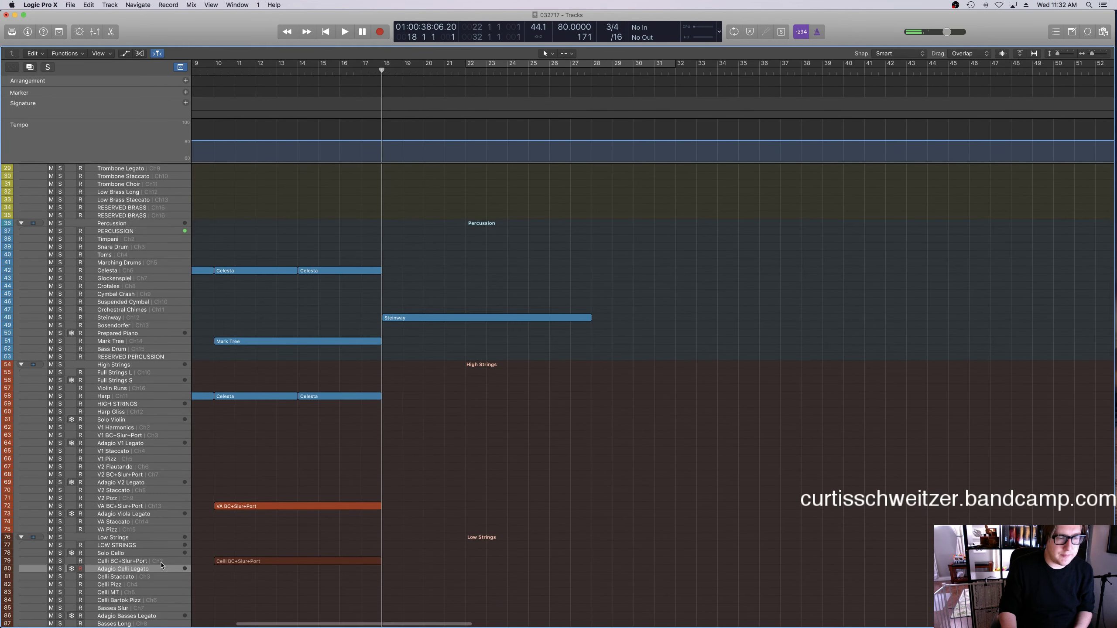
pyautogui.press('space')
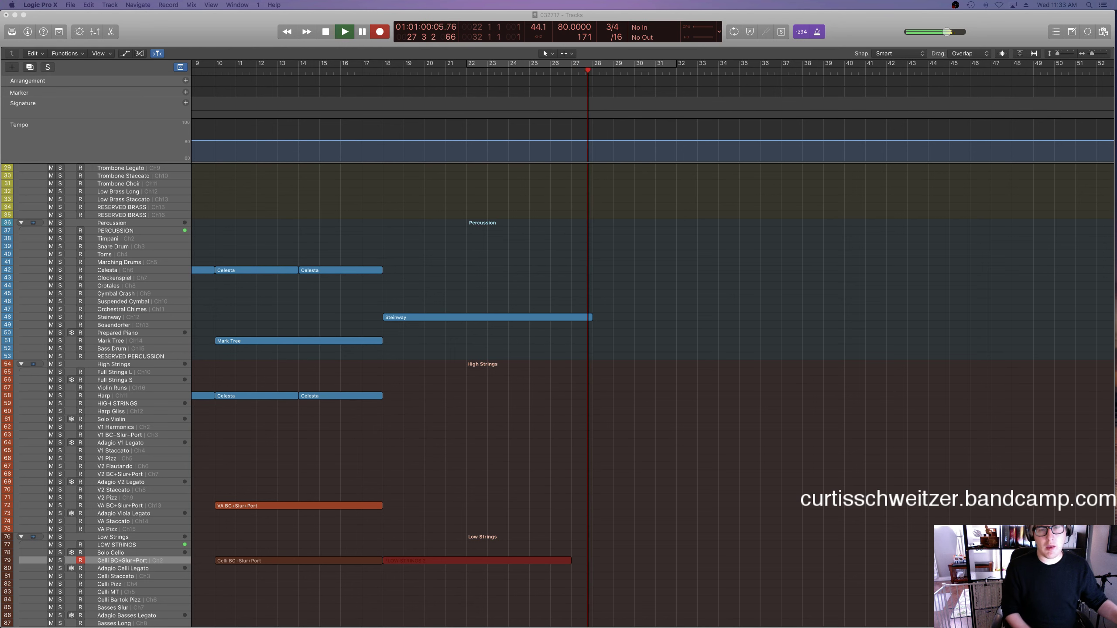
pyautogui.press('space')
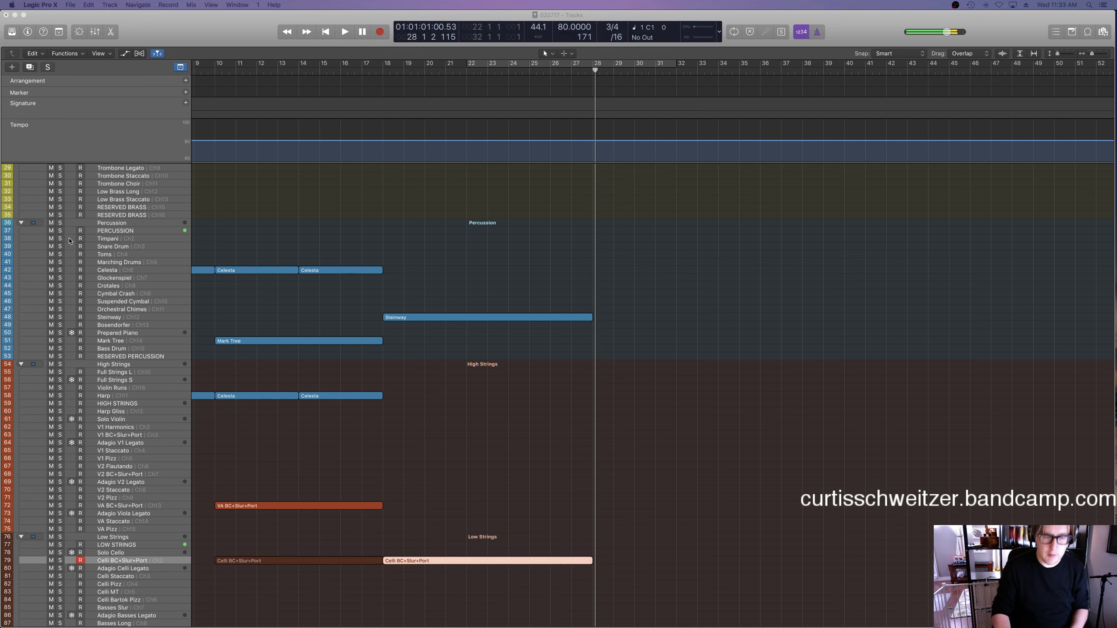
# Play the cello and Steinway parts back from bar 18 while reviewing the woodwind tracks, and stop after bar 20.
pyautogui.click(377, 75)
pyautogui.press('space')
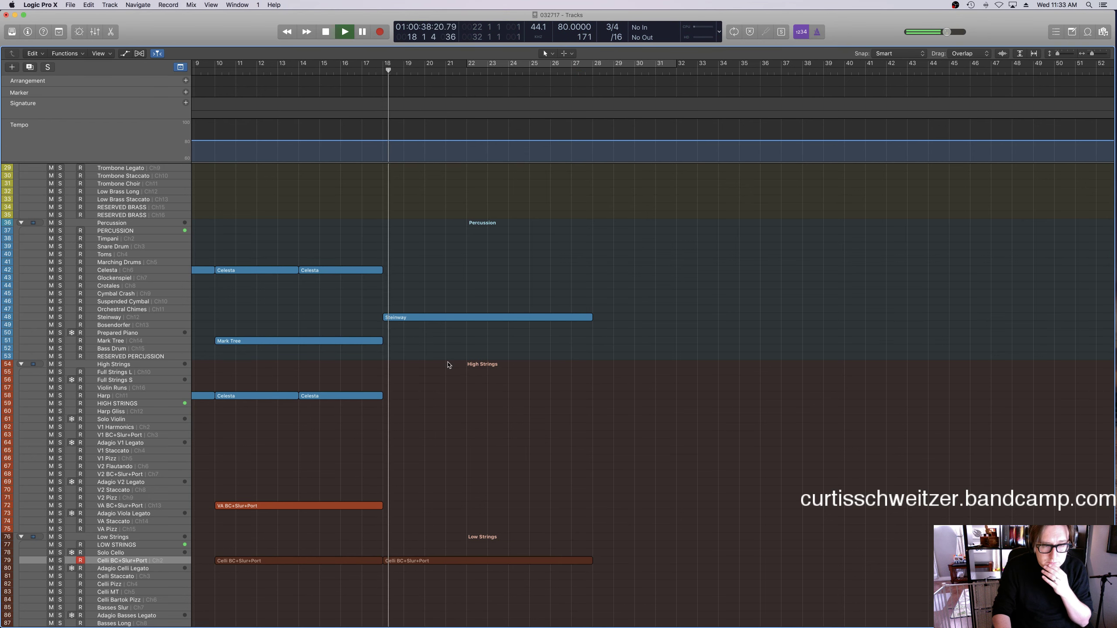
pyautogui.hscroll(3, 447, 365)
pyautogui.scroll(3, 294, 277)
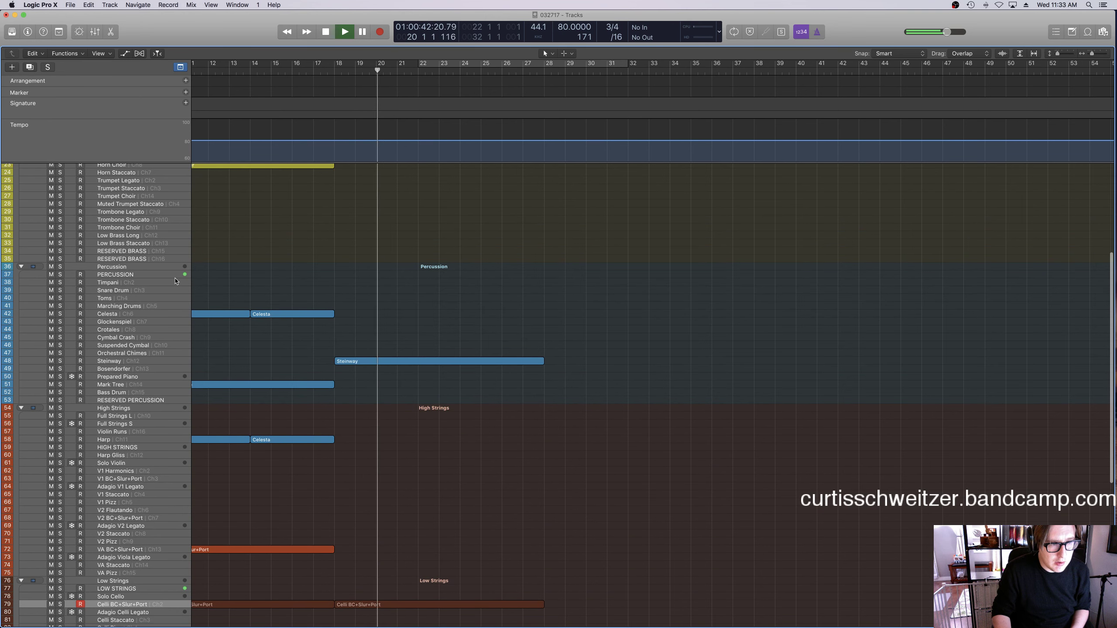
pyautogui.scroll(10, 286, 287)
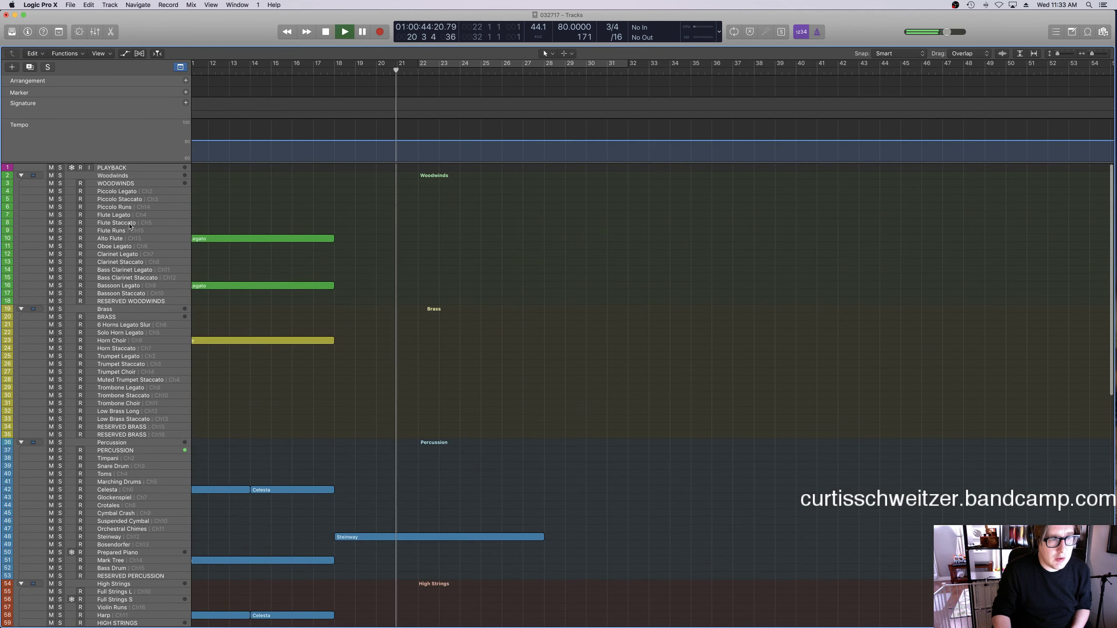
pyautogui.press('space')
# Select the Oboe Legato track, return to bar 18 and record an oboe take up to bar 28.
pyautogui.click(308, 246)
pyautogui.click(334, 69)
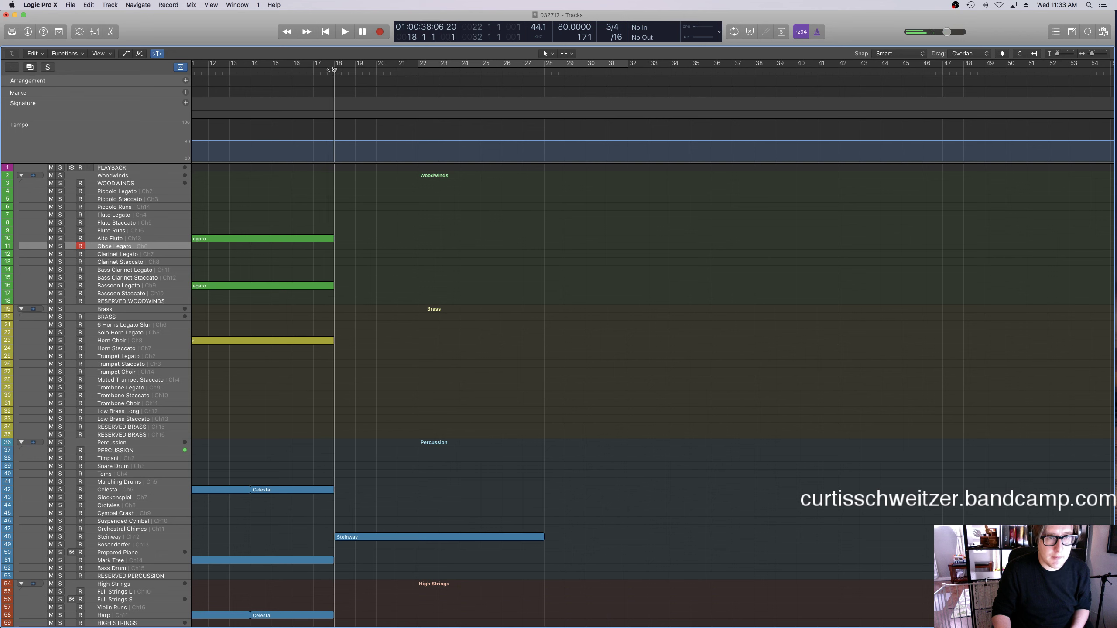
pyautogui.press('space')
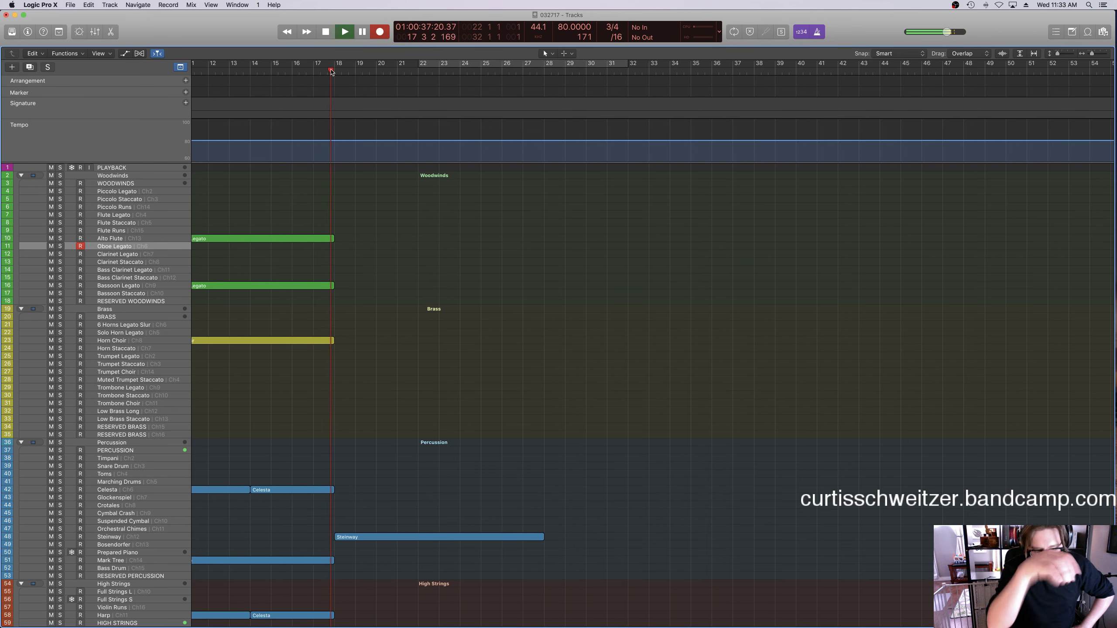
pyautogui.press('r')
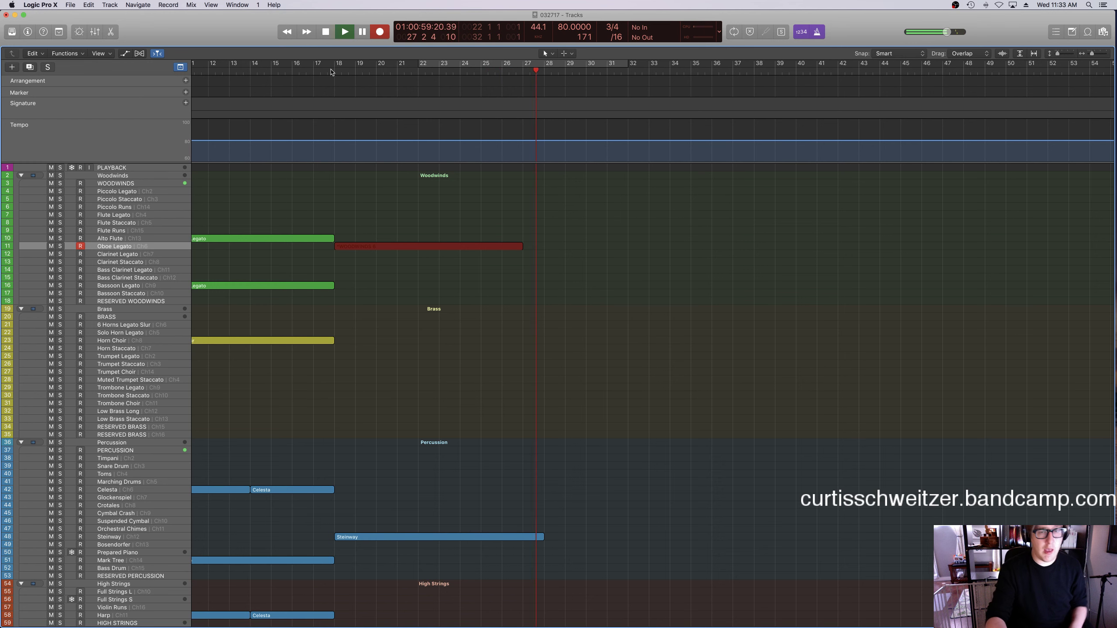
pyautogui.press('space')
# Quantize the three upper notes of the Steinway region's bar 27 chord to 1/16 Note.
pyautogui.click(421, 536)
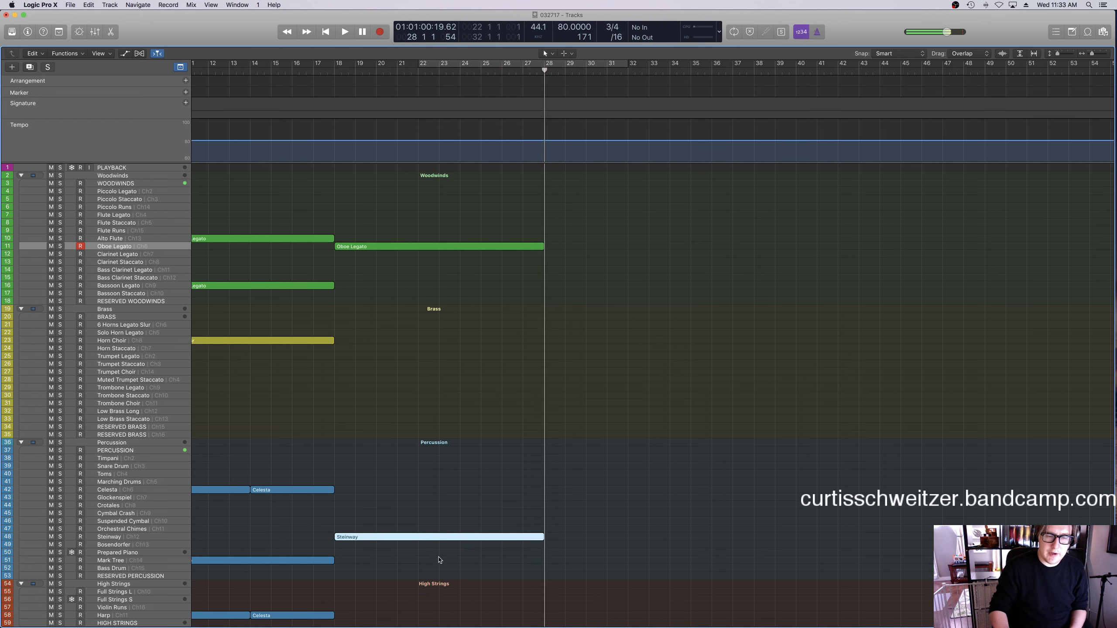
pyautogui.press('e')
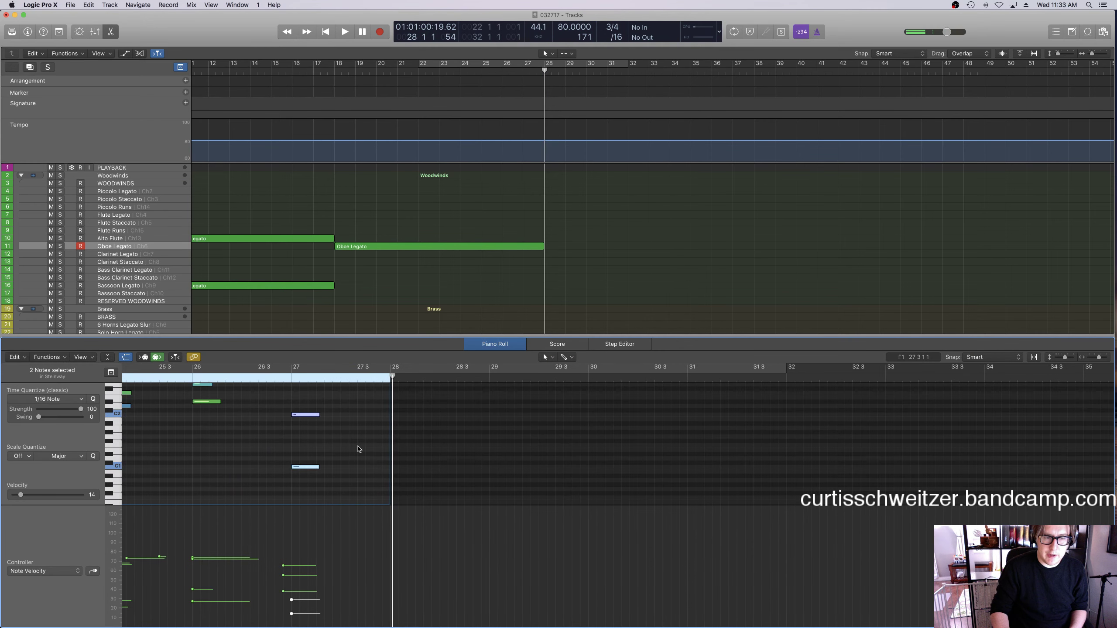
pyautogui.scroll(3, 362, 449)
pyautogui.moveTo(477, 479); pyautogui.dragTo(435, 433)
pyautogui.press('q')
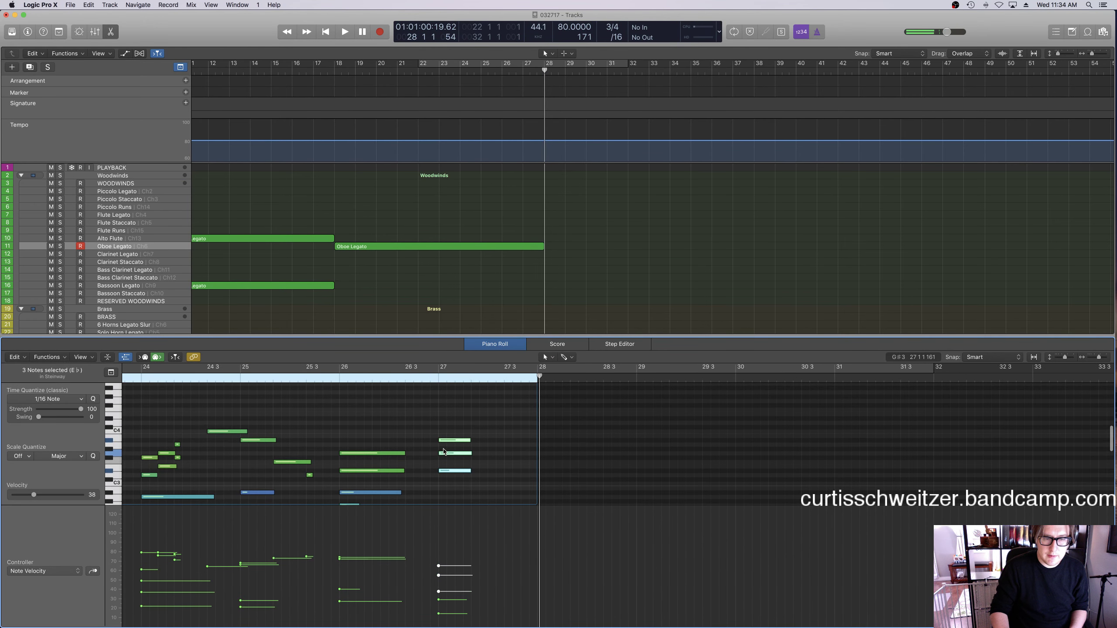
pyautogui.press('e')
# Delete the Oboe Legato region spanning bars 18 to 28.
pyautogui.click(479, 226)
pyautogui.click(479, 247)
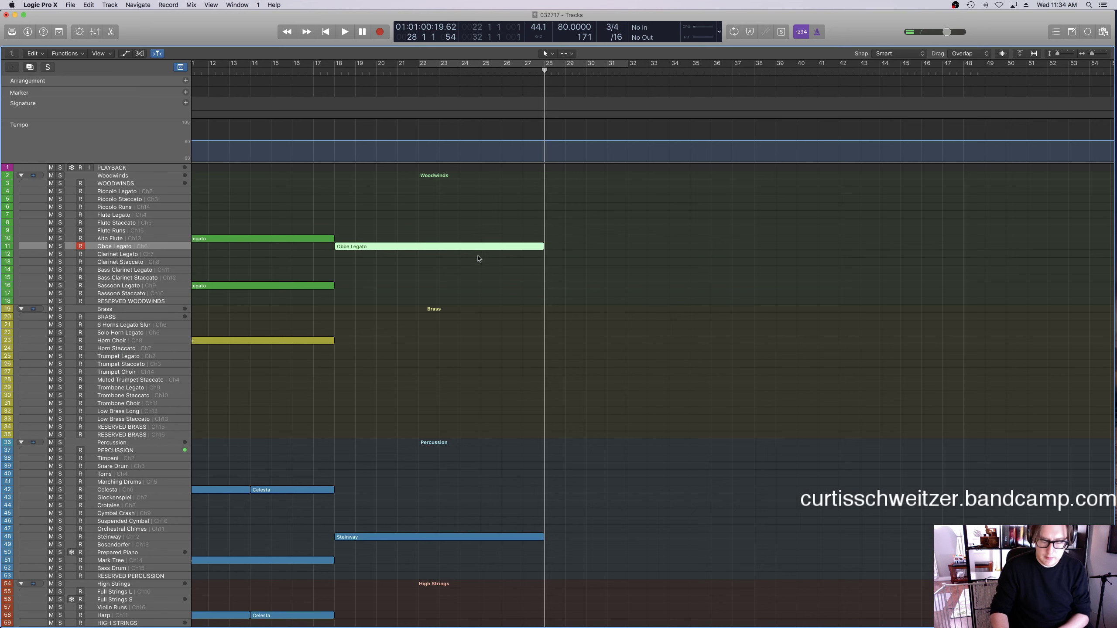
pyautogui.press('Delete')
# Play the sketch from bar 9 past bar 20 and select the Clarinet Legato track.
pyautogui.hscroll(-10, 301, 145)
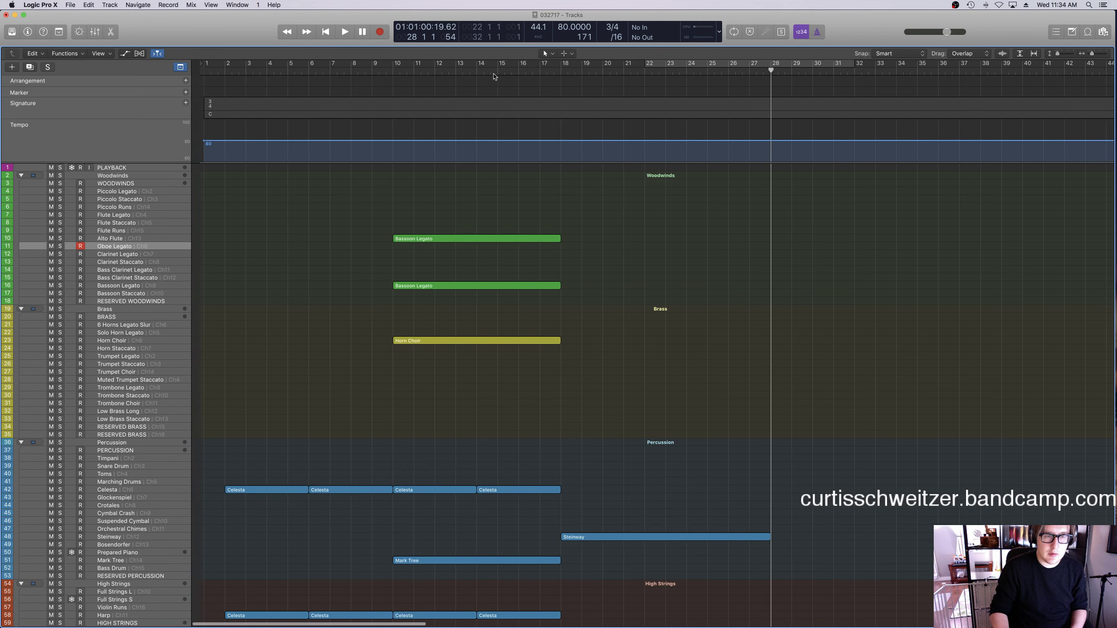
pyautogui.click(371, 66)
pyautogui.press('space')
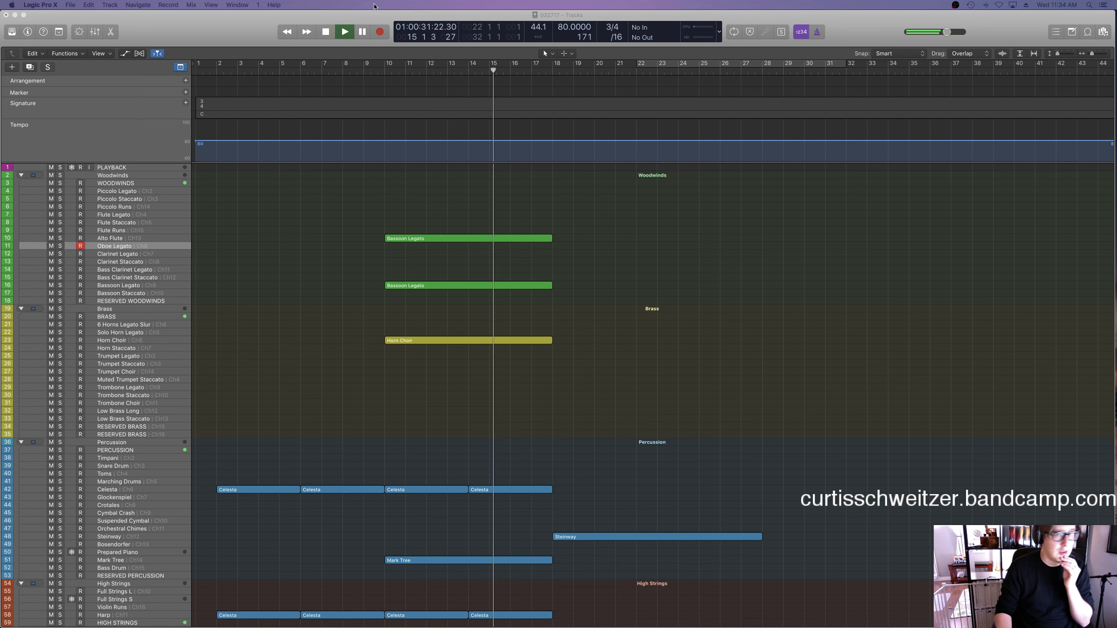
pyautogui.click(255, 26)
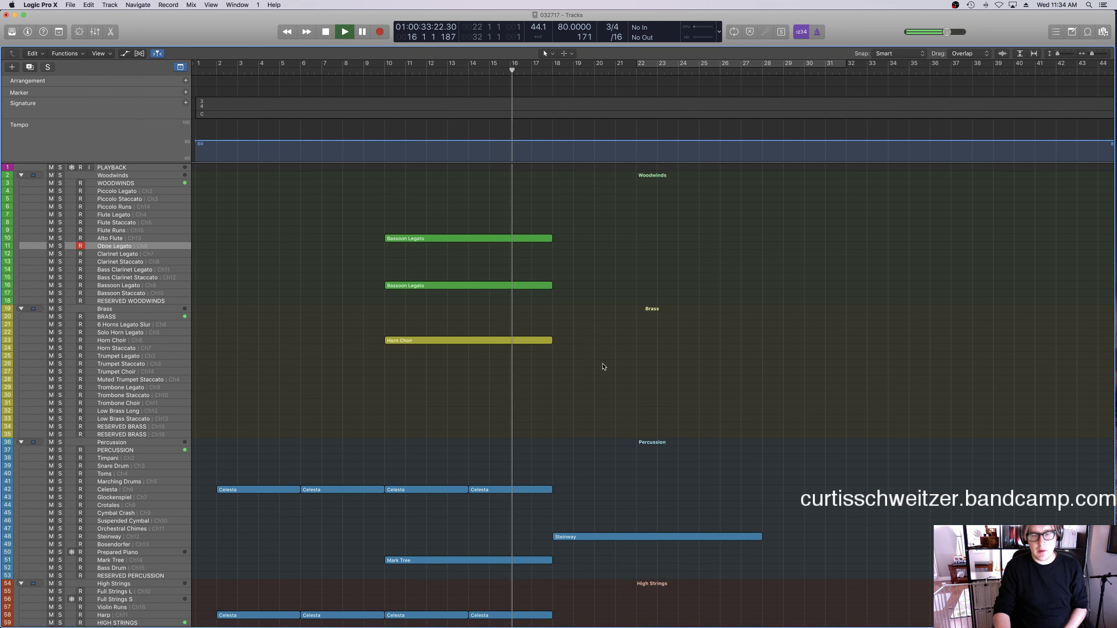
pyautogui.press('Down')
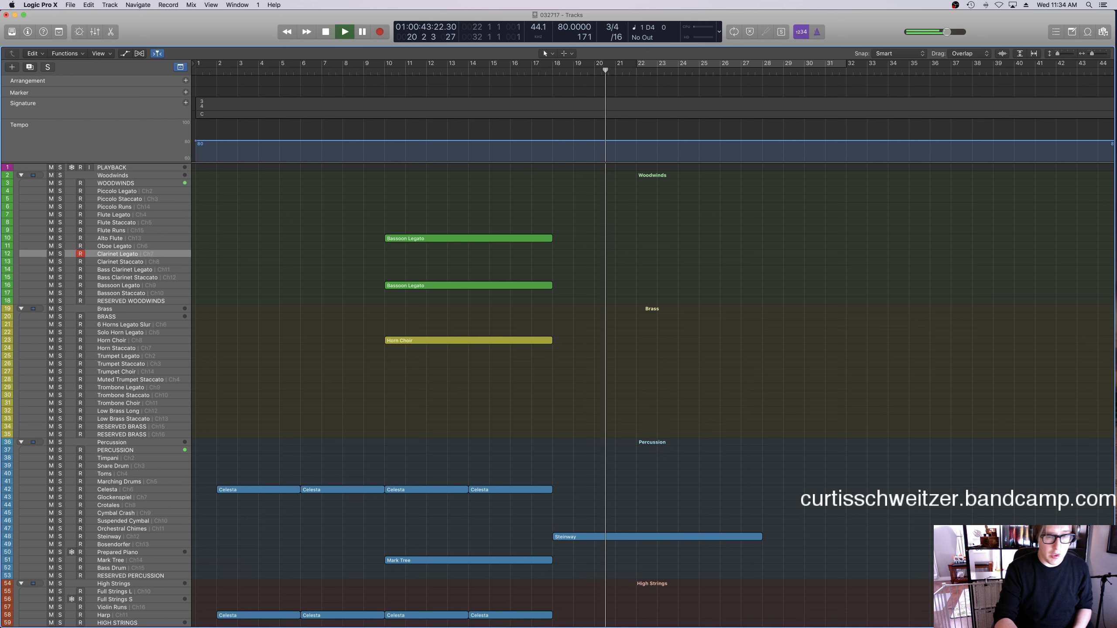
# Stop playback, delete the Steinway region spanning bars 18 to 28 and make the Steinway track ready for a new take.
pyautogui.press('space')
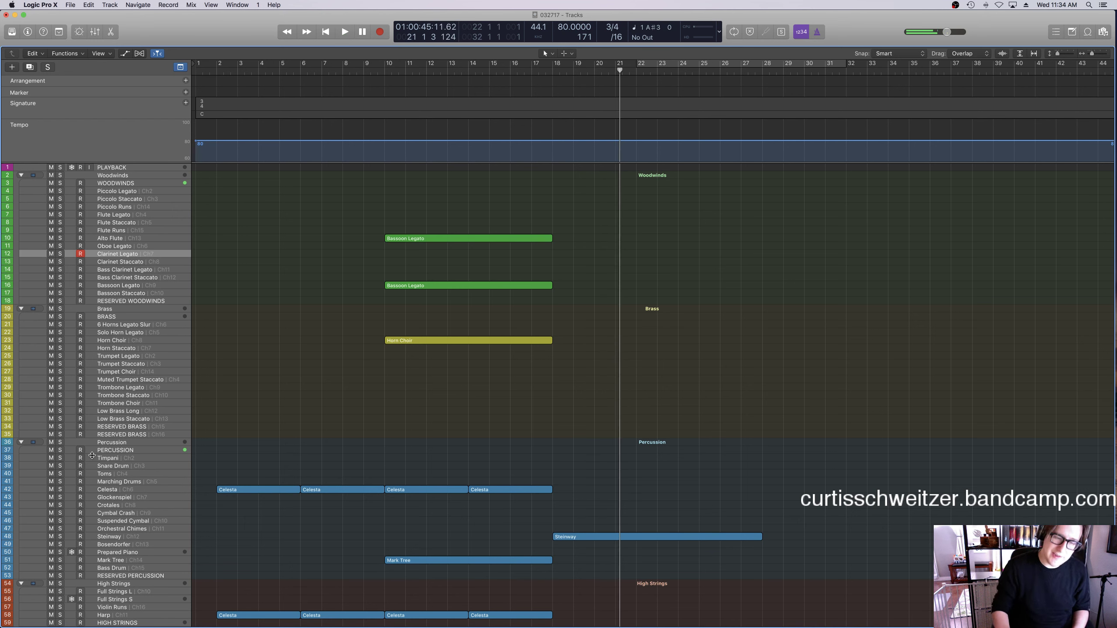
pyautogui.moveTo(606, 512); pyautogui.dragTo(606, 567)
pyautogui.press('Delete')
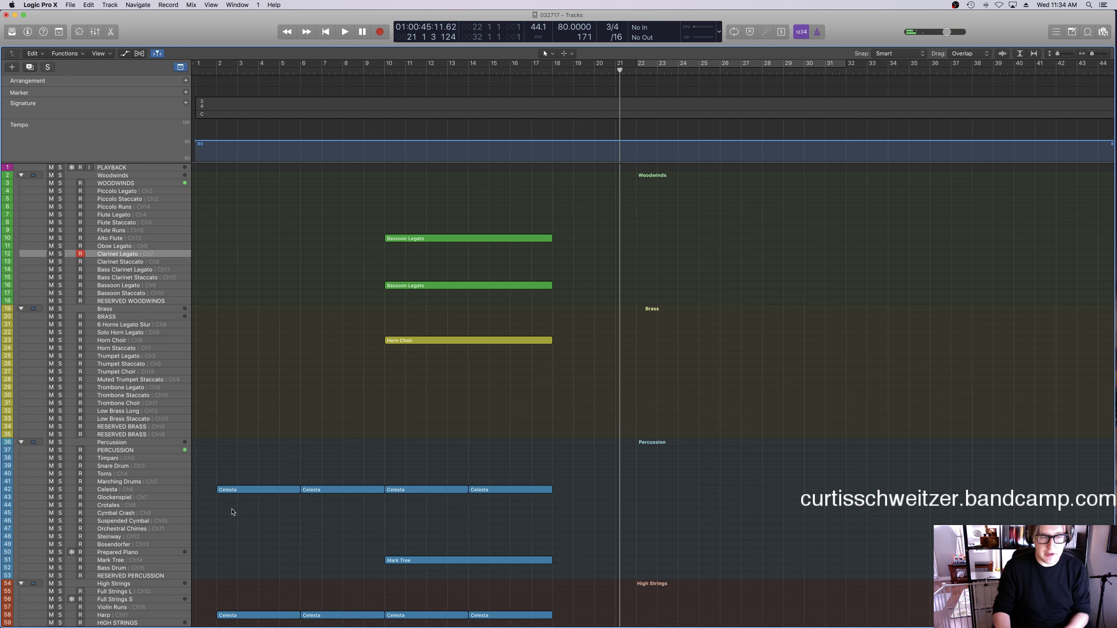
pyautogui.click(122, 537)
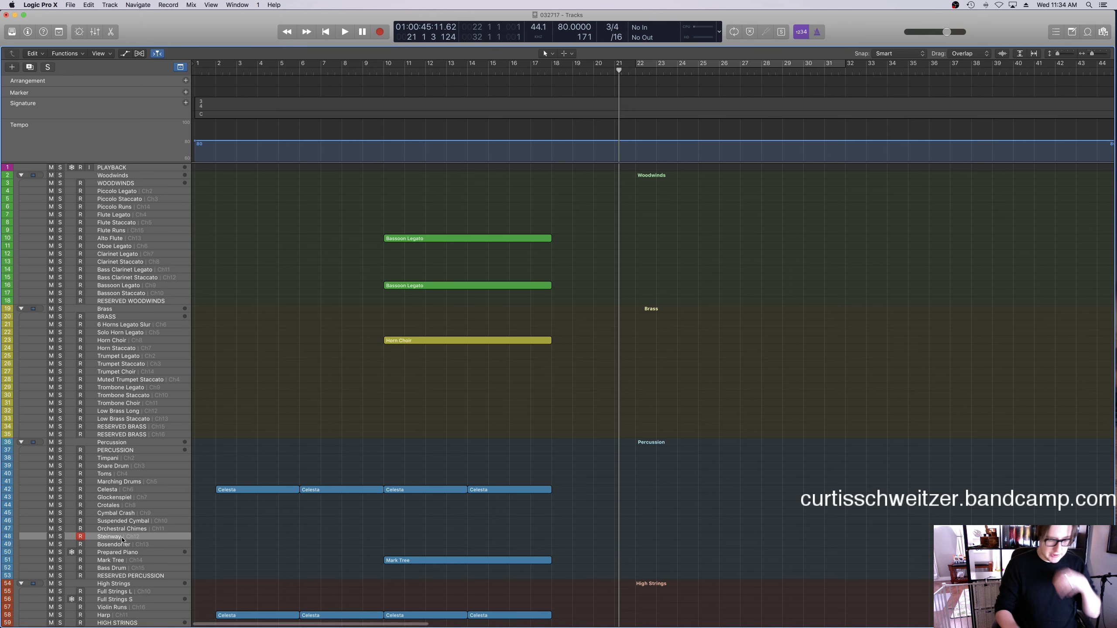
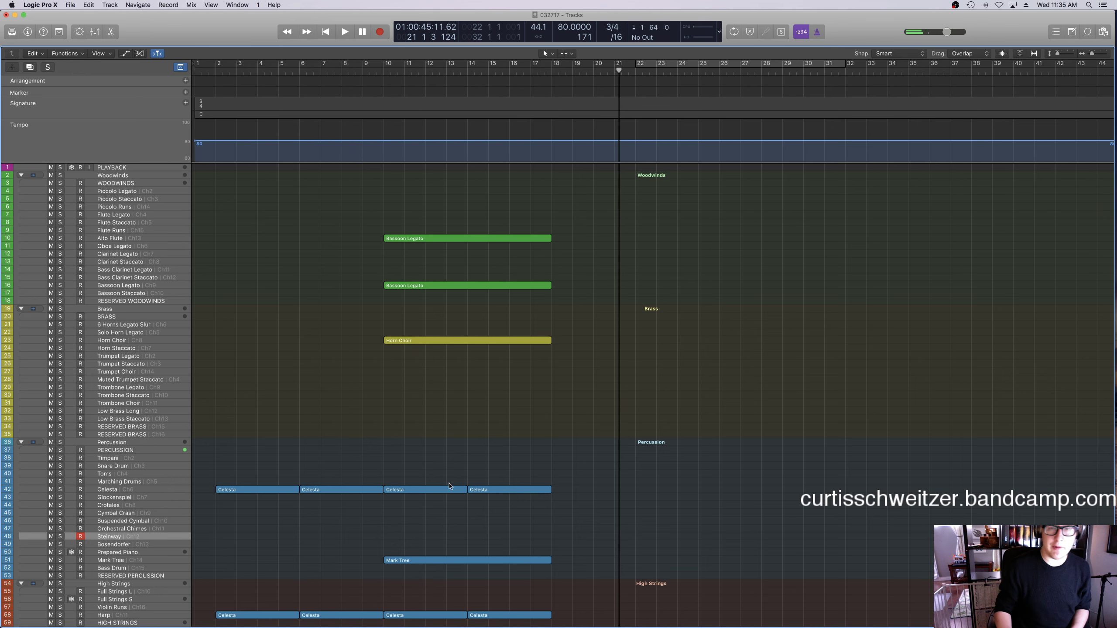
# Record two trial Steinway takes, one ending around bar 22 and one around bar 29, and discard both.
pyautogui.scroll(-10, 449, 486)
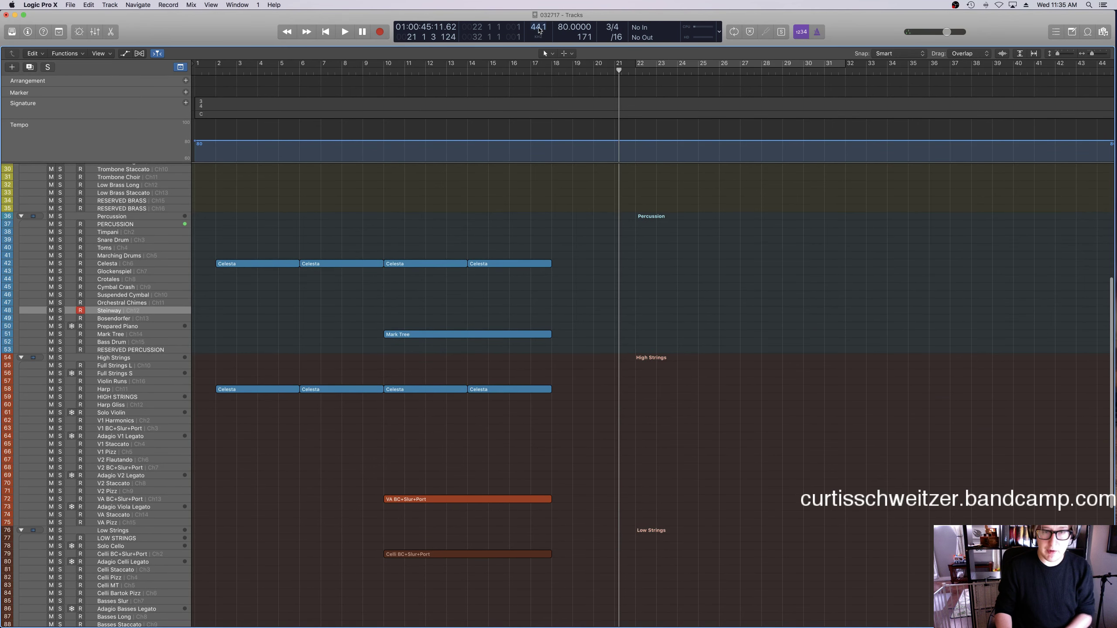
pyautogui.doubleClick(584, 72)
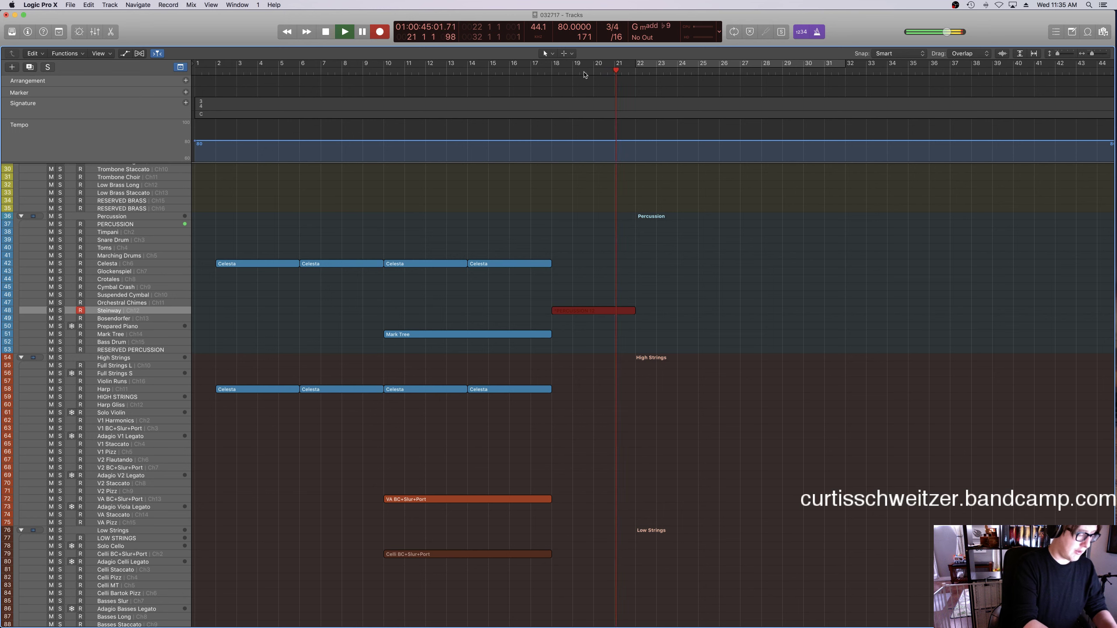
pyautogui.press('space')
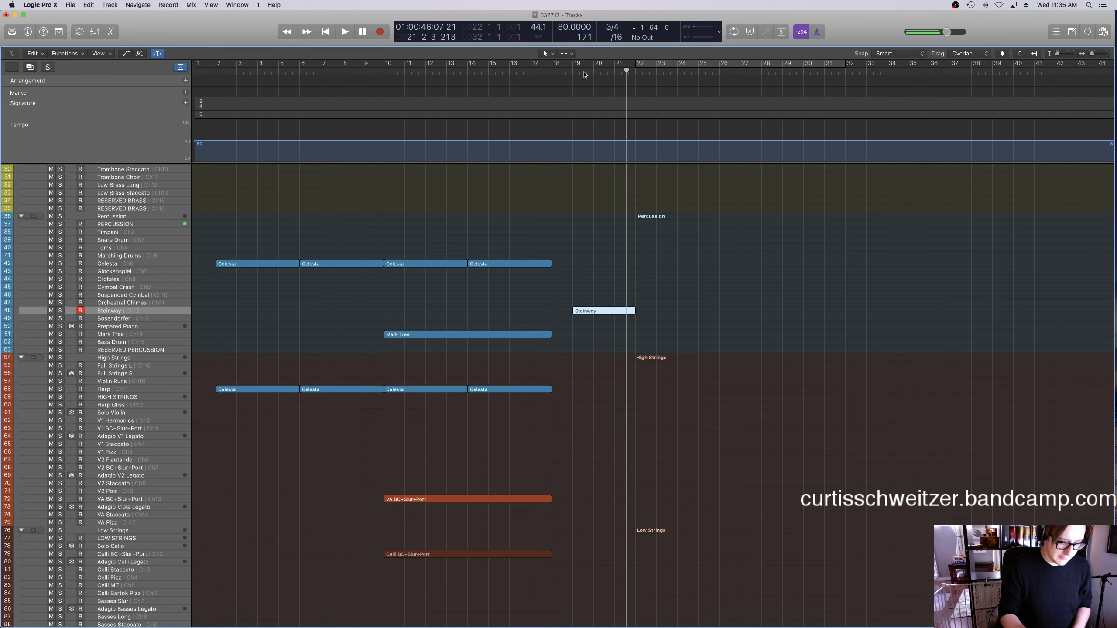
pyautogui.press('super+z')
pyautogui.press('r')
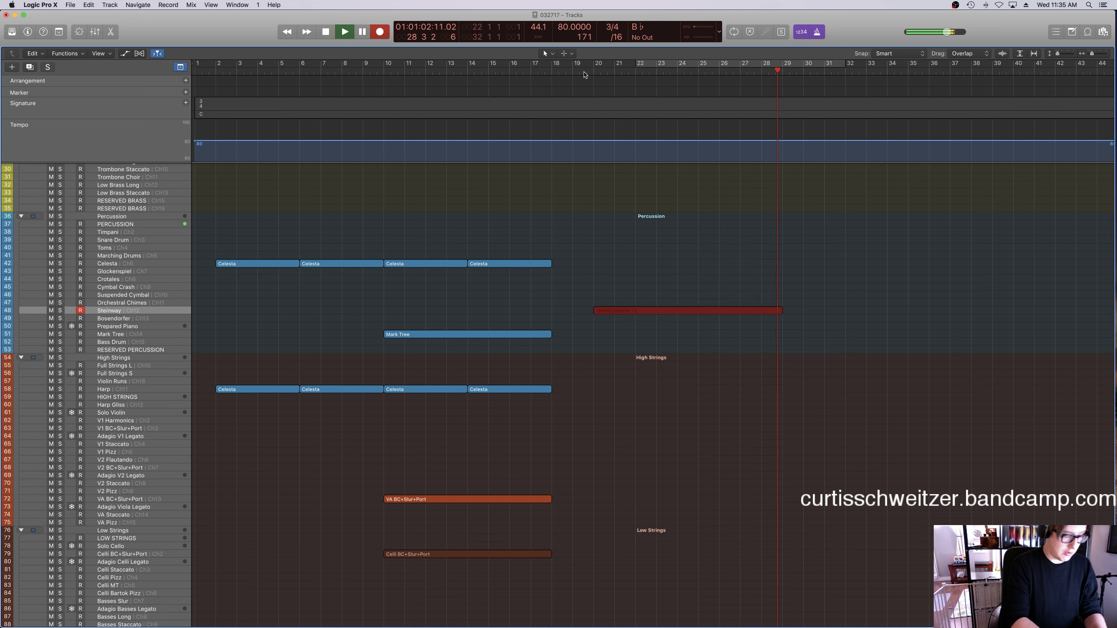
pyautogui.press('space')
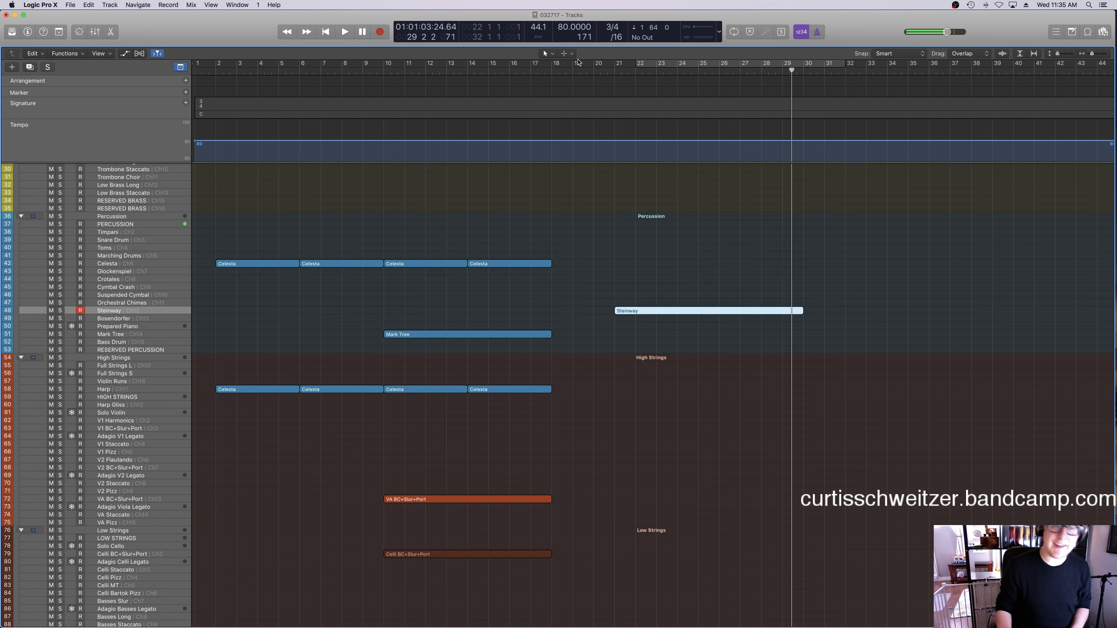
pyautogui.press('Delete')
# Record two further trial Steinway takes, starting at bar 20 and bar 19 and ending around bar 27, and discard both.
pyautogui.moveTo(622, 75); pyautogui.dragTo(597, 78)
pyautogui.press('space')
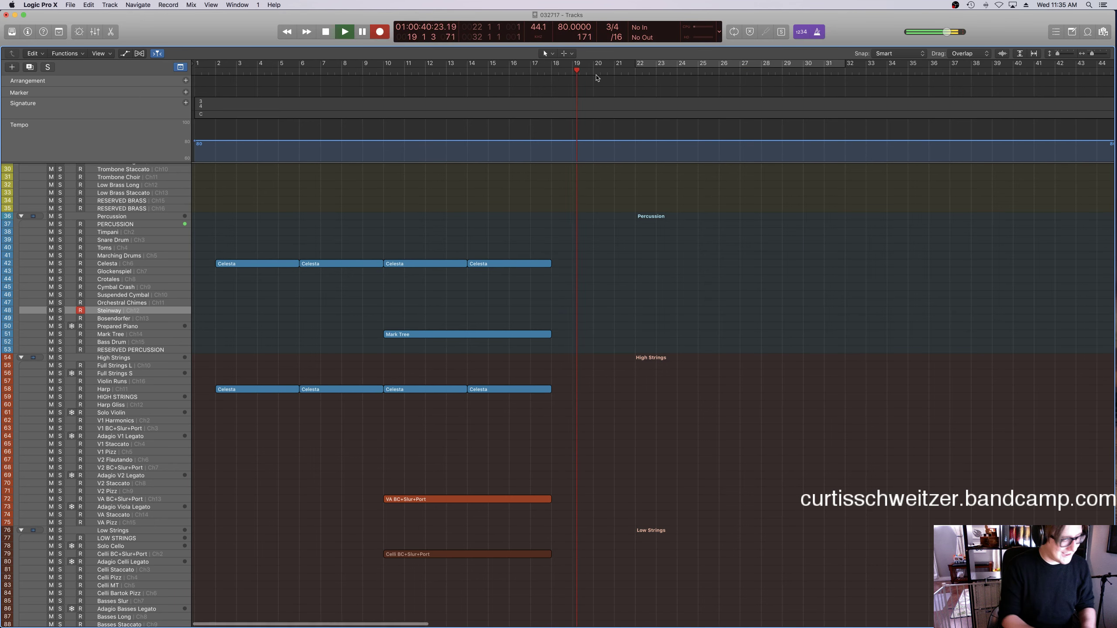
pyautogui.press('r')
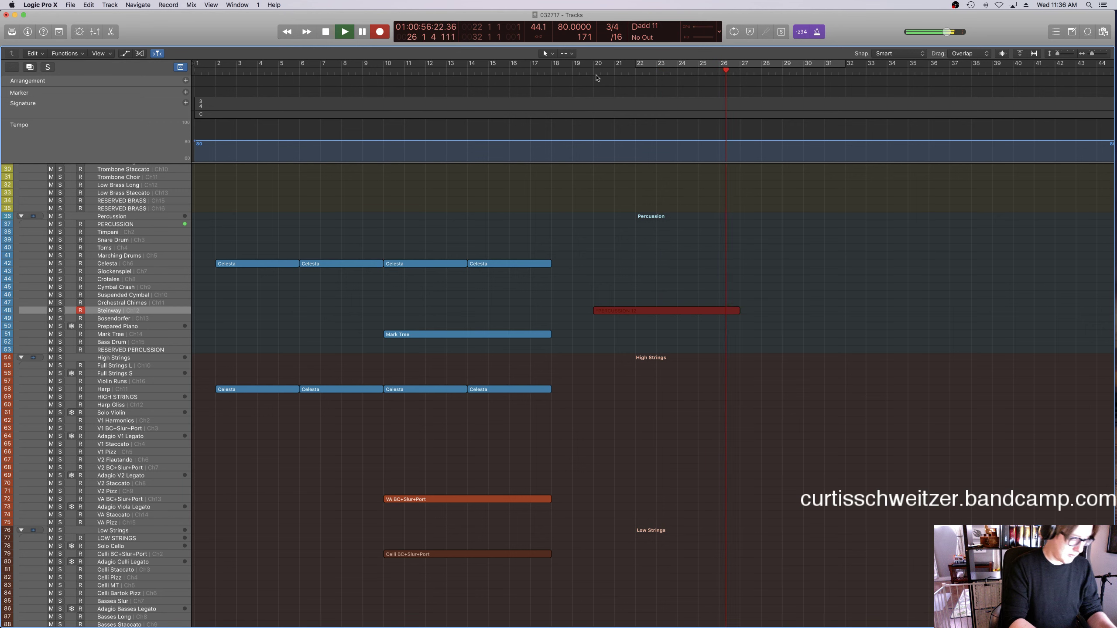
pyautogui.press('space')
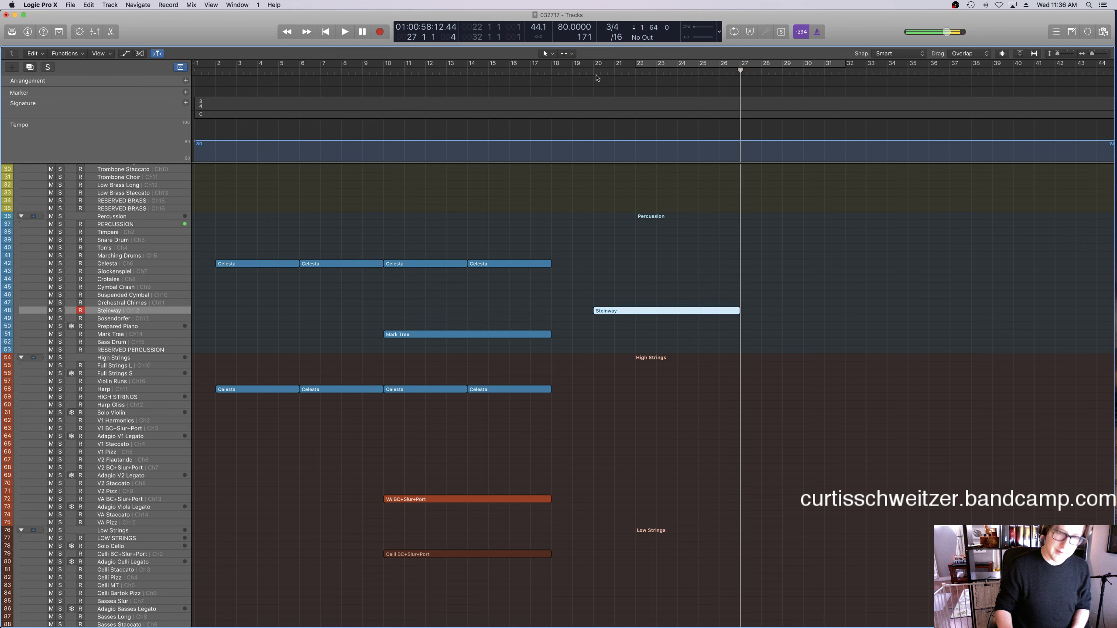
pyautogui.press('Delete')
pyautogui.click(574, 73)
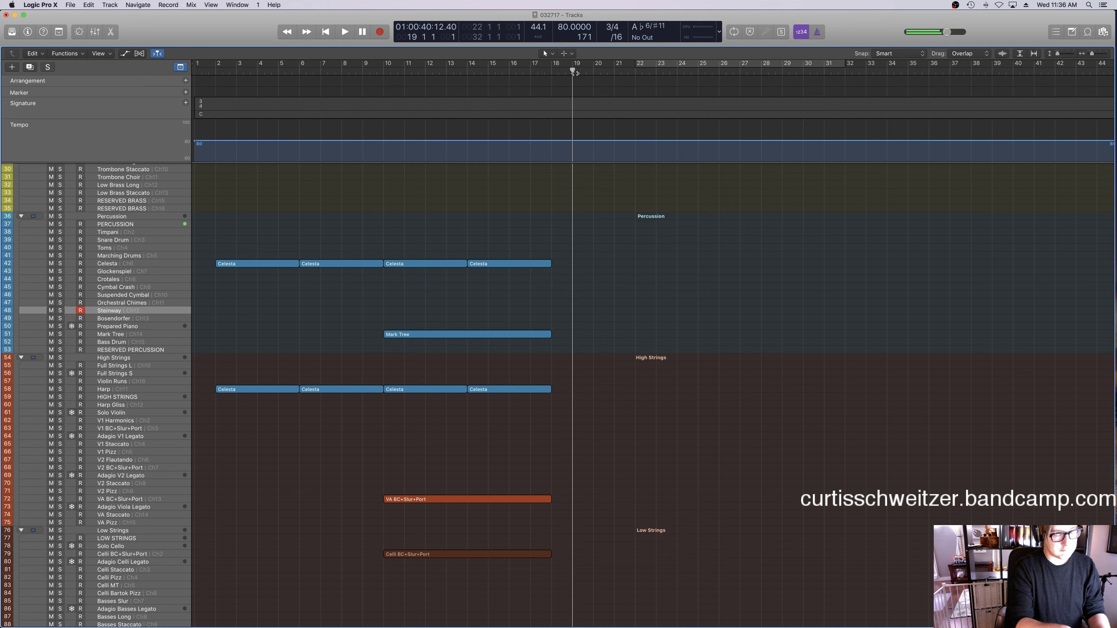
pyautogui.press('r')
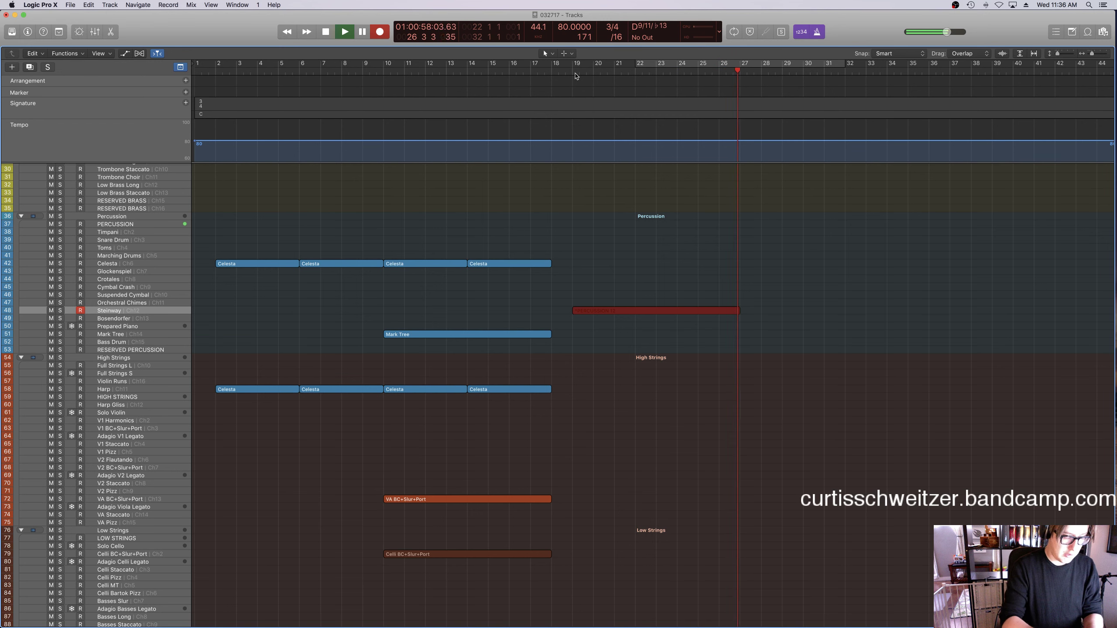
pyautogui.press('space')
pyautogui.press('Delete')
# Record a Steinway take from bar 19 to bar 28.
pyautogui.press('space')
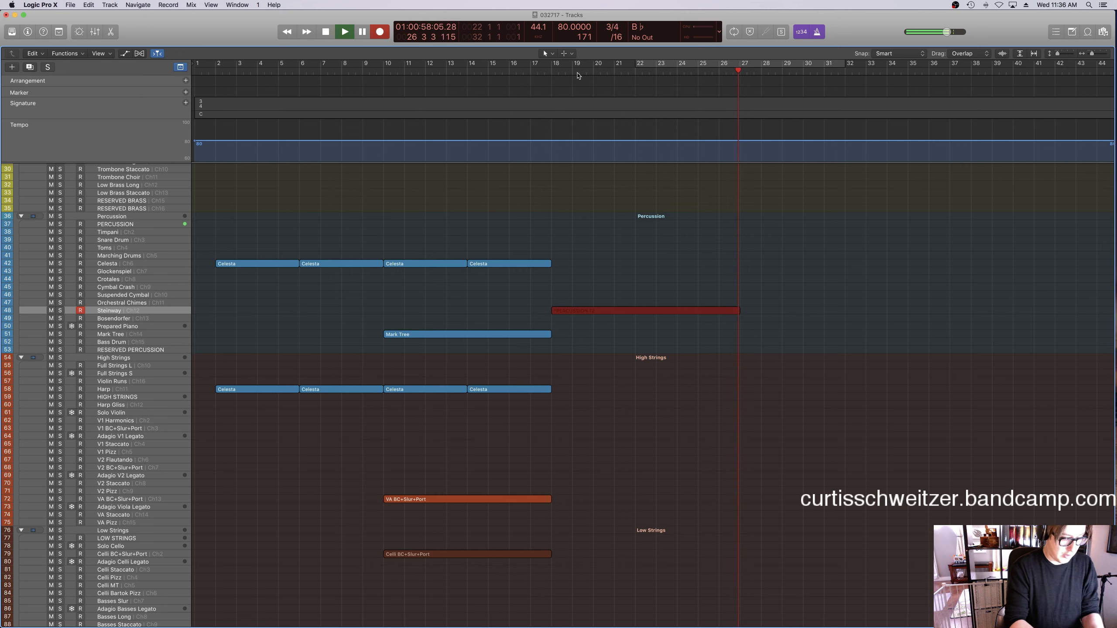
pyautogui.press('space')
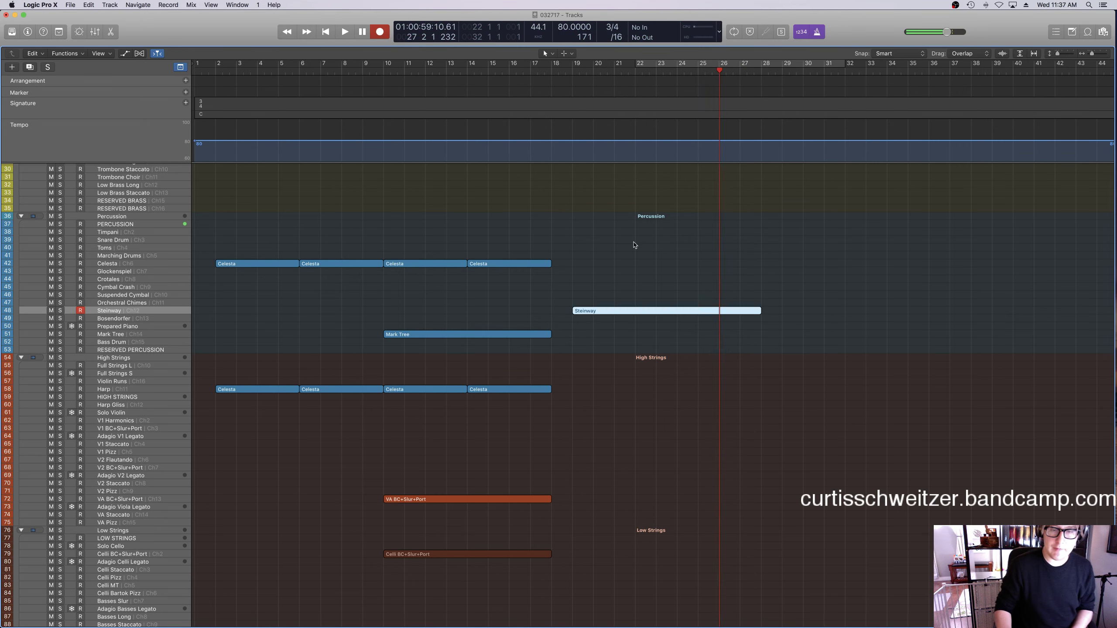
pyautogui.click(643, 276)
pyautogui.doubleClick(656, 311)
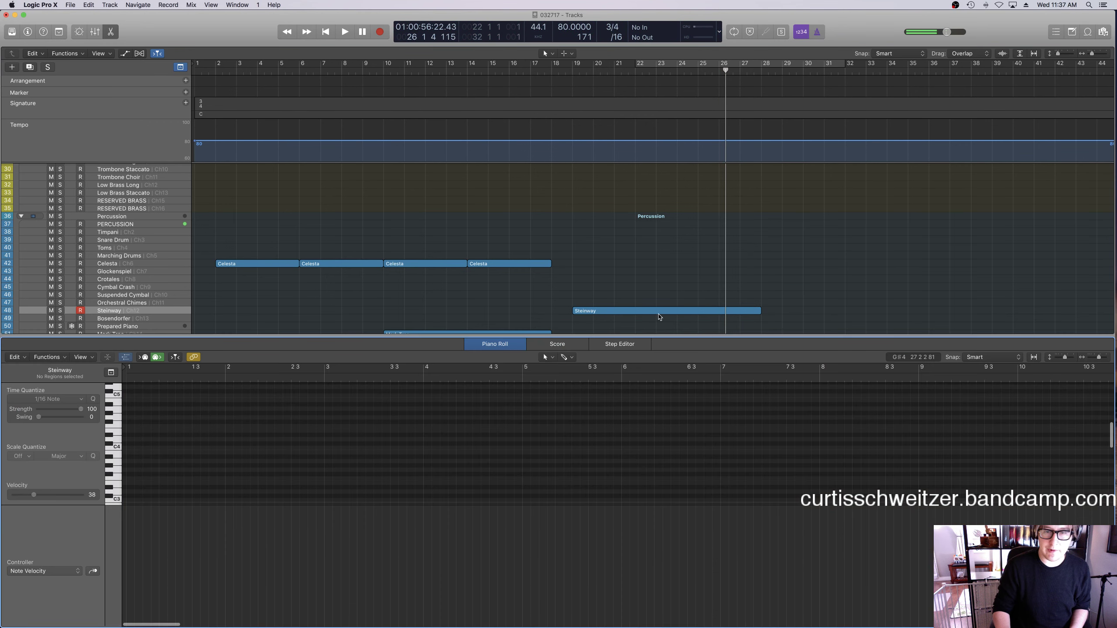
pyautogui.press('p')
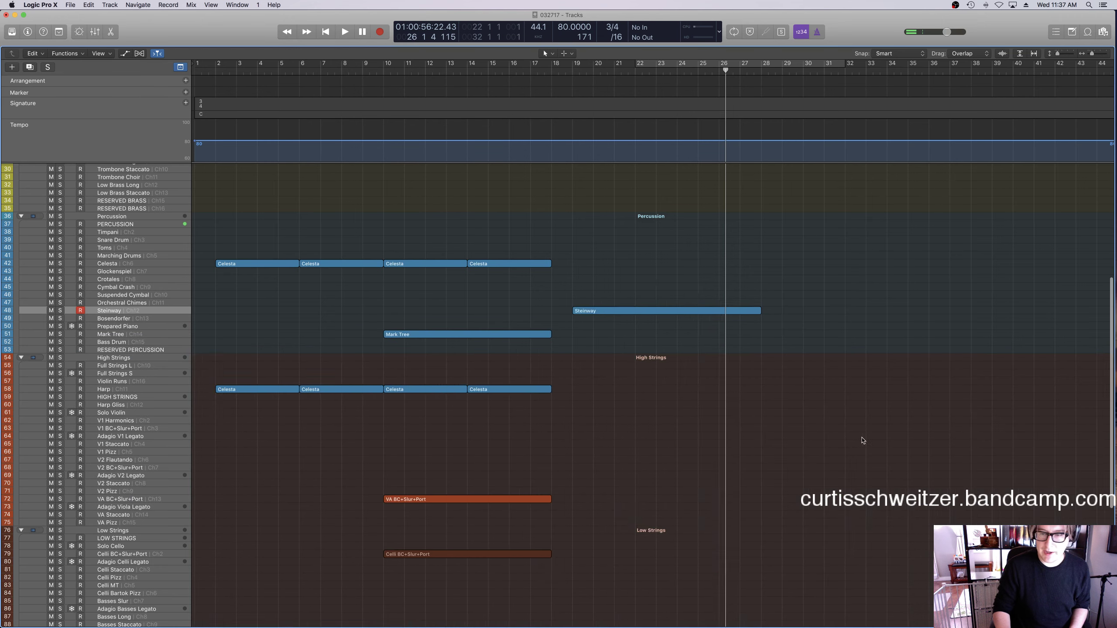
# Open the Steinway region's notes, play its ending and quantize all the notes to 1/8 Note.
pyautogui.hscroll(2, 848, 437)
pyautogui.doubleClick(709, 315)
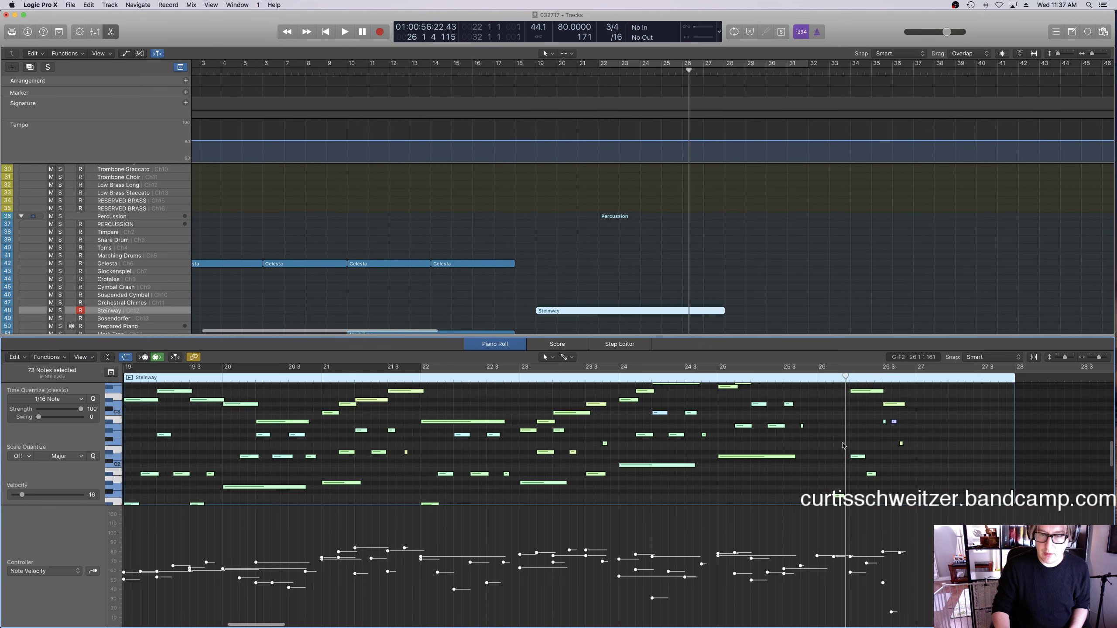
pyautogui.press('space')
pyautogui.press('space')
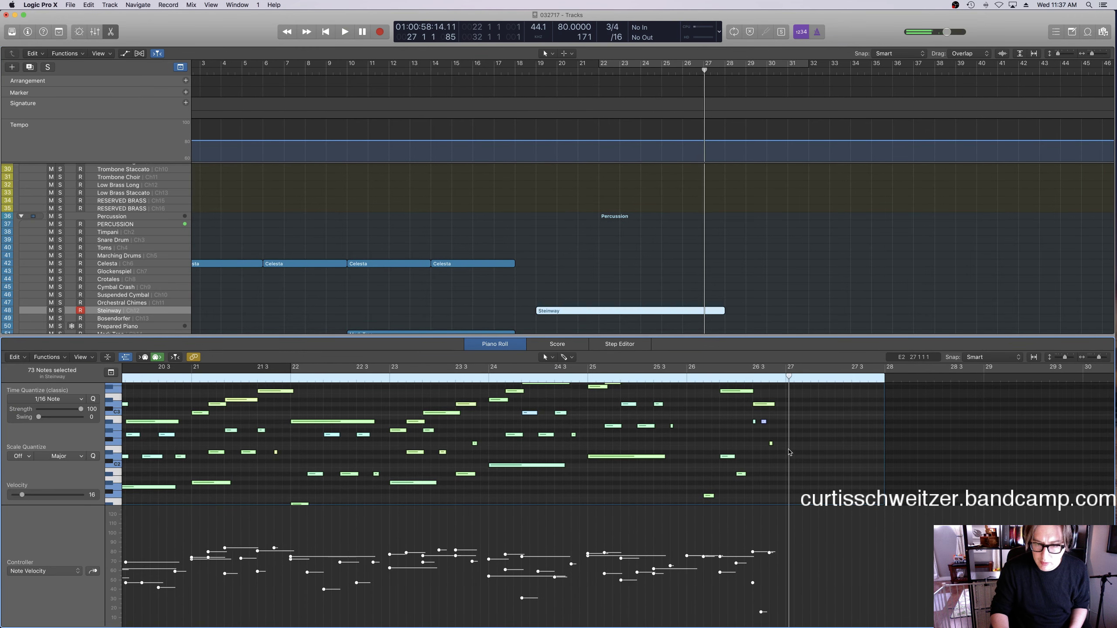
pyautogui.click(47, 398)
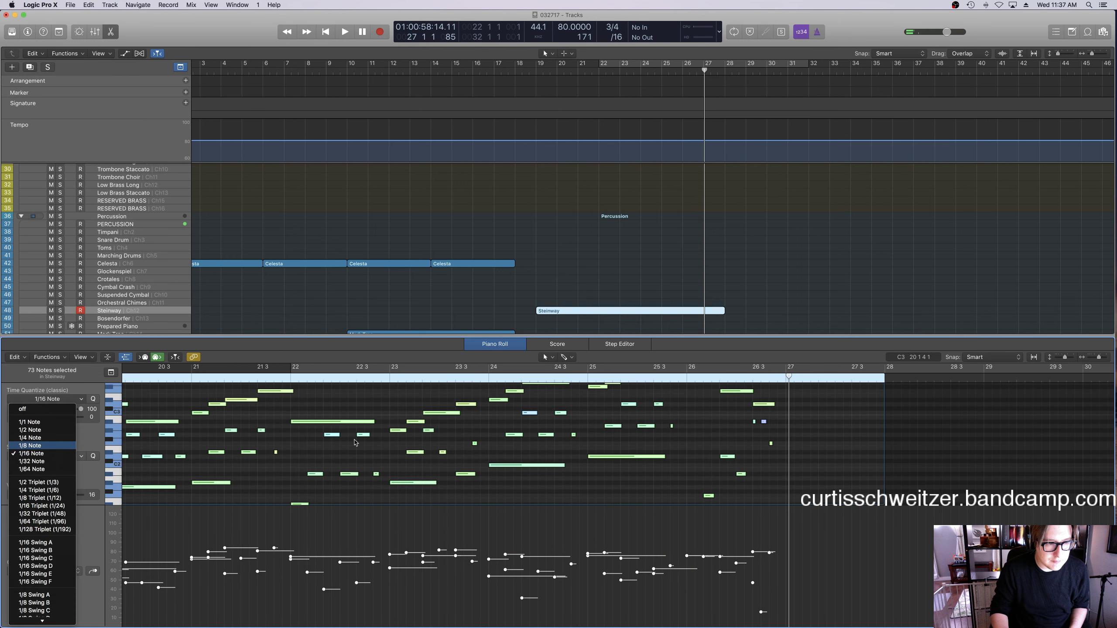
pyautogui.click(31, 446)
# Delete the stray low-velocity duplicate note in bar 26 of the Steinway region and play the passage from bar 25.
pyautogui.click(678, 374)
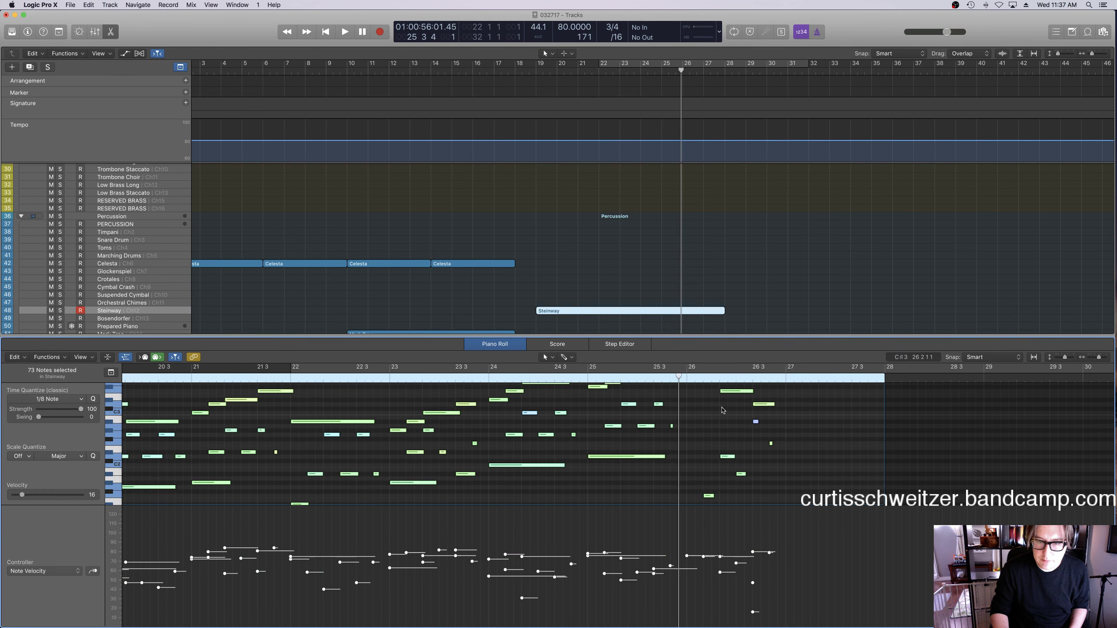
pyautogui.click(756, 423)
pyautogui.press('space')
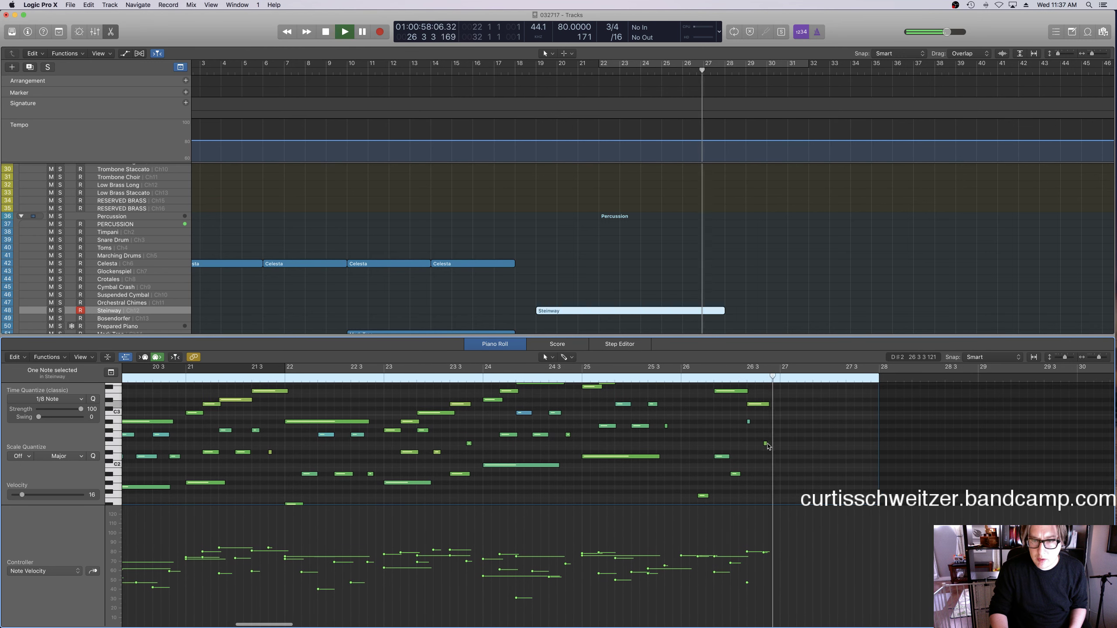
pyautogui.press('space')
# Display the region's Sustain Pedal data and move the last pedal release to position 27 1 1 29.
pyautogui.click(9, 572)
pyautogui.click(29, 581)
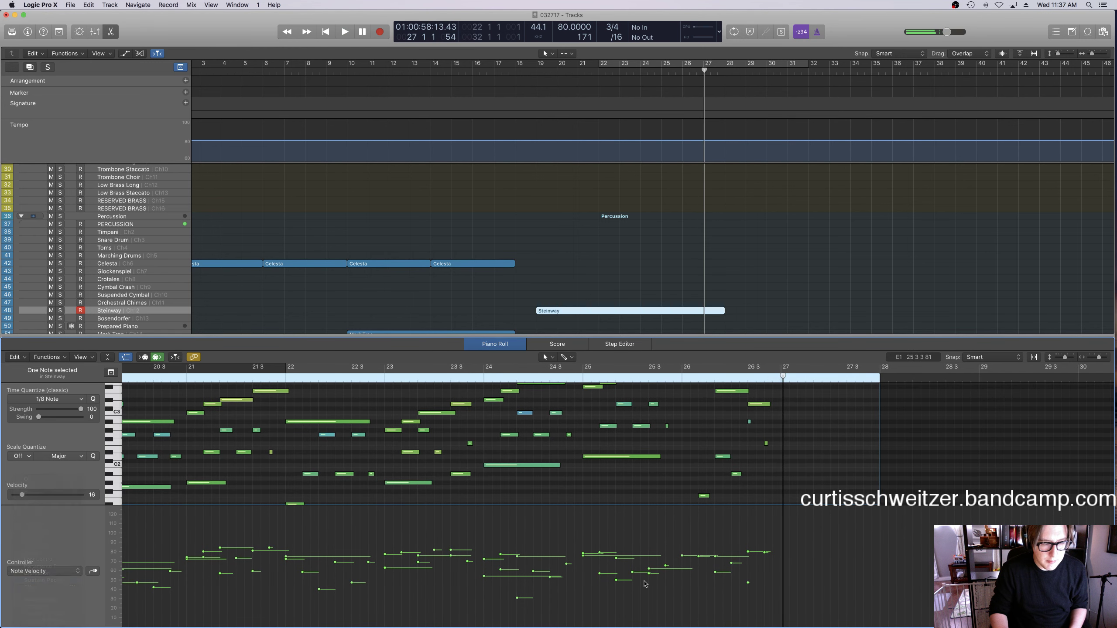
pyautogui.moveTo(787, 621); pyautogui.dragTo(781, 625)
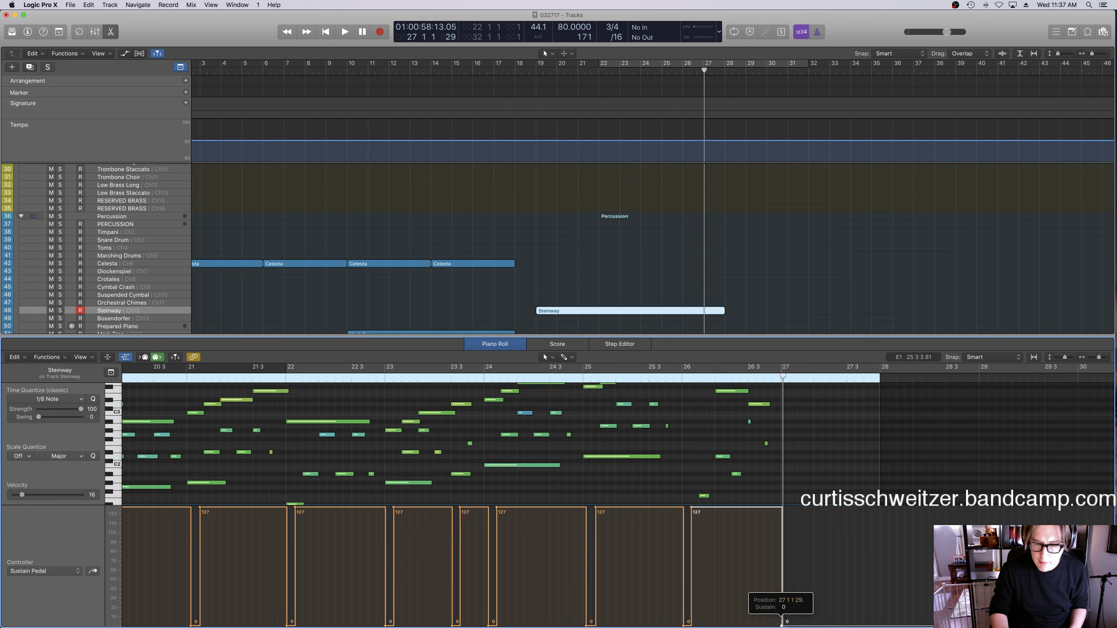
# Record a Steinway continuation from bar 27 to bar 29 and save the project.
pyautogui.click(786, 316)
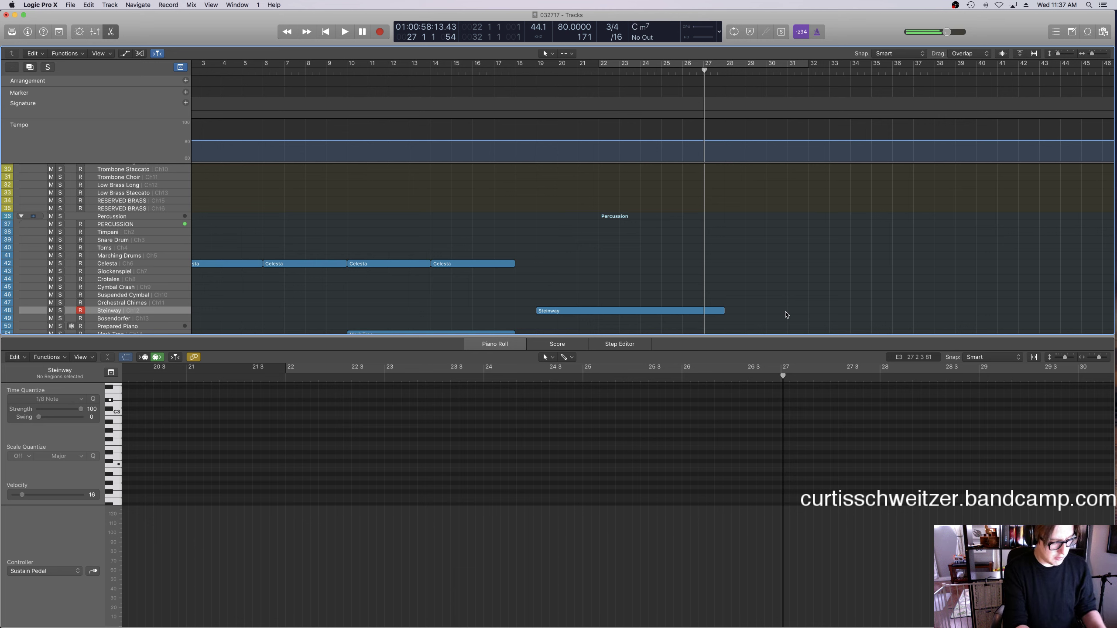
pyautogui.press('space')
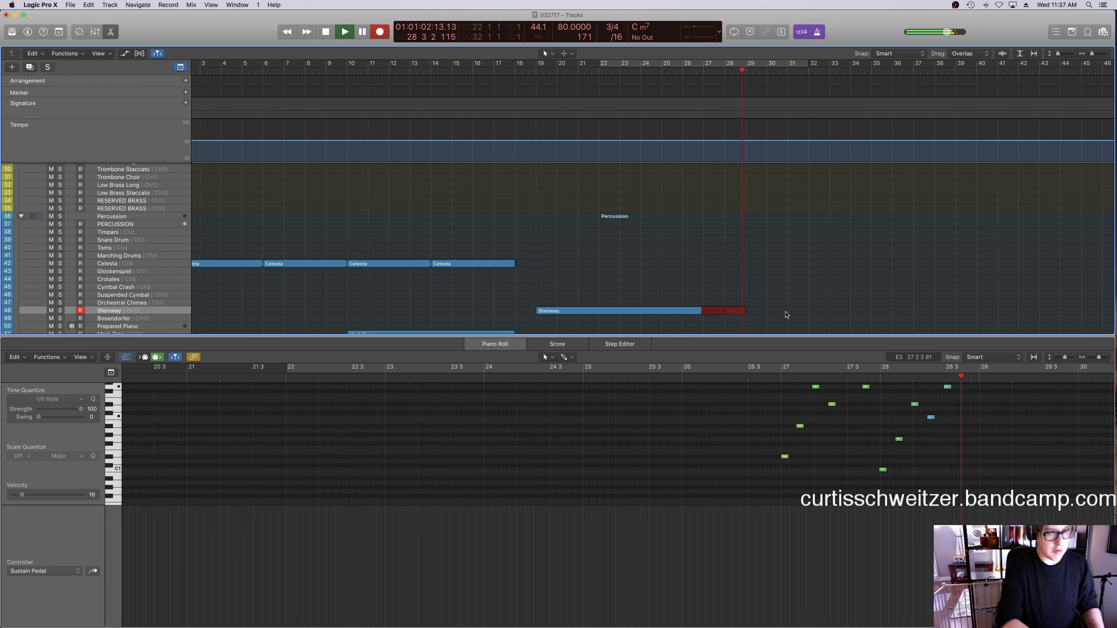
pyautogui.press('space')
pyautogui.scroll(1, 783, 412)
pyautogui.press('super+s')
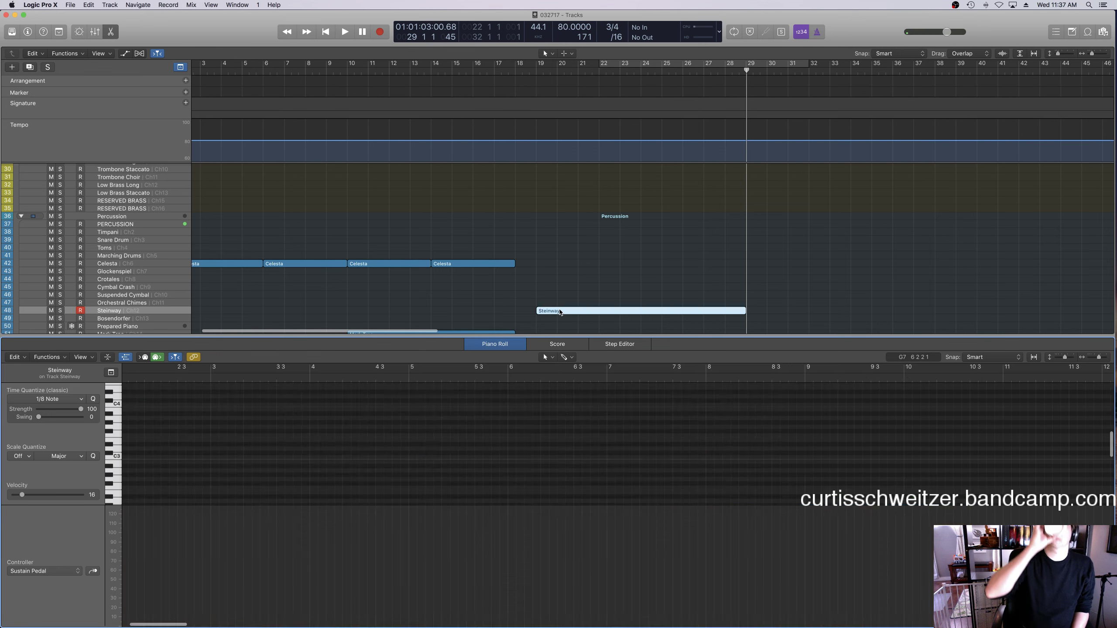
# Close the note editor and move the Steinway region one bar earlier to start at bar 18.
pyautogui.press('super+a')
pyautogui.press('e')
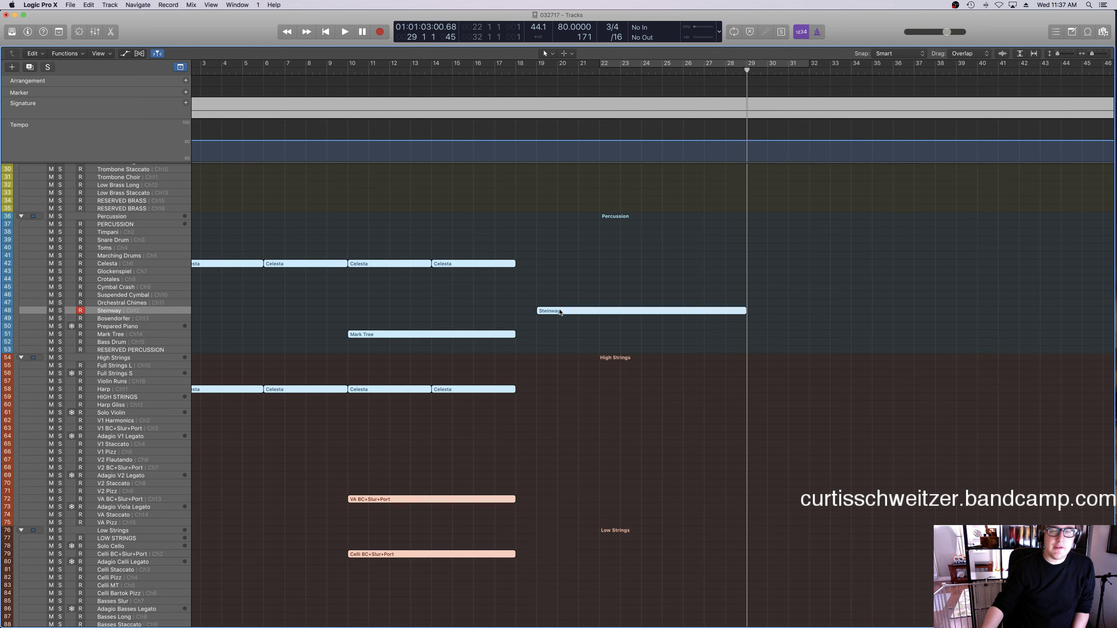
pyautogui.click(568, 296)
pyautogui.hscroll(-2, 568, 297)
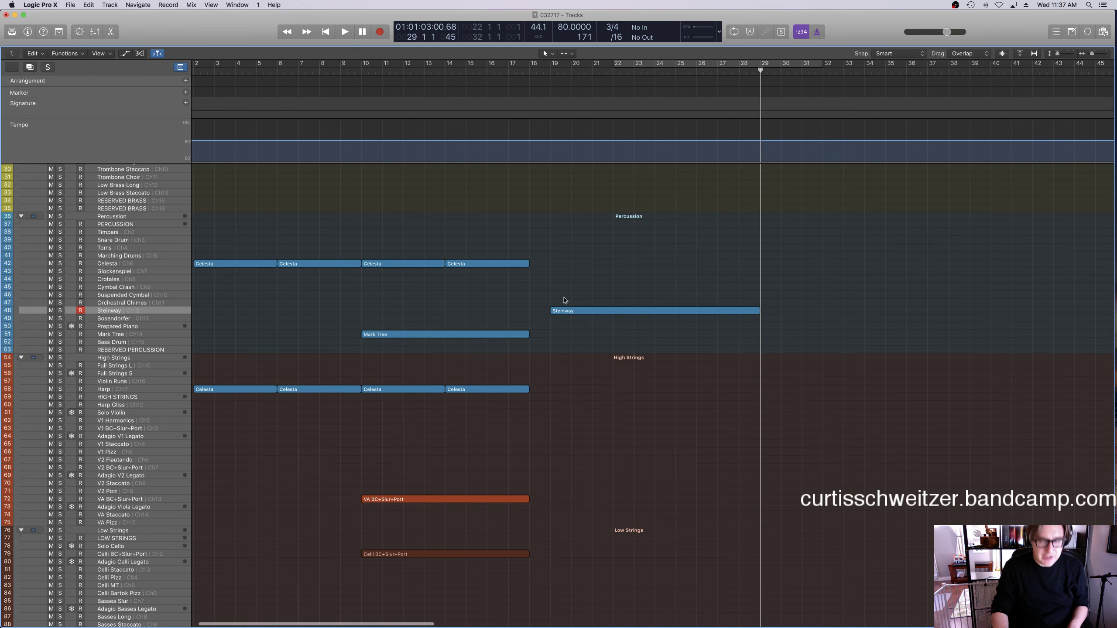
pyautogui.press('x')
pyautogui.moveTo(571, 311); pyautogui.dragTo(553, 314)
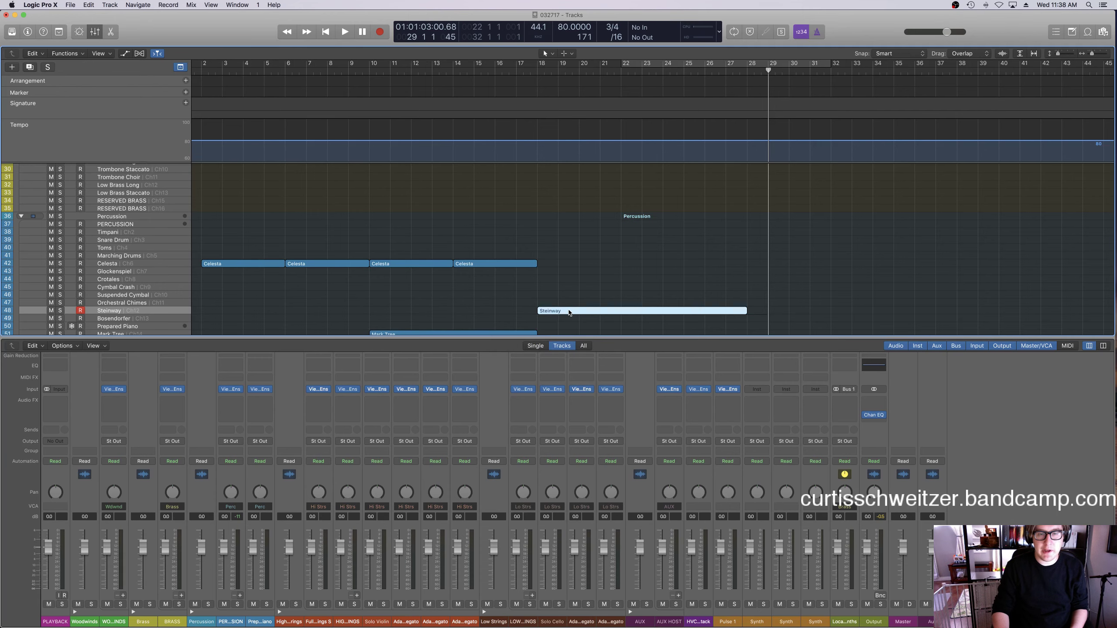
# Open the Steinway region's notes and play its ending from bar 26 to bar 28.
pyautogui.doubleClick(567, 312)
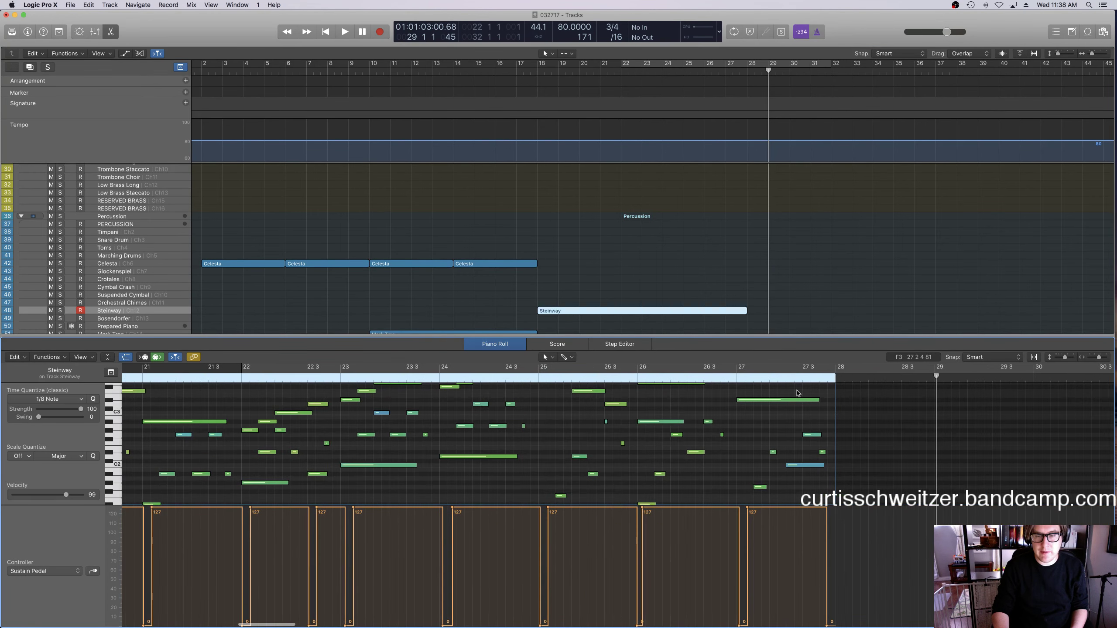
pyautogui.doubleClick(624, 381)
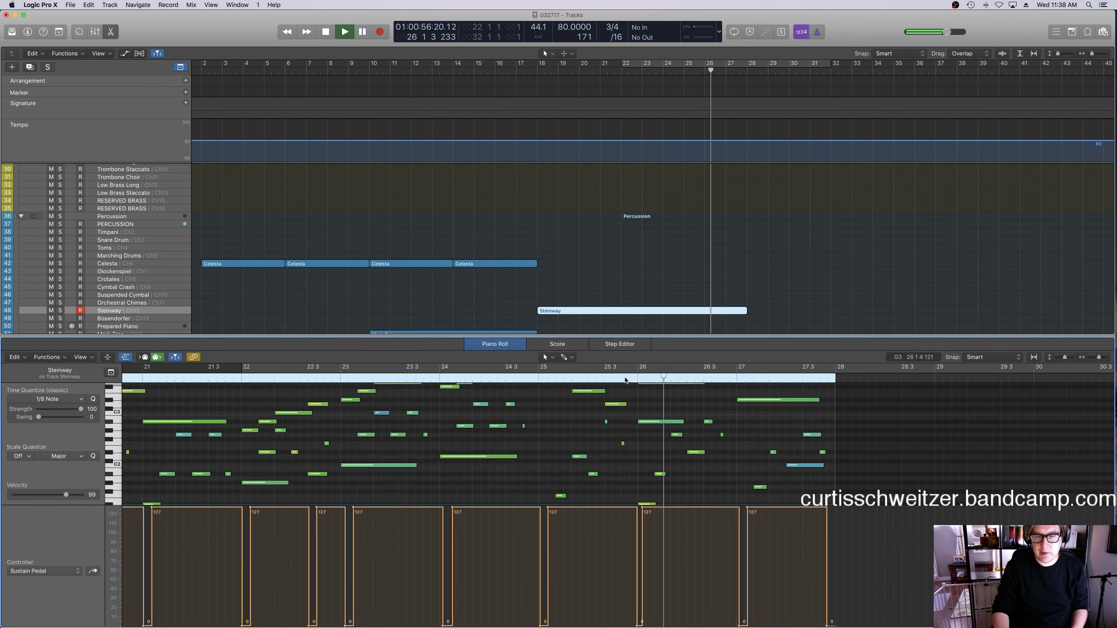
pyautogui.press('cmd+Up')
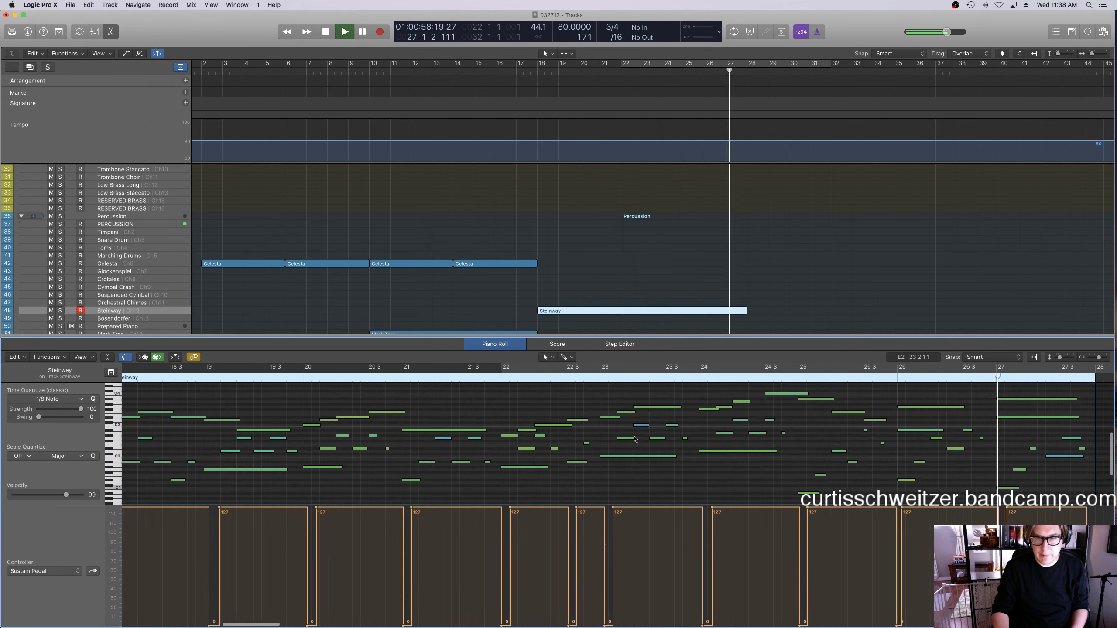
pyautogui.hscroll(-5, 633, 439)
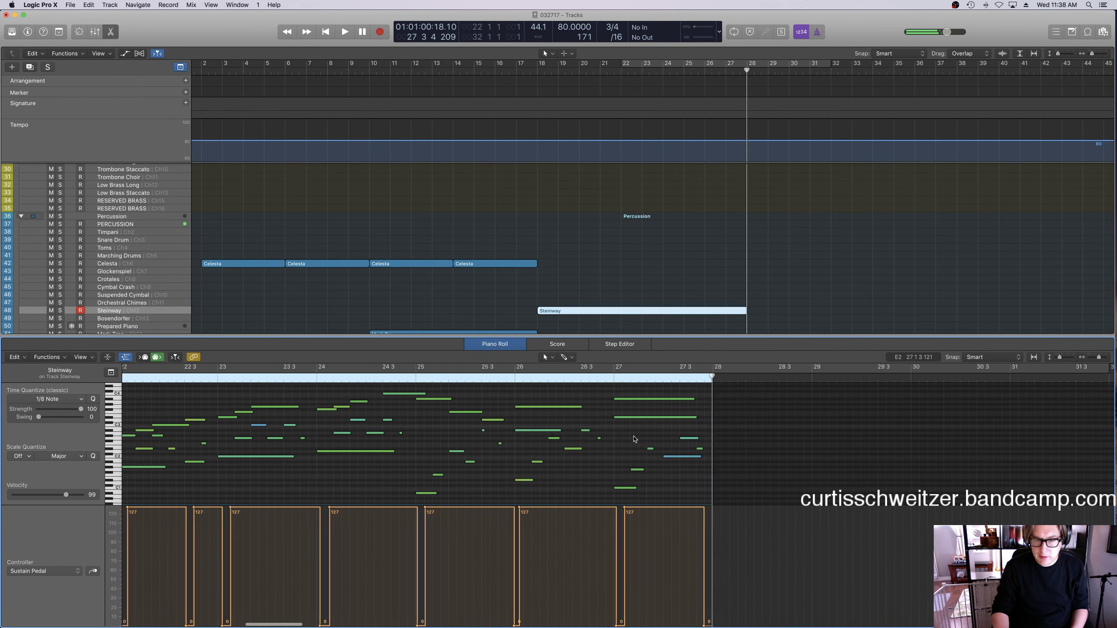
# Display the Steinway region's Note Velocity data and raise the velocity of all its notes slightly.
pyautogui.press('space')
pyautogui.hscroll(-3, 634, 438)
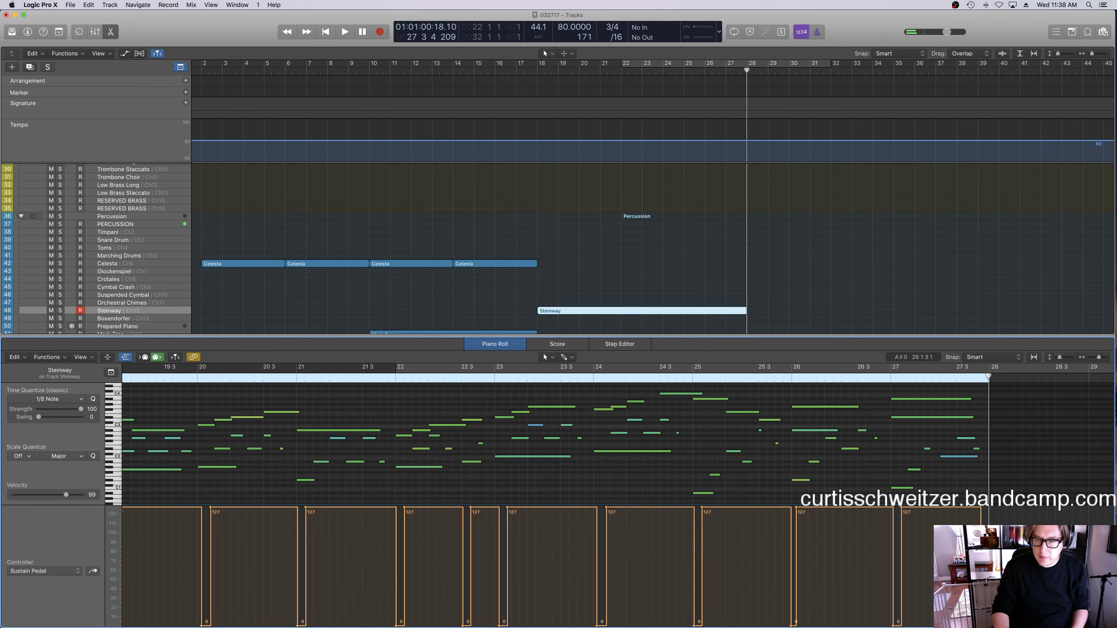
pyautogui.hscroll(-15, 376, 517)
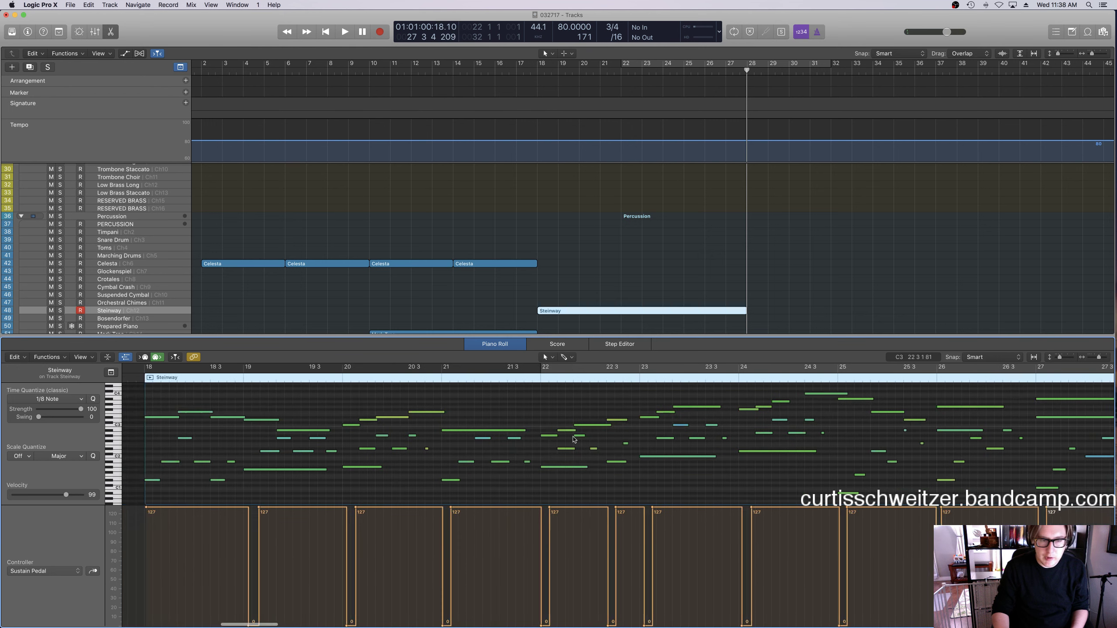
pyautogui.press('super+a')
pyautogui.click(54, 571)
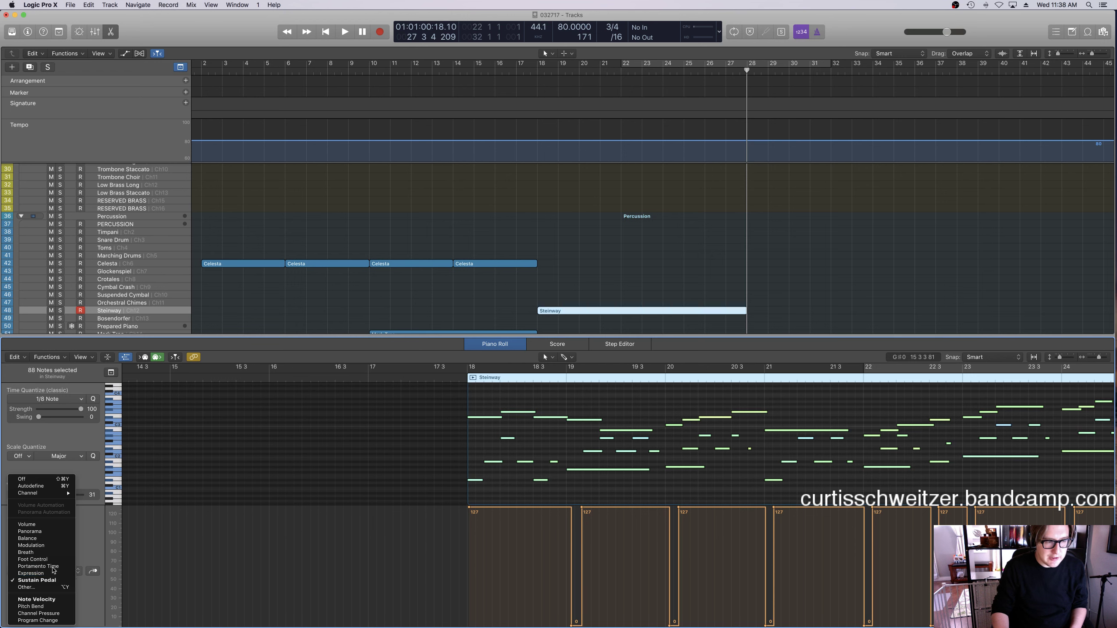
pyautogui.click(37, 599)
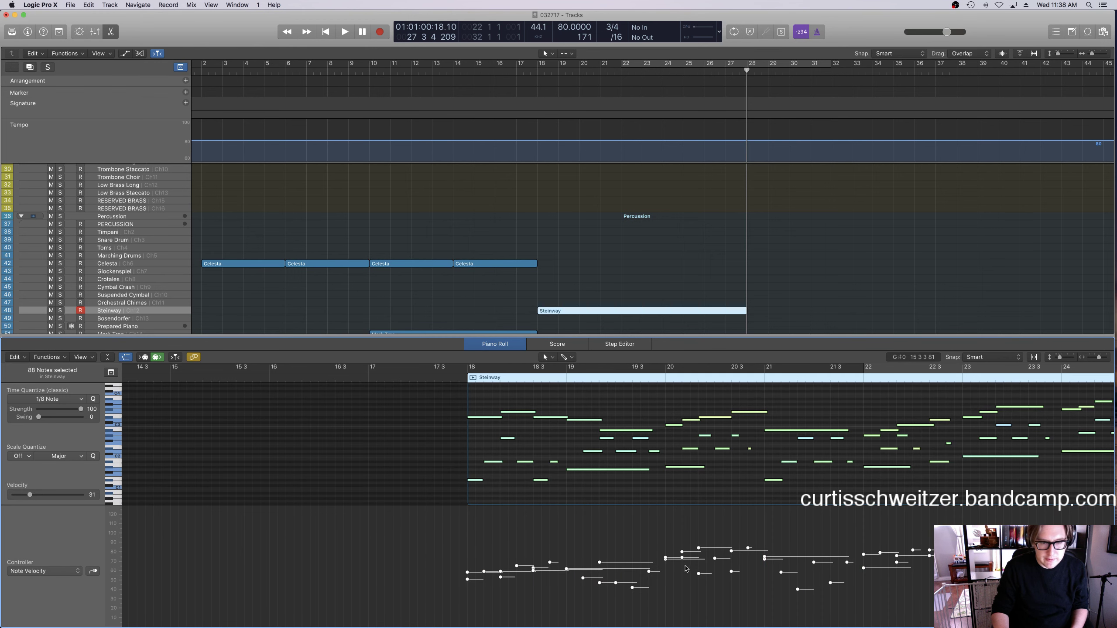
pyautogui.moveTo(701, 548); pyautogui.dragTo(702, 555)
pyautogui.hscroll(5, 726, 475)
pyautogui.click(726, 475)
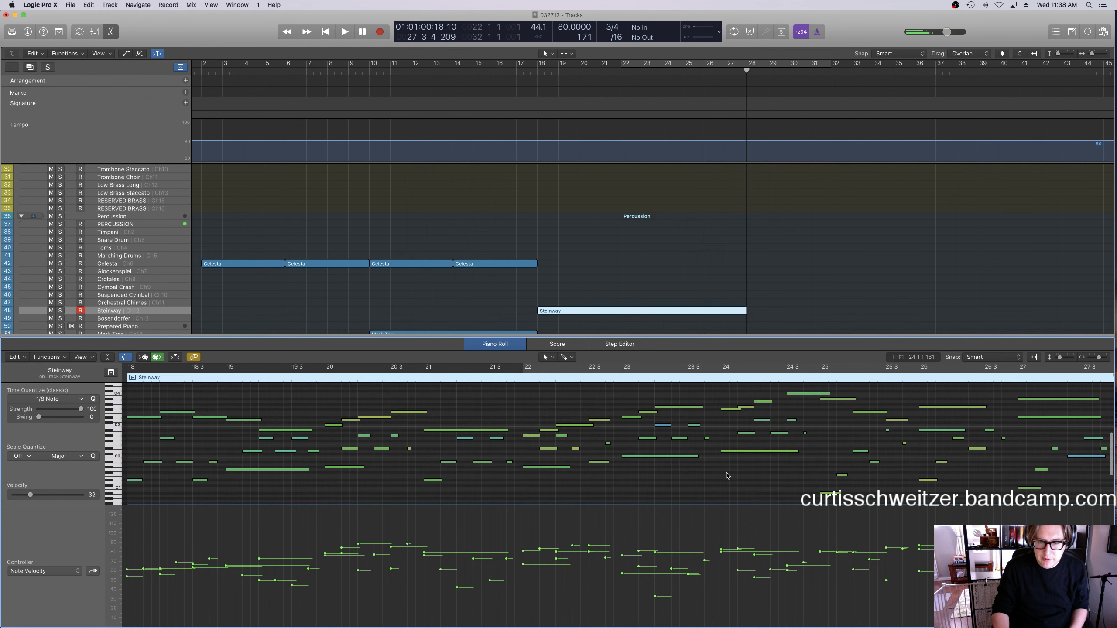
# Select the lower-pitched notes across the whole Steinway region and reduce their velocities slightly.
pyautogui.press('super+Left')
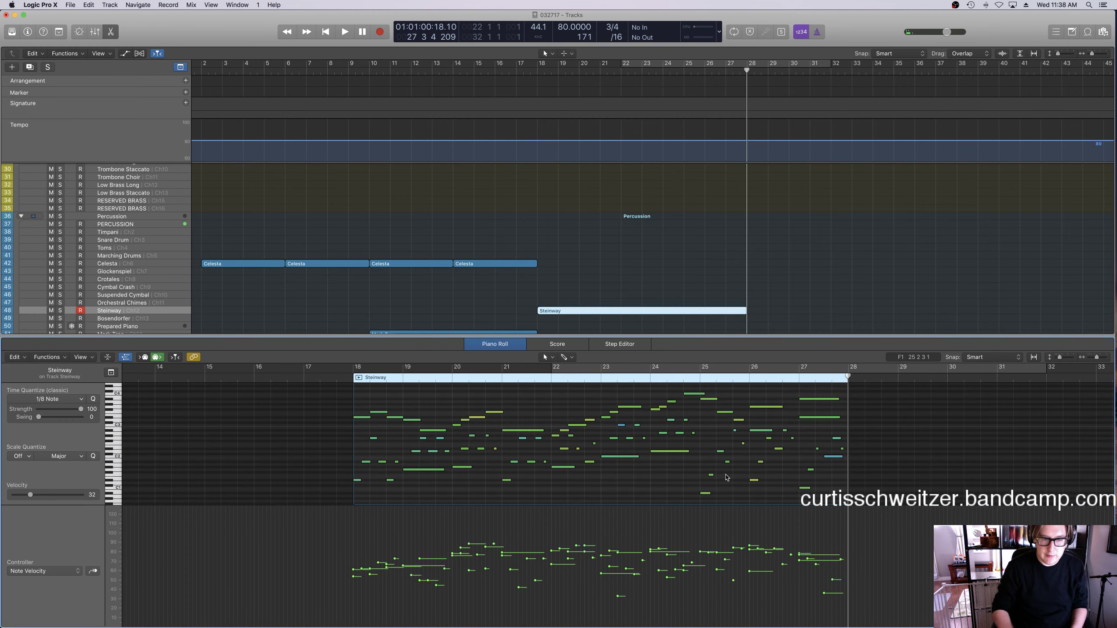
pyautogui.hscroll(4, 726, 477)
pyautogui.scroll(3, 740, 475)
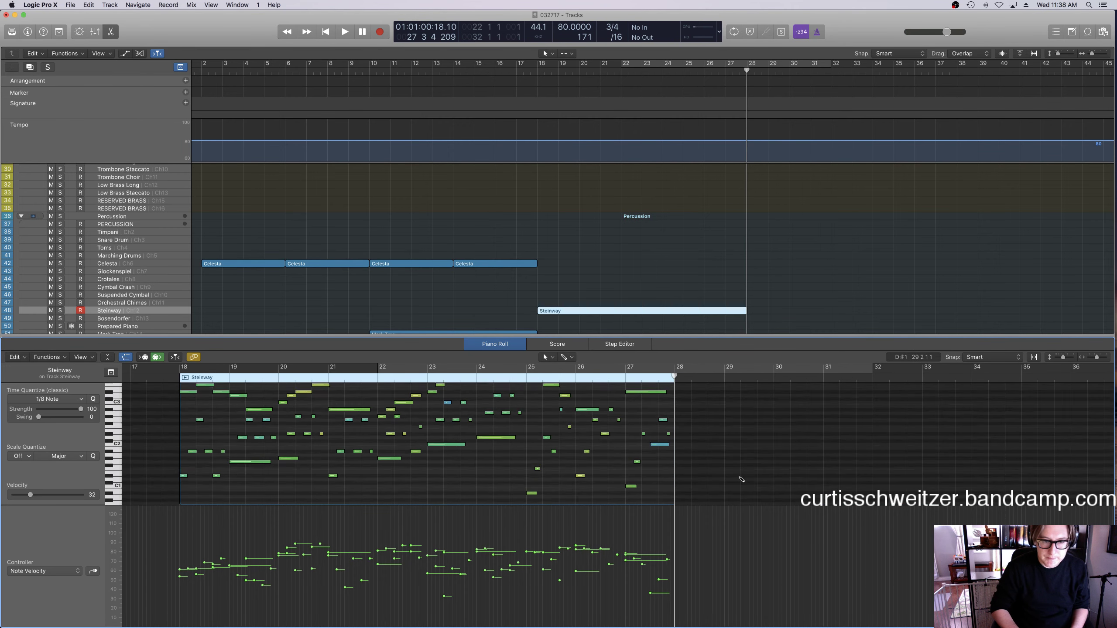
pyautogui.scroll(-3, 741, 478)
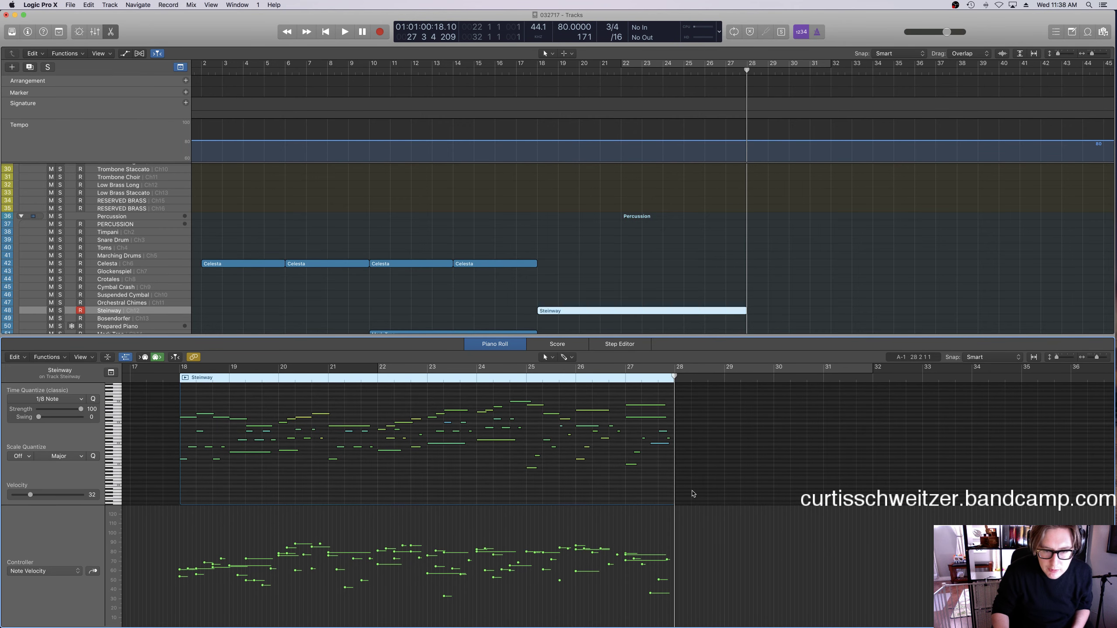
pyautogui.moveTo(692, 493); pyautogui.dragTo(166, 433)
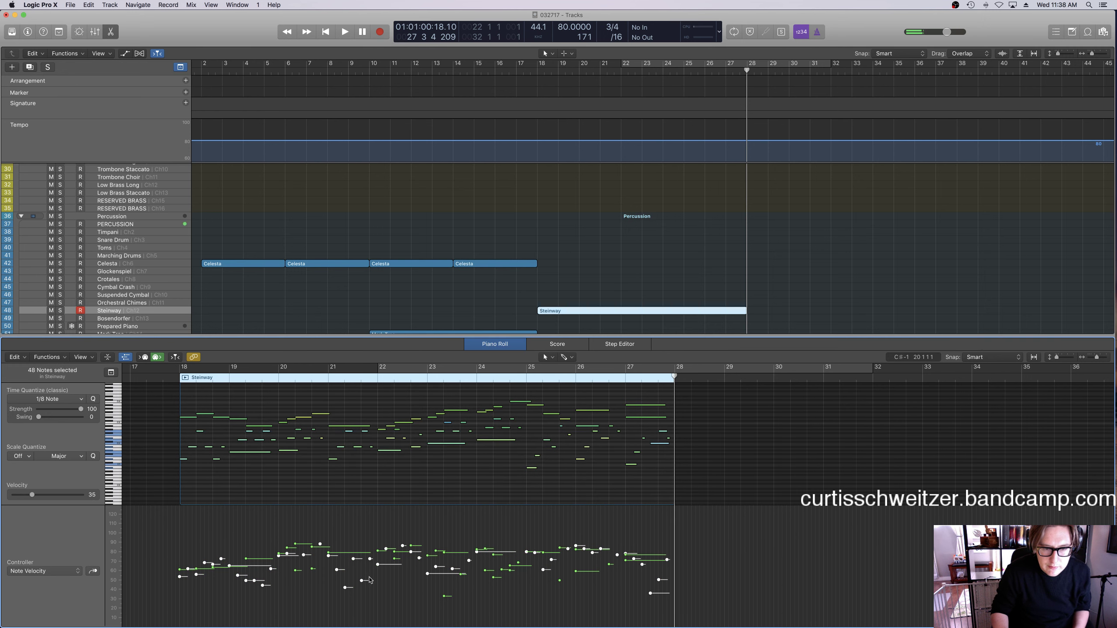
pyautogui.moveTo(405, 550); pyautogui.dragTo(406, 559)
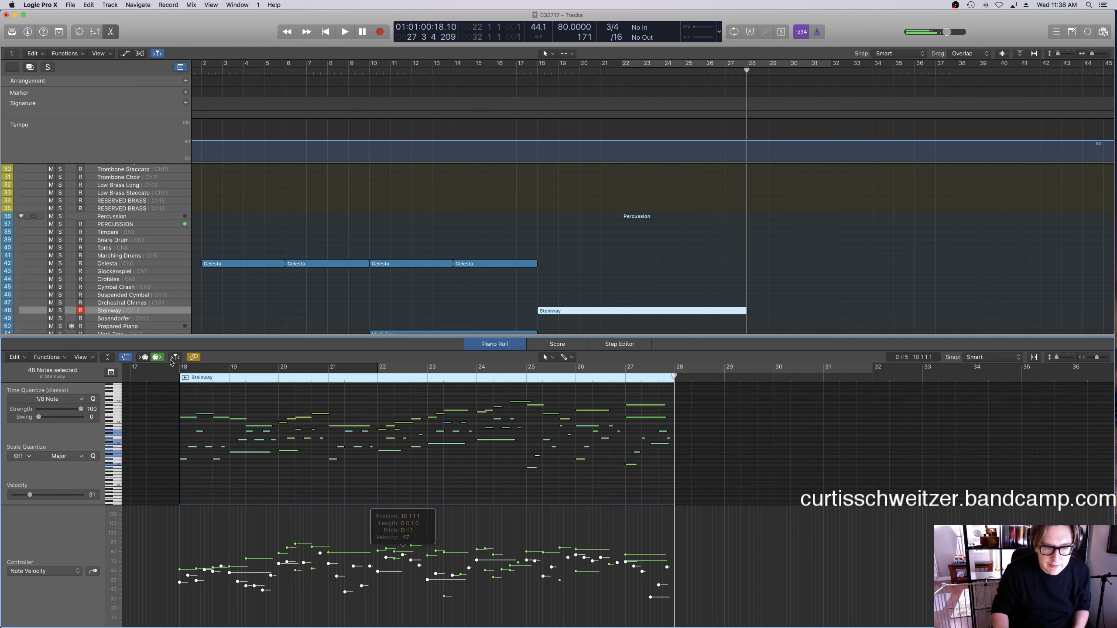
# Play the Steinway region from bar 18 and close the note editor.
pyautogui.click(167, 378)
pyautogui.press('space')
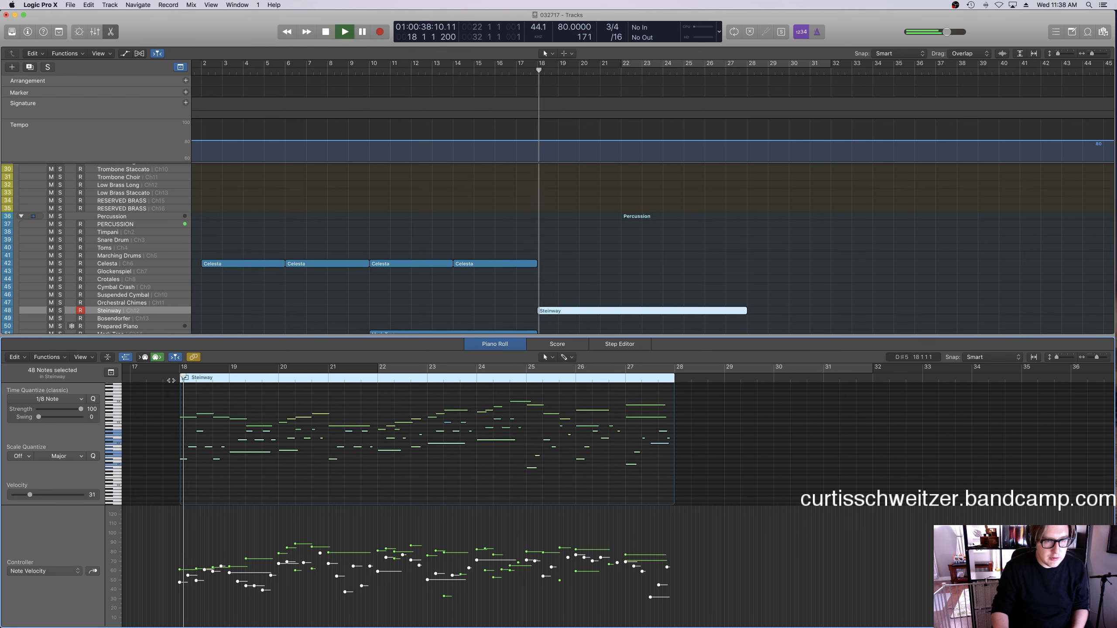
pyautogui.click(309, 307)
pyautogui.press('e')
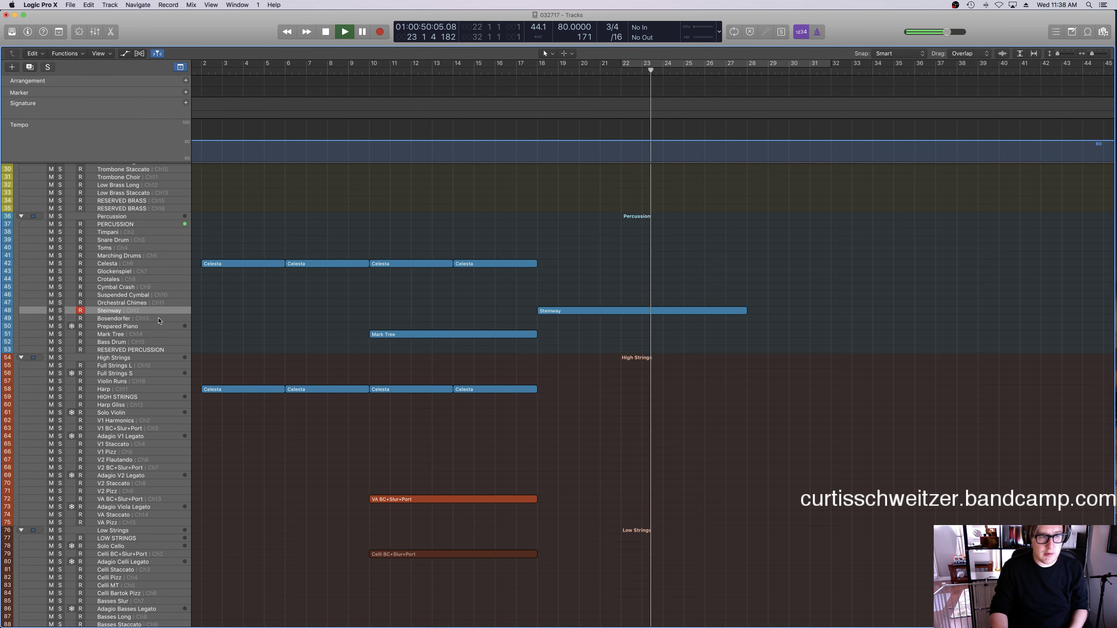
# Move the Steinway region to the Bosendorfer track and play it from its start.
pyautogui.click(558, 321)
pyautogui.moveTo(559, 312); pyautogui.dragTo(561, 321)
pyautogui.click(592, 285)
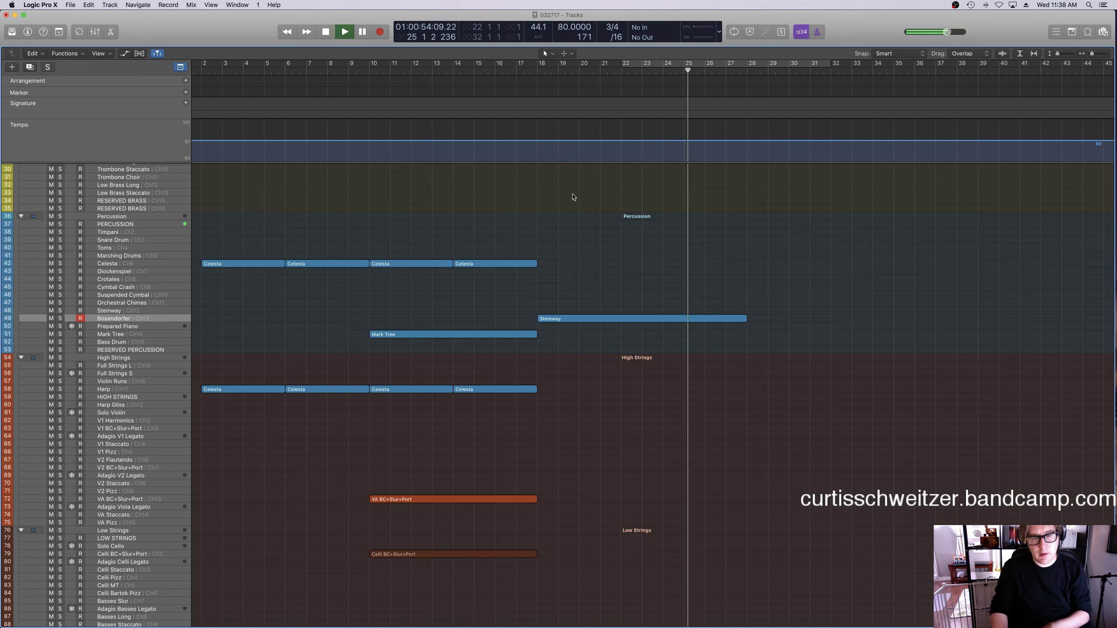
pyautogui.click(524, 77)
pyautogui.press('space')
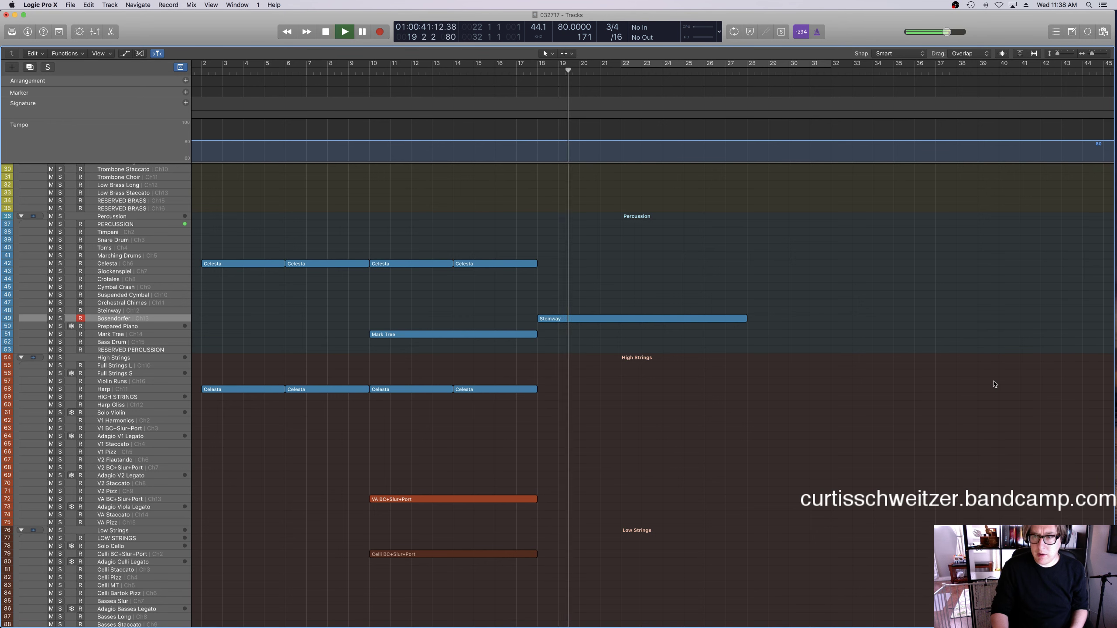
# Switch to Screen Sharing and connect to Satie.local.
pyautogui.press('super+space')
pyautogui.write('scr')
pyautogui.press('Return')
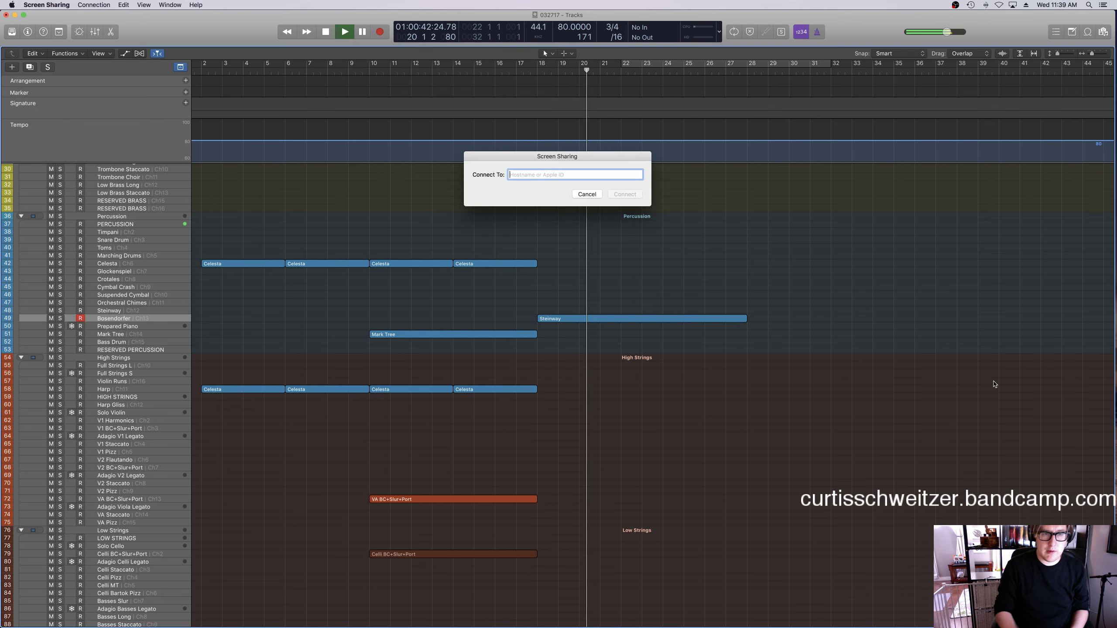
pyautogui.write('Satie.local')
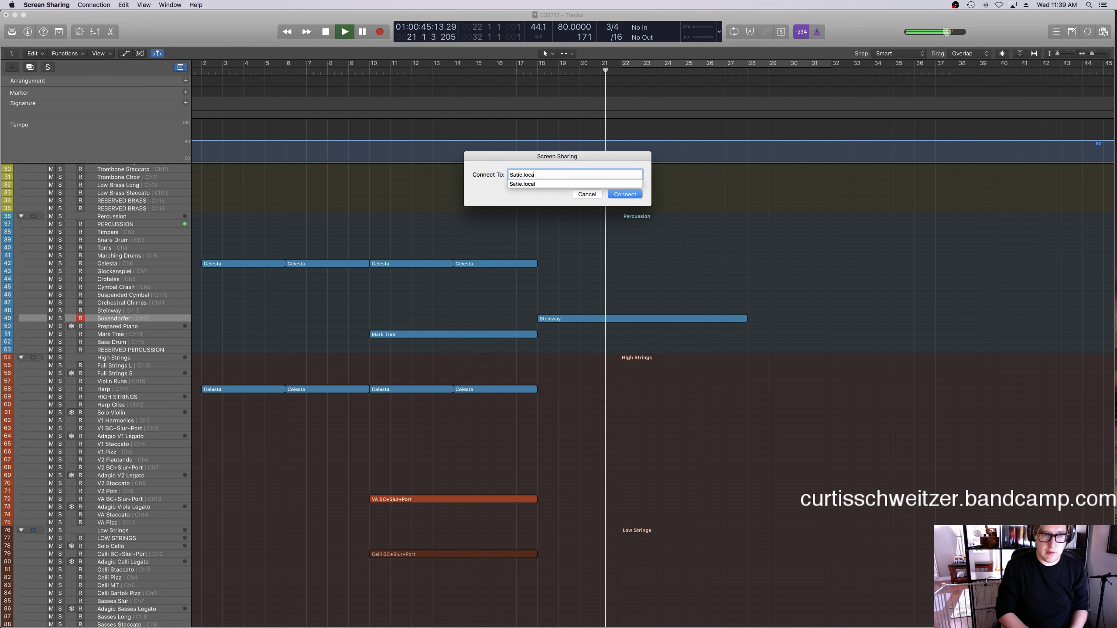
pyautogui.press('Return')
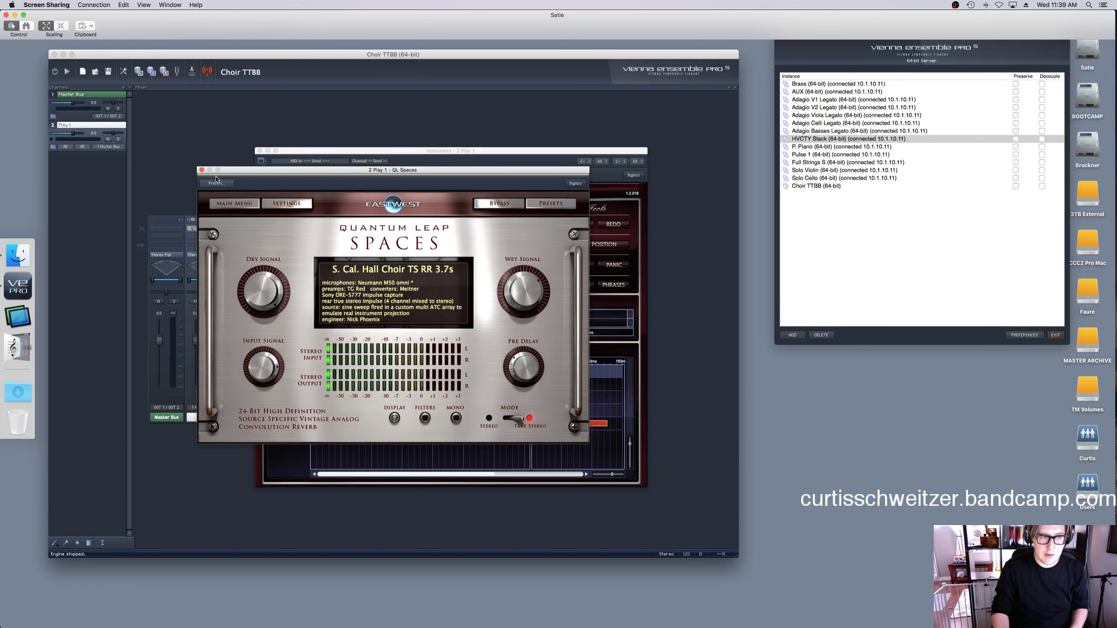
# Close the QL Spaces reverb window and leave the Satie screen sharing session.
pyautogui.click(201, 170)
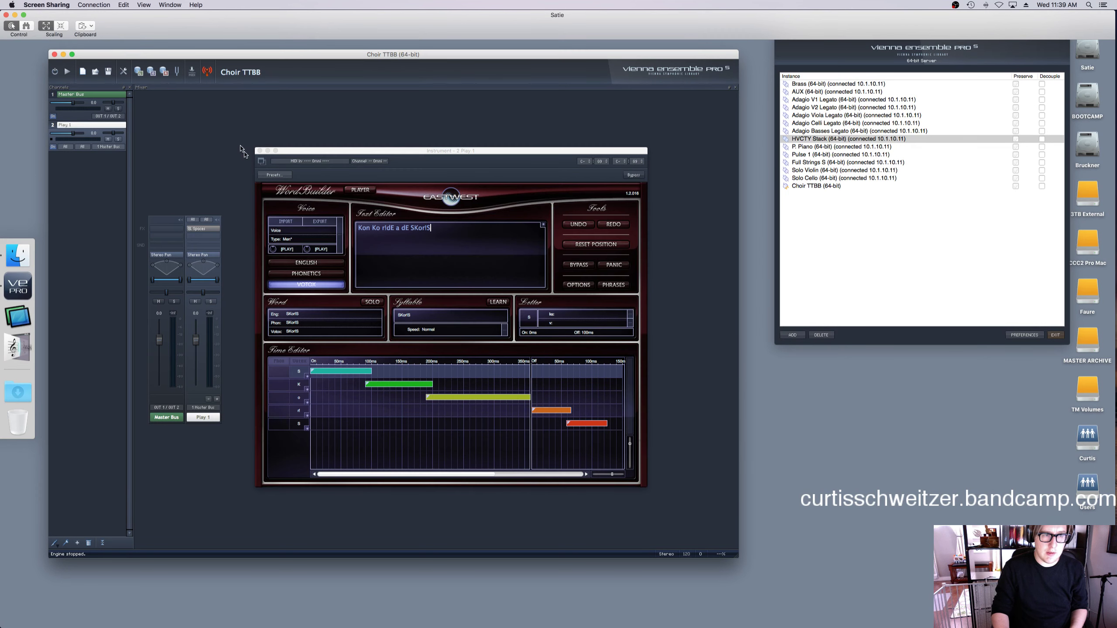
pyautogui.click(62, 3)
pyautogui.click(77, 90)
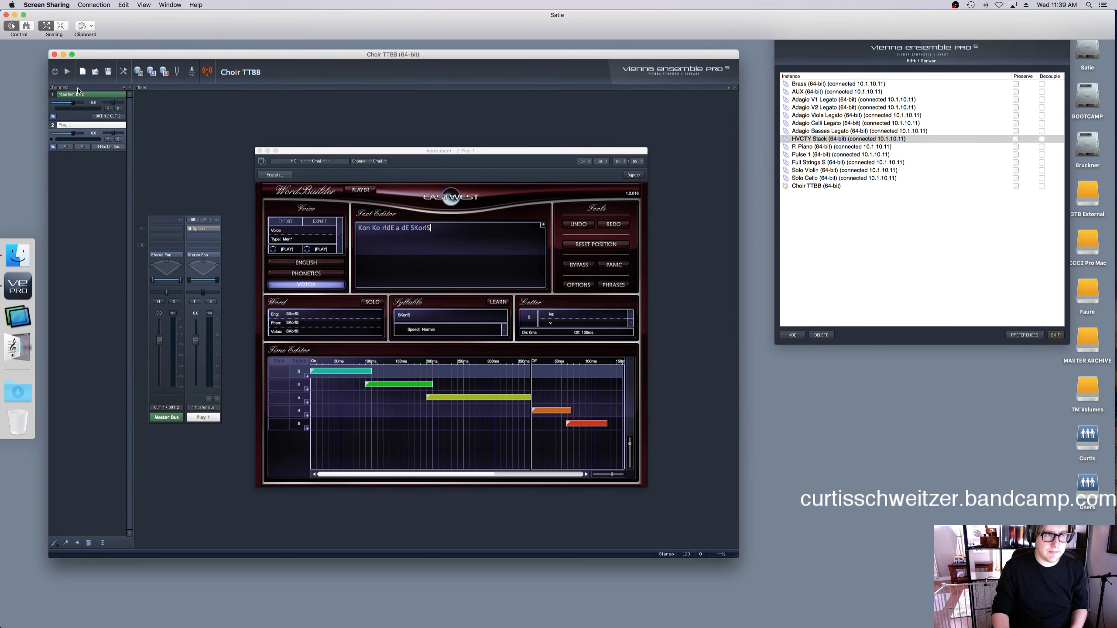
pyautogui.click(24, 4)
pyautogui.click(32, 87)
# Switch to Screen Sharing and connect to Puccini.local with the account password, remembering it in the keychain.
pyautogui.press('super+space')
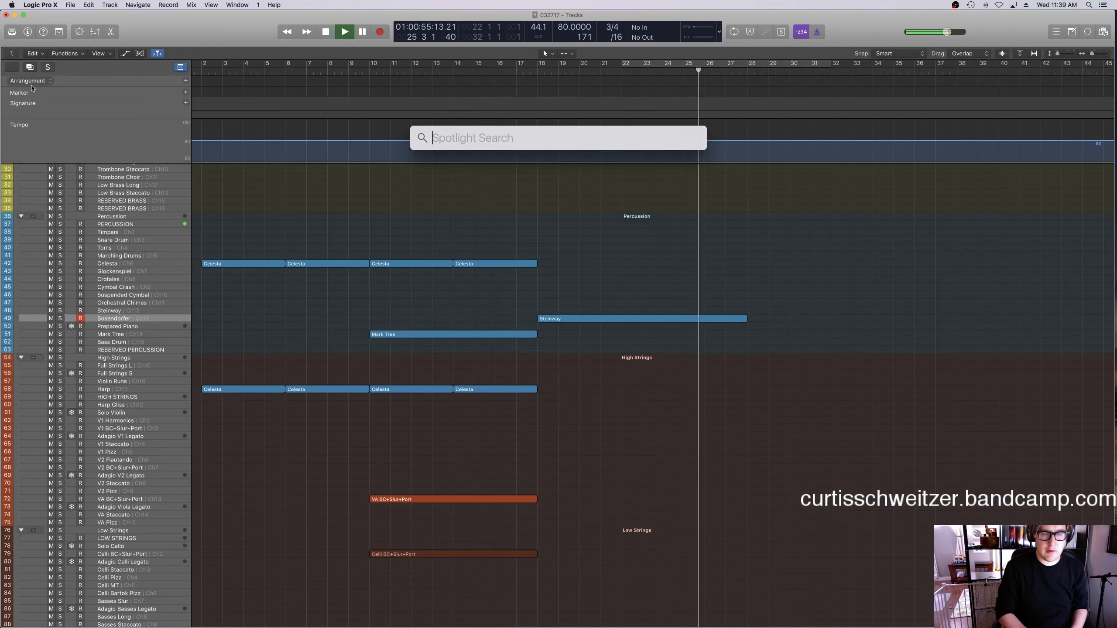
pyautogui.write('s')
pyautogui.press('Return')
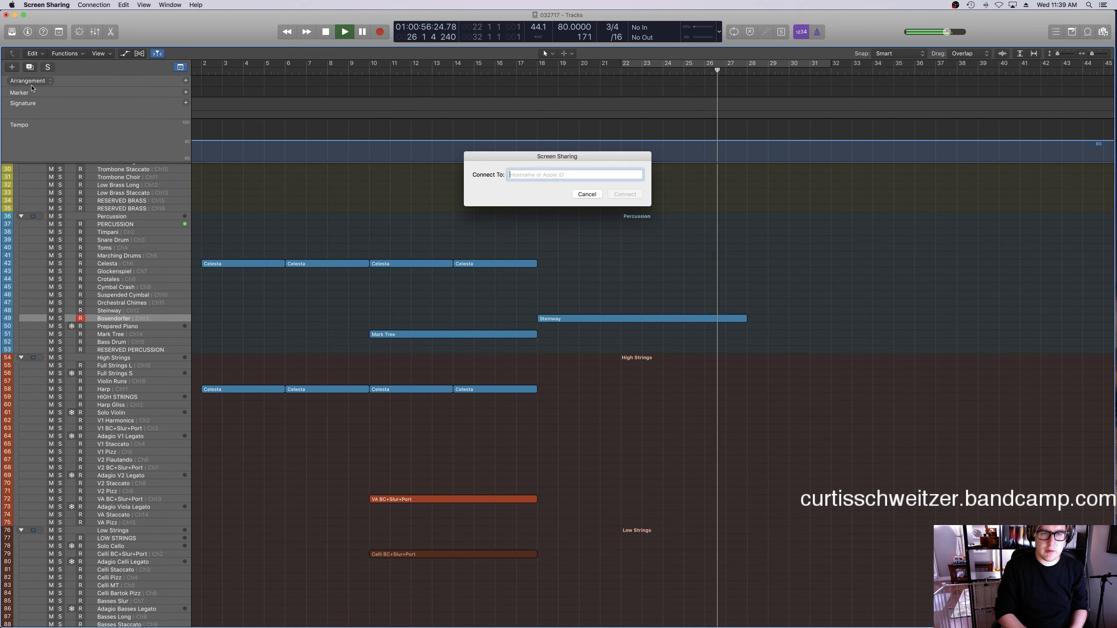
pyautogui.write('Puccini.local')
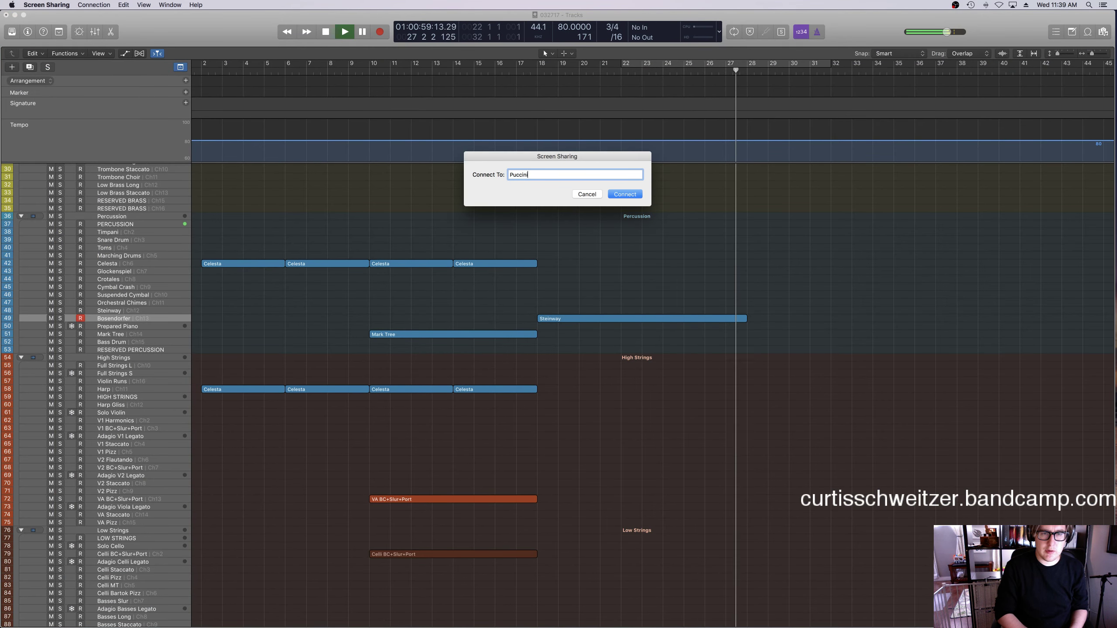
pyautogui.press('Return')
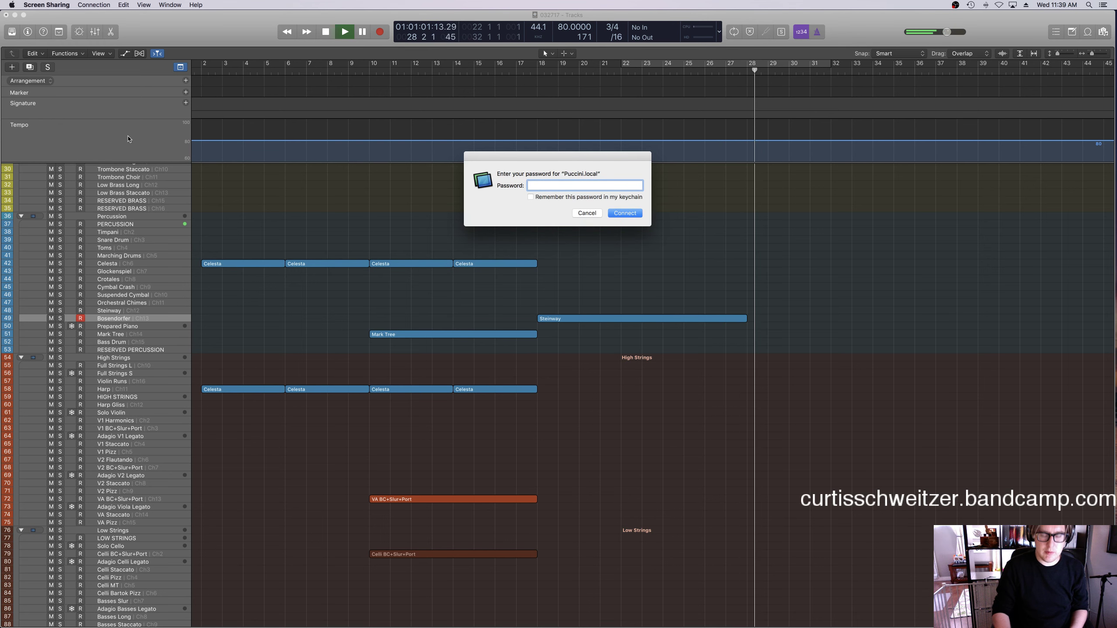
pyautogui.write('••••')
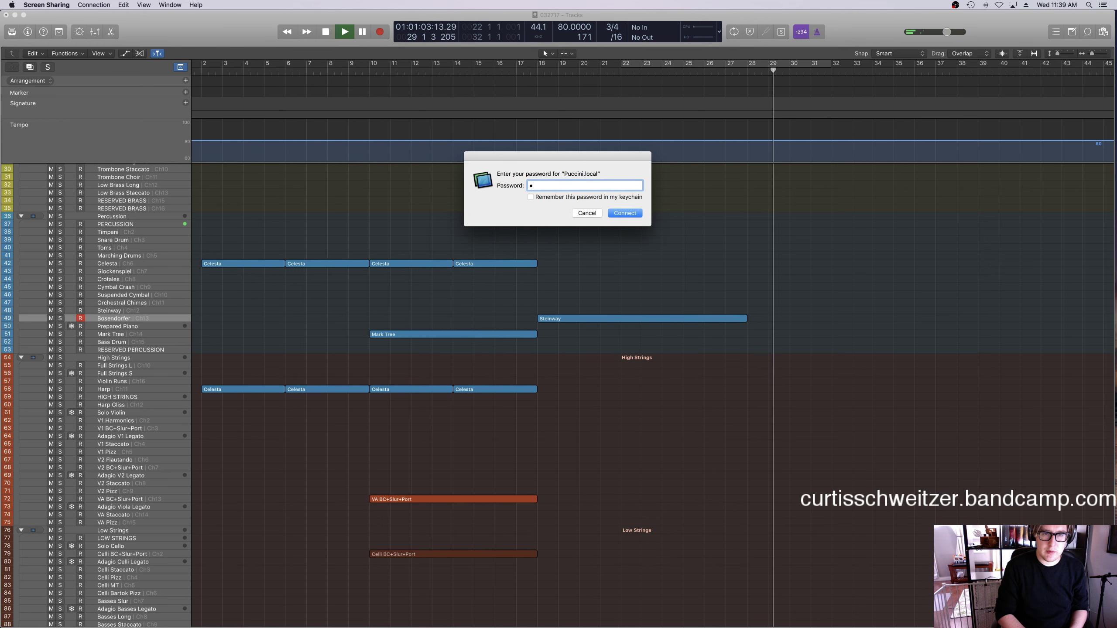
pyautogui.write('•••••')
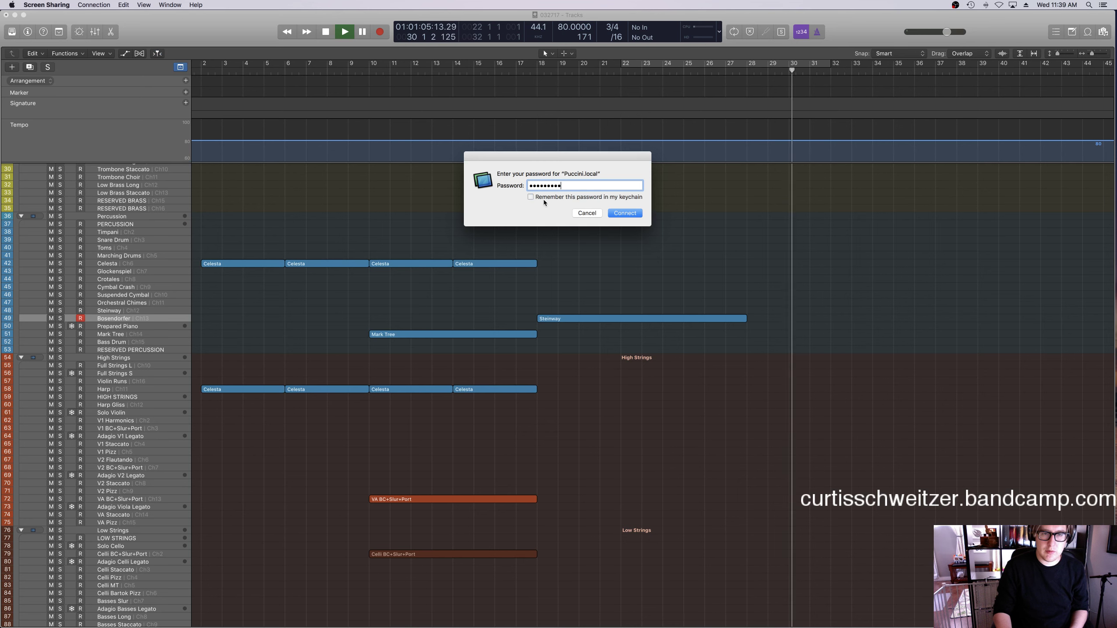
pyautogui.click(530, 196)
pyautogui.click(625, 213)
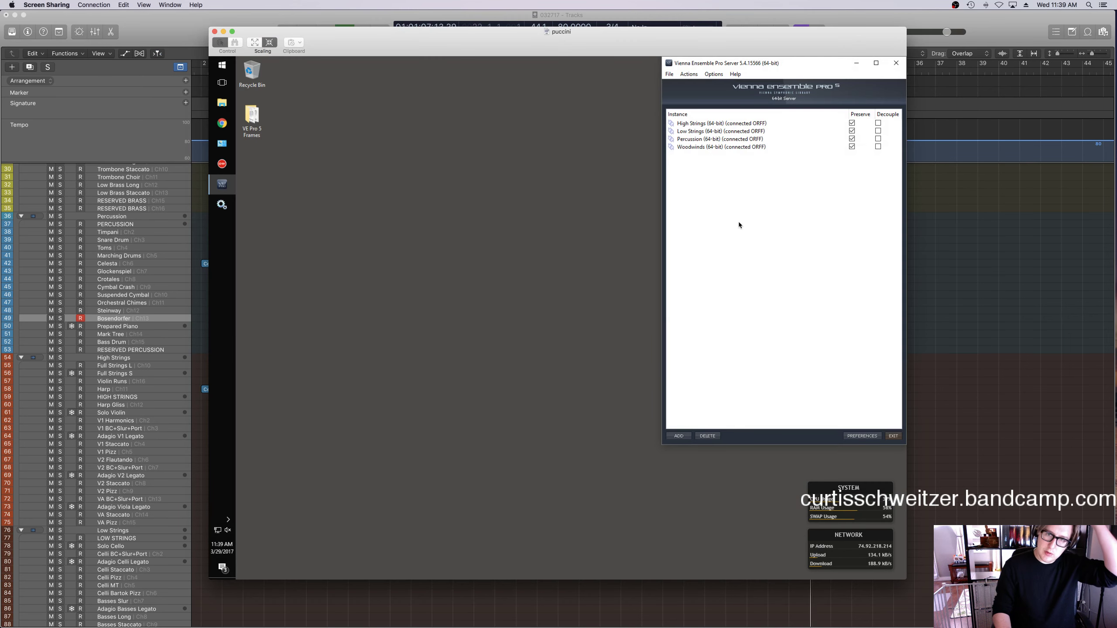
# Open the Percussion instance in Vienna Ensemble Pro and show the Bosi channel's piano instrument.
pyautogui.doubleClick(701, 140)
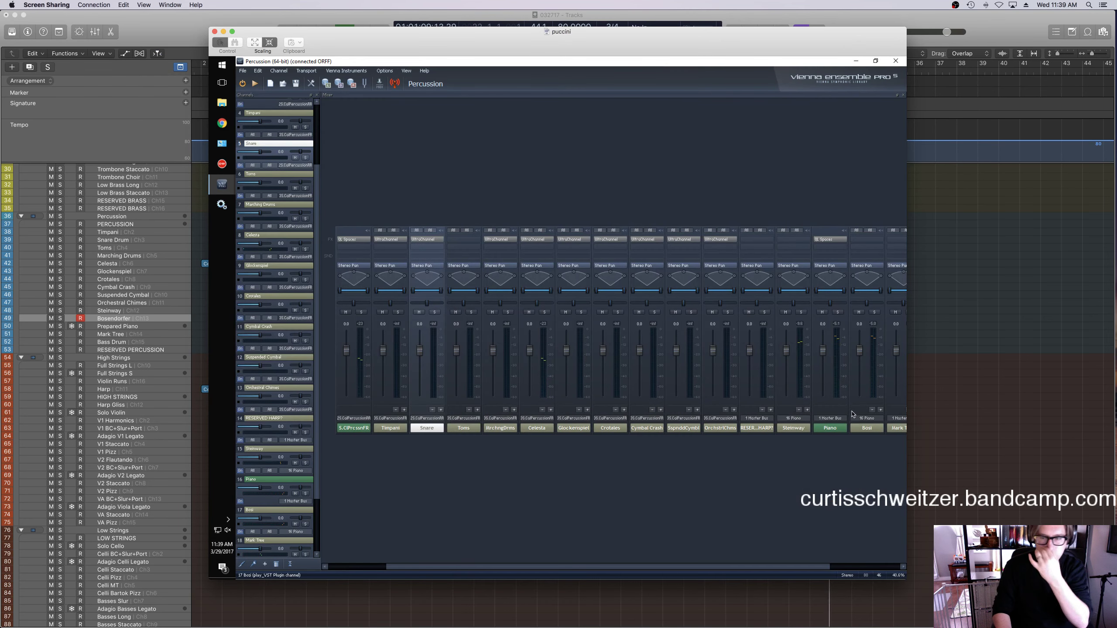
pyautogui.click(857, 427)
pyautogui.doubleClick(857, 426)
# Move the puccini window clear of the arrangement and restart playback in Logic Pro X from about bar 12.
pyautogui.moveTo(717, 44); pyautogui.dragTo(455, 77)
pyautogui.press('space')
pyautogui.moveTo(606, 66); pyautogui.dragTo(434, 221)
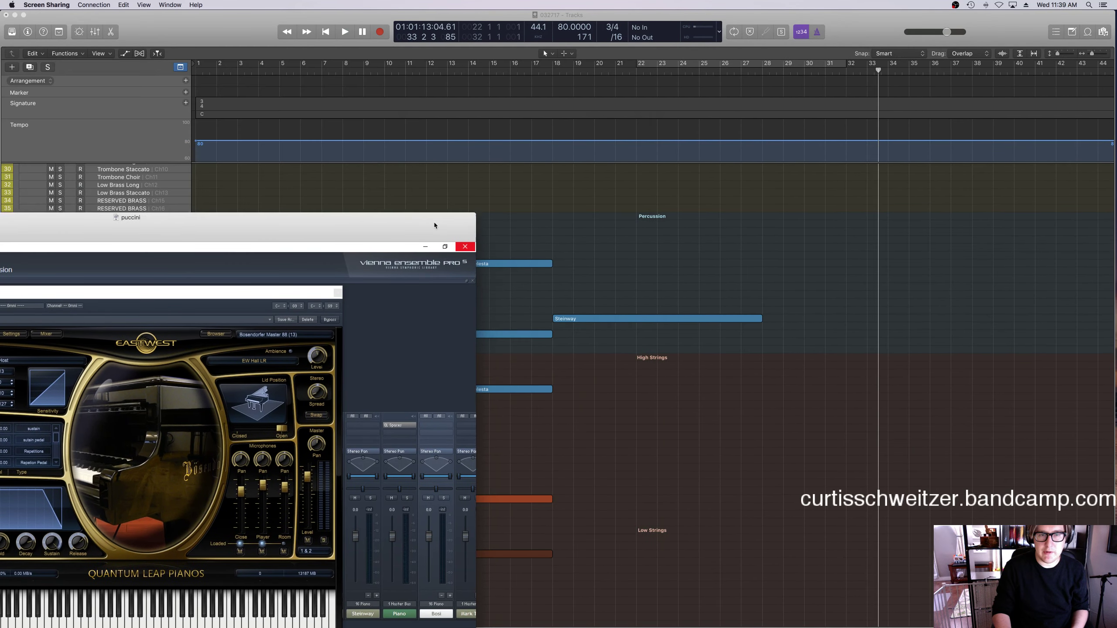
pyautogui.click(428, 75)
pyautogui.press('space')
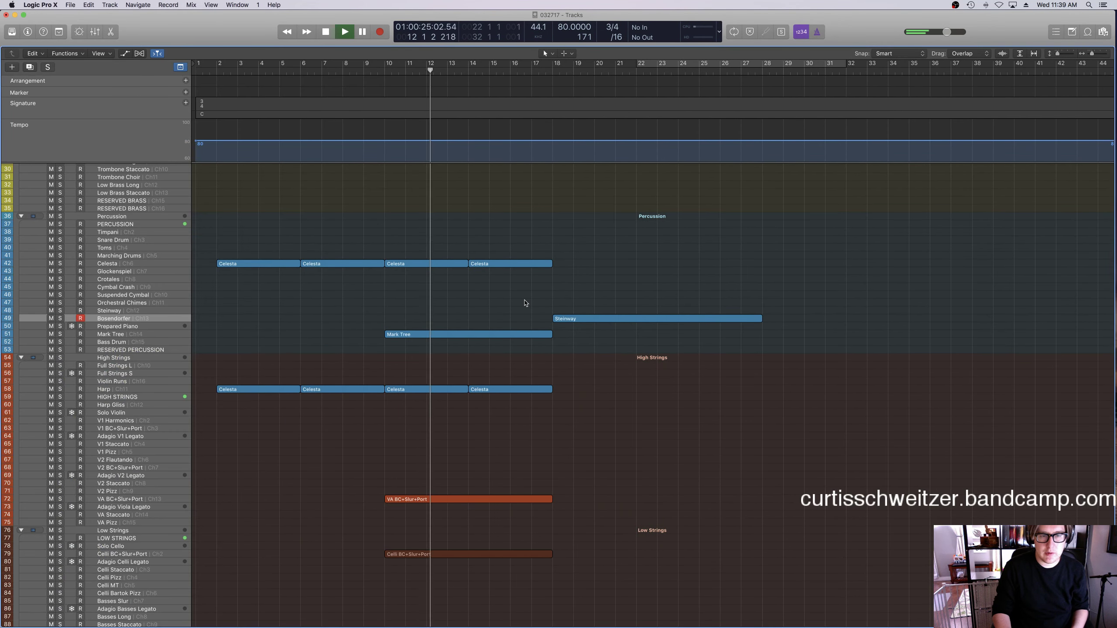
# Return to the puccini Screen Sharing window and position it so the whole Bosendorfer instrument is in view.
pyautogui.press('super+Tab')
pyautogui.moveTo(311, 222); pyautogui.dragTo(464, 99)
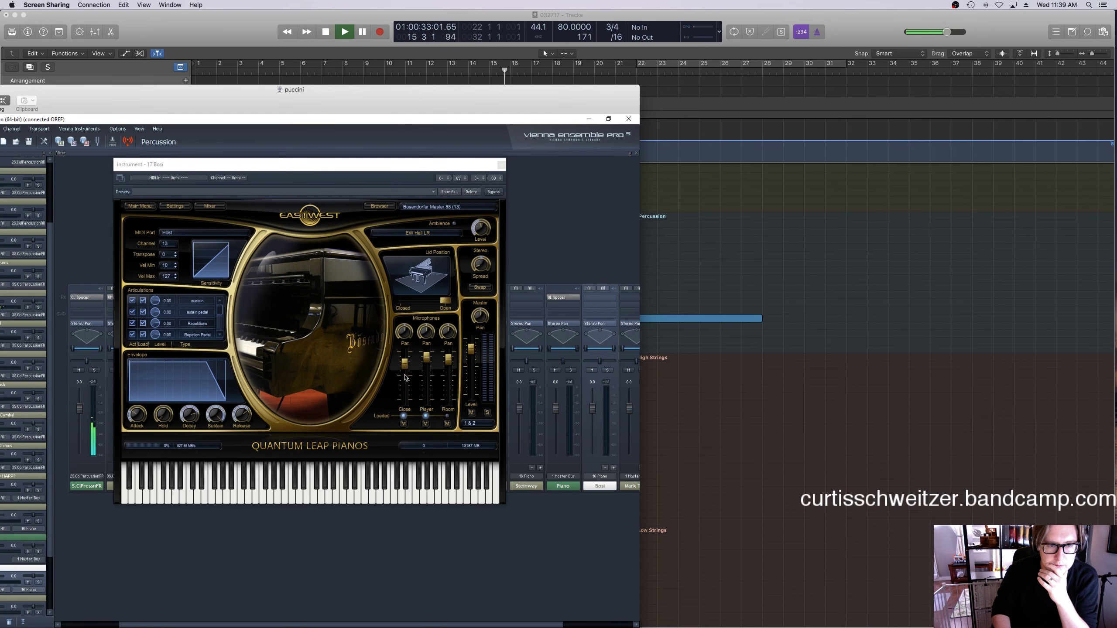
pyautogui.moveTo(423, 99); pyautogui.dragTo(522, 38)
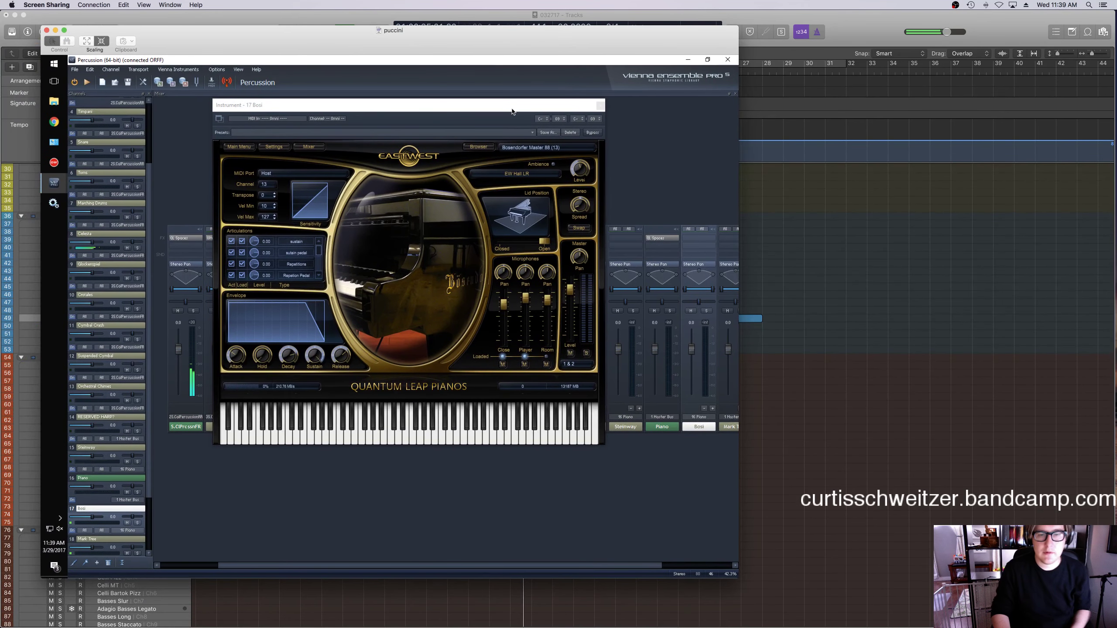
# Lower the Bosendorfer's Close microphone fader and slightly reduce its master level while playing back the Logic Pro X arrangement.
pyautogui.click(877, 260)
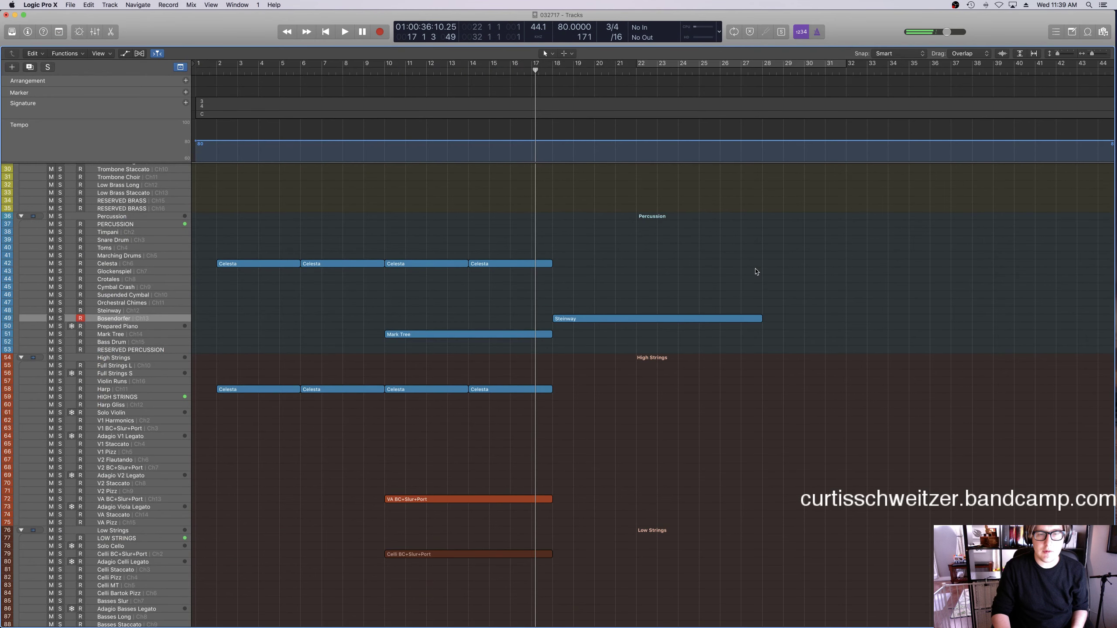
pyautogui.press('super+Tab')
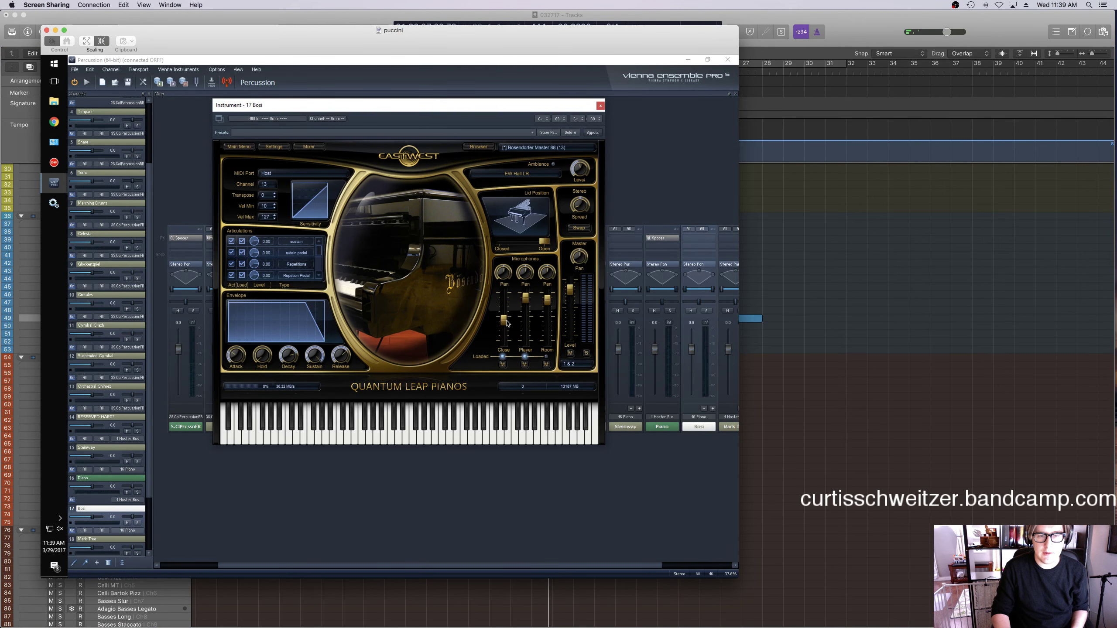
pyautogui.click(801, 297)
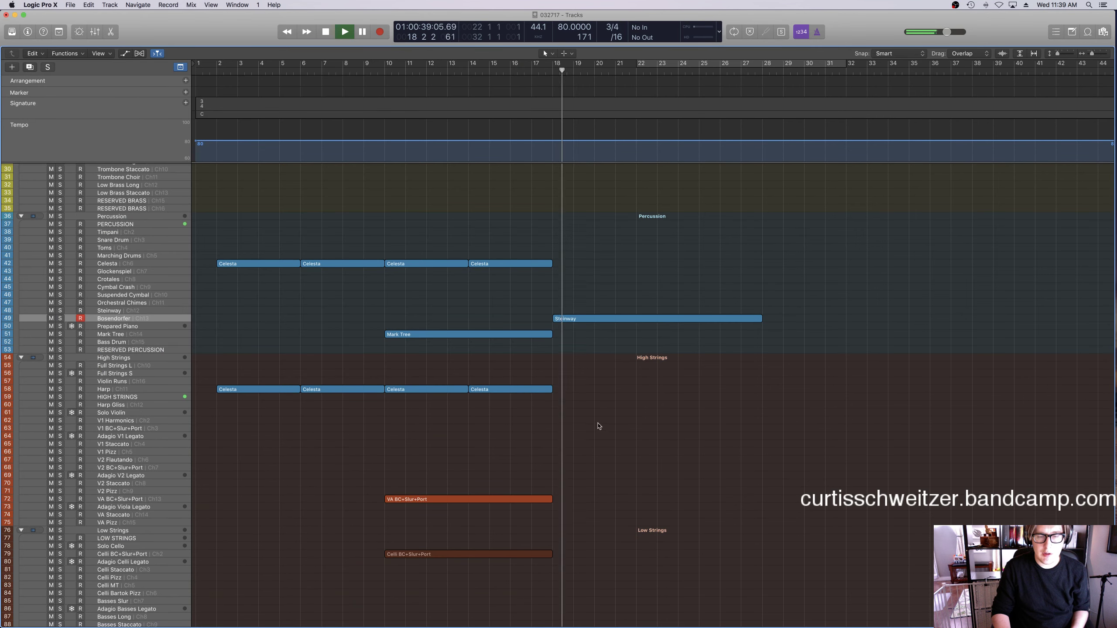
pyautogui.press('super+Tab')
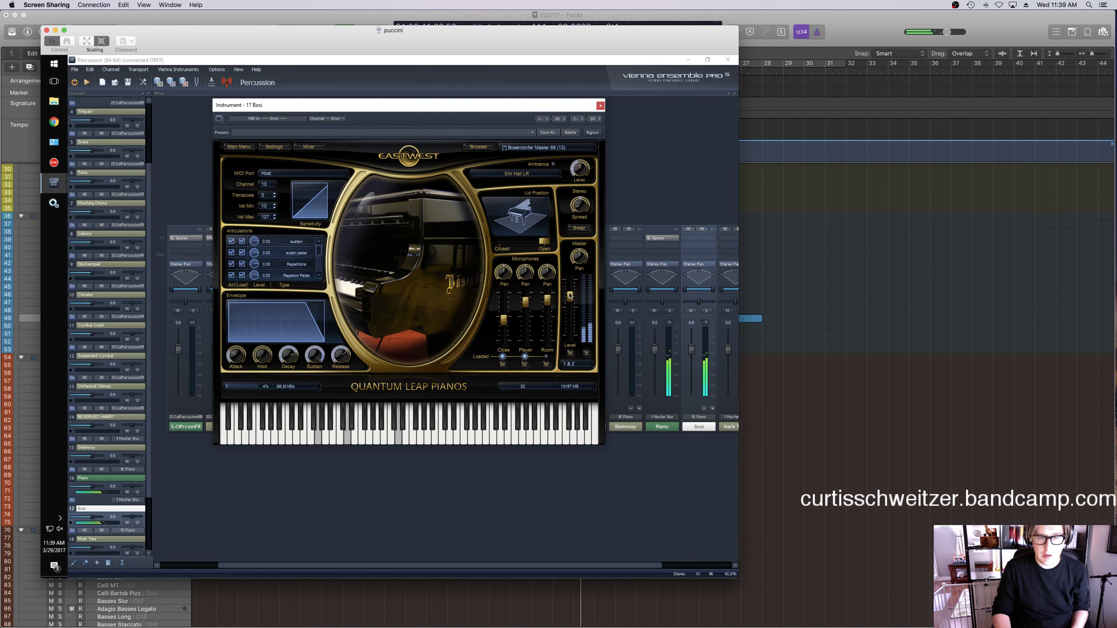
pyautogui.click(785, 297)
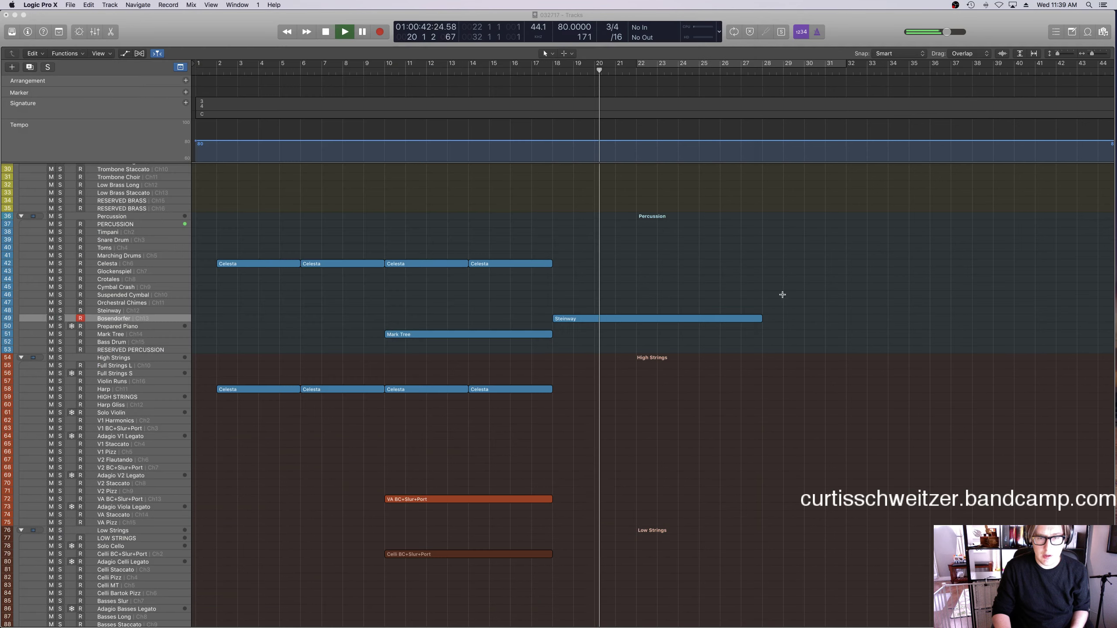
# Restart playback ahead of bar 14 to hear the transition into the piano passage.
pyautogui.press('e')
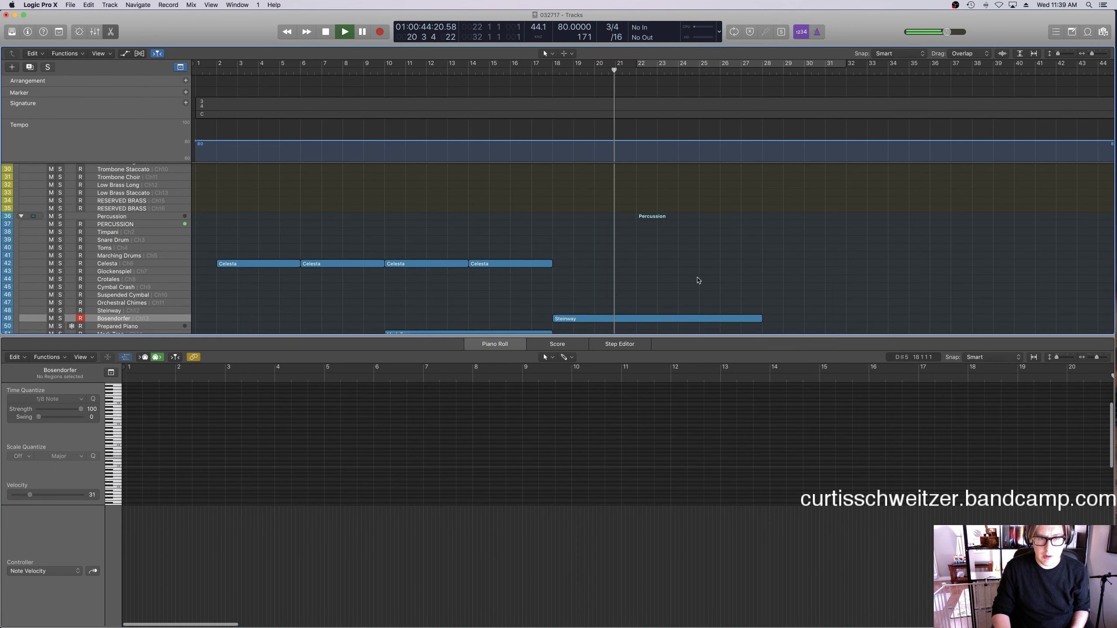
pyautogui.press('e')
pyautogui.press('space')
pyautogui.press('space')
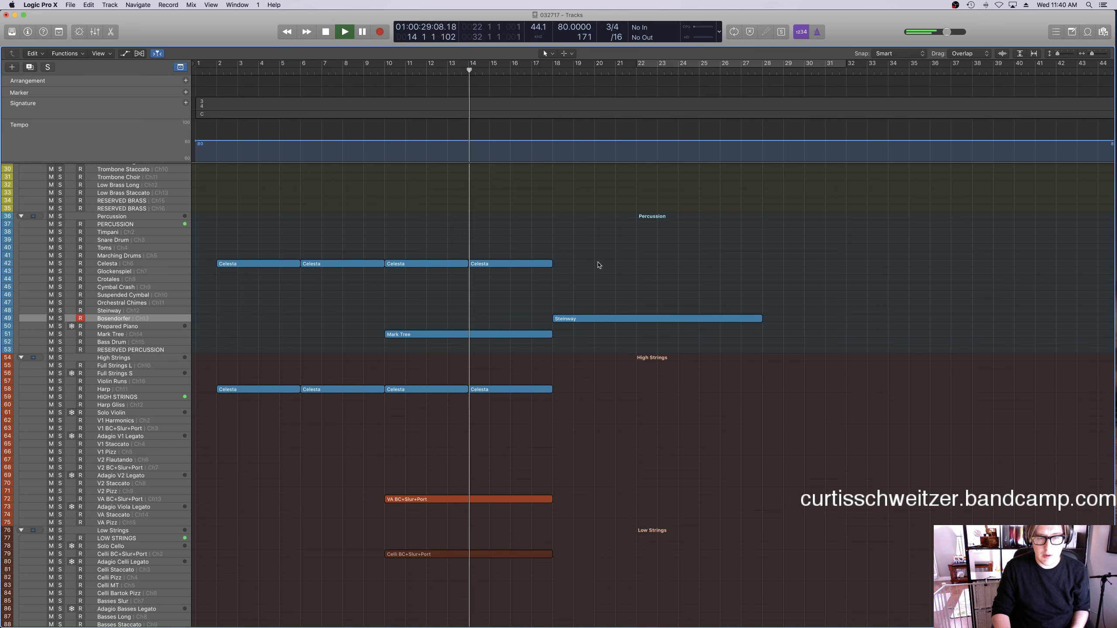
# Try looping the bar 14 regions on the Celesta and Harp tracks out to bar 26, and pull both back to bar 18.
pyautogui.click(527, 262)
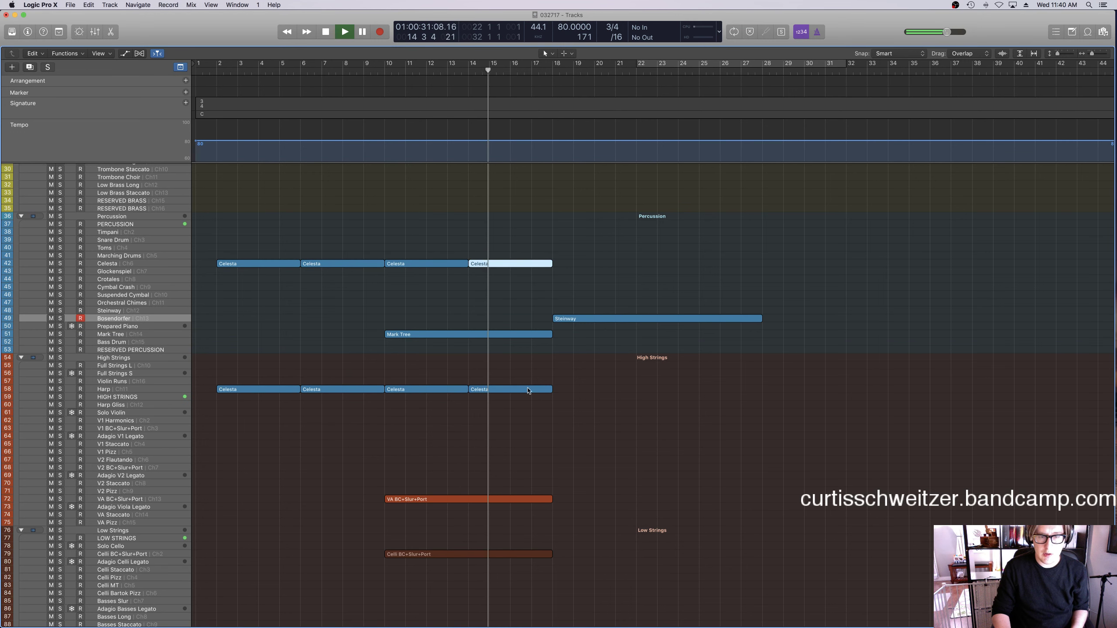
pyautogui.keyDown('shift'); pyautogui.click(547, 389); pyautogui.keyUp('shift')
pyautogui.moveTo(550, 389); pyautogui.dragTo(721, 389)
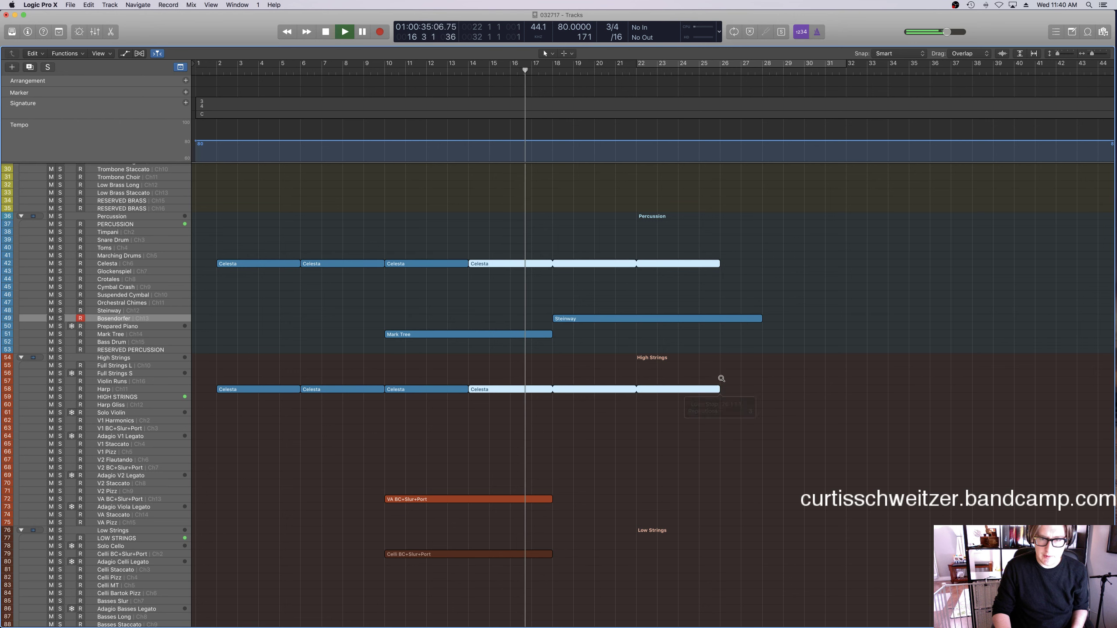
pyautogui.click(718, 374)
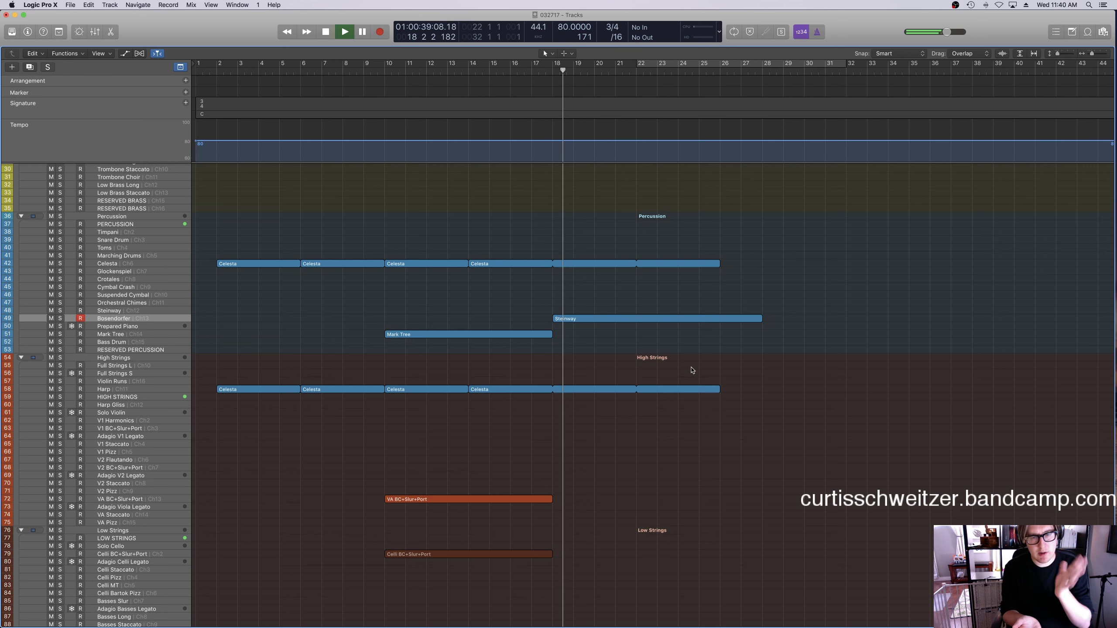
pyautogui.moveTo(719, 389); pyautogui.dragTo(535, 392)
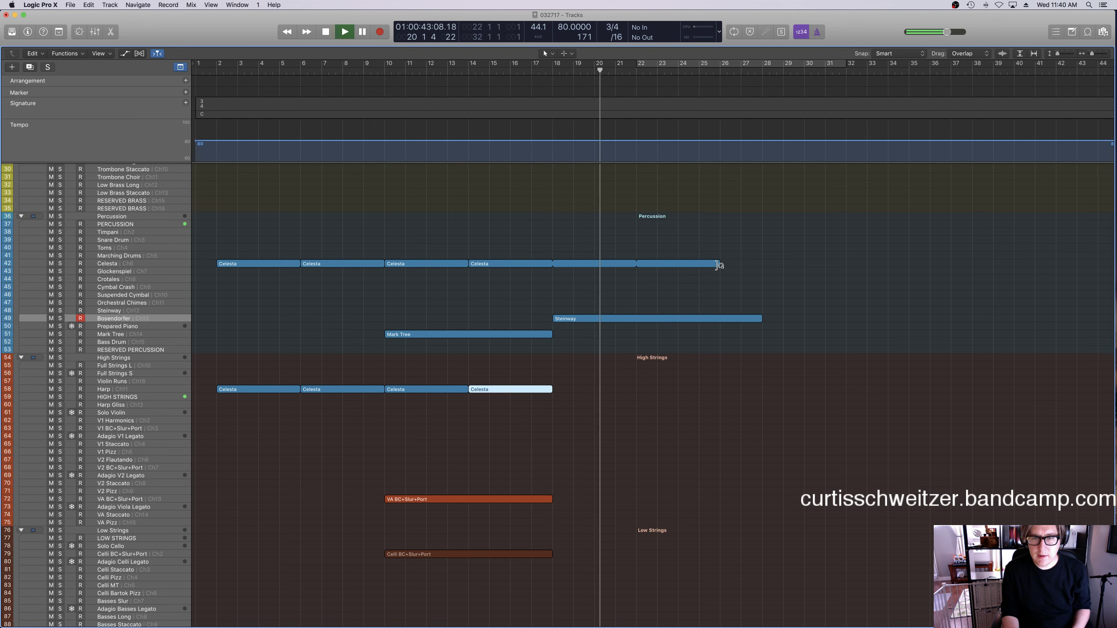
pyautogui.moveTo(721, 264); pyautogui.dragTo(553, 267)
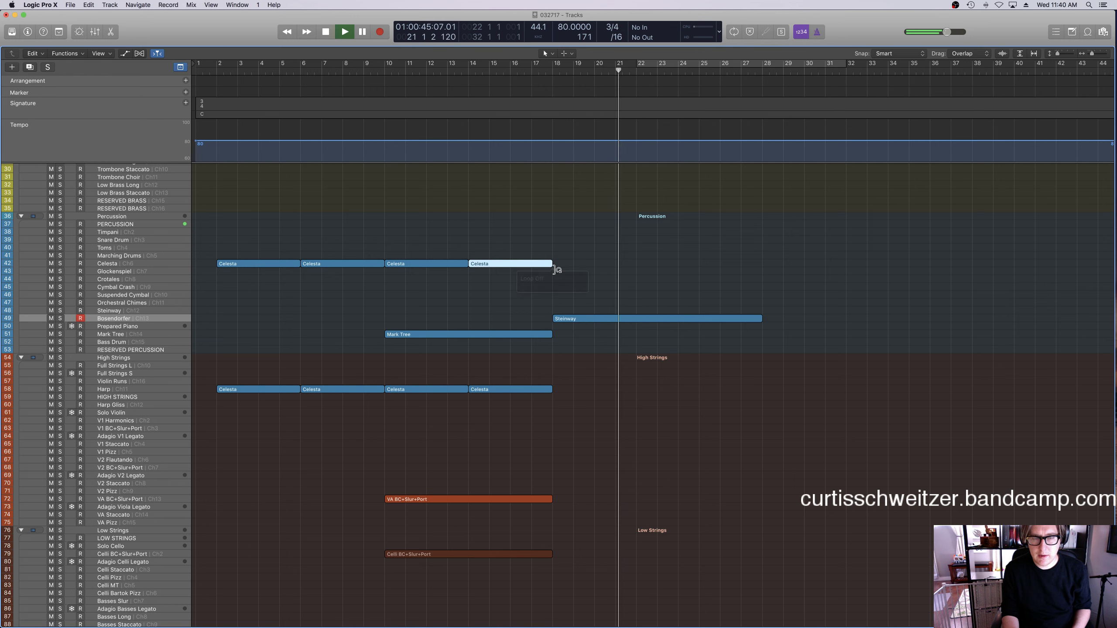
# Make the Celesta track the recording target and stop playback.
pyautogui.click(149, 265)
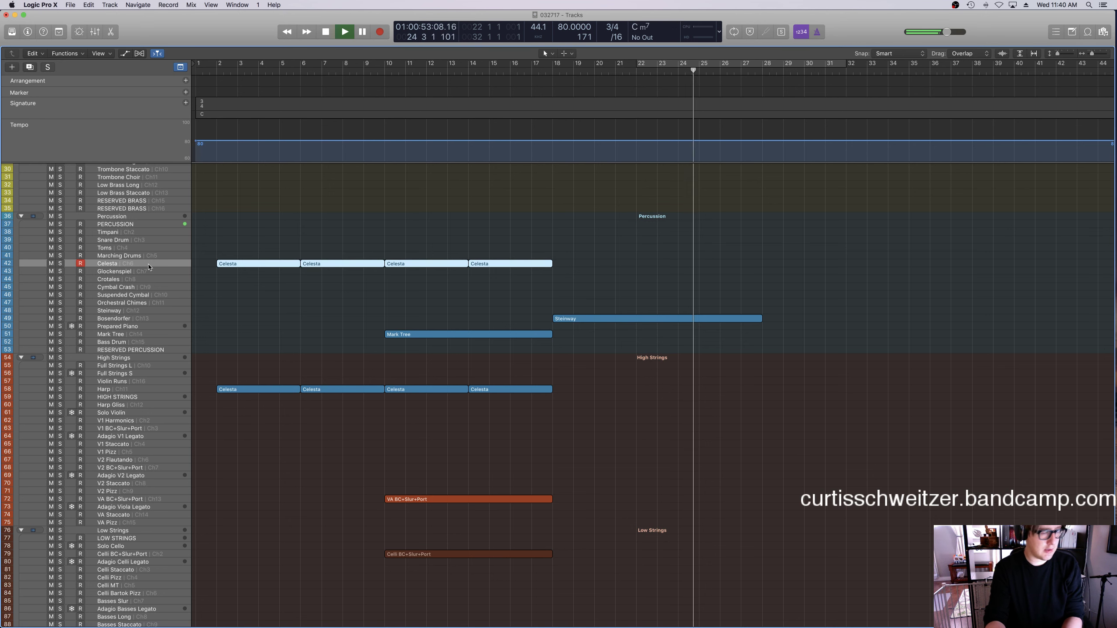
pyautogui.press('space')
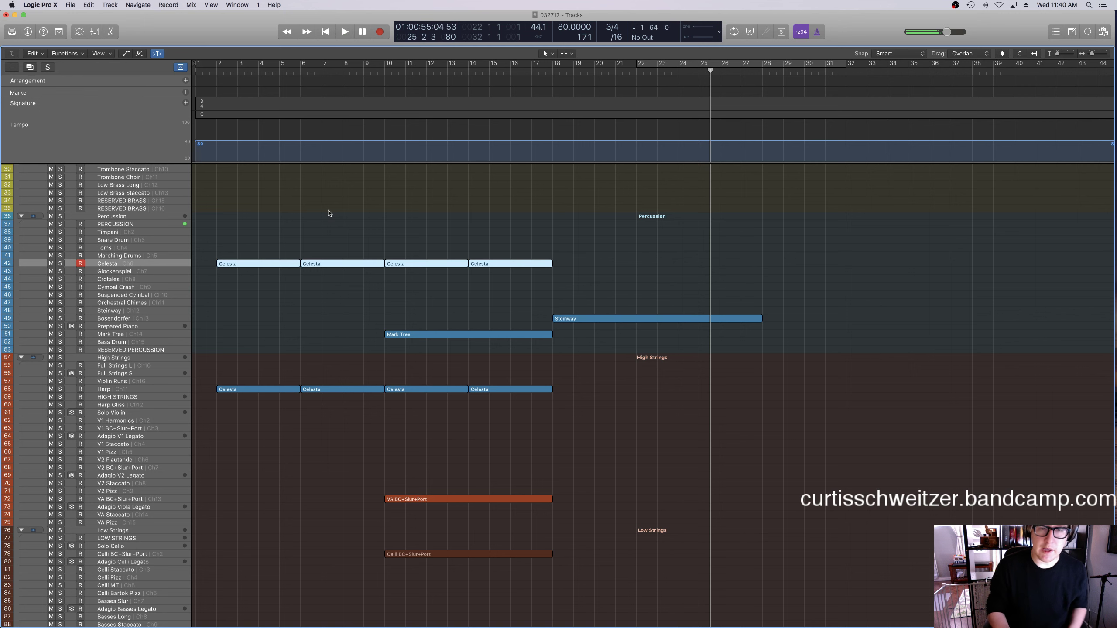
# Try to record a Celesta take leading in from bar 17.
pyautogui.doubleClick(560, 72)
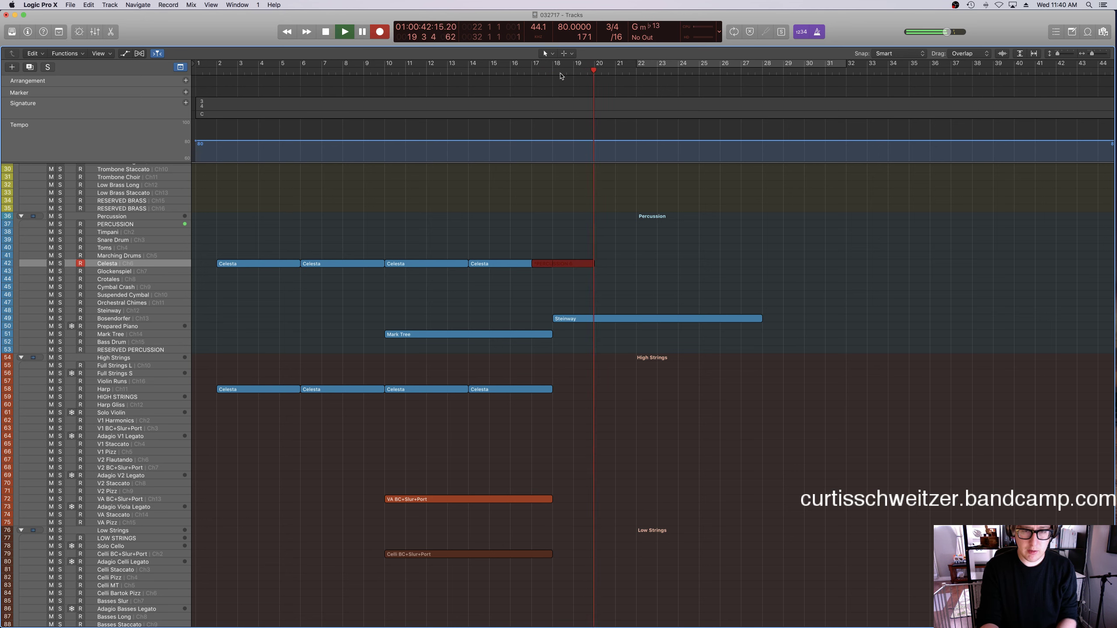
pyautogui.press('n')
pyautogui.press('space')
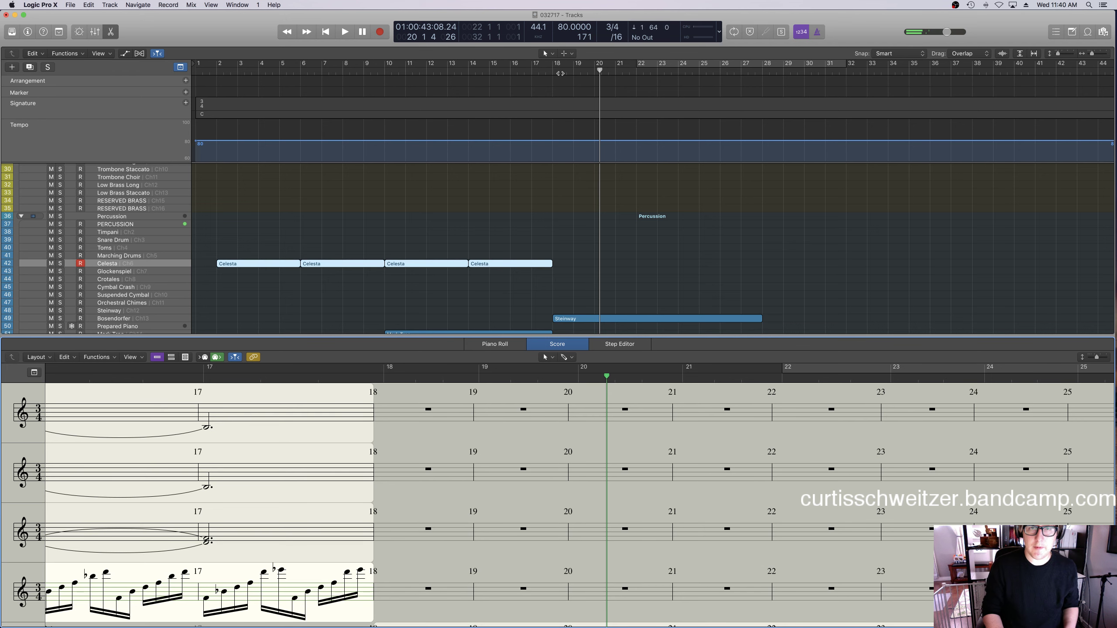
# Record a two-bar Celesta arpeggio phrase over bars 18 and 19.
pyautogui.click(560, 73)
pyautogui.press('space')
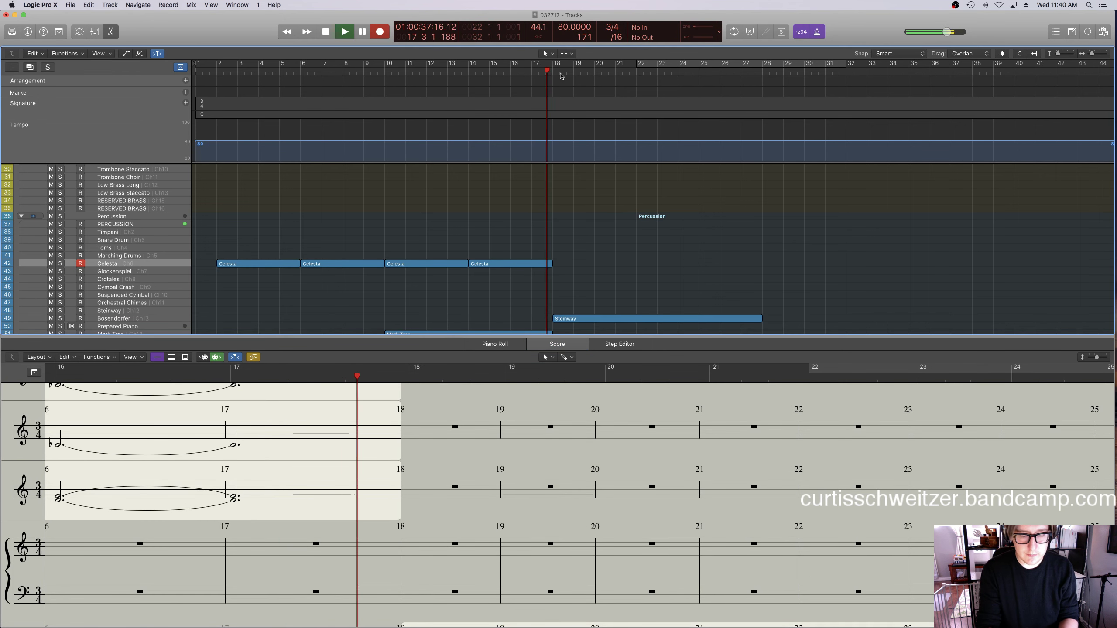
pyautogui.press('r')
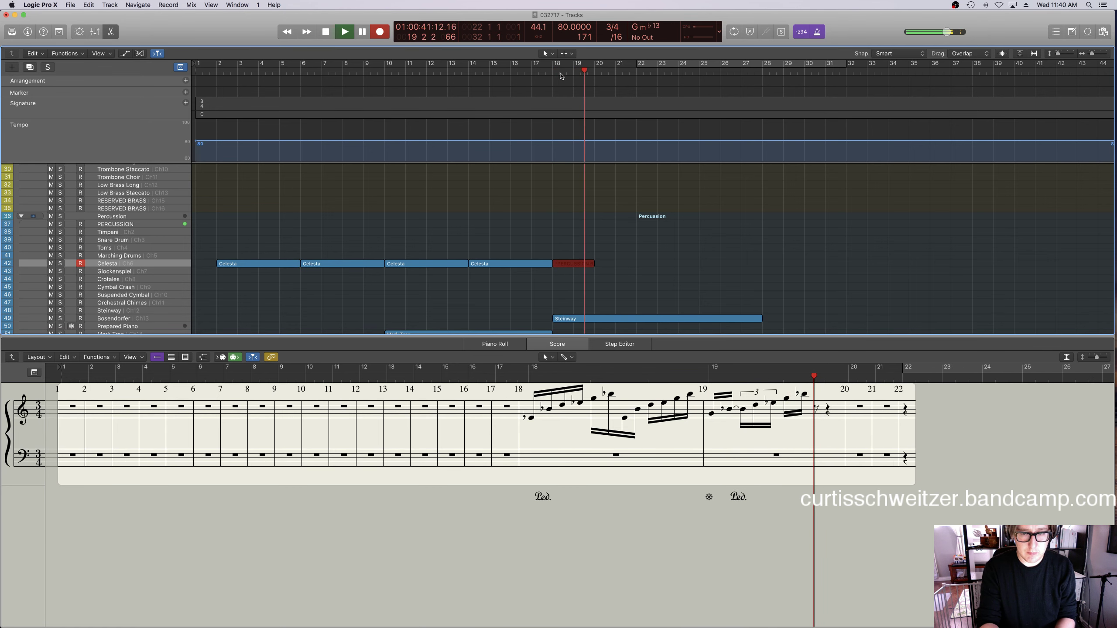
pyautogui.press('space')
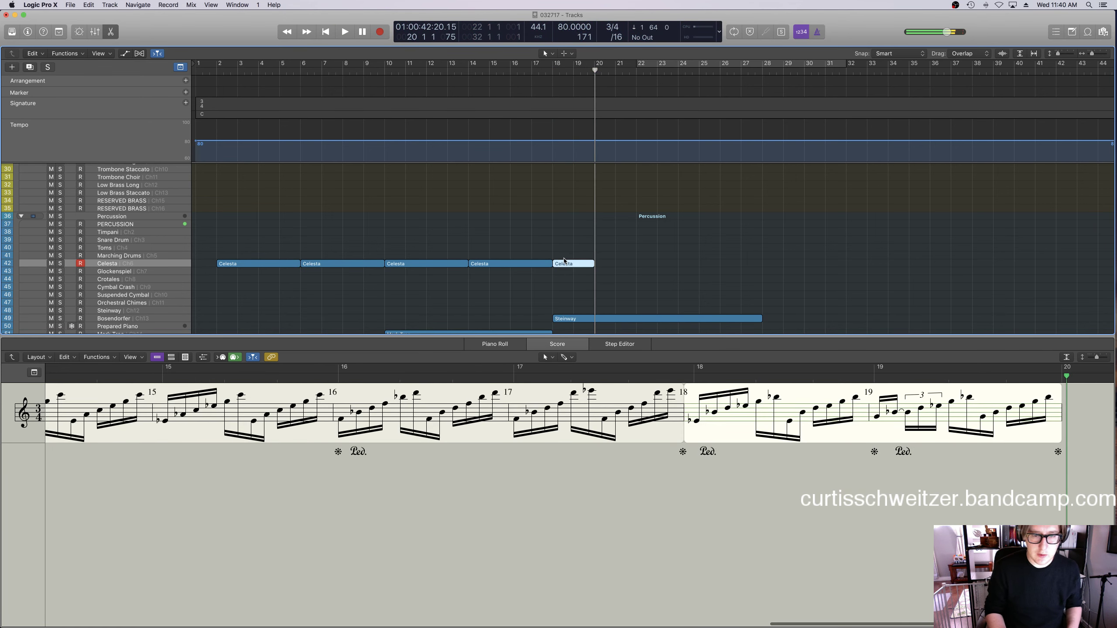
# Quantize all notes of the new bar 18 Celesta region to 1/16 Note in the Piano Roll.
pyautogui.press('e')
pyautogui.press('e')
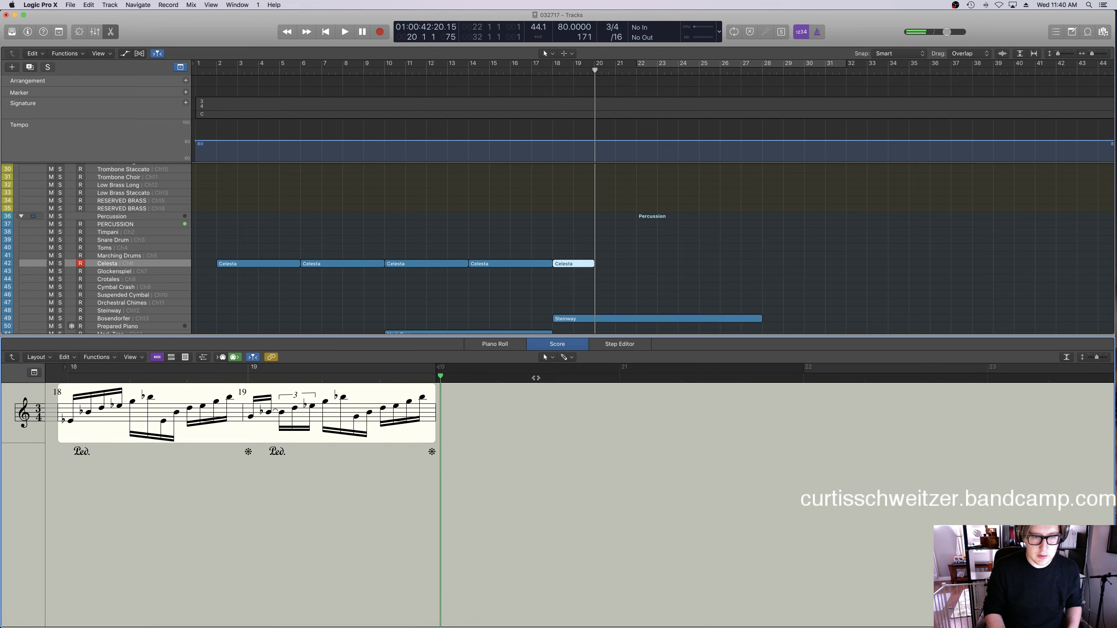
pyautogui.click(495, 344)
pyautogui.press('super+a')
pyautogui.press('z')
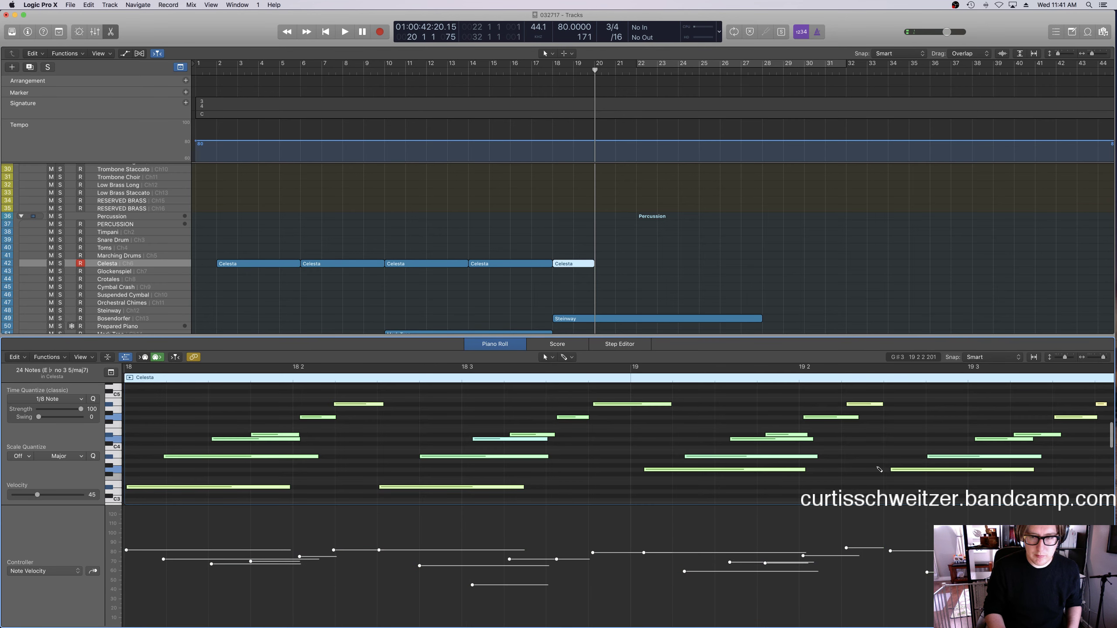
pyautogui.click(64, 398)
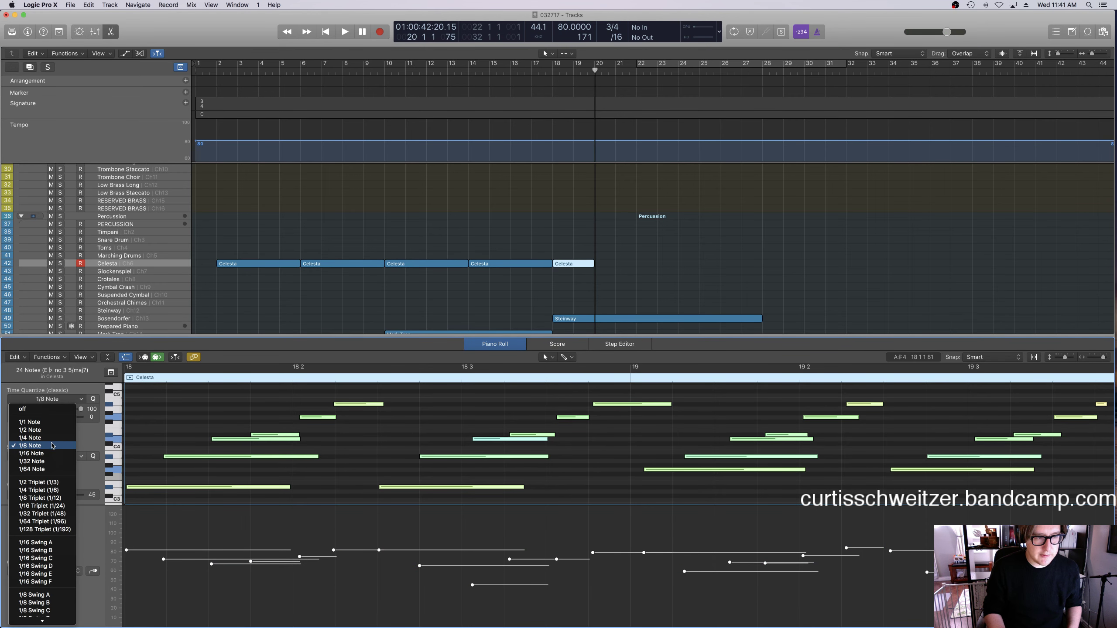
pyautogui.click(45, 453)
# Play the arrangement from about bar 18 to review the new Celesta phrase against the piano passage.
pyautogui.click(555, 71)
pyautogui.click(602, 206)
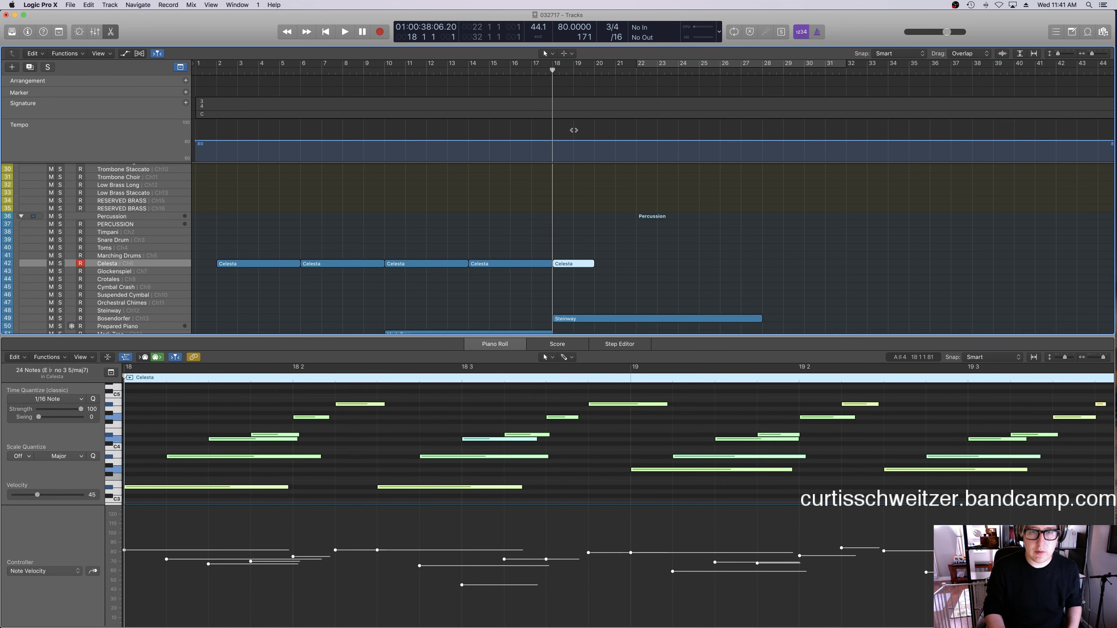
pyautogui.press('space')
pyautogui.press('e')
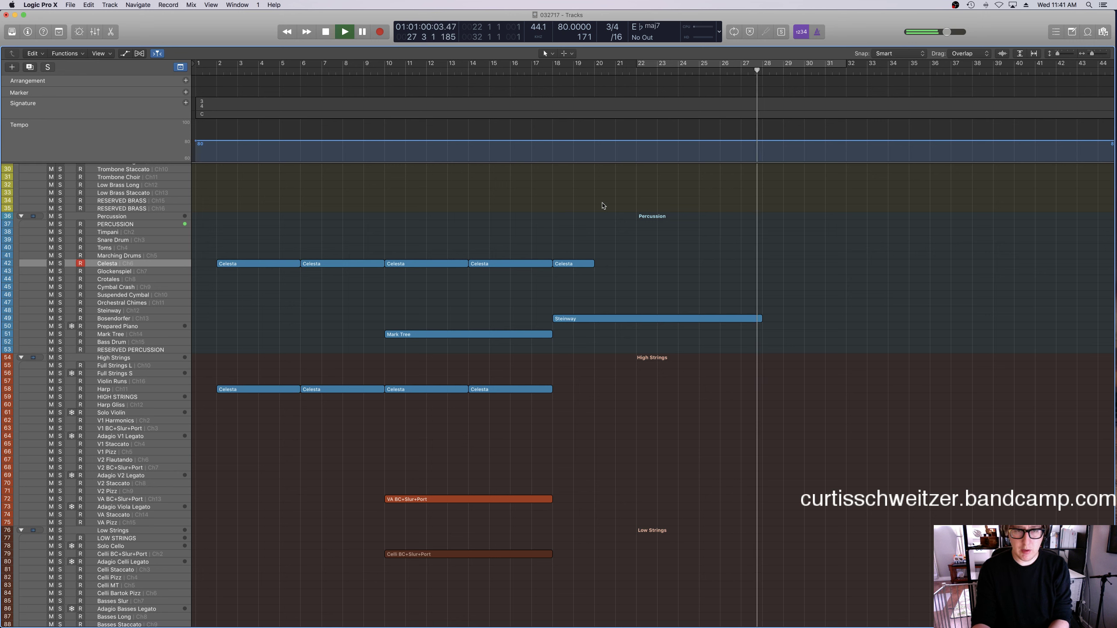
pyautogui.press('space')
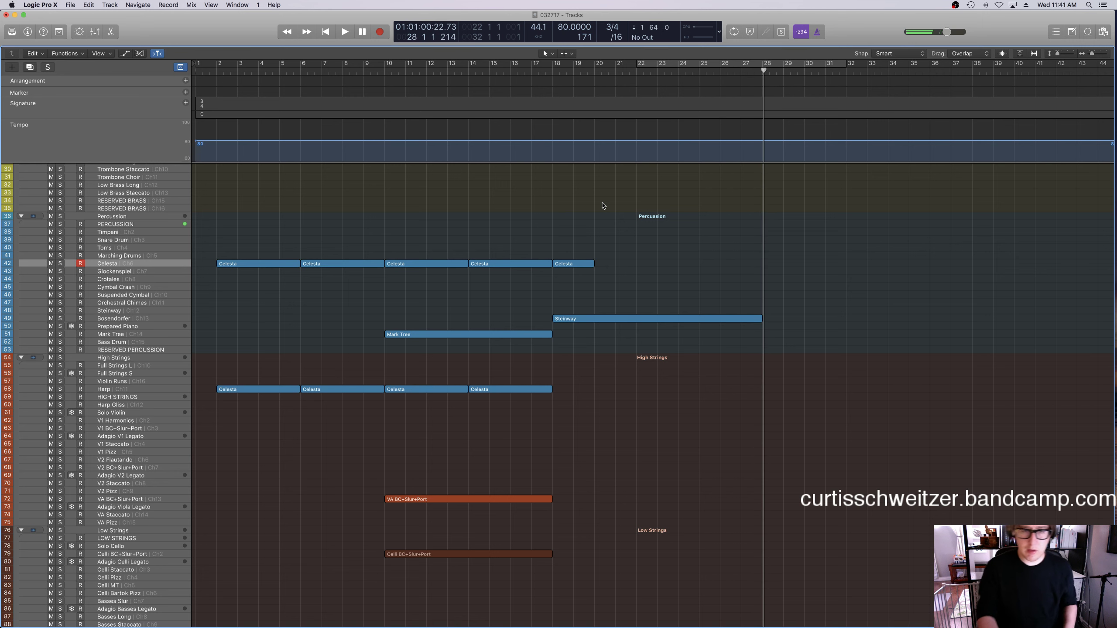
pyautogui.click(547, 78)
pyautogui.press('space')
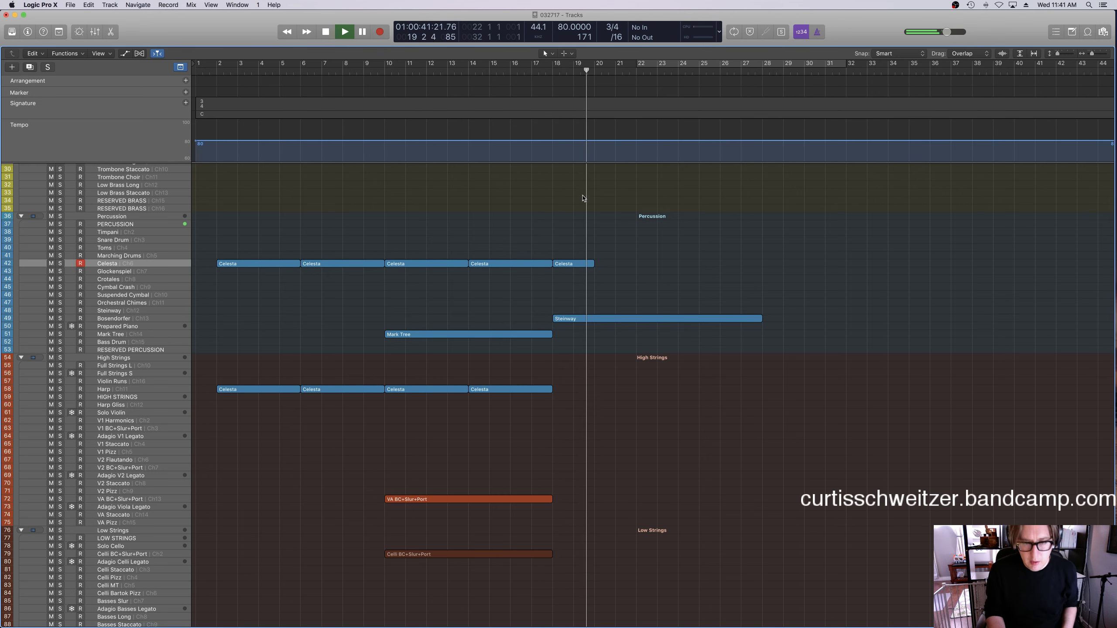
pyautogui.press('space')
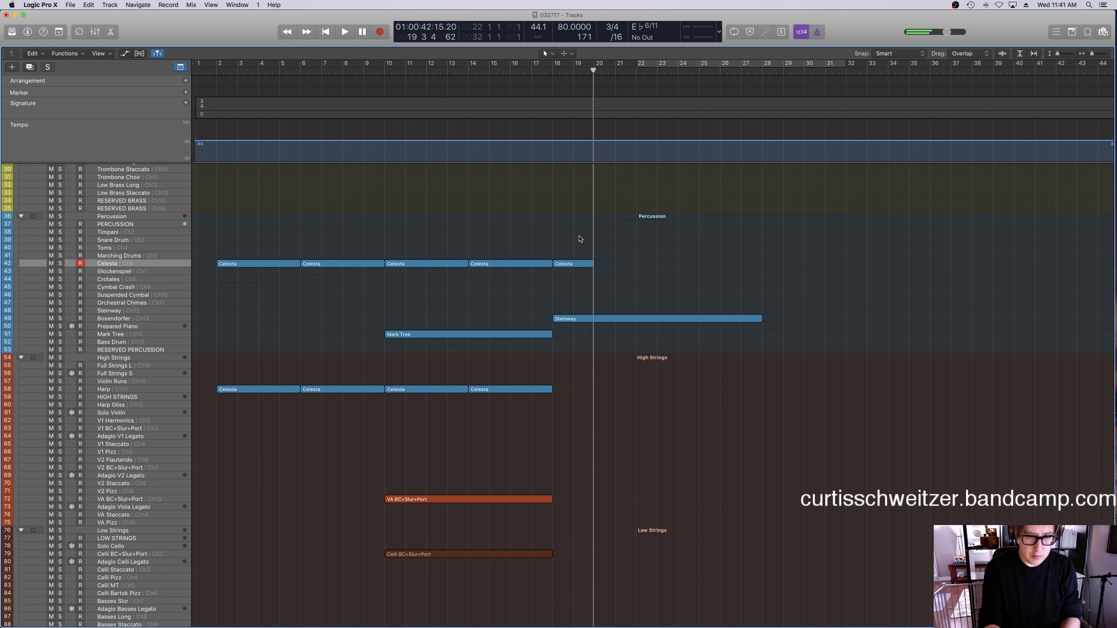
# Record the Celesta continuation over bars 20 and 21 and join it with the bar 18 region.
pyautogui.press('space')
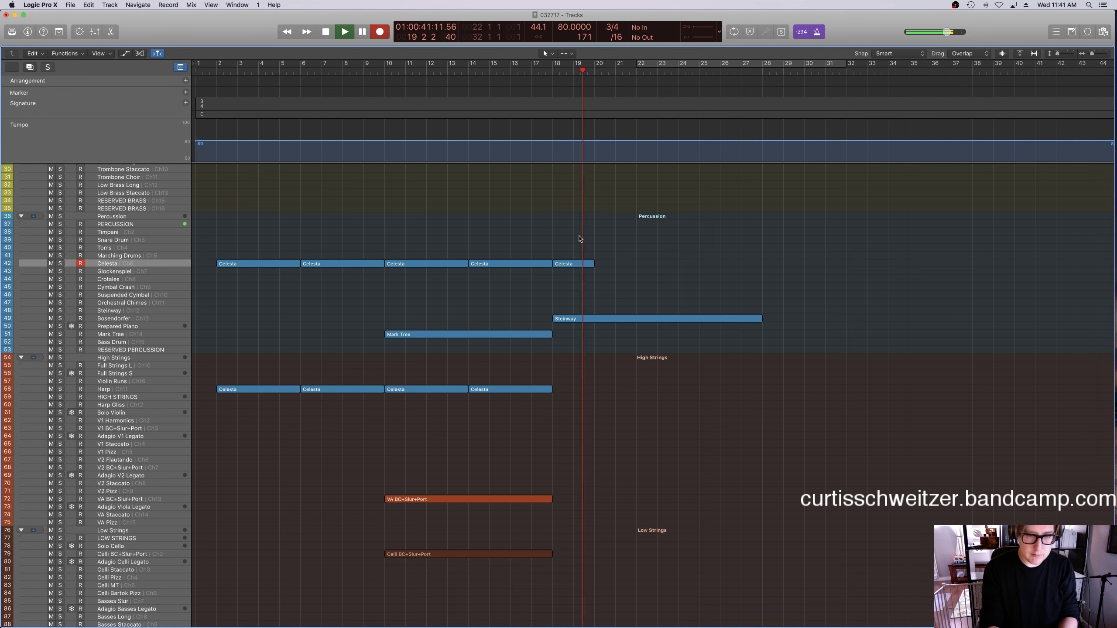
pyautogui.press('r')
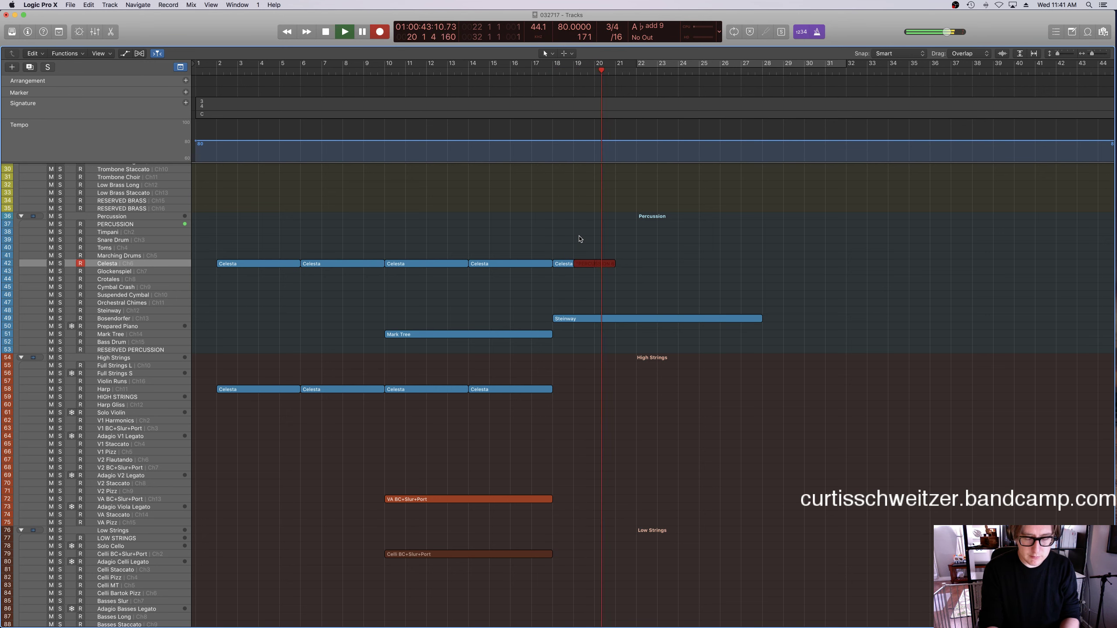
pyautogui.press('space')
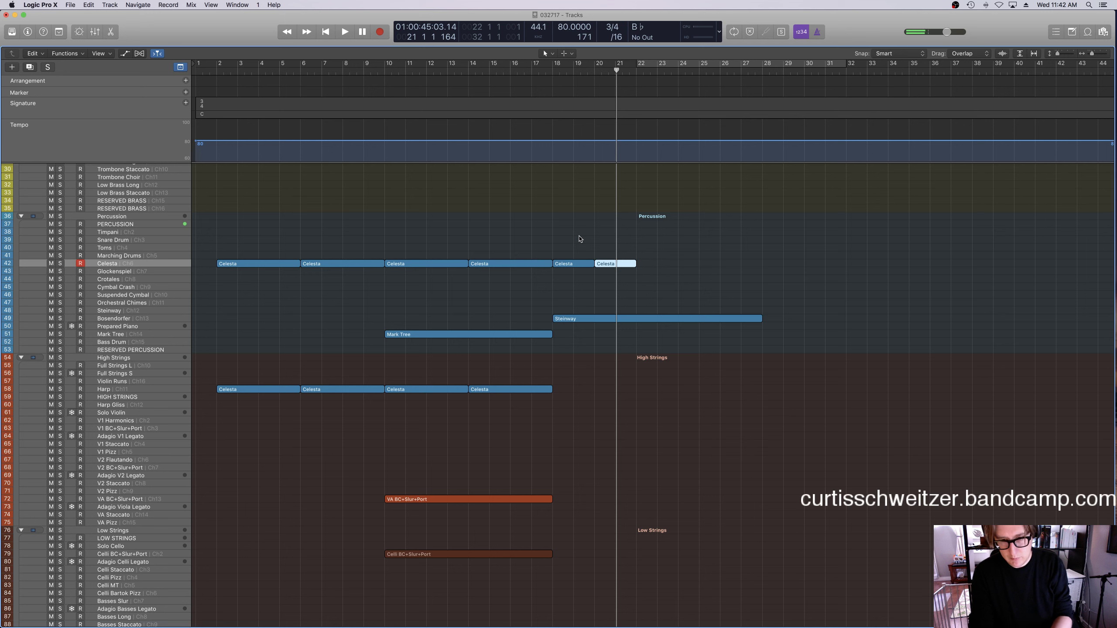
pyautogui.click(579, 239)
pyautogui.press('space')
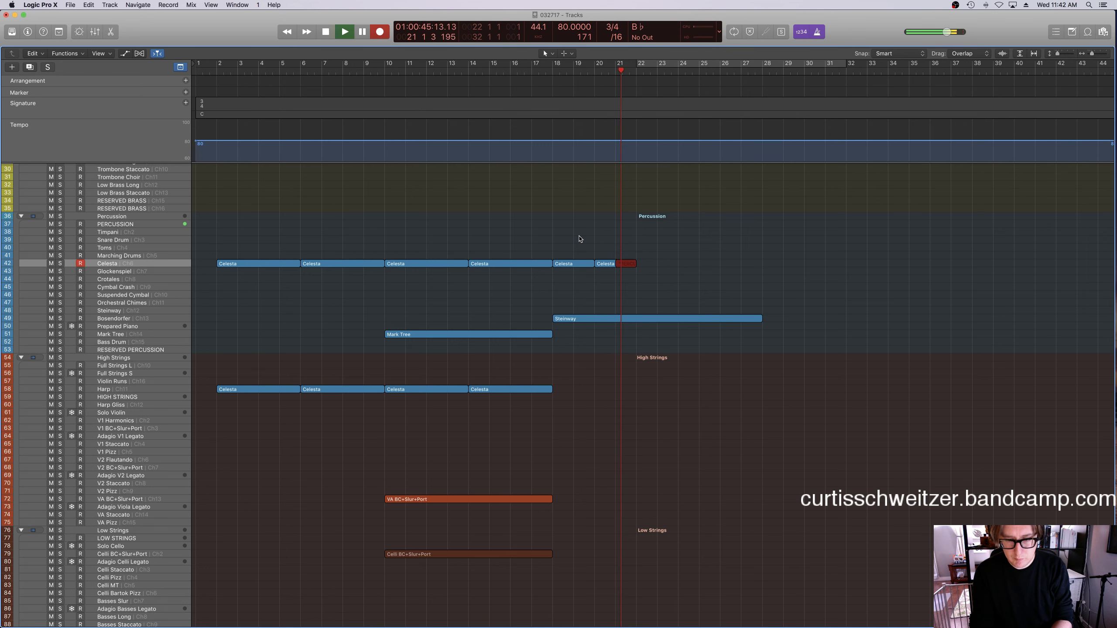
pyautogui.press('space')
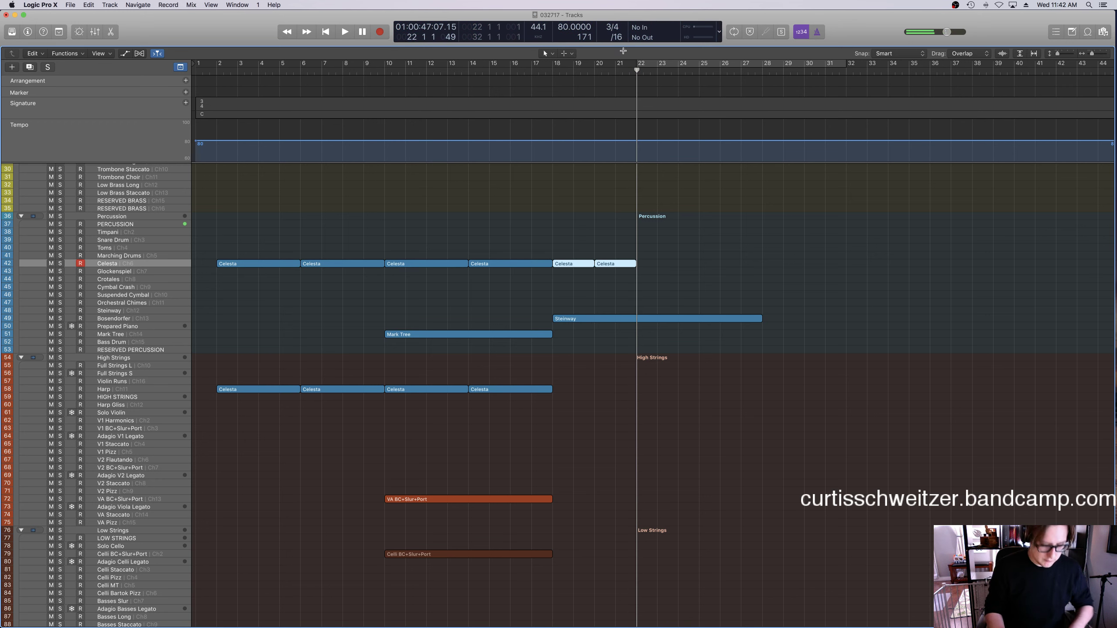
pyautogui.click(550, 66)
pyautogui.press('space')
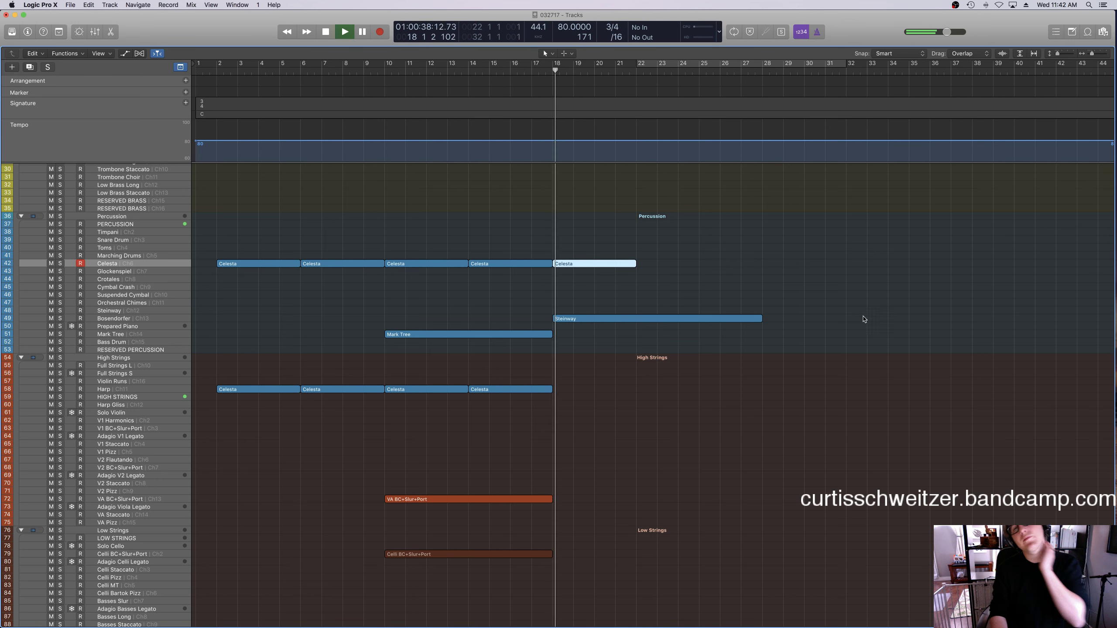
# Raise the velocities of the five upper melody notes in bars 18 and 19 of the Bosendorfer piano region to about 76.
pyautogui.click(667, 319)
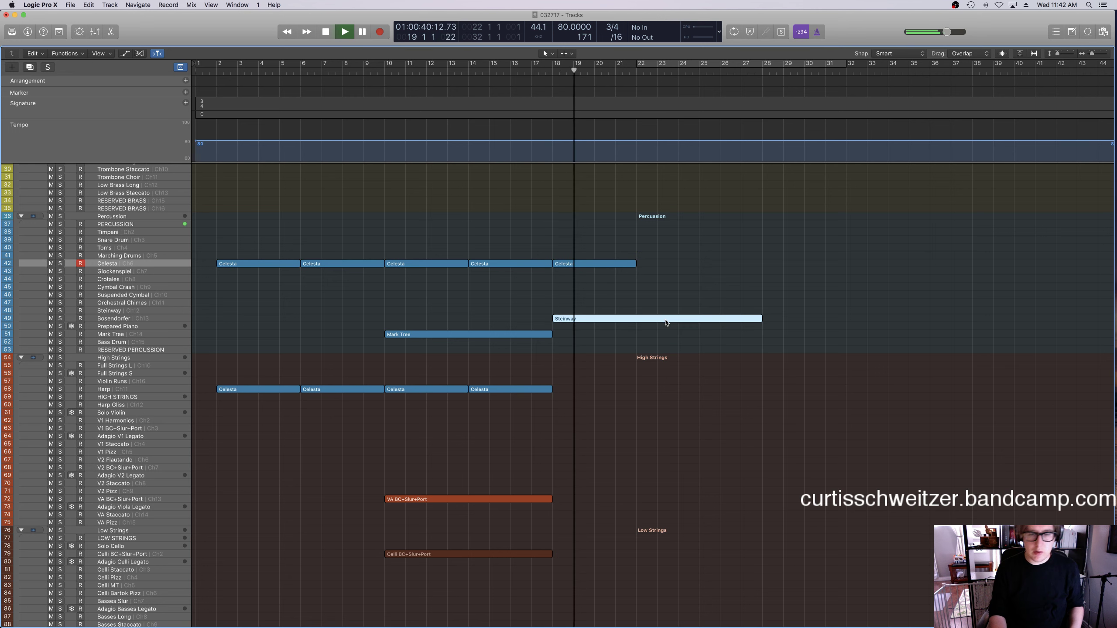
pyautogui.press('p')
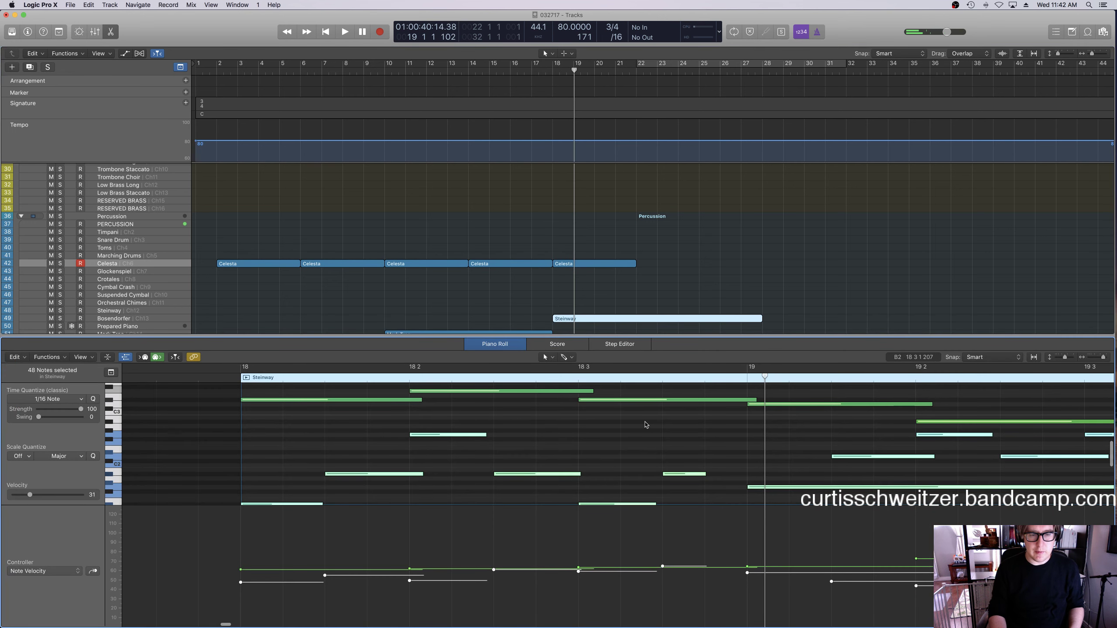
pyautogui.press('z')
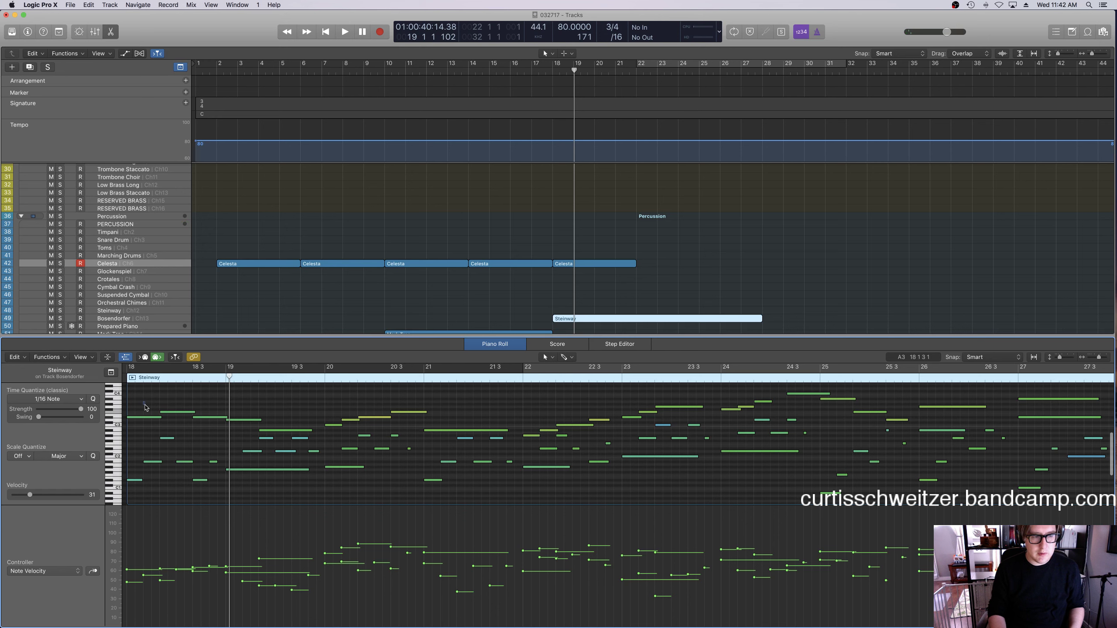
pyautogui.moveTo(144, 401); pyautogui.dragTo(286, 440)
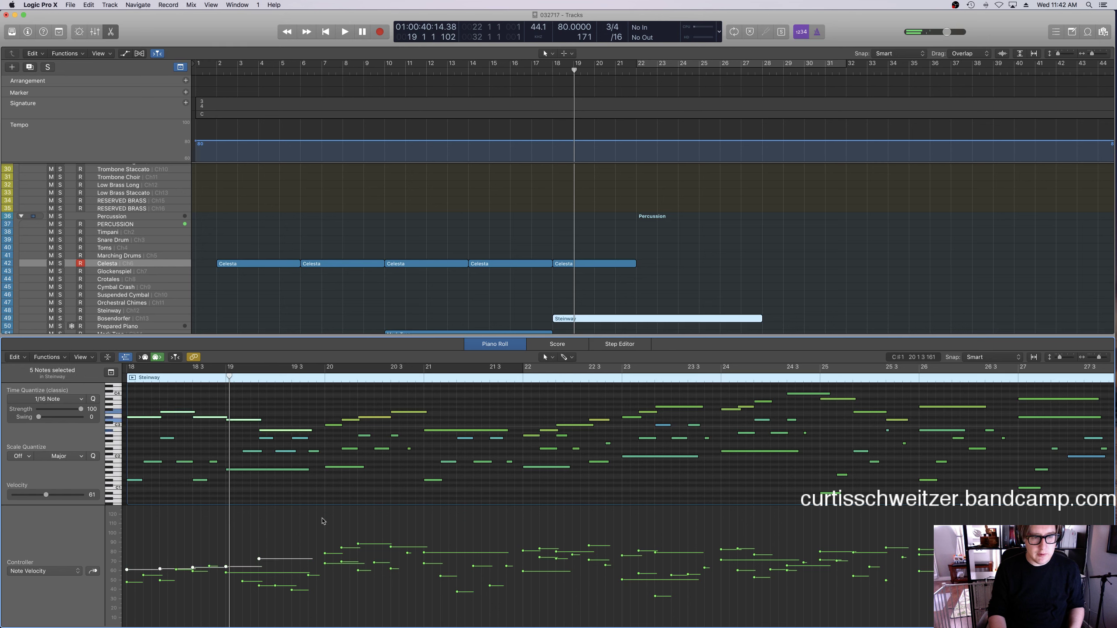
pyautogui.moveTo(227, 566); pyautogui.dragTo(226, 553)
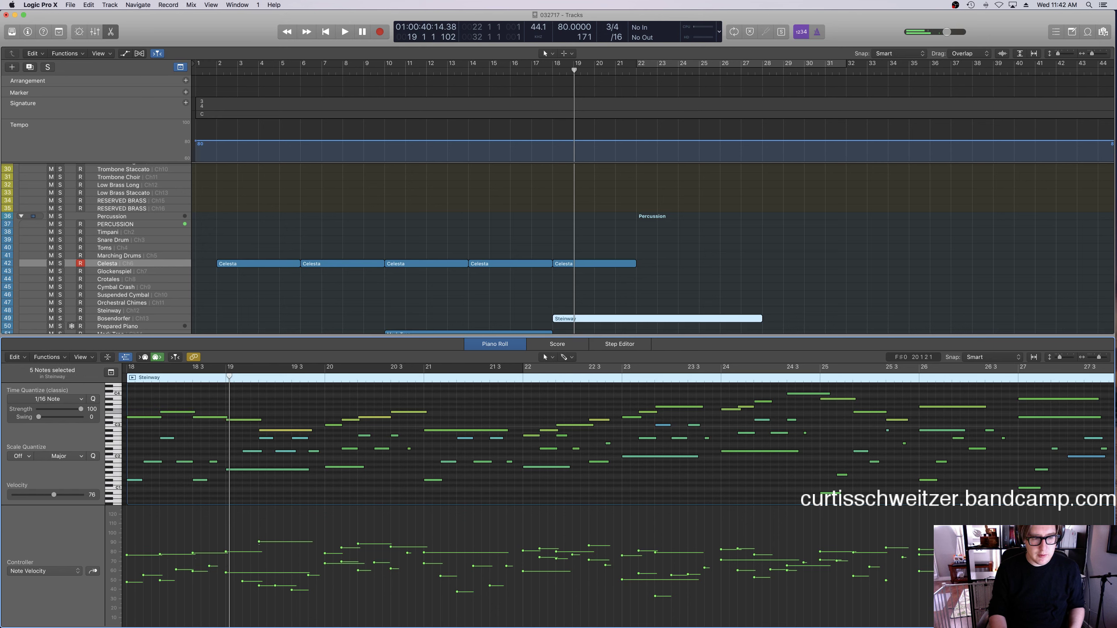
# Play the passage from about bar 18 and lower the velocity of the piano's A#2 note at bar 19 beat 2 to 75.
pyautogui.doubleClick(544, 72)
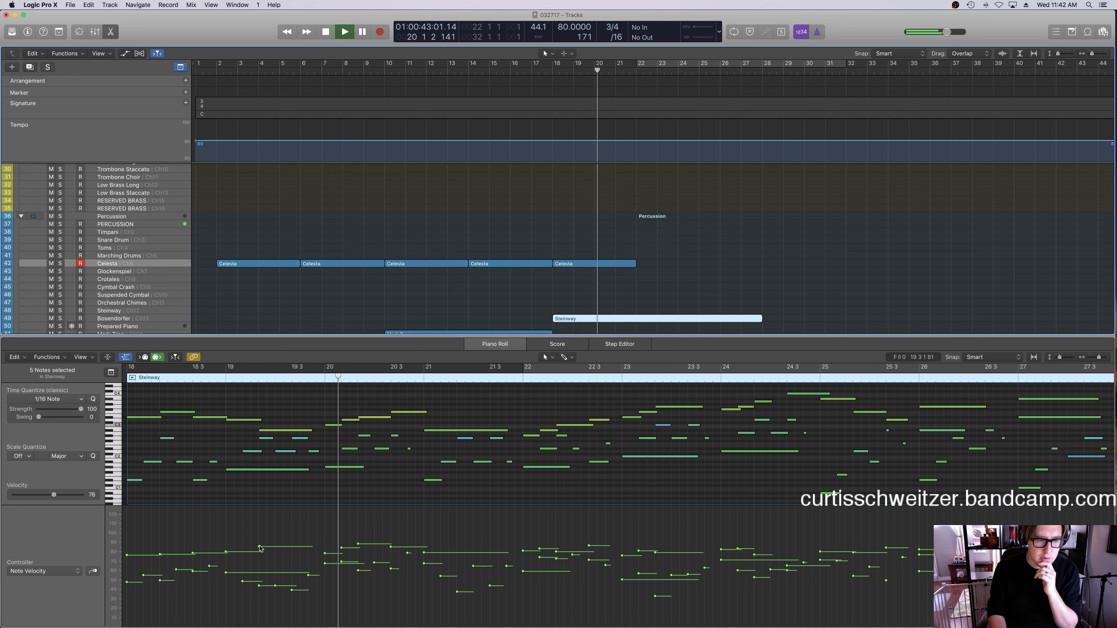
pyautogui.moveTo(260, 548); pyautogui.dragTo(260, 558)
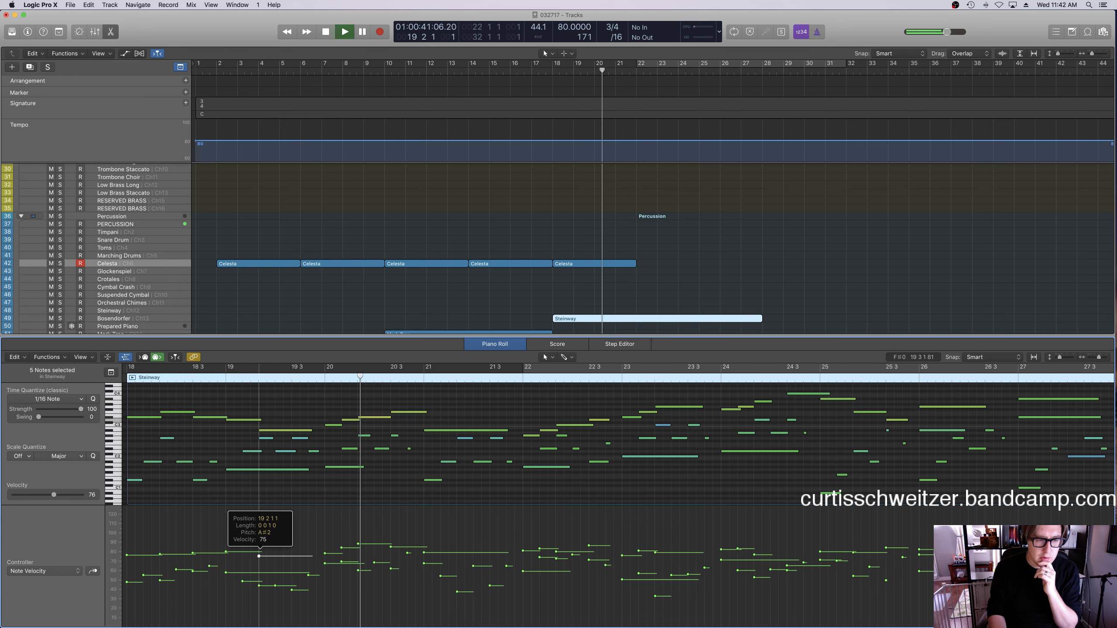
pyautogui.click(411, 488)
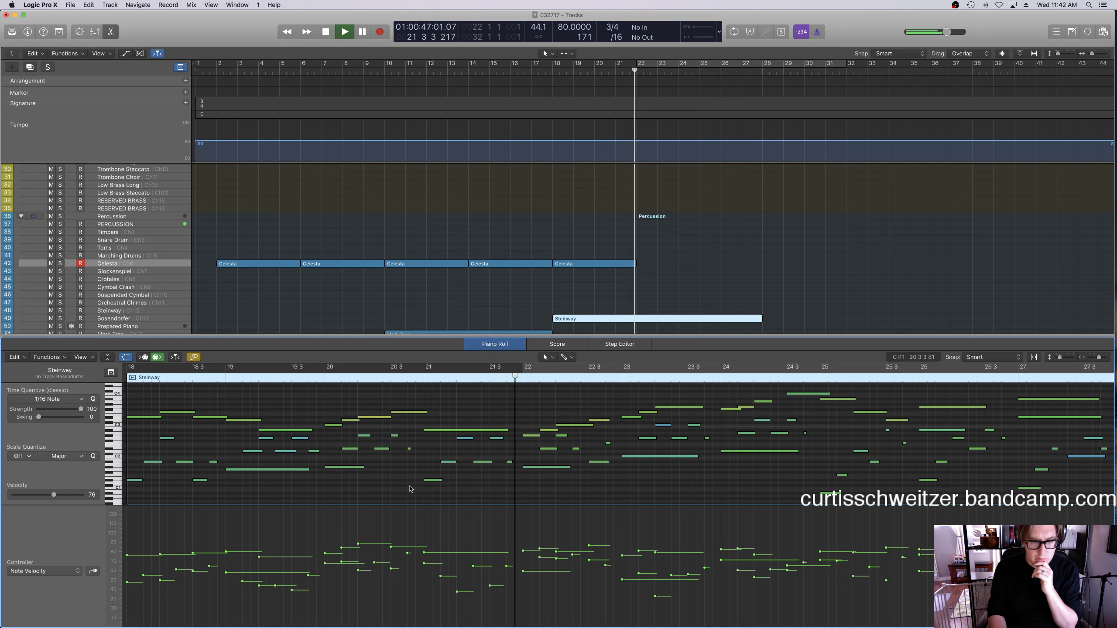
pyautogui.click(675, 83)
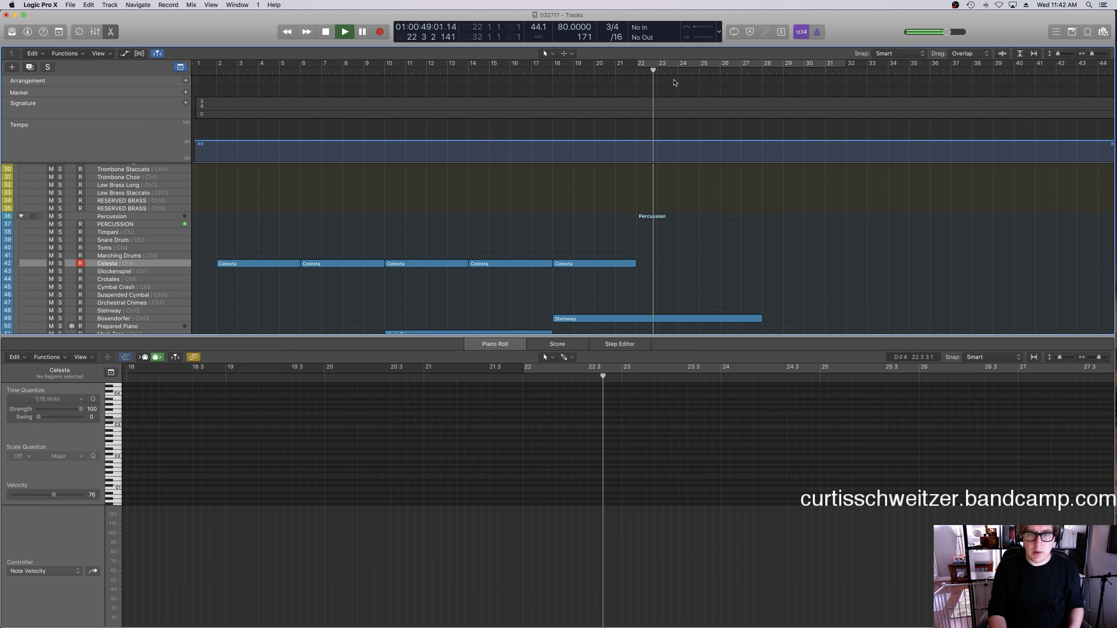
pyautogui.press('space')
pyautogui.press('e')
# Play the arrangement from bar 10 to review the transition into the piano and Celesta passage.
pyautogui.click(636, 71)
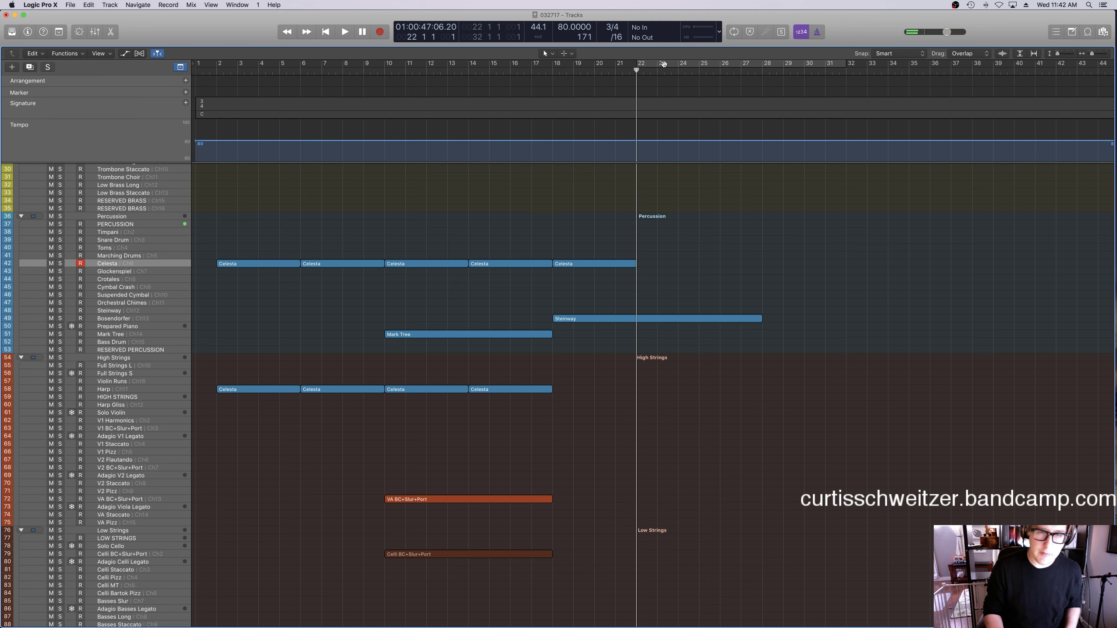
pyautogui.click(375, 67)
pyautogui.press('space')
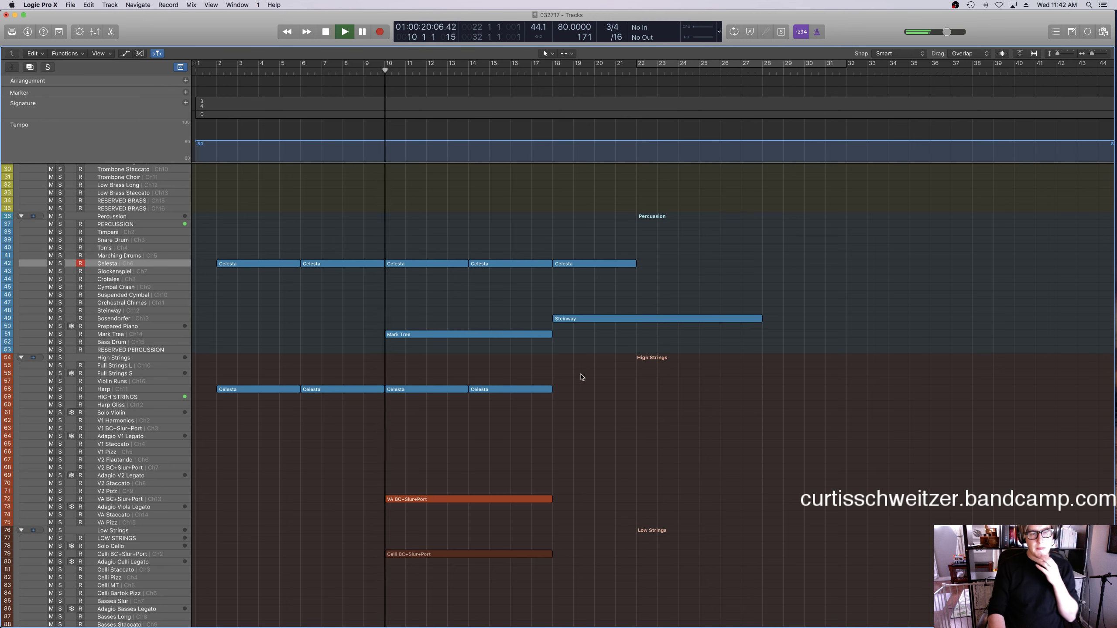
pyautogui.hscroll(1, 581, 377)
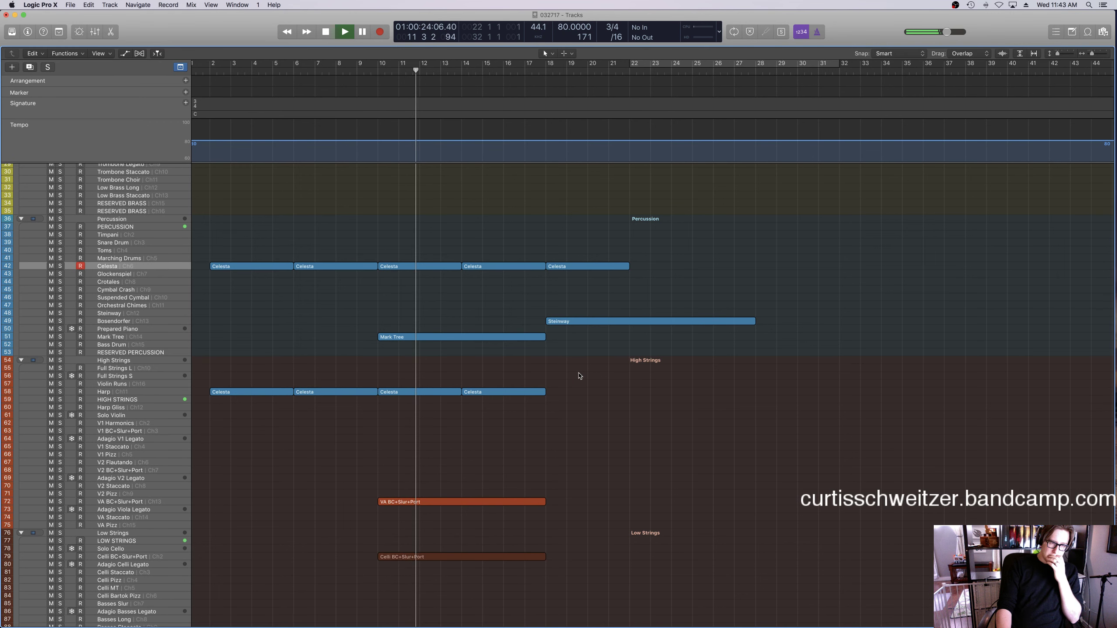
pyautogui.hscroll(3, 579, 376)
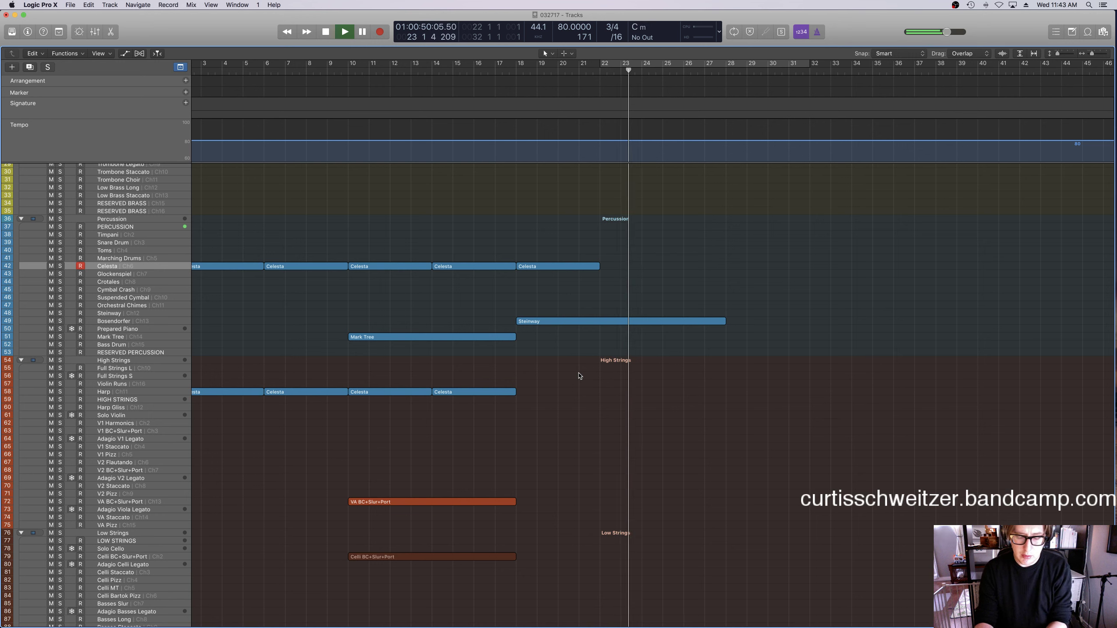
pyautogui.press('space')
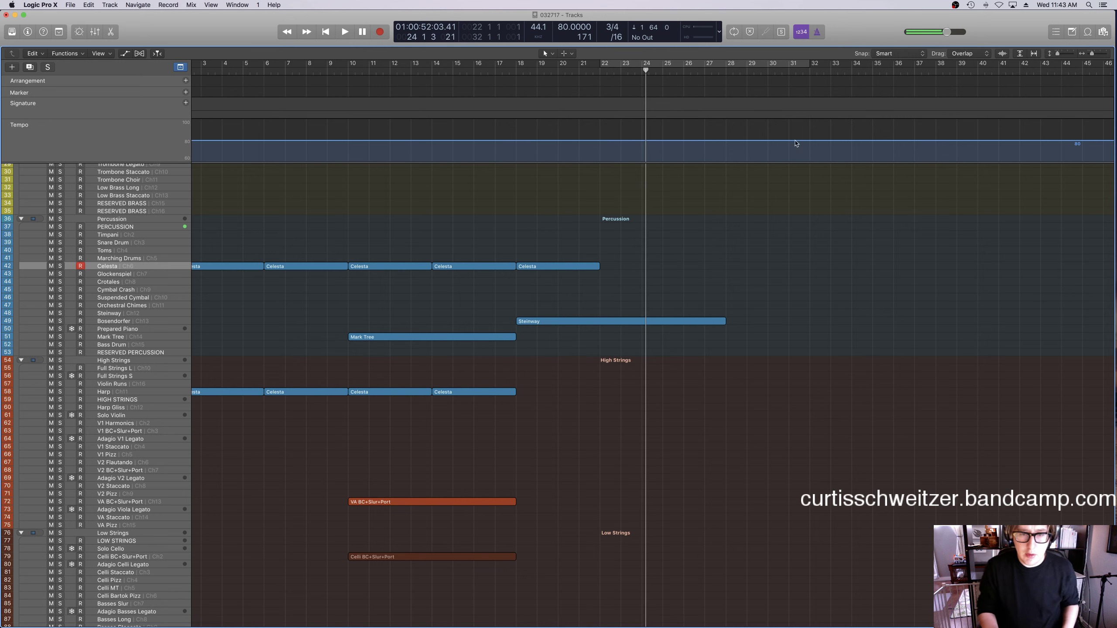
pyautogui.click(605, 72)
pyautogui.press('space')
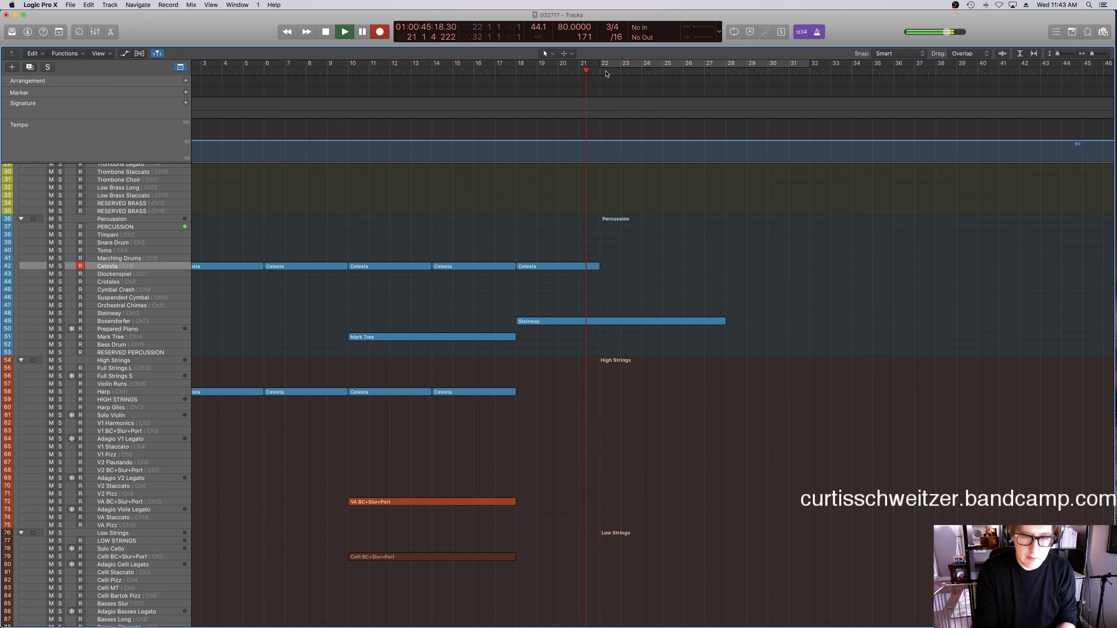
pyautogui.press('r')
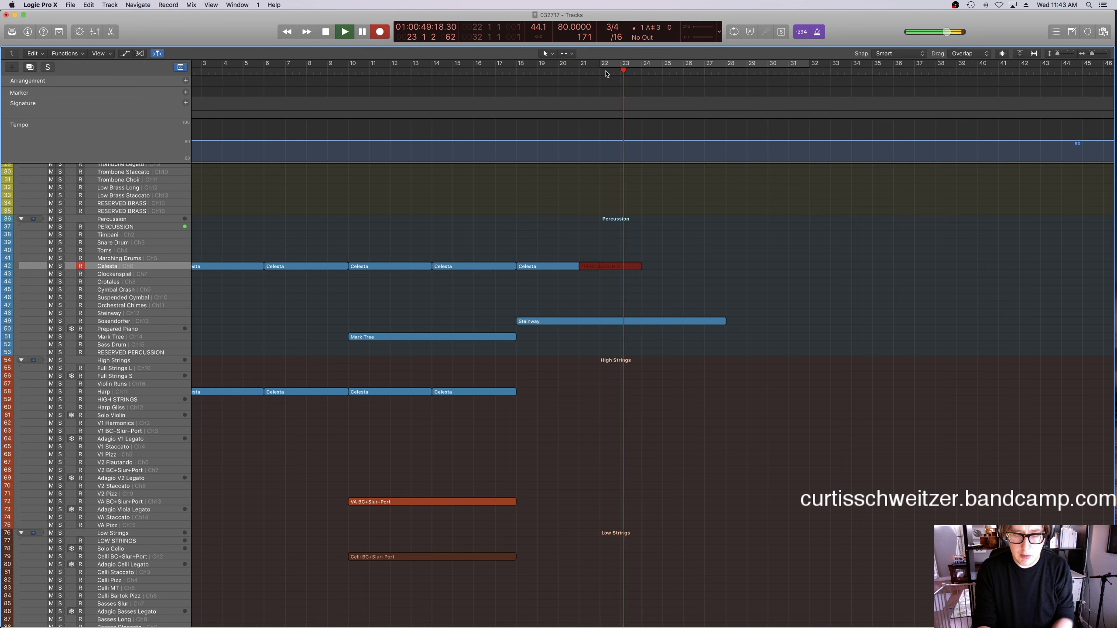
pyautogui.press('super+period')
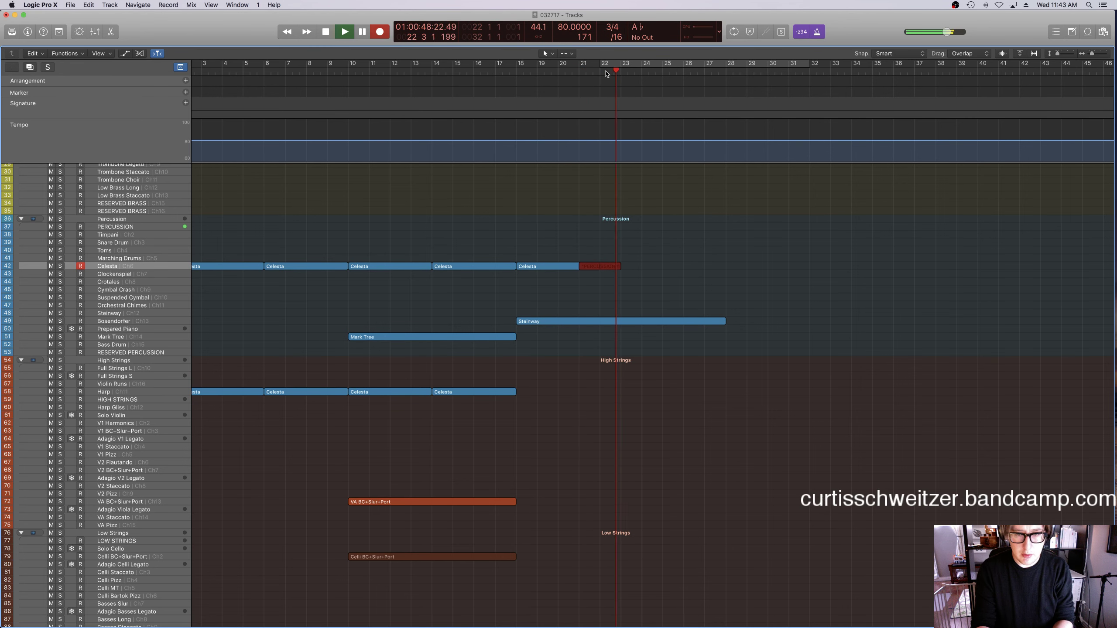
pyautogui.press('space')
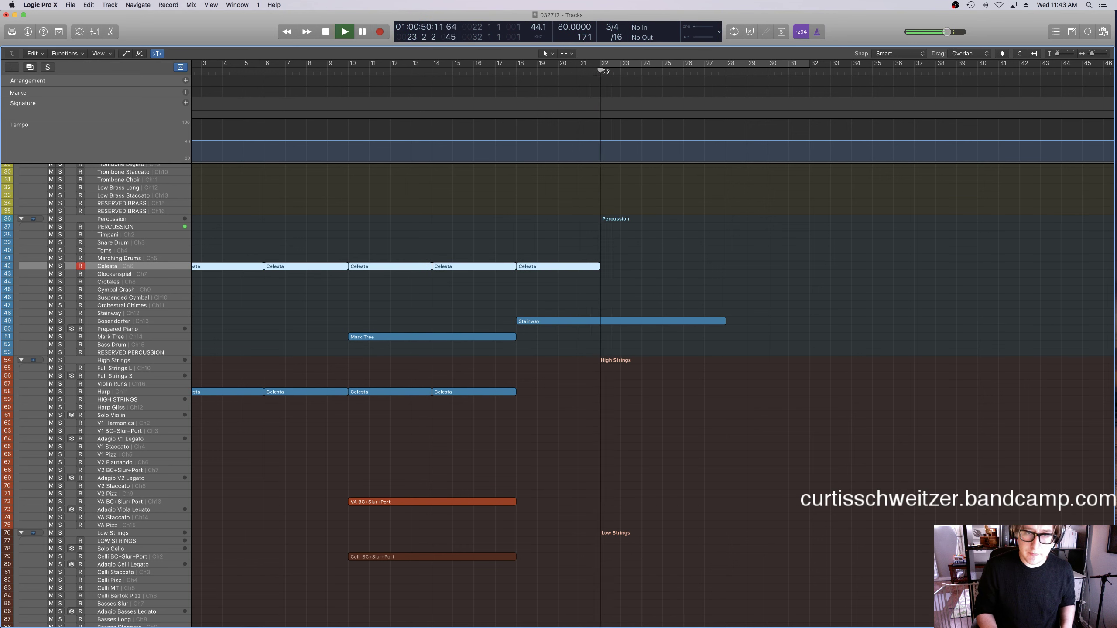
# Record a one-bar Celesta arpeggio over bar 22.
pyautogui.click(606, 71)
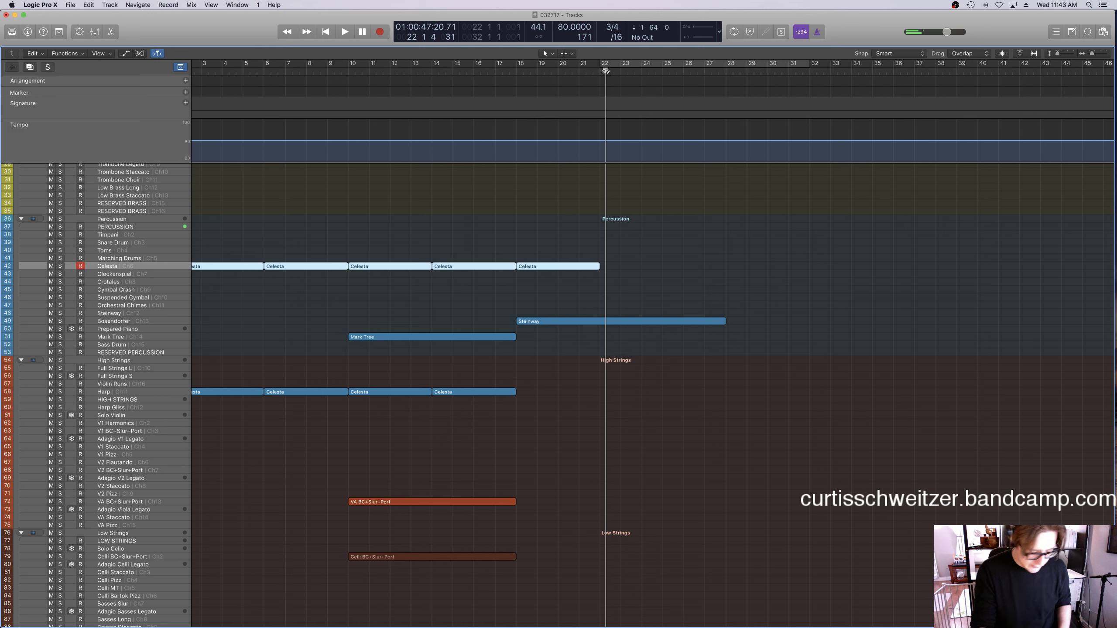
pyautogui.press('space')
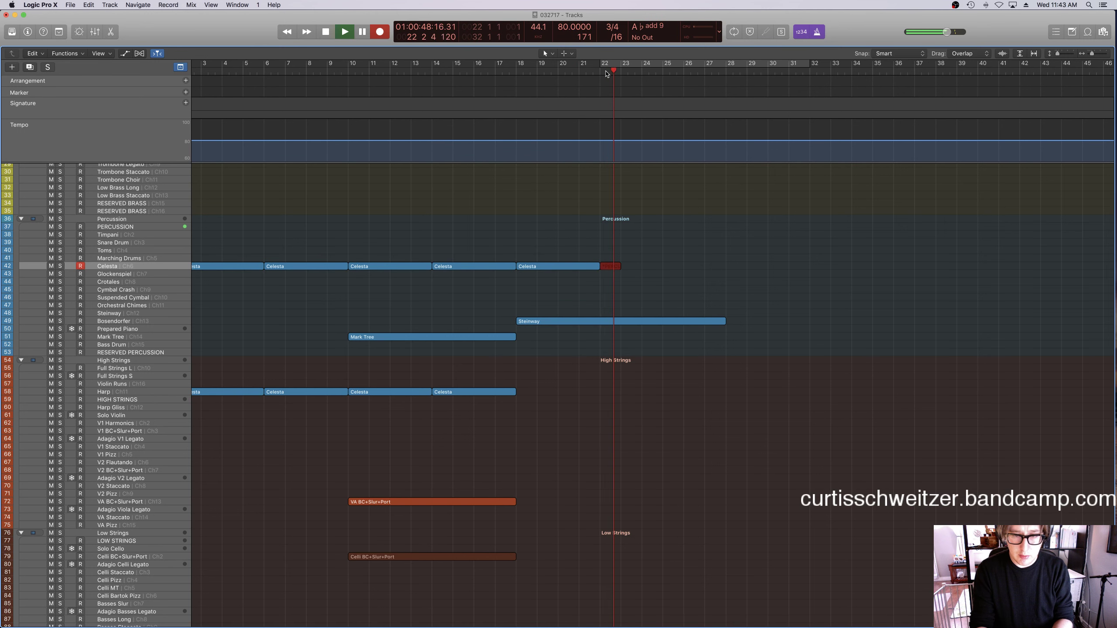
pyautogui.press('space')
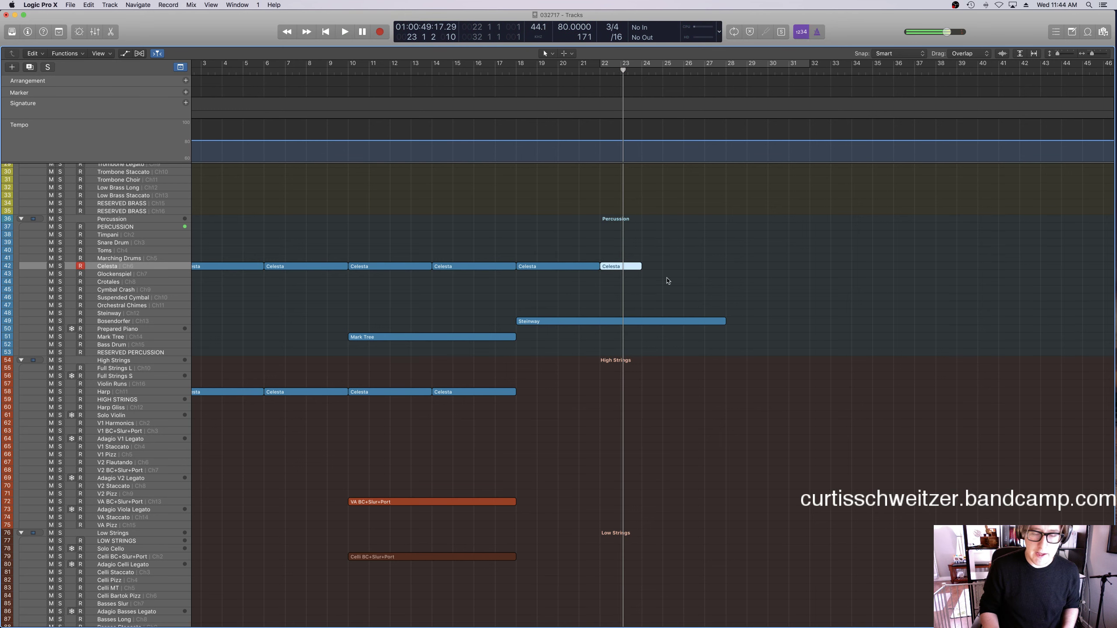
# Move the final Sustain Pedal release in the bar 22 Celesta region slightly earlier and trim the region to end at bar 23.
pyautogui.press('e')
pyautogui.click(49, 572)
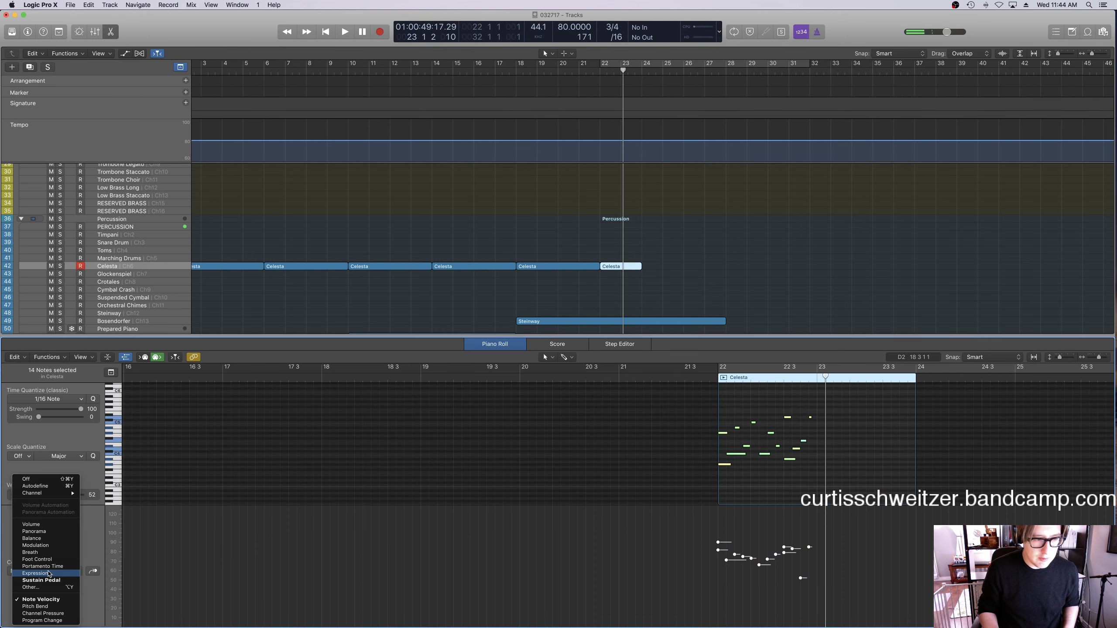
pyautogui.click(42, 580)
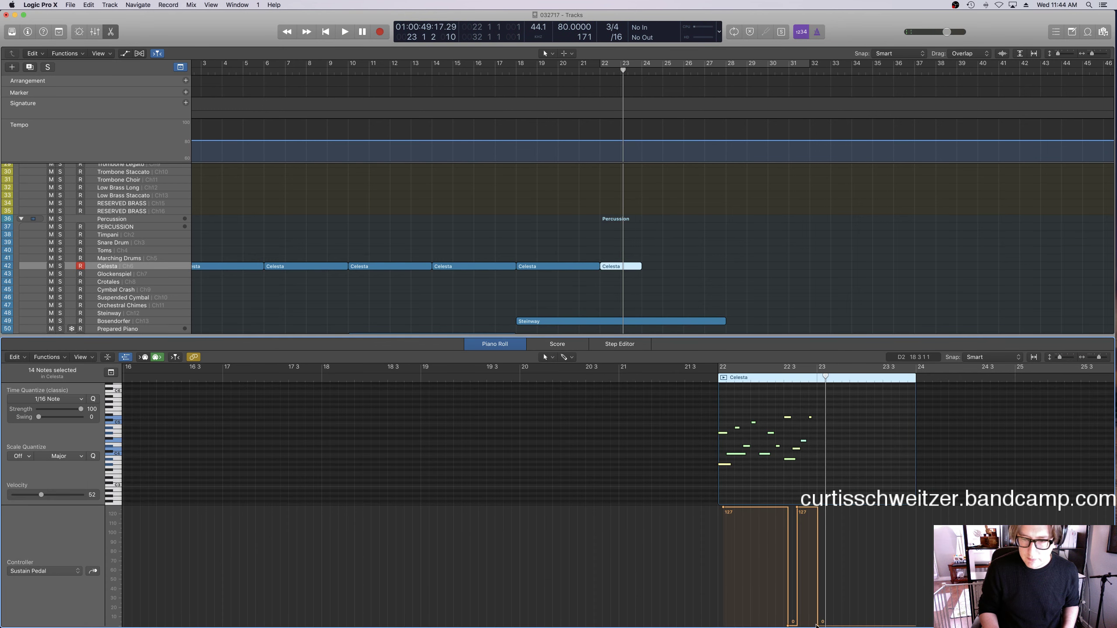
pyautogui.moveTo(817, 626); pyautogui.dragTo(816, 625)
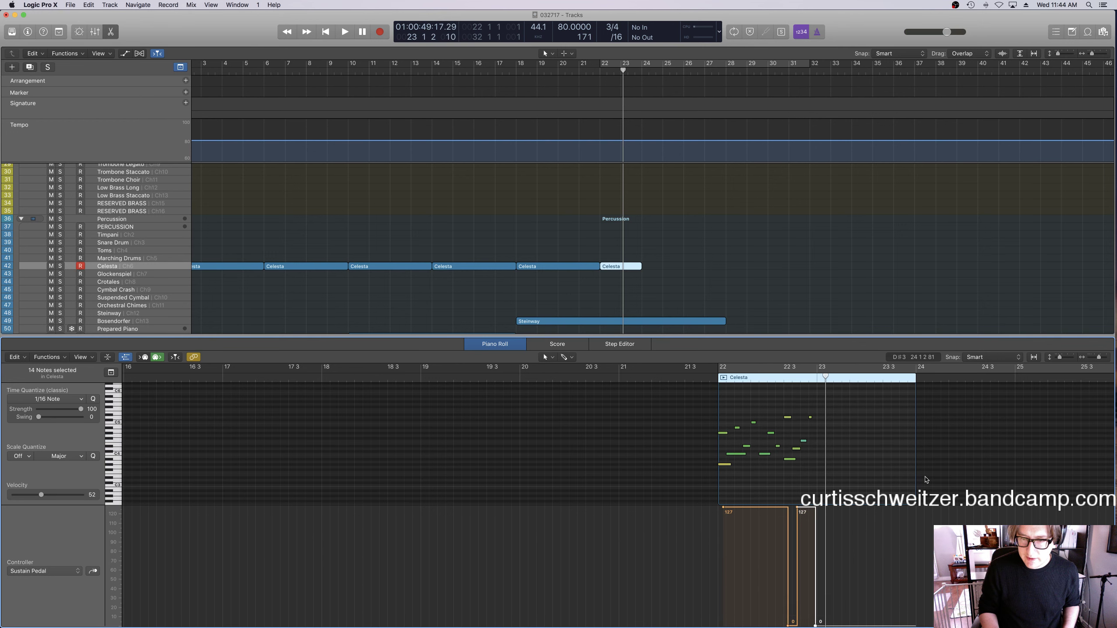
pyautogui.moveTo(915, 477); pyautogui.dragTo(820, 476)
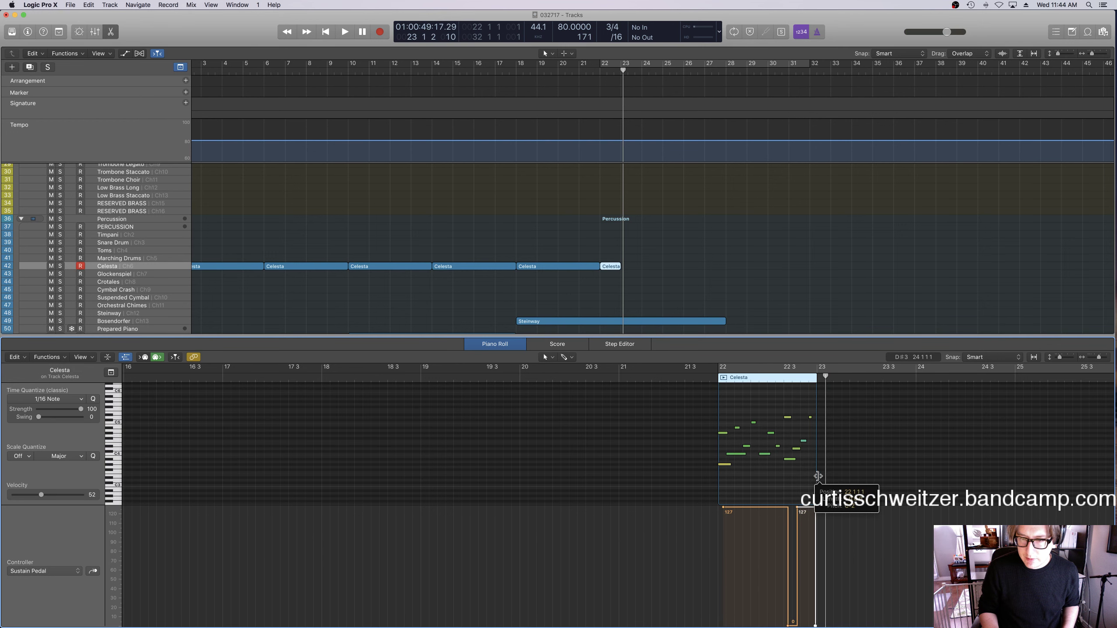
pyautogui.press('e')
# Record the Celesta arpeggio continuation over bars 23 and 24 as two separate one-bar takes.
pyautogui.click(652, 245)
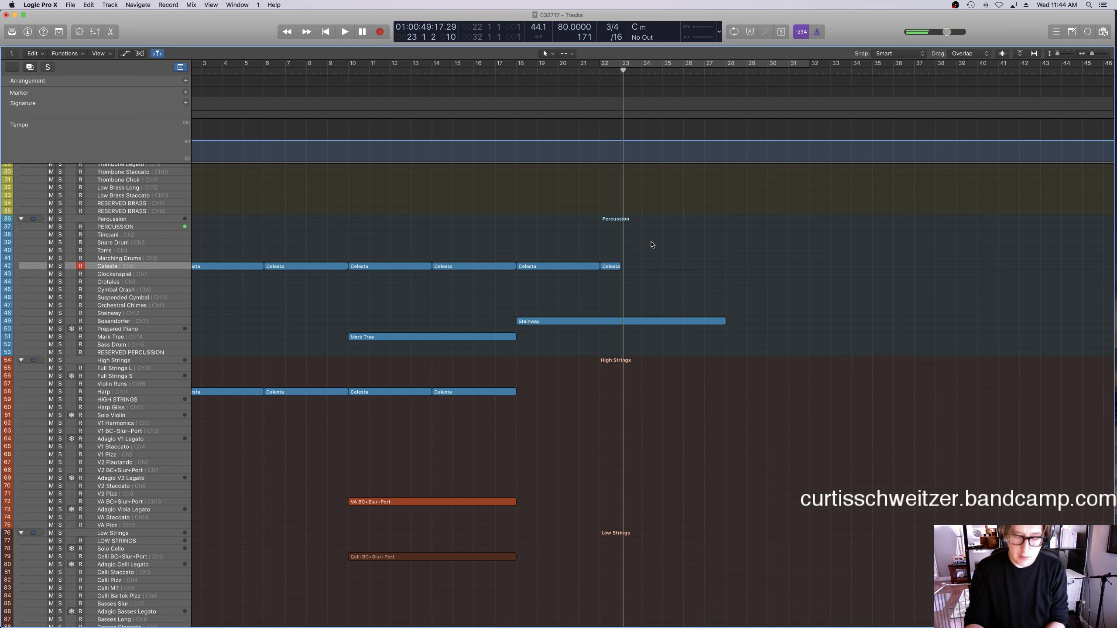
pyautogui.press('space')
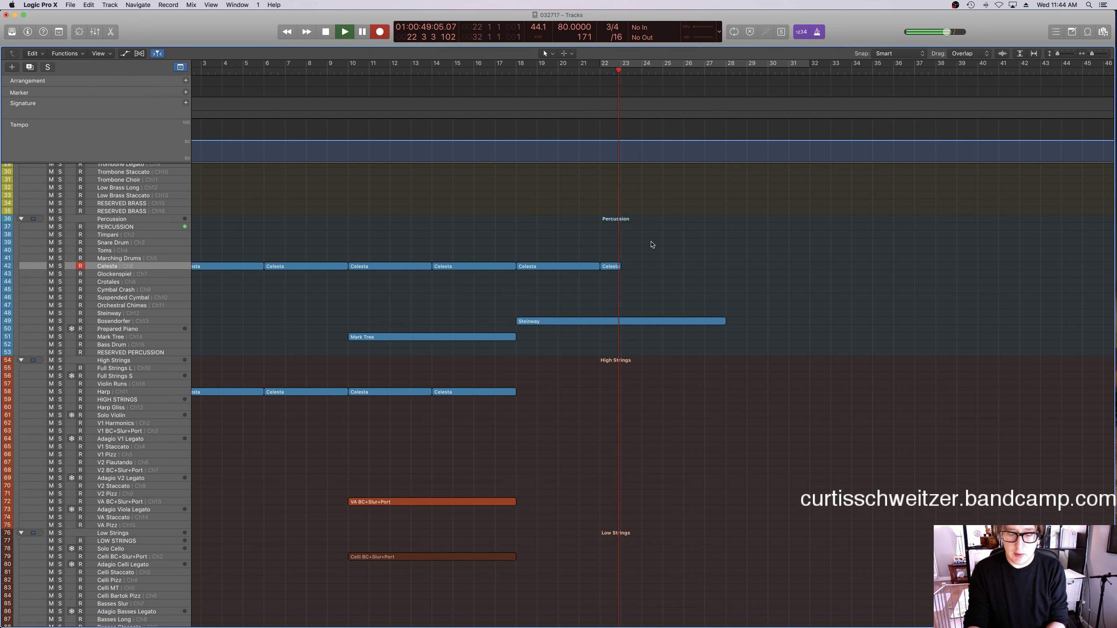
pyautogui.press('r')
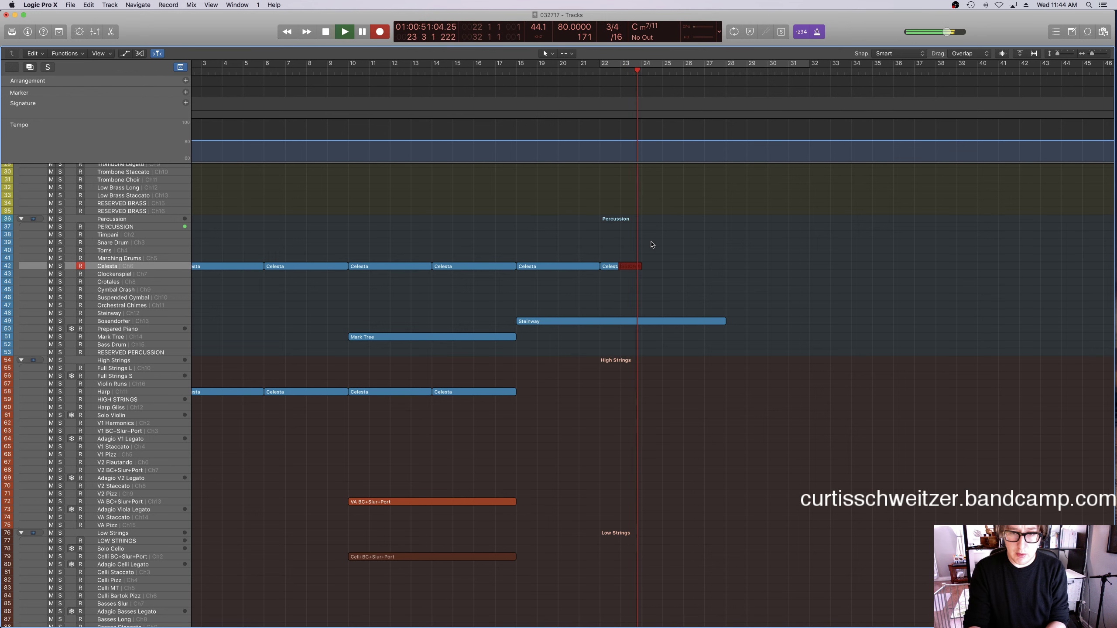
pyautogui.press('space')
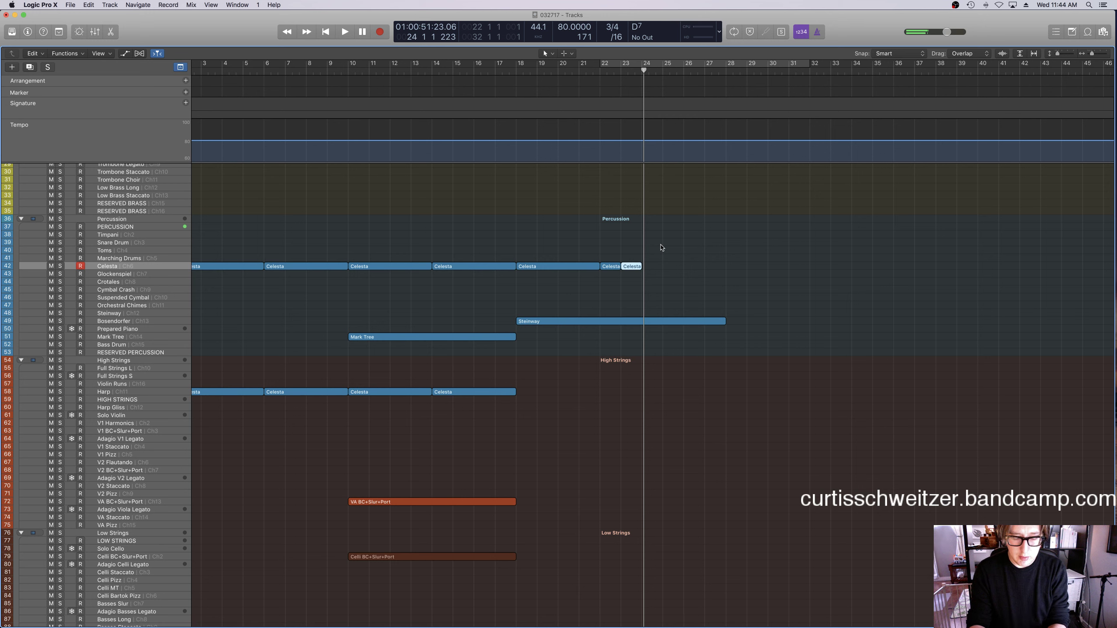
pyautogui.press('space')
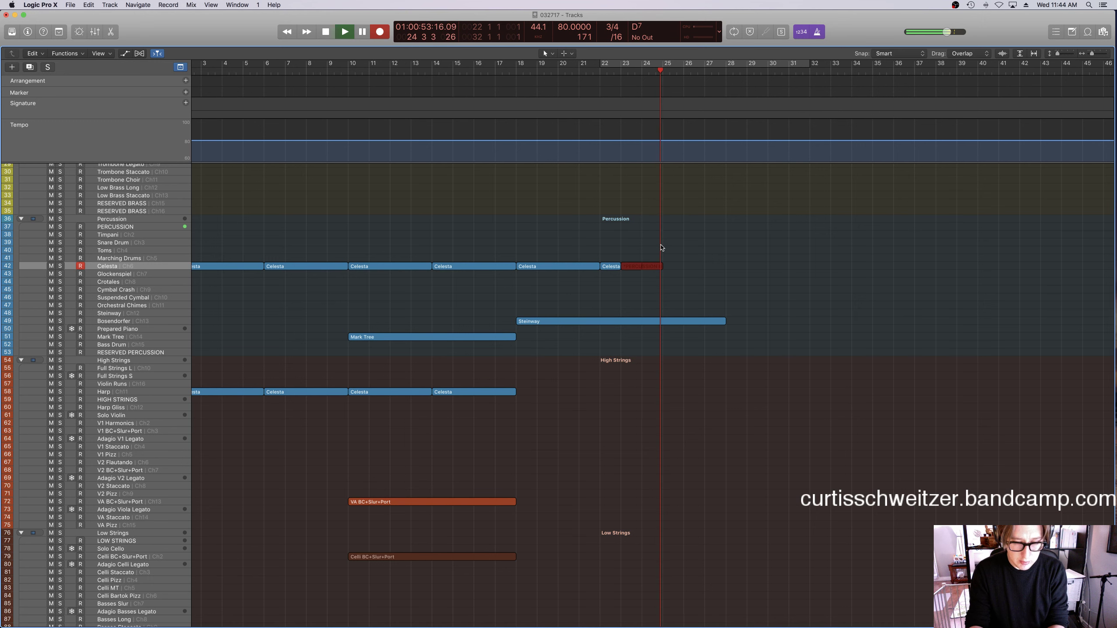
pyautogui.press('space')
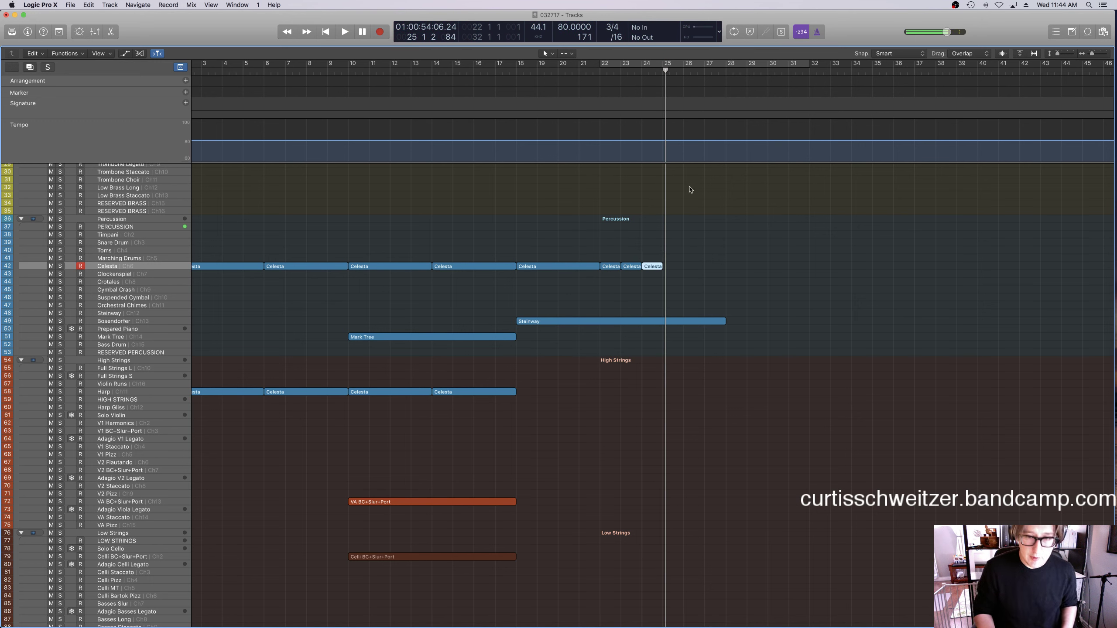
# Review the new Celesta takes from about bar 21 and record the continuation over bar 25.
pyautogui.doubleClick(587, 74)
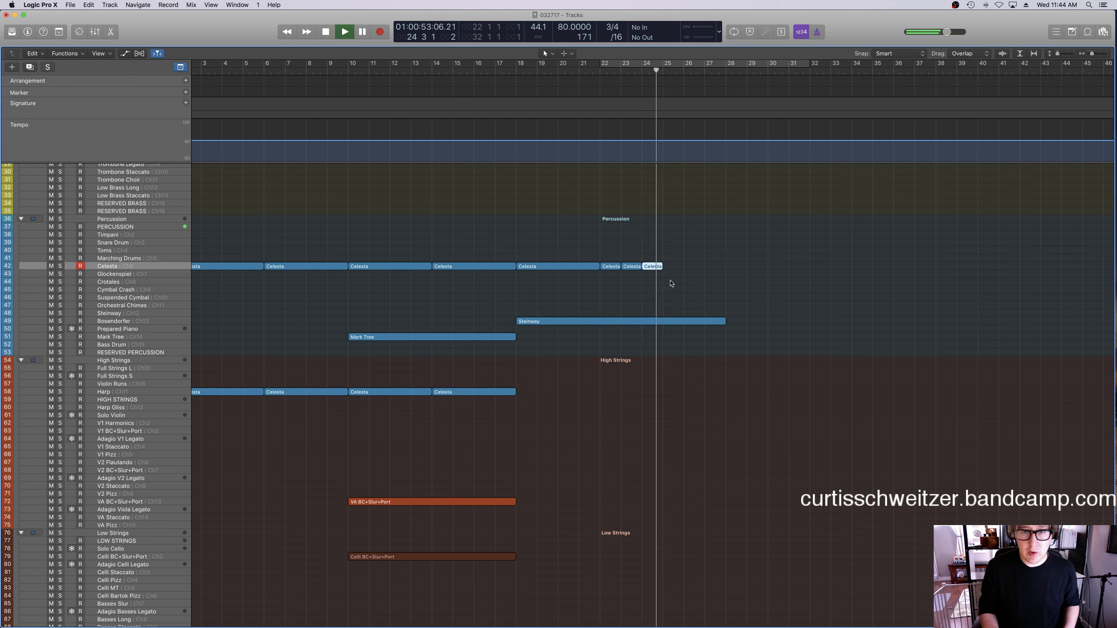
pyautogui.press('space')
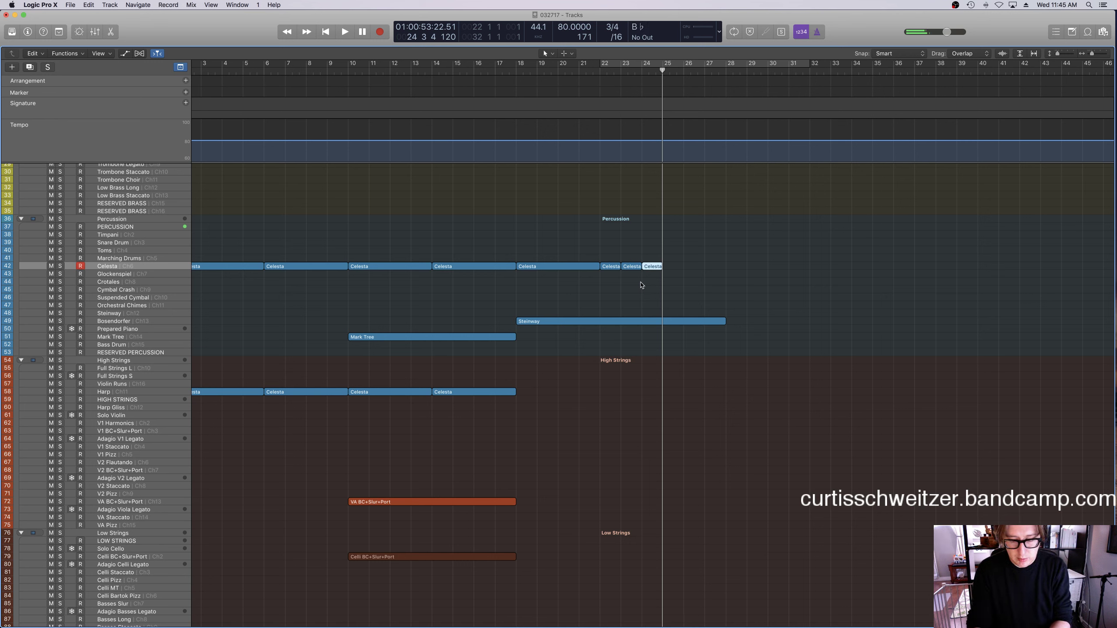
pyautogui.press('space')
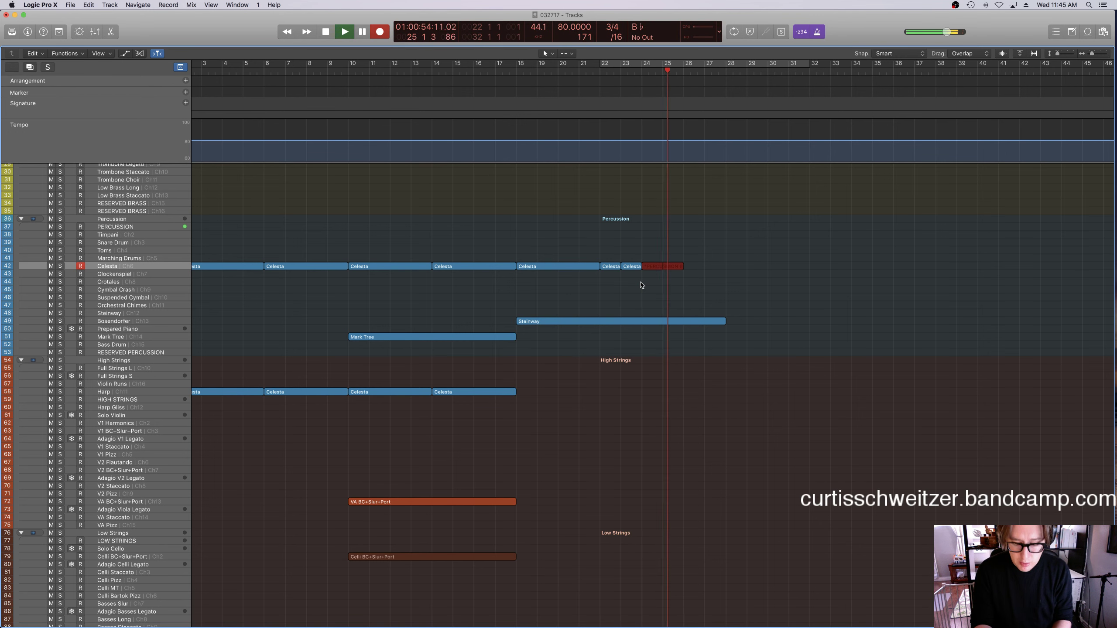
pyautogui.press('space')
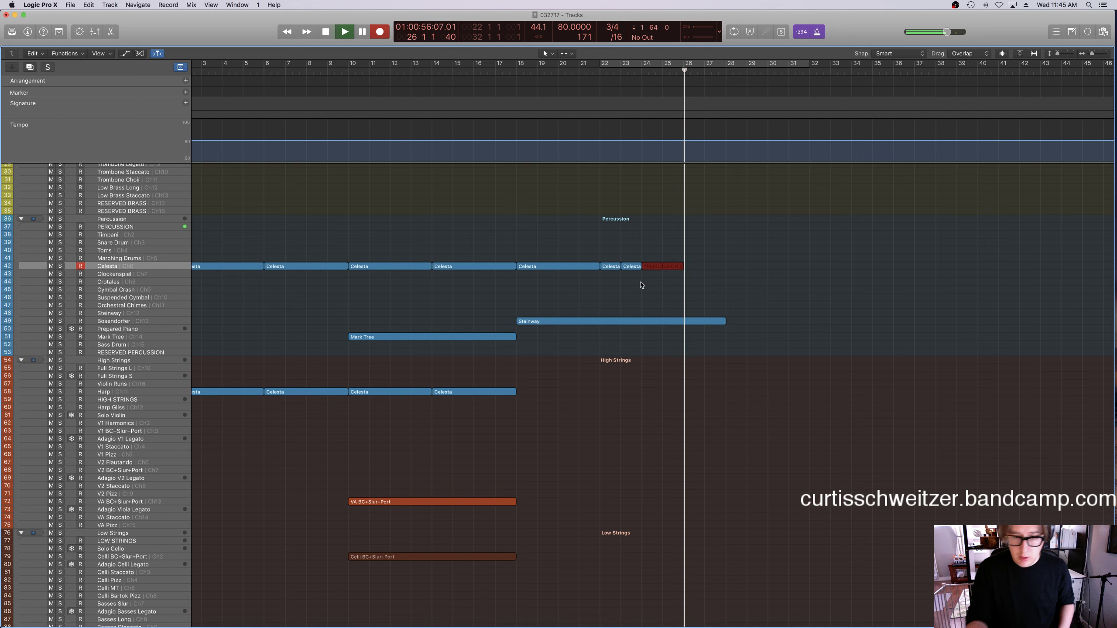
# Record the Celesta arpeggios over bars 26 and 27 and move the take's final Sustain Pedal release slightly earlier.
pyautogui.press('r')
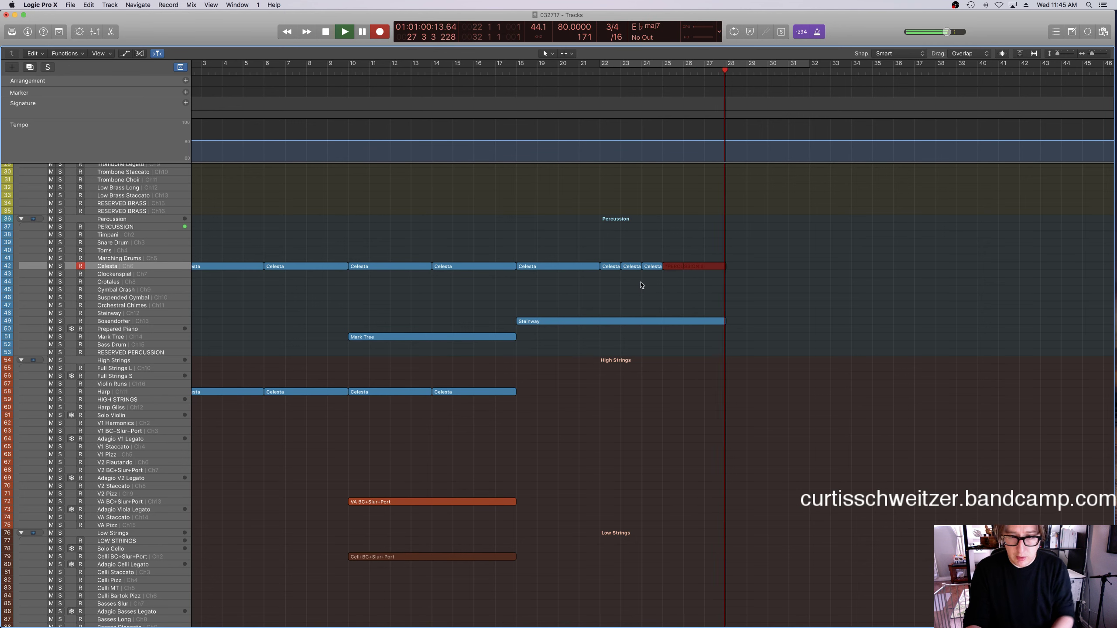
pyautogui.press('space')
pyautogui.press('p')
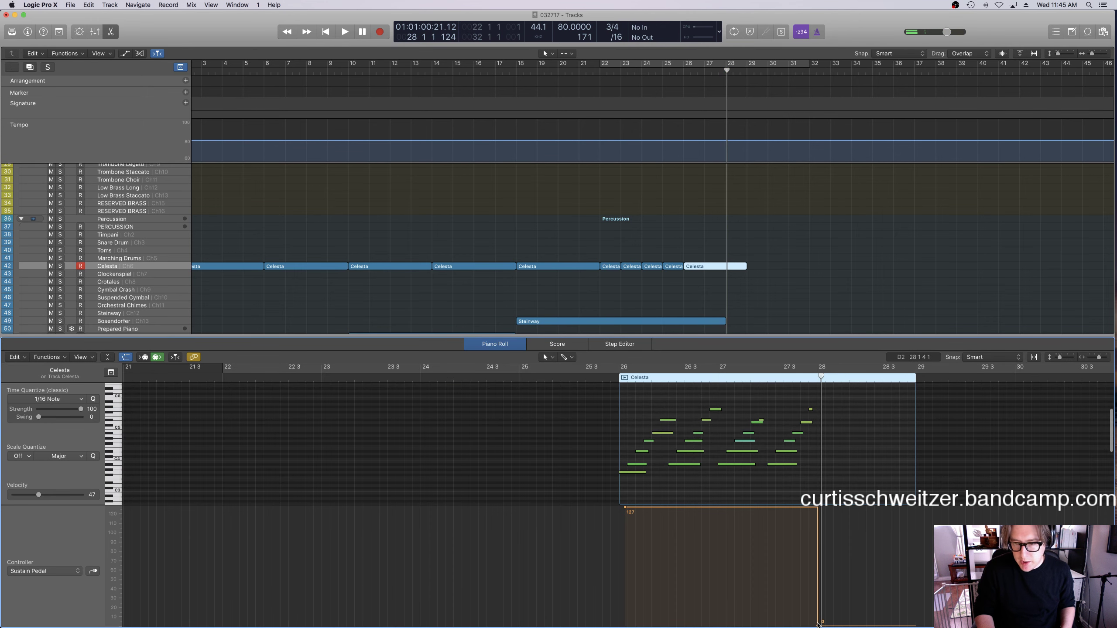
pyautogui.moveTo(818, 624); pyautogui.dragTo(812, 623)
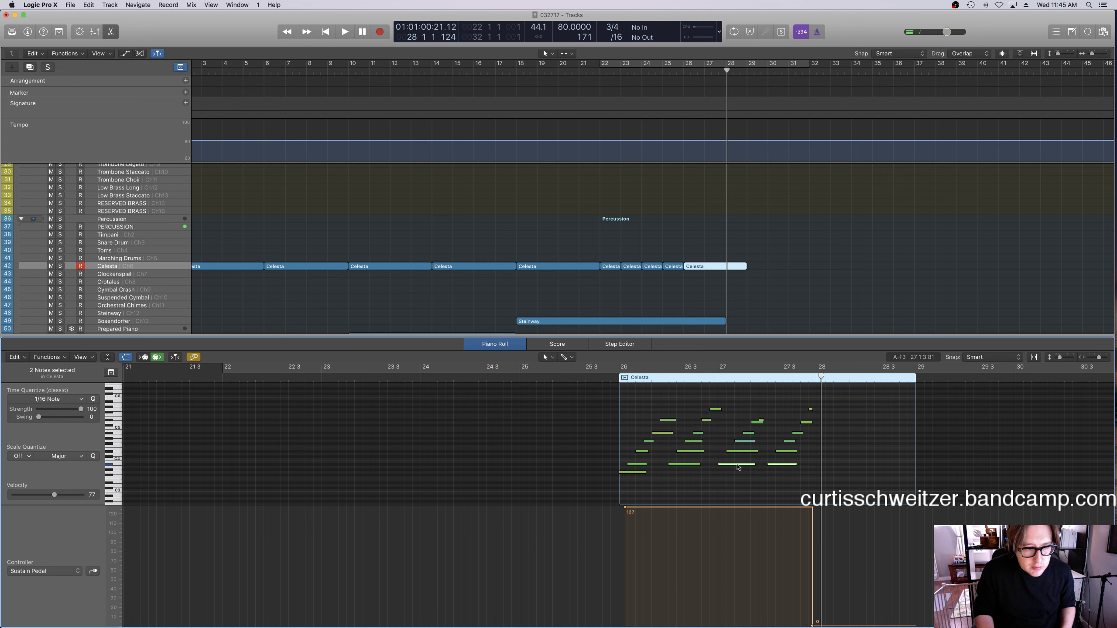
# Raise the pitch of the two lowest bar 27 notes in the new Celesta region and trim the region to end at bar 28.
pyautogui.moveTo(737, 468); pyautogui.dragTo(738, 462)
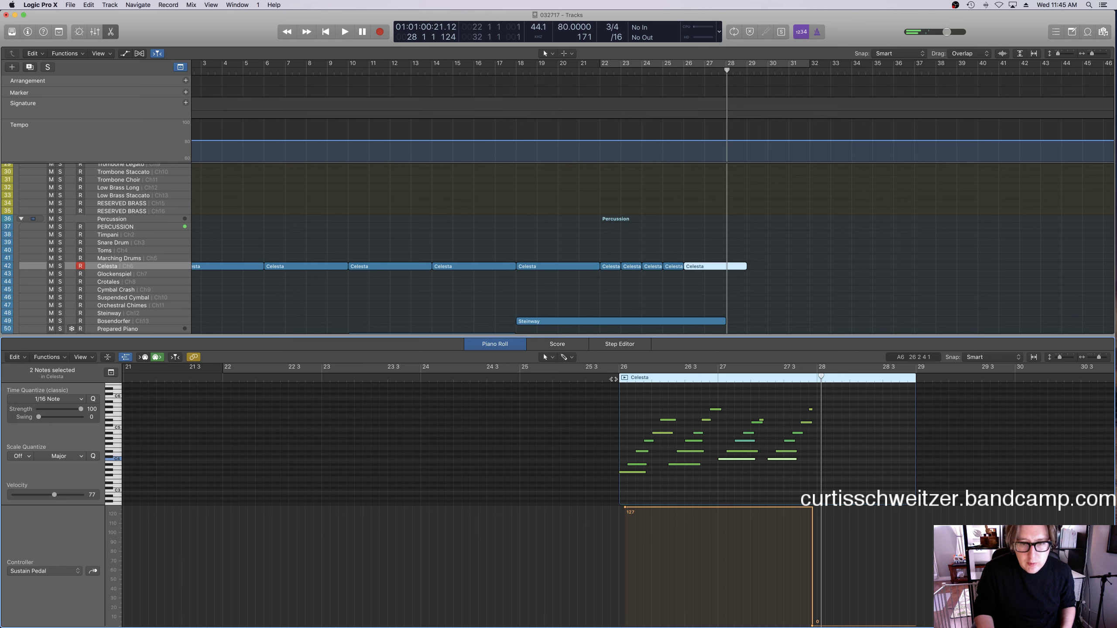
pyautogui.press('space')
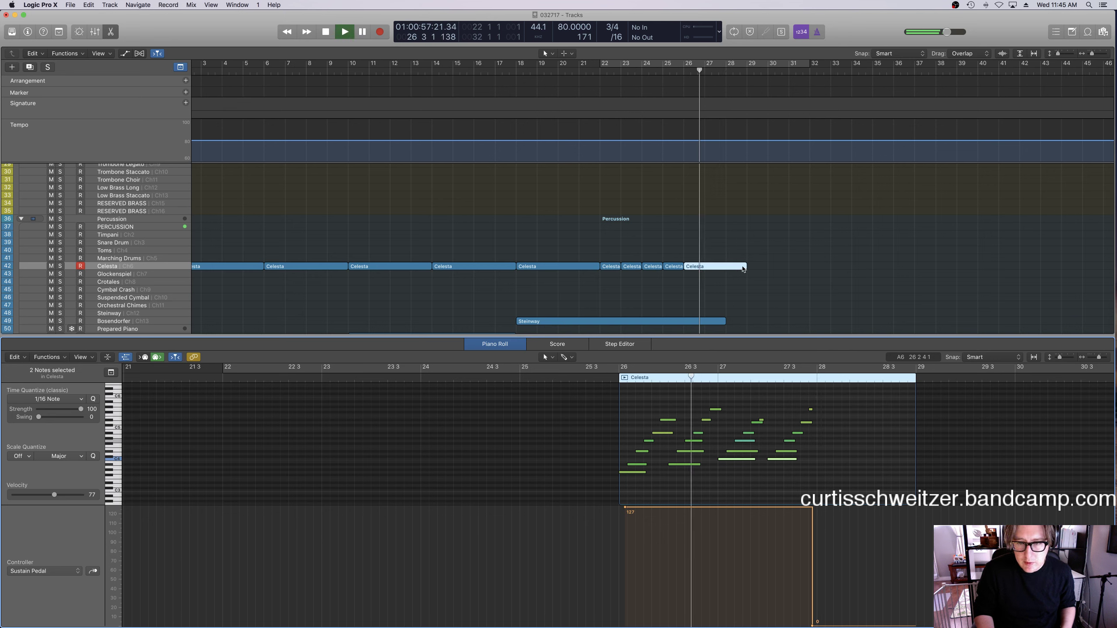
pyautogui.moveTo(742, 269); pyautogui.dragTo(725, 267)
# Join all the Celesta regions from bar 18 to bar 28 into one region.
pyautogui.moveTo(708, 242); pyautogui.dragTo(568, 275)
pyautogui.press('super+j')
pyautogui.press('space')
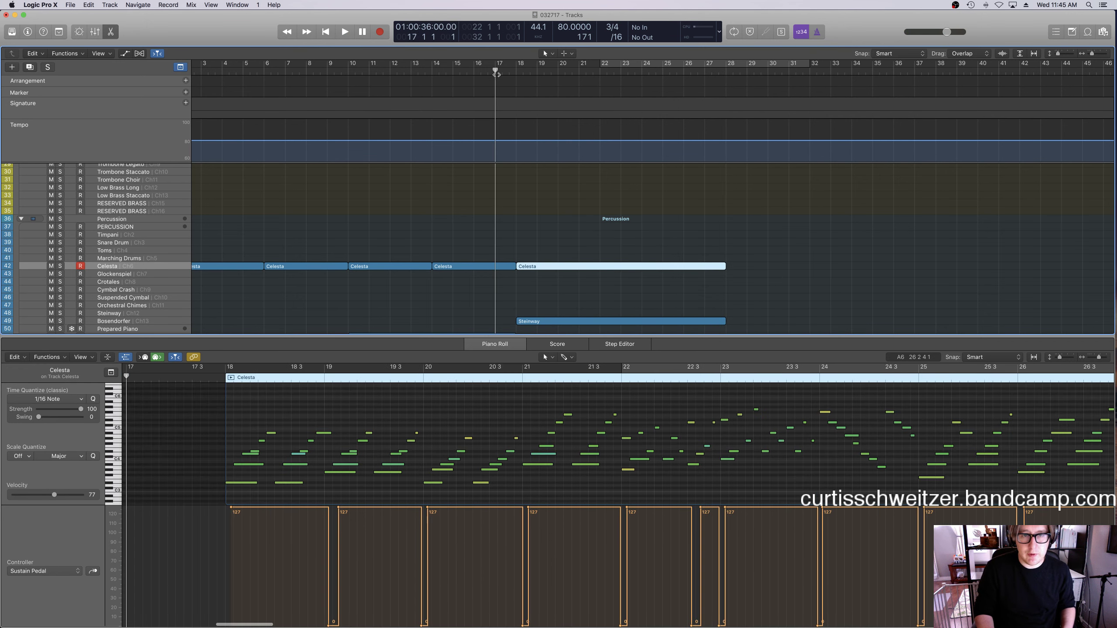
# Play from bar 17 and check the Bosendorfer's master level in Vienna Ensemble Pro on the puccini Screen Sharing session.
pyautogui.moveTo(1085, 285)
pyautogui.click(1094, 357)
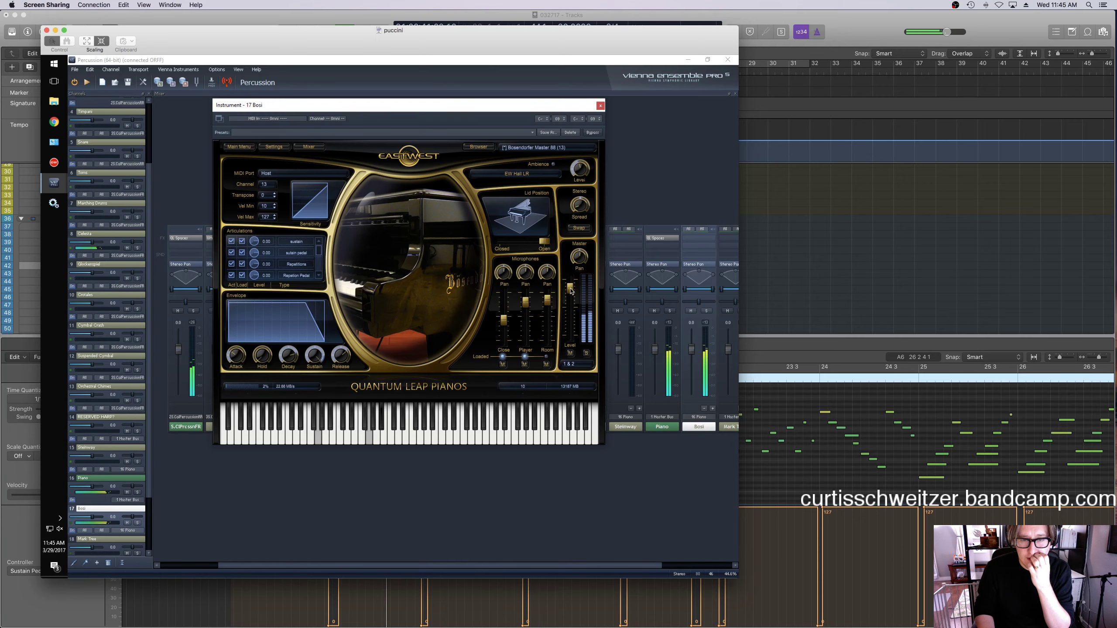
pyautogui.click(770, 286)
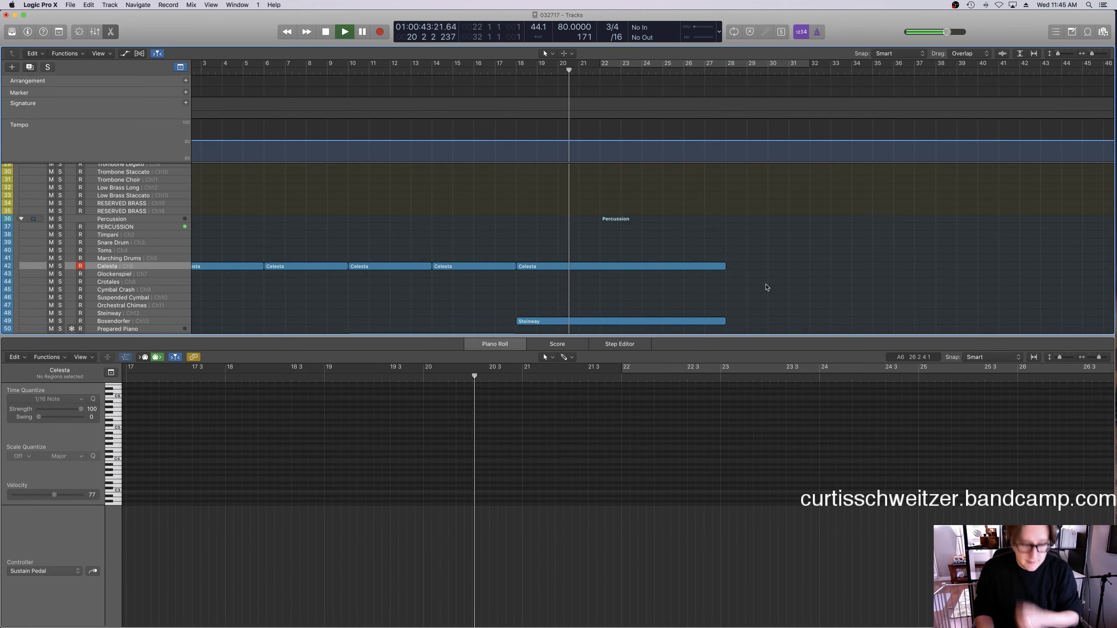
# Try doubling the joined Celesta region on the Harp track by pasting a copy at its original position.
pyautogui.press('e')
pyautogui.scroll(-5, 763, 284)
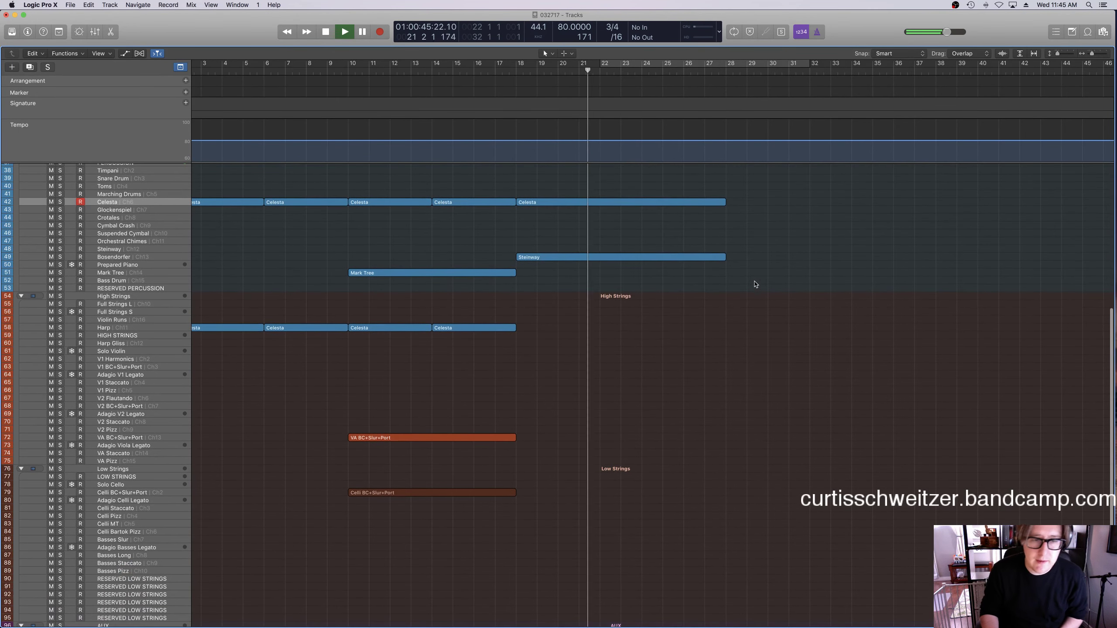
pyautogui.click(622, 201)
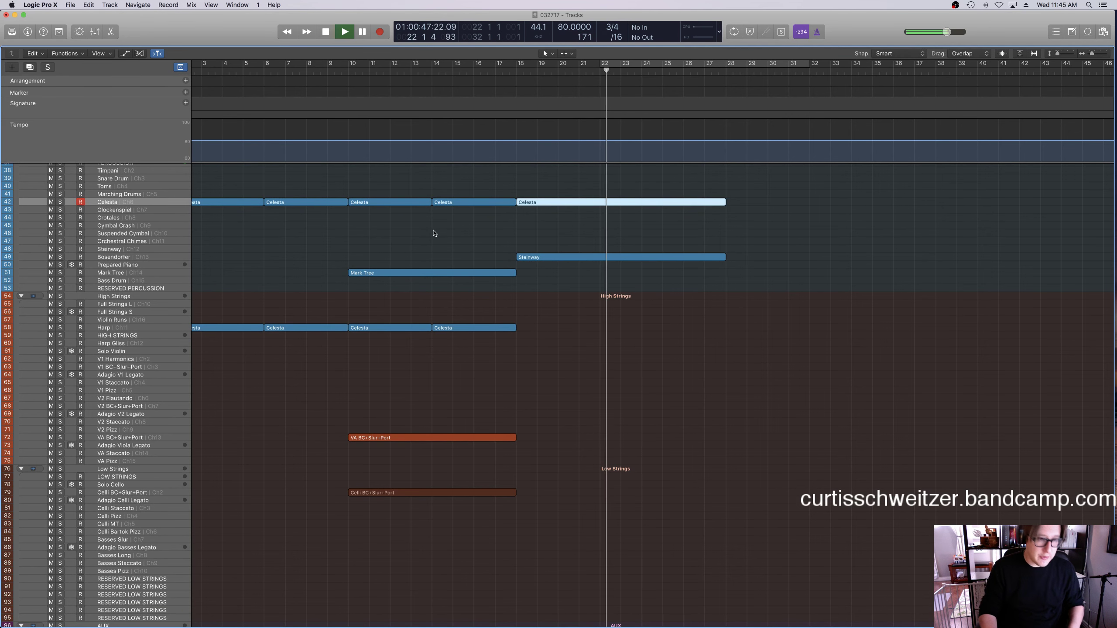
pyautogui.click(158, 328)
pyautogui.click(88, 5)
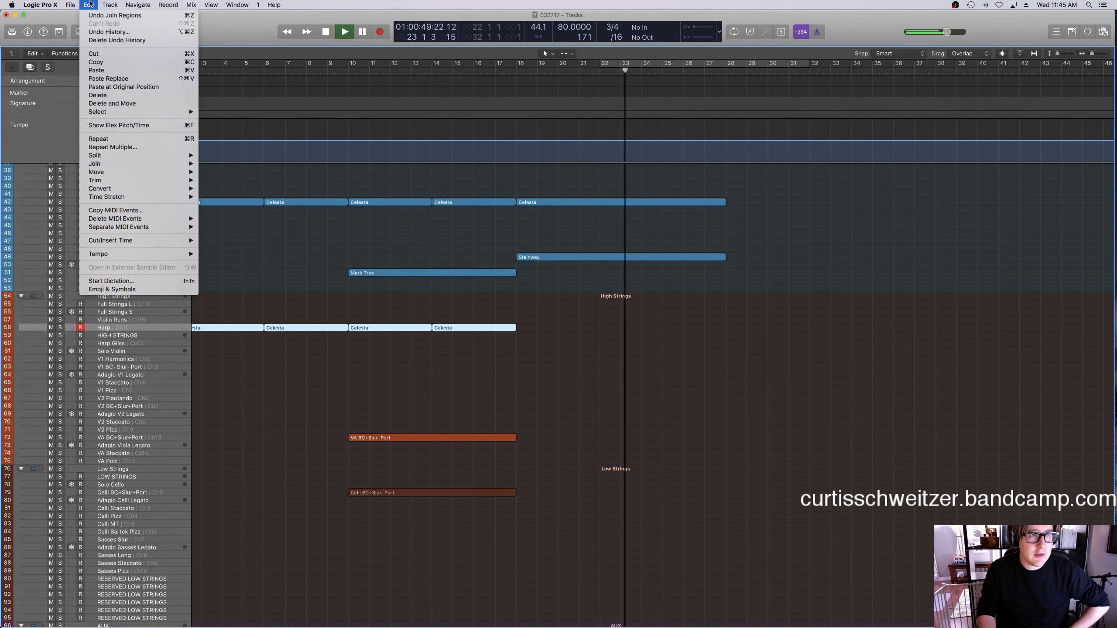
pyautogui.click(136, 86)
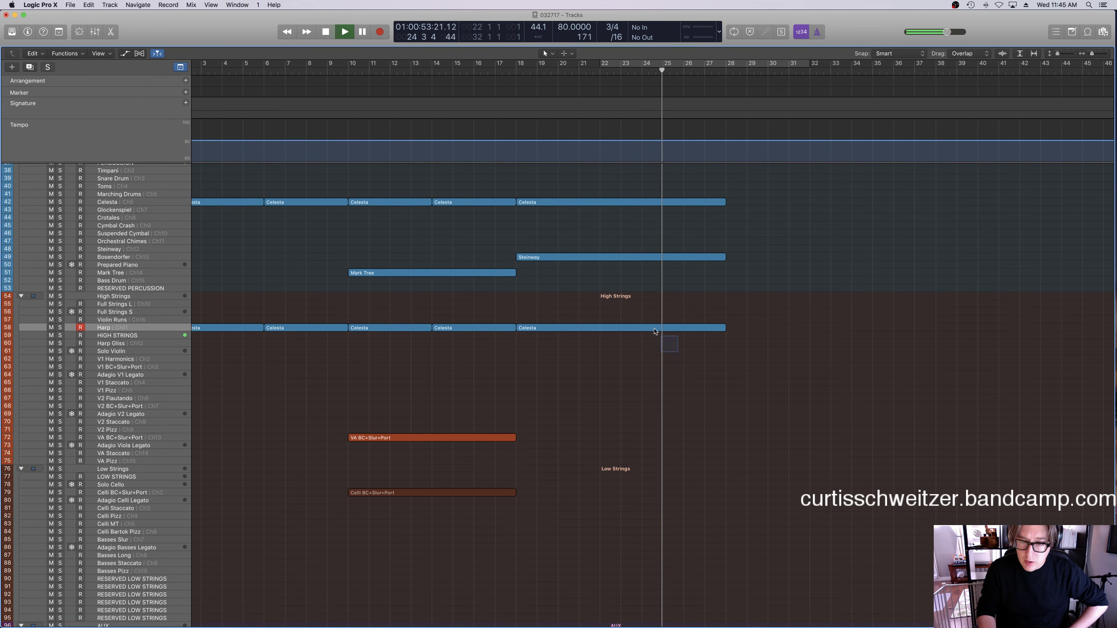
pyautogui.press('Delete')
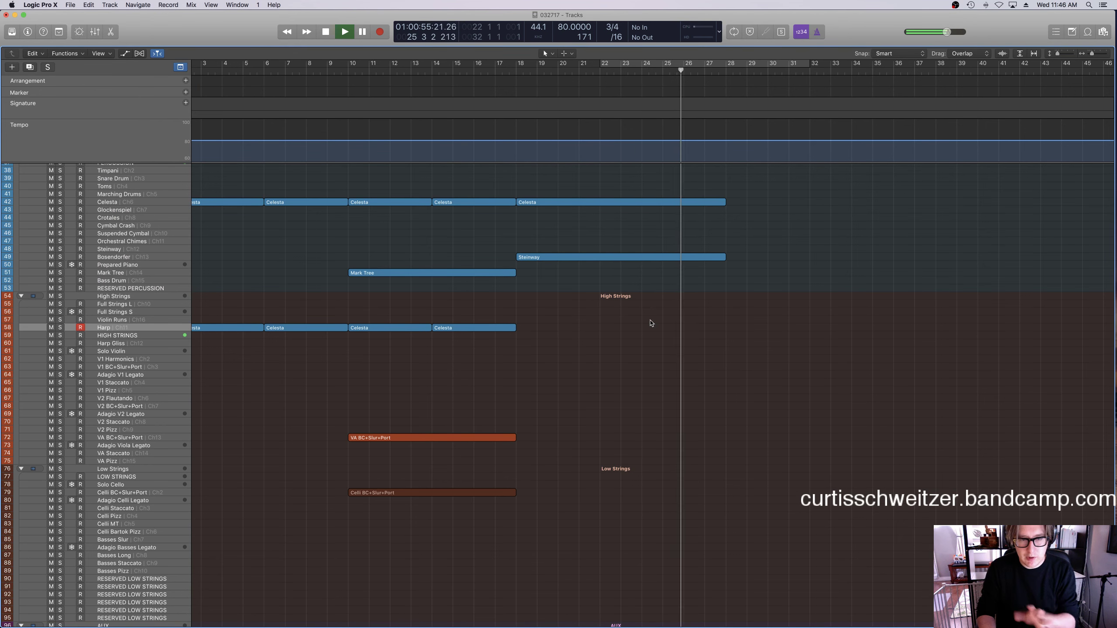
# Play the arrangement from about bar 9 and examine the notes of the Bosendorfer track's Steinway region.
pyautogui.scroll(1, 641, 334)
pyautogui.scroll(10, 640, 333)
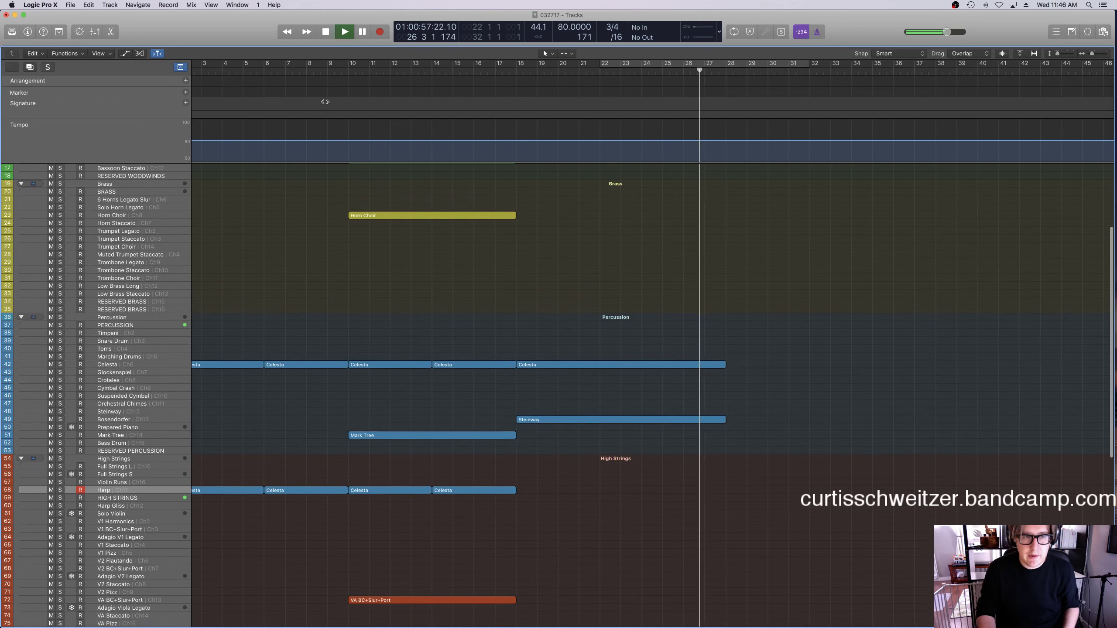
pyautogui.press('space')
pyautogui.click(329, 73)
pyautogui.press('space')
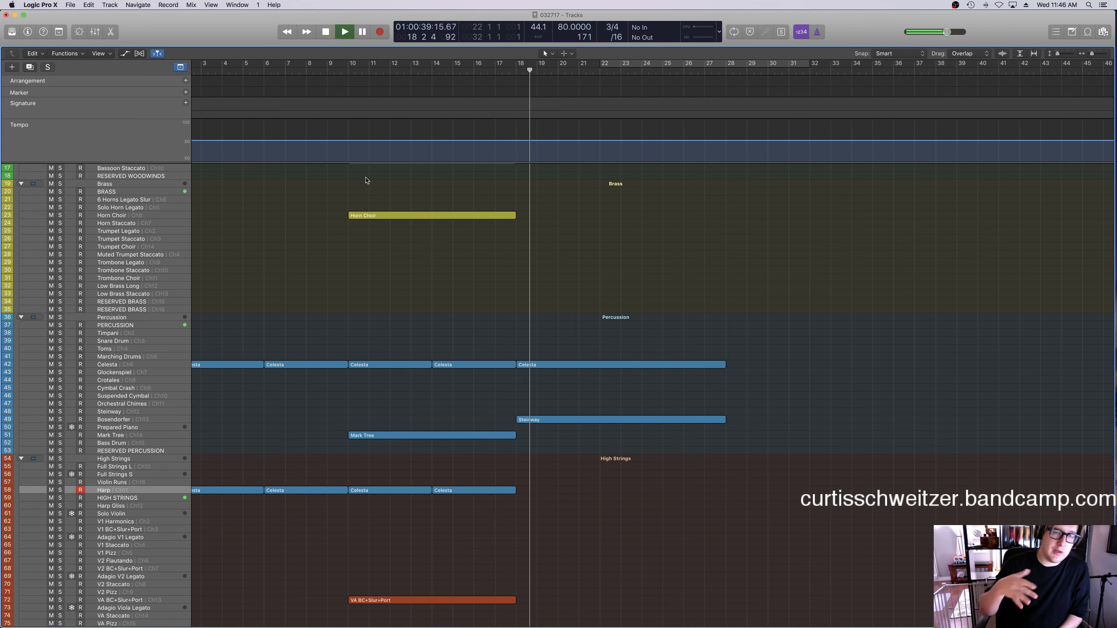
pyautogui.scroll(-5, 642, 387)
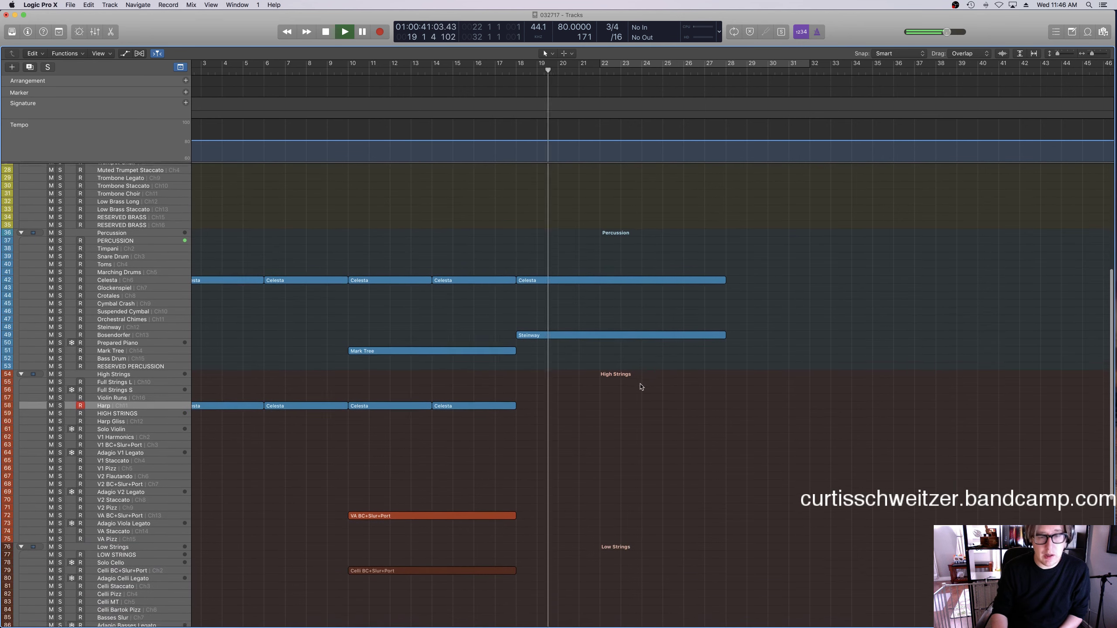
pyautogui.click(640, 329)
pyautogui.hscroll(1, 639, 330)
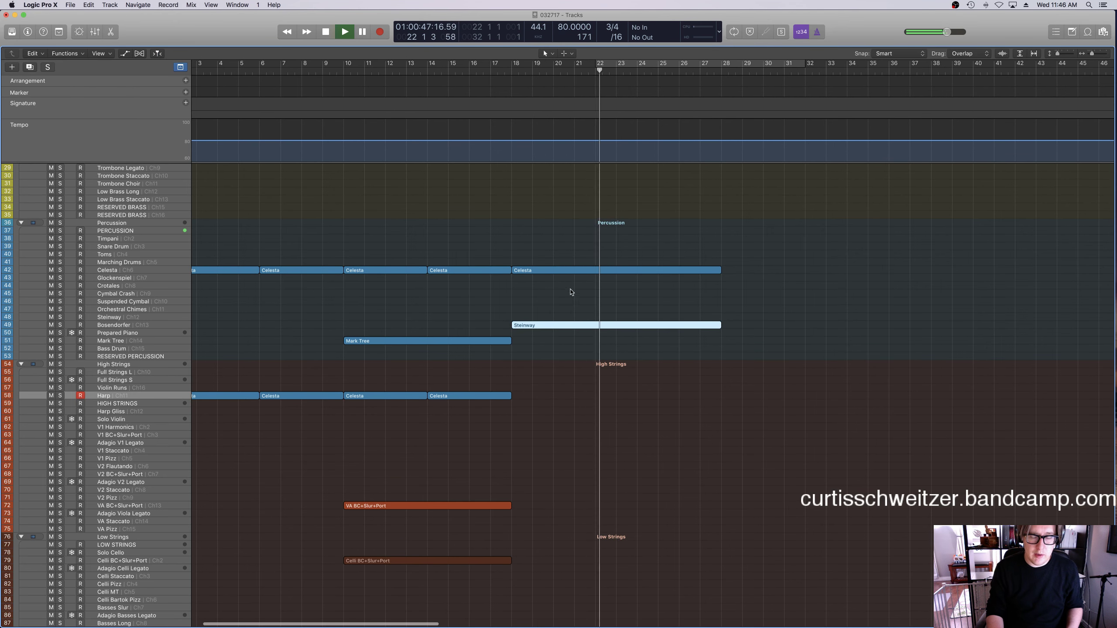
pyautogui.press('e')
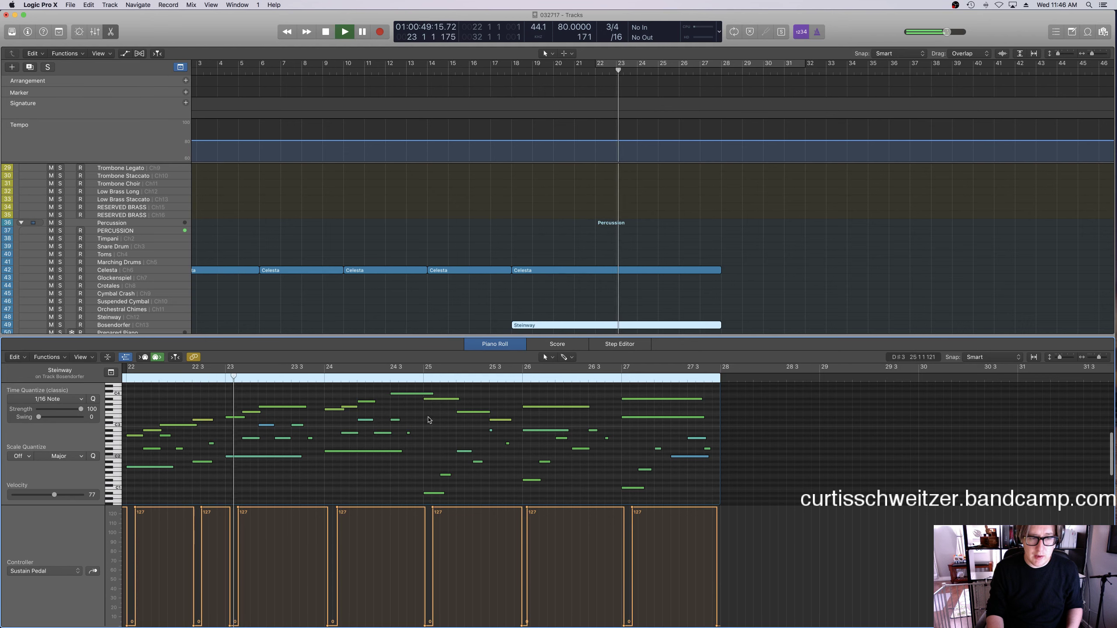
pyautogui.click(537, 264)
pyautogui.press('e')
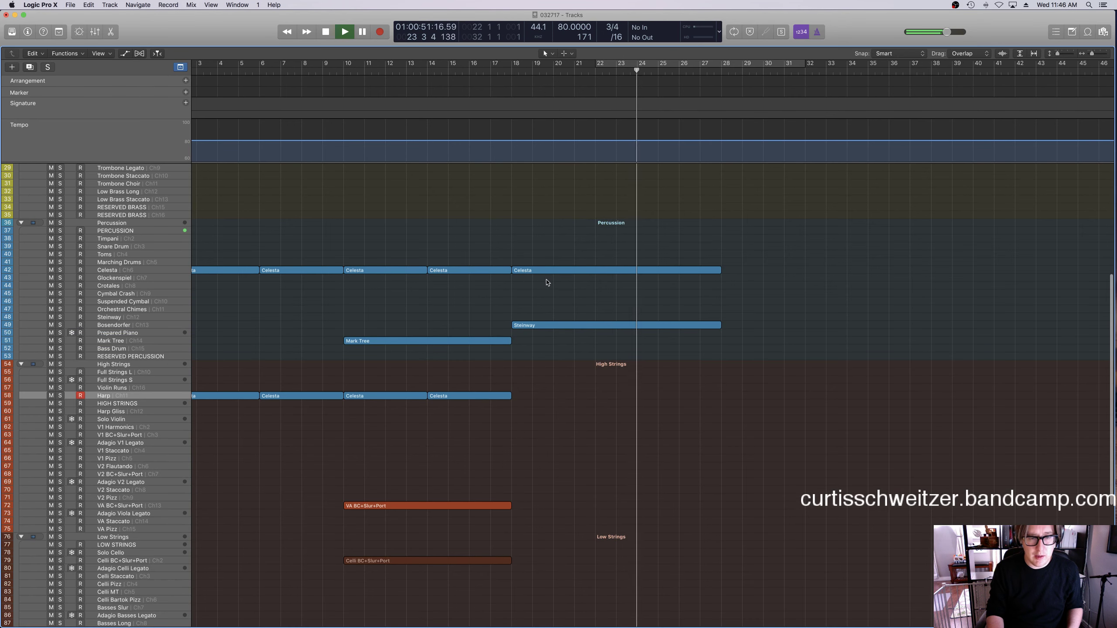
# Display Note Velocity for the joined Celesta region and lower the velocity of the first note in bar 24.
pyautogui.click(657, 264)
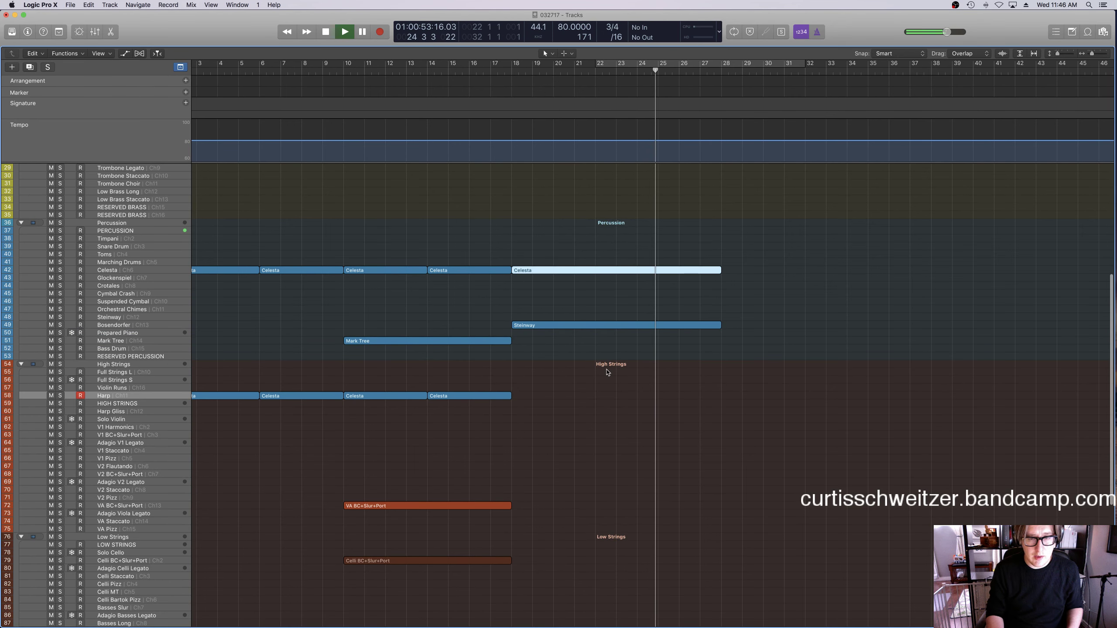
pyautogui.press('e')
pyautogui.hscroll(-5, 568, 419)
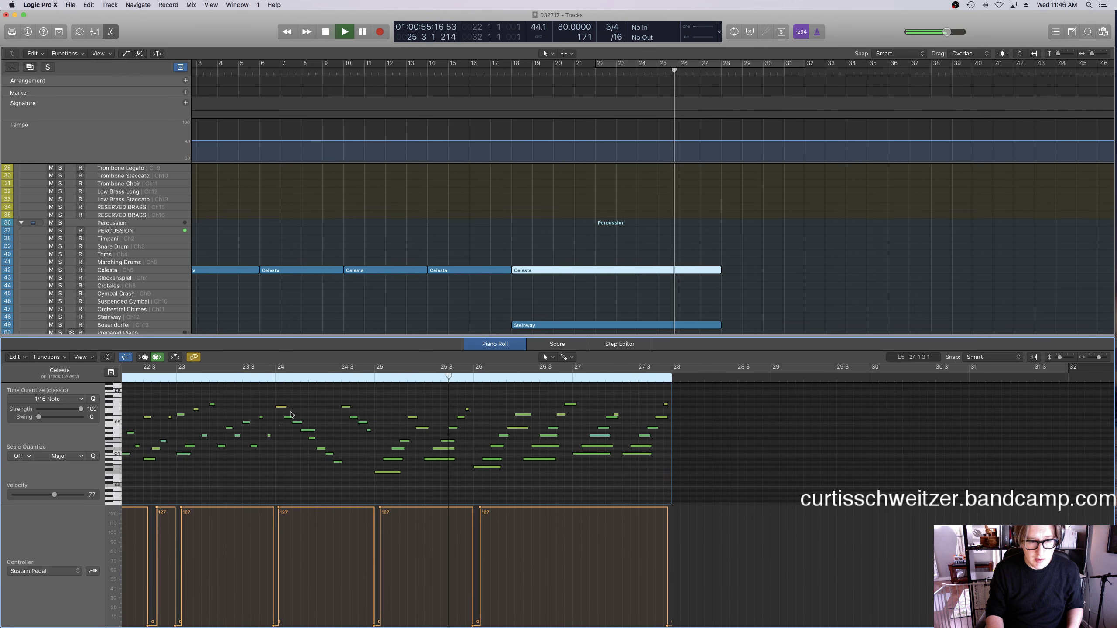
pyautogui.click(44, 571)
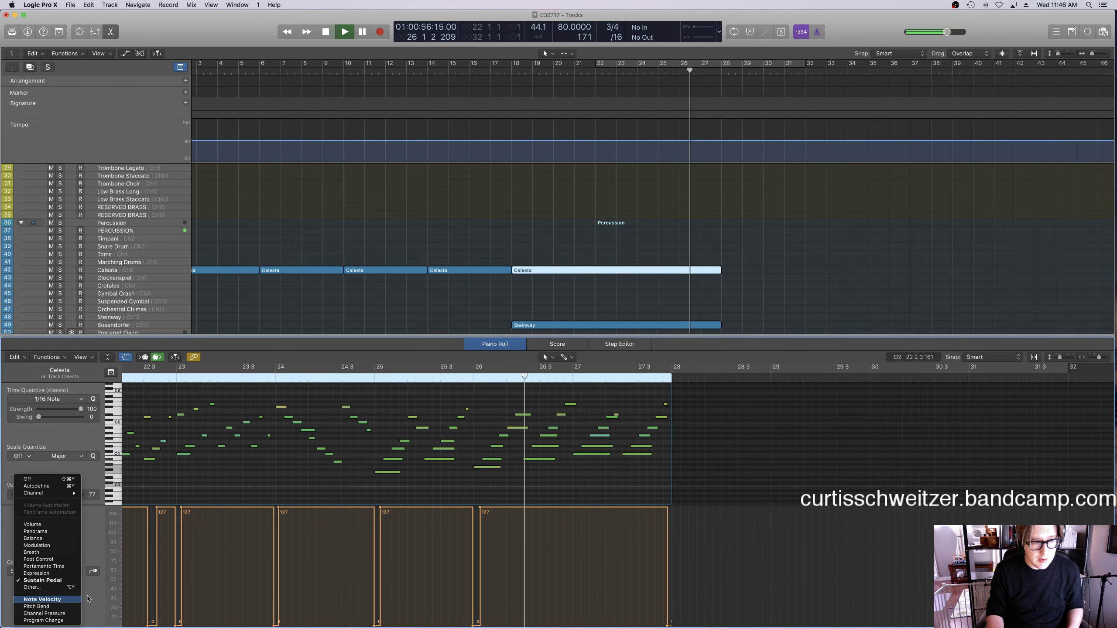
pyautogui.click(44, 598)
pyautogui.moveTo(276, 541); pyautogui.dragTo(276, 554)
pyautogui.press('space')
pyautogui.click(649, 217)
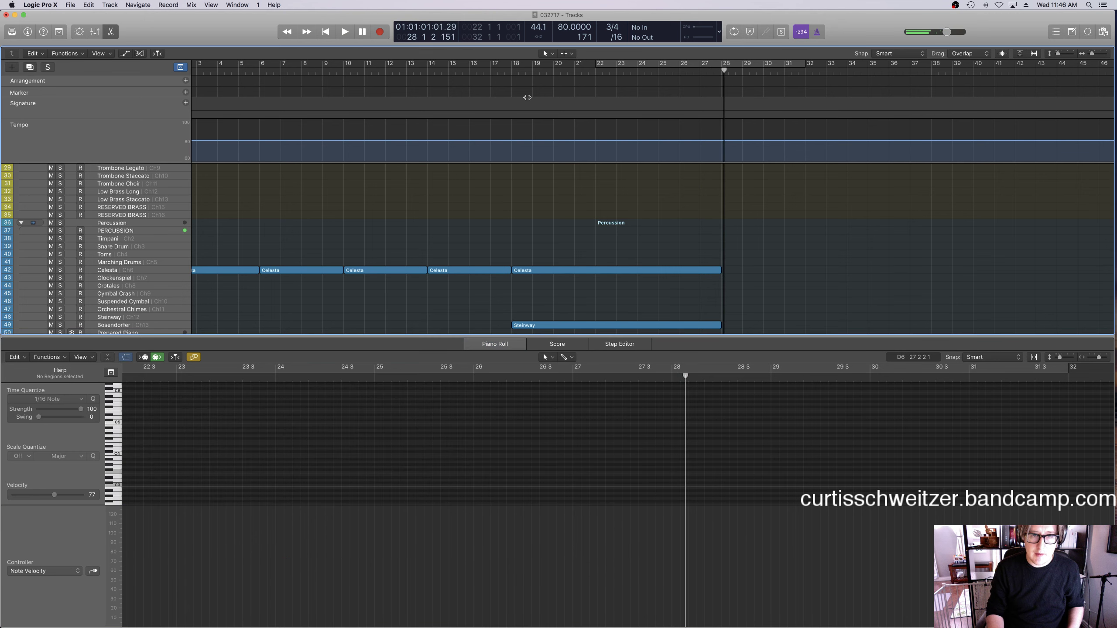
# Play the passage from bar 17 with the full arrangement in view and select the VA BC+Slur+Port track during playback.
pyautogui.click(502, 78)
pyautogui.press('space')
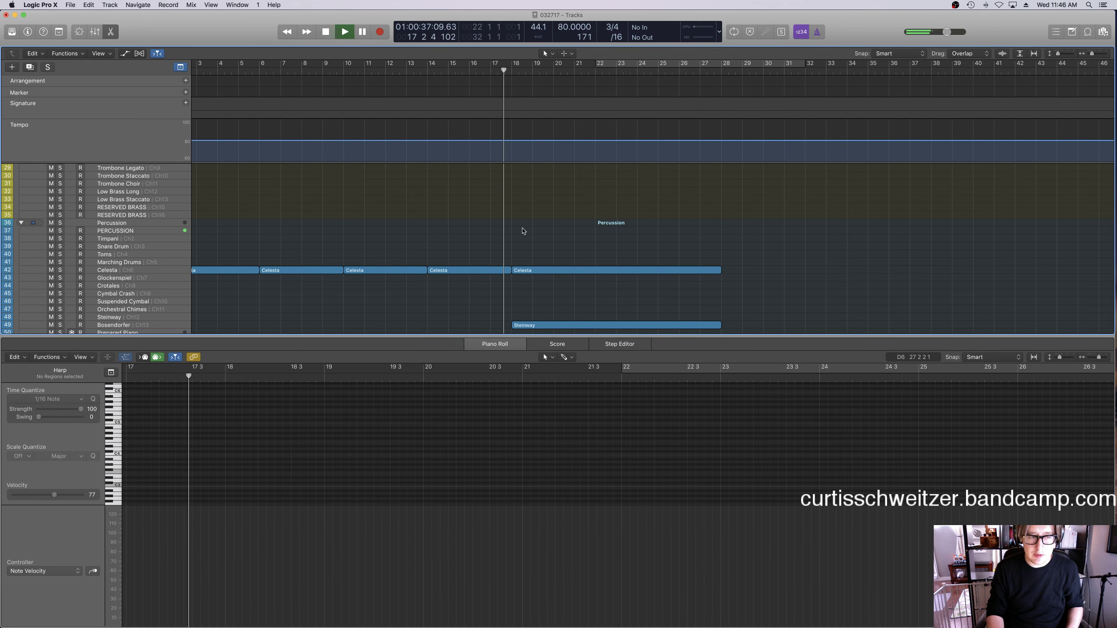
pyautogui.press('e')
pyautogui.hscroll(5, 599, 347)
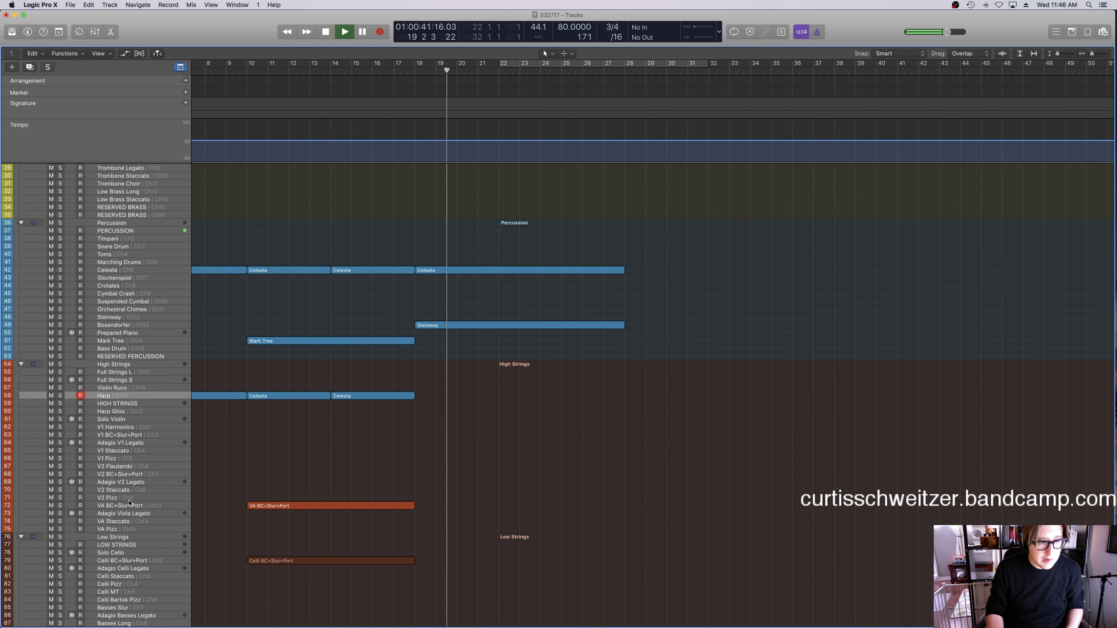
pyautogui.click(114, 506)
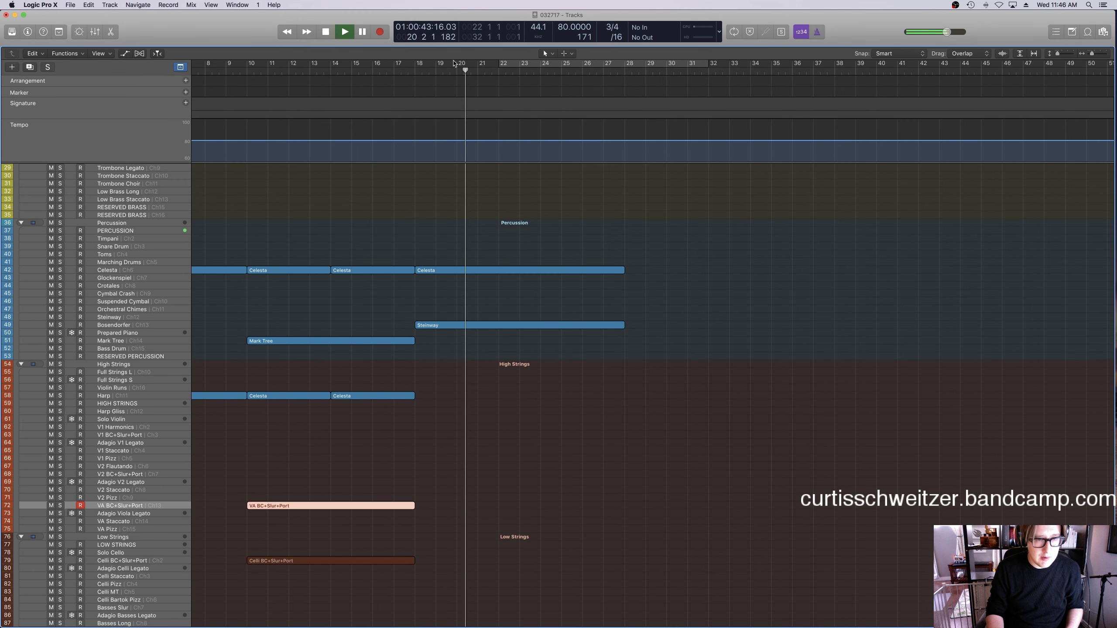
pyautogui.press('space')
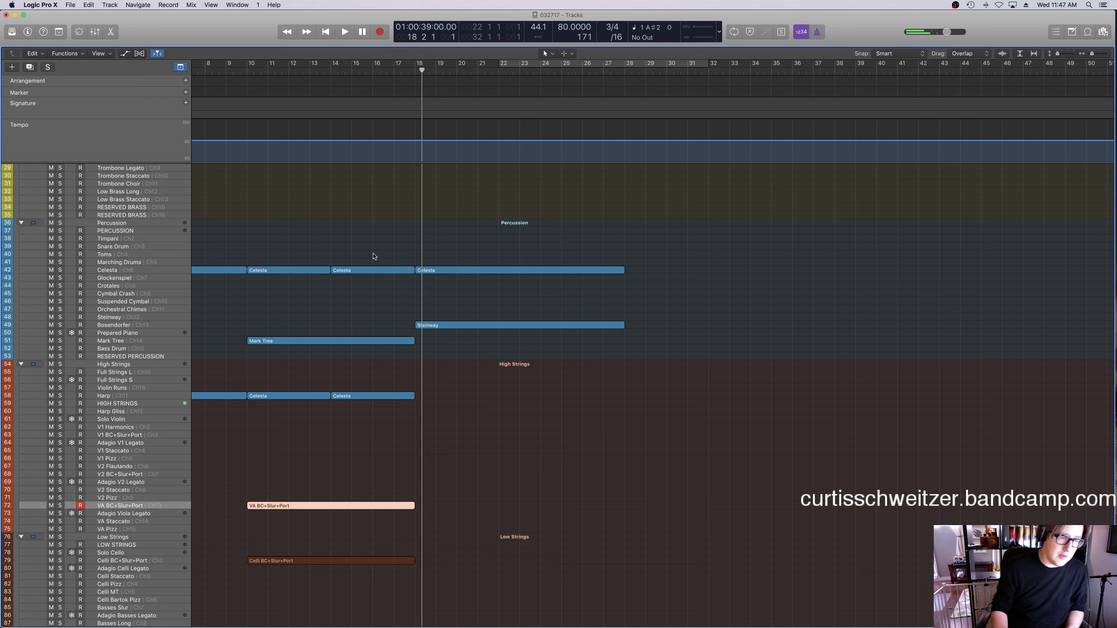
# Try two takes of a second violin line on V2 BC+Slur+Port from bar 18, deleting each one.
pyautogui.click(112, 478)
pyautogui.press('r')
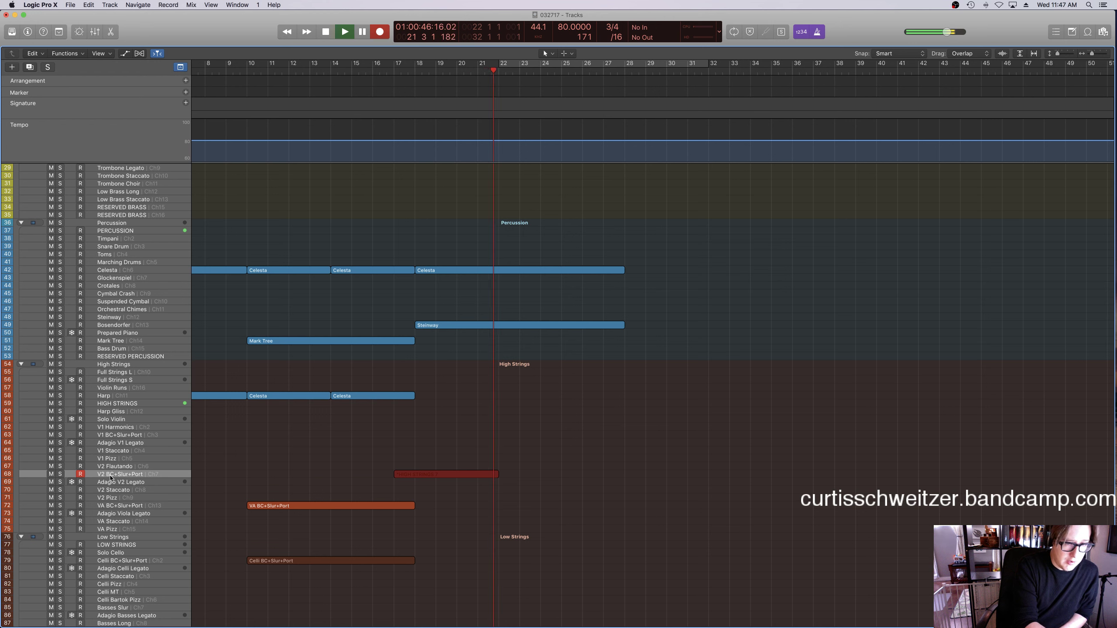
pyautogui.press('space')
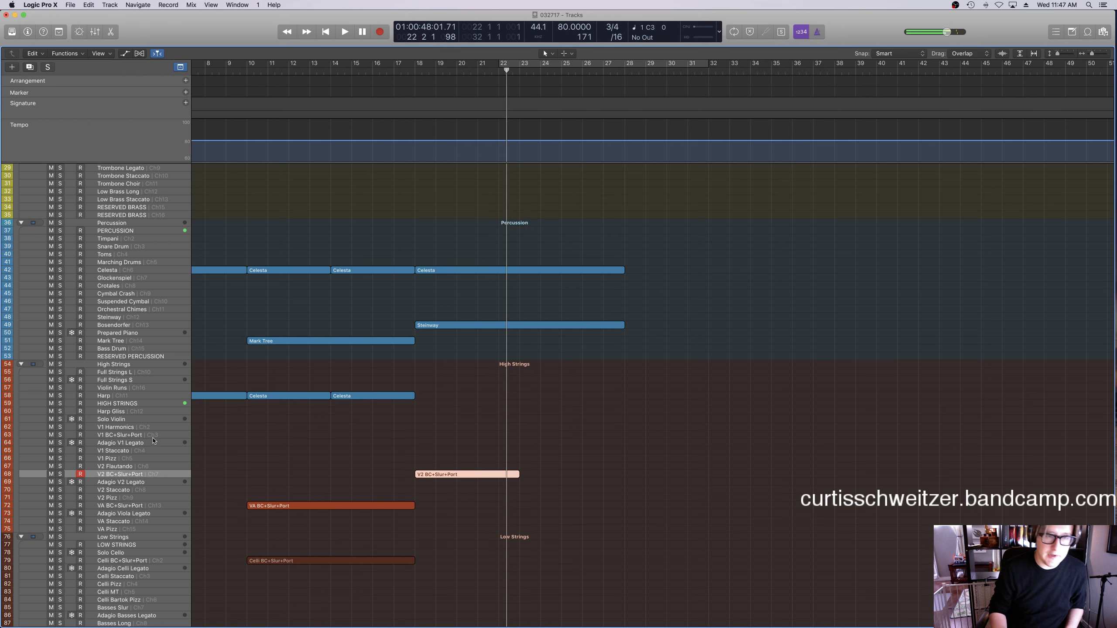
pyautogui.press('Delete')
pyautogui.click(416, 66)
pyautogui.press('r')
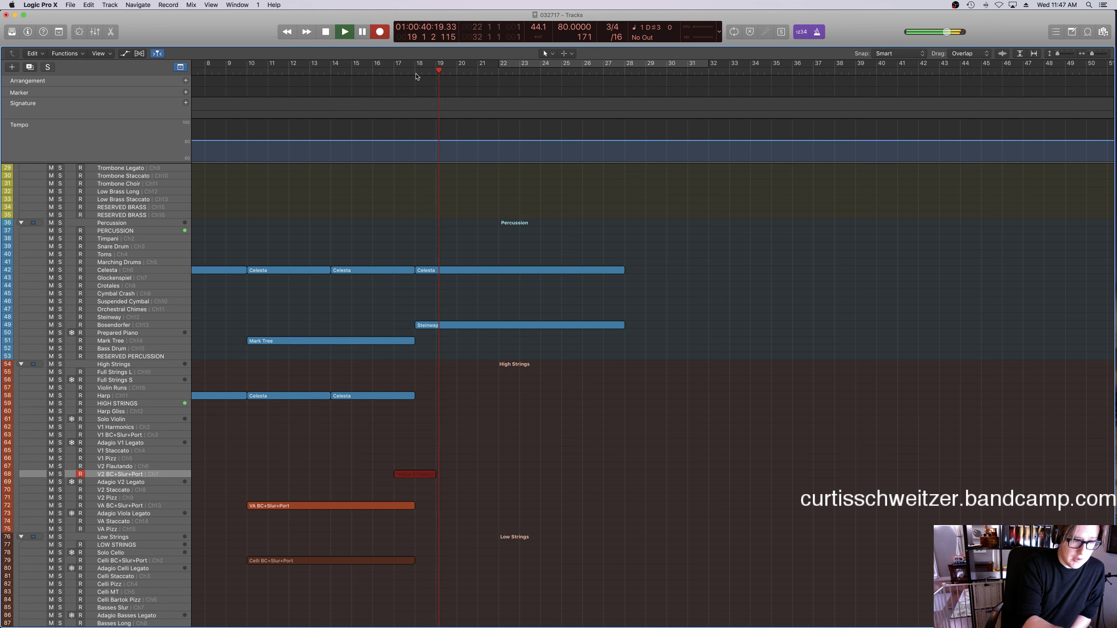
pyautogui.press('space')
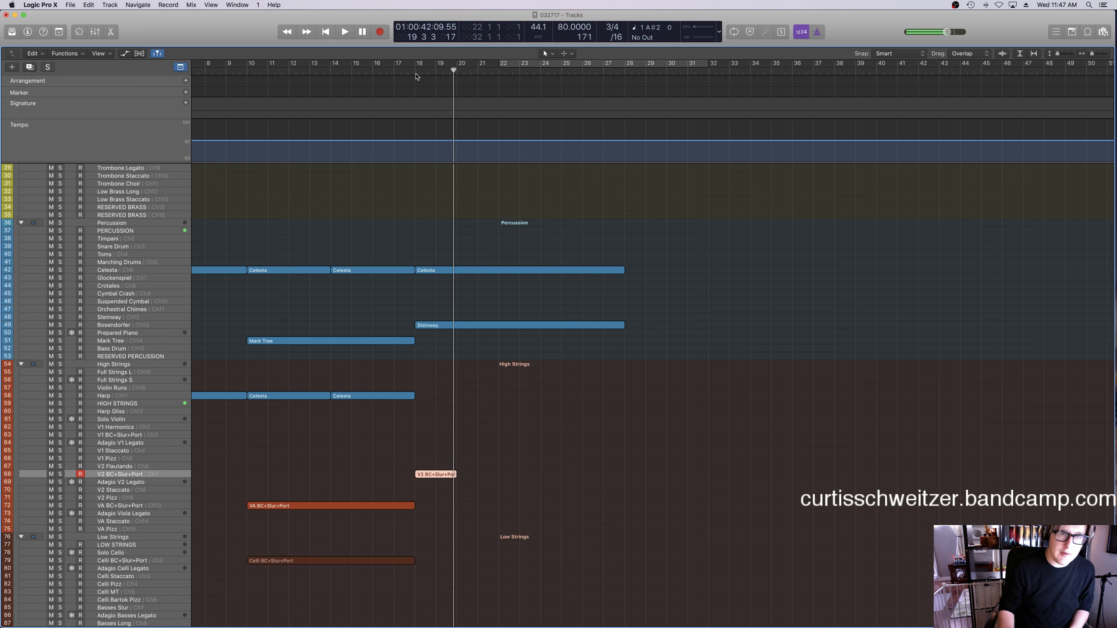
pyautogui.press('Delete')
# Try recording a Clarinet Legato line from bar 18 to about bar 27 and discard the take.
pyautogui.click(416, 74)
pyautogui.scroll(4, 439, 245)
pyautogui.scroll(3, 439, 244)
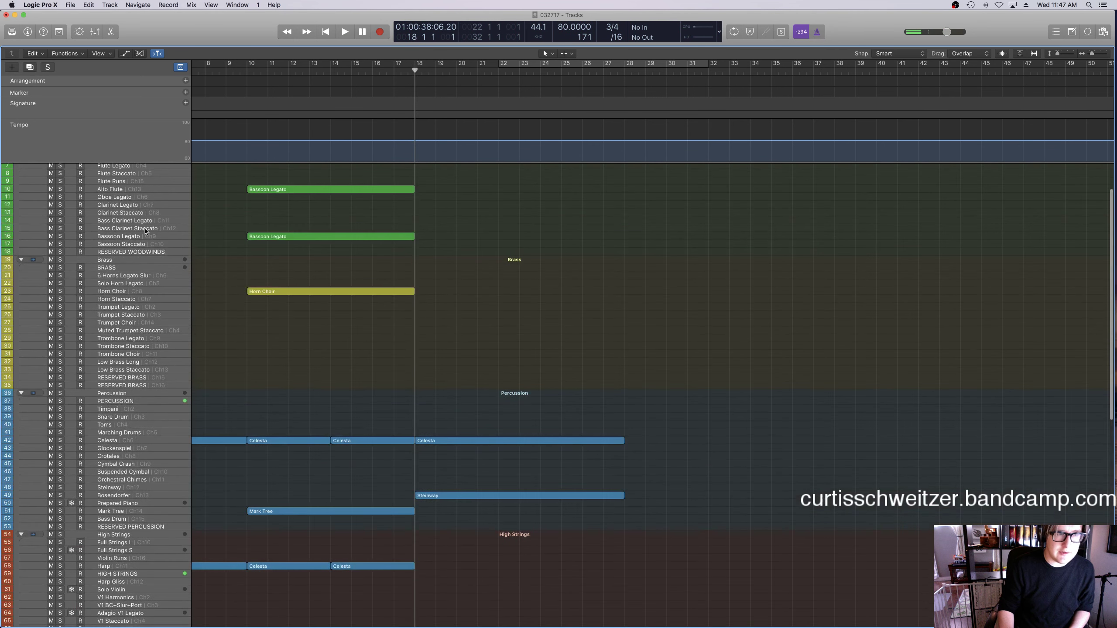
pyautogui.click(125, 214)
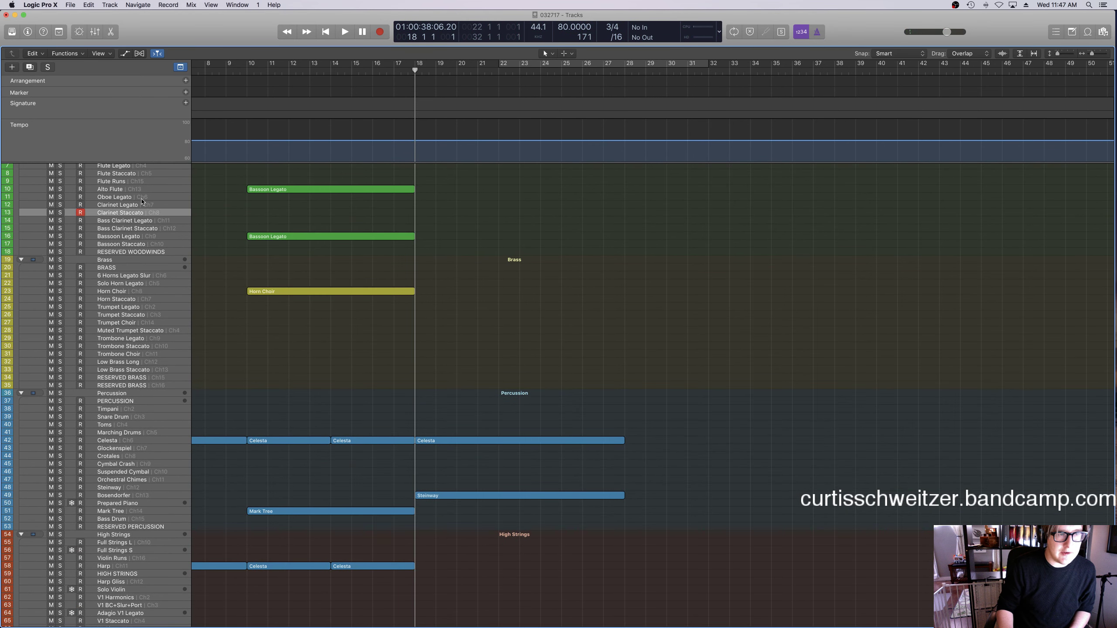
pyautogui.click(150, 206)
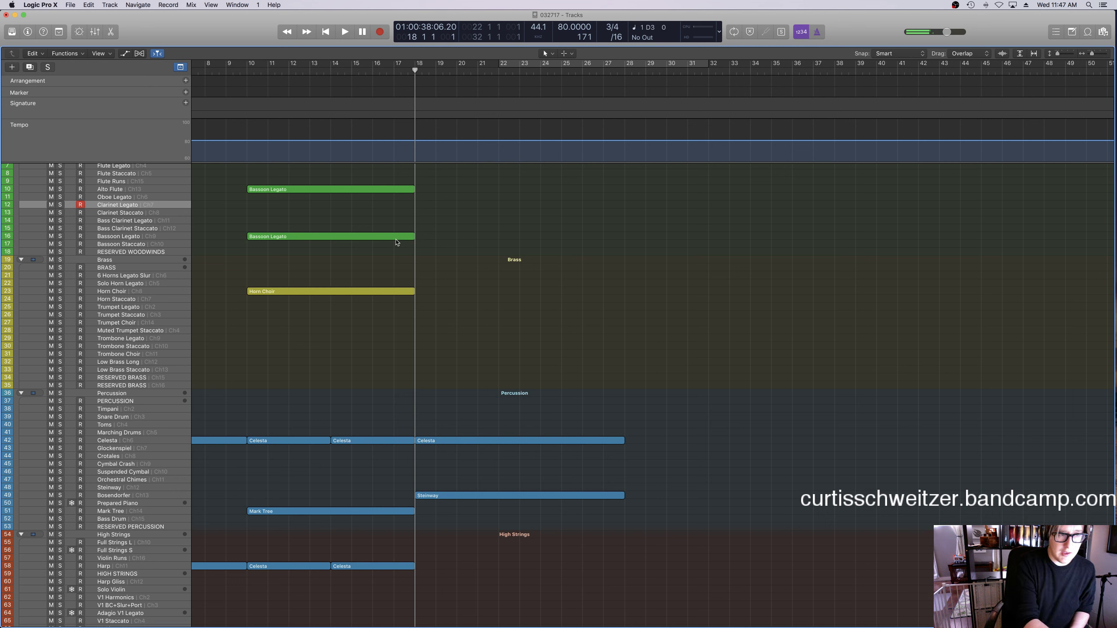
pyautogui.press('r')
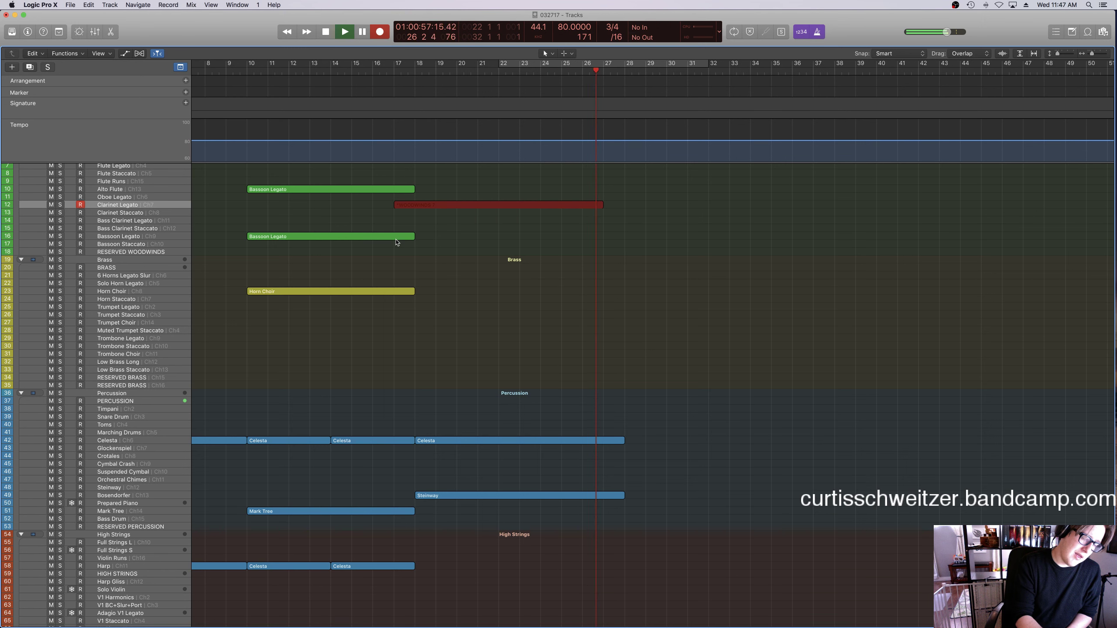
pyautogui.press('space')
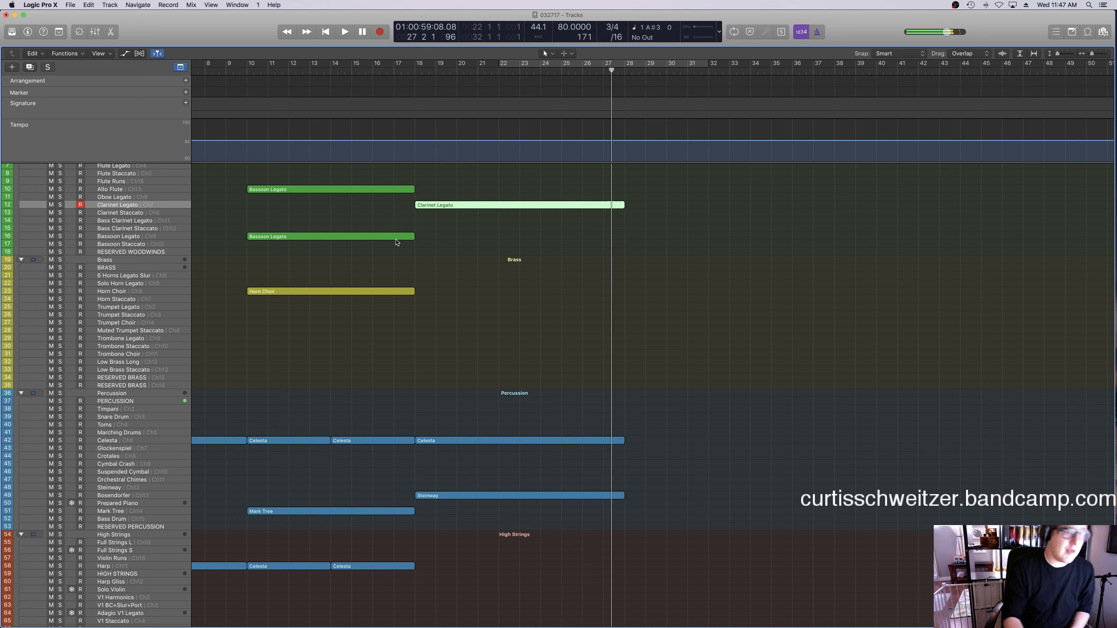
pyautogui.press('super+period')
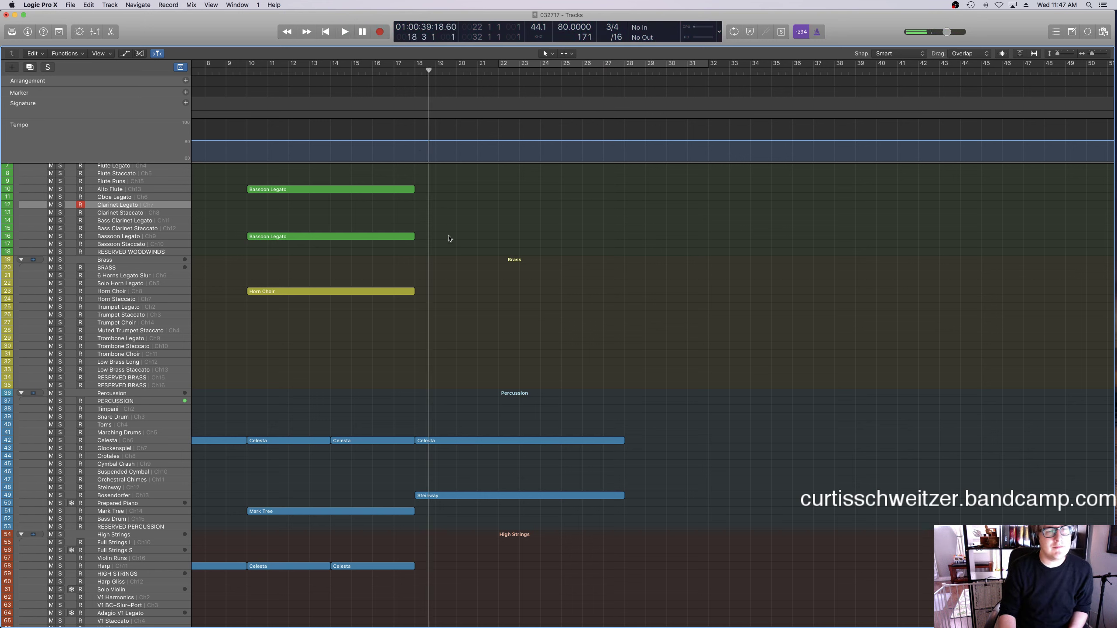
# Rename all regions in the arrangement after their tracks and clear the selection.
pyautogui.press('super+a')
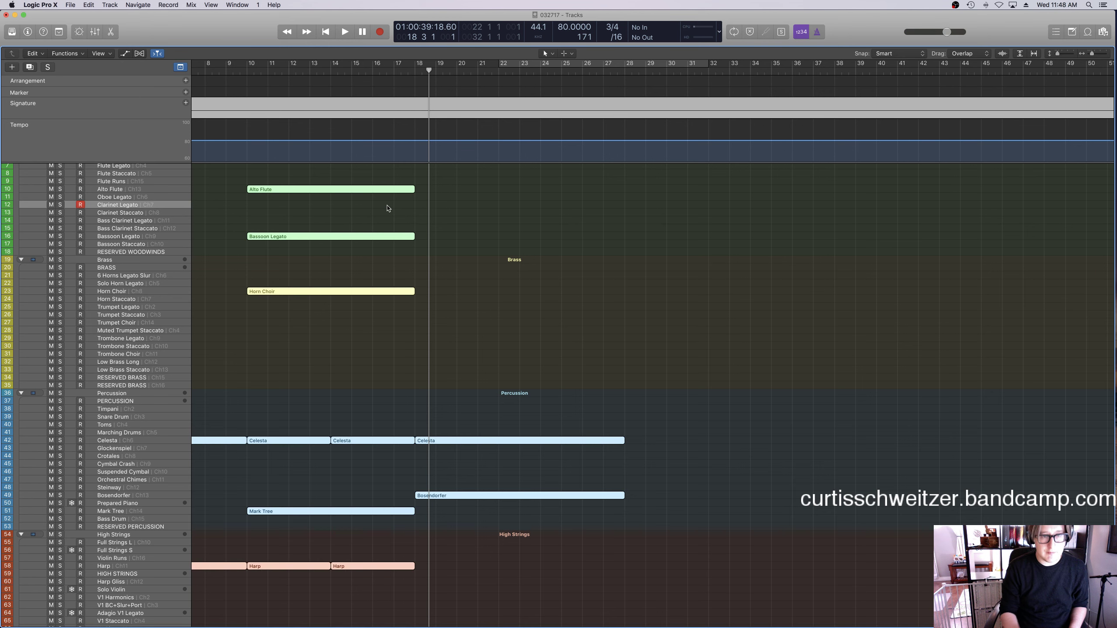
pyautogui.click(431, 217)
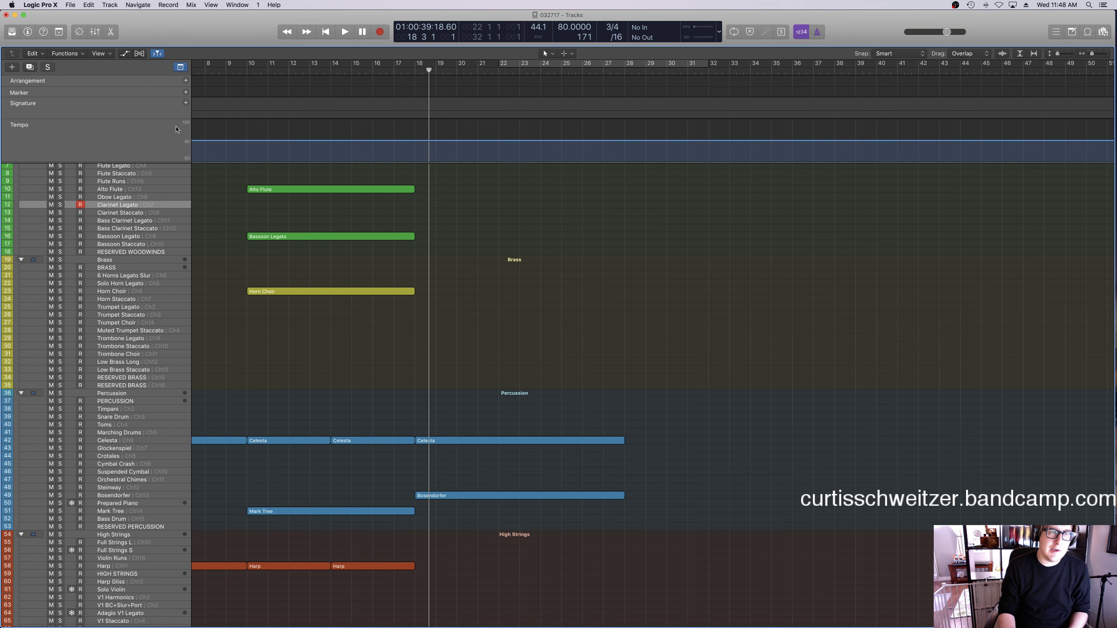
# Try recording a Flute Legato line from bar 18 and delete the take.
pyautogui.click(130, 168)
pyautogui.press('space')
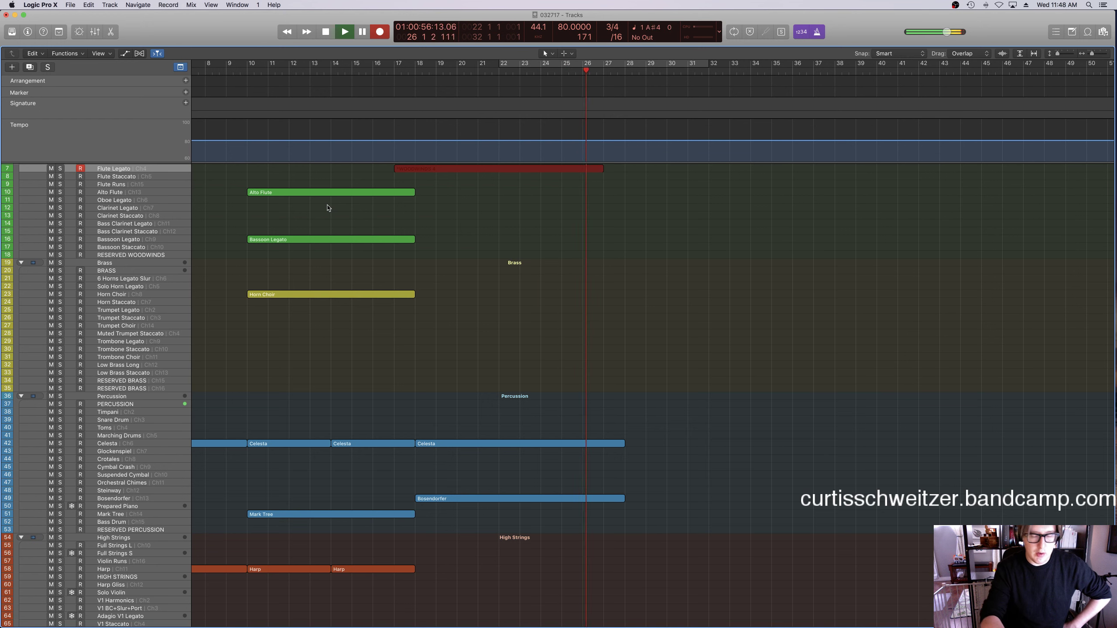
pyautogui.press('space')
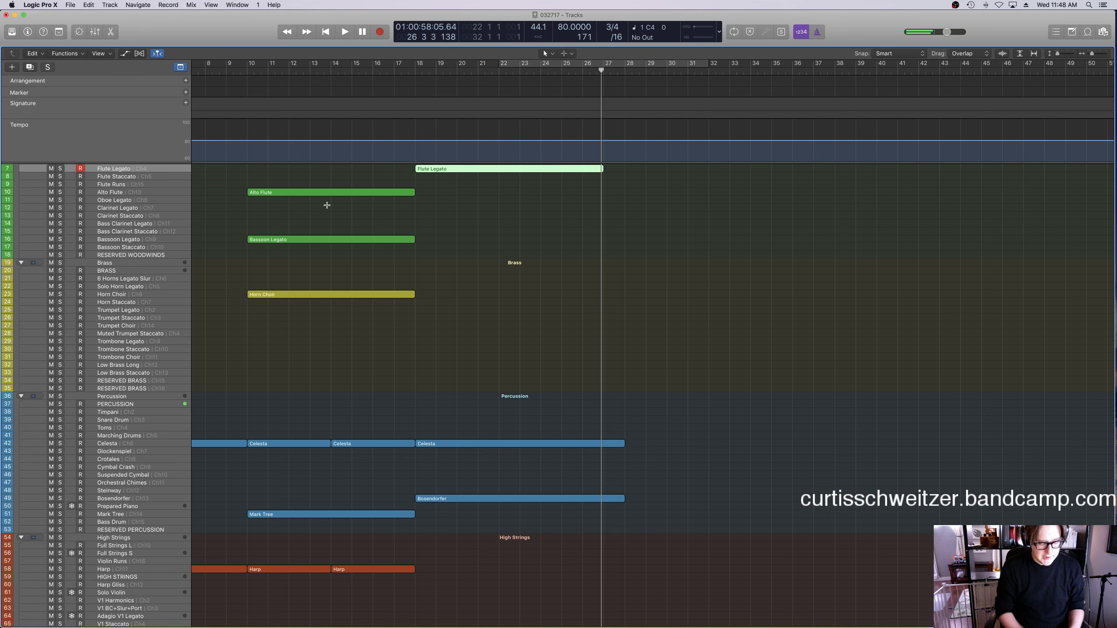
pyautogui.press('Delete')
# Try recording a Glockenspiel part over the Celesta from about bar 17 and discard the take.
pyautogui.click(400, 71)
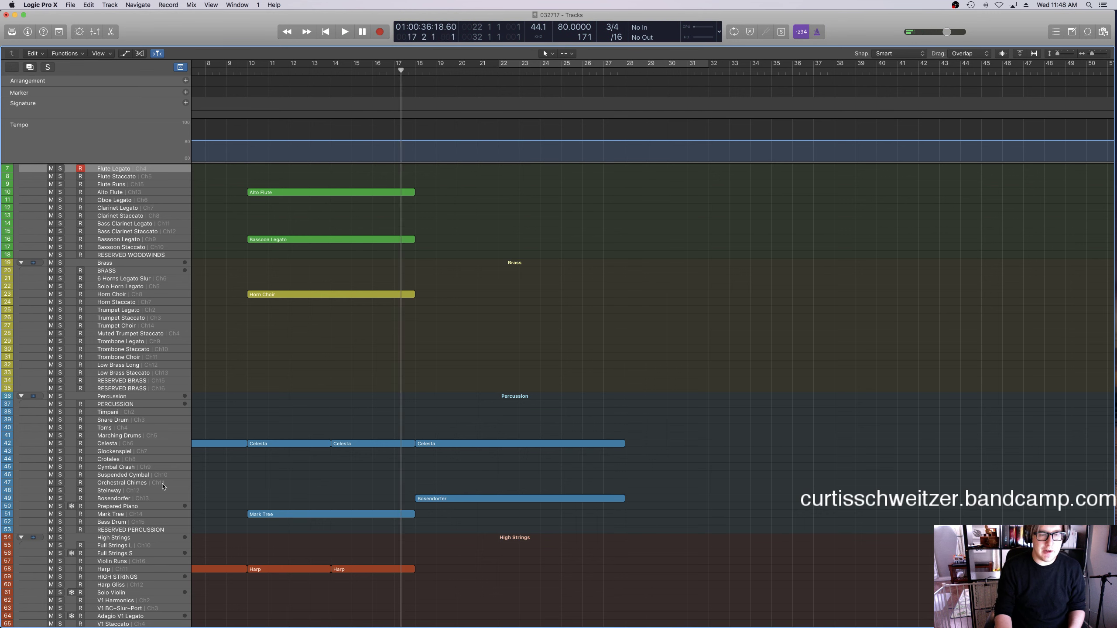
pyautogui.click(185, 456)
pyautogui.press('r')
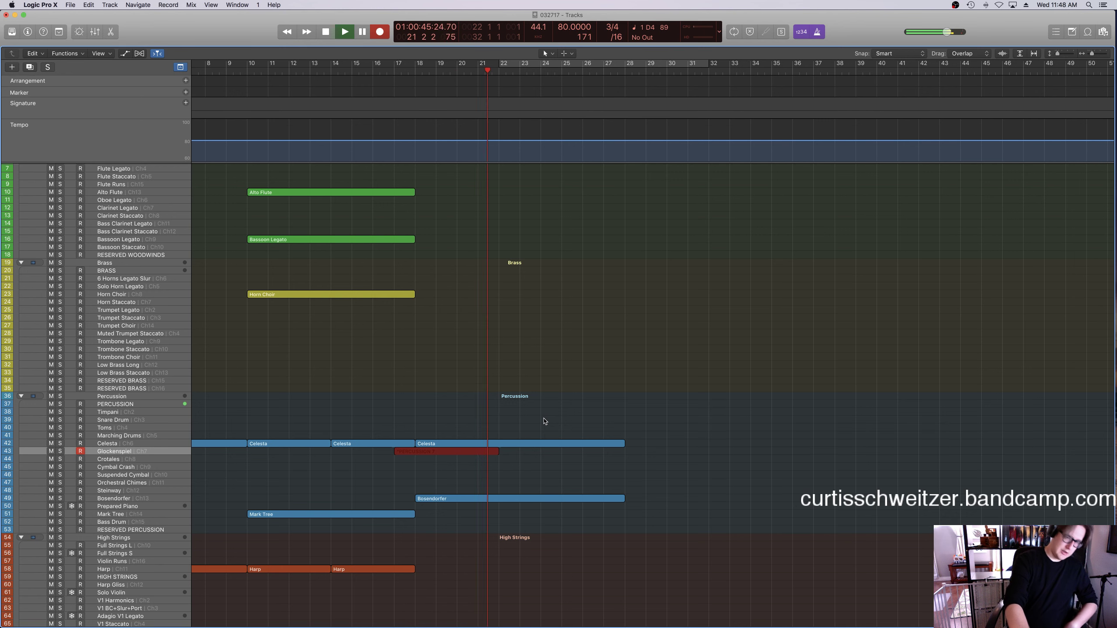
pyautogui.press('space')
pyautogui.hscroll(-3, 486, 157)
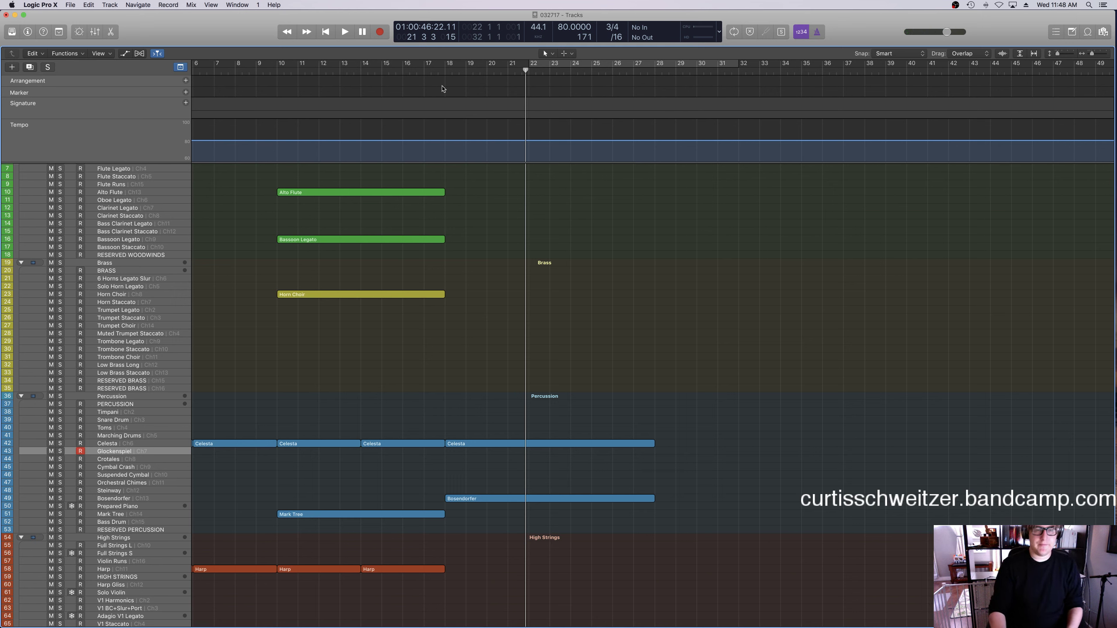
# Record a Glockenspiel part from bar 18 to bar 28 beneath the Celesta region.
pyautogui.click(457, 69)
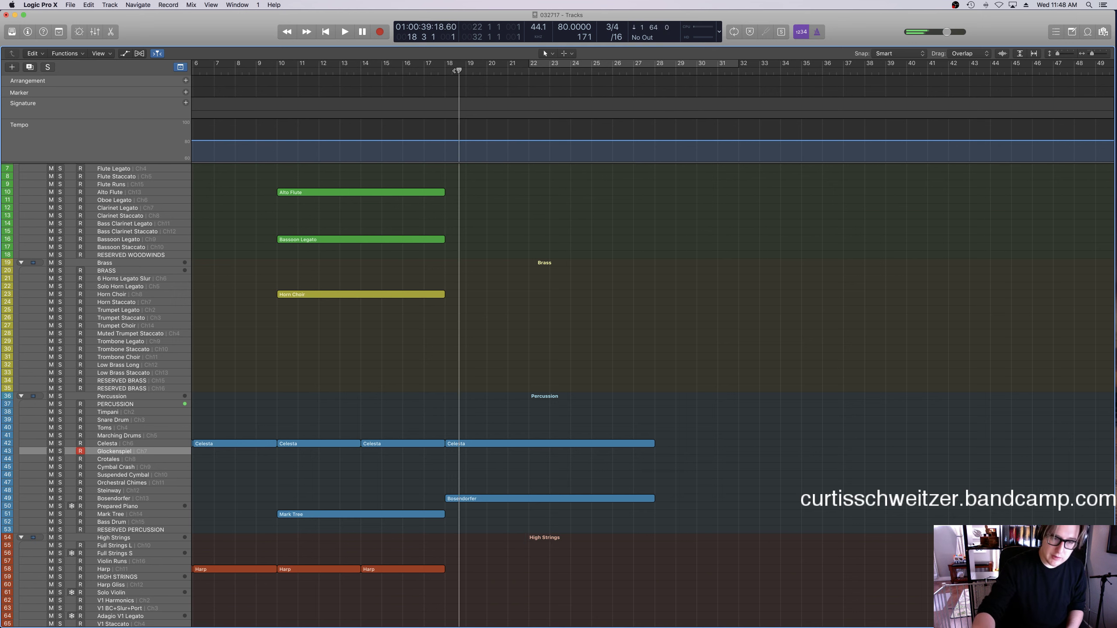
pyautogui.press('r')
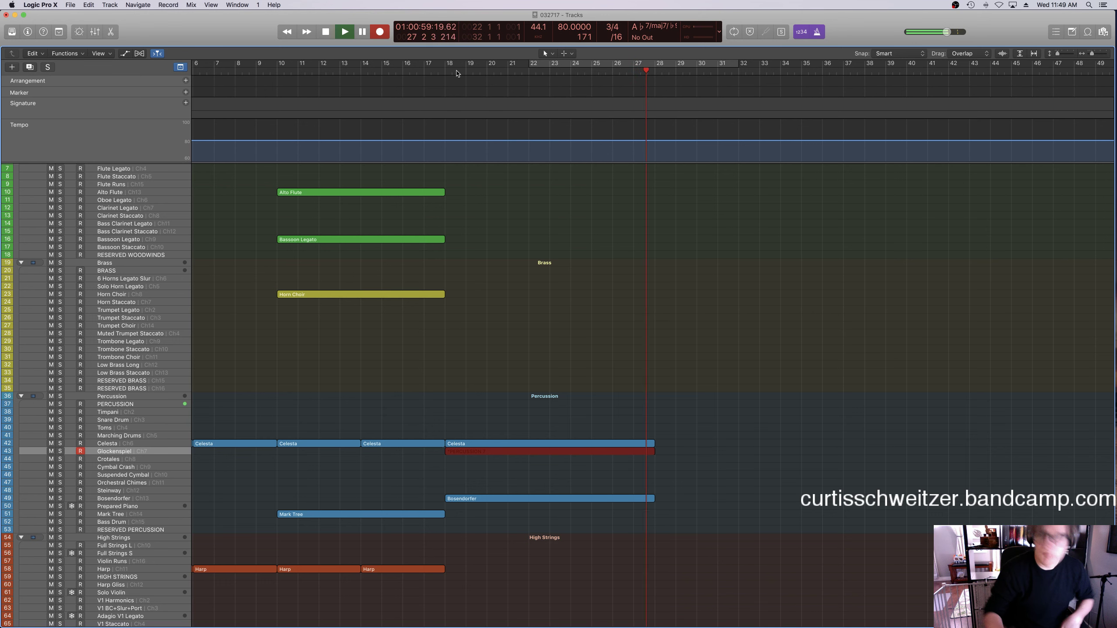
pyautogui.press('space')
# Record a cello line on Celli BC+Slur+Port from bar 18 to bar 28 and join it with the region starting at bar 10.
pyautogui.press('space')
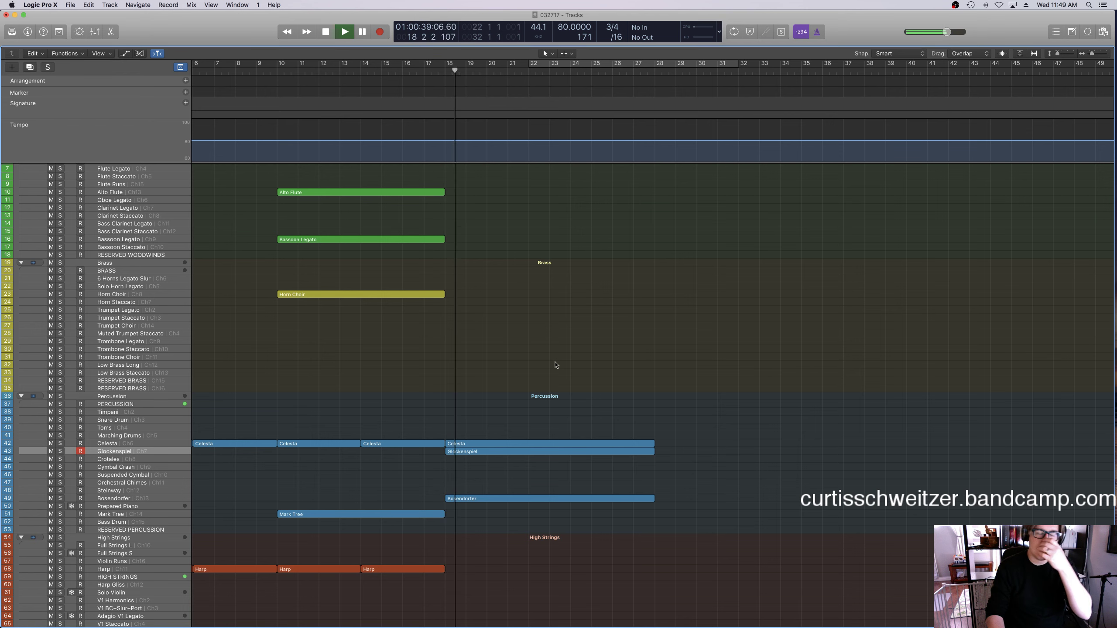
pyautogui.scroll(-6, 510, 393)
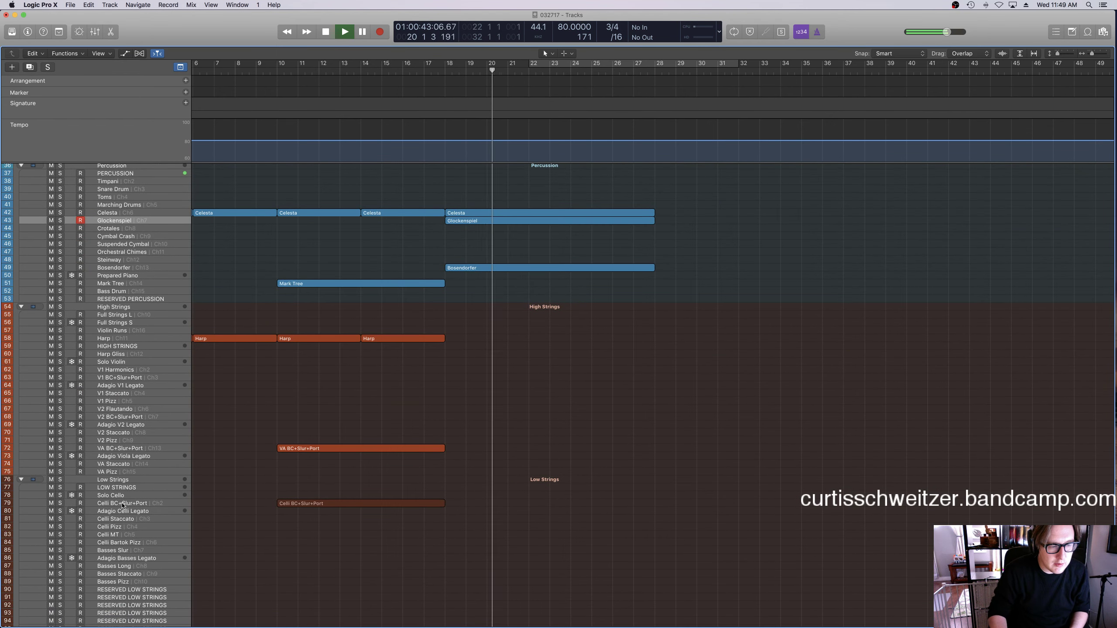
pyautogui.click(352, 503)
pyautogui.doubleClick(446, 73)
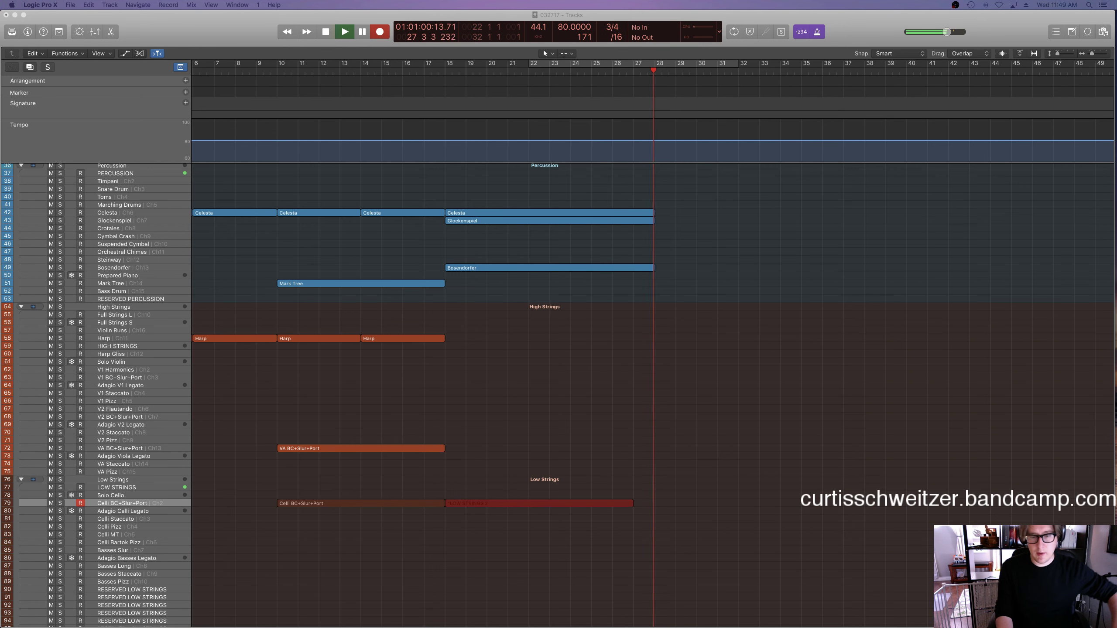
pyautogui.press('space')
pyautogui.keyDown('shift'); pyautogui.click(409, 448); pyautogui.keyUp('shift')
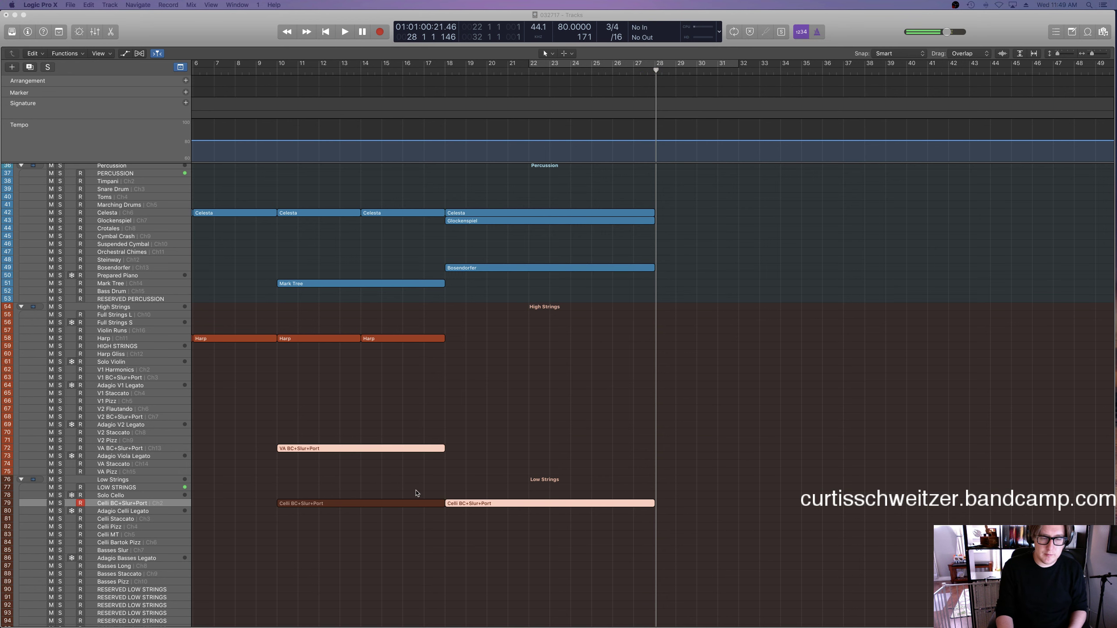
pyautogui.moveTo(483, 471); pyautogui.dragTo(425, 516)
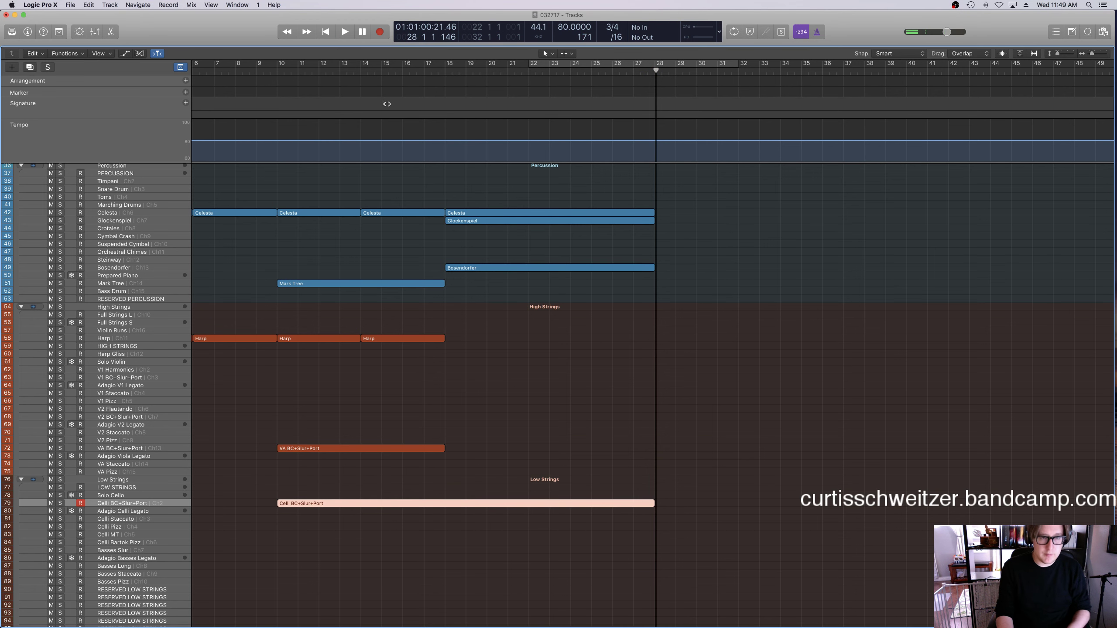
# Play from about bar 14 and display the Expression controller for the joined Celli BC+Slur+Port region, fitting its notes in the Piano Roll.
pyautogui.click(375, 66)
pyautogui.press('space')
pyautogui.press('p')
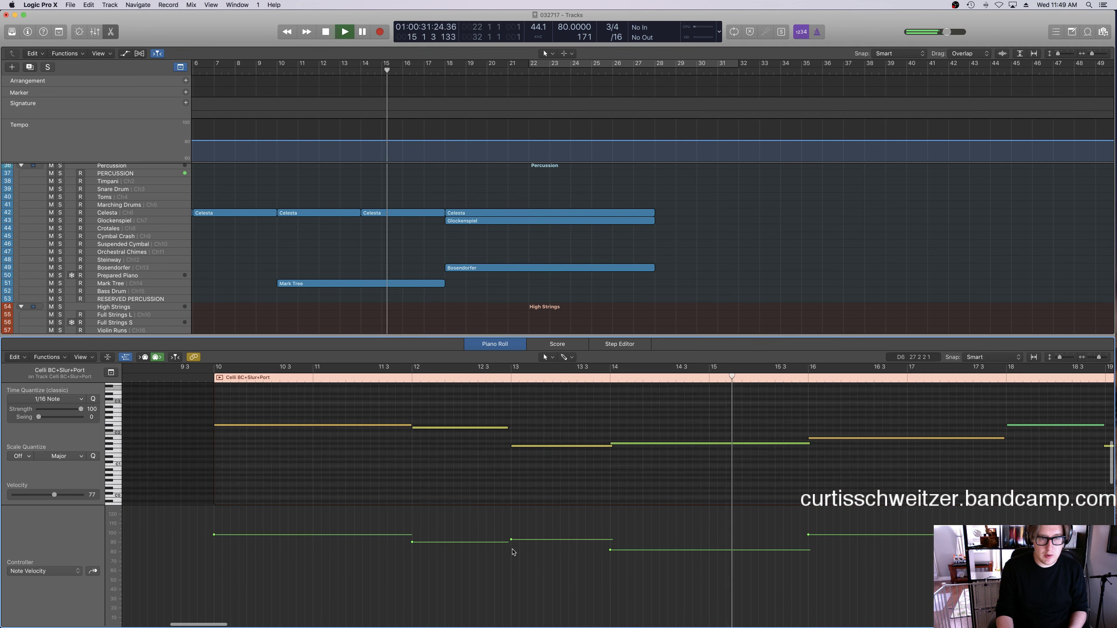
pyautogui.press('p')
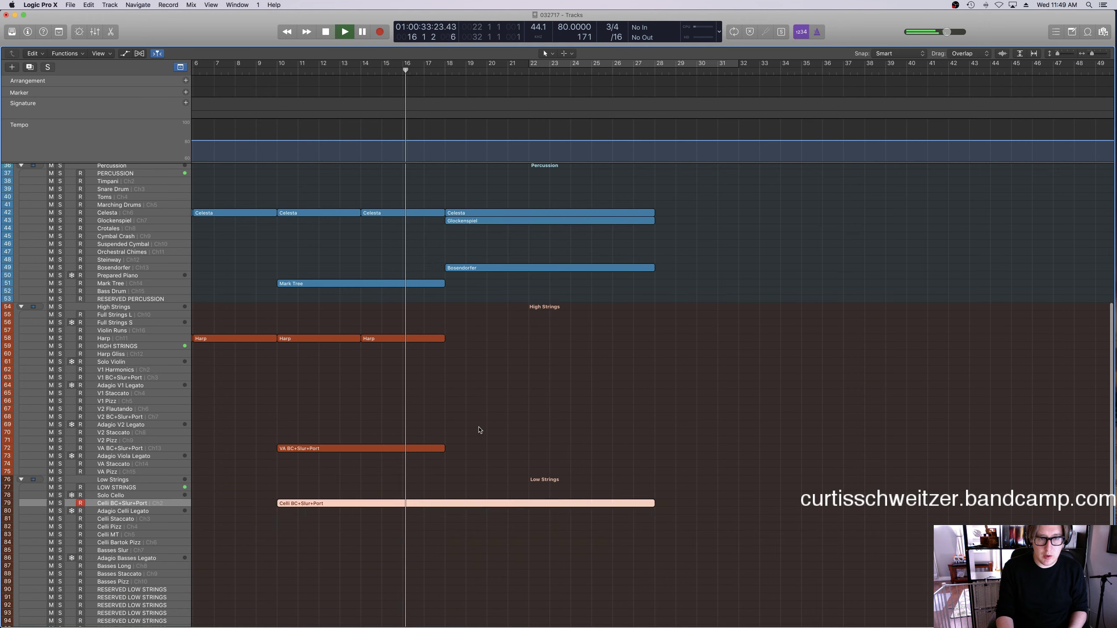
pyautogui.click(476, 438)
pyautogui.click(461, 506)
pyautogui.press('p')
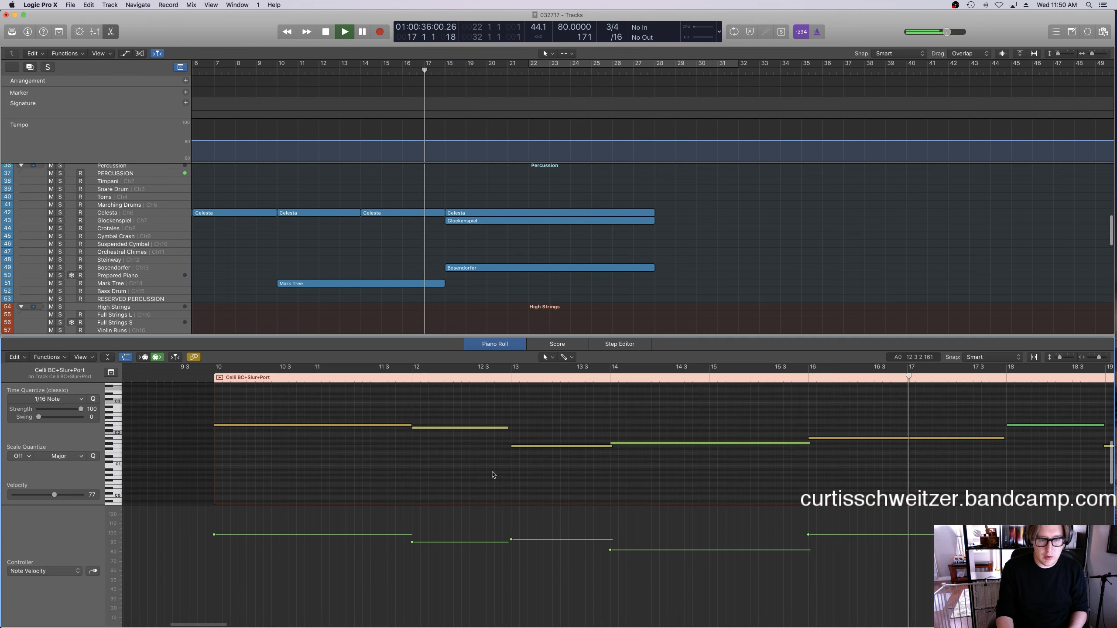
pyautogui.press('z')
pyautogui.click(44, 570)
pyautogui.click(35, 528)
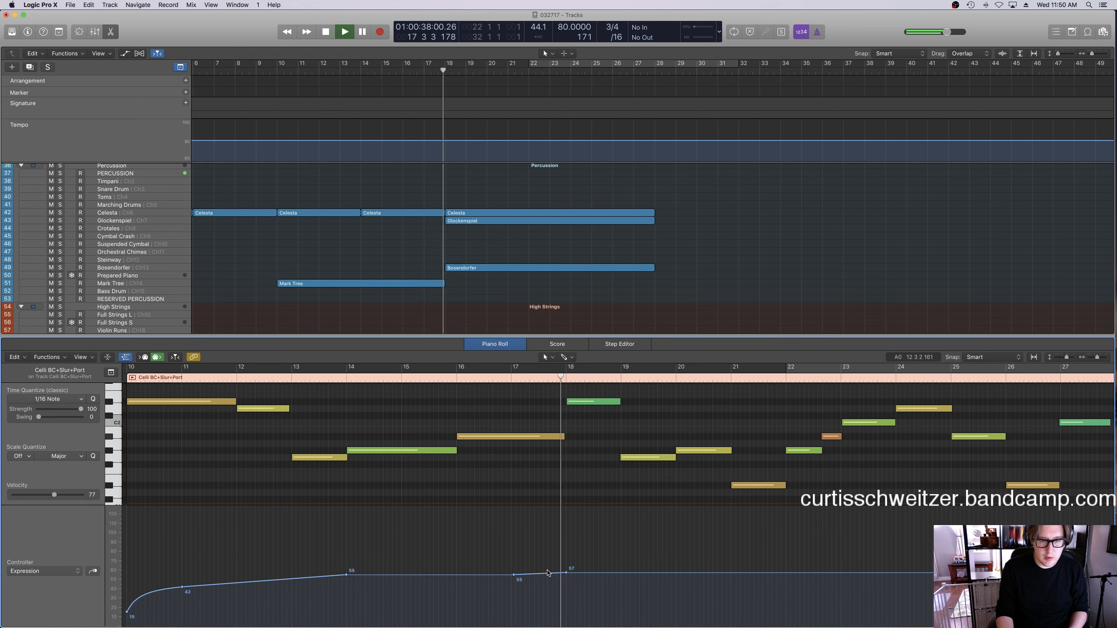
# Move the last expression point of the Celli BC+Slur+Port region to about bar 20 at 70, and close the piano roll.
pyautogui.moveTo(566, 572); pyautogui.dragTo(700, 563)
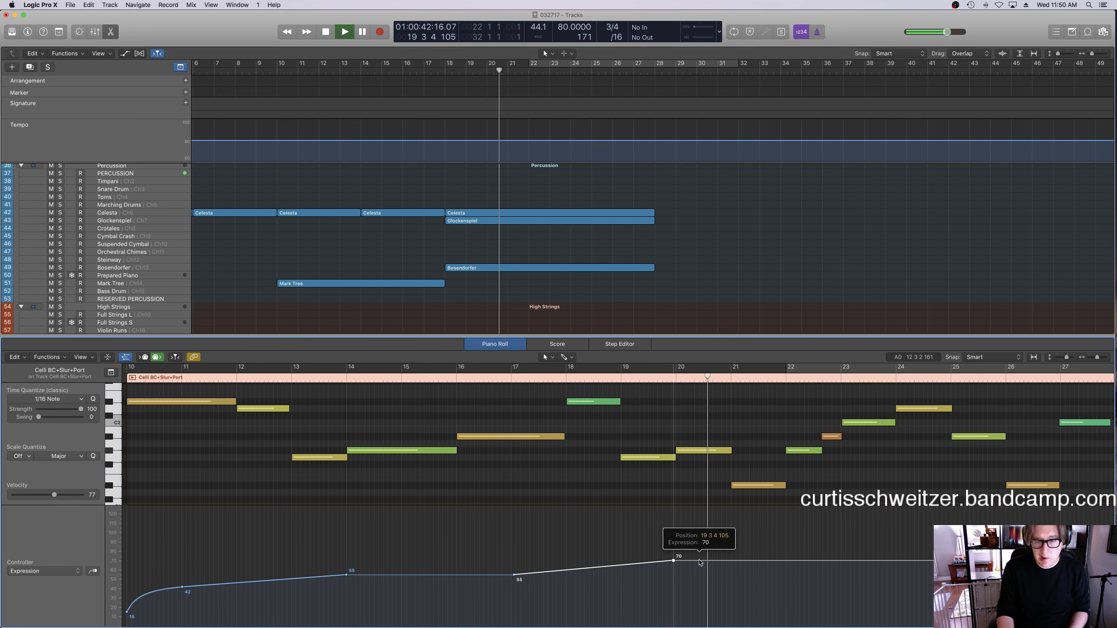
pyautogui.press('e')
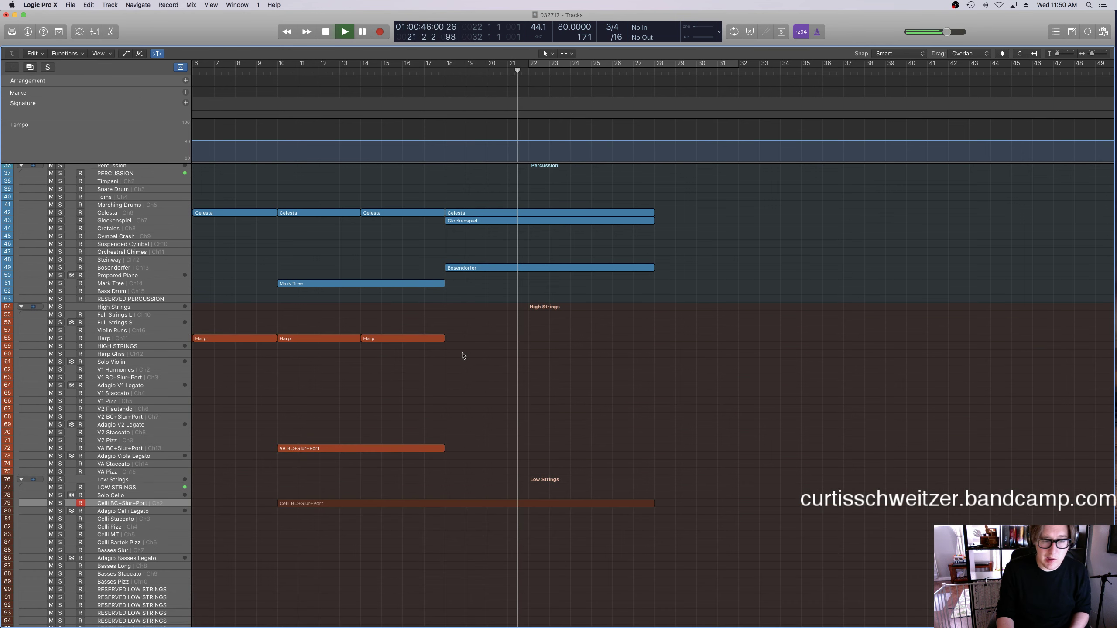
pyautogui.click(494, 503)
pyautogui.press('e')
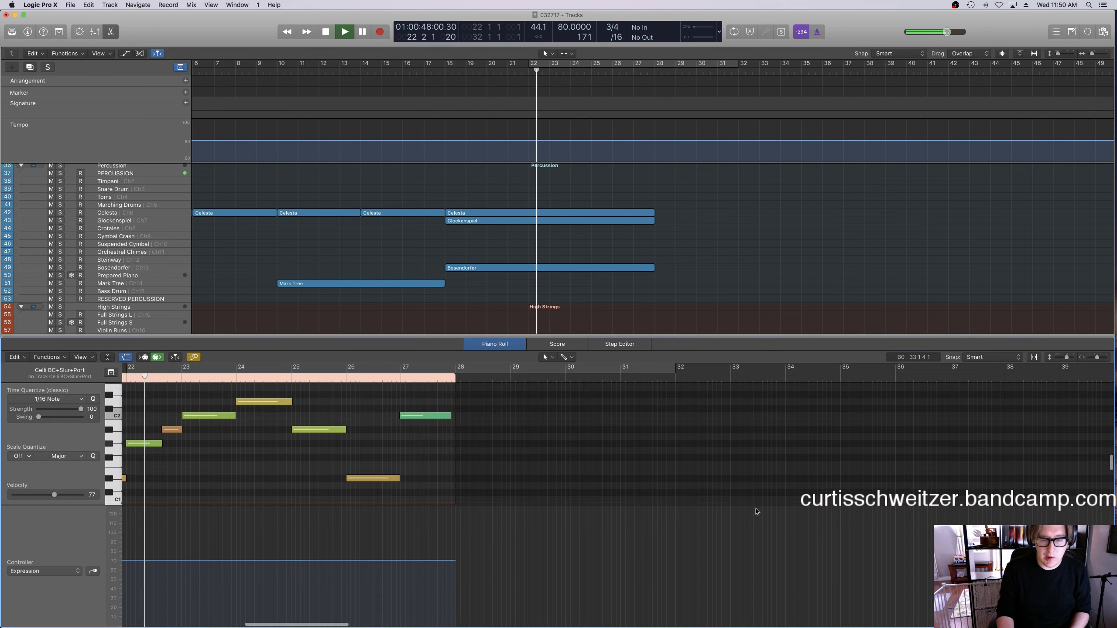
pyautogui.press('e')
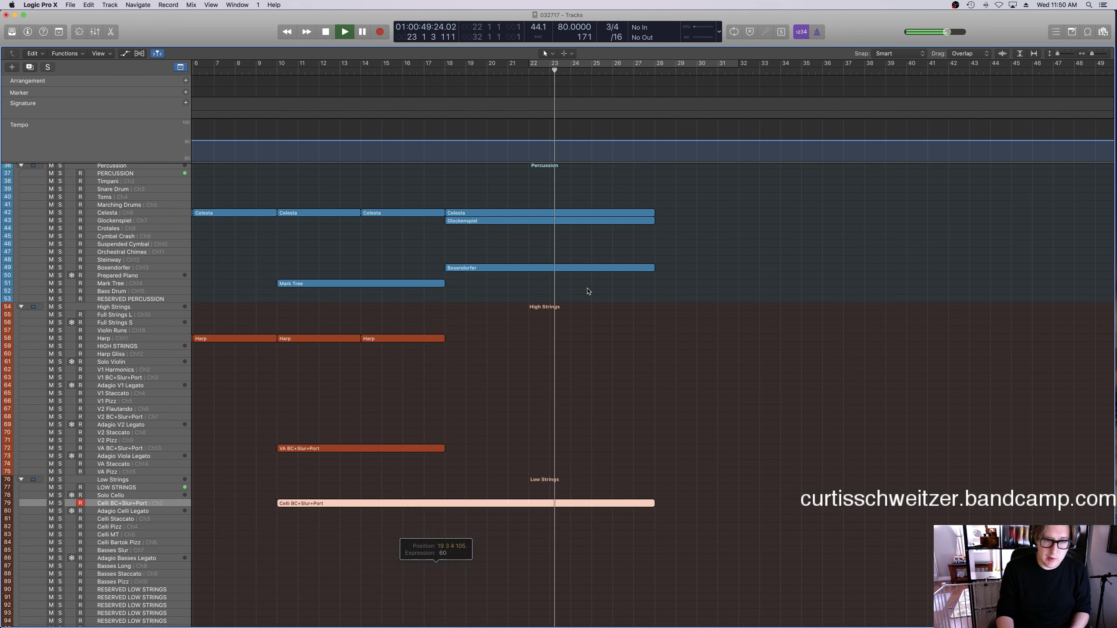
# Record a new Mark Tree region on the Mark Tree percussion track from bar 18 to bar 28.
pyautogui.scroll(10, 588, 292)
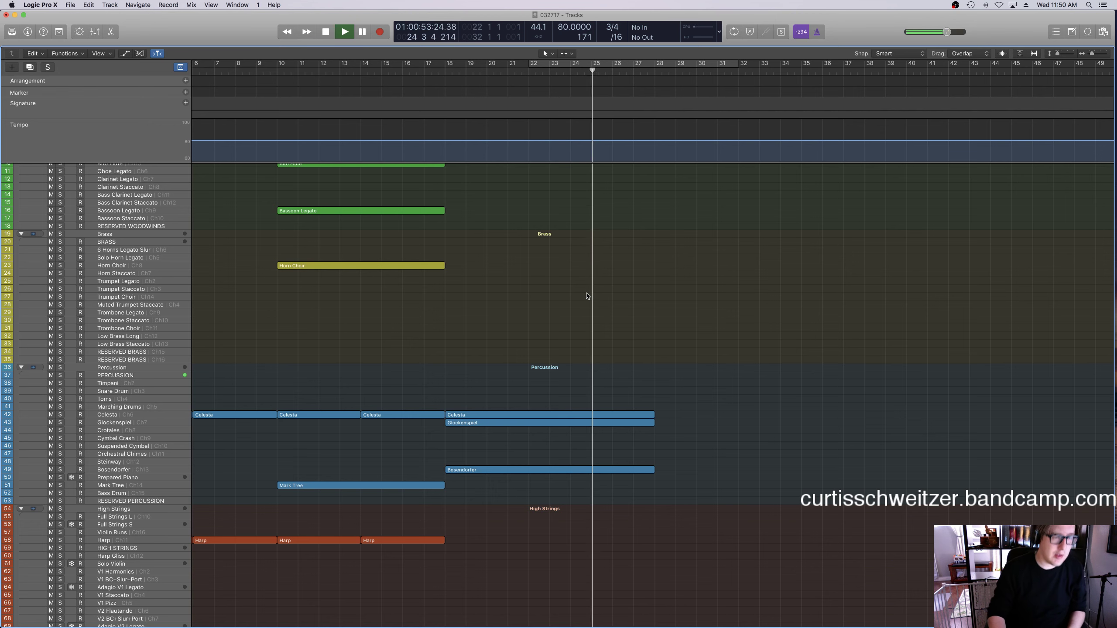
pyautogui.scroll(-6, 608, 349)
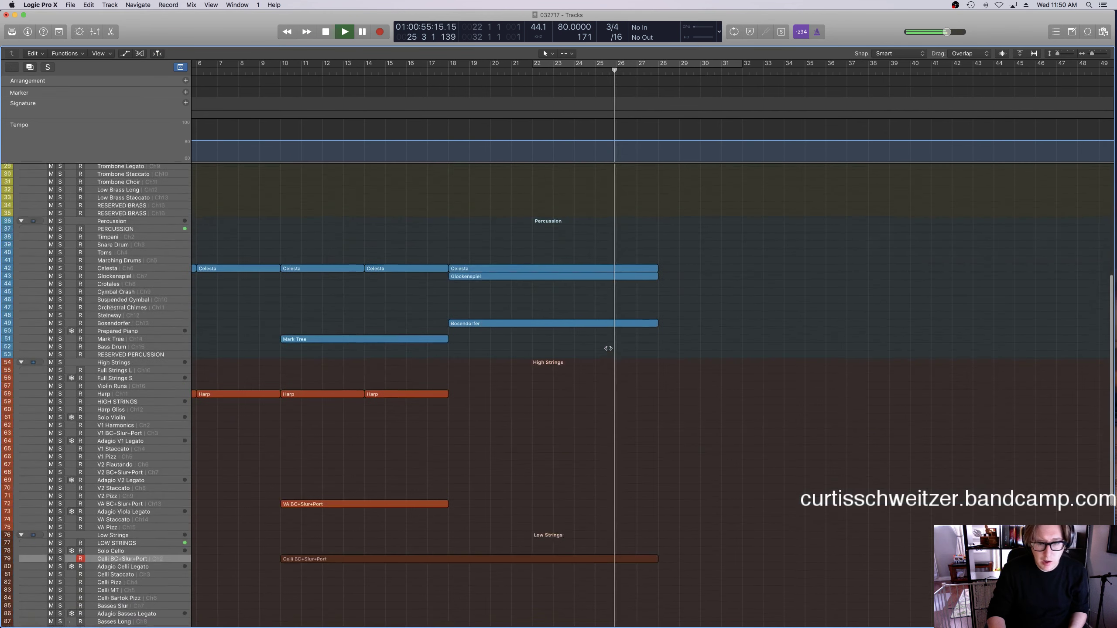
pyautogui.scroll(-3, 608, 348)
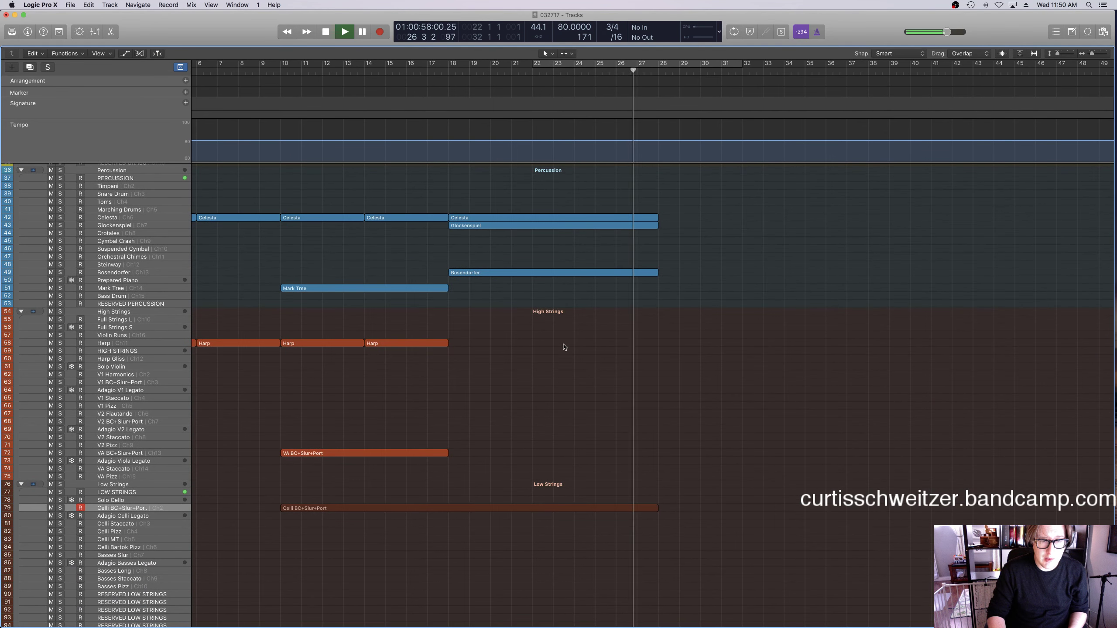
pyautogui.click(281, 75)
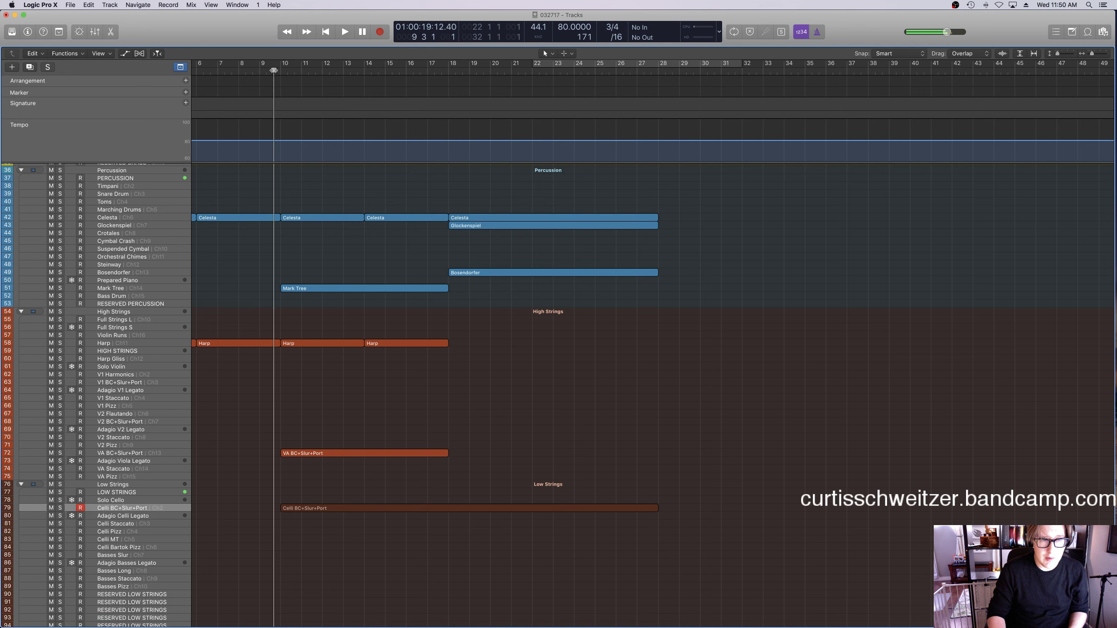
pyautogui.click(79, 290)
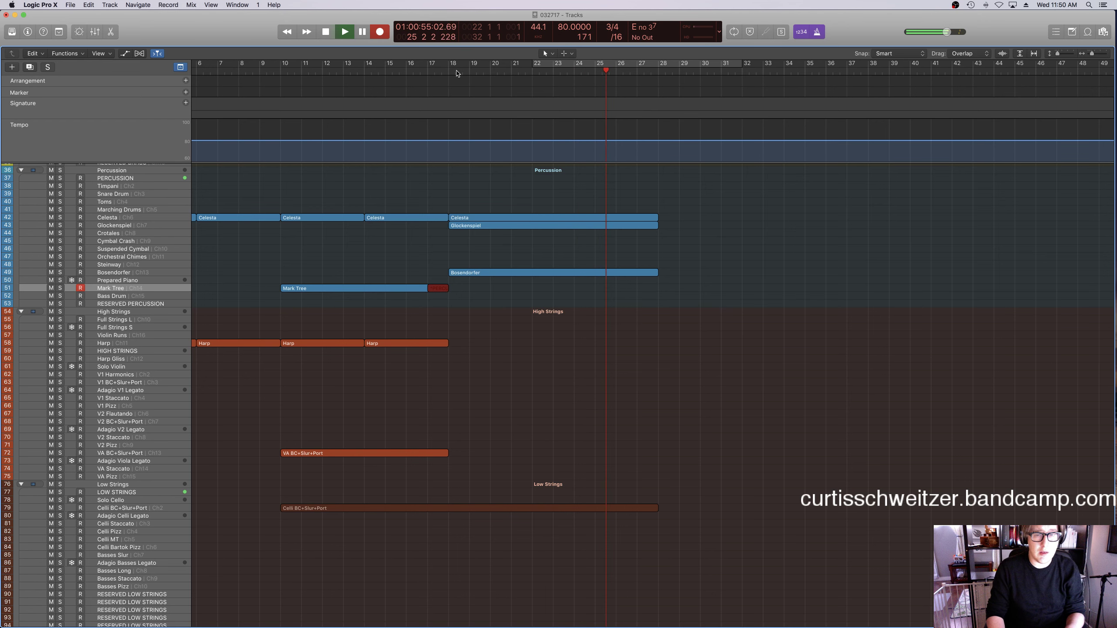
pyautogui.scroll(8, 878, 452)
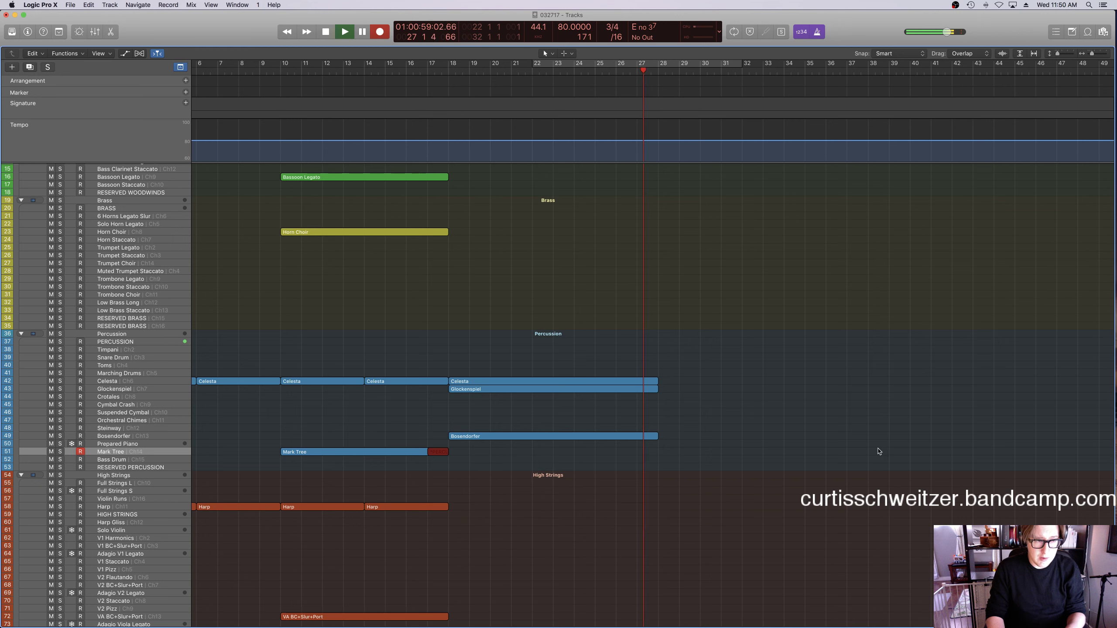
pyautogui.press('space')
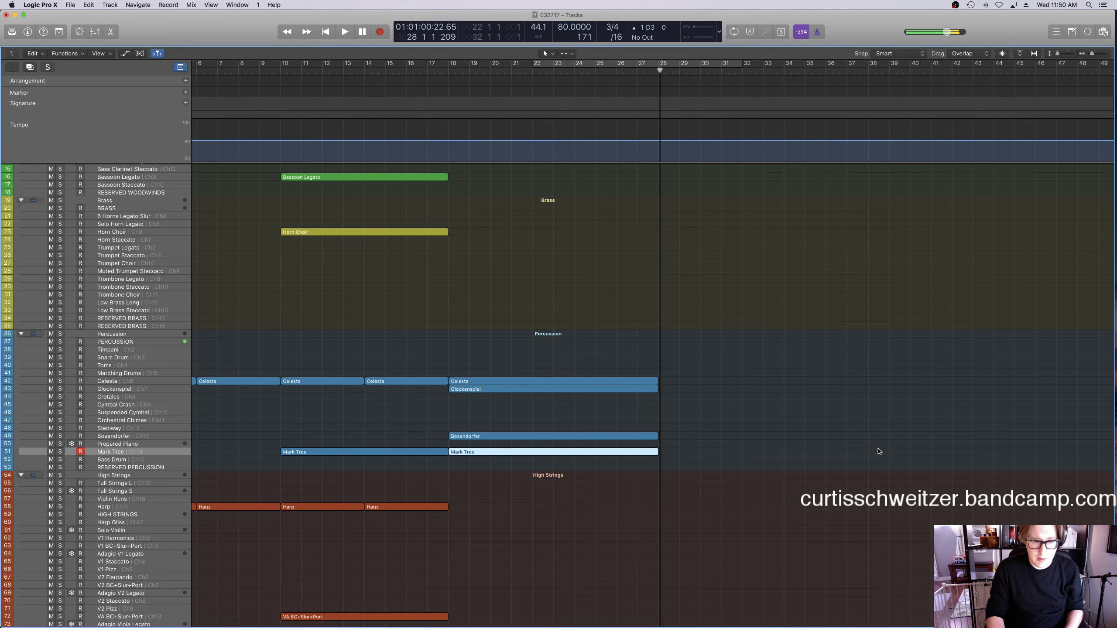
# Select the Celesta track and listen to the arrangement from around bar 18.
pyautogui.click(125, 384)
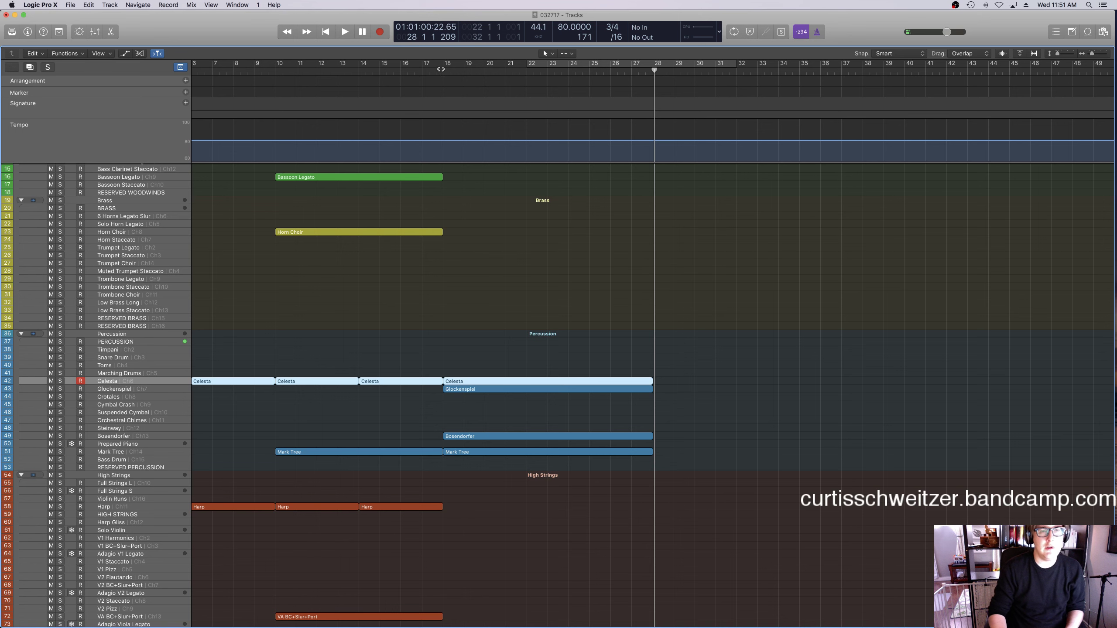
pyautogui.press('space')
pyautogui.click(562, 292)
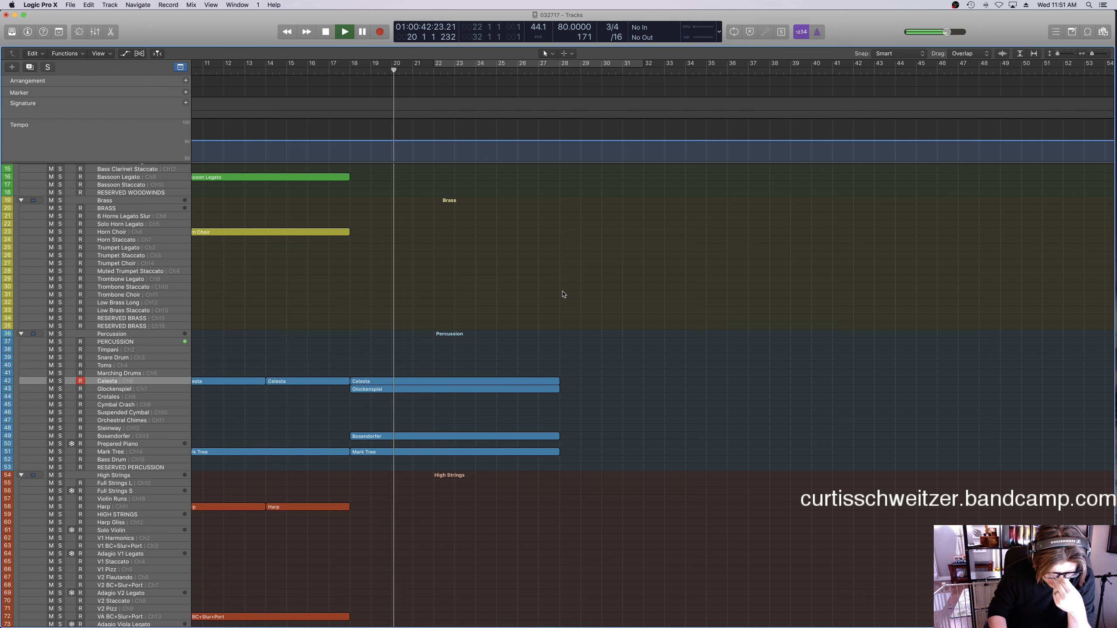
pyautogui.click(338, 37)
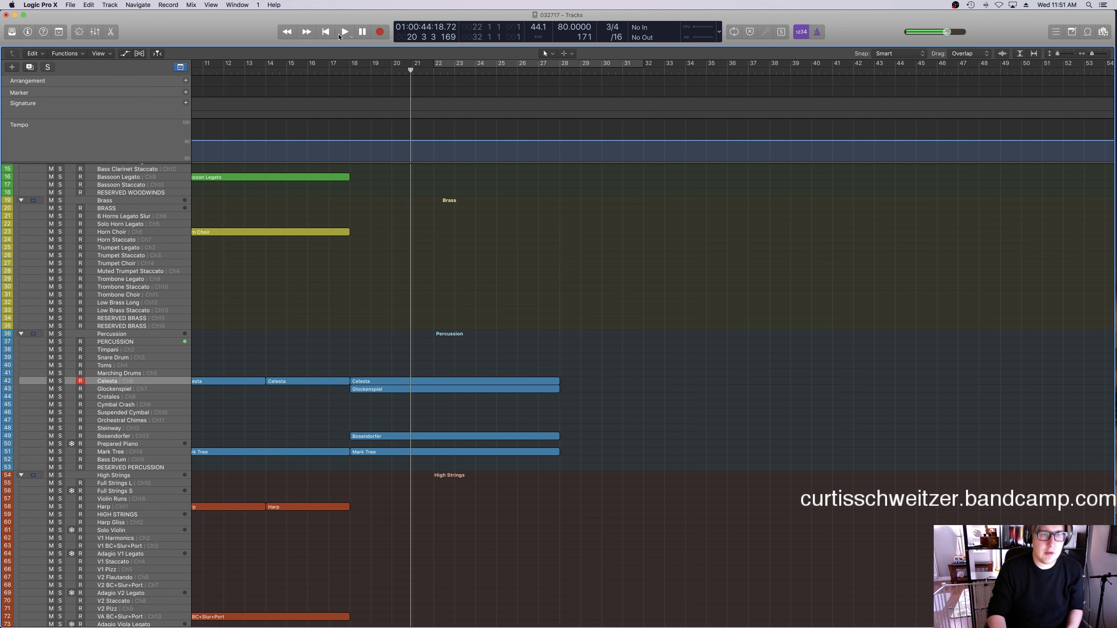
# Set the project tempo to 75 and play the arrangement from the beginning.
pyautogui.doubleClick(560, 28)
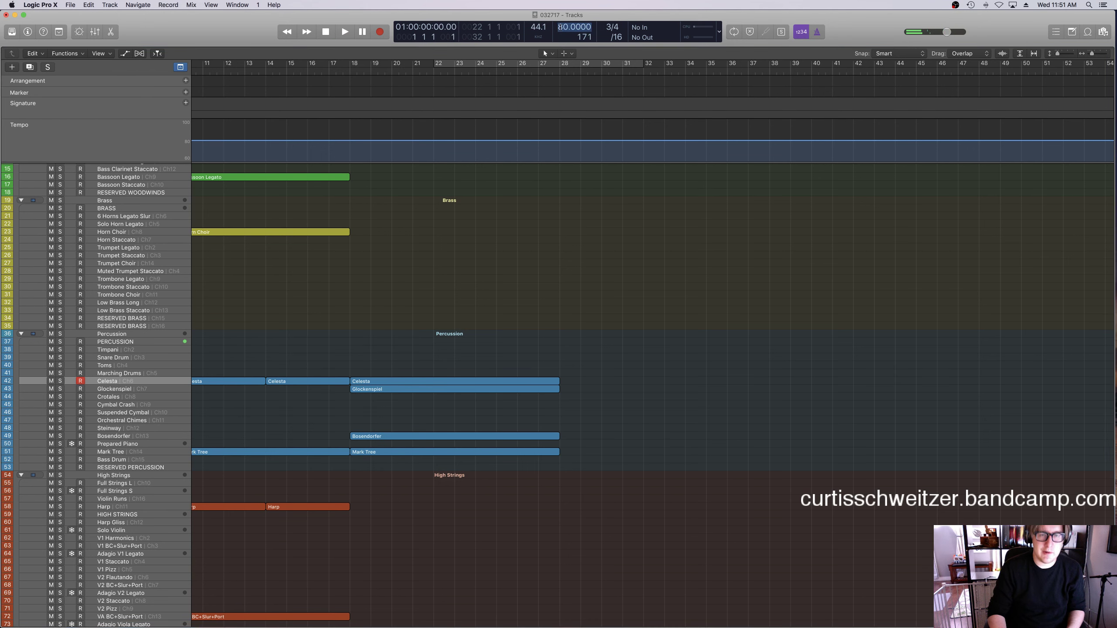
pyautogui.press('space')
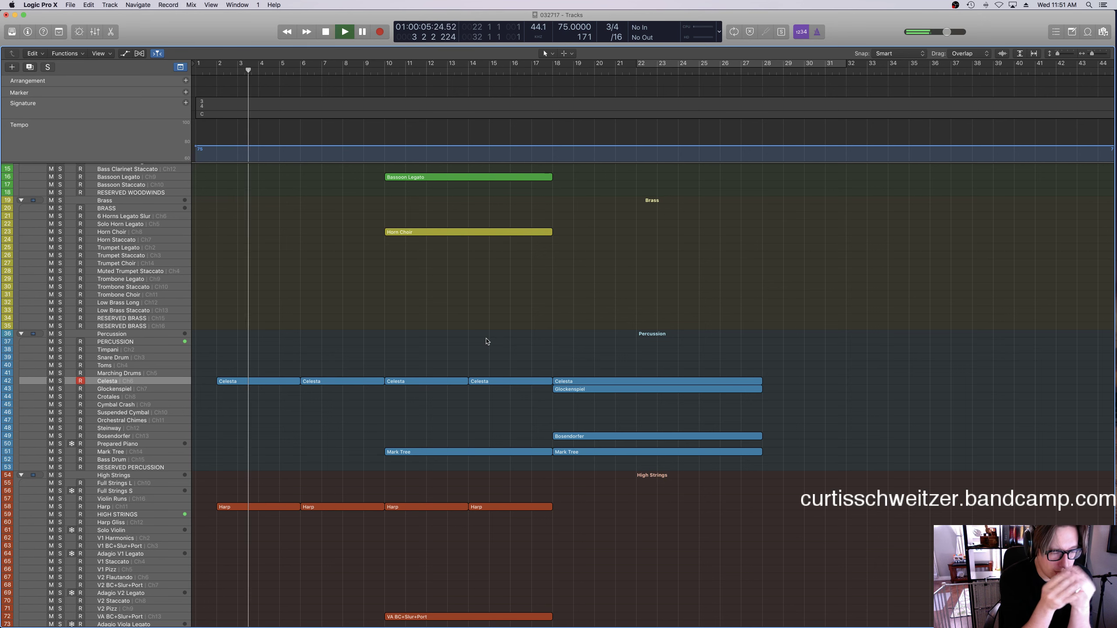
# Browse the orchestral tracks during playback, selecting Flute Legato and Adagio V2 Legato as candidates for the melody.
pyautogui.scroll(8, 484, 342)
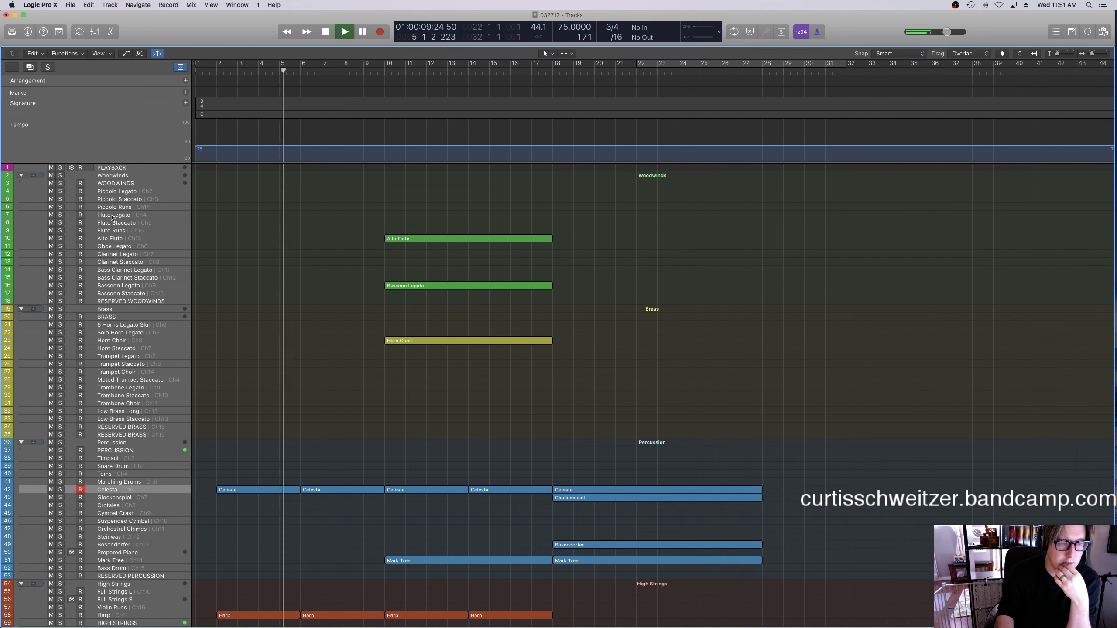
pyautogui.click(110, 216)
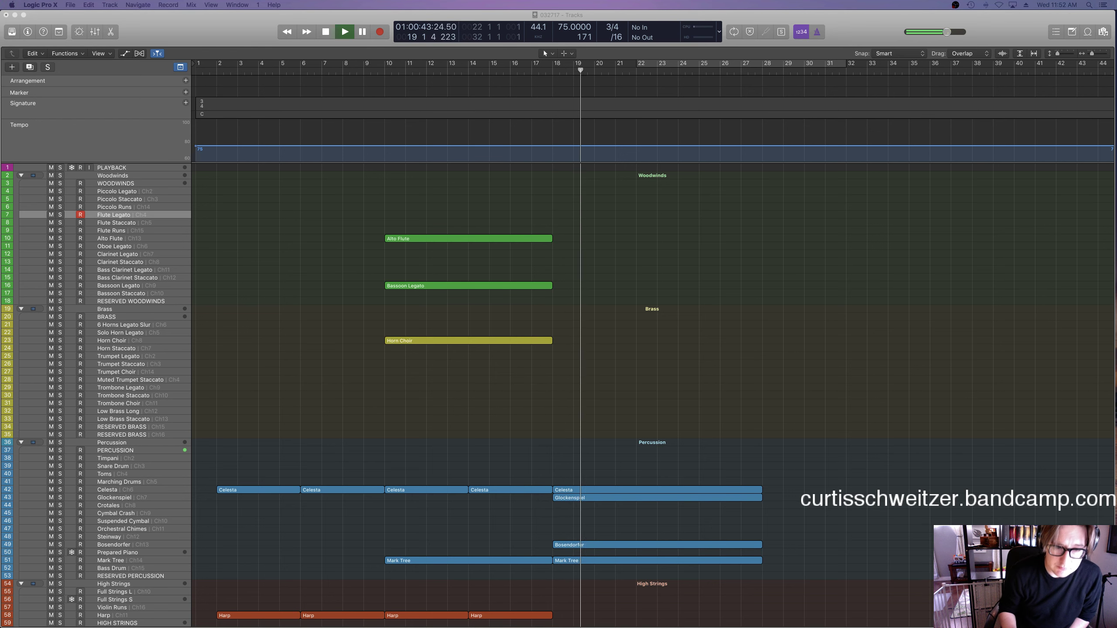
pyautogui.hscroll(2, 344, 415)
pyautogui.scroll(-6, 344, 415)
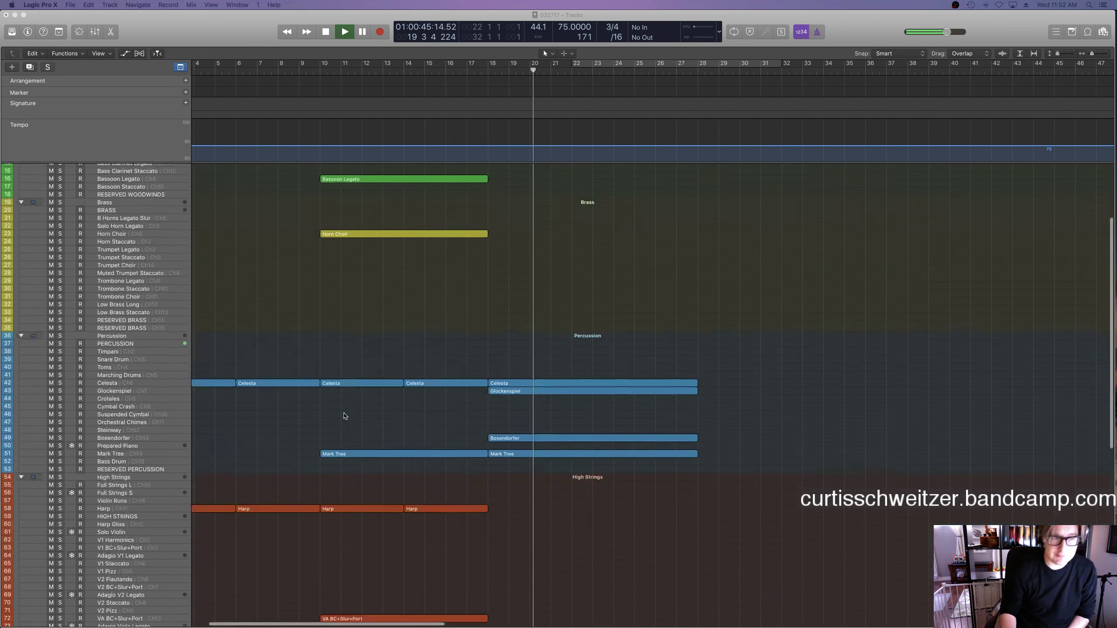
pyautogui.scroll(2, 396, 415)
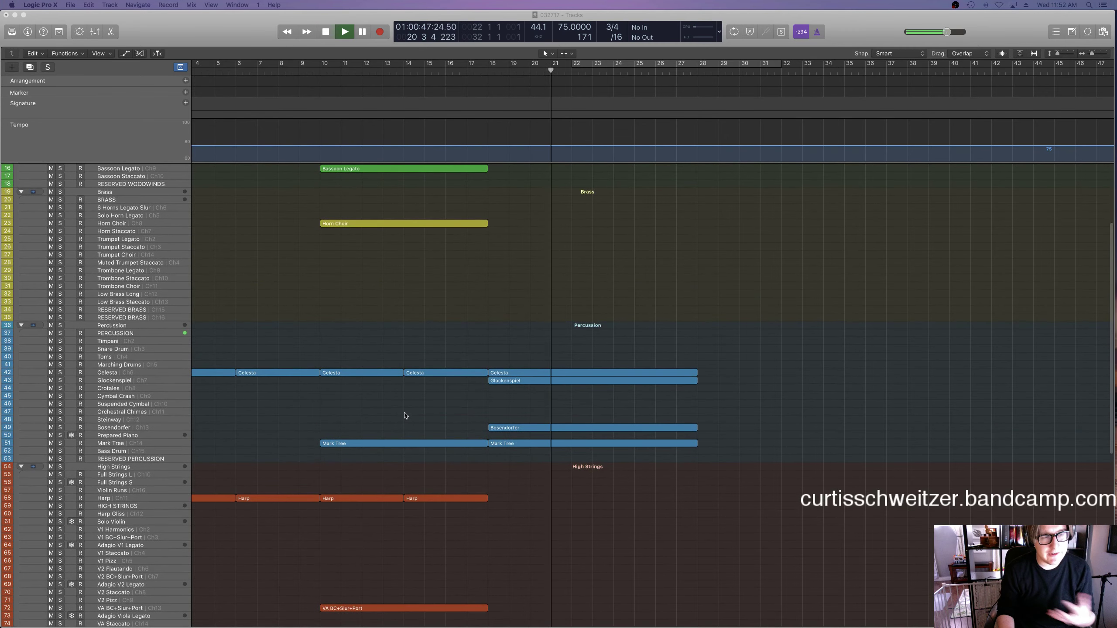
pyautogui.scroll(-6, 387, 423)
pyautogui.scroll(-1, 380, 424)
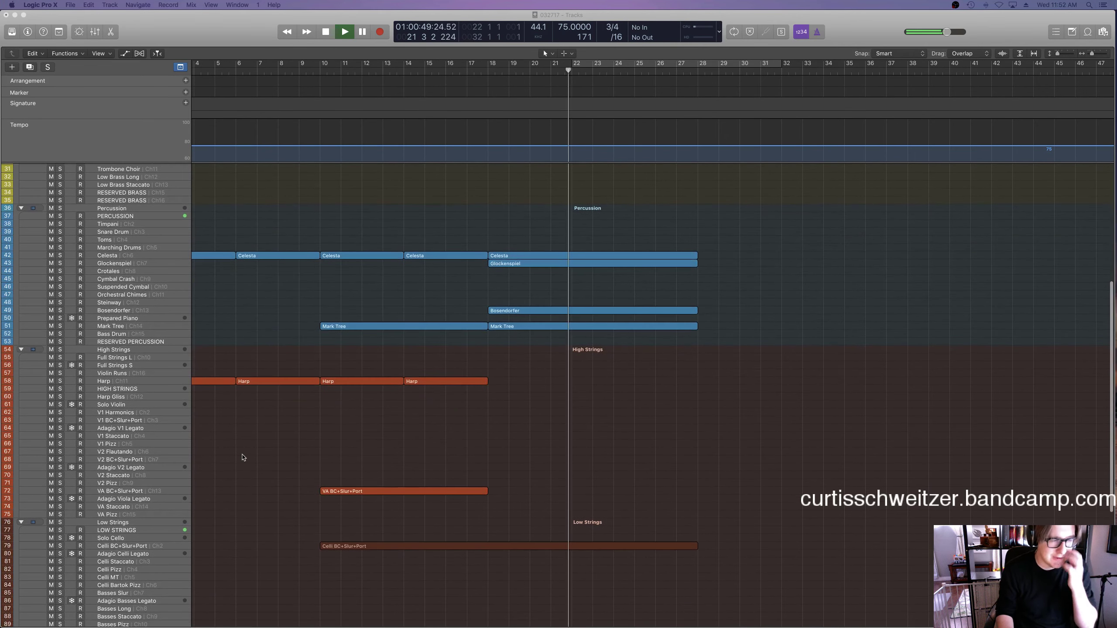
pyautogui.click(132, 468)
pyautogui.click(132, 470)
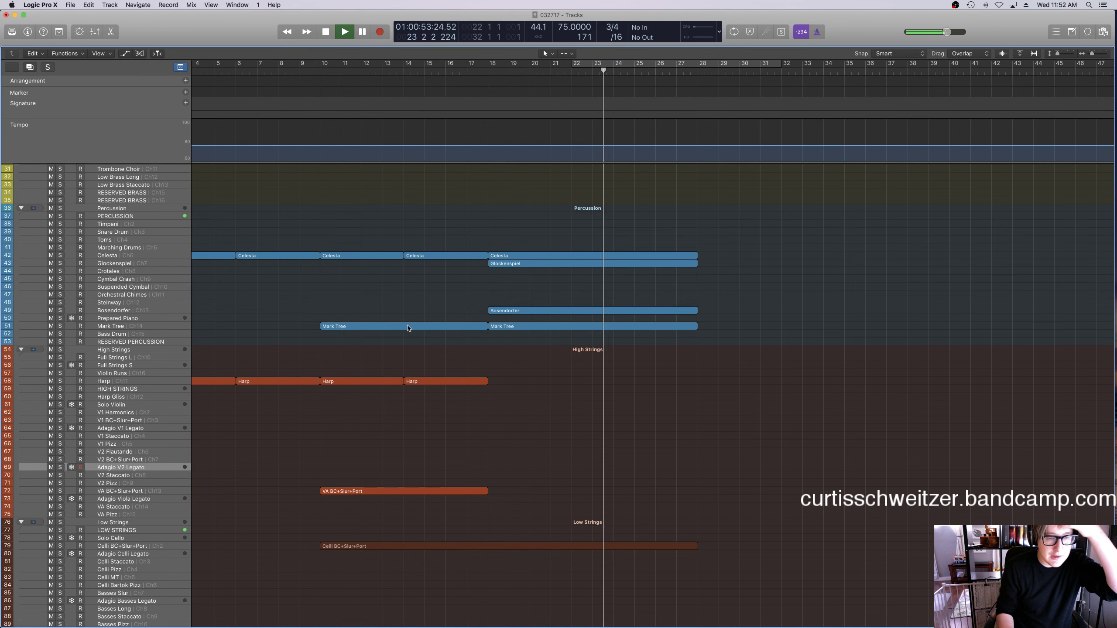
# Select the Adagio Viola Legato track as the recording target.
pyautogui.hscroll(-1, 407, 330)
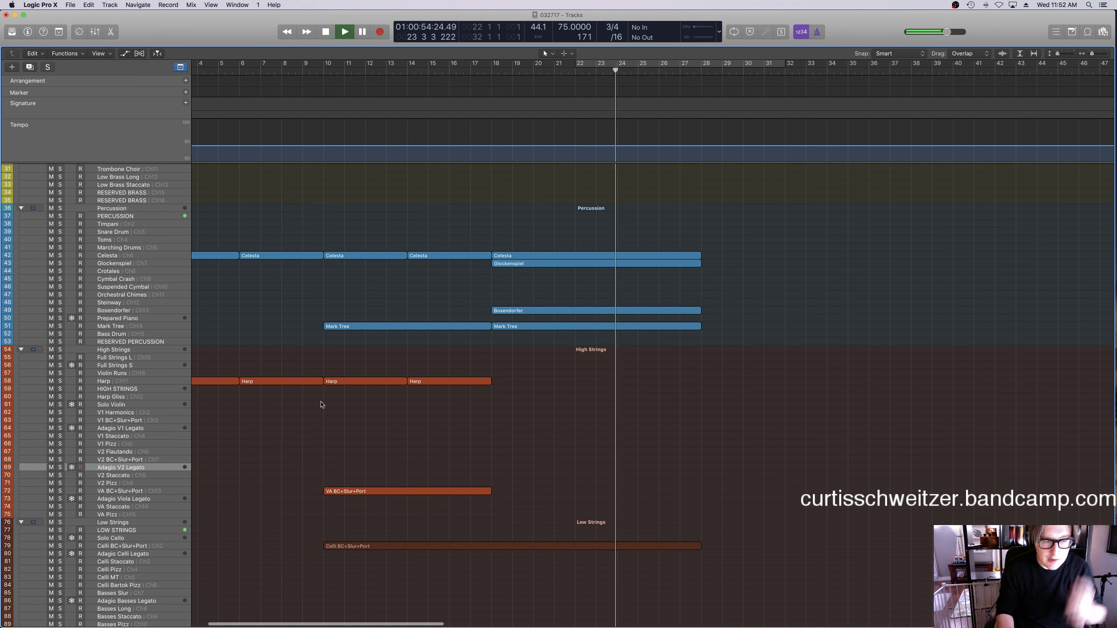
pyautogui.click(138, 490)
pyautogui.click(132, 498)
pyautogui.click(494, 77)
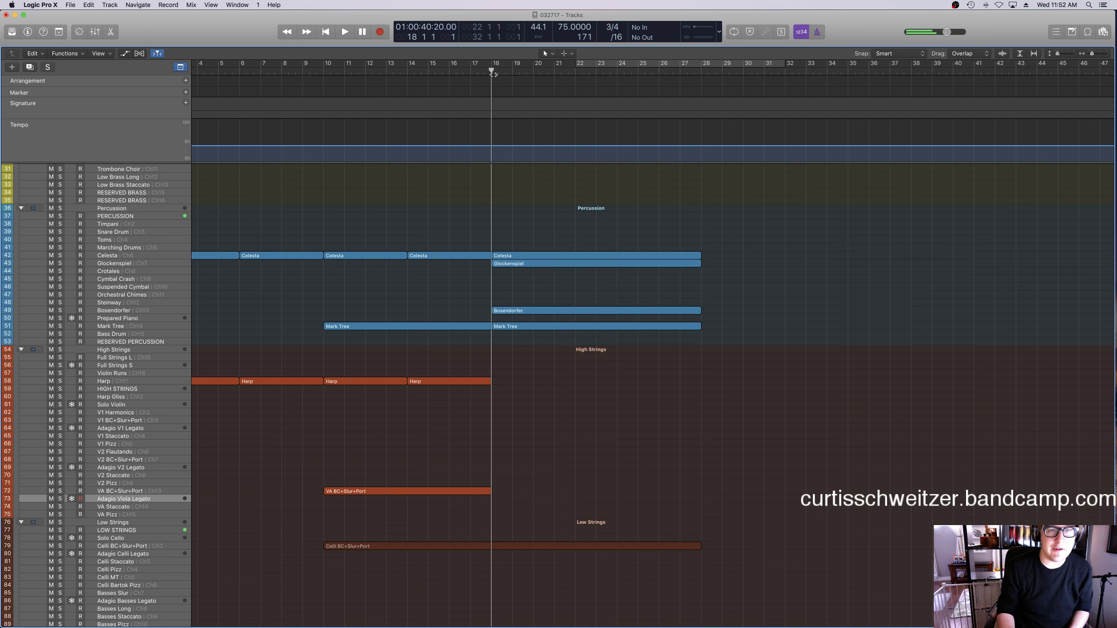
pyautogui.press('r')
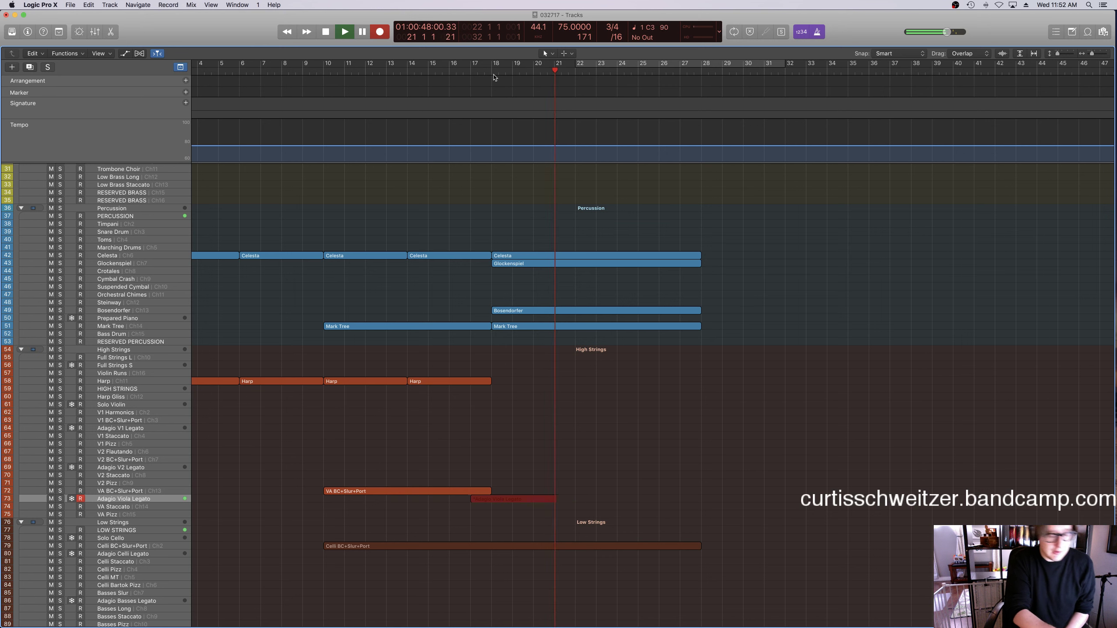
pyautogui.press('space')
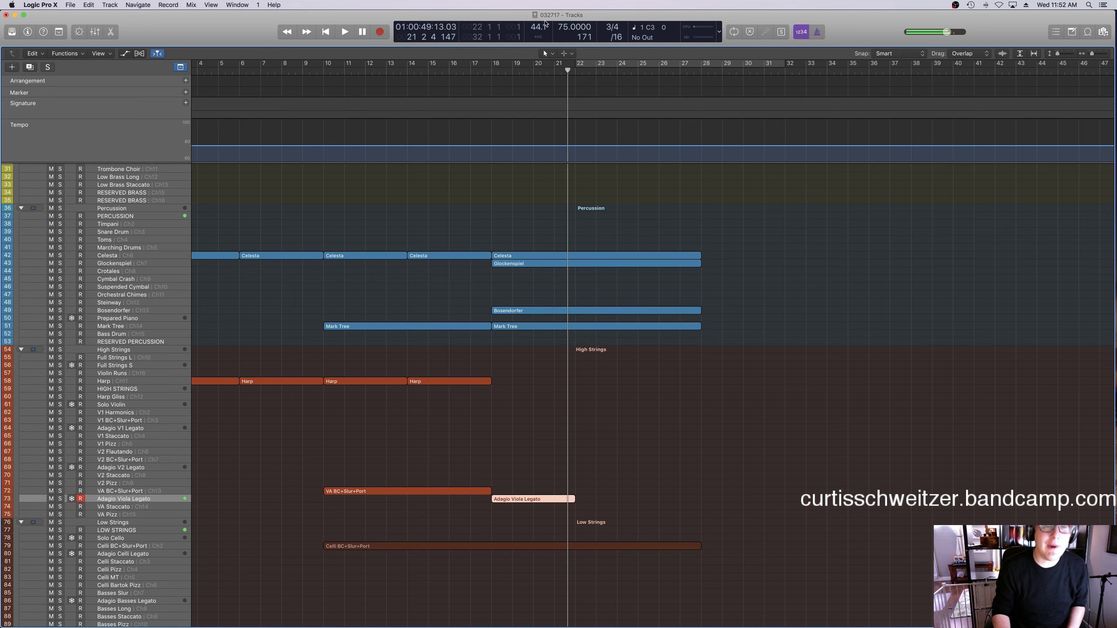
# Record a legato viola part on the Adagio Viola Legato track from bar 18 to bar 28.
pyautogui.click(504, 71)
pyautogui.press('r')
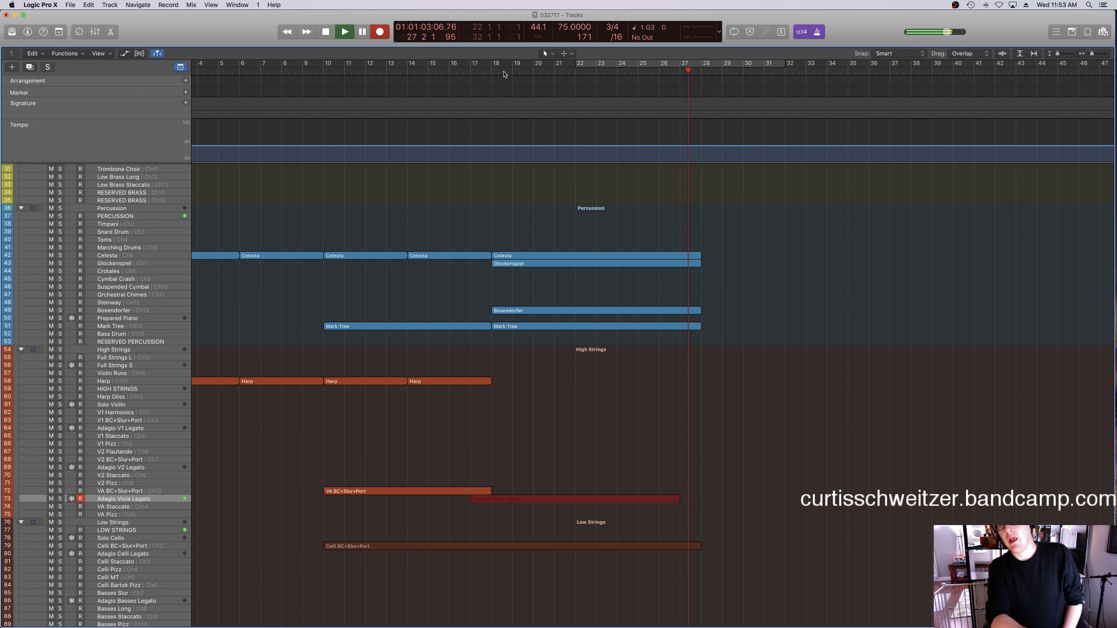
pyautogui.press('space')
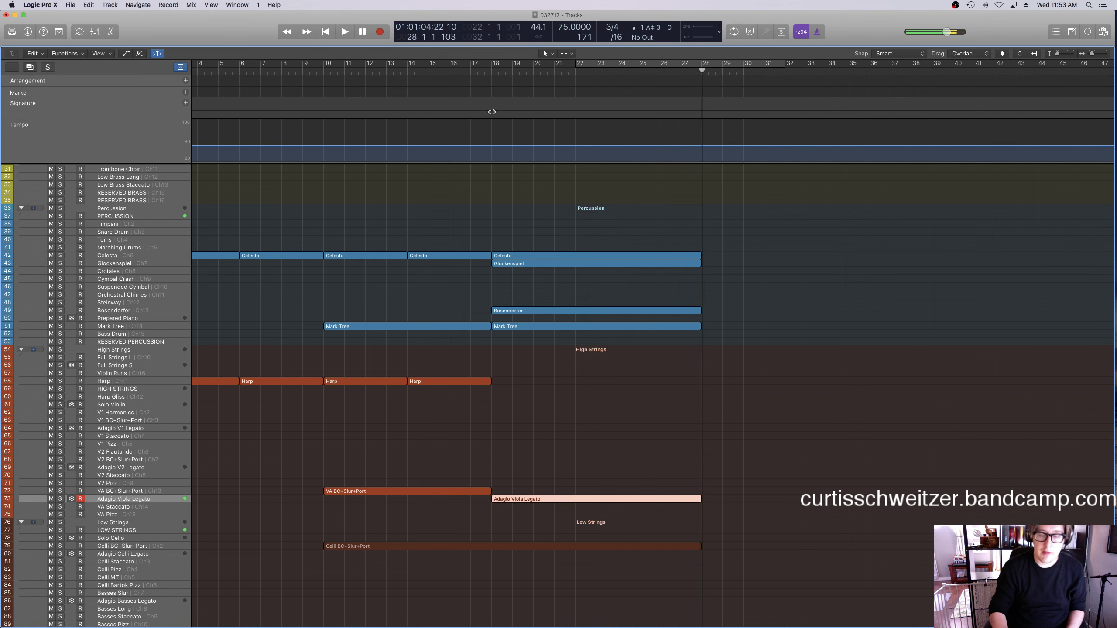
# Open the Adagio Viola Legato region in the piano roll and add an expression level of 81 from bar 18.
pyautogui.press('e')
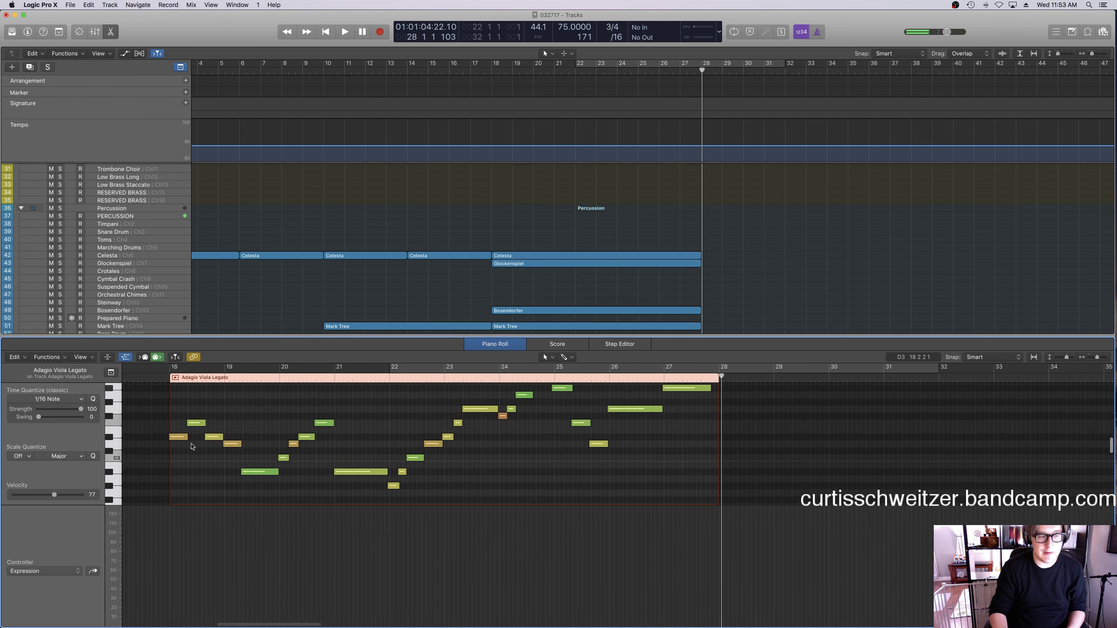
pyautogui.click(179, 437)
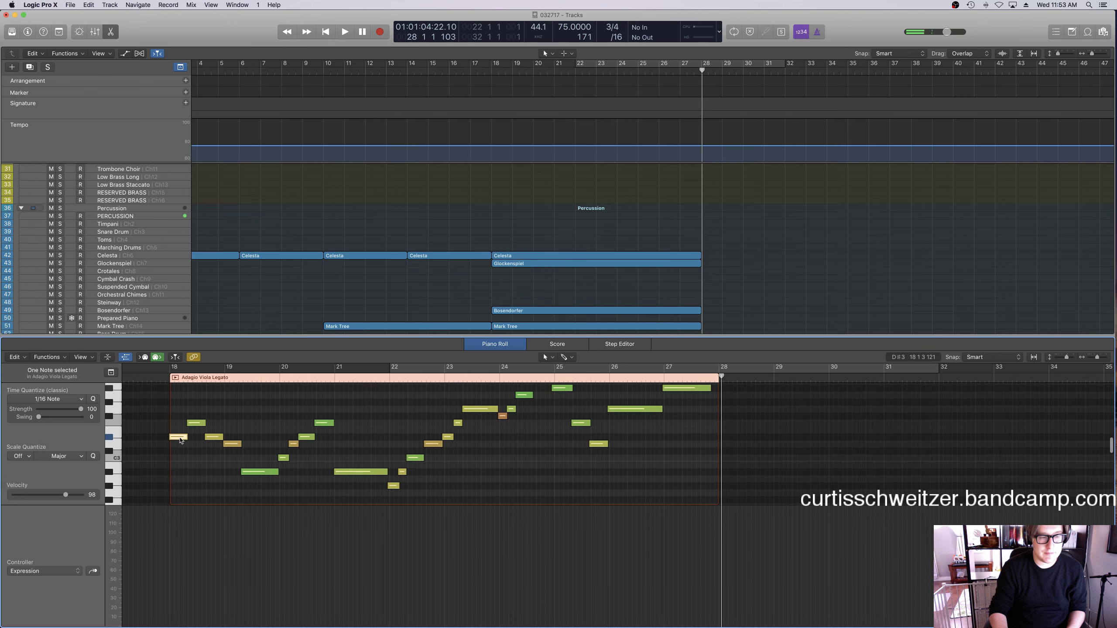
pyautogui.click(48, 571)
pyautogui.click(193, 551)
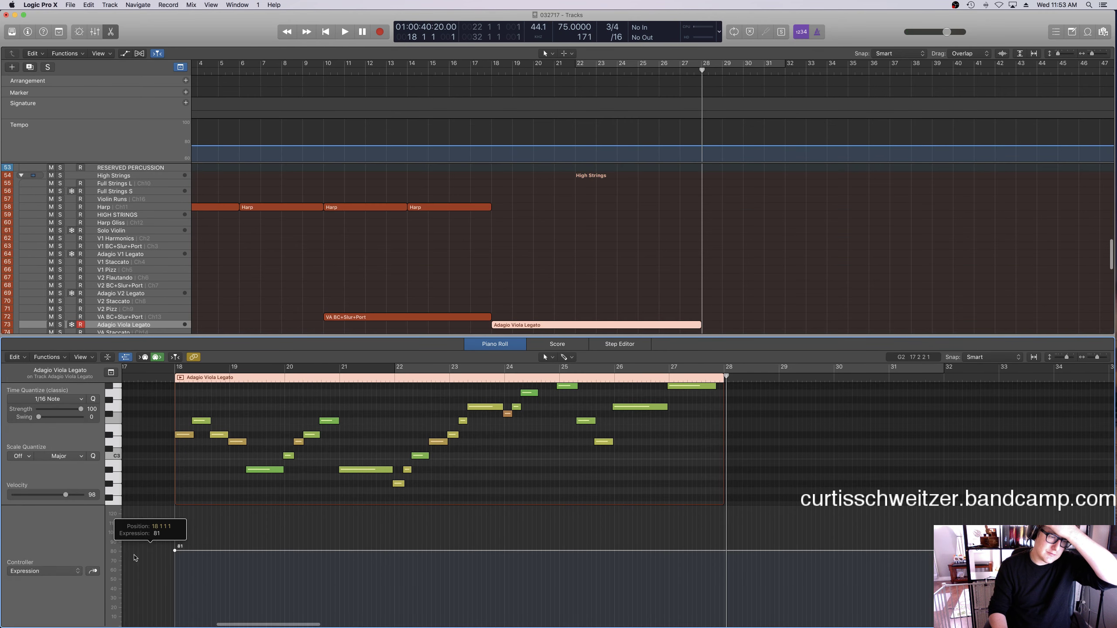
# Switch the viola region's controller lane to Modulation and add a level of about 36 from bar 18.
pyautogui.click(49, 571)
pyautogui.click(38, 478)
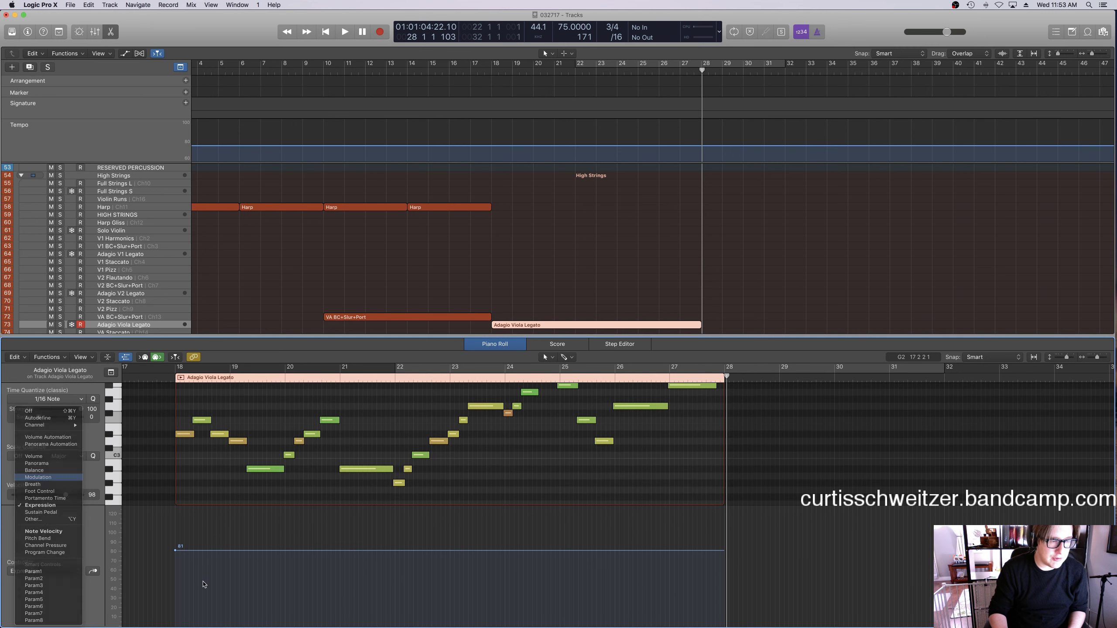
pyautogui.click(190, 593)
# Play the viola region from just before bar 18 and raise its modulation level to 40.
pyautogui.click(149, 371)
pyautogui.press('space')
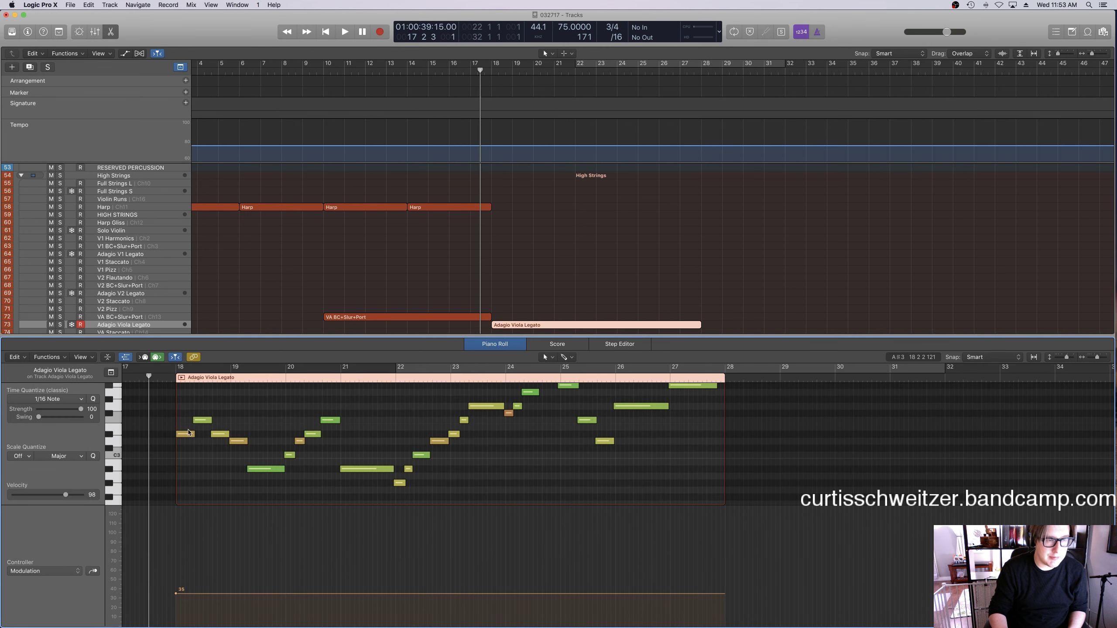
pyautogui.scroll(2, 235, 484)
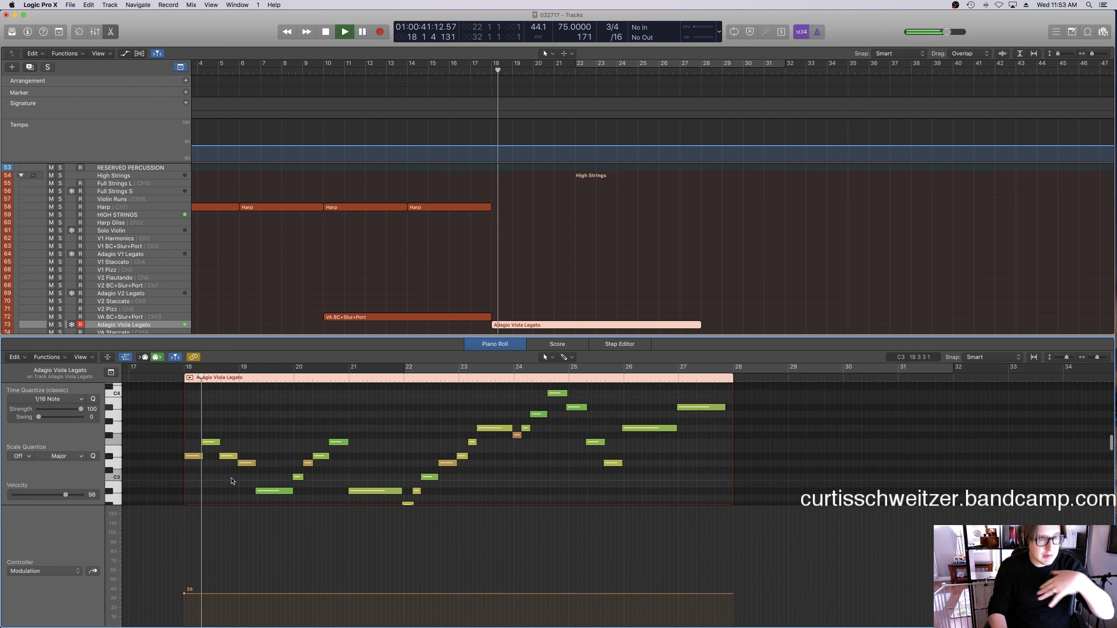
pyautogui.moveTo(238, 595)
pyautogui.mouseDown()
pyautogui.moveTo(237, 579)
pyautogui.moveTo(236, 592)
pyautogui.mouseUp()
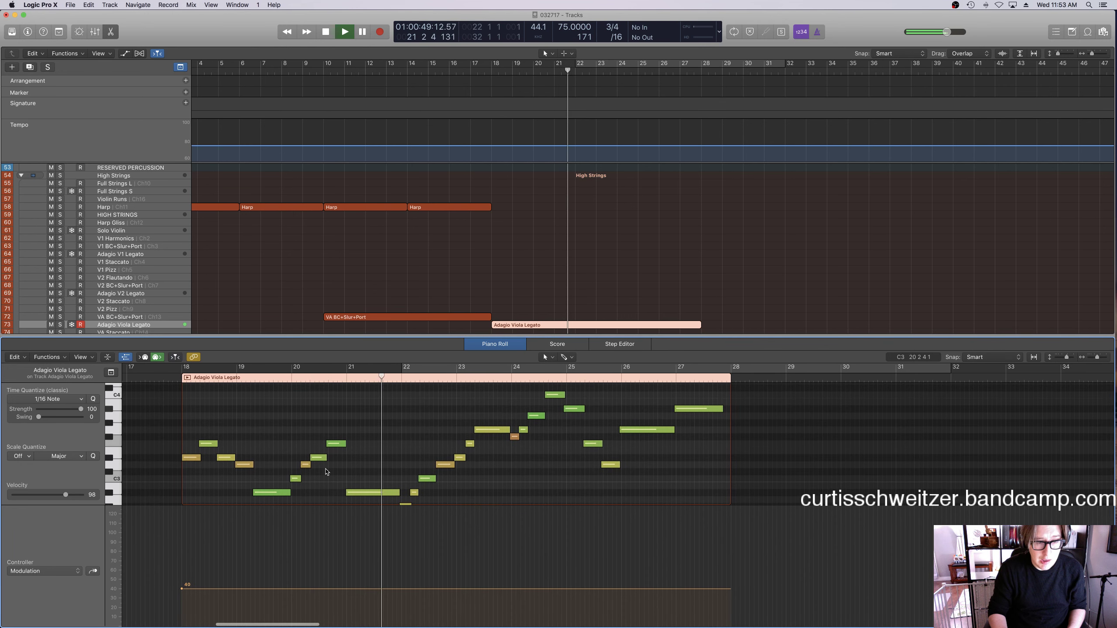
# Switch the viola region's controller lane to Note Velocity, raise all note velocities together by about 5, and briefly solo the part.
pyautogui.click(47, 572)
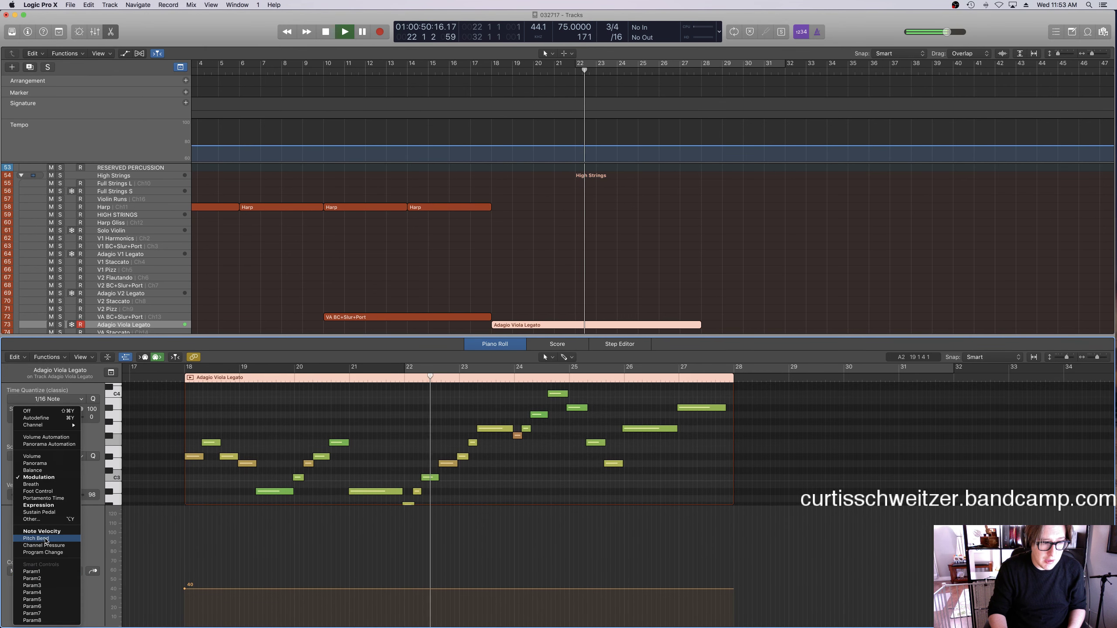
pyautogui.click(338, 485)
pyautogui.press('super+a')
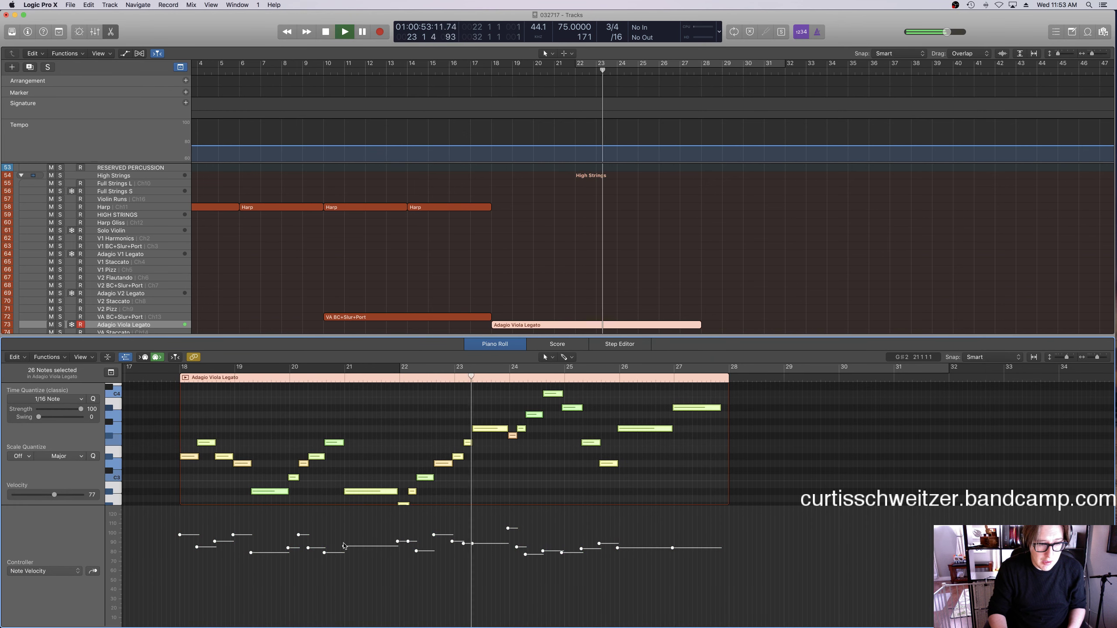
pyautogui.press('s')
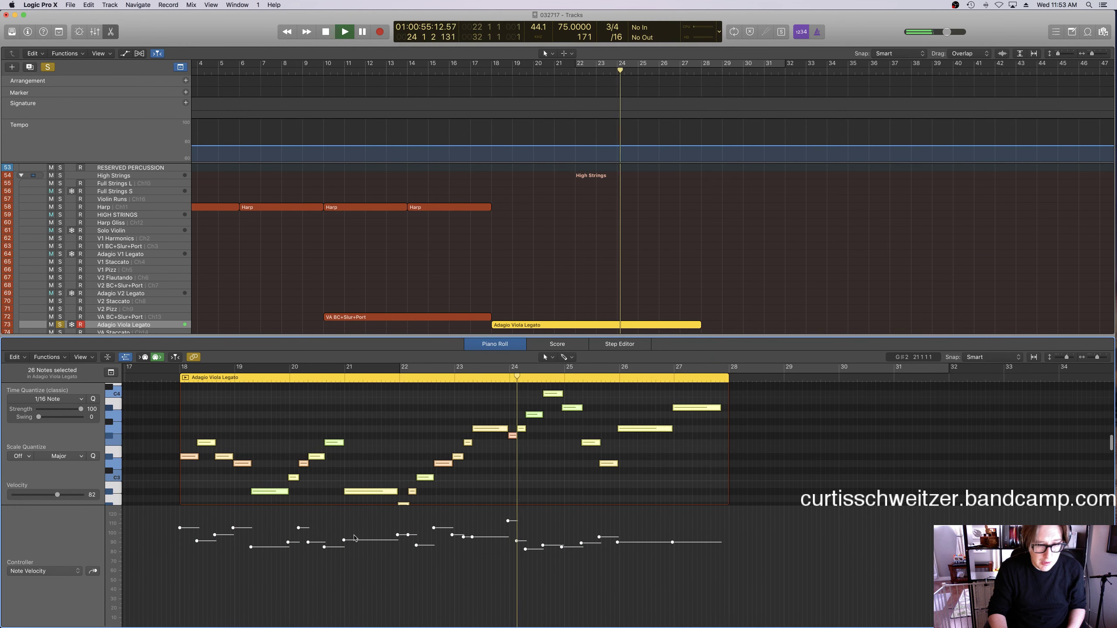
pyautogui.press('s')
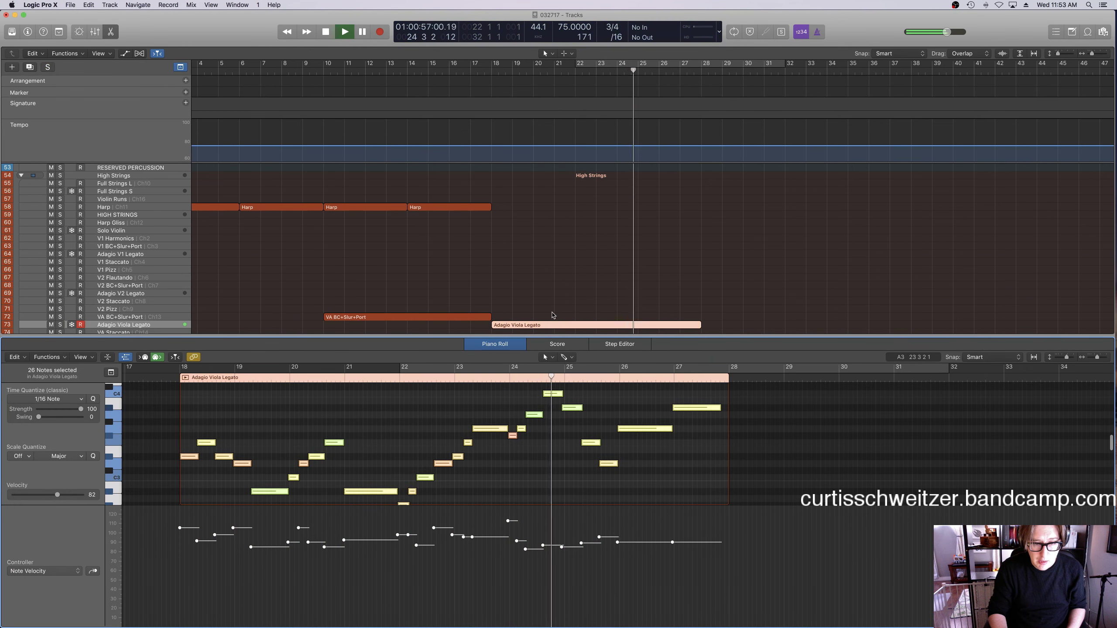
# Trim the start of the viola note midway between bars 24 and 24.3 slightly later and play from just before bar 24.
pyautogui.click(543, 426)
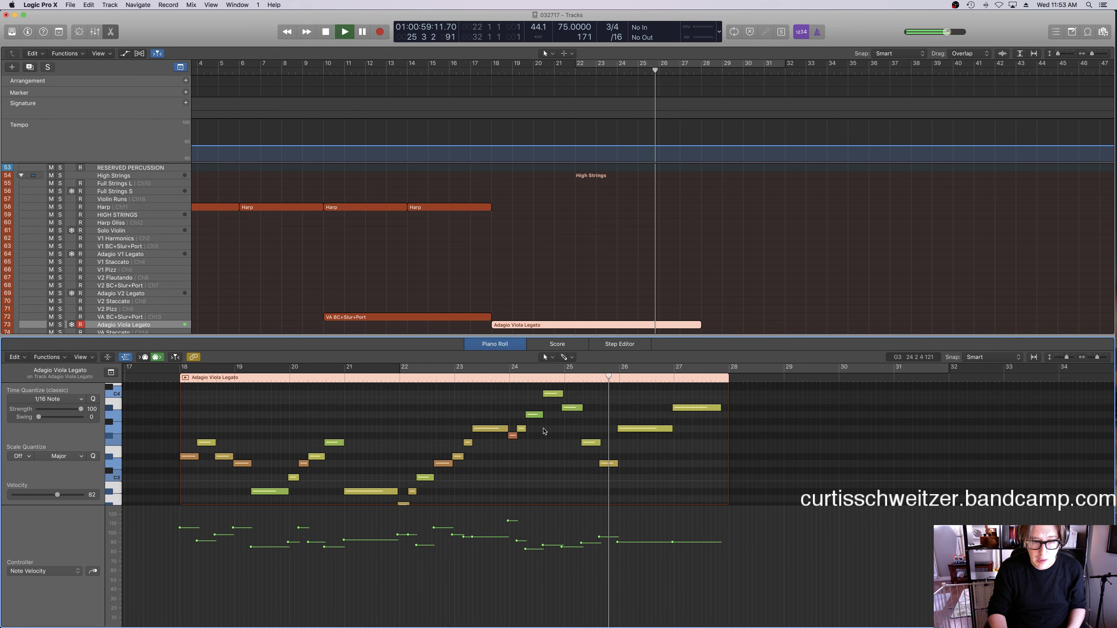
pyautogui.press('z')
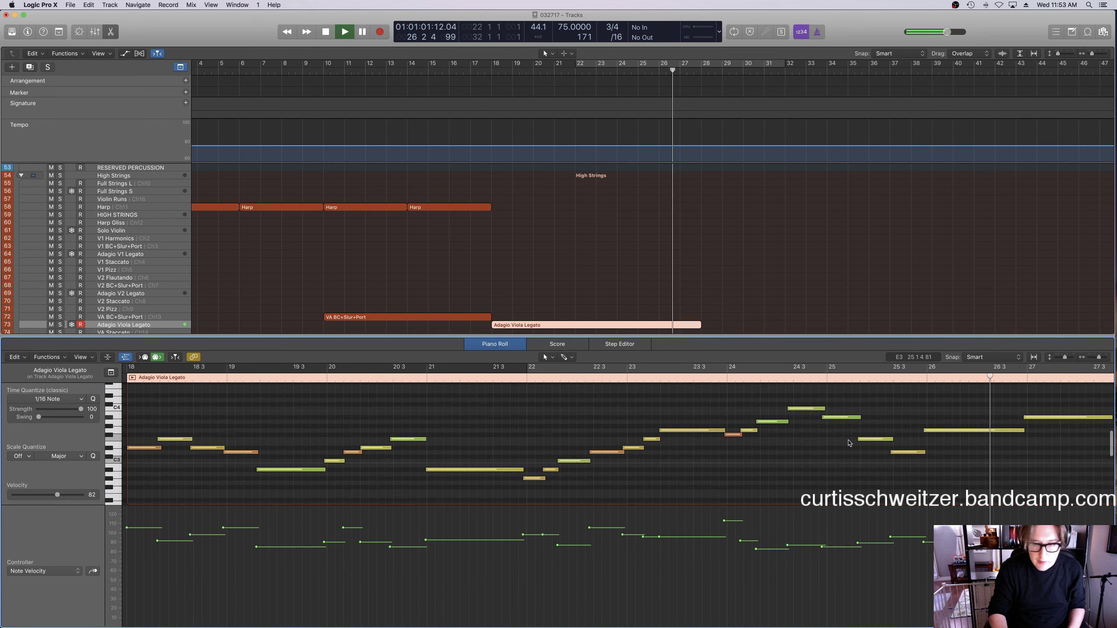
pyautogui.moveTo(756, 423); pyautogui.dragTo(759, 421)
pyautogui.press('space')
pyautogui.doubleClick(713, 378)
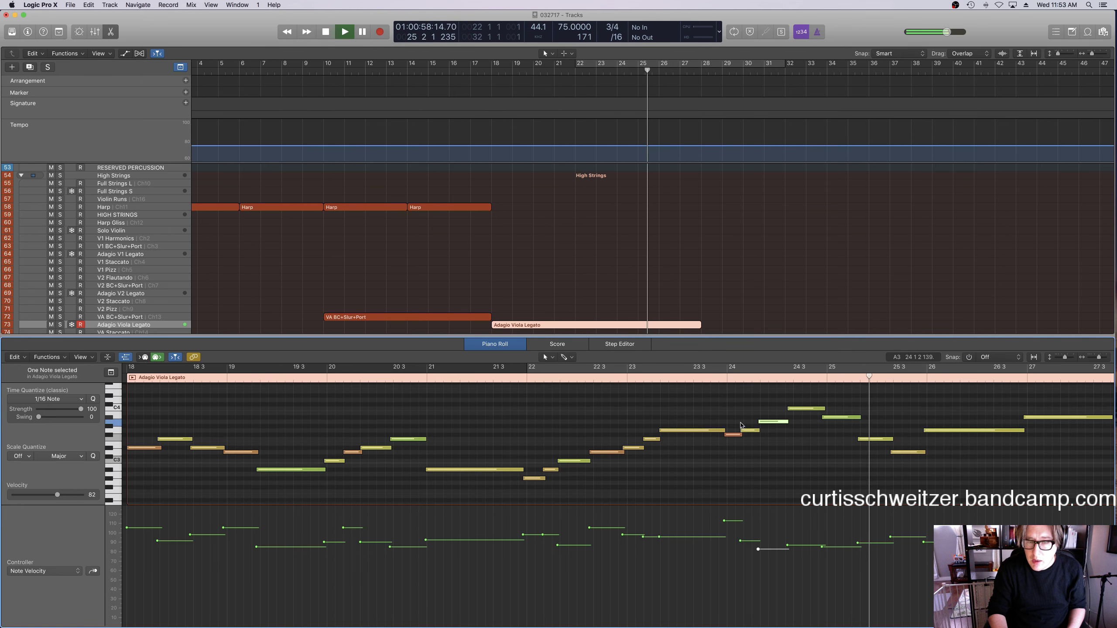
# Trim the start of the last viola note to position 27 1 1 1 and play from just before bar 26.
pyautogui.press('e')
pyautogui.scroll(5, 655, 308)
pyautogui.scroll(2, 657, 319)
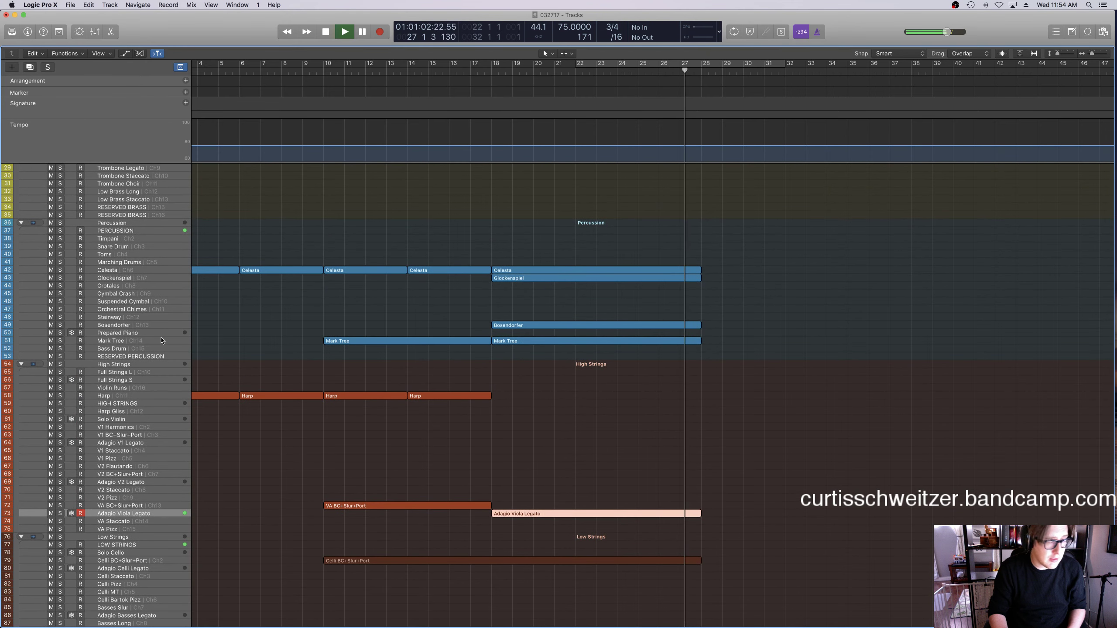
pyautogui.press('e')
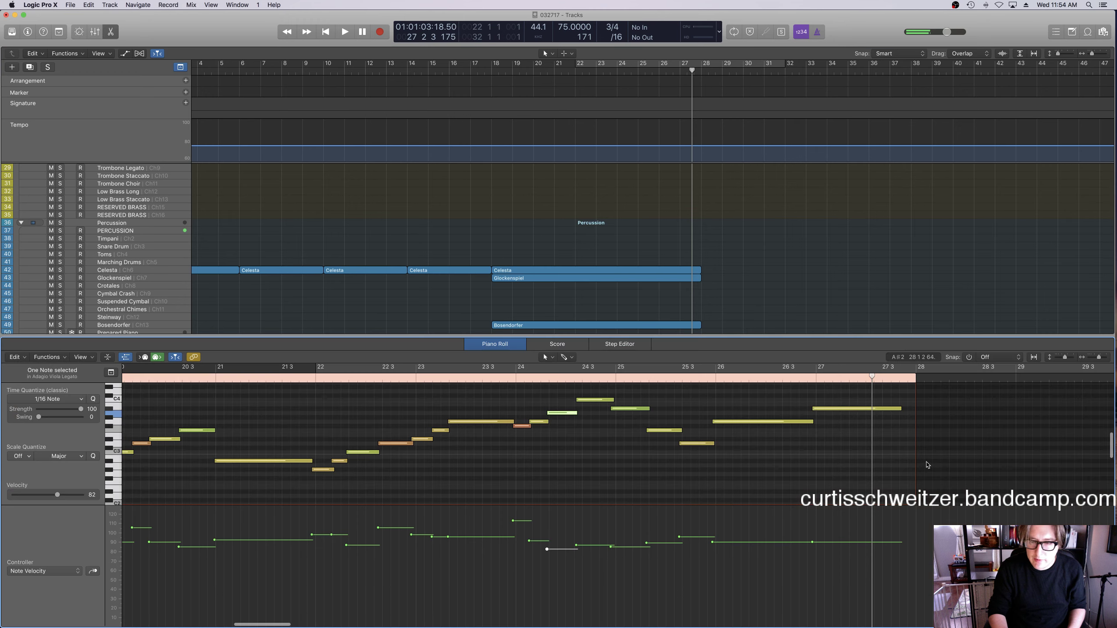
pyautogui.moveTo(812, 411); pyautogui.dragTo(816, 410)
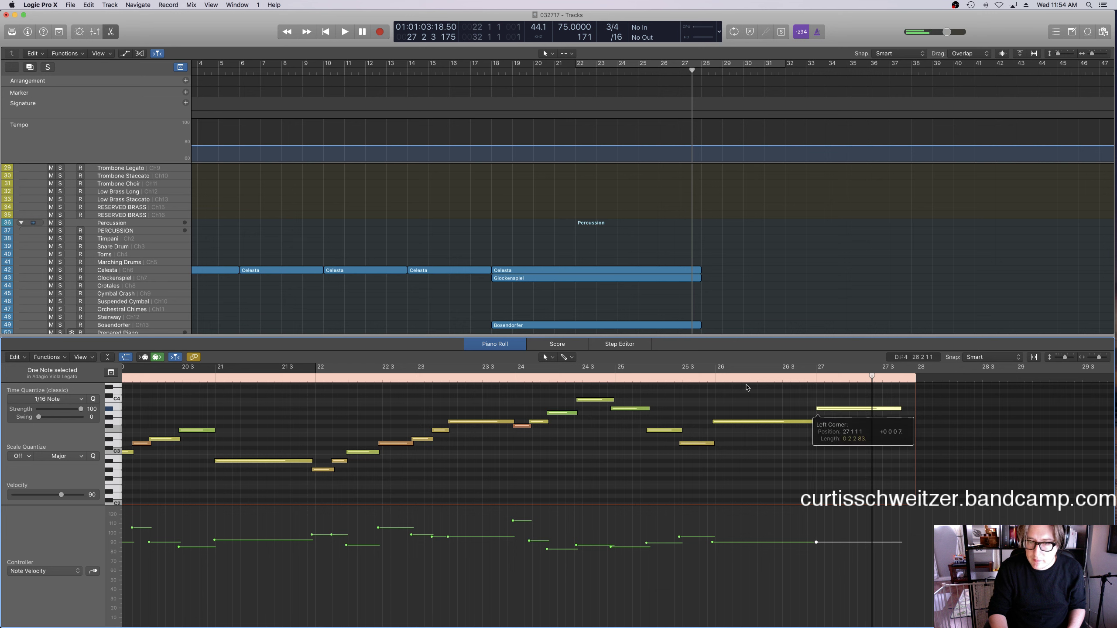
pyautogui.click(703, 379)
pyautogui.press('space')
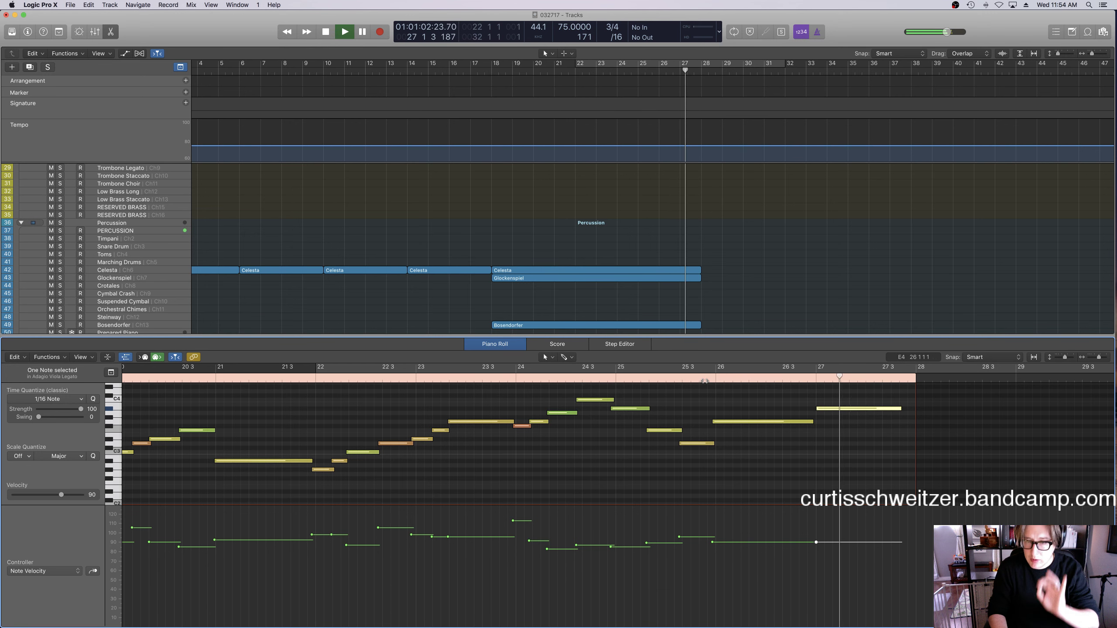
# Play the arrangement from bar 18 and solo the Low Strings stack to hear it on its own.
pyautogui.doubleClick(483, 72)
pyautogui.scroll(-5, 568, 279)
pyautogui.click(336, 265)
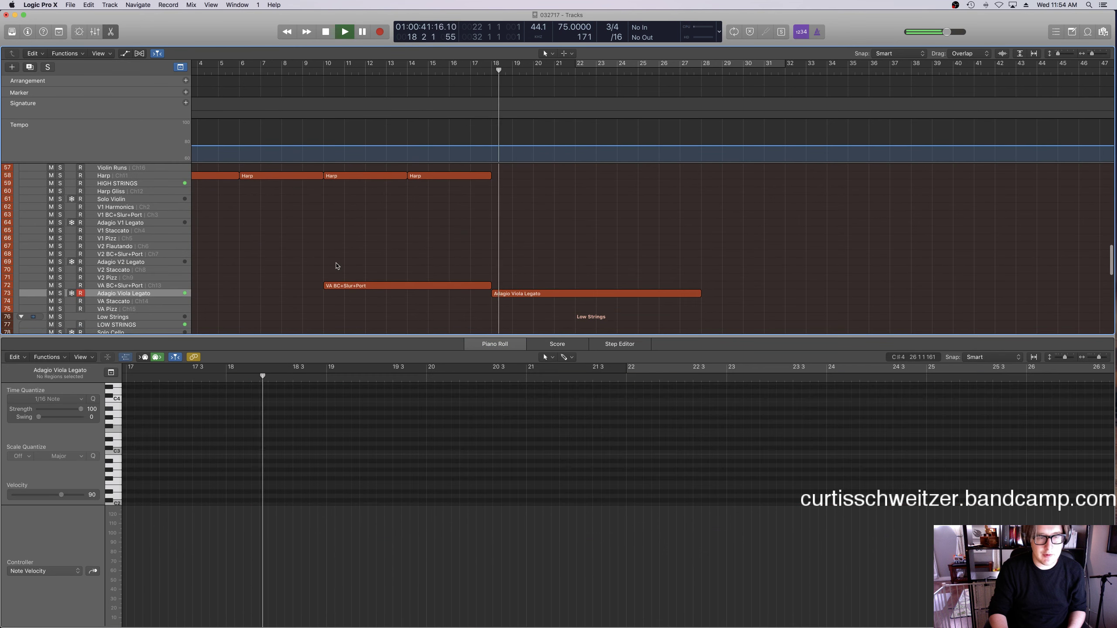
pyautogui.scroll(-8, 341, 267)
pyautogui.scroll(5, 343, 273)
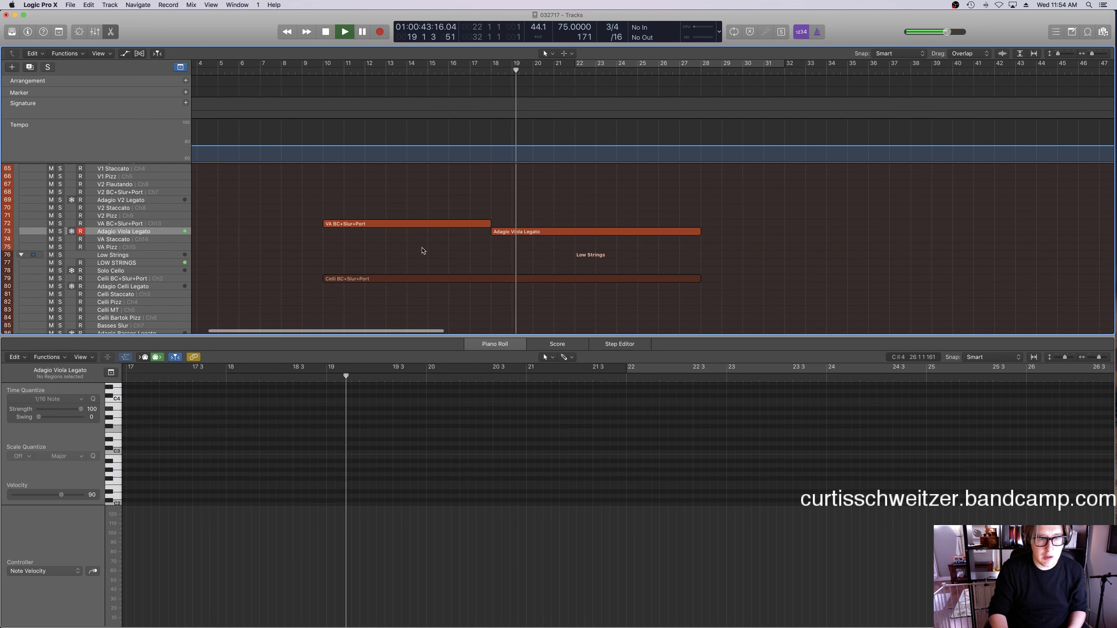
pyautogui.scroll(5, 74, 191)
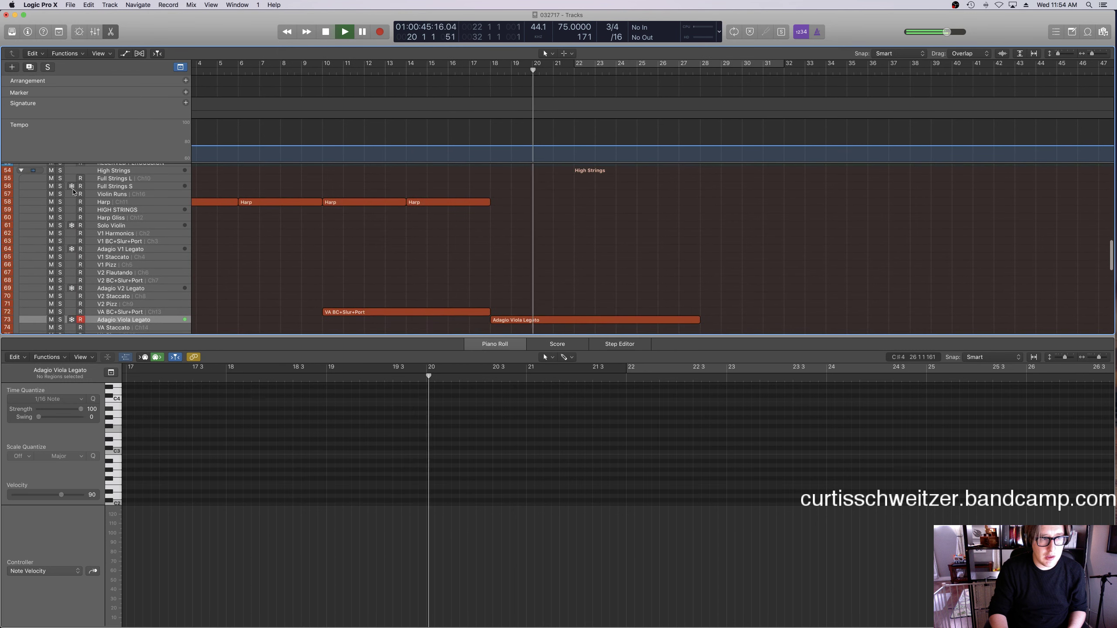
pyautogui.scroll(2, 65, 191)
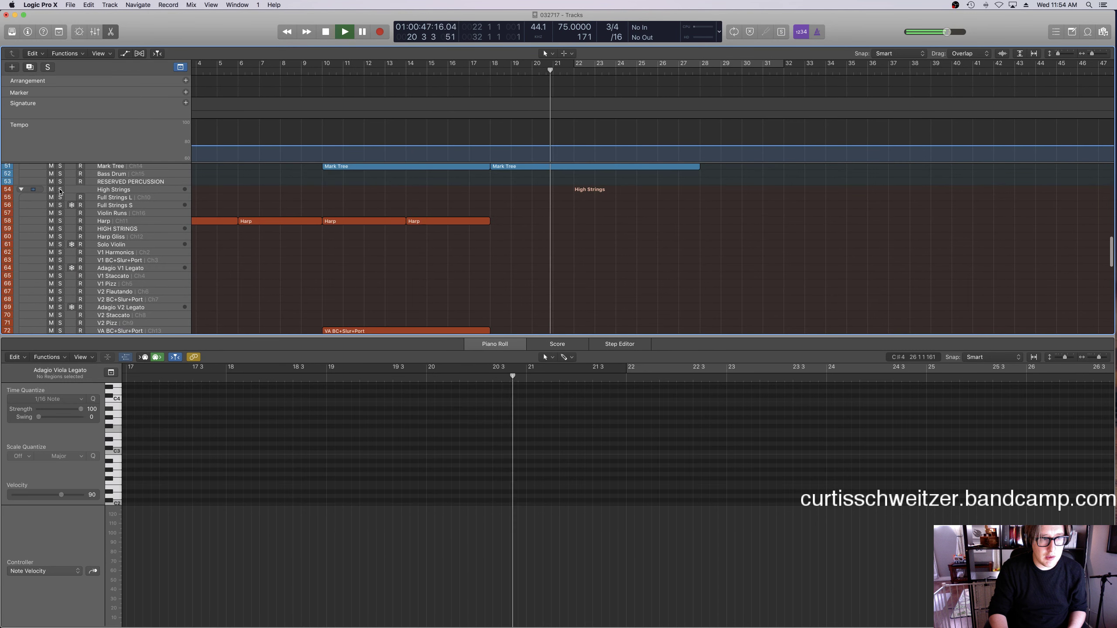
pyautogui.click(61, 189)
pyautogui.scroll(-7, 60, 215)
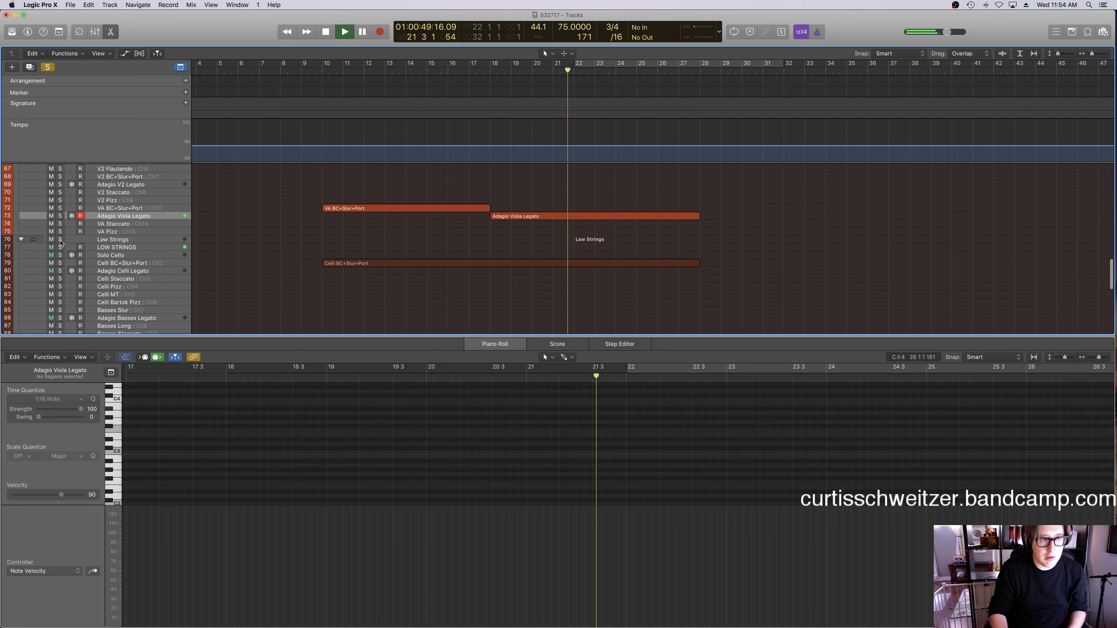
pyautogui.click(60, 240)
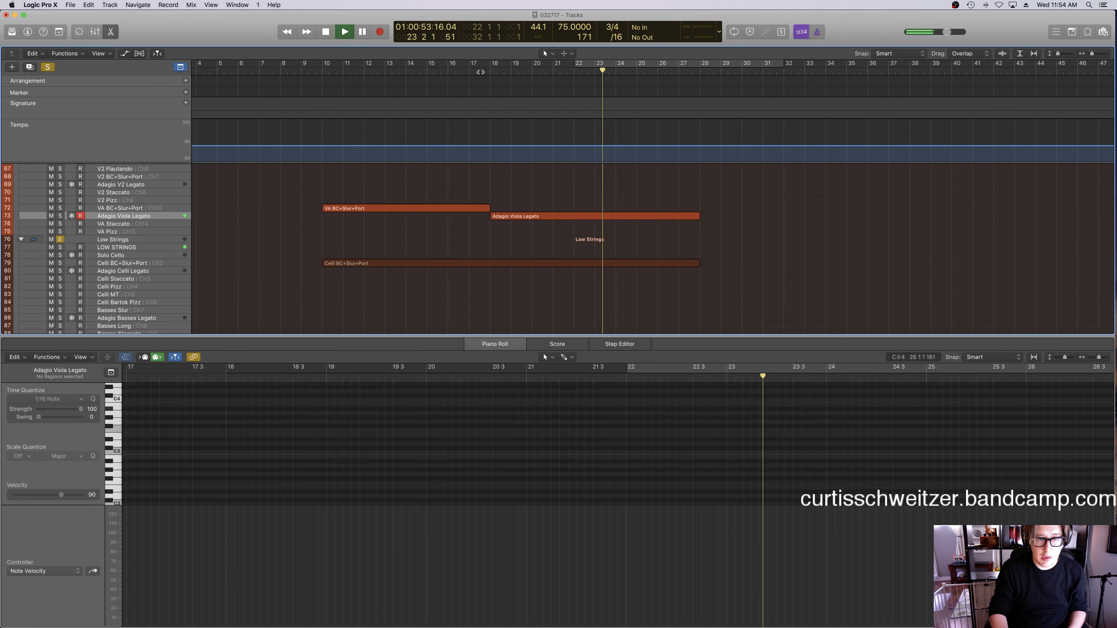
# Split the Celli BC+Slur+Port region at bar 18 and move its second part onto the Adagio Celli Legato track.
pyautogui.press('space')
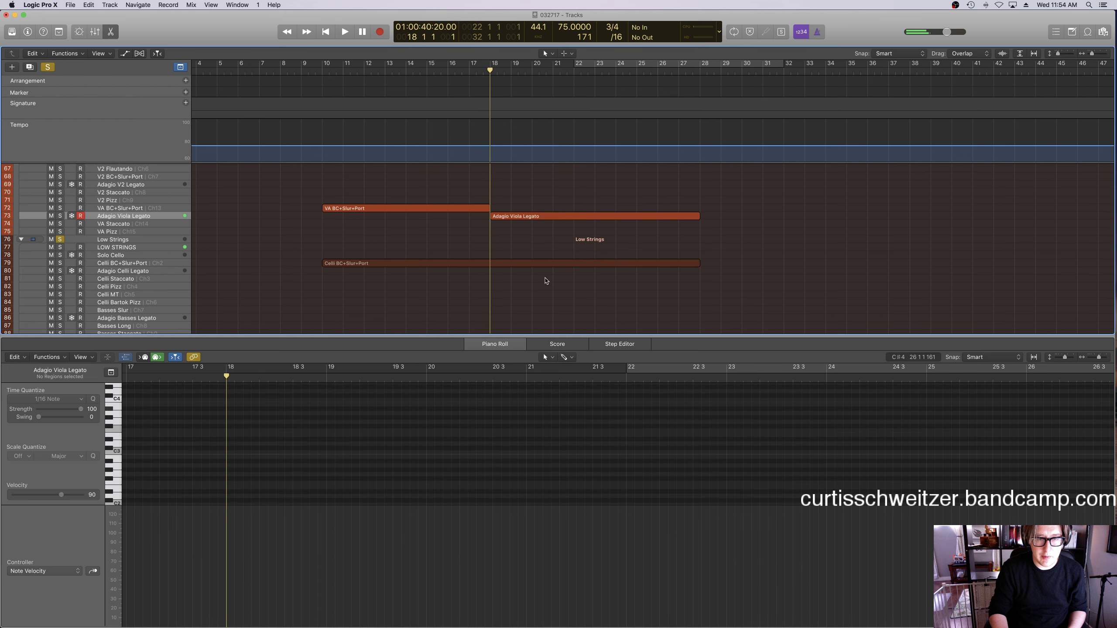
pyautogui.click(530, 263)
pyautogui.press('e')
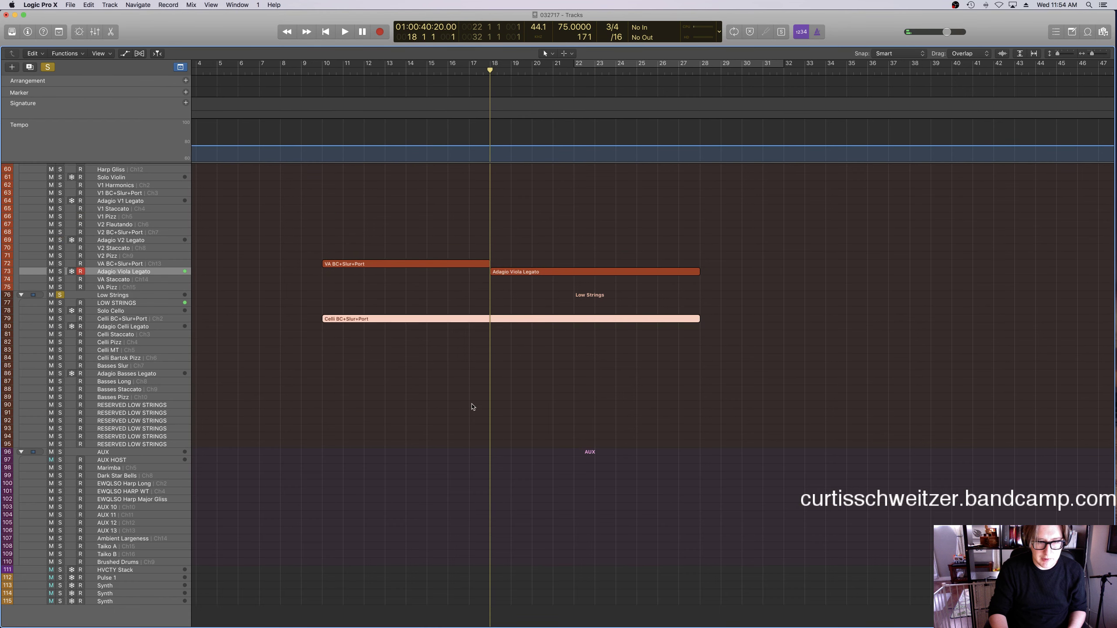
pyautogui.press('e')
pyautogui.press('e')
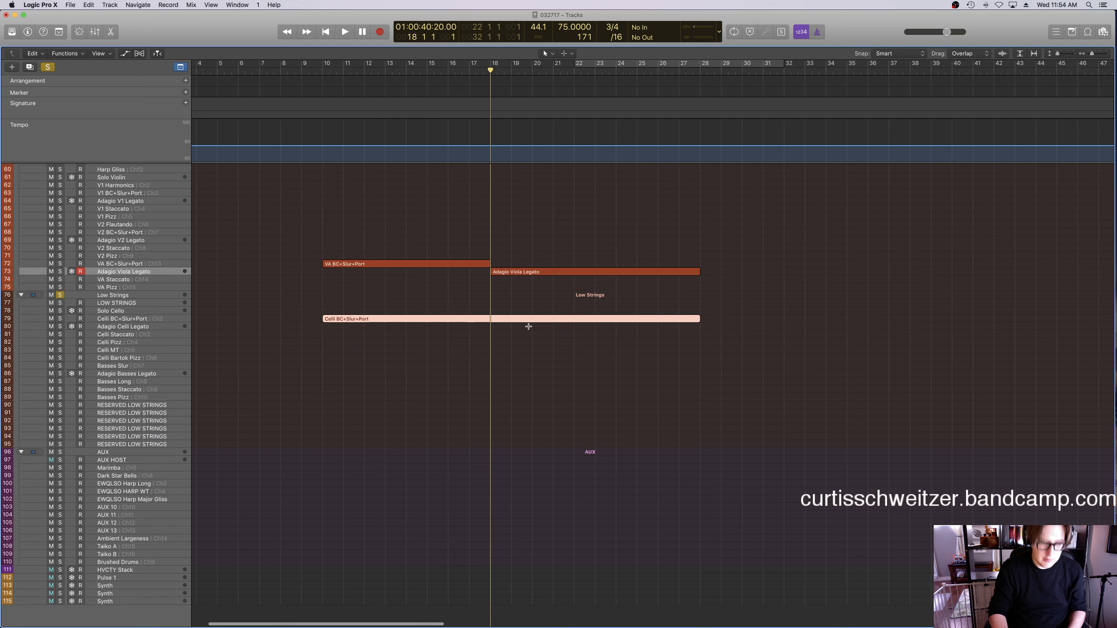
pyautogui.press('super+t')
pyautogui.click(527, 332)
pyautogui.click(130, 326)
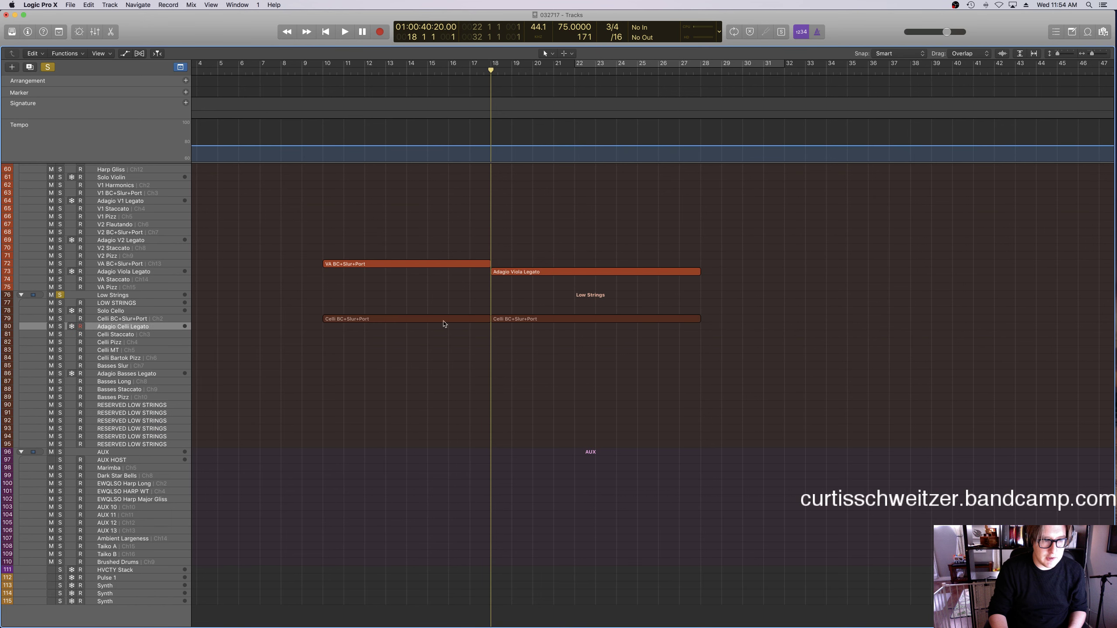
pyautogui.moveTo(508, 322); pyautogui.dragTo(508, 328)
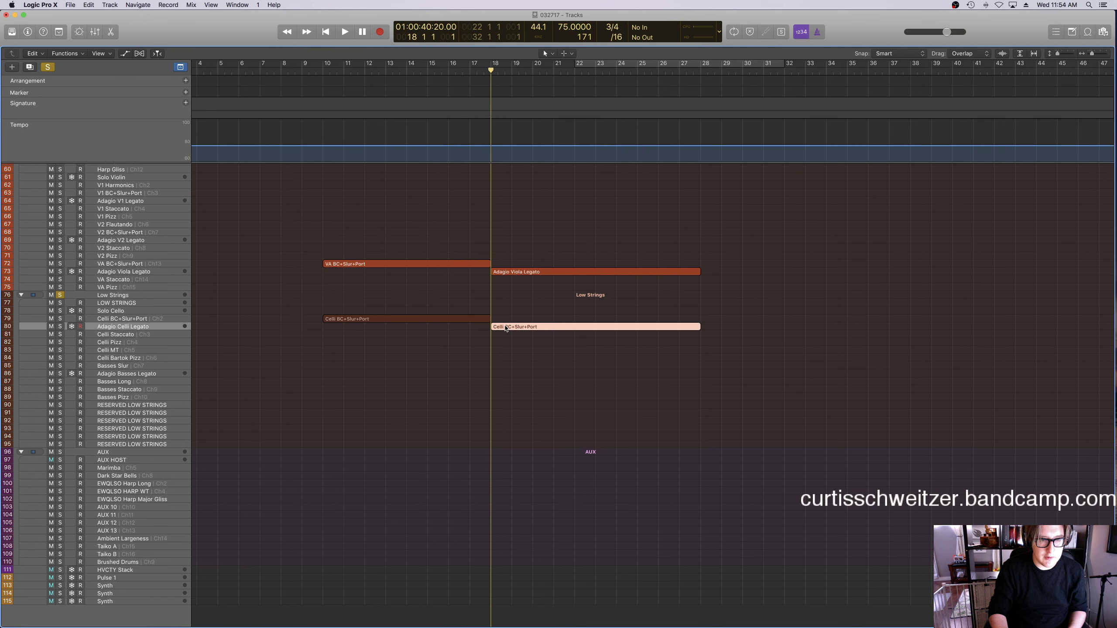
# Play the moved celli region and add a modulation level of 44 from bar 18 in its controller lane.
pyautogui.press('space')
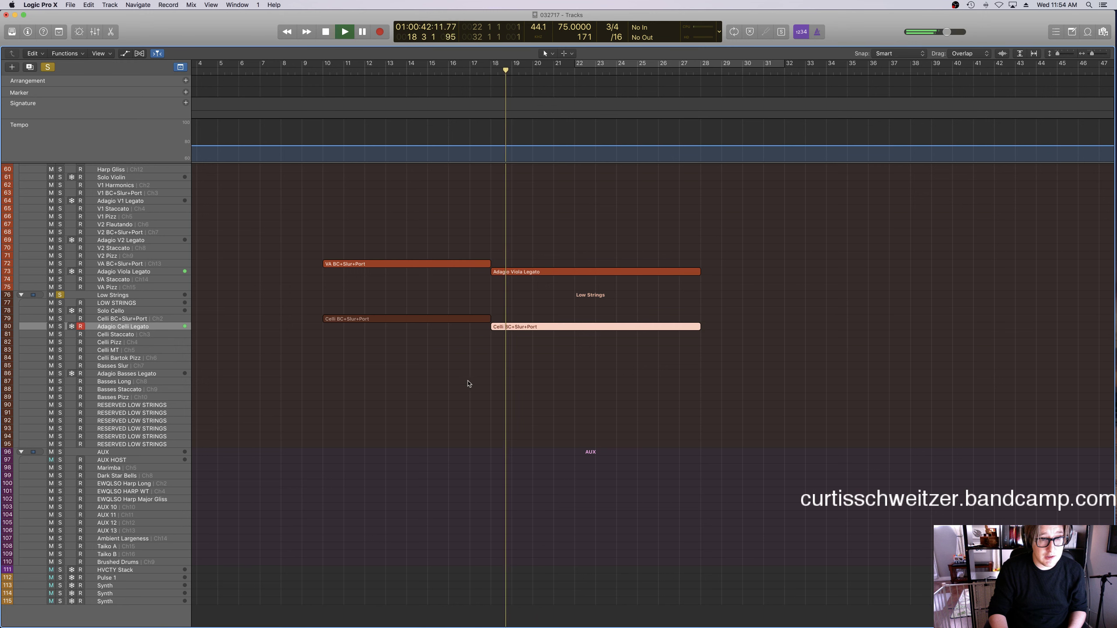
pyautogui.press('e')
pyautogui.click(42, 531)
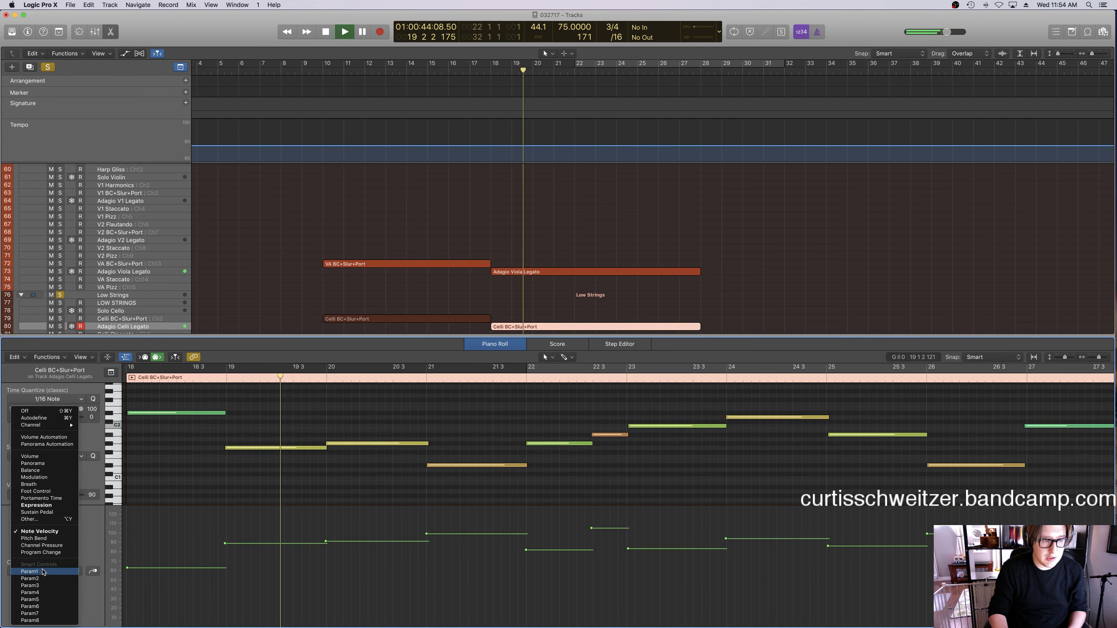
pyautogui.click(48, 477)
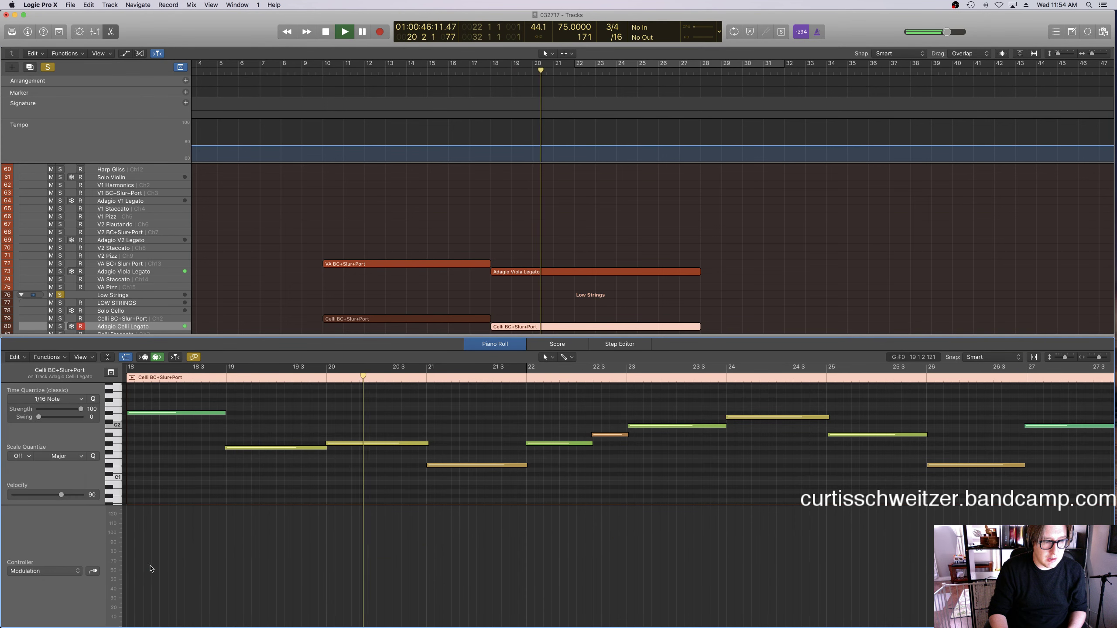
pyautogui.click(131, 588)
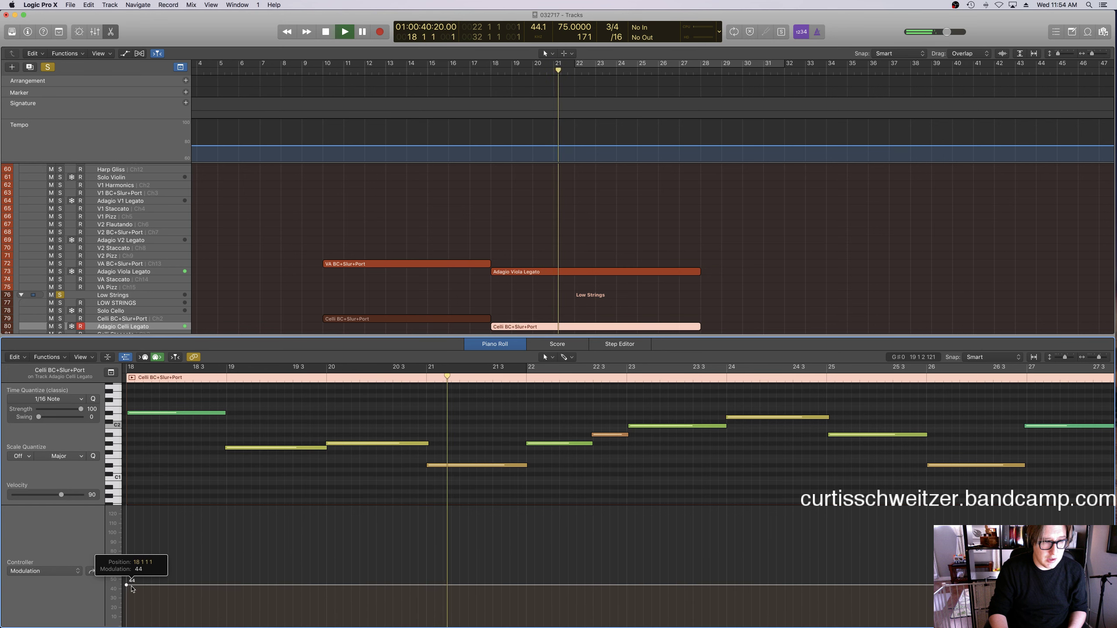
# Check the viola region's modulation, turn off all solos, and listen through the full arrangement to bar 28.
pyautogui.click(532, 273)
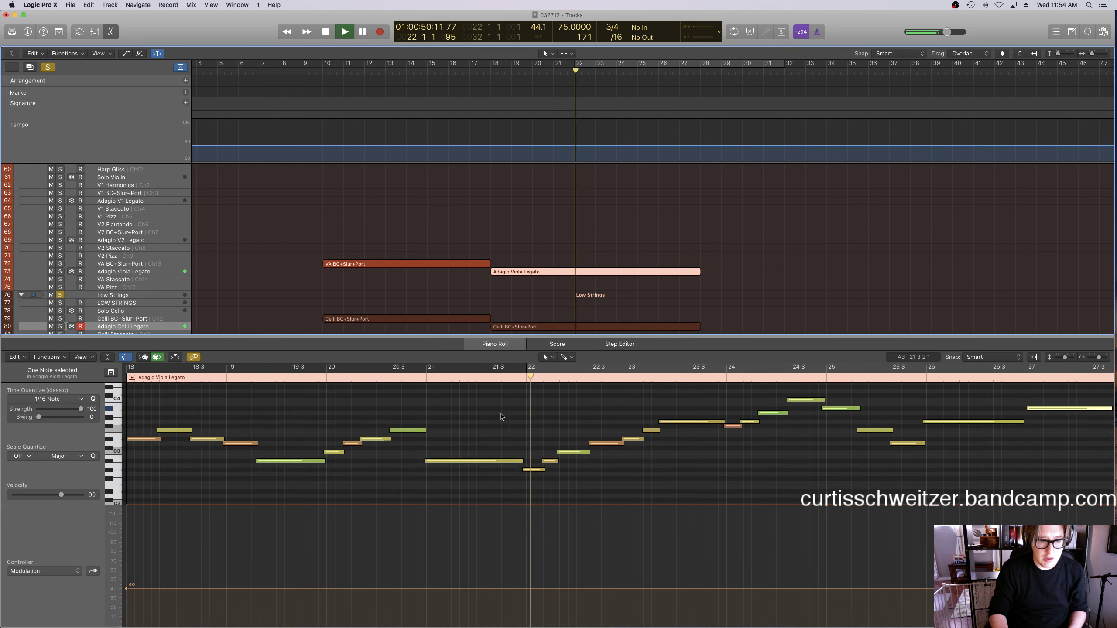
pyautogui.press('ctrl+alt+super+s')
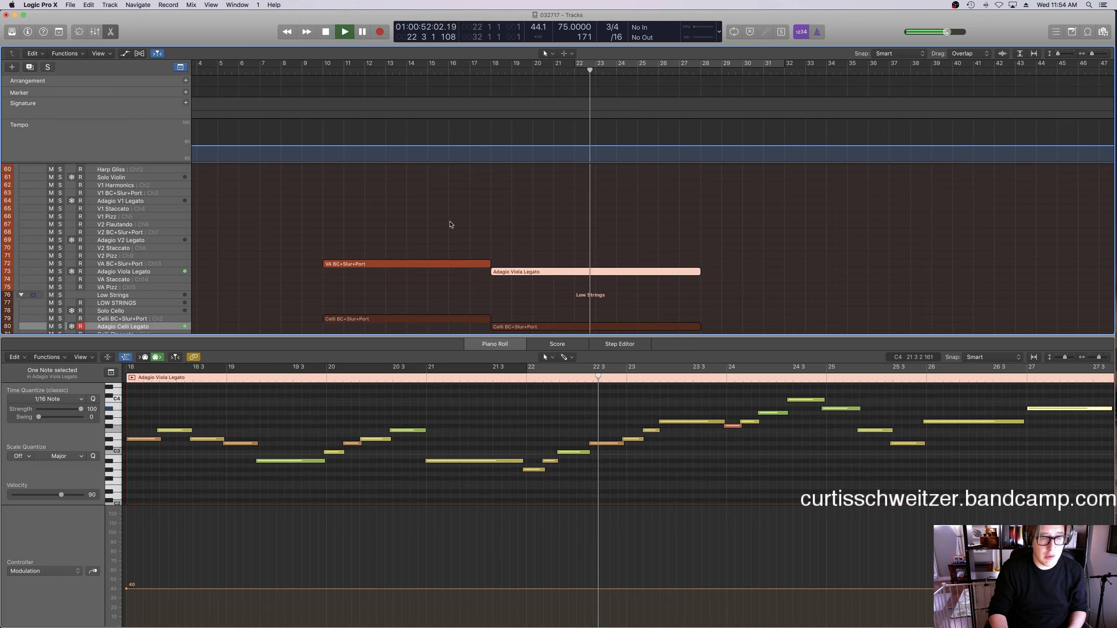
pyautogui.press('e')
pyautogui.scroll(10, 482, 227)
pyautogui.scroll(3, 481, 227)
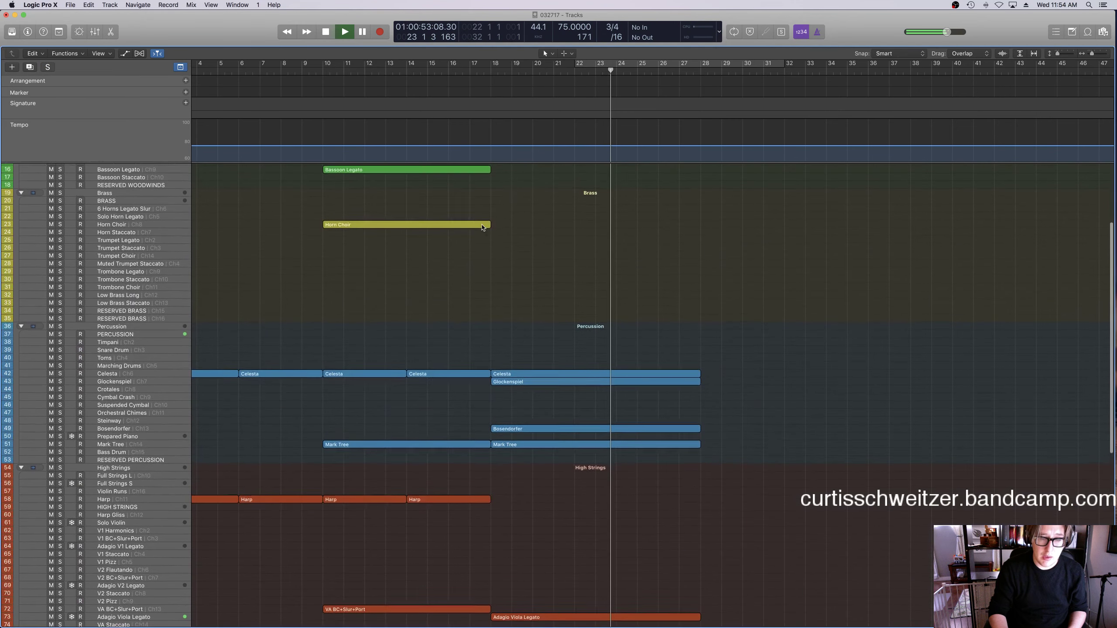
pyautogui.scroll(-5, 510, 259)
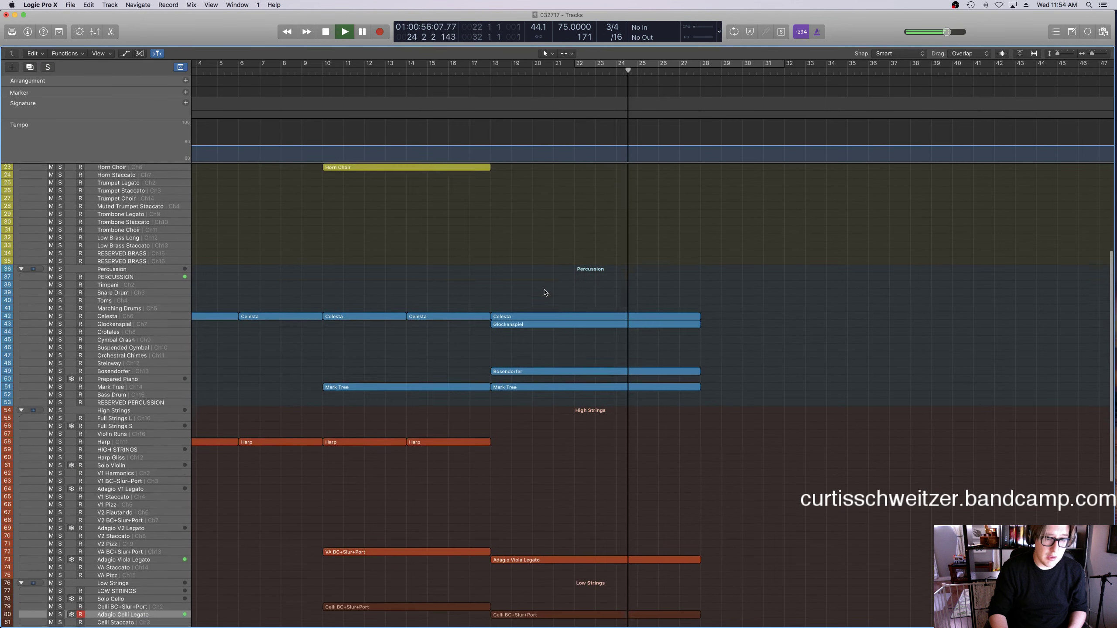
pyautogui.hscroll(5, 541, 291)
pyautogui.hscroll(2, 545, 292)
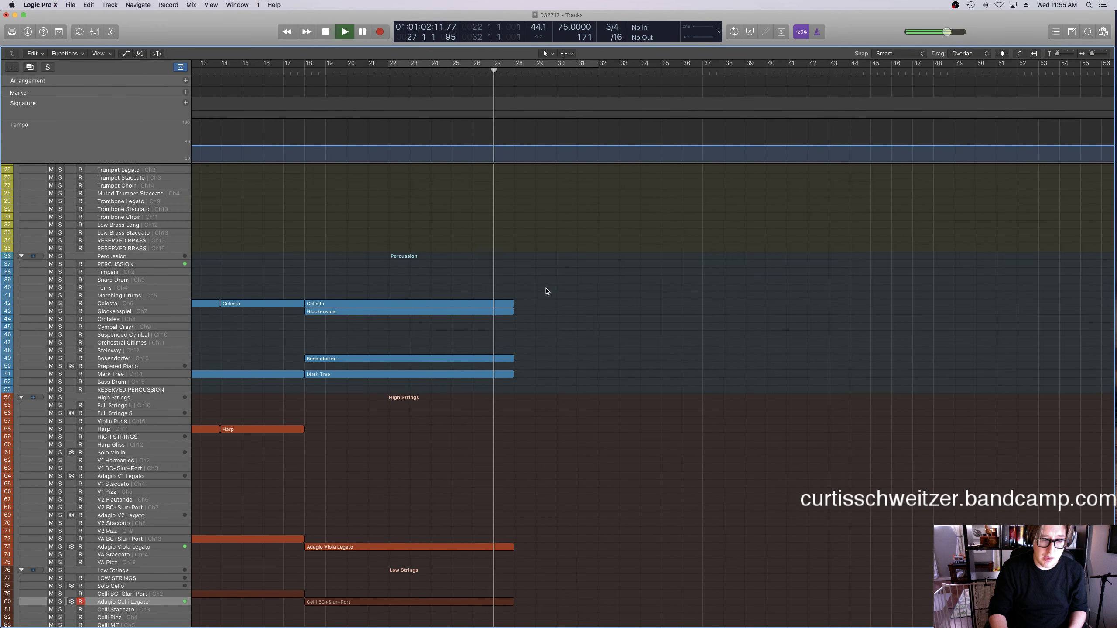
pyautogui.scroll(-10, 546, 291)
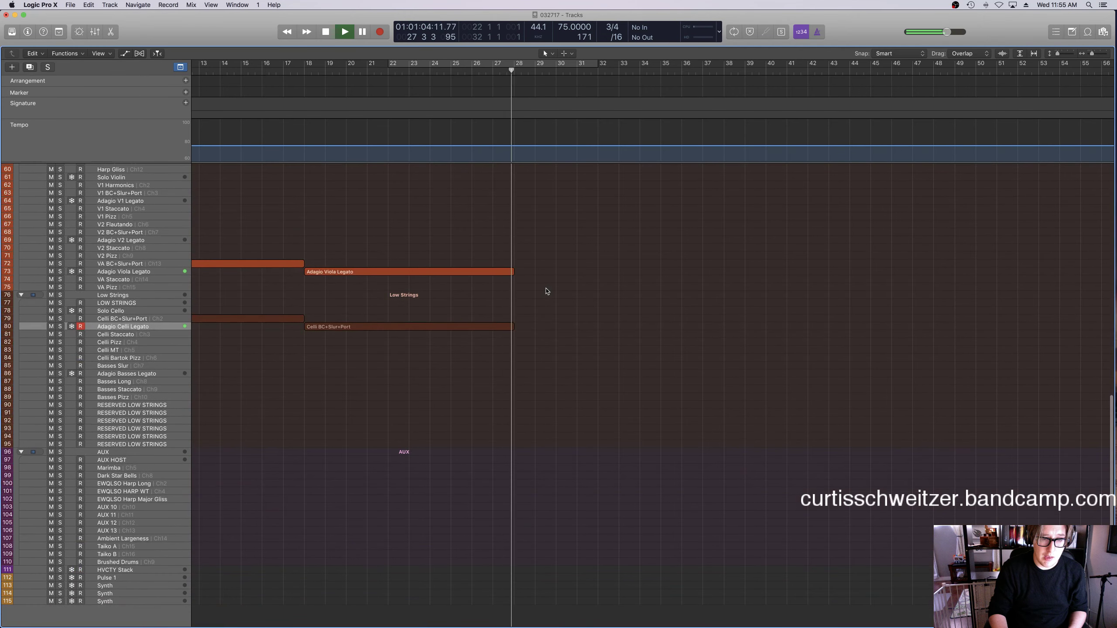
pyautogui.scroll(5, 547, 291)
pyautogui.press('space')
# Select the Bosendorfer track in the Percussion stack for recording from bar 28.
pyautogui.scroll(5, 387, 286)
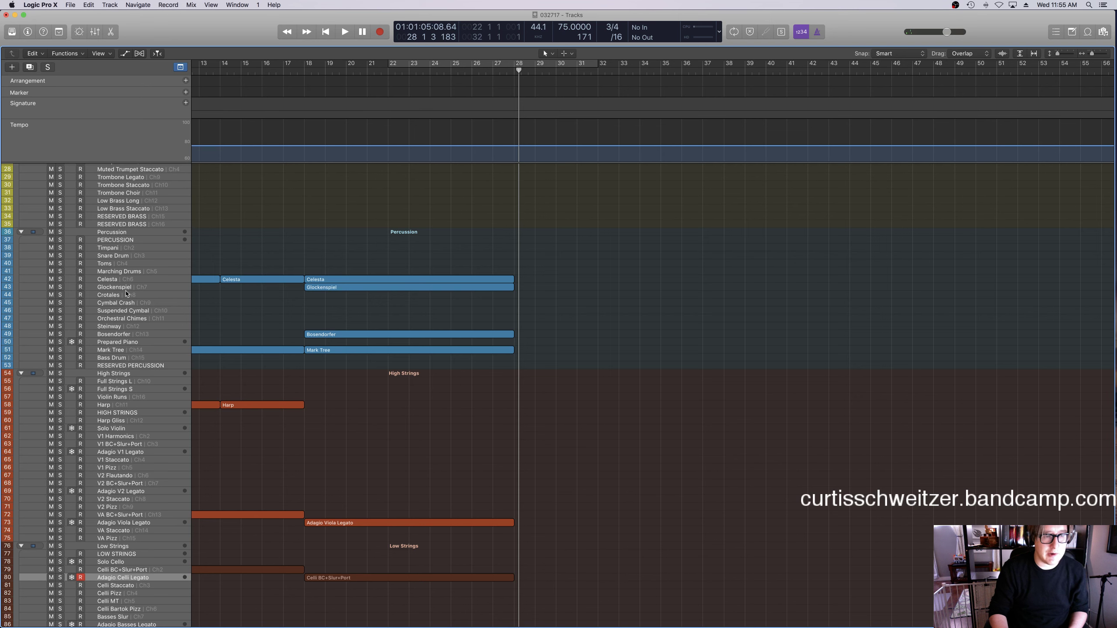
pyautogui.click(120, 338)
pyautogui.hscroll(3, 121, 338)
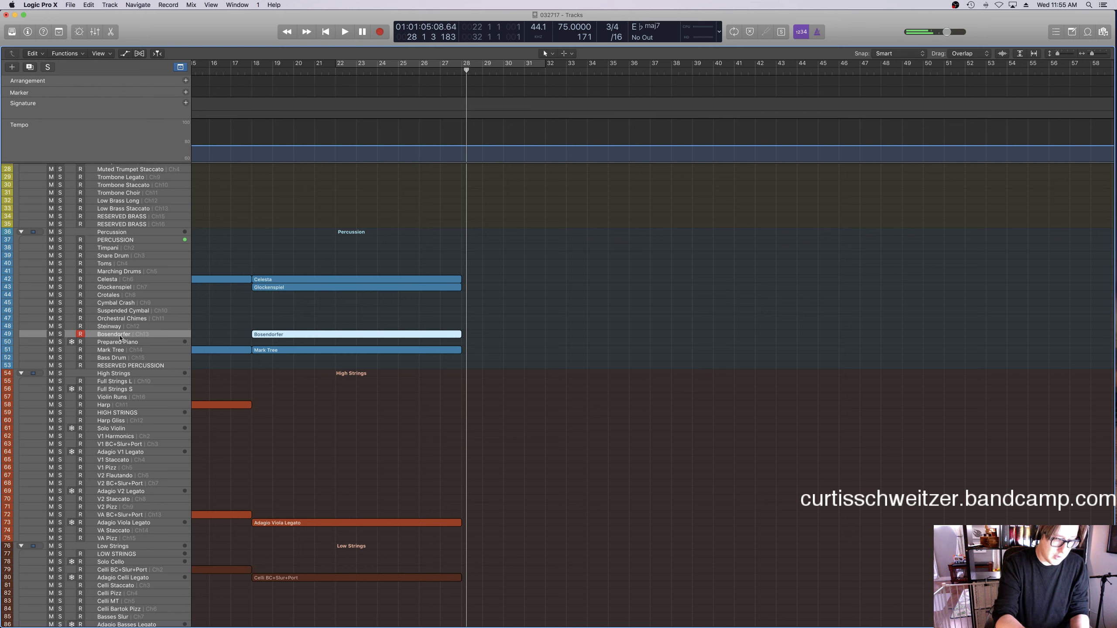
pyautogui.press('r')
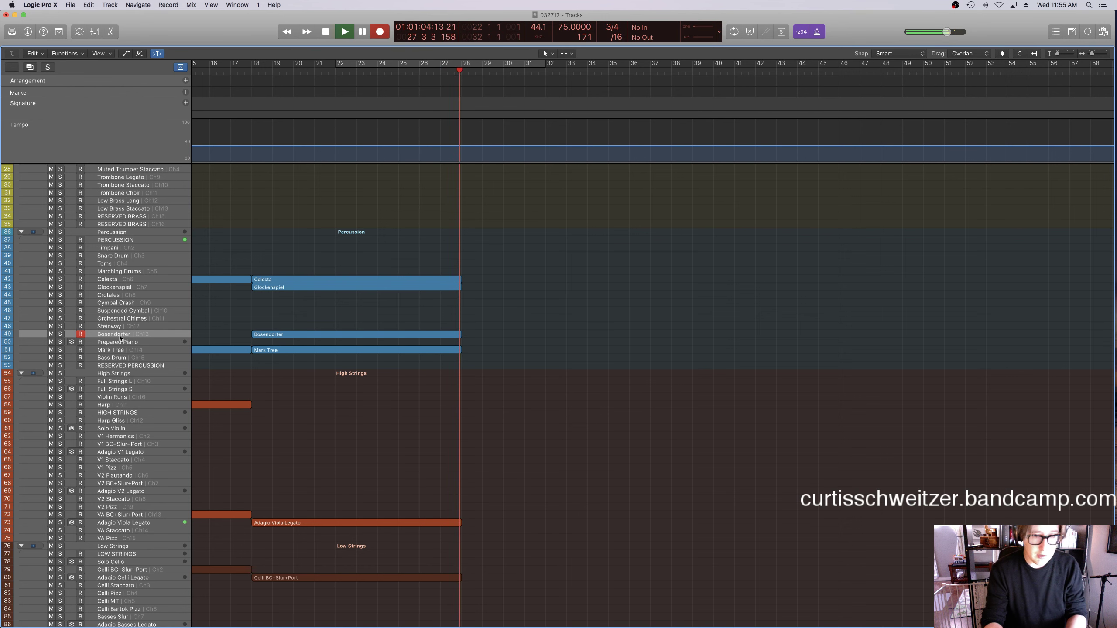
pyautogui.press('space')
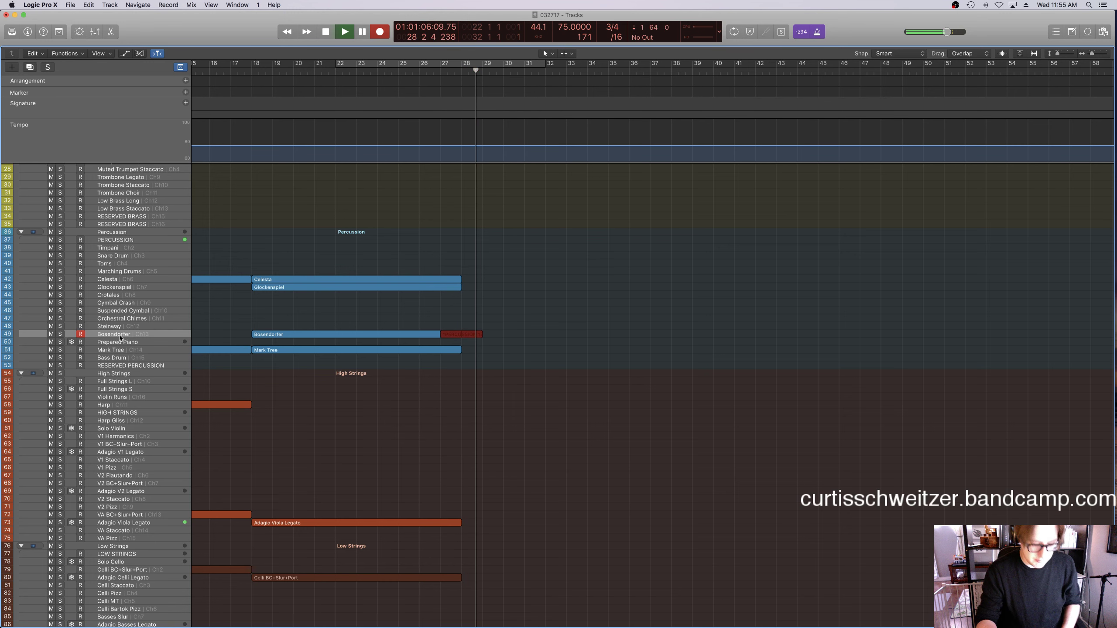
pyautogui.press('super+z')
pyautogui.press('r')
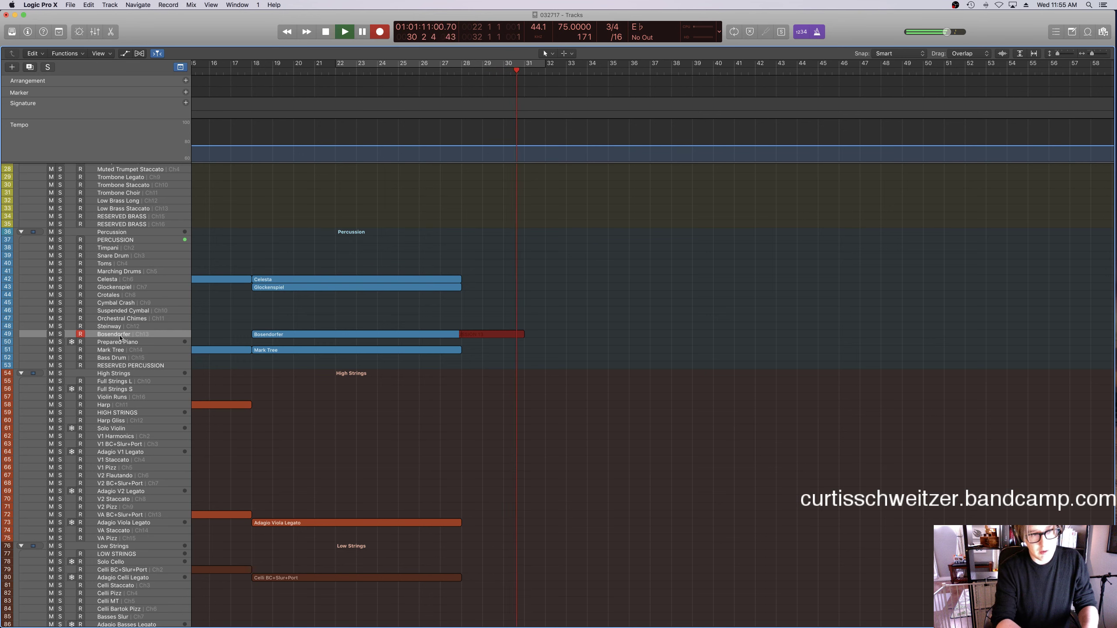
pyautogui.press('space')
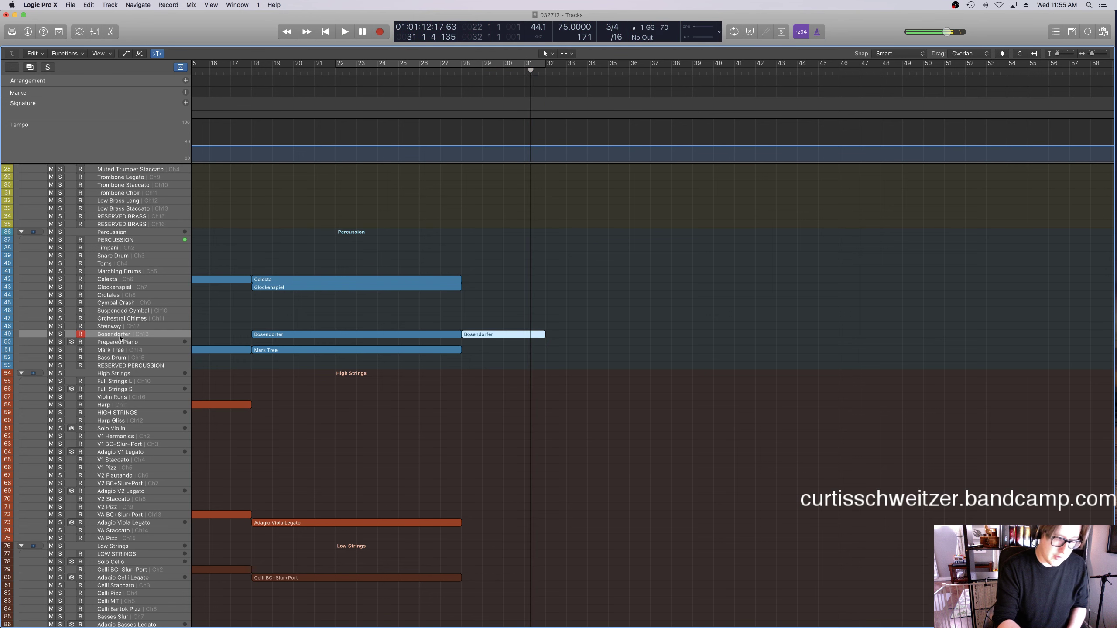
pyautogui.press('super+z')
# Record a new Bosendorfer piano part from bar 31 to bar 42.
pyautogui.press('space')
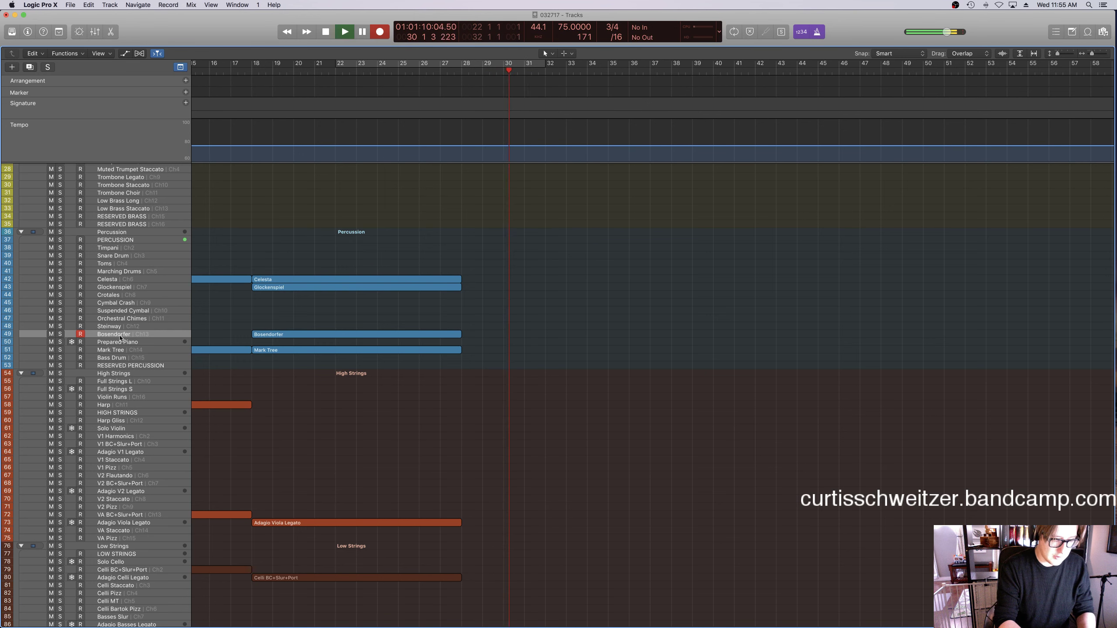
pyautogui.press('r')
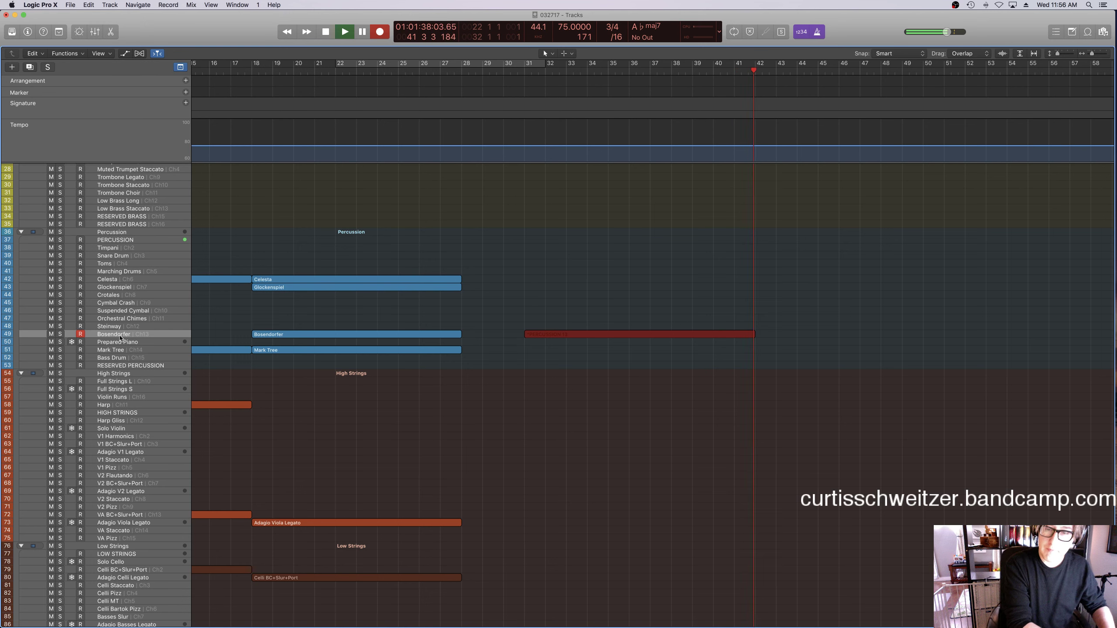
pyautogui.press('space')
# Lower the note at bar 41 of the new Bosendorfer region to D#2 and play back the ending.
pyautogui.press('p')
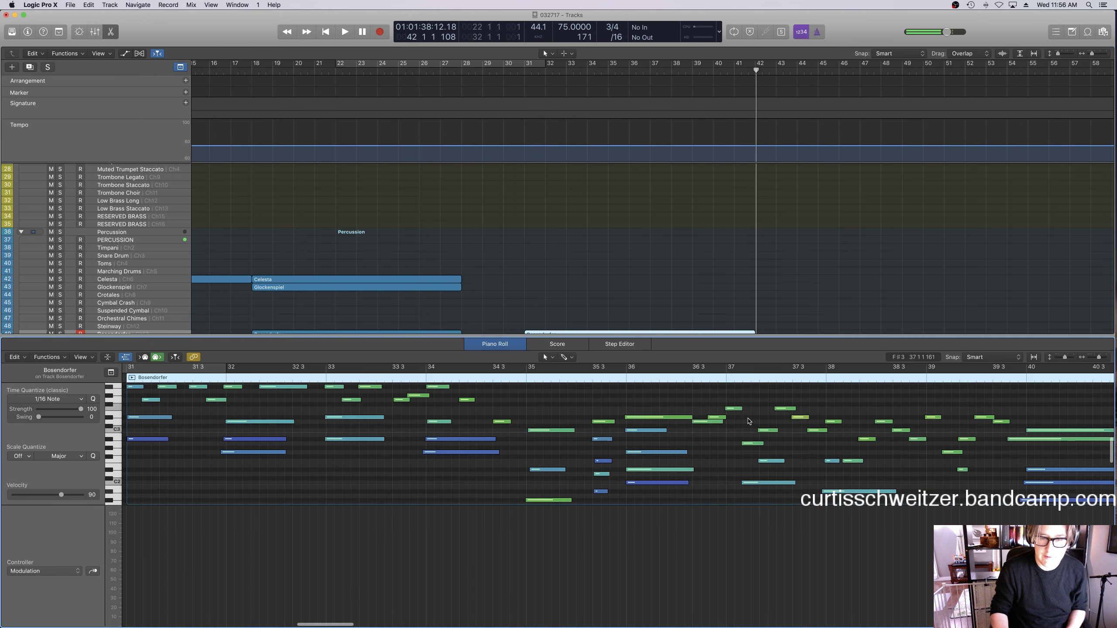
pyautogui.click(746, 423)
pyautogui.hscroll(10, 747, 440)
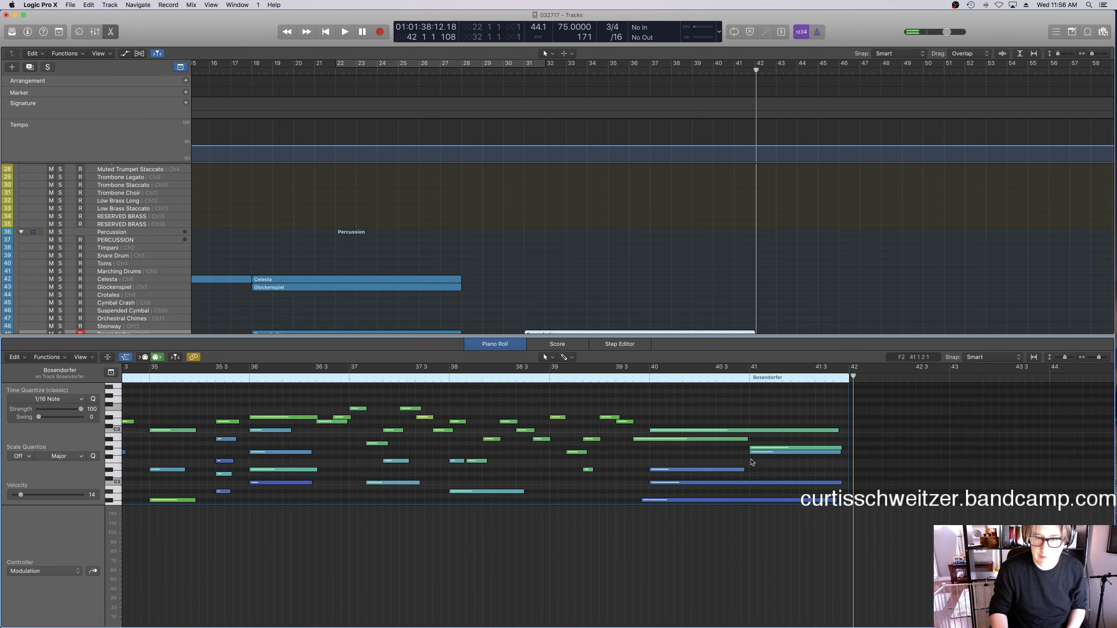
pyautogui.moveTo(758, 457); pyautogui.dragTo(759, 470)
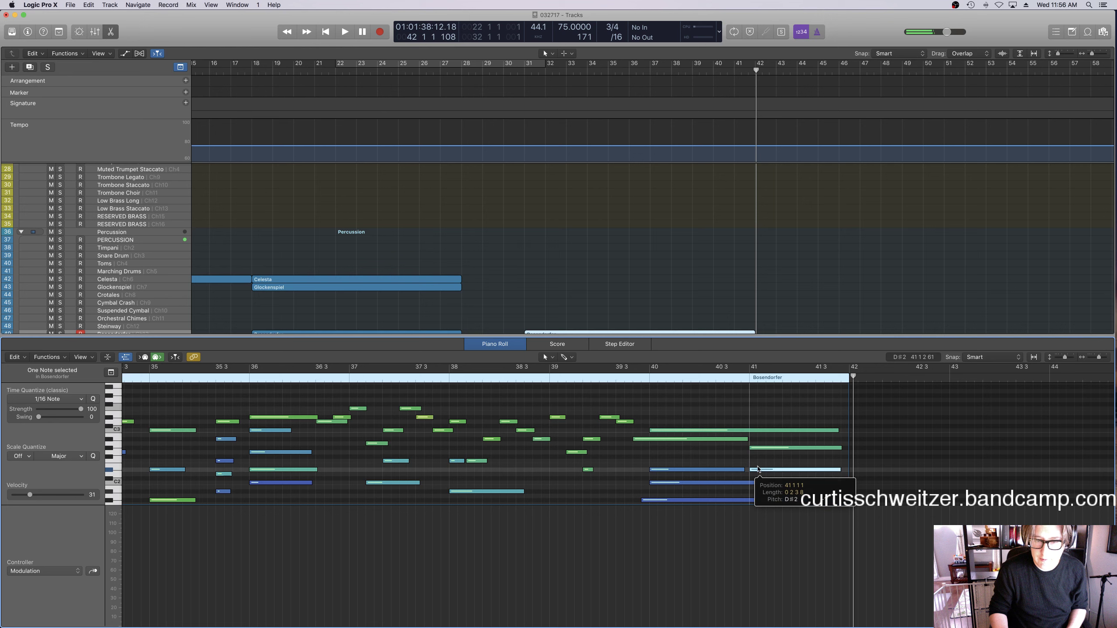
pyautogui.click(624, 377)
pyautogui.press('e')
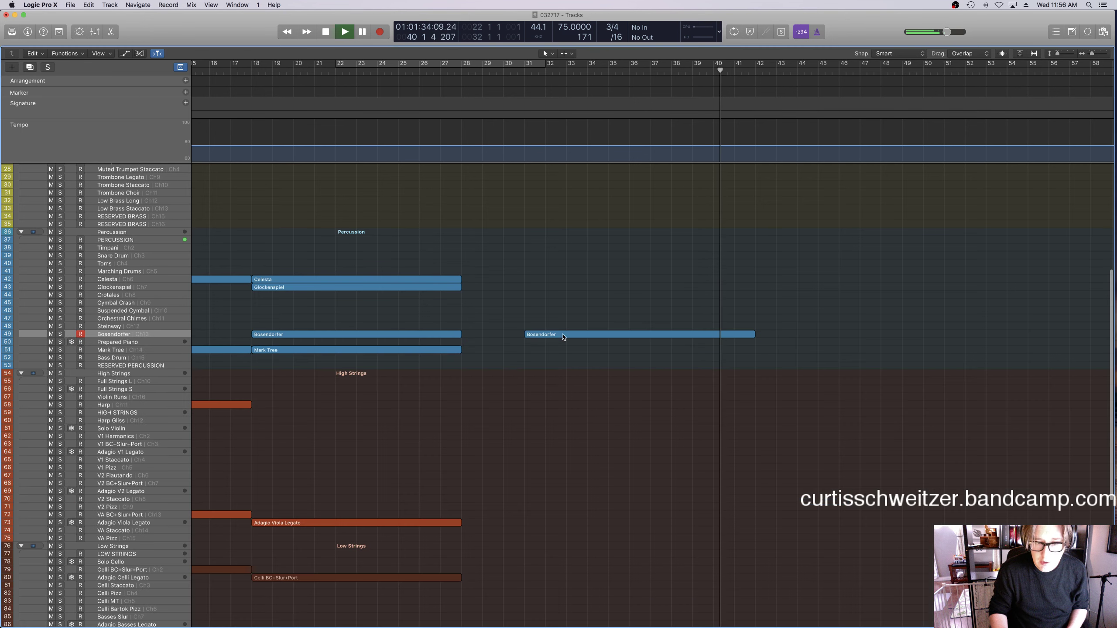
# Move the new Bosendorfer region to start at bar 28 and listen to the transition from the previous section.
pyautogui.moveTo(534, 336); pyautogui.dragTo(470, 336)
pyautogui.doubleClick(379, 72)
pyautogui.click(467, 286)
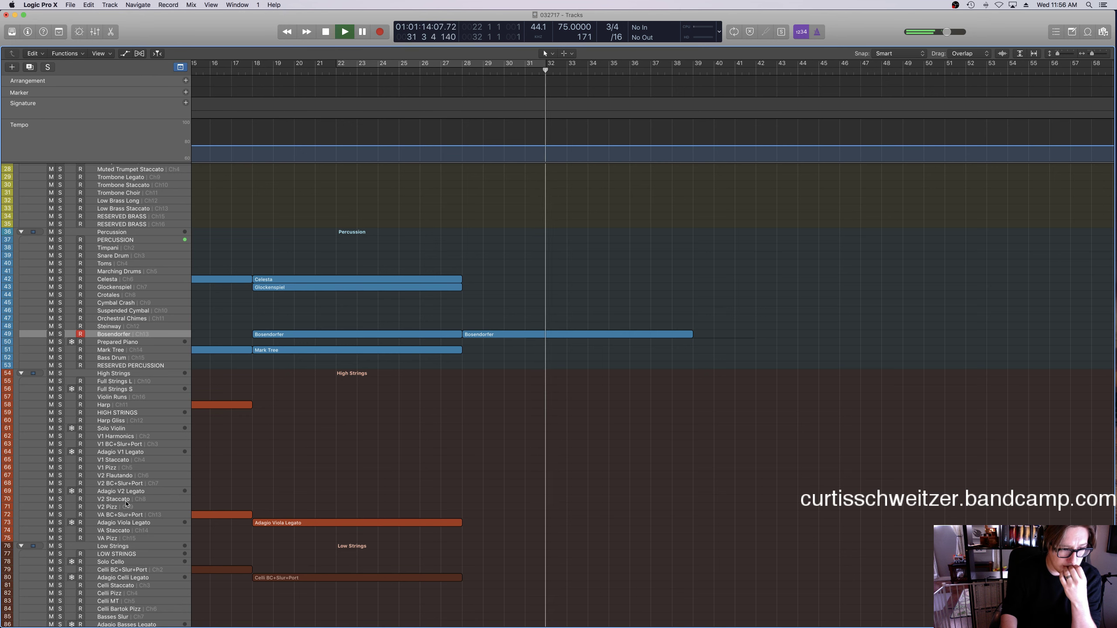
pyautogui.press('space')
# Shorten the A#2 note at bar 31 of the second Bosendorfer region to 0 1 3 80 and play it back.
pyautogui.doubleClick(493, 334)
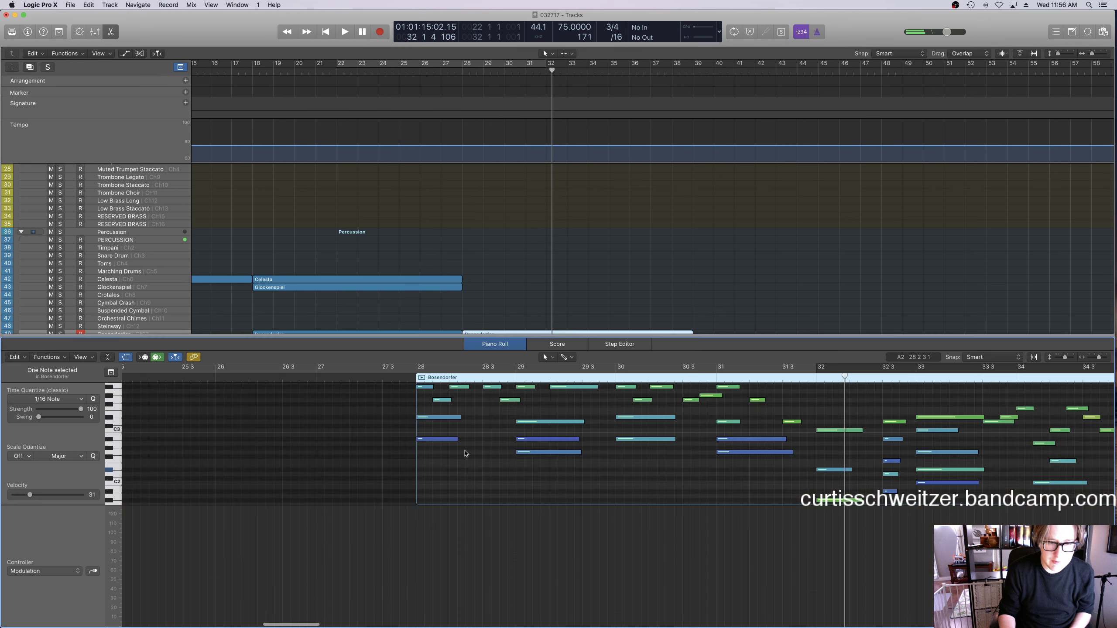
pyautogui.moveTo(790, 425); pyautogui.dragTo(777, 439)
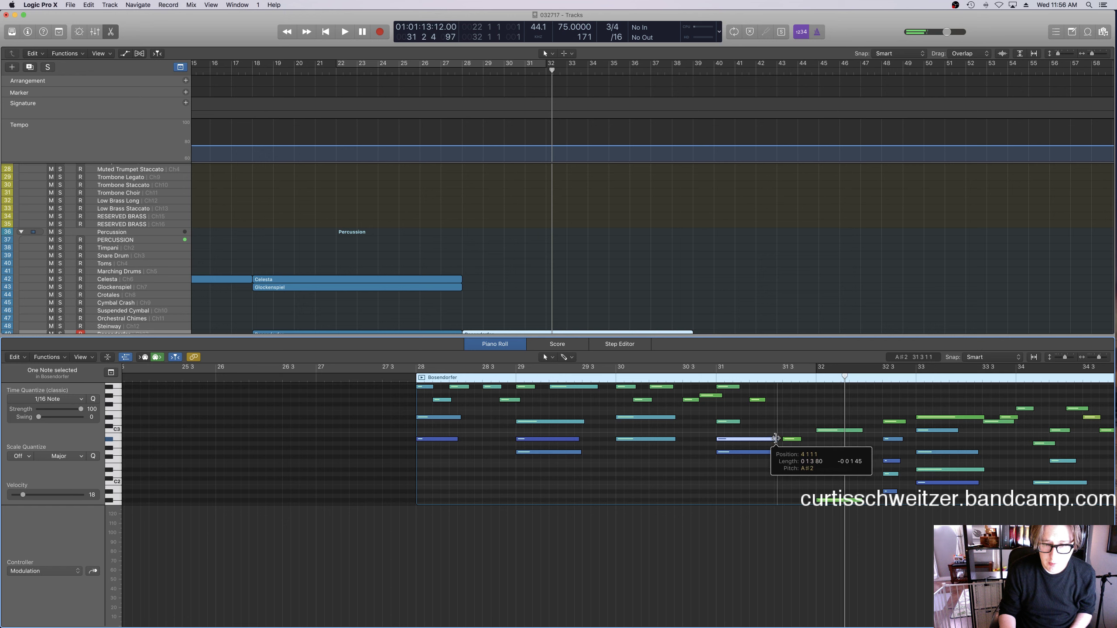
pyautogui.click(713, 379)
pyautogui.press('space')
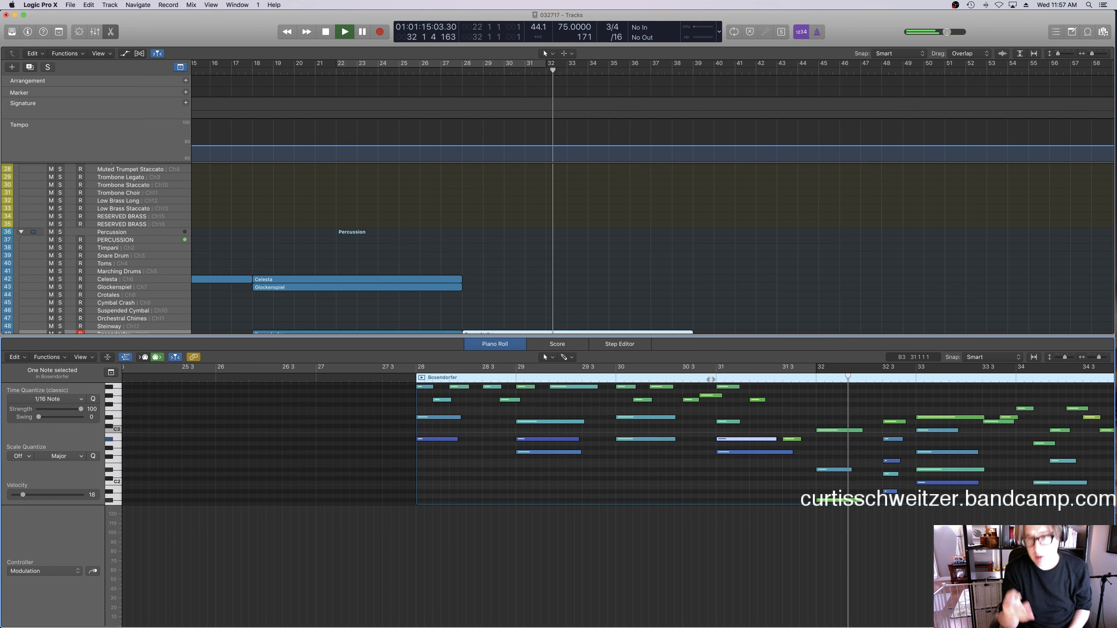
pyautogui.press('e')
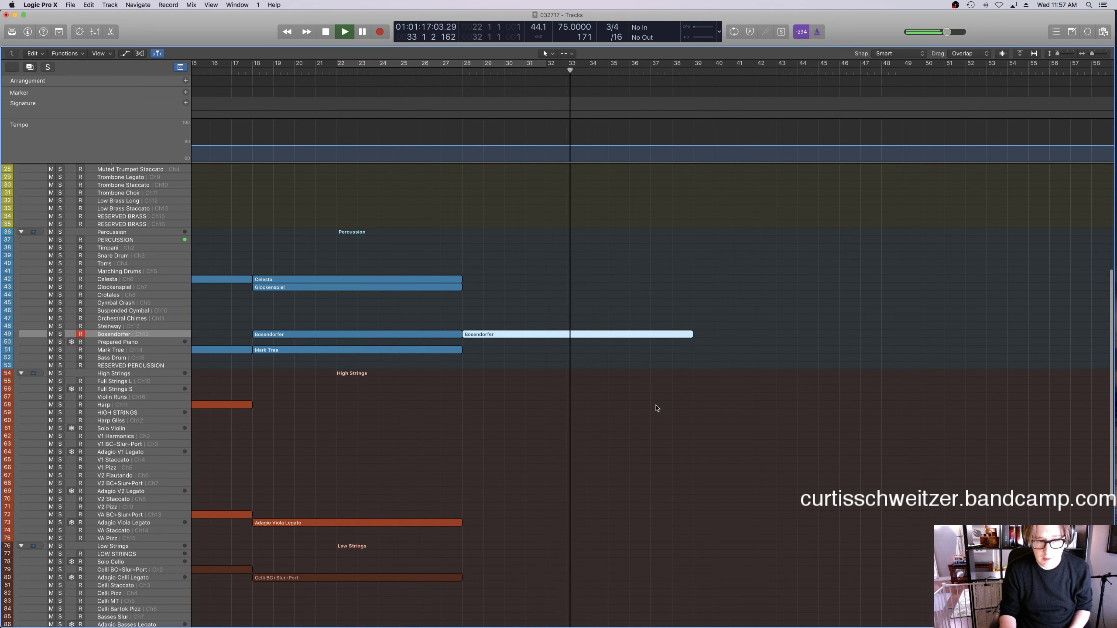
# Select the V2 Flautando track and play the arrangement from bar 27 through the new piano section.
pyautogui.click(126, 476)
pyautogui.press('space')
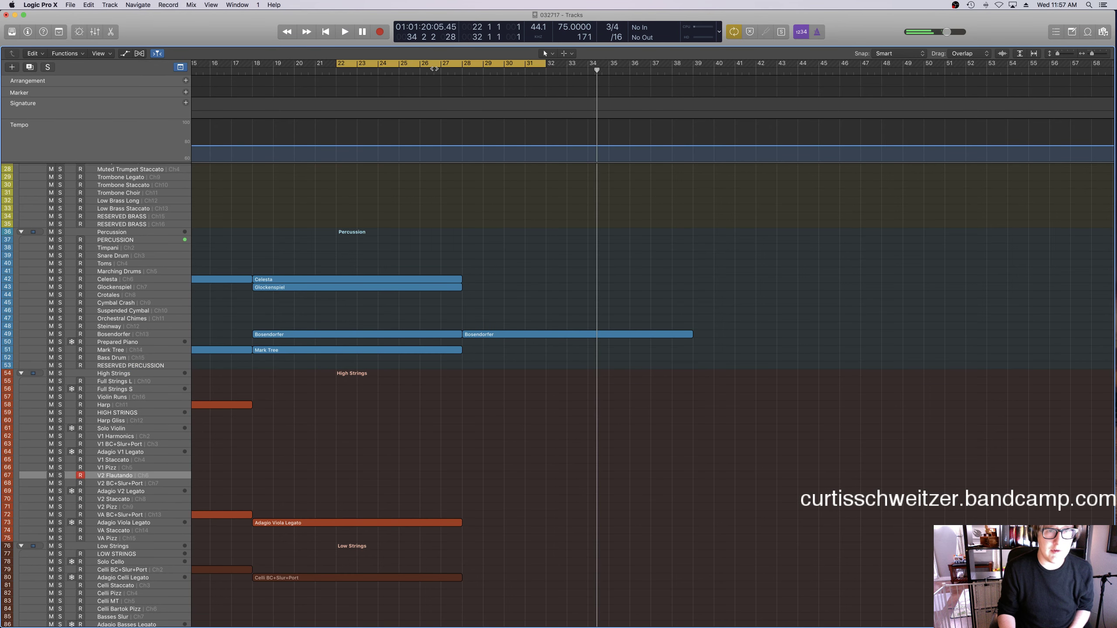
pyautogui.click(440, 69)
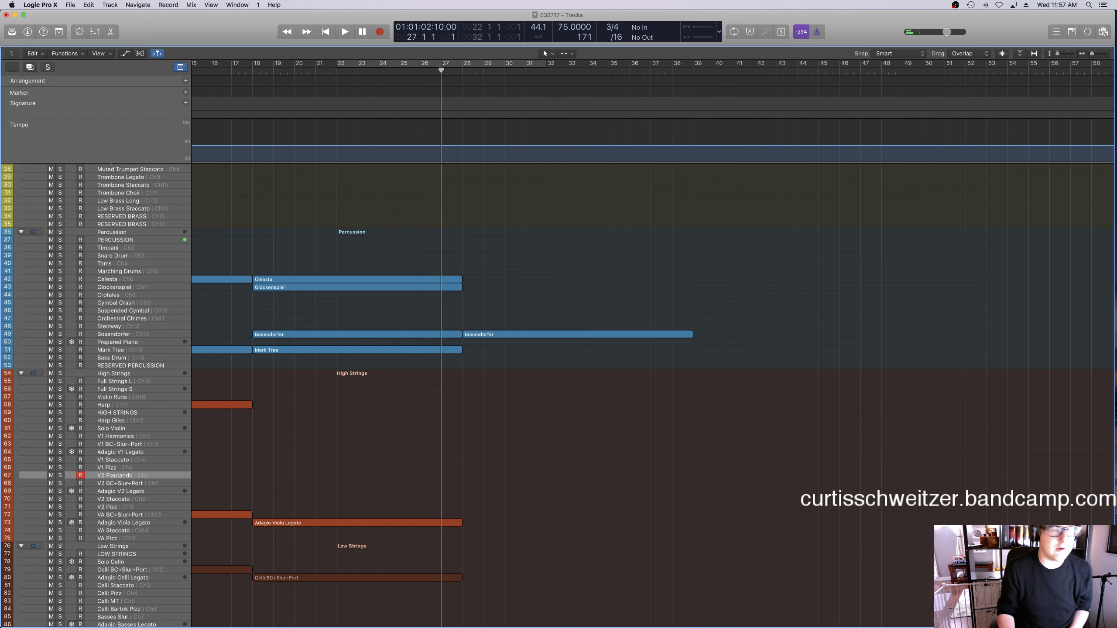
pyautogui.press('space')
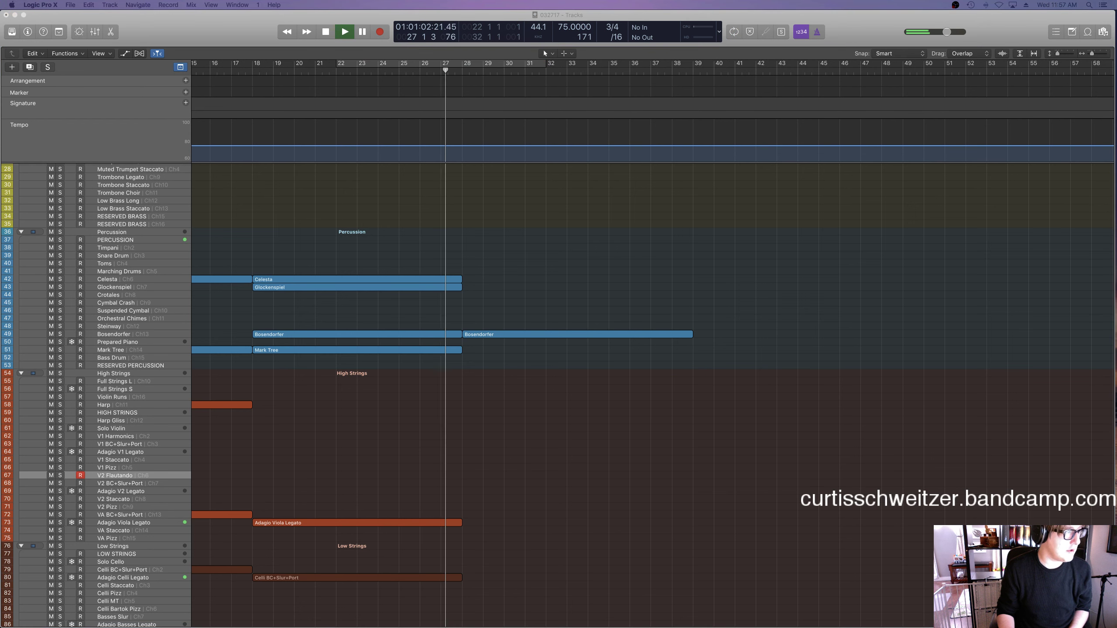
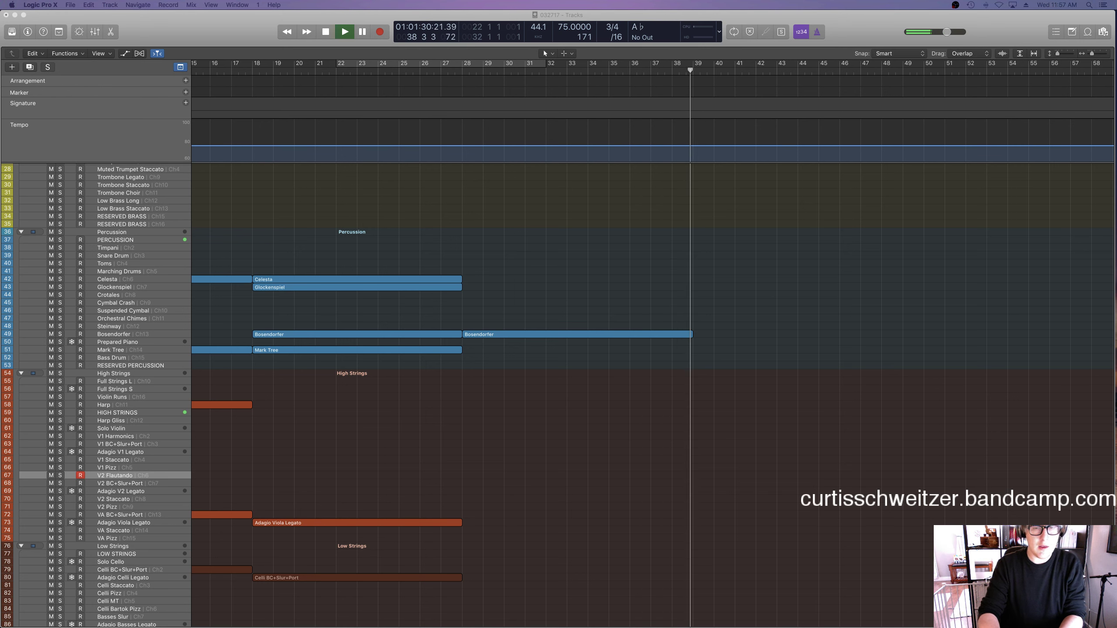
# Try to record a V2 Flautando part from bar 28, and undo the take.
pyautogui.click(466, 76)
pyautogui.press('space')
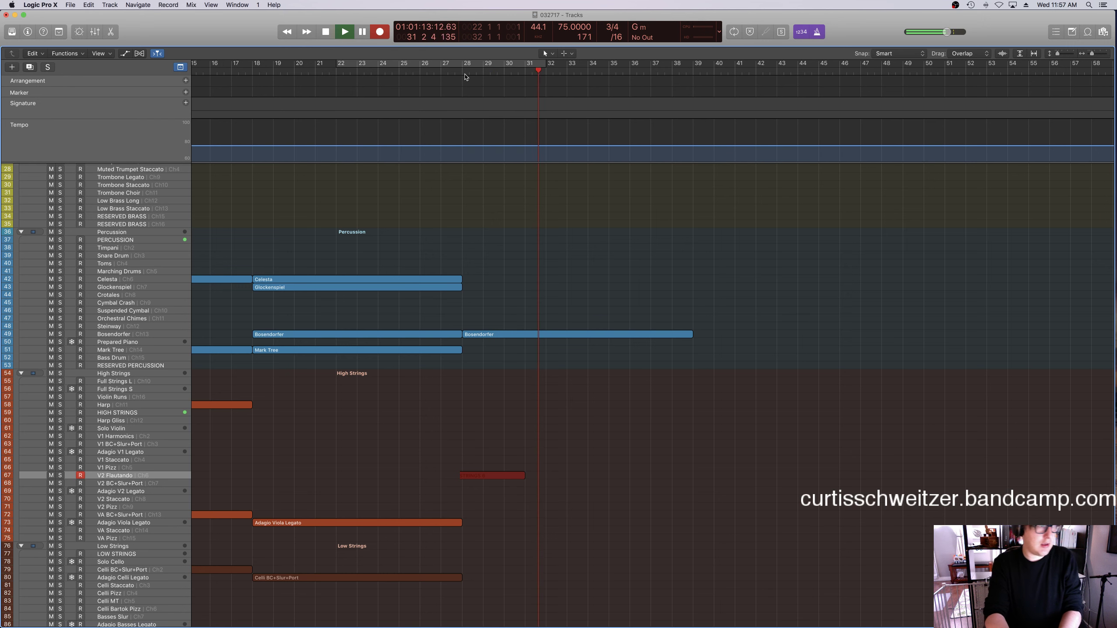
pyautogui.hotkey('shift', 'r')
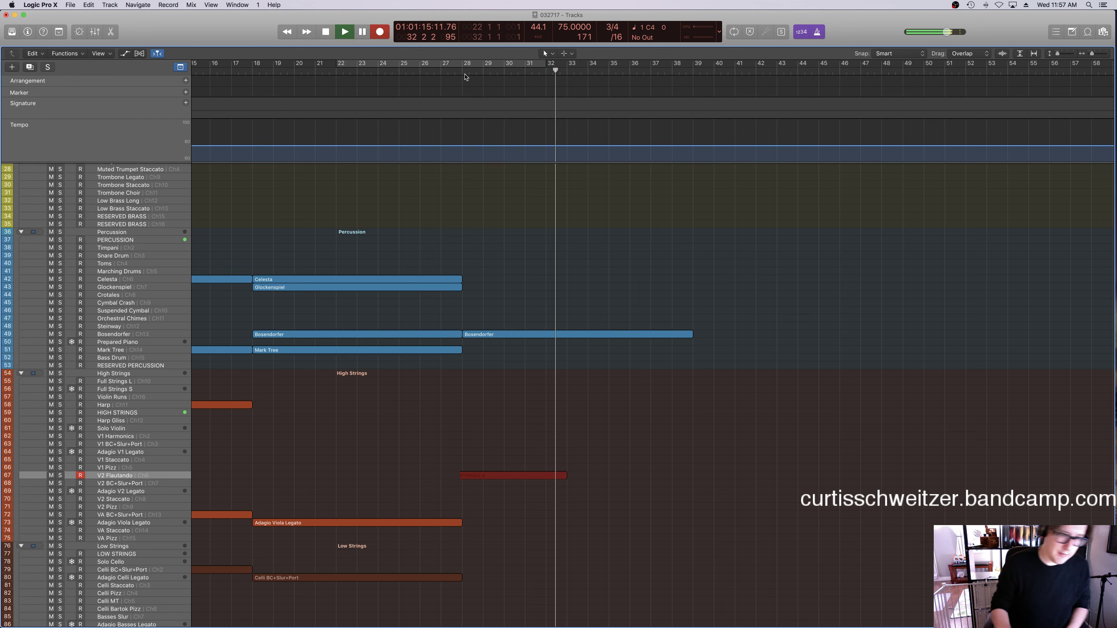
pyautogui.press('space')
pyautogui.press('super+z')
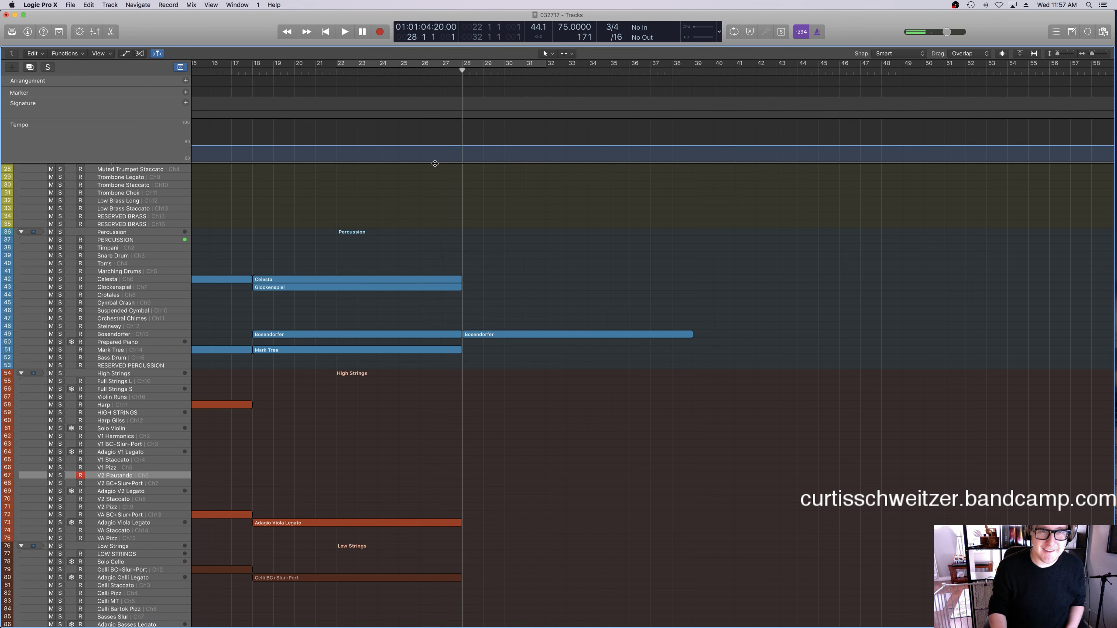
# Rename the first Synth track, number 113, as Boy Choir.
pyautogui.scroll(-10, 105, 586)
pyautogui.click(105, 586)
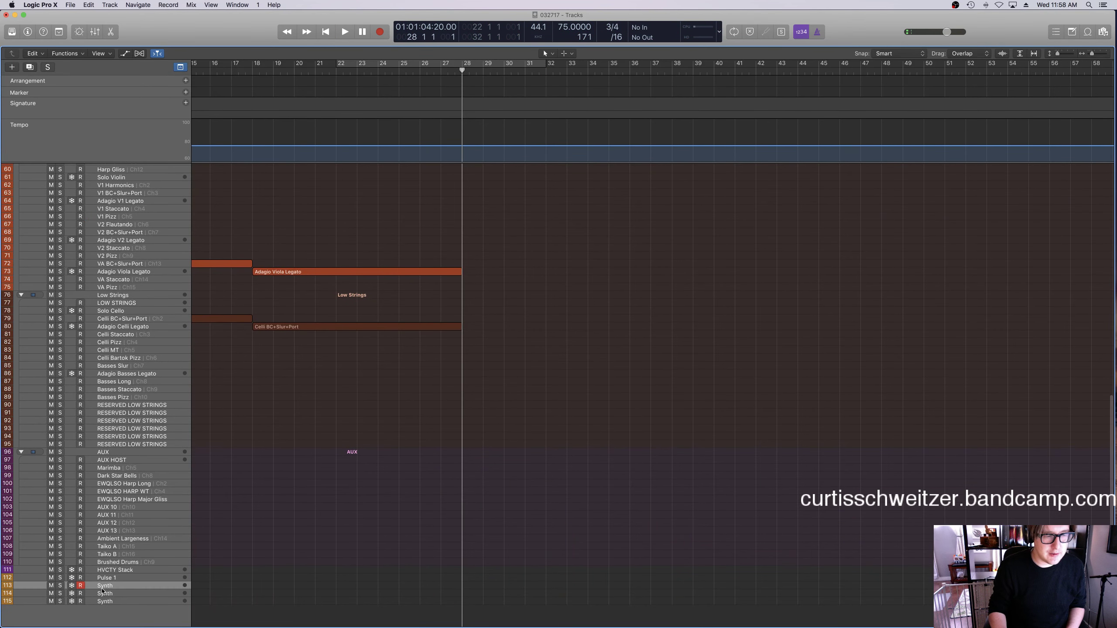
pyautogui.doubleClick(105, 586)
pyautogui.write('Boy Cho')
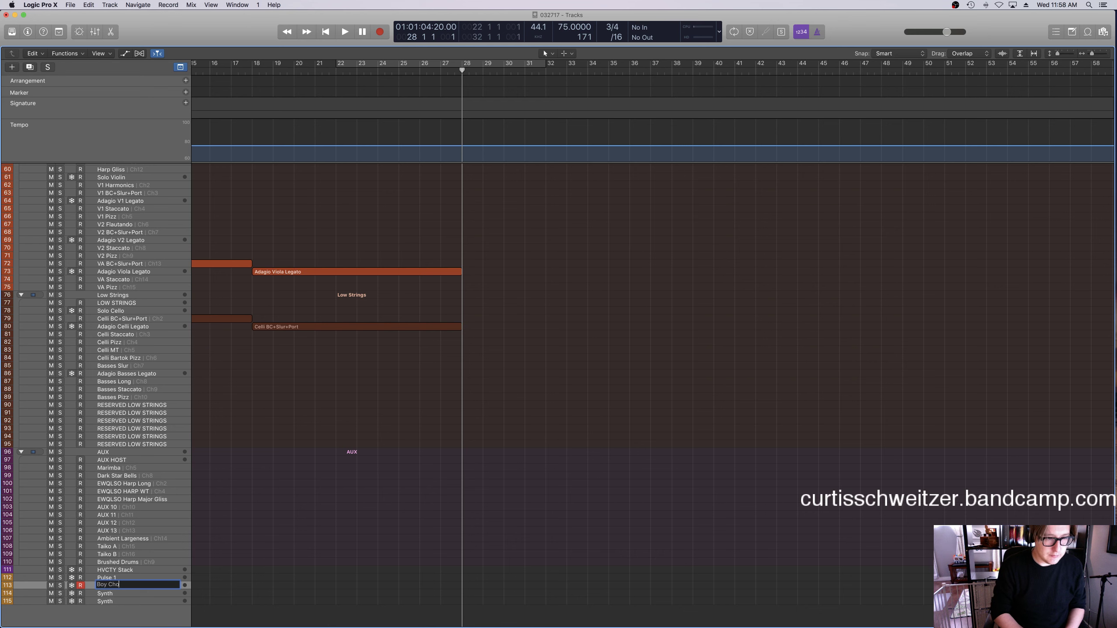
pyautogui.write('ir')
pyautogui.press('Return')
# Switch to Screen Sharing, close the Bosendorfer instrument and Percussion instance windows on puccini, and quit Screen Sharing.
pyautogui.press('super+Tab')
pyautogui.press('super+Tab')
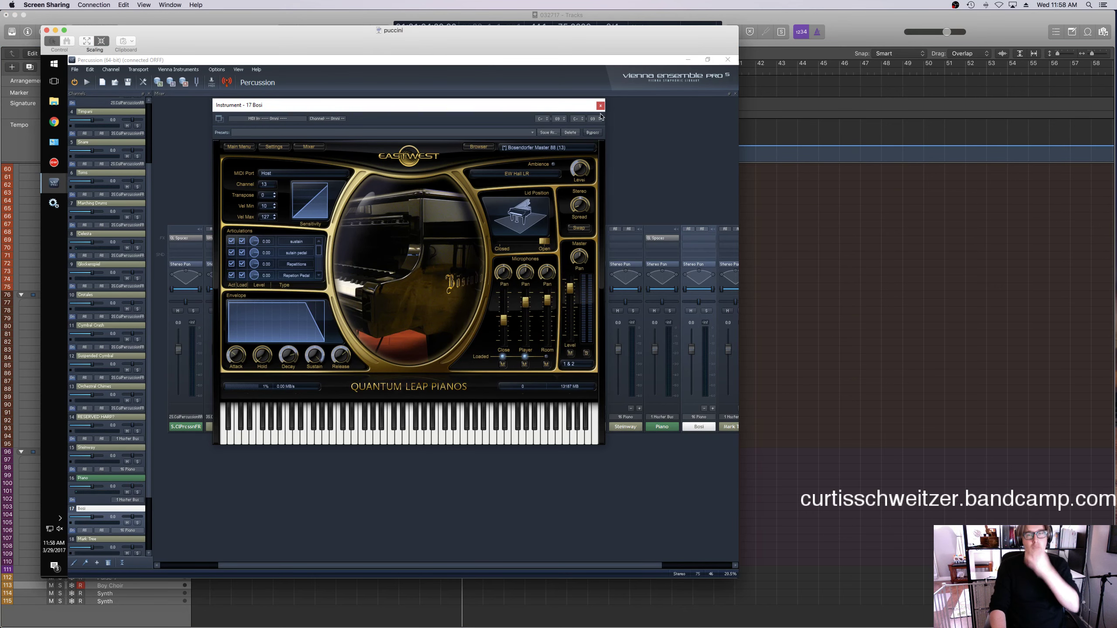
pyautogui.click(600, 105)
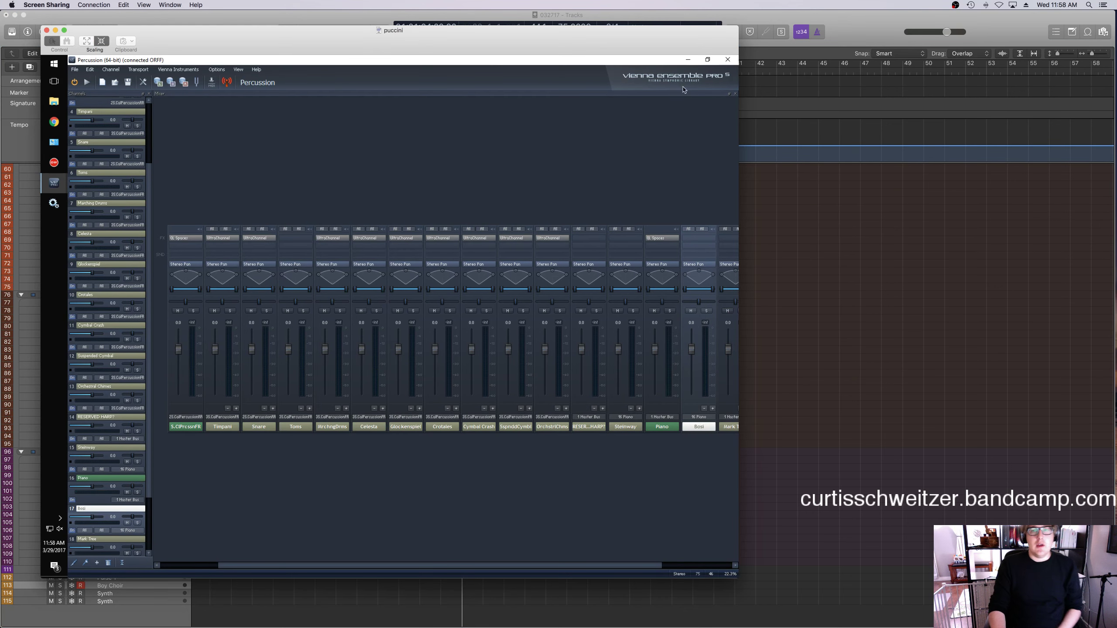
pyautogui.click(727, 60)
pyautogui.click(46, 5)
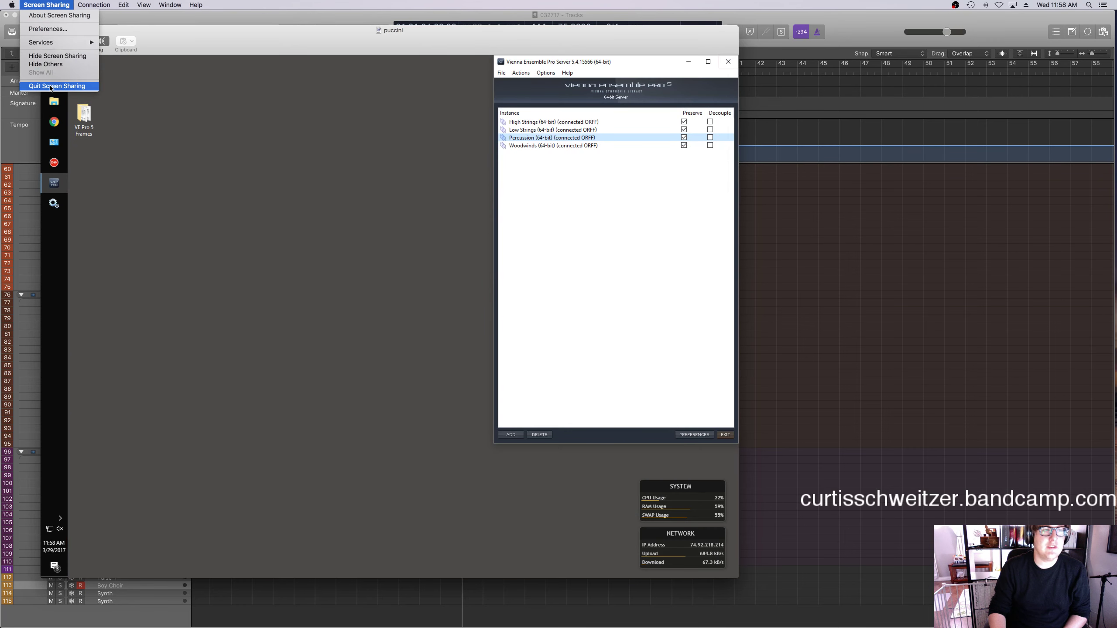
pyautogui.click(51, 86)
# Relaunch Screen Sharing and connect to Satie.local.
pyautogui.press('super+space')
pyautogui.write('sc')
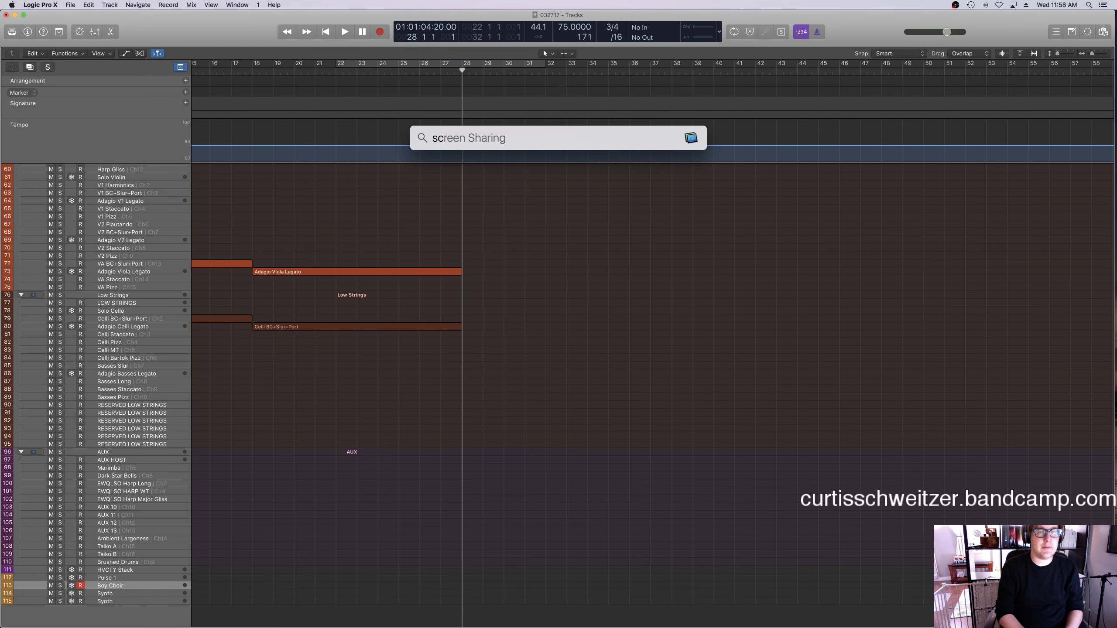
pyautogui.write('re')
pyautogui.press('Return')
pyautogui.write('Sati')
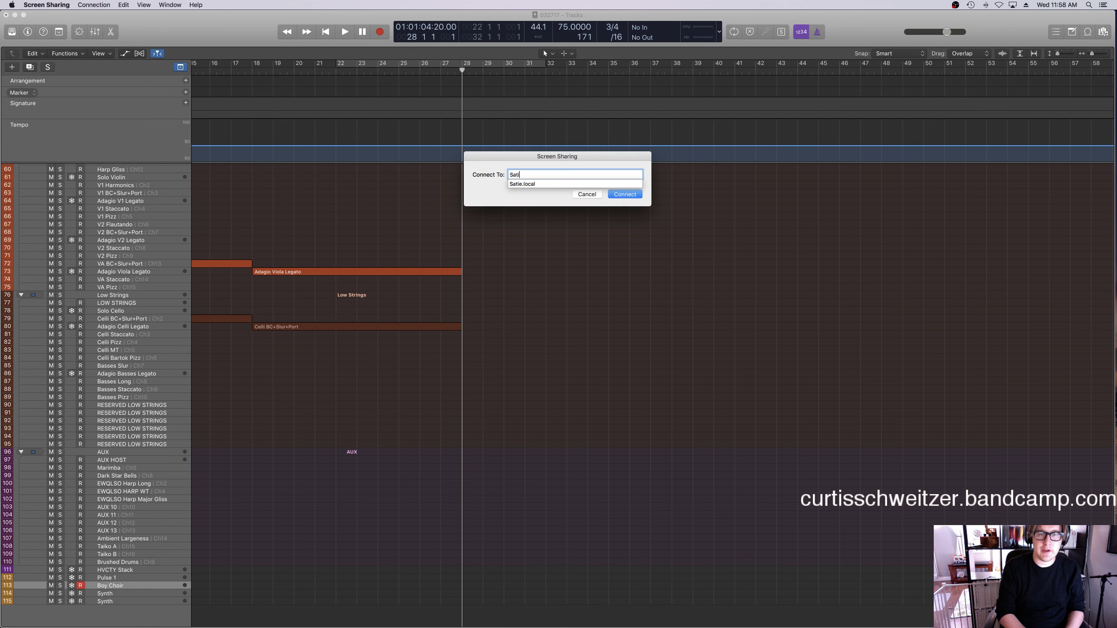
pyautogui.write('e.local')
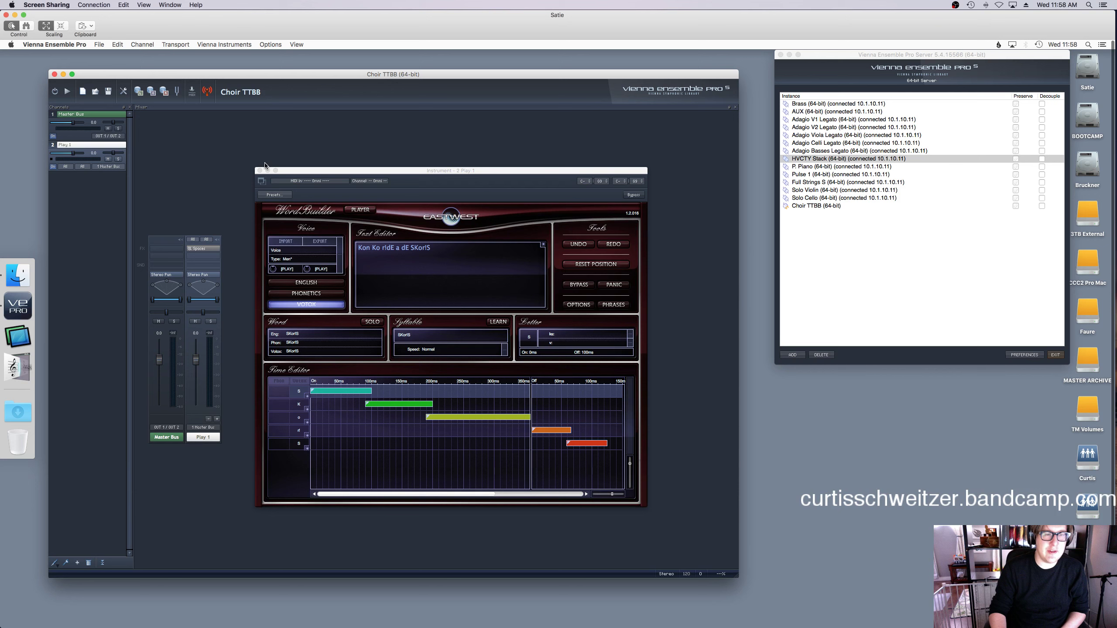
# Close the Choir TTBB instance windows and add a new server instance named Boy Choir.
pyautogui.click(260, 170)
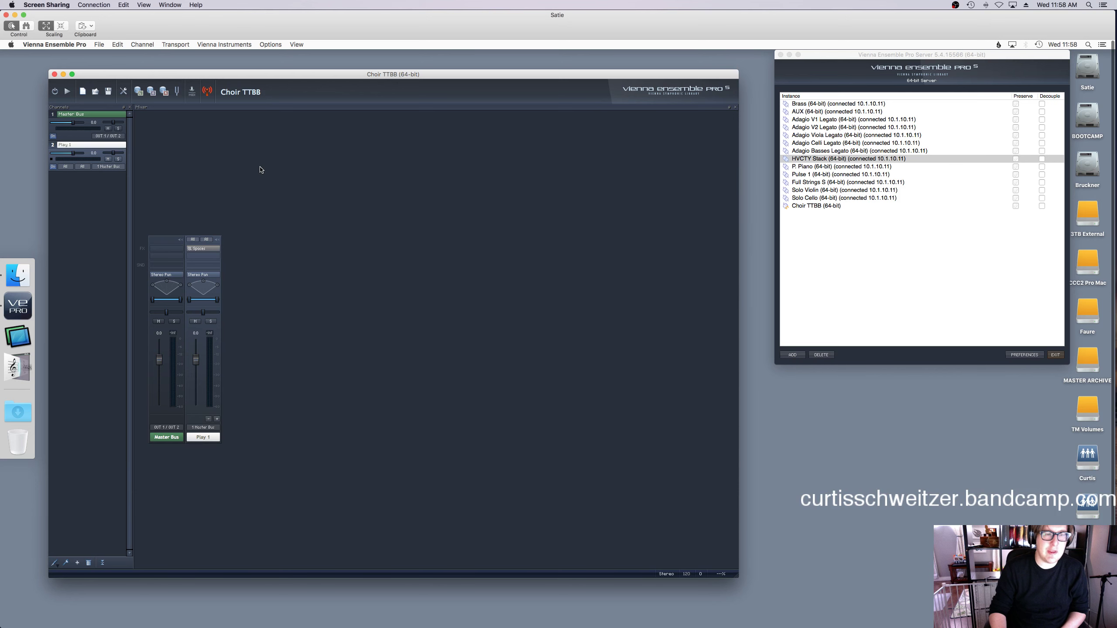
pyautogui.click(53, 73)
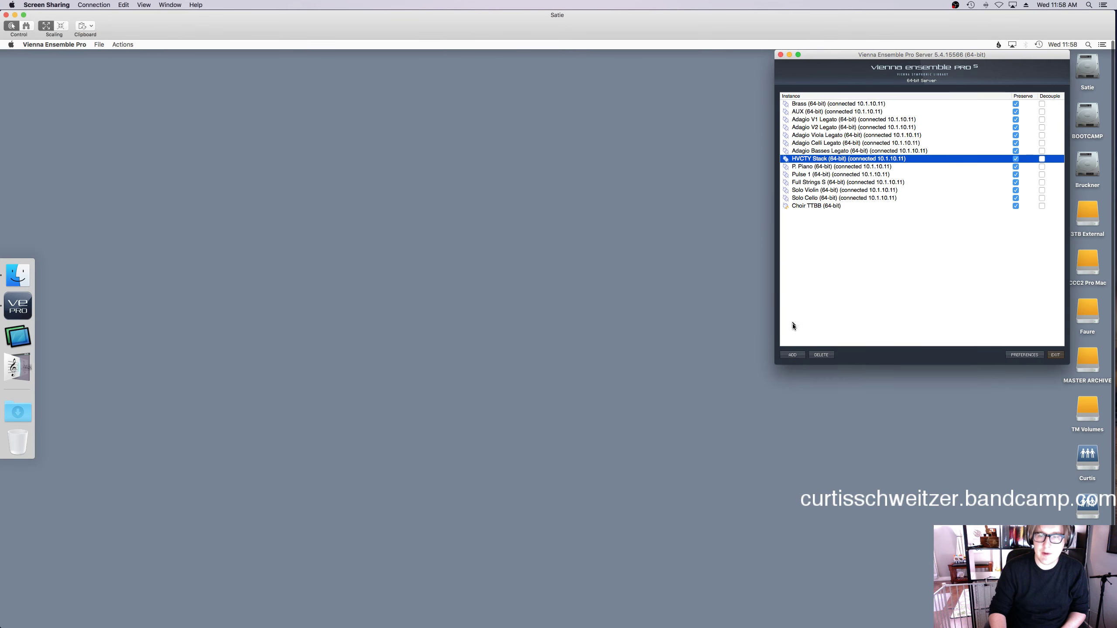
pyautogui.click(792, 355)
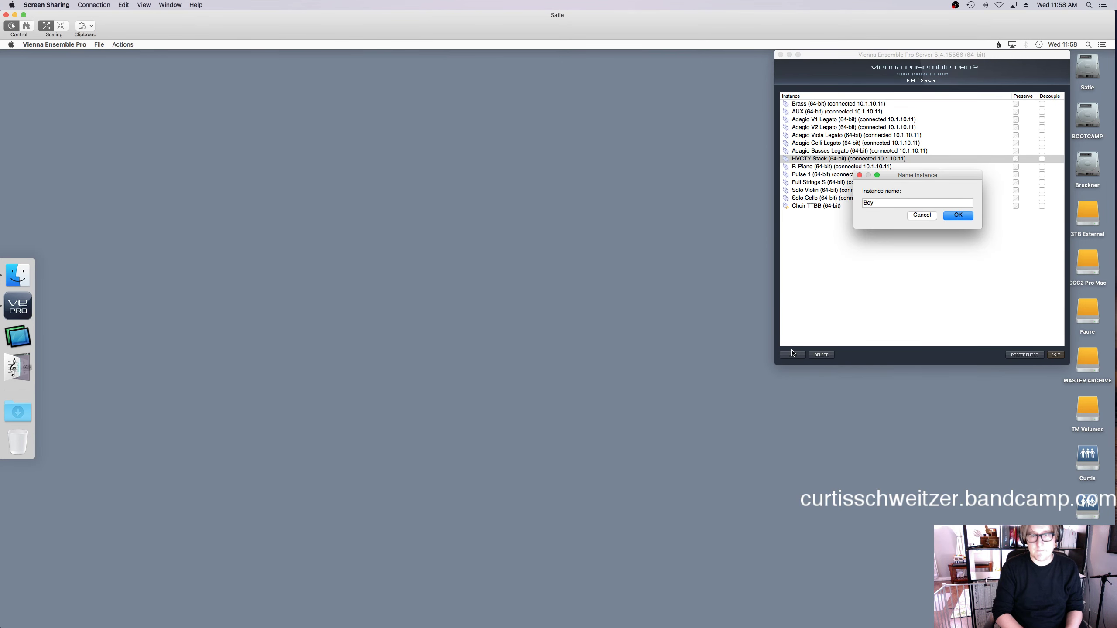
pyautogui.write('Boy Cho')
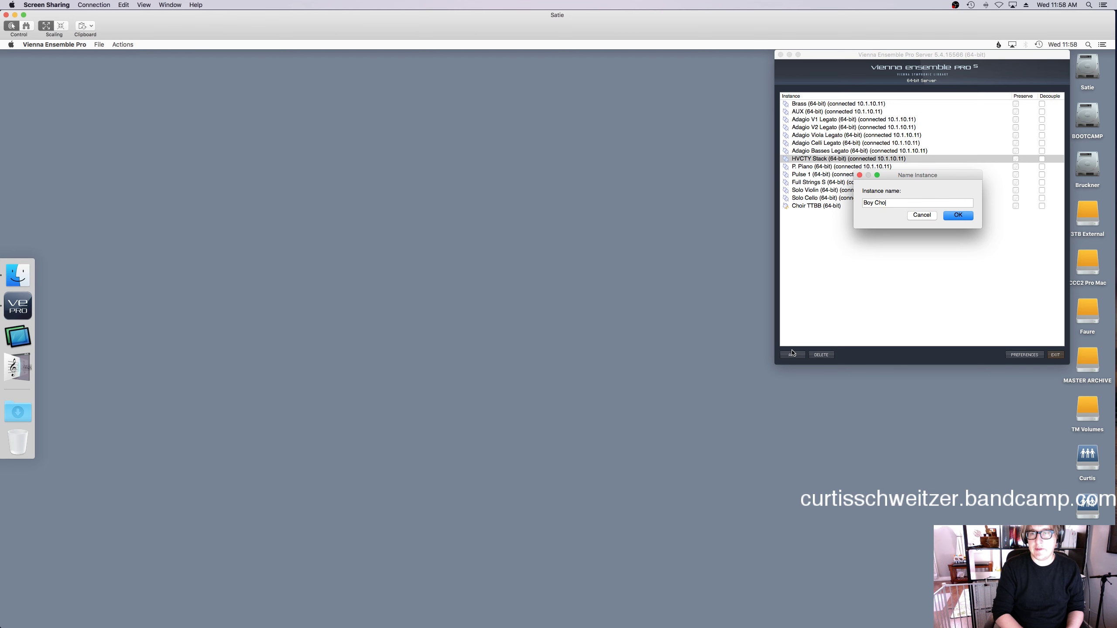
pyautogui.write('ir')
pyautogui.press('Return')
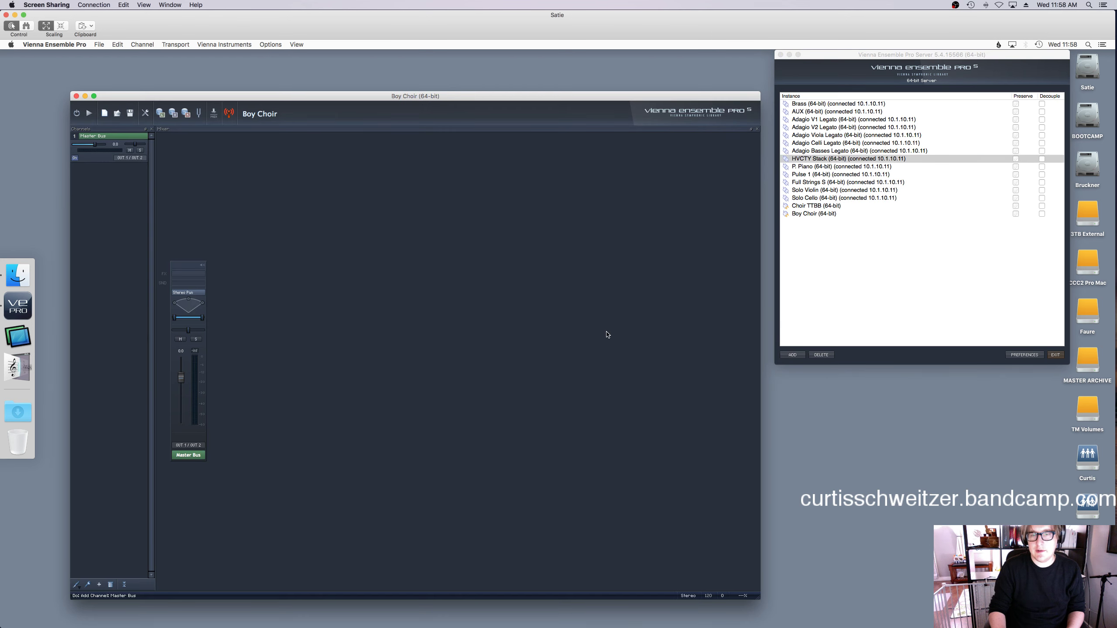
# Add an East West Play plugin channel to the Boy Choir instance.
pyautogui.rightClick(633, 342)
pyautogui.moveTo(635, 344)
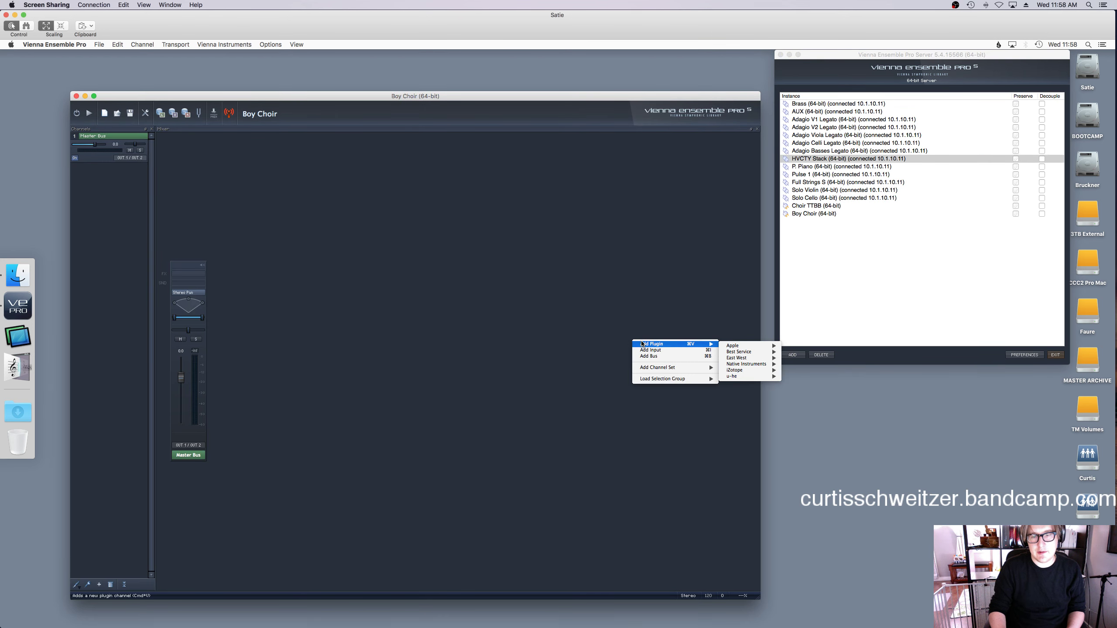
pyautogui.moveTo(751, 366)
pyautogui.moveTo(814, 367)
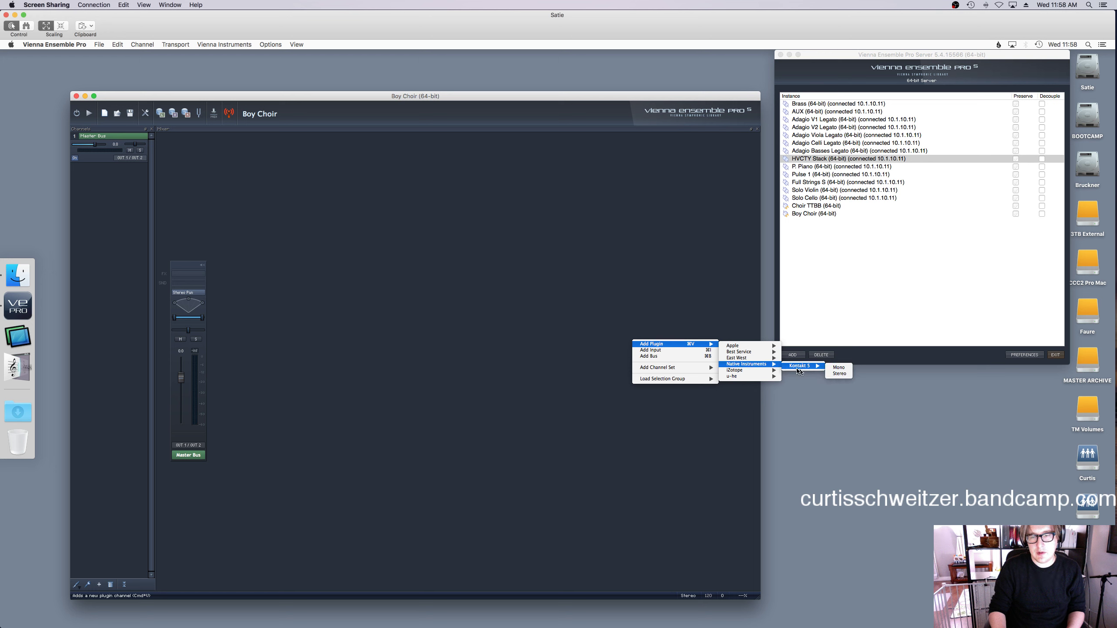
pyautogui.click(813, 360)
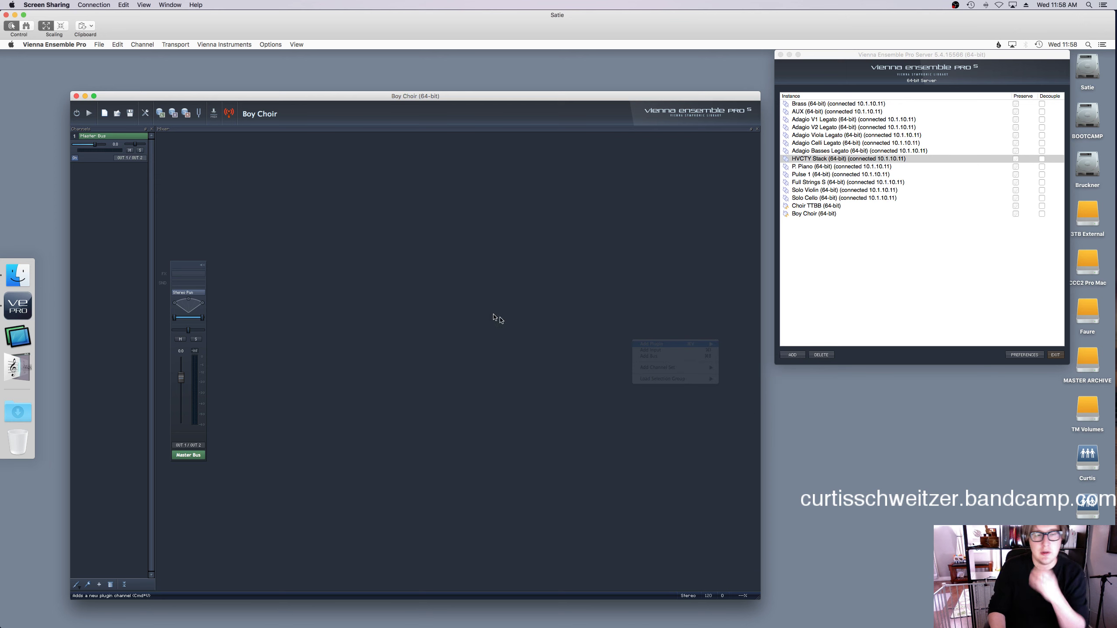
# Load BOYS ee DXF C0-C#0 from the BOYS vowels instruments in EW Symphonic Choirs Platinum.
pyautogui.click(512, 217)
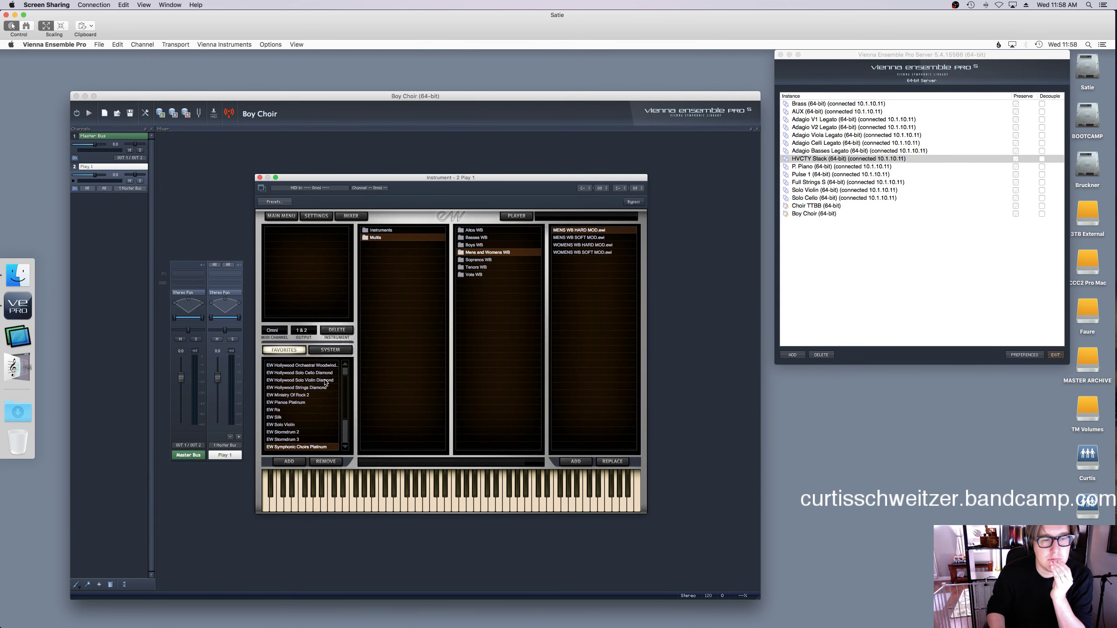
pyautogui.click(306, 403)
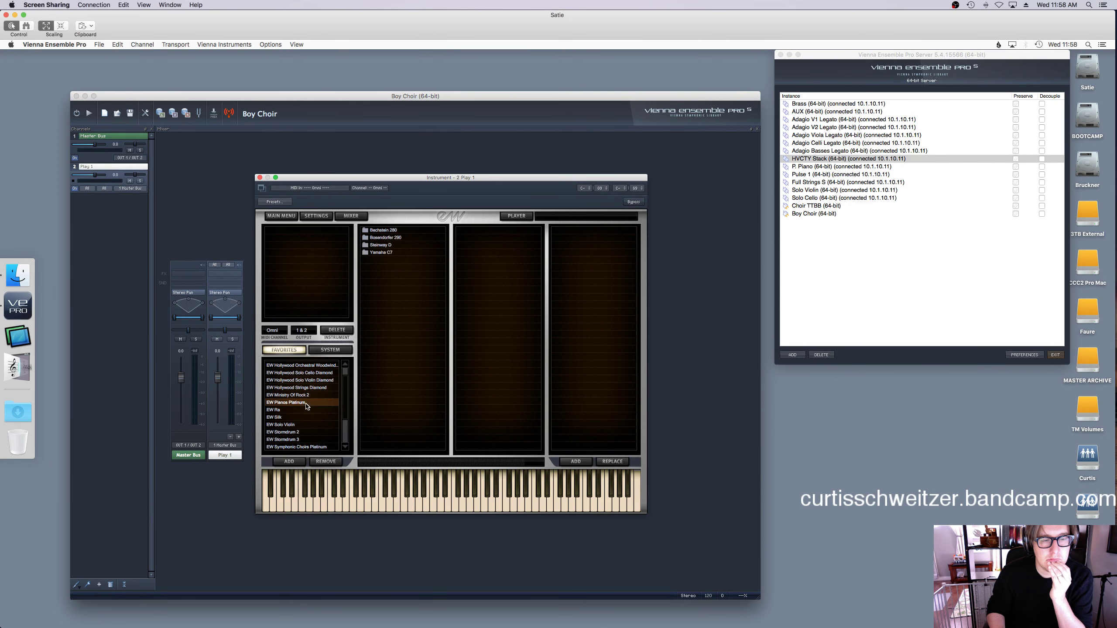
pyautogui.click(308, 447)
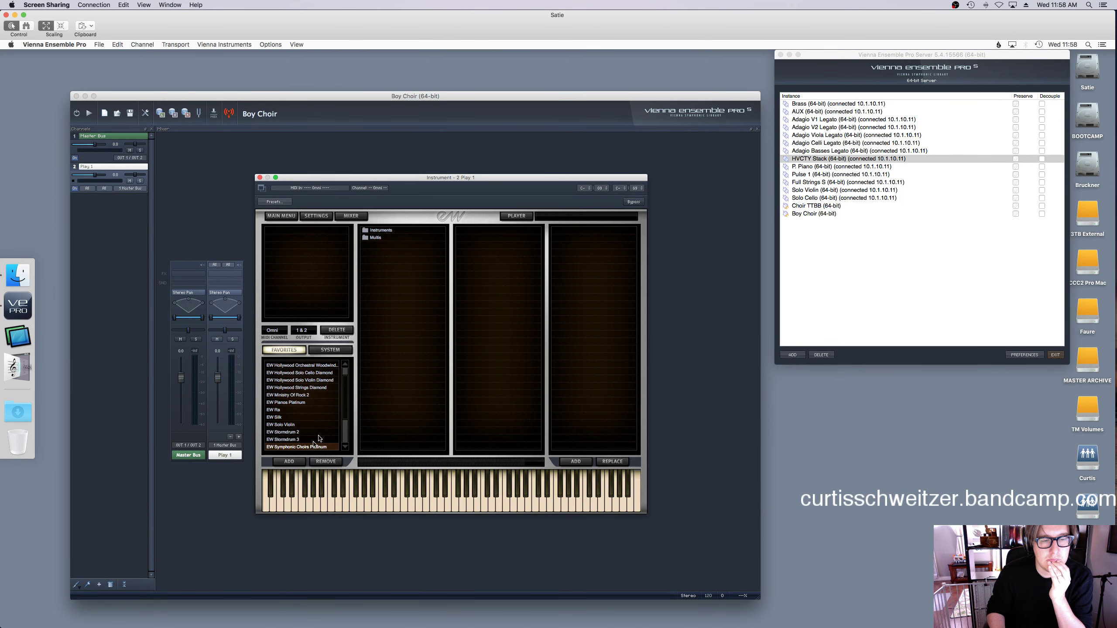
pyautogui.click(377, 238)
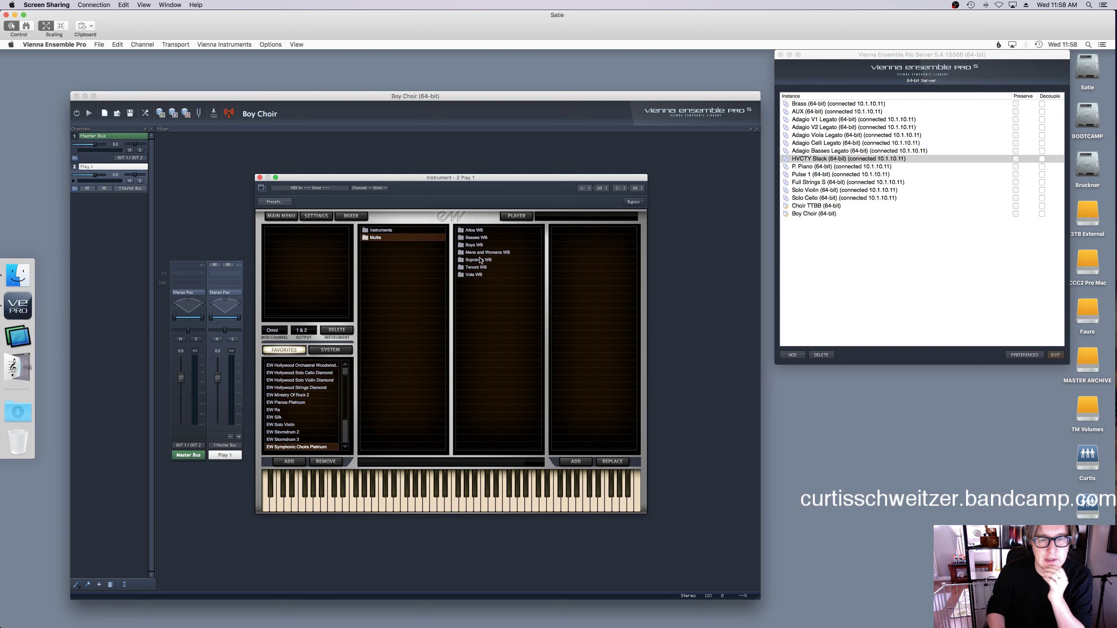
pyautogui.click(473, 245)
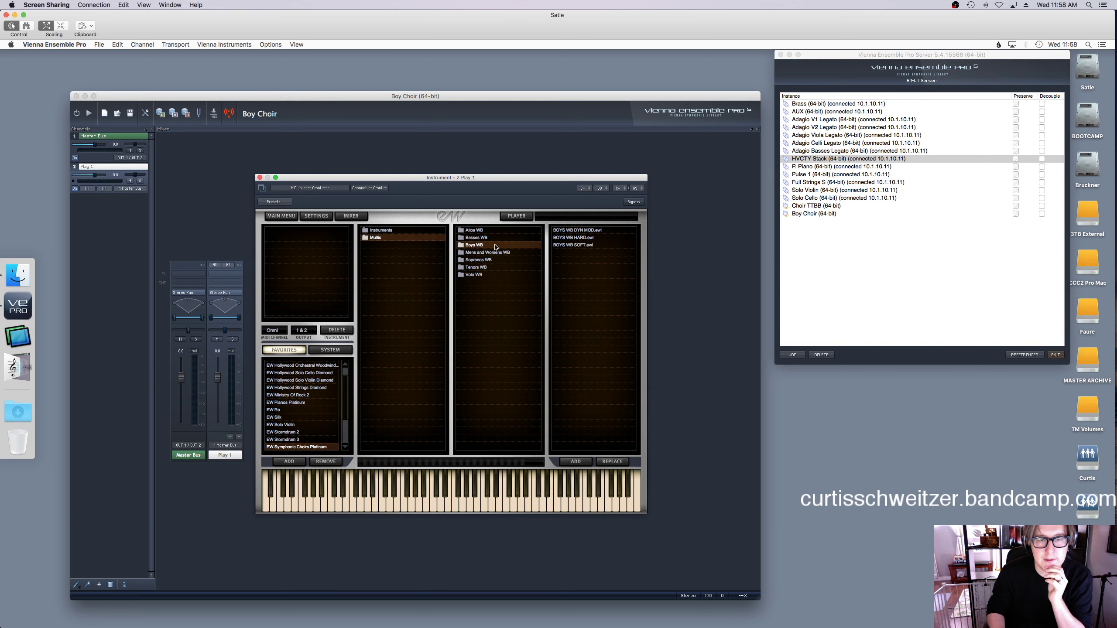
pyautogui.click(427, 233)
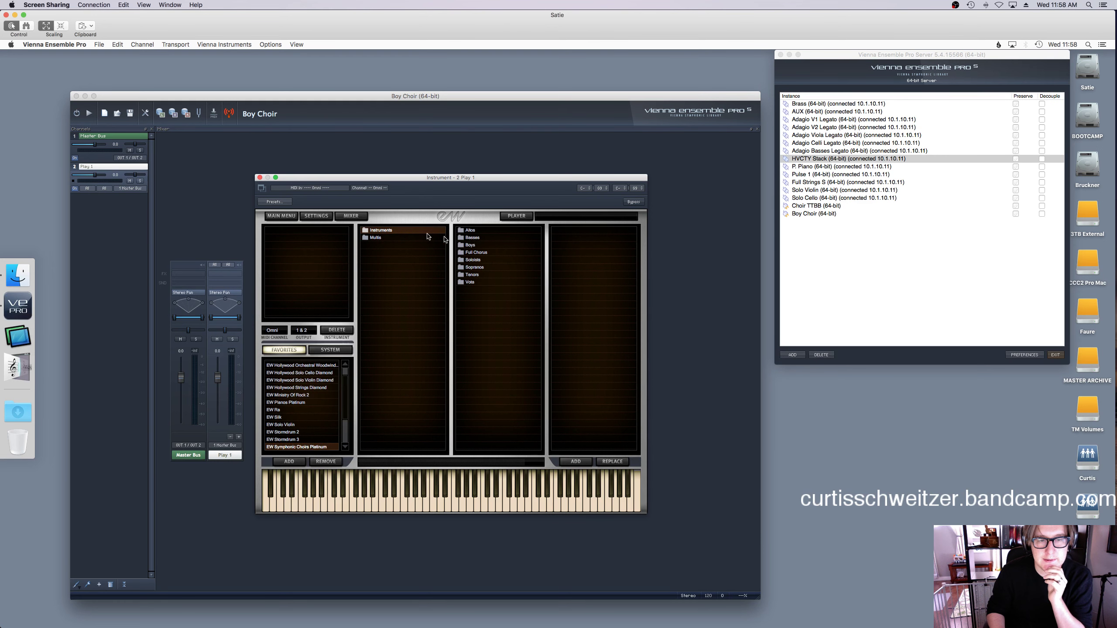
pyautogui.click(479, 246)
pyautogui.click(578, 245)
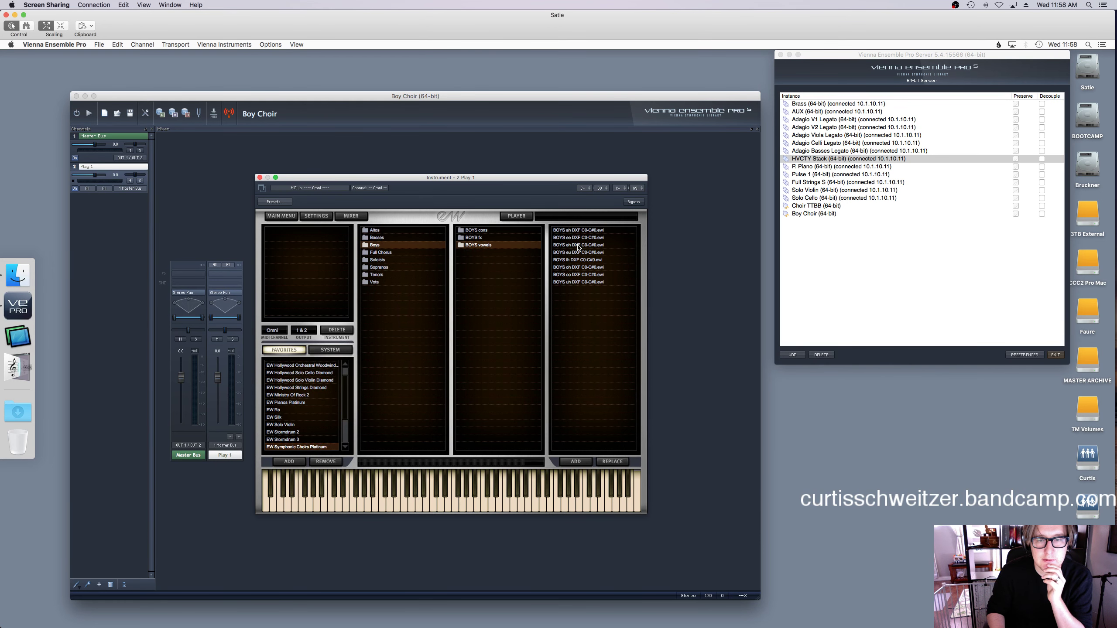
pyautogui.doubleClick(578, 246)
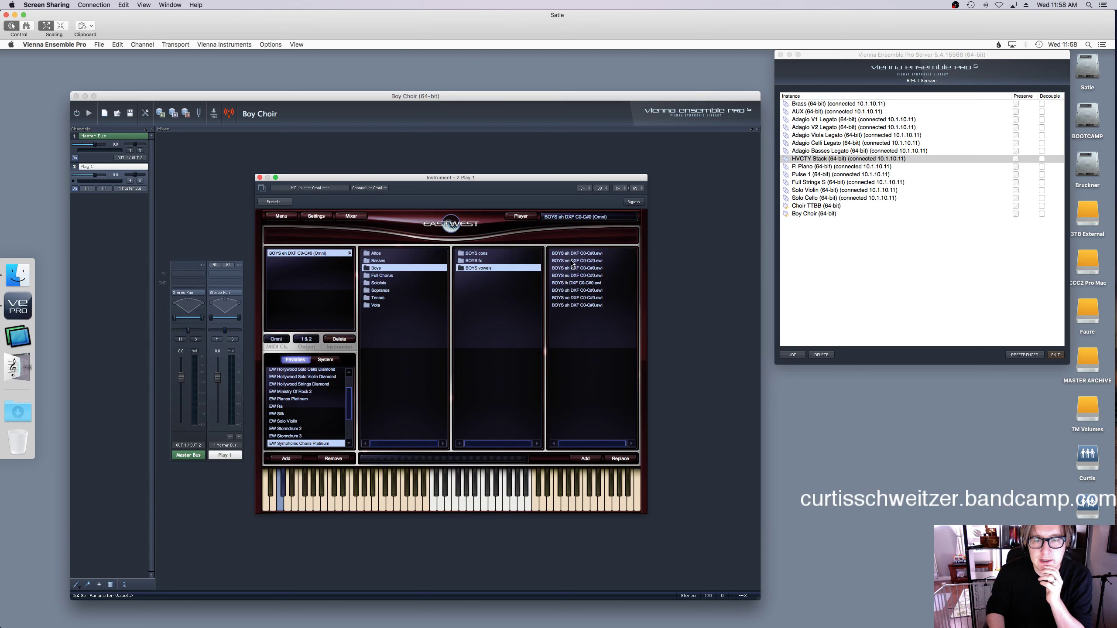
pyautogui.doubleClick(573, 262)
pyautogui.click(505, 373)
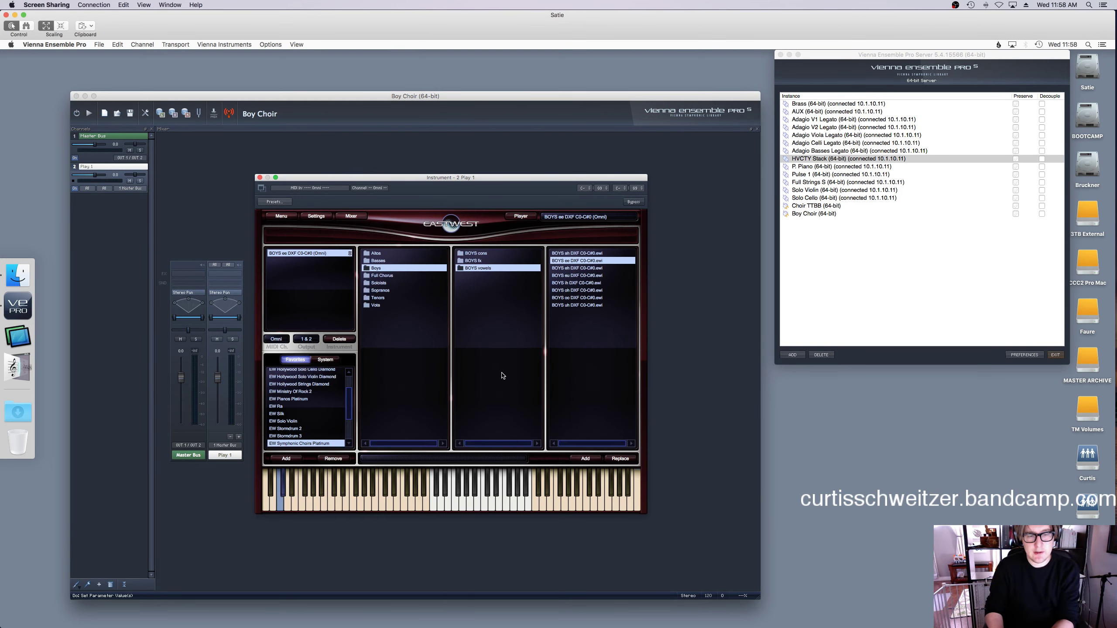
# Switch to Logic Pro X and insert a stereo Vienna Ensemble Pro instrument on the Boy Choir channel strip.
pyautogui.moveTo(1098, 209)
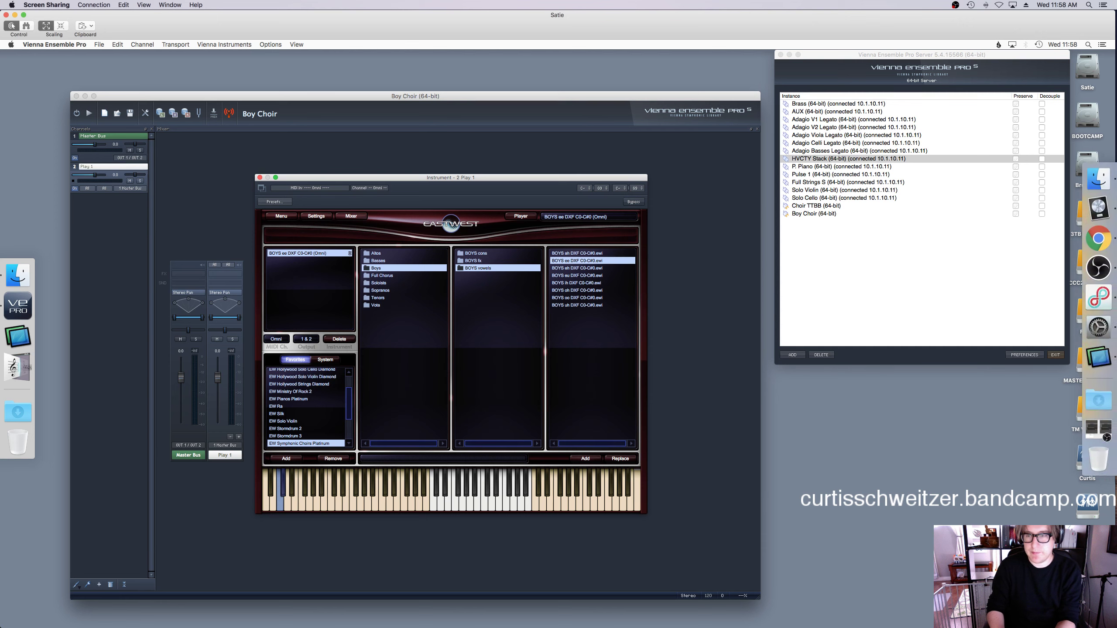
pyautogui.click(1096, 209)
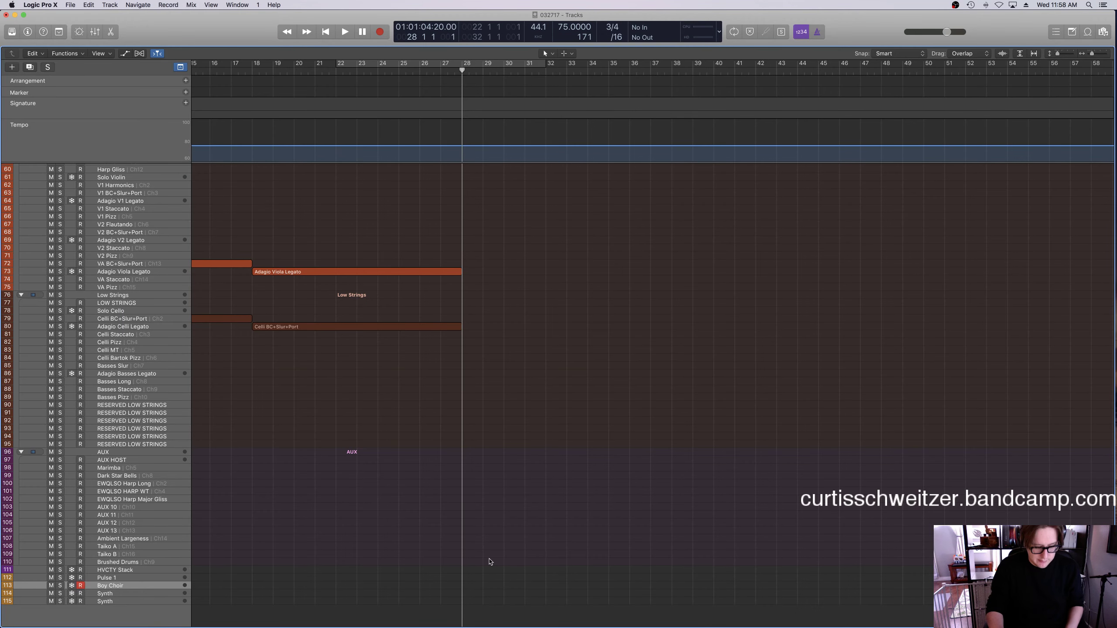
pyautogui.press('x')
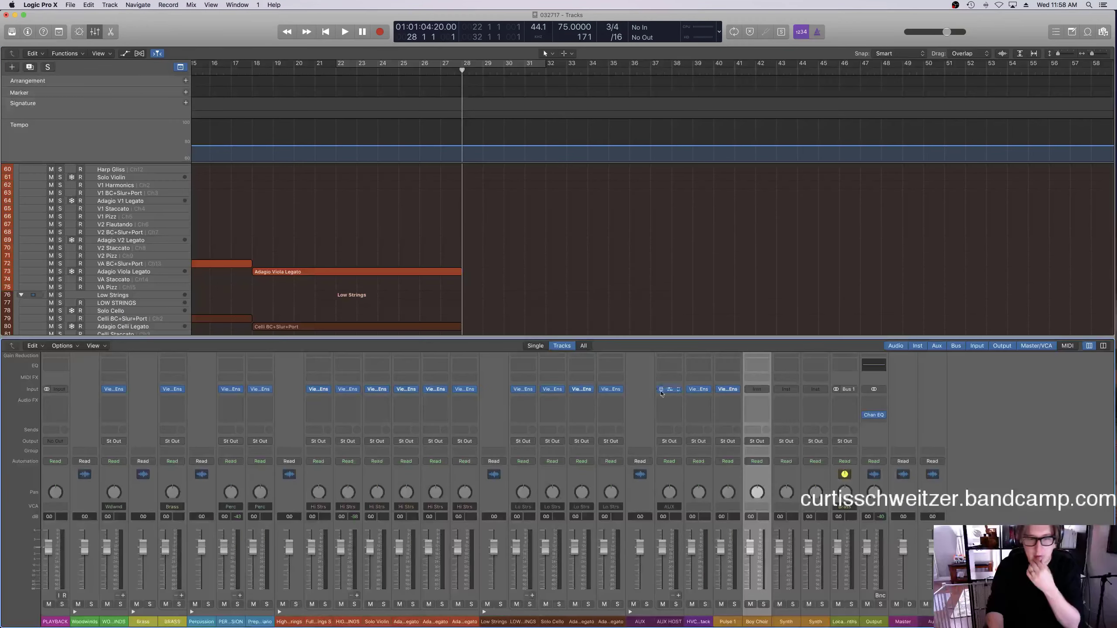
pyautogui.click(753, 390)
pyautogui.moveTo(797, 407)
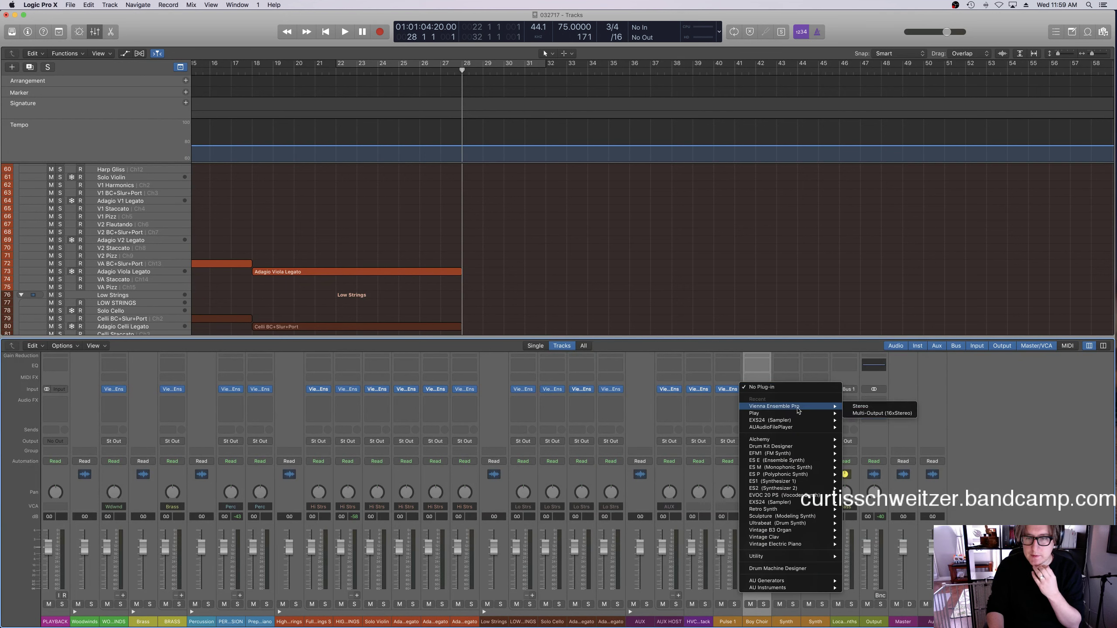
pyautogui.click(859, 407)
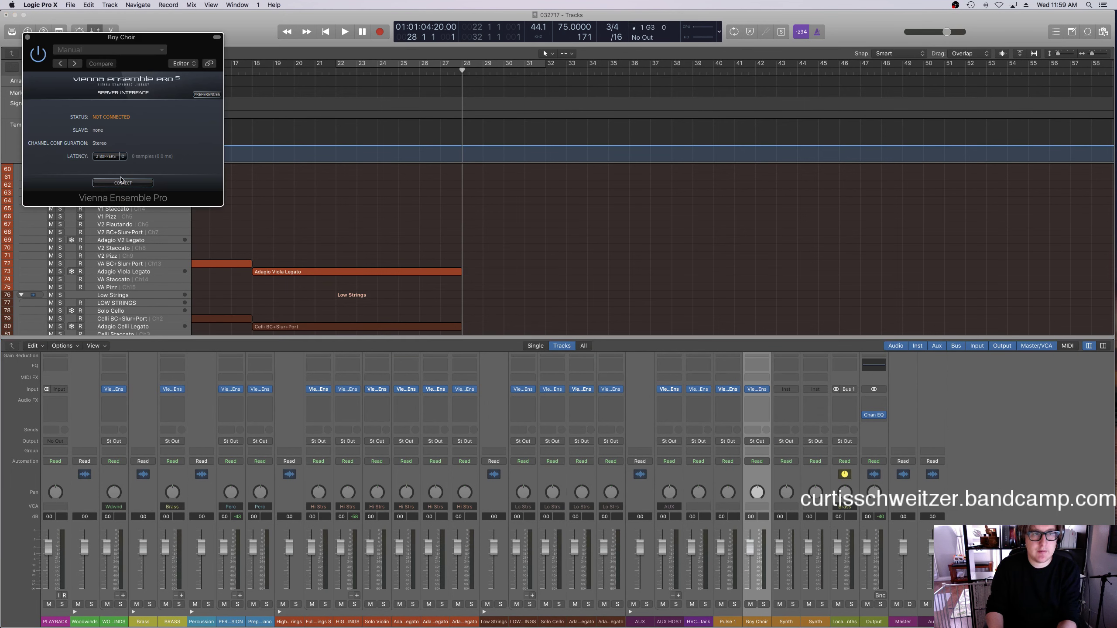
# Connect the Boy Choir track's plug-in to the Boy Choir instance on Satie and close its window.
pyautogui.click(122, 182)
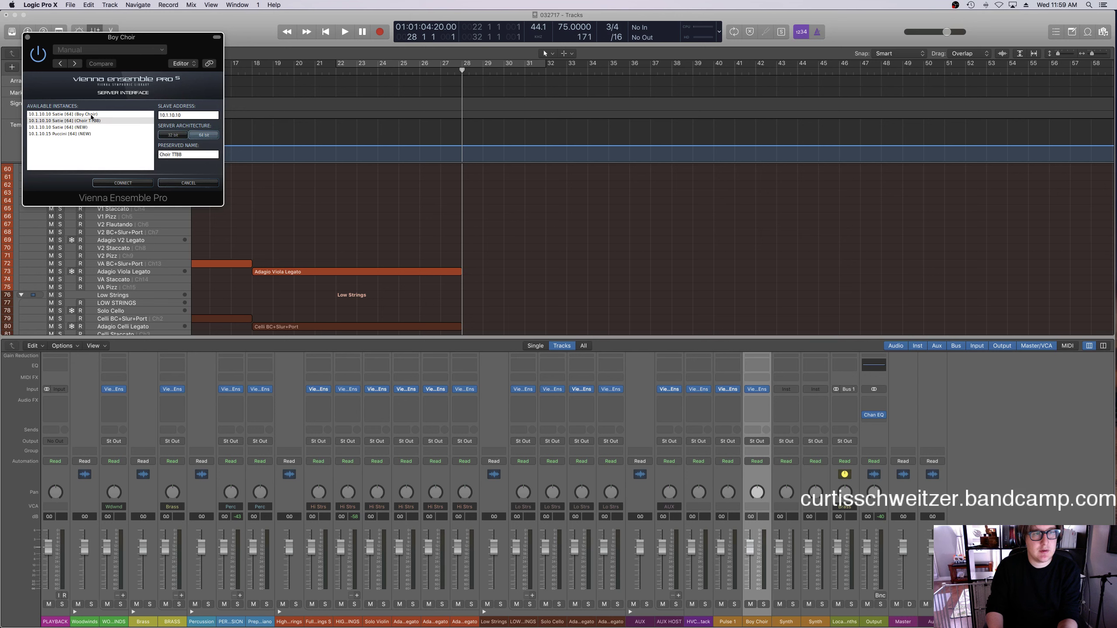
pyautogui.click(97, 115)
pyautogui.click(106, 182)
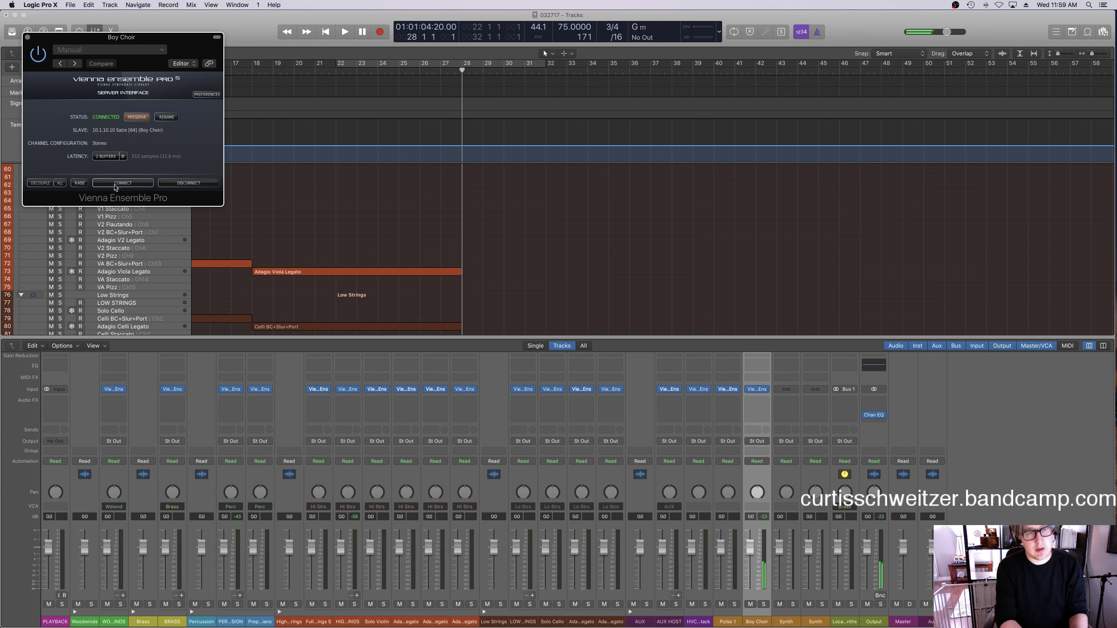
pyautogui.click(27, 38)
# Switch back to Screen Sharing and insert the QL Spaces reverb on the Play 1 channel.
pyautogui.press('super+Tab')
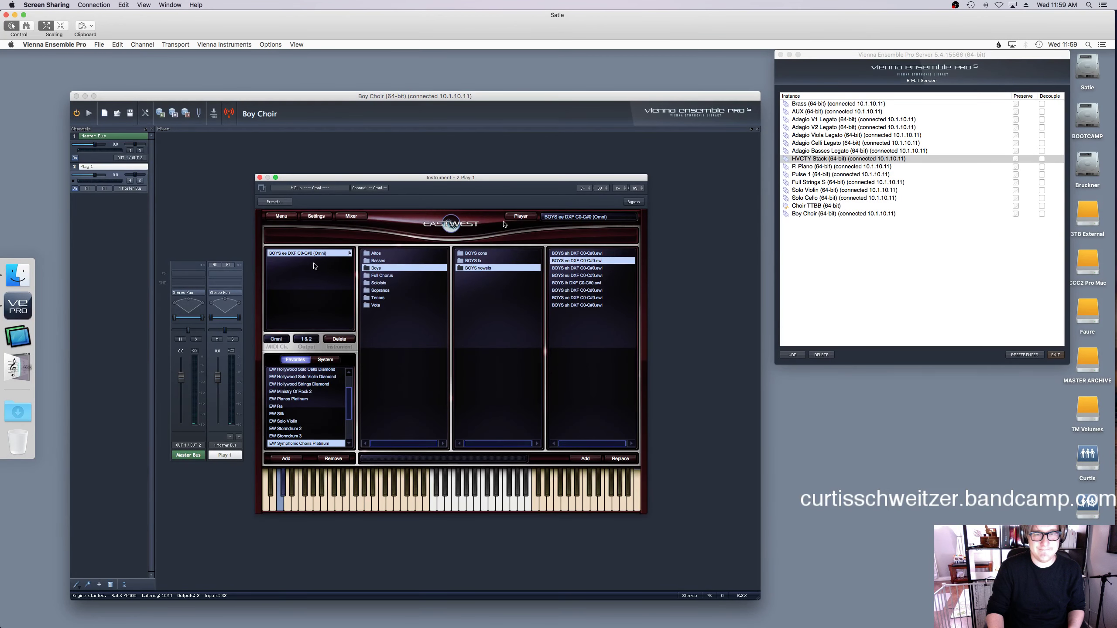
pyautogui.click(239, 276)
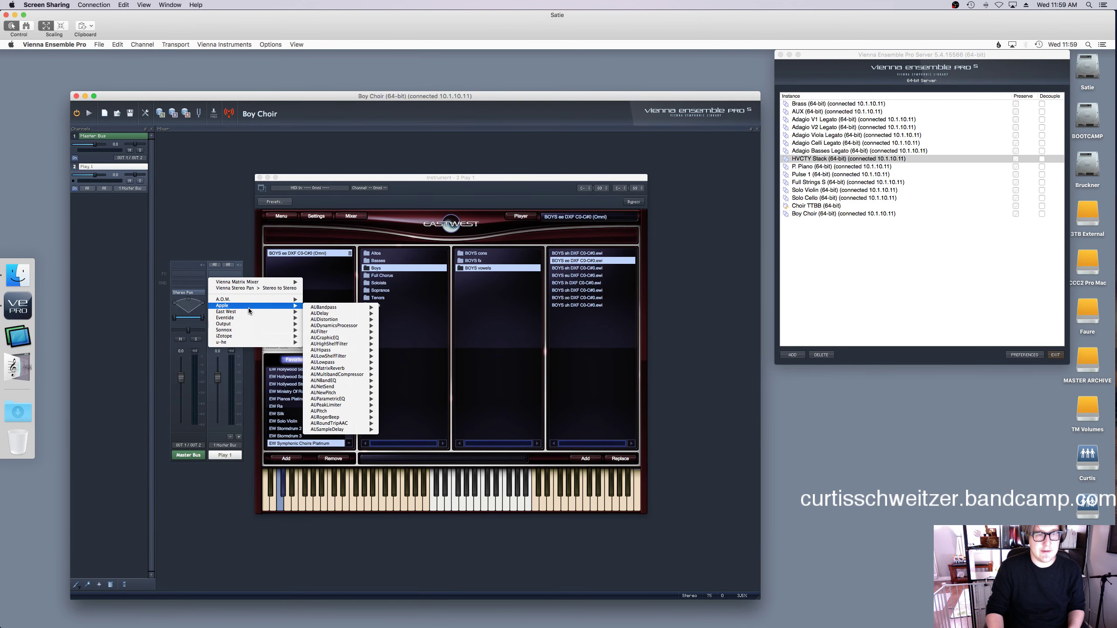
pyautogui.moveTo(273, 313)
pyautogui.moveTo(334, 313)
pyautogui.click(371, 322)
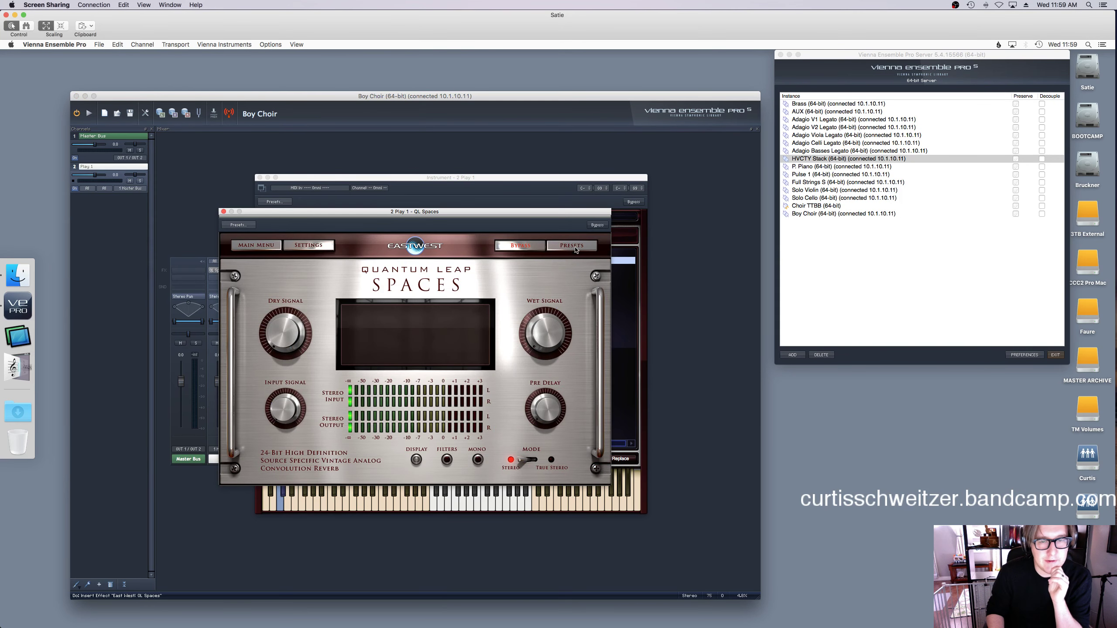
# Load the S. Cal. Hall Choir ST RR 3.7s reverb preset from Solo Church Boy in the instrument-specific category.
pyautogui.click(573, 246)
pyautogui.click(303, 282)
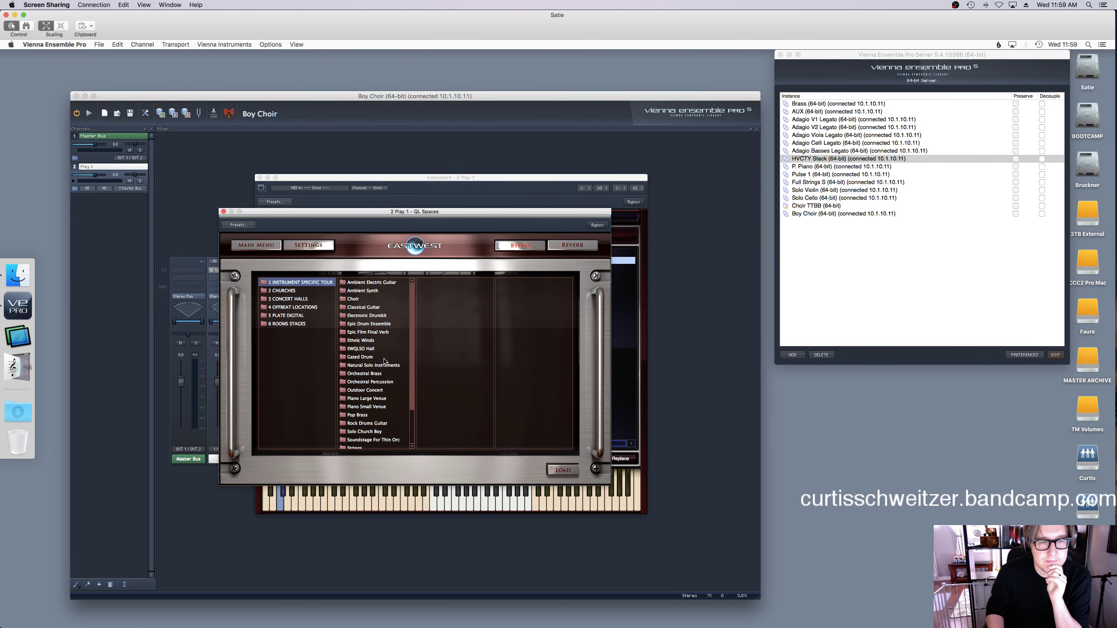
pyautogui.scroll(-3, 384, 361)
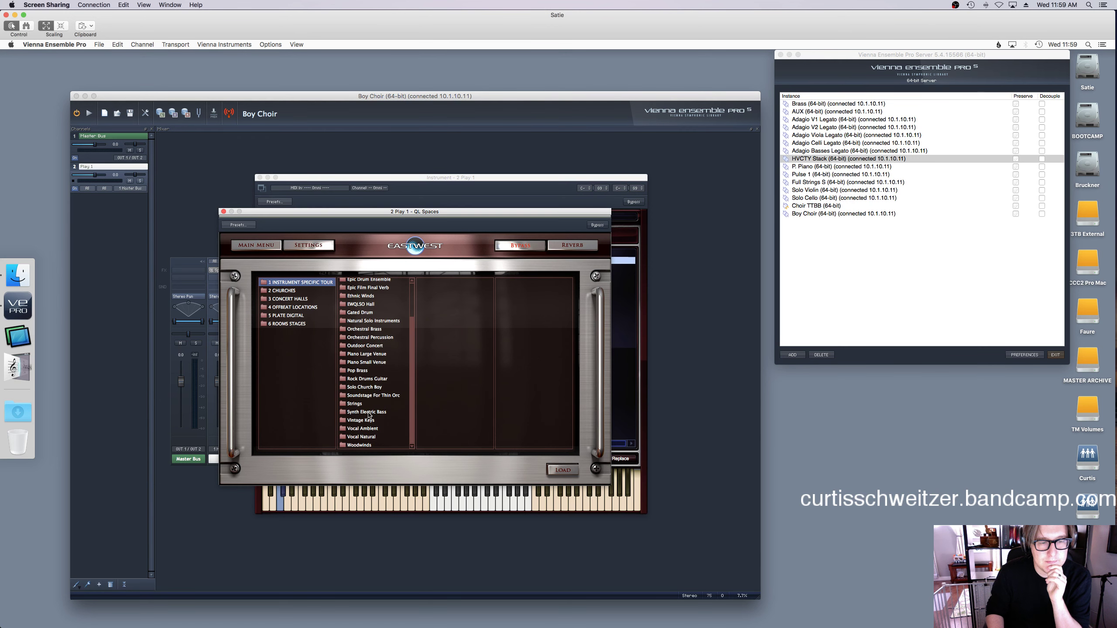
pyautogui.click(365, 386)
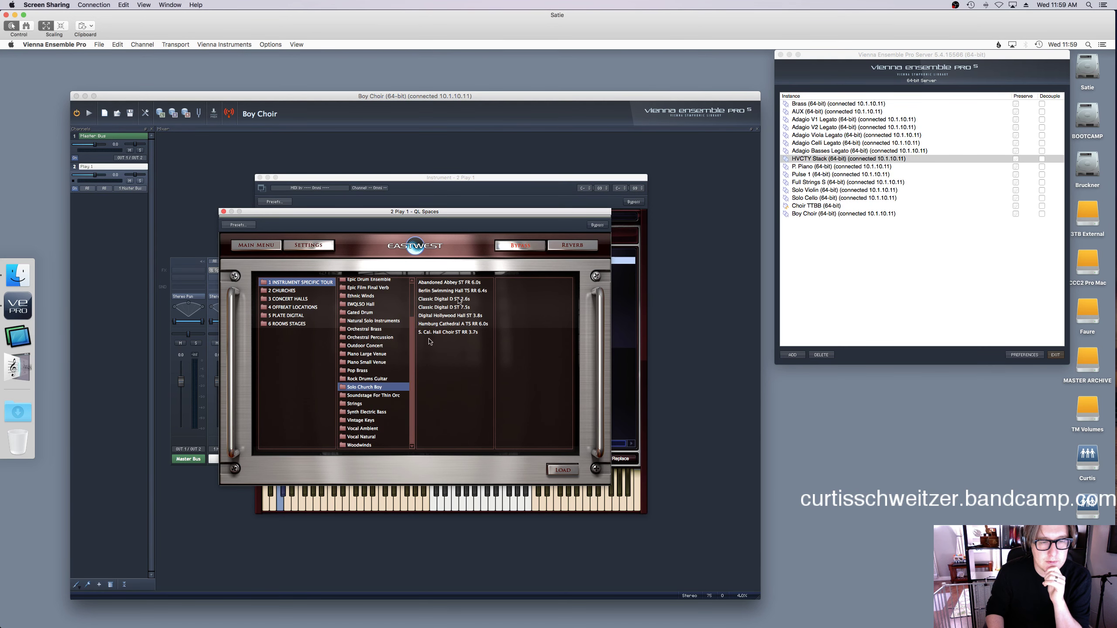
pyautogui.doubleClick(453, 333)
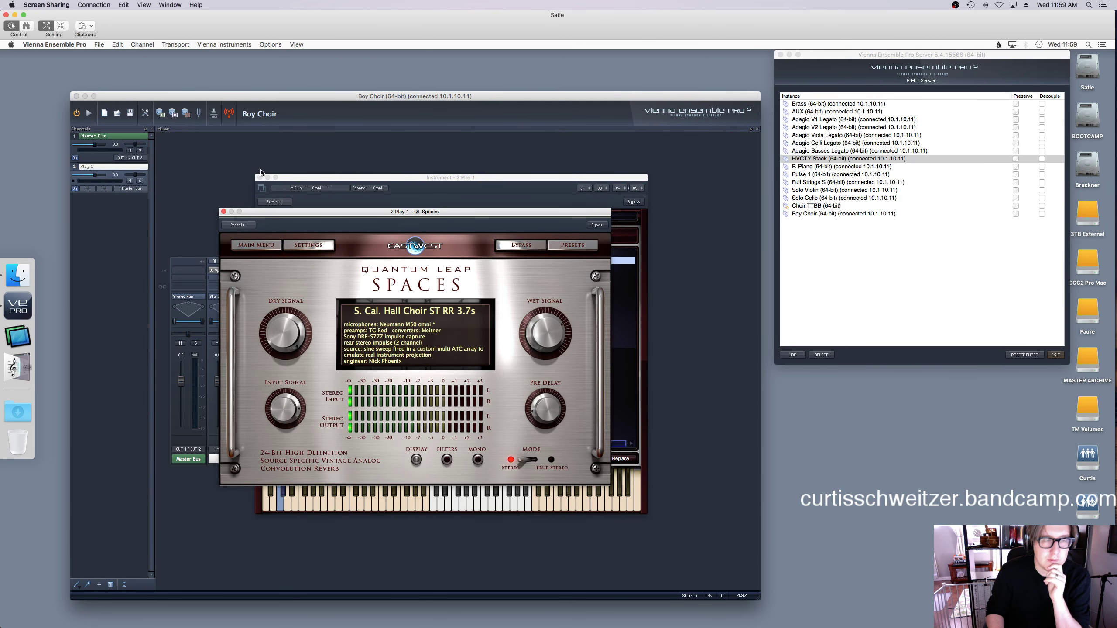
# Return to Logic Pro X and audition the arrangement from about mid-bar 16 with the Piano Roll shown.
pyautogui.click(23, 15)
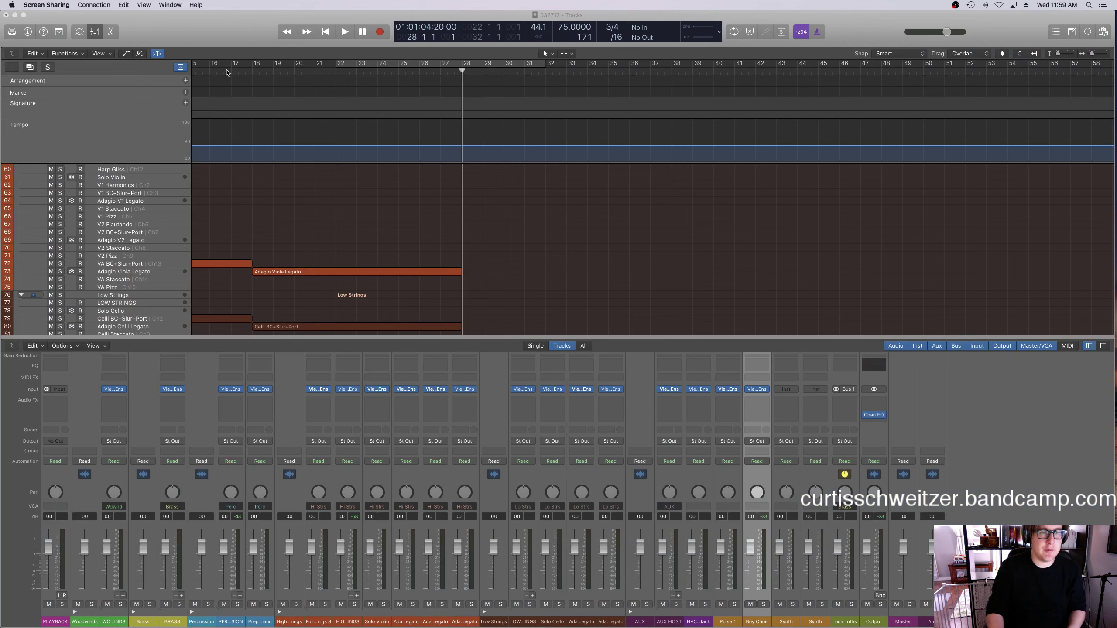
pyautogui.click(225, 78)
pyautogui.press('space')
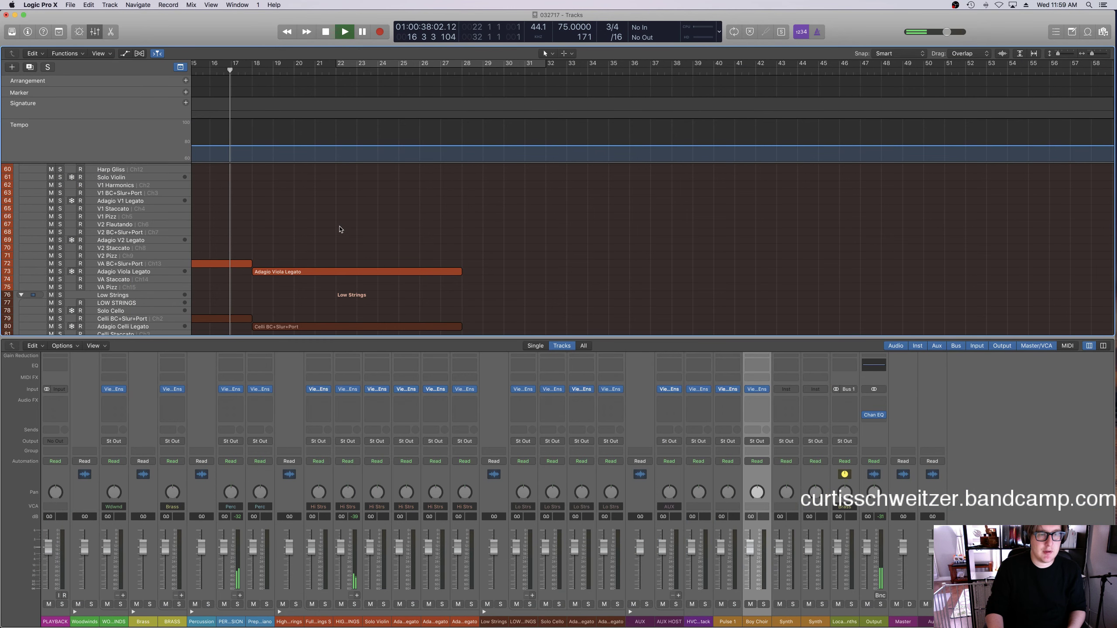
pyautogui.press('p')
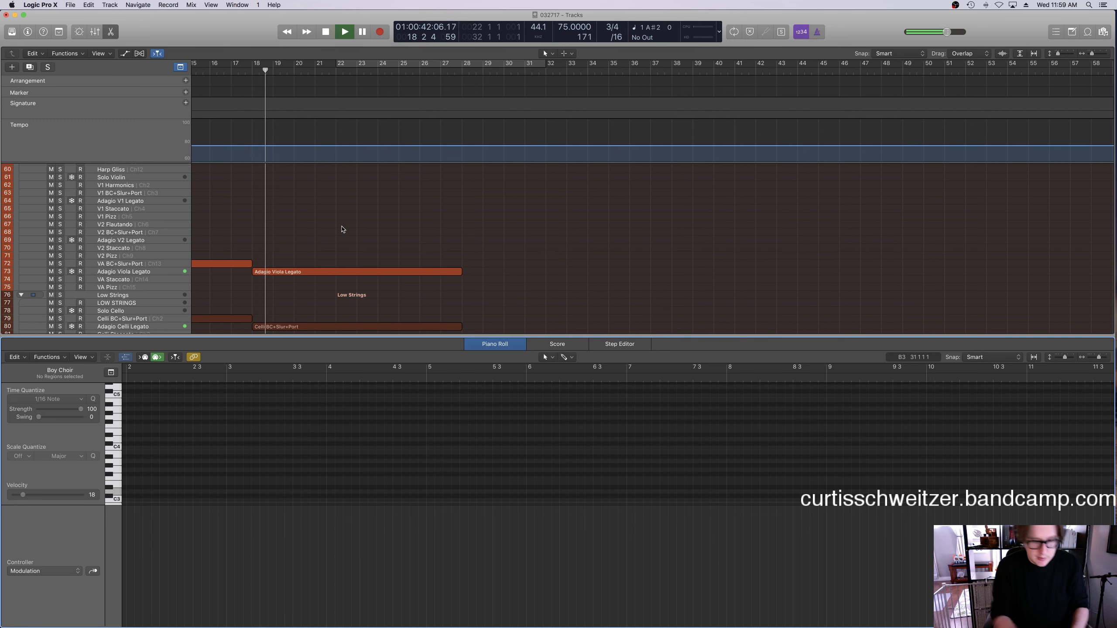
pyautogui.press('space')
# Try recording a Boy Choir take starting from about bar 27.
pyautogui.click(439, 71)
pyautogui.press('space')
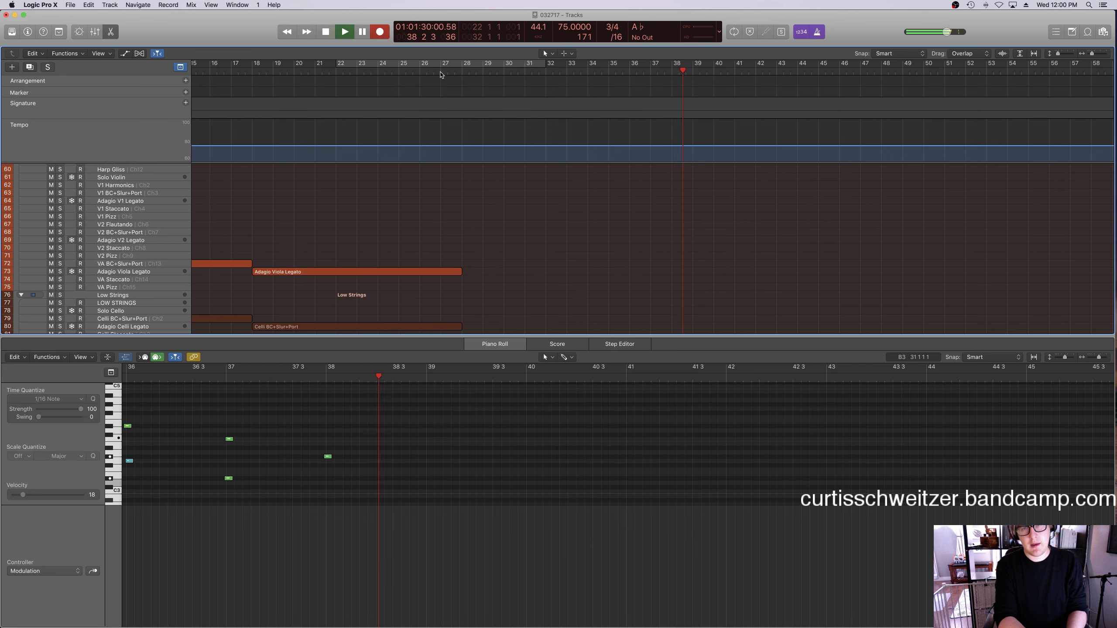
pyautogui.press('space')
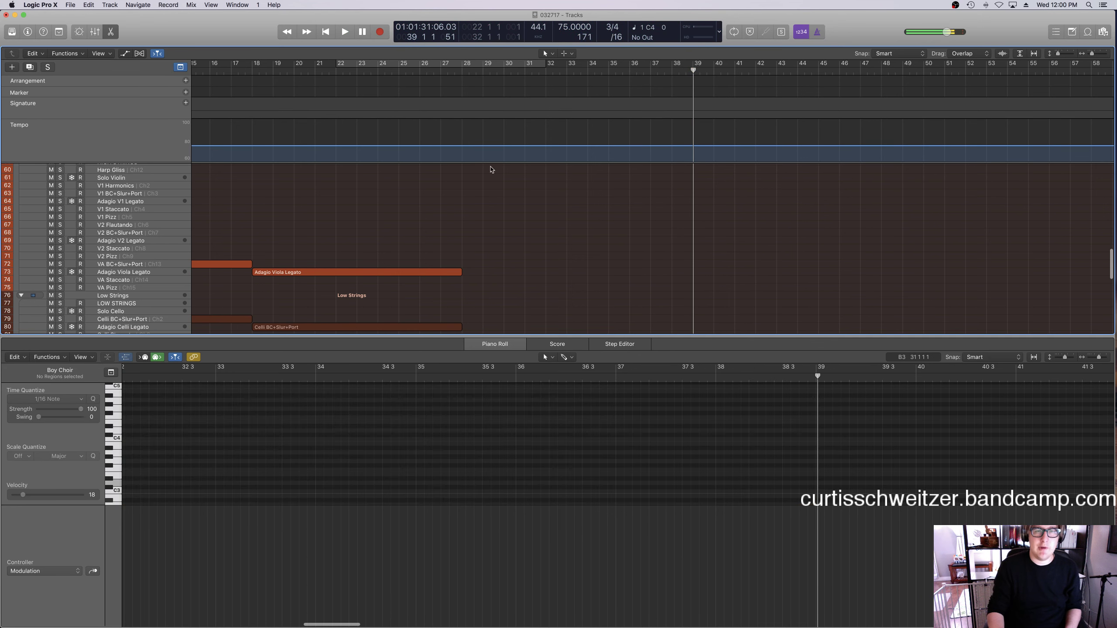
pyautogui.hotkey('ctrl', 'Up')
pyautogui.hotkey('ctrl', 'Up')
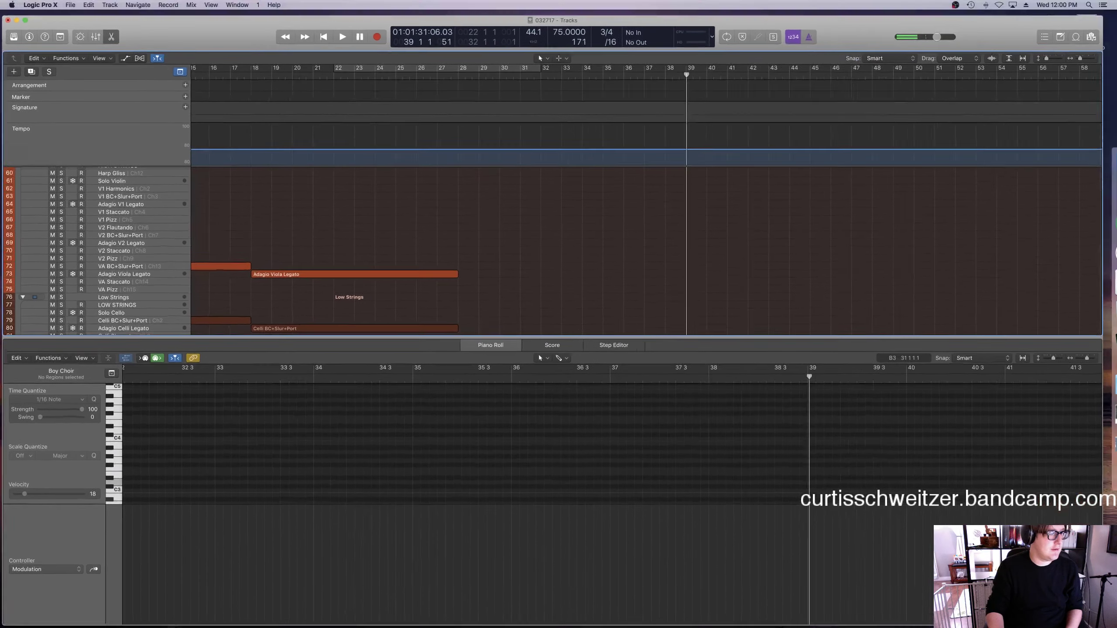
# Record the Boy Choir part from bar 28 to bar 39 and quantize its notes to 1/16 Note.
pyautogui.scroll(8, 488, 245)
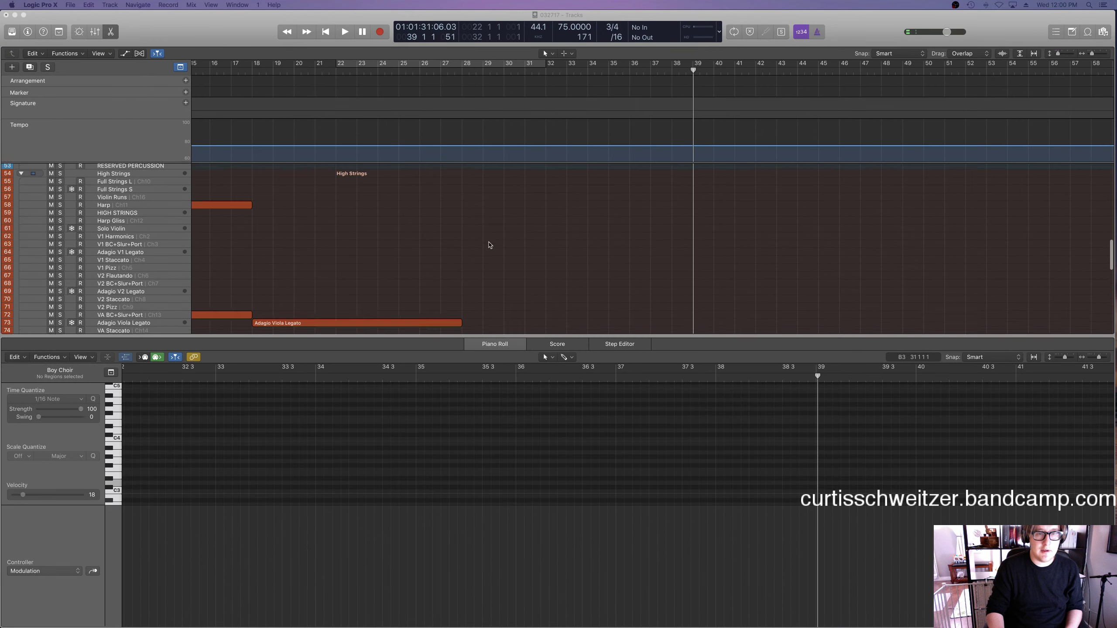
pyautogui.click(468, 77)
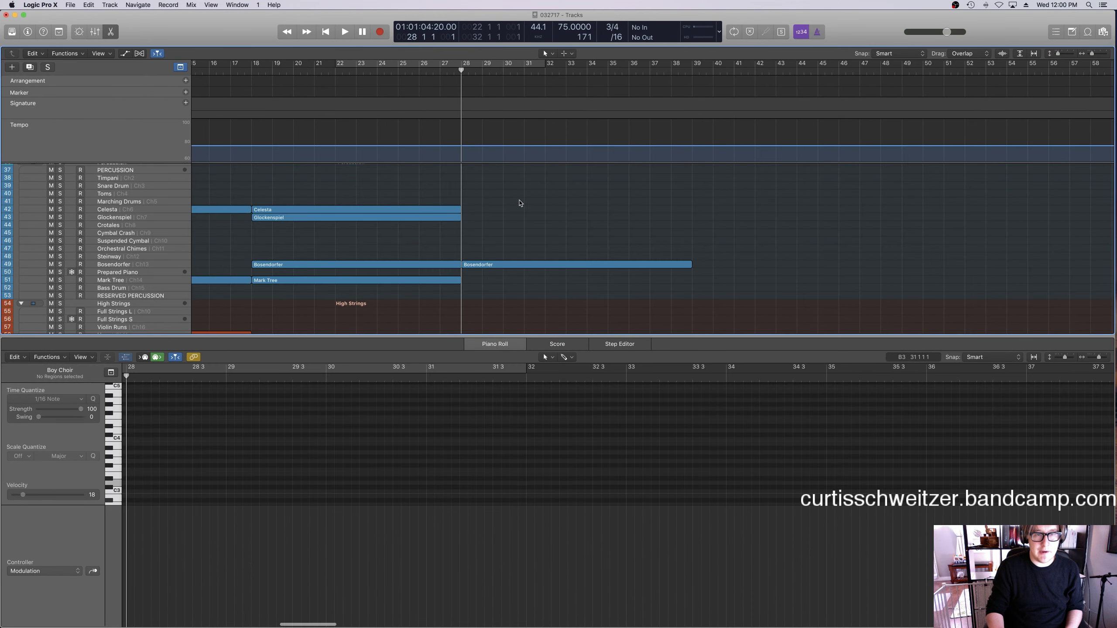
pyautogui.scroll(-5, 519, 204)
pyautogui.scroll(-3, 519, 209)
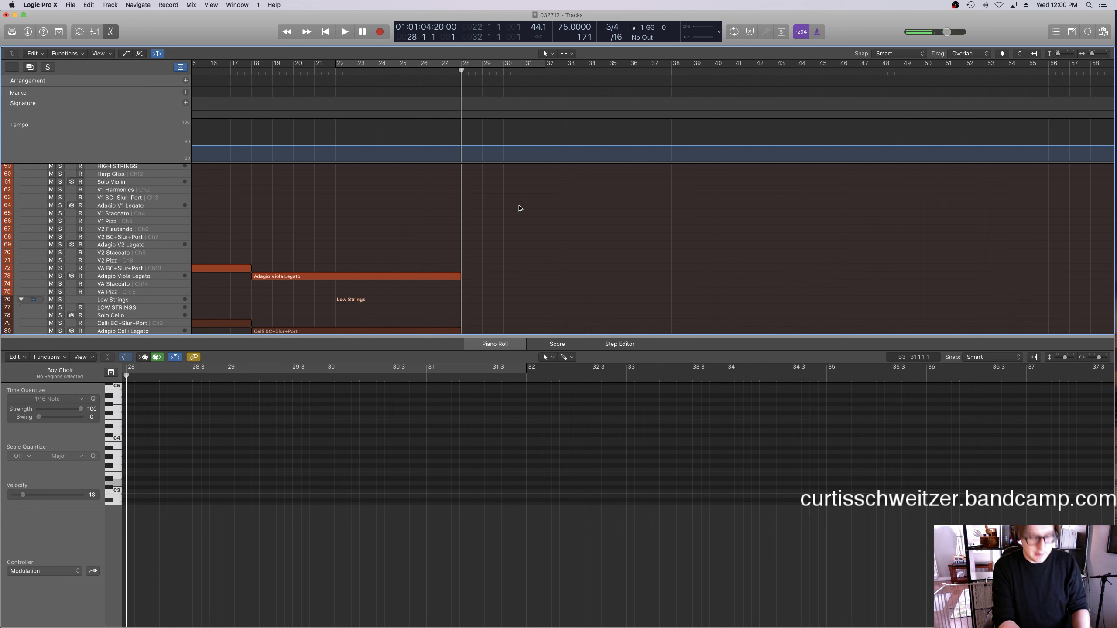
pyautogui.press('space')
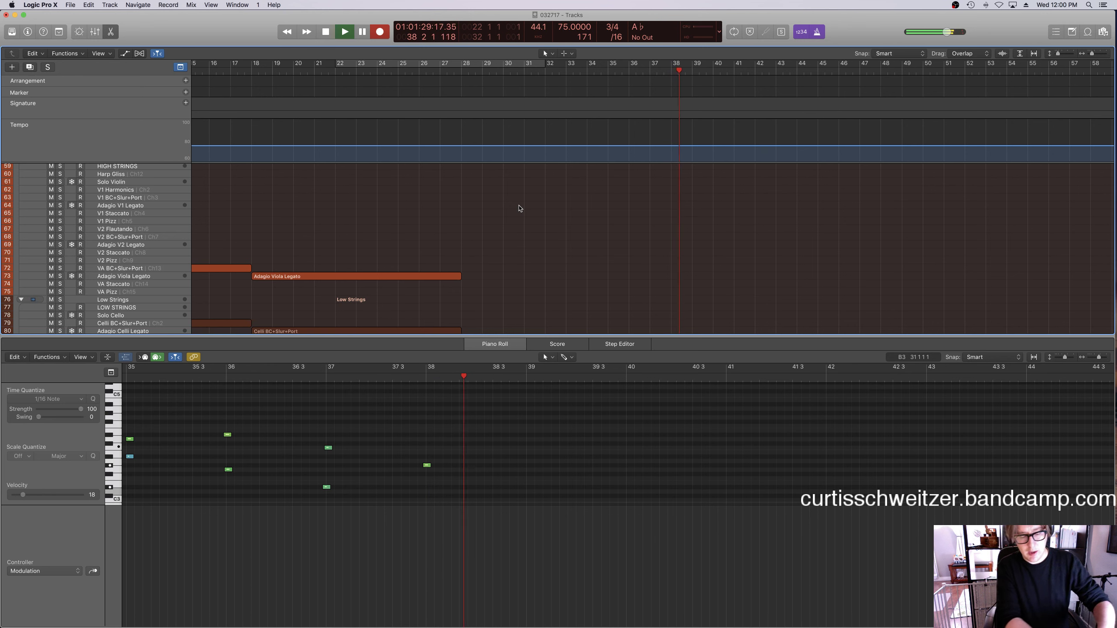
pyautogui.press('space')
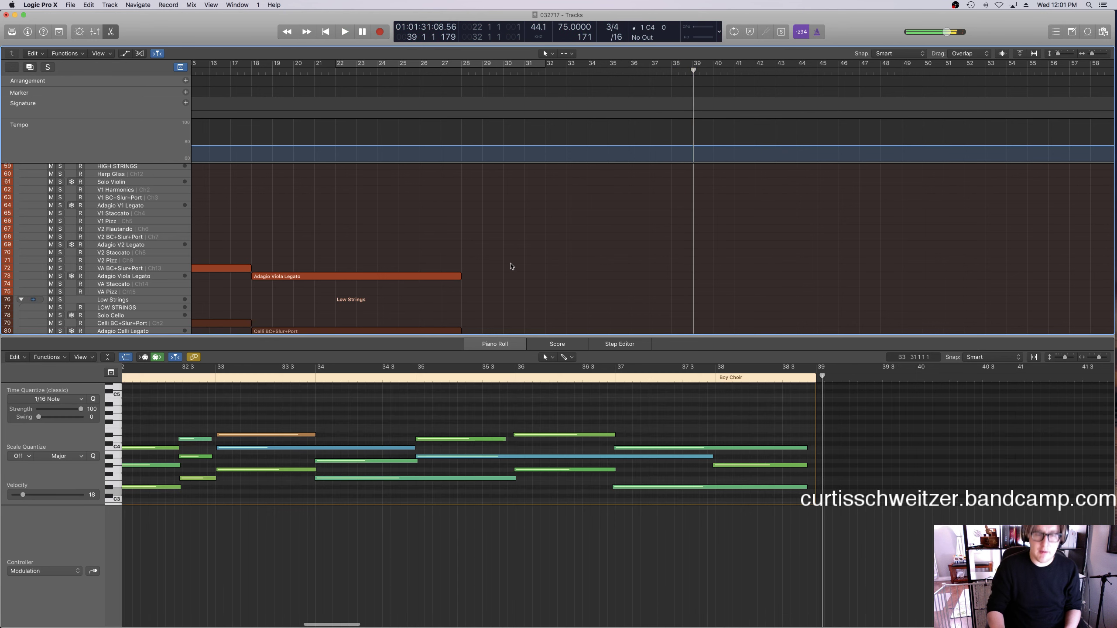
pyautogui.click(542, 353)
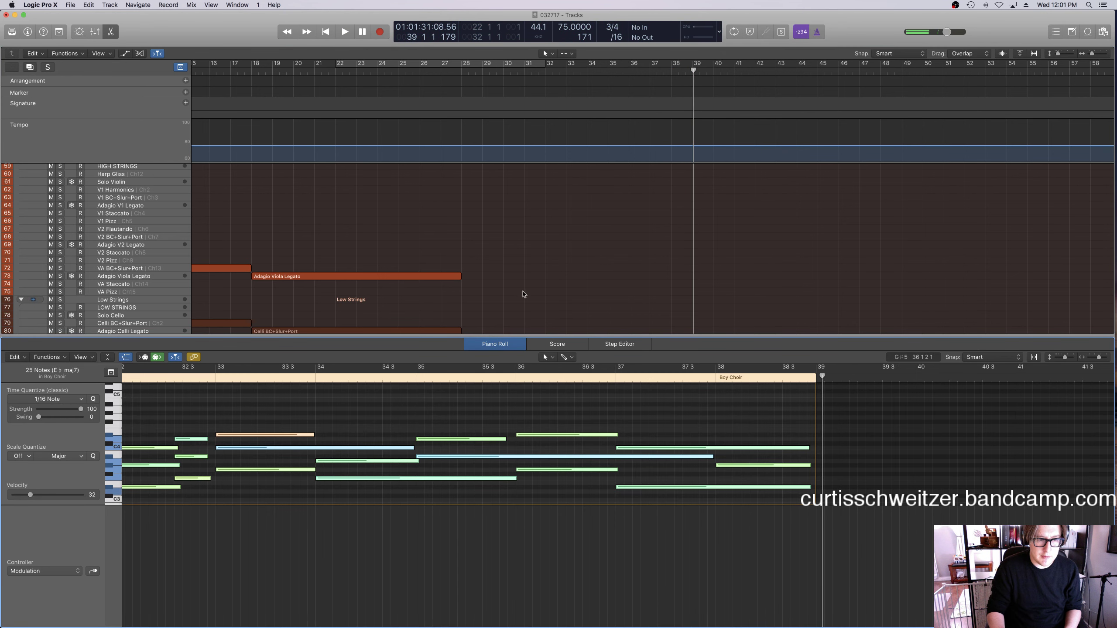
pyautogui.press('e')
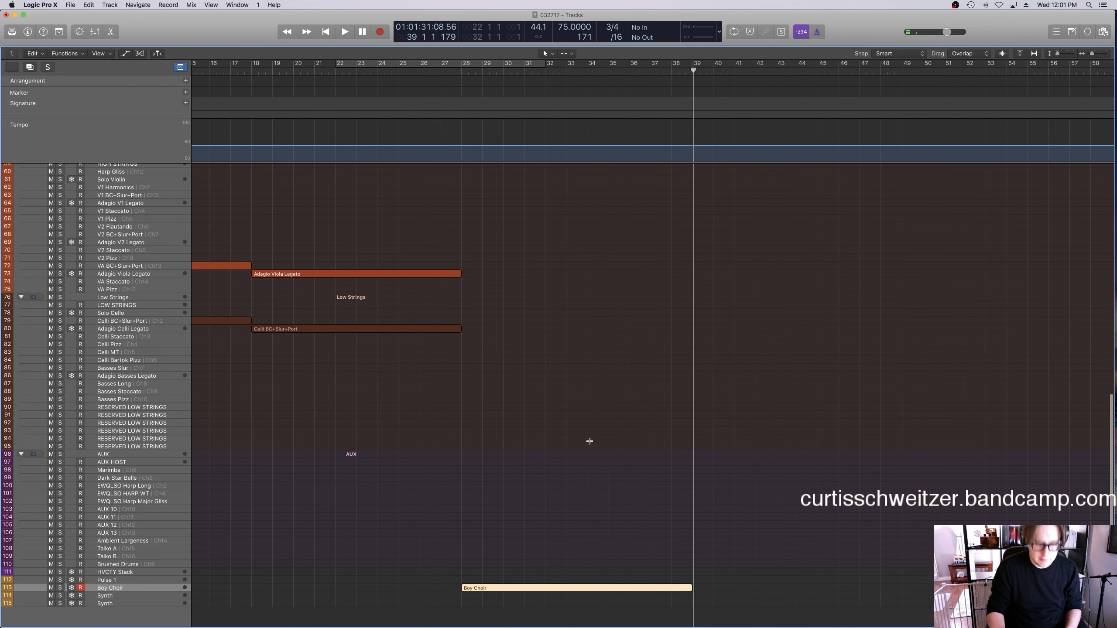
# Paste a copy of the Boy Choir region onto the V2 Flautando track at its original position.
pyautogui.scroll(8, 589, 441)
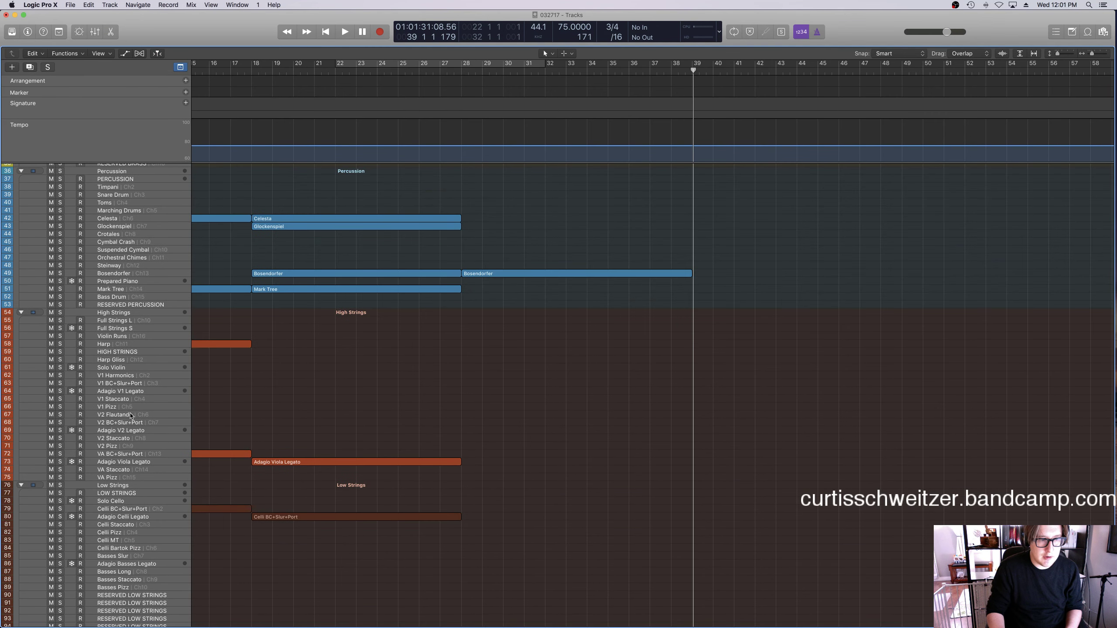
pyautogui.click(131, 415)
pyautogui.click(93, 4)
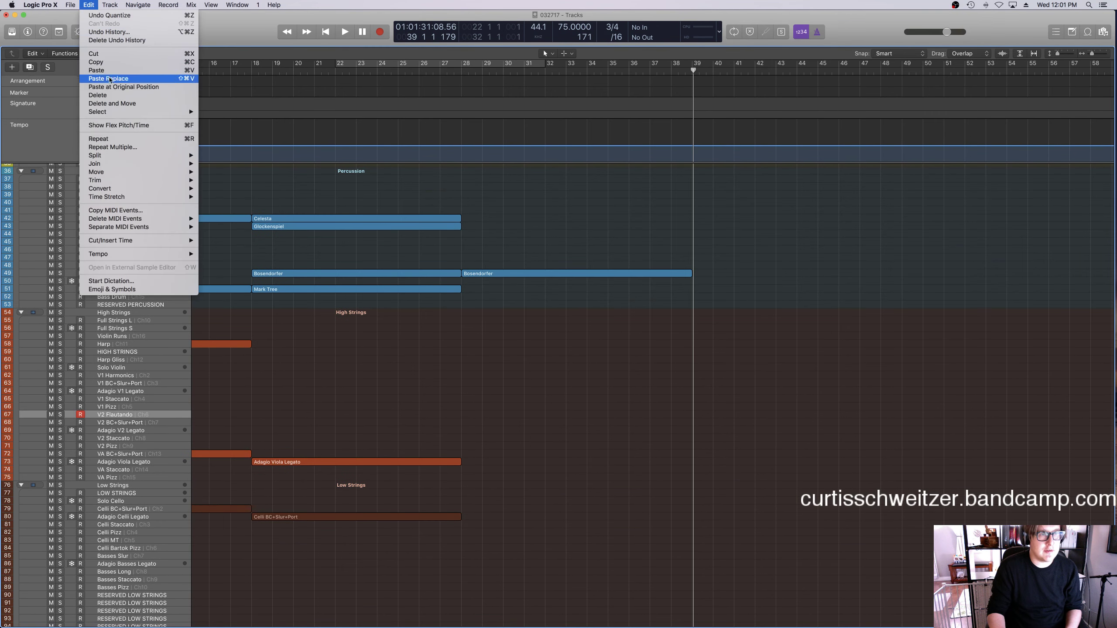
pyautogui.click(199, 88)
# While playing from bar 28, transpose the V2 Flautando region's notes up 12 semitones and set its Expression to about 87.
pyautogui.click(453, 72)
pyautogui.press('space')
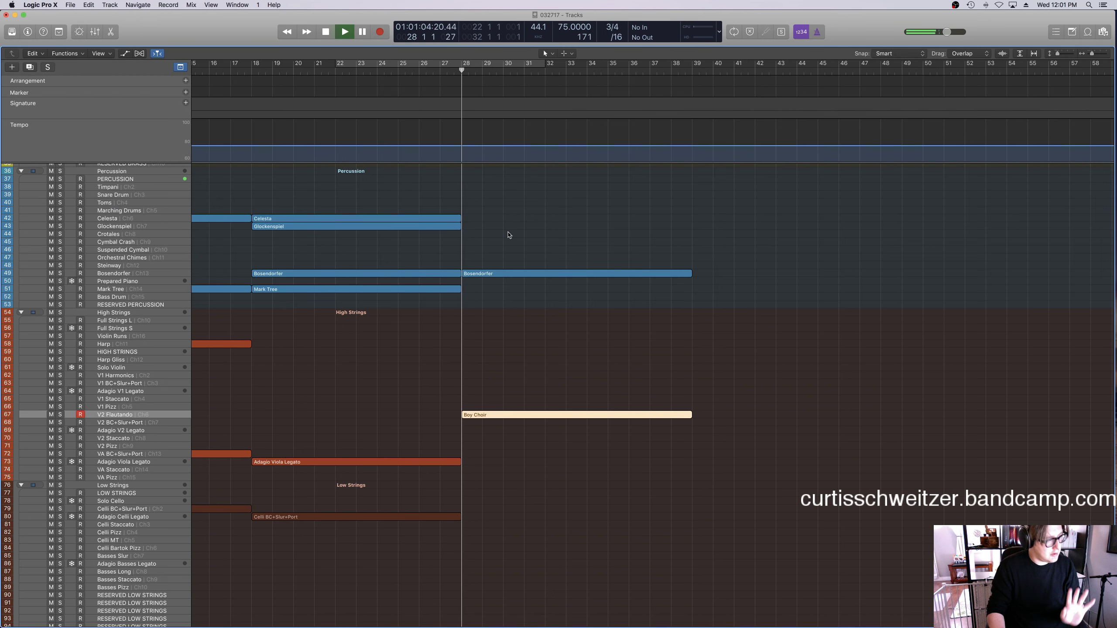
pyautogui.doubleClick(491, 421)
pyautogui.rightClick(454, 390)
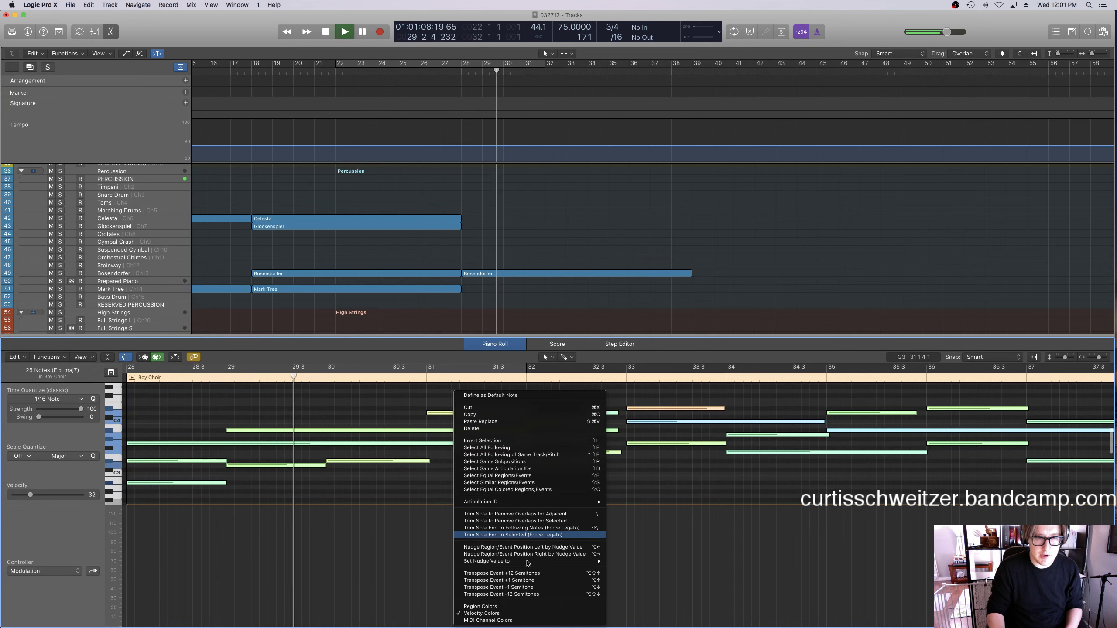
pyautogui.click(531, 573)
pyautogui.click(42, 570)
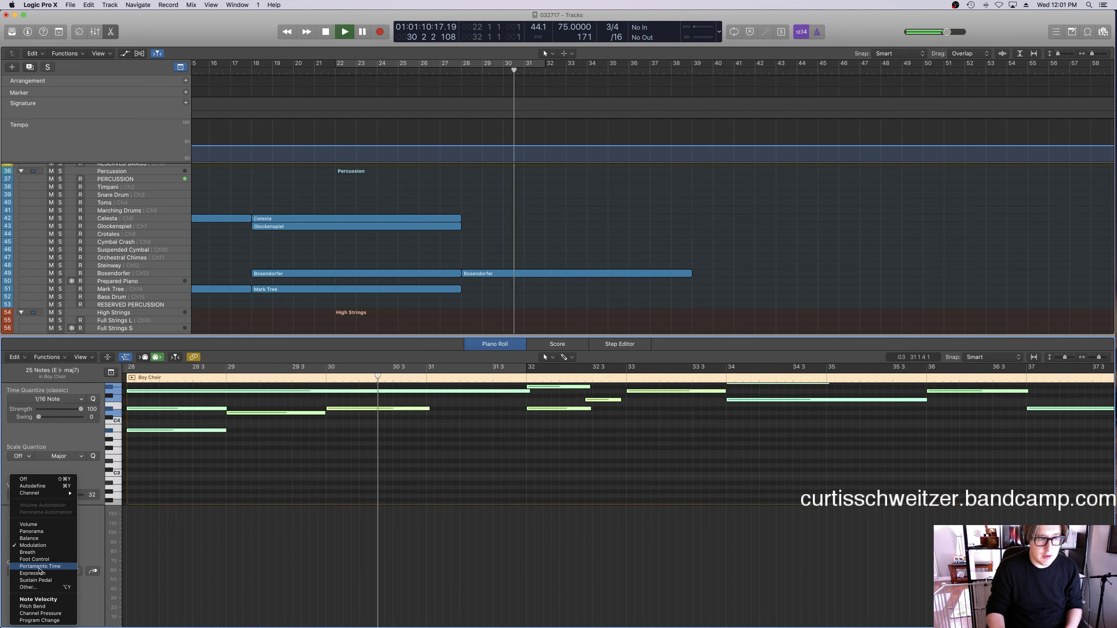
pyautogui.click(38, 573)
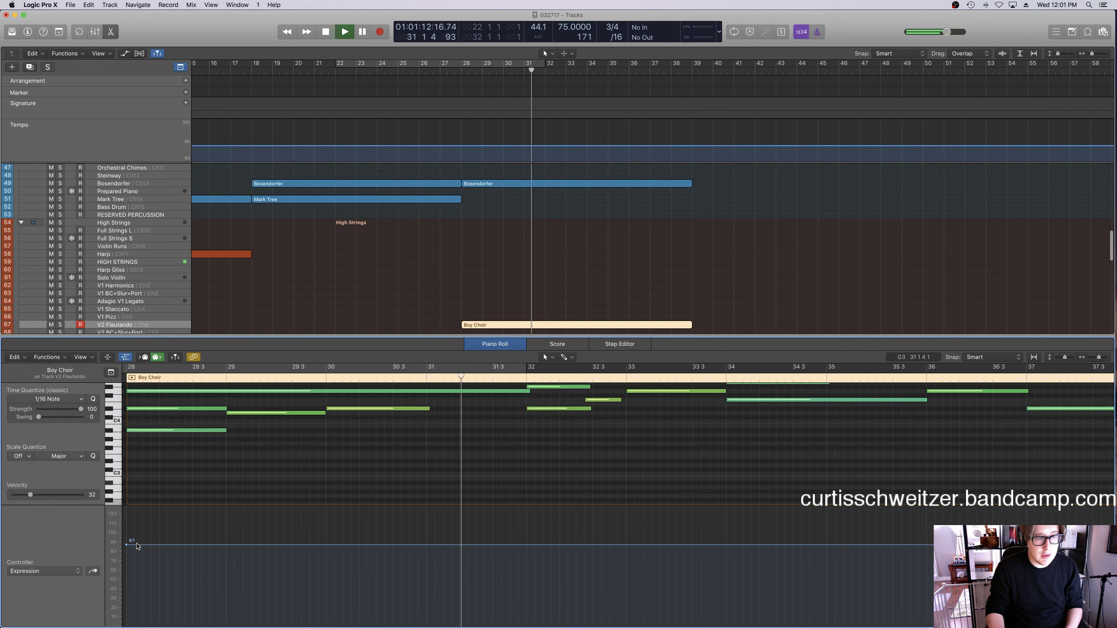
# Set the Boy Choir track region's Modulation at bar 28 to about 36, close the editor and stop playback.
pyautogui.scroll(-15, 528, 242)
pyautogui.click(518, 292)
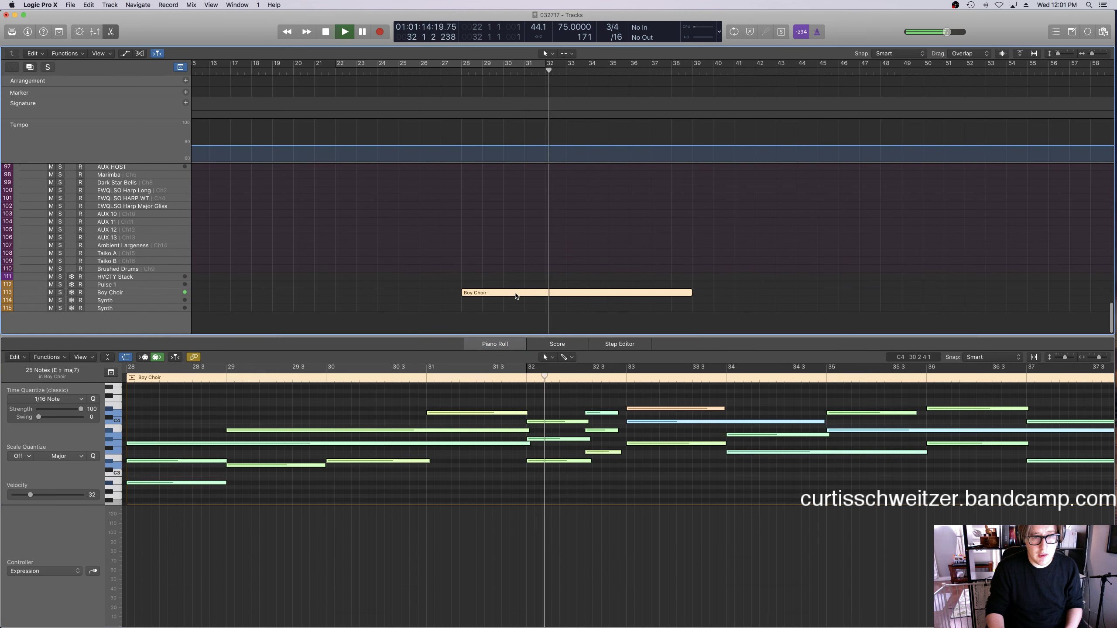
pyautogui.click(42, 570)
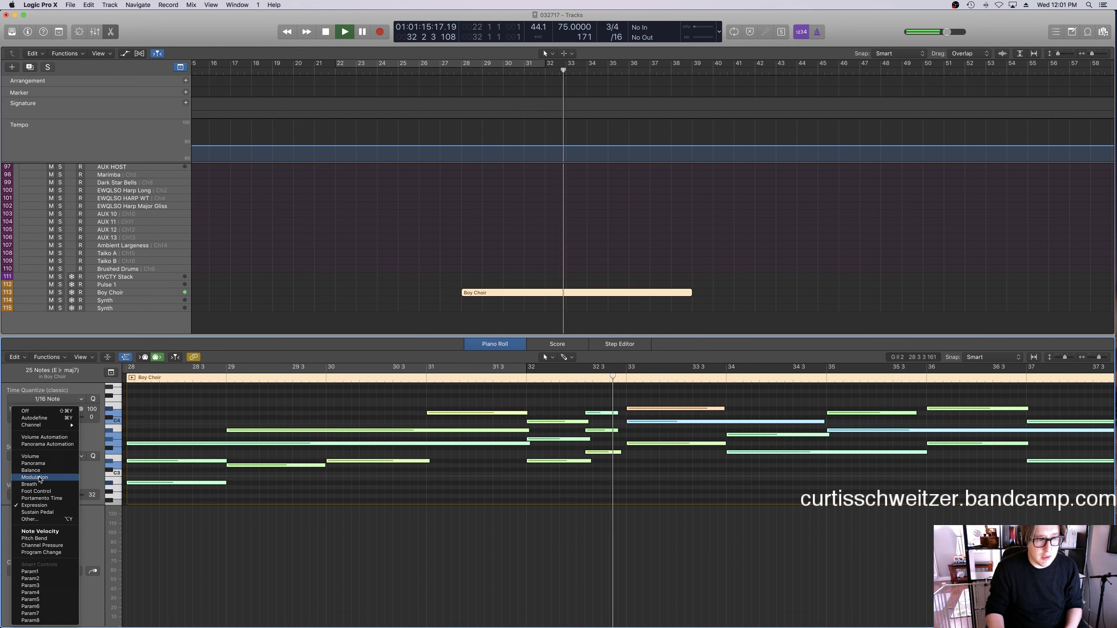
pyautogui.click(146, 539)
pyautogui.click(127, 596)
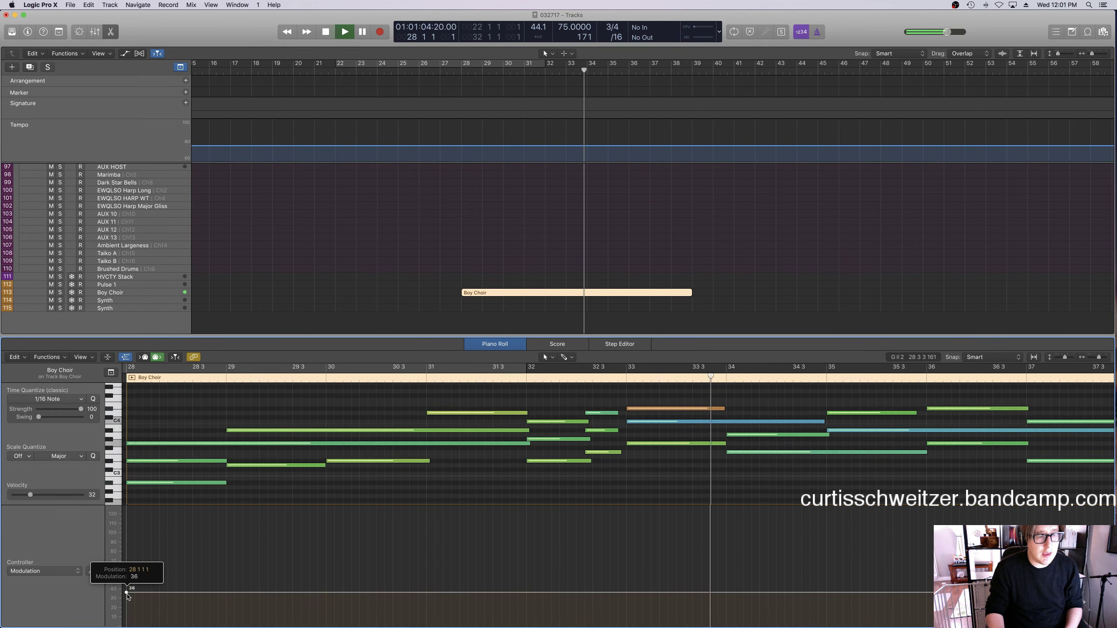
pyautogui.moveTo(127, 597); pyautogui.dragTo(127, 596)
pyautogui.press('e')
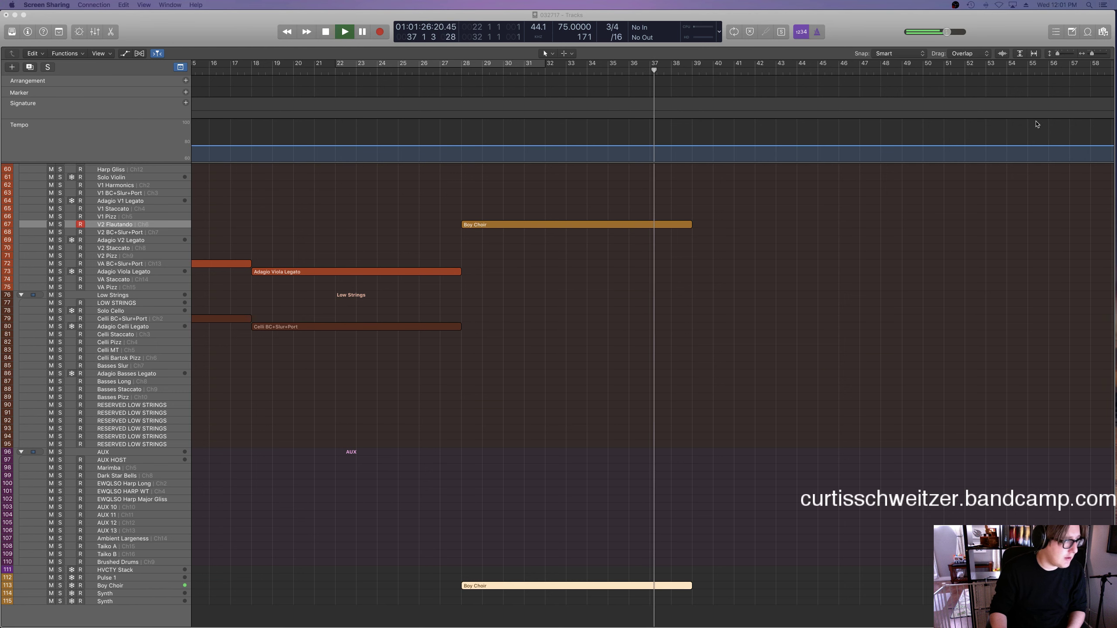
pyautogui.press('space')
# Switch to Screen Sharing and load the Abandoned Abbey TS RR 6.0s preset from the Churches category in QL Spaces.
pyautogui.moveTo(1099, 369)
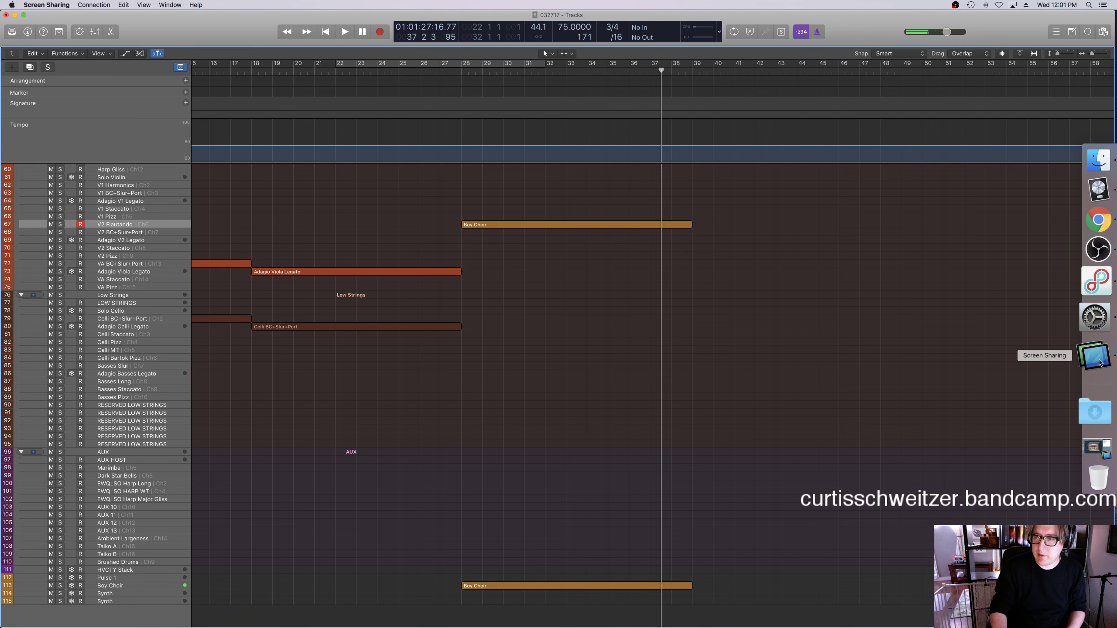
pyautogui.click(1100, 370)
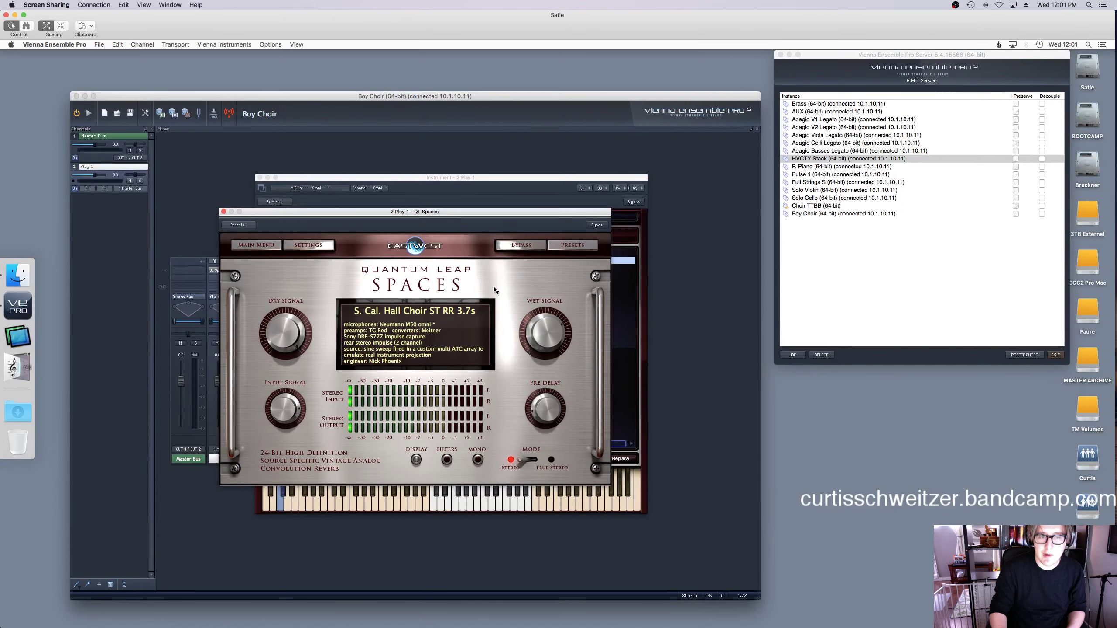
pyautogui.click(576, 246)
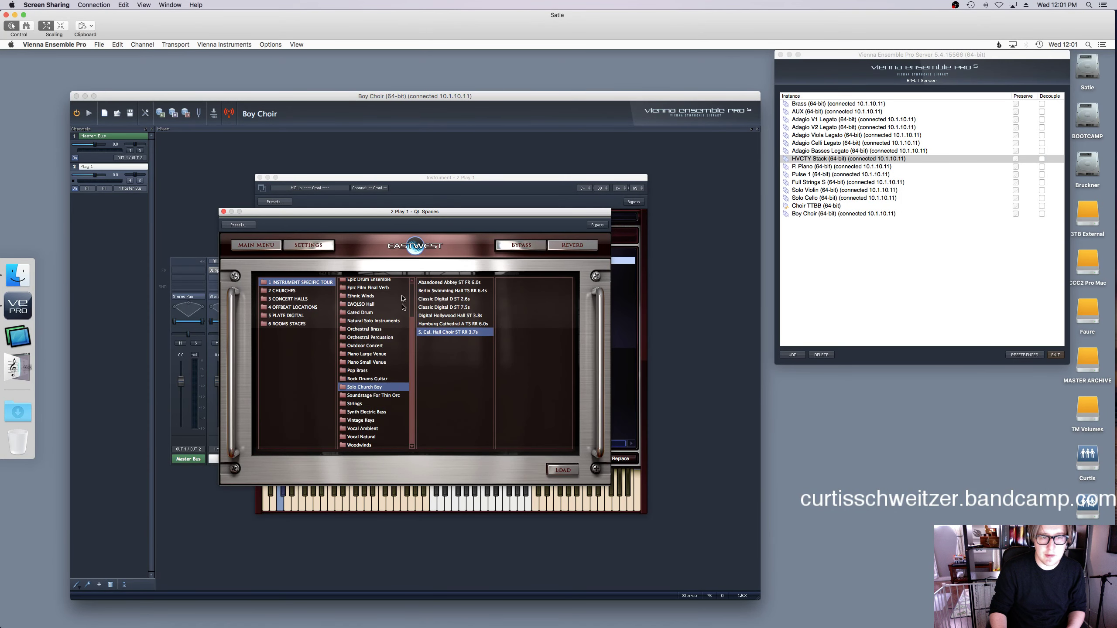
pyautogui.click(284, 291)
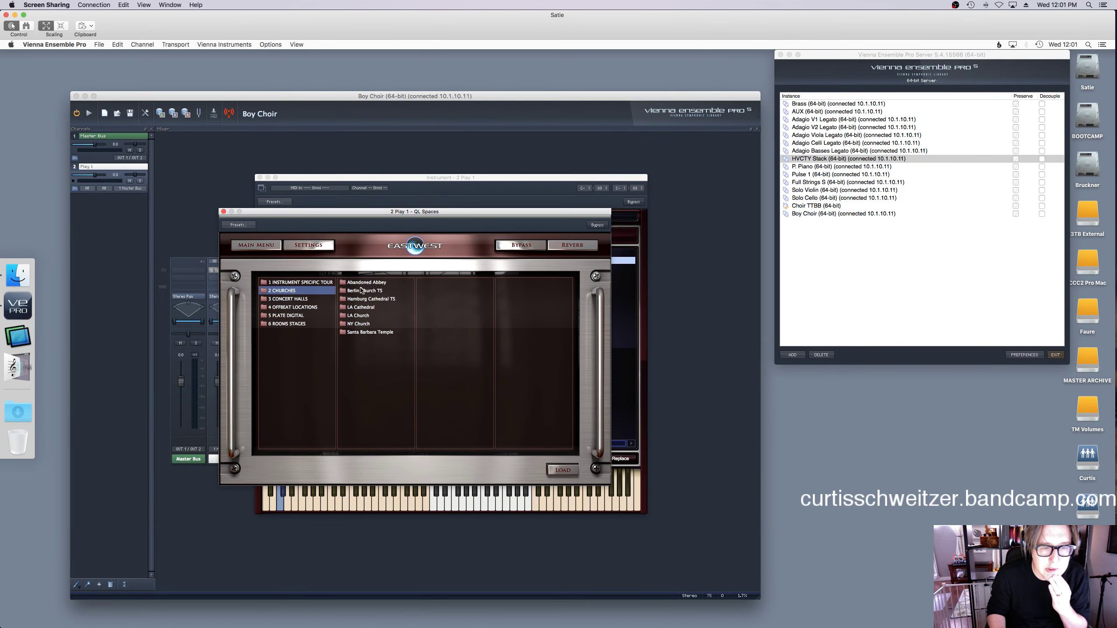
pyautogui.click(366, 284)
pyautogui.click(449, 292)
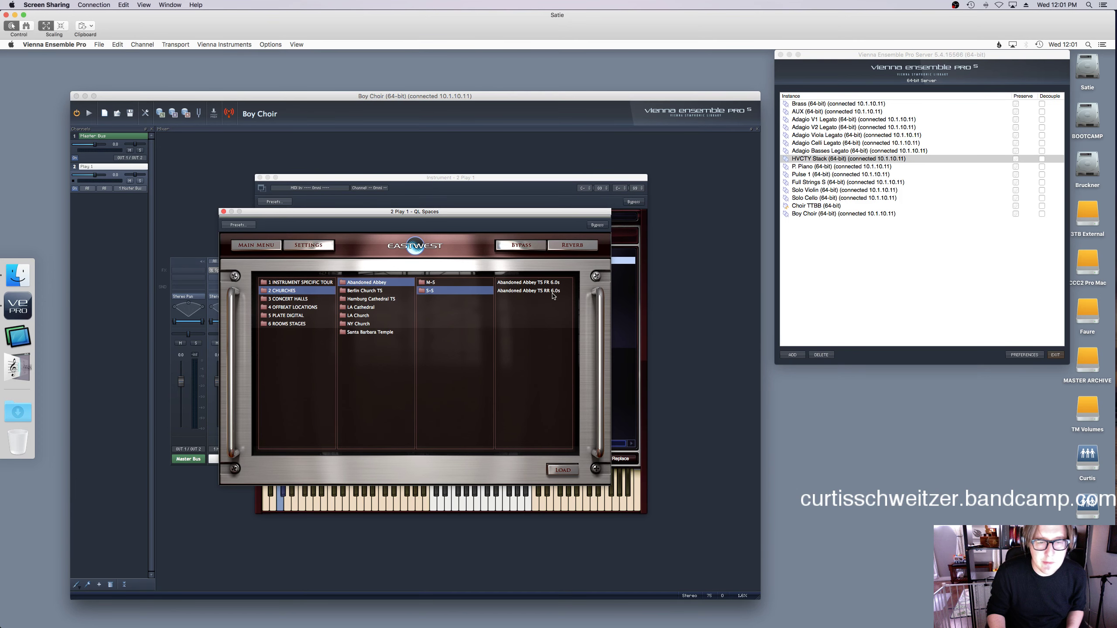
pyautogui.doubleClick(544, 292)
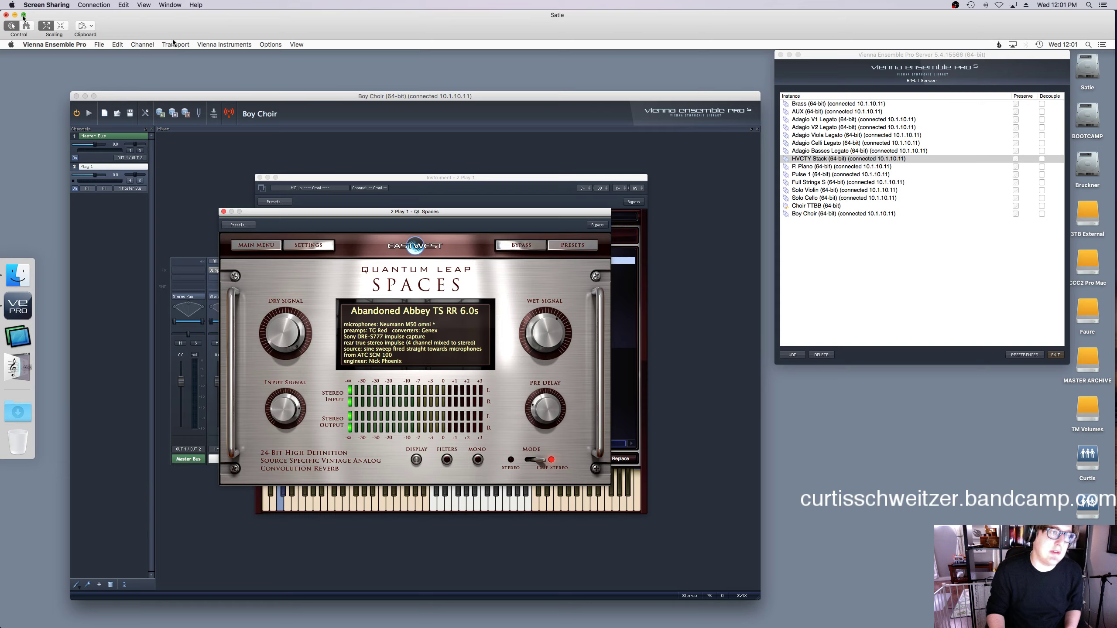
# Return to Logic Pro X, play from about bar 27 and lower the Boy Choir track region's Modulation to about 27.
pyautogui.hotkey('ctrl', 'Left')
pyautogui.click(448, 77)
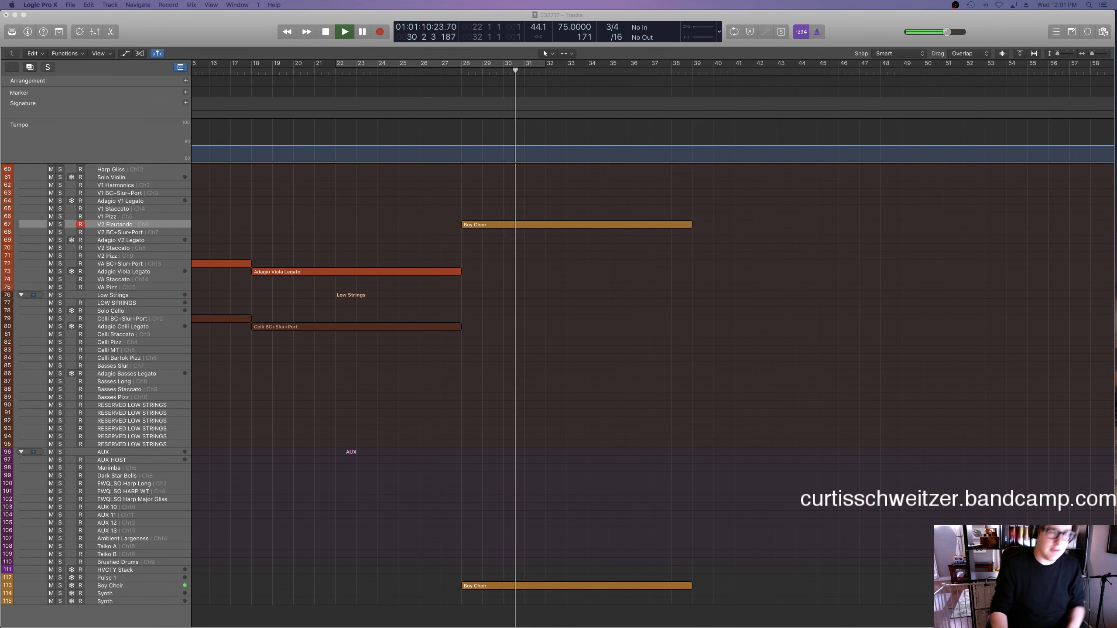
pyautogui.click(482, 586)
pyautogui.doubleClick(482, 588)
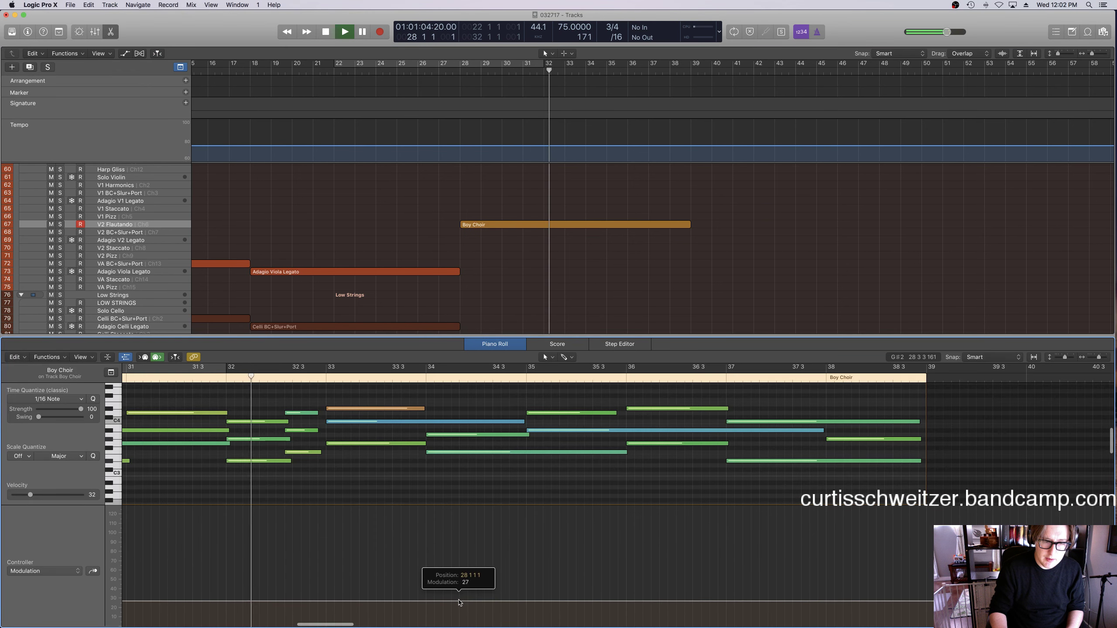
pyautogui.press('e')
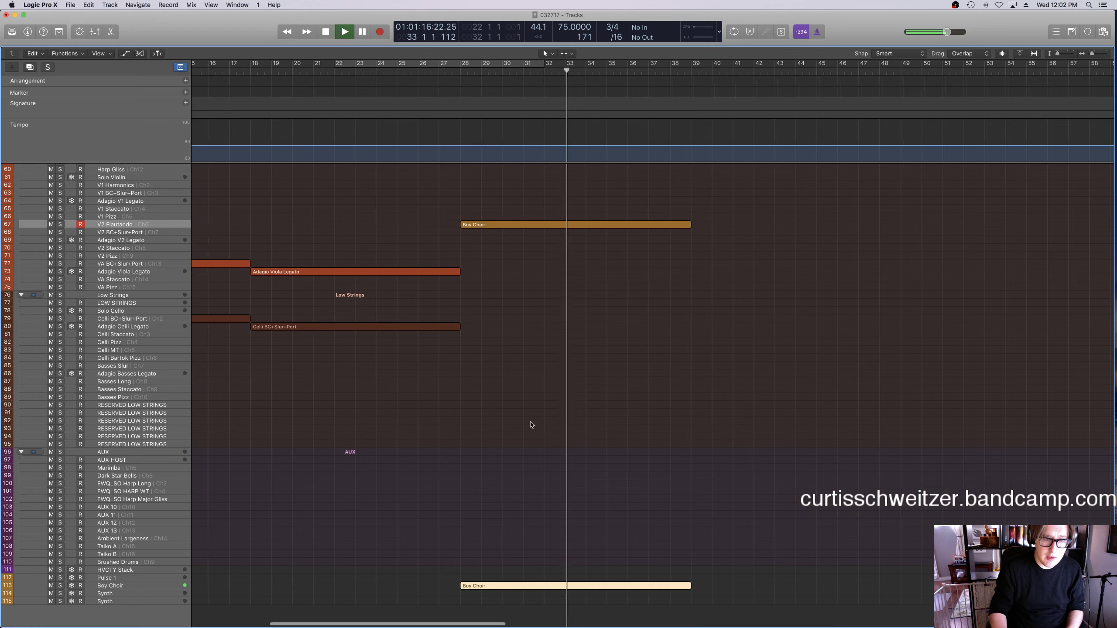
# Set the Boy Choir track's volume automation to about -3.8 dB, with automation shown only for this change.
pyautogui.press('super+Down')
pyautogui.click(520, 600)
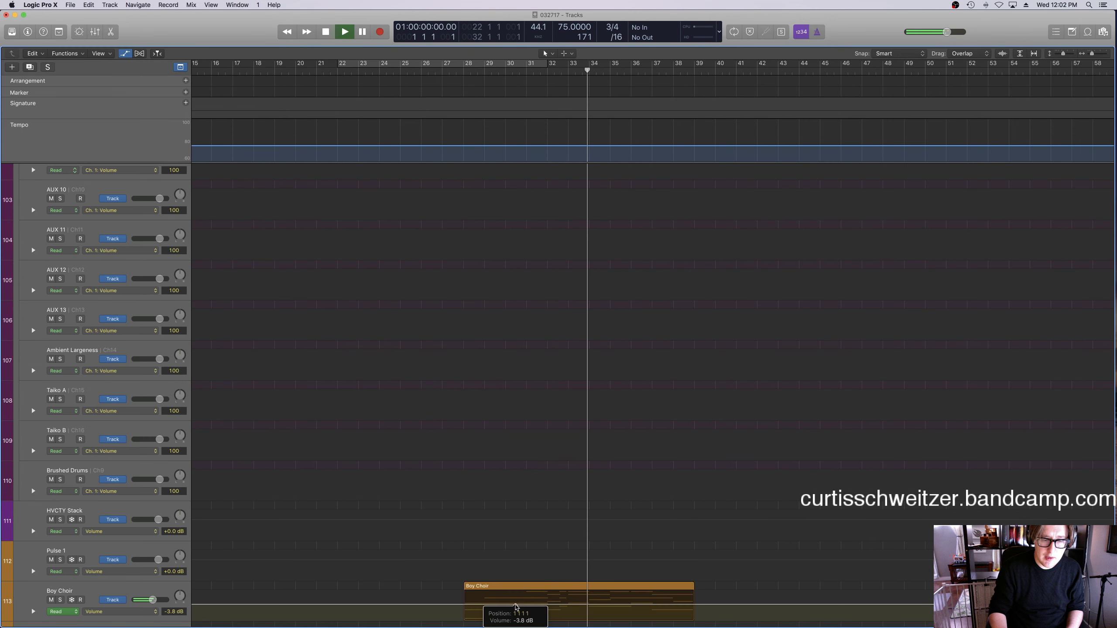
pyautogui.press('super+Down')
pyautogui.press('super+Up')
pyautogui.press('super+Up')
# Switch to Screen Sharing and load the S. Cal. Hall Choir TS RR 3.7s preset from the instrument-specific Choir category in QL Spaces.
pyautogui.press('super+Tab')
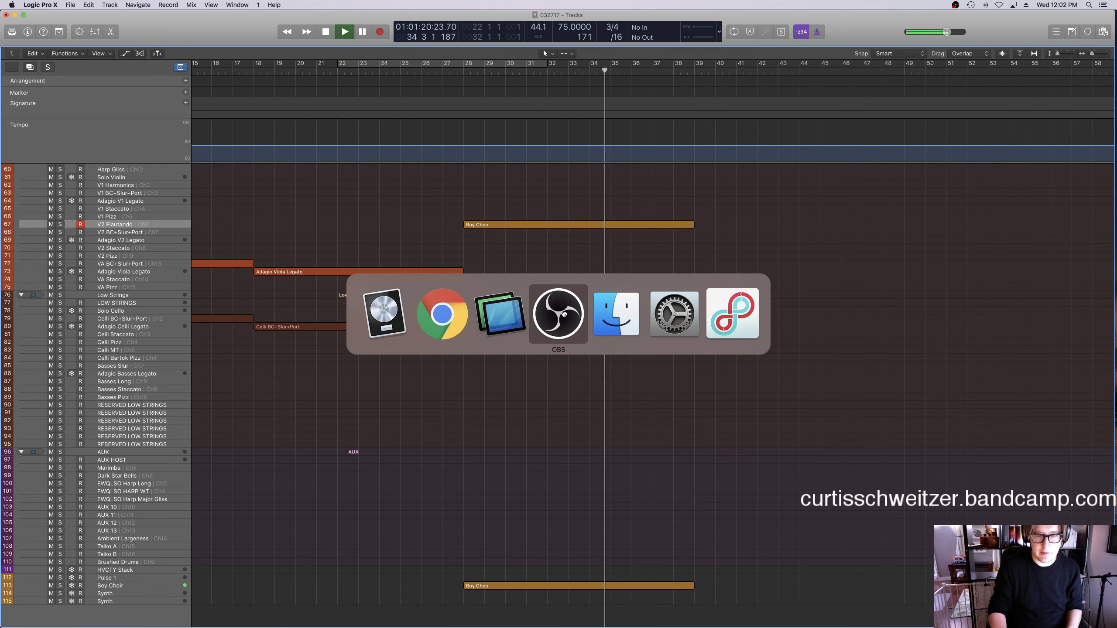
pyautogui.click(506, 316)
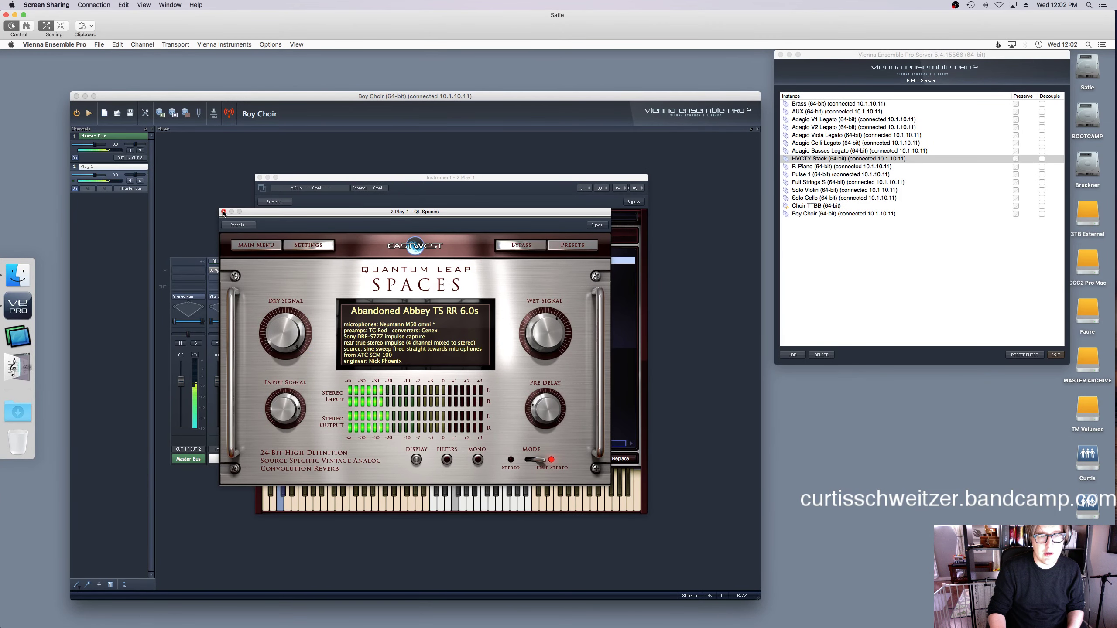
pyautogui.click(570, 249)
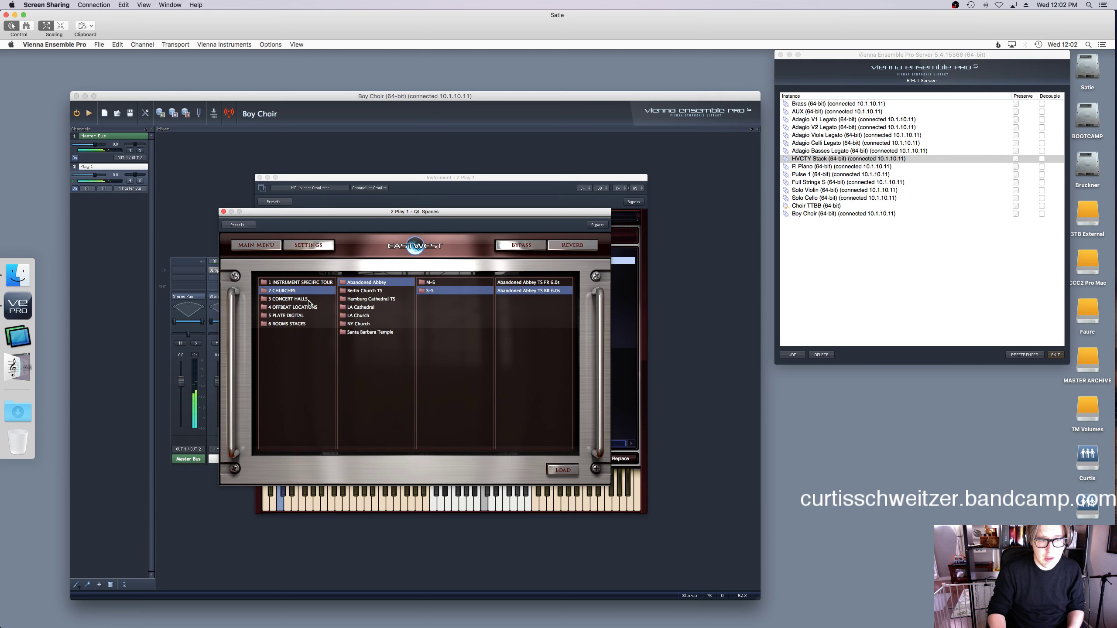
pyautogui.click(296, 283)
pyautogui.click(360, 299)
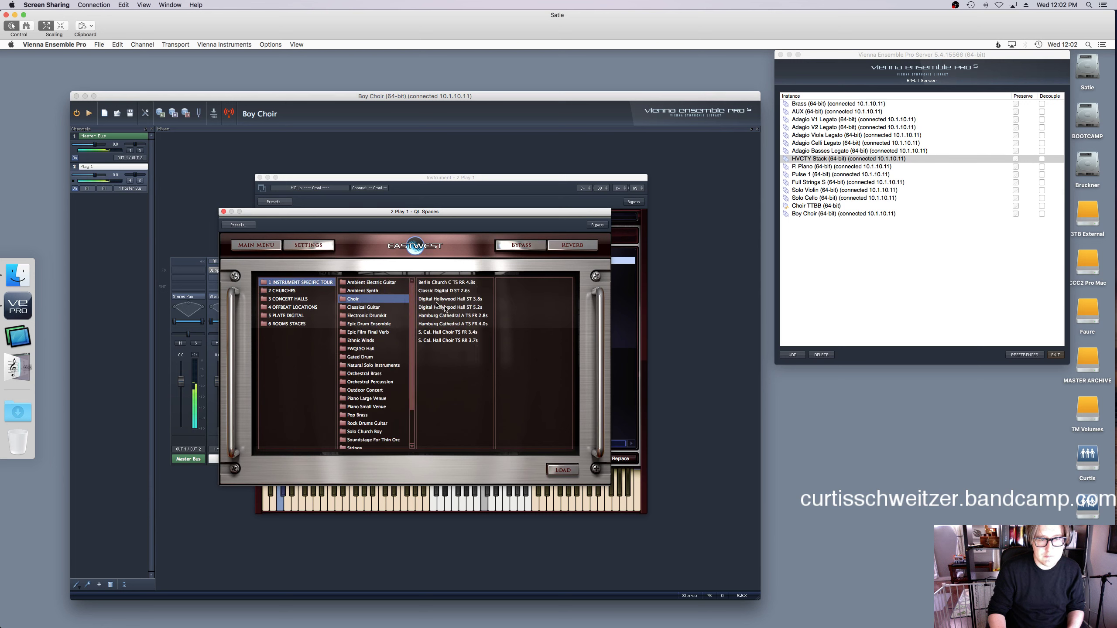
pyautogui.doubleClick(449, 341)
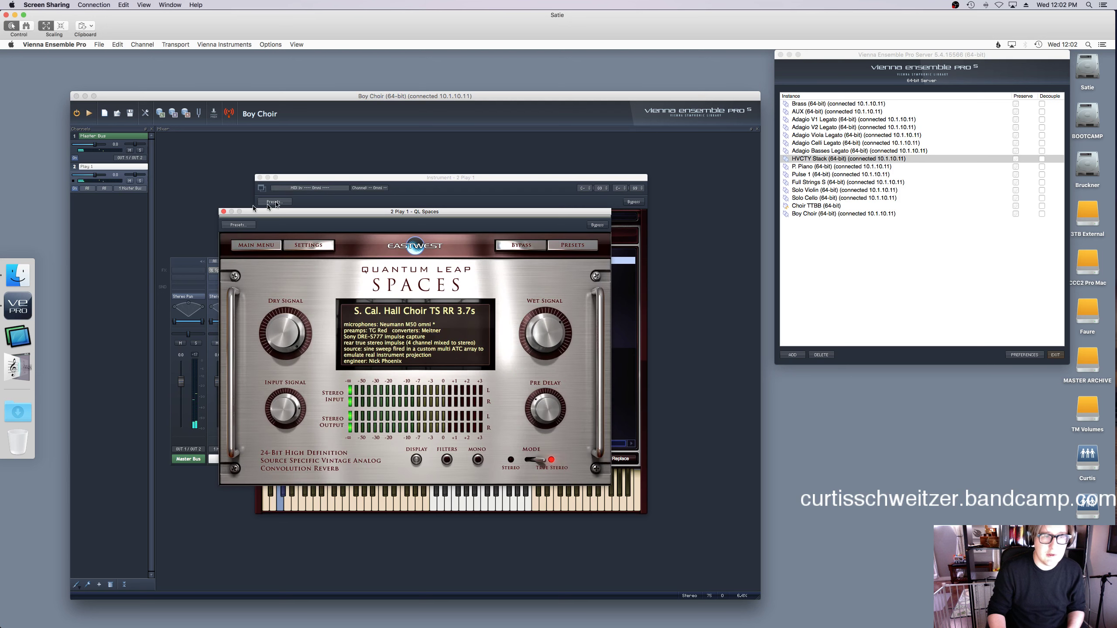
# Return to Logic Pro X, play the passage from about bar 28, and rename the first Synth track as Solo Boy.
pyautogui.click(15, 14)
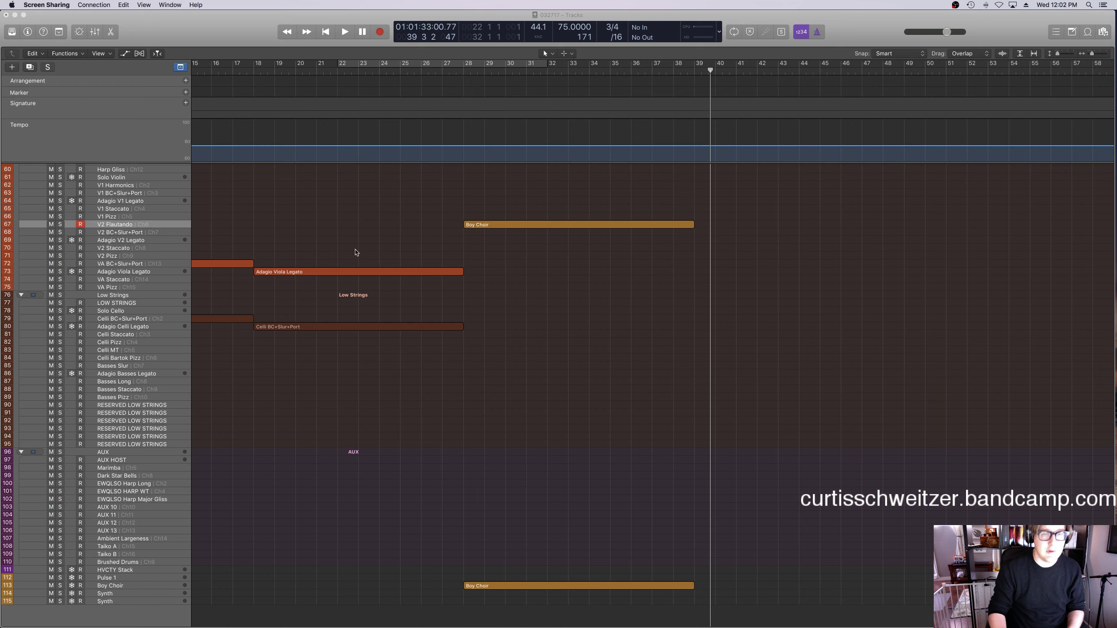
pyautogui.press('space')
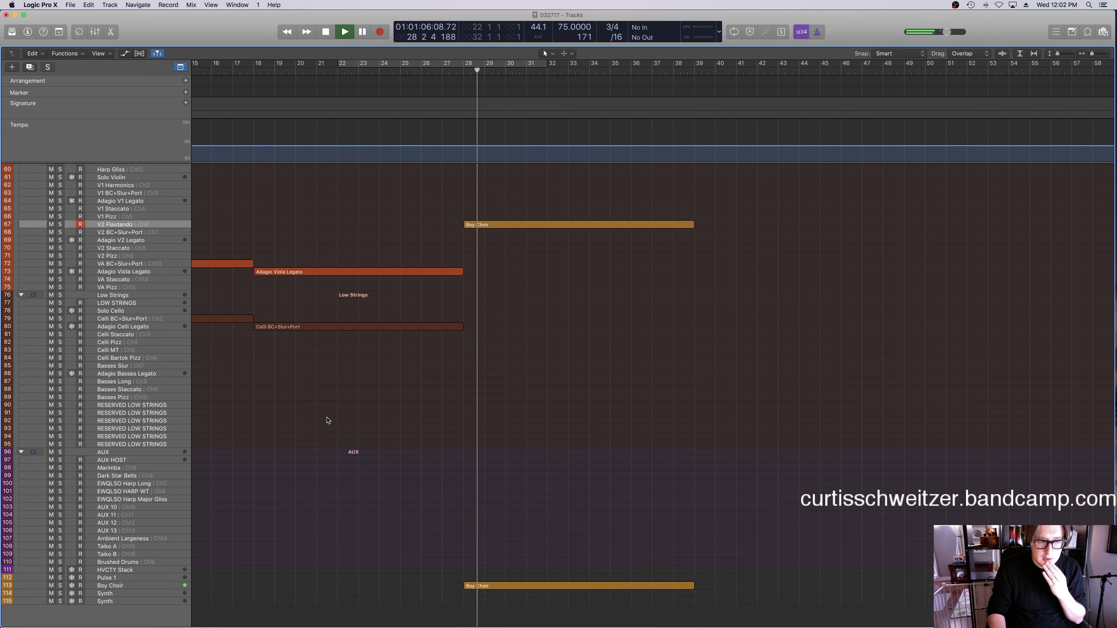
pyautogui.click(127, 594)
pyautogui.doubleClick(127, 593)
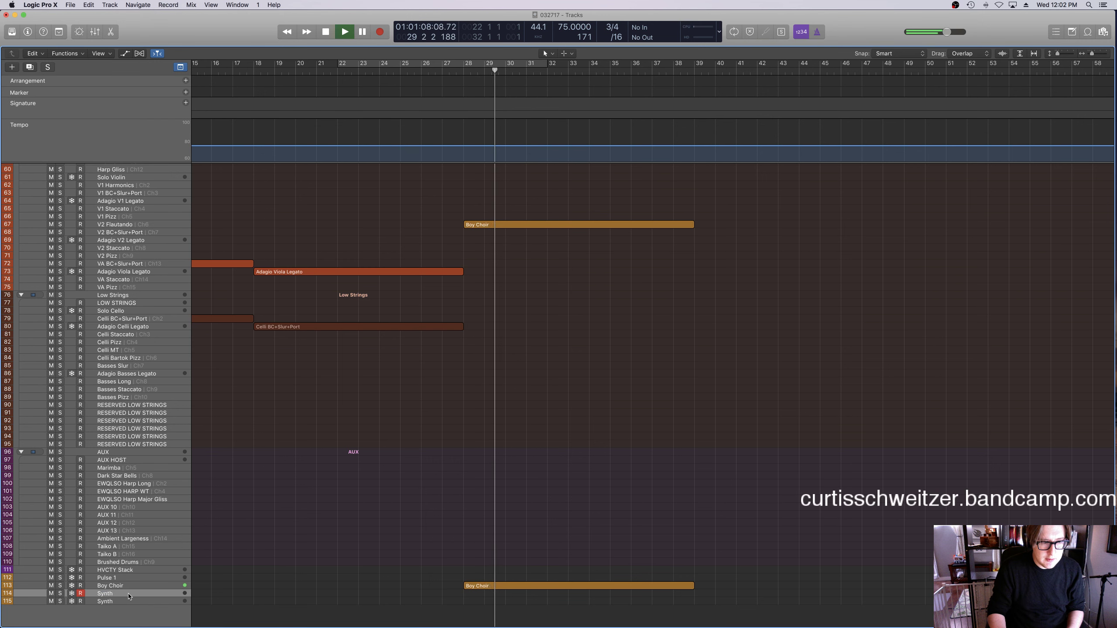
pyautogui.write('Solo Boy')
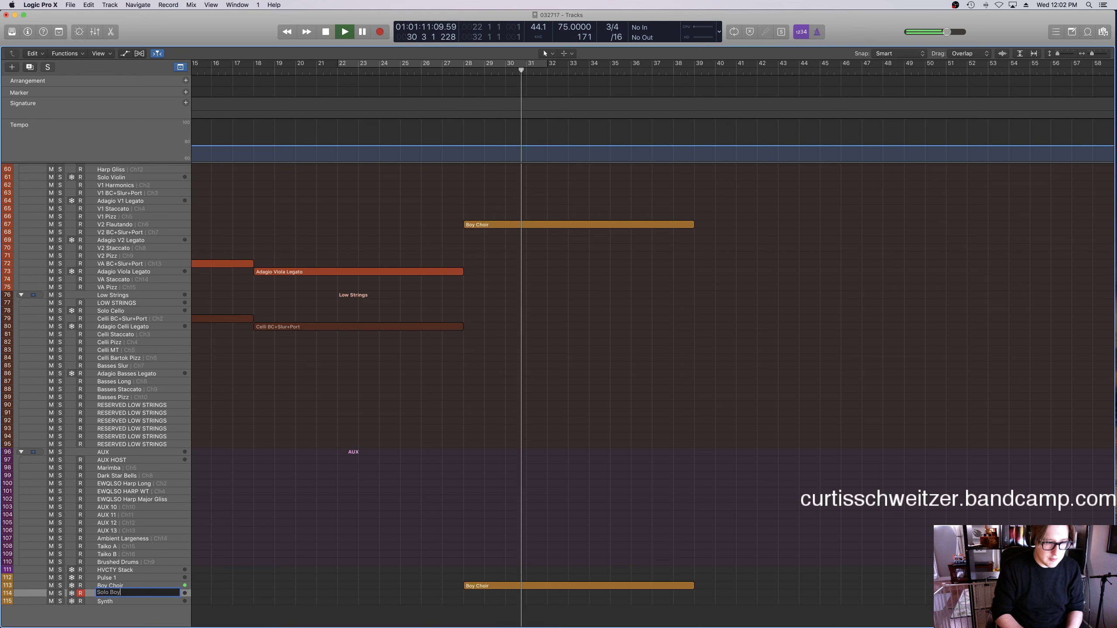
pyautogui.press('Return')
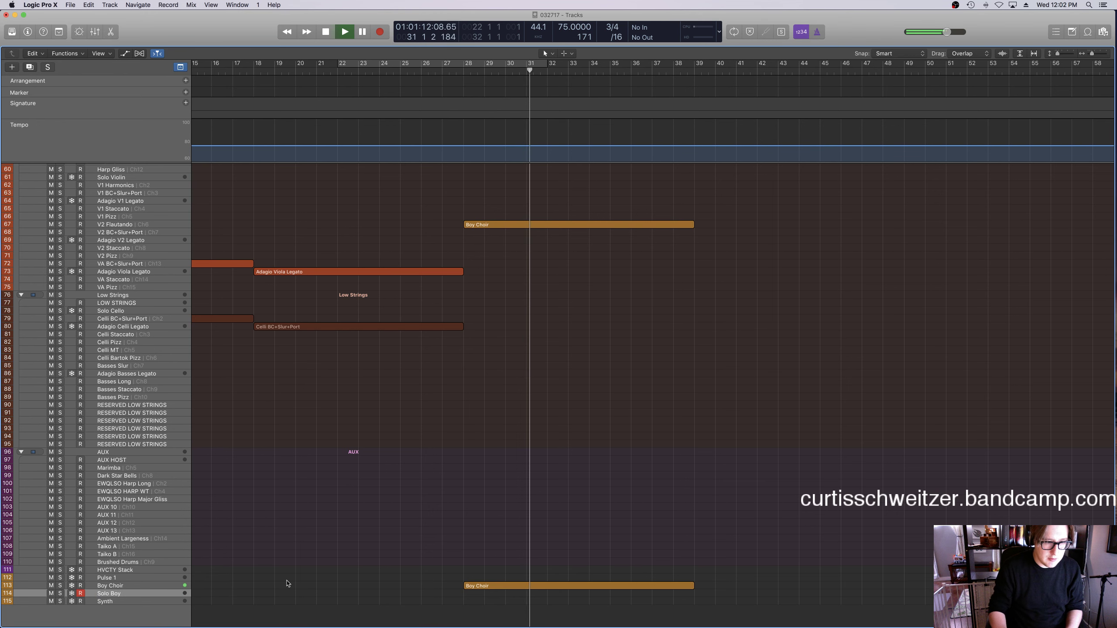
pyautogui.press('space')
# Switch to Screen Sharing and add a Vienna Ensemble Pro server instance named Solo Boy.
pyautogui.moveTo(1115, 387)
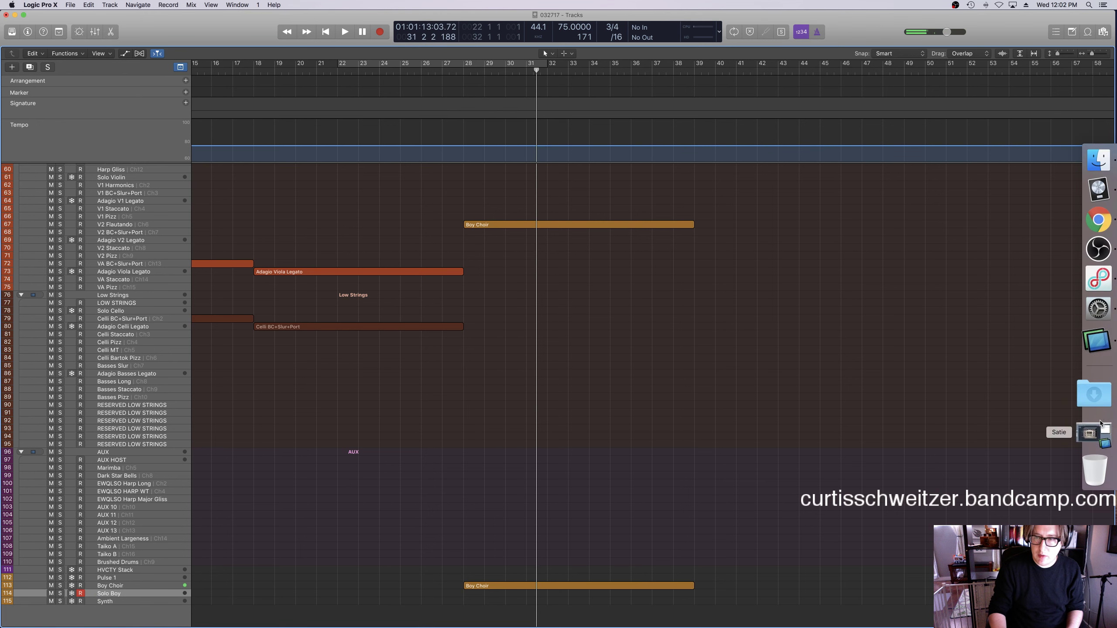
pyautogui.click(1094, 441)
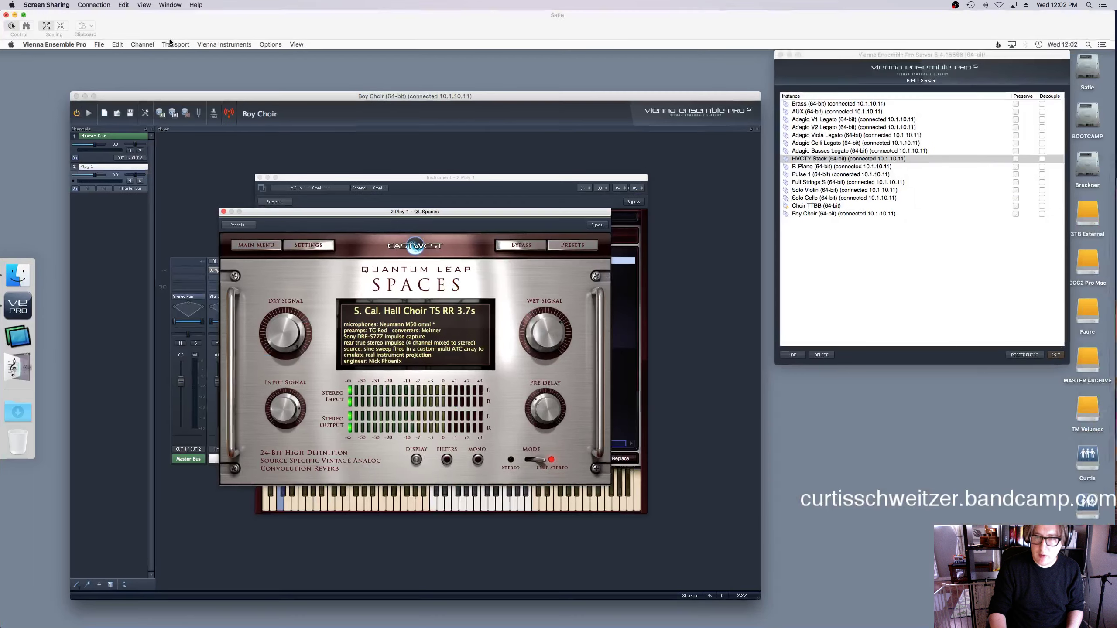
pyautogui.click(788, 357)
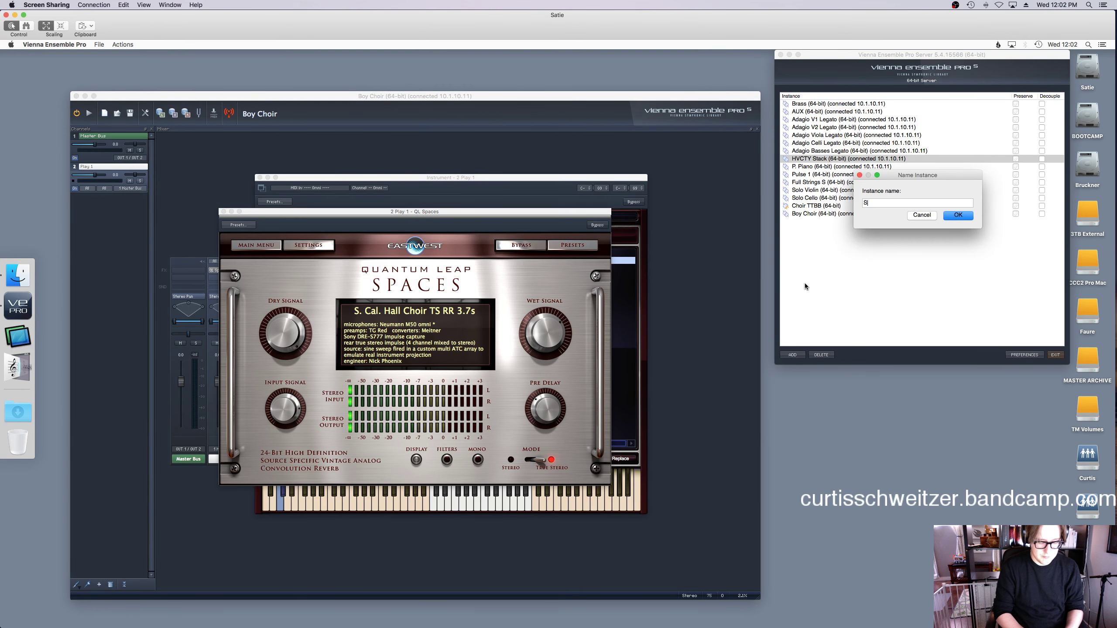
pyautogui.write('Solo Boy')
pyautogui.press('Return')
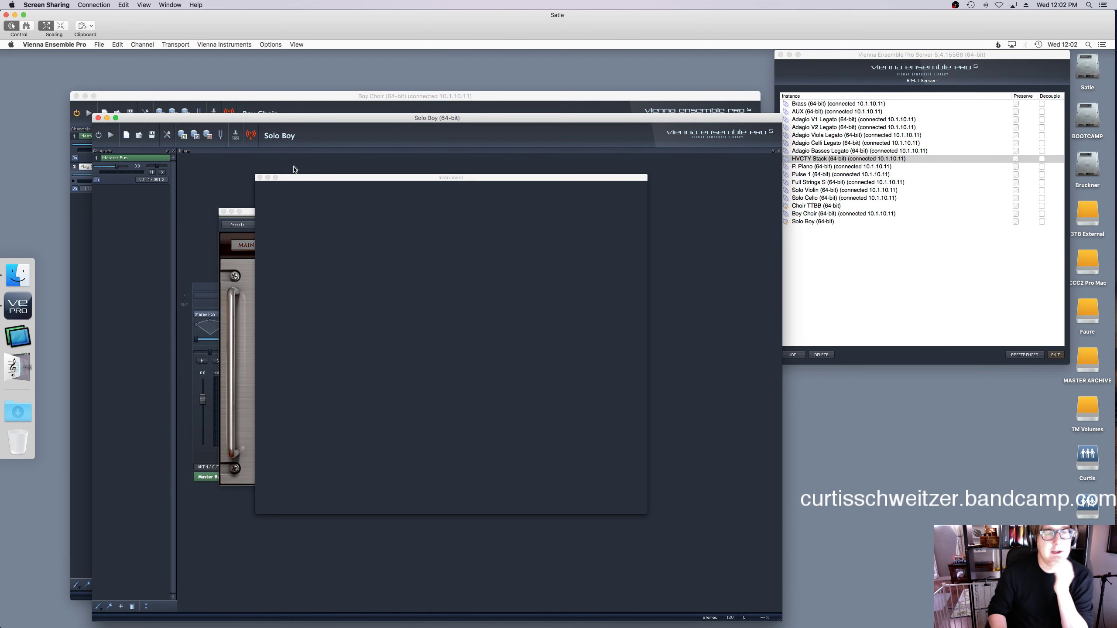
# Close the empty Instrument window and add a Kontakt 5 plugin to the Solo Boy instance.
pyautogui.click(260, 179)
pyautogui.rightClick(267, 264)
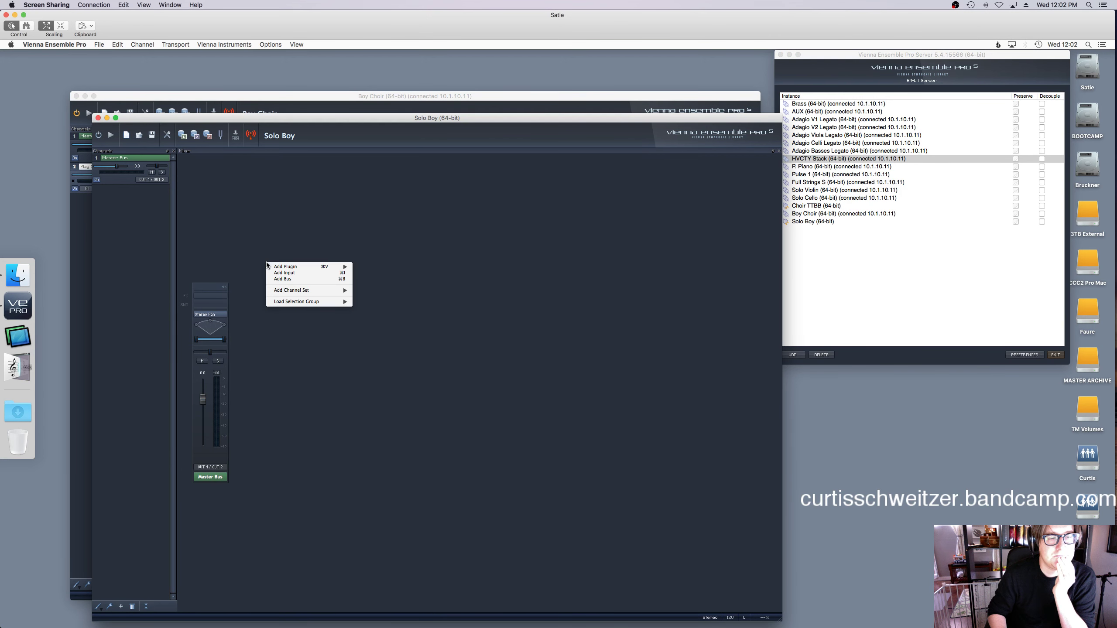
pyautogui.moveTo(316, 267)
pyautogui.moveTo(400, 290)
pyautogui.moveTo(443, 291)
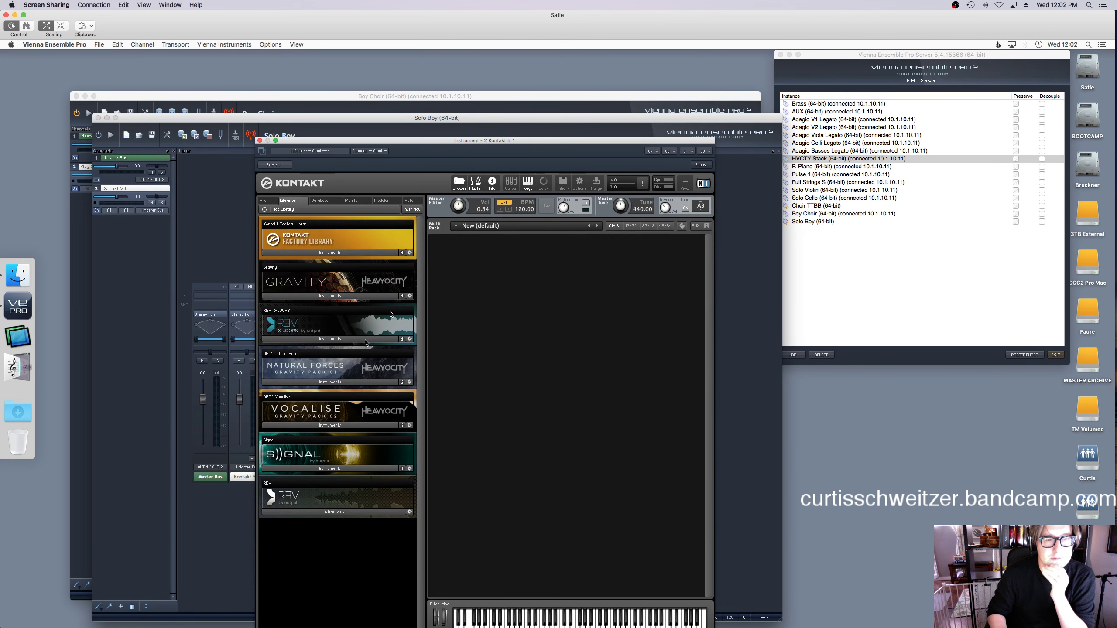
# Load the All soloist 2 boy poly-sustains multi from the Soloists folder of the 8Dio Liberis instruments into Kontakt.
pyautogui.click(273, 201)
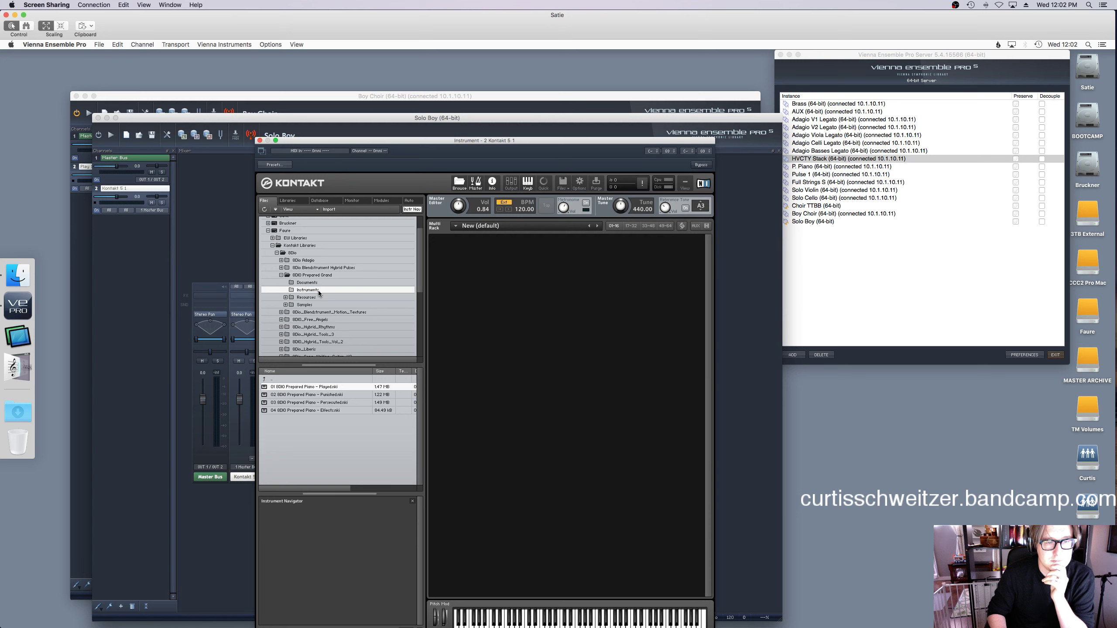
pyautogui.click(282, 276)
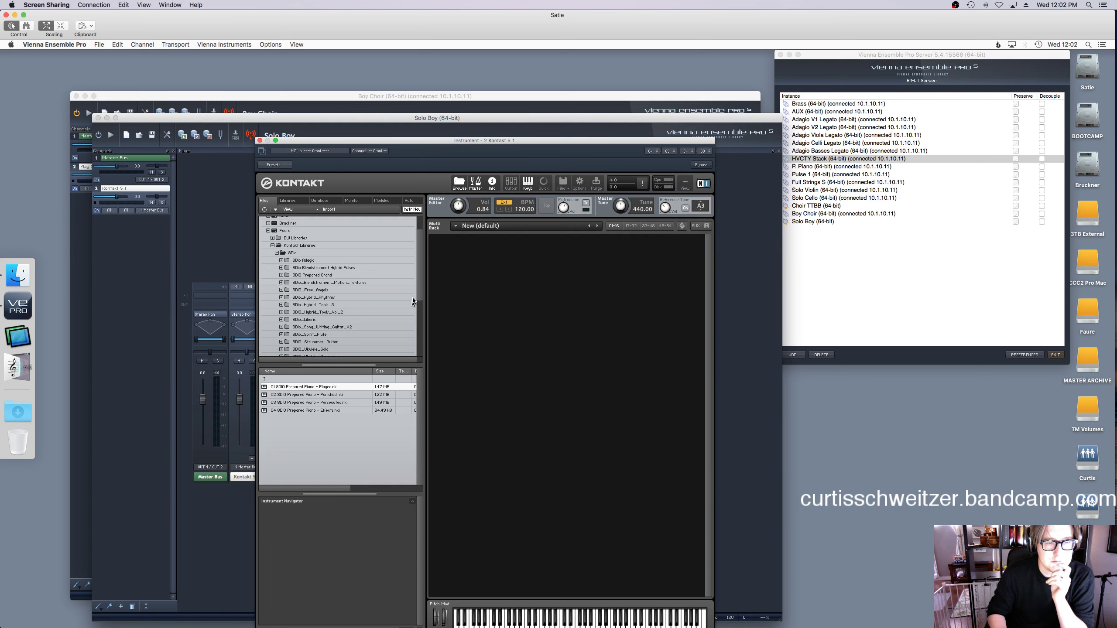
pyautogui.moveTo(418, 284); pyautogui.dragTo(418, 300)
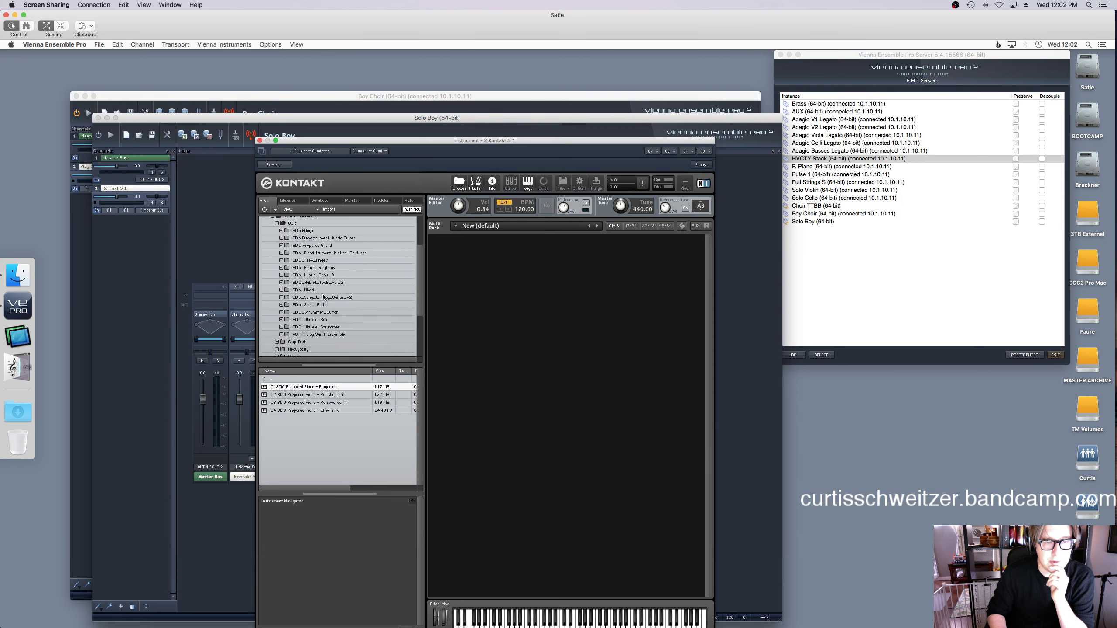
pyautogui.click(282, 291)
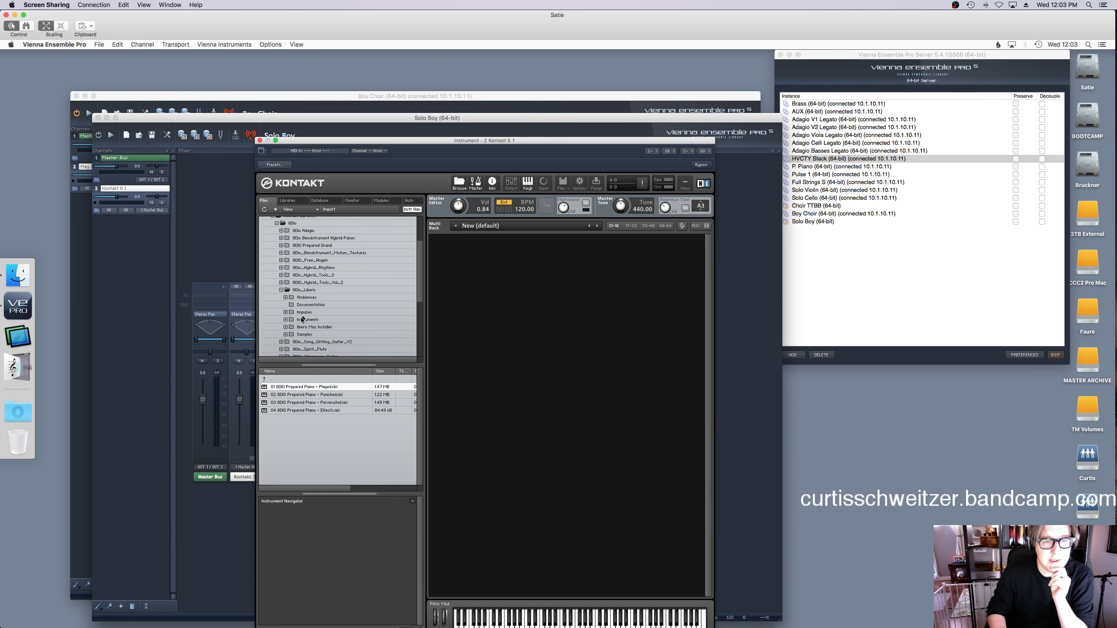
pyautogui.click(286, 320)
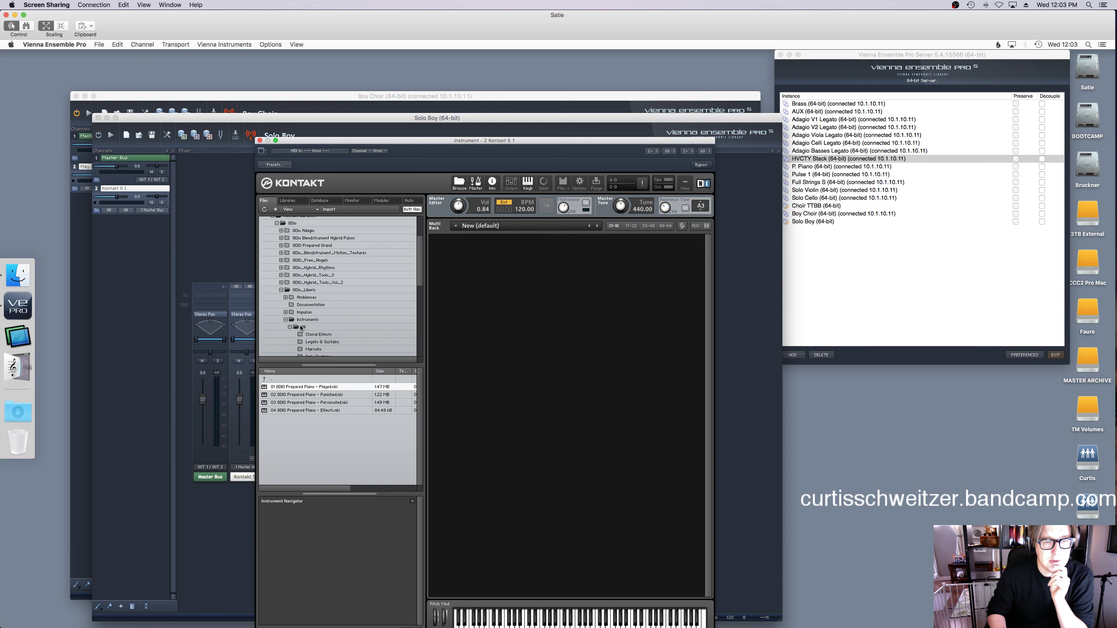
pyautogui.click(316, 342)
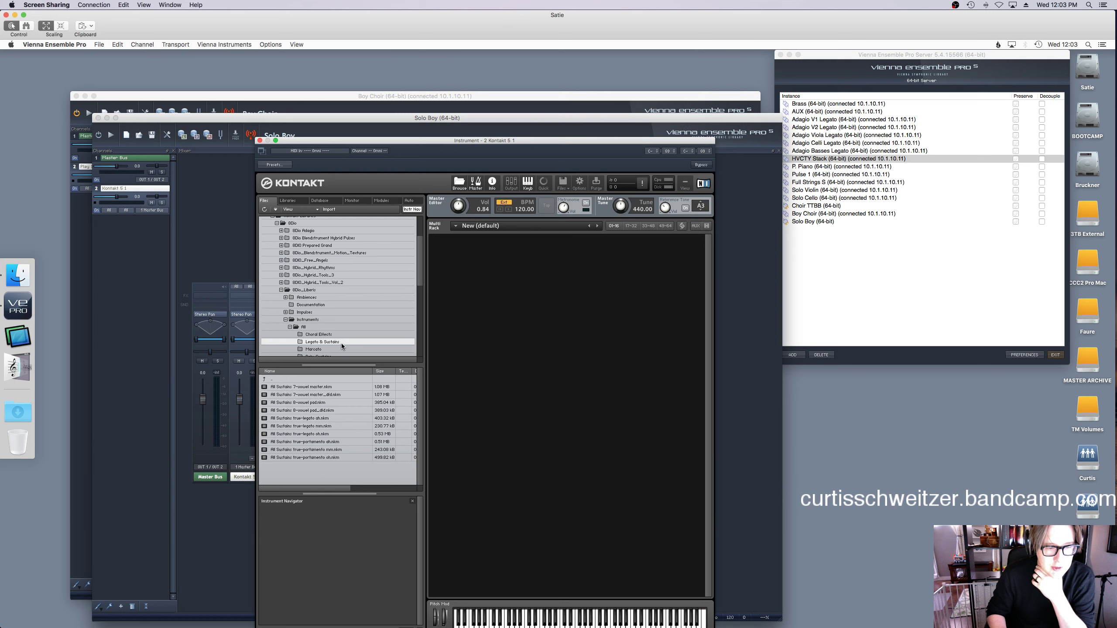
pyautogui.scroll(-3, 341, 339)
pyautogui.click(314, 294)
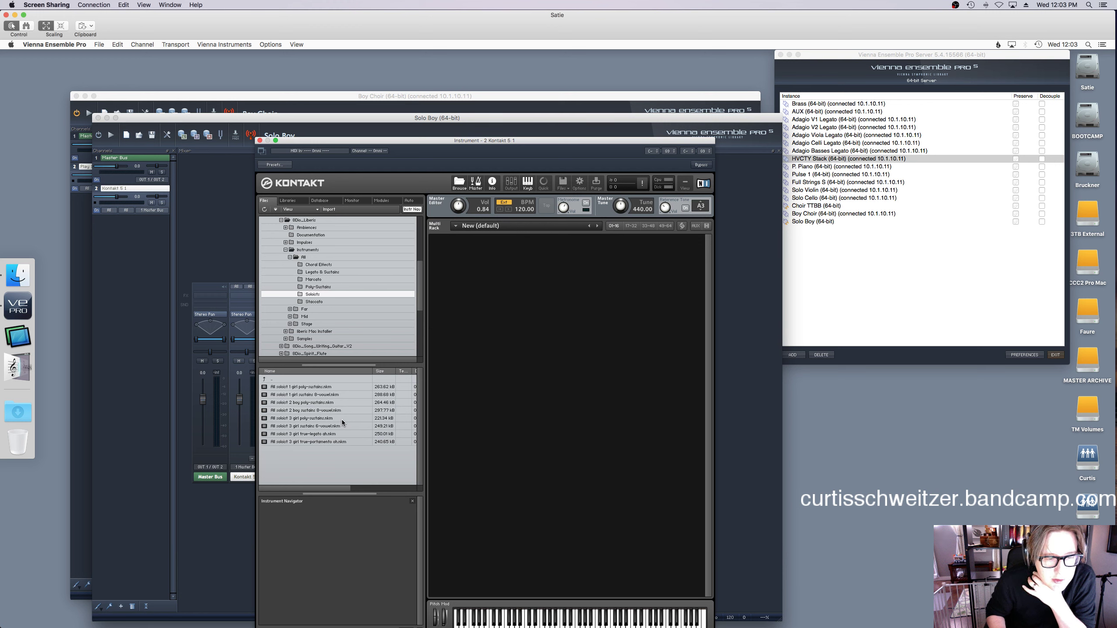
pyautogui.doubleClick(306, 402)
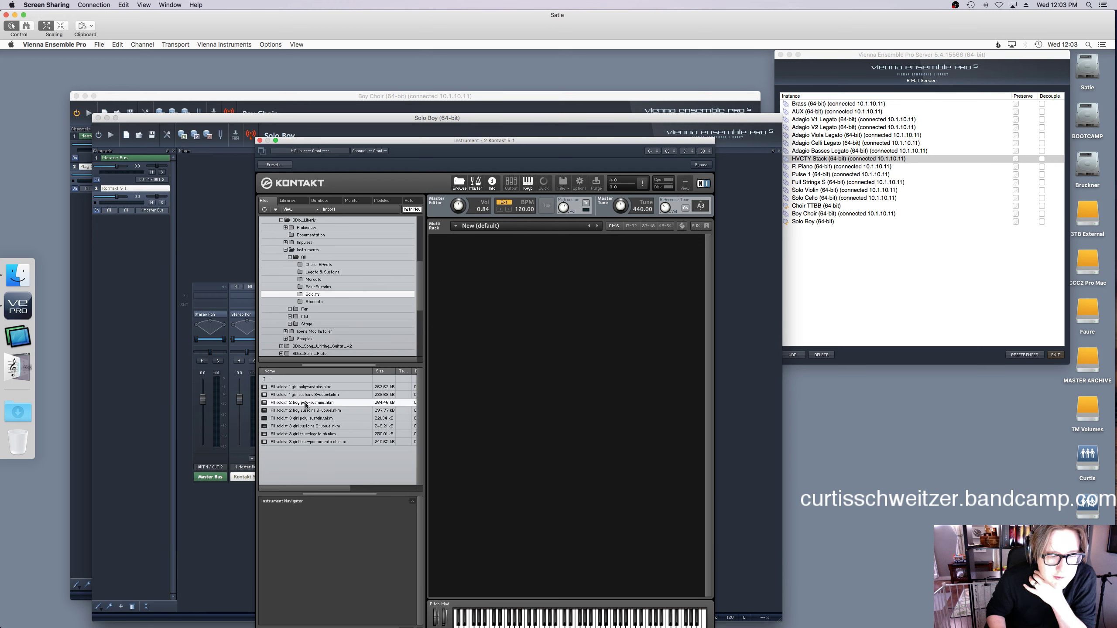
pyautogui.click(640, 241)
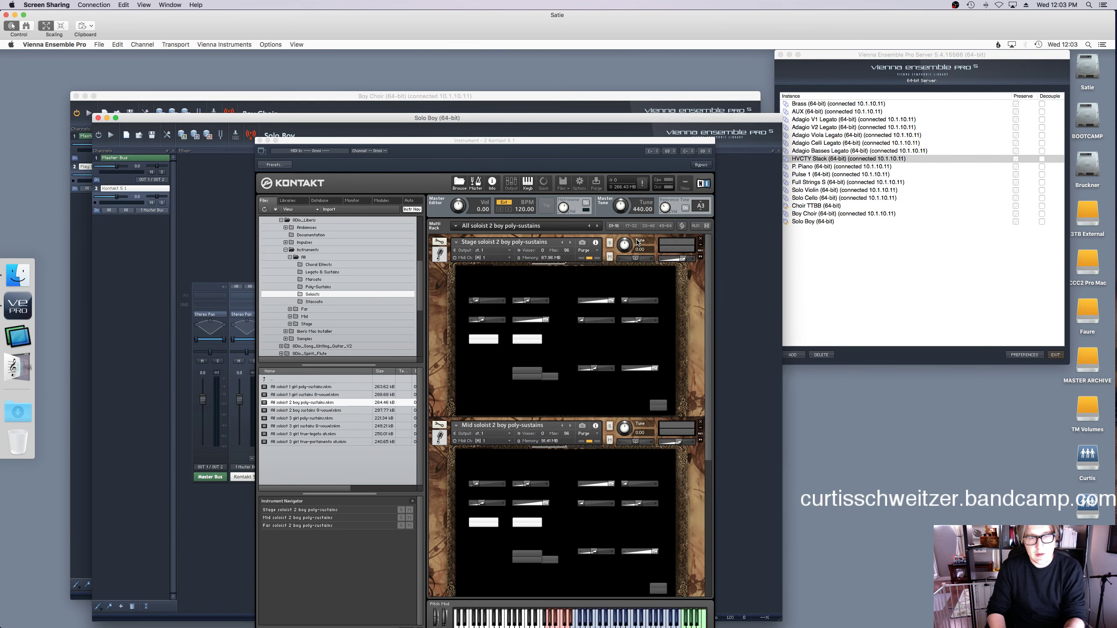
# Return to Logic Pro X and insert a stereo Vienna Ensemble Pro instrument on the Solo Boy mixer channel.
pyautogui.press('super+Tab')
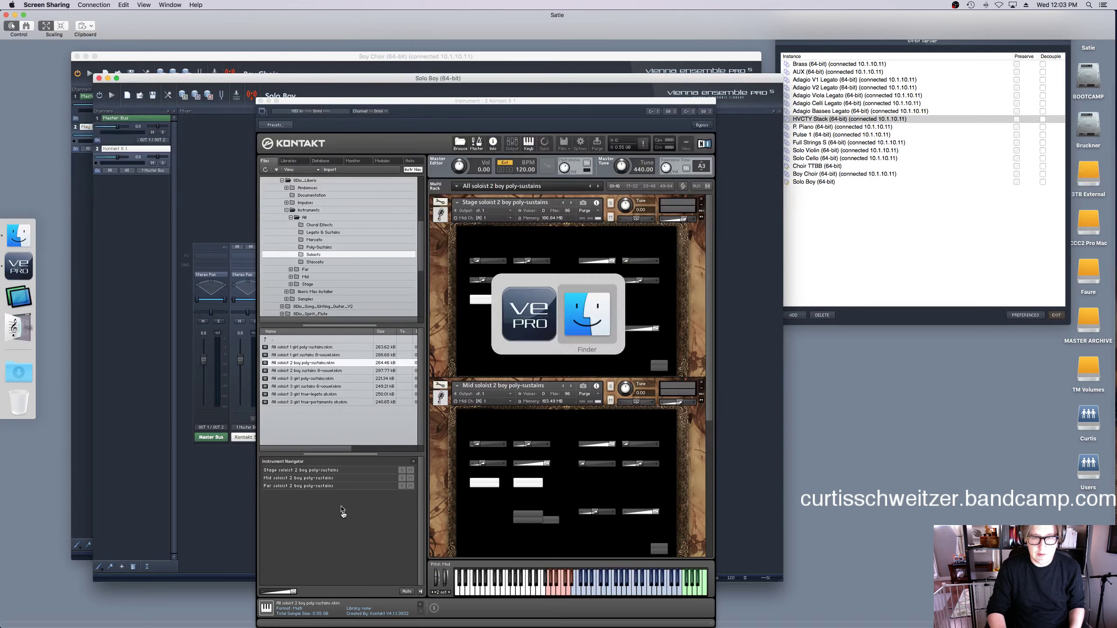
pyautogui.press('super+Tab')
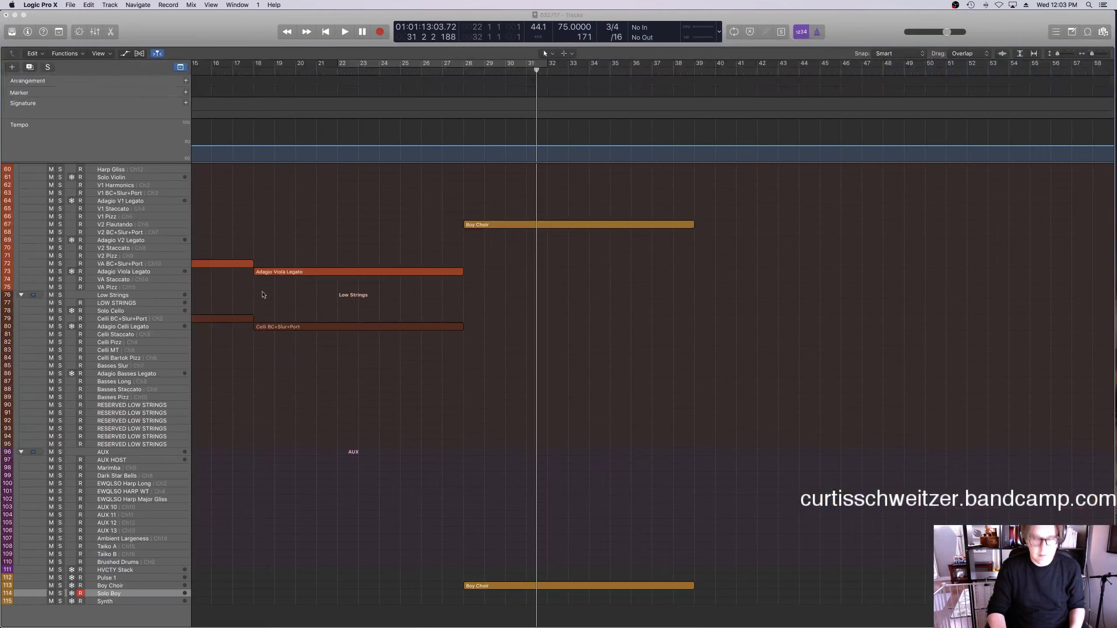
pyautogui.press('x')
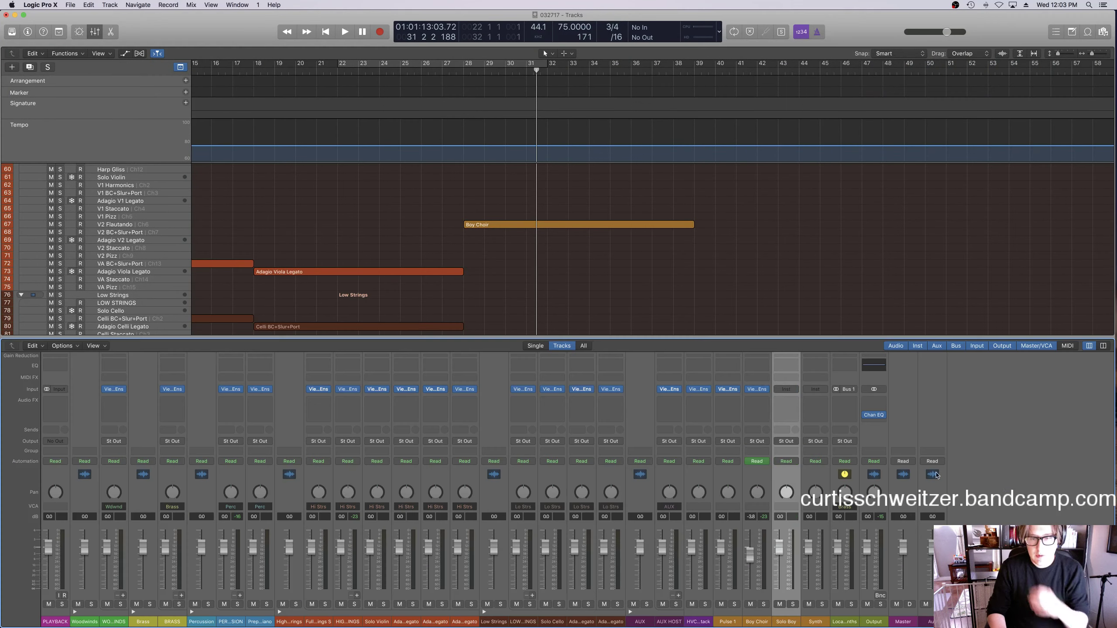
pyautogui.click(796, 390)
pyautogui.moveTo(797, 448)
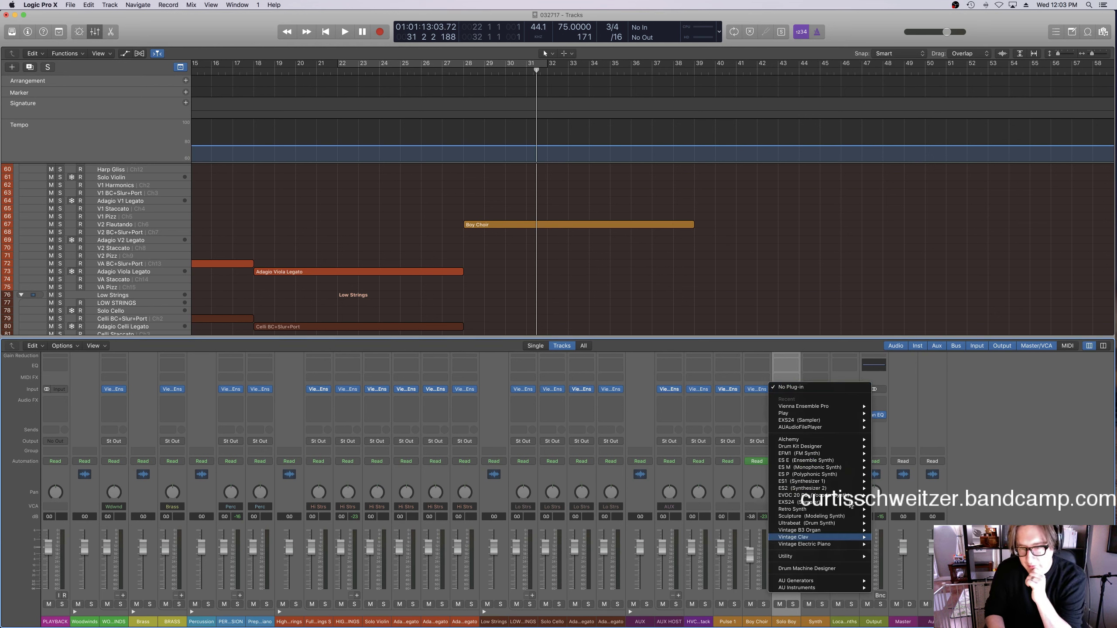
pyautogui.moveTo(842, 479)
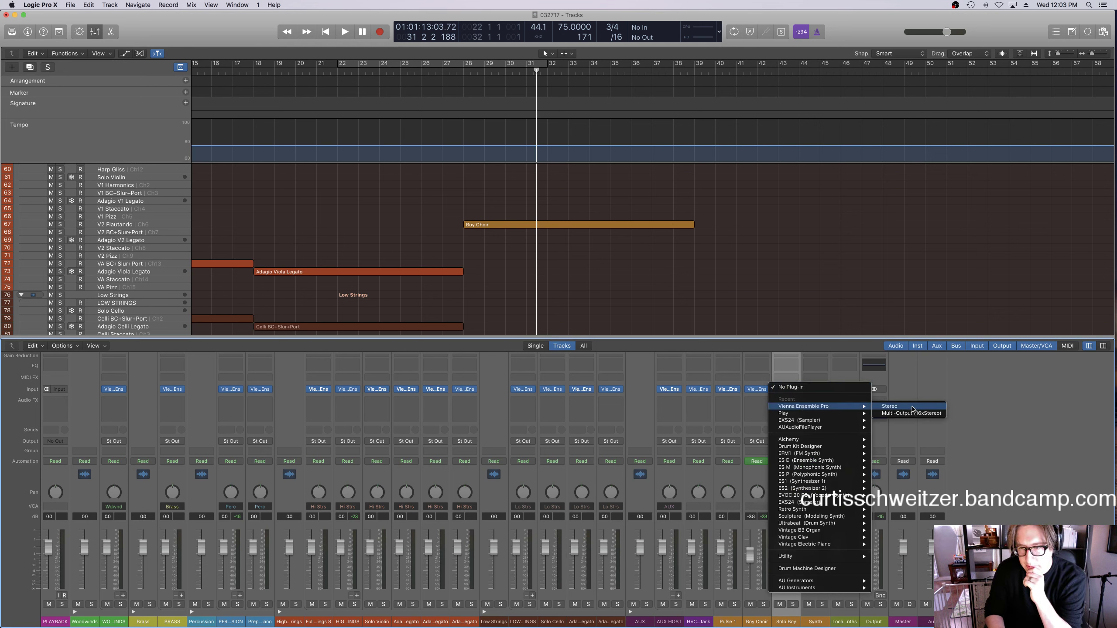
pyautogui.click(869, 411)
# Connect the plug-in to the Solo Boy instance on Satie and close its window.
pyautogui.click(130, 183)
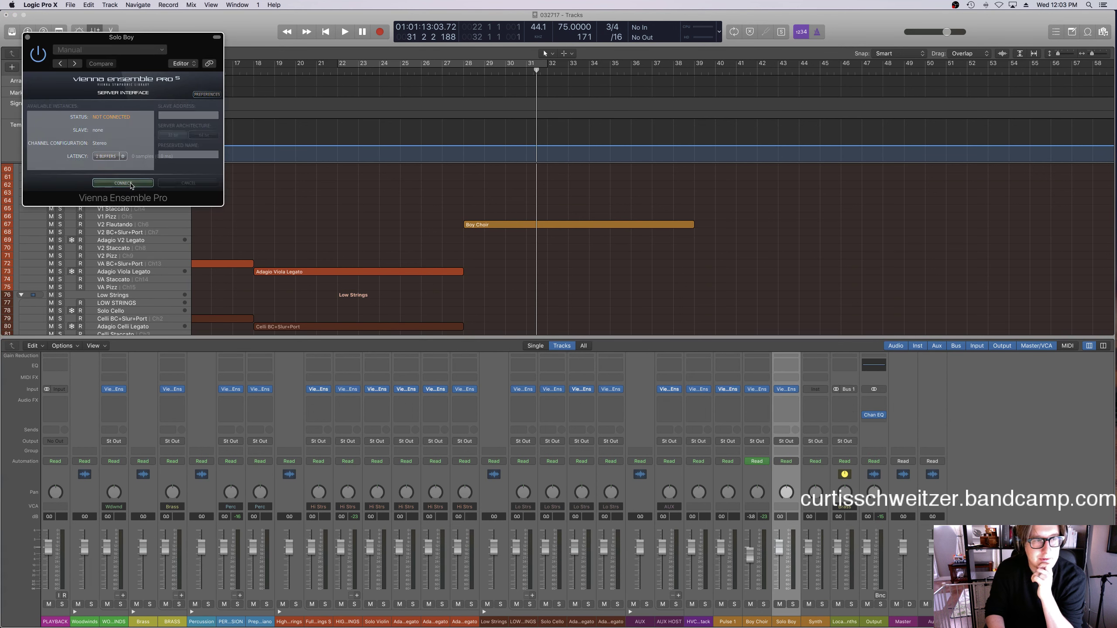
pyautogui.click(91, 128)
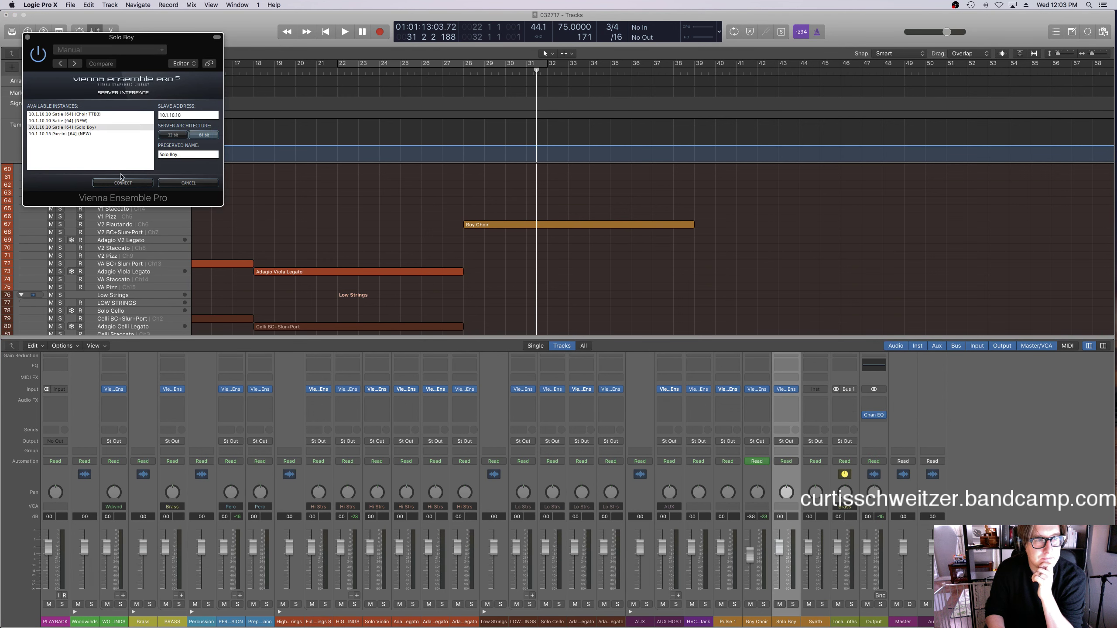
pyautogui.click(120, 182)
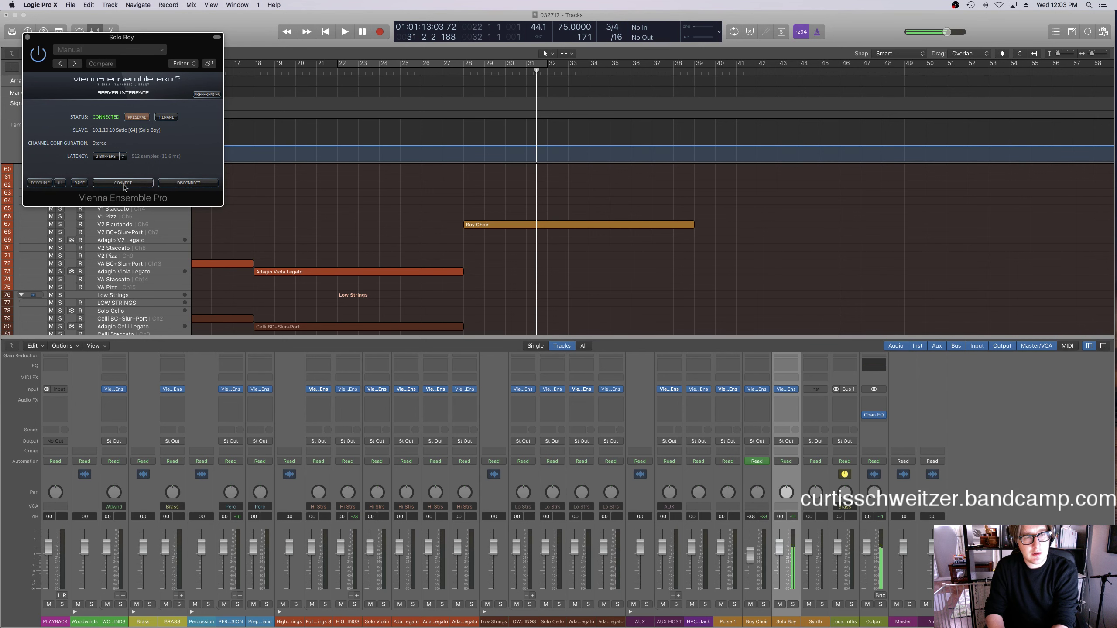
pyautogui.click(25, 36)
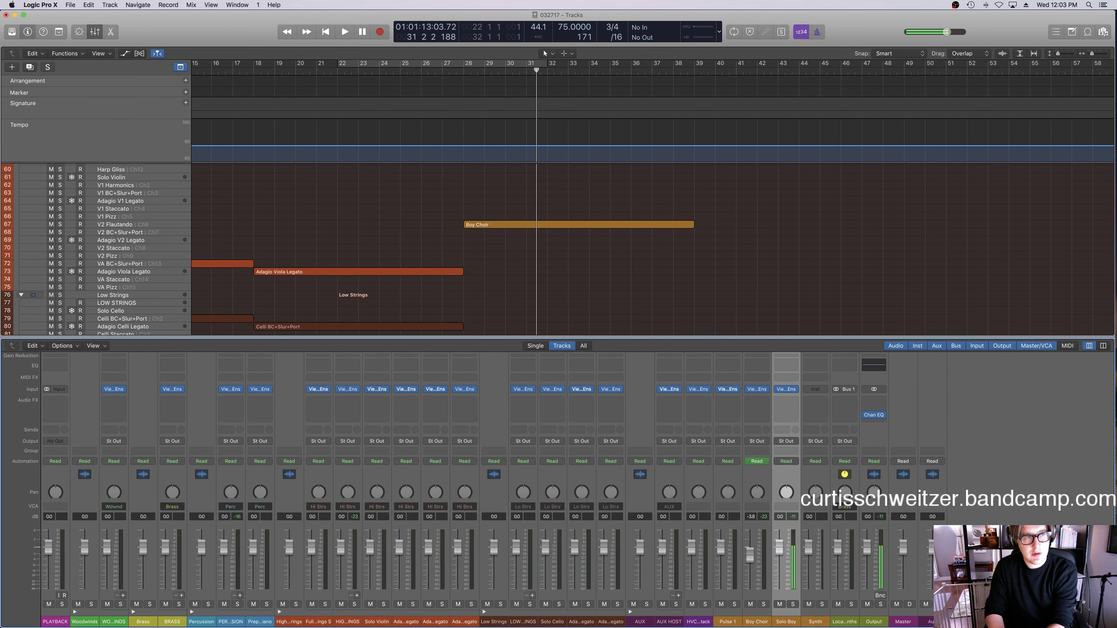
pyautogui.click(27, 31)
pyautogui.click(29, 32)
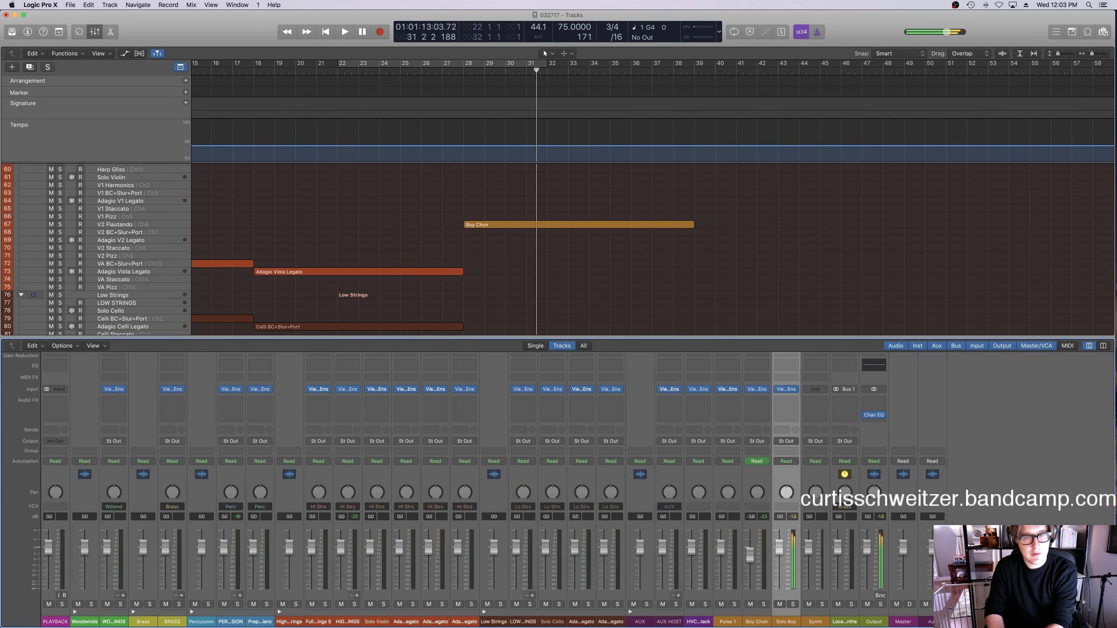
pyautogui.click(28, 31)
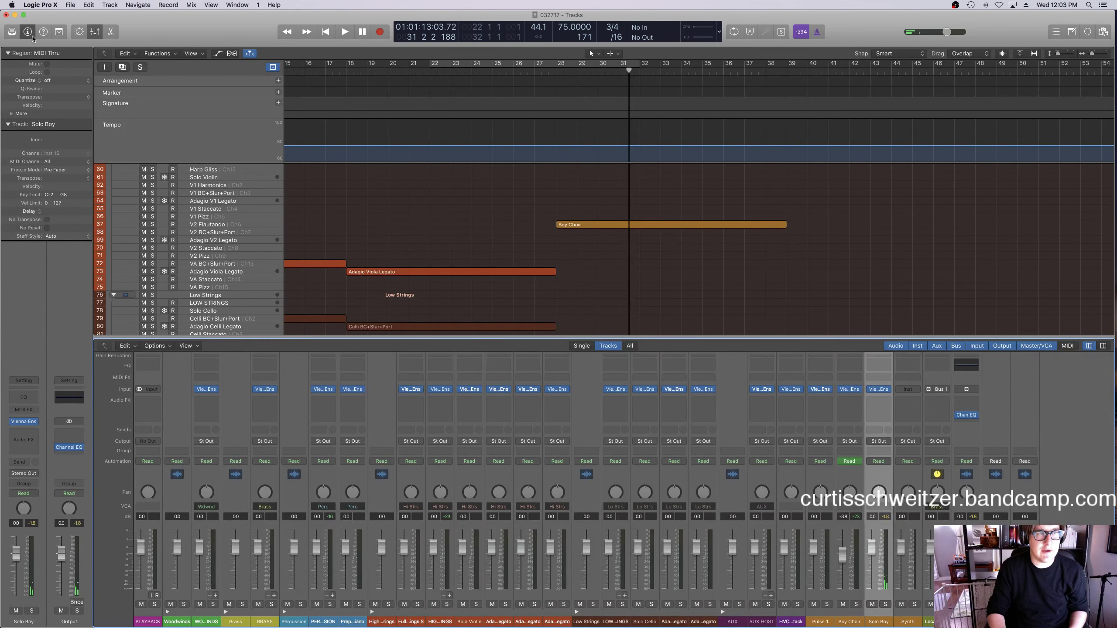
pyautogui.click(27, 31)
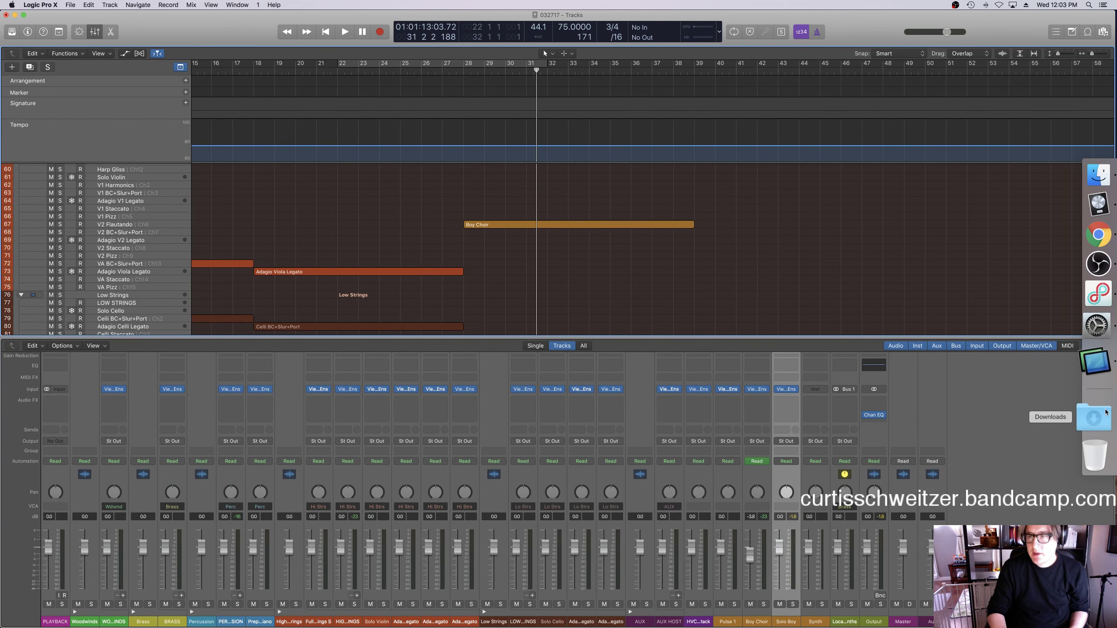
# Switch to the Satie remote screen and replace the Kontakt multi with All Sustains true-legato ah from the Legato & Sustains folder.
pyautogui.click(1094, 370)
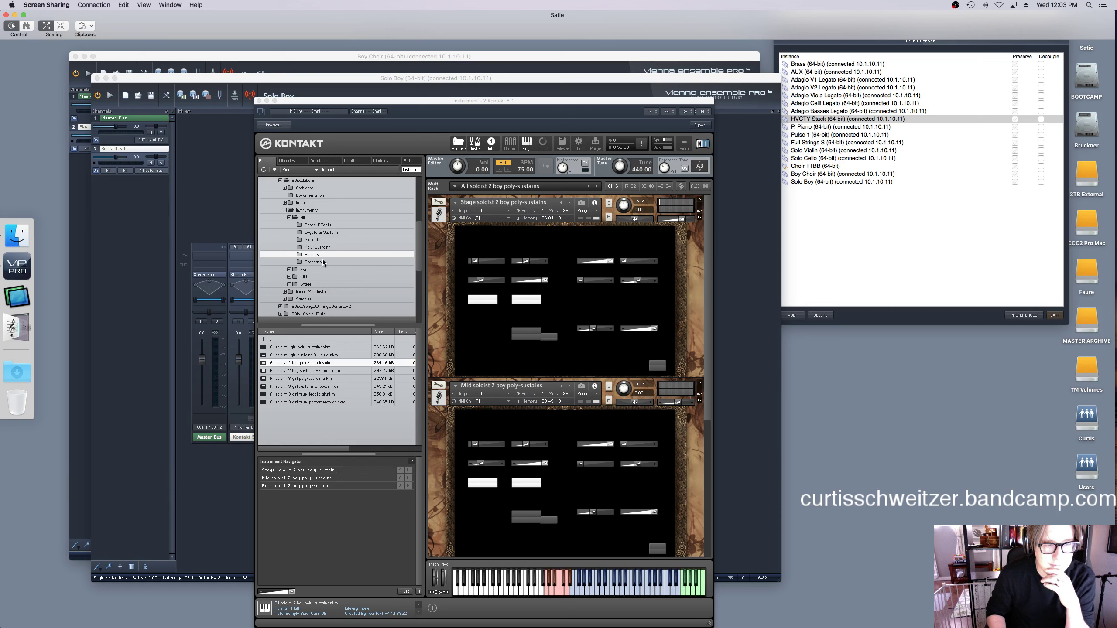
pyautogui.click(323, 232)
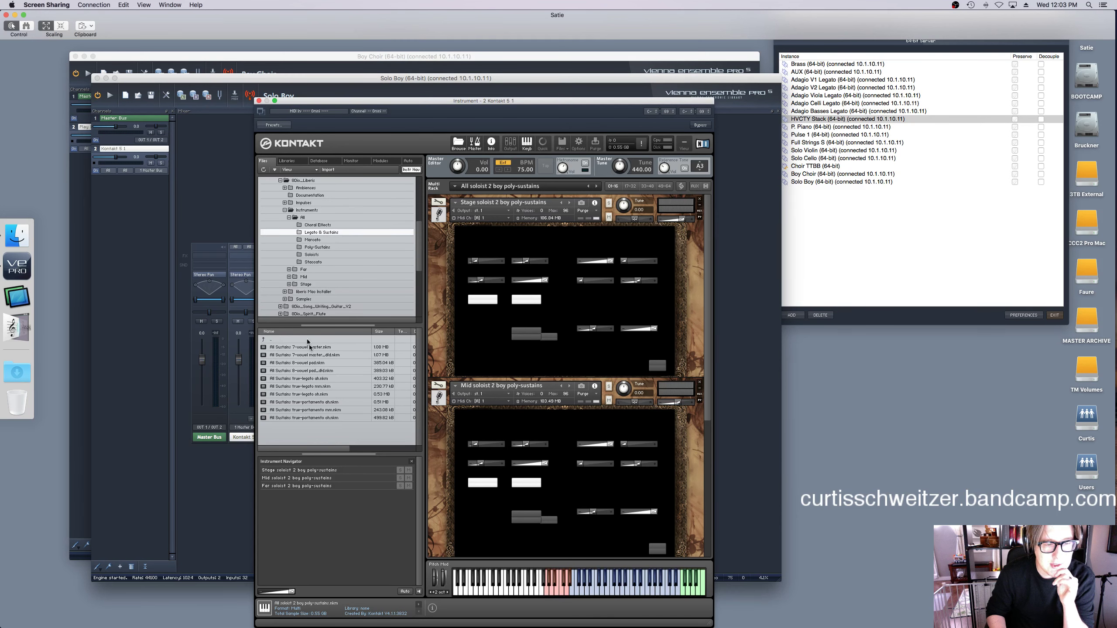
pyautogui.doubleClick(321, 380)
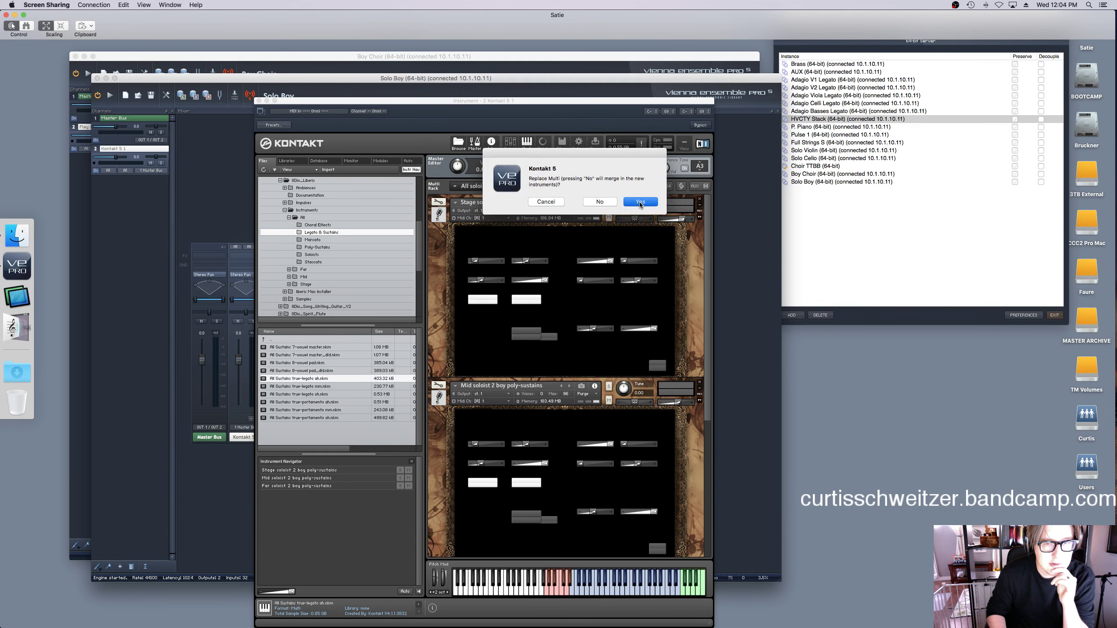
pyautogui.click(640, 202)
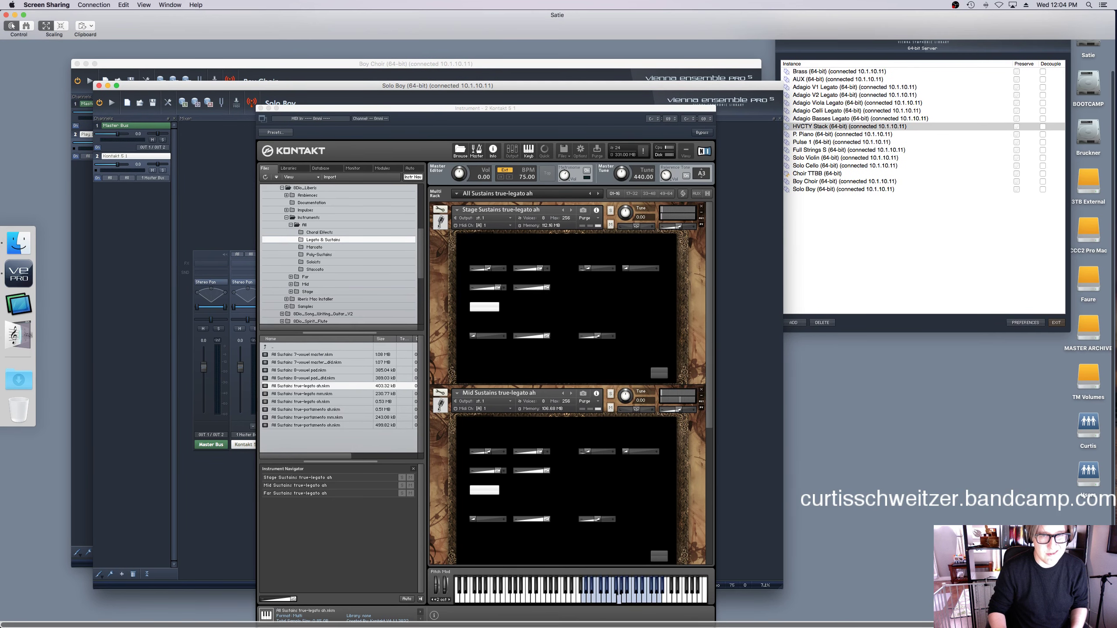
# Return to Logic Pro X, play the passage before bar 28 onward to audition the Solo Boy sound, and reset the playhead to bar 28.
pyautogui.click(16, 15)
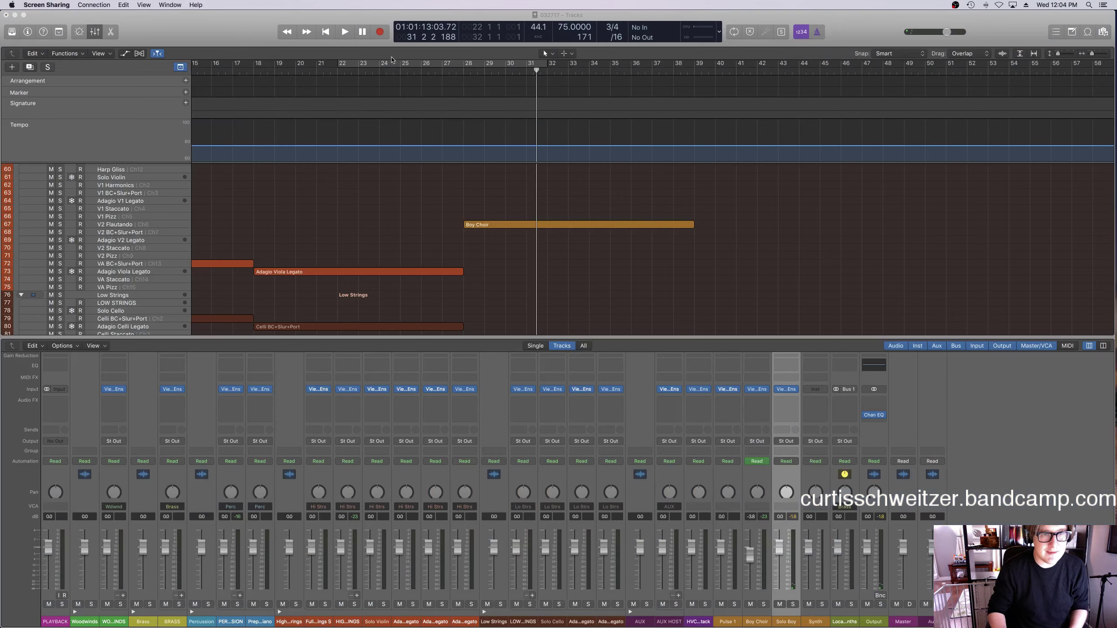
pyautogui.click(450, 73)
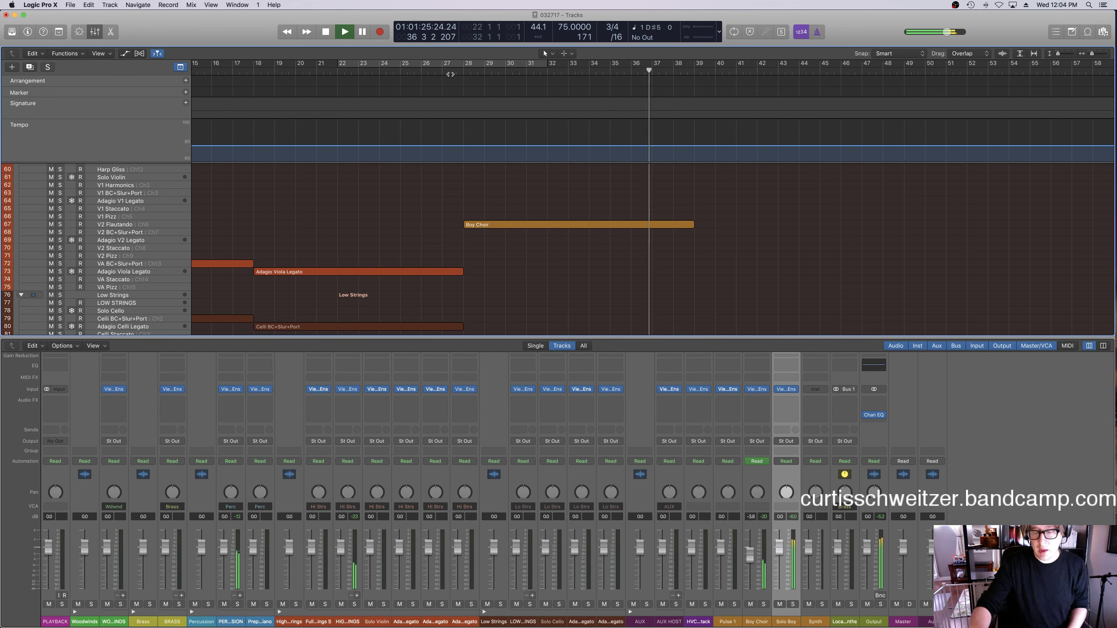
pyautogui.press('space')
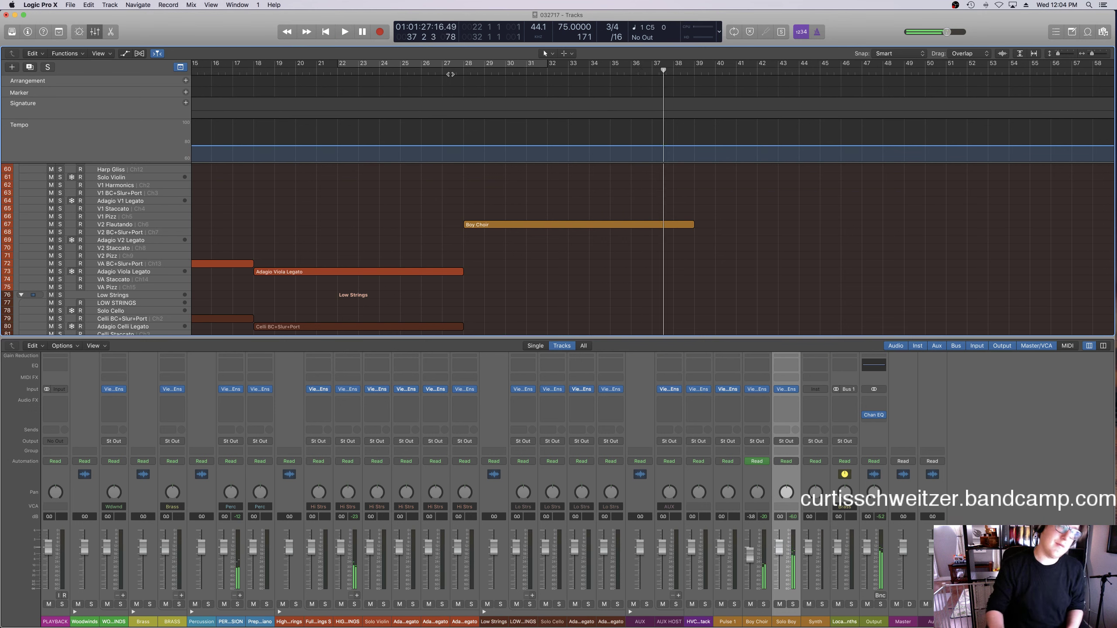
pyautogui.click(461, 71)
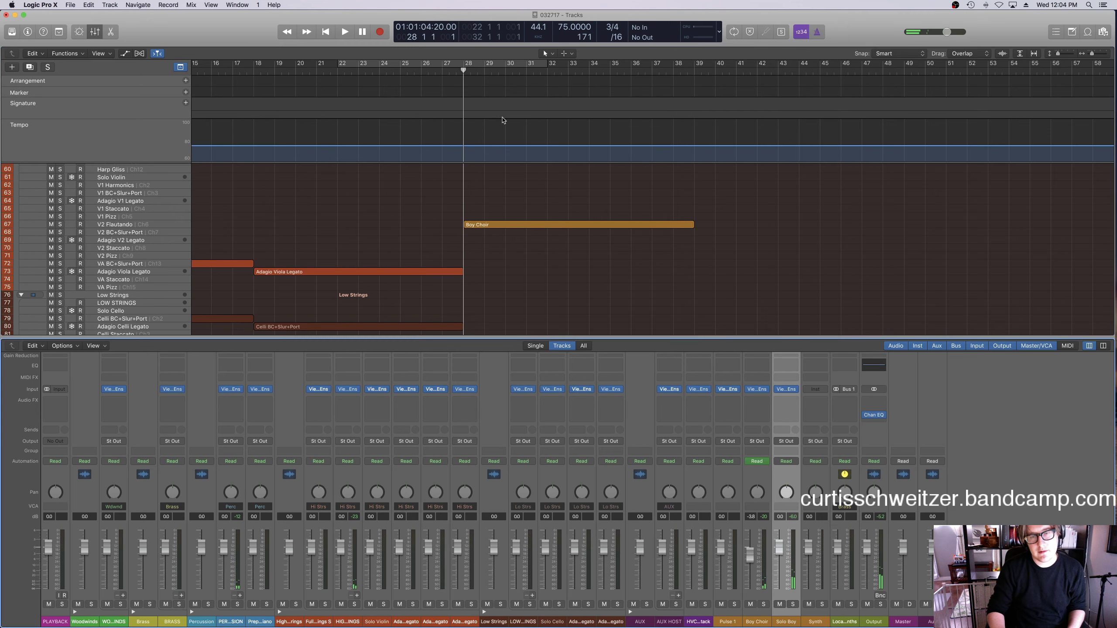
# On the Satie remote screen, try the All soloist 1 girl poly-sustains and 1 girl sustains 8-vowel multis from the Soloists folder.
pyautogui.click(1097, 354)
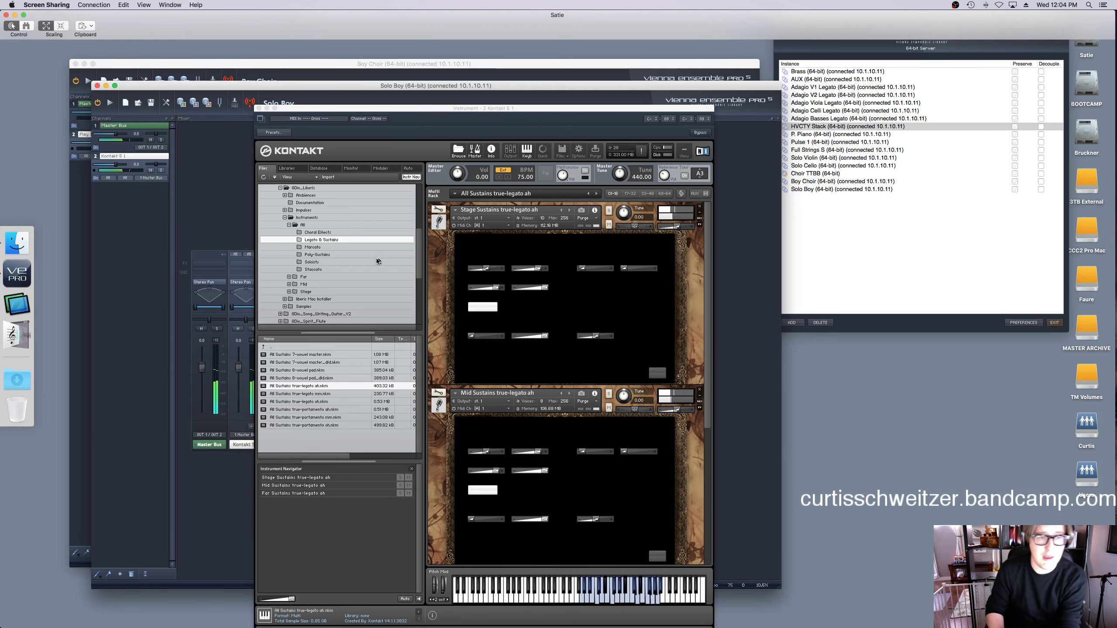
pyautogui.click(334, 261)
pyautogui.click(327, 354)
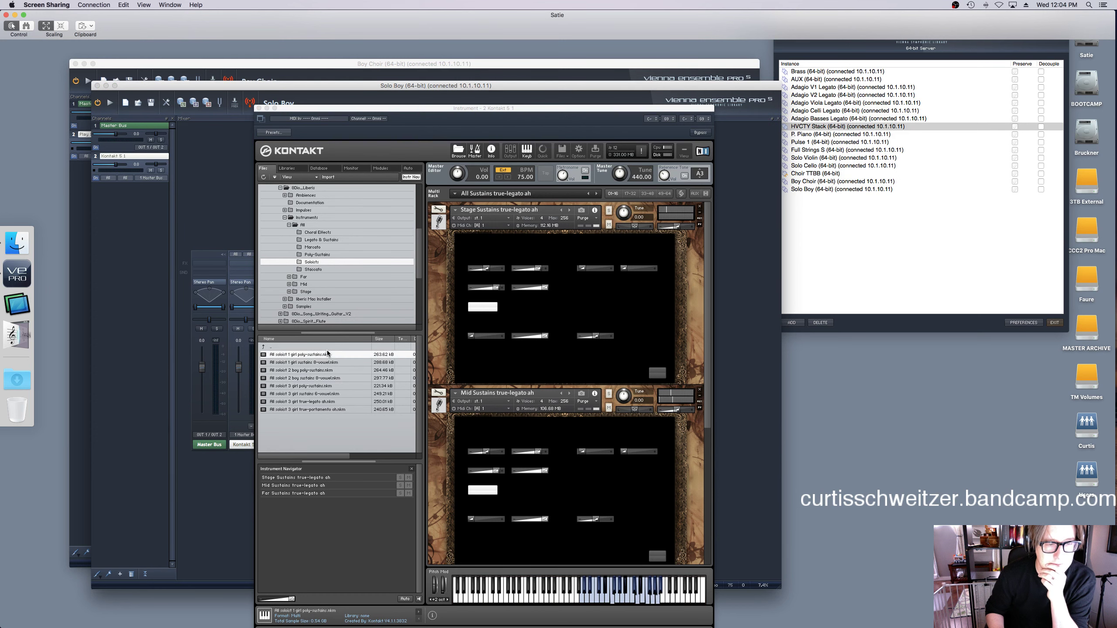
pyautogui.doubleClick(328, 354)
pyautogui.click(627, 212)
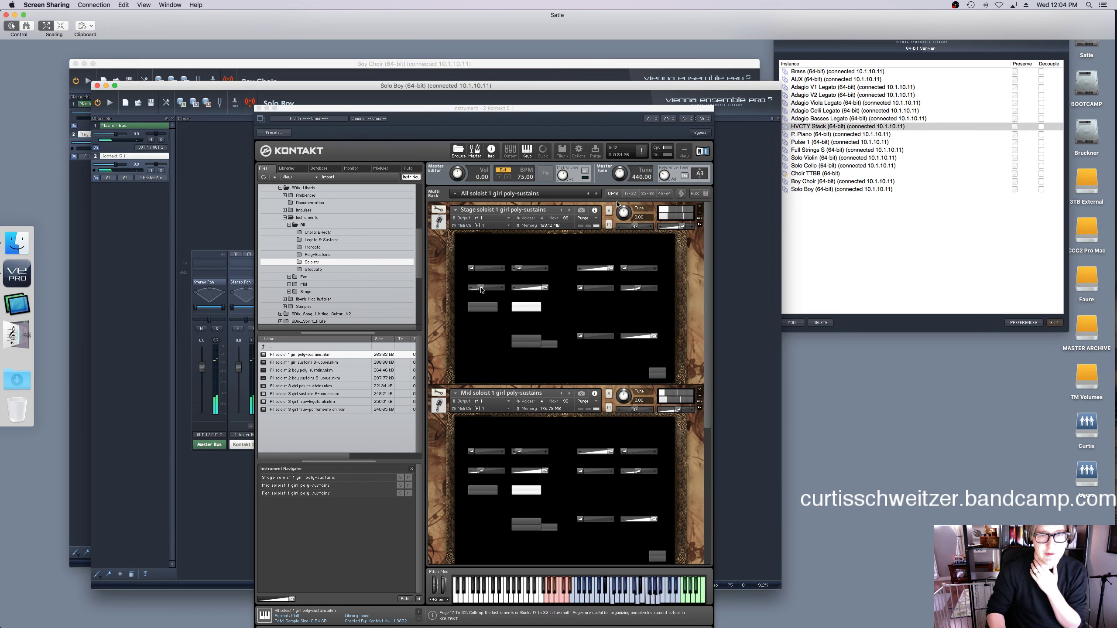
pyautogui.doubleClick(320, 363)
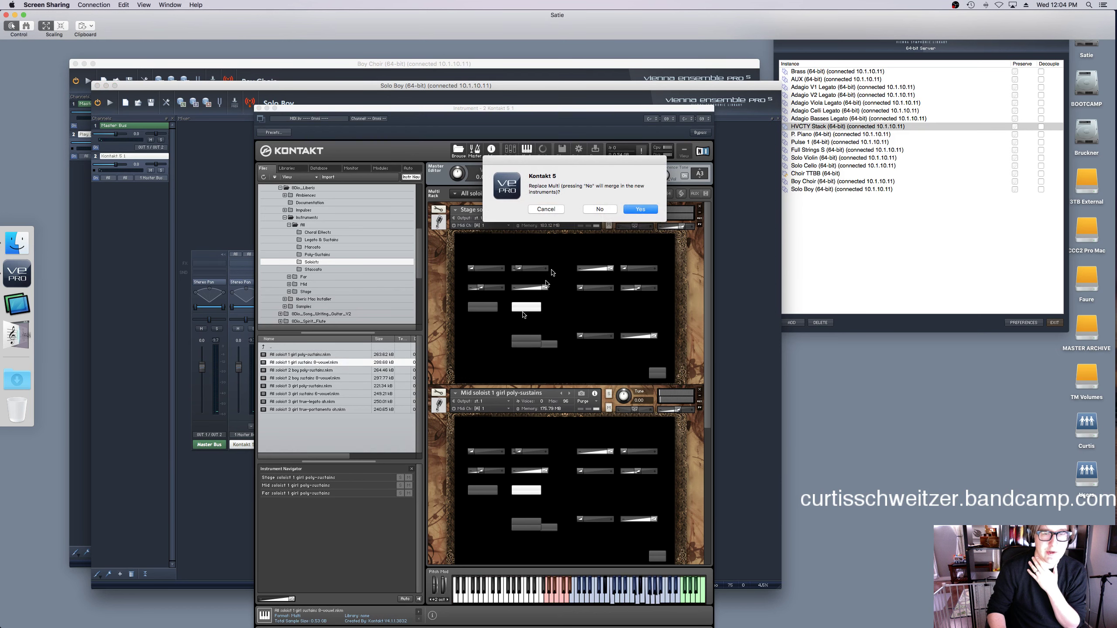
pyautogui.click(636, 214)
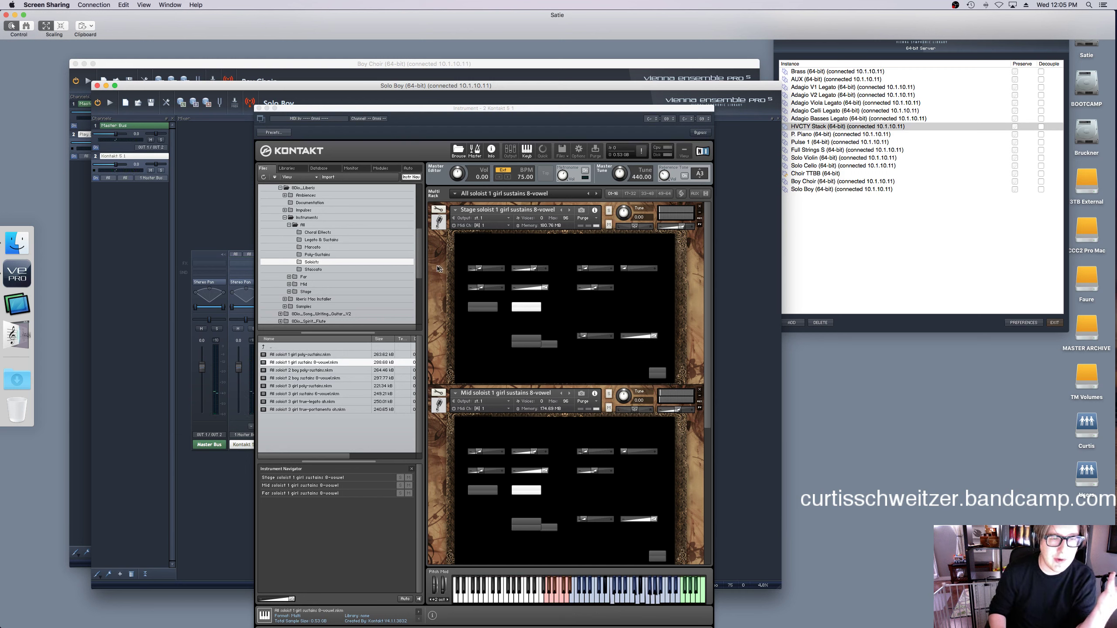
# Load the All Sustains 8-vowel pad multi from the Legato & Sustains folder and replace it with All Sustains true-legato mm.
pyautogui.click(329, 241)
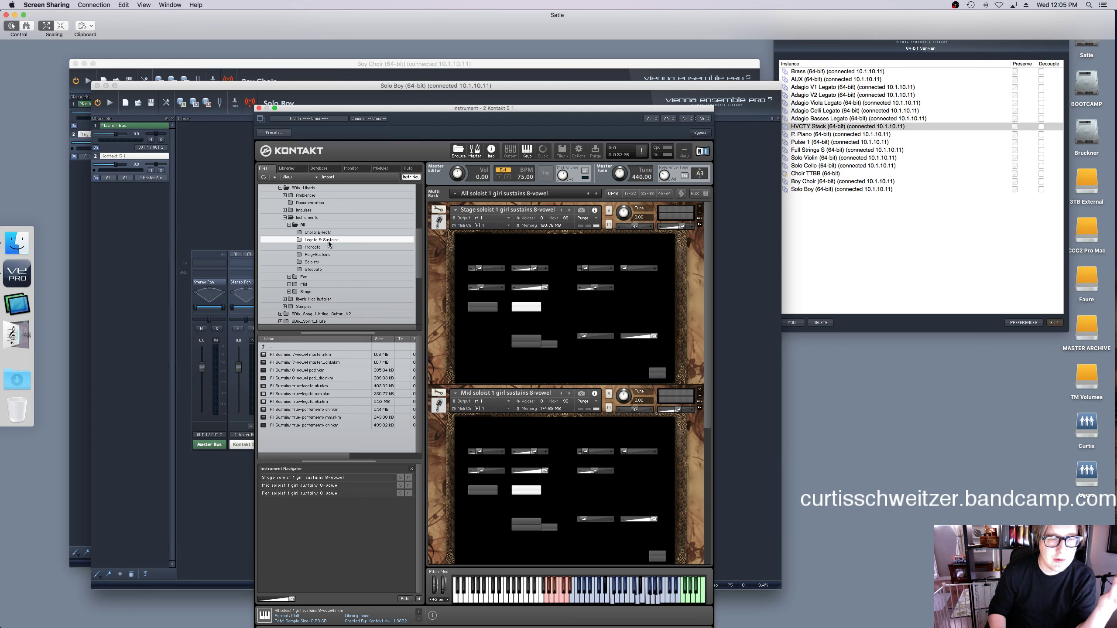
pyautogui.doubleClick(328, 372)
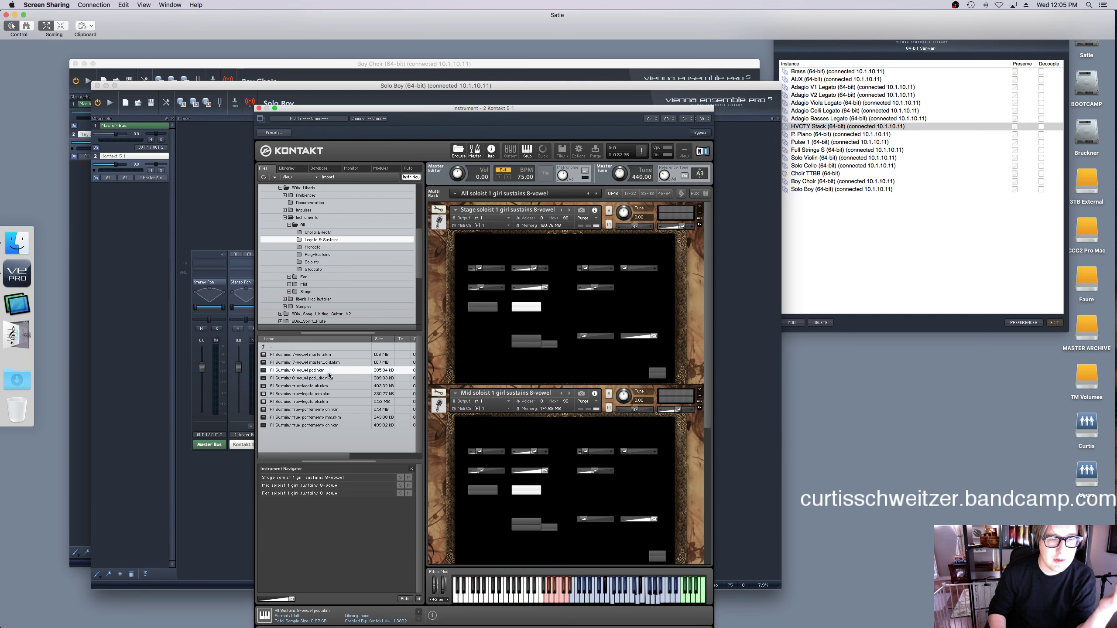
pyautogui.click(639, 209)
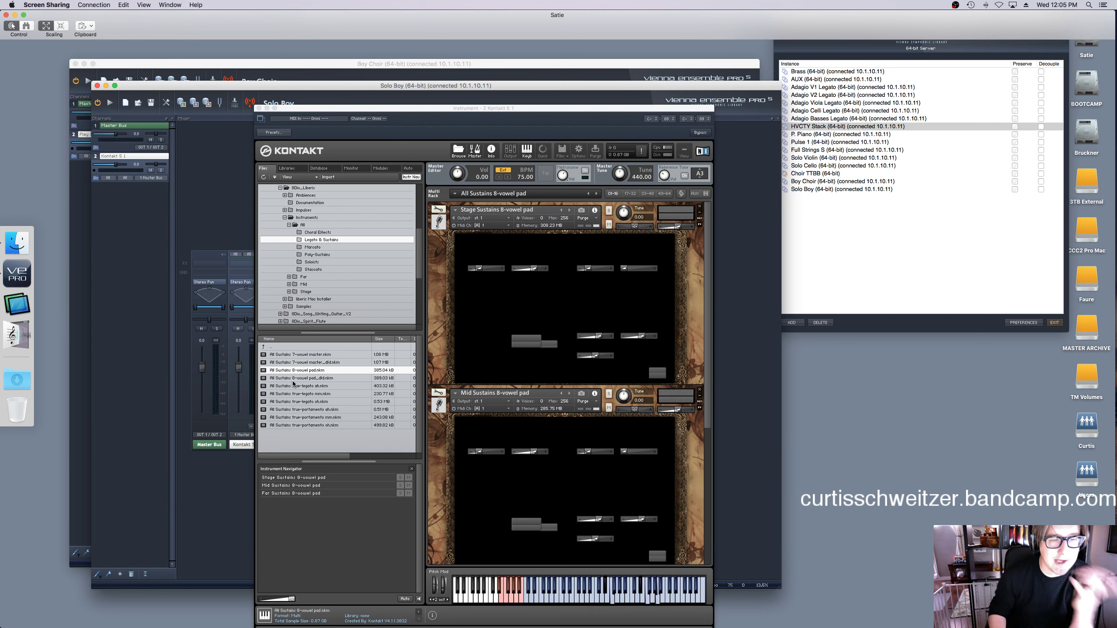
pyautogui.moveTo(324, 395); pyautogui.dragTo(513, 284)
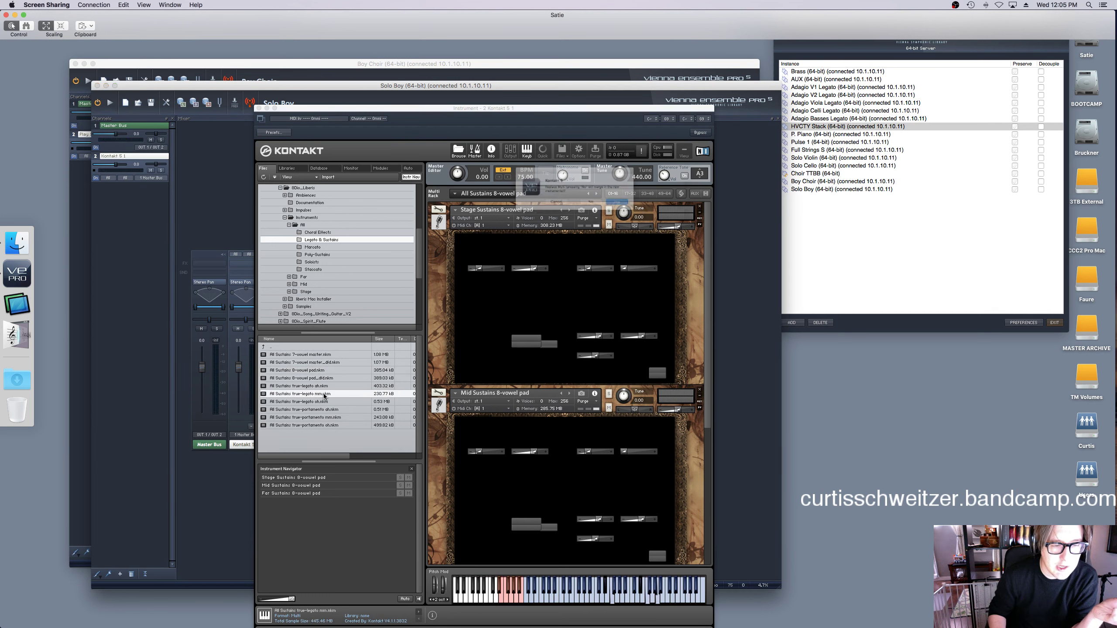
pyautogui.click(631, 210)
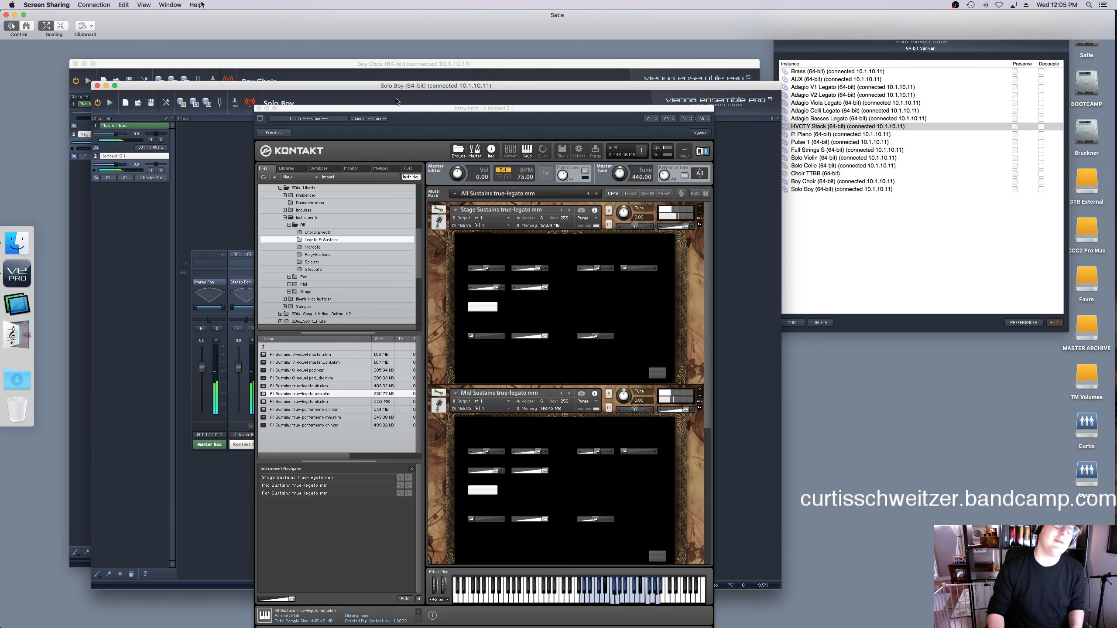
# Insert the East West QL Spaces reverb on the Kontakt channel of the Solo Boy instance.
pyautogui.click(244, 282)
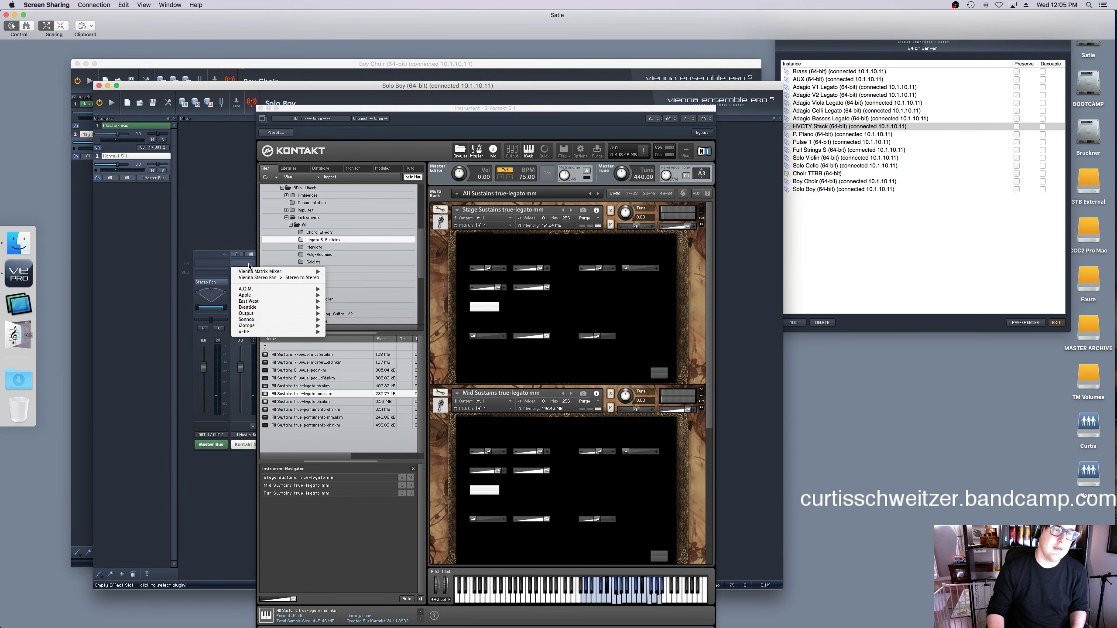
pyautogui.moveTo(298, 301)
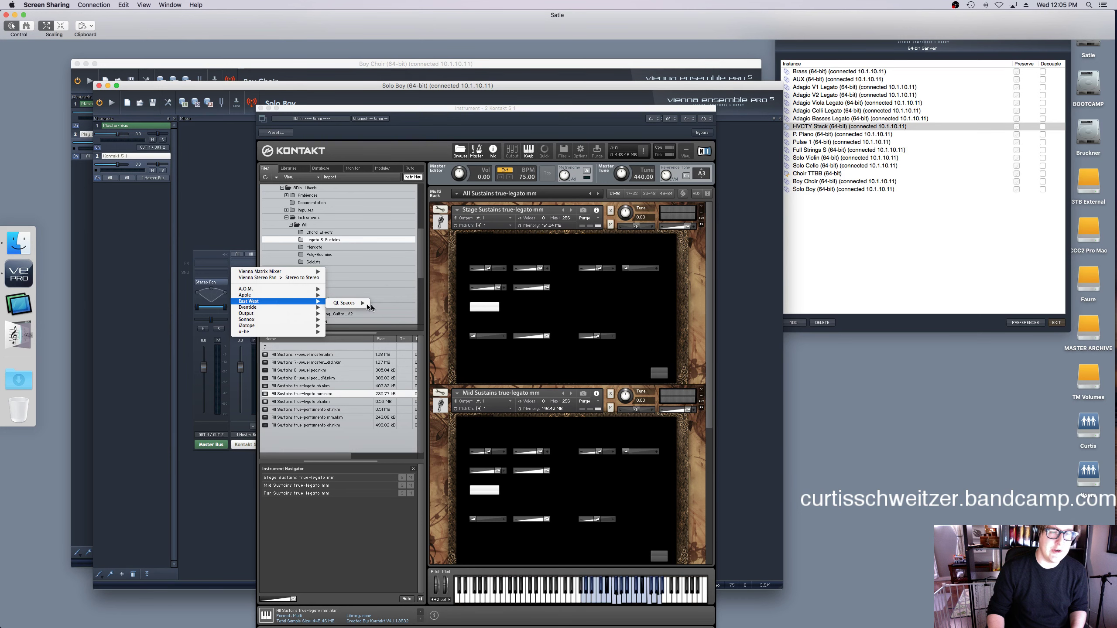
pyautogui.click(391, 306)
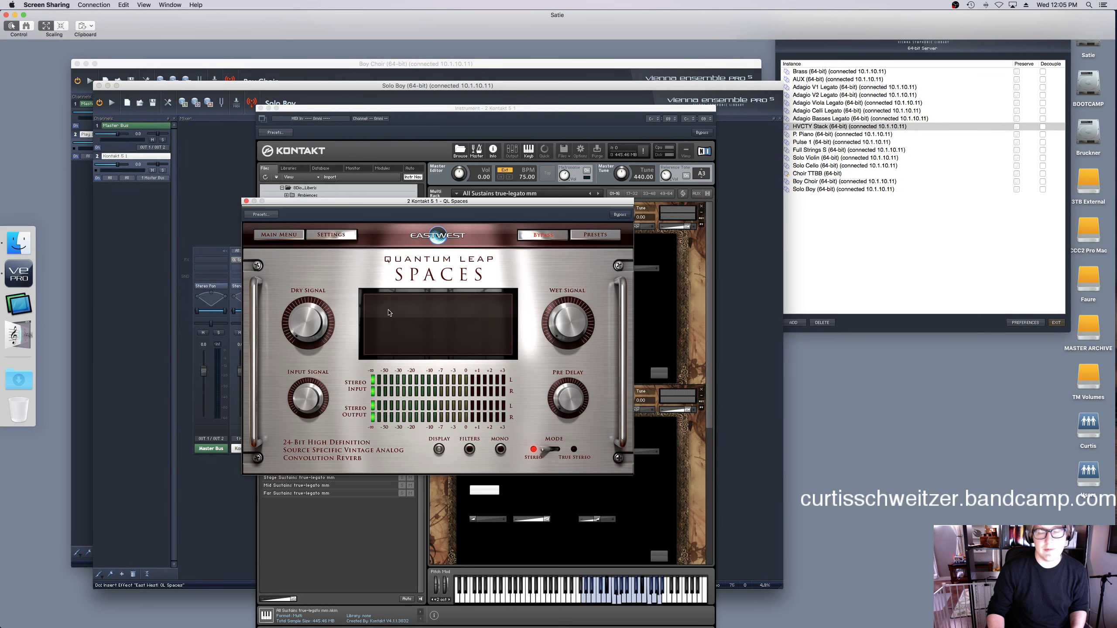
# Load the S. Cal. Hall Choir TS RR 3.7s reverb preset from the Choir folder of Instrument Specific Tour.
pyautogui.click(581, 233)
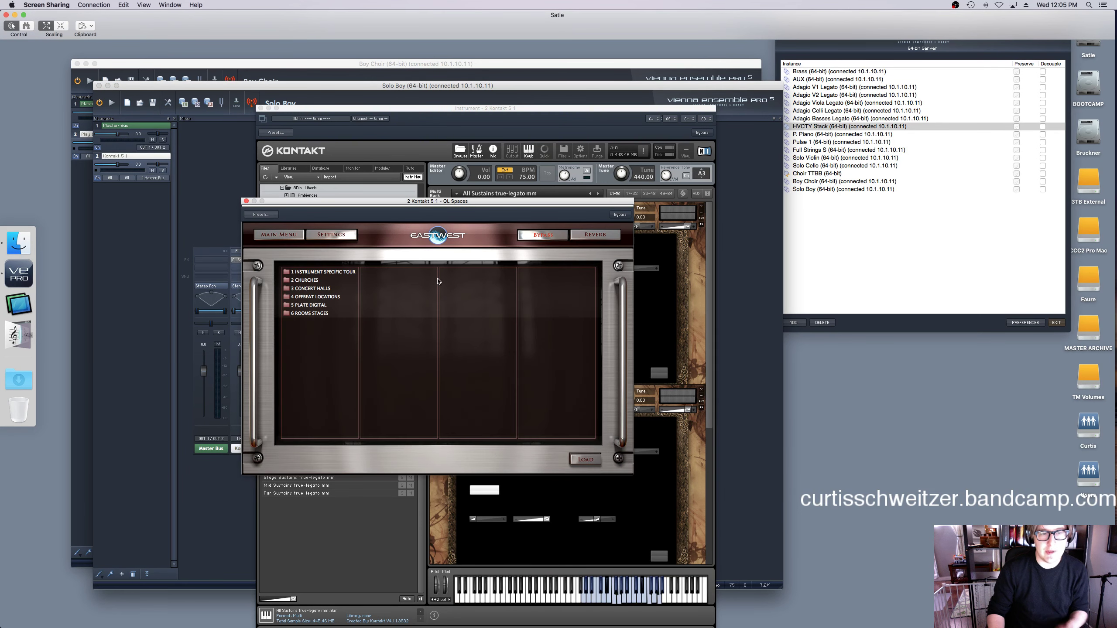
pyautogui.click(304, 280)
pyautogui.click(343, 272)
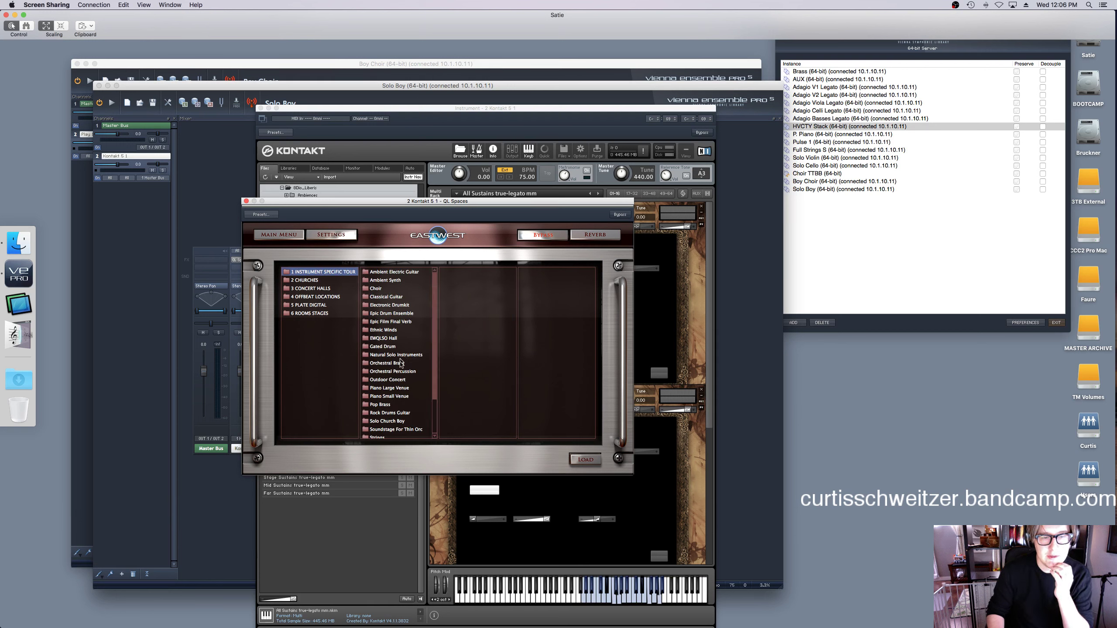
pyautogui.click(377, 289)
pyautogui.doubleClick(487, 330)
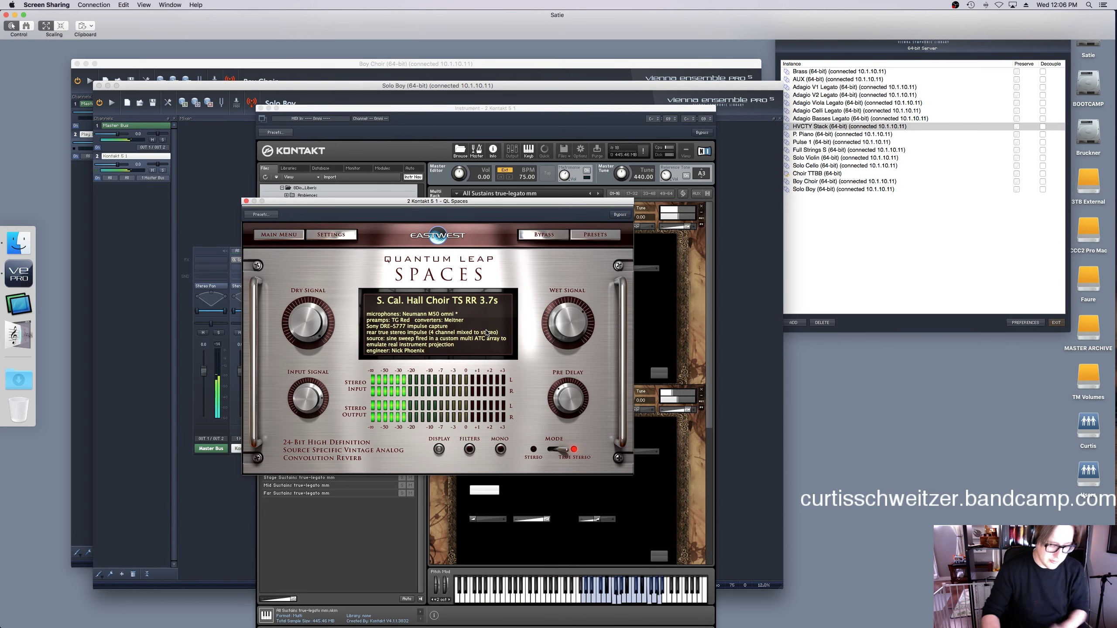
# Return to Logic Pro X, play the Boy Choir passage to audition the Solo Boy sound, and reset the playhead to bar 28.
pyautogui.press('ctrl+super+f')
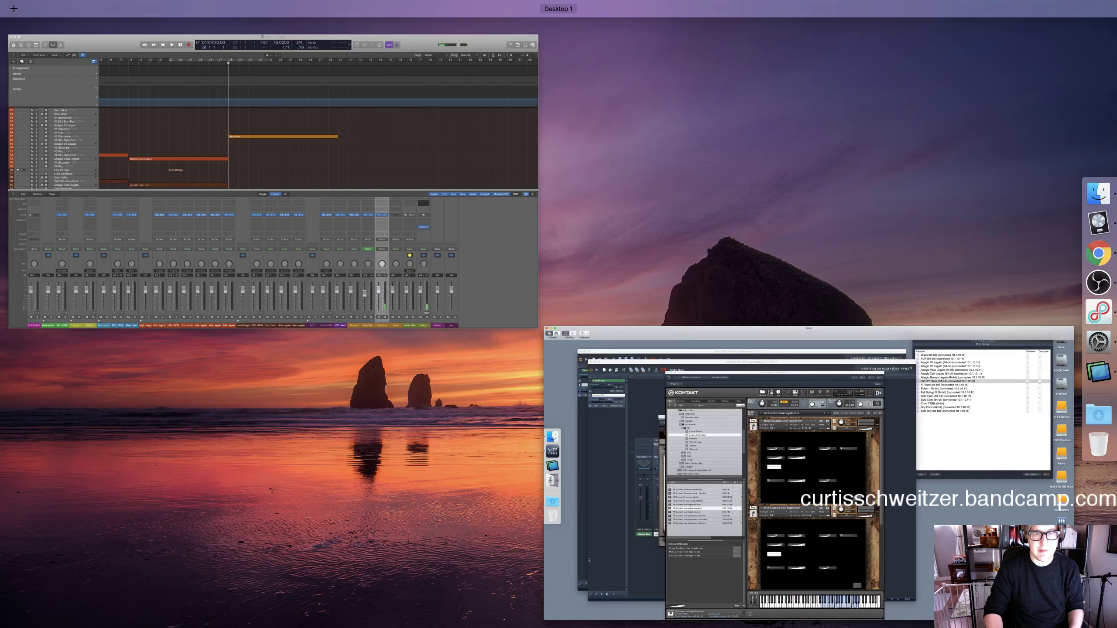
pyautogui.click(106, 97)
pyautogui.press('ctrl+super+f')
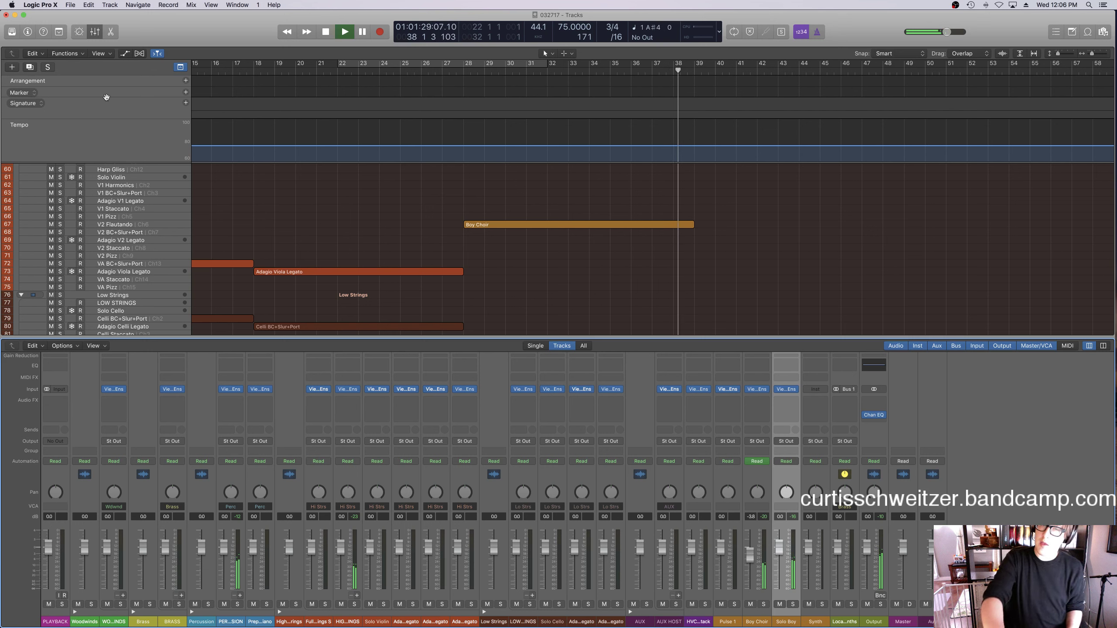
pyautogui.press('space')
pyautogui.click(455, 69)
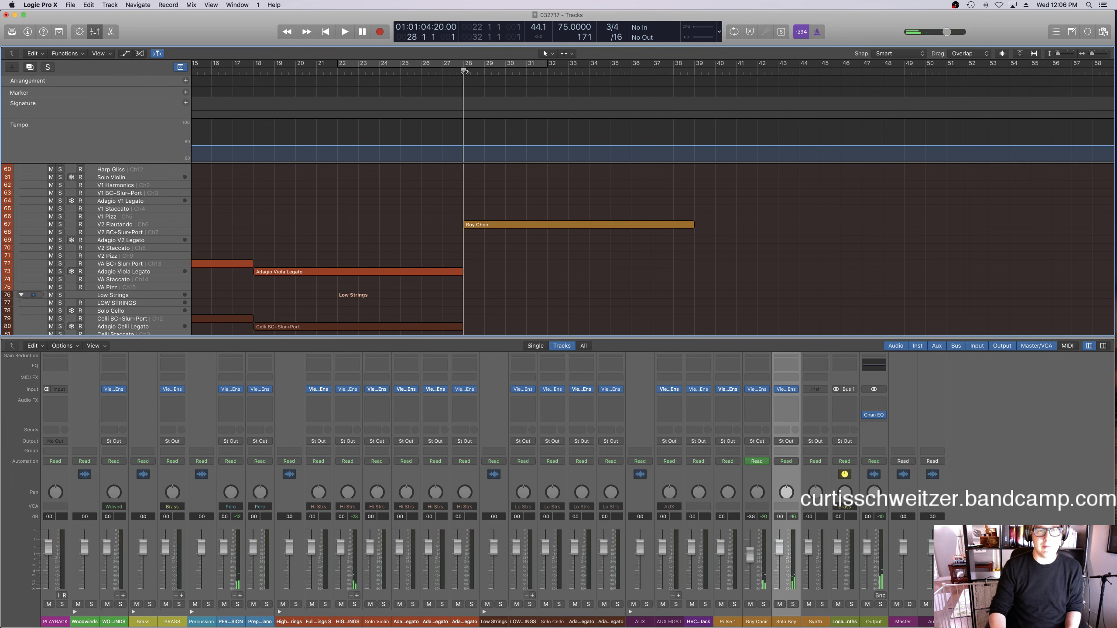
# Record repeated takes of the Solo Boy part from bar 28, running the final take to bar 39.
pyautogui.press('space')
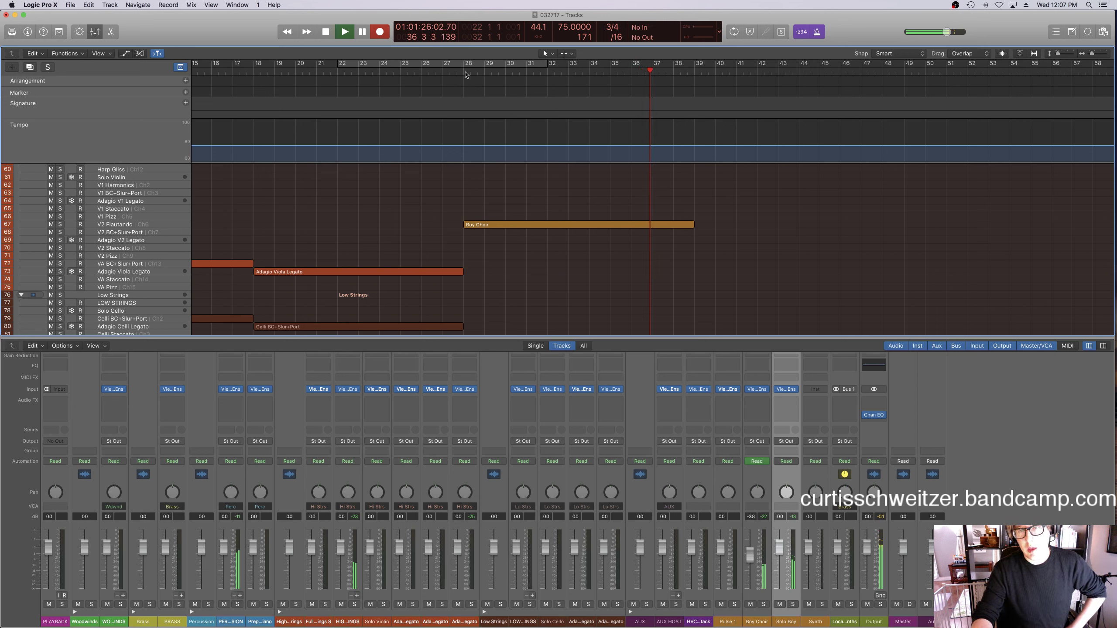
pyautogui.press('space')
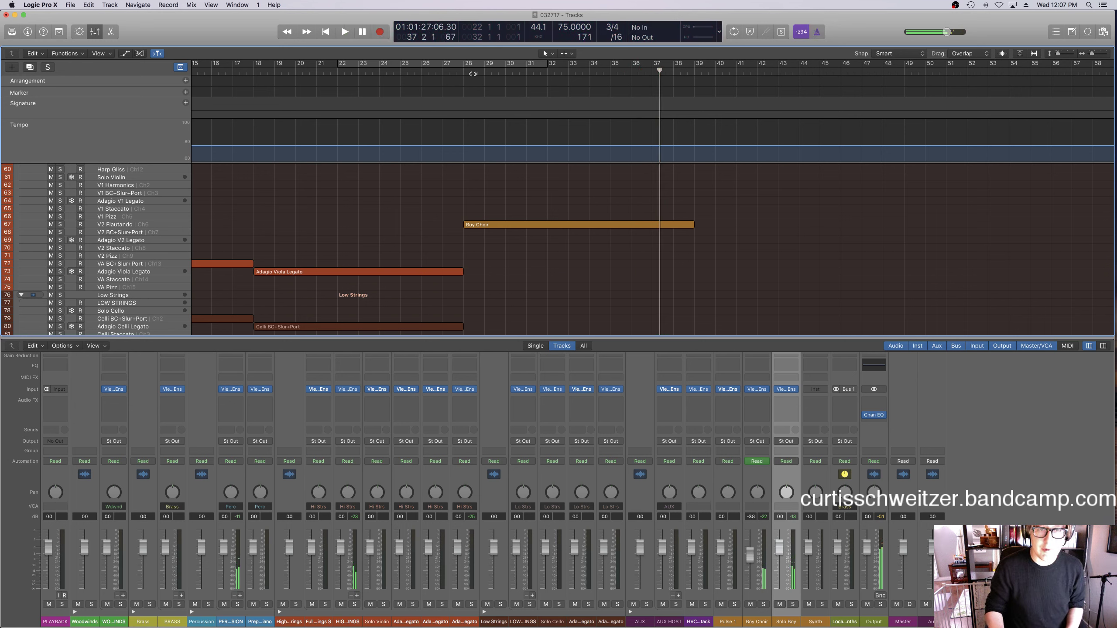
pyautogui.press('space')
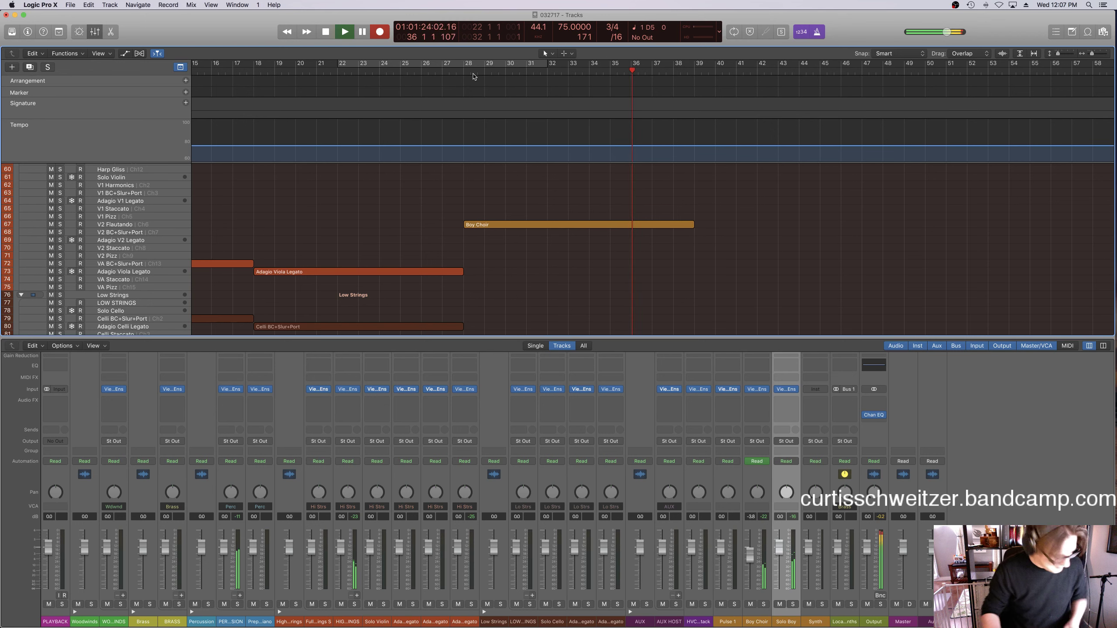
pyautogui.press('space')
pyautogui.press('space')
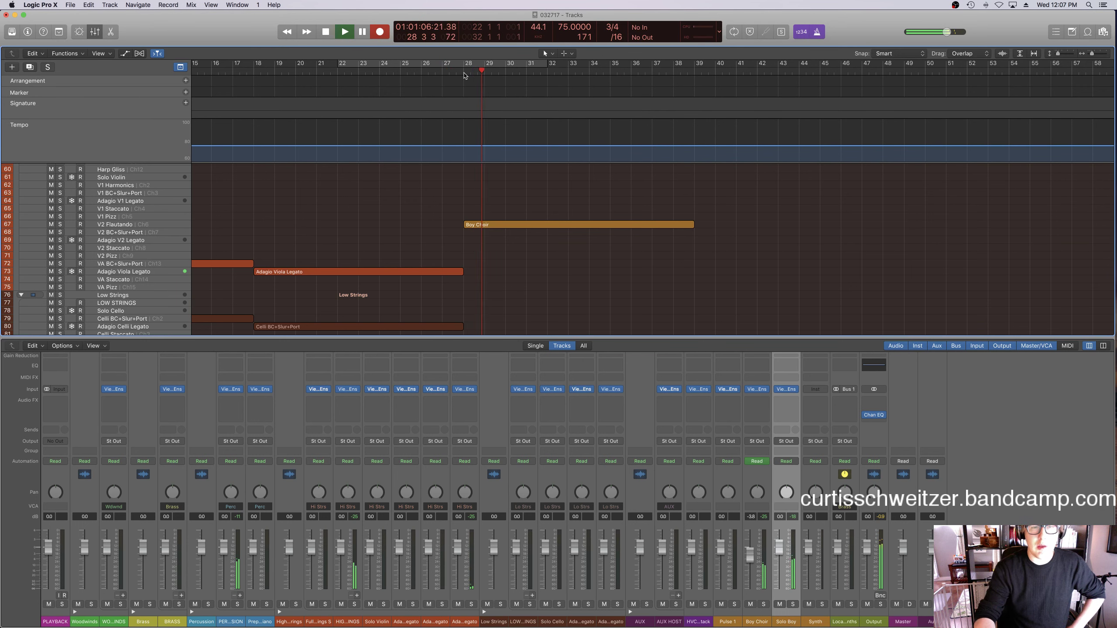
pyautogui.press('space')
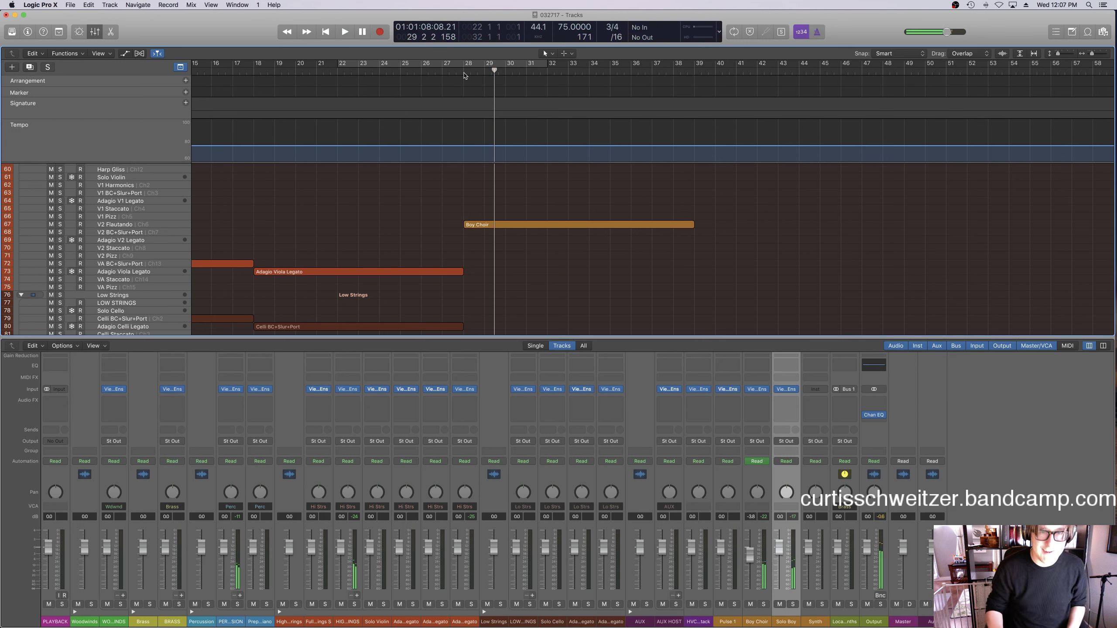
pyautogui.press('space')
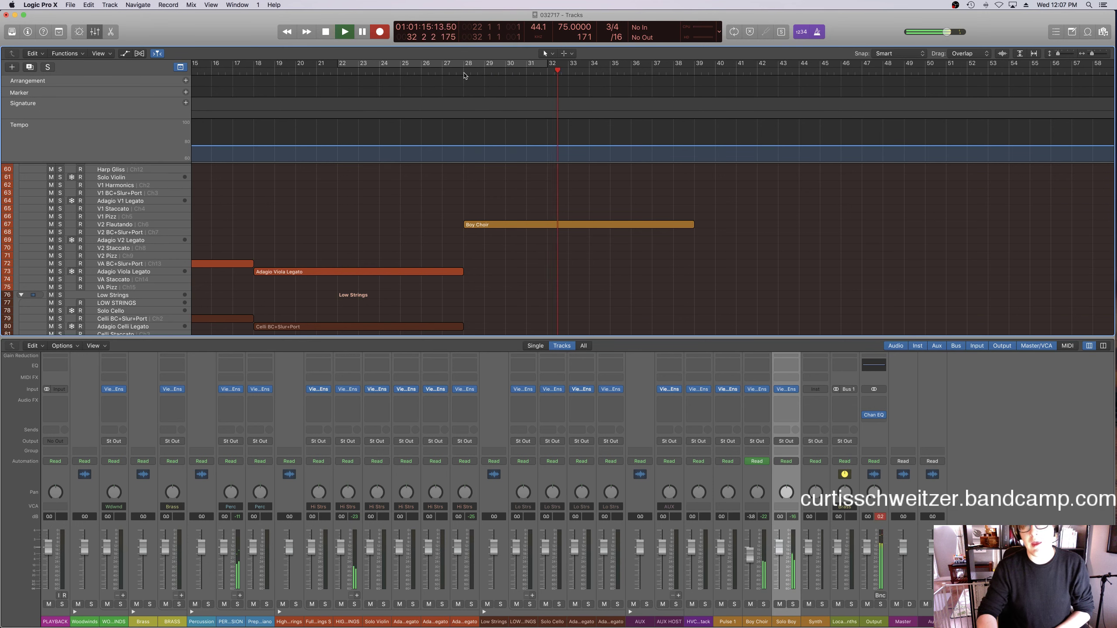
pyautogui.press('space')
pyautogui.doubleClick(463, 72)
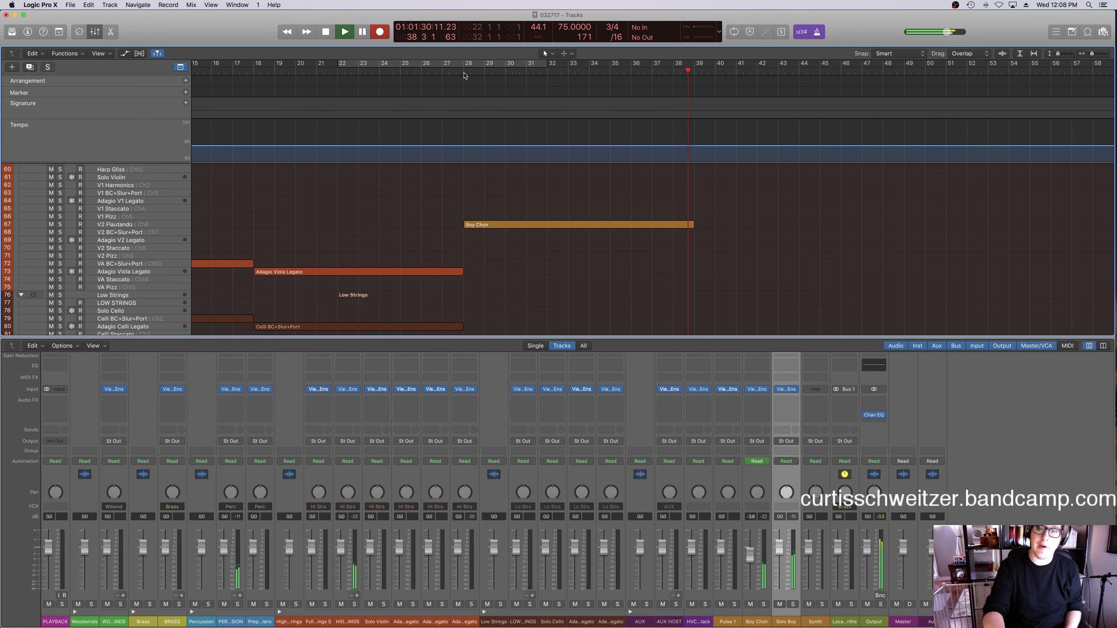
pyautogui.press('space')
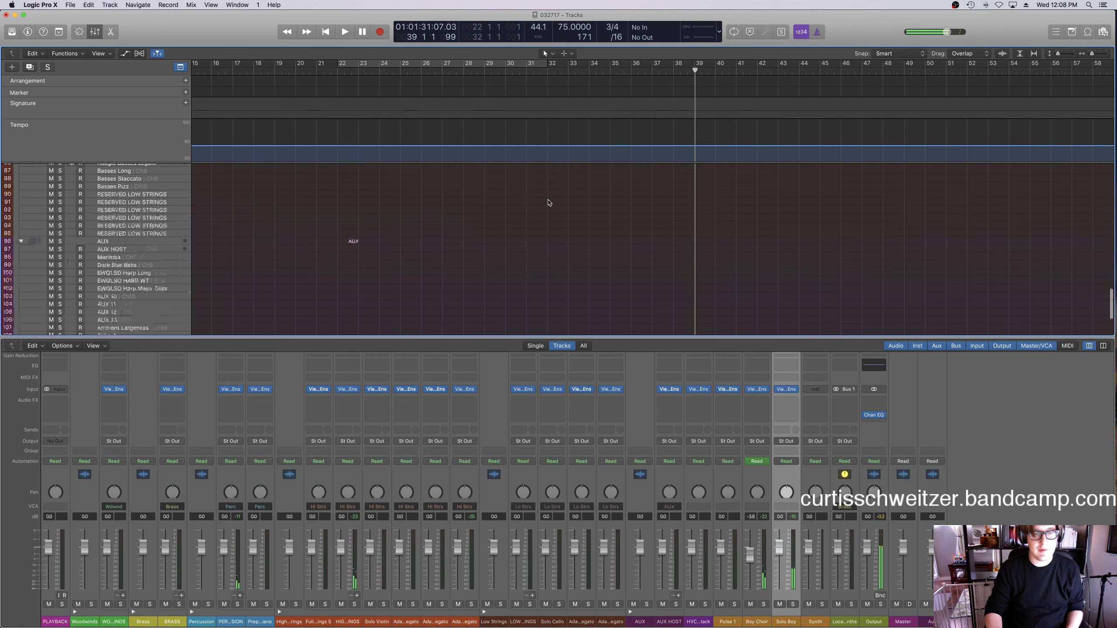
# Adjust the first Solo Boy note to span bar 28 to bar 29 and trim the region's start to bar 28.
pyautogui.scroll(-10, 548, 204)
pyautogui.doubleClick(466, 303)
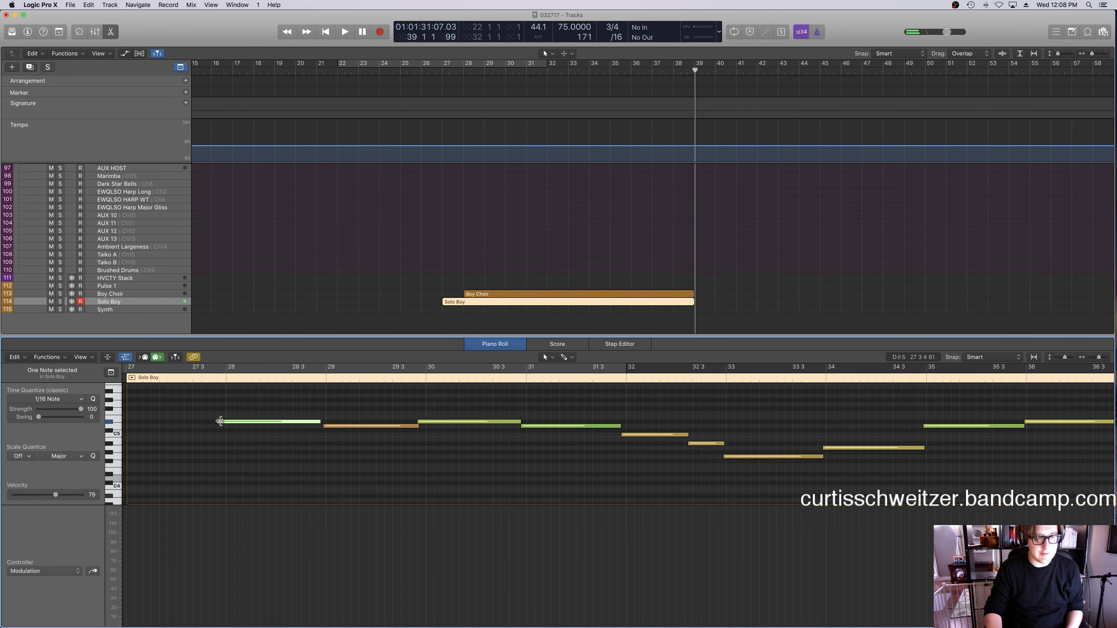
pyautogui.moveTo(221, 422); pyautogui.dragTo(226, 422)
pyautogui.moveTo(320, 423); pyautogui.dragTo(326, 423)
pyautogui.click(369, 403)
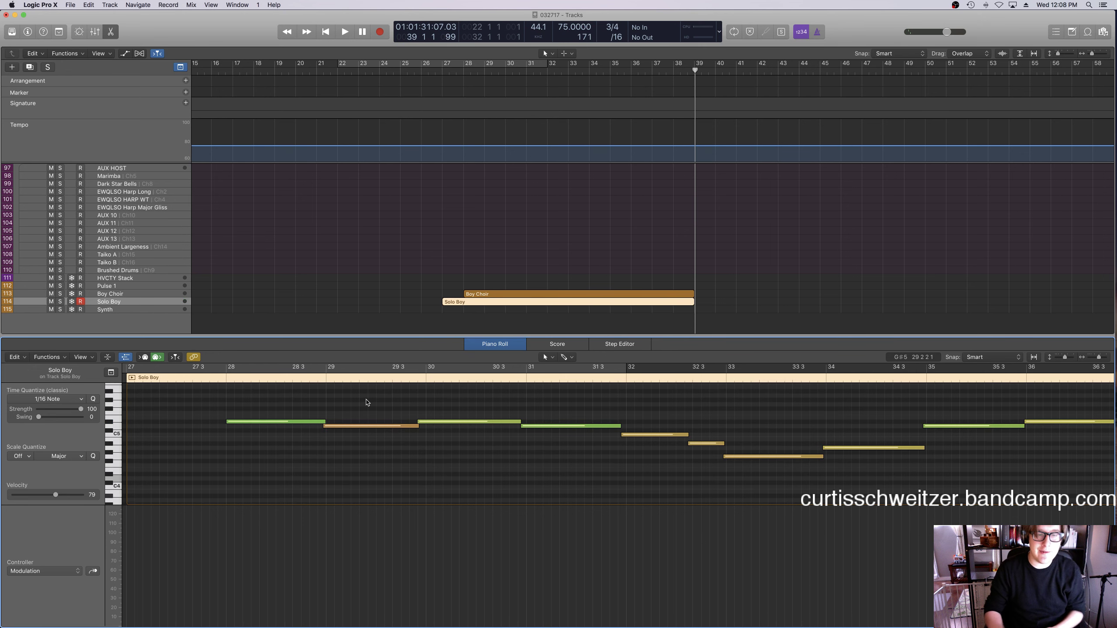
pyautogui.moveTo(443, 302); pyautogui.dragTo(462, 301)
# Solo the Solo Boy and Boy Choir tracks, play them from bar 28 and set the Solo Boy region's starting modulation to 54.
pyautogui.click(240, 587)
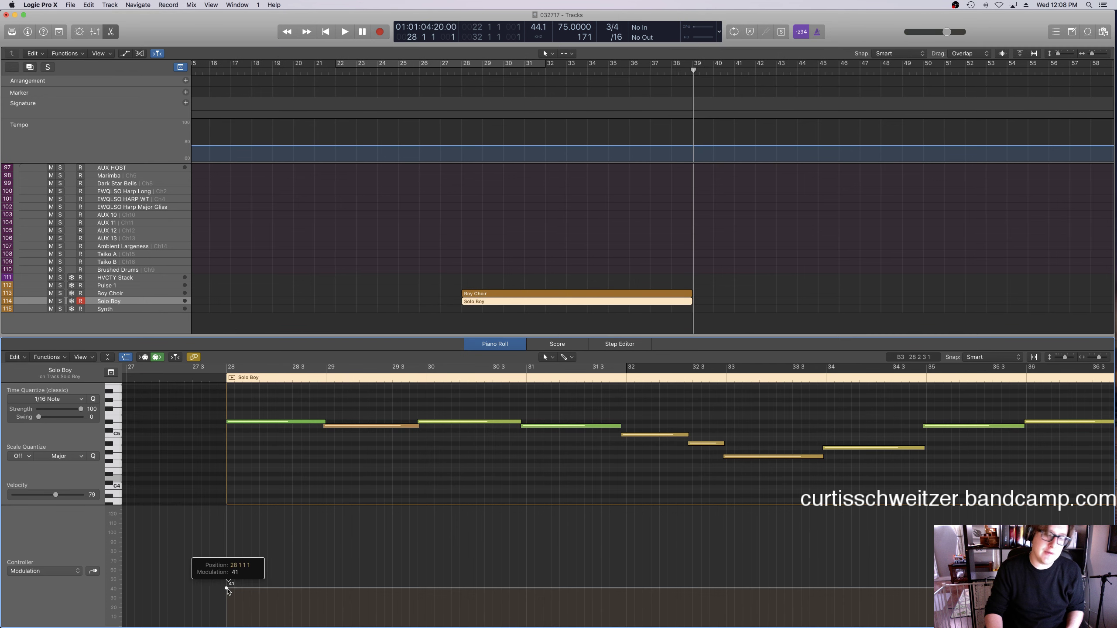
pyautogui.click(457, 70)
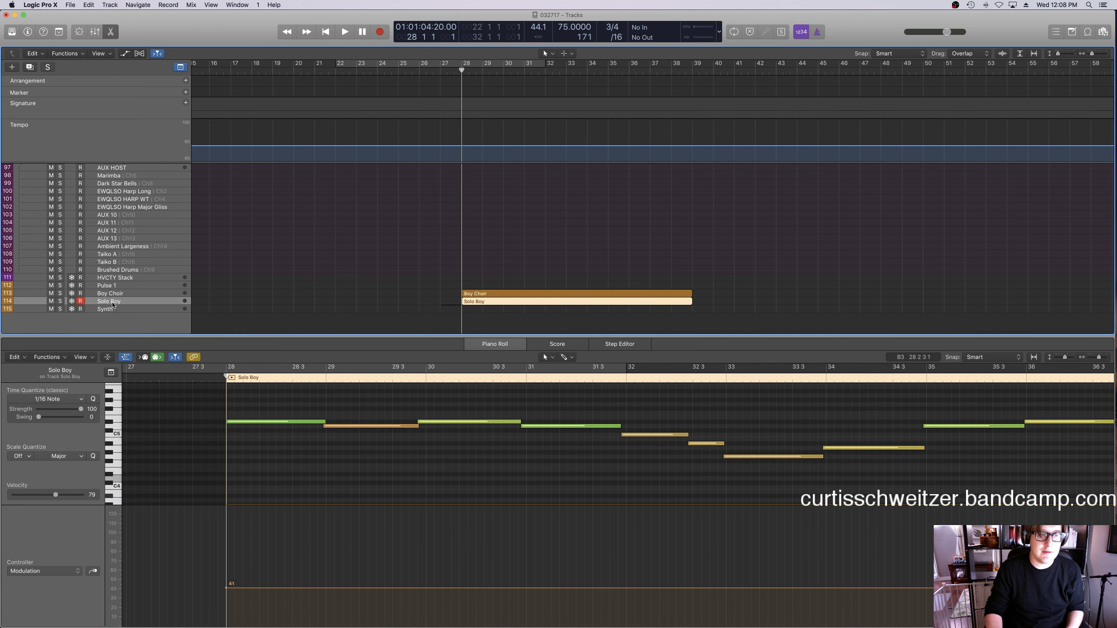
pyautogui.click(59, 301)
pyautogui.click(60, 293)
pyautogui.press('space')
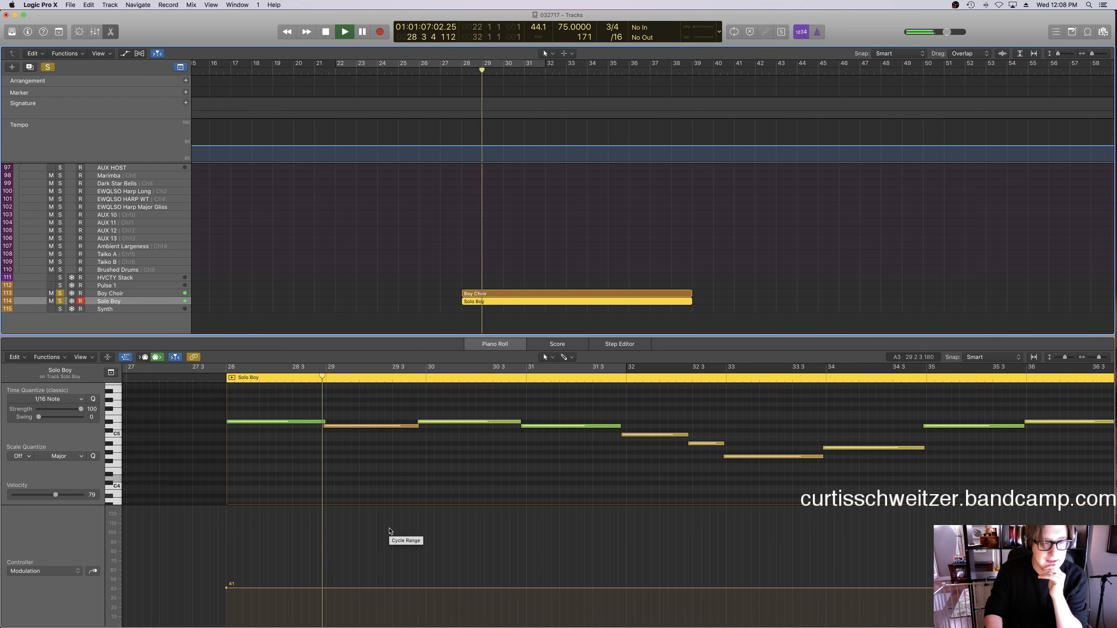
pyautogui.moveTo(382, 581); pyautogui.dragTo(381, 579)
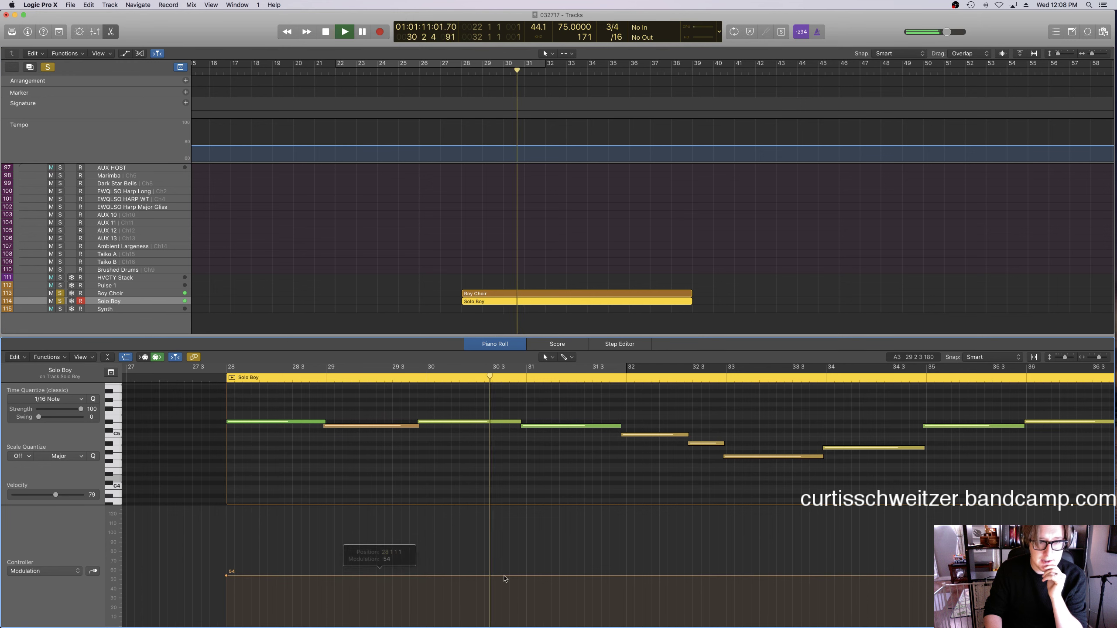
# Shape the Solo Boy modulation curve from 54 at bar 31 to 75 at bar 33, 43 at bar 35 and a slight final rise.
pyautogui.click(531, 575)
pyautogui.moveTo(555, 575); pyautogui.dragTo(728, 556)
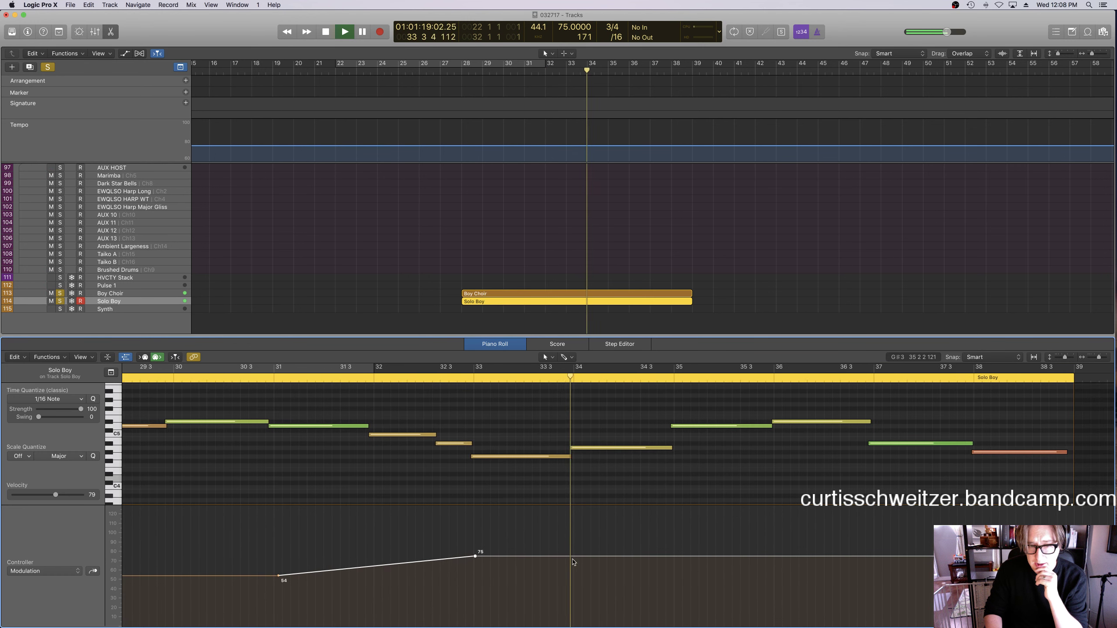
pyautogui.click(575, 557)
pyautogui.moveTo(576, 557); pyautogui.dragTo(676, 576)
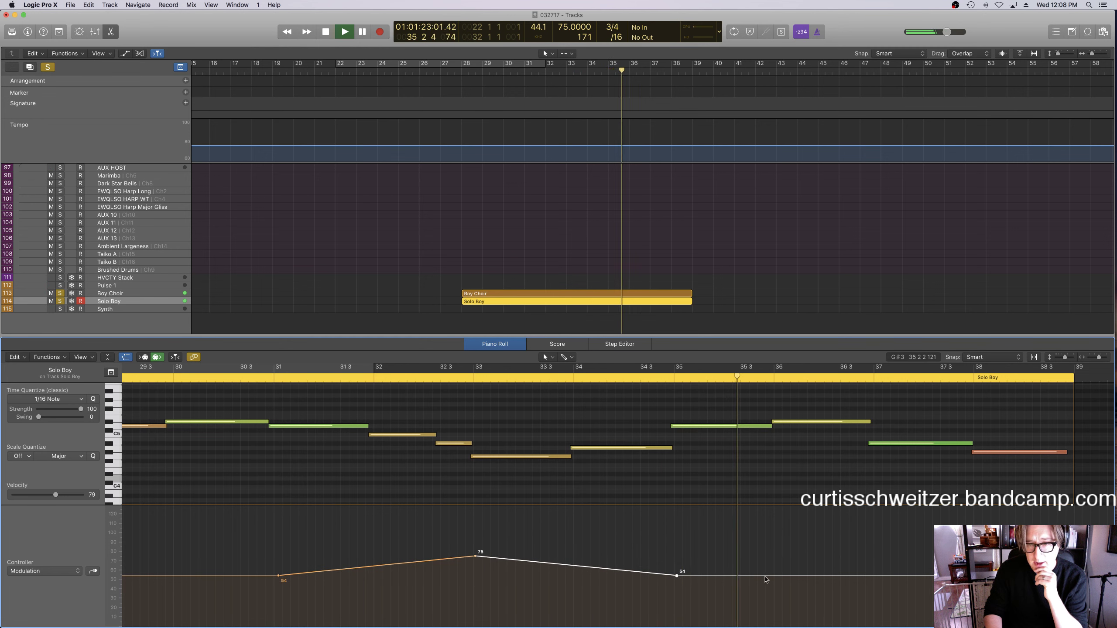
pyautogui.click(875, 567)
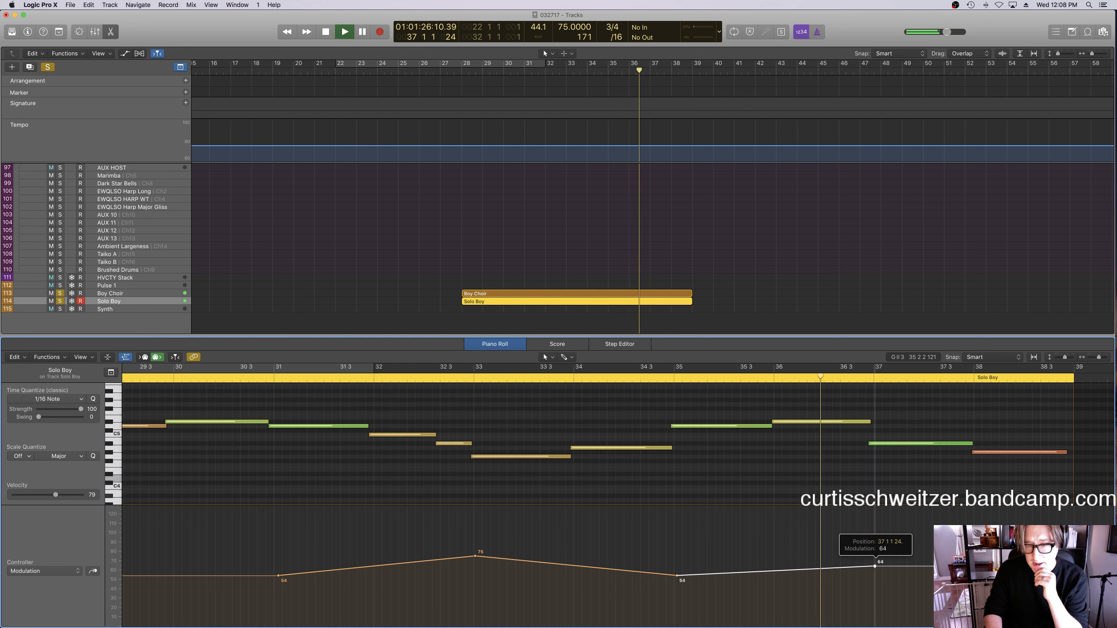
pyautogui.moveTo(875, 567); pyautogui.dragTo(849, 580)
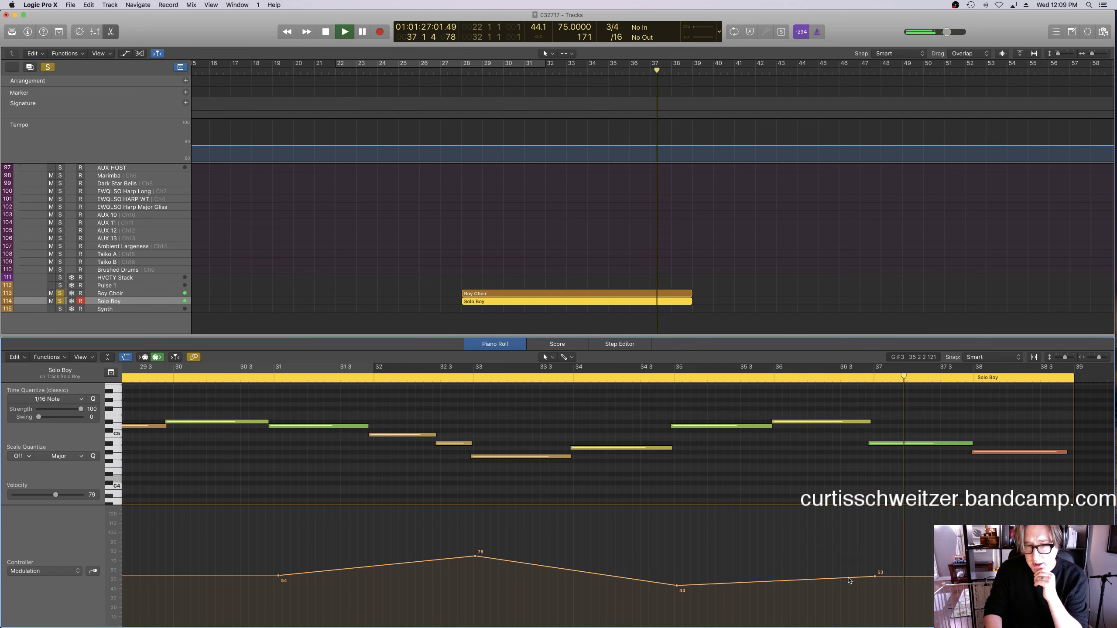
pyautogui.click(875, 576)
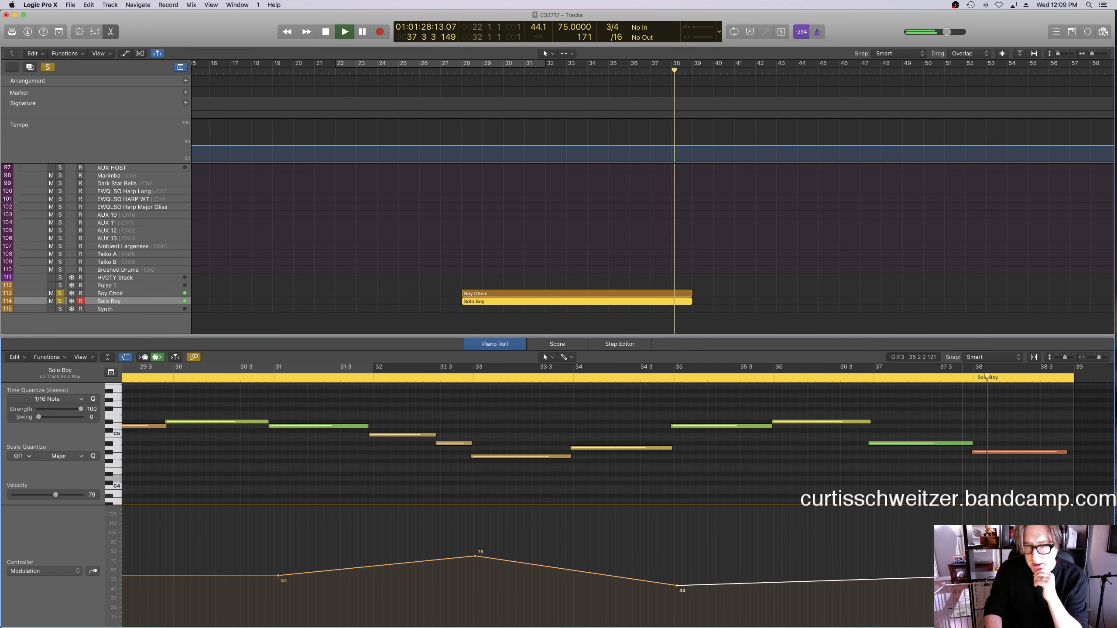
pyautogui.press('space')
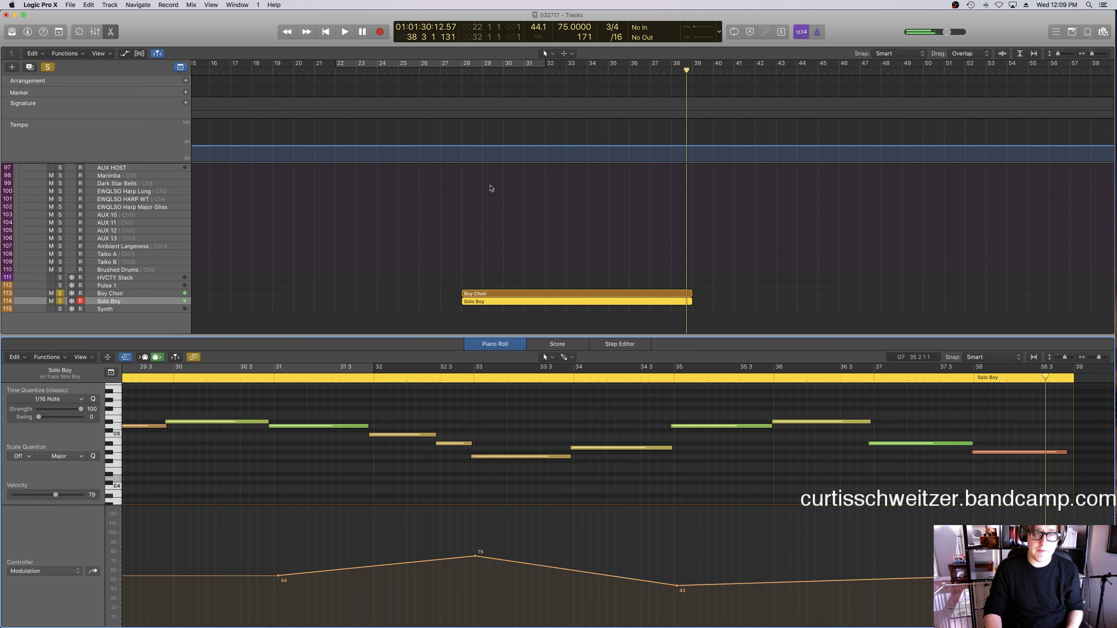
# Turn off soloing, close the Piano Roll and play the full arrangement from bar 1.
pyautogui.click(491, 187)
pyautogui.click(325, 31)
pyautogui.press('e')
pyautogui.press('z')
pyautogui.press('space')
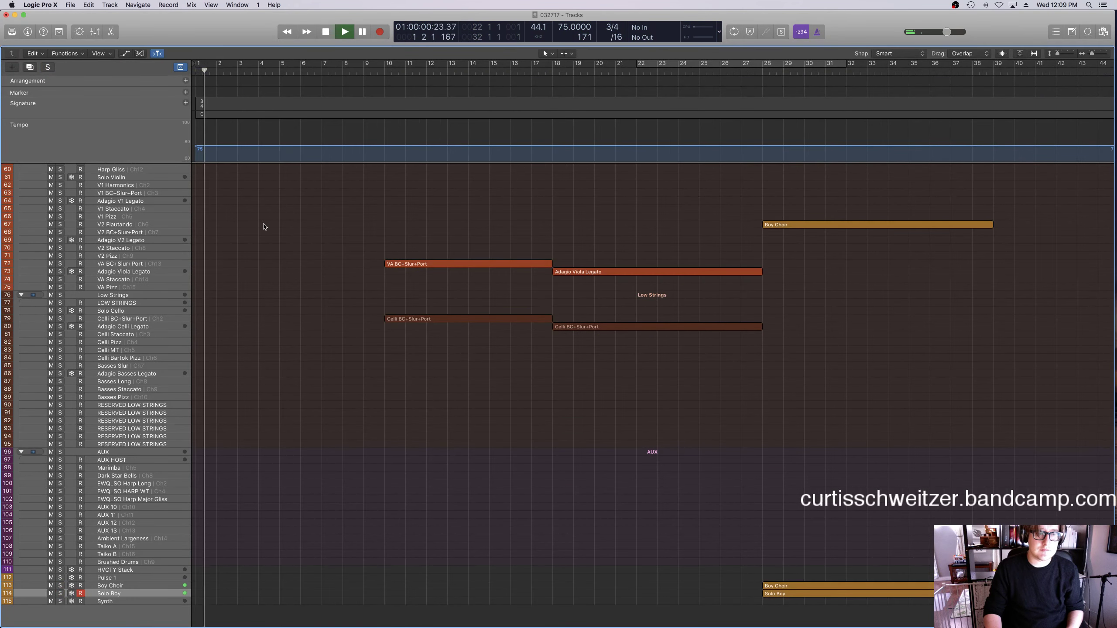
pyautogui.press('super+Tab')
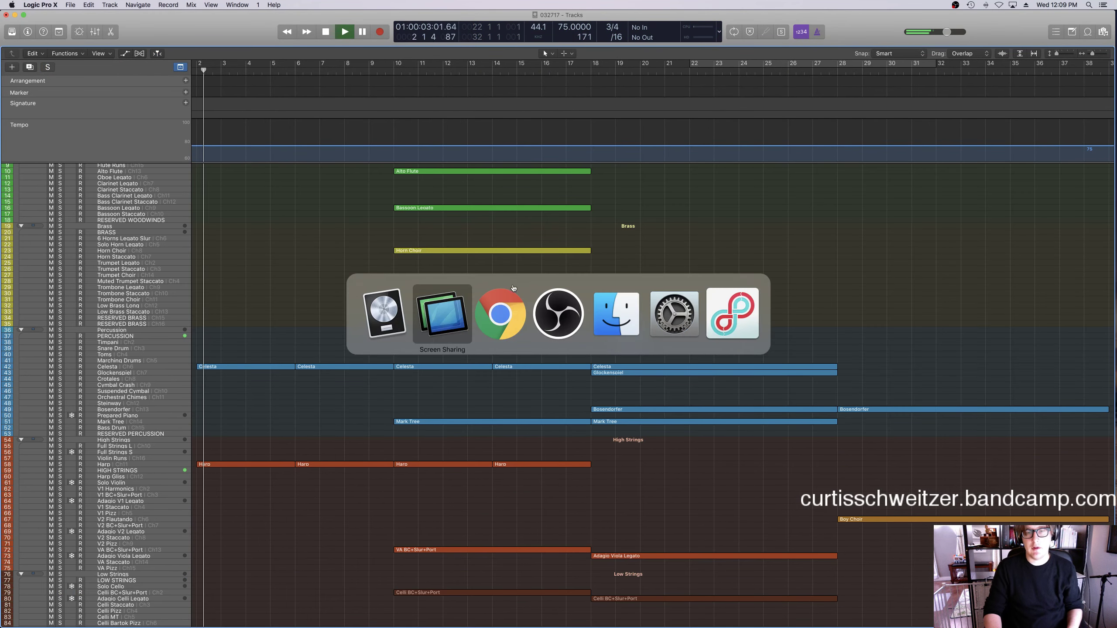
pyautogui.press('Escape')
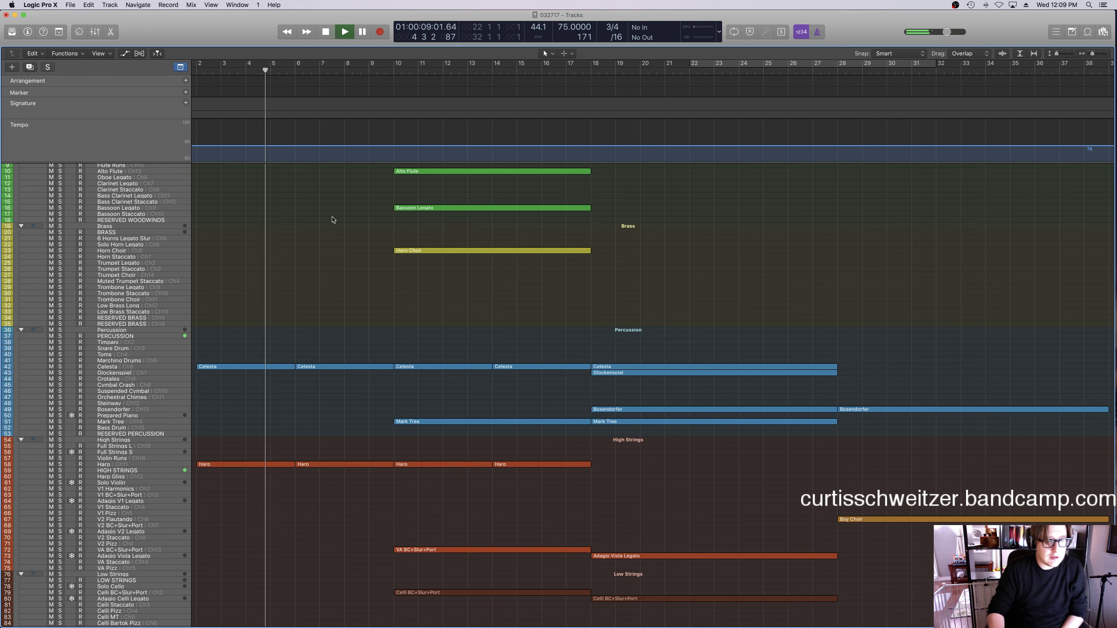
# Select the Solo Violin track and restart playback from near the beginning of bar 1.
pyautogui.hscroll(-1, 328, 320)
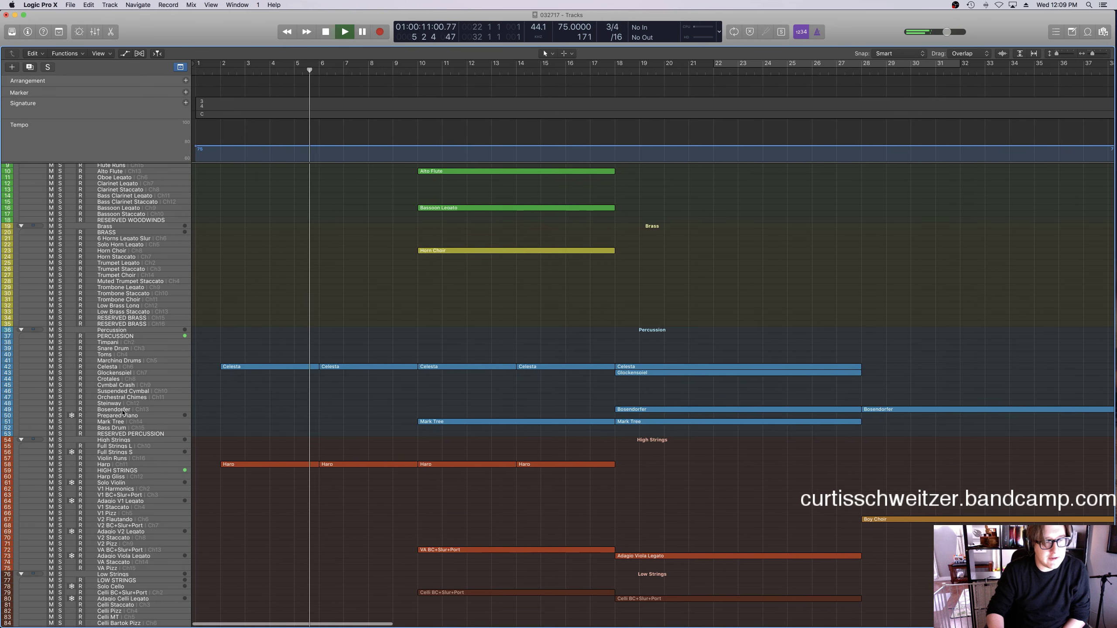
pyautogui.press('space')
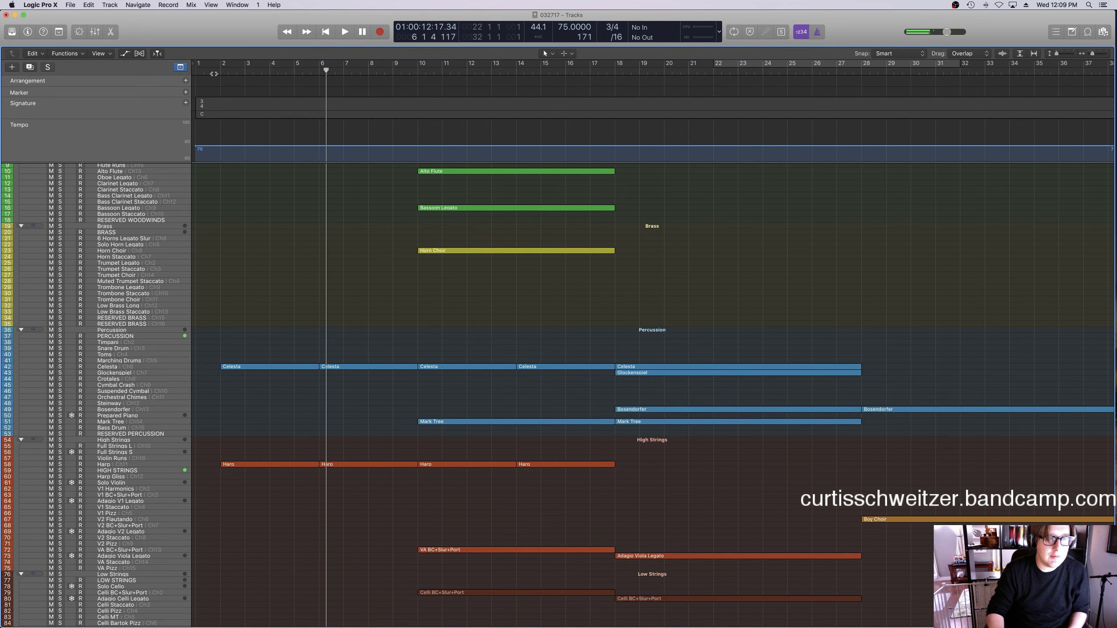
pyautogui.scroll(1, 146, 505)
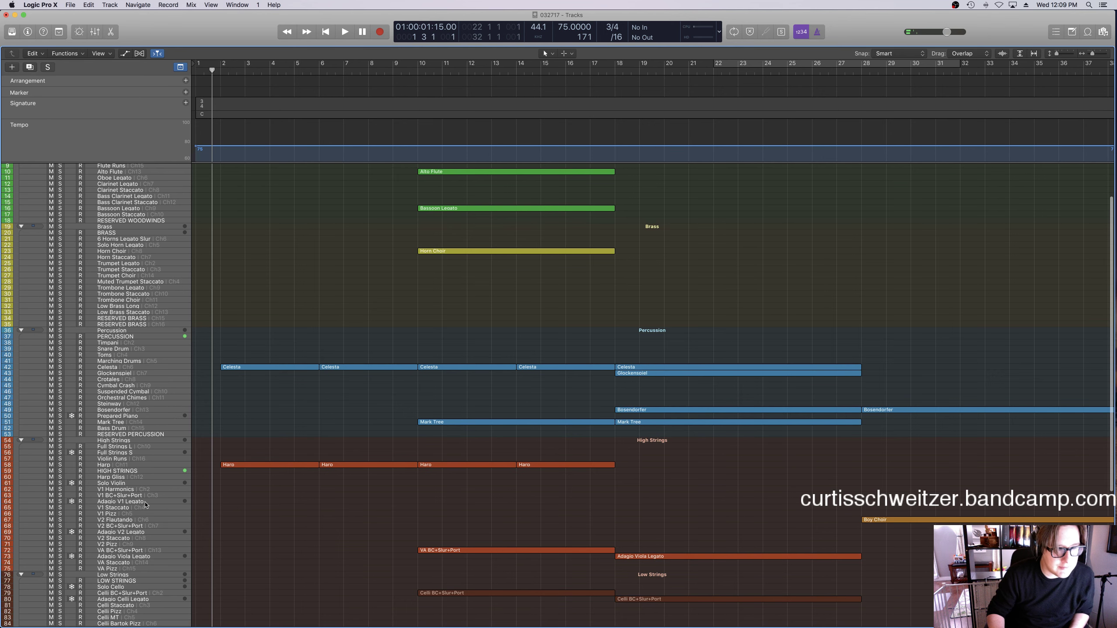
pyautogui.click(123, 484)
pyautogui.press('space')
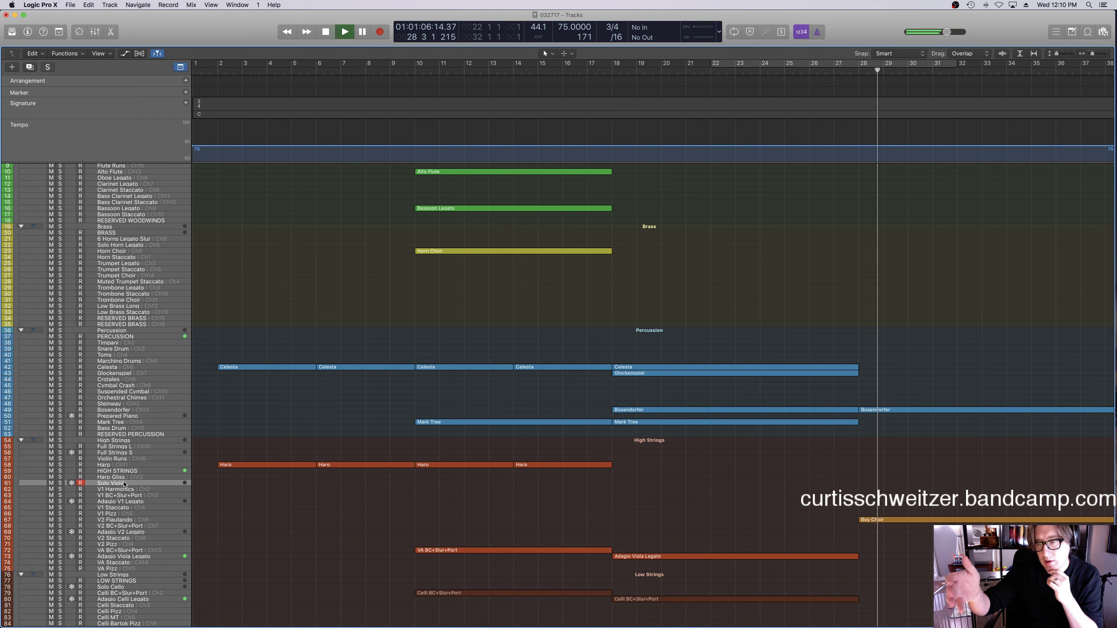
# Show track automation, zoom in around bar 28 and lower the V2 Flautando volume to 80.
pyautogui.hscroll(10, 595, 556)
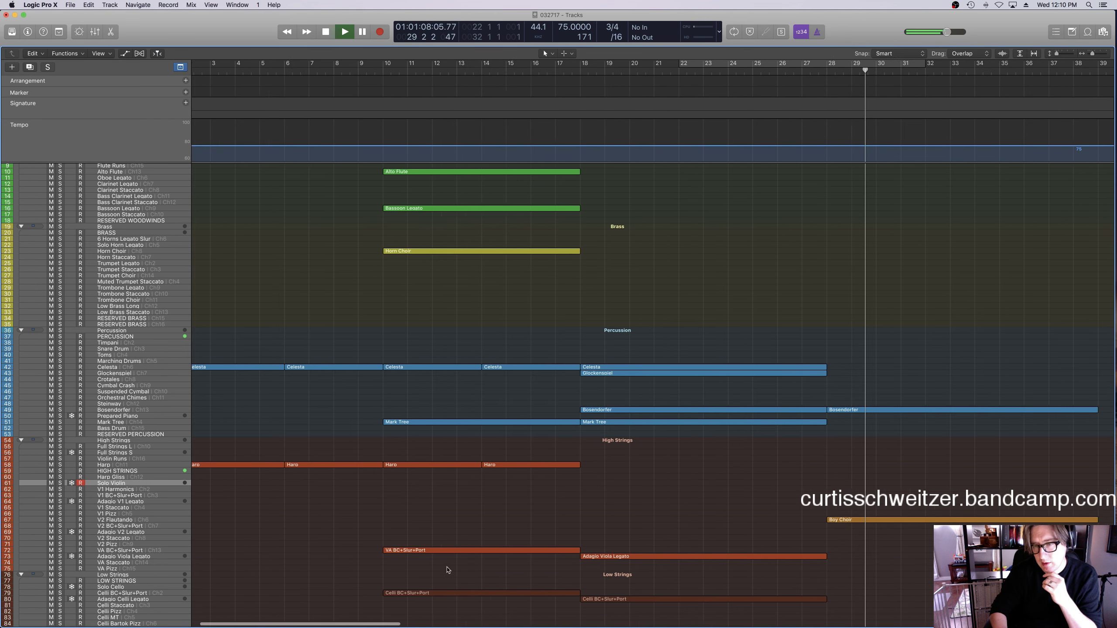
pyautogui.press('a')
pyautogui.press('super+Down')
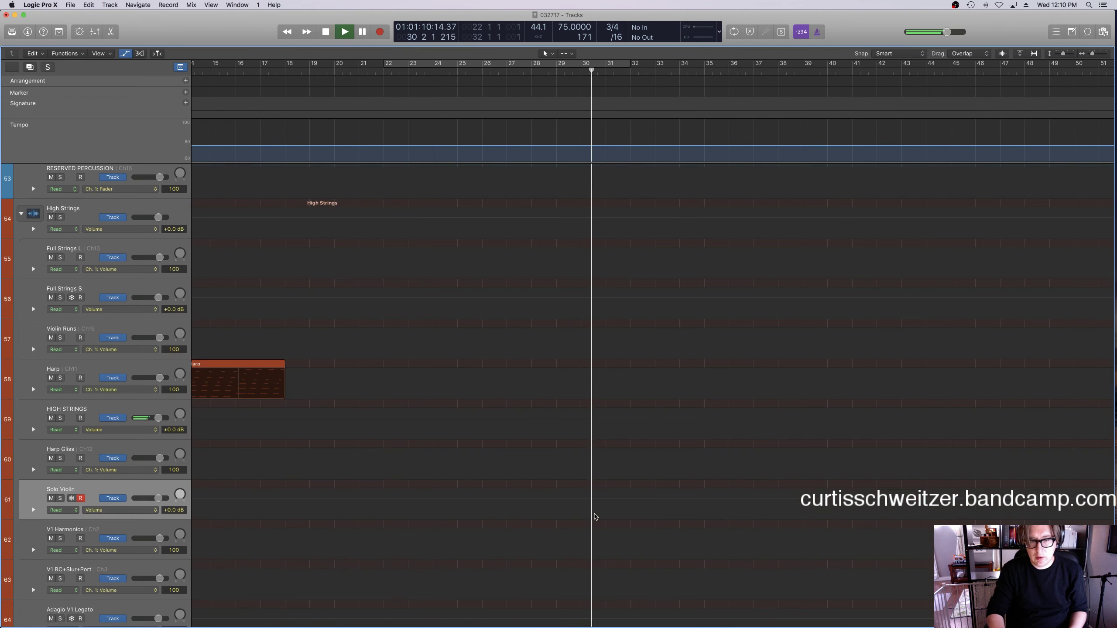
pyautogui.scroll(-3, 557, 395)
pyautogui.click(557, 395)
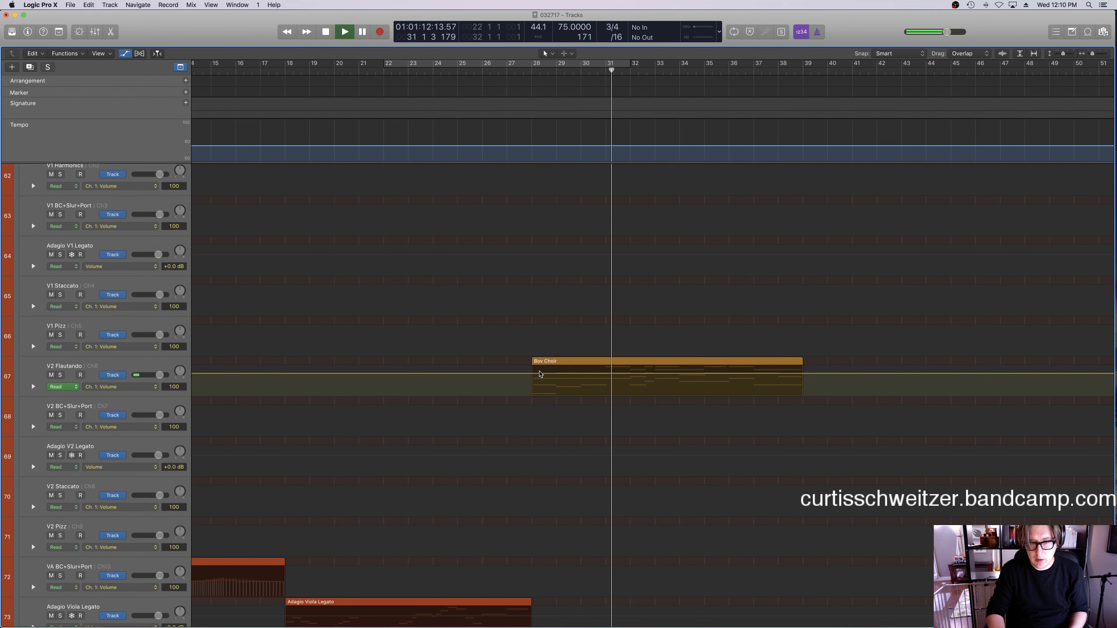
pyautogui.moveTo(540, 372); pyautogui.dragTo(540, 378)
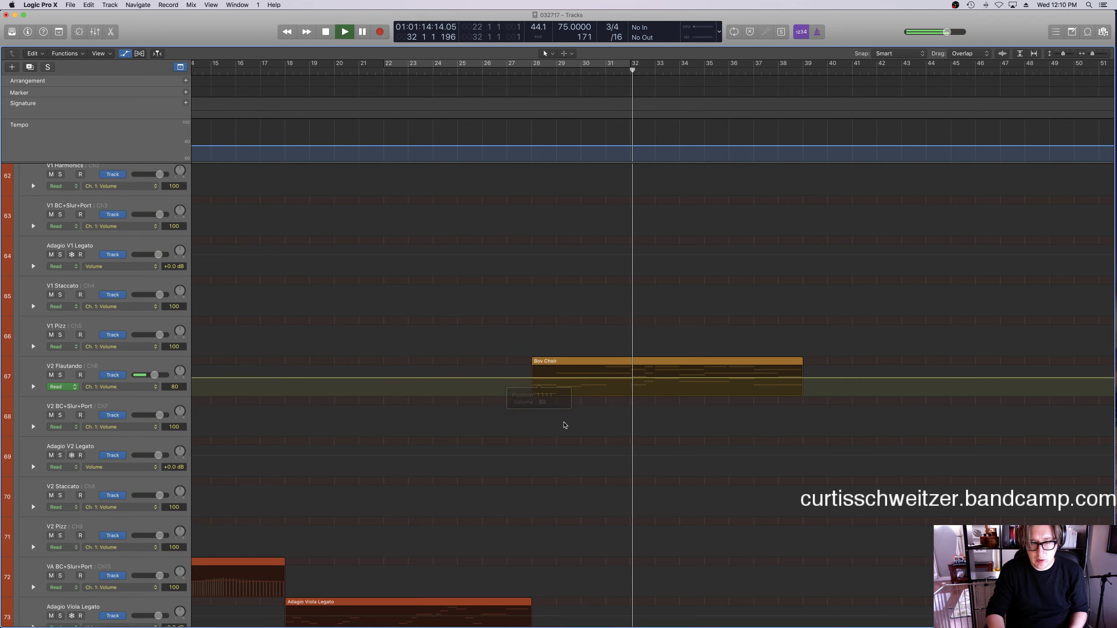
# Set the volume automation of the Boy Choir and Solo Boy tracks to -3.8 dB during playback.
pyautogui.scroll(-20, 563, 424)
pyautogui.scroll(-4, 580, 445)
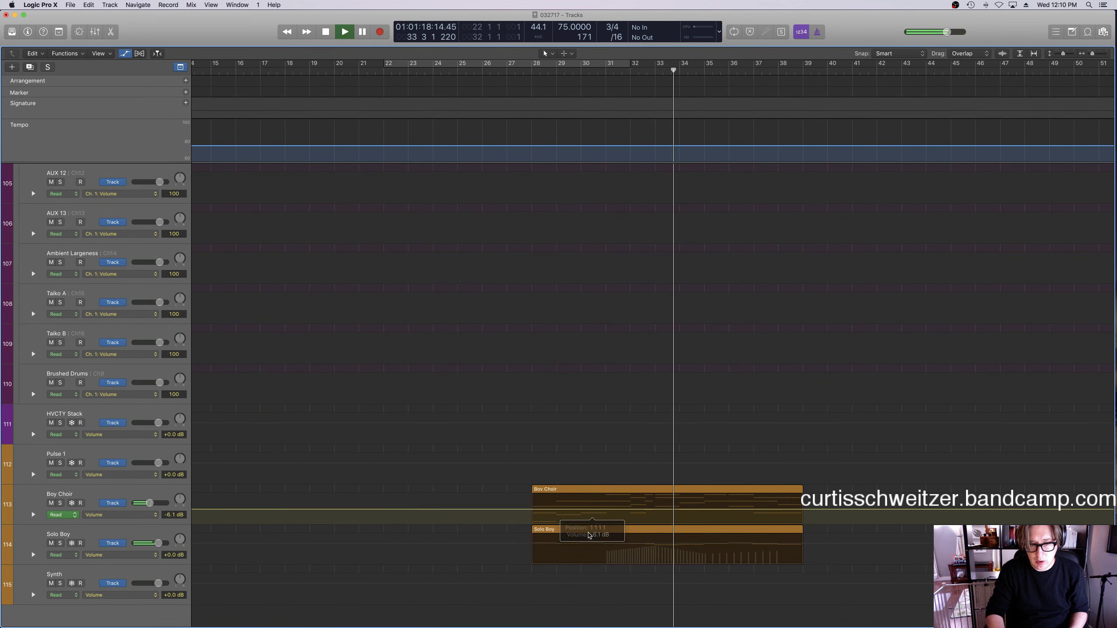
pyautogui.moveTo(584, 541); pyautogui.dragTo(586, 533)
pyautogui.scroll(12, 613, 396)
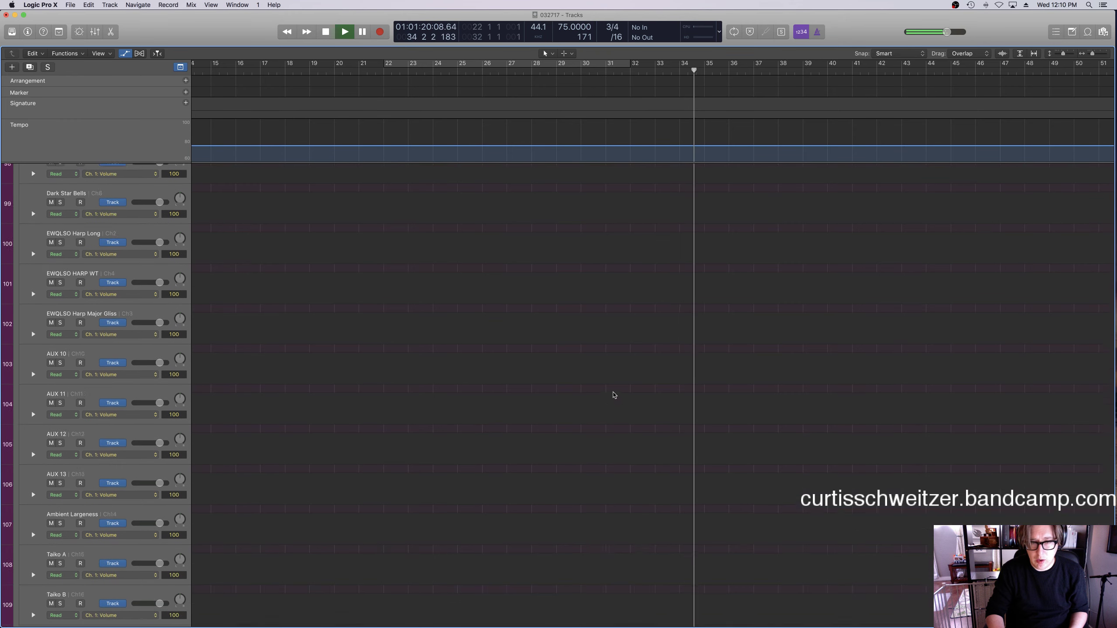
pyautogui.scroll(11, 615, 399)
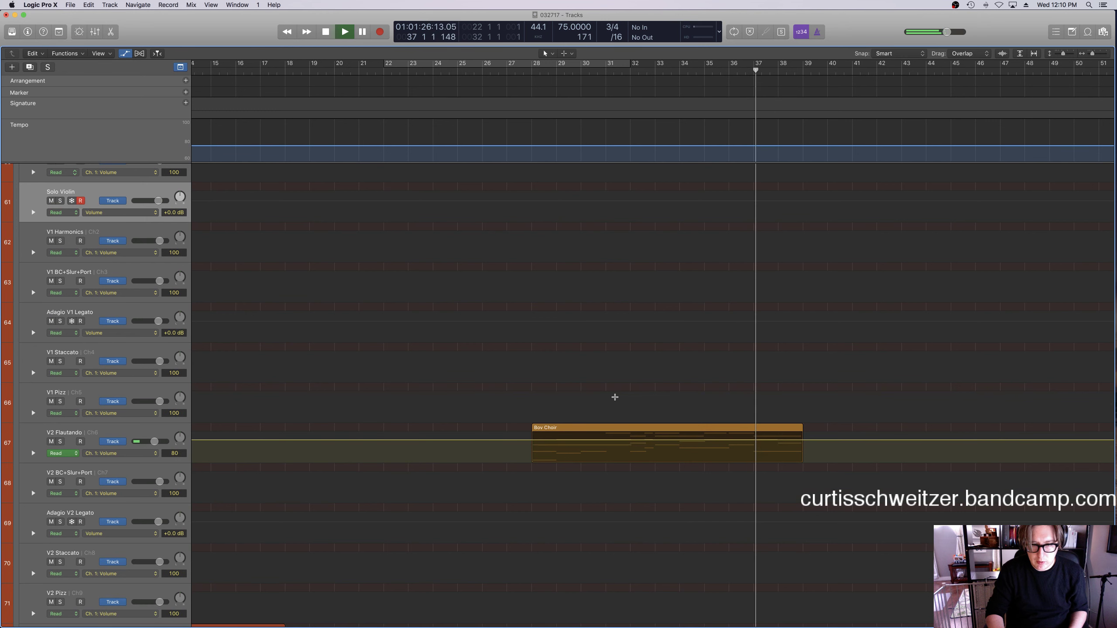
pyautogui.click(614, 398)
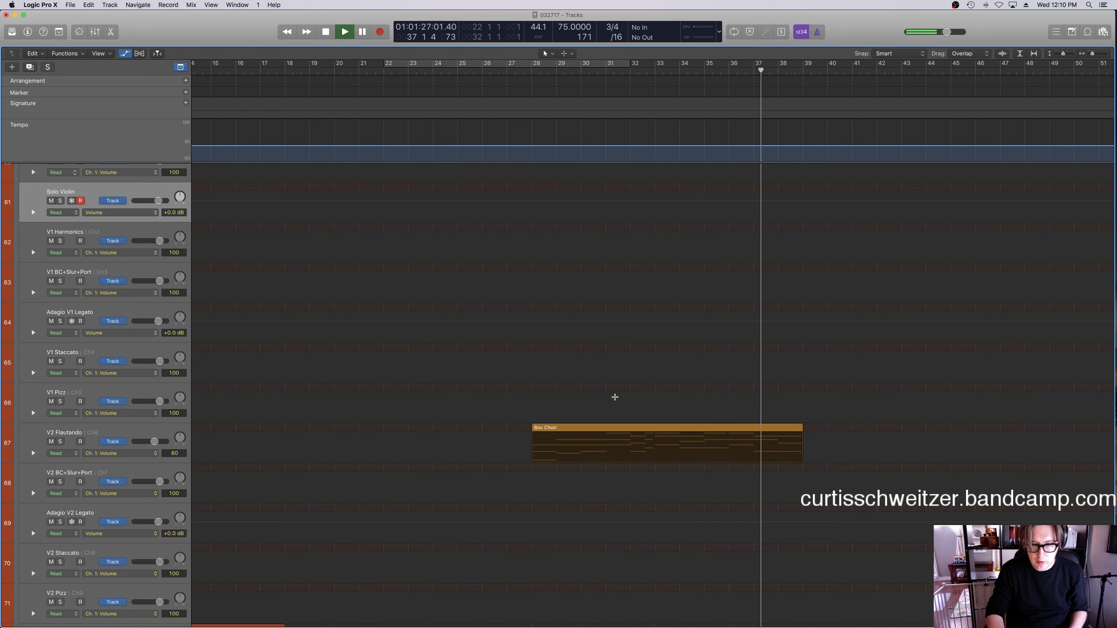
# Replay from about bar 25, lower the Solo Boy volume to -8.0 dB and the Boy Choir to -4.6 dB, and hide automation.
pyautogui.click(468, 75)
pyautogui.scroll(-15, 633, 589)
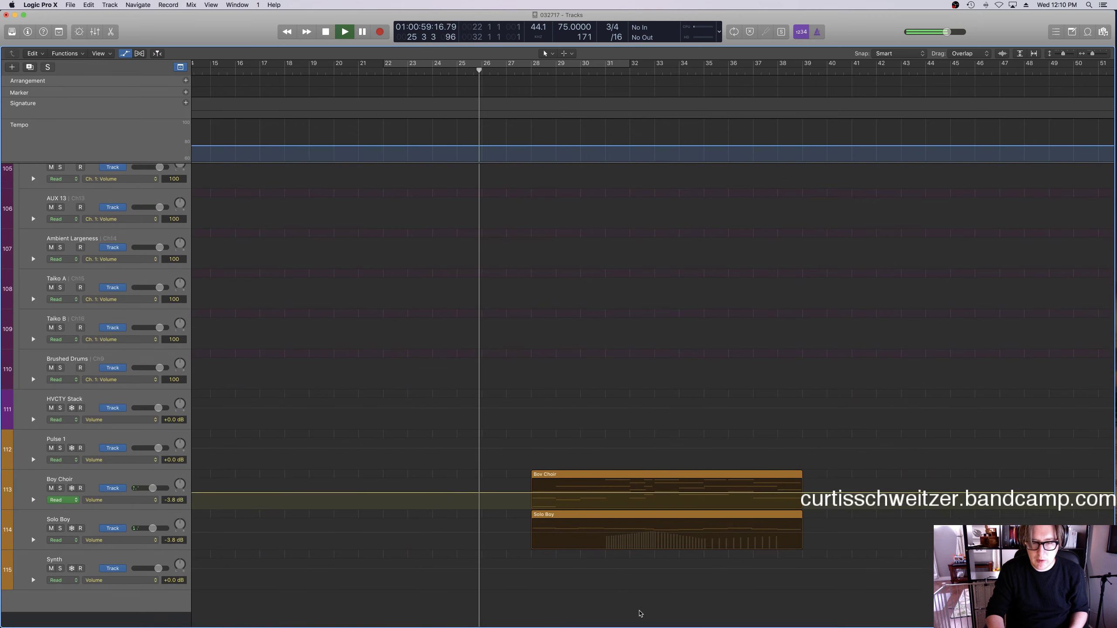
pyautogui.moveTo(571, 551); pyautogui.dragTo(570, 556)
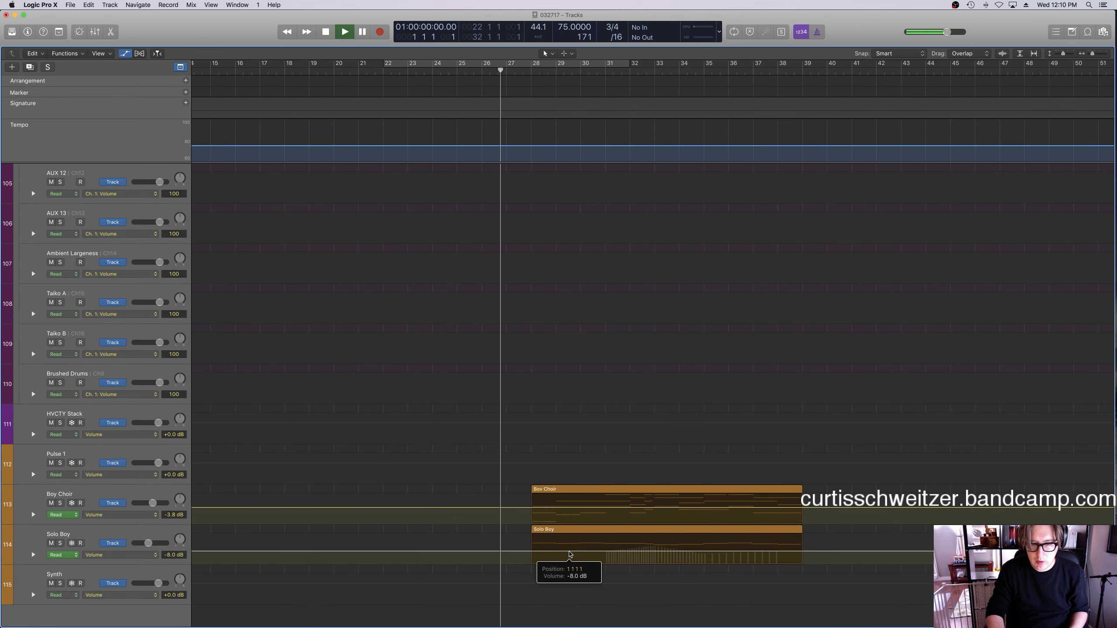
pyautogui.moveTo(572, 509); pyautogui.dragTo(572, 514)
pyautogui.press('a')
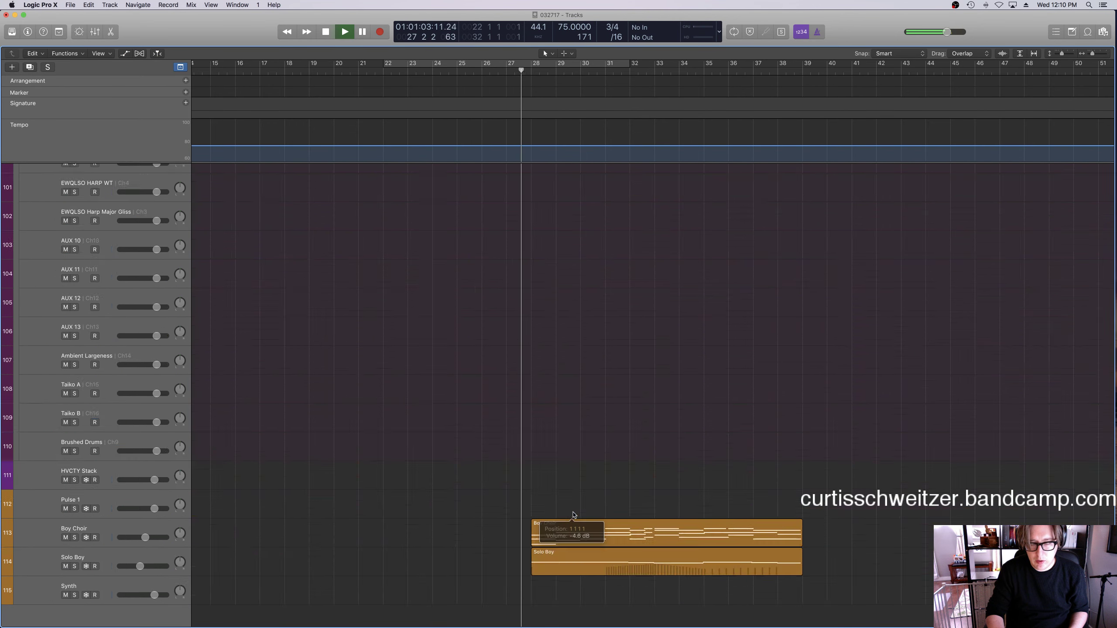
pyautogui.press('p')
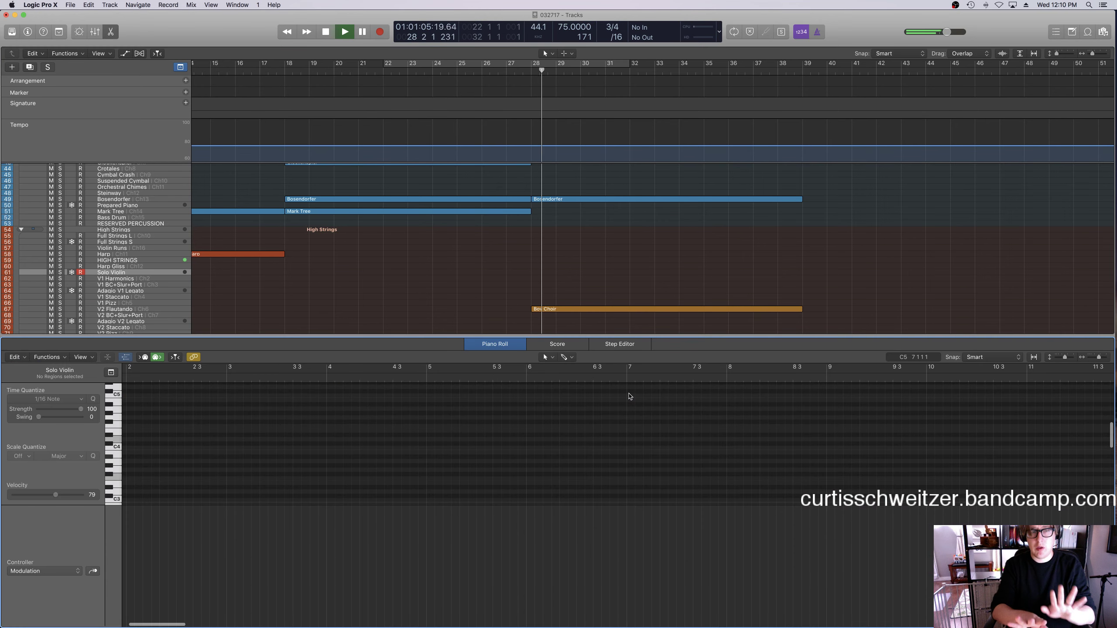
pyautogui.click(598, 272)
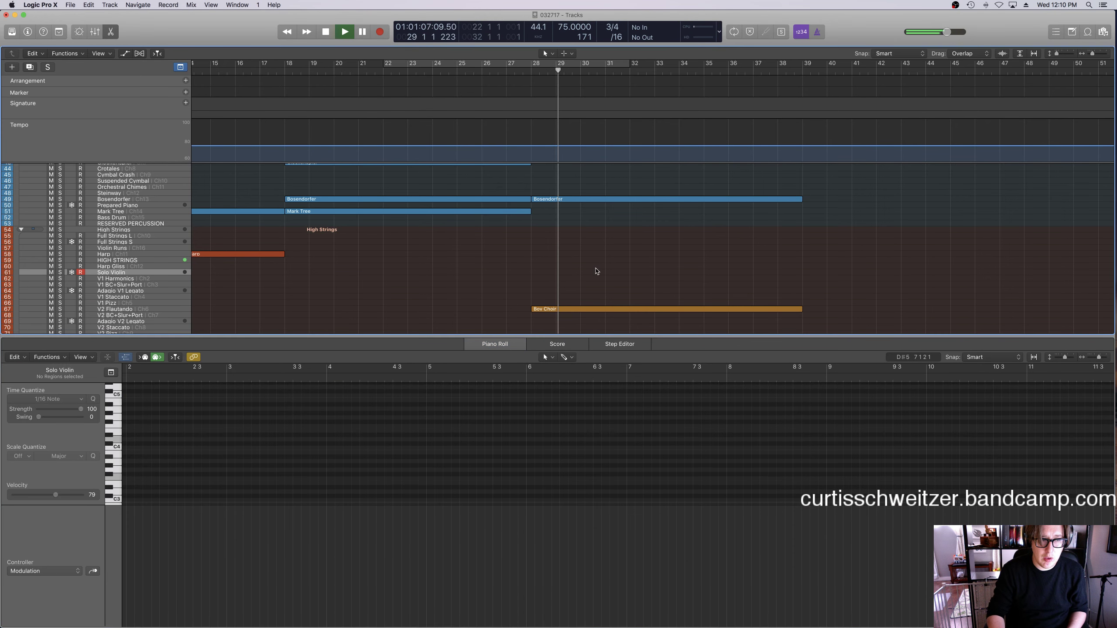
pyautogui.press('p')
# Try the Crotales track, switch to Orchestral Chimes and replay the passage from about bar 25.
pyautogui.scroll(5, 110, 282)
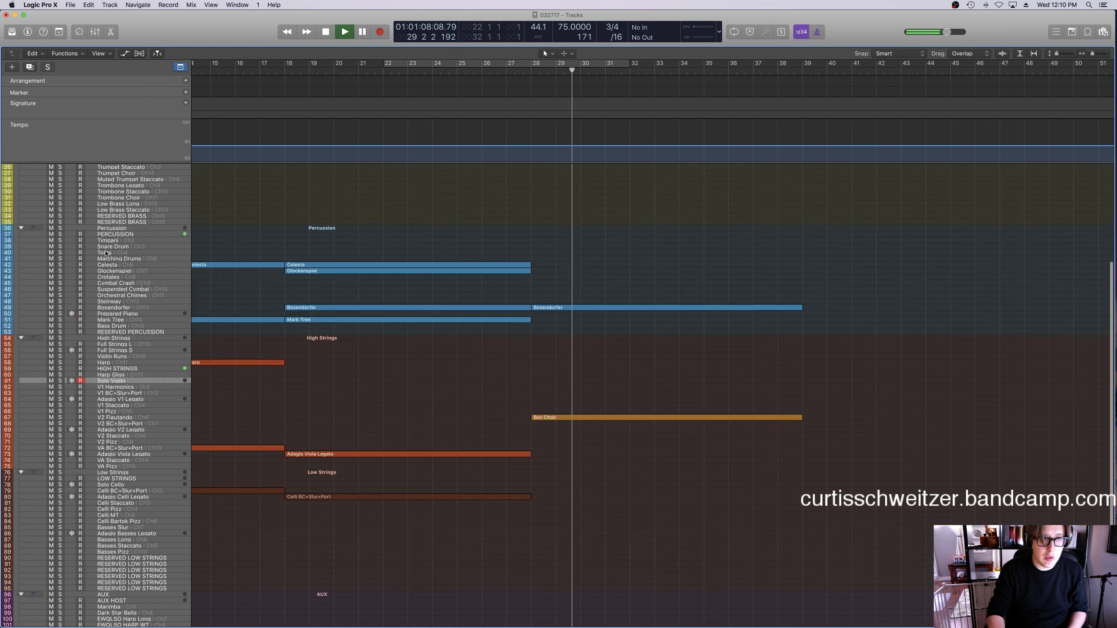
pyautogui.click(110, 280)
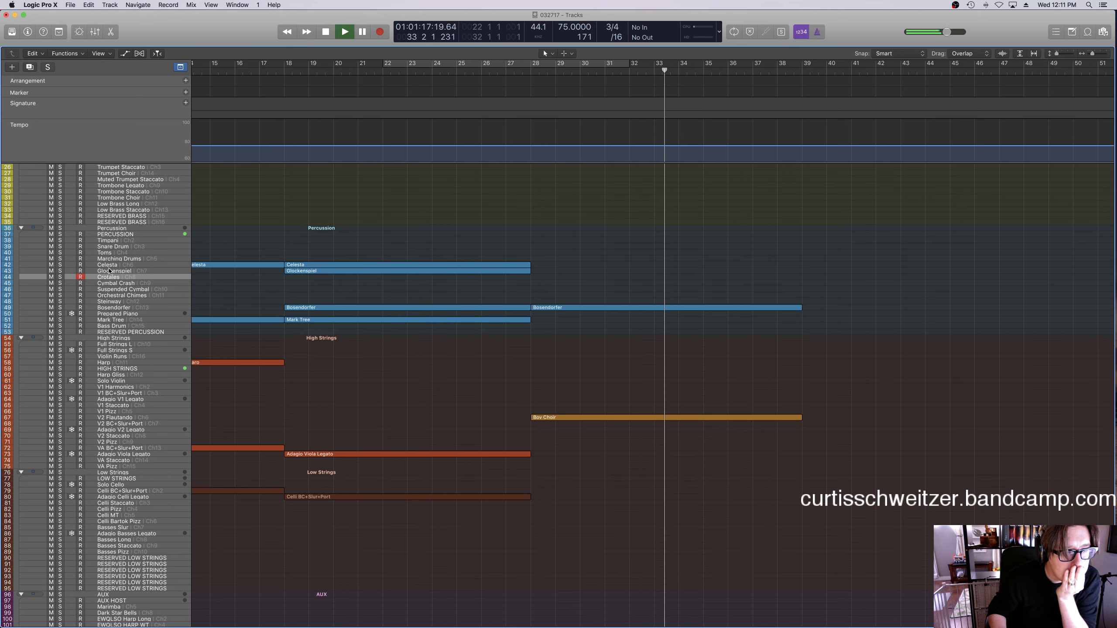
pyautogui.click(119, 297)
pyautogui.click(473, 78)
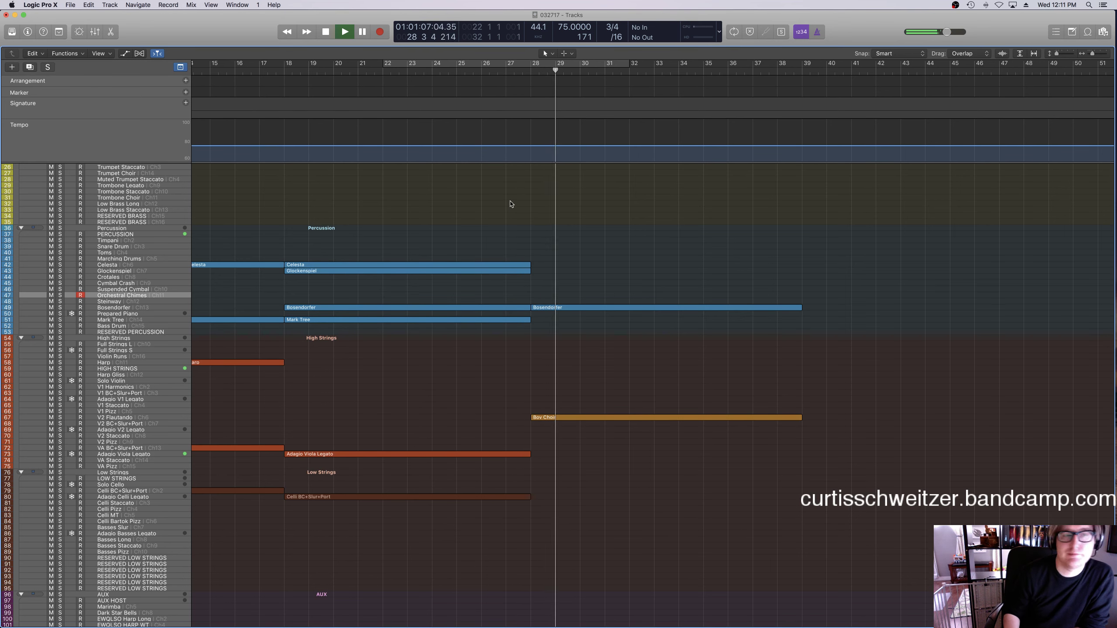
# Rename and recolour all regions to match the names and colours of their tracks.
pyautogui.scroll(10, 571, 266)
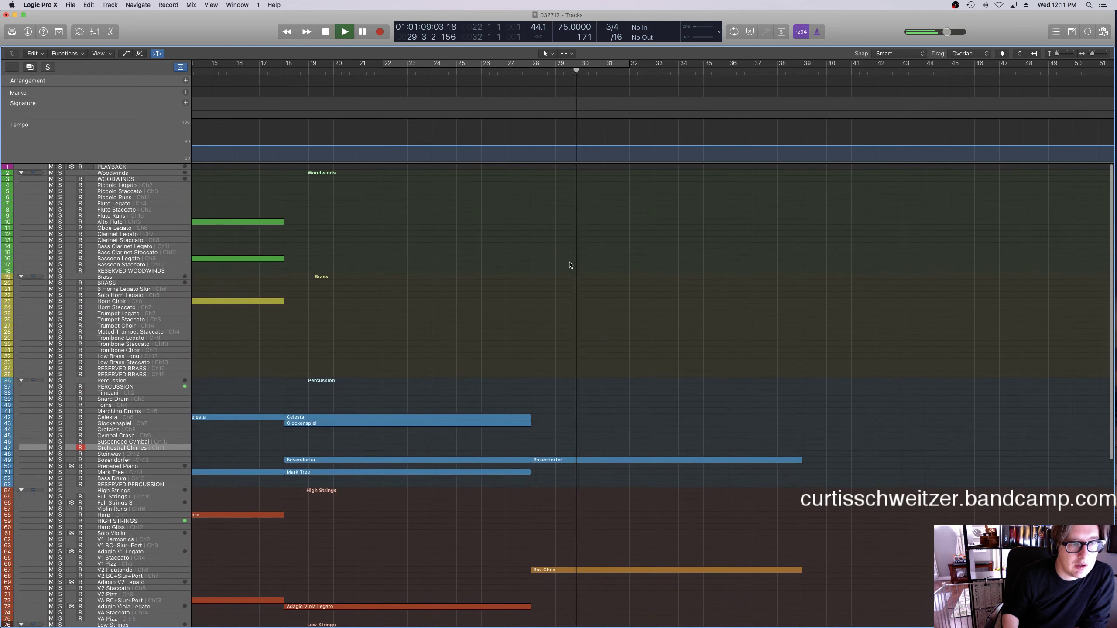
pyautogui.scroll(-12, 535, 267)
pyautogui.scroll(-5, 535, 267)
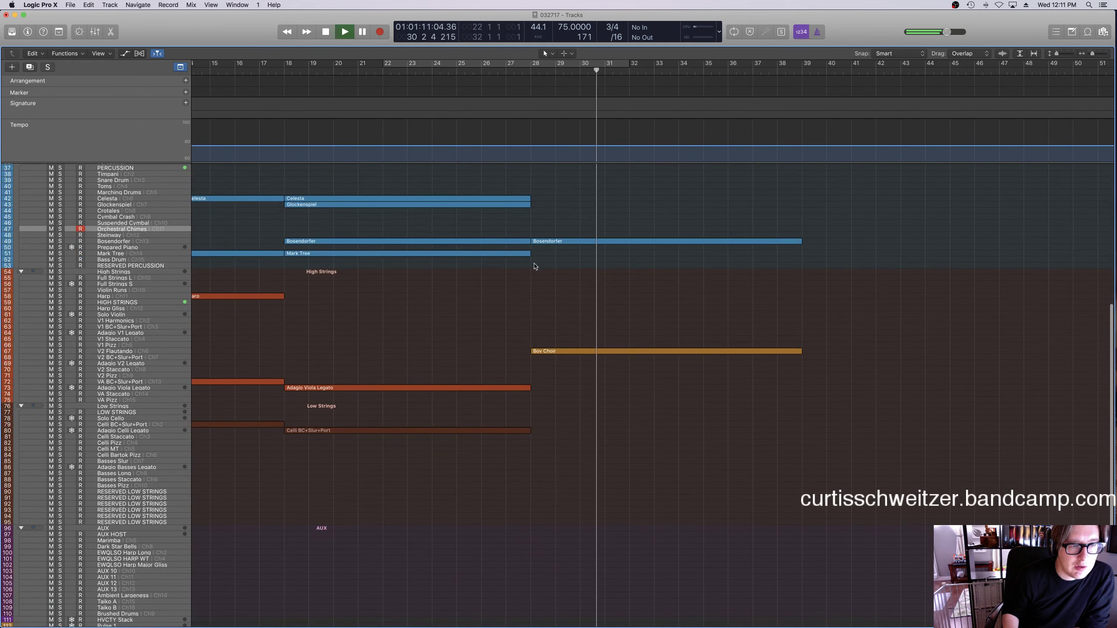
pyautogui.scroll(2, 536, 267)
pyautogui.hscroll(5, 536, 267)
pyautogui.hscroll(2, 535, 267)
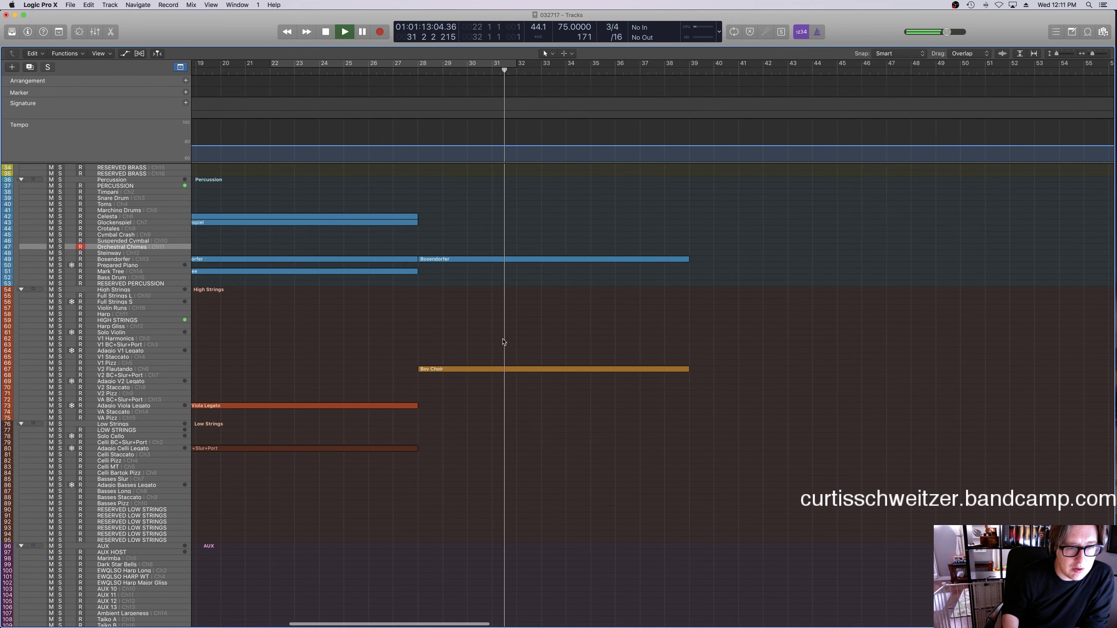
pyautogui.hscroll(1, 488, 365)
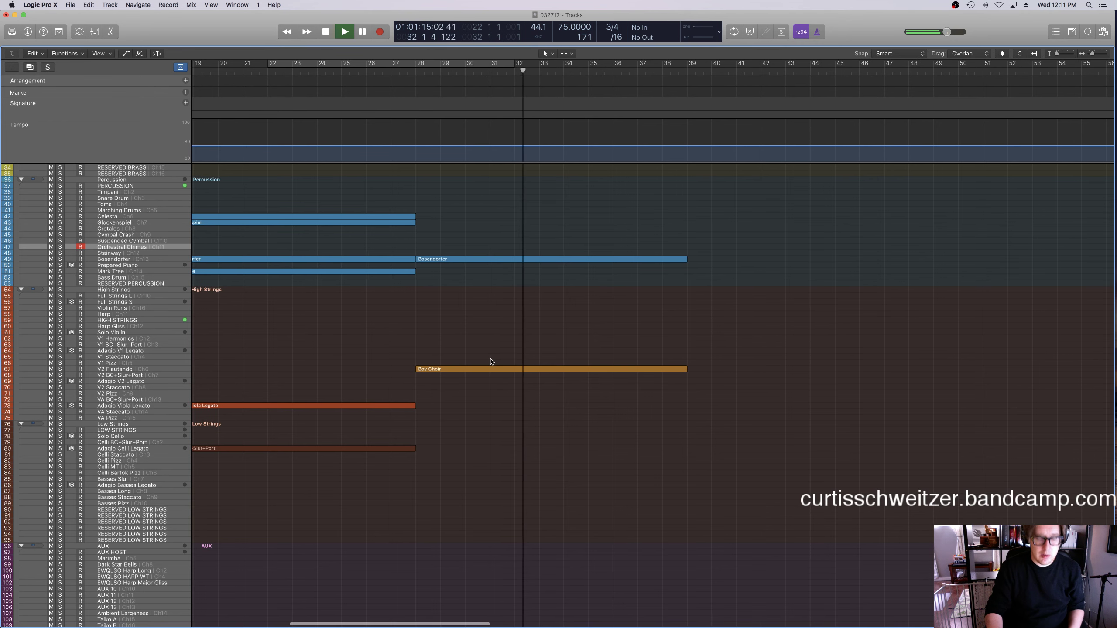
pyautogui.press('super+a')
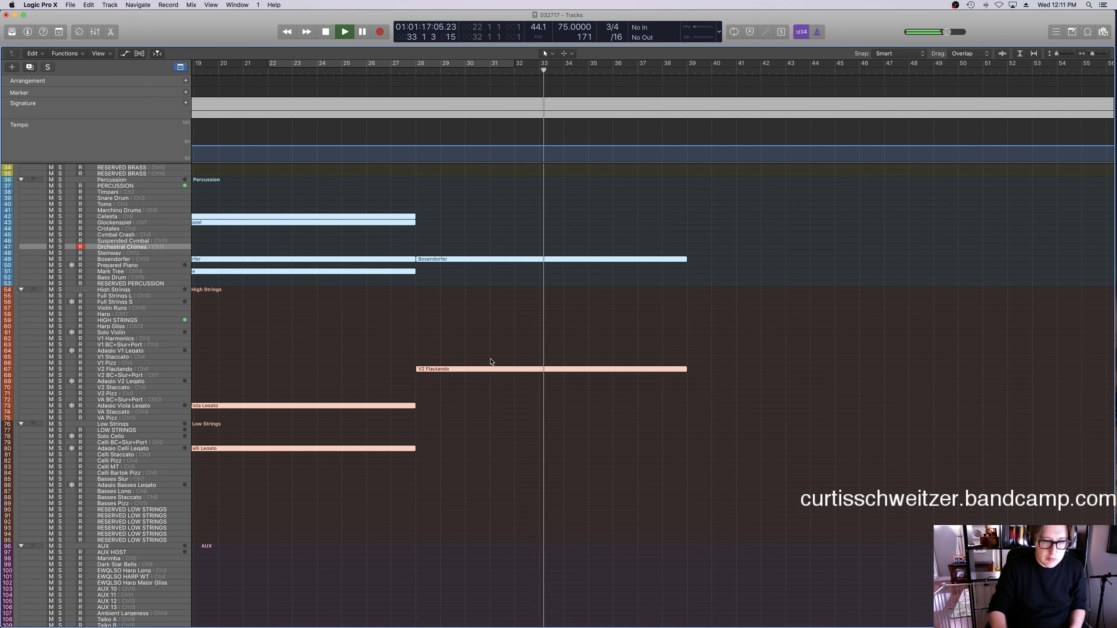
pyautogui.click(492, 378)
# Show the Expression controller for the V2 Flautando region from bar 28 and set it to 62 at the region's start.
pyautogui.click(496, 369)
pyautogui.press('p')
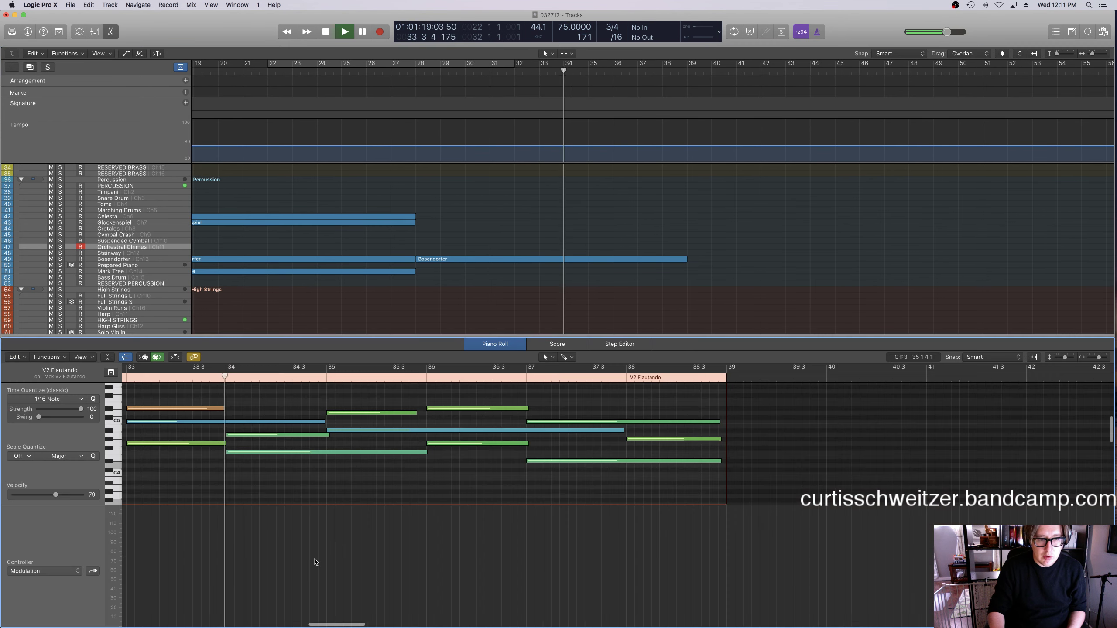
pyautogui.click(39, 571)
pyautogui.click(41, 574)
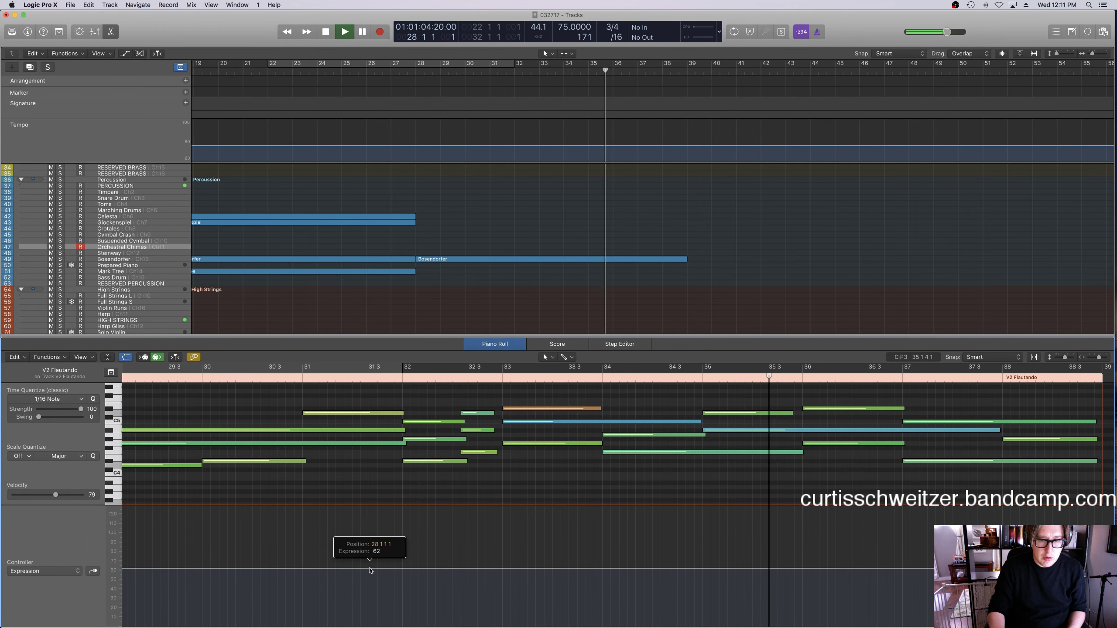
pyautogui.press('p')
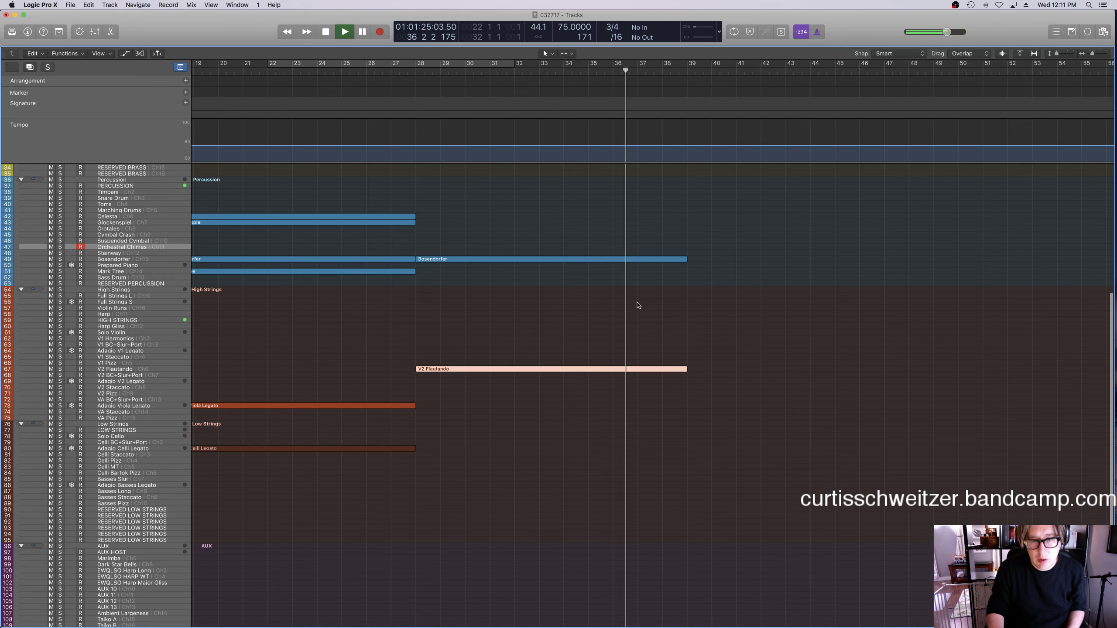
# Listen to the passage through to the end of the regions at bar 39 and stop playback.
pyautogui.hscroll(5, 635, 306)
pyautogui.scroll(3, 637, 308)
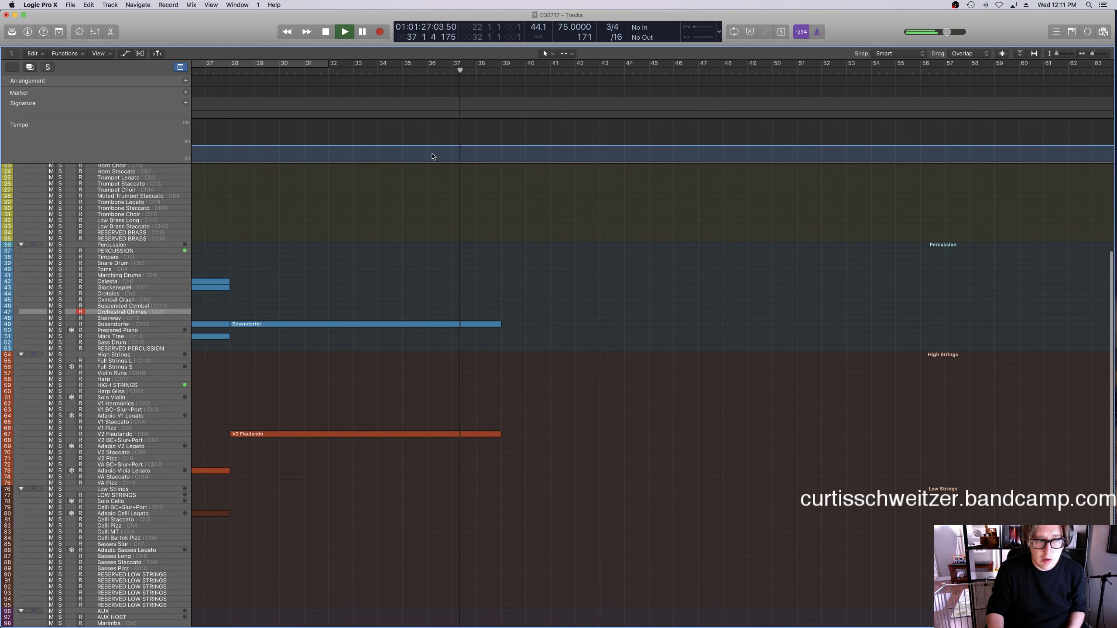
pyautogui.hscroll(-3, 531, 252)
pyautogui.hscroll(-1, 530, 253)
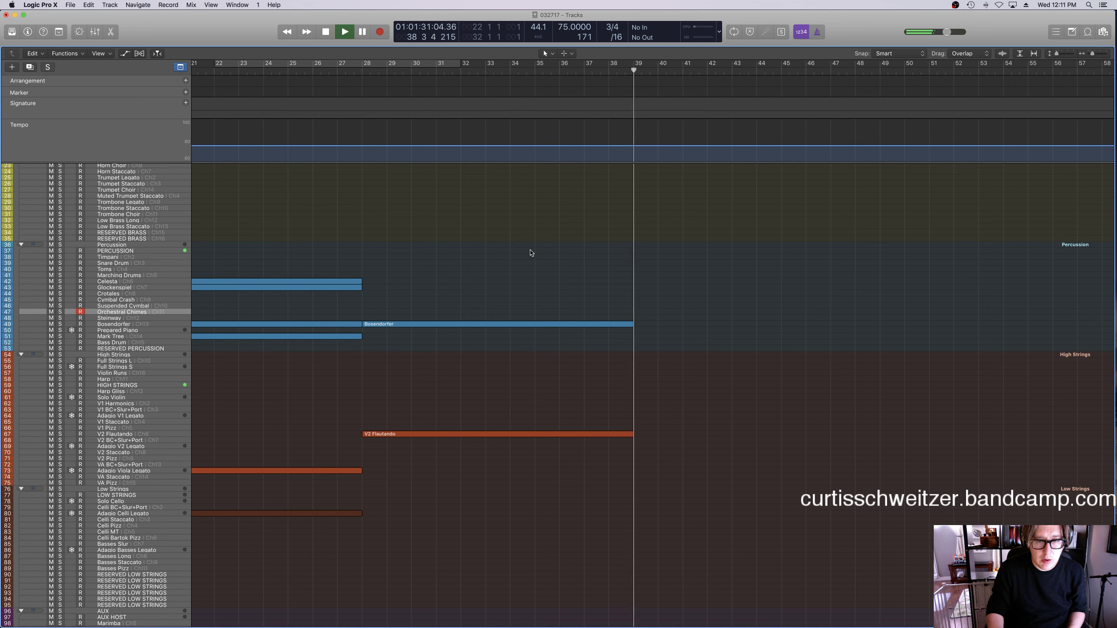
pyautogui.press('space')
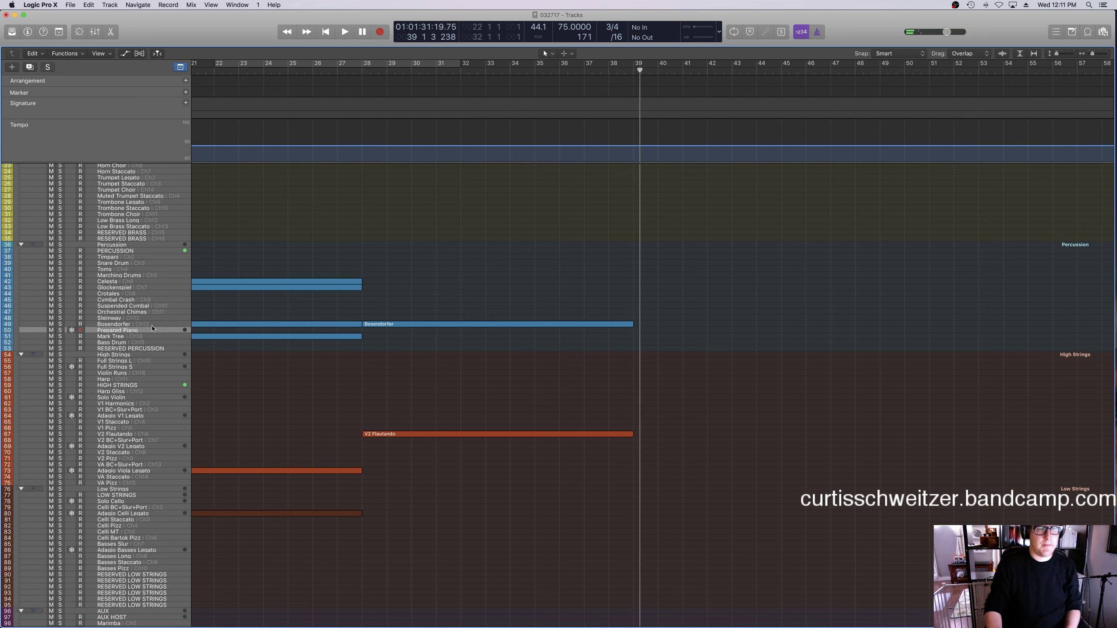
# Select the Bosendorfer track and replay briefly from about bar 28, selecting the V2 Flautando region.
pyautogui.click(152, 326)
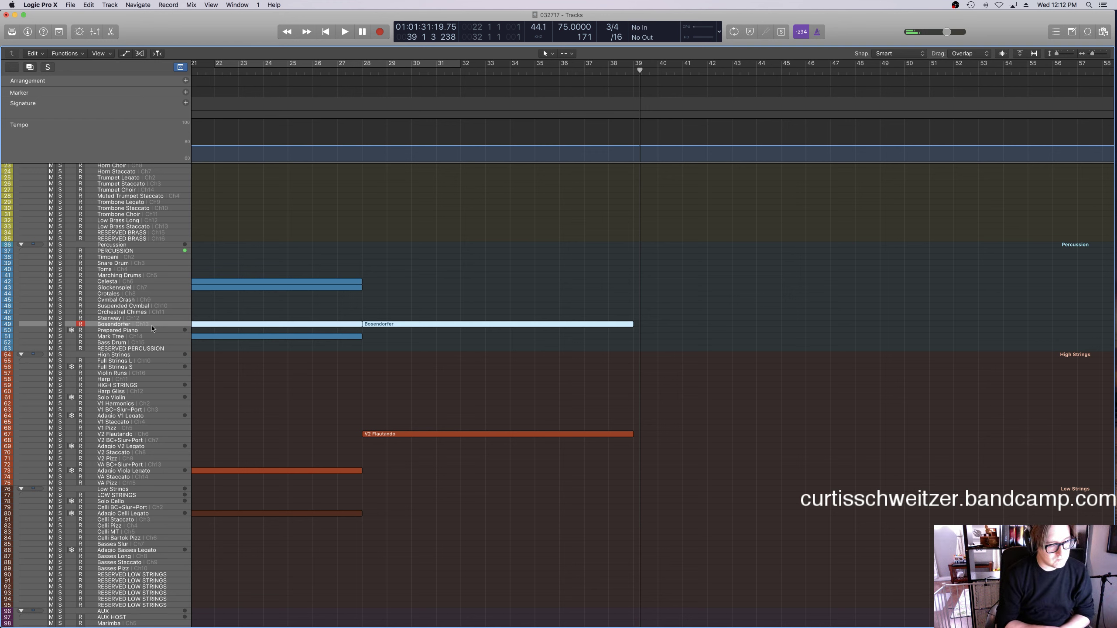
pyautogui.doubleClick(377, 78)
pyautogui.click(438, 318)
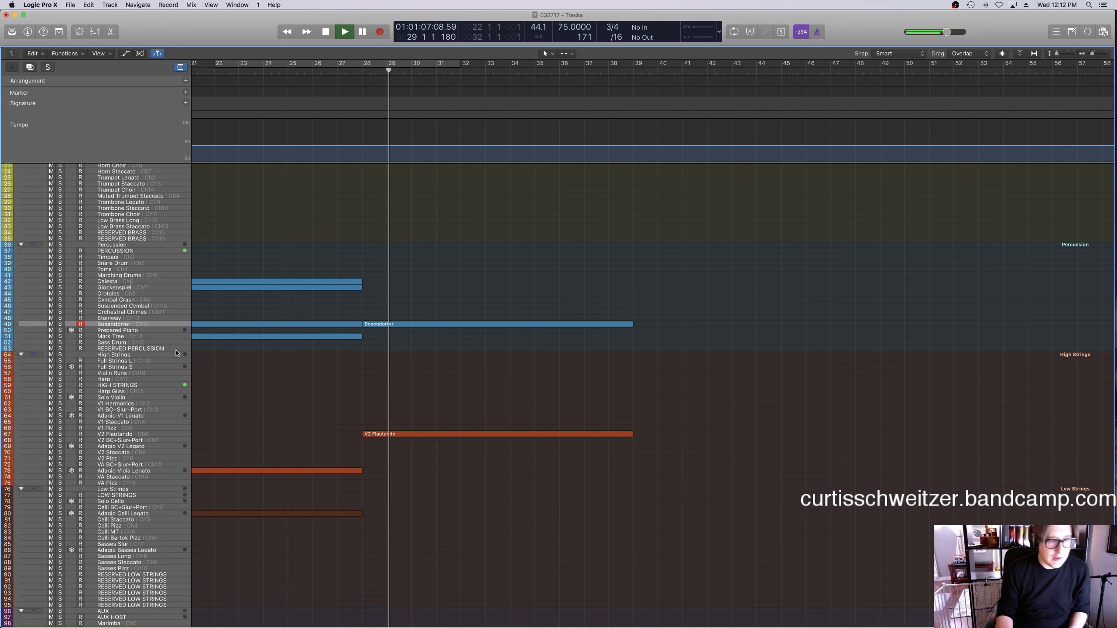
pyautogui.click(407, 434)
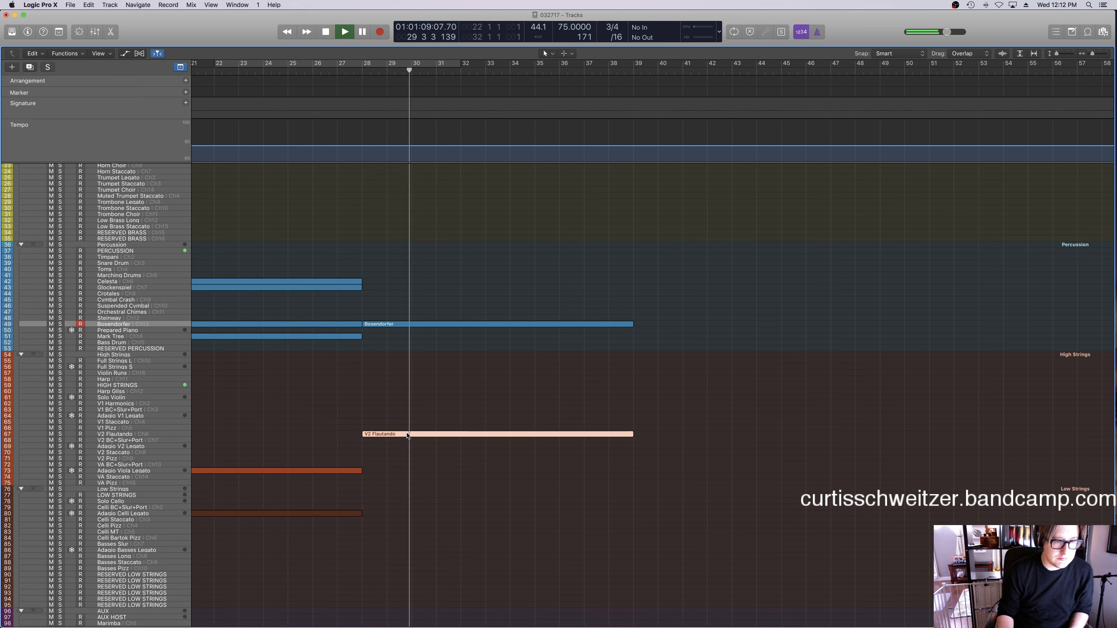
pyautogui.press('space')
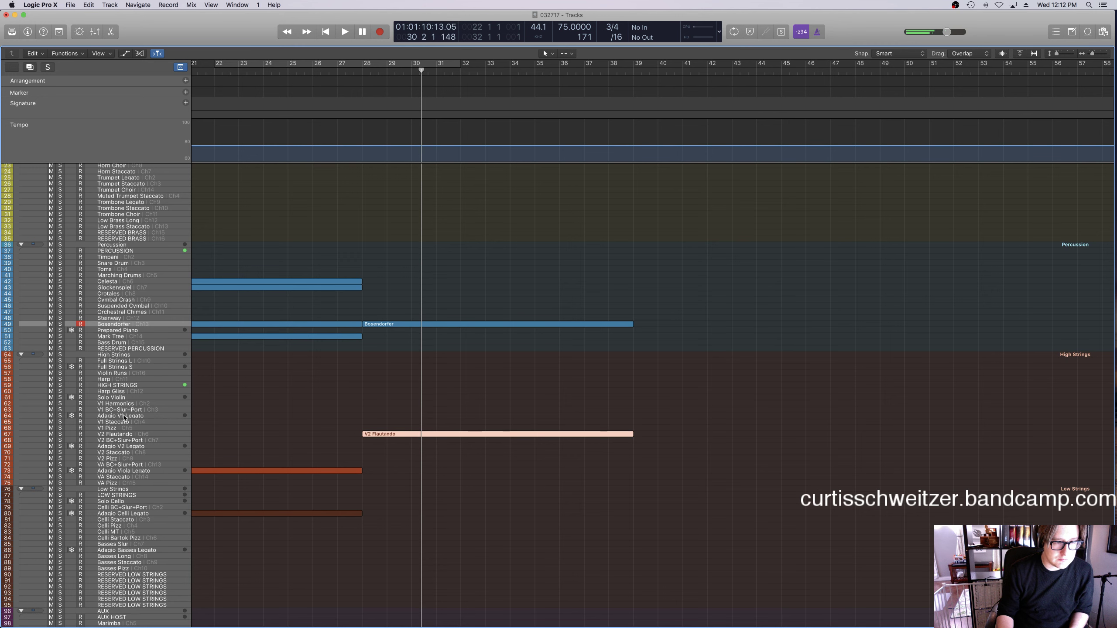
# Record a Suspended Cymbal part from bar 26 to about bar 30.
pyautogui.scroll(-3, 154, 388)
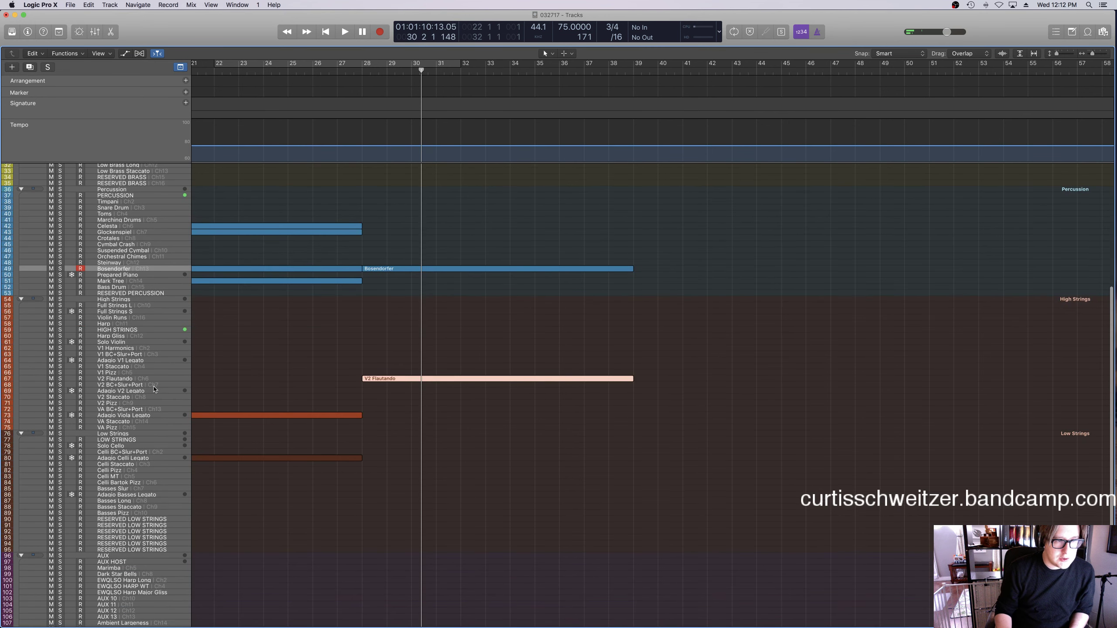
pyautogui.click(145, 251)
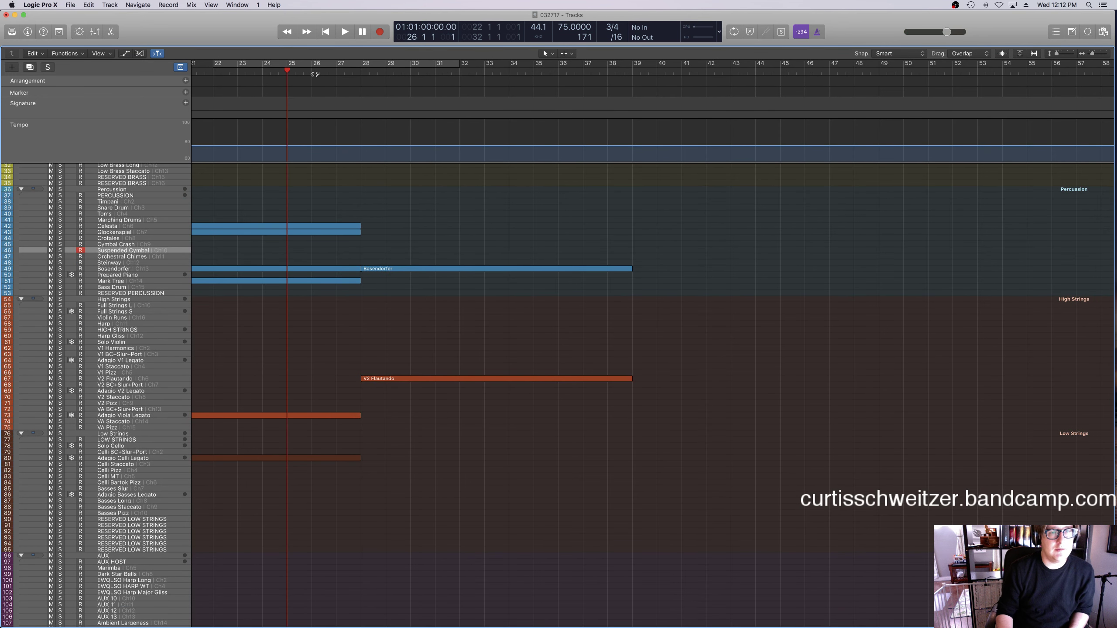
pyautogui.press('space')
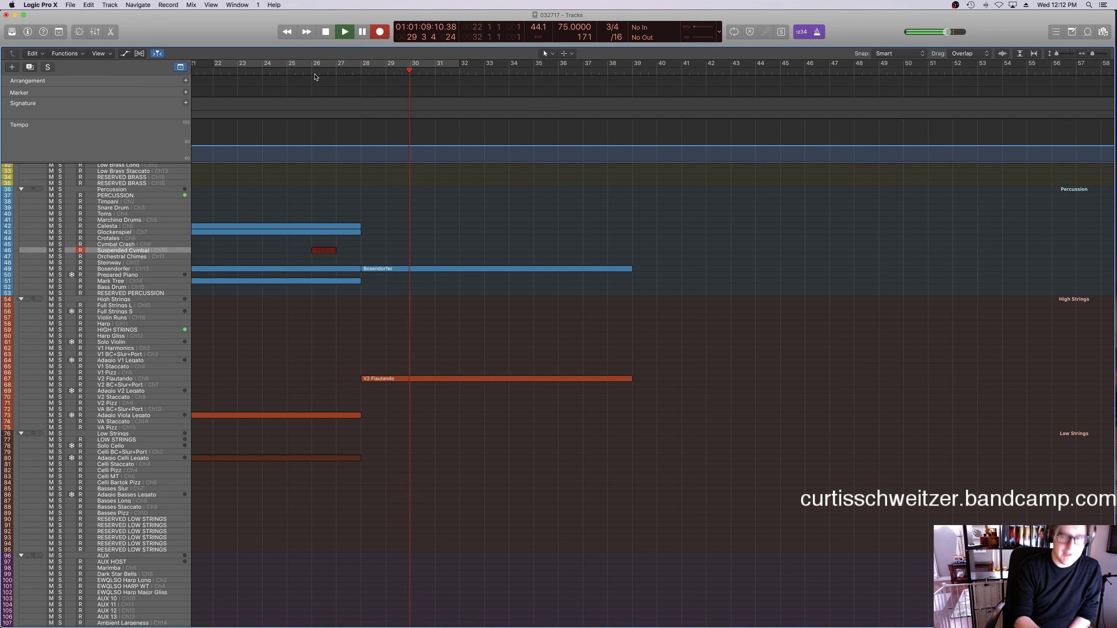
pyautogui.press('space')
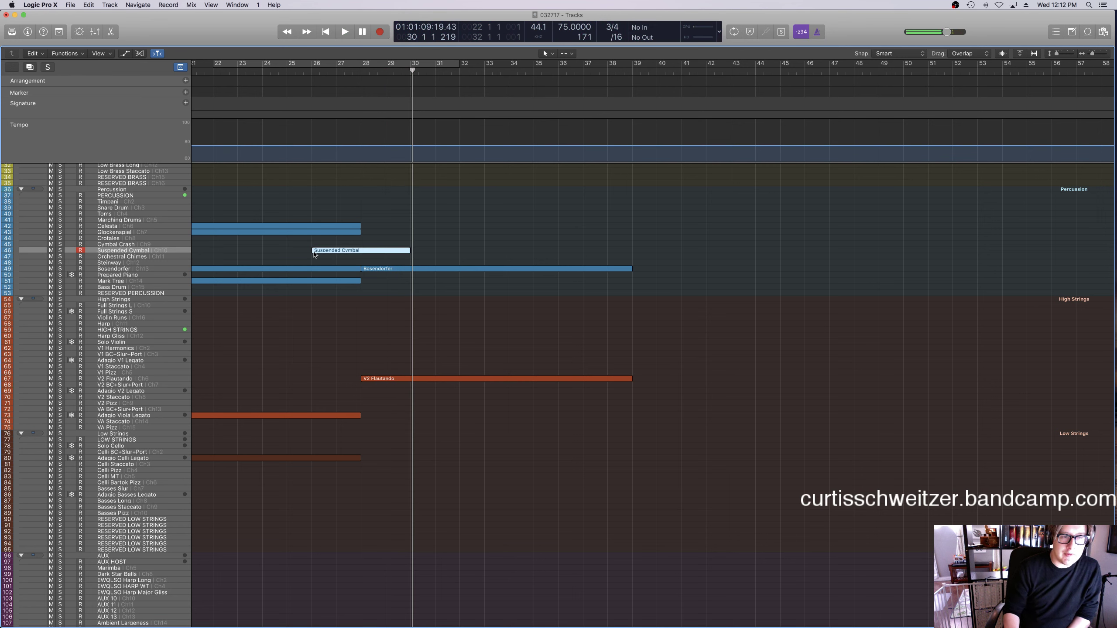
# Move the start of the Suspended Cymbal region to bar 25 and replay it from about bar 24, selecting the Bosendorfer track.
pyautogui.moveTo(315, 254); pyautogui.dragTo(289, 91)
pyautogui.click(278, 70)
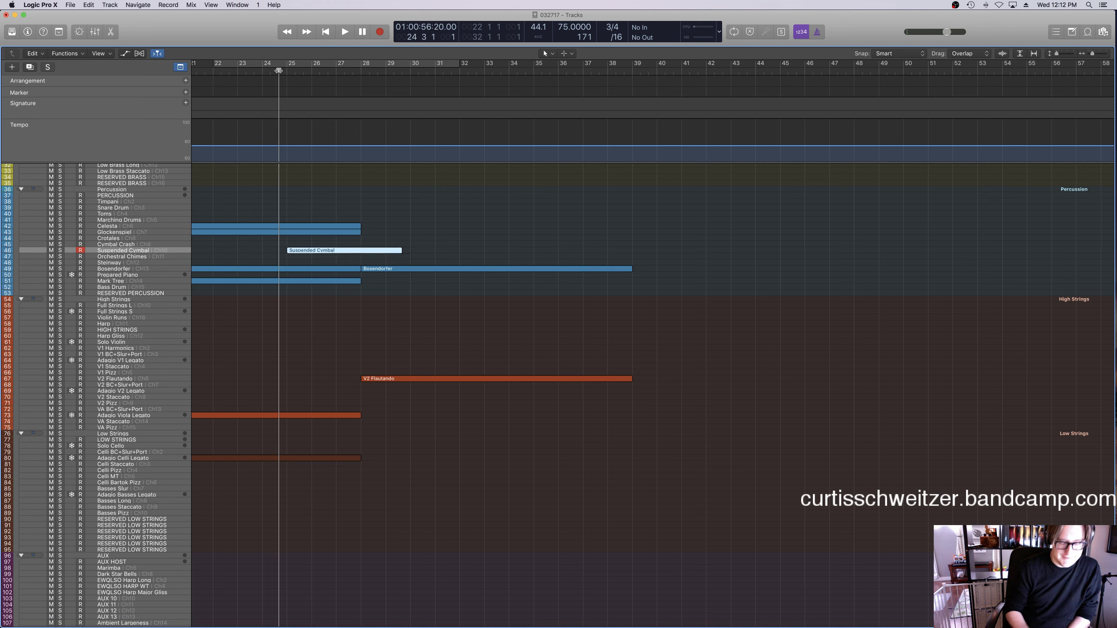
pyautogui.press('space')
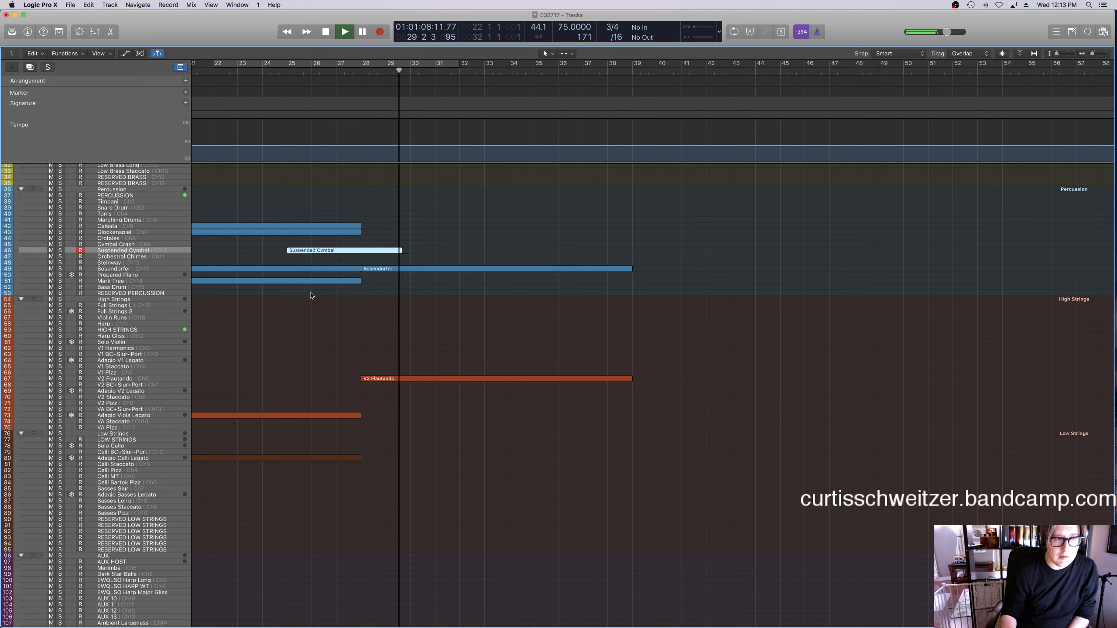
pyautogui.click(146, 269)
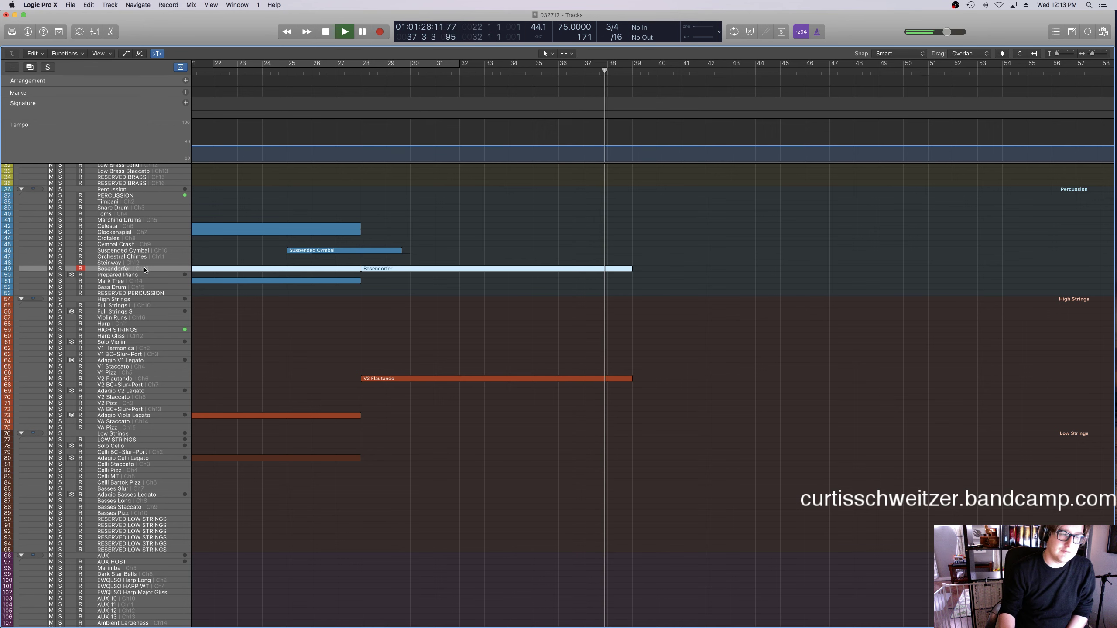
# Replay the earlier section from about bar 9 and look over the arrangement up to the last regions.
pyautogui.hscroll(10, 385, 349)
pyautogui.hscroll(-20, 386, 349)
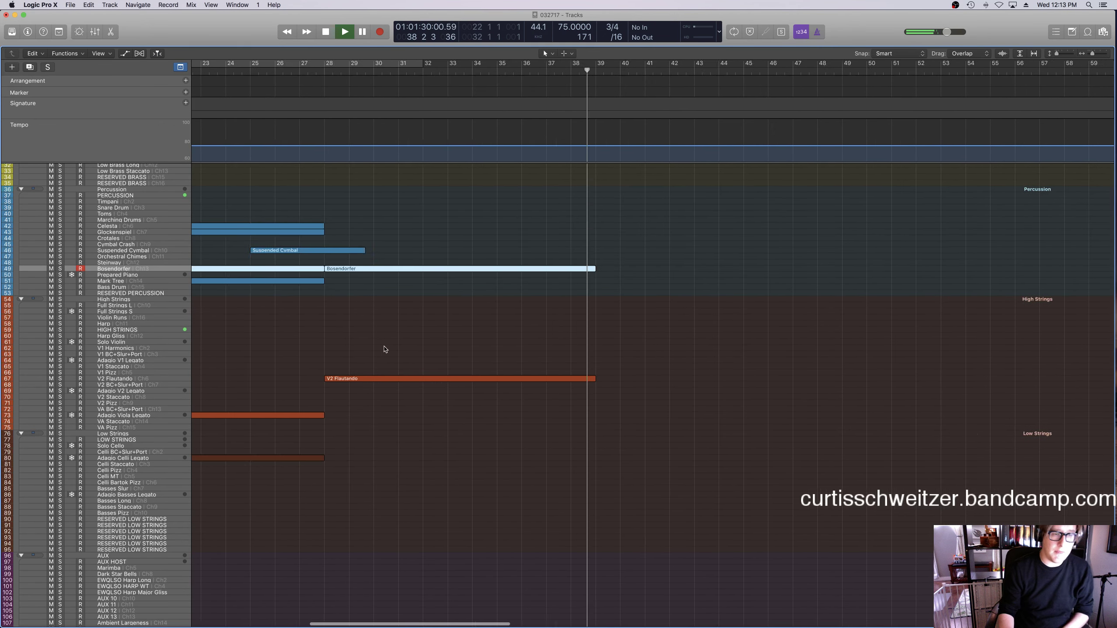
pyautogui.hscroll(-2, 430, 315)
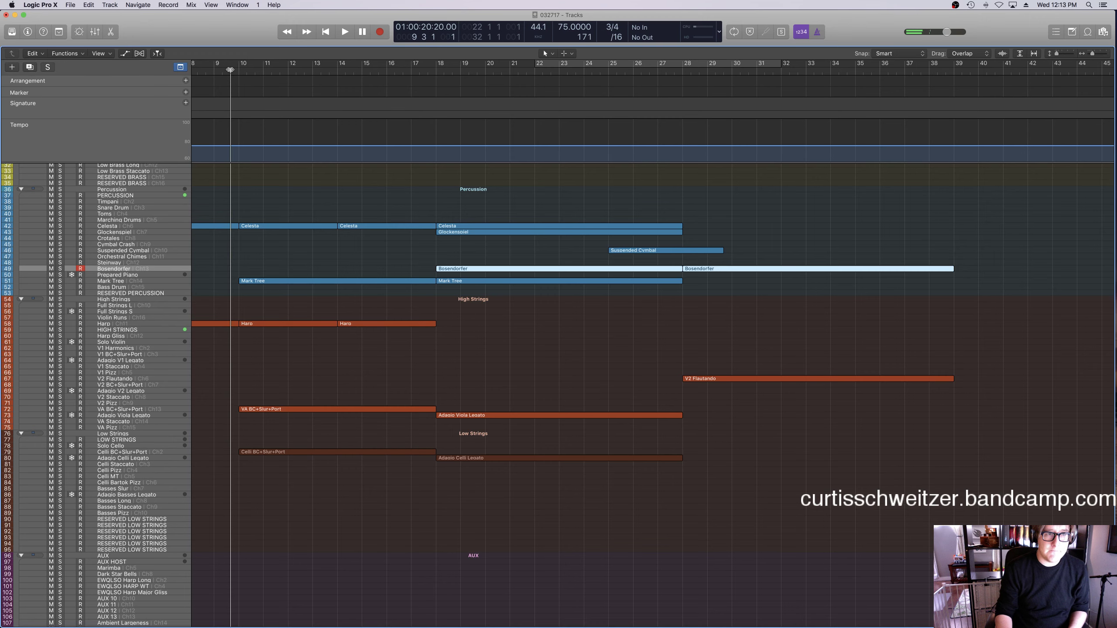
pyautogui.press('space')
pyautogui.hscroll(-20, 286, 194)
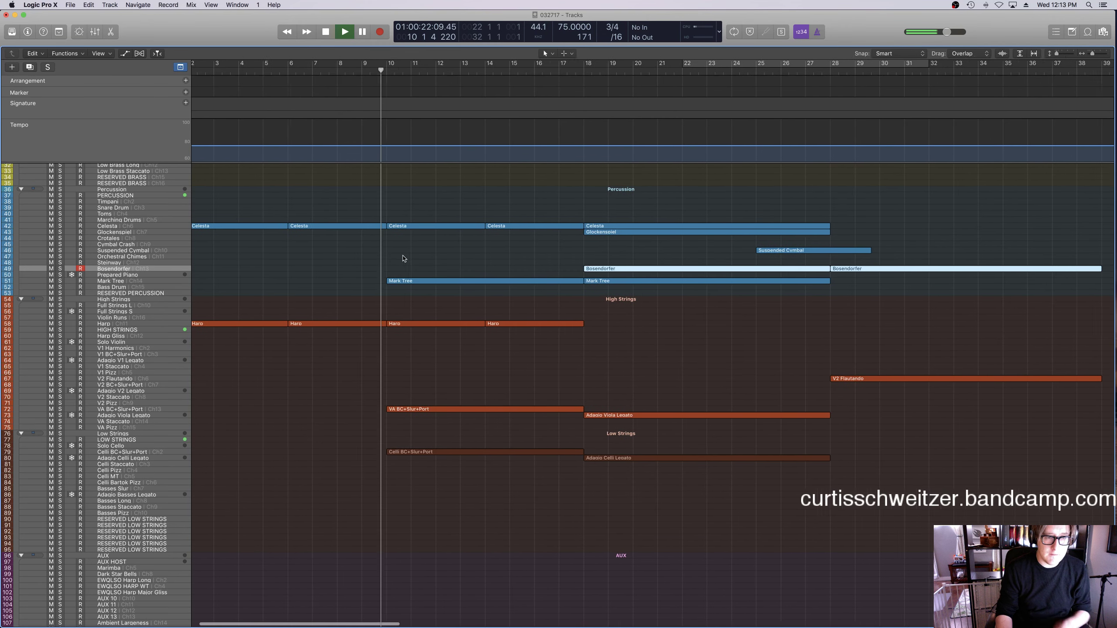
pyautogui.hscroll(20, 403, 258)
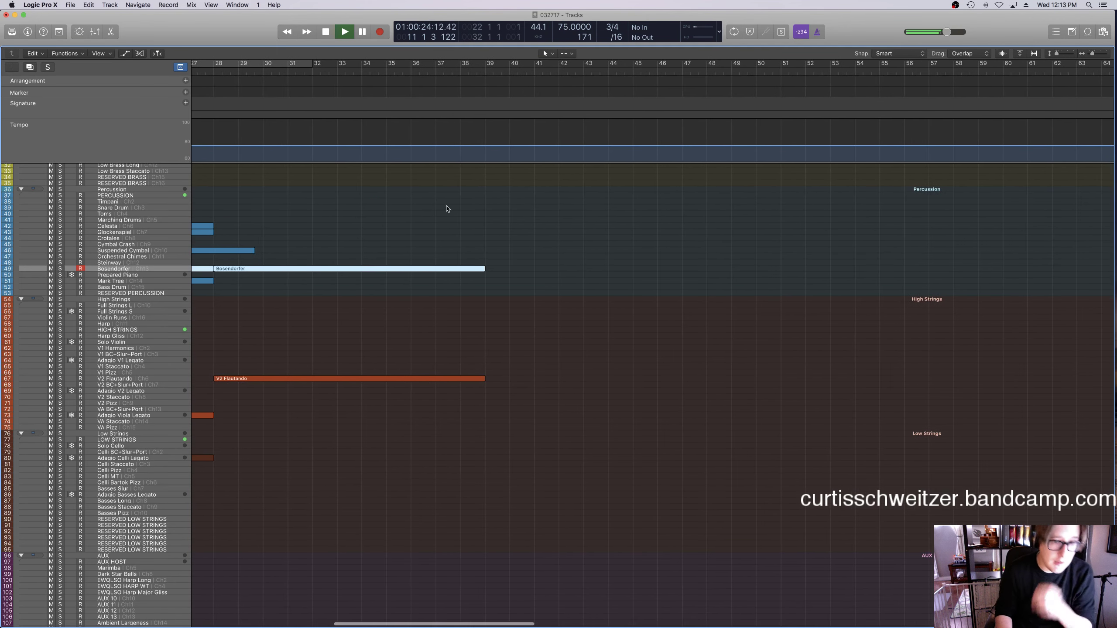
pyautogui.press('space')
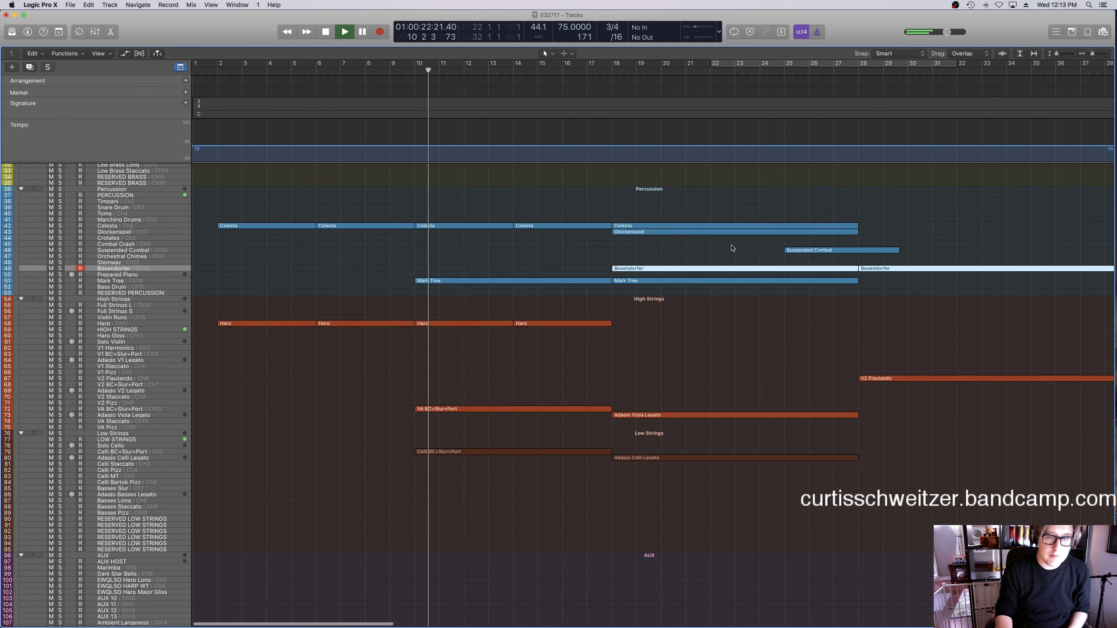
# Copy the Suspended Cymbal region to bar 36 on the same track and listen to the end of the passage.
pyautogui.hscroll(3, 680, 273)
pyautogui.click(670, 251)
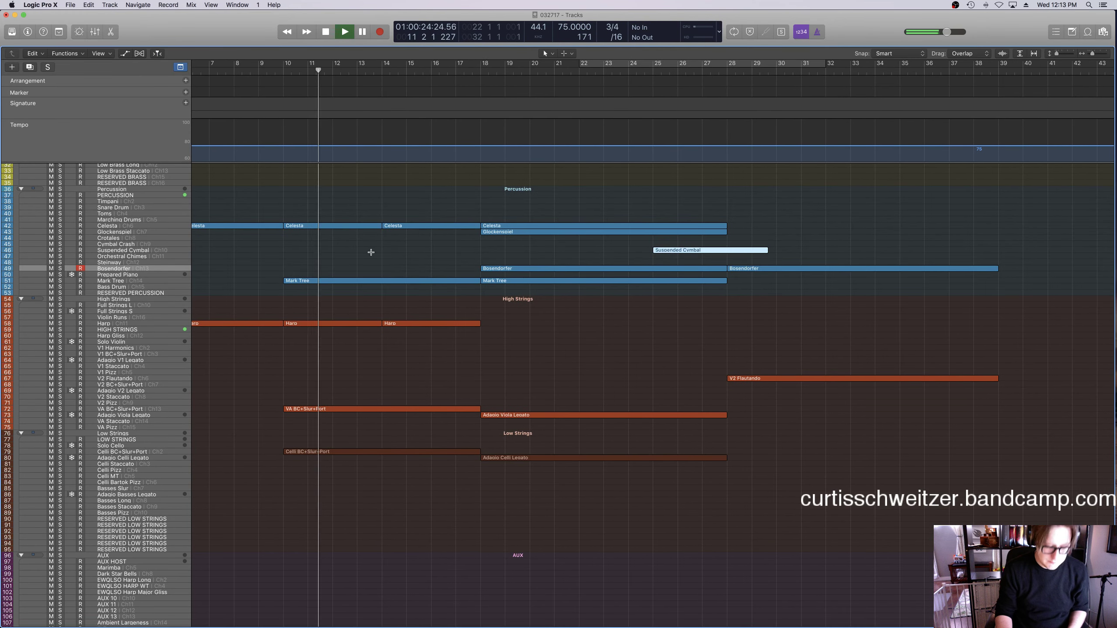
pyautogui.click(125, 250)
pyautogui.hscroll(15, 647, 116)
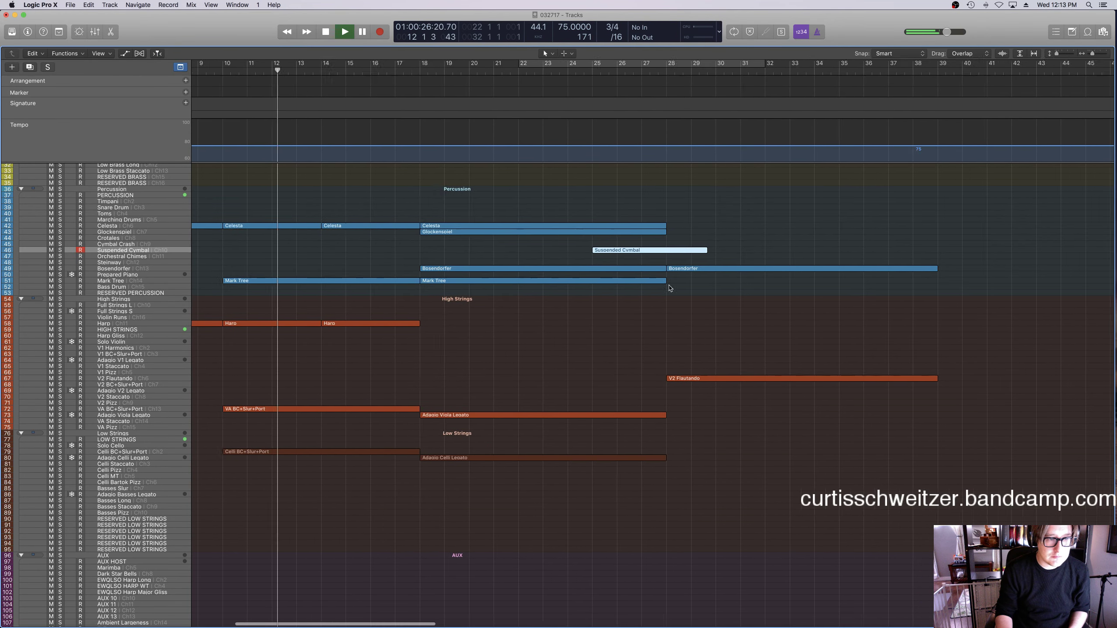
pyautogui.press('space')
pyautogui.click(549, 70)
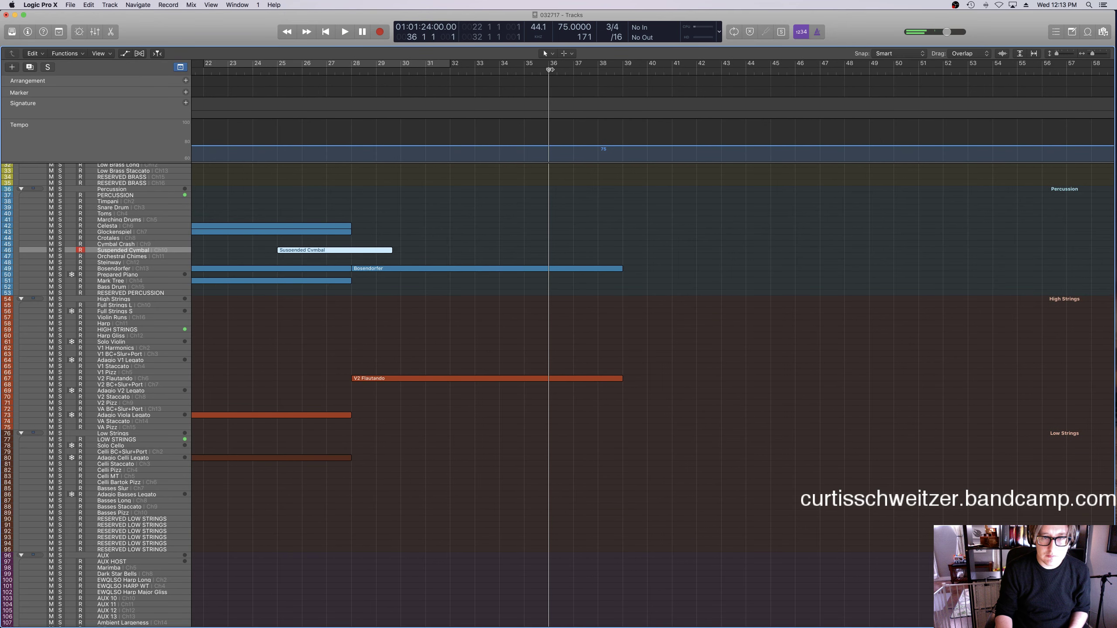
pyautogui.press('super+v')
pyautogui.press('space')
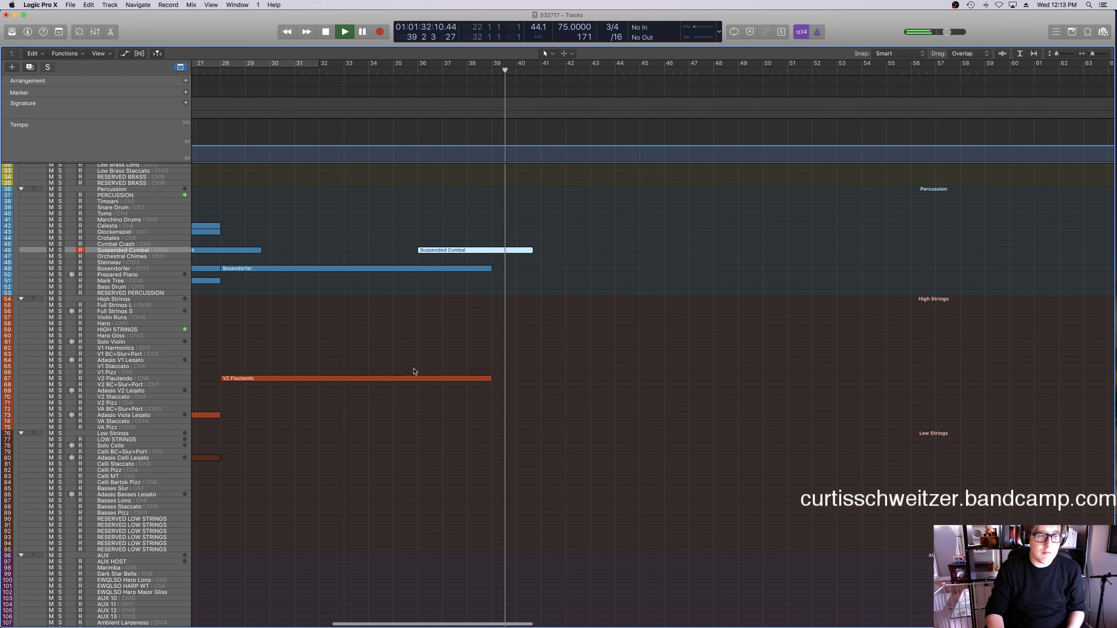
pyautogui.press('space')
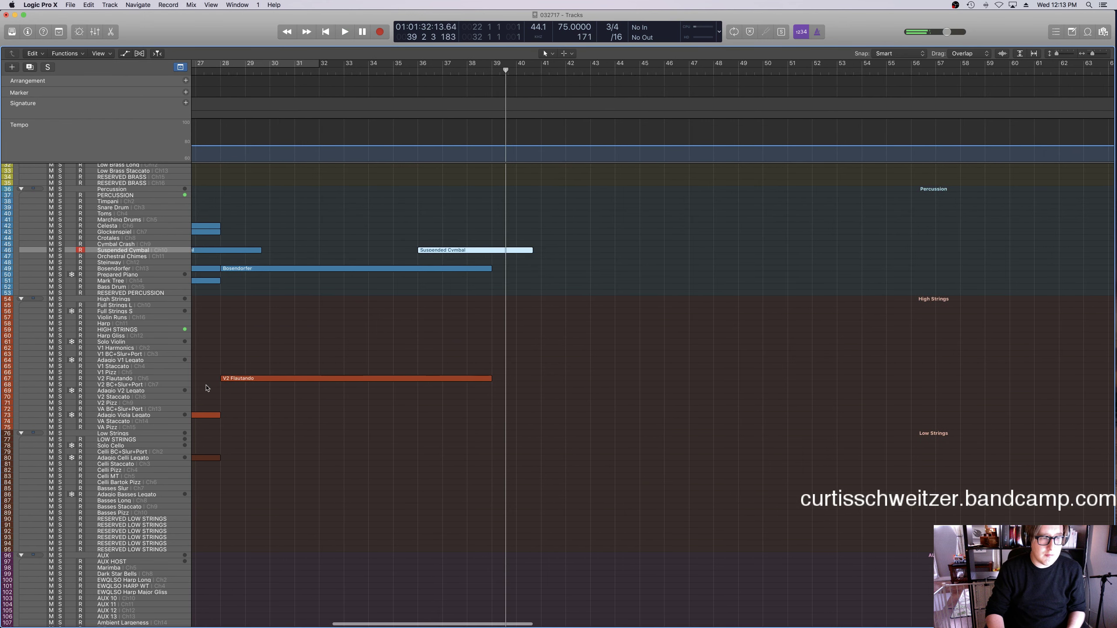
# Select the Bosendorfer track and move the playhead back to the start of bar 39.
pyautogui.click(126, 269)
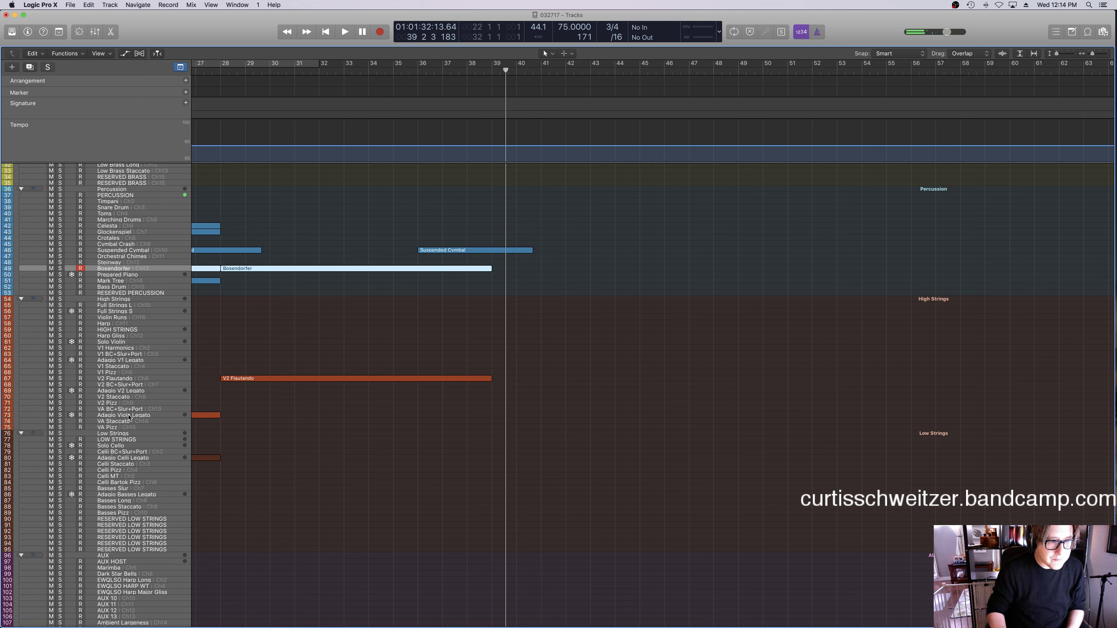
pyautogui.press(',')
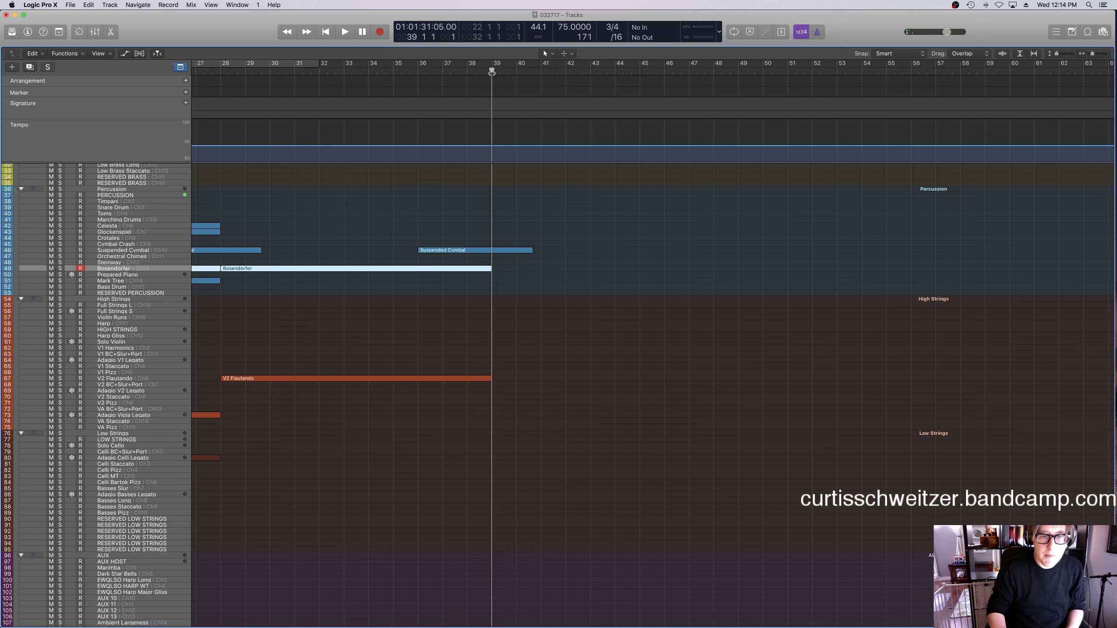
# Add a 4/4 time signature change at bar 39 and open its note-value choices.
pyautogui.press('d')
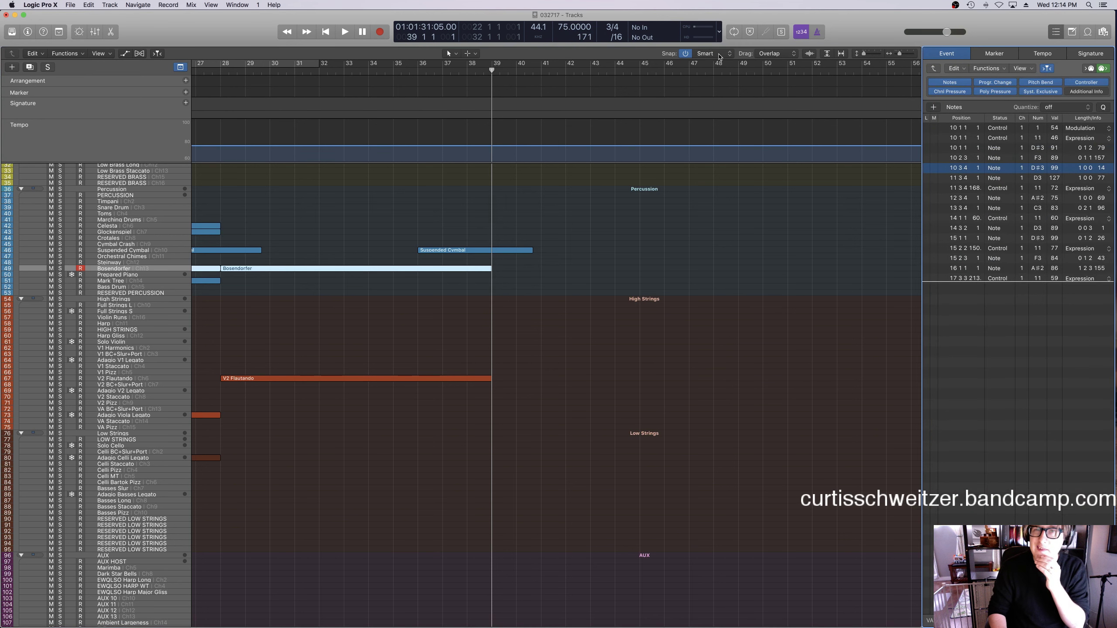
pyautogui.click(1089, 55)
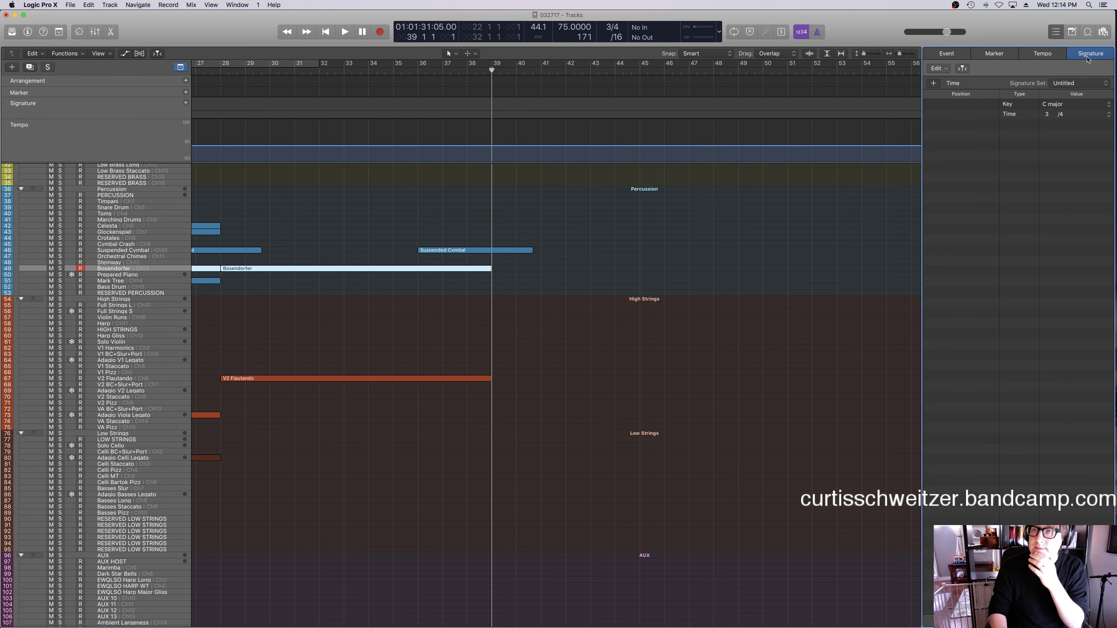
pyautogui.click(933, 83)
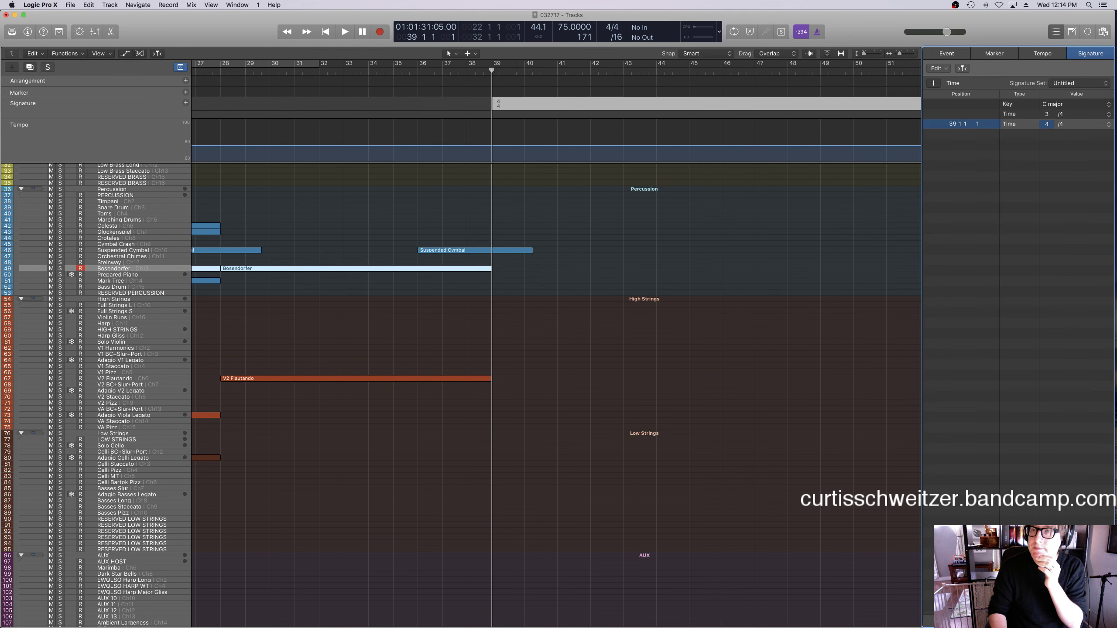
pyautogui.click(1060, 124)
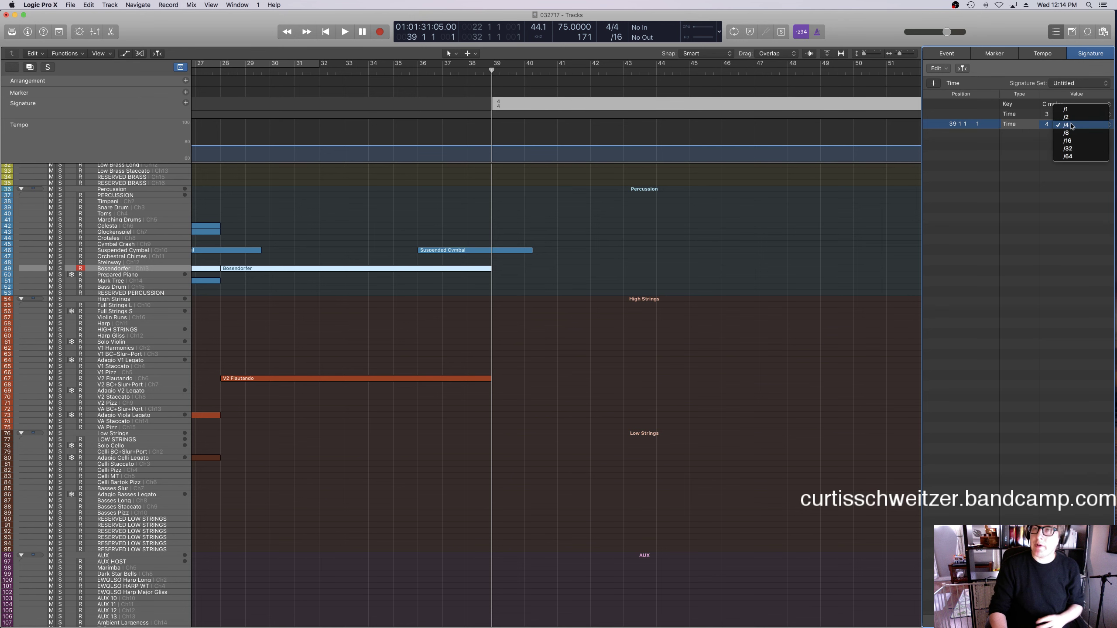
# Delete the 4/4 time signature change at bar 39 and hide the signature list.
pyautogui.click(1026, 132)
pyautogui.press('Delete')
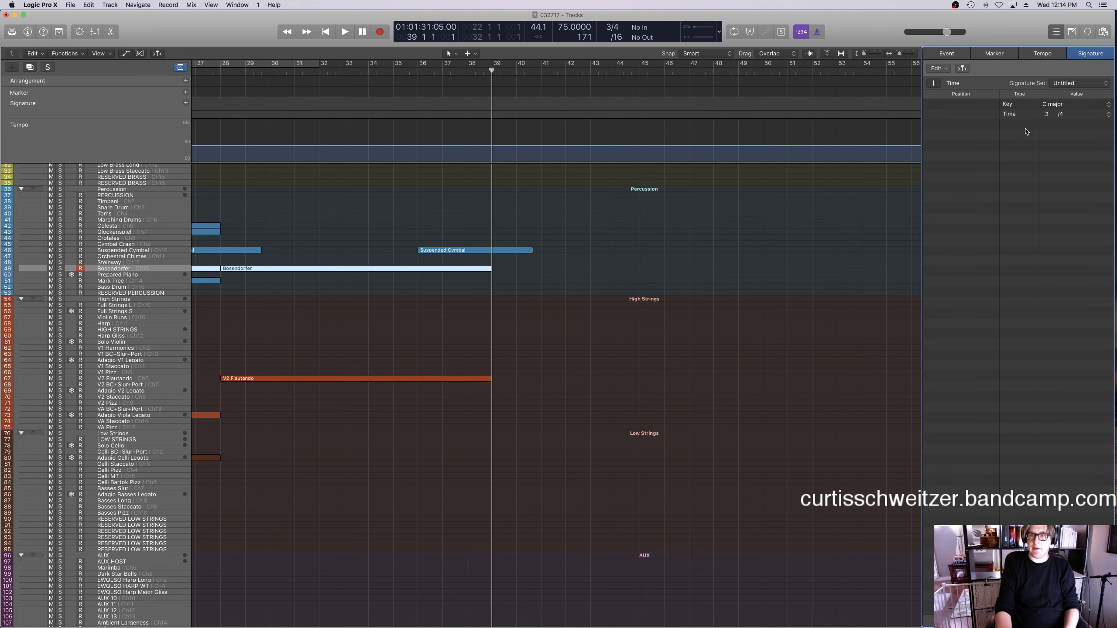
pyautogui.click(800, 219)
pyautogui.press('d')
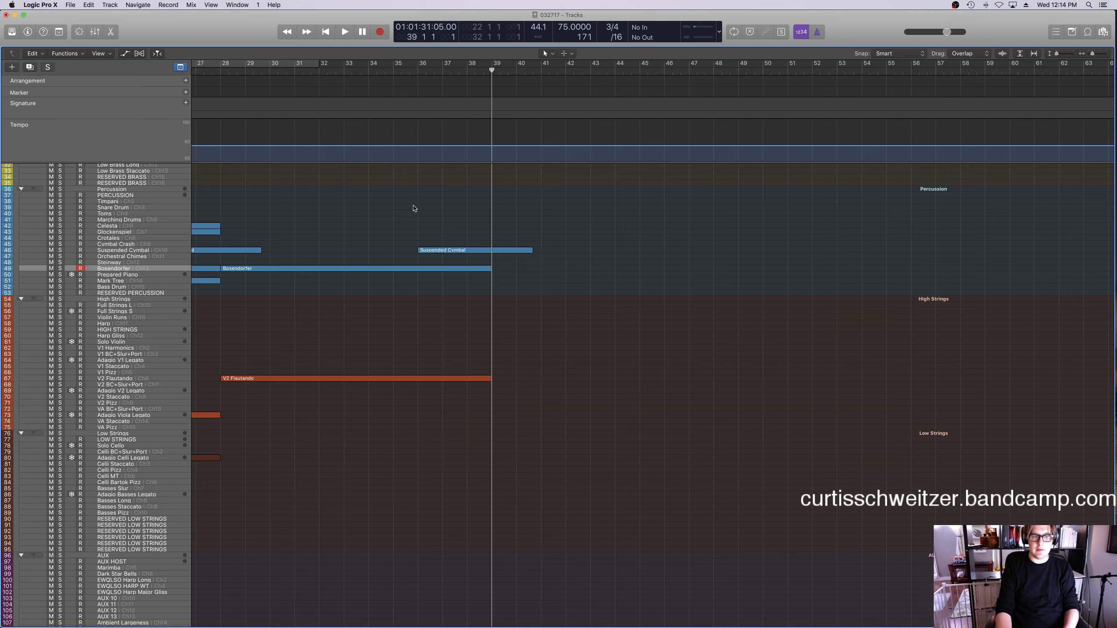
# Look over the arrangement from the earlier regions to bar 39, and play the piece from within bar 1.
pyautogui.hscroll(-4, 404, 185)
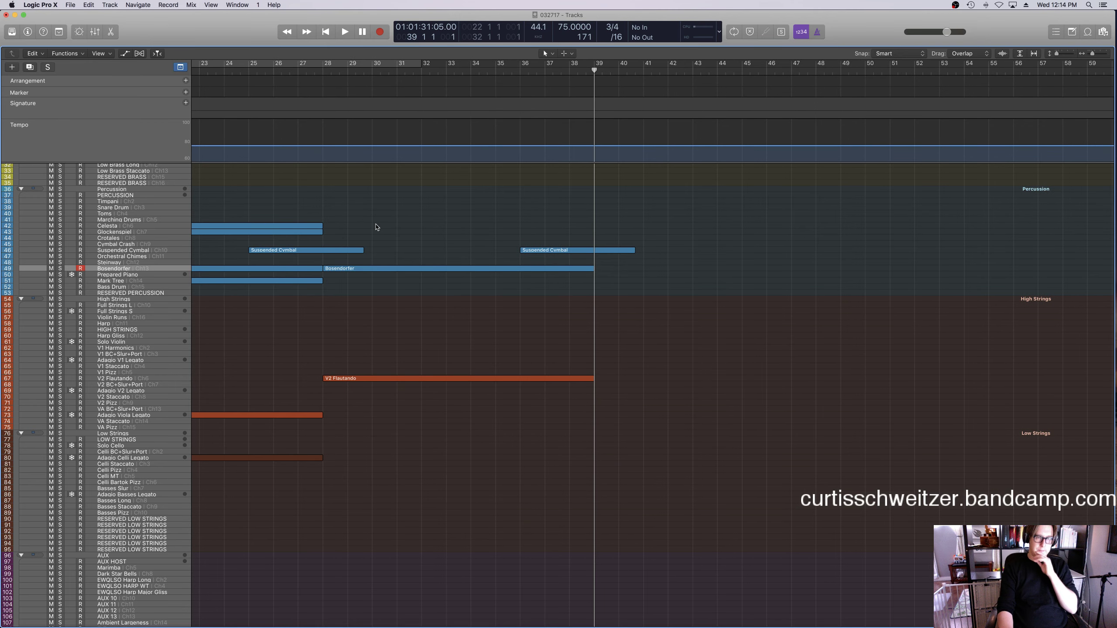
pyautogui.scroll(5, 377, 226)
pyautogui.hscroll(-5, 376, 227)
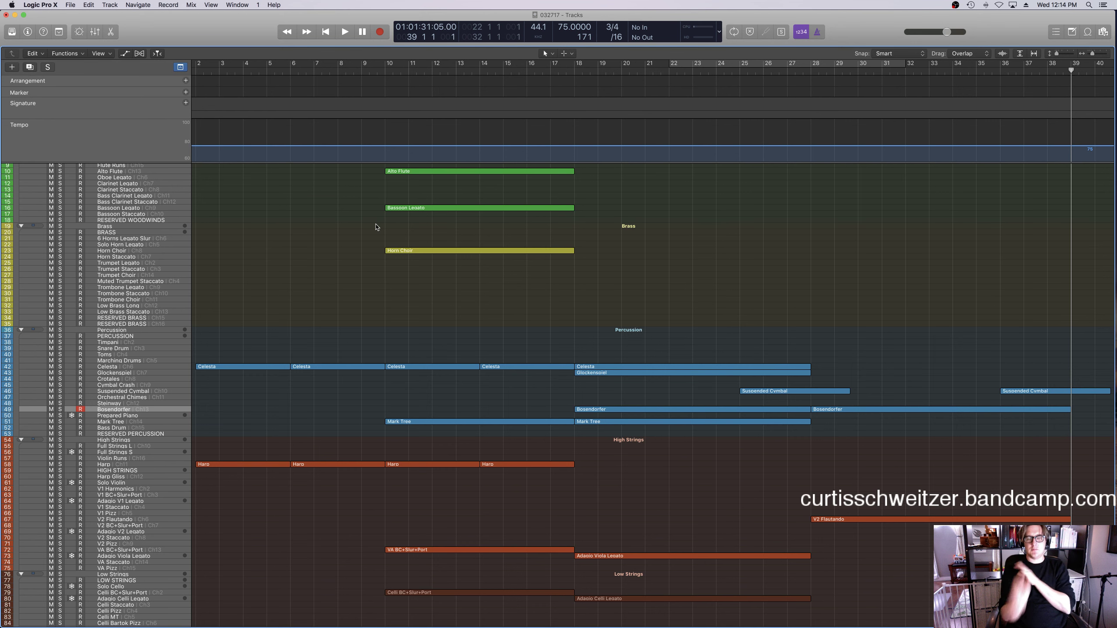
pyautogui.hscroll(10, 586, 317)
pyautogui.hscroll(2, 587, 317)
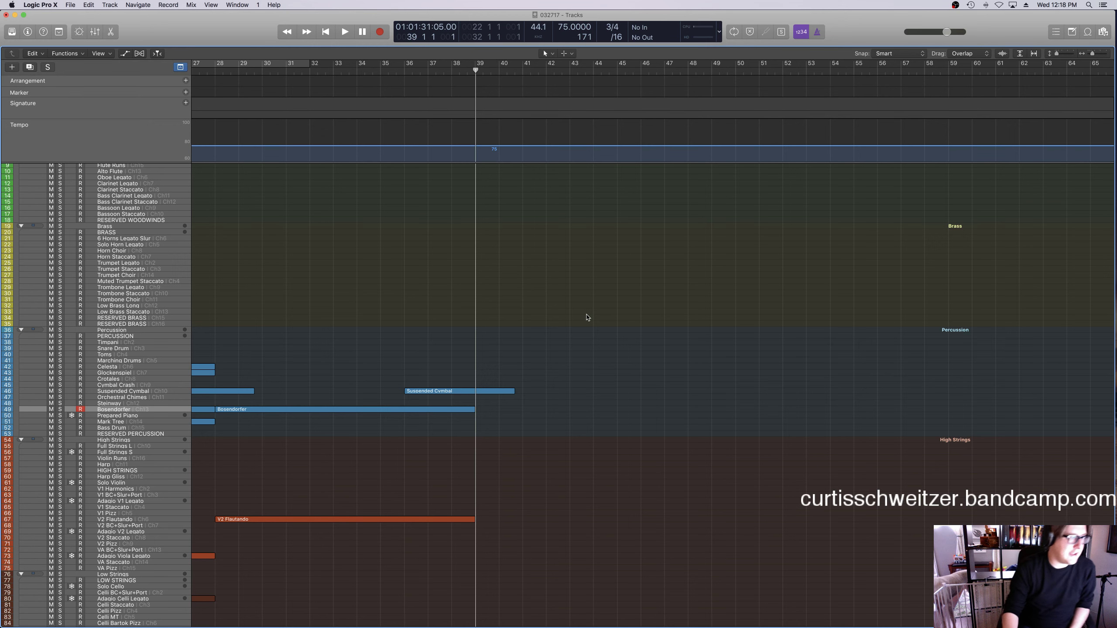
pyautogui.hscroll(-15, 588, 316)
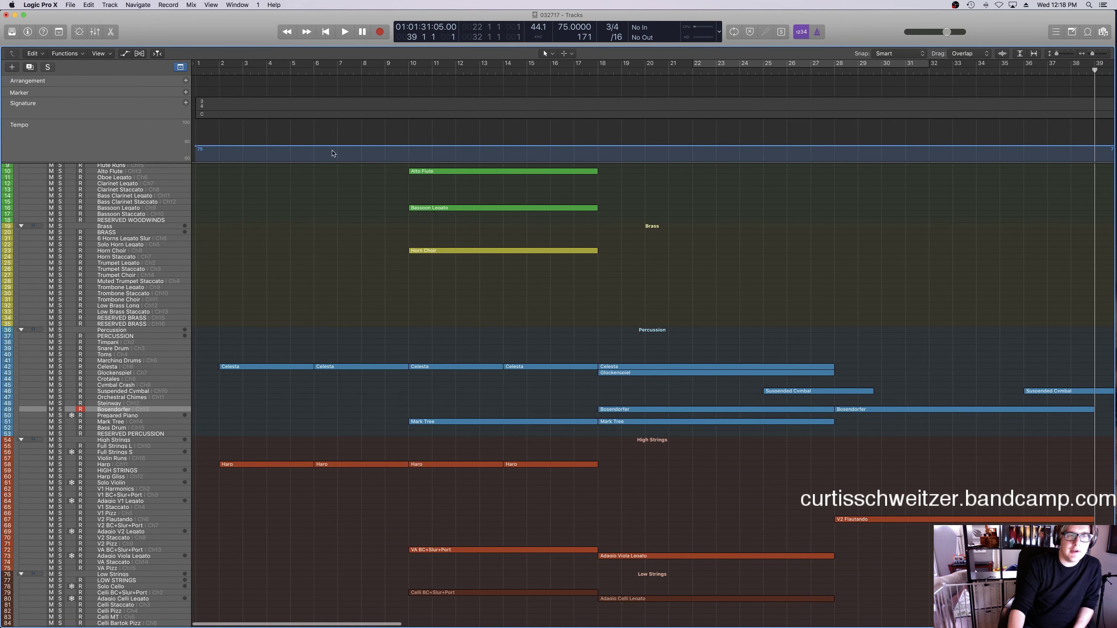
pyautogui.click(214, 72)
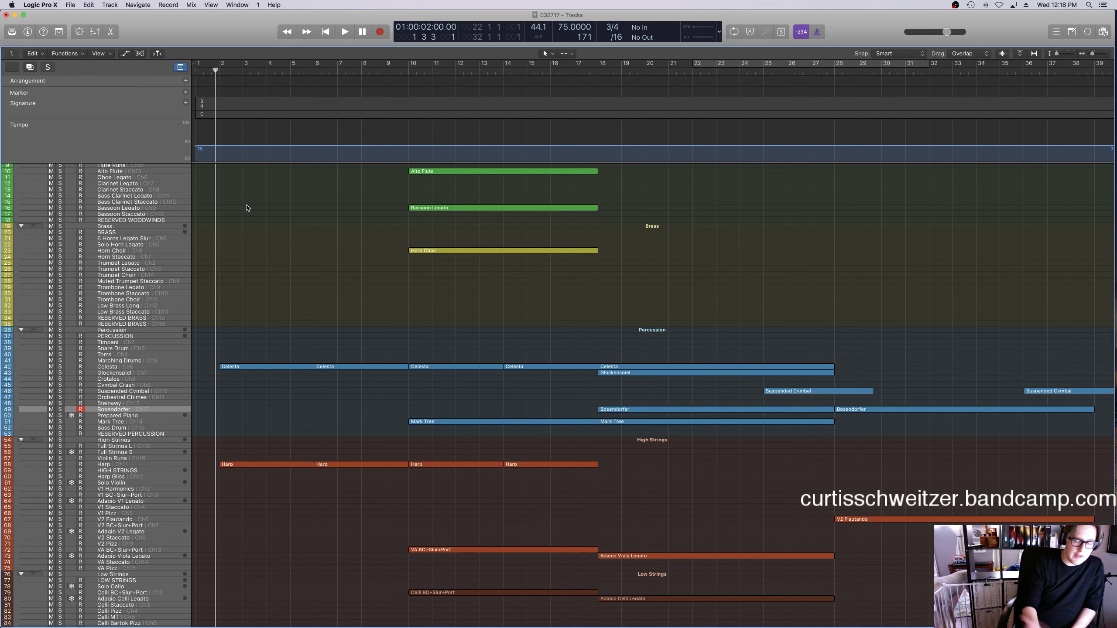
pyautogui.press('space')
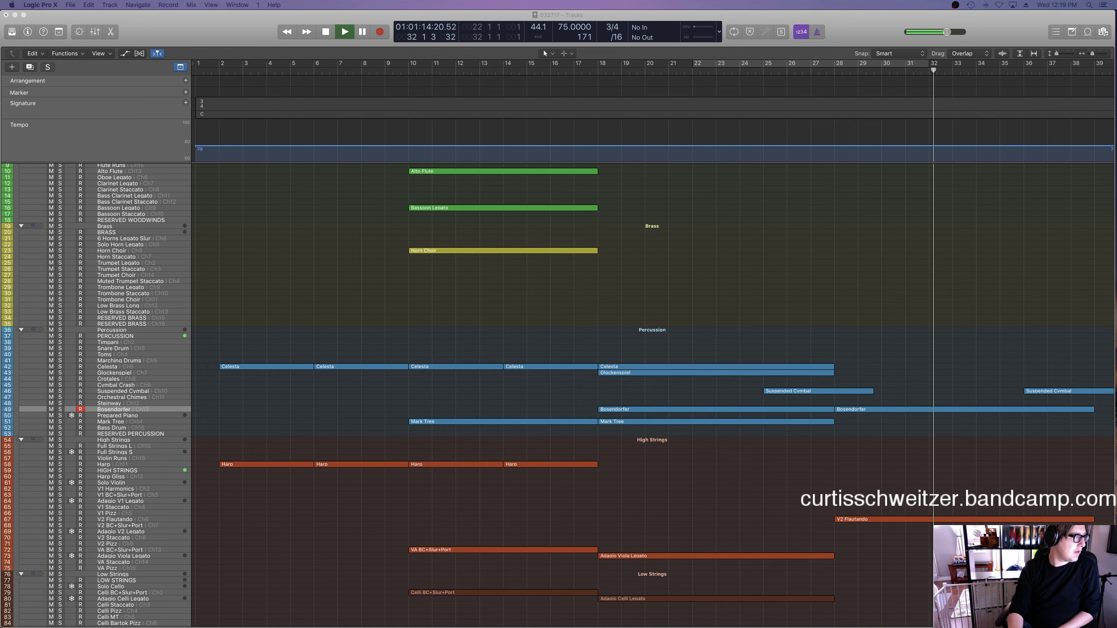
# Switch to Chrome and look through the PC Gamer article on the Starbound developer's upcoming games for the art style video.
pyautogui.press('super+Tab')
pyautogui.scroll(5, 514, 162)
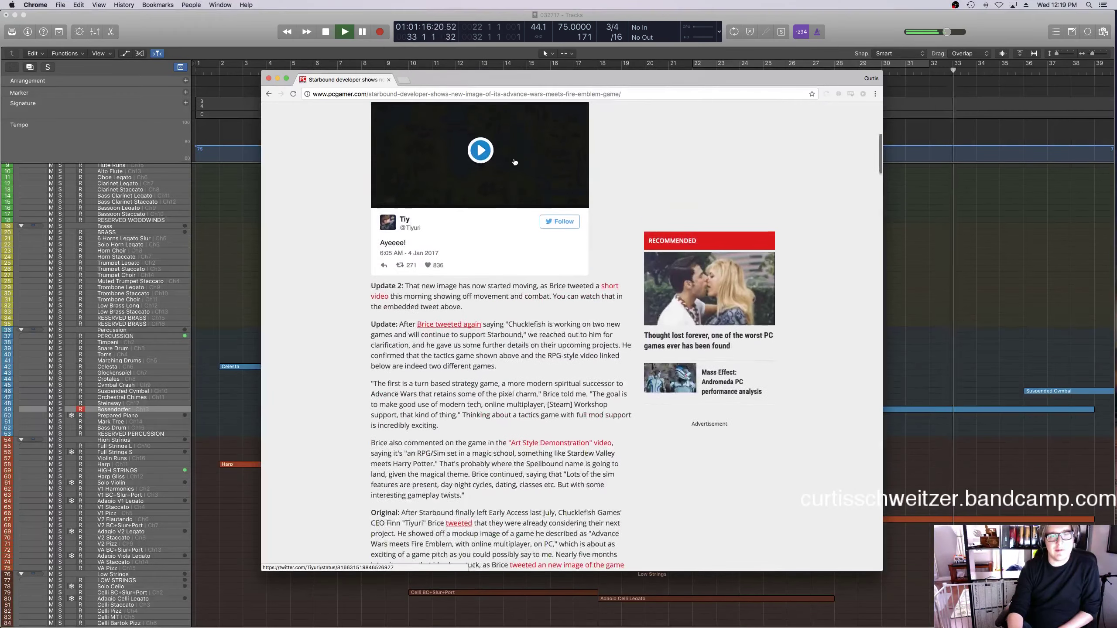
pyautogui.scroll(8, 513, 162)
pyautogui.scroll(-3, 511, 162)
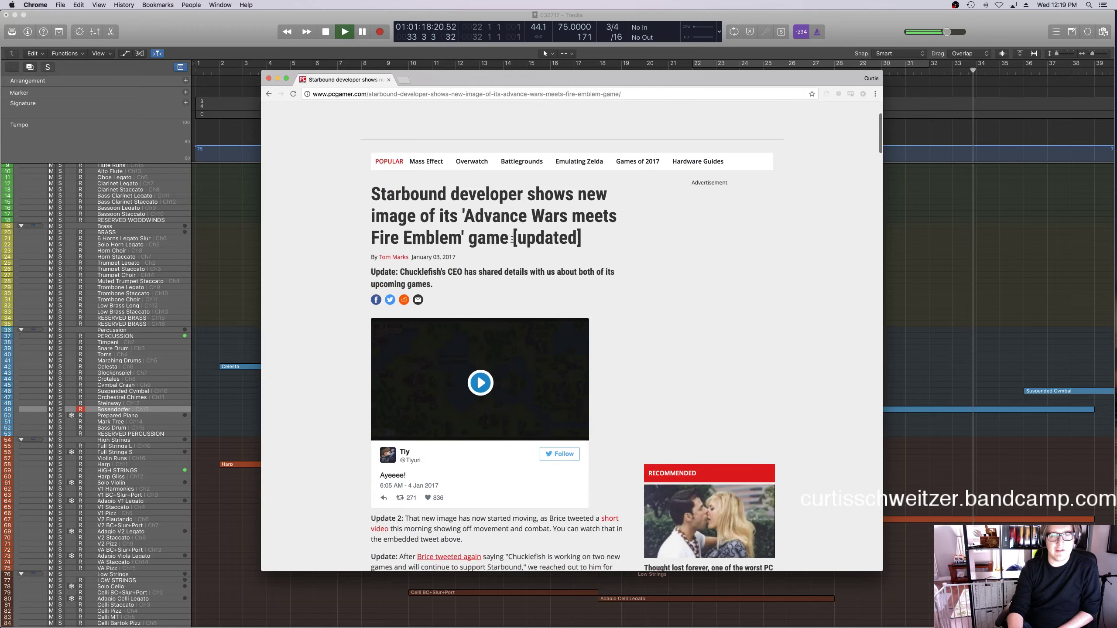
pyautogui.scroll(-10, 512, 240)
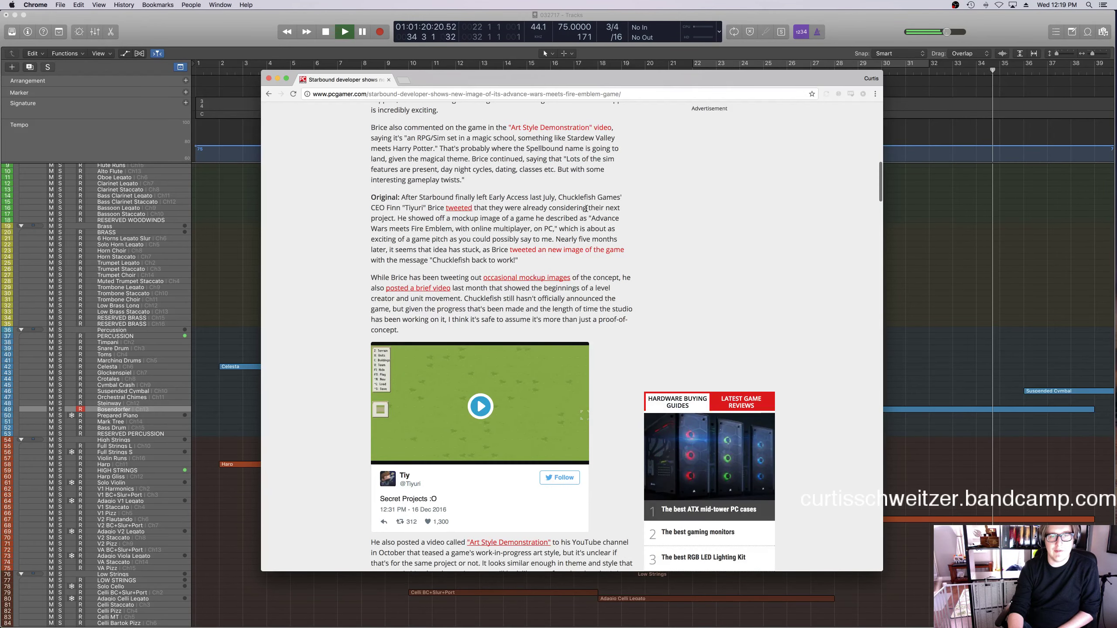
pyautogui.scroll(-3, 585, 208)
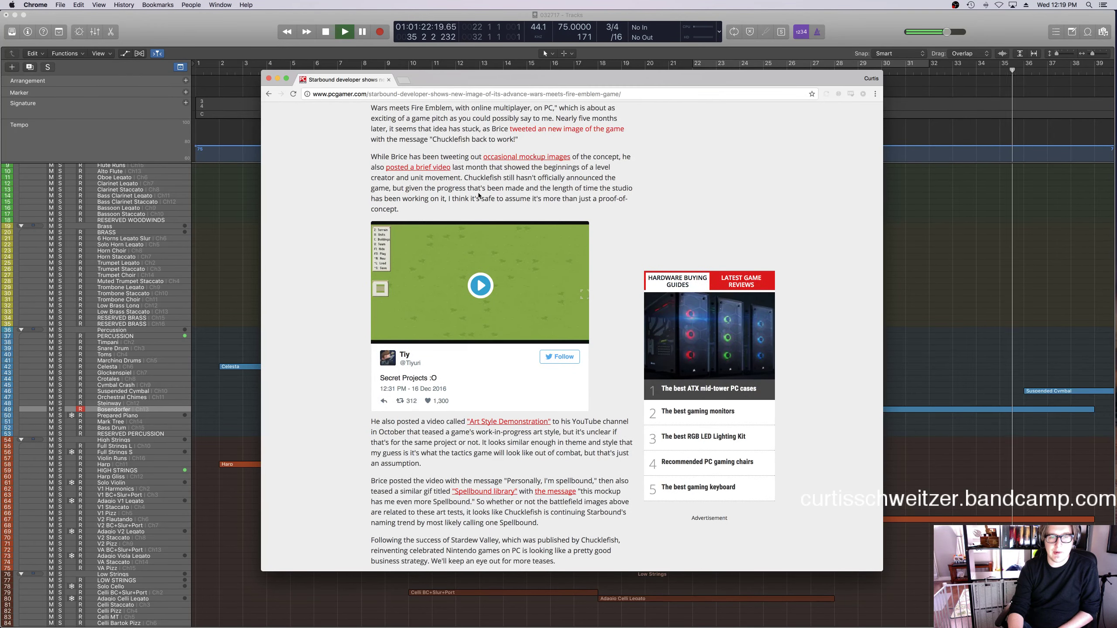
pyautogui.scroll(12, 479, 196)
pyautogui.scroll(-18, 479, 195)
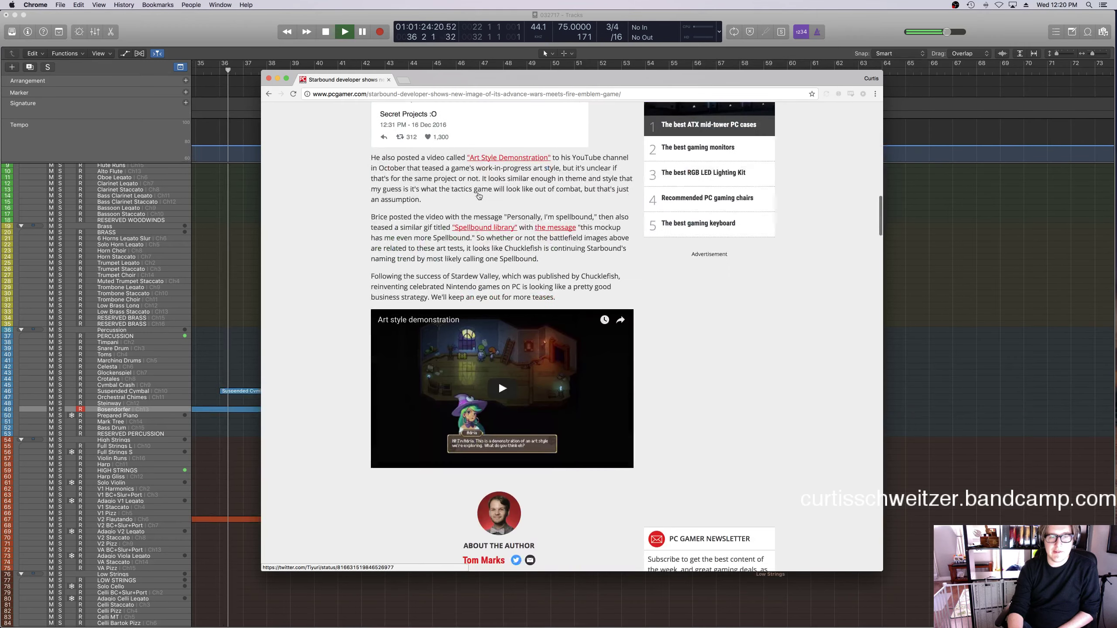
pyautogui.scroll(-3, 479, 196)
# Play the embedded "Art style demonstration" video in full screen and exit full screen.
pyautogui.click(502, 287)
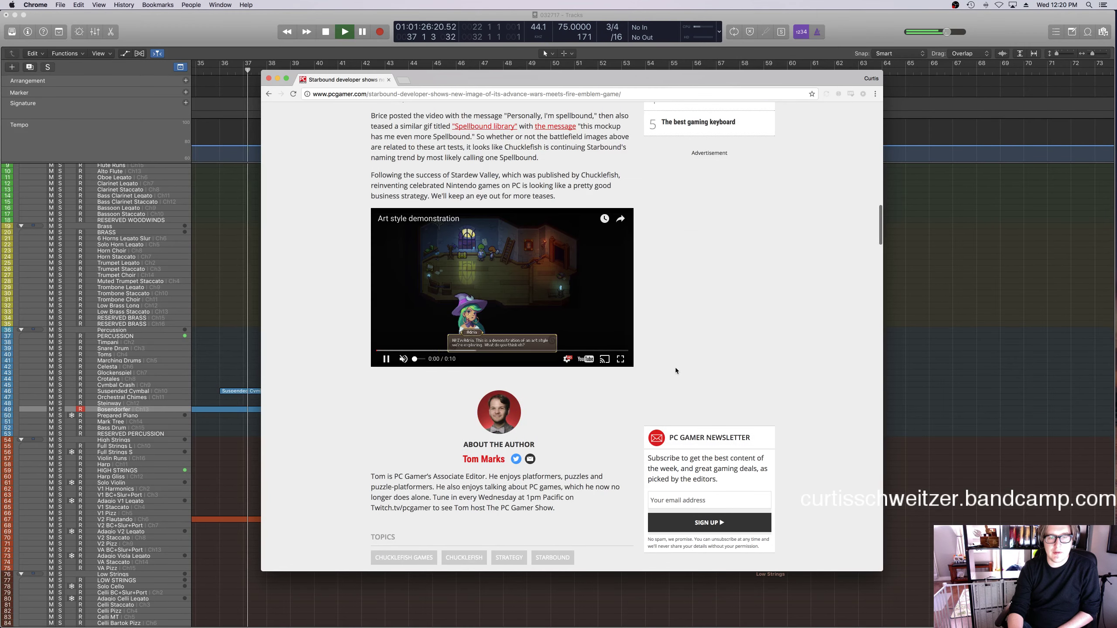
pyautogui.click(619, 359)
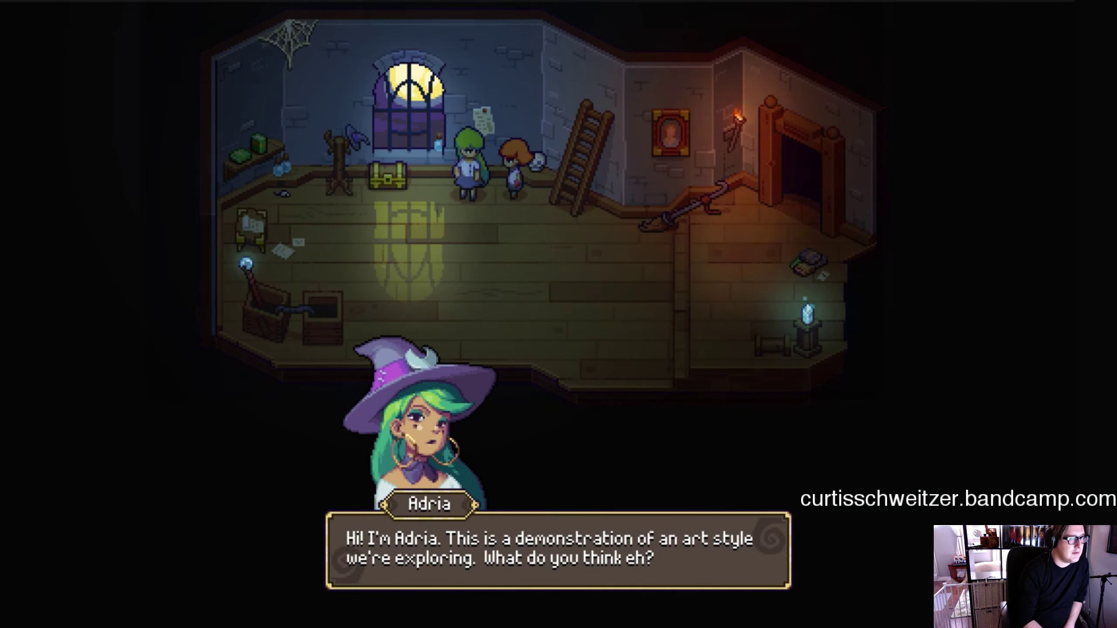
pyautogui.click(692, 206)
pyautogui.press('Escape')
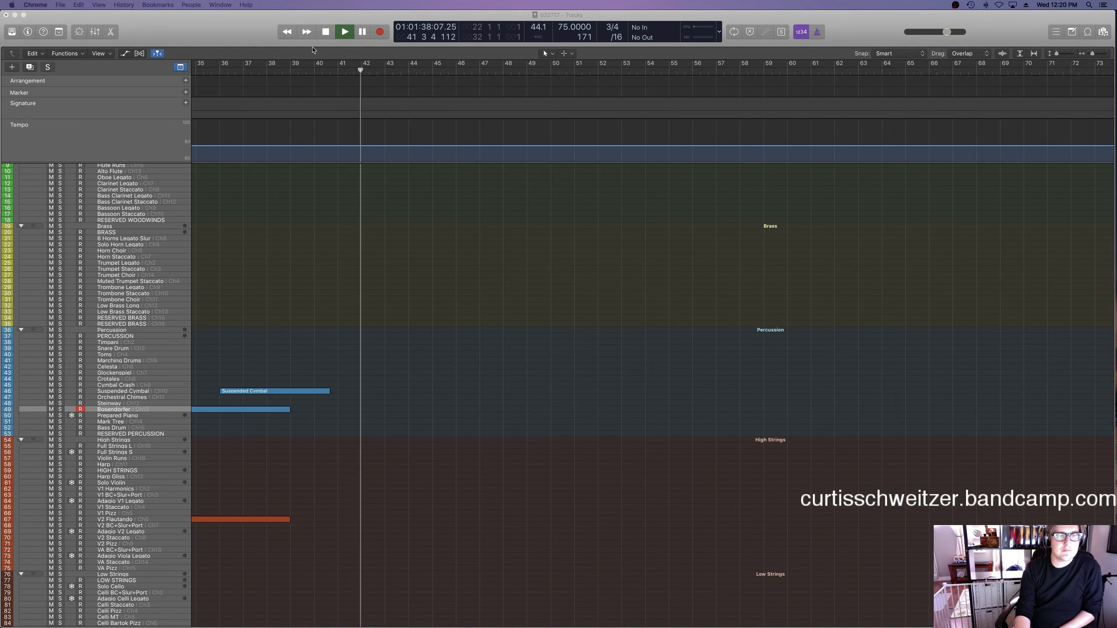
# Close the browser window, return to Logic Pro X and stop playback of the piece.
pyautogui.click(269, 79)
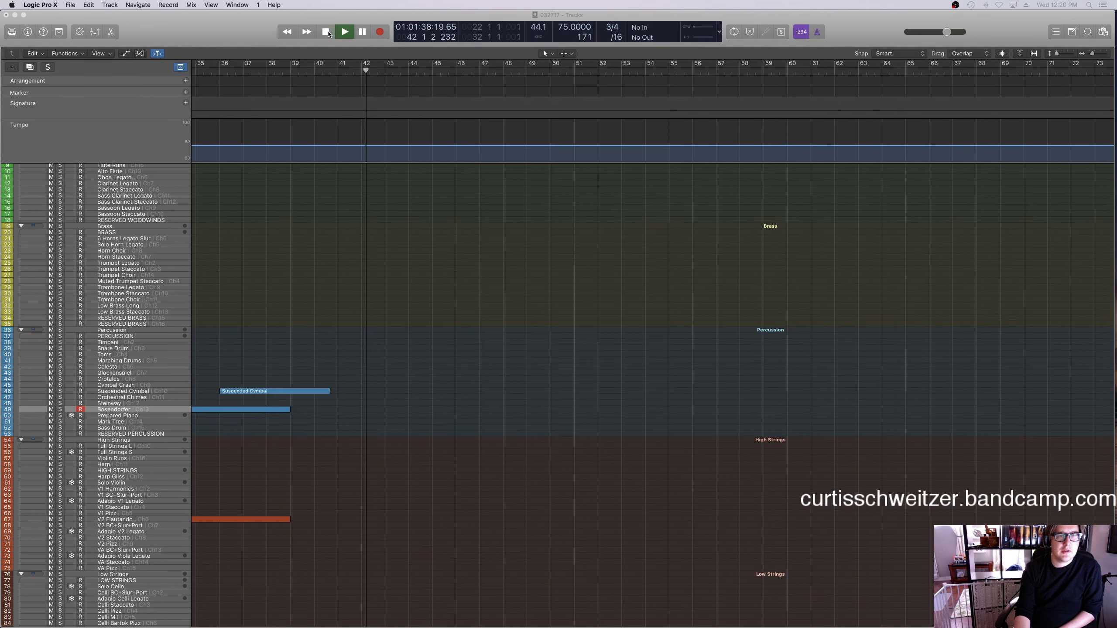
pyautogui.click(326, 32)
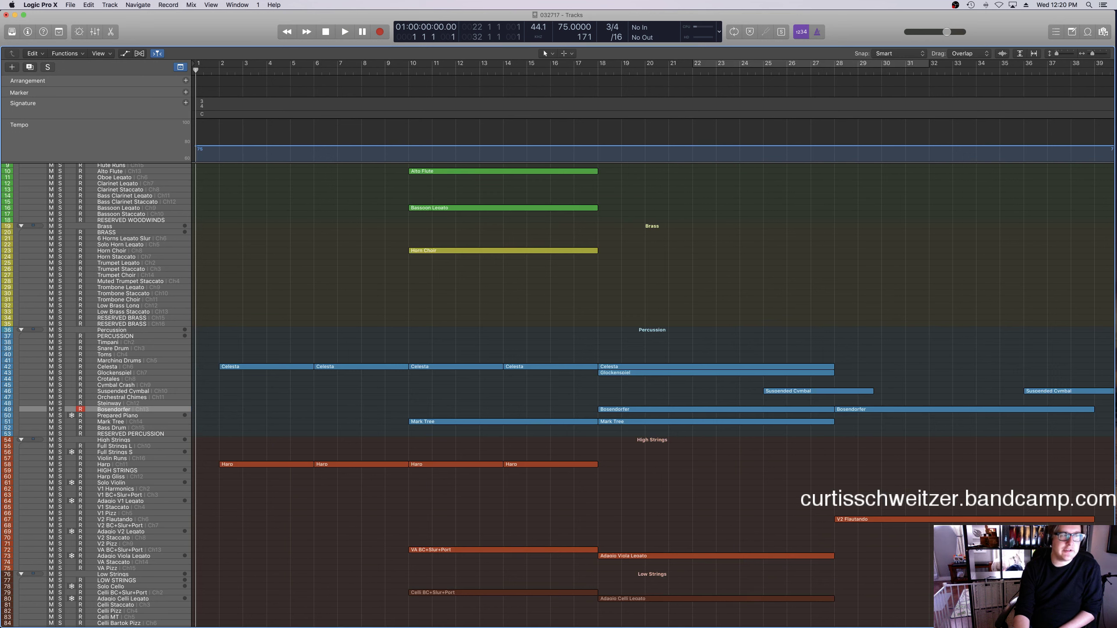